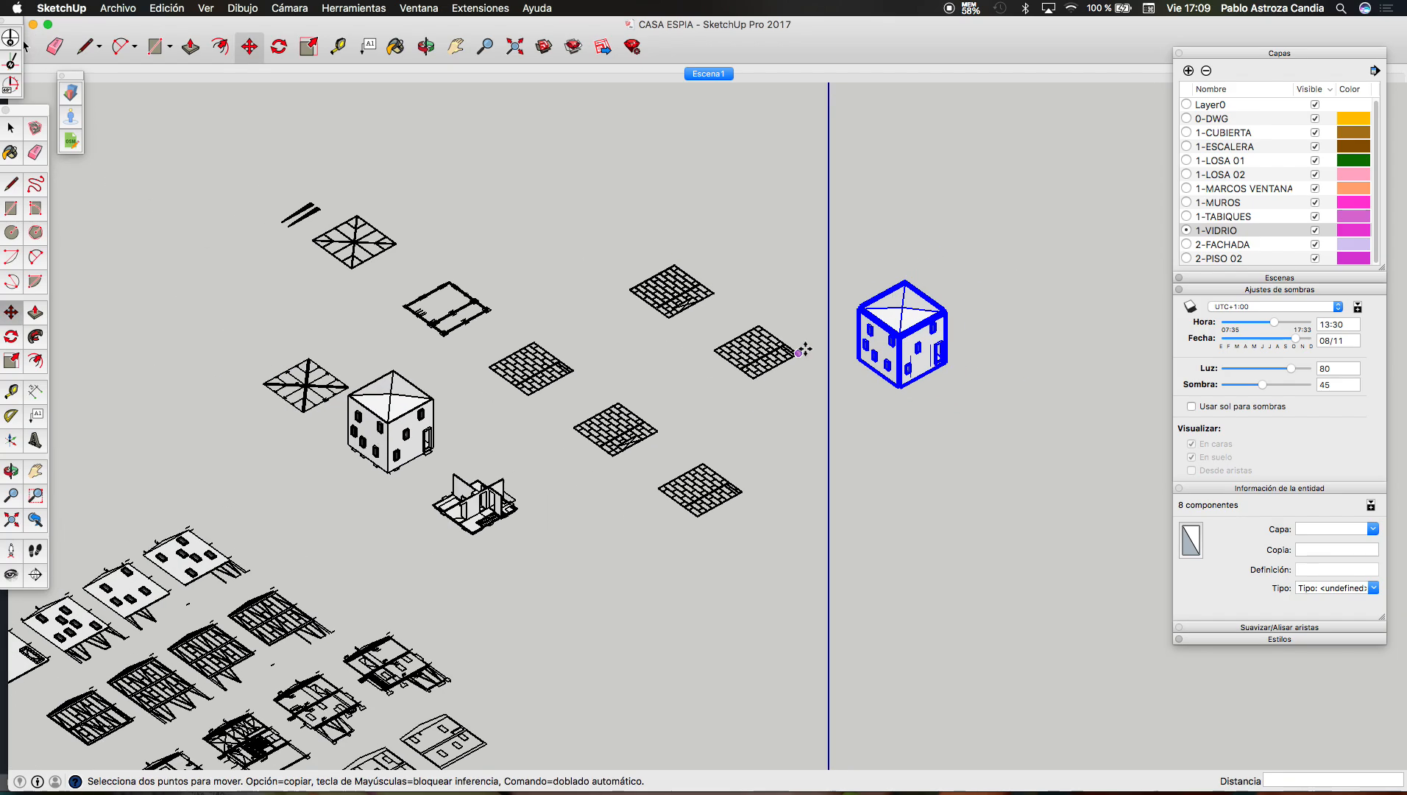
Step: Move the house's exterior wall with the door 600 cm outward along the green axis
scroll(949, 393, "up", 8)
left_click(947, 391)
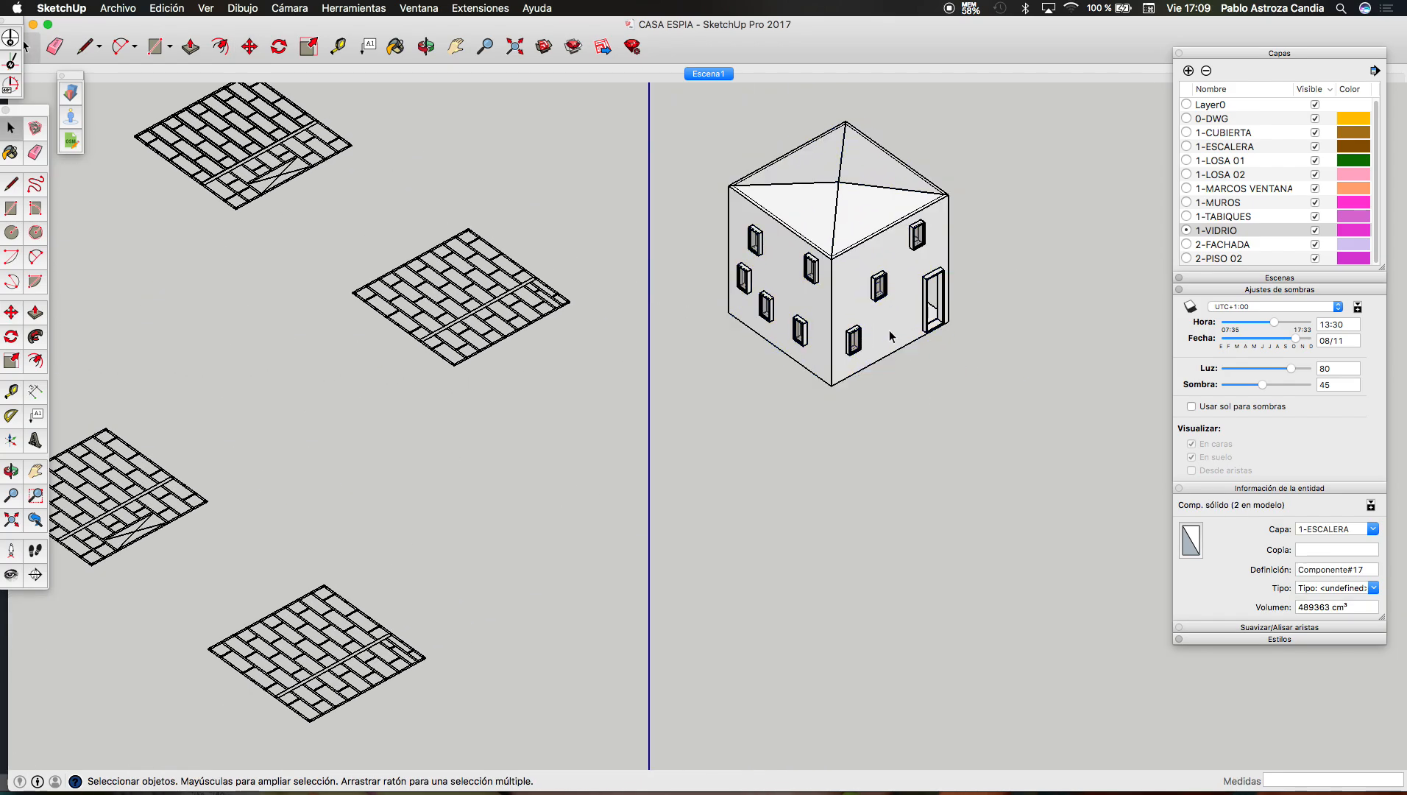
left_click(879, 298)
scroll(880, 317, "up", 3)
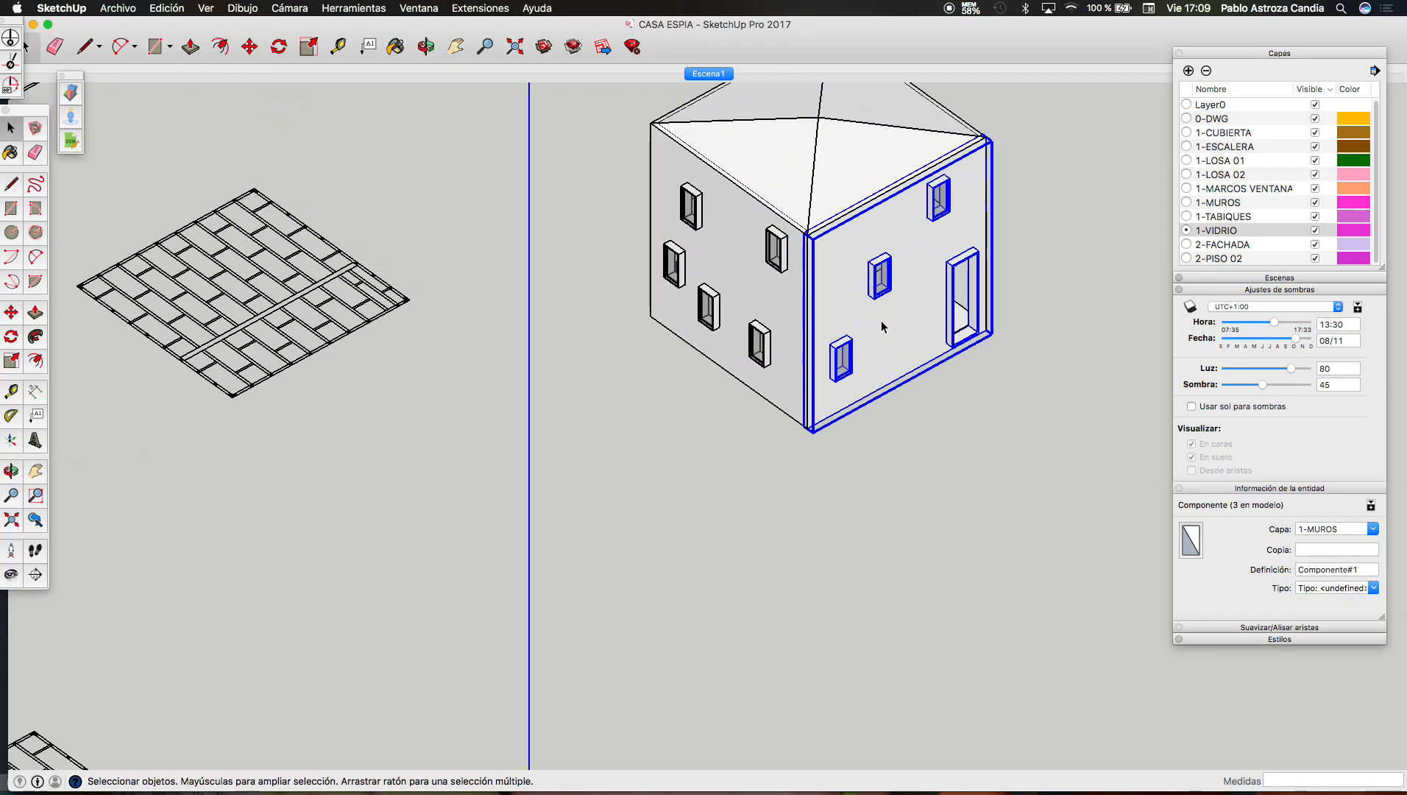
key("m")
left_click(809, 426)
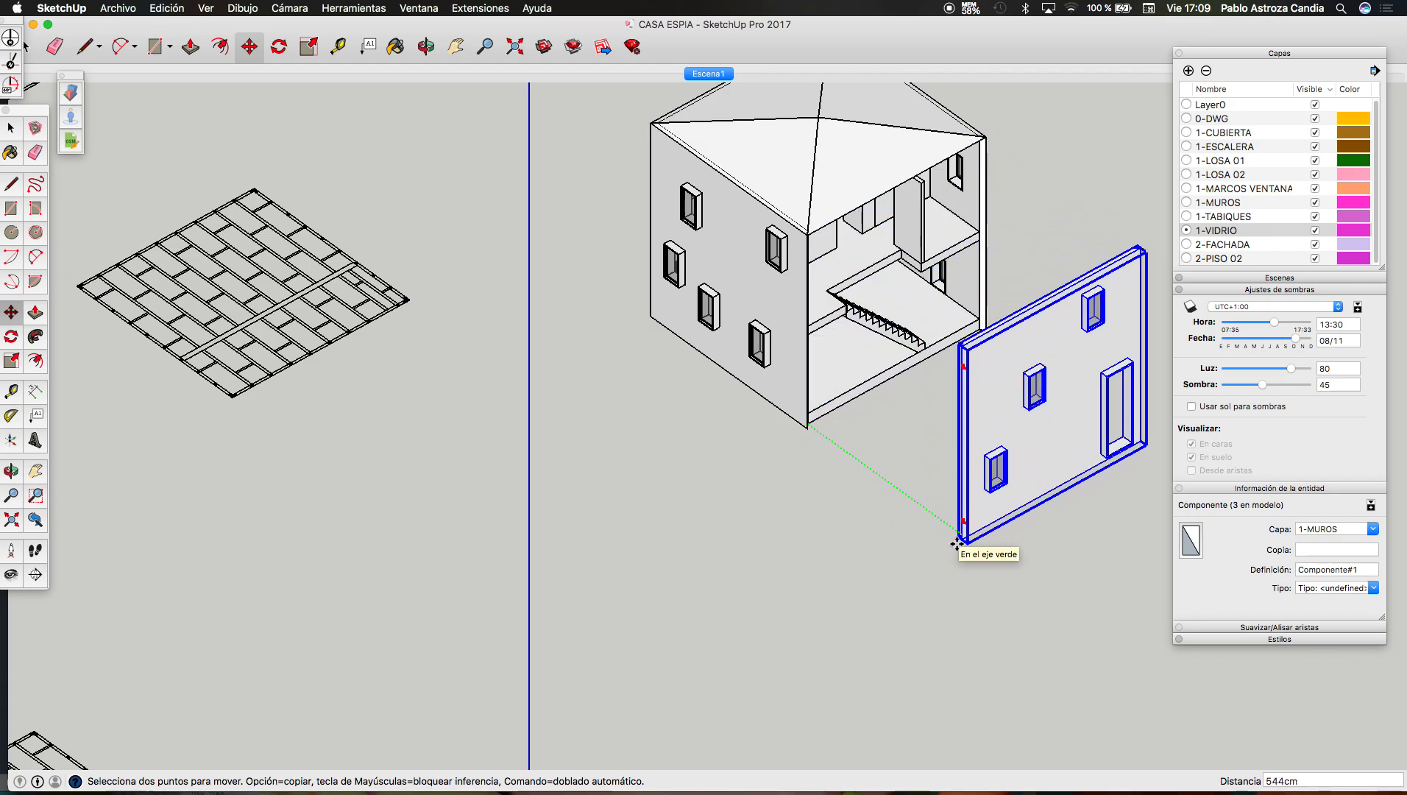
type("600")
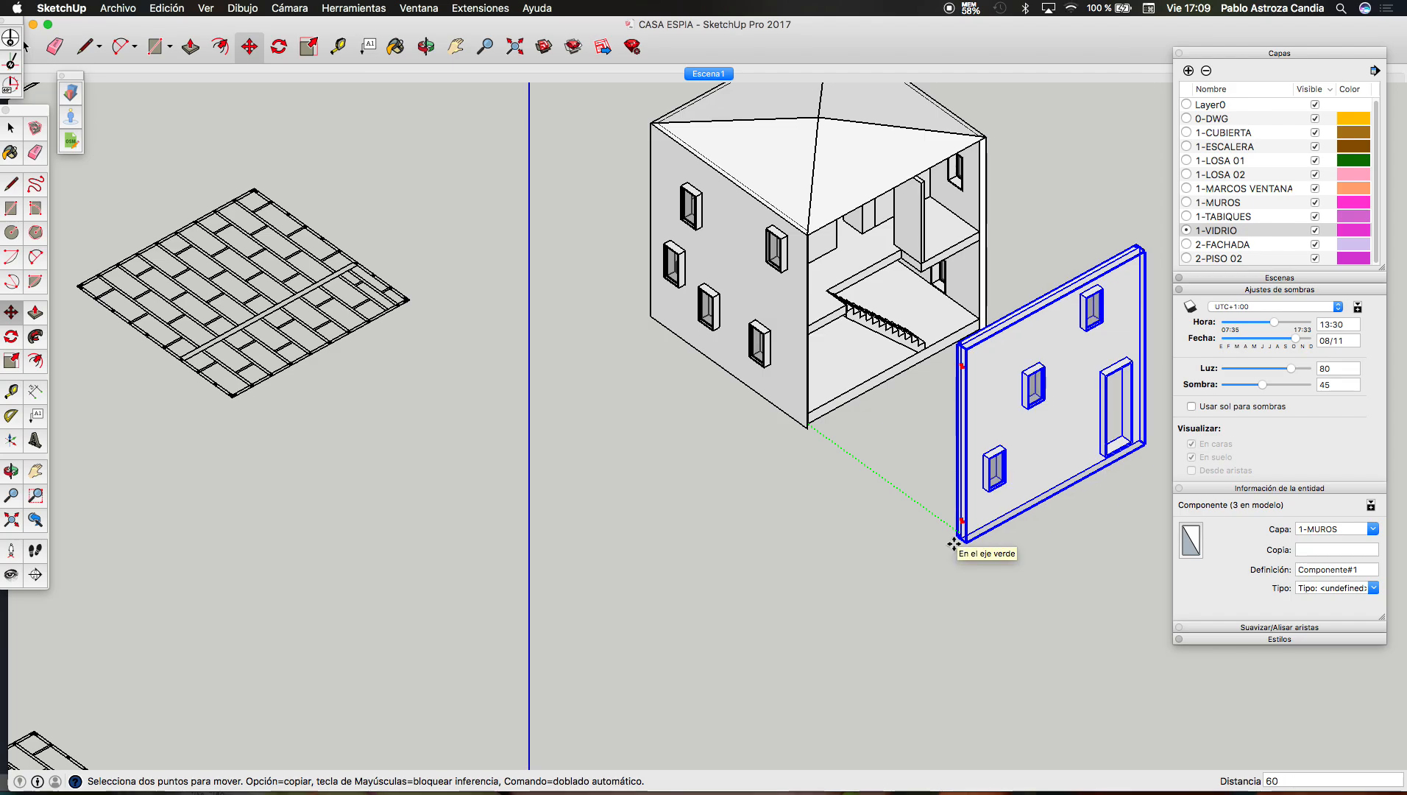
key("Return")
key("space")
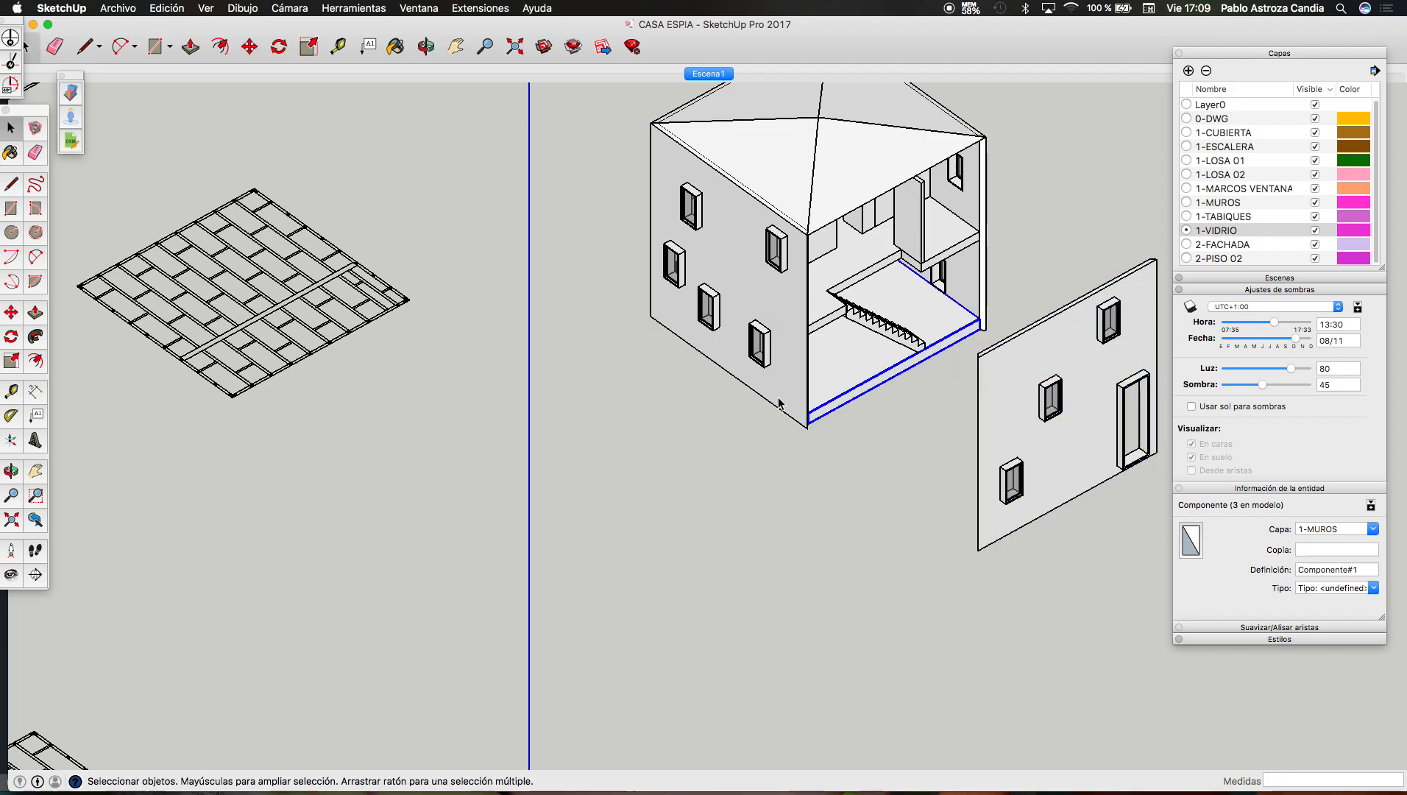
Step: Move the house's exterior wall with five windows 600 cm outward along the red axis
left_click(782, 407)
key("m")
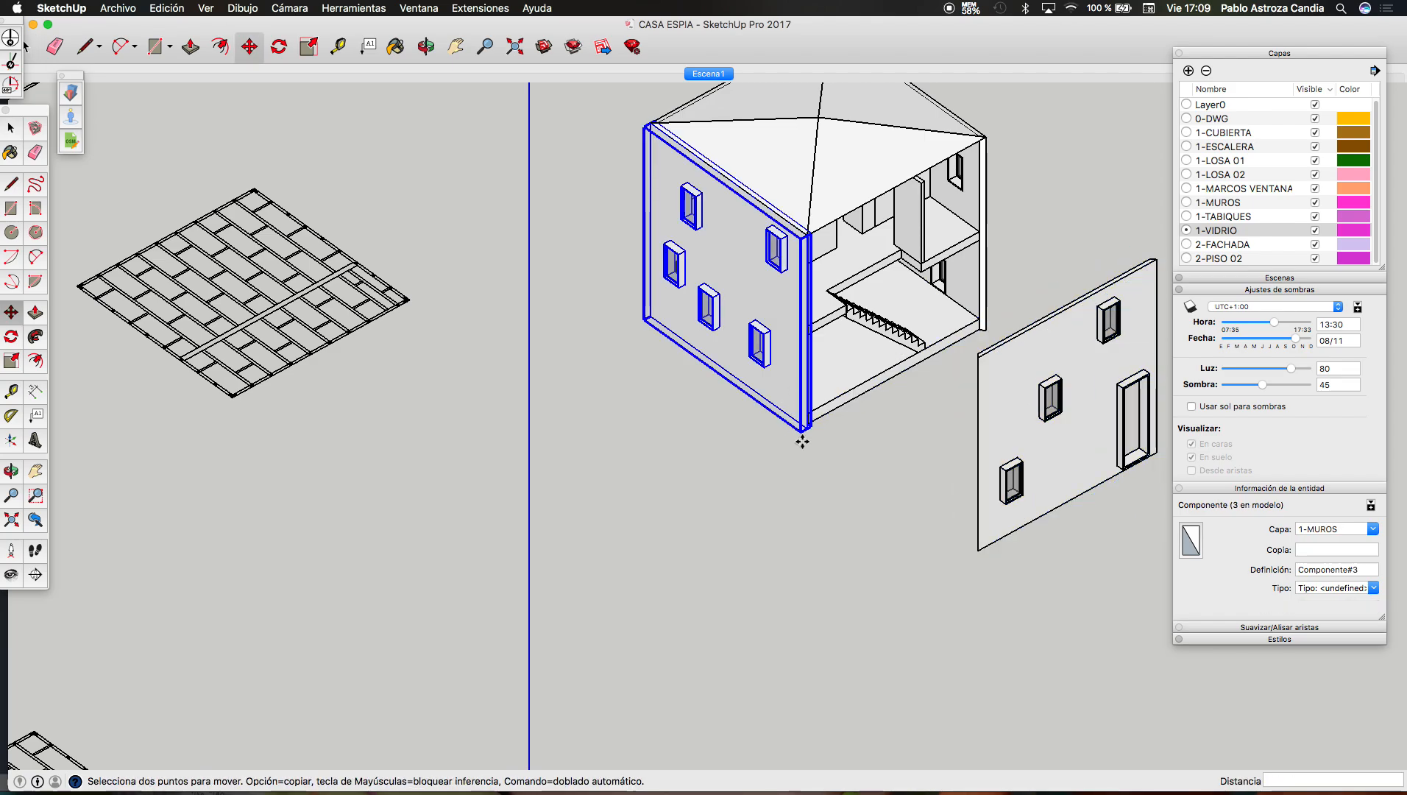
left_click(806, 429)
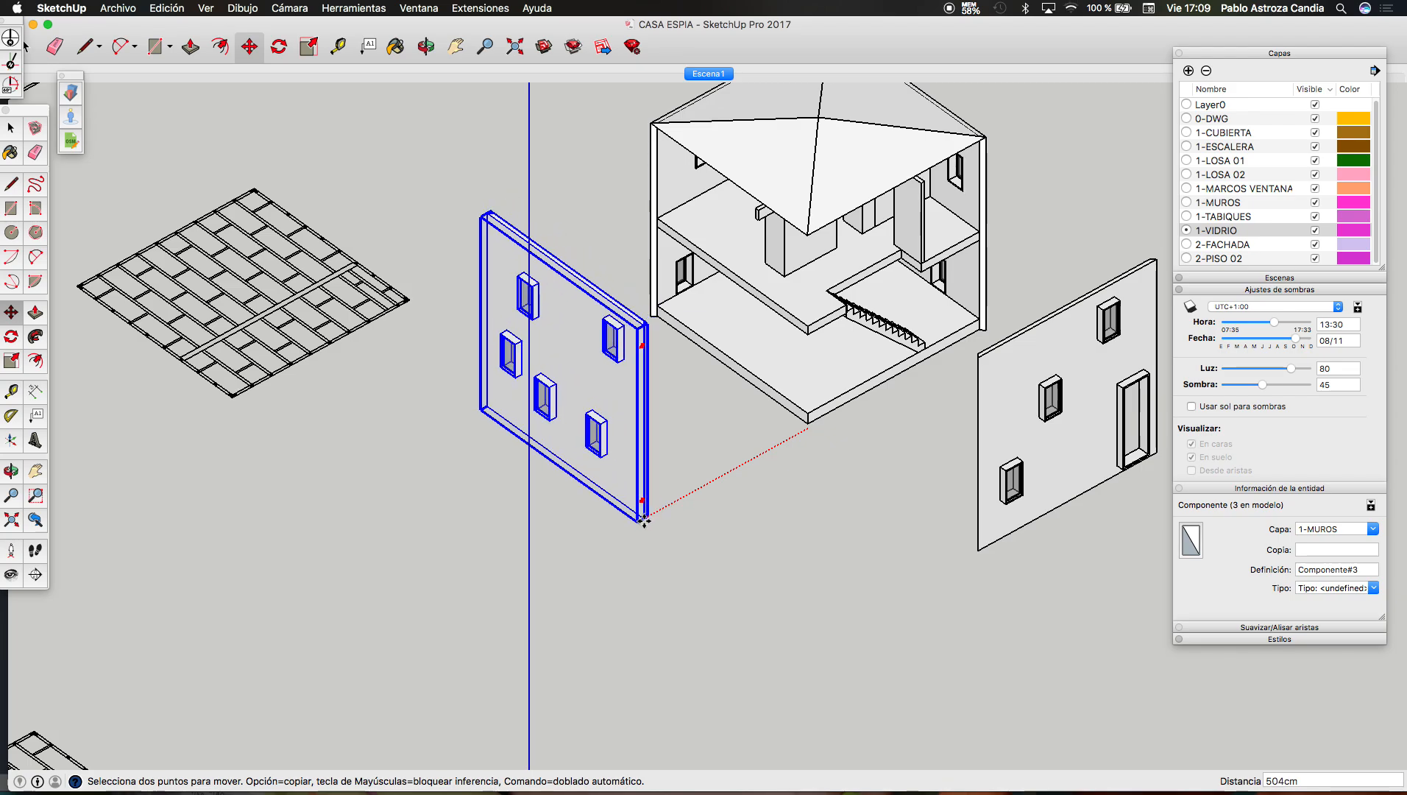
type("600")
key("Return")
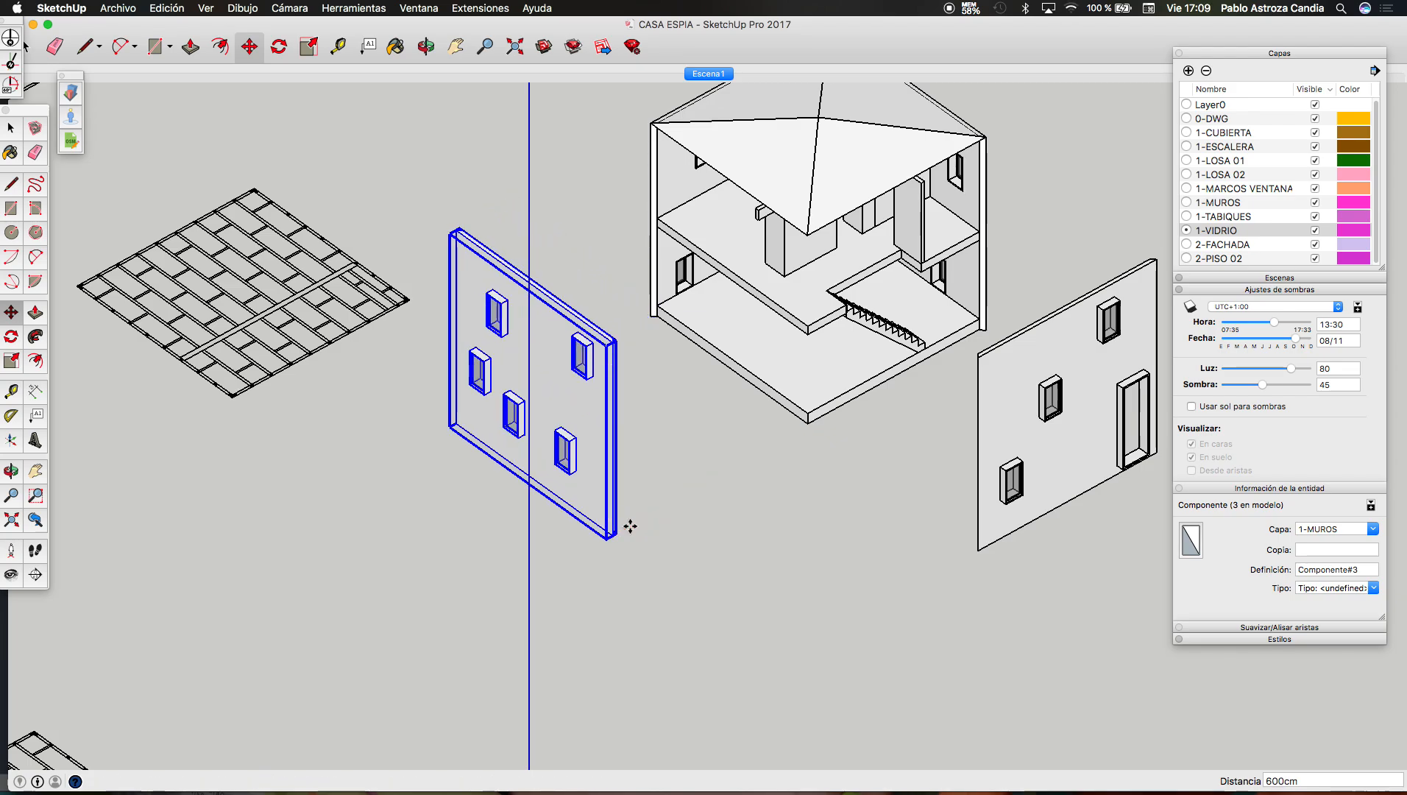
scroll(633, 525, "down", 3)
key("space")
Step: Raise the roof 600 cm above the house along the blue axis
left_click(764, 298)
scroll(763, 298, "up", 2)
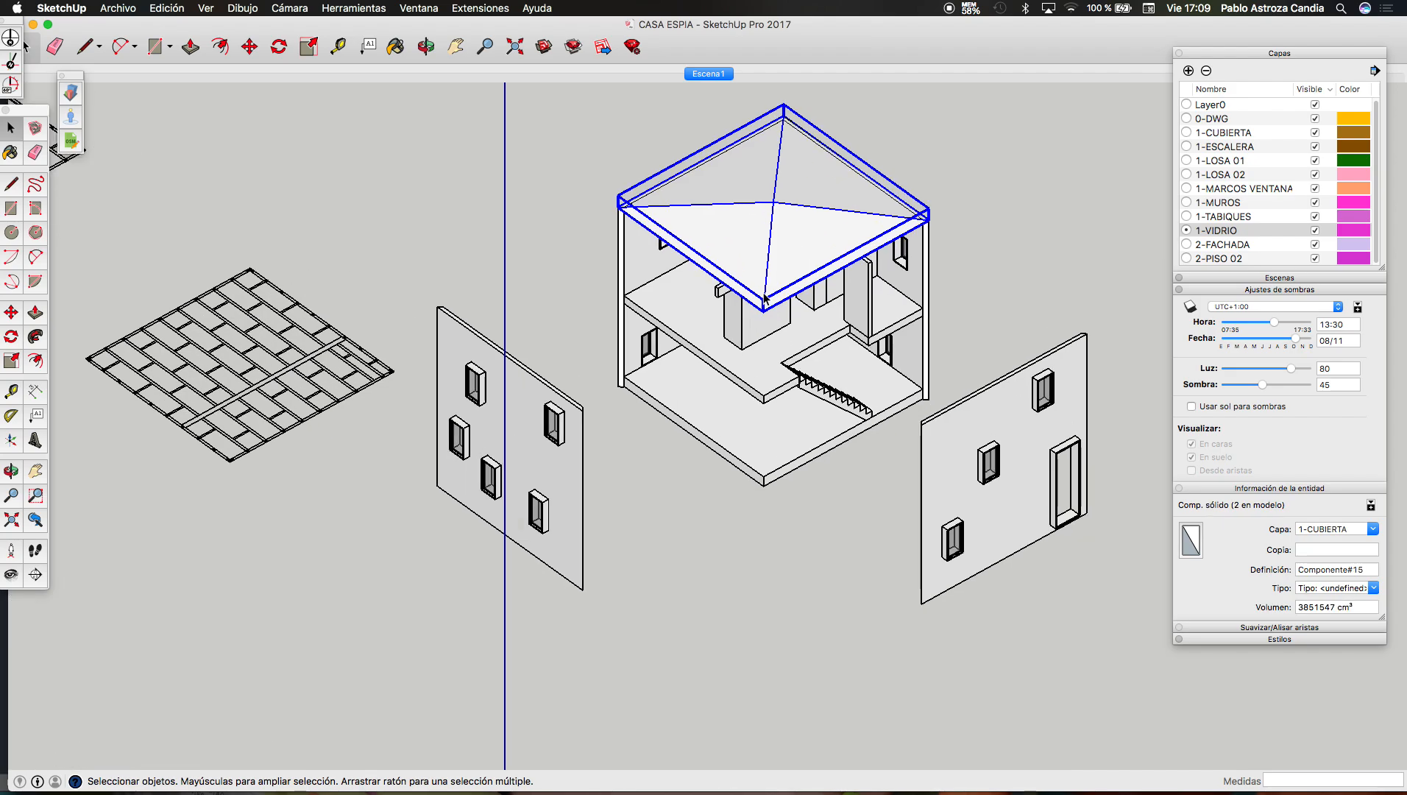
key("m")
left_click(765, 289)
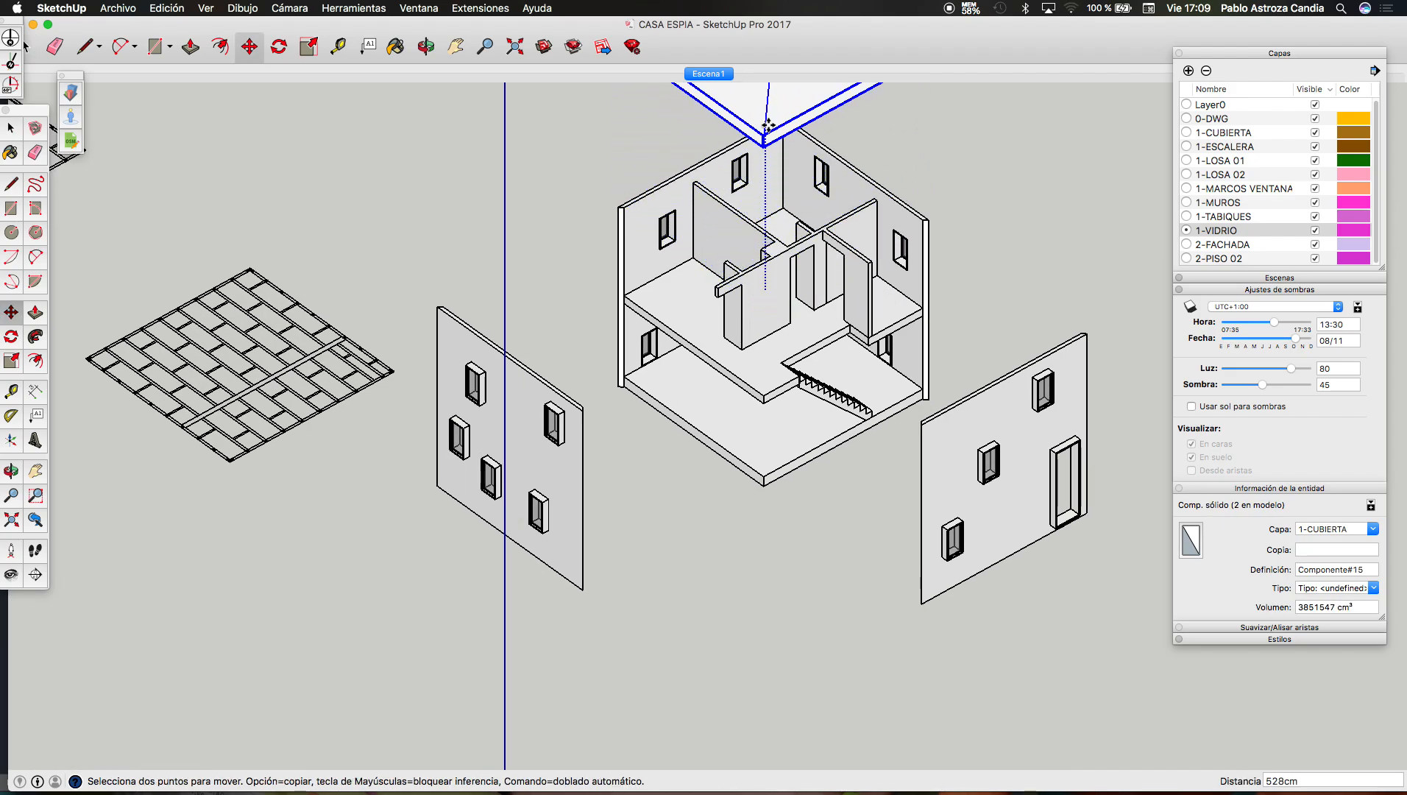
left_click(767, 114)
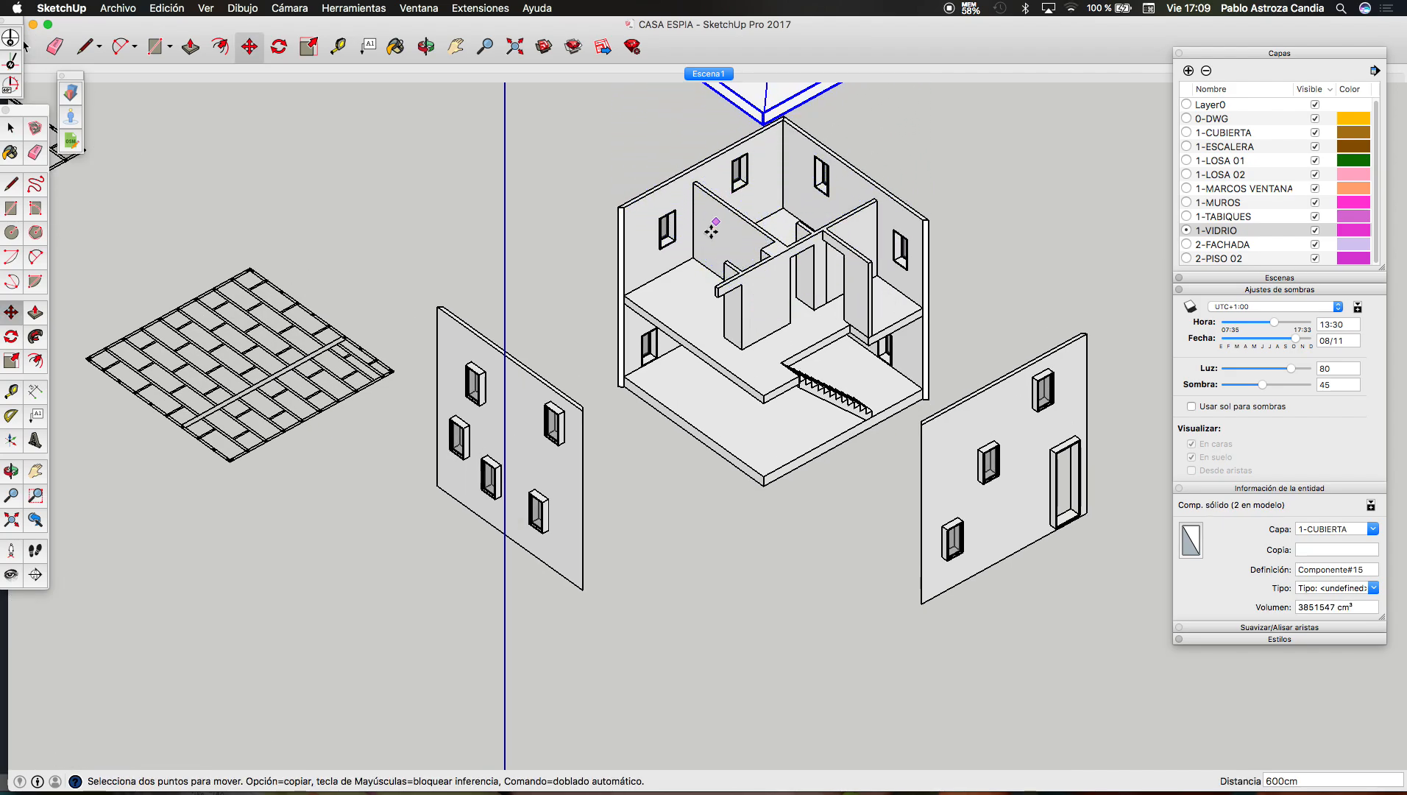
Step: Raise the roof by a further 100 cm along the blue axis
scroll(851, 190, "down", 3)
scroll(851, 191, "up", 3)
left_click(851, 190)
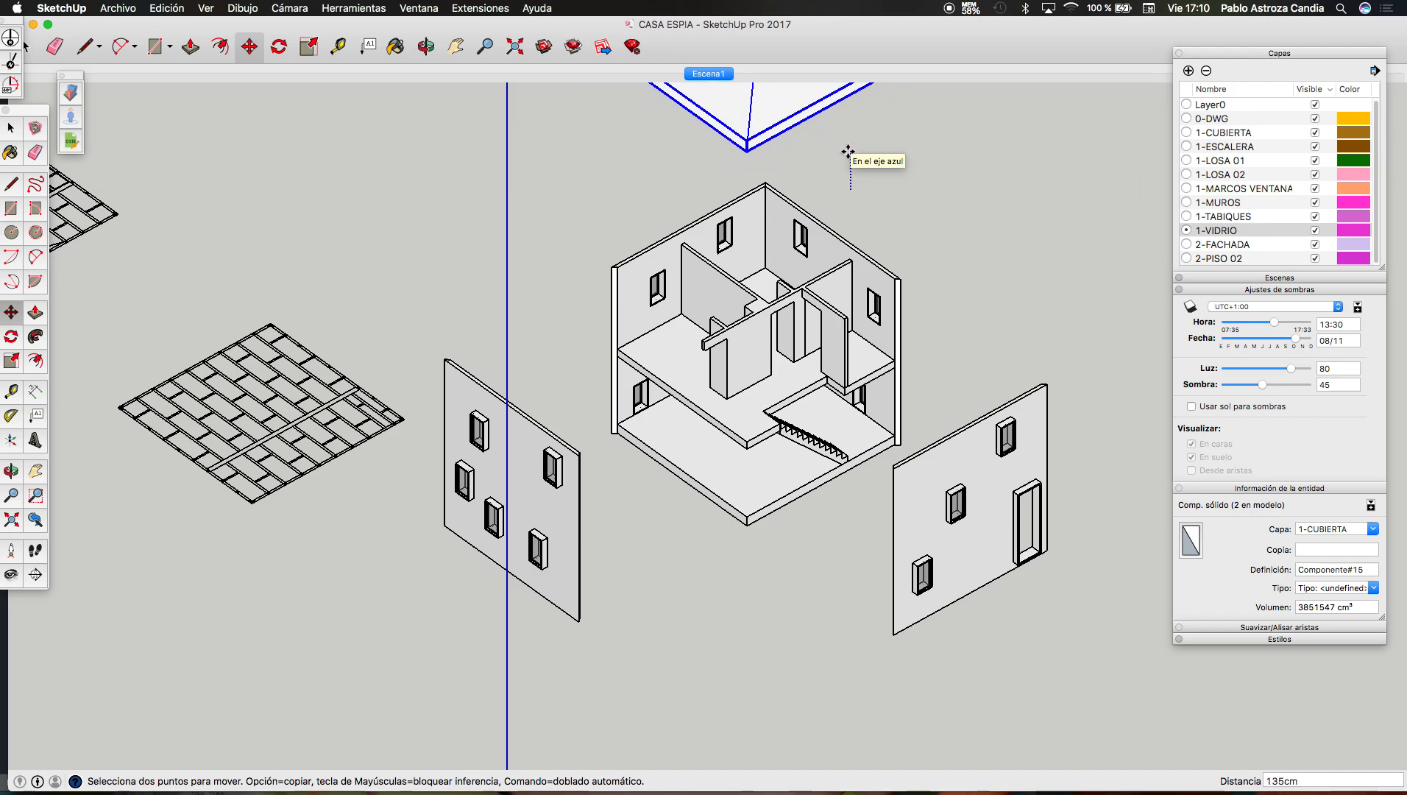
type("100")
key("Return")
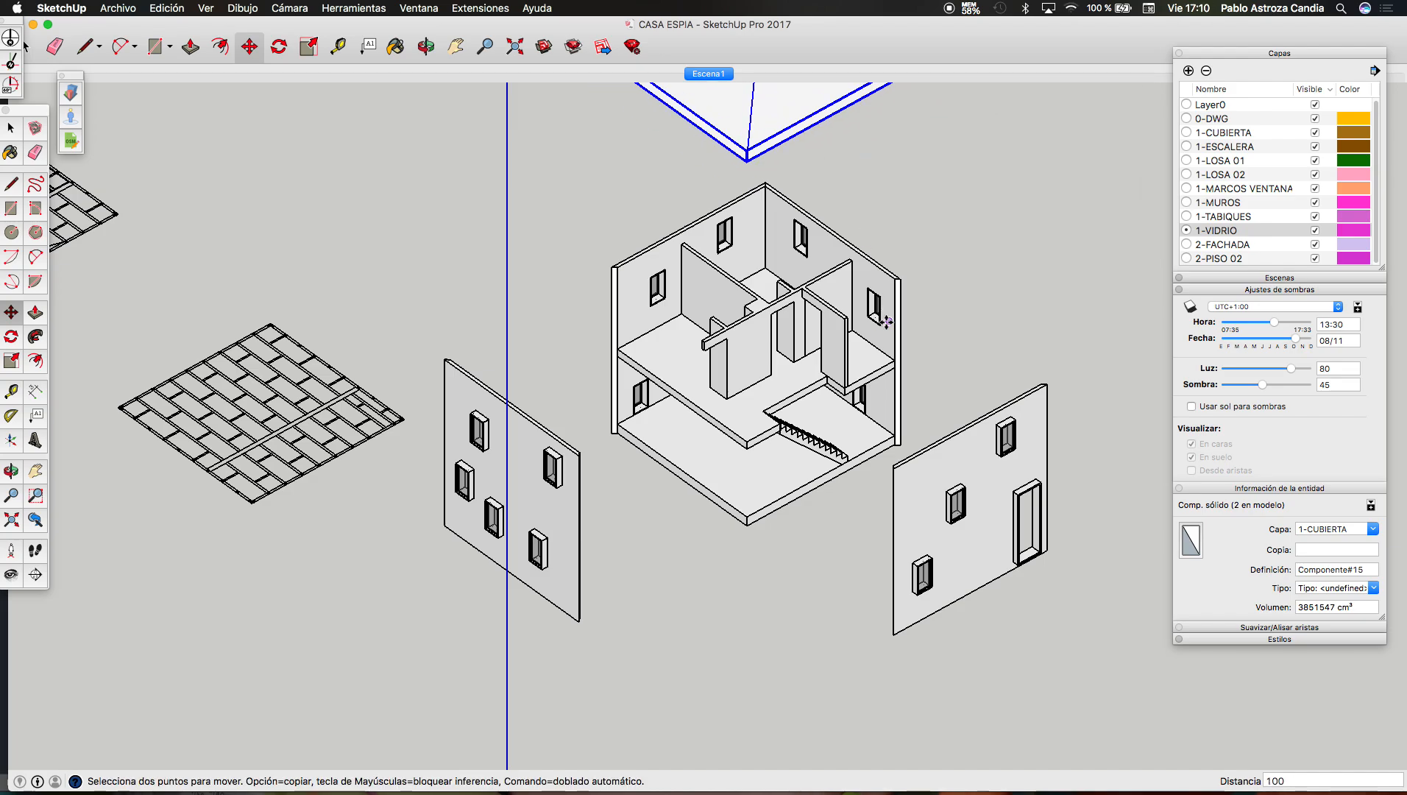
scroll(887, 322, "down", 3)
key("space")
Step: Hide the 0-DWG layer that holds the brick-patterned floor drawings
scroll(757, 421, "up", 2)
scroll(757, 421, "down", 1)
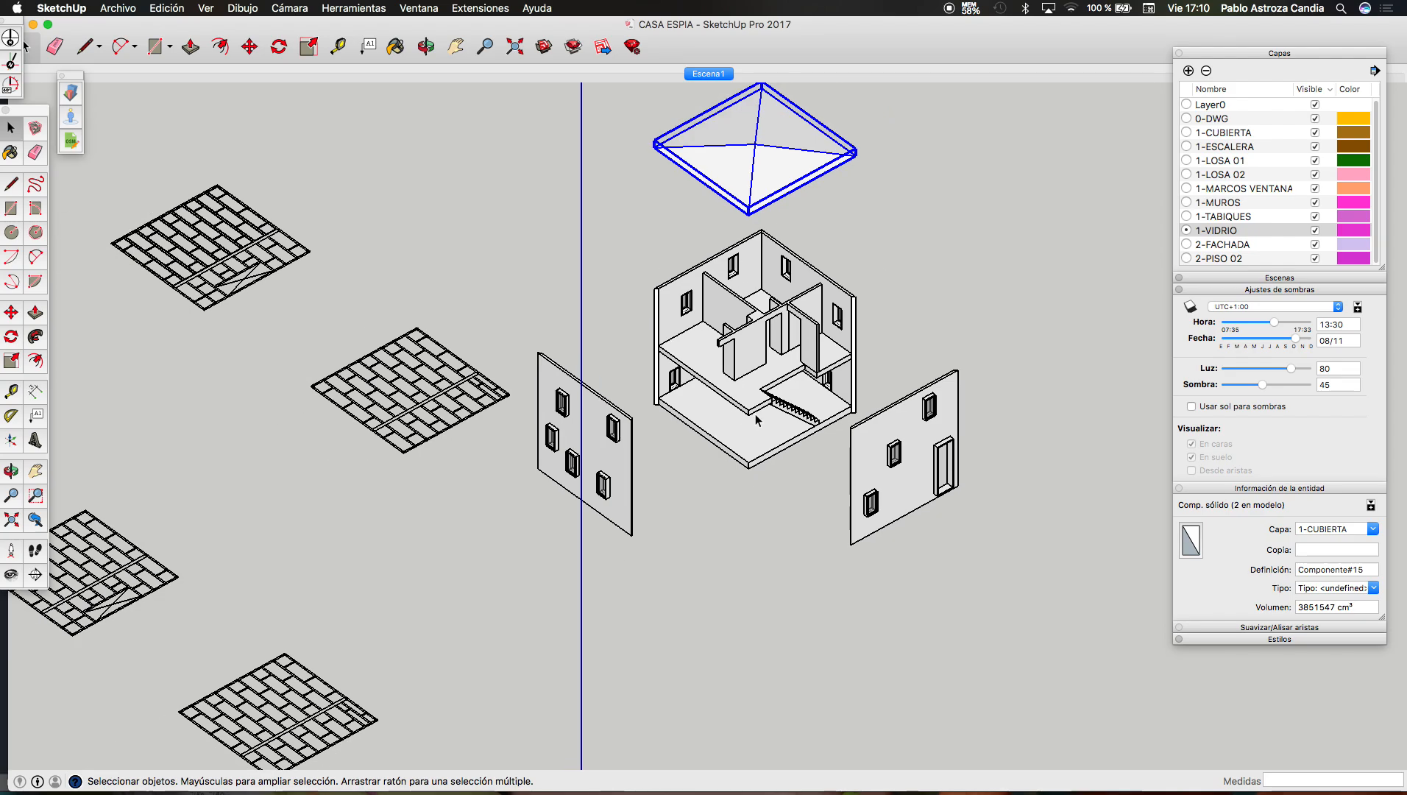
left_click(495, 400)
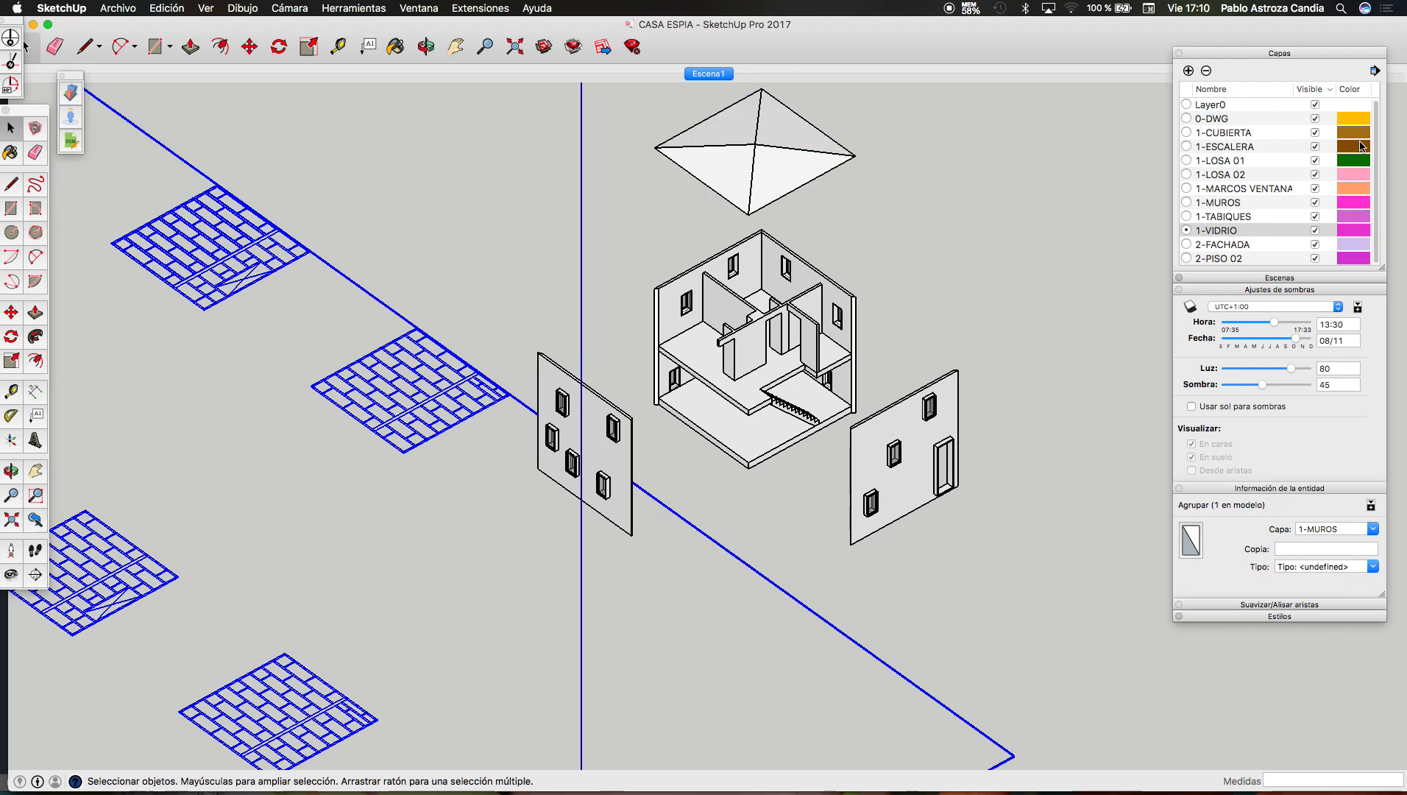
left_click(1315, 119)
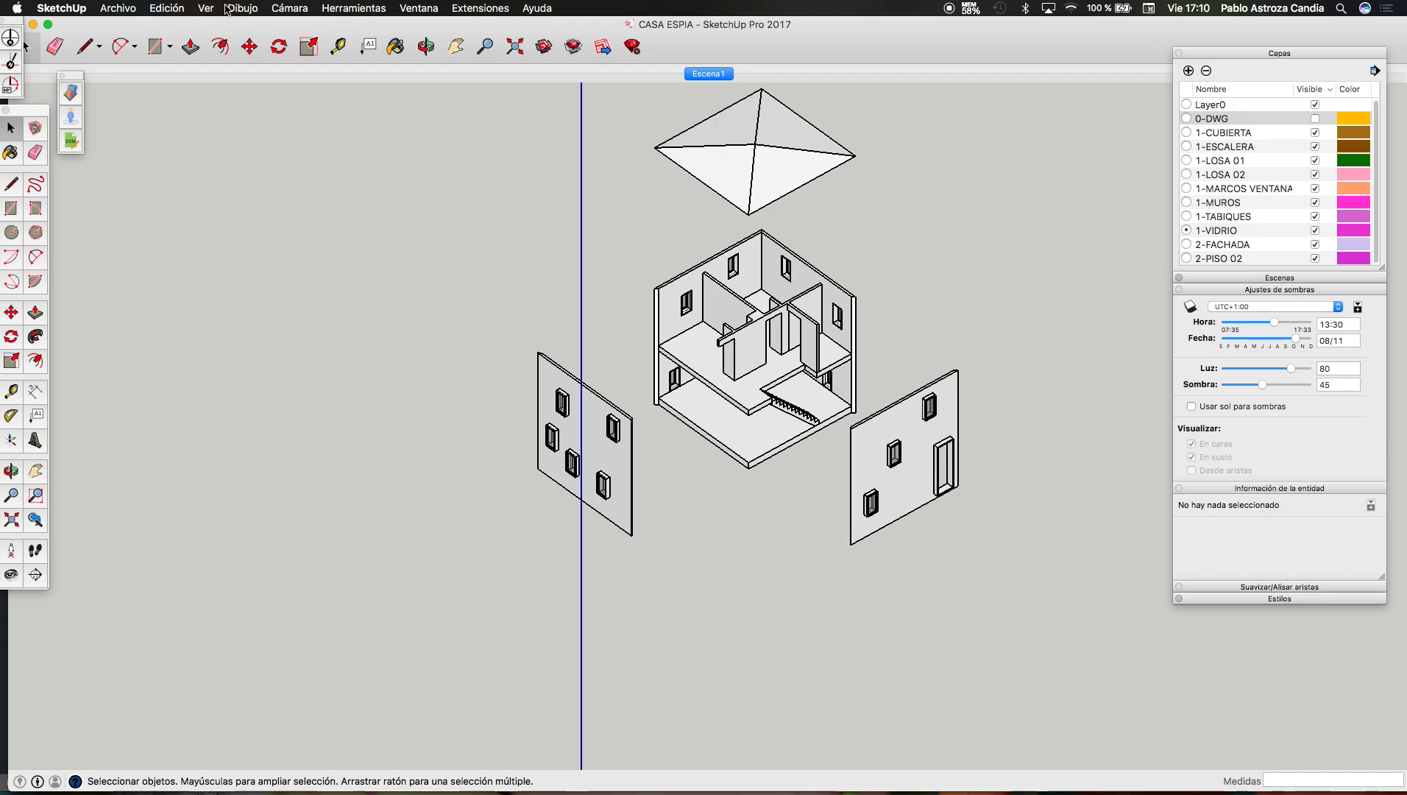
Step: Set the camera to the standard isometric view and frame the exploded house
left_click(290, 7)
mouse_move(309, 56)
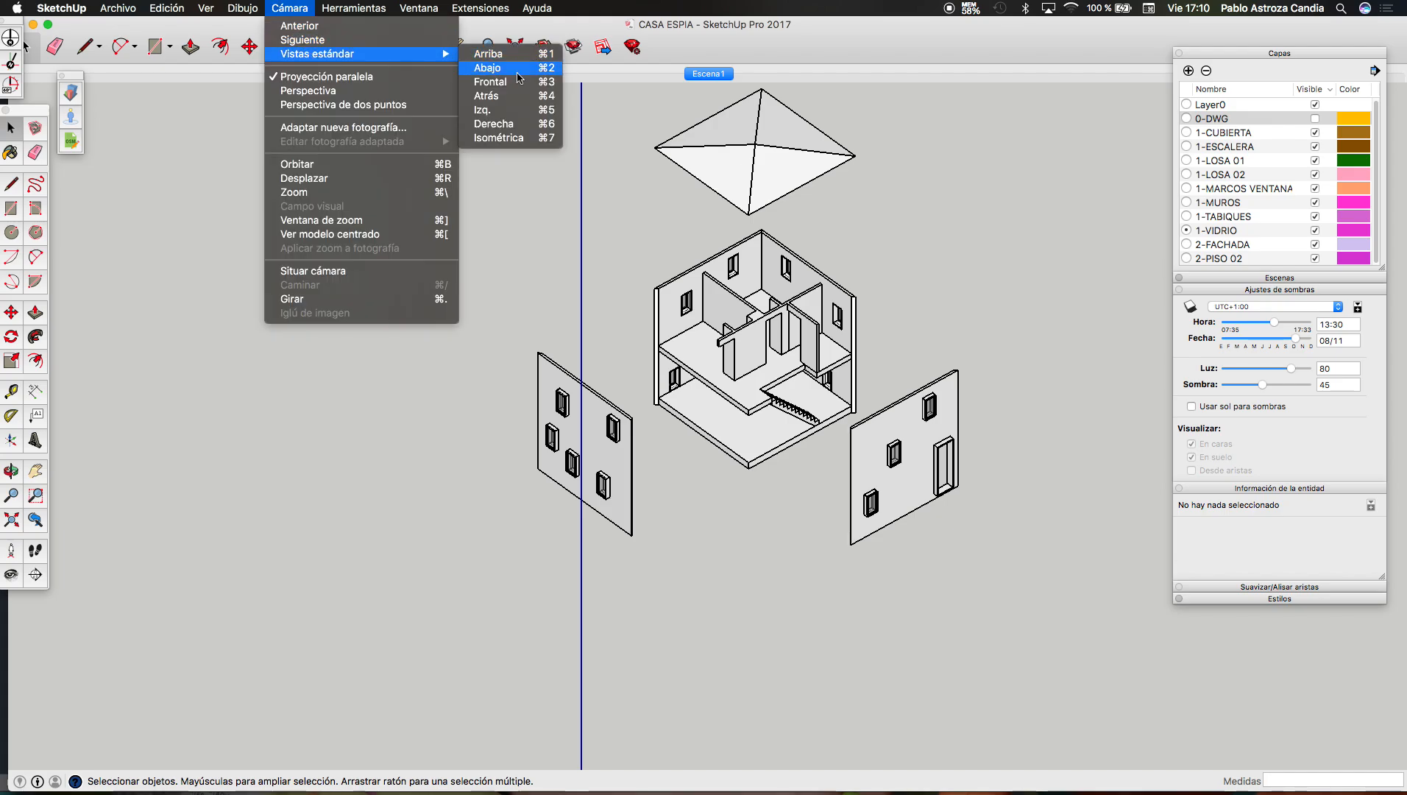
left_click(499, 138)
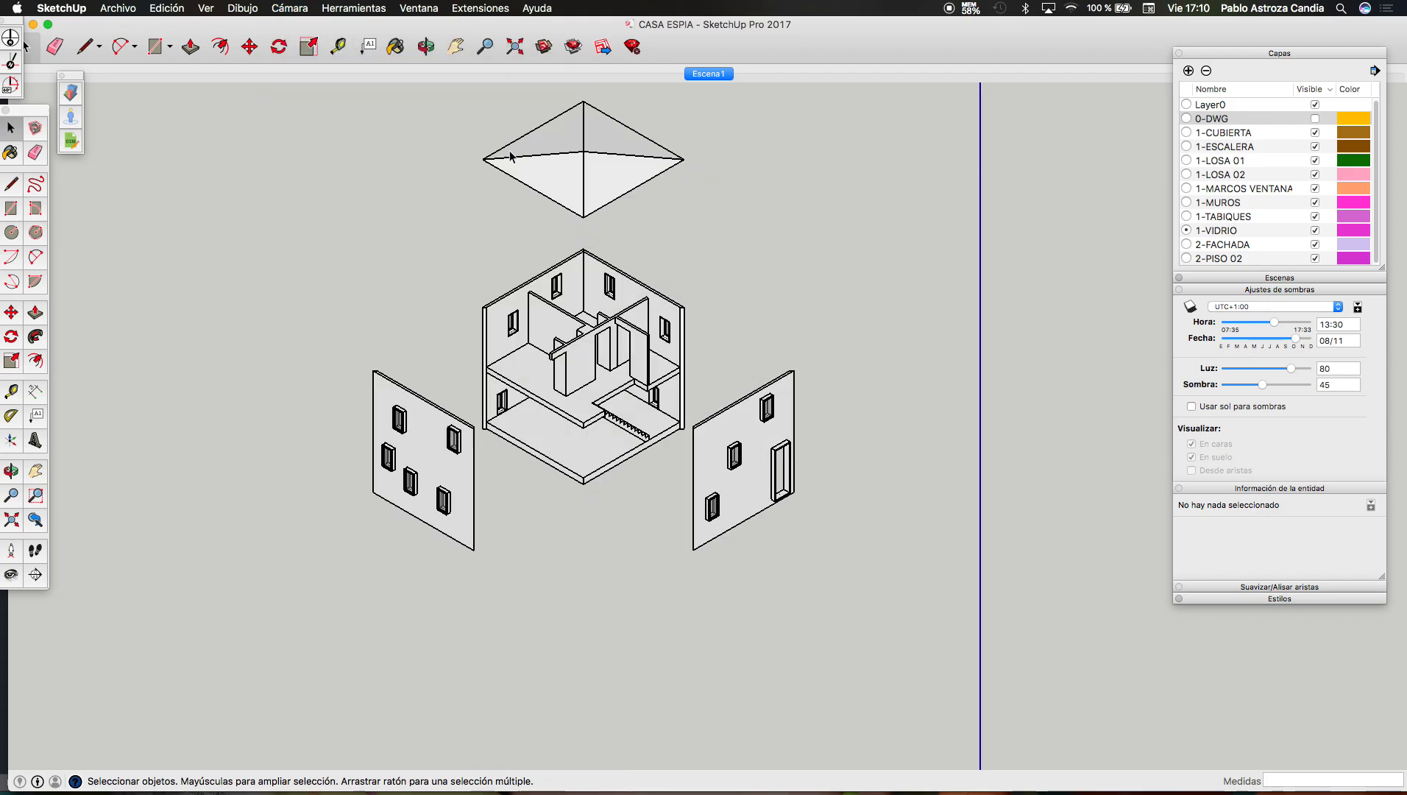
scroll(510, 156, "up", 3)
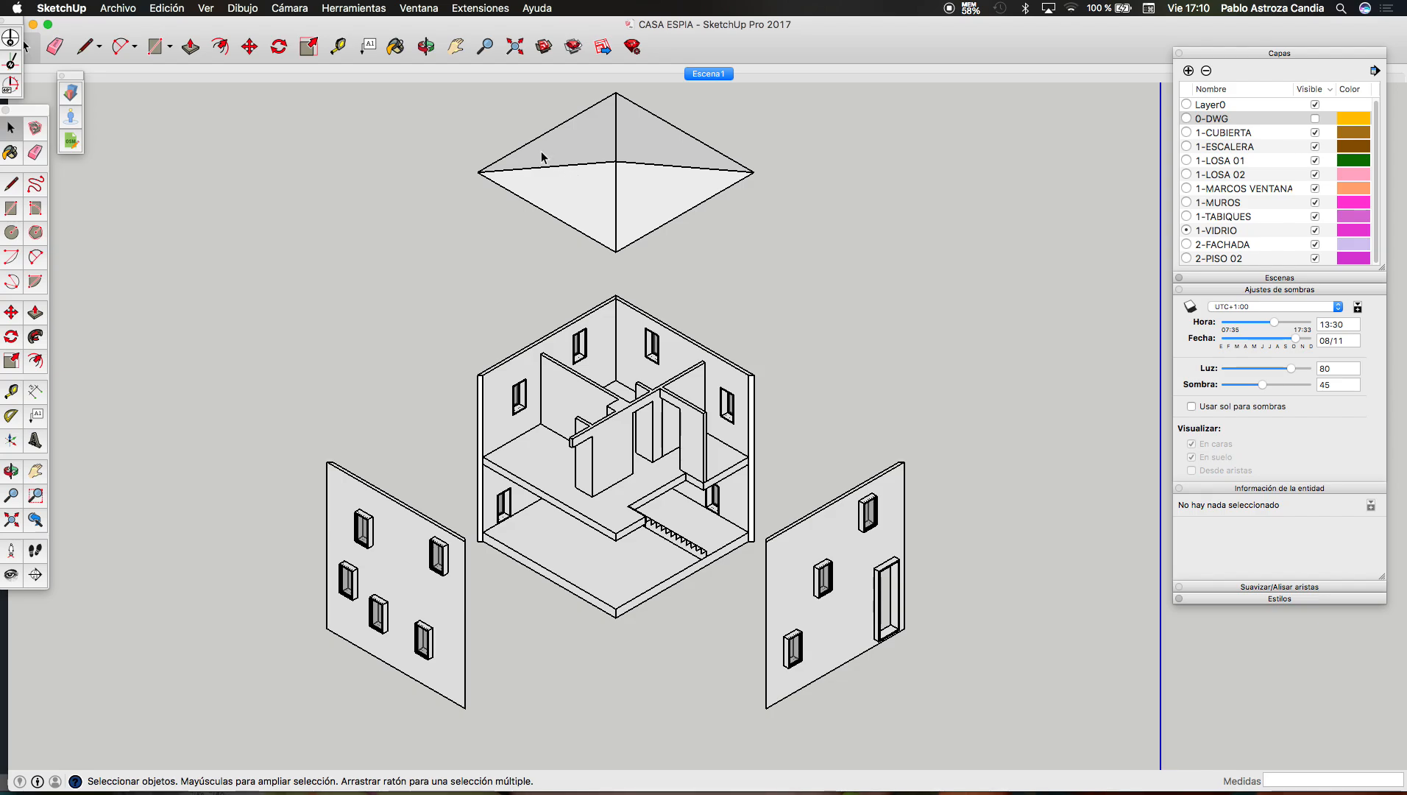
Step: Export the view as a 2D graphic in AutoCAD DWG format named ISO EX in the MODELADO folder
left_click(131, 7)
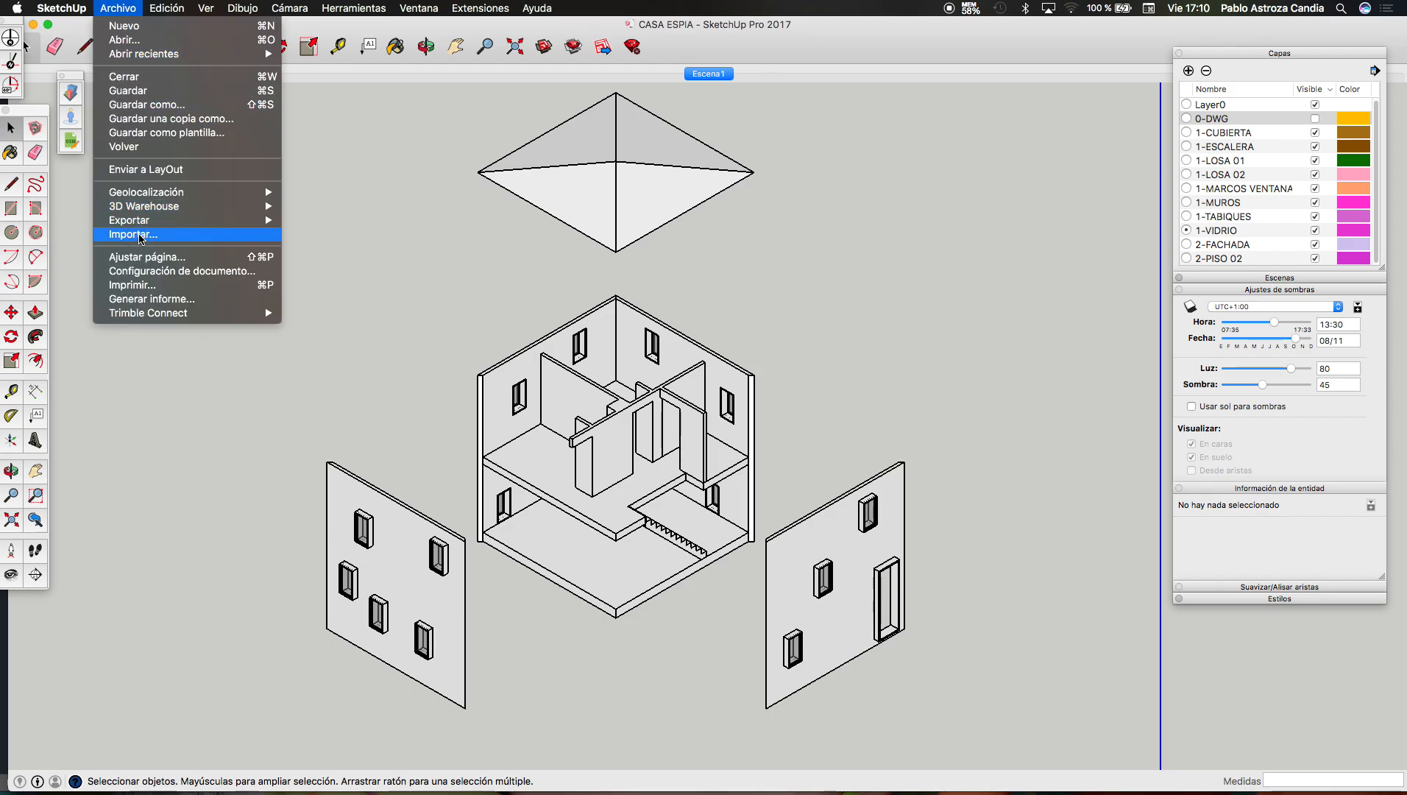
mouse_move(156, 224)
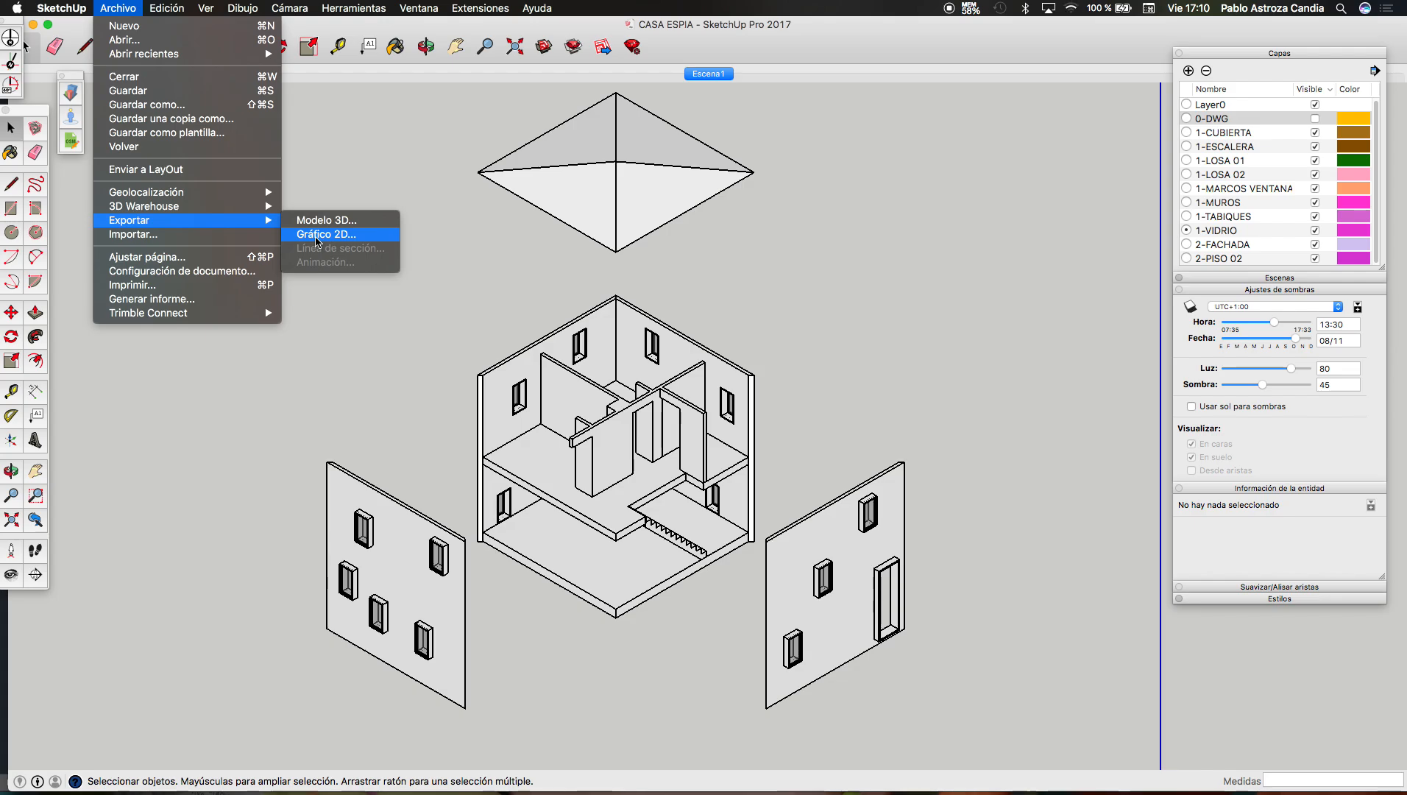
left_click(319, 236)
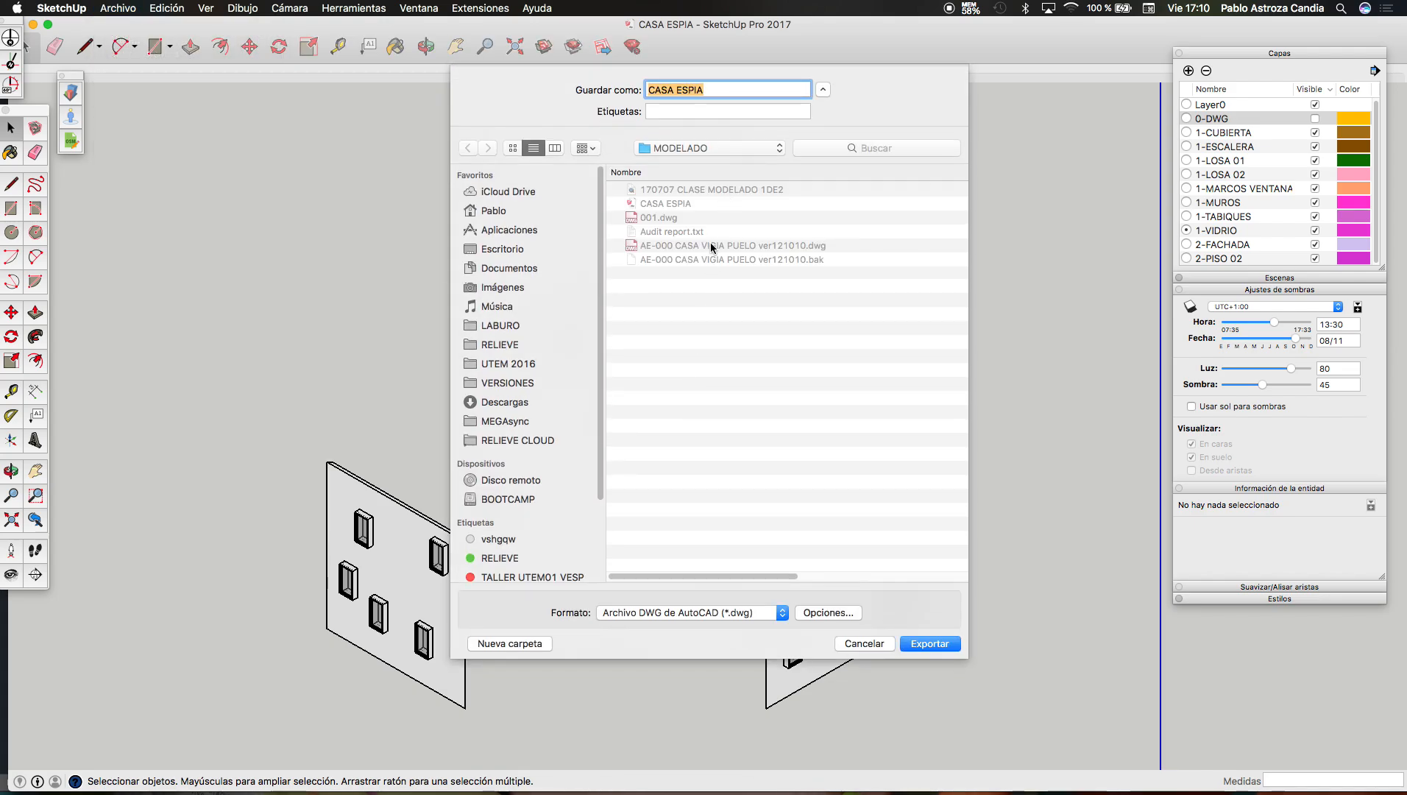
type("ISO EX")
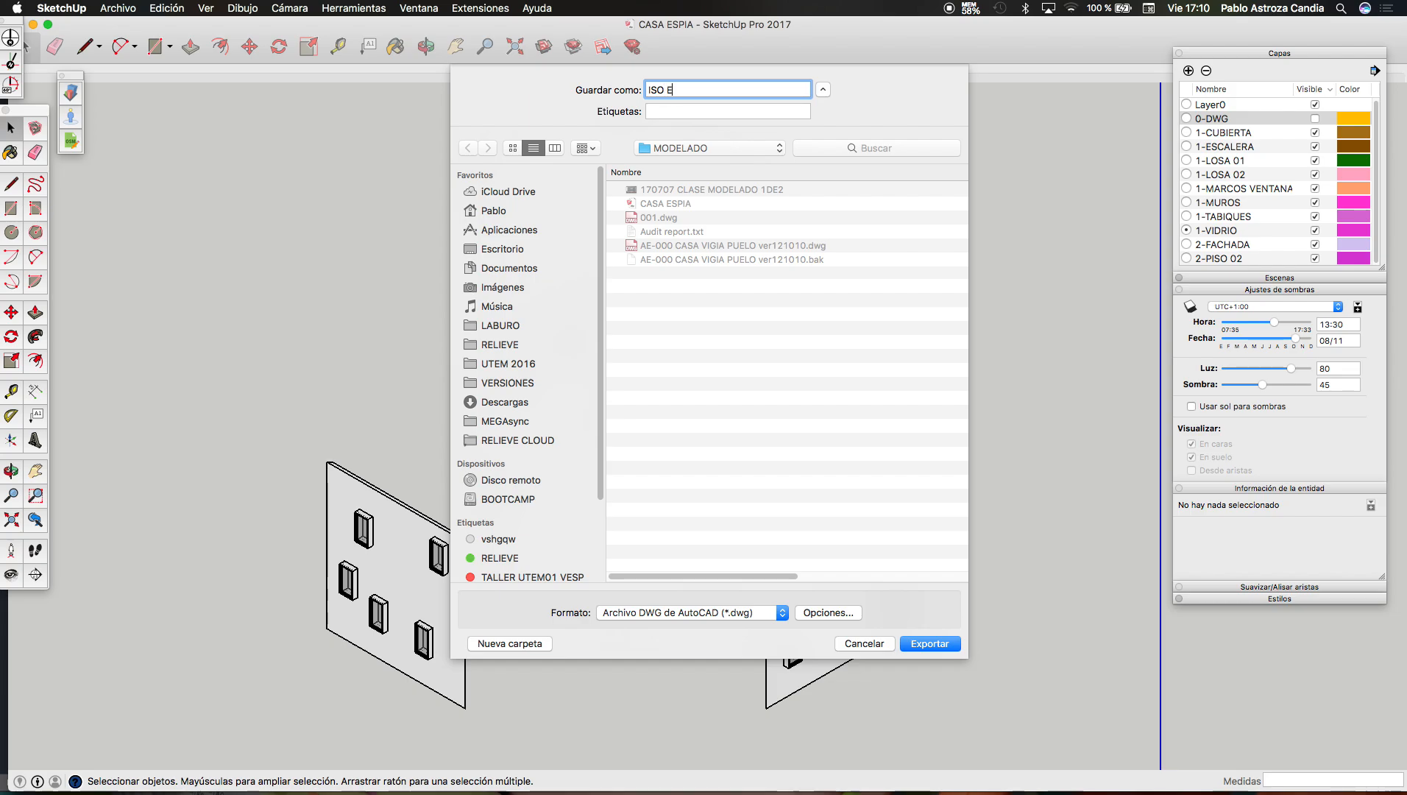
left_click(929, 644)
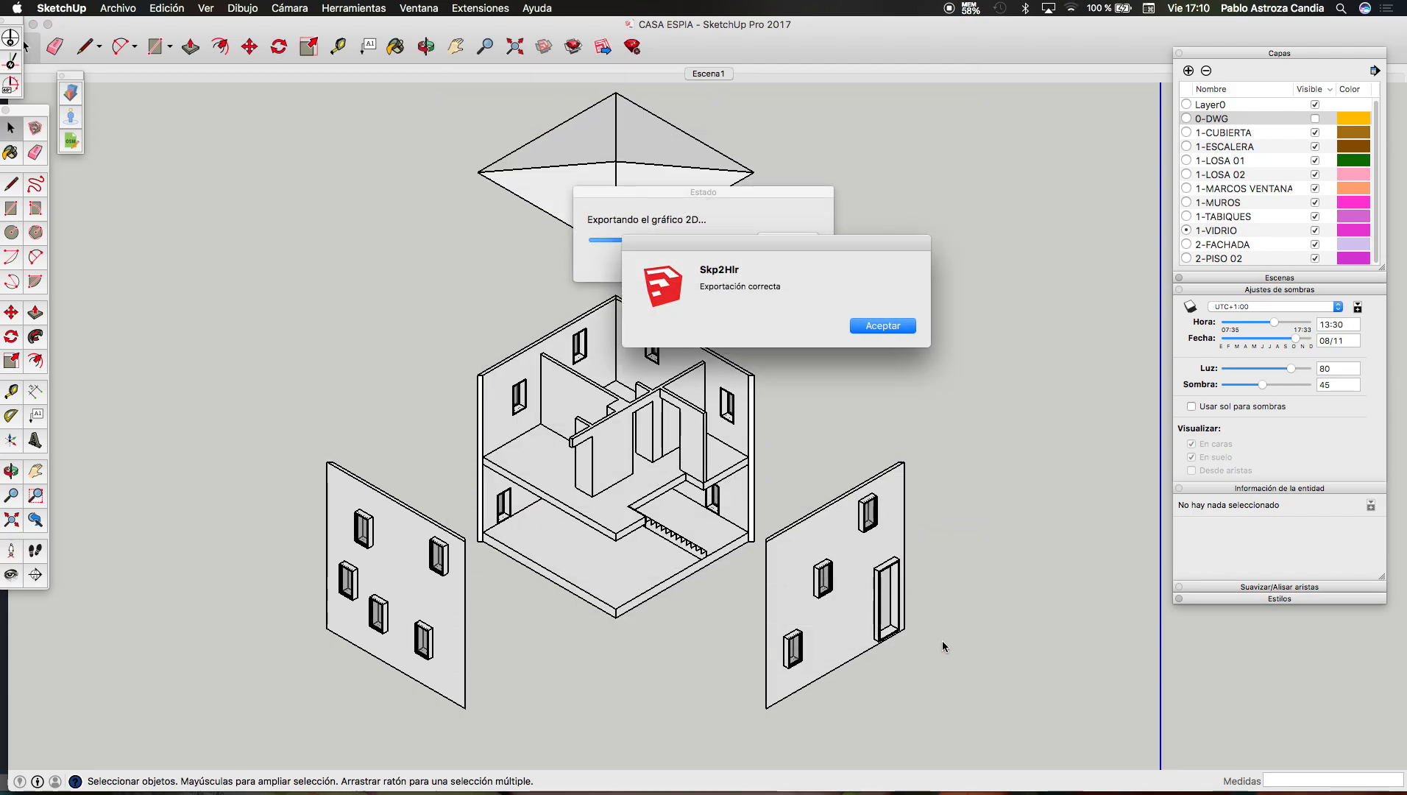
left_click(863, 322)
Step: Switch to AutoCAD and open the drawing ISO EX.dwg from the MODELADO folder
key("ctrl+Up")
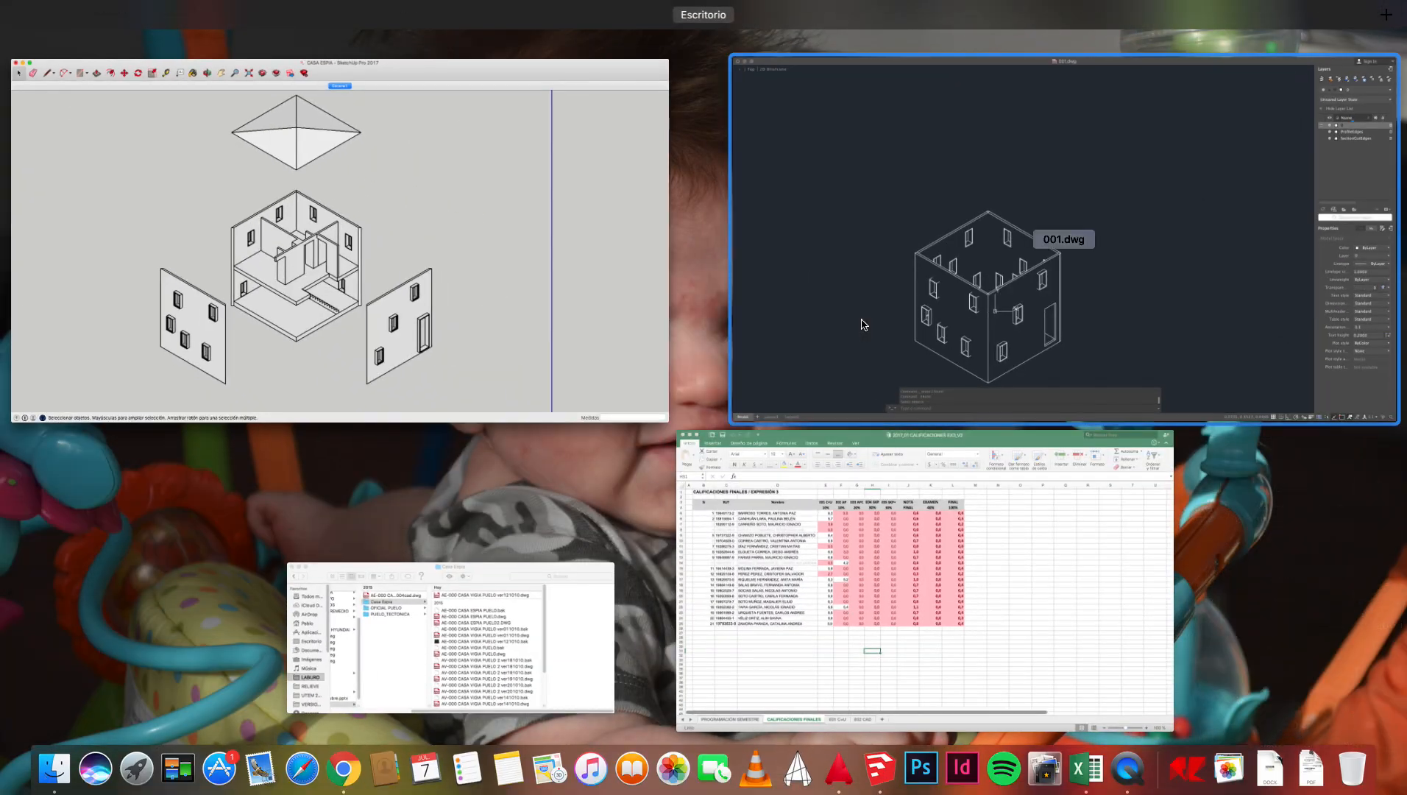
left_click(890, 343)
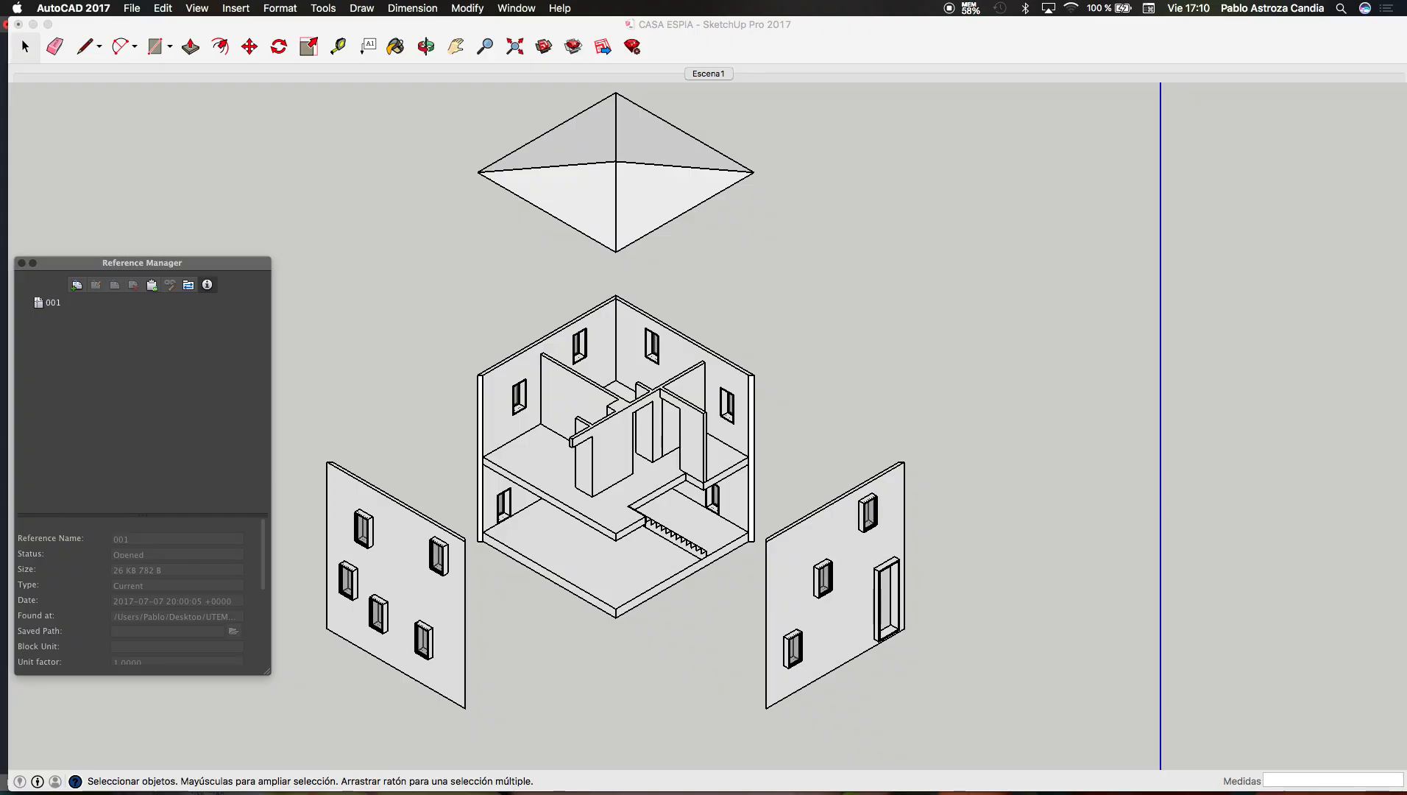
key("ctrl+Up")
left_click(764, 273)
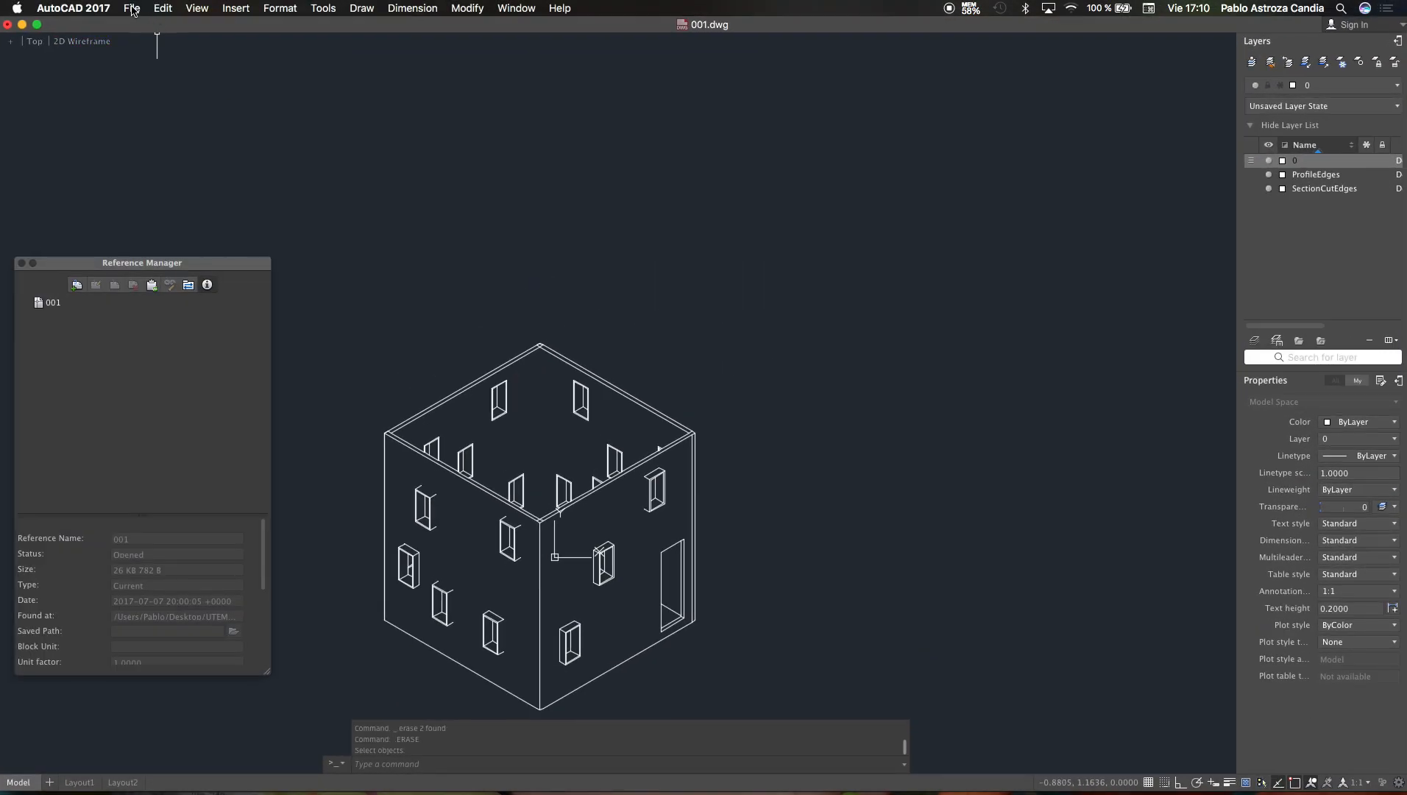
left_click(132, 10)
left_click(146, 54)
left_click(521, 198)
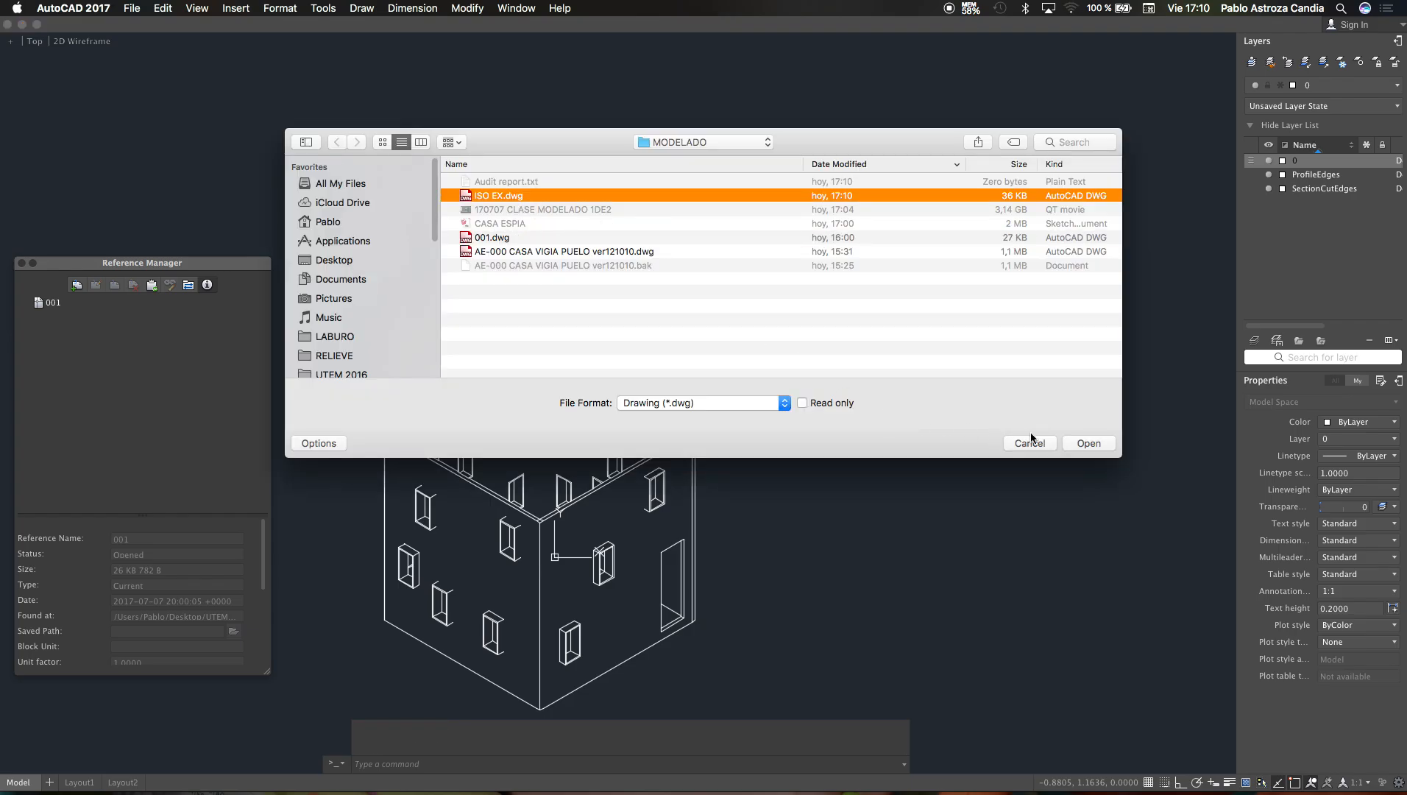
left_click(1084, 442)
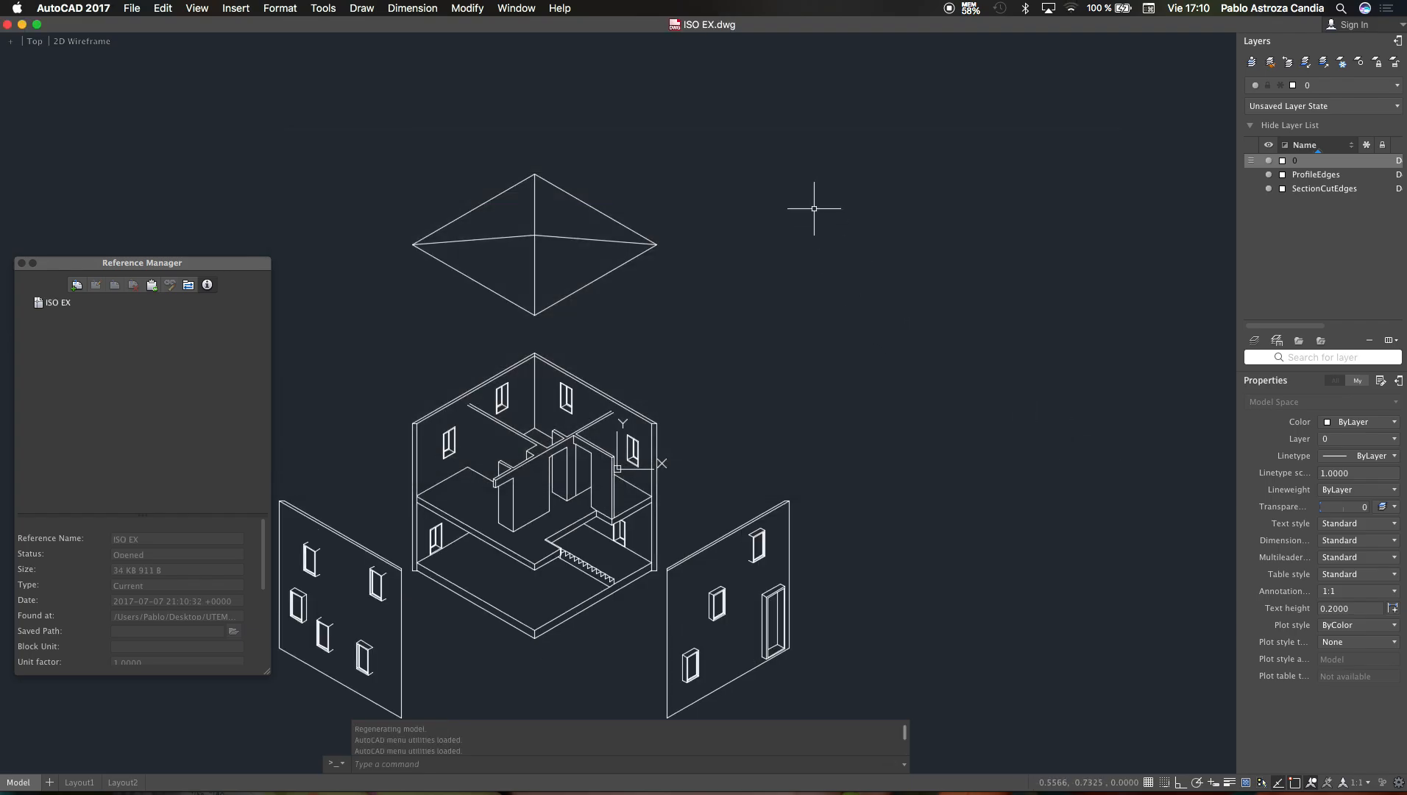
Step: Select all the lines of the exploded isometric house and copy them to the clipboard
scroll(814, 208, "down", 2)
left_click(942, 134)
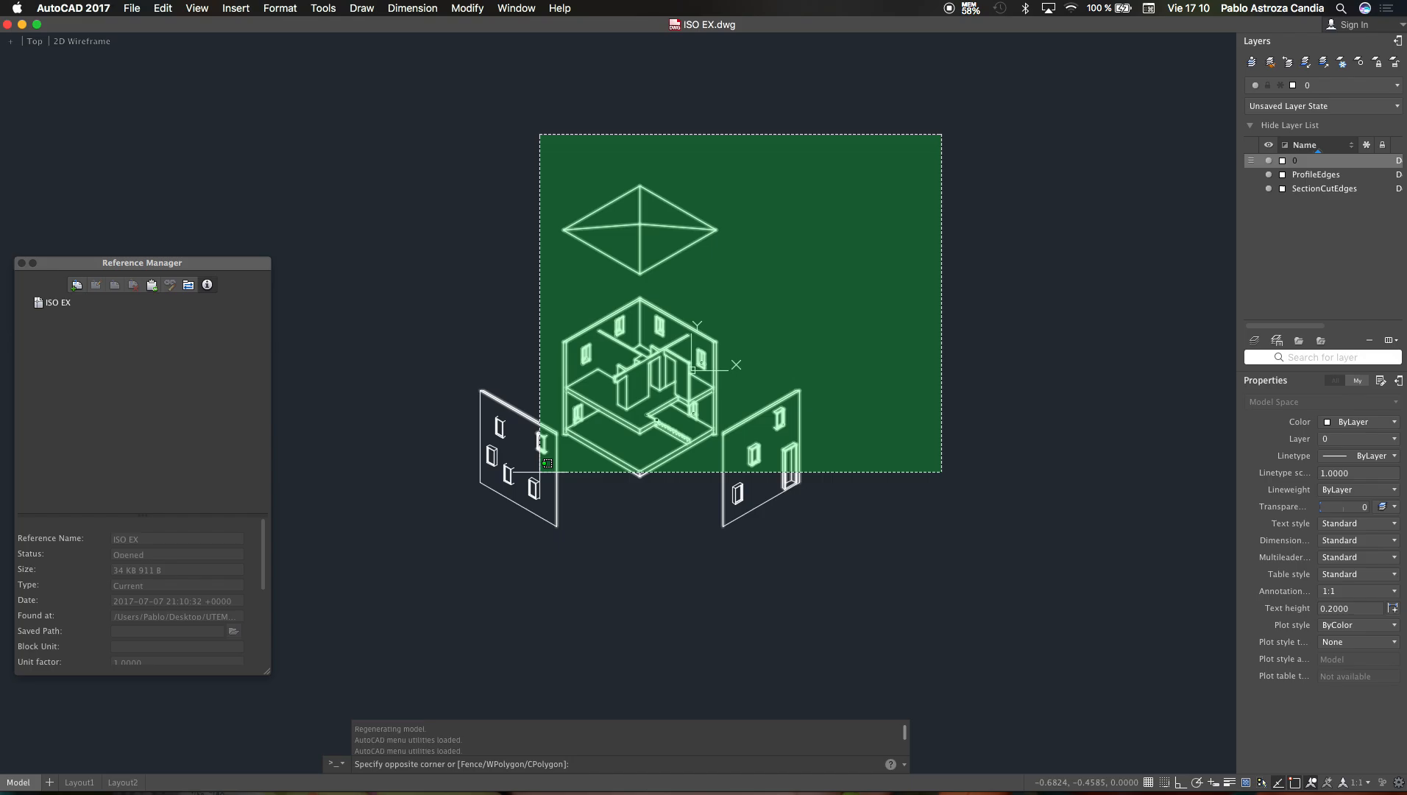
left_click(434, 570)
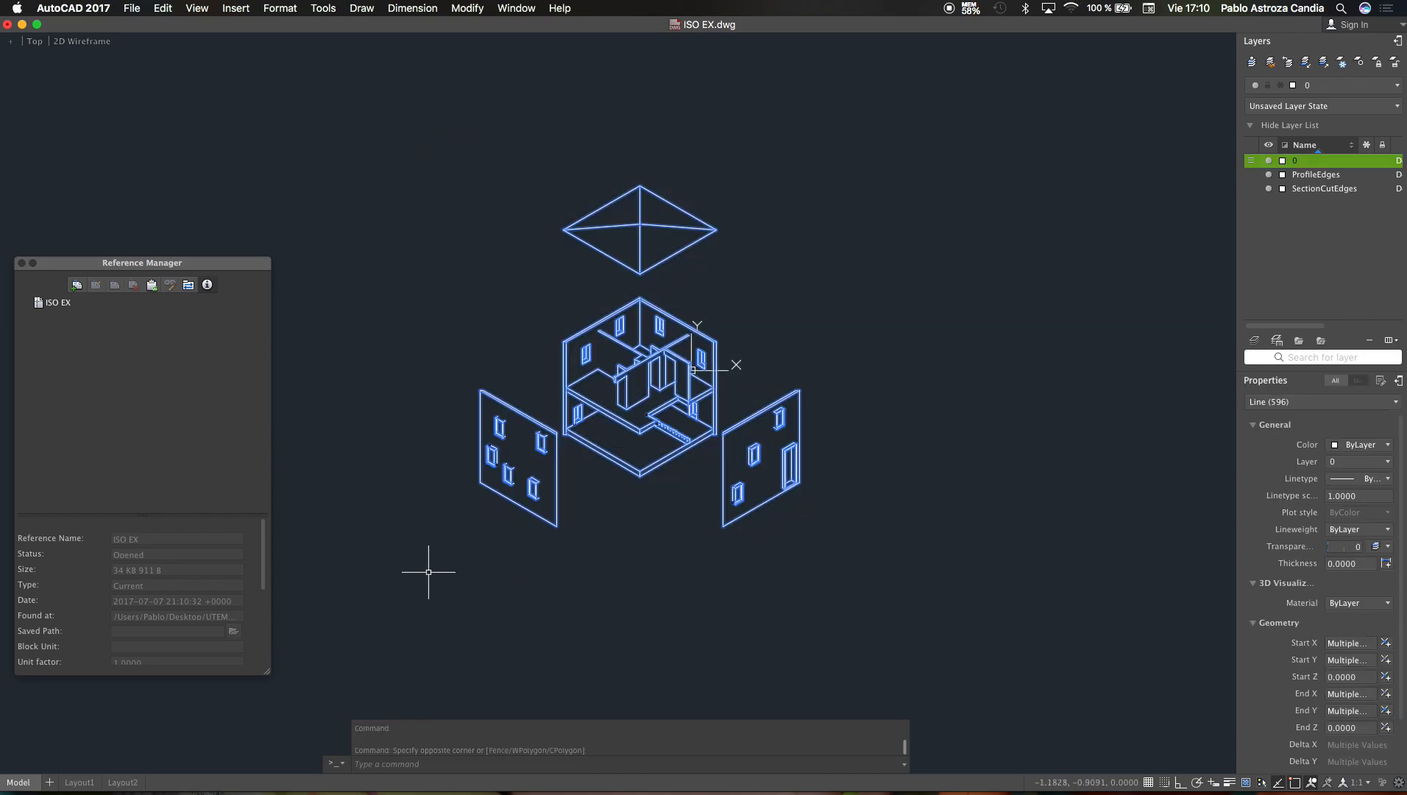
key("super+c")
Step: Switch to the drawing AE-000 CASA VIGIA PUELO ver121010.dwg and display its model space
key("ctrl+Up")
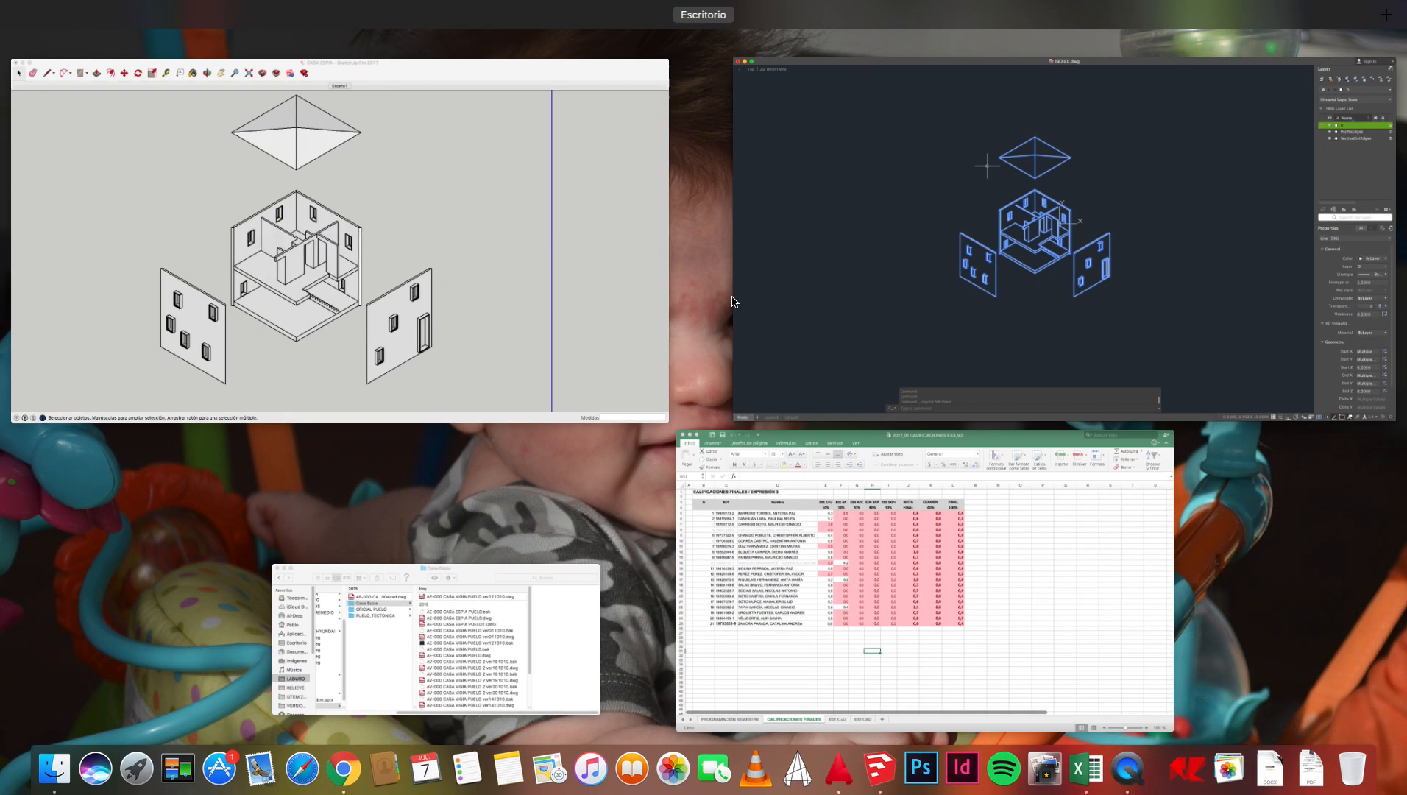
left_click(754, 155)
left_click(516, 8)
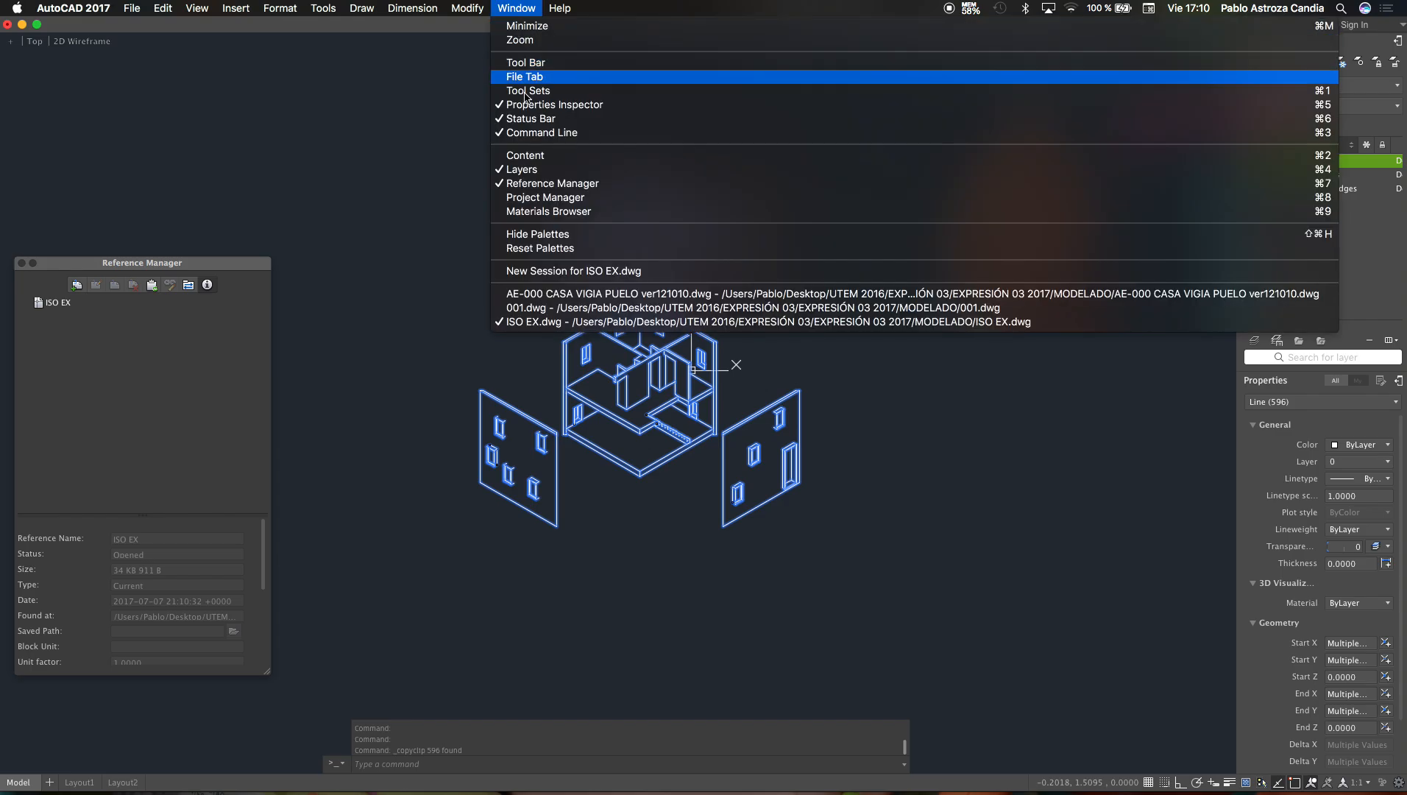
left_click(533, 303)
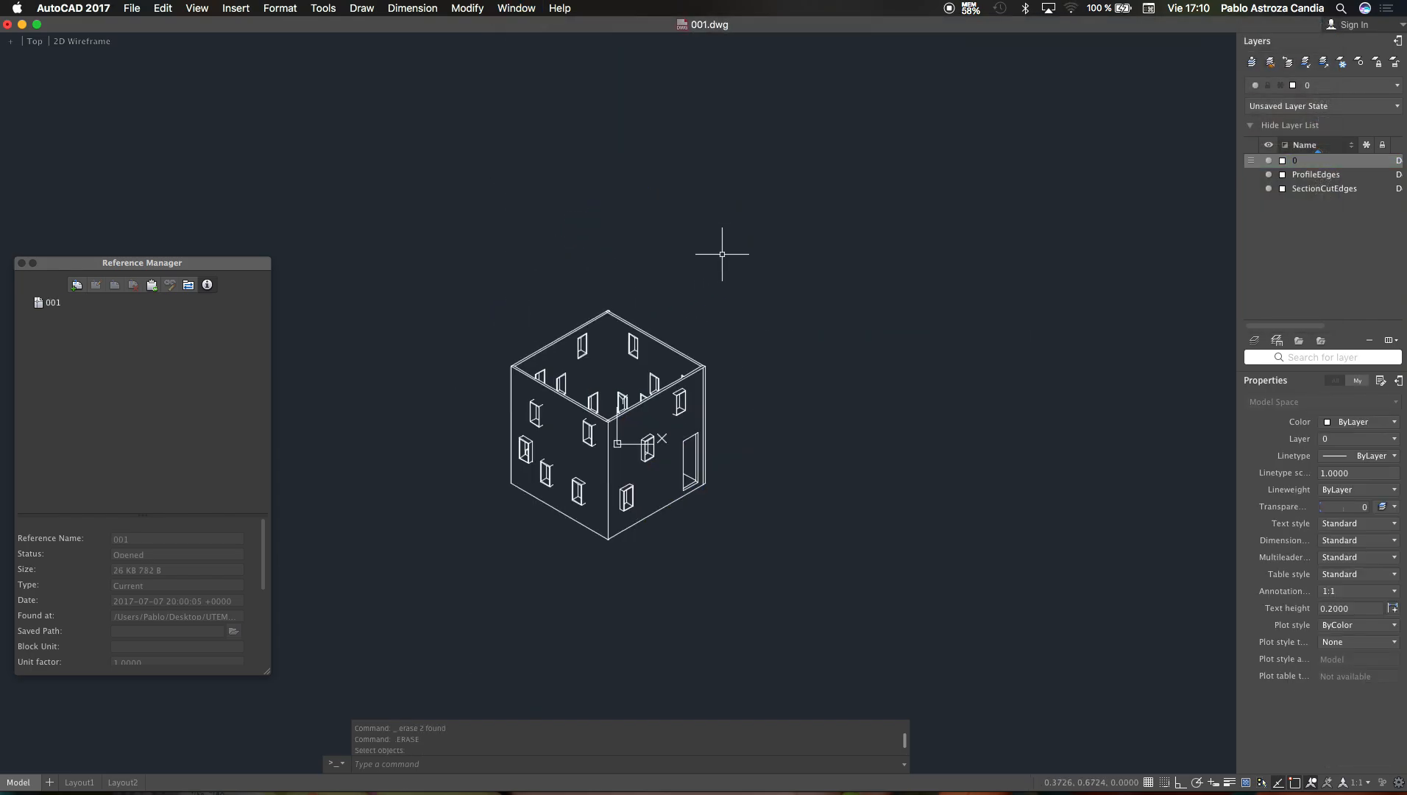
left_click(518, 9)
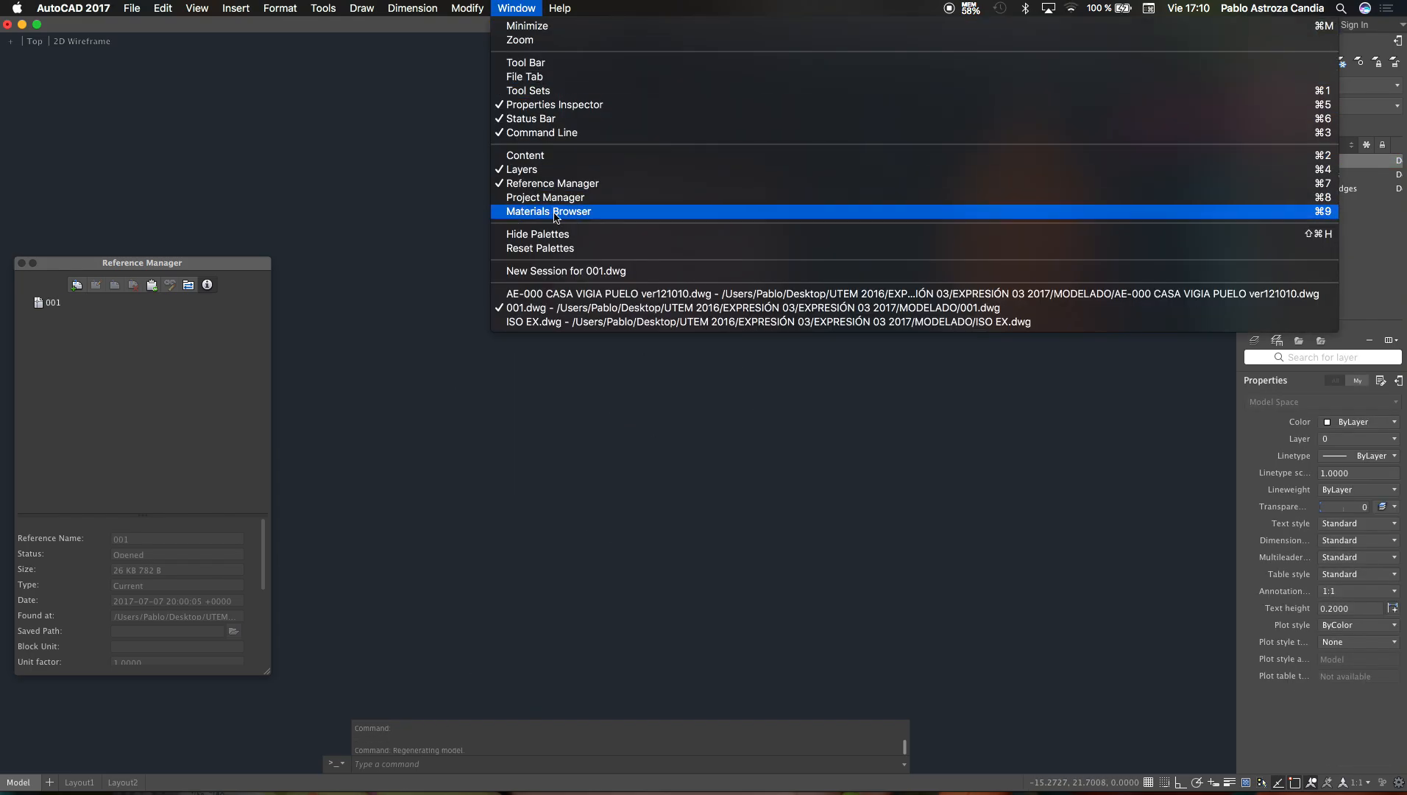
left_click(566, 296)
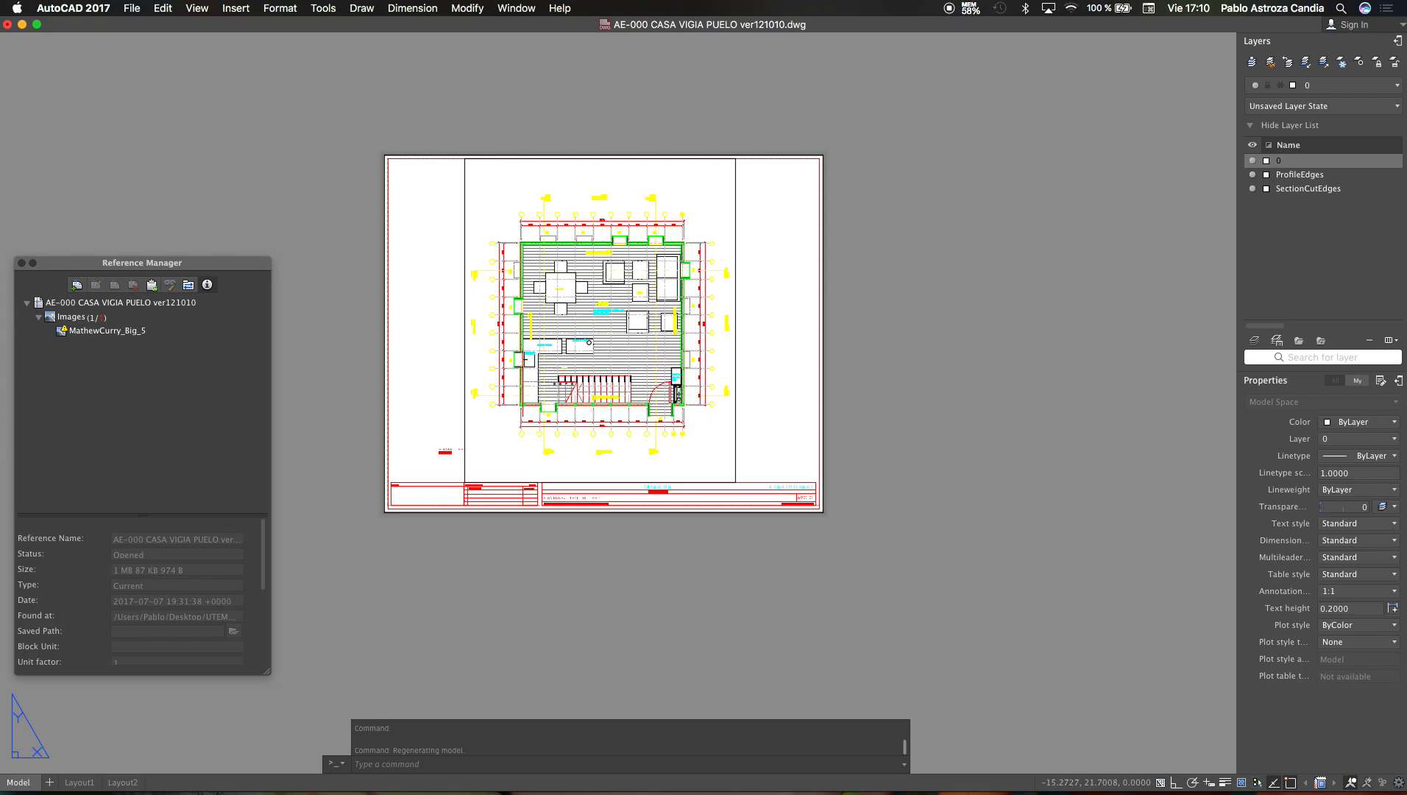
left_click(30, 785)
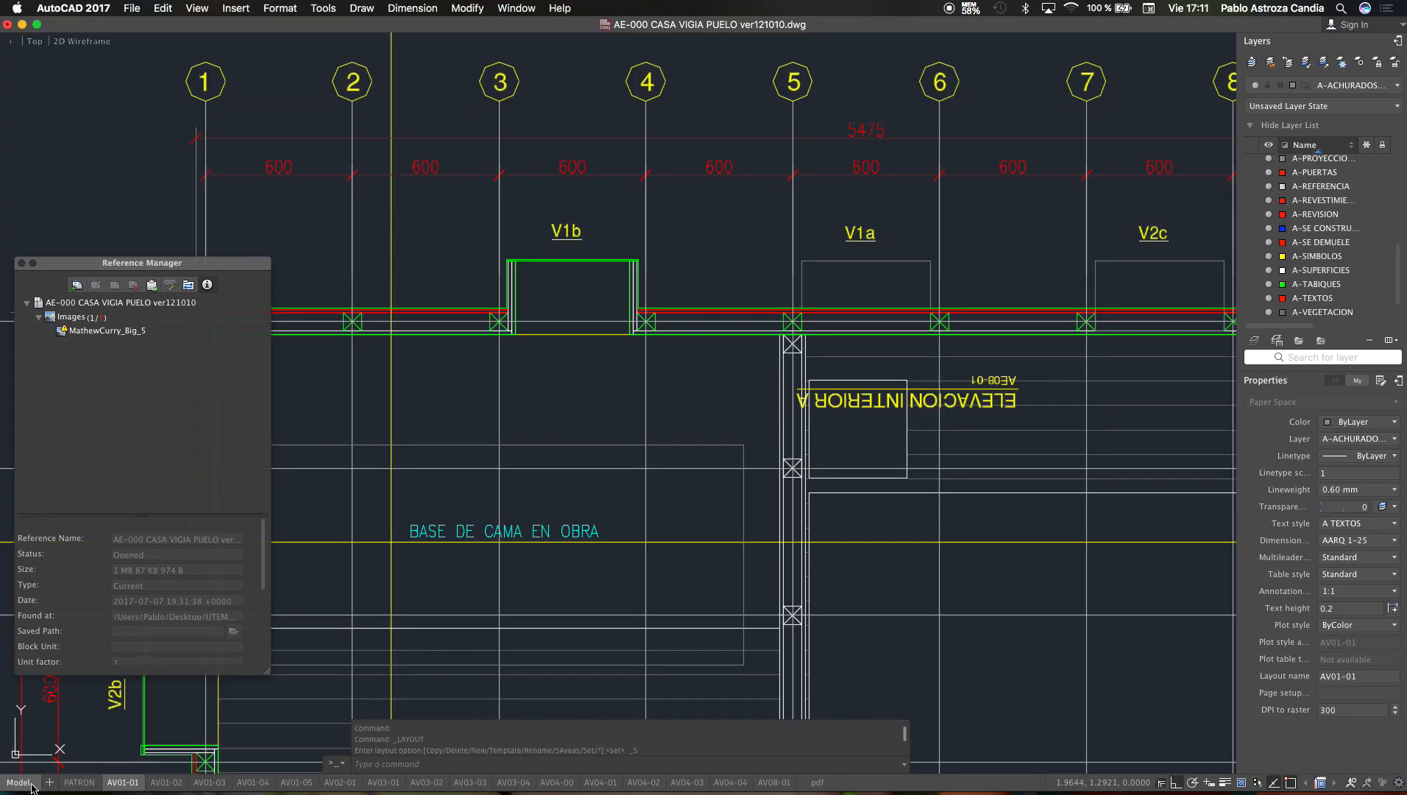
Step: Paste the copied exploded isometric into the empty area below the 2ºNIVEL floor plans
scroll(823, 195, "down", 5)
scroll(591, 248, "down", 10)
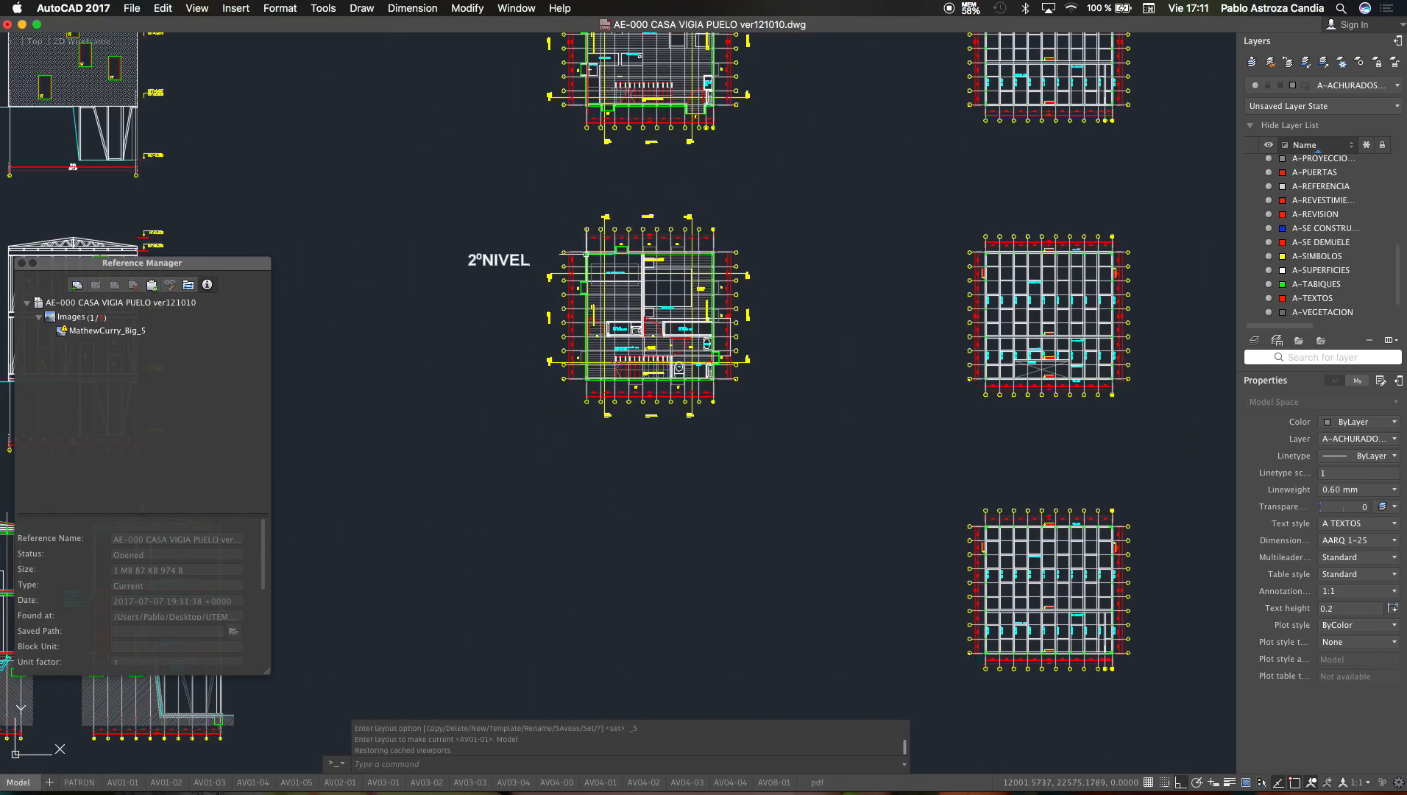
key("super+v")
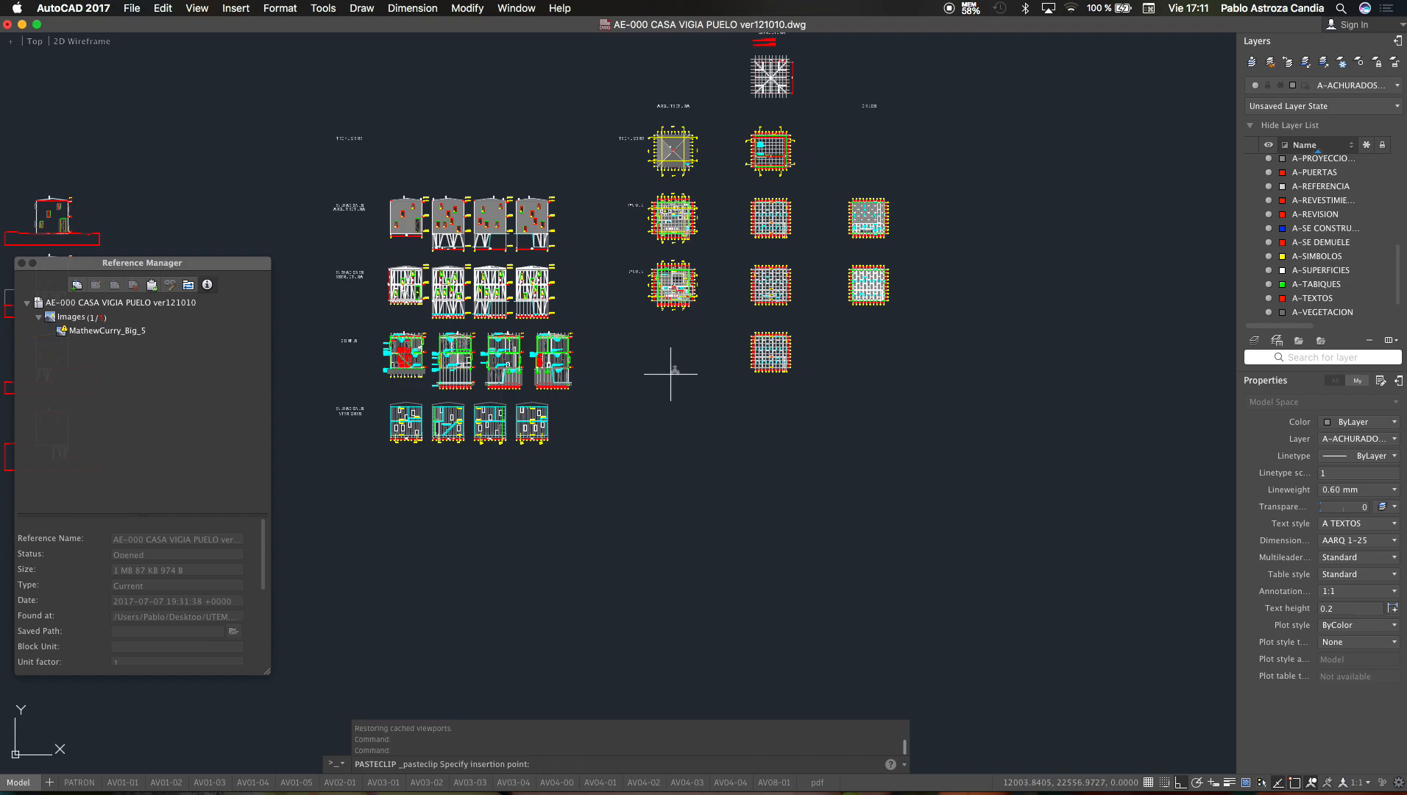
left_click(665, 370)
scroll(663, 371, "up", 6)
scroll(663, 372, "up", 6)
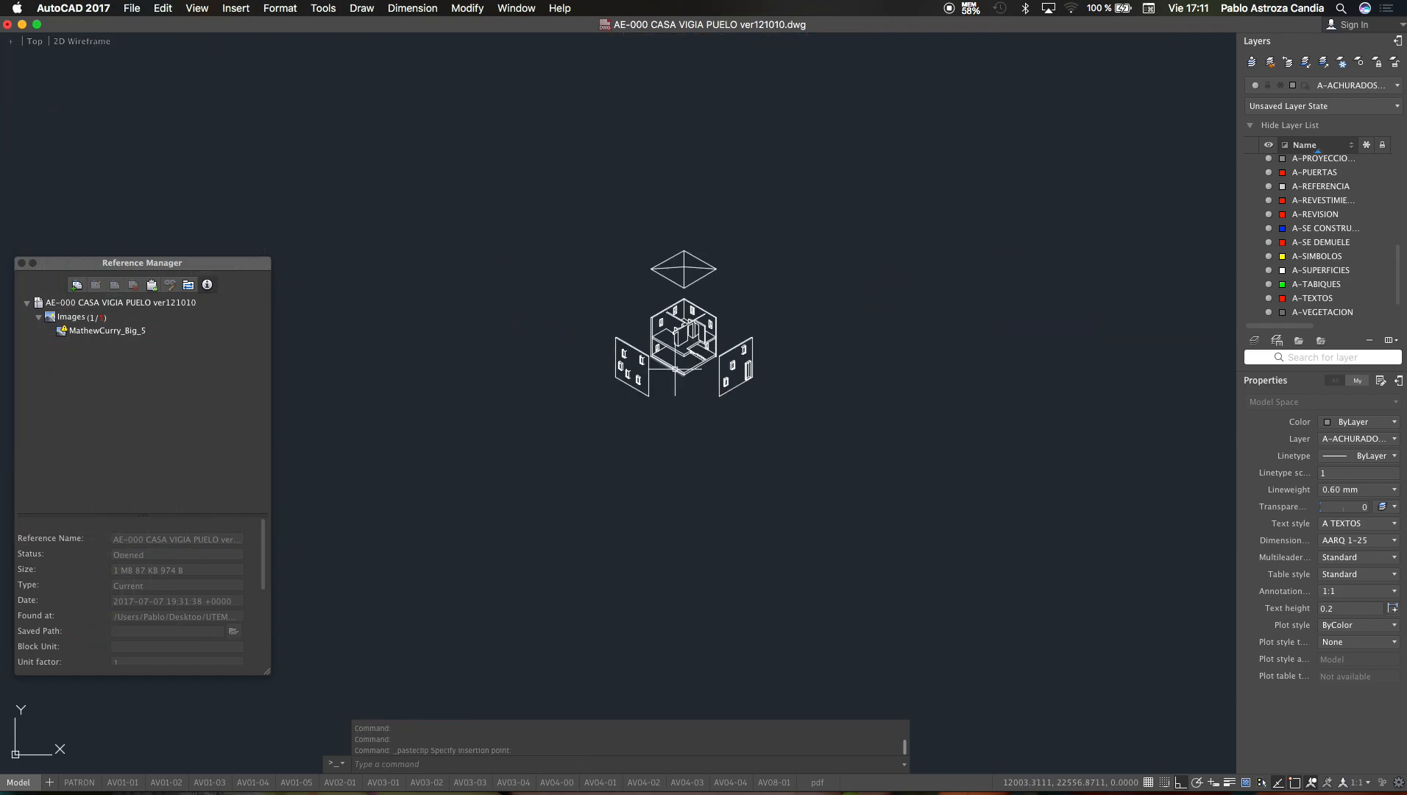
scroll(669, 371, "down", 2)
key("Escape")
key("Escape")
key("Escape")
Step: Examine the pasted isometric's linework for unfinished edges on the upper-floor partitions
scroll(579, 323, "up", 5)
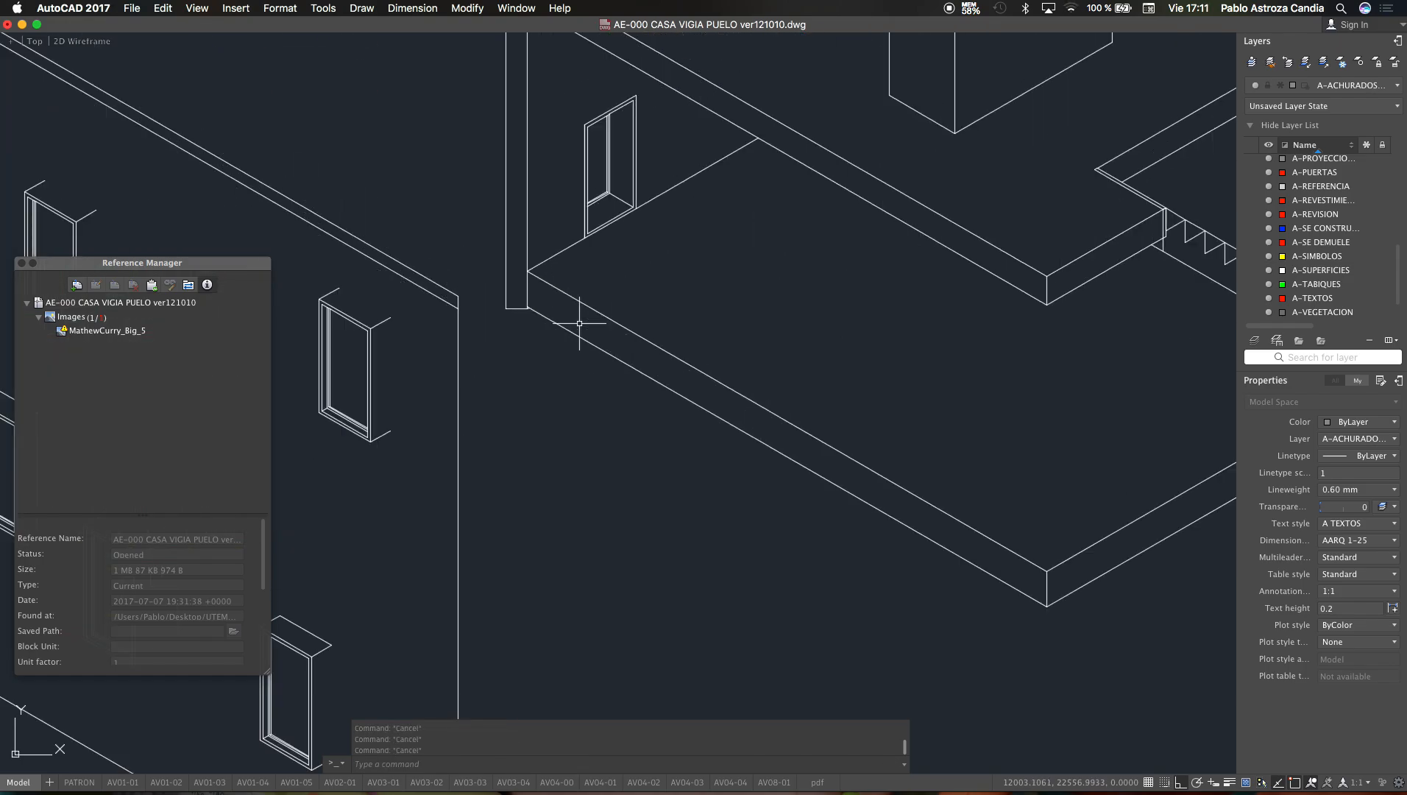
scroll(435, 309, "down", 5)
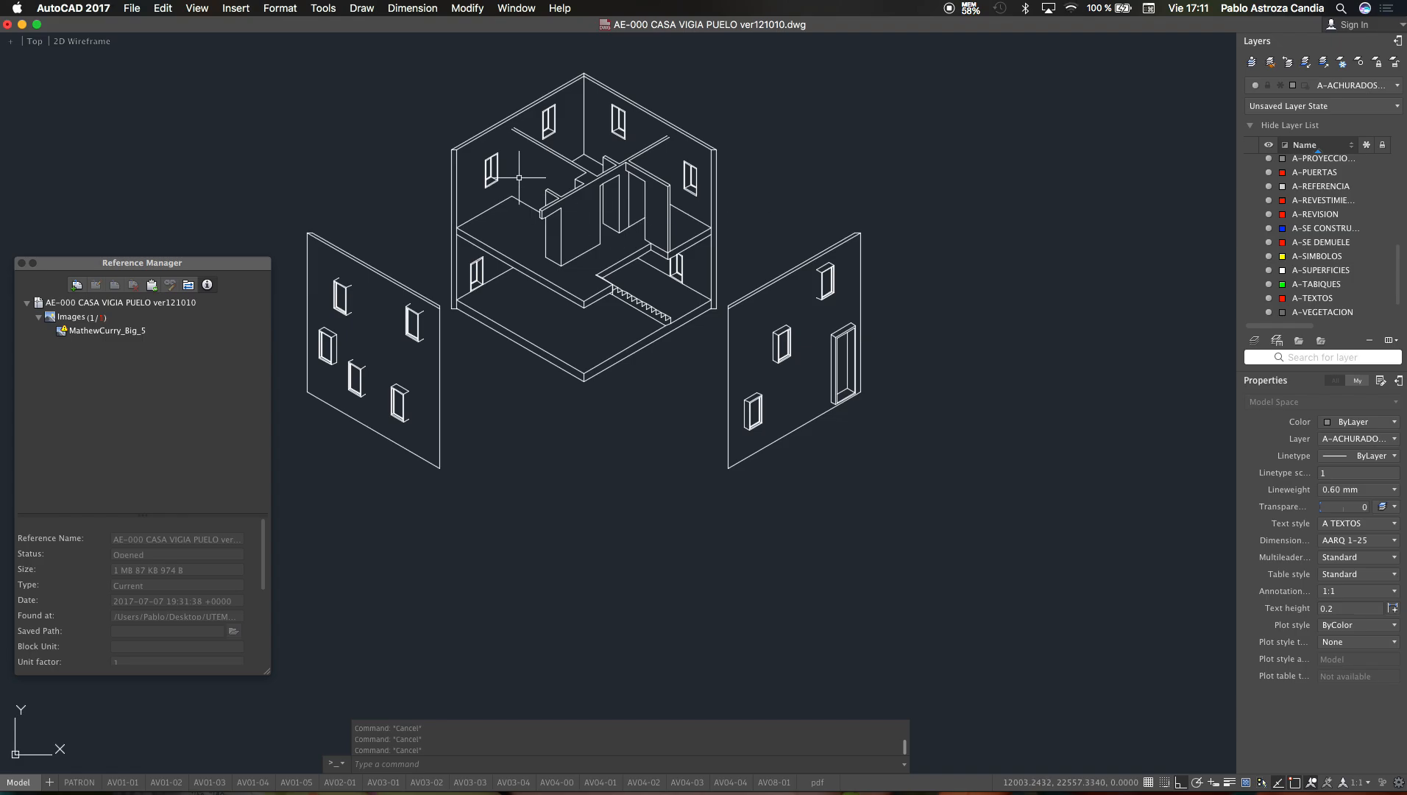
scroll(515, 147, "up", 5)
scroll(559, 235, "down", 1)
scroll(529, 150, "up", 1)
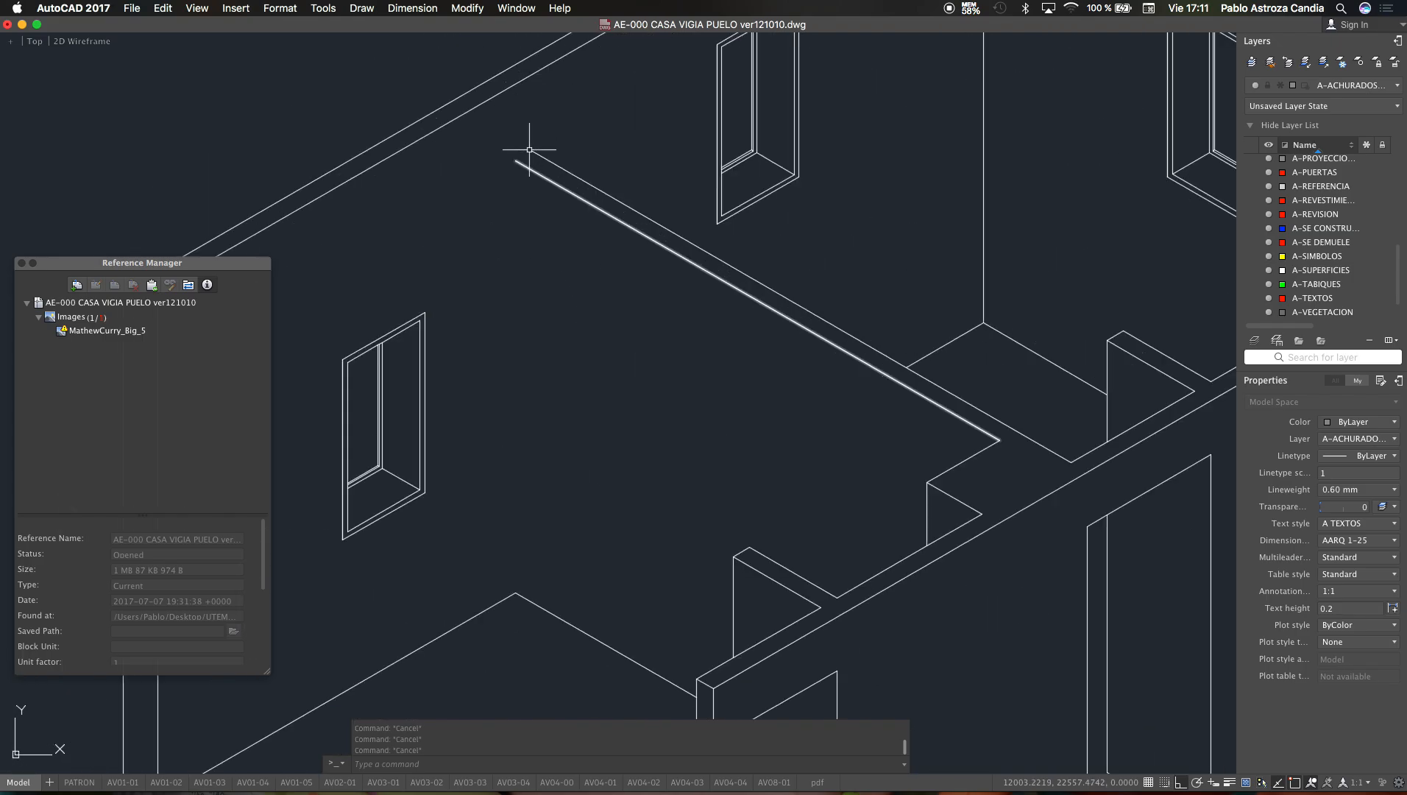
scroll(545, 184, "down", 2)
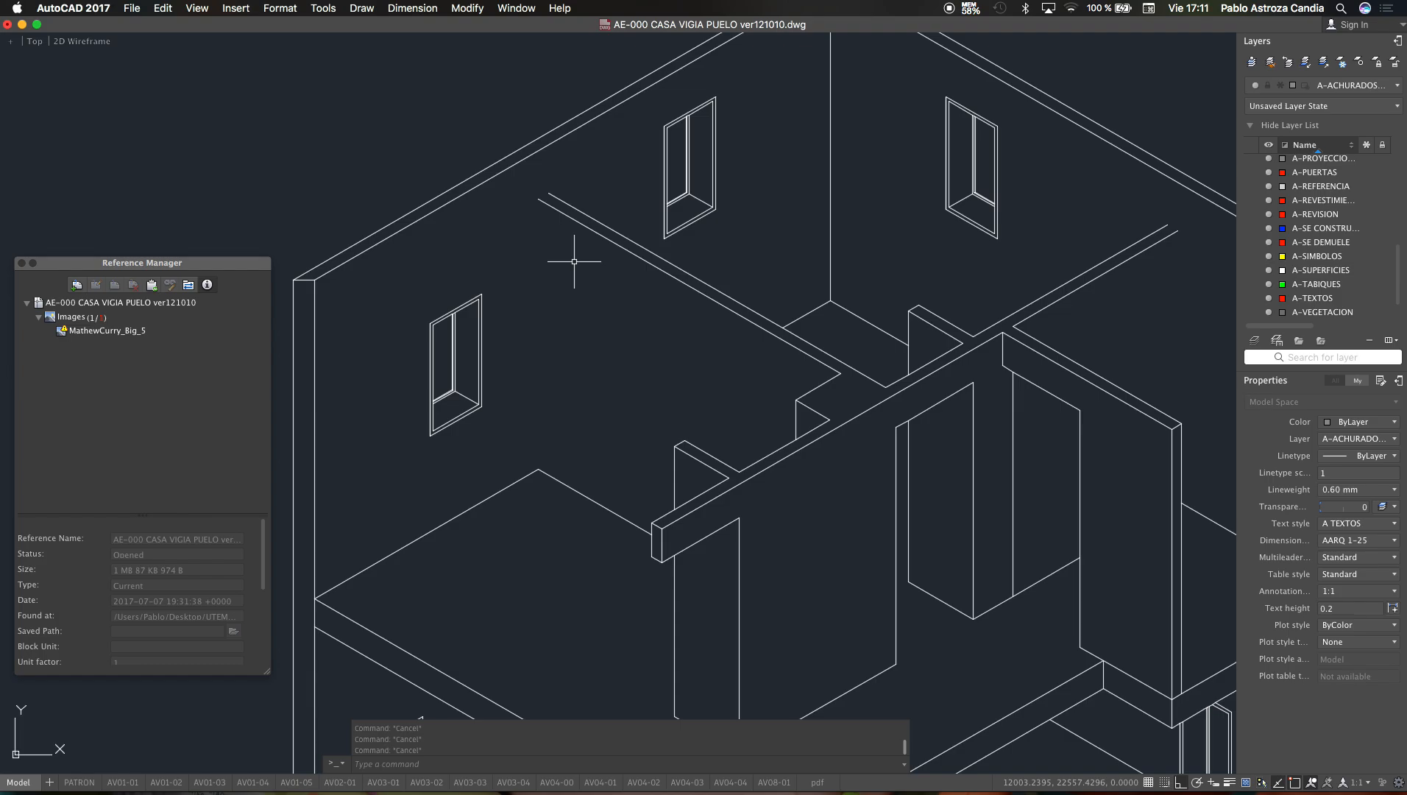
scroll(574, 261, "down", 2)
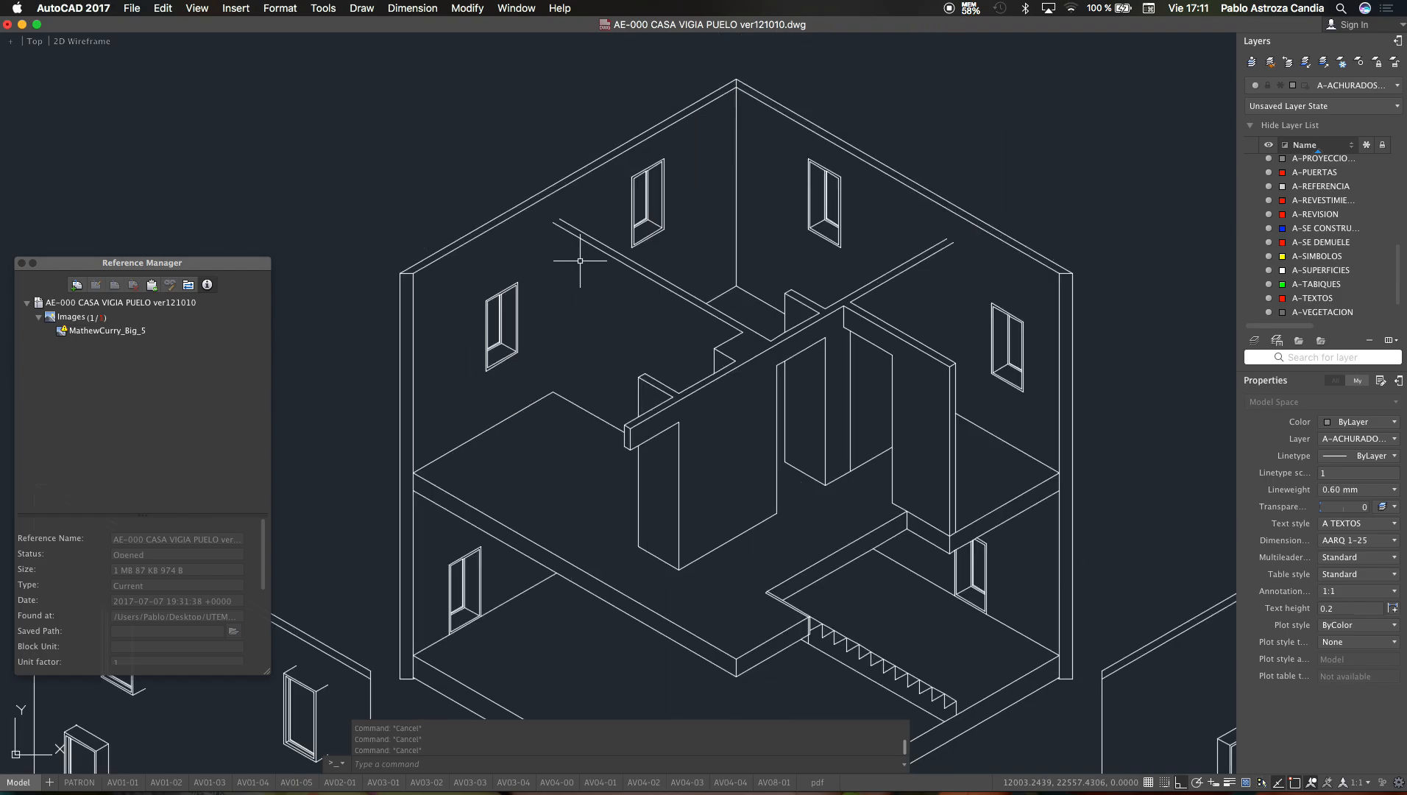
left_click(909, 257)
key("Escape")
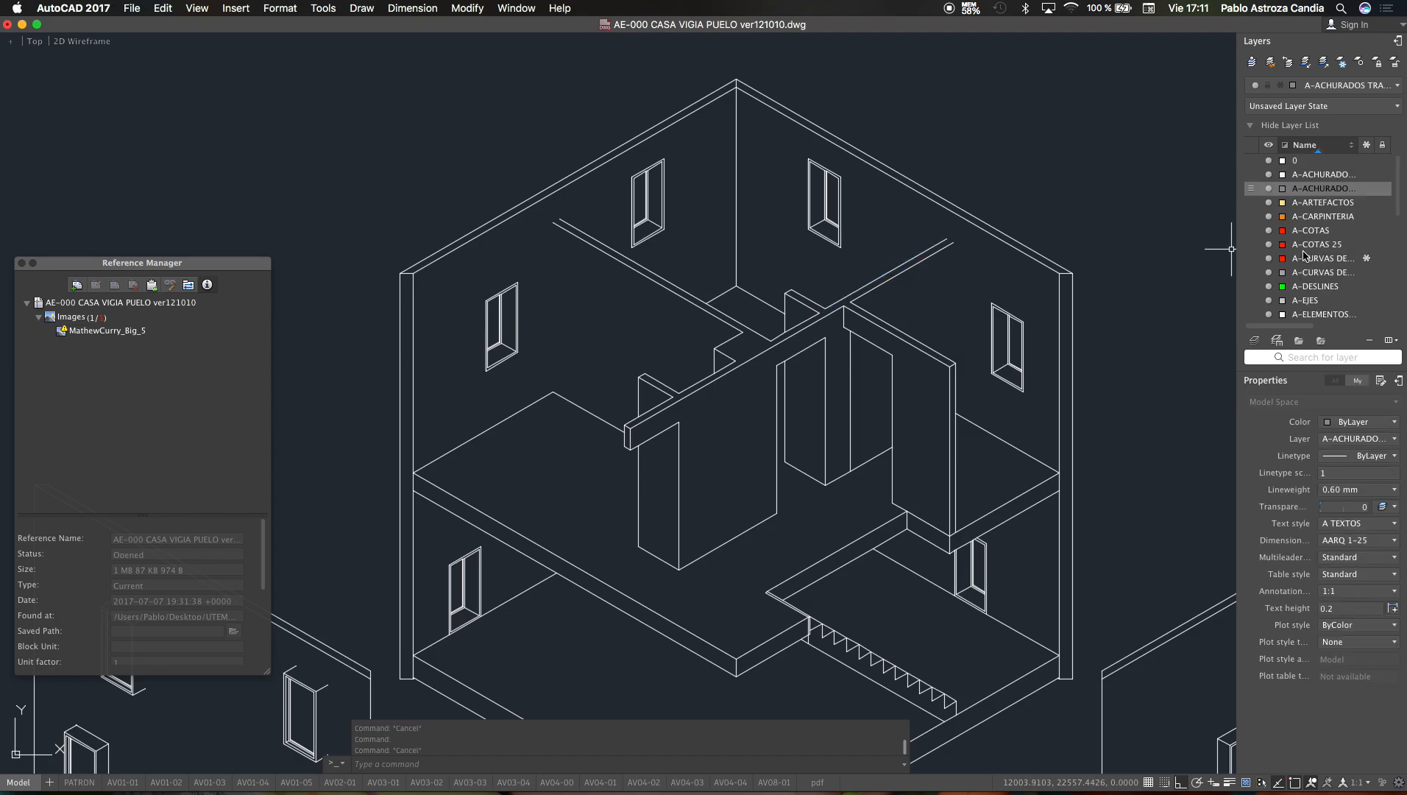
Step: Make layer 0 current and draw a polyline closing the open end of the upper-floor partition near the windows and running down to the floor corner
double_click(1295, 161)
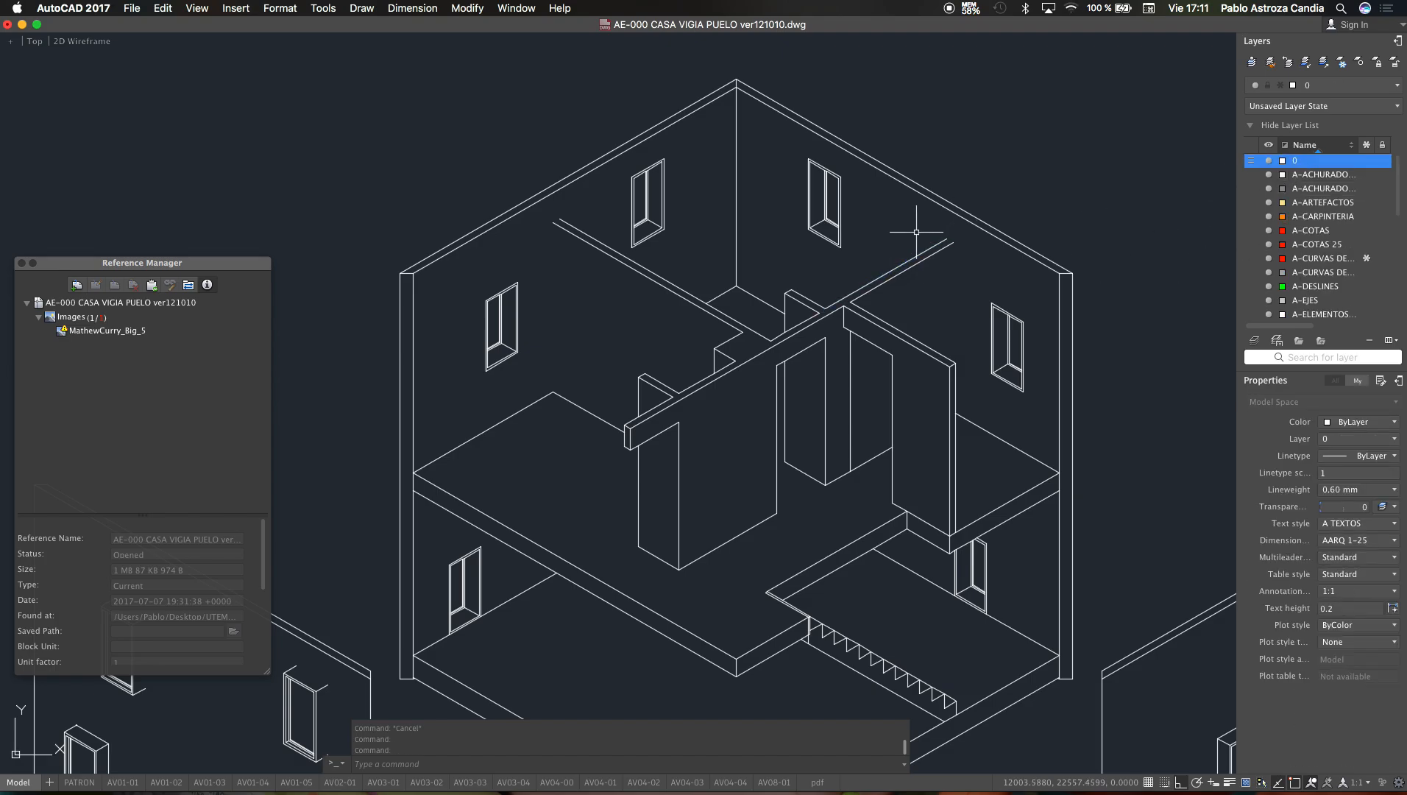
type("L")
scroll(549, 226, "up", 5)
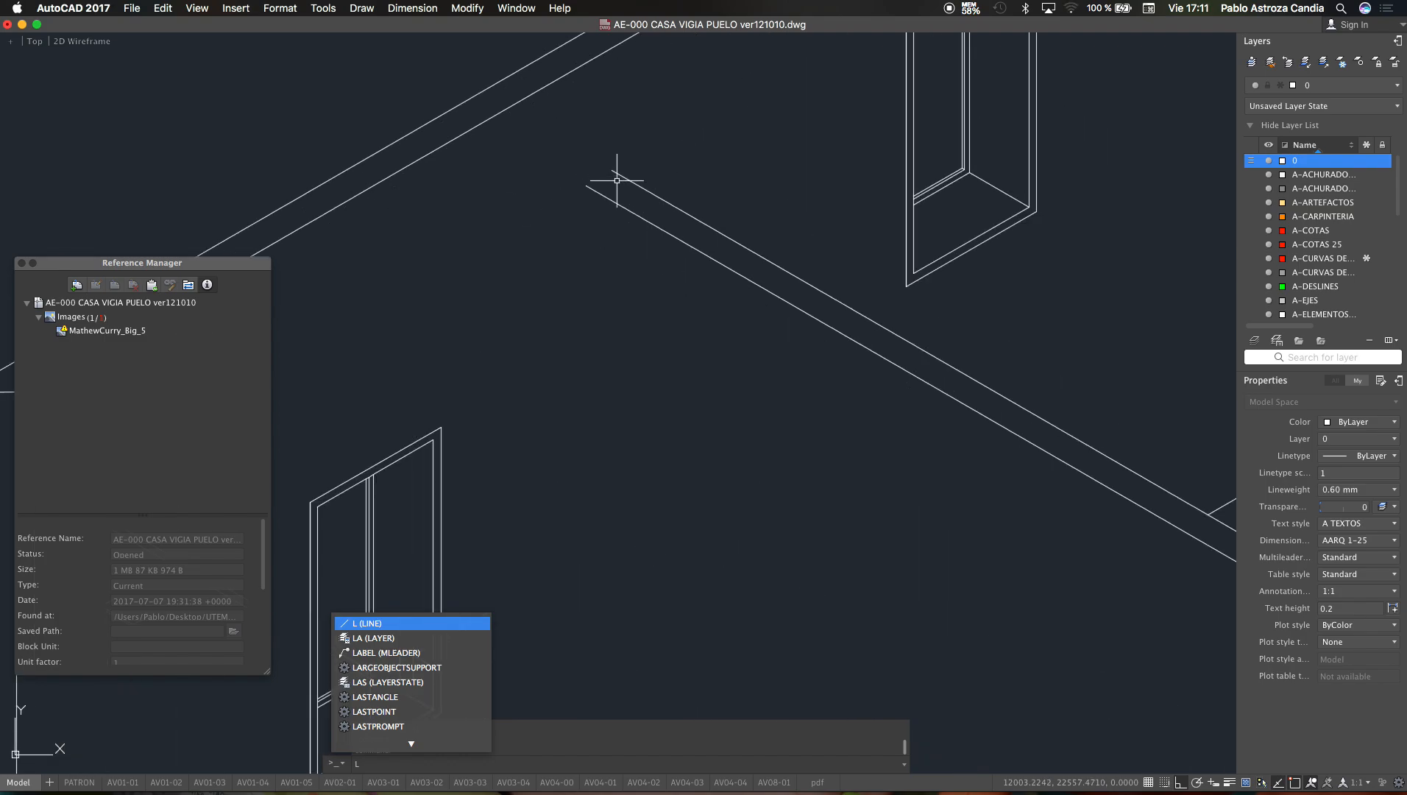
key("Escape")
key("Escape")
type("PL")
key("Return")
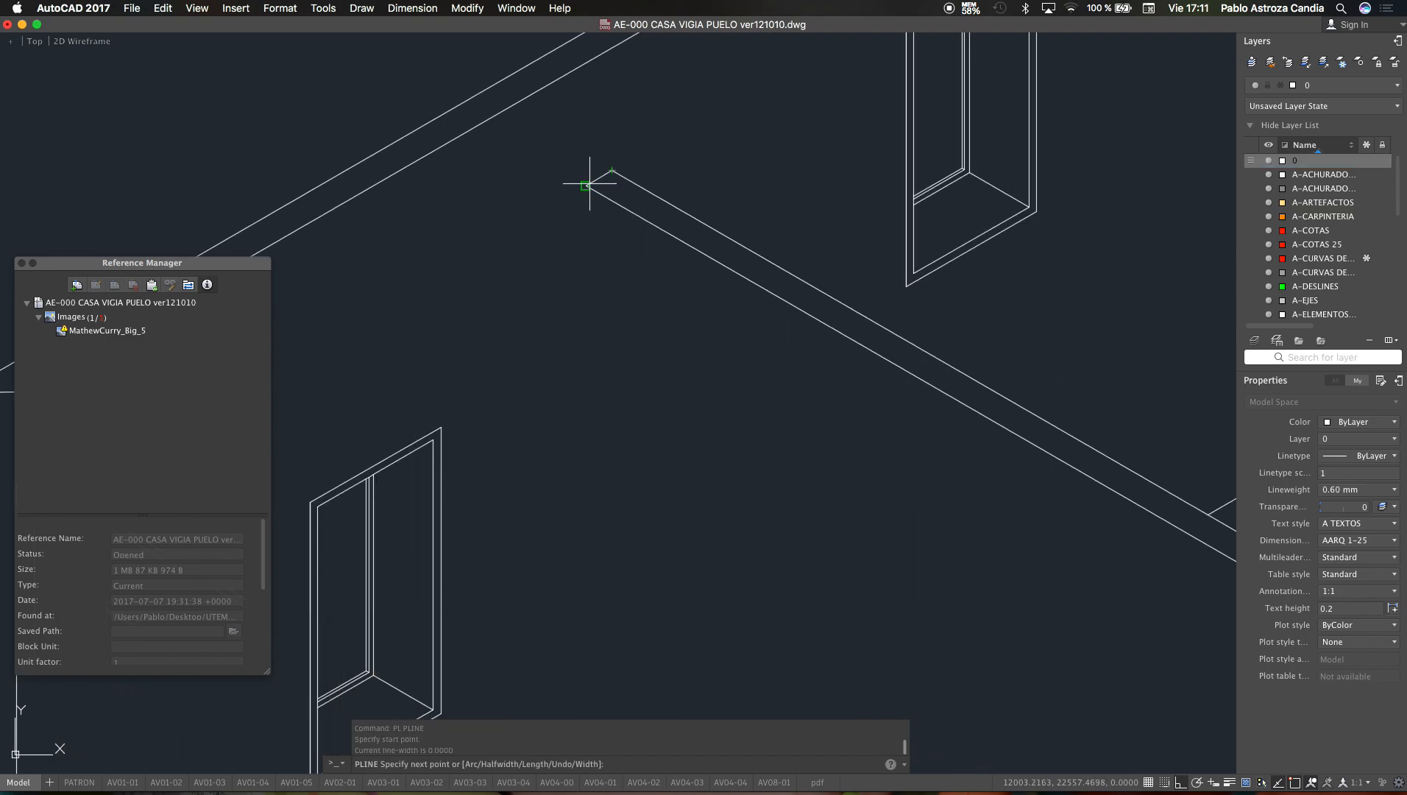
left_click(641, 129)
scroll(633, 184, "down", 5)
scroll(633, 223, "up", 3)
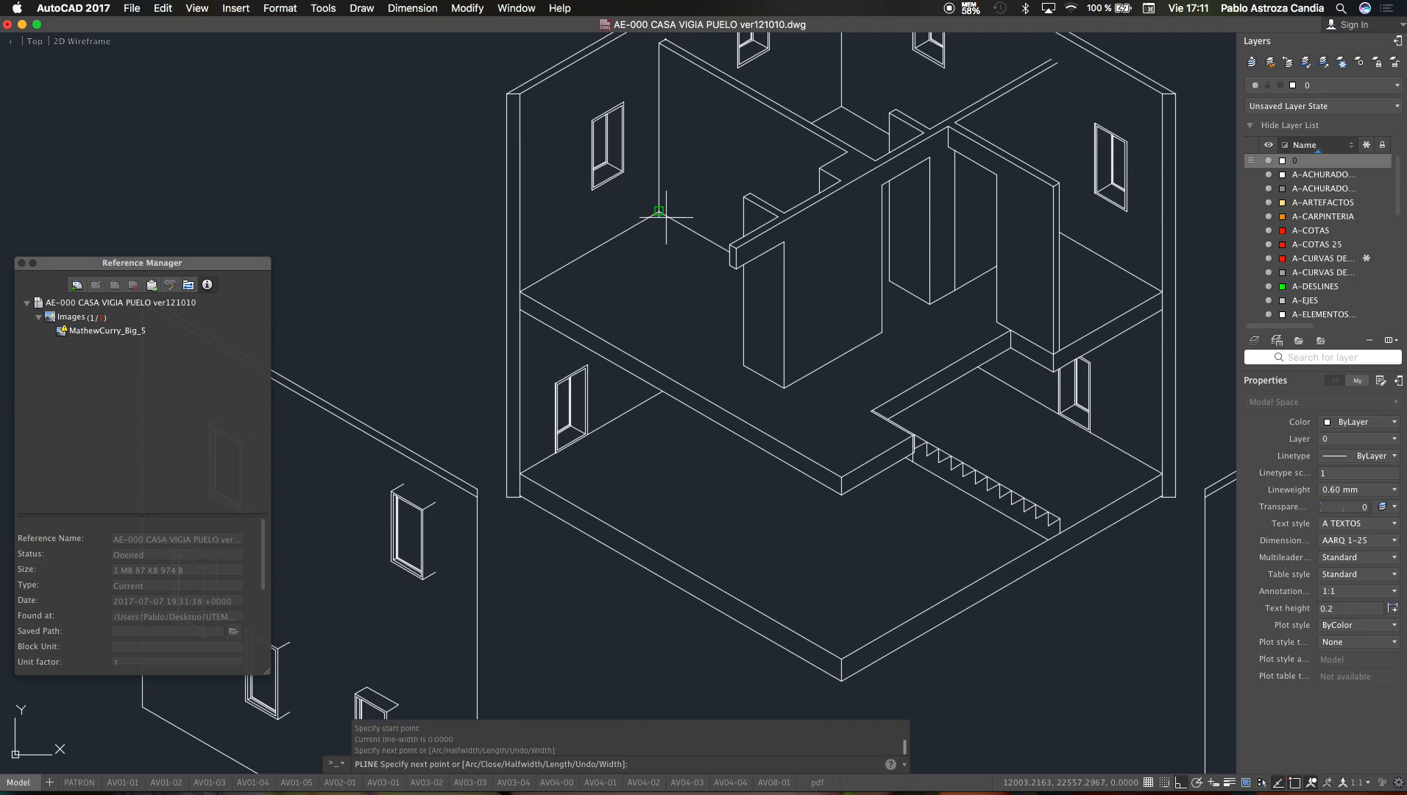
left_click(661, 211)
scroll(685, 250, "down", 5)
key("Escape")
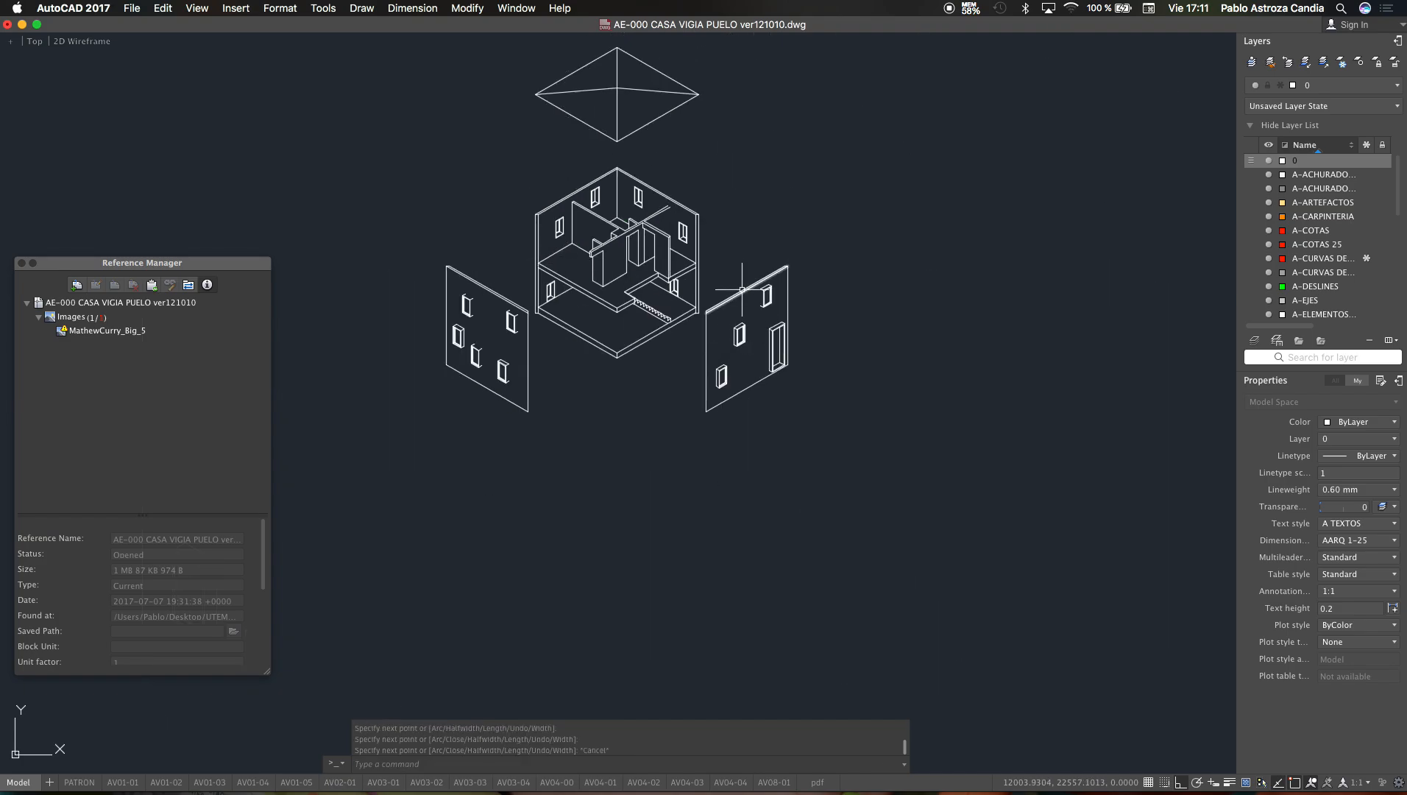
scroll(655, 368, "up", 5)
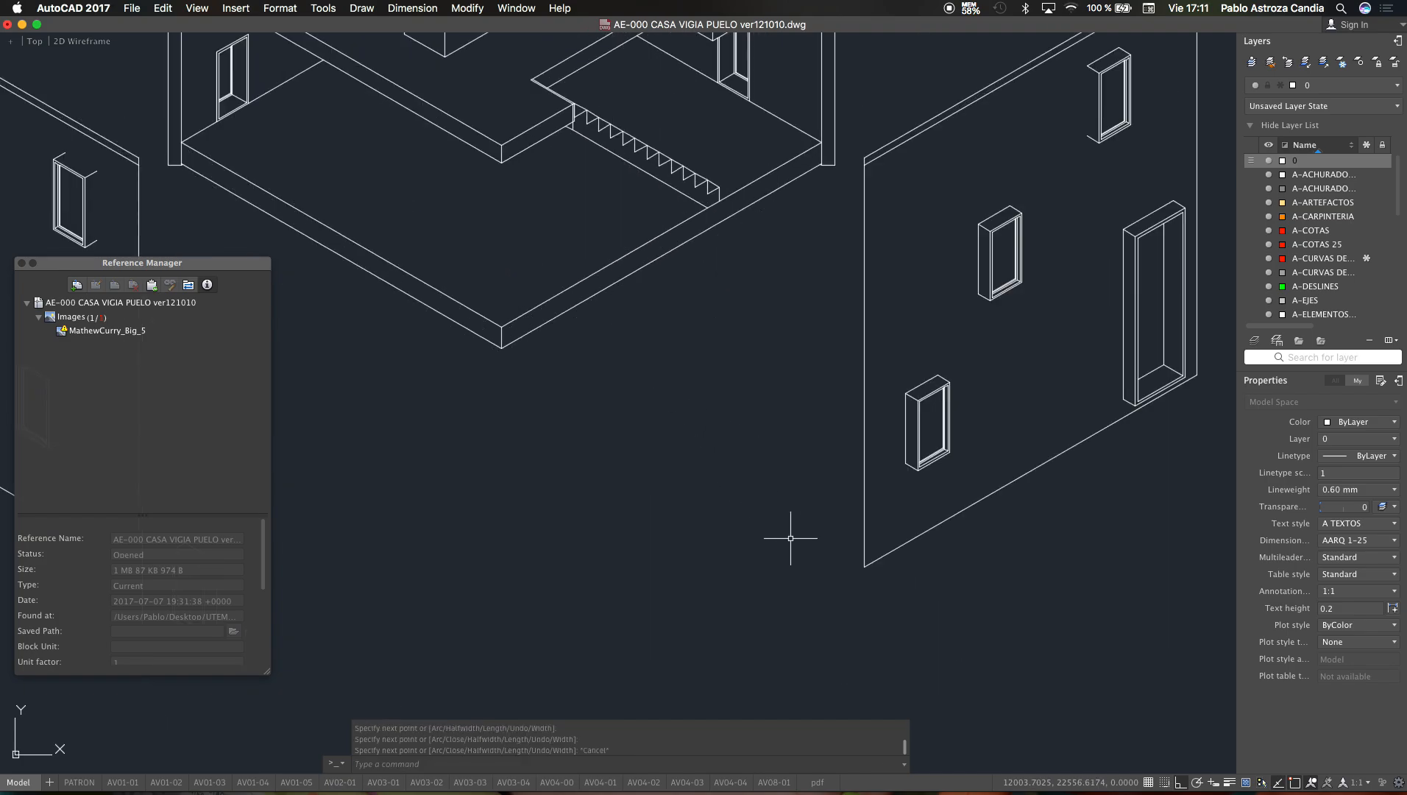
type("pl")
key("Return")
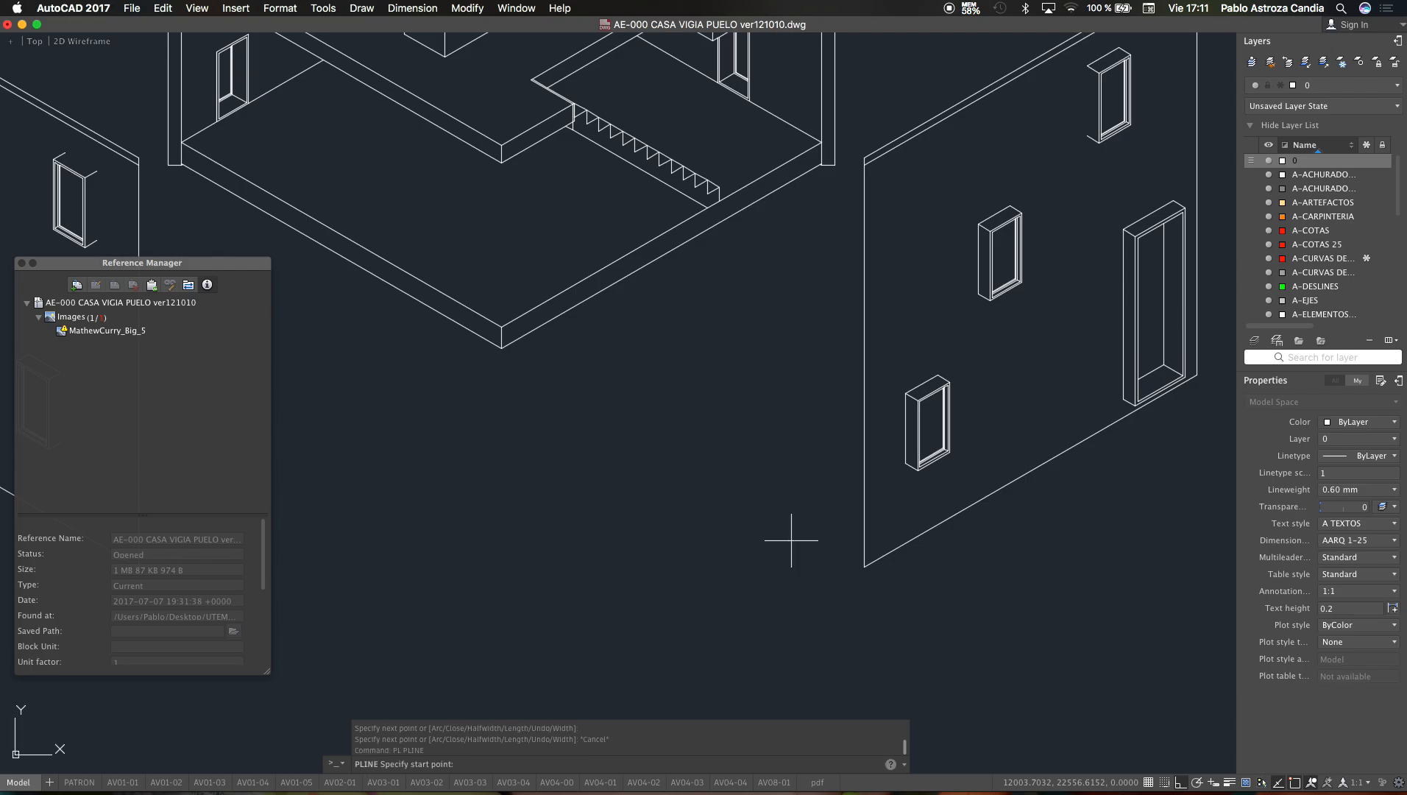
scroll(872, 441, "down", 5)
scroll(847, 133, "up", 5)
left_click(831, 148)
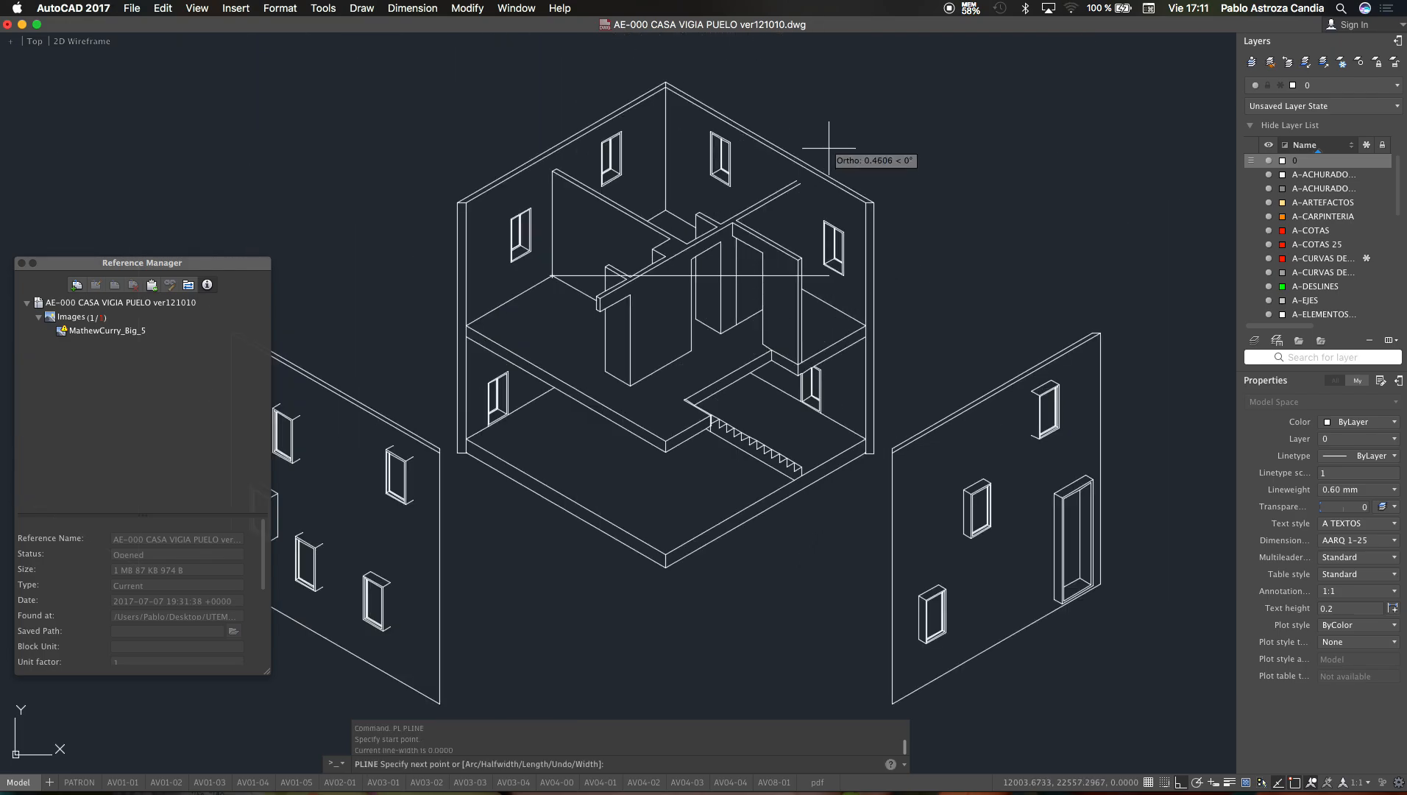
key("Escape")
Step: Copy the outer top edge of the house's rear window wall from its lower end to the outer top corner of the detached door wall
left_click(822, 171)
type("c")
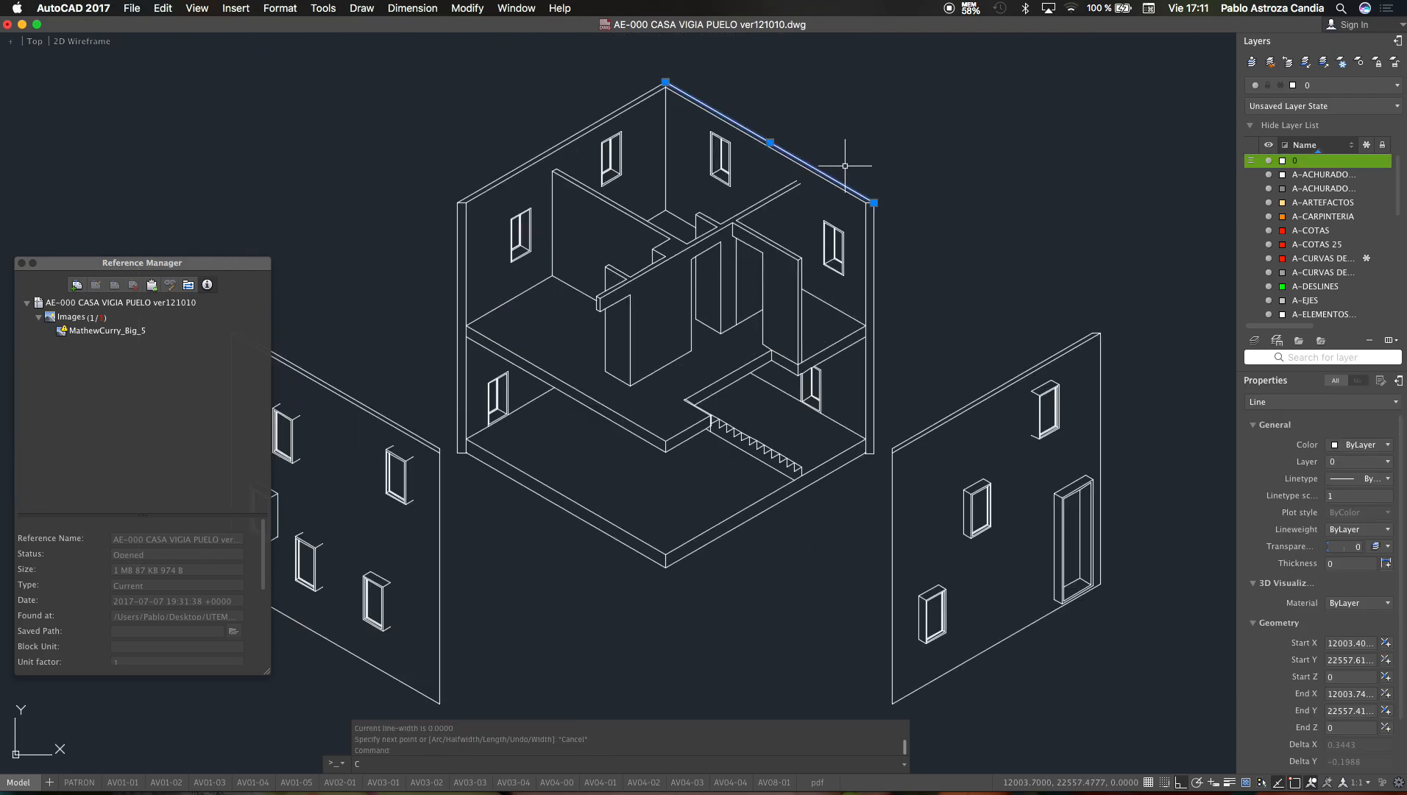
type("o")
key("Return")
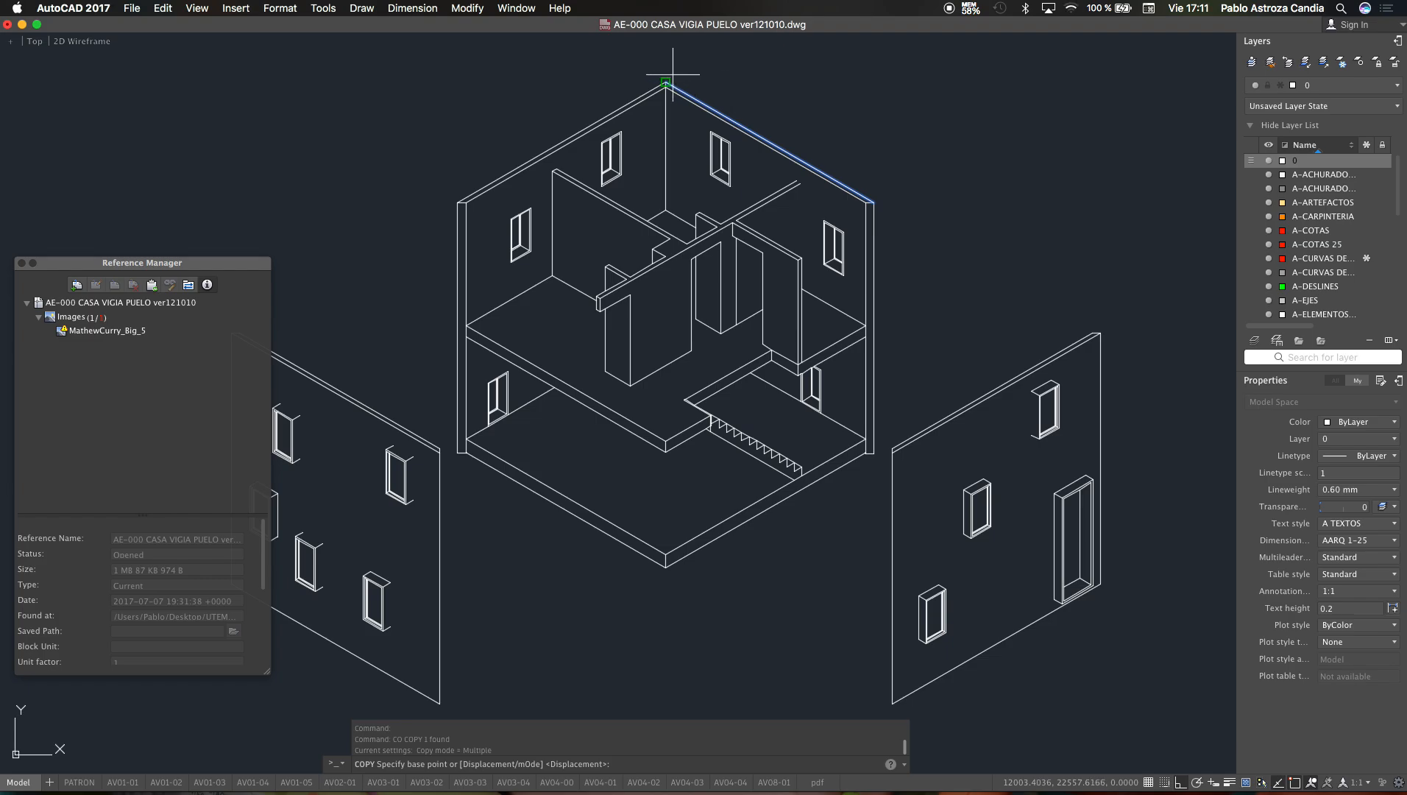
left_click(873, 201)
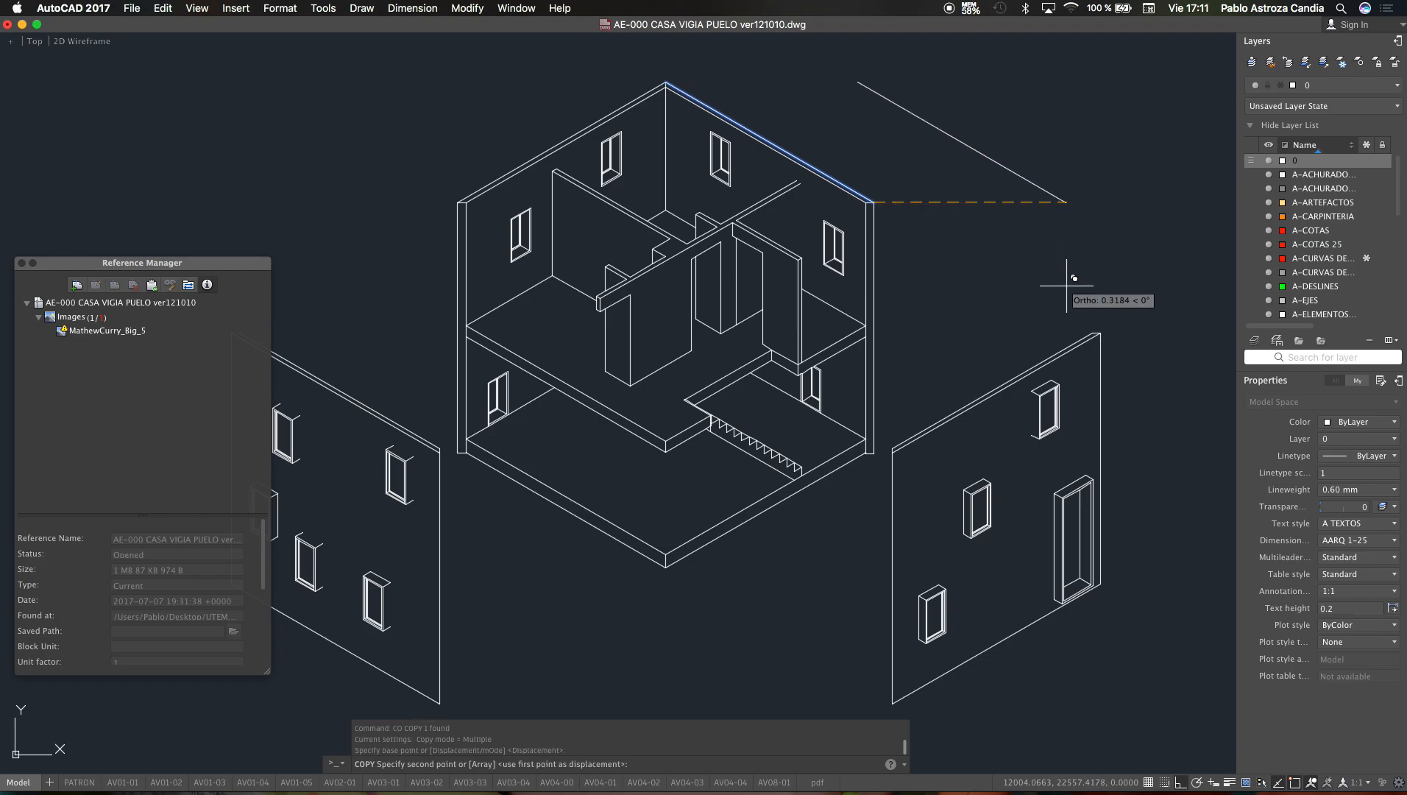
scroll(1112, 324, "up", 6)
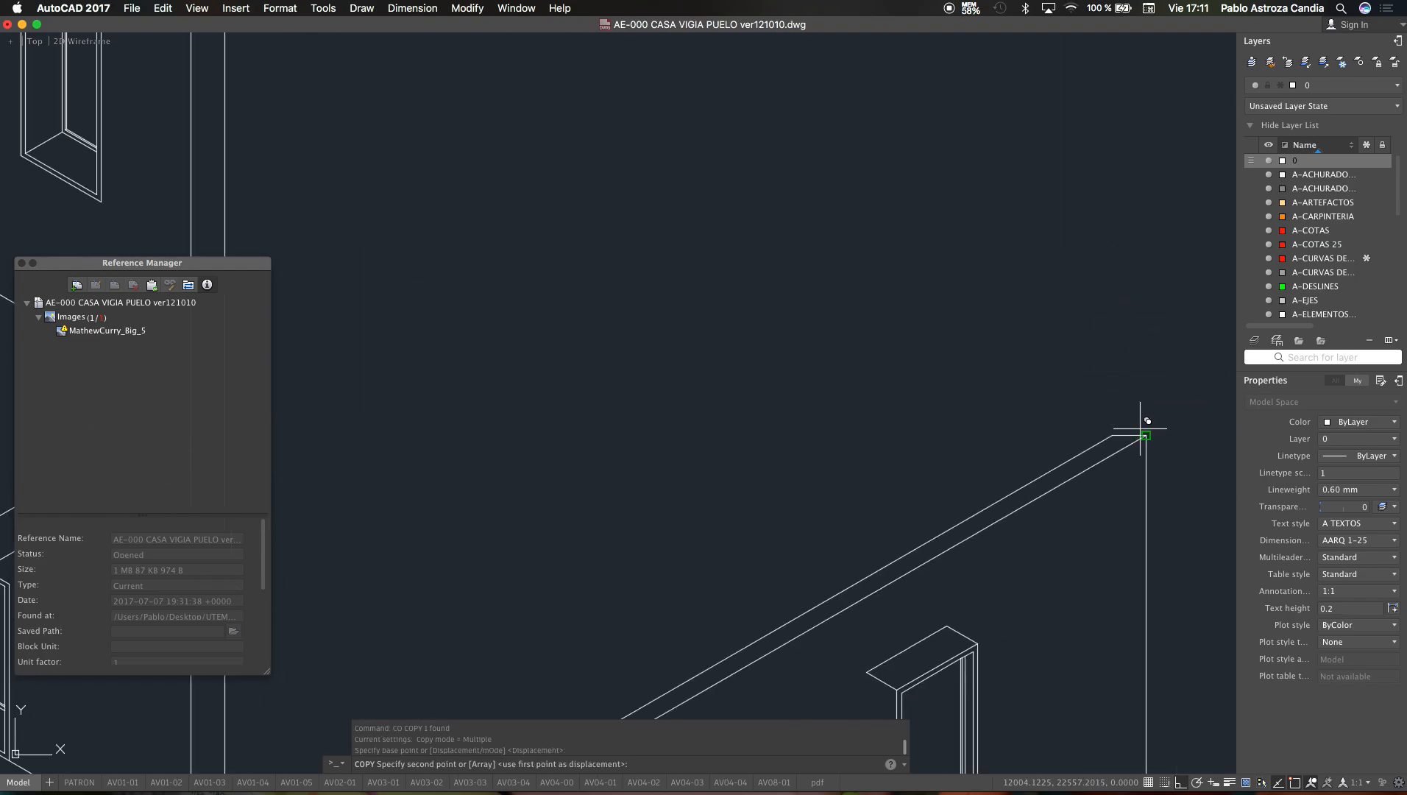
scroll(1145, 418, "down", 10)
left_click(1145, 418)
key("Escape")
Step: Try to extend the copied line to the house wall's corner edges
scroll(948, 305, "up", 5)
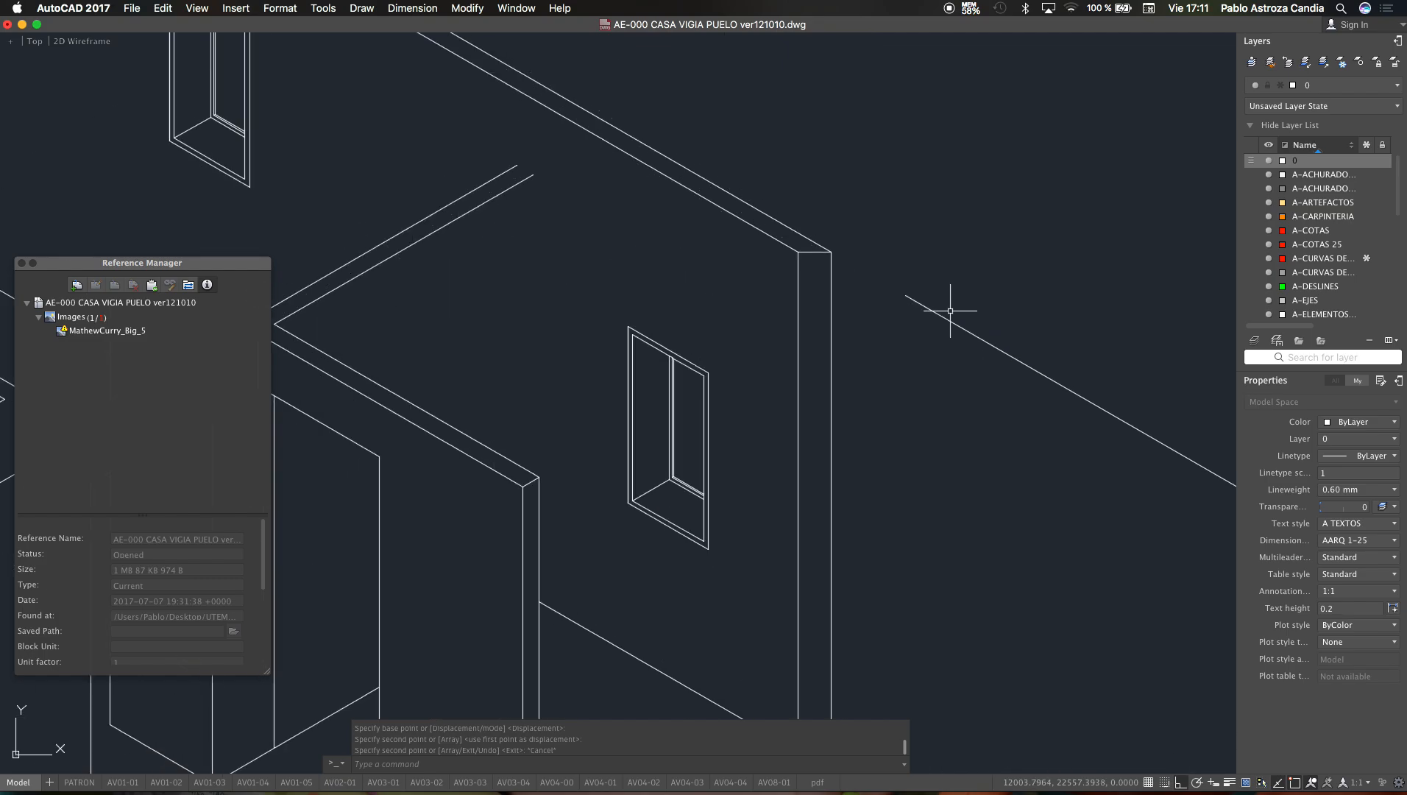
type("ex")
key("Return")
scroll(871, 254, "up", 4)
left_click(857, 203)
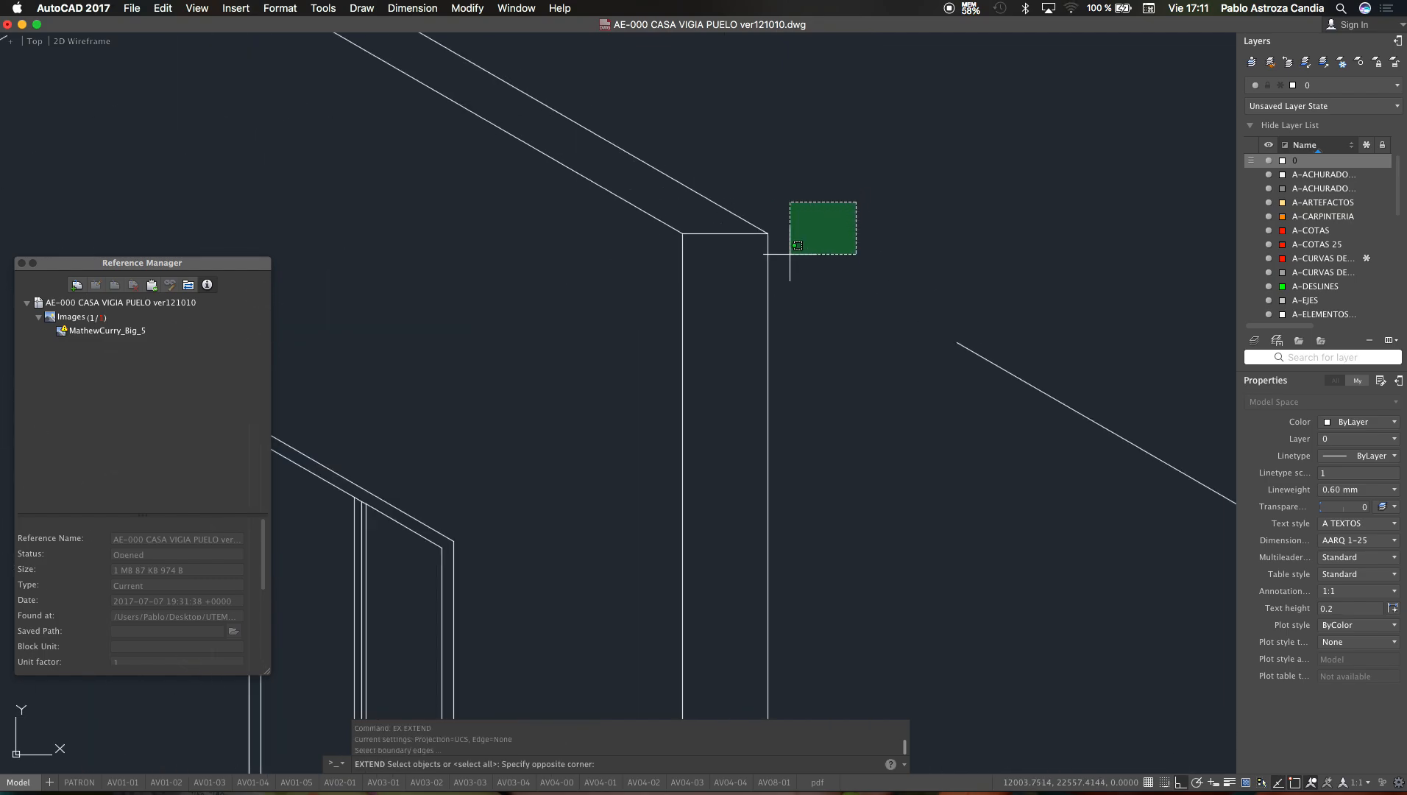
left_click(752, 281)
scroll(759, 279, "down", 3)
key("Return")
left_click(920, 271)
left_click(868, 393)
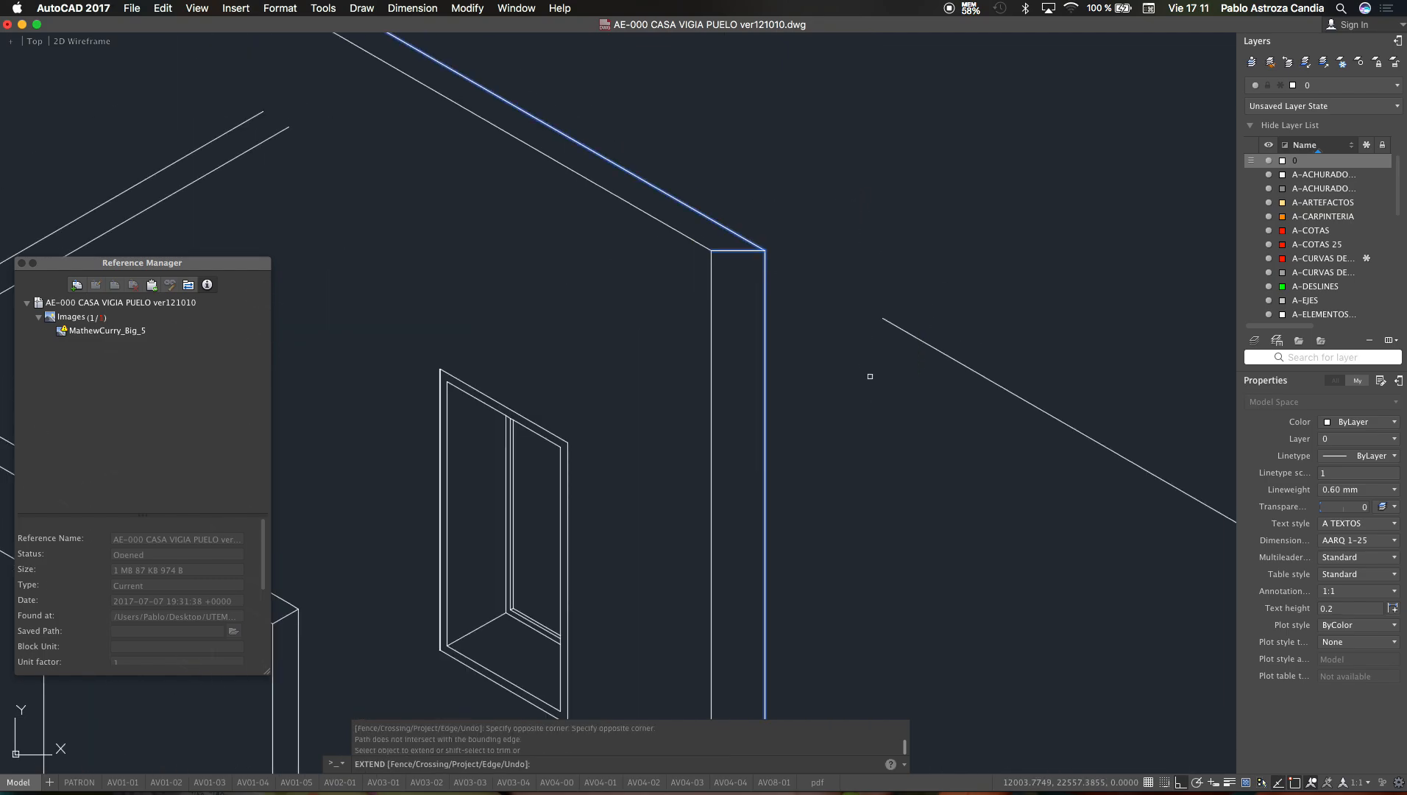
key("Escape")
Step: Stretch the copied line's upper endpoint to the house wall's outer top corner so it connects both walls
scroll(917, 330, "down", 5)
left_click(912, 330)
scroll(885, 323, "up", 6)
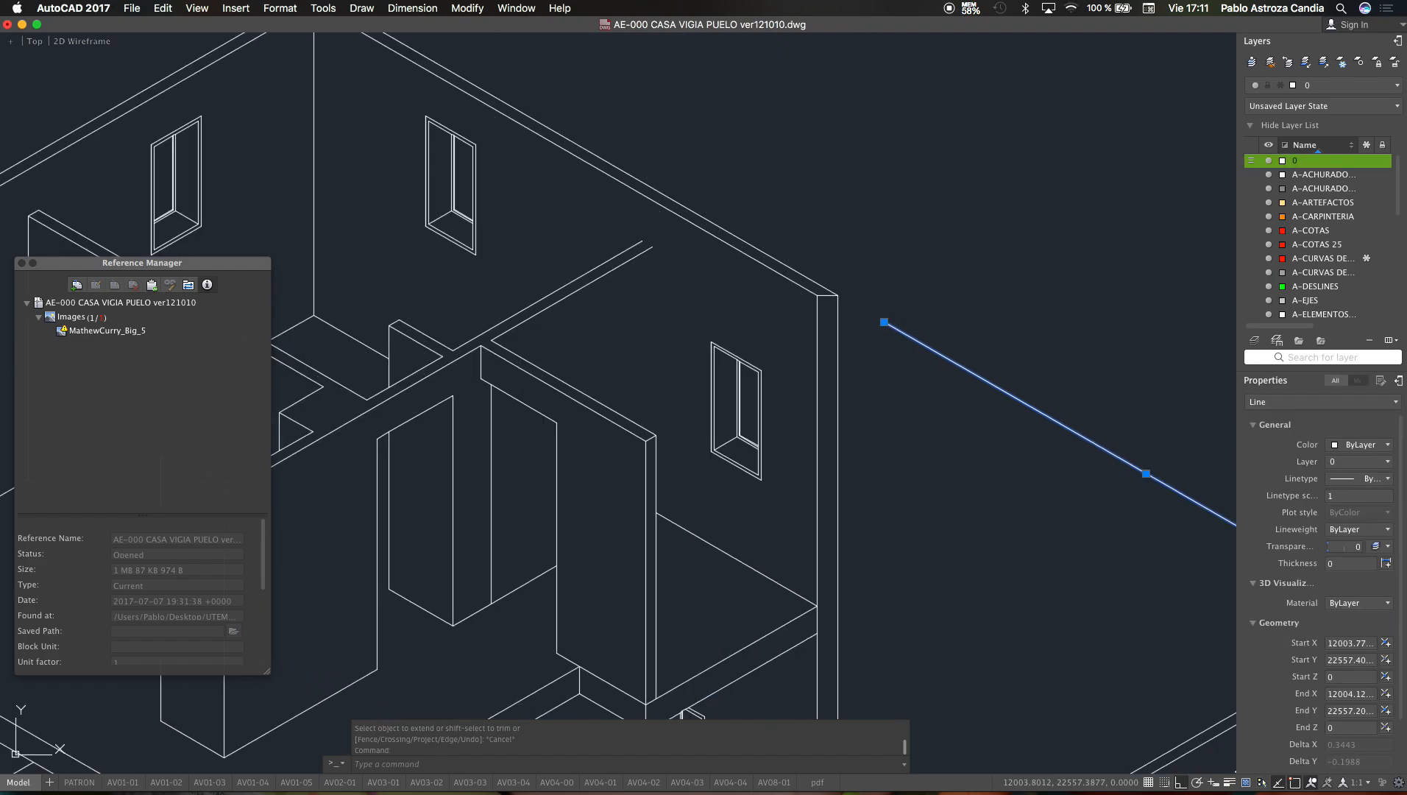
left_click(884, 322)
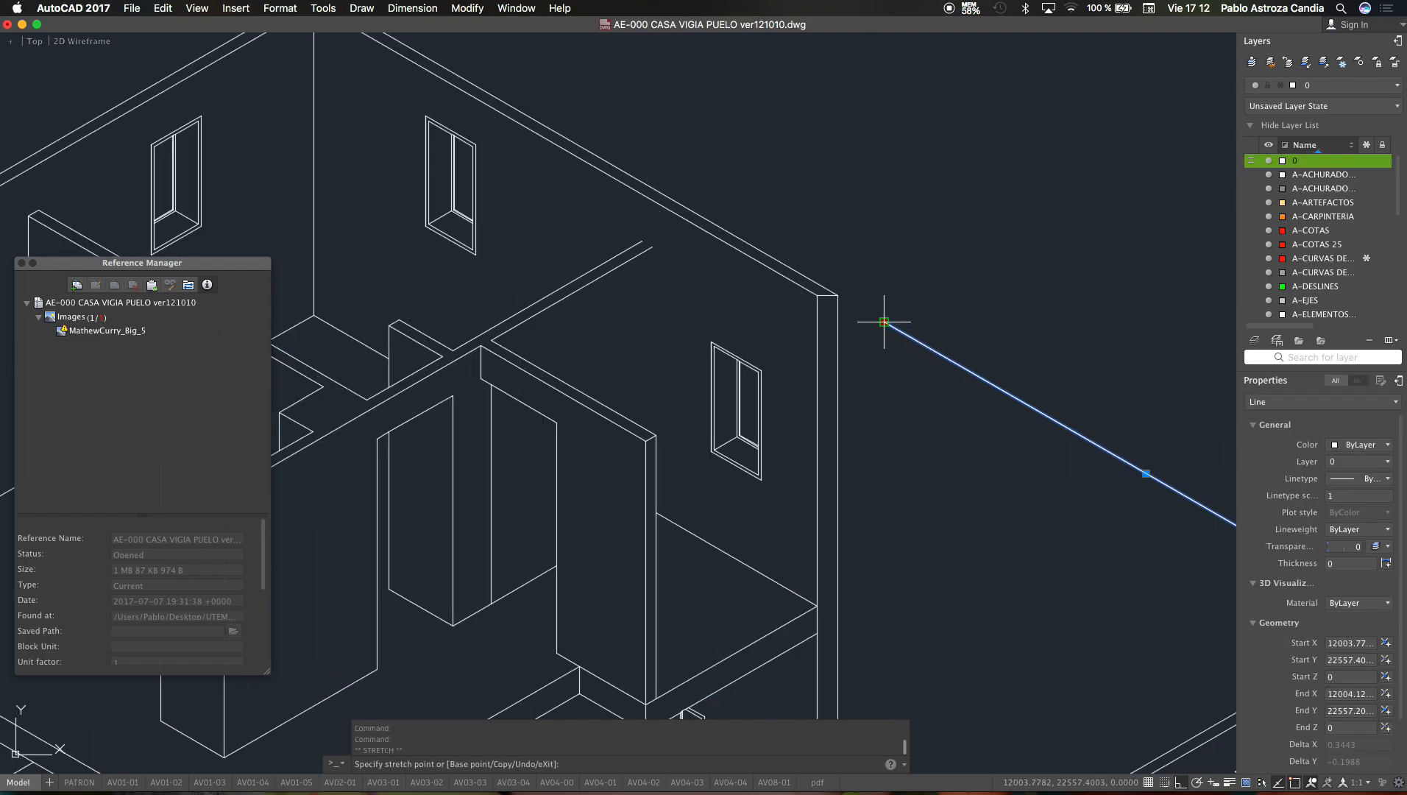
left_click(845, 299)
scroll(770, 317, "down", 6)
key("Escape")
key("Escape")
key("Escape")
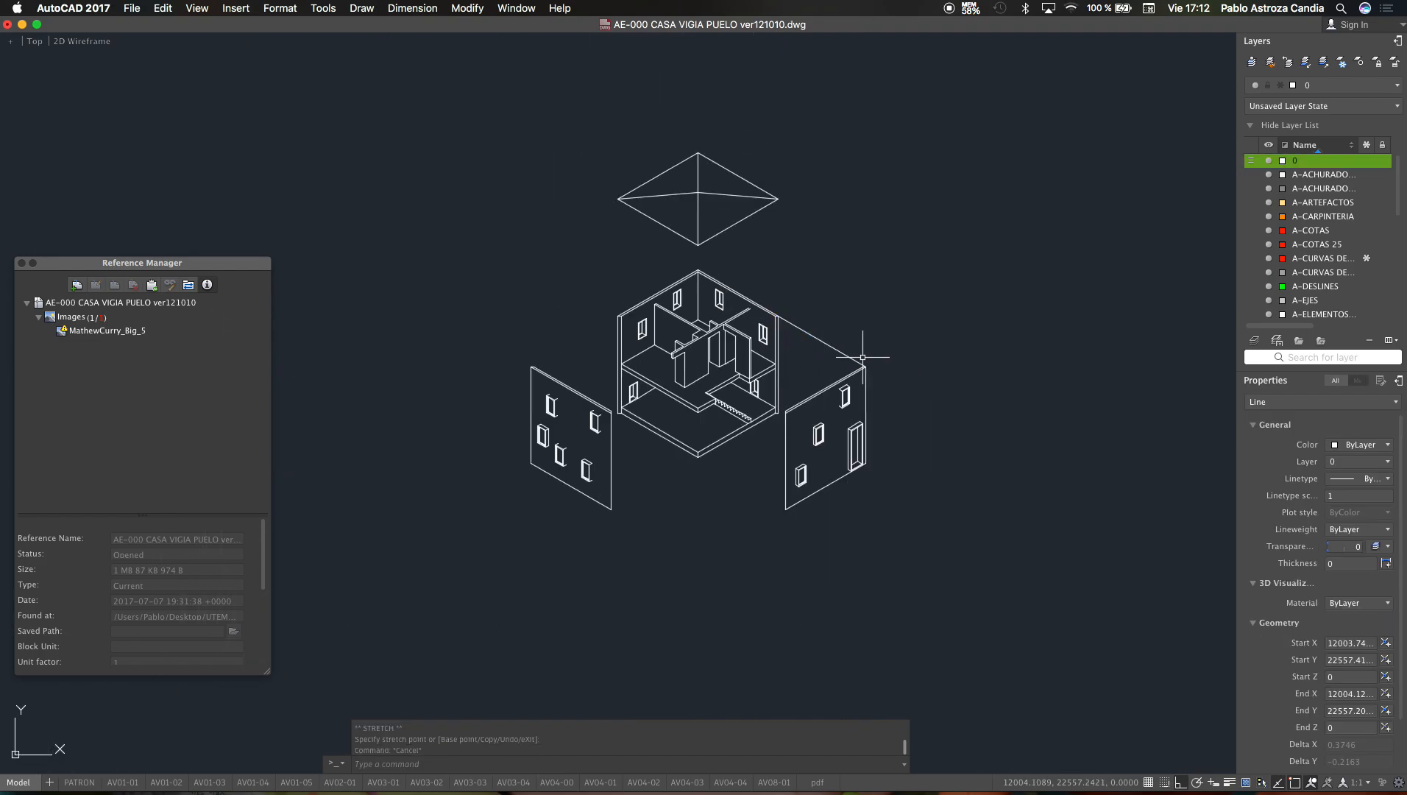
Step: Give the guide line between the house and the detached door wall the HIDDEN linetype with a linetype scale of 0.3
left_click(853, 332)
left_click(876, 379)
scroll(855, 342, "up", 4)
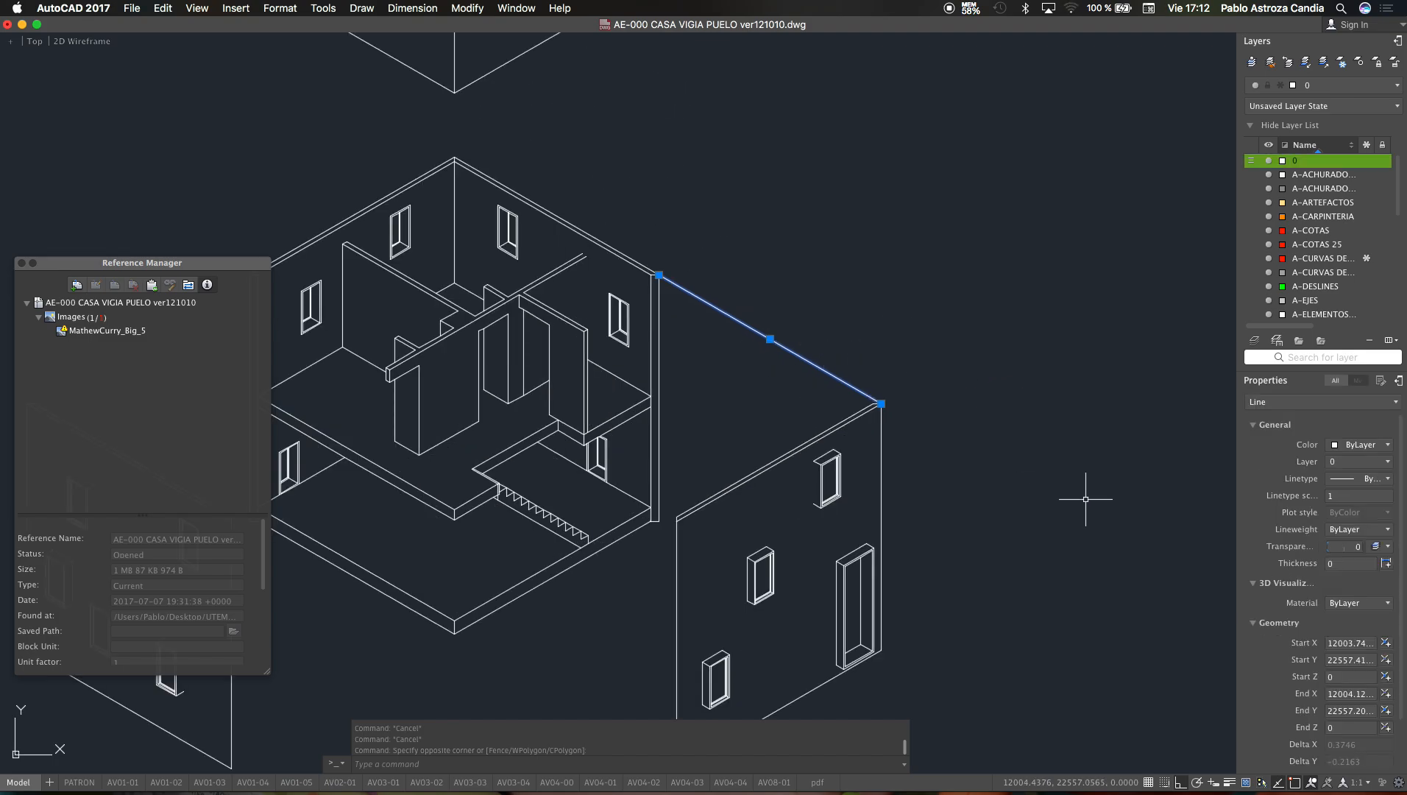
left_click(1370, 479)
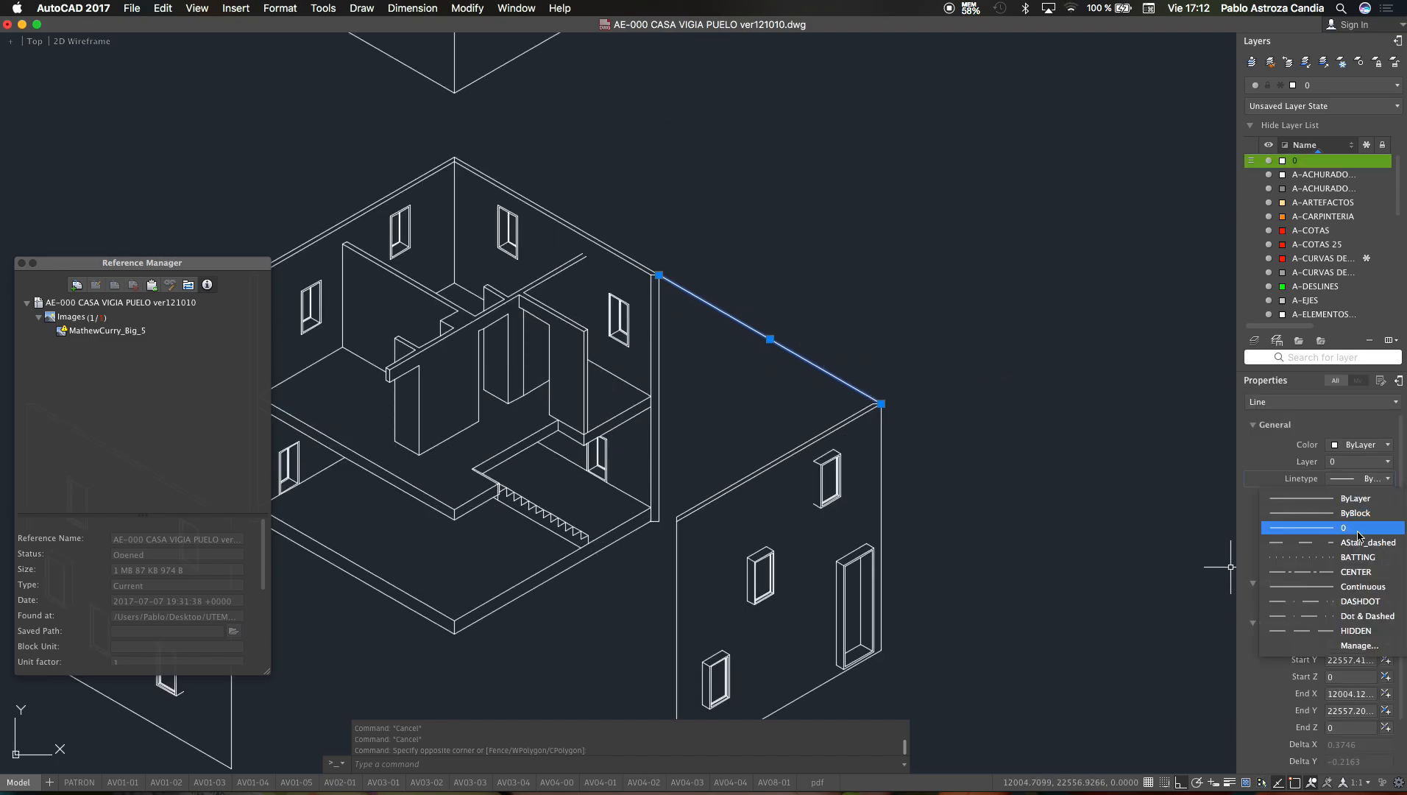
left_click(1357, 631)
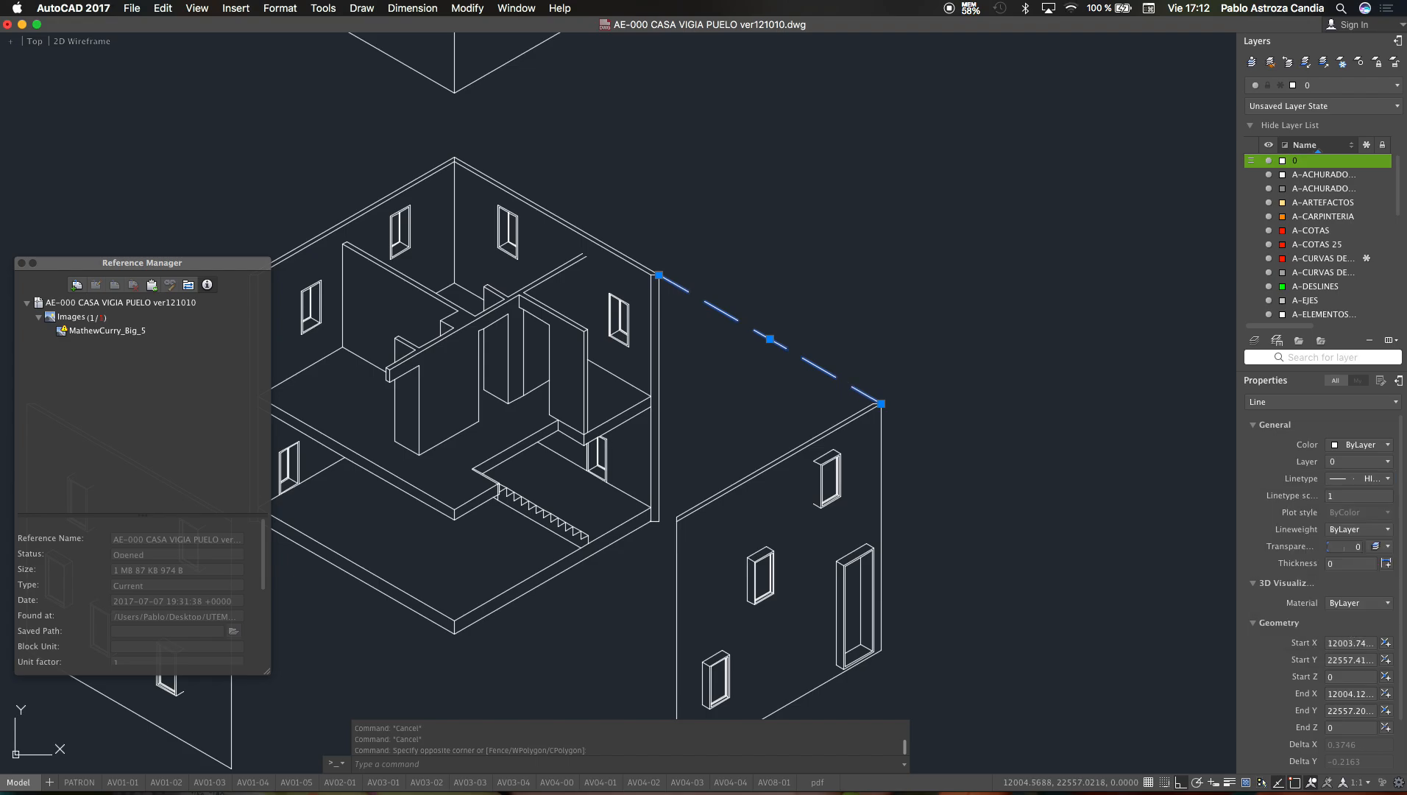
left_click(1352, 497)
key("Return")
key("Return")
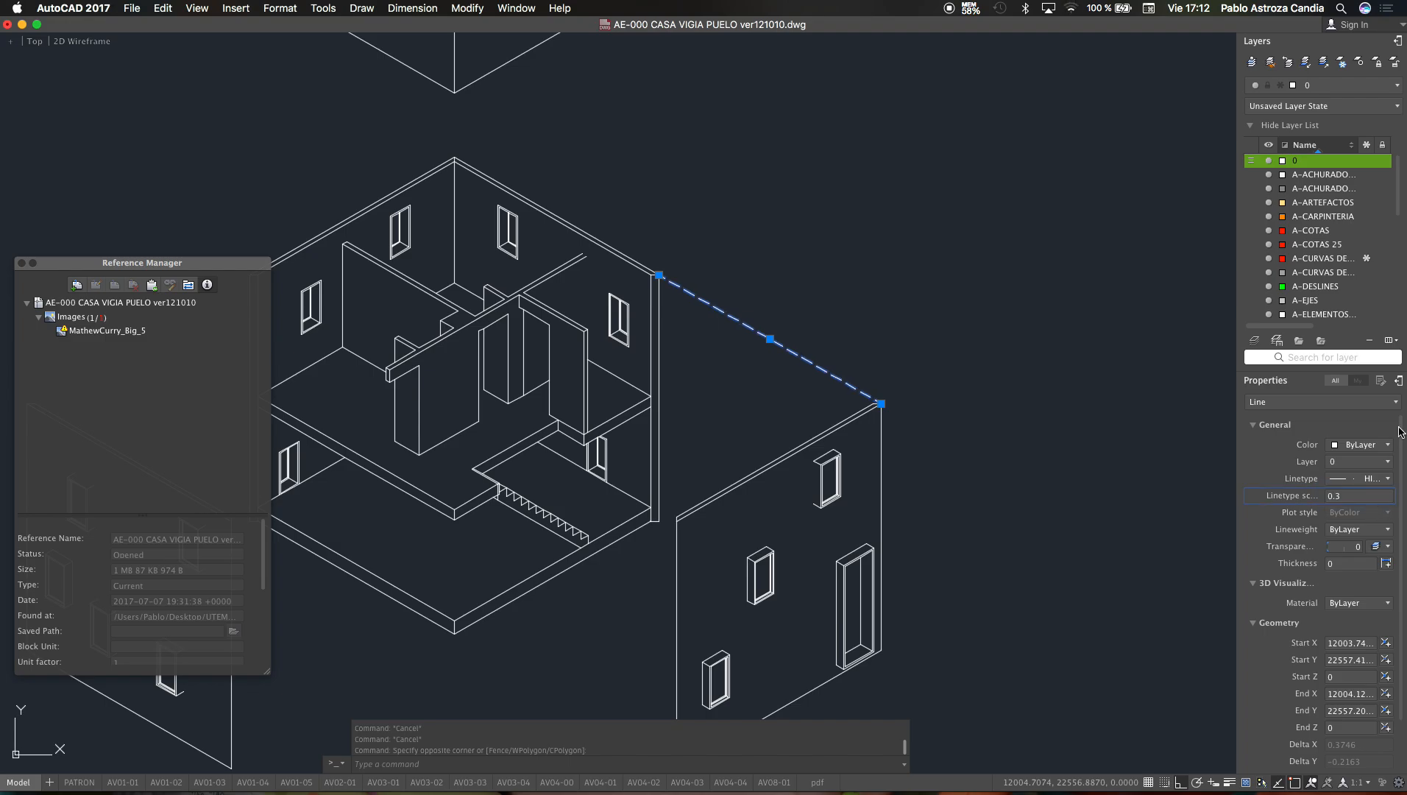
Step: Set the guide line's colour to index colour 8
left_click(1385, 446)
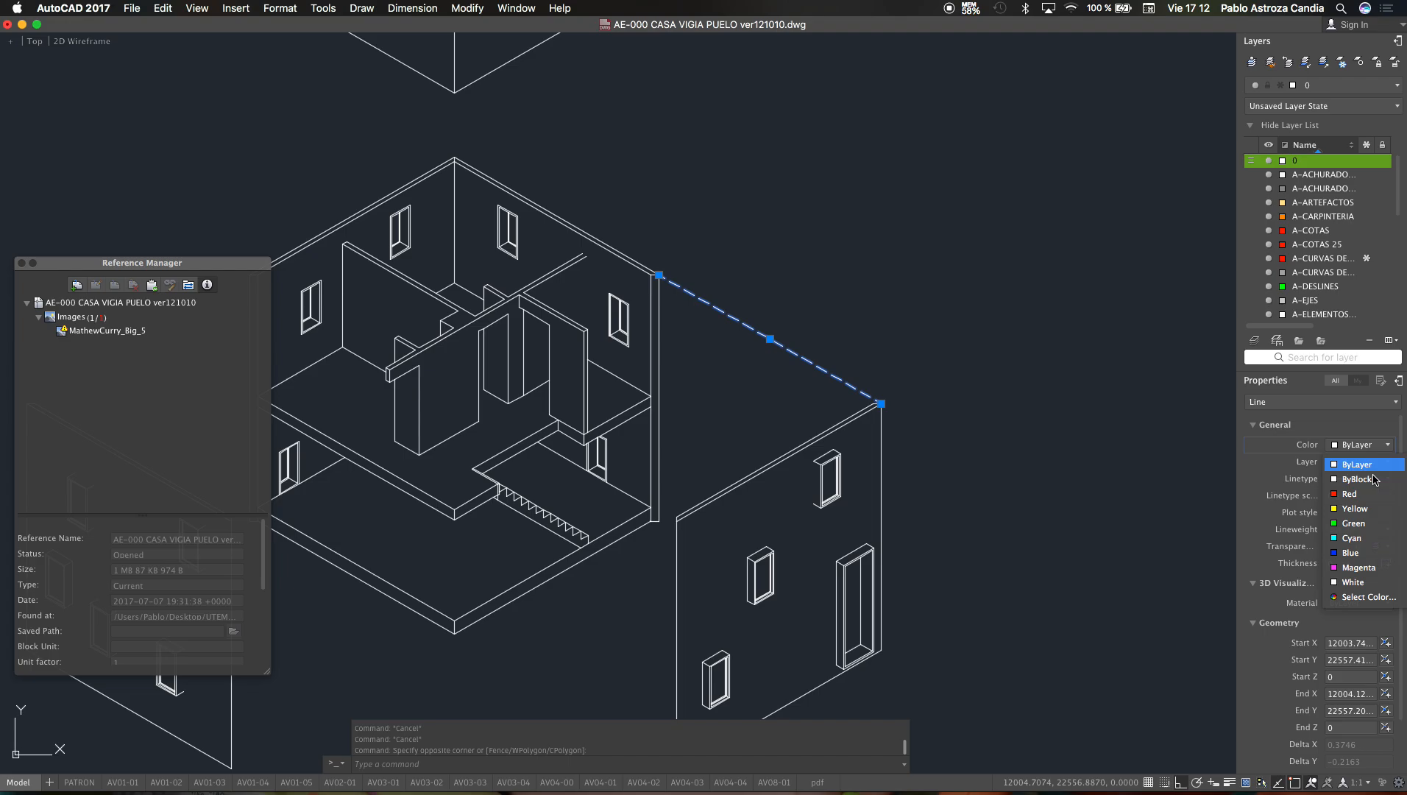
left_click(1356, 597)
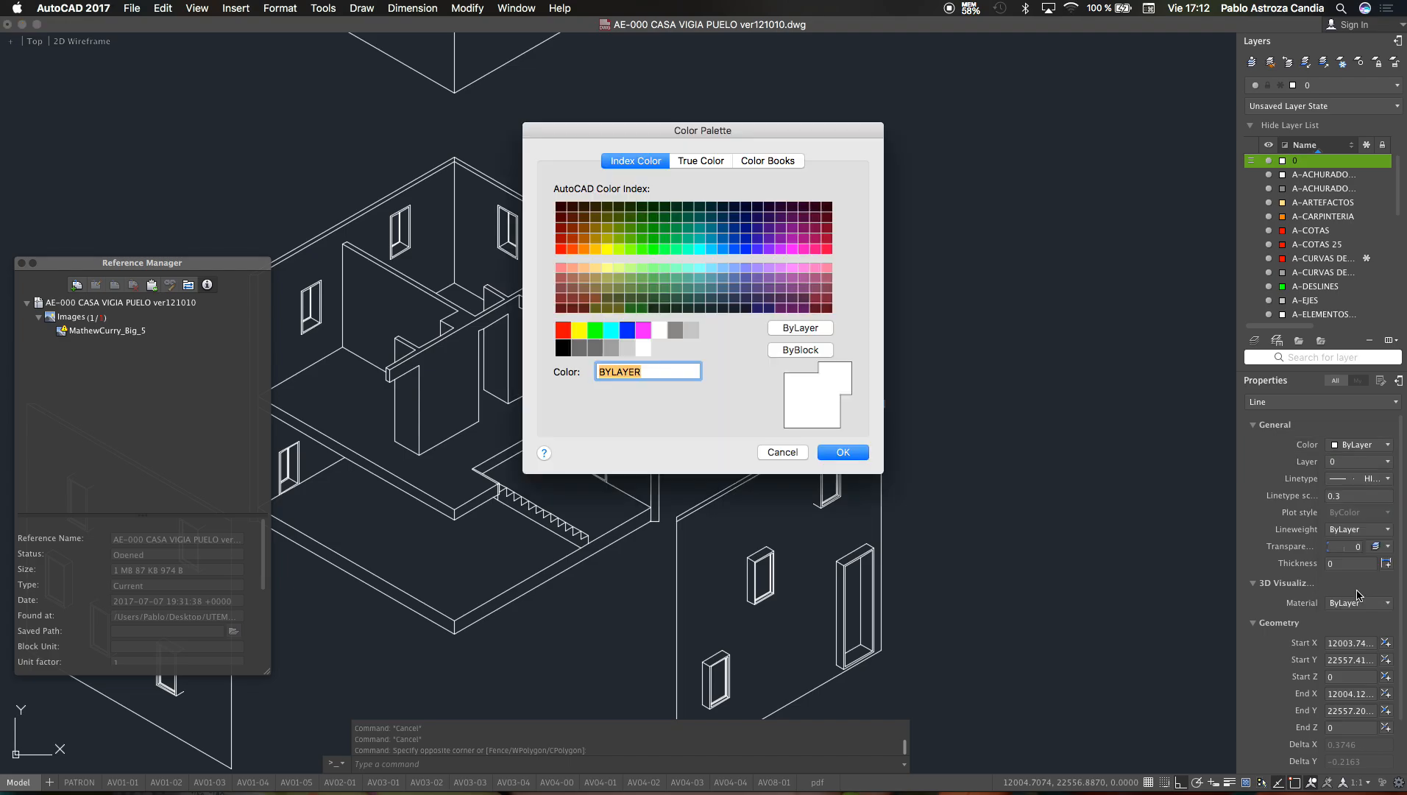
left_click(674, 333)
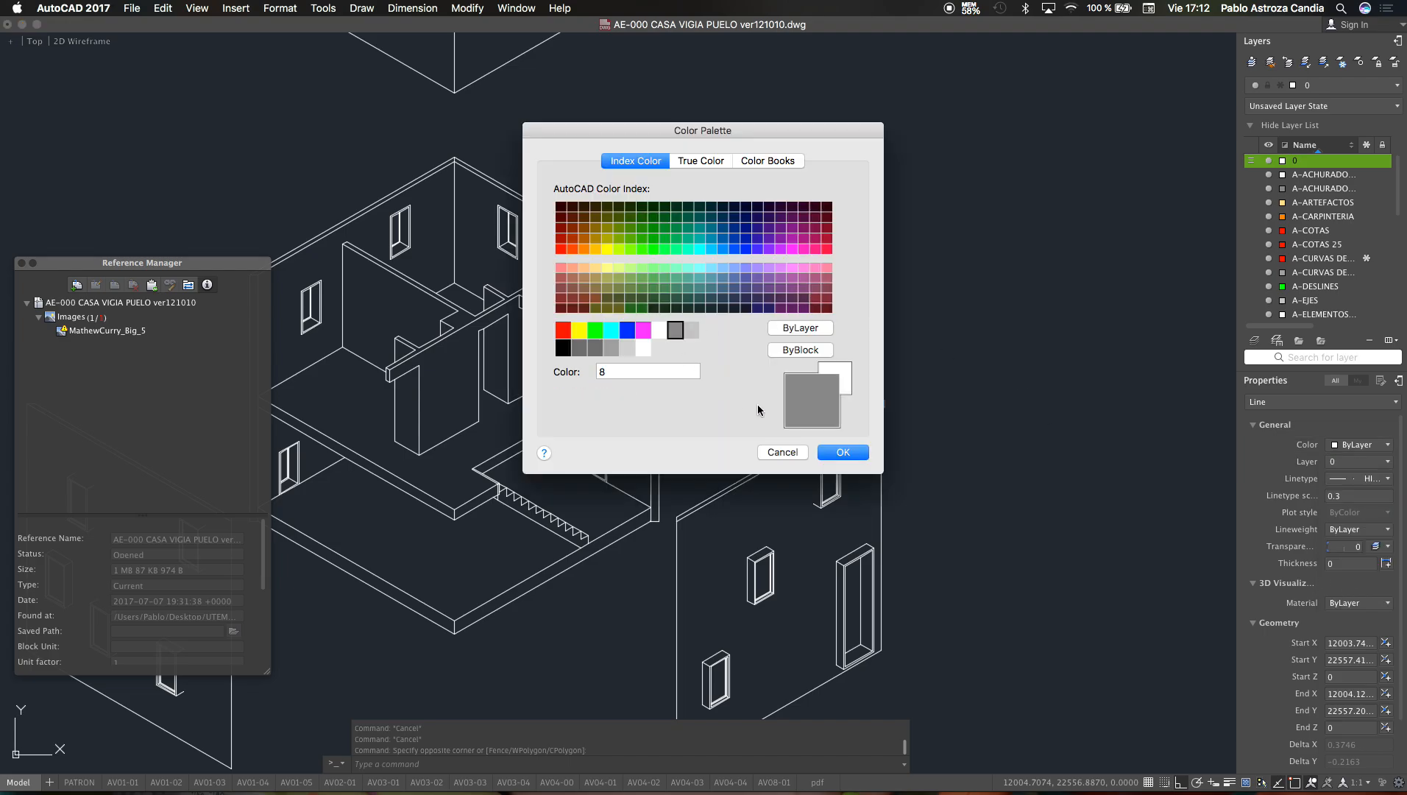
left_click(843, 452)
key("Escape")
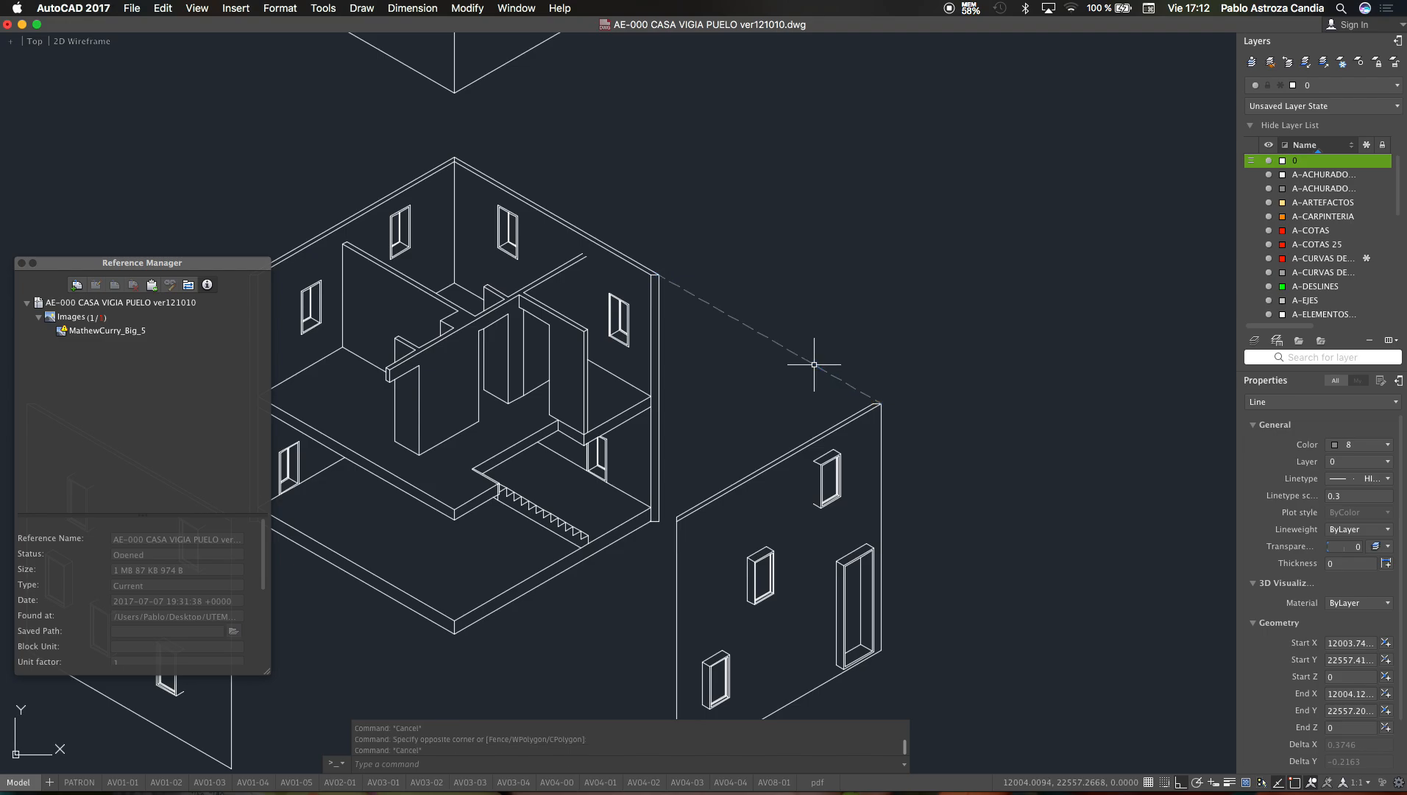
Step: Select the entire exploded isometric, including the roof and detached walls, and set its colour to 8
scroll(693, 250, "down", 3)
scroll(693, 250, "down", 3)
scroll(534, 169, "down", 1)
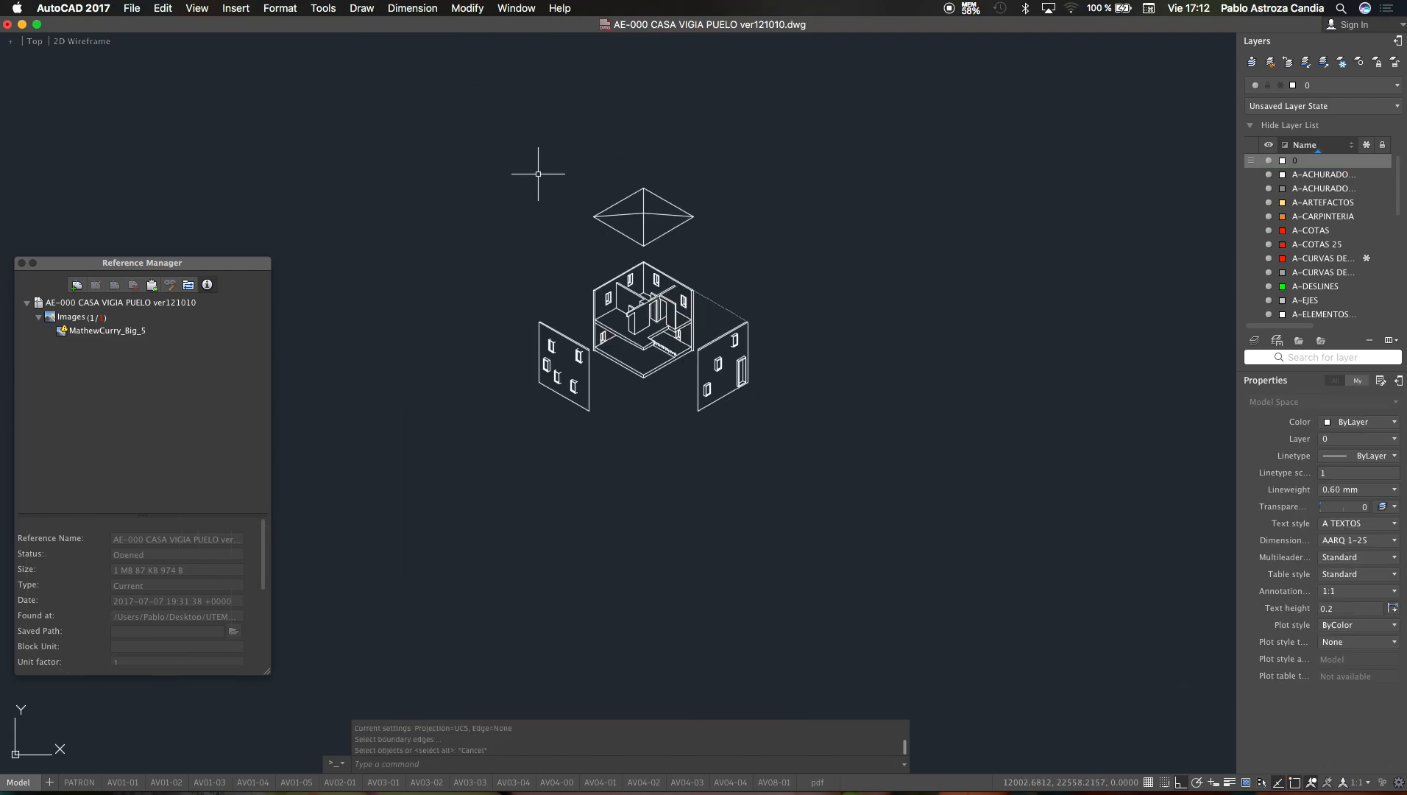
mouse_move(494, 140)
left_mouse_down()
mouse_move(697, 383)
mouse_move(808, 467)
left_mouse_up()
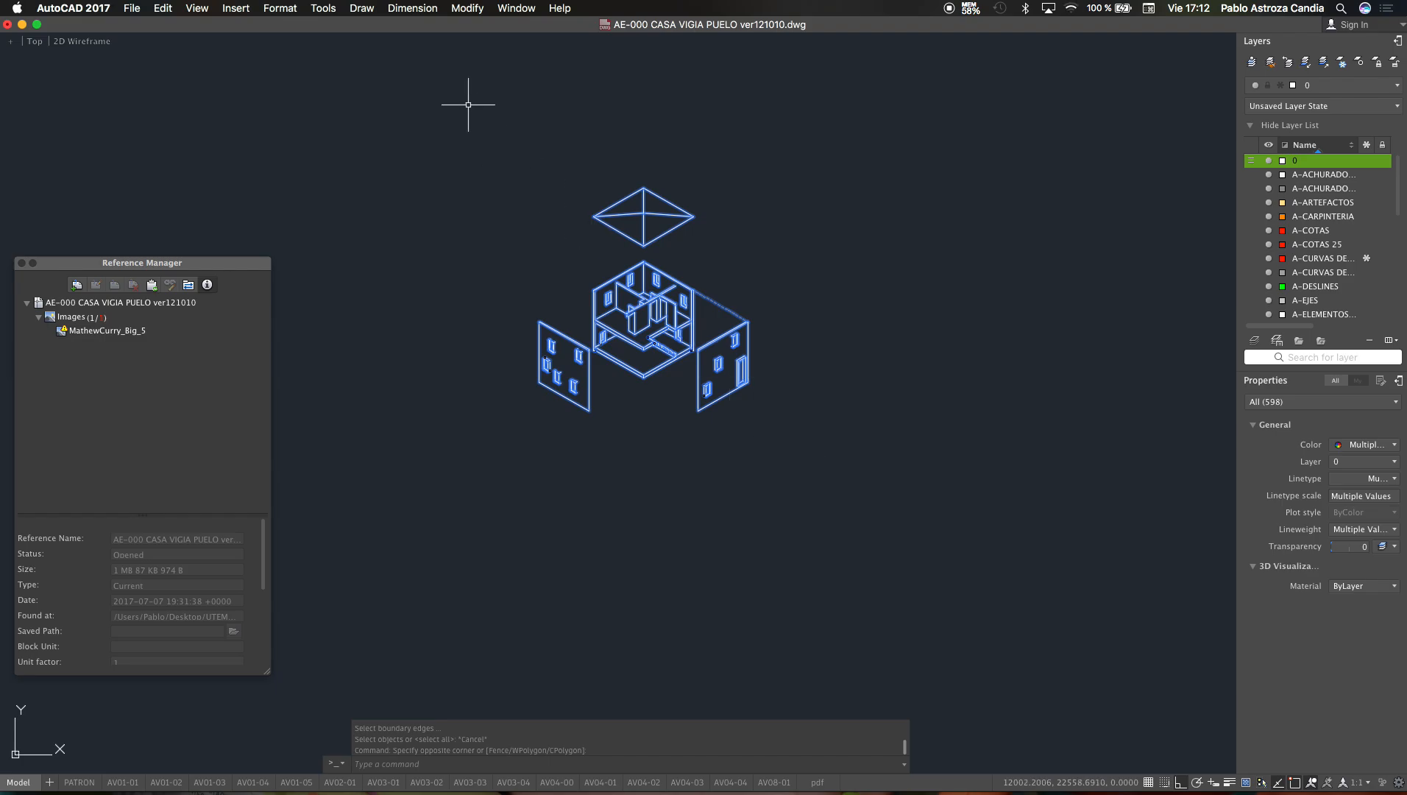
left_click_drag(469, 106, 755, 424)
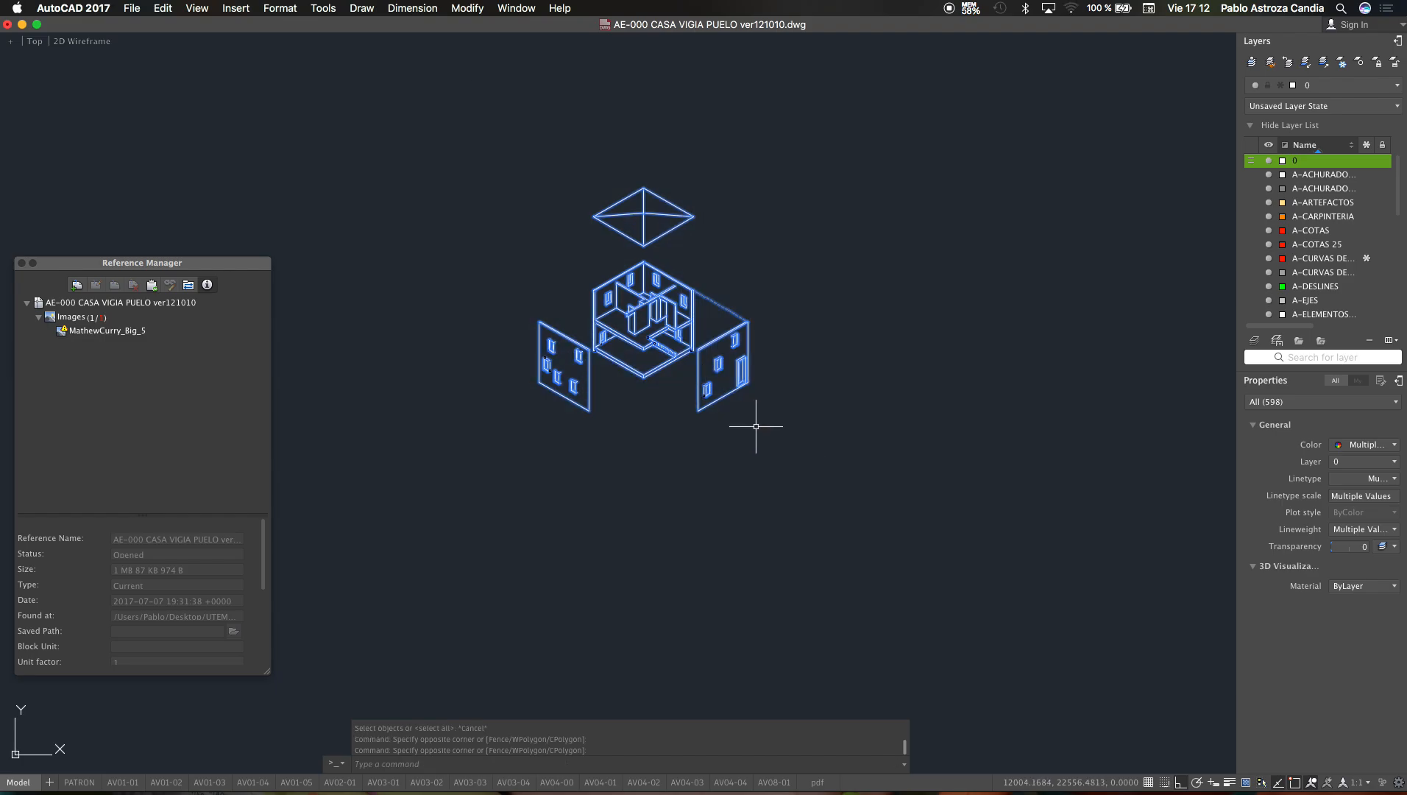
left_click(1394, 444)
left_click(1341, 617)
key("Escape")
scroll(619, 317, "up", 5)
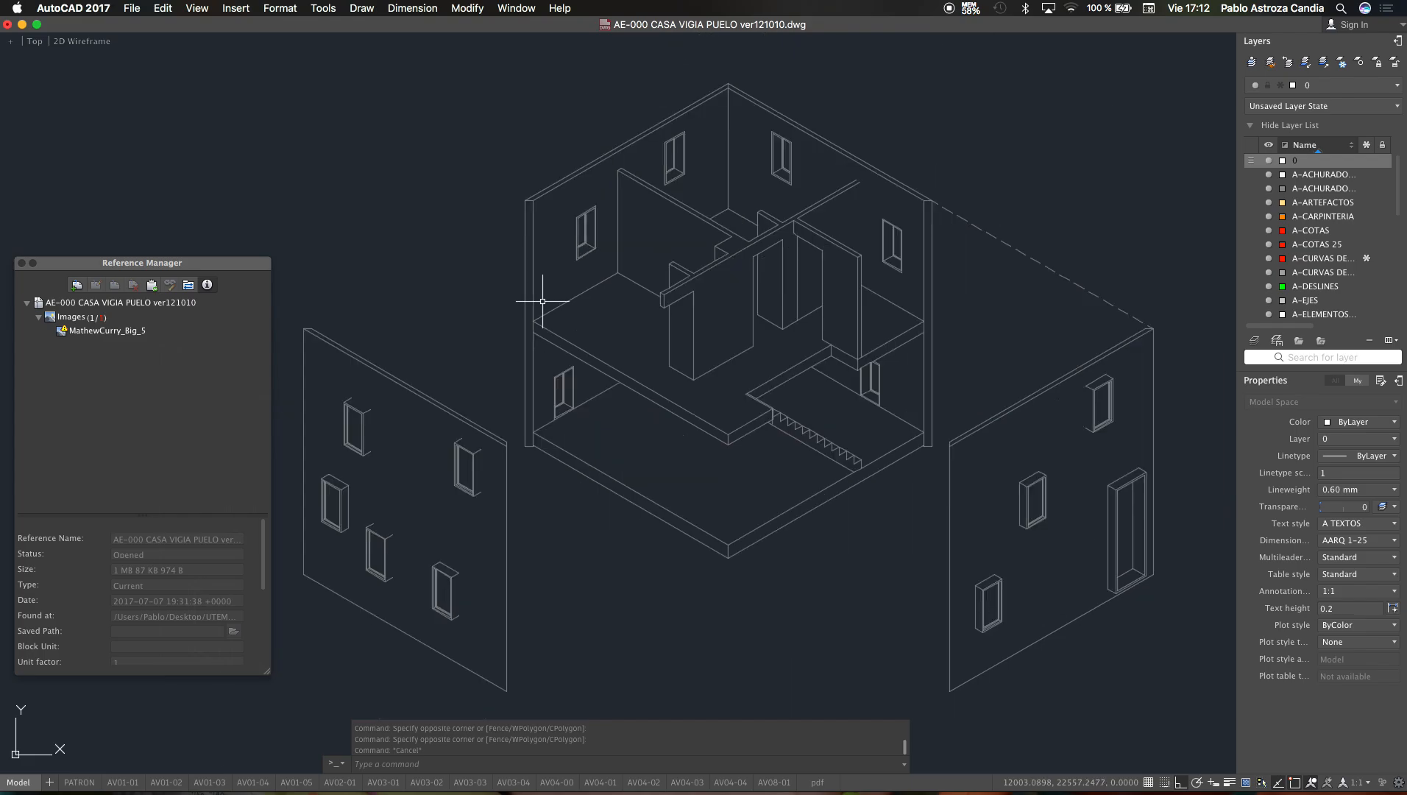
scroll(572, 200, "up", 8)
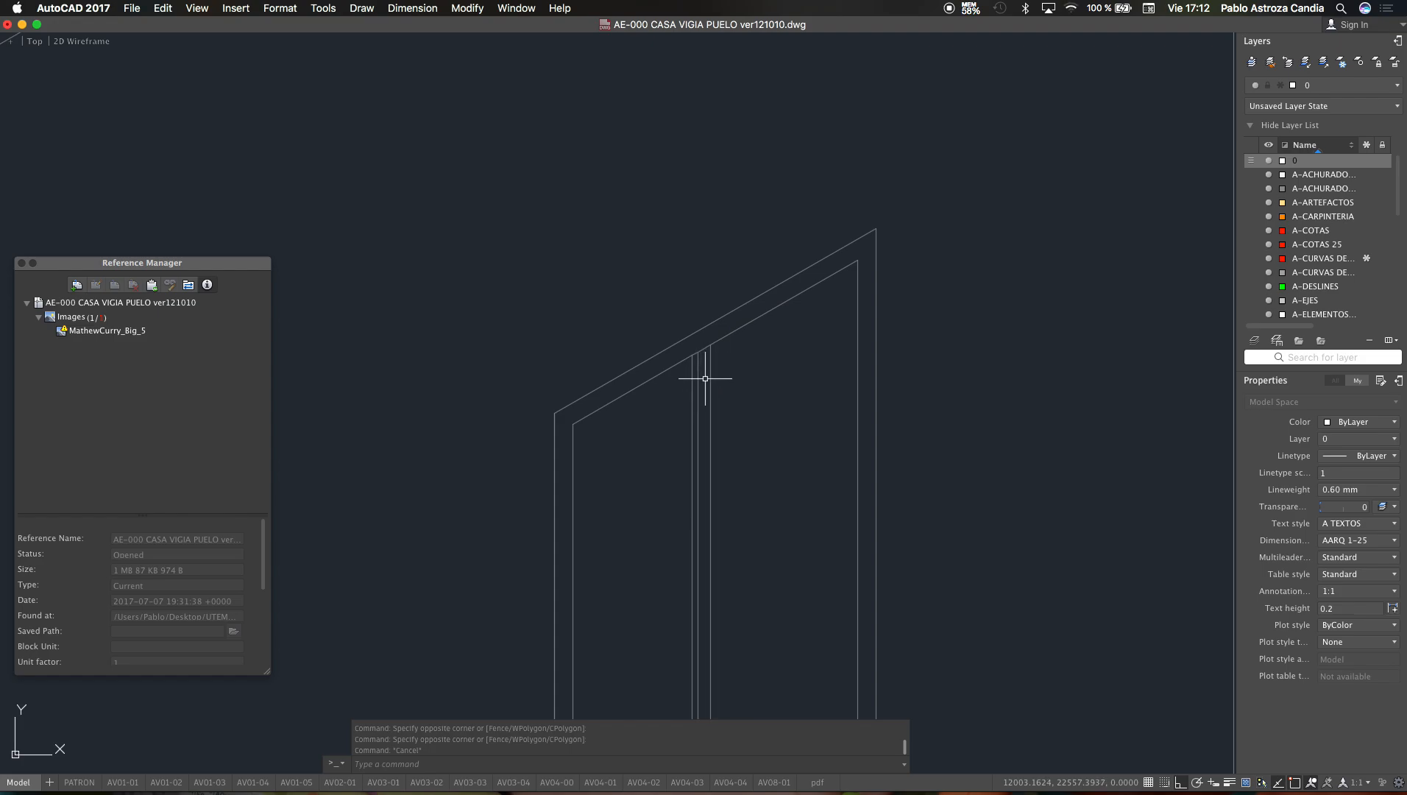
scroll(724, 349, "down", 6)
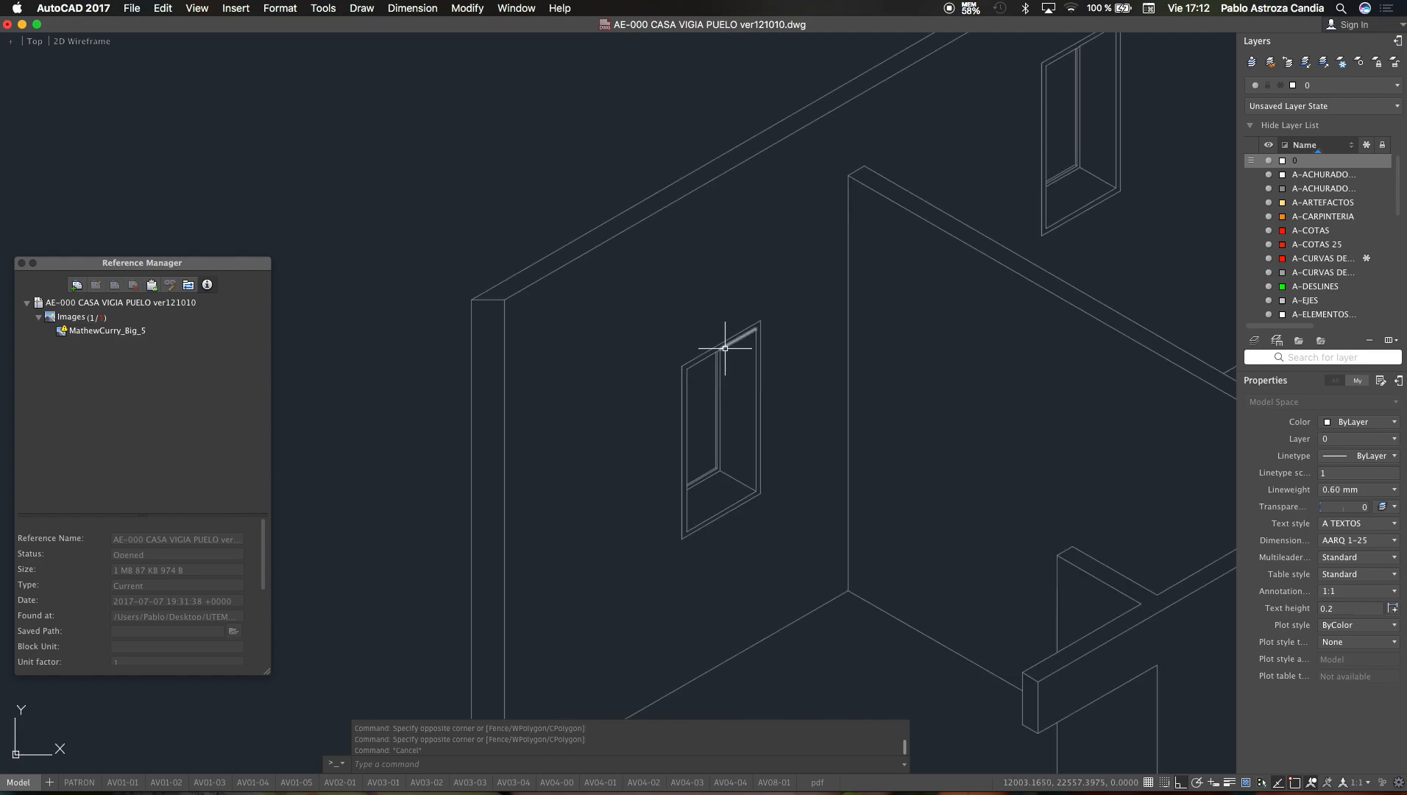
scroll(726, 347, "down", 5)
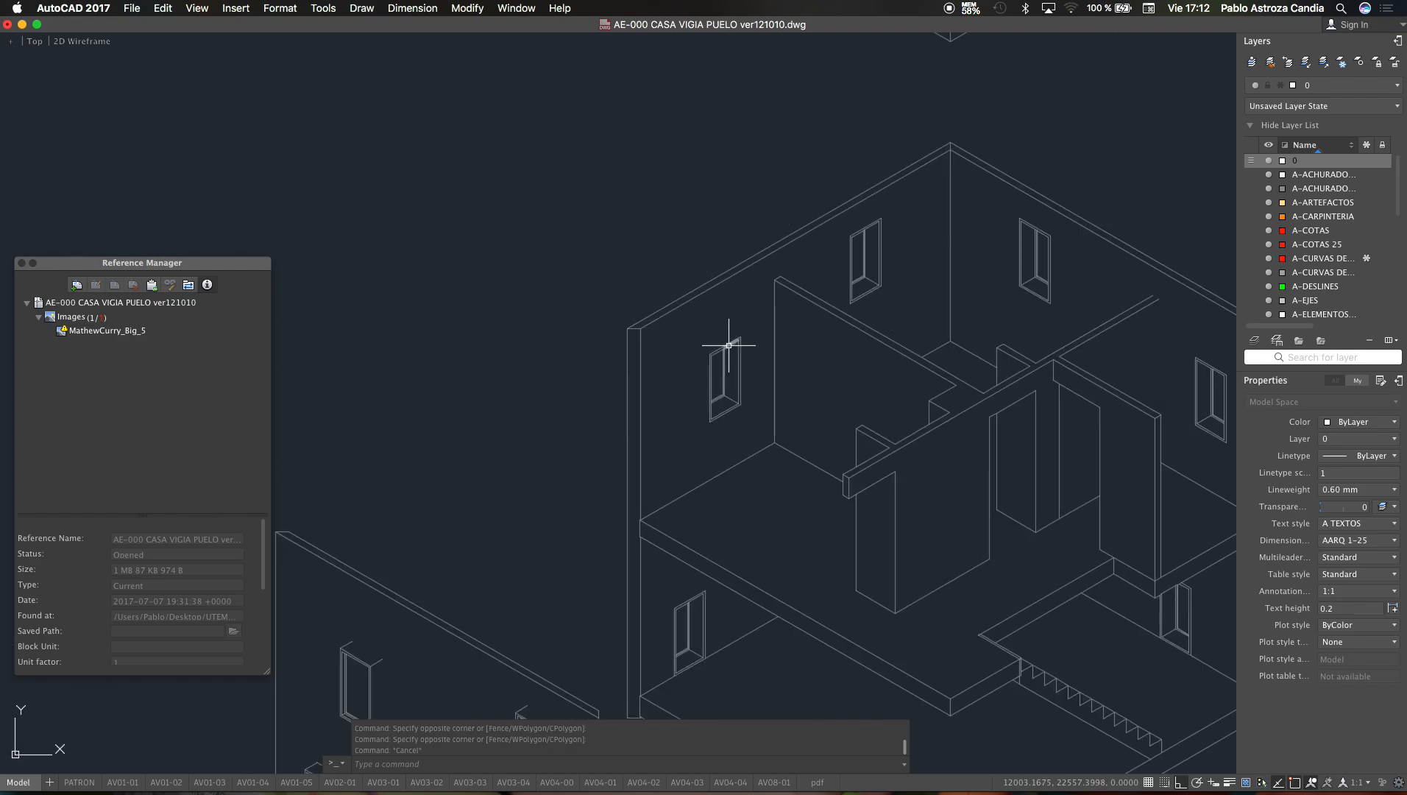
scroll(724, 345, "down", 6)
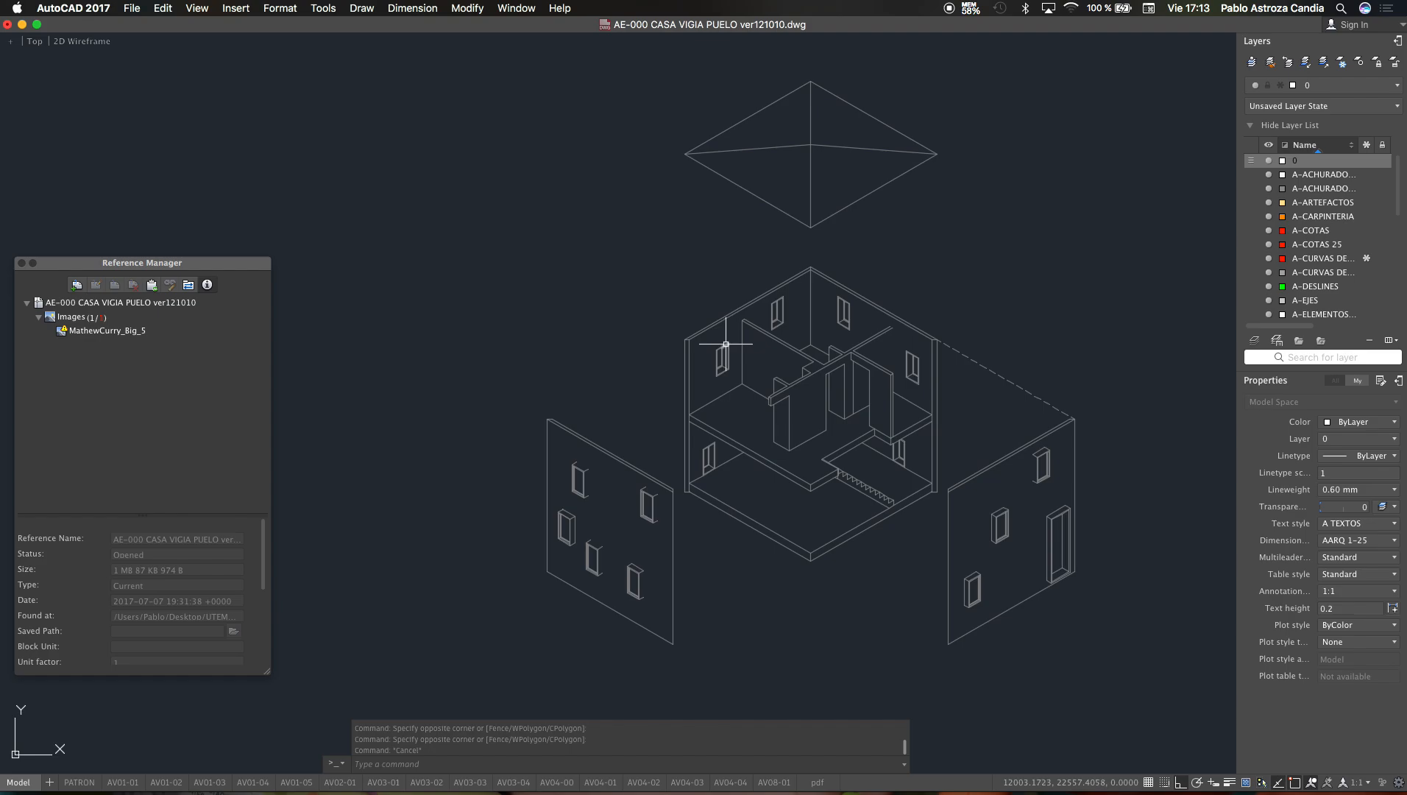
scroll(729, 331, "down", 2)
Step: Copy the dashed guide line from the detached door wall's outer top corner to that wall's near upper corner
scroll(823, 402, "up", 5)
left_click(1039, 311)
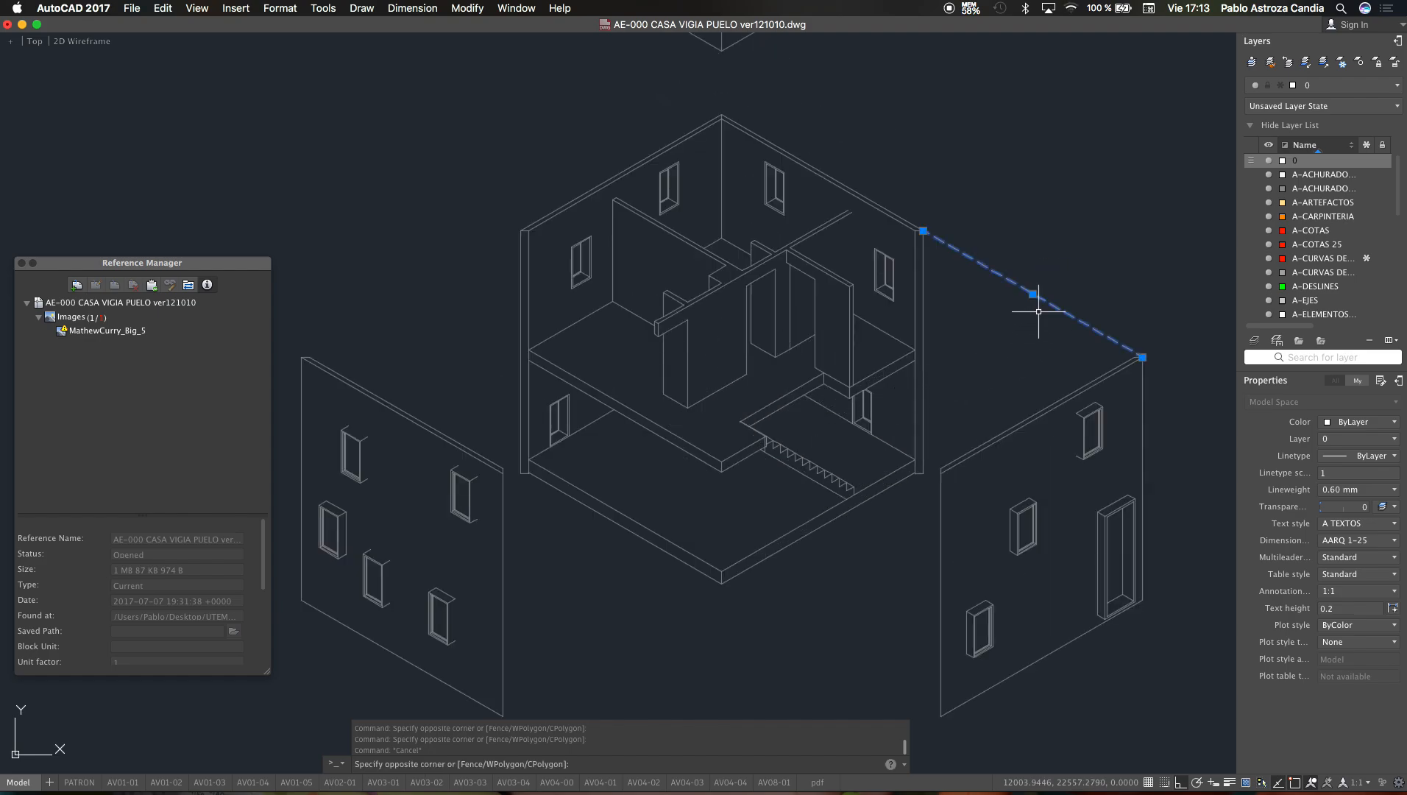
key("Escape")
type("C")
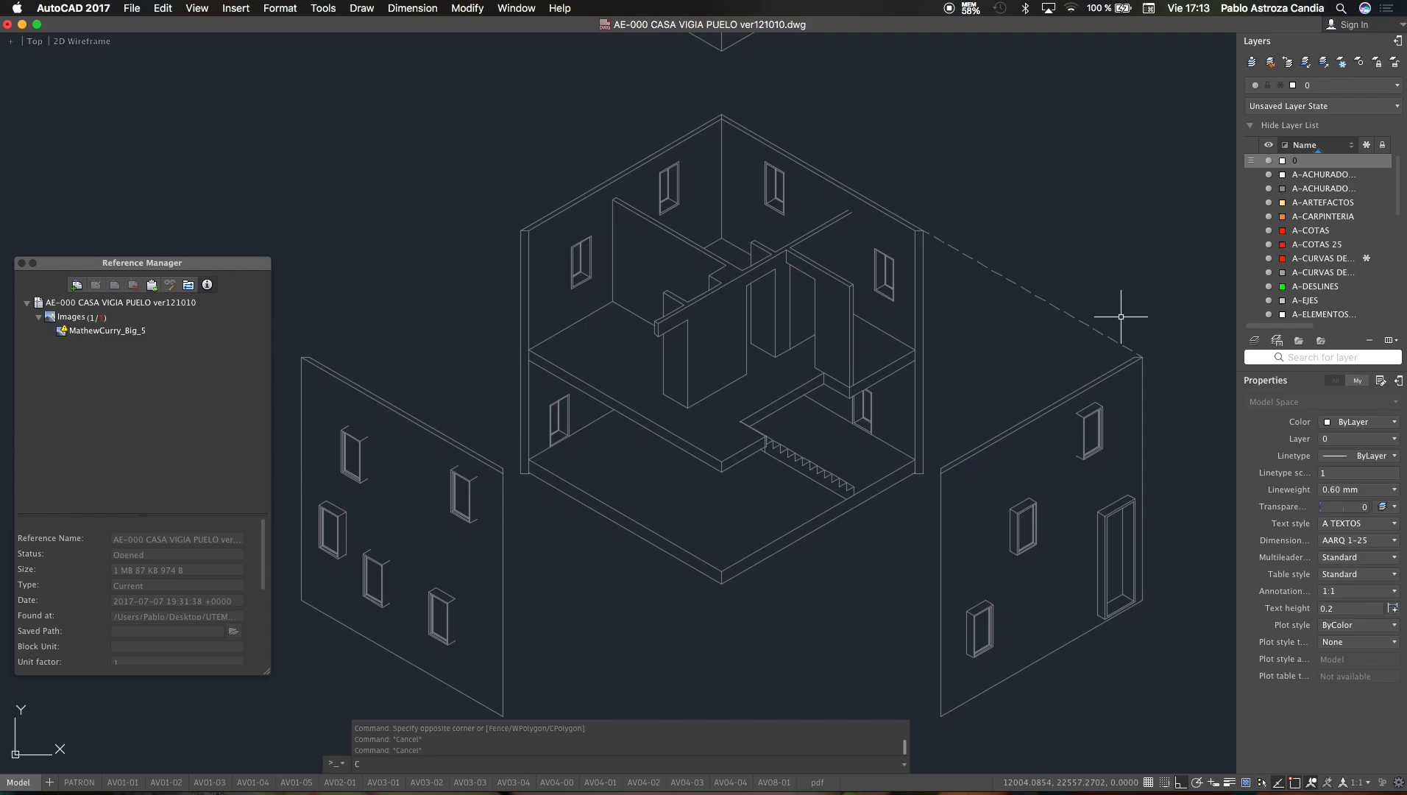
type("O")
key("space")
left_click(1118, 283)
left_click(1048, 328)
key("space")
scroll(1149, 365, "up", 5)
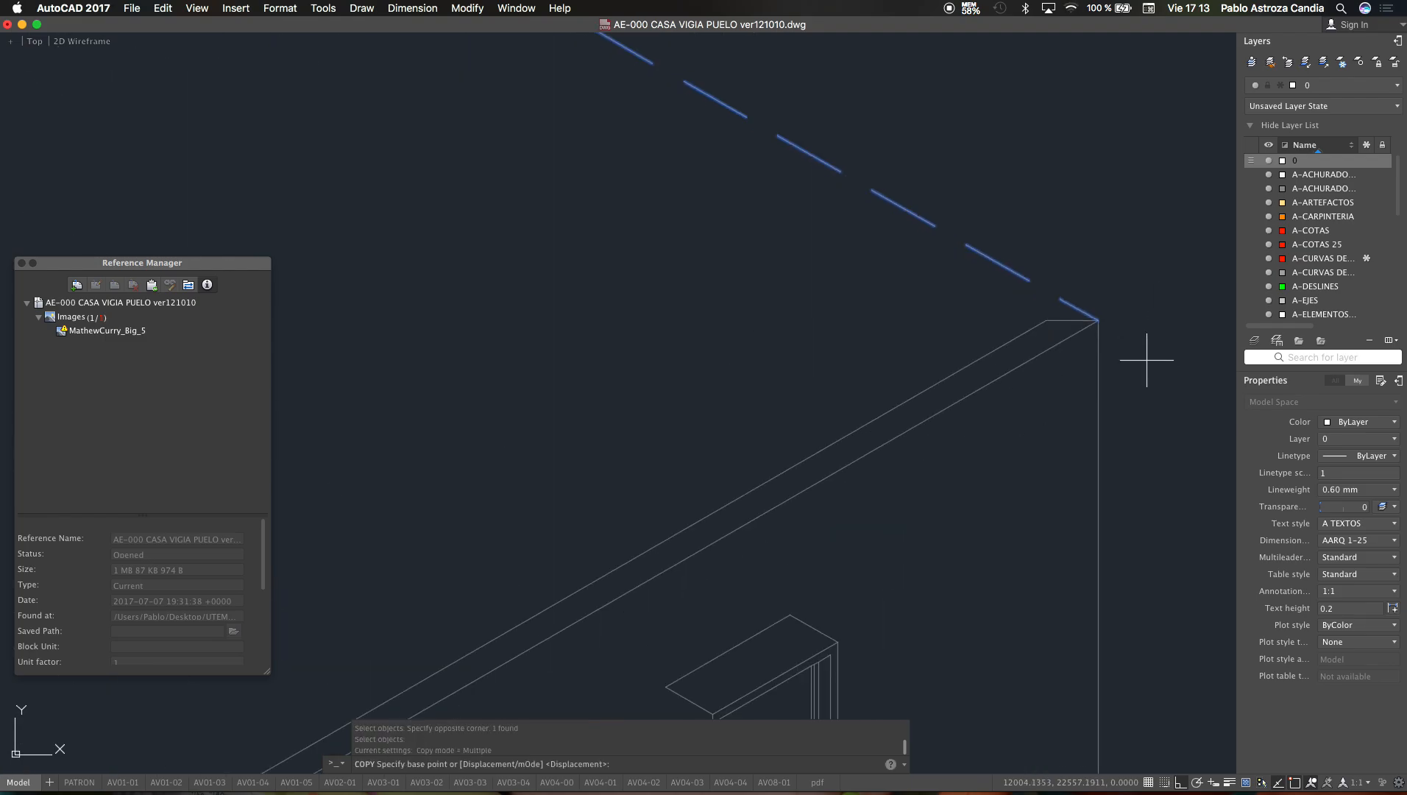
left_click(1097, 319)
scroll(1132, 273, "down", 3)
key("ctrl+Up")
left_click(1123, 269)
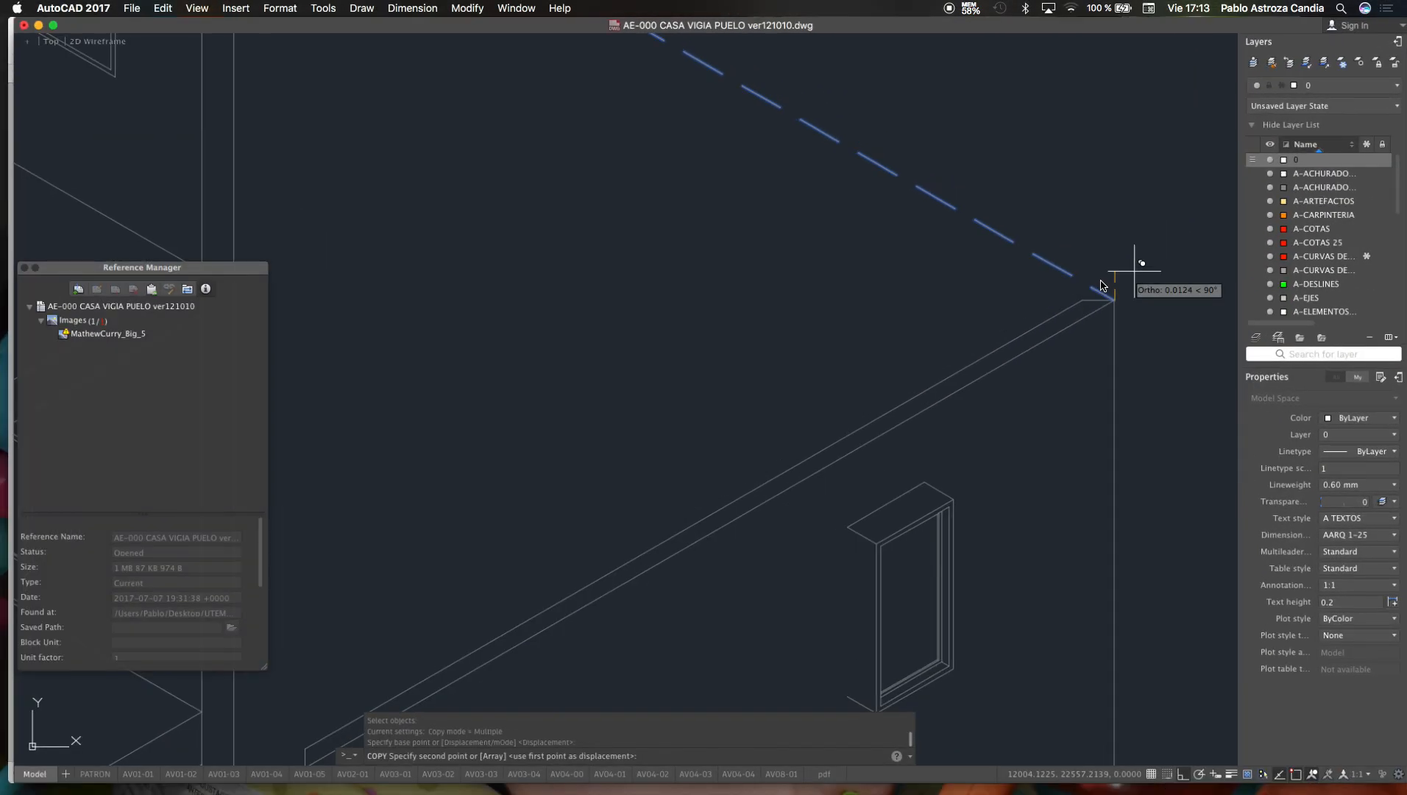
scroll(950, 338, "down", 5)
scroll(920, 313, "up", 5)
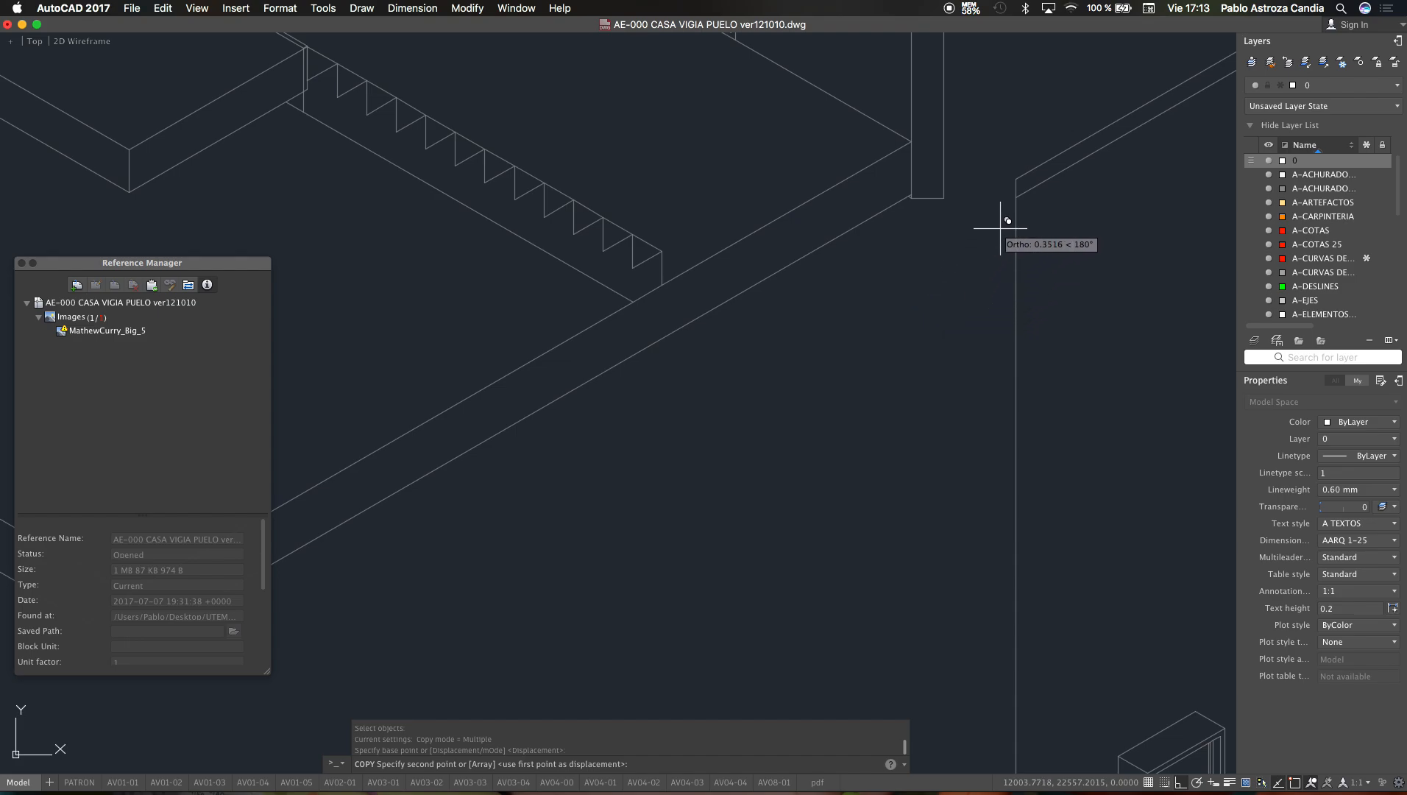
left_click(1016, 192)
Step: Place another copy of the dashed guide line at the door wall's near lower corner and finish copying
scroll(1016, 380, "down", 3)
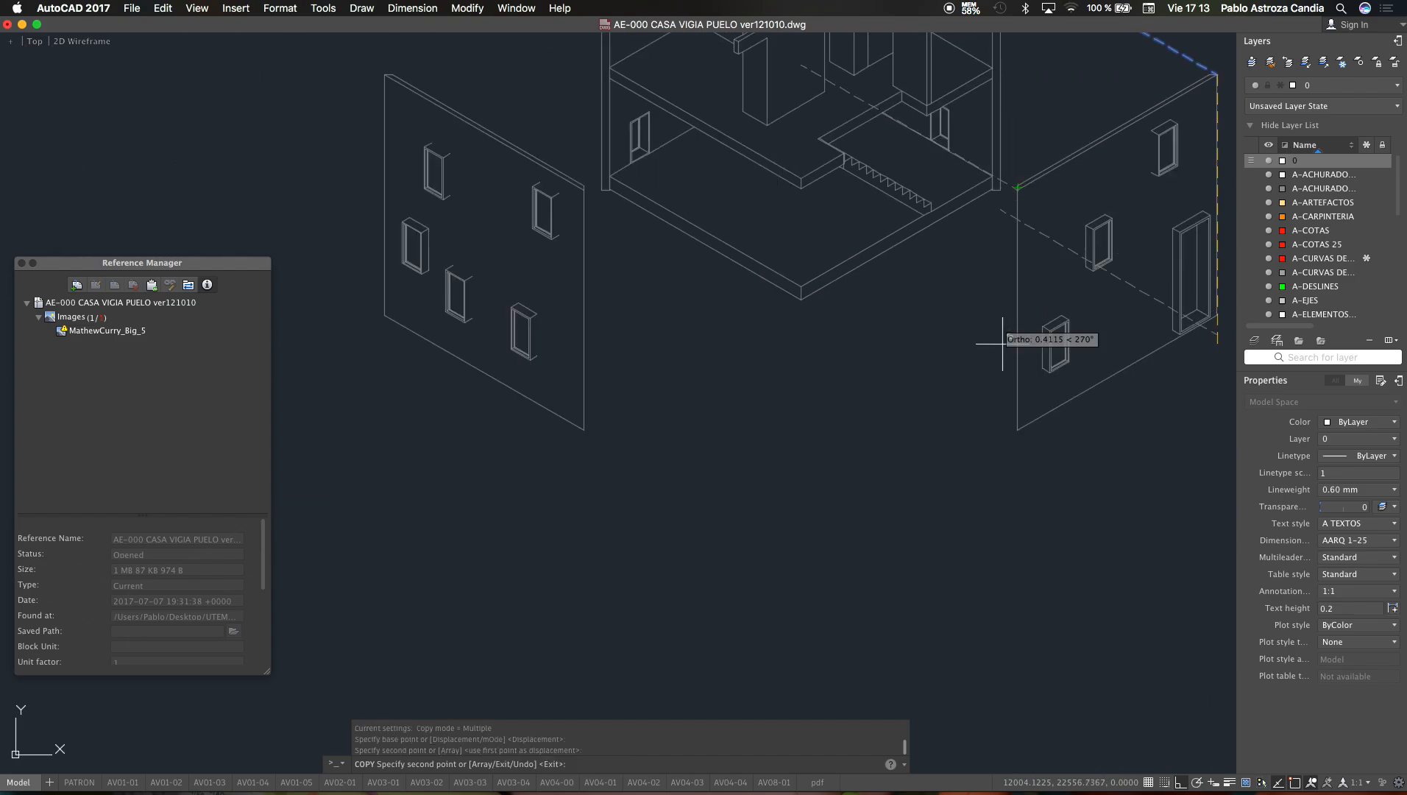
left_click(1018, 425)
scroll(993, 434, "down", 3)
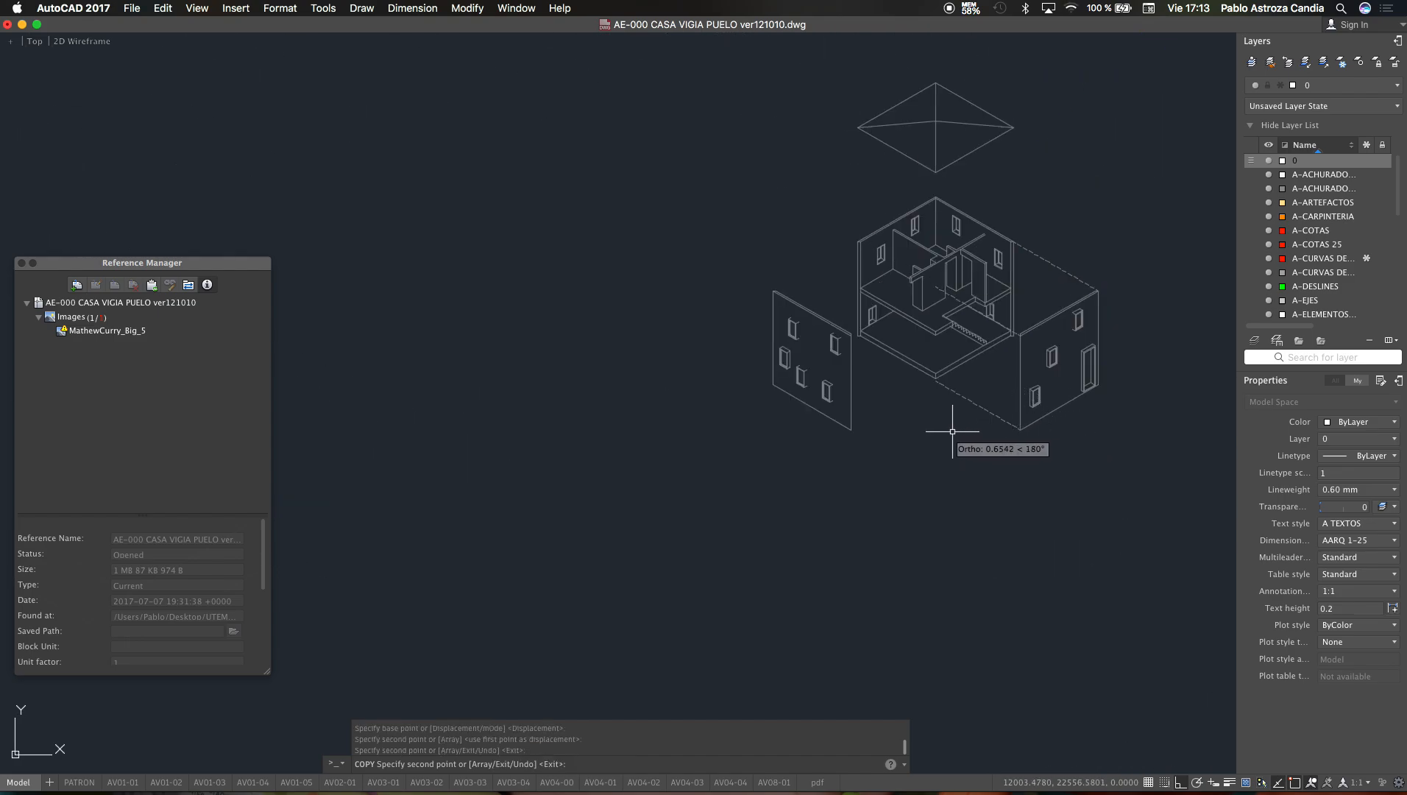
scroll(952, 432, "up", 5)
key("Return")
Step: Copy the ground-floor slab's lower edge facing the door wall from the slab's front corner to the detached window wall's lower front corner
left_click(913, 329)
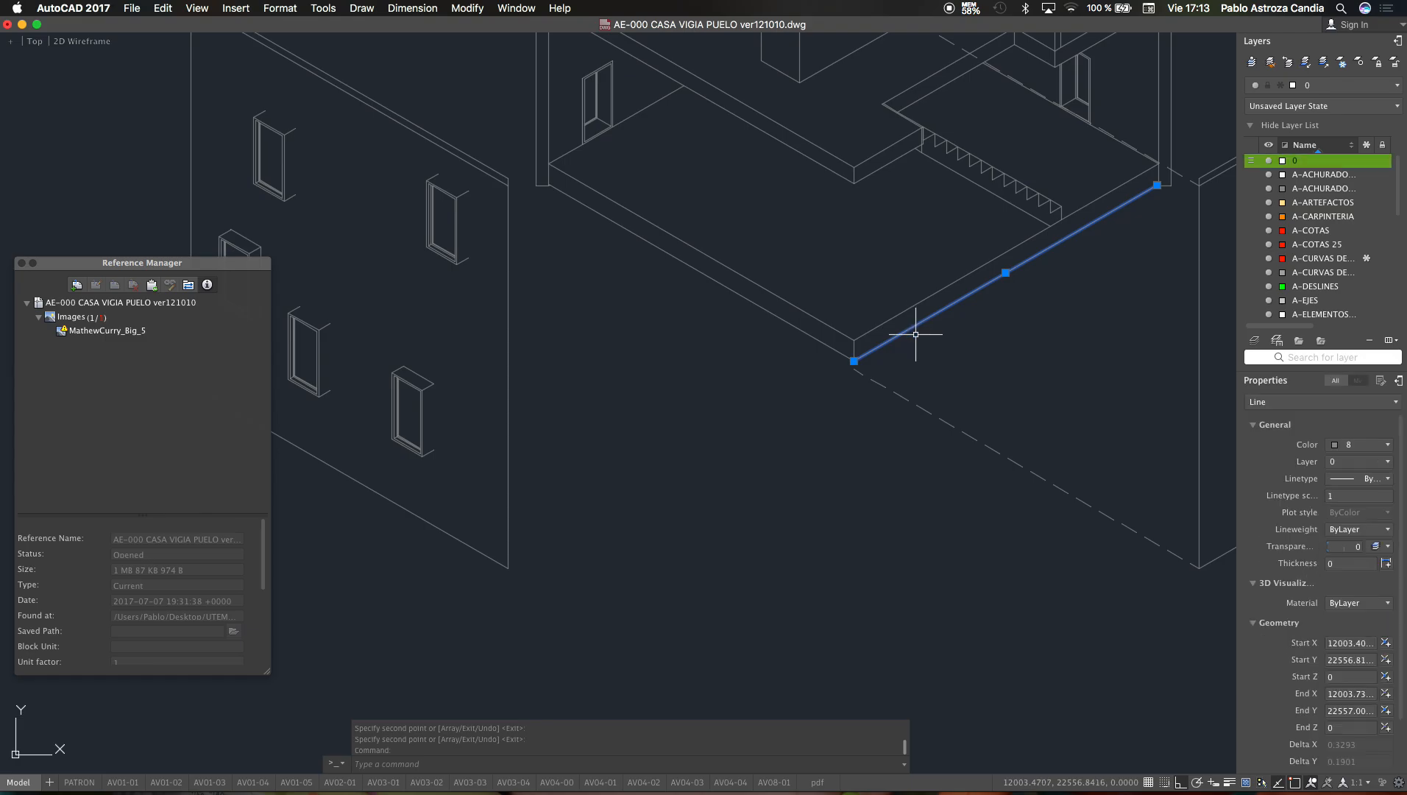
type("co")
key("Return")
left_click(854, 361)
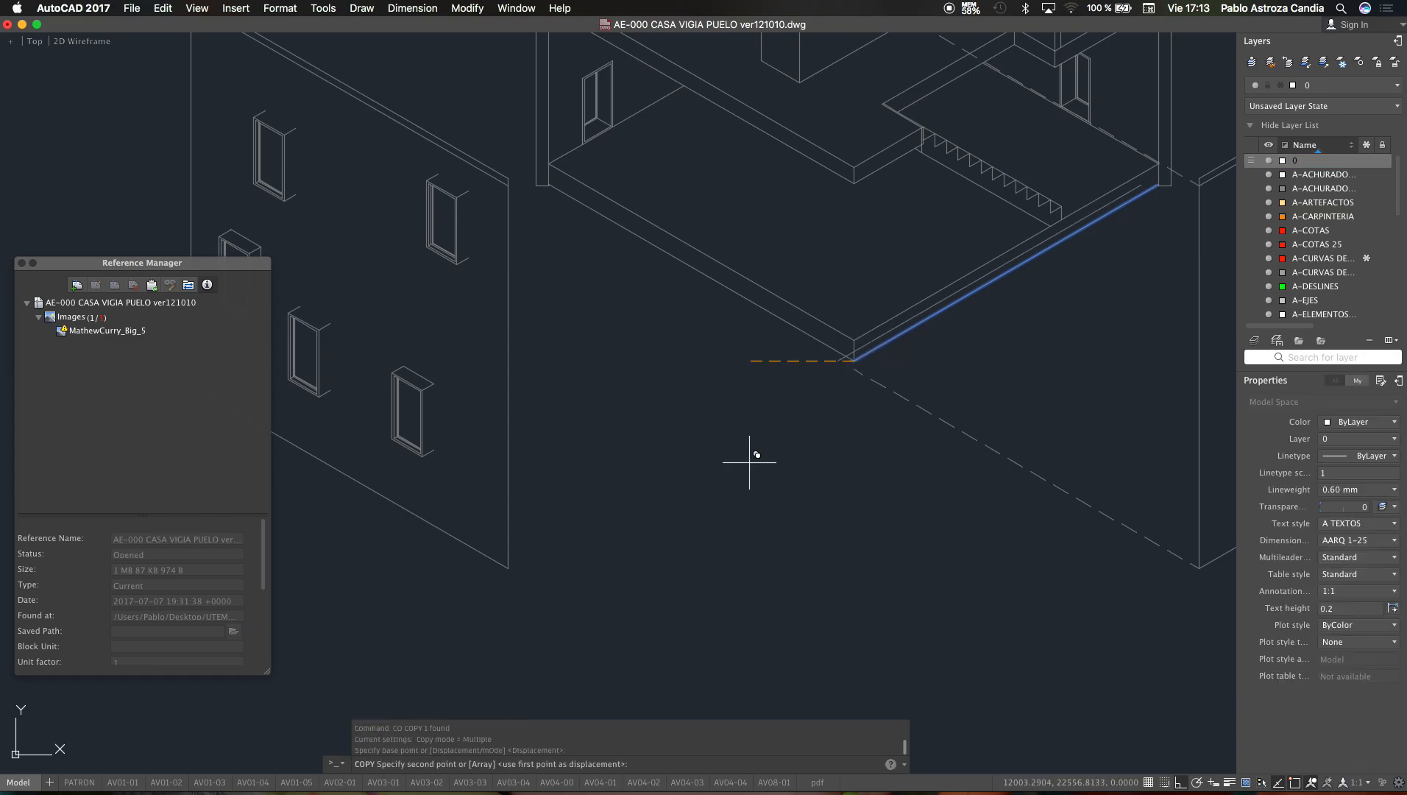
left_click(508, 567)
key("Escape")
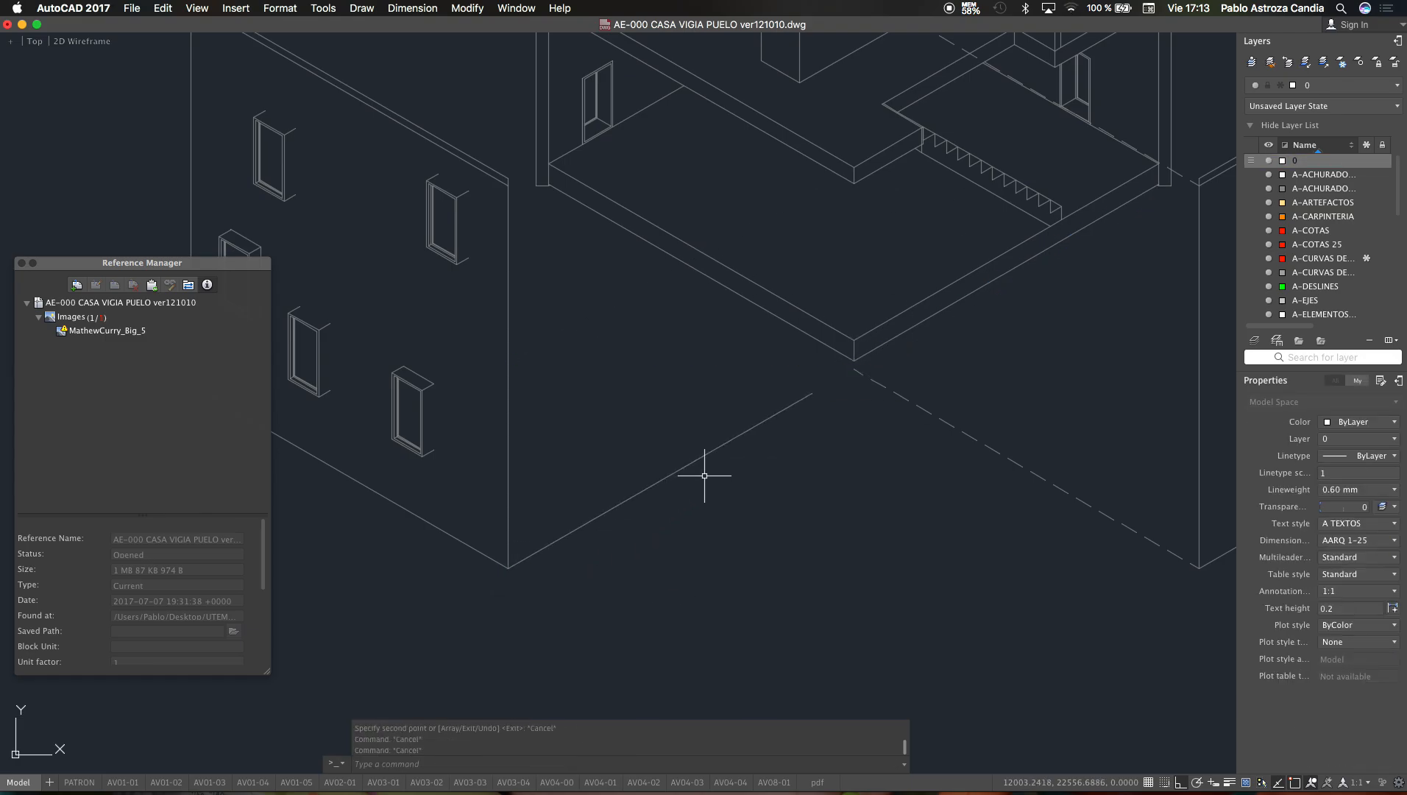
Step: Try to extend the copied slab edge using the lower dashed guide line as the boundary
type("ex")
key("Return")
key("Return")
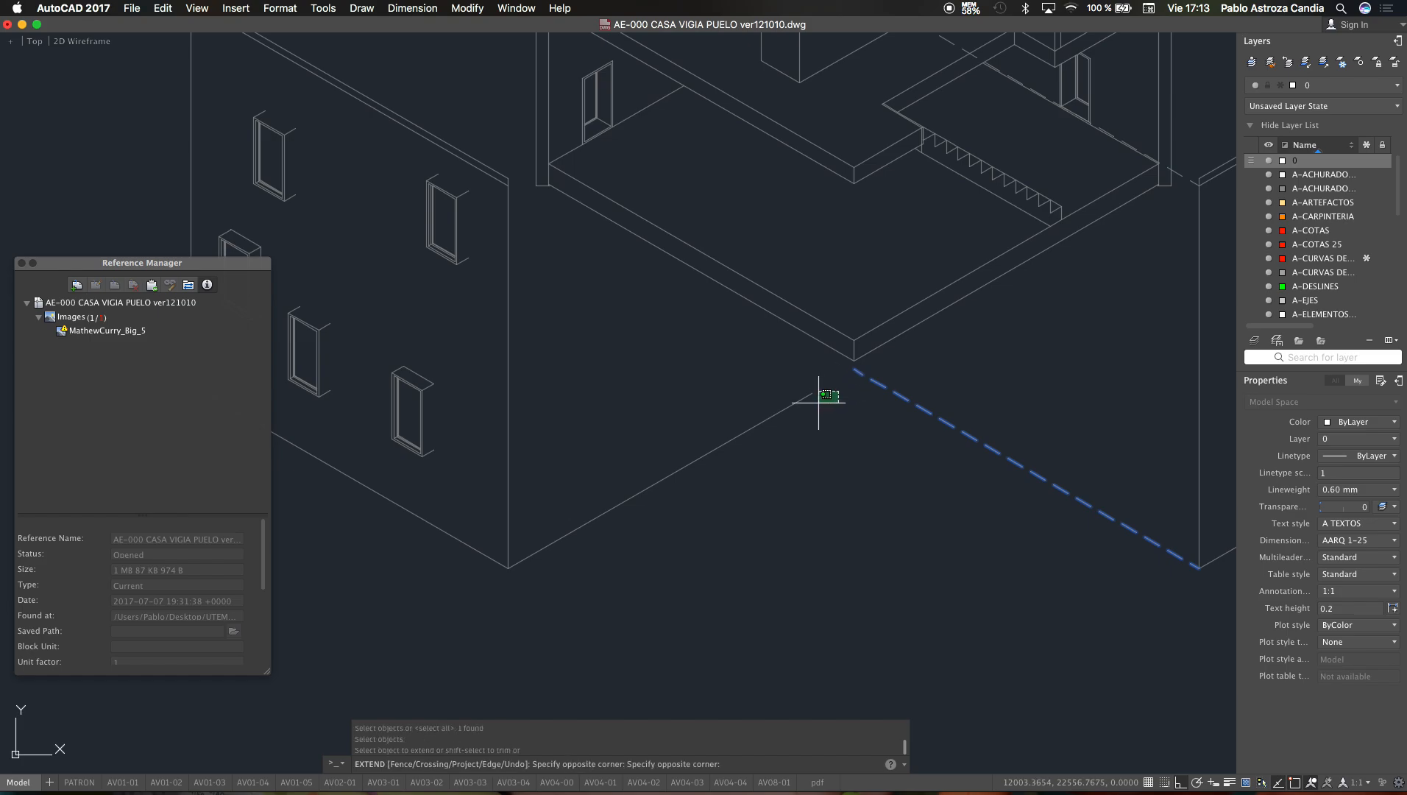
key("Escape")
key("Escape")
key("Escape")
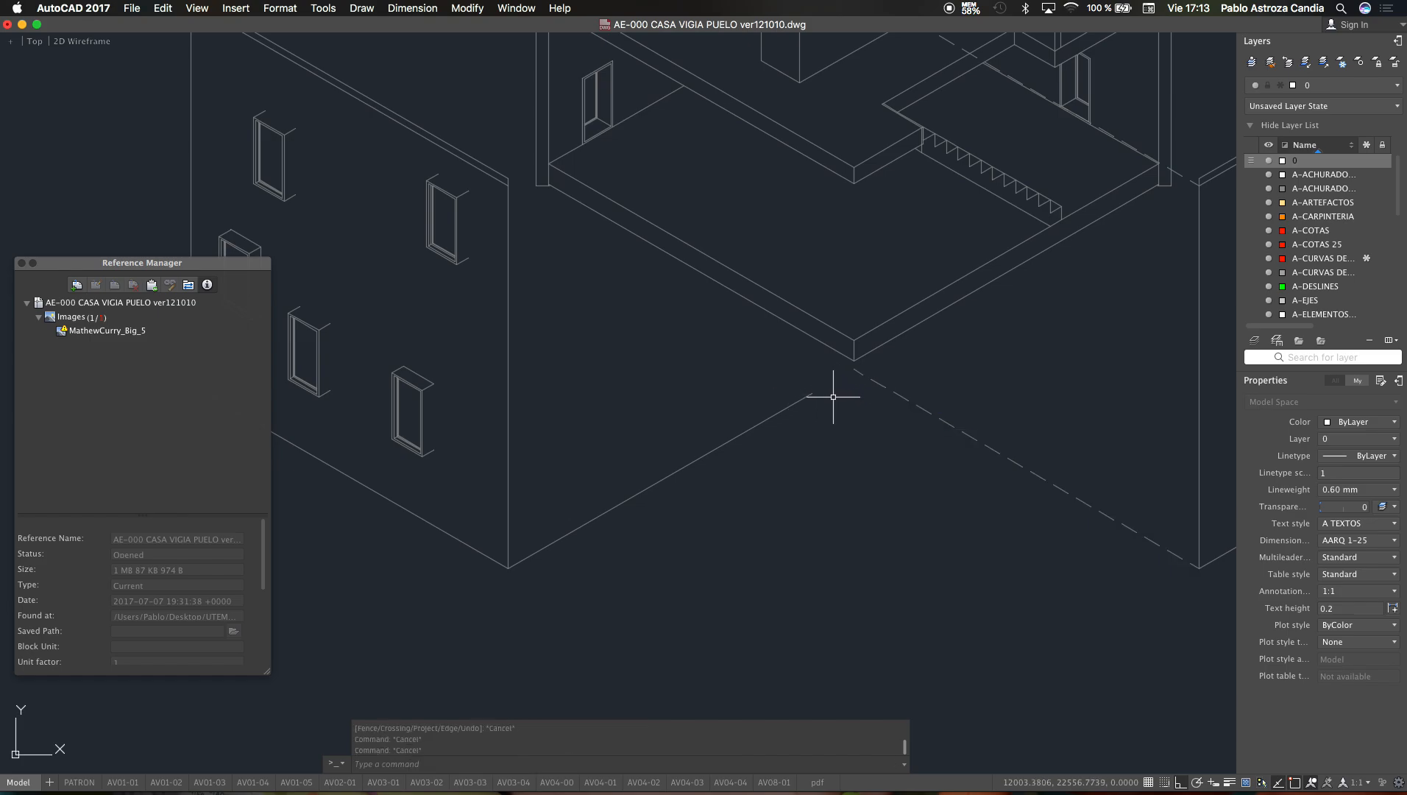
Step: Draw a short auxiliary polyline around the slab's front corner, crossing the path of the copied edge
type("pl")
key("Return")
scroll(850, 360, "up", 5)
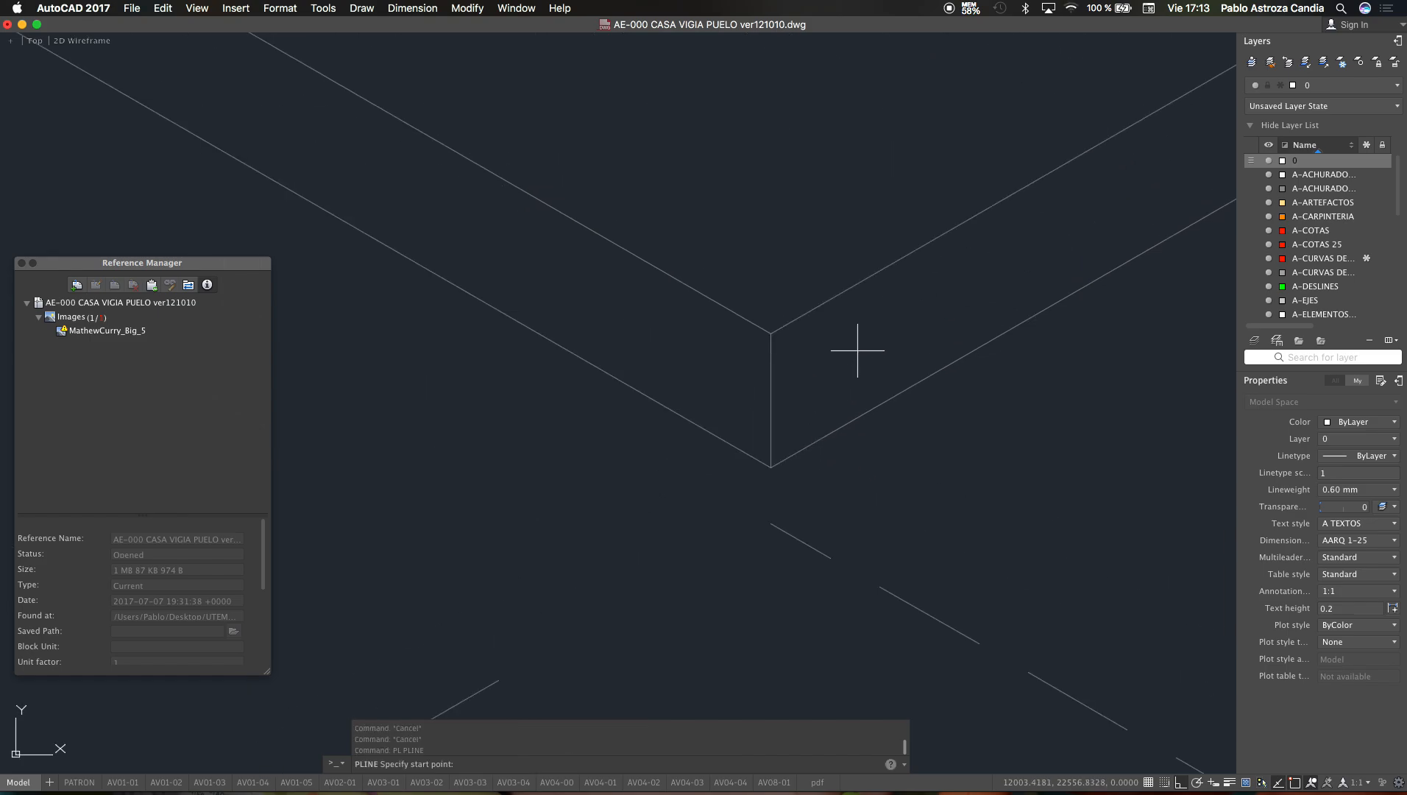
left_click(651, 455)
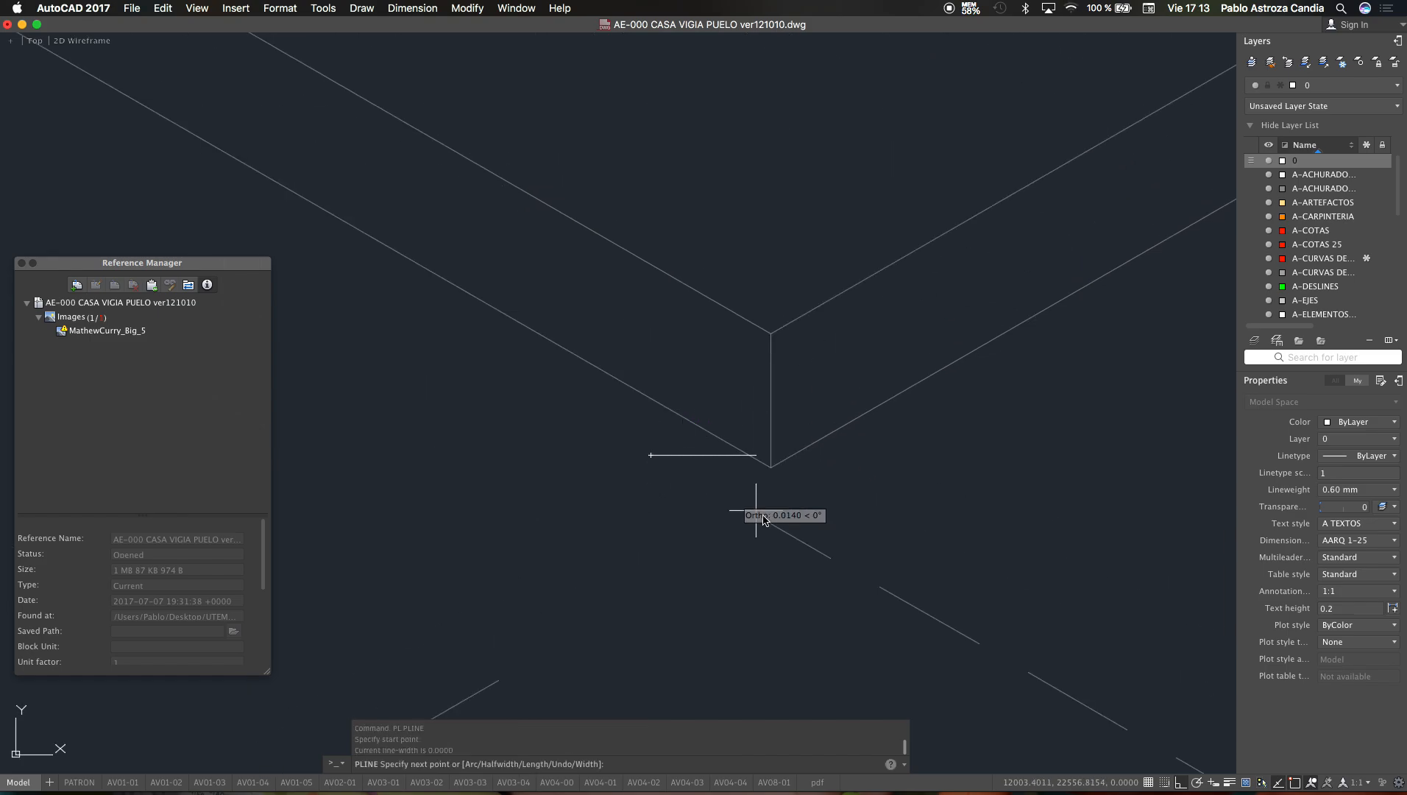
left_click(841, 563)
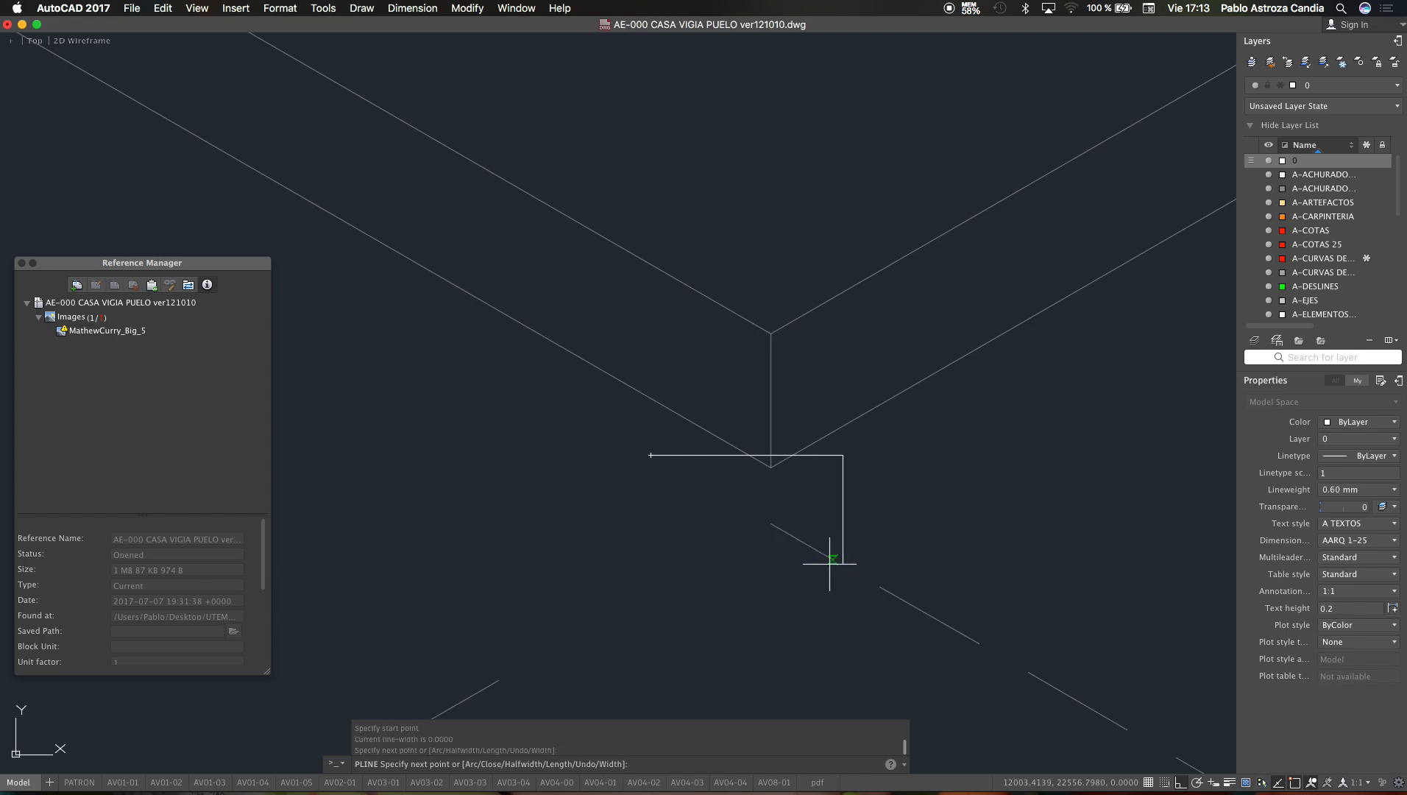
key("Escape")
key("Escape")
scroll(858, 462, "down", 4)
key("Escape")
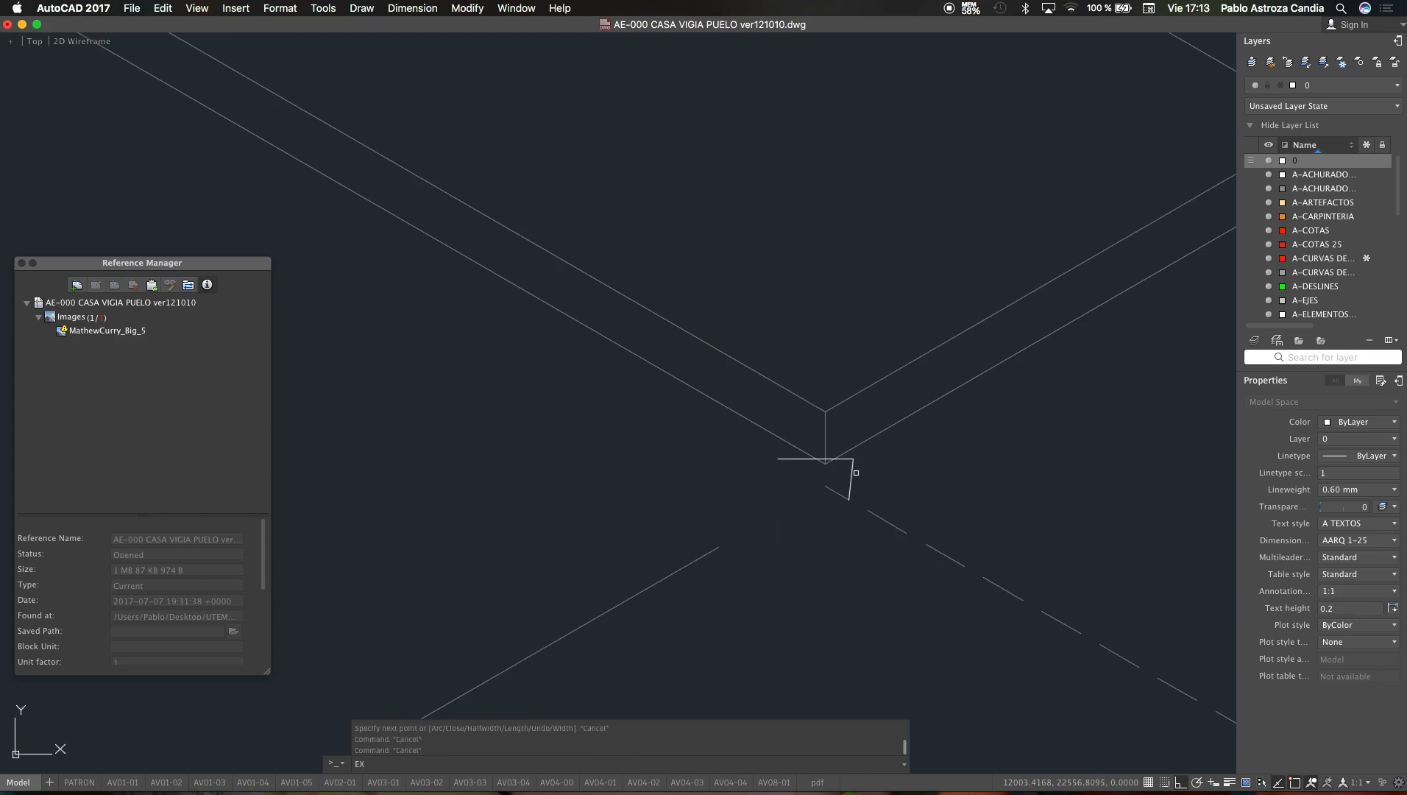
Step: Extend the copied slab edge to the auxiliary polyline, past the end of the dashed guide line, and erase that polyline
key("space")
left_click(853, 475)
key("space")
left_click(741, 534)
left_click(691, 578)
key("Escape")
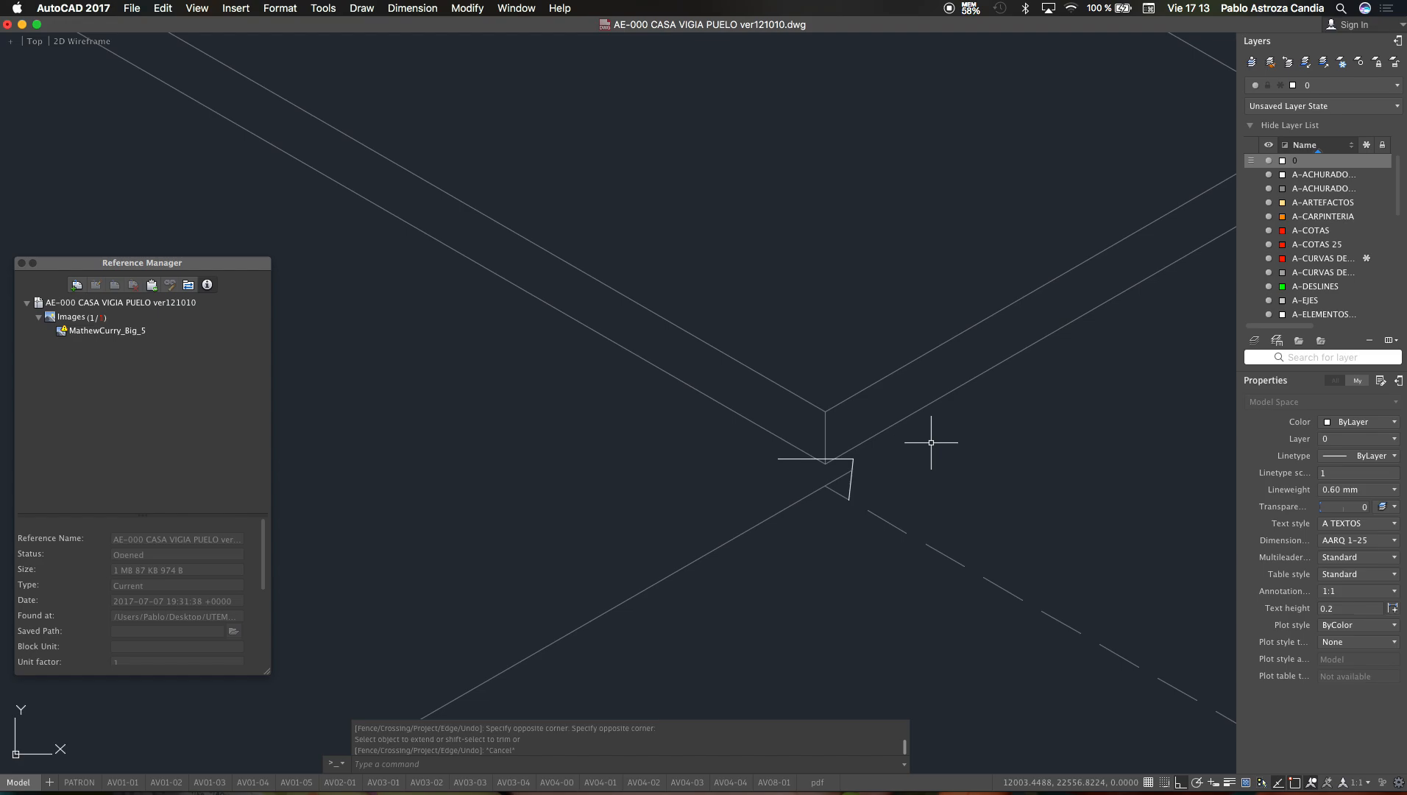
left_click(848, 478)
key("Delete")
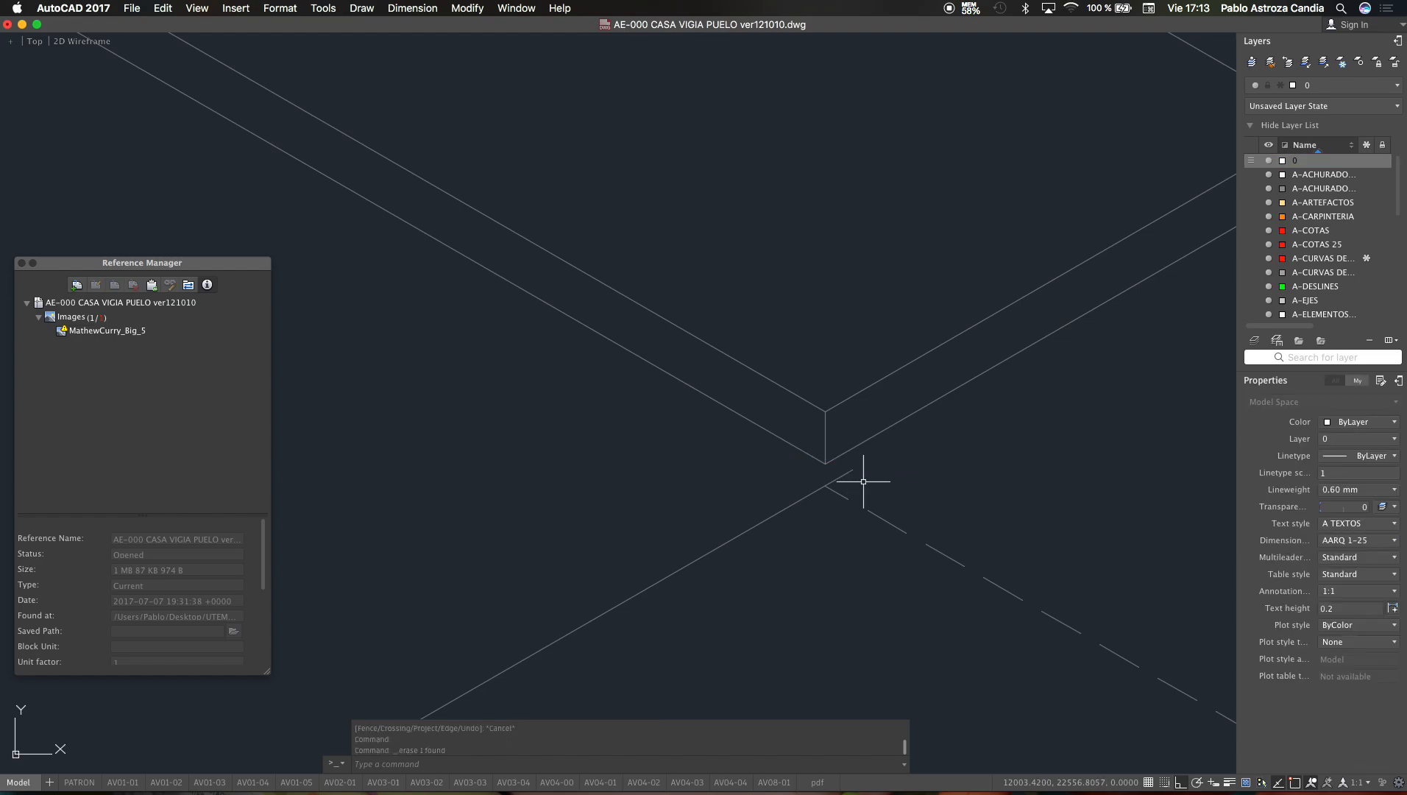
Step: Fillet the copied slab edge and the lower dashed guide line with radius 0 so they meet at a corner
key("Escape")
type("F")
key("Return")
type("R")
key("Return")
type("0")
key("Return")
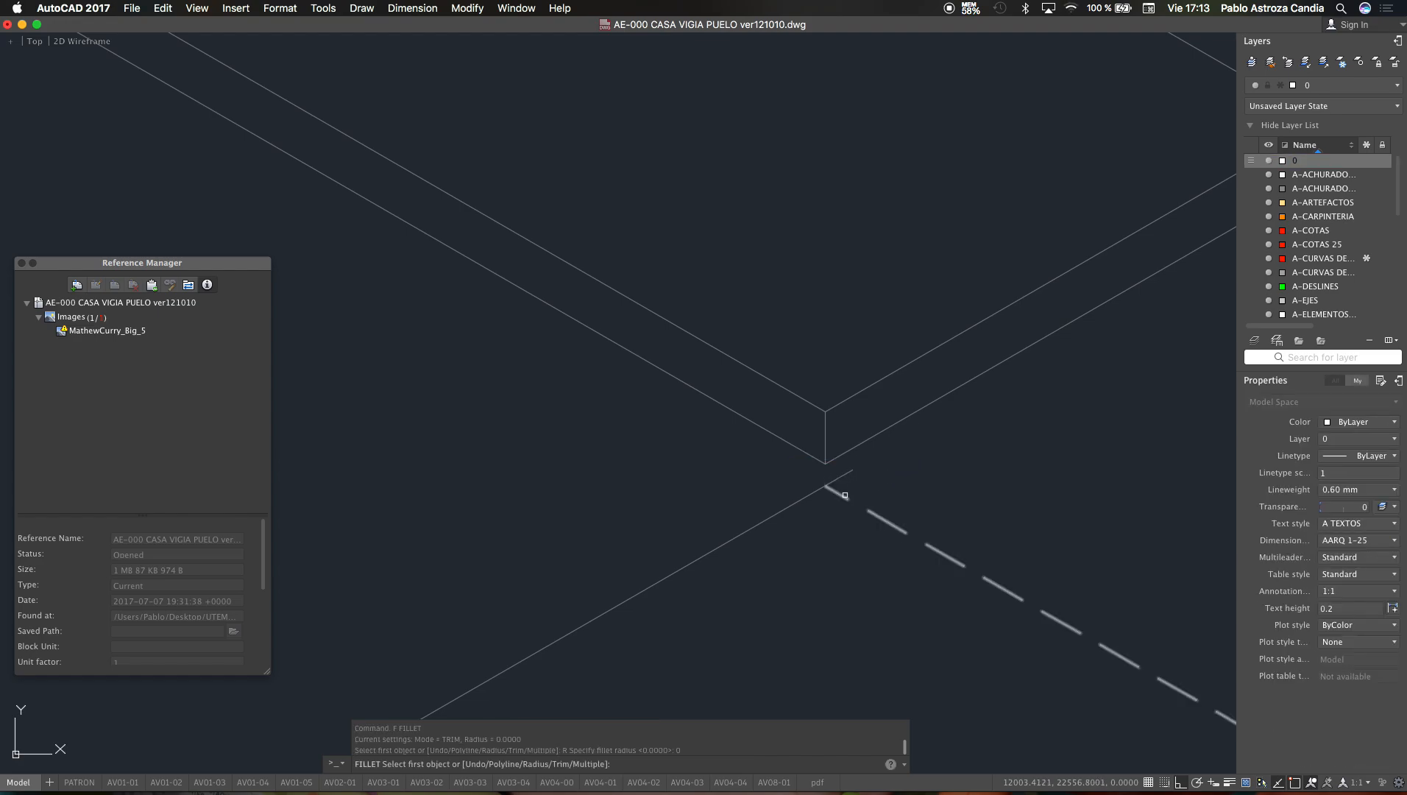
left_click(830, 498)
key("Escape")
key("Escape")
scroll(813, 478, "down", 5)
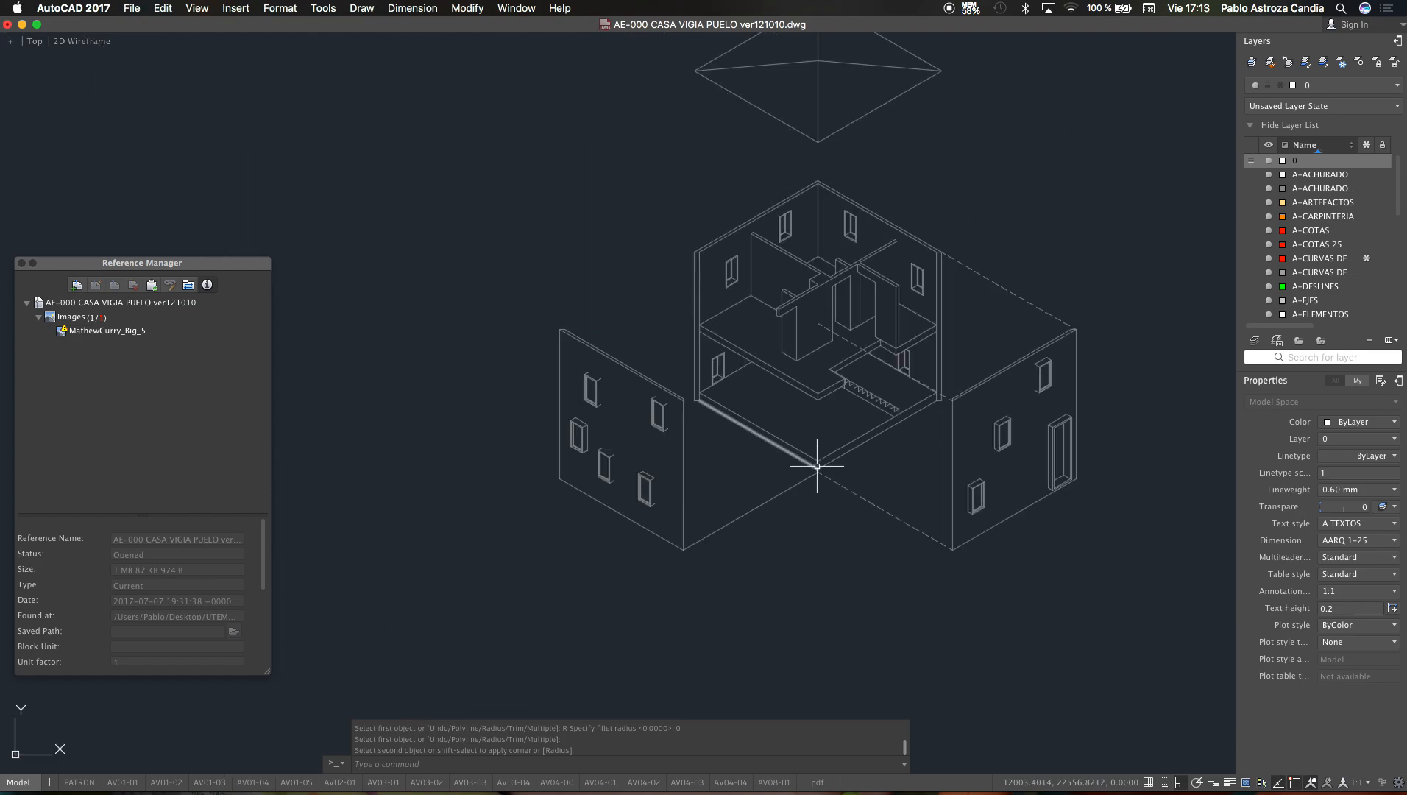
Step: Match the copied slab edge's properties to the lower dashed guide line
type("MA")
key("Return")
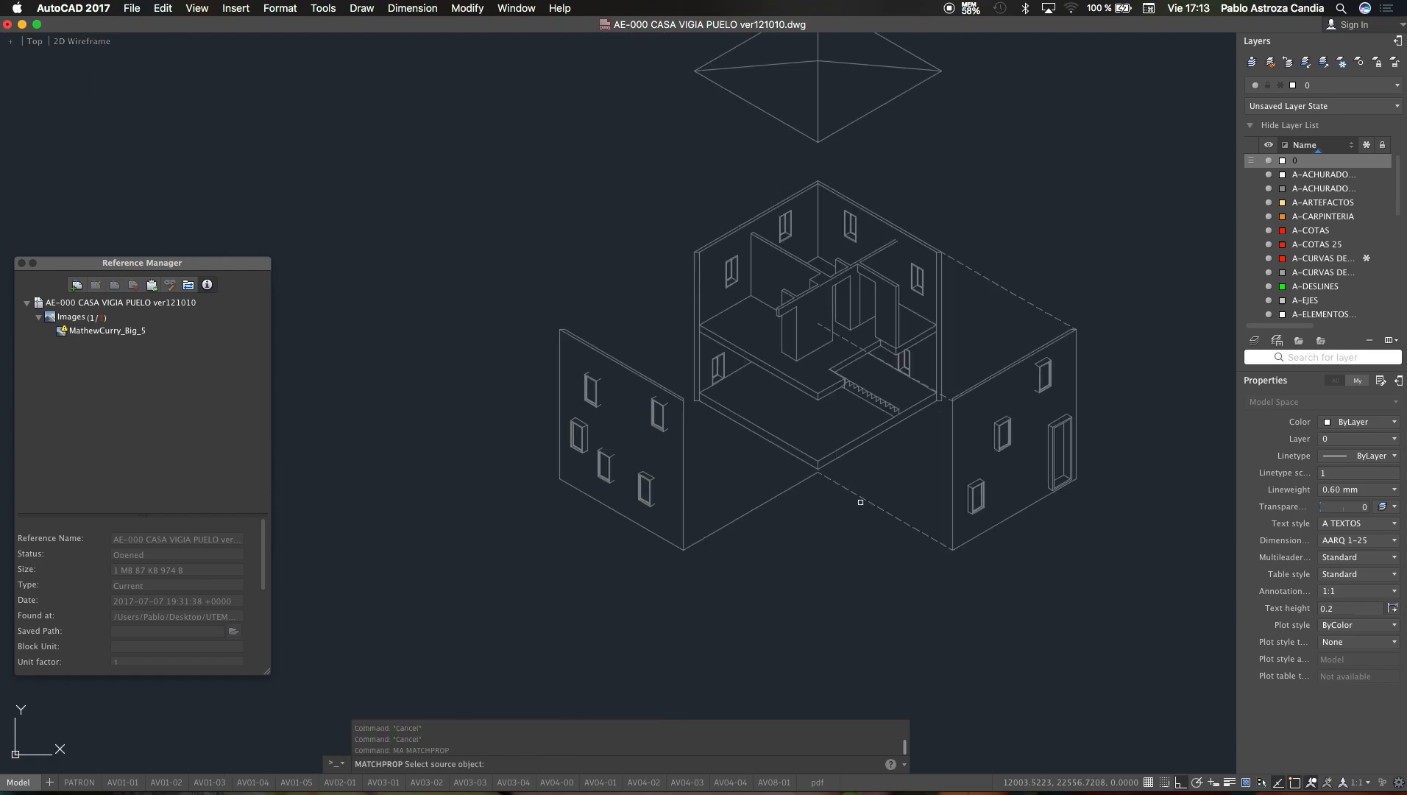
left_click(860, 501)
key("Escape")
key("Escape")
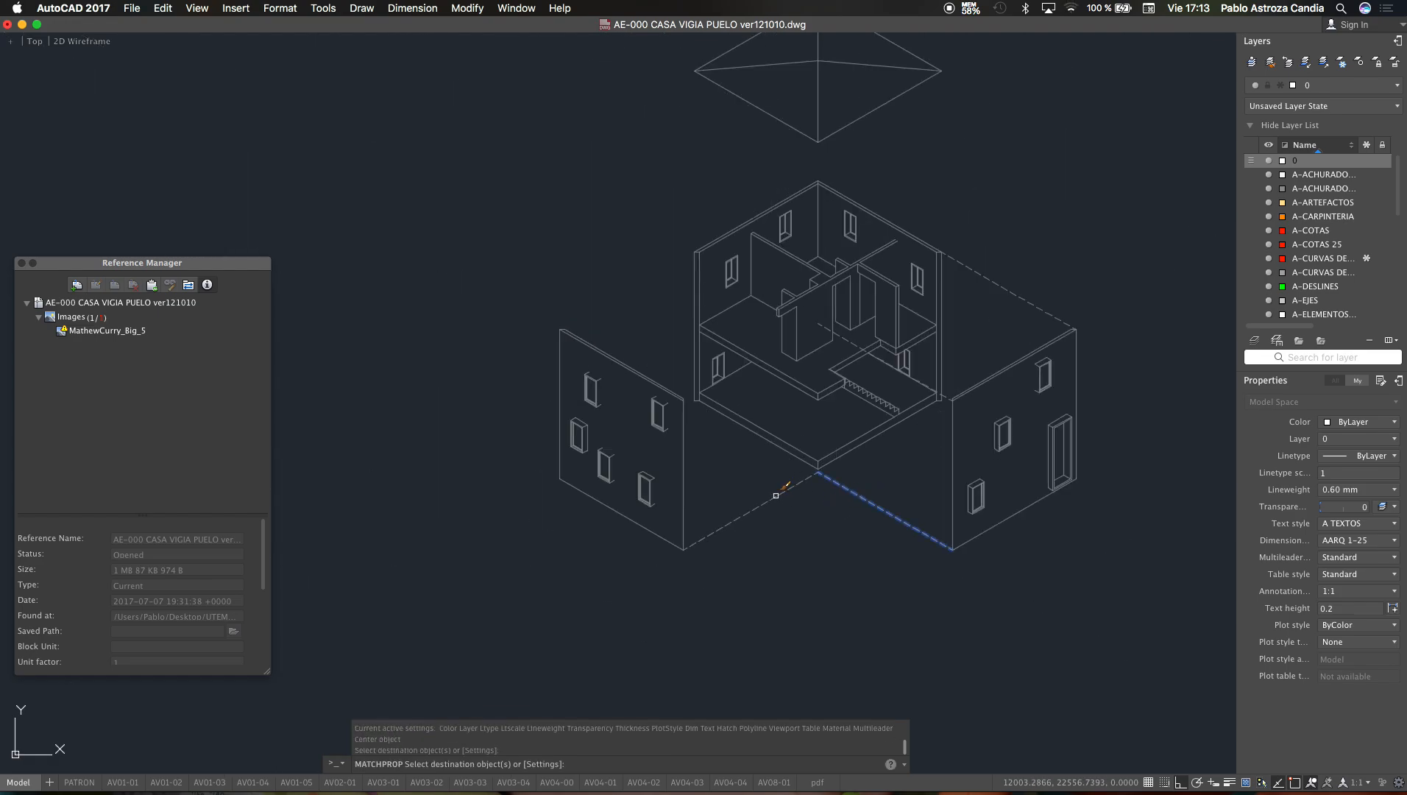
Step: Copy the new dashed guide line from the detached window wall's lower front corner to its upper front corner
type("CO")
key("Return")
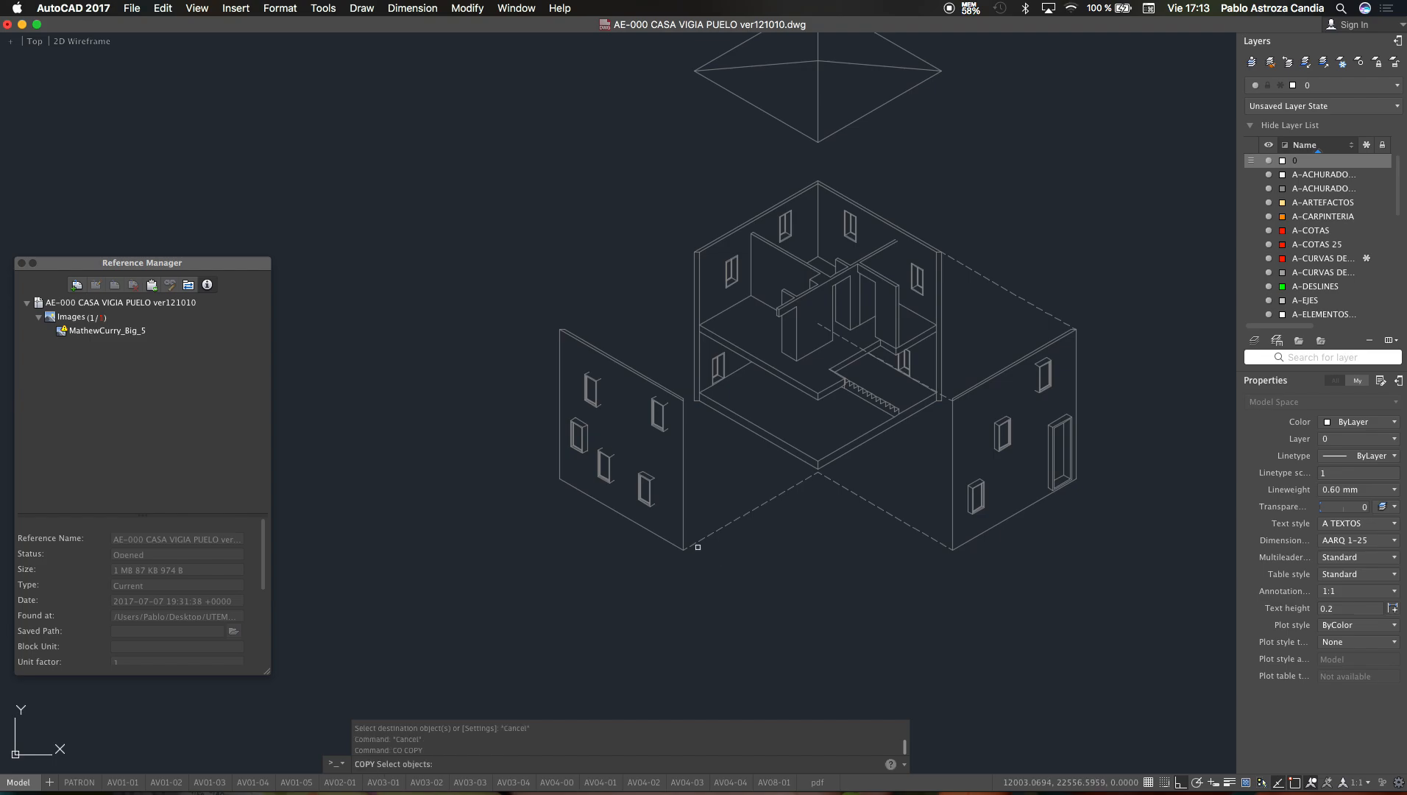
left_click(728, 525)
scroll(696, 546, "up", 4)
key("Return")
left_click(664, 559)
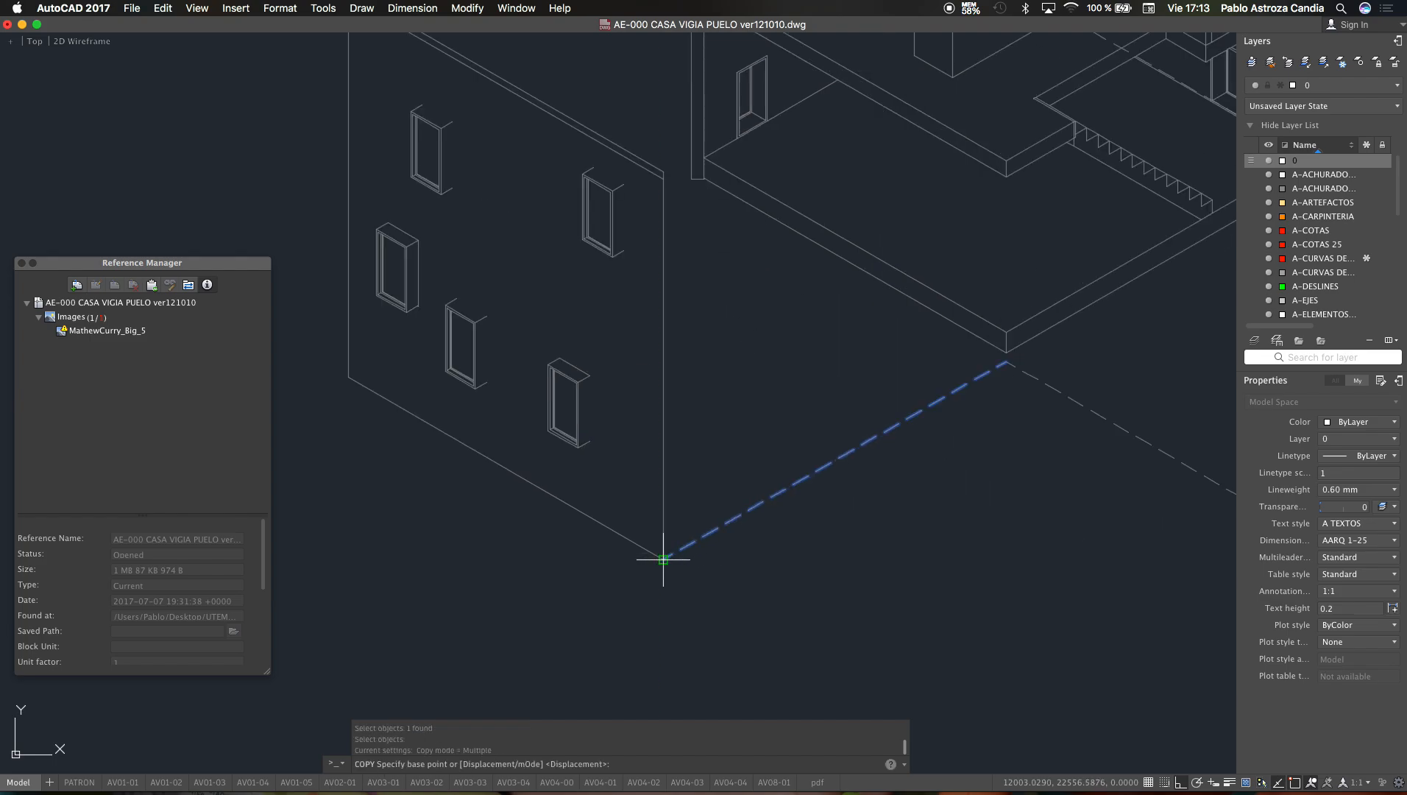
left_click(664, 174)
scroll(766, 407, "down", 5)
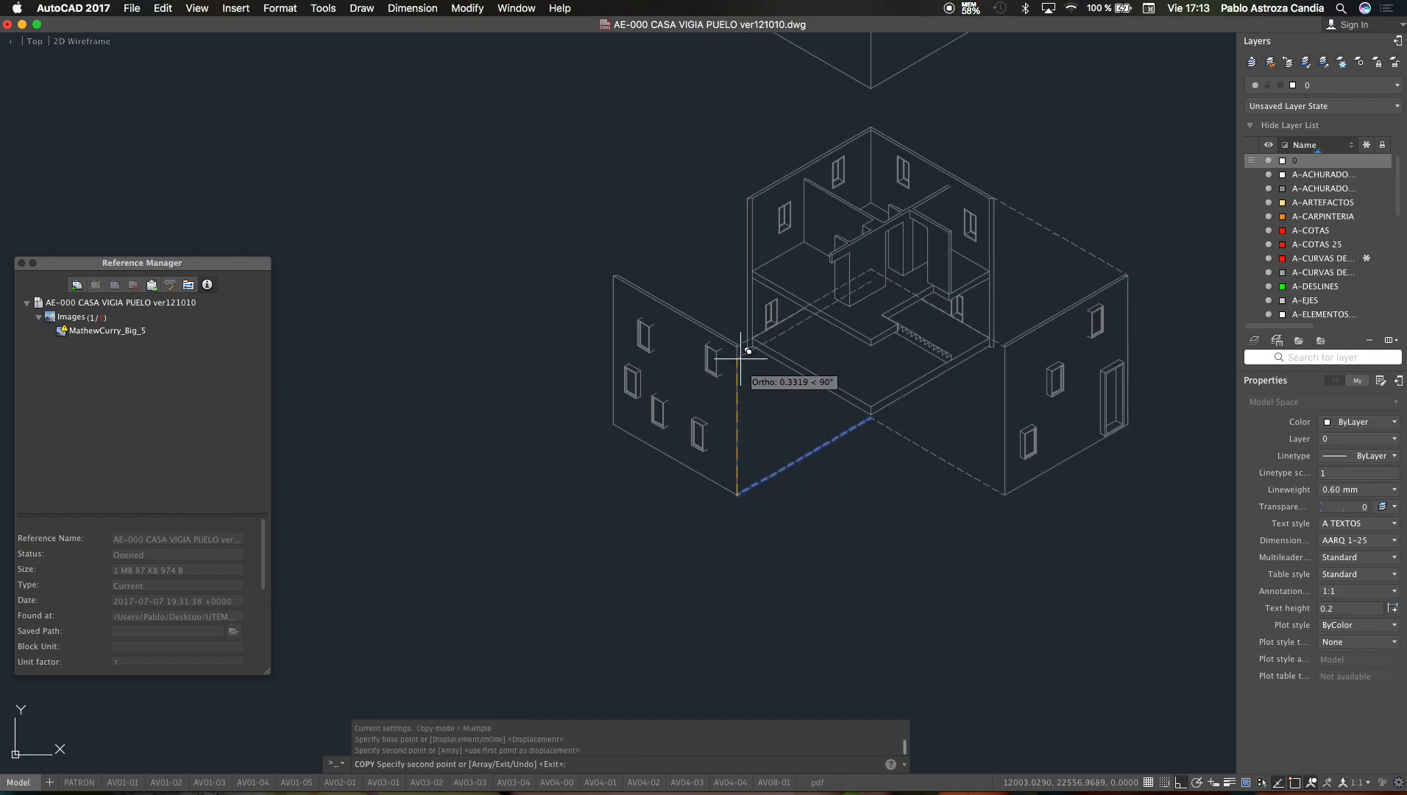
Step: Place another copy of the dashed guide line at the detached window wall's upper outer corner and finish copying
scroll(622, 266, "up", 7)
left_click(619, 259)
scroll(622, 308, "down", 5)
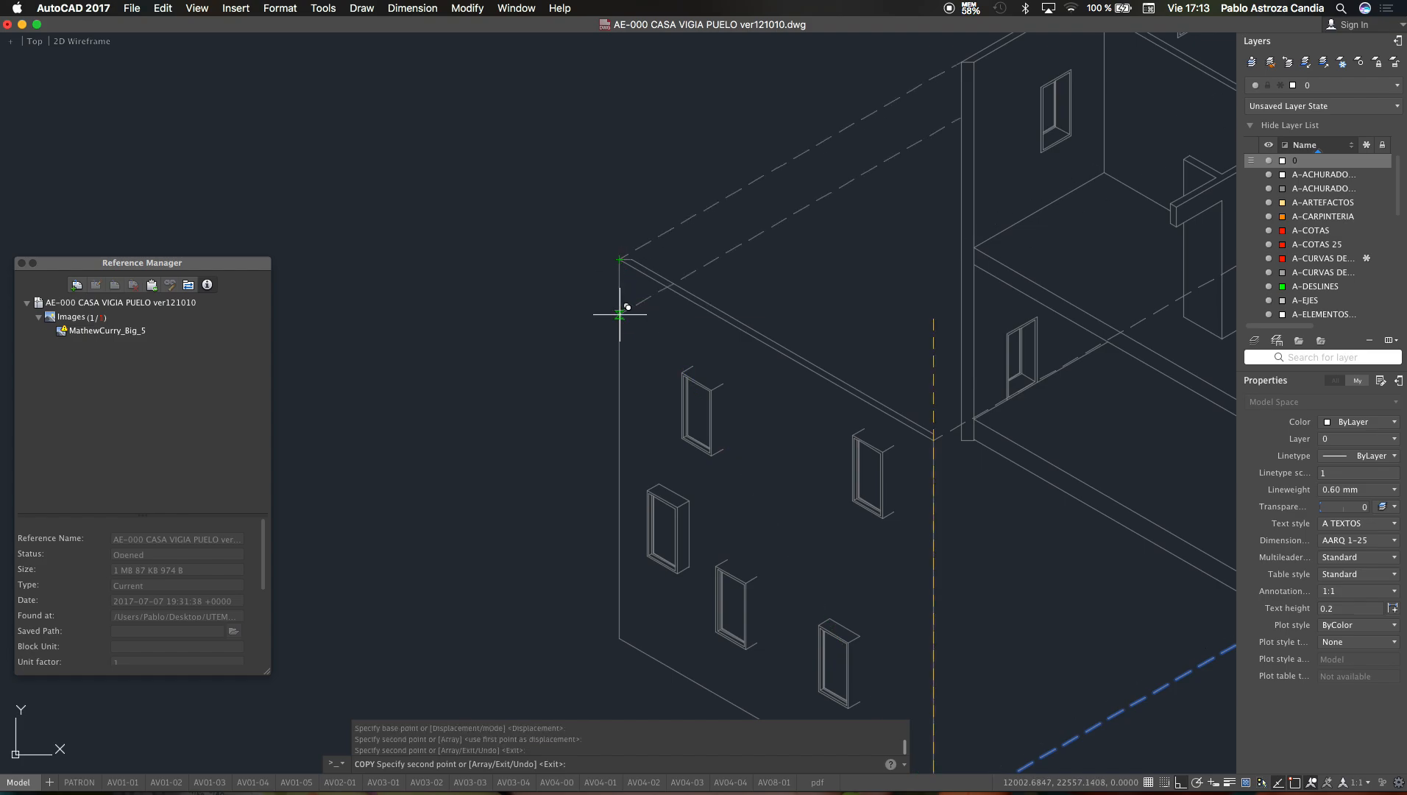
scroll(898, 543, "down", 2)
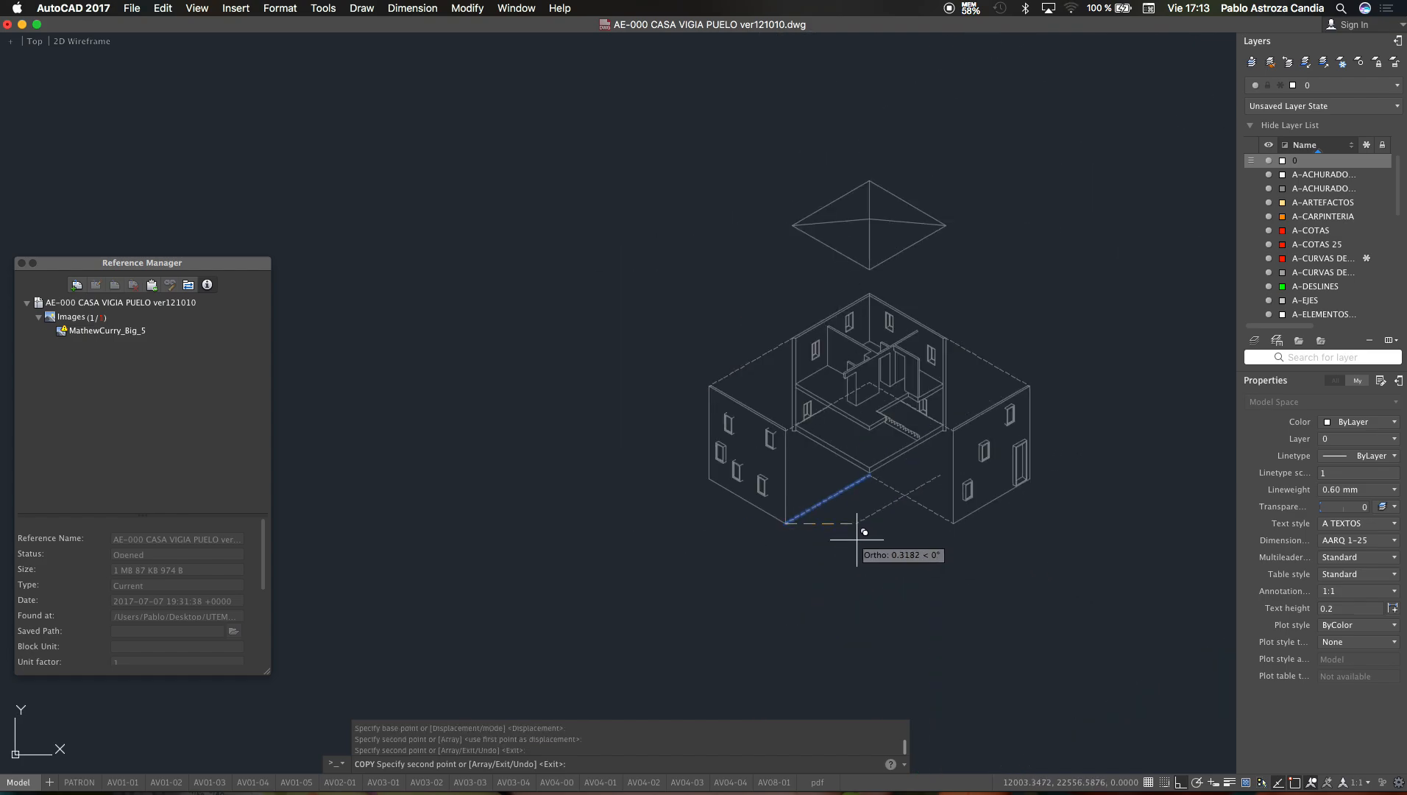
scroll(980, 309, "up", 4)
key("Escape")
key("Escape")
key("Escape")
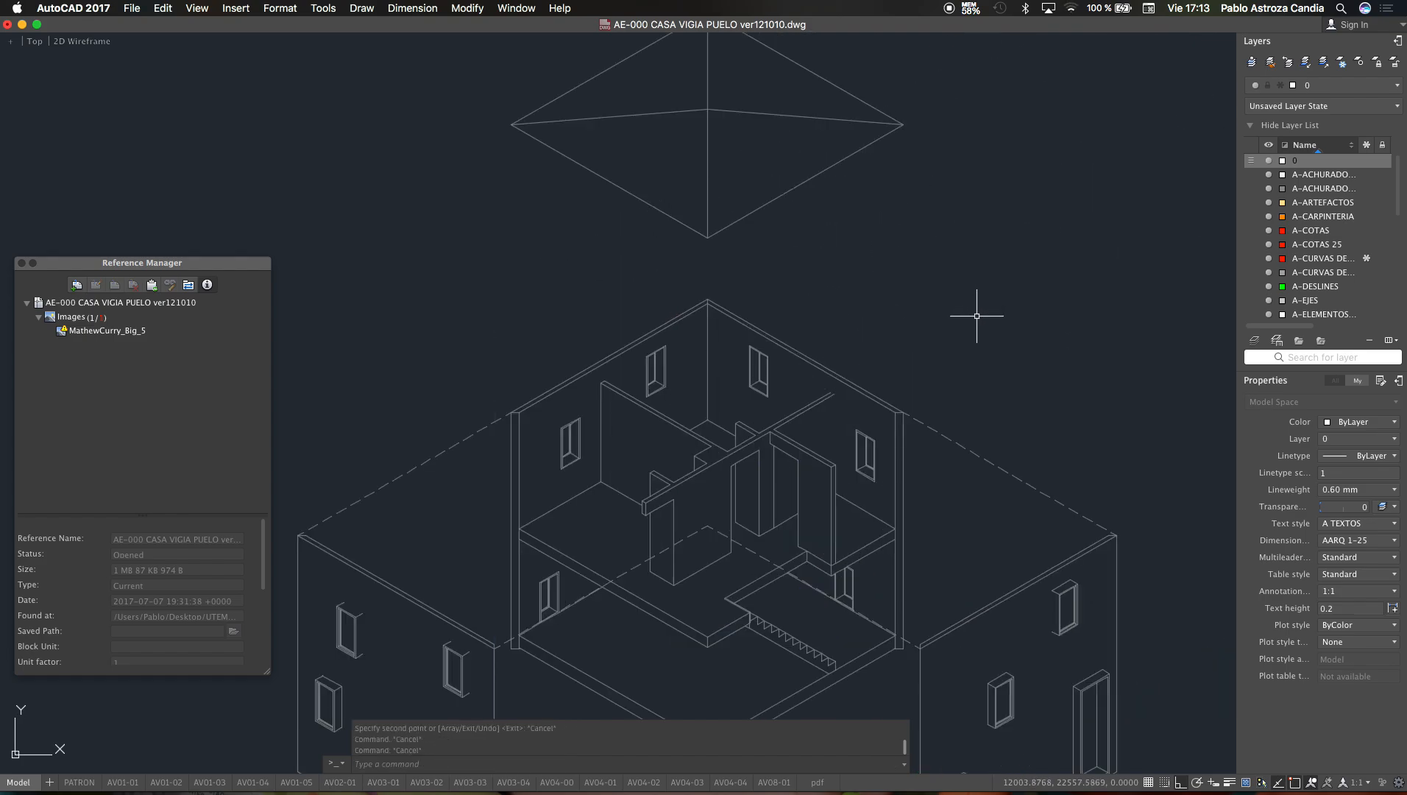
Step: Draw a vertical polyline from the house's upper corner on the door-wall side up to the matching roof corner
type("pl")
key("Return")
left_click(904, 413)
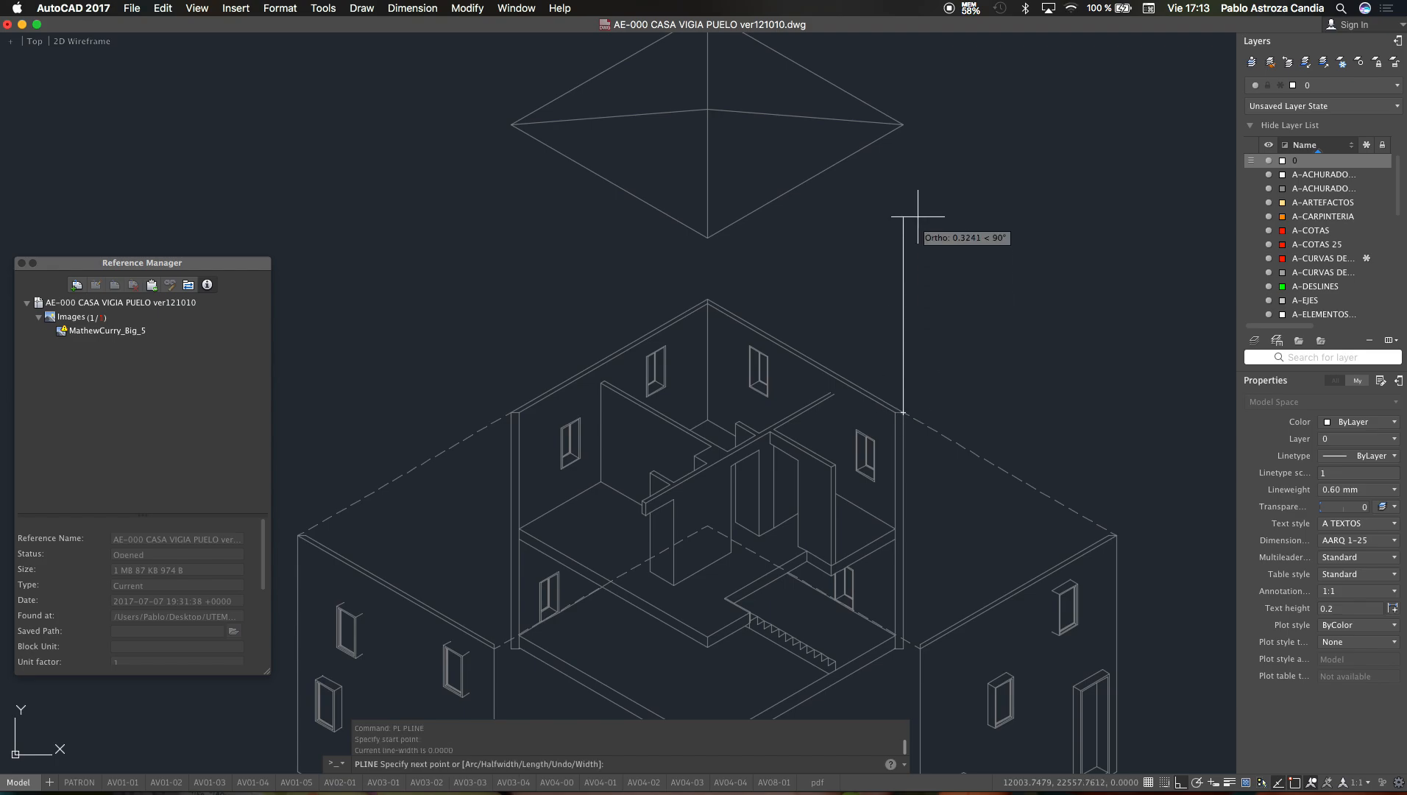
left_click(903, 125)
key("Escape")
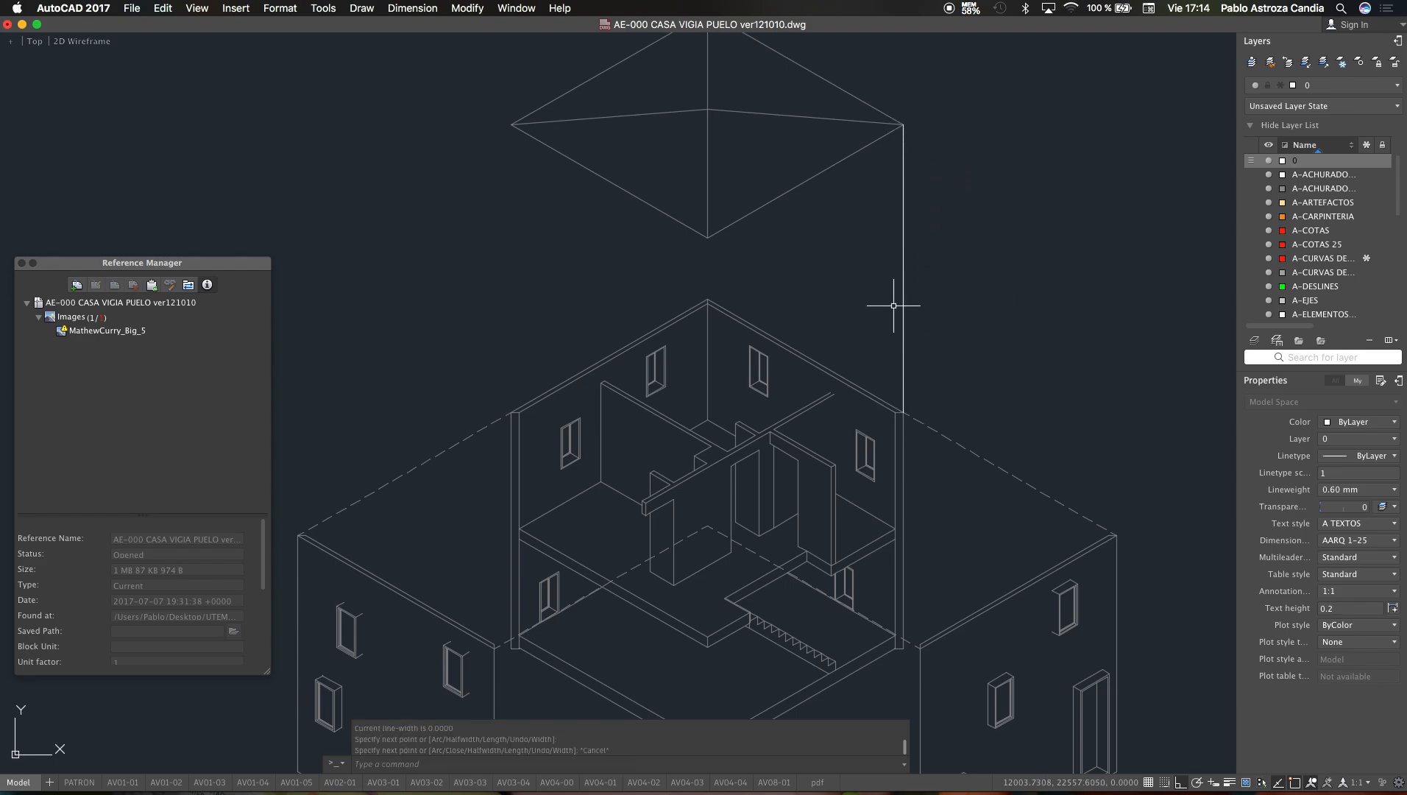
Step: Match the vertical roof line's properties to the upper dashed guide line of the door wall
key("Escape")
type("ma")
key("Return")
left_click(988, 461)
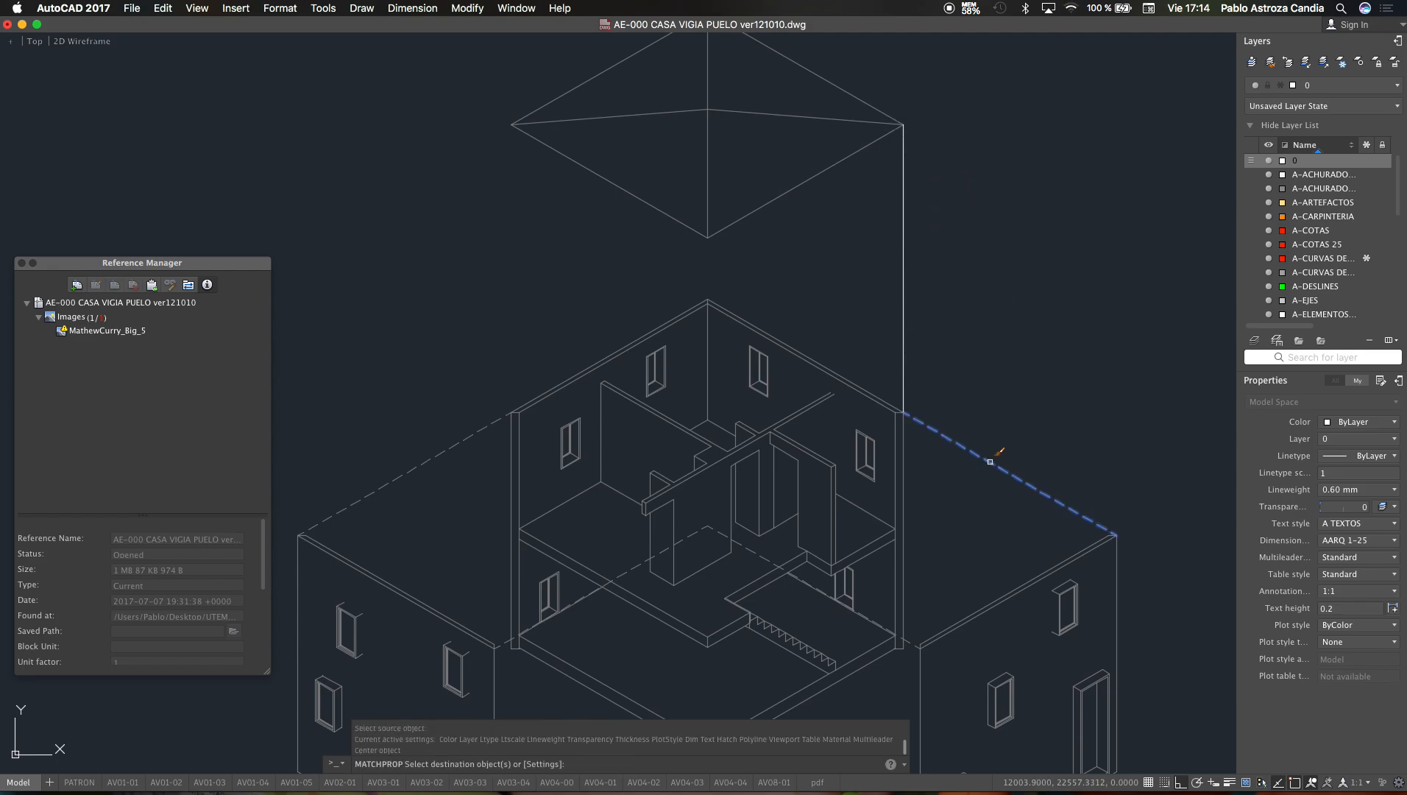
left_click(931, 290)
left_click(867, 314)
key("Escape")
type("c")
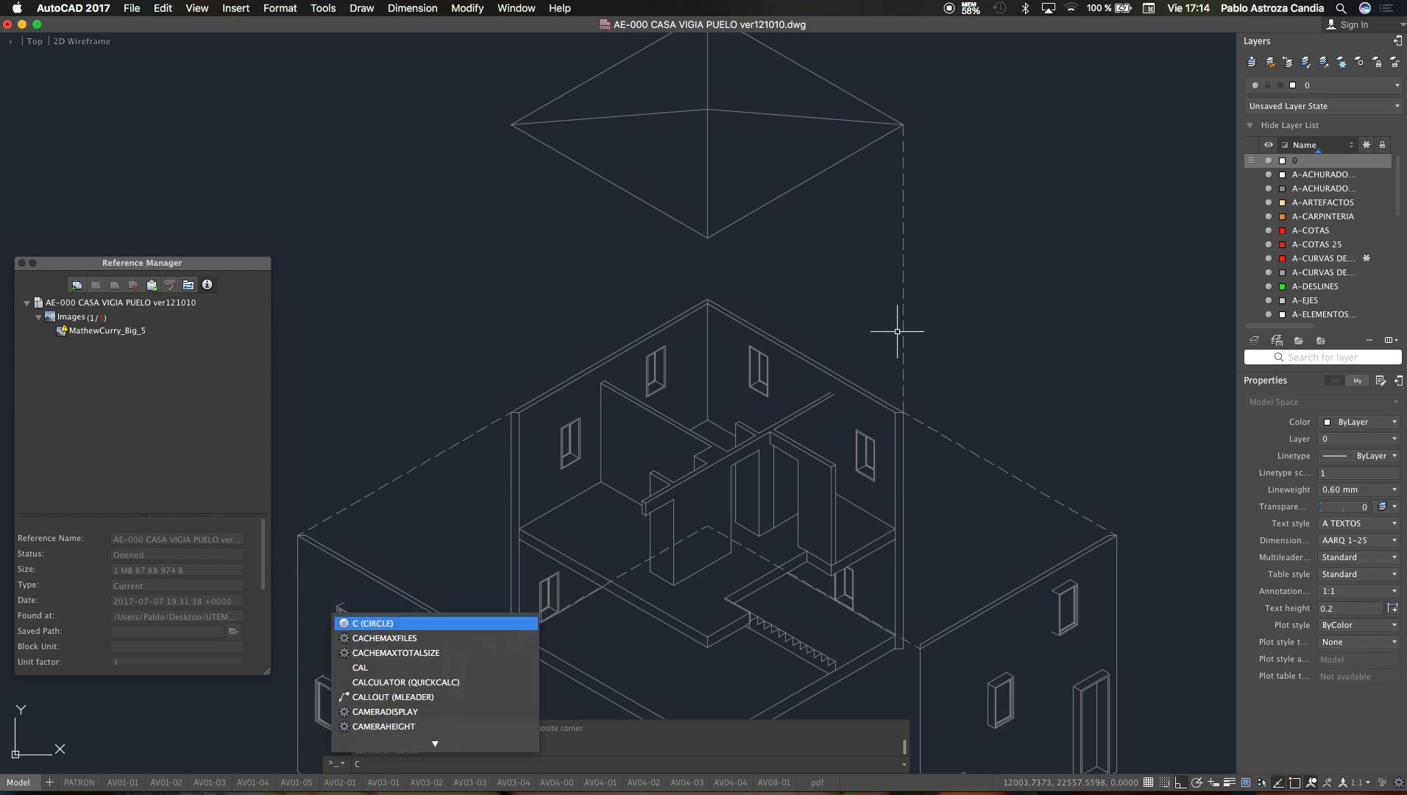
key("Return")
left_click(929, 287)
key("Escape")
left_click(958, 221)
left_click(936, 262)
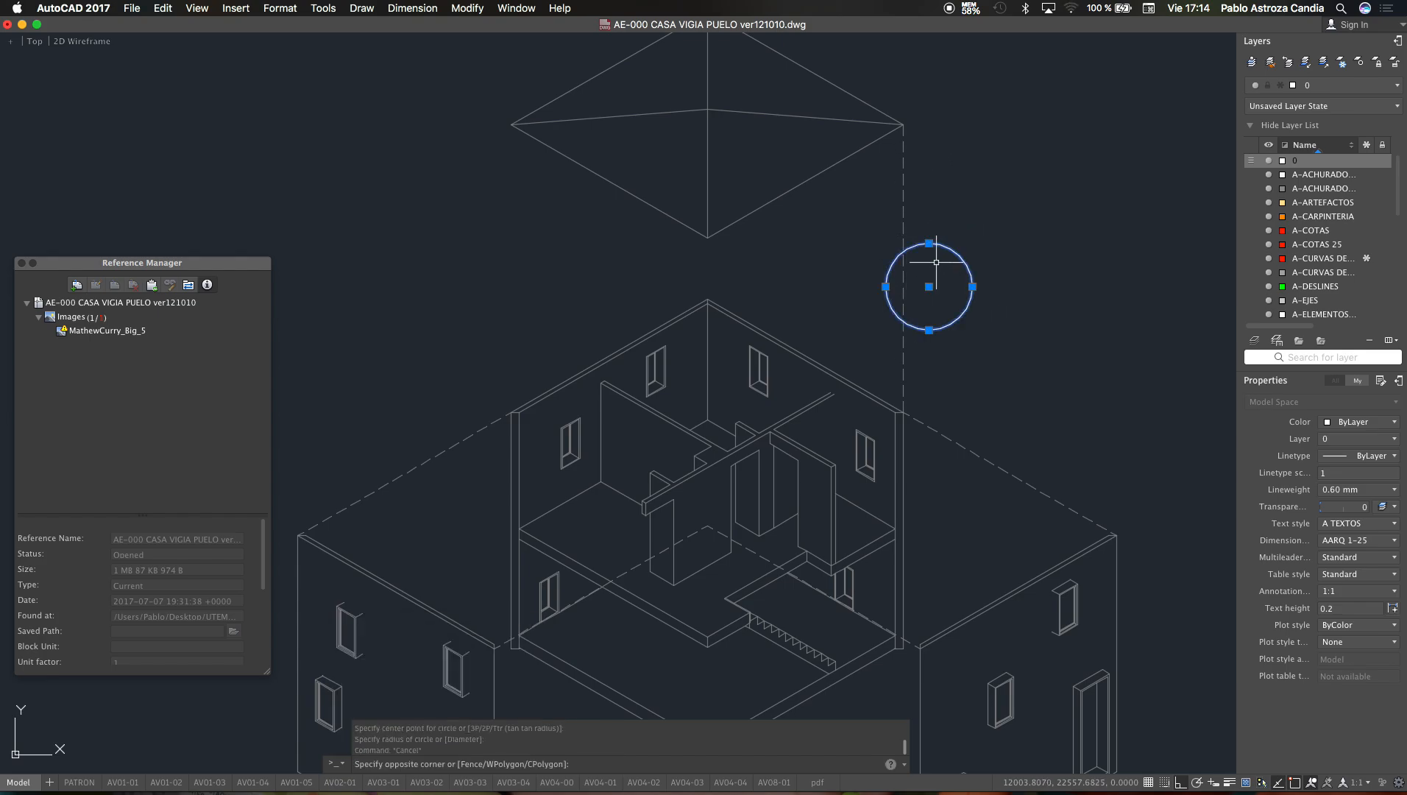
type("e")
key("Return")
Step: Copy the vertical dashed guide line from its roof corner to the roof's front corner and its opposite side corner
type("c")
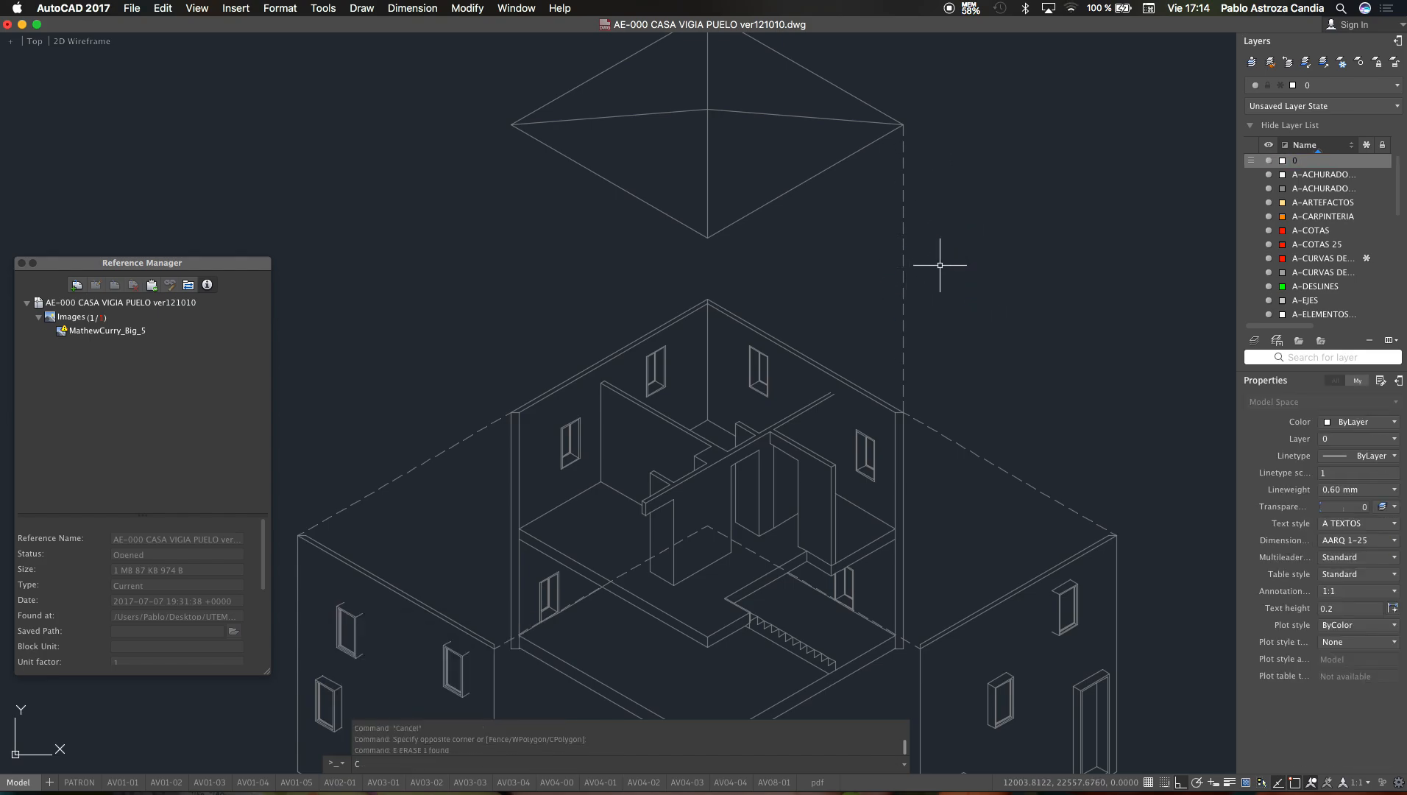
type("o")
key("Return")
left_click(922, 233)
left_click(869, 243)
key("Return")
left_click(903, 125)
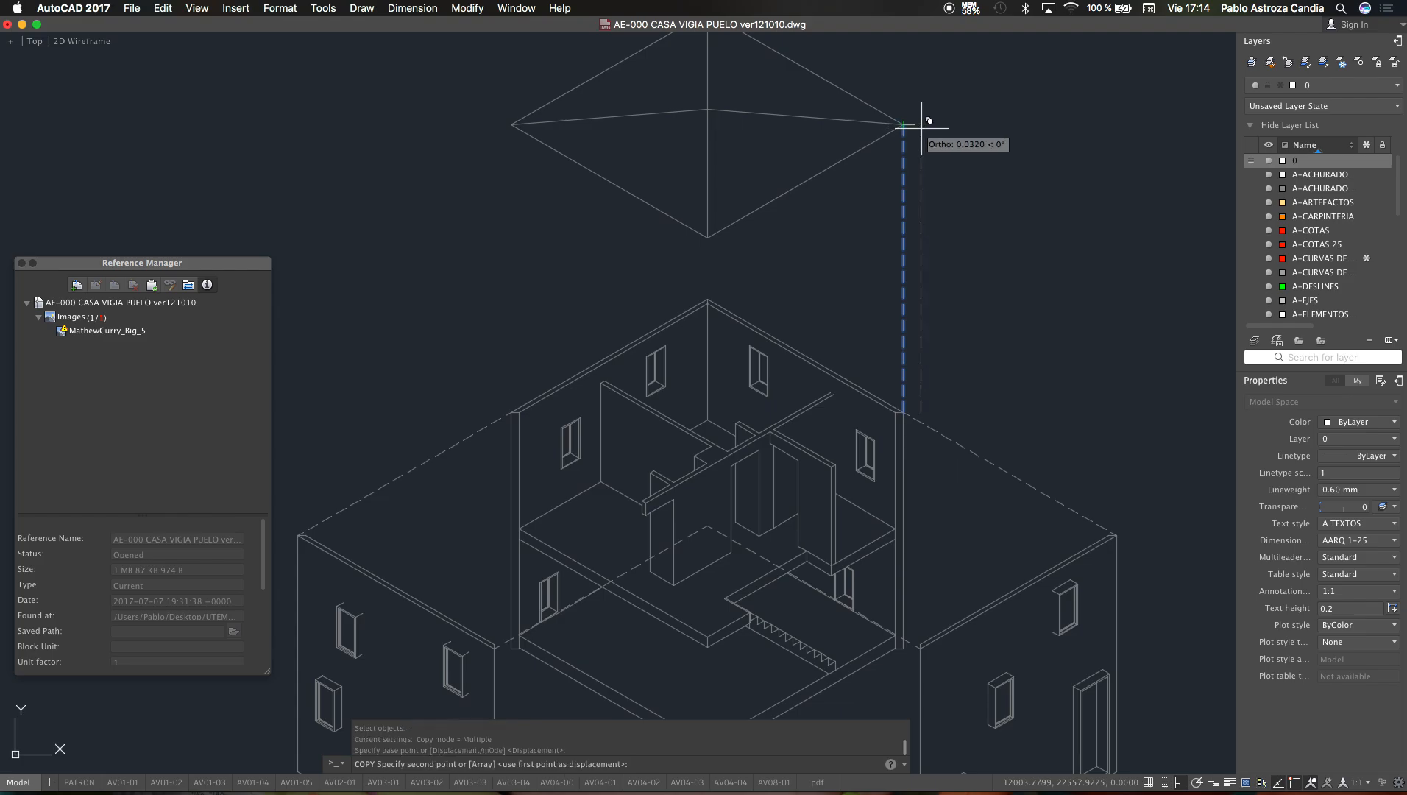
left_click(707, 237)
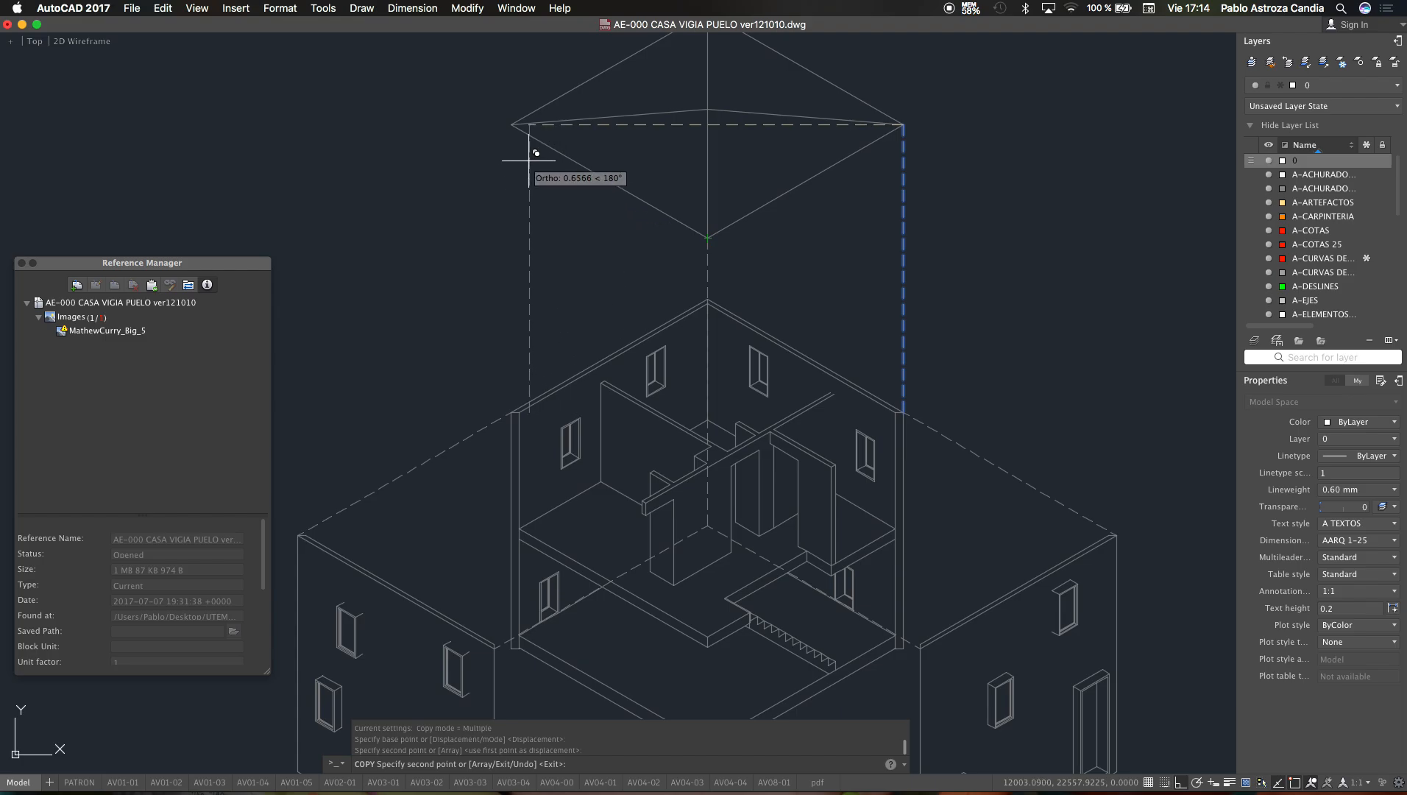
left_click(510, 125)
scroll(651, 151, "down", 5)
key("Escape")
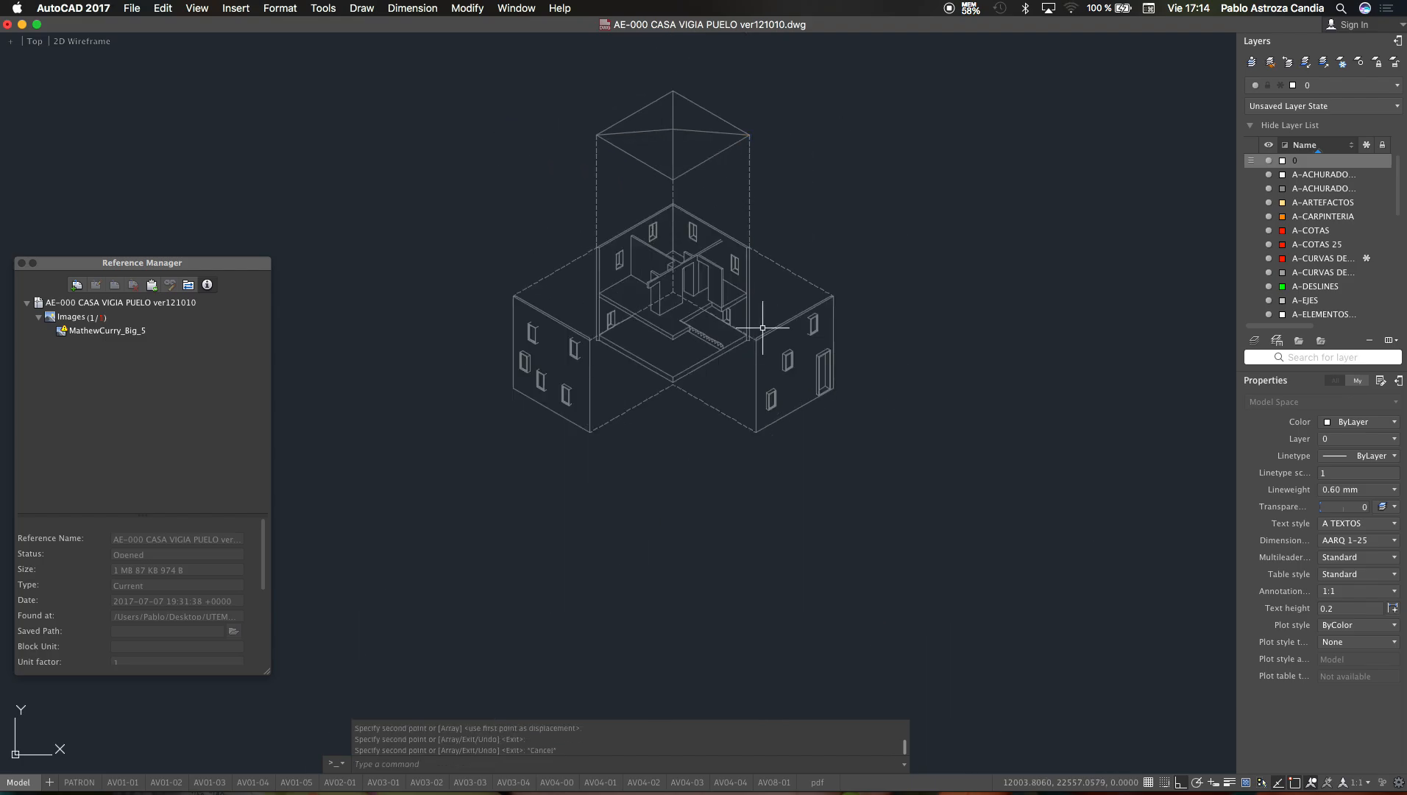
scroll(631, 165, "up", 3)
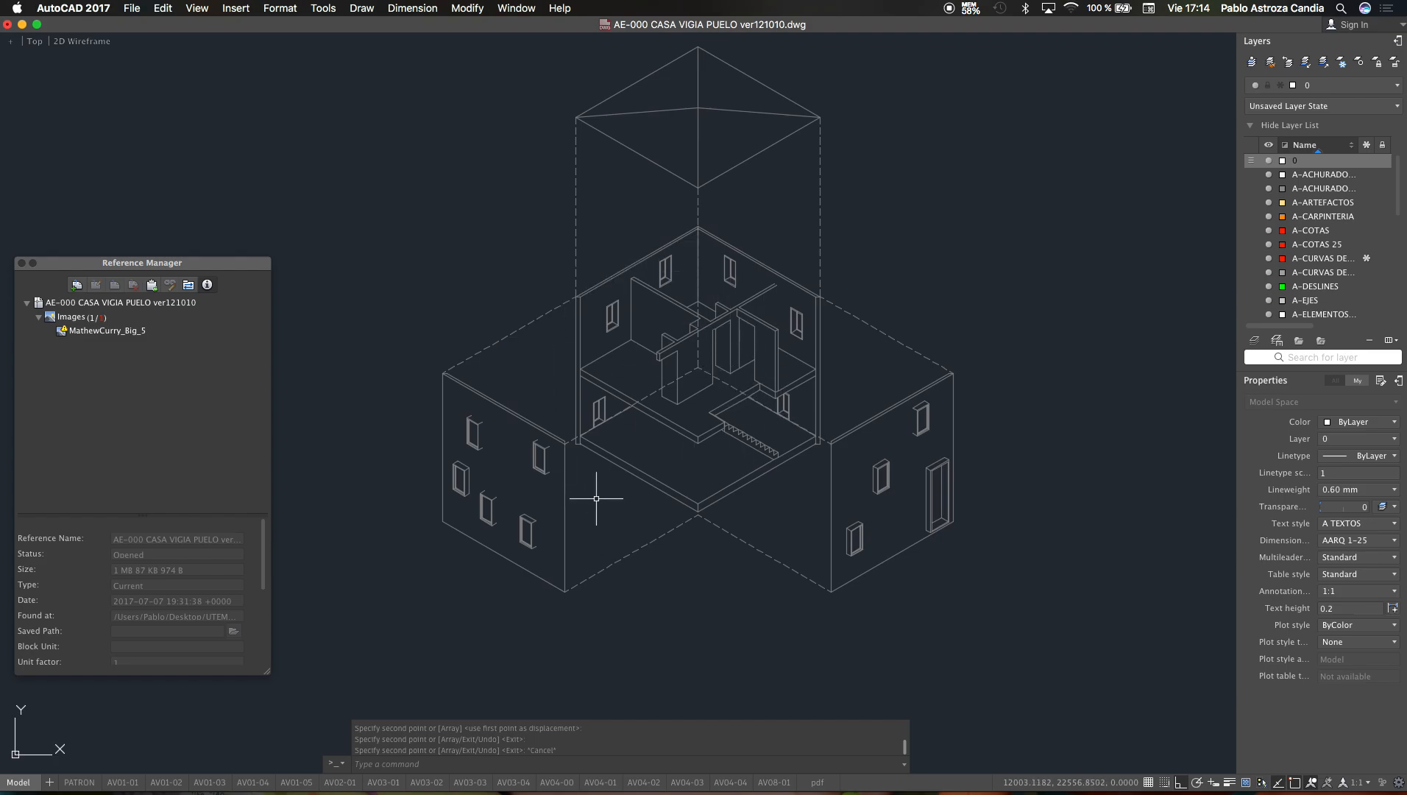
scroll(533, 486, "down", 3)
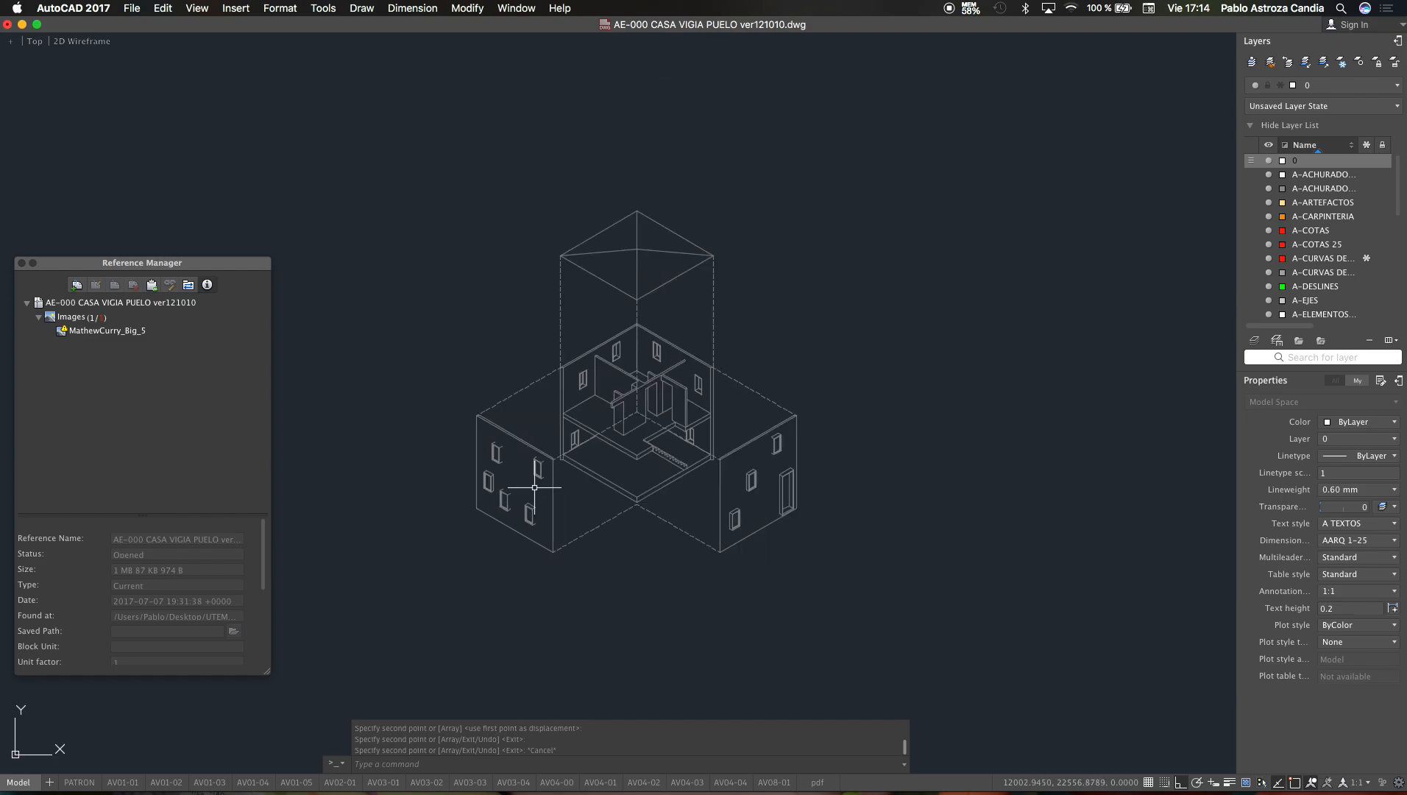
key("Escape")
scroll(686, 231, "up", 6)
scroll(660, 308, "down", 6)
key("Escape")
key("Escape")
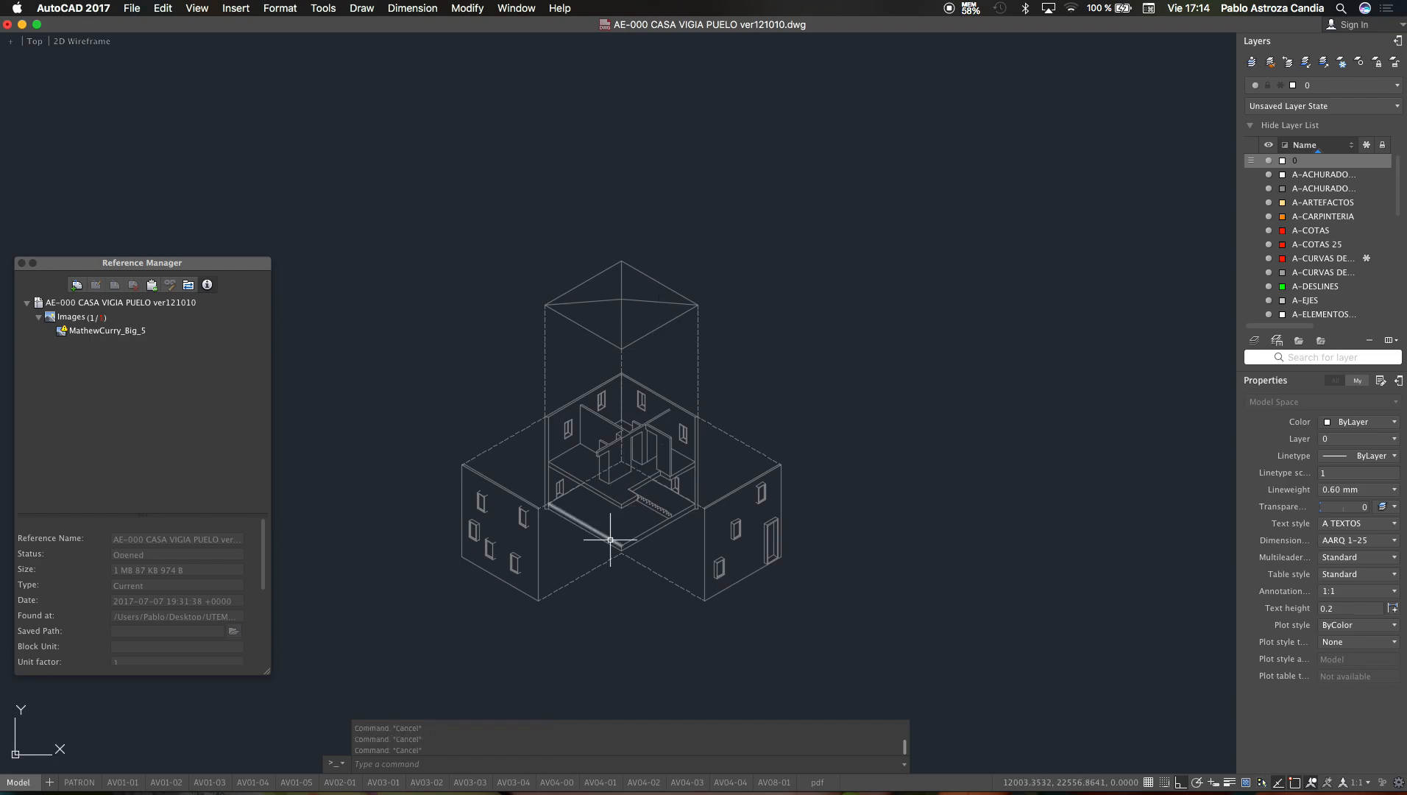
Step: Set the current colour to green and start a polyline along the house's top edge from the rear corner to the door-wall-side corner
left_click(1389, 427)
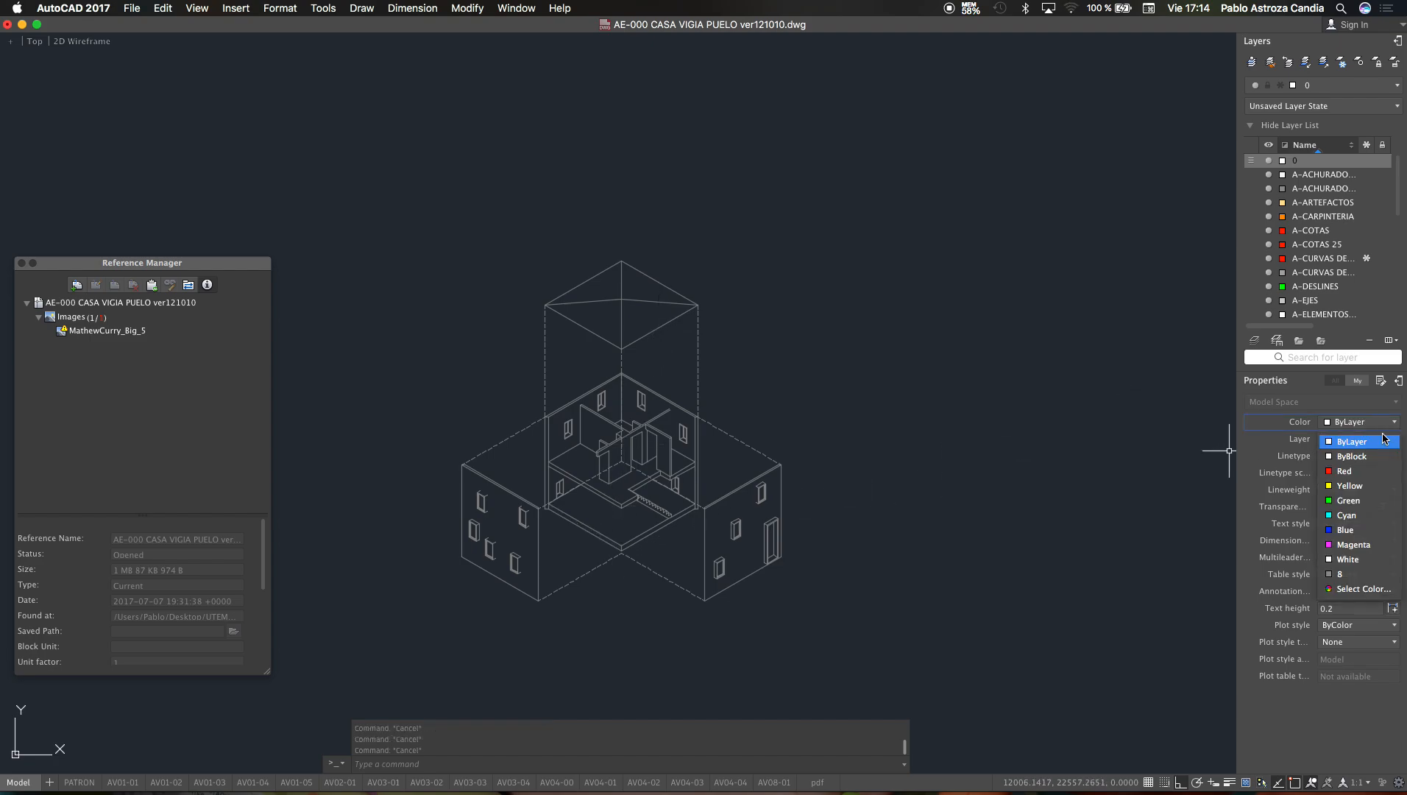
left_click(1349, 501)
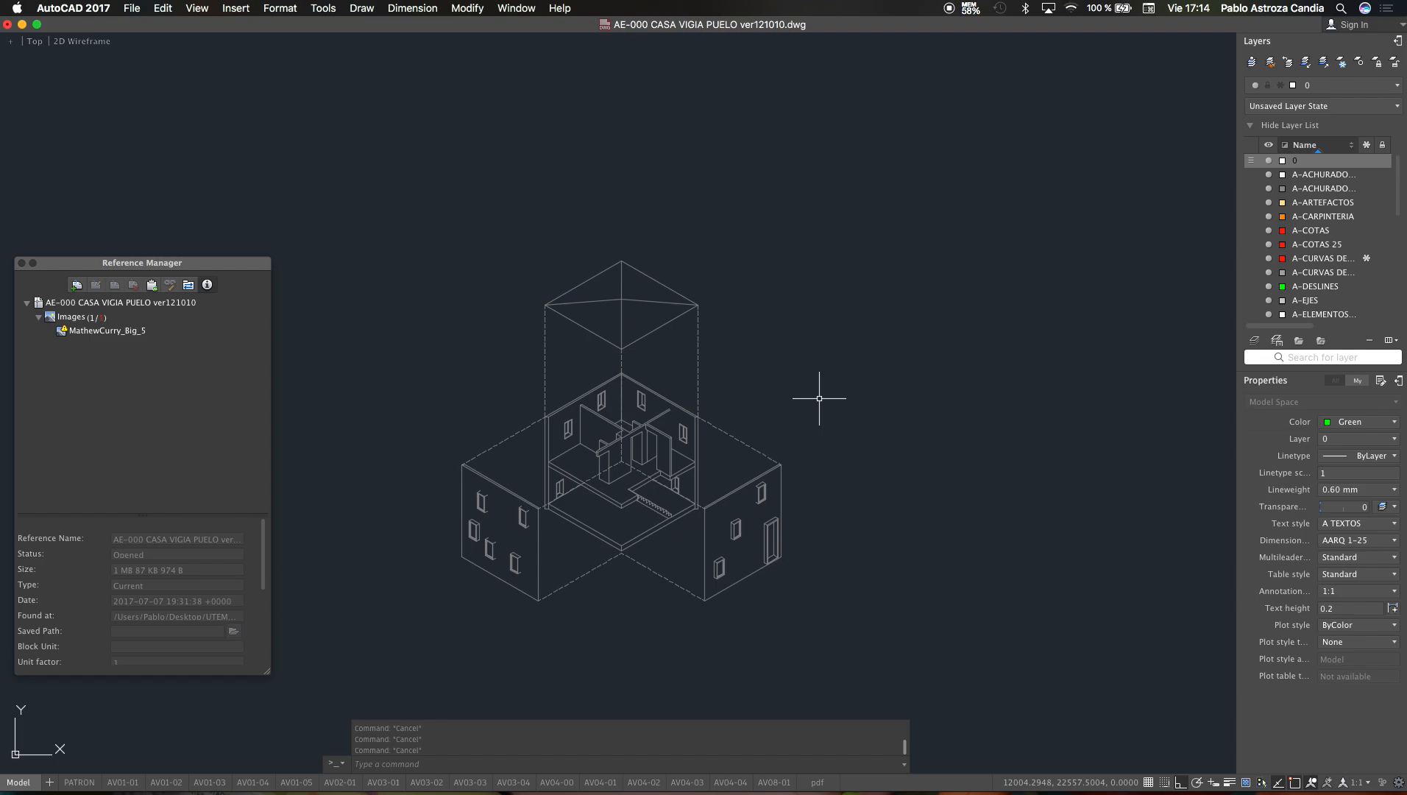
type("pl")
key("Return")
scroll(655, 354, "up", 8)
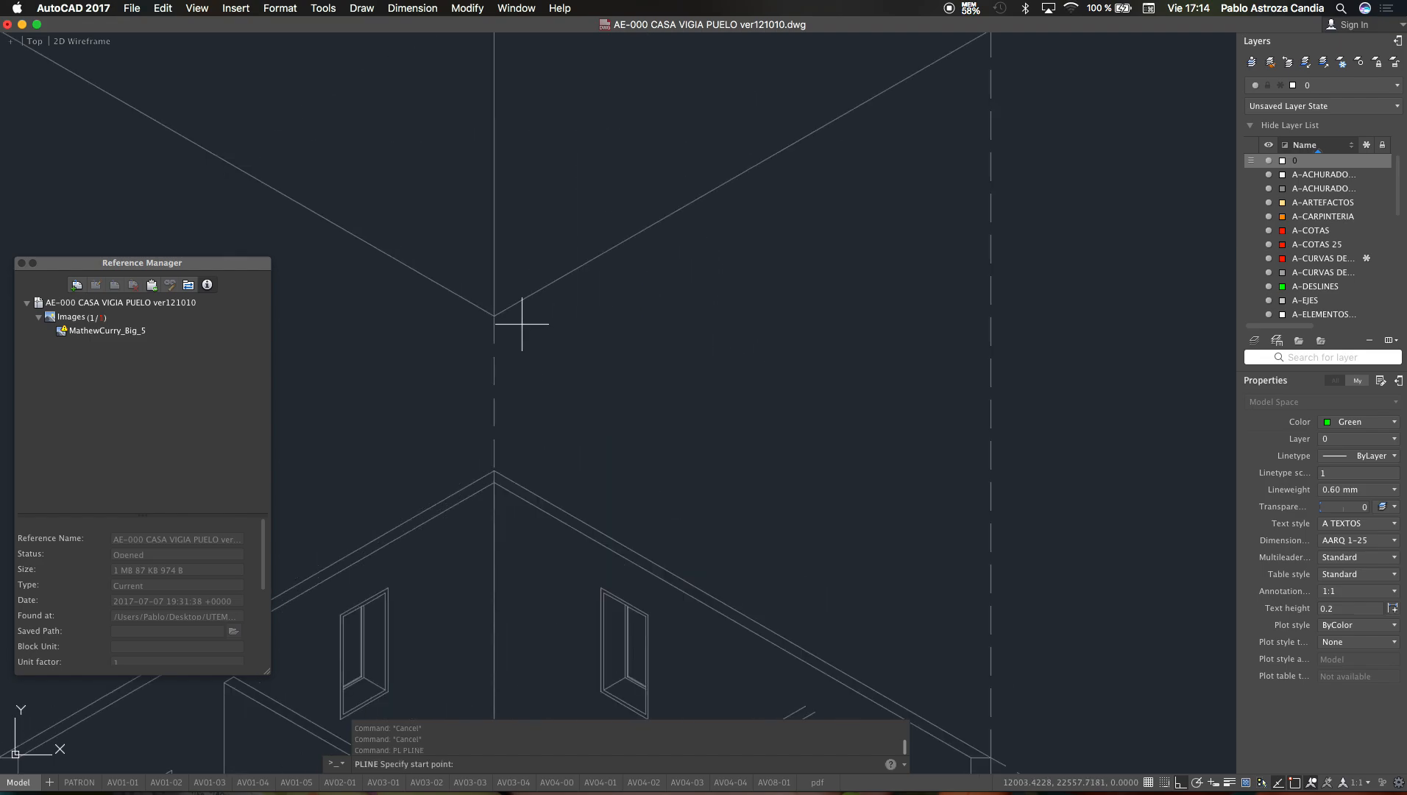
left_click(494, 472)
scroll(567, 412, "down", 5)
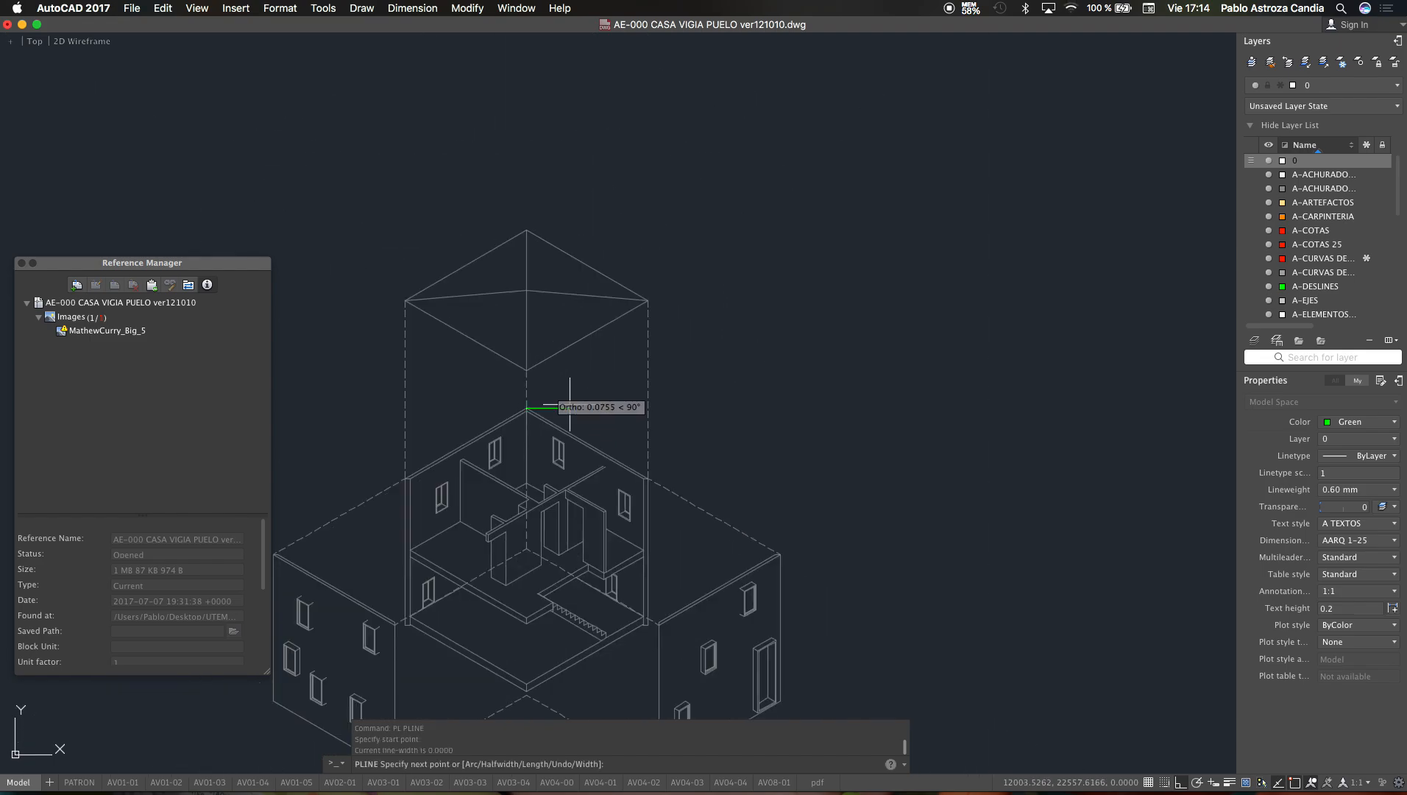
scroll(656, 472, "up", 5)
left_click(605, 502)
scroll(704, 316, "down", 5)
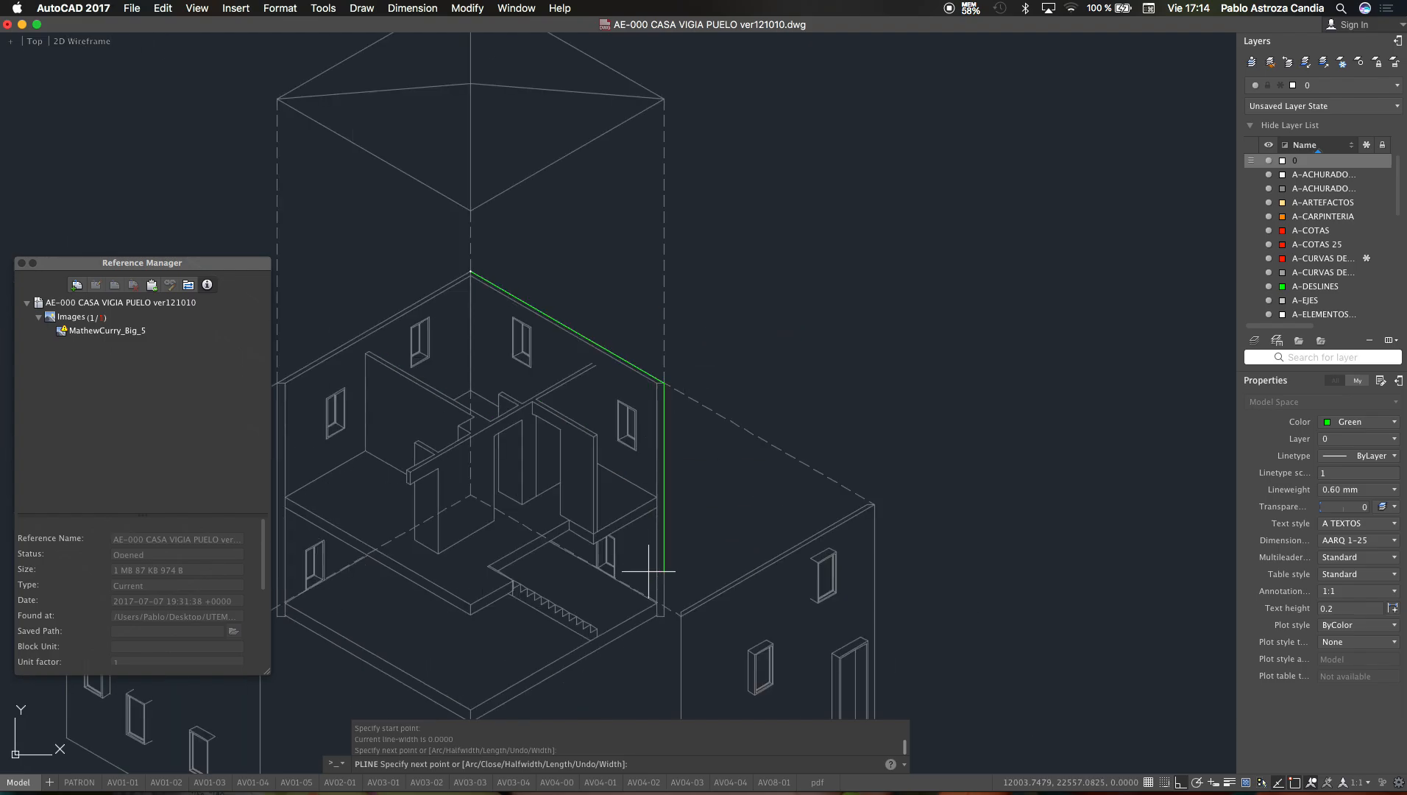
Step: Continue the green polyline down the door-wall-side corner, across the wall's base, and along the slab's lower edge to its front corner
scroll(645, 661, "up", 7)
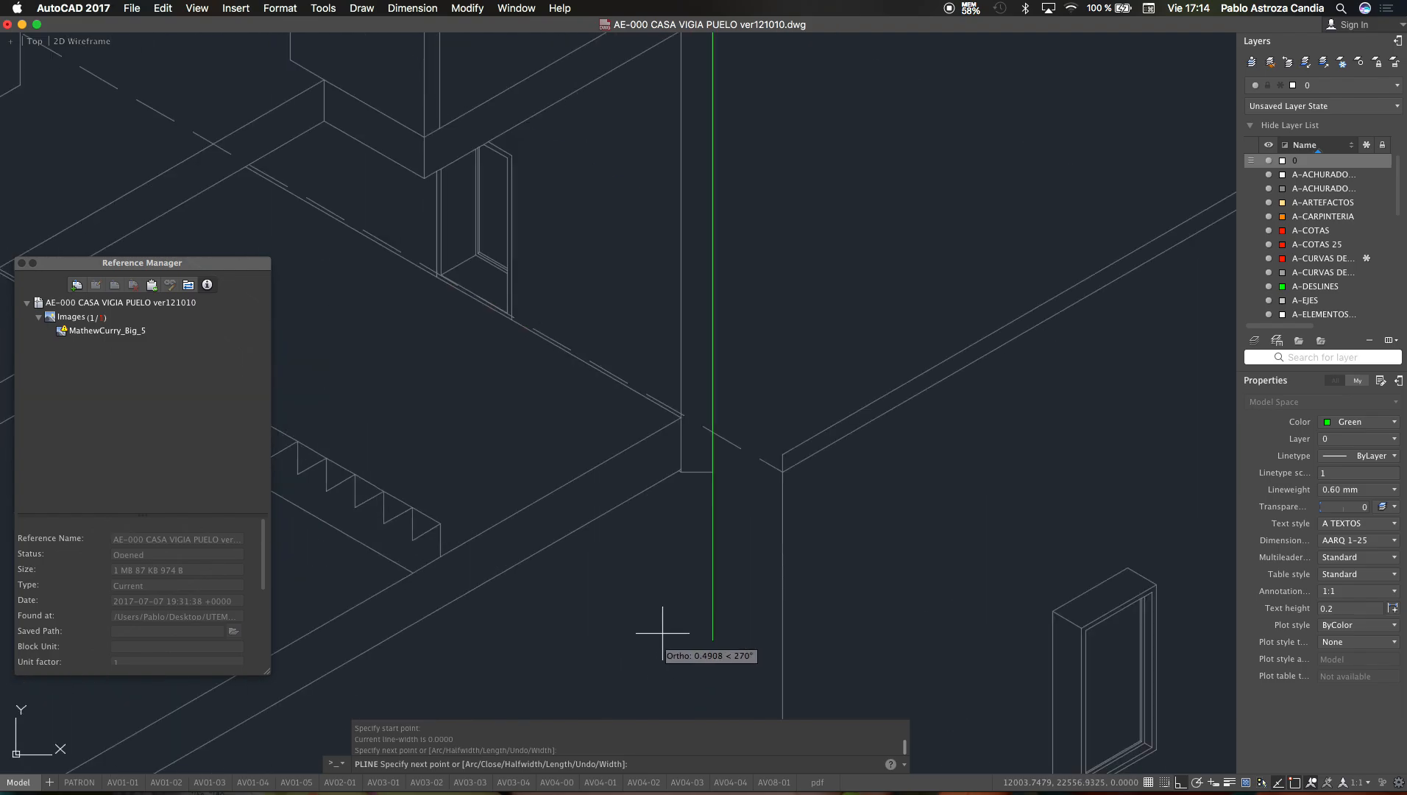
left_click(714, 472)
scroll(671, 482, "up", 5)
left_click(678, 442)
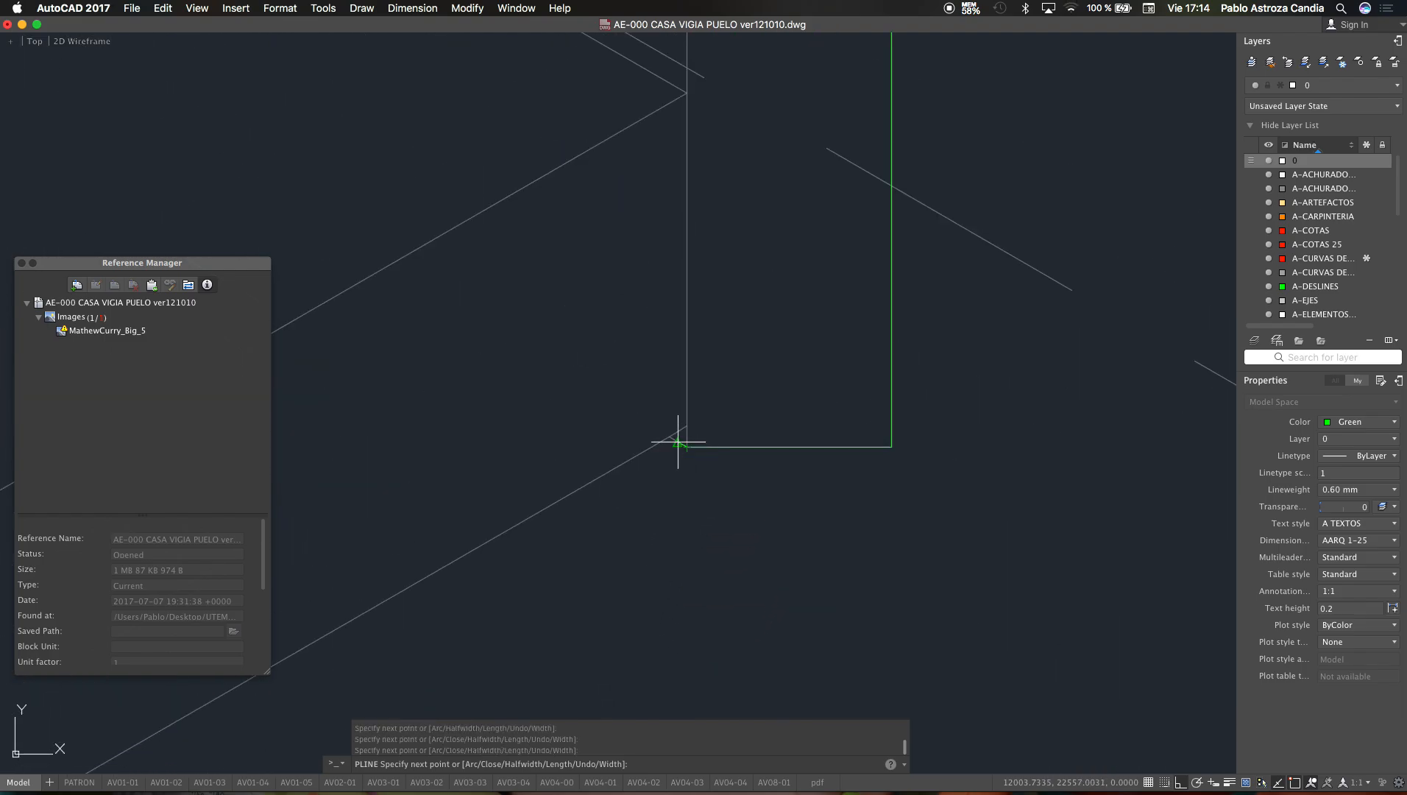
scroll(669, 441, "down", 6)
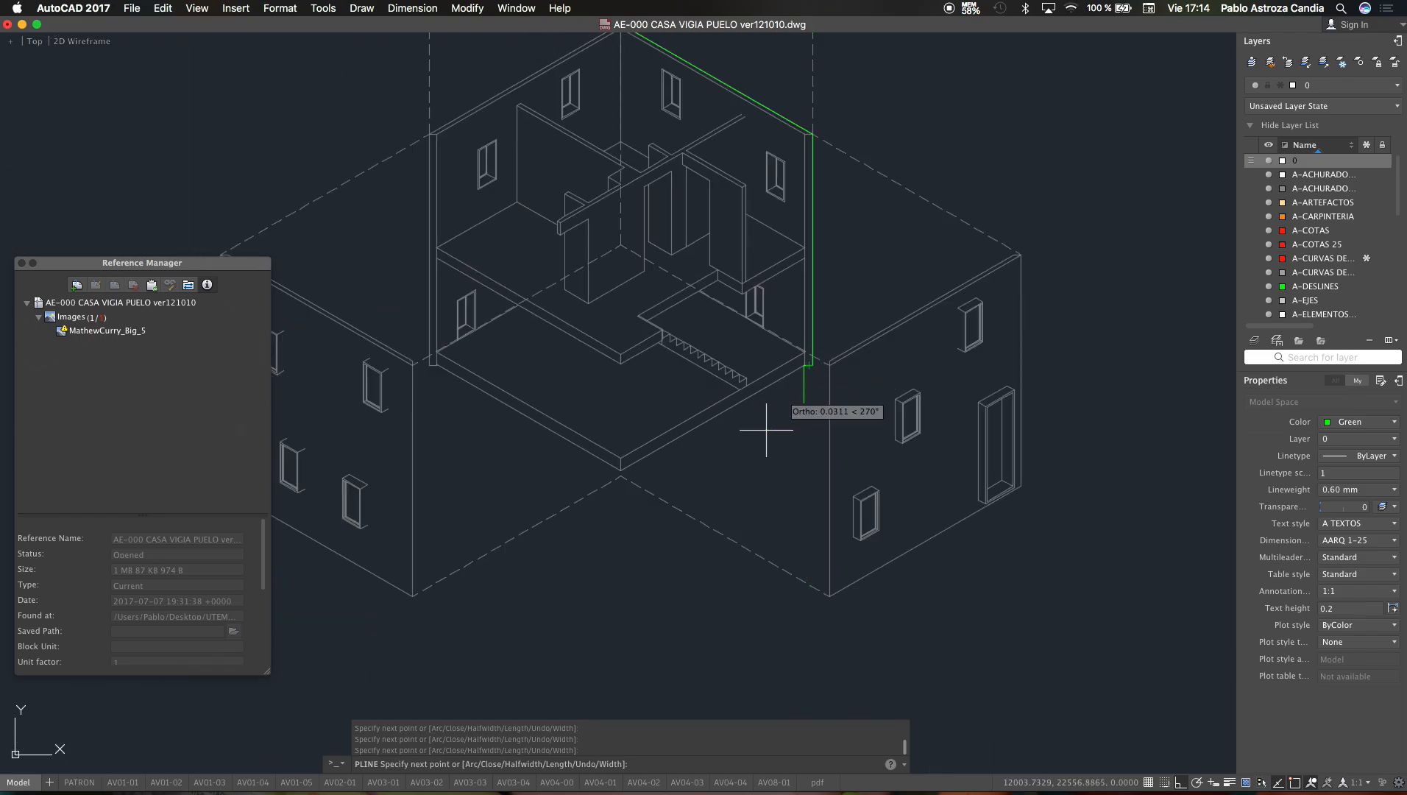
scroll(632, 478, "up", 7)
left_click(572, 437)
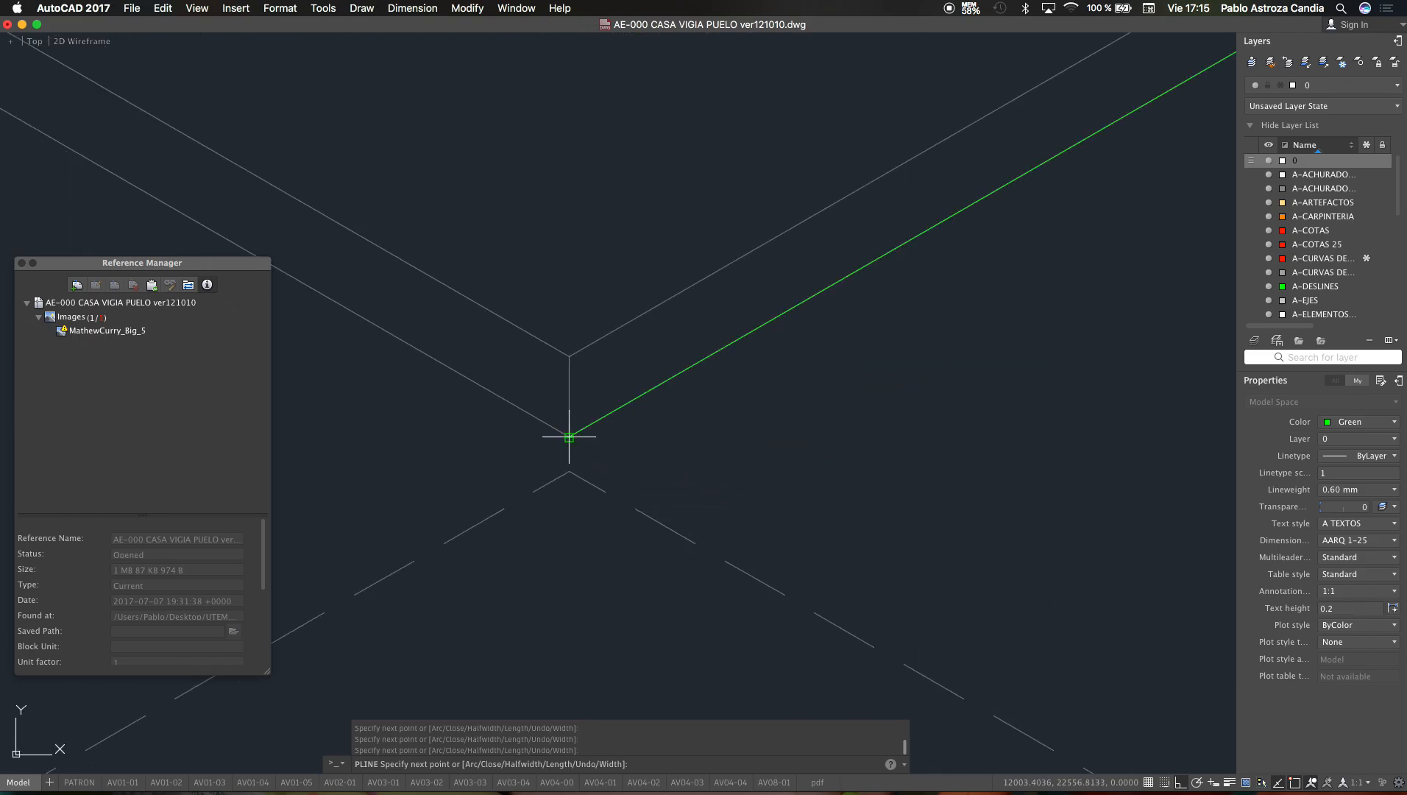
Step: Continue the green polyline along the slab's other lower edge and across the base of the side wall opposite the door wall
scroll(916, 449, "down", 2)
scroll(917, 449, "down", 4)
scroll(706, 361, "up", 6)
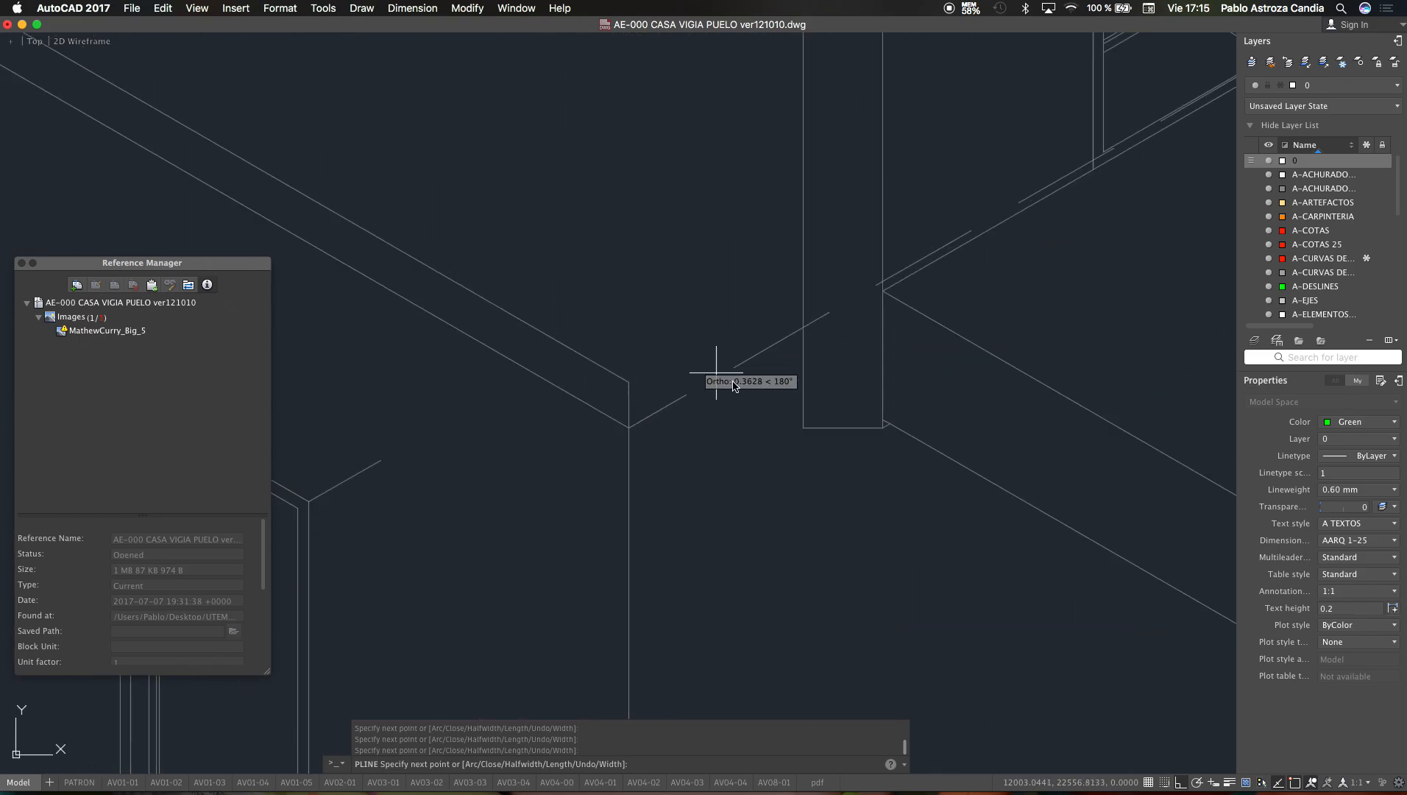
scroll(890, 441, "up", 5)
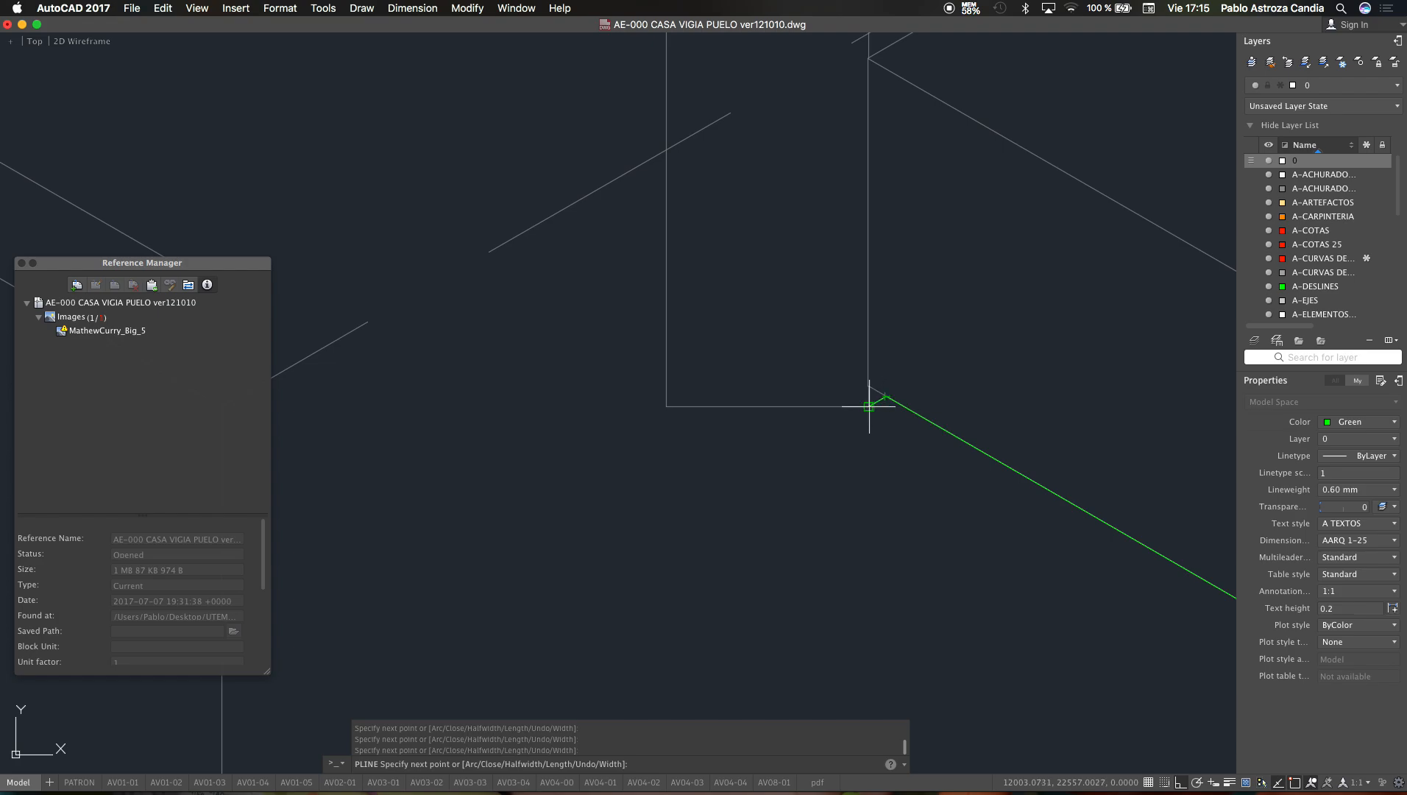
left_click(869, 407)
left_click(666, 407)
Step: Extend the green polyline up the house's outer side corner to the wall top and close the outline at the rear corner
scroll(692, 553, "down", 6)
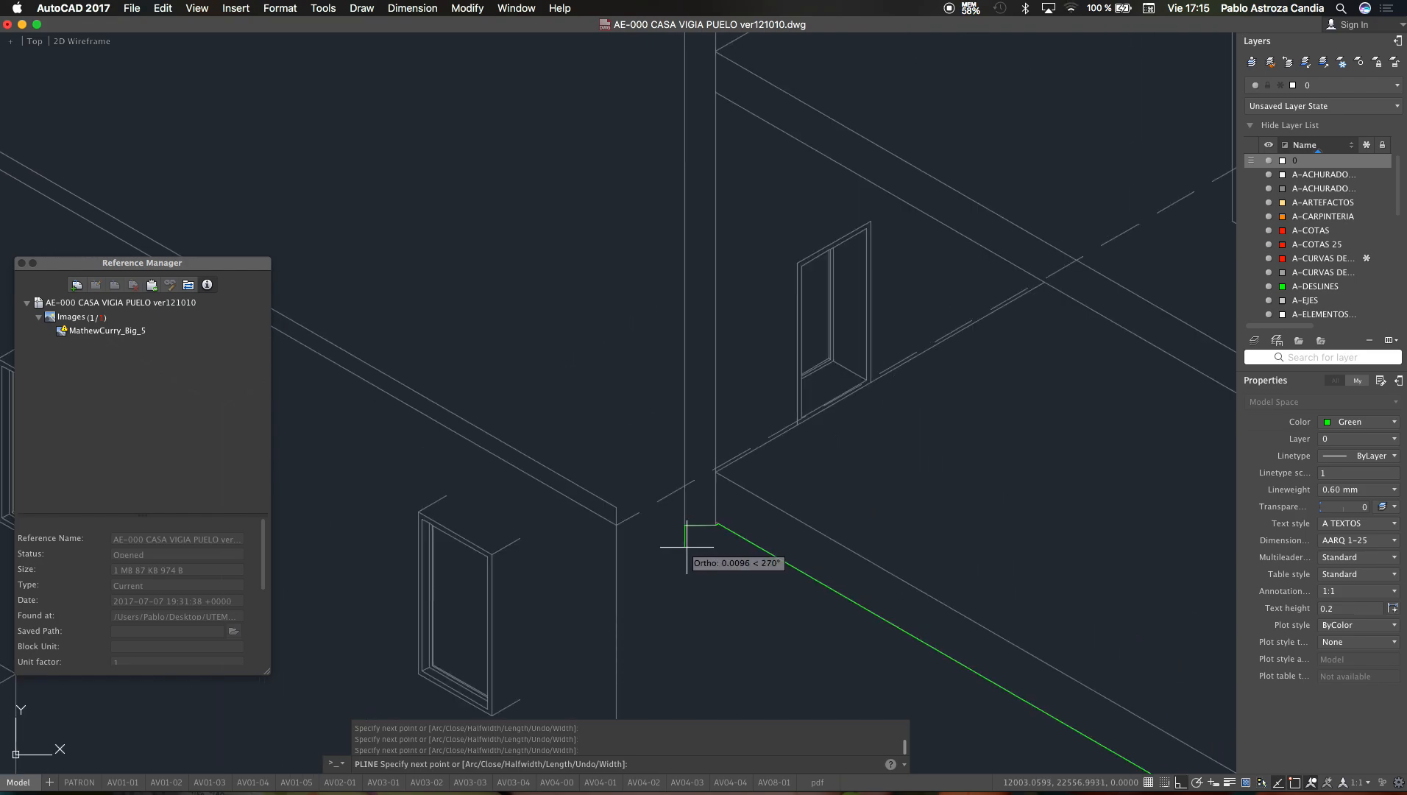
scroll(687, 545, "down", 10)
scroll(683, 444, "up", 8)
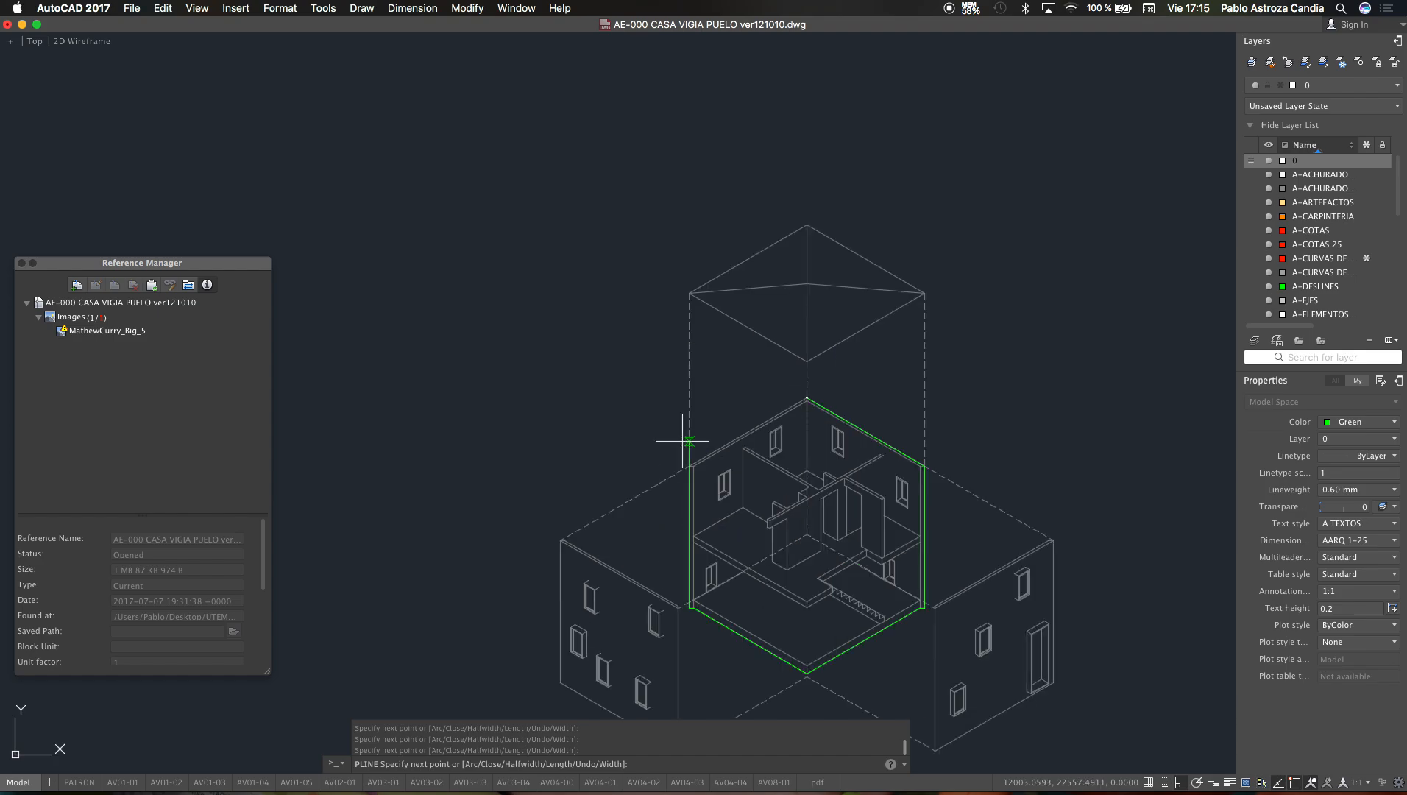
scroll(693, 507, "up", 5)
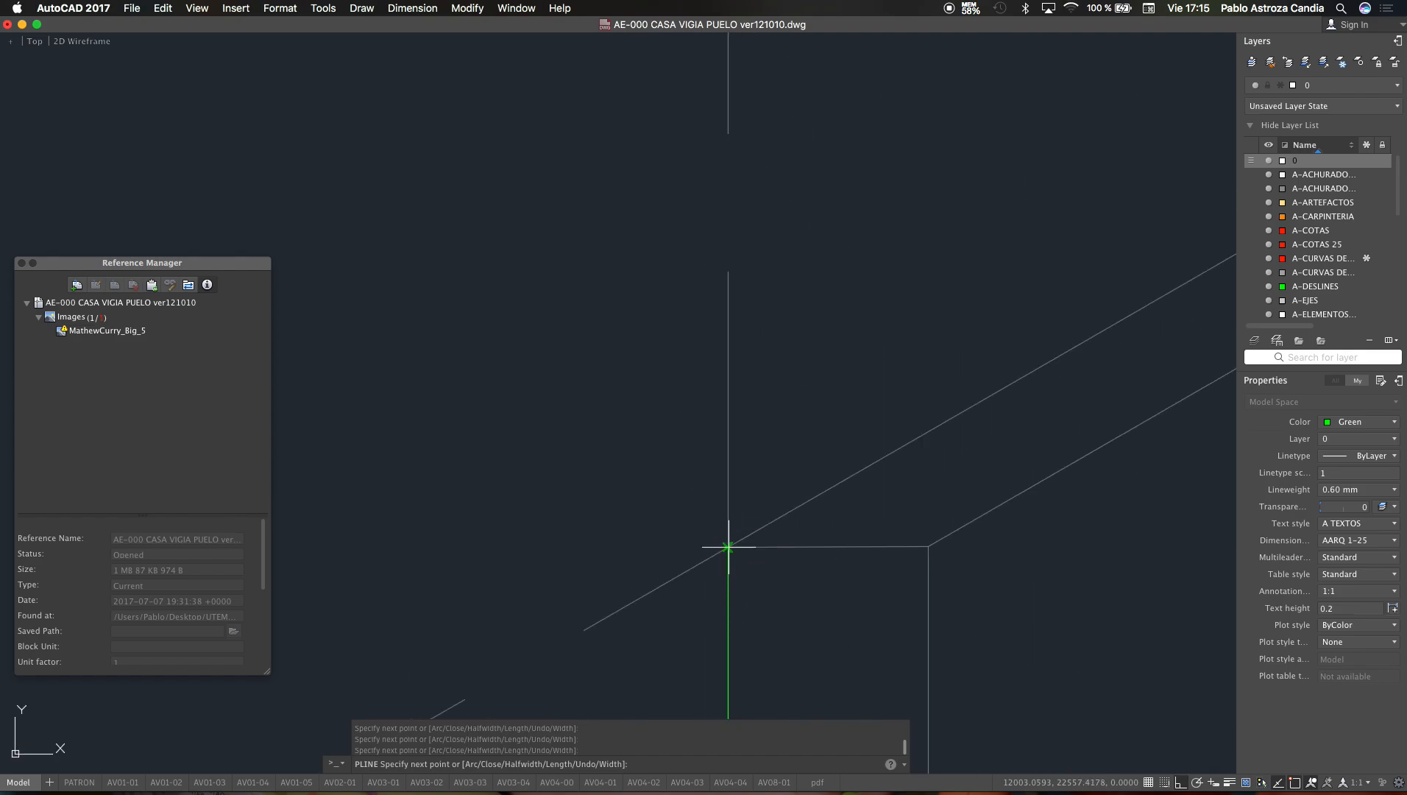
left_click(728, 546)
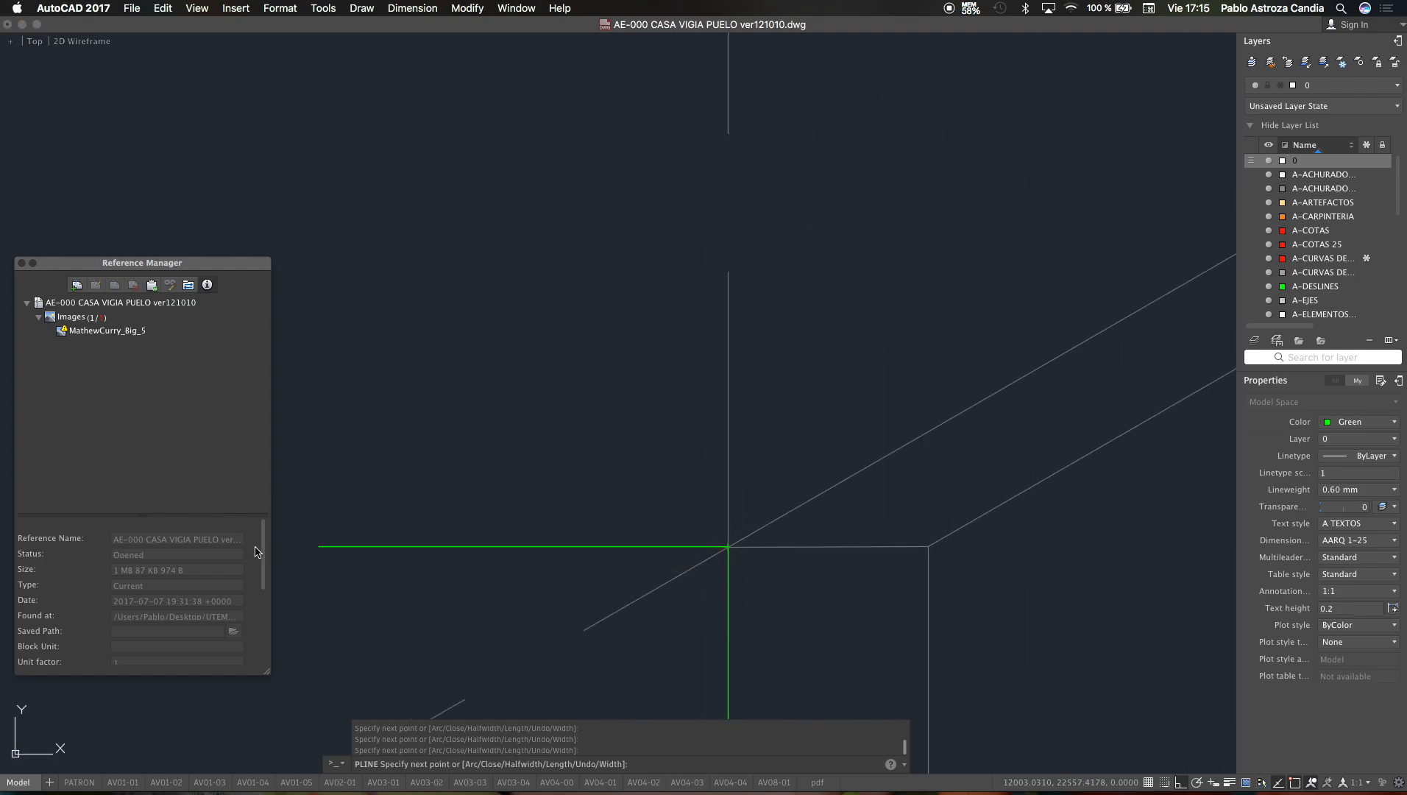
type("C")
key("Return")
scroll(346, 506, "down", 10)
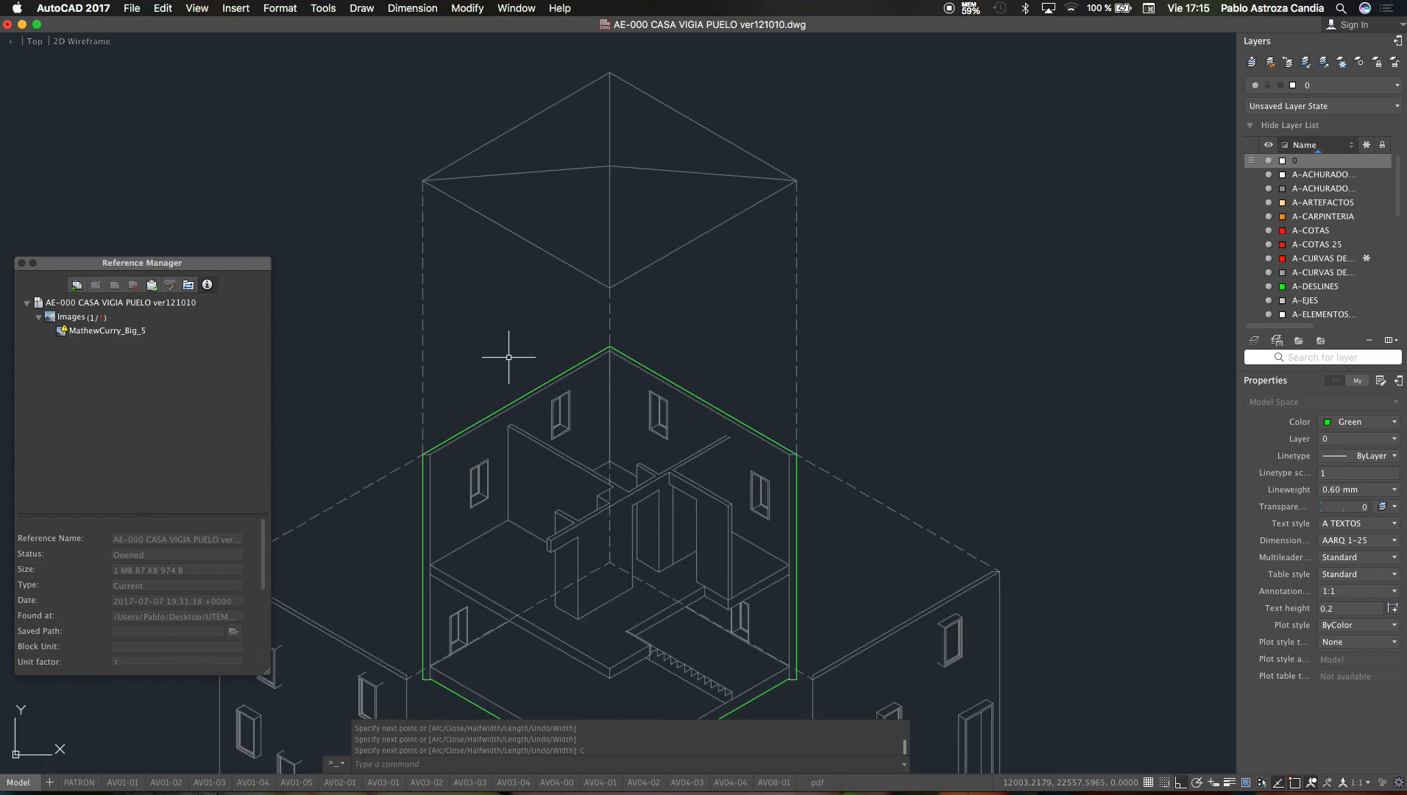
key("Escape")
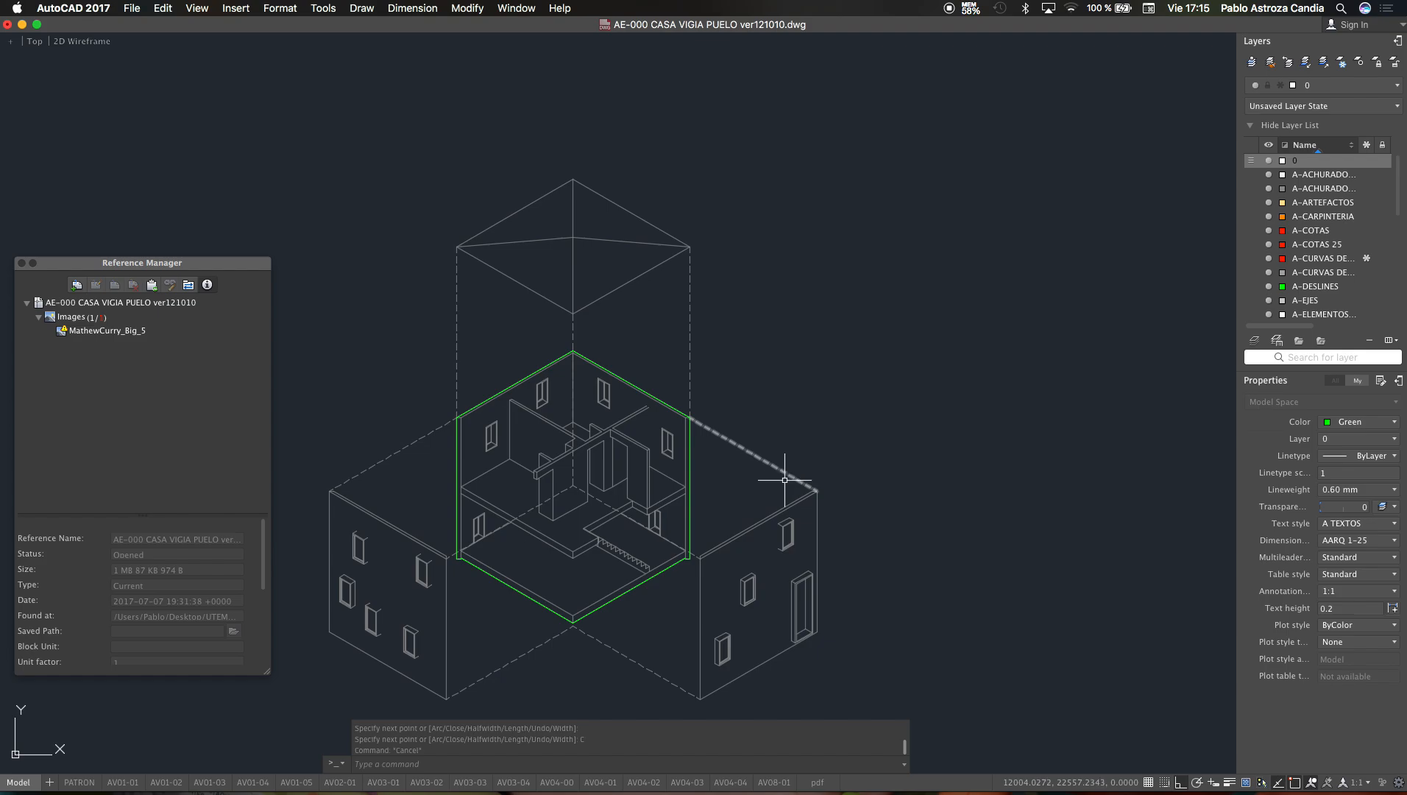
Step: Start a green polyline at the roof's side corner opposite the door wall and trace the roof edge to its front corner
key("Escape")
type("pñl")
key("Return")
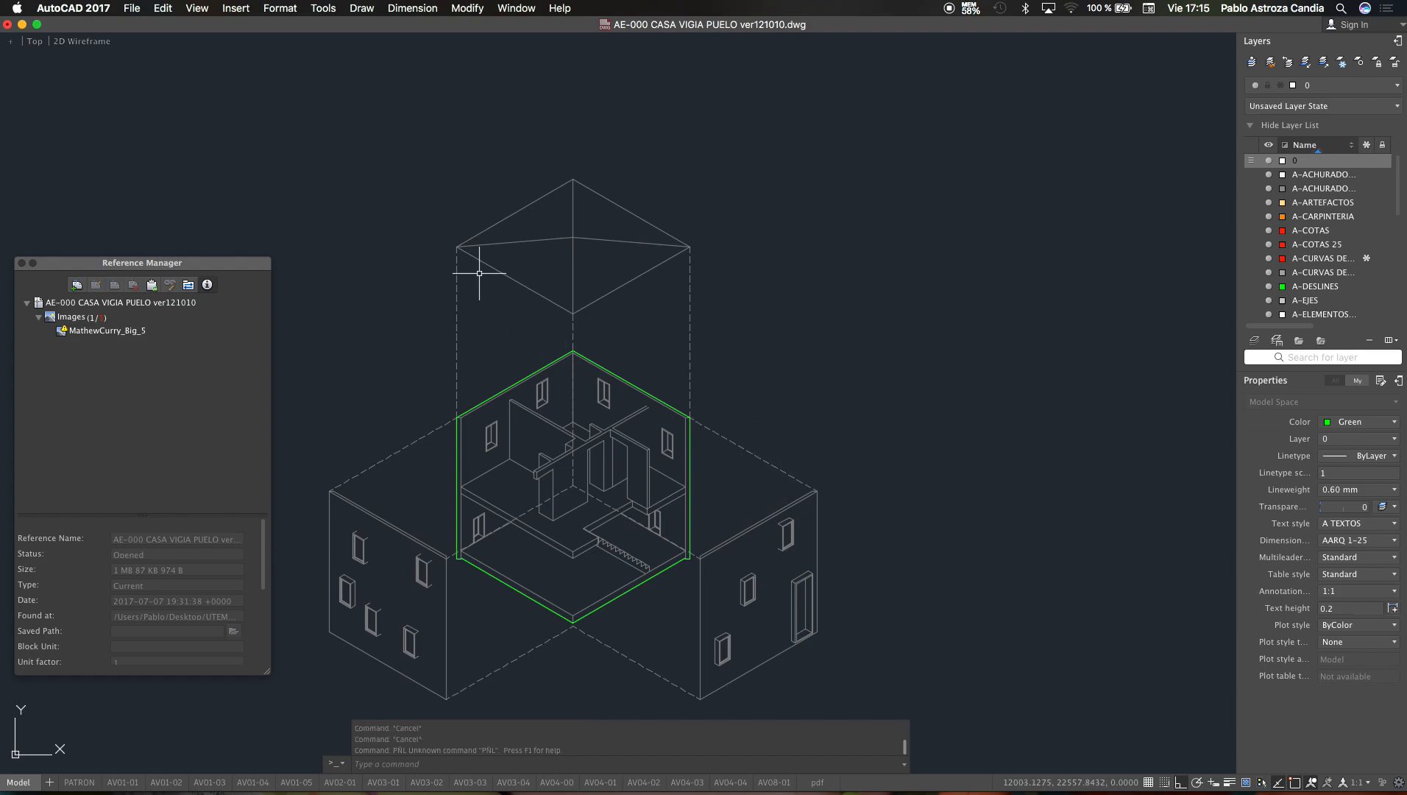
key("Escape")
type("p")
scroll(460, 250, "up", 5)
type("l")
key("Return")
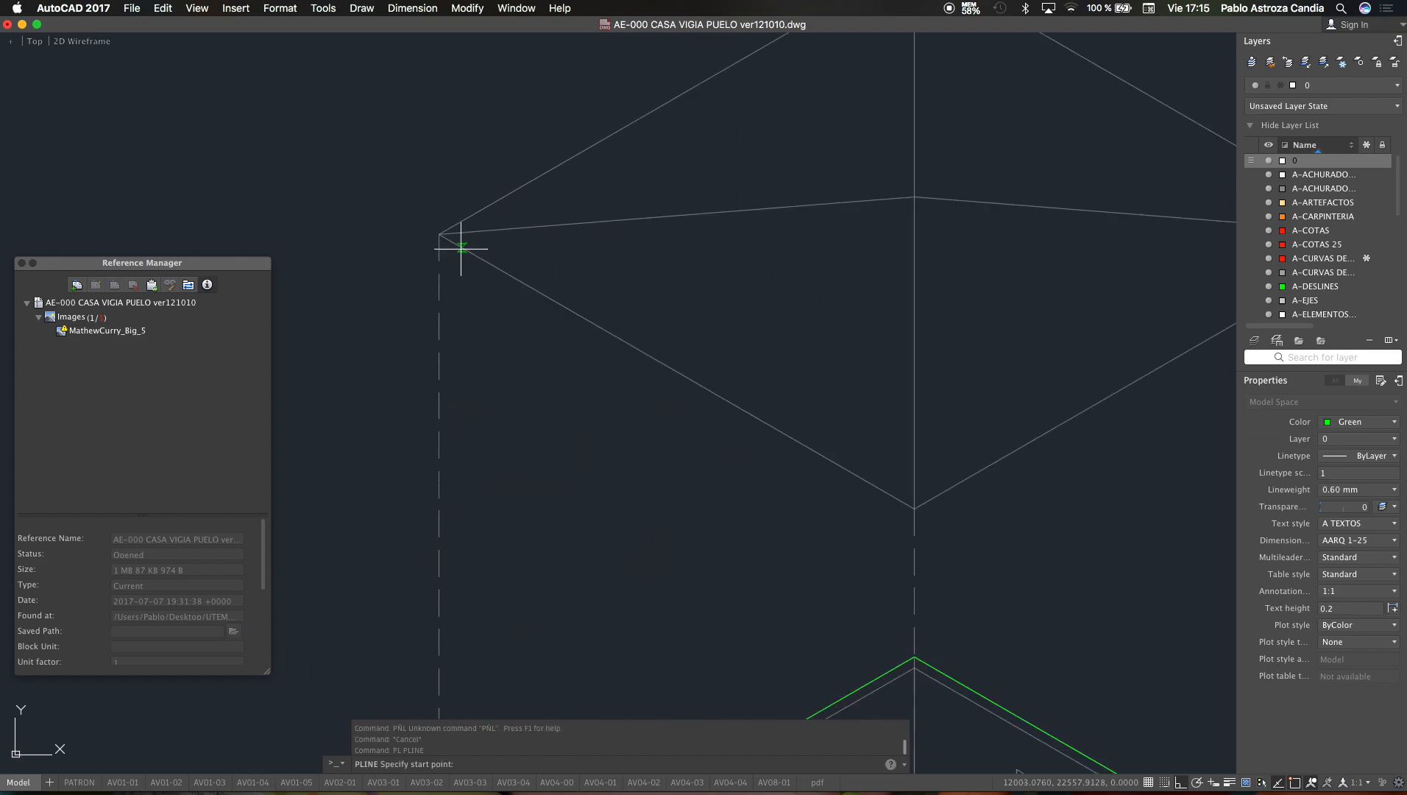
left_click(439, 235)
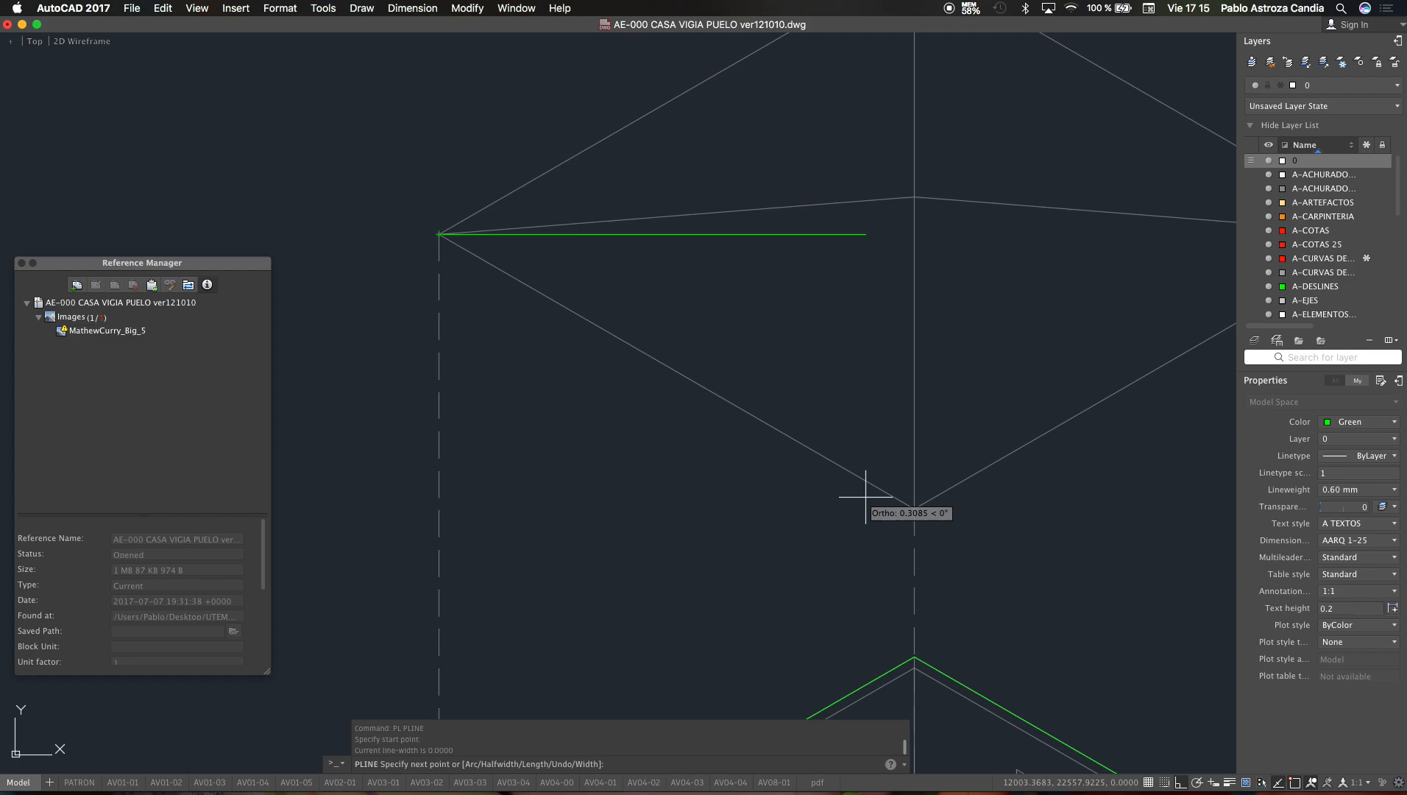
left_click(914, 508)
Step: Continue the roof polyline through the door-wall-side corner and the rear corner, and close the outline
scroll(847, 534, "down", 3)
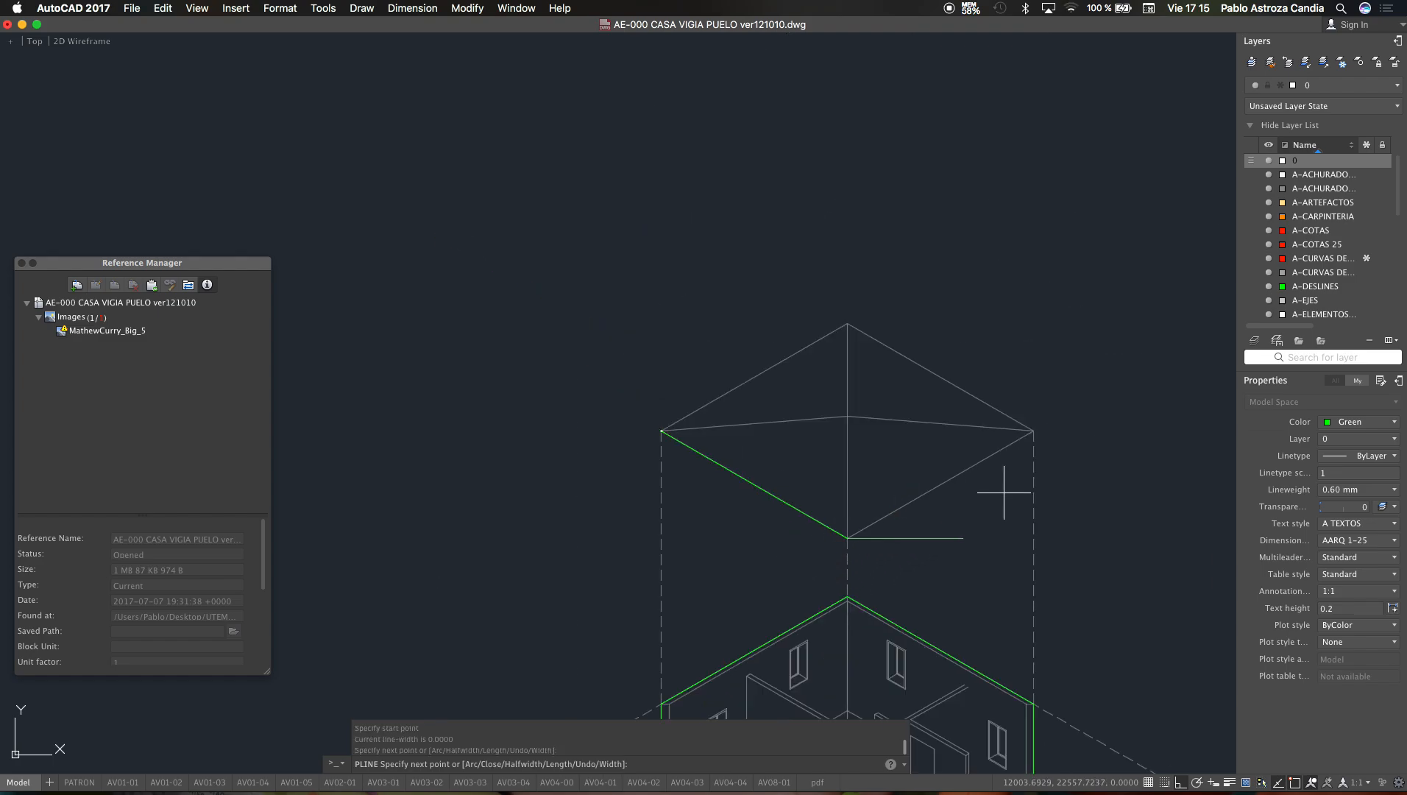
left_click(1034, 431)
left_click(847, 323)
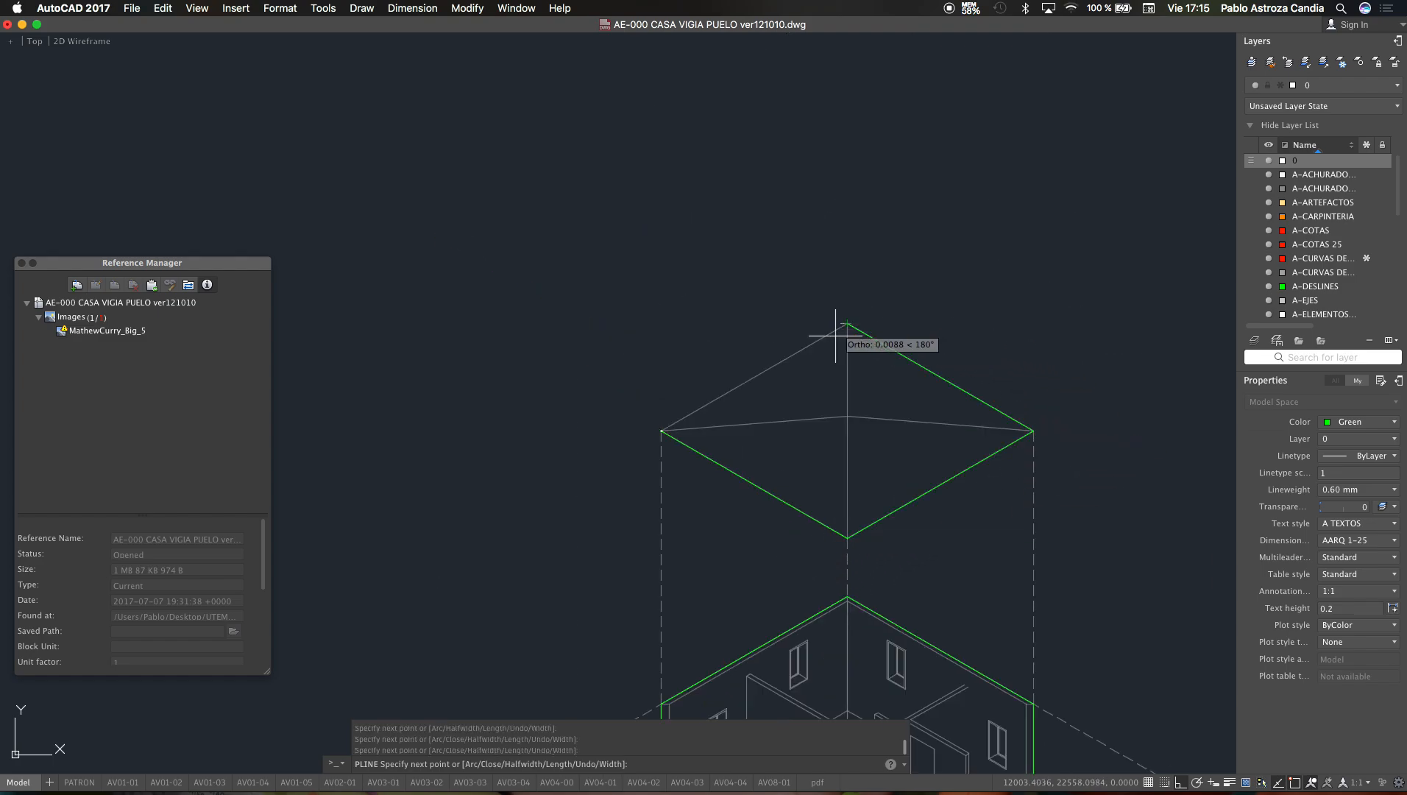
type("c")
key("Return")
scroll(815, 329, "down", 5)
scroll(819, 383, "up", 2)
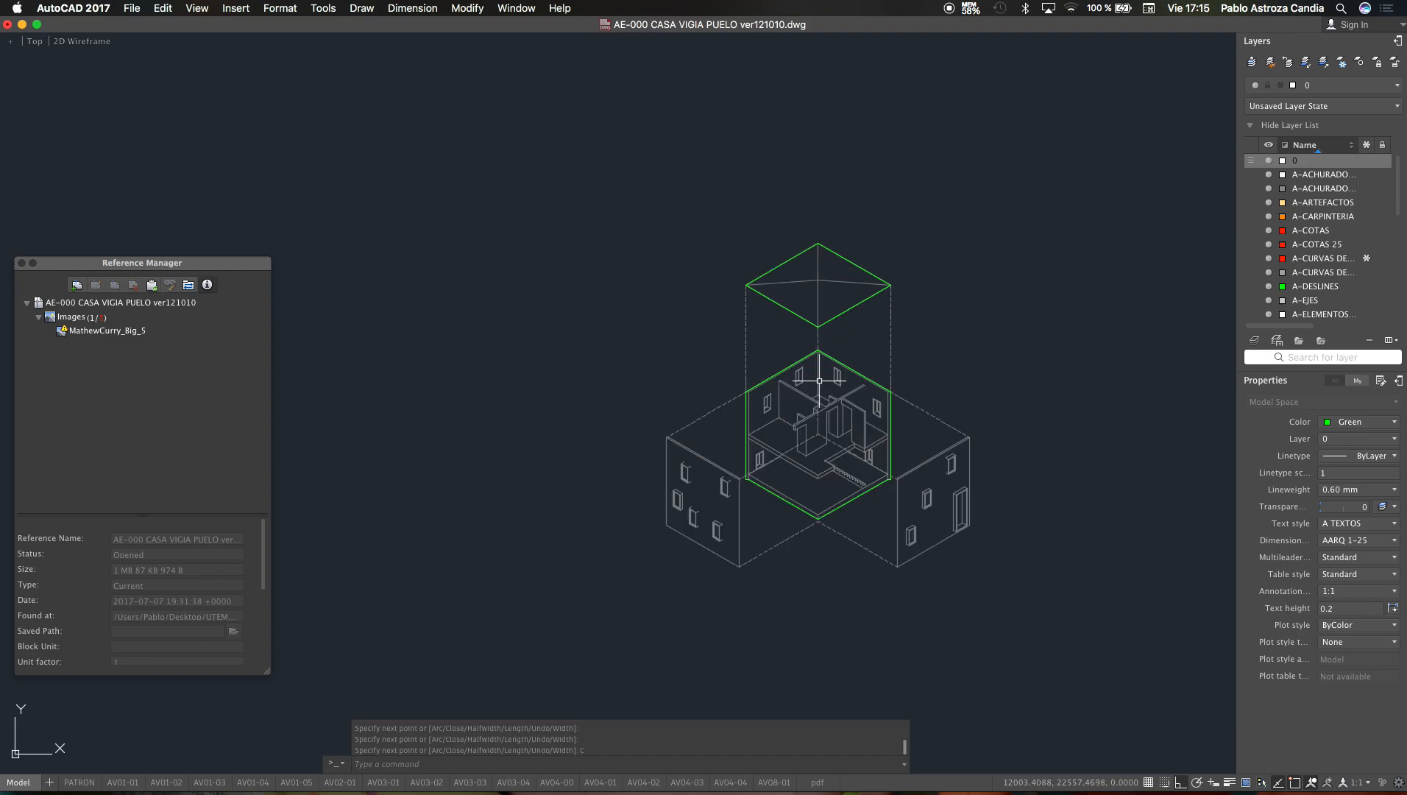
Step: Examine the exploded isometric, checking the roof, interior walls, slabs, stairs and window openings against the green outlines
scroll(847, 316, "up", 5)
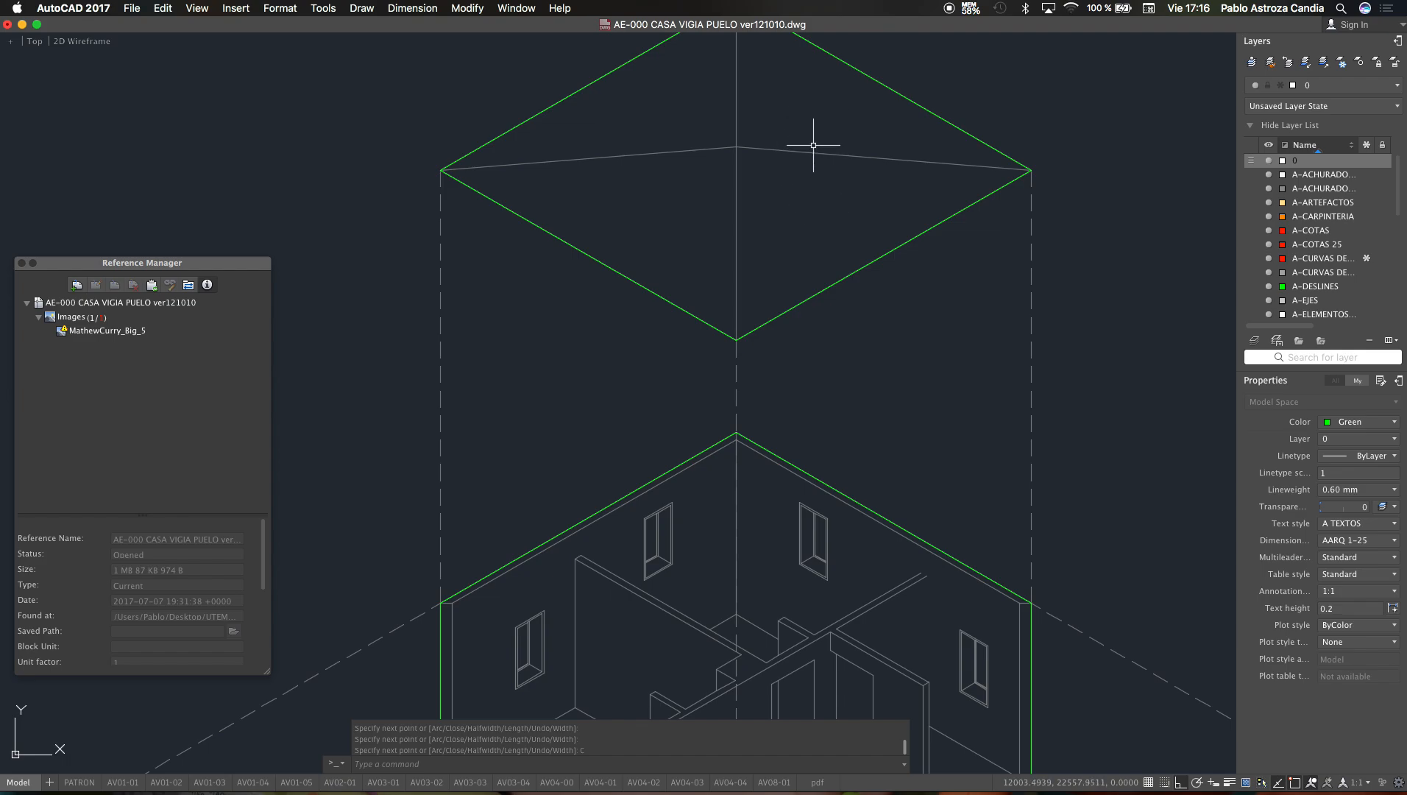
scroll(816, 174, "down", 2)
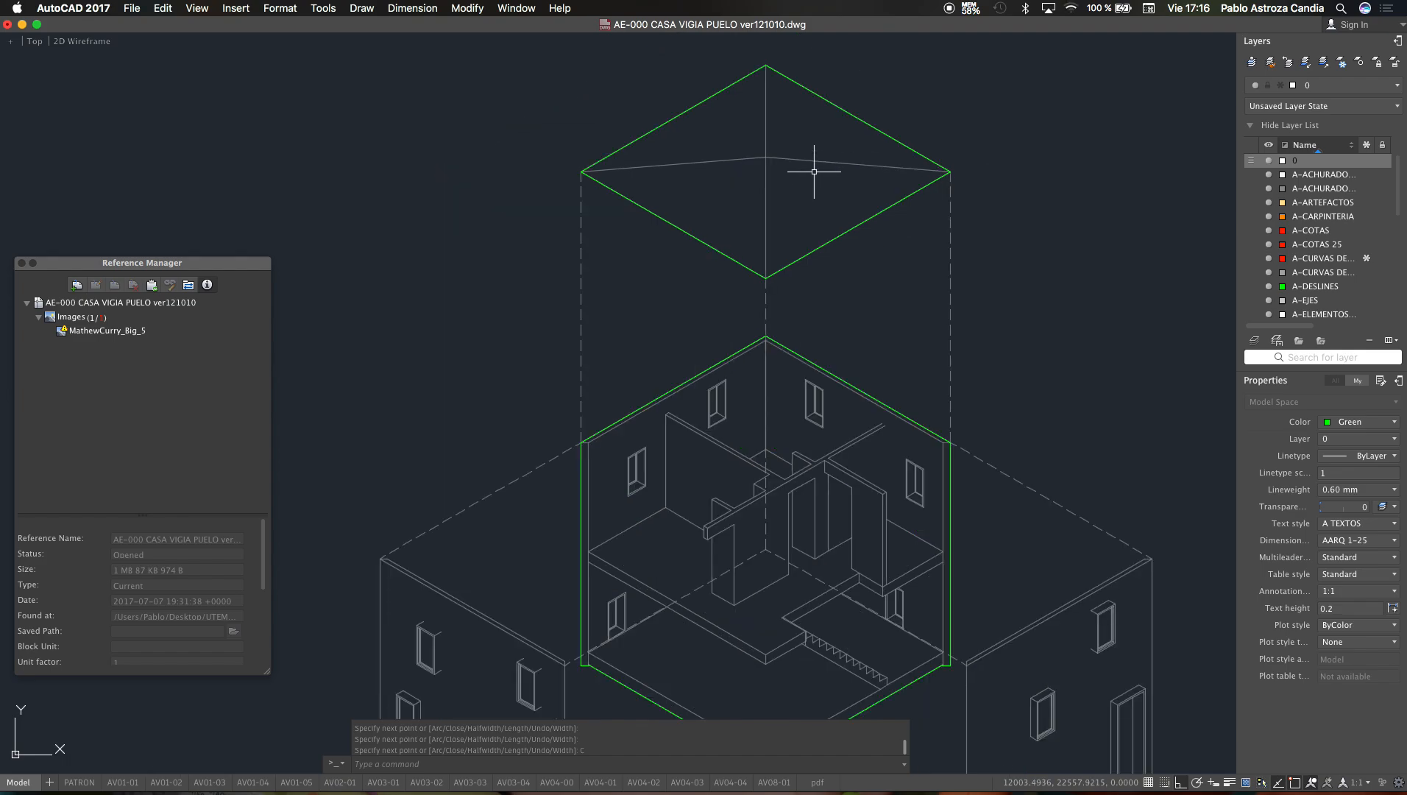
scroll(831, 159, "down", 3)
scroll(821, 398, "up", 6)
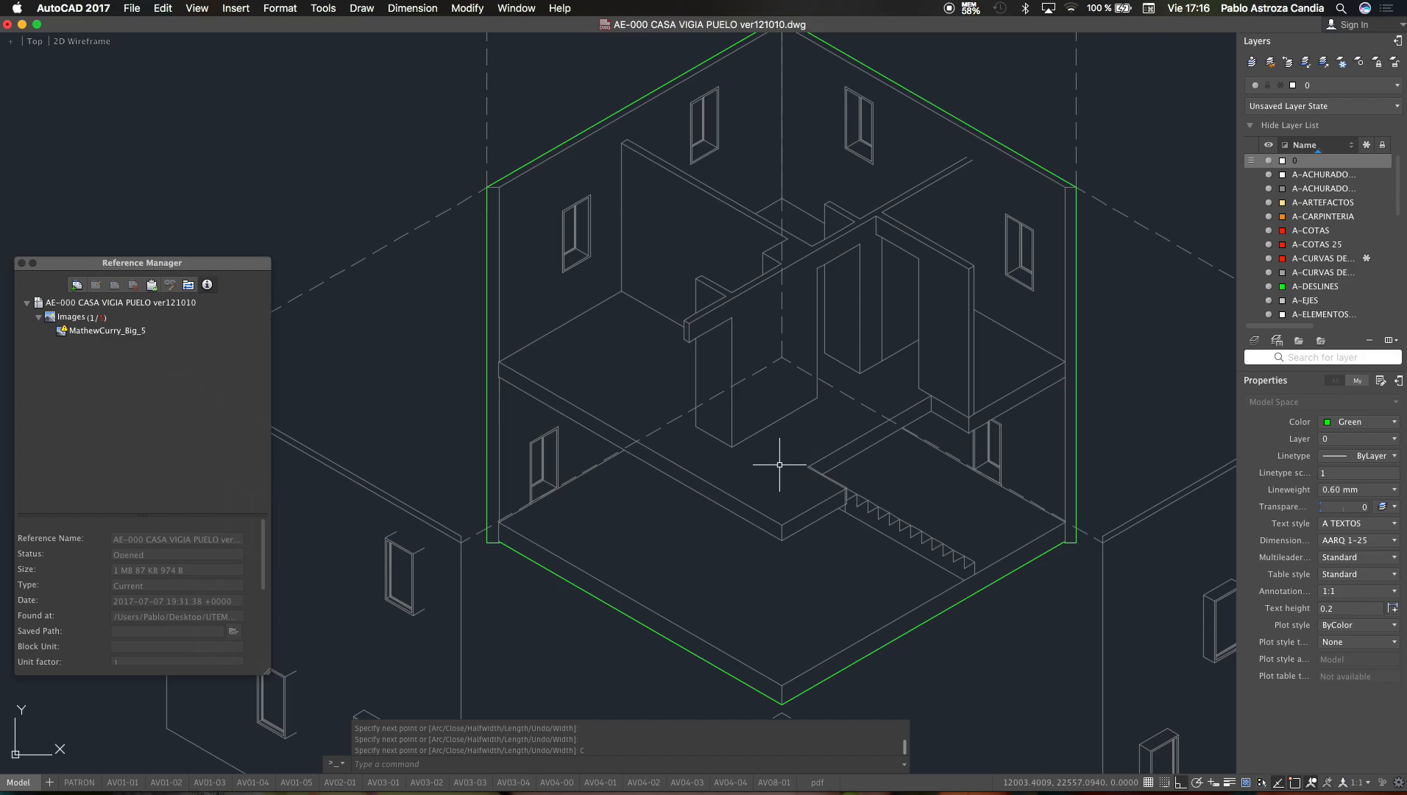
scroll(810, 339, "down", 2)
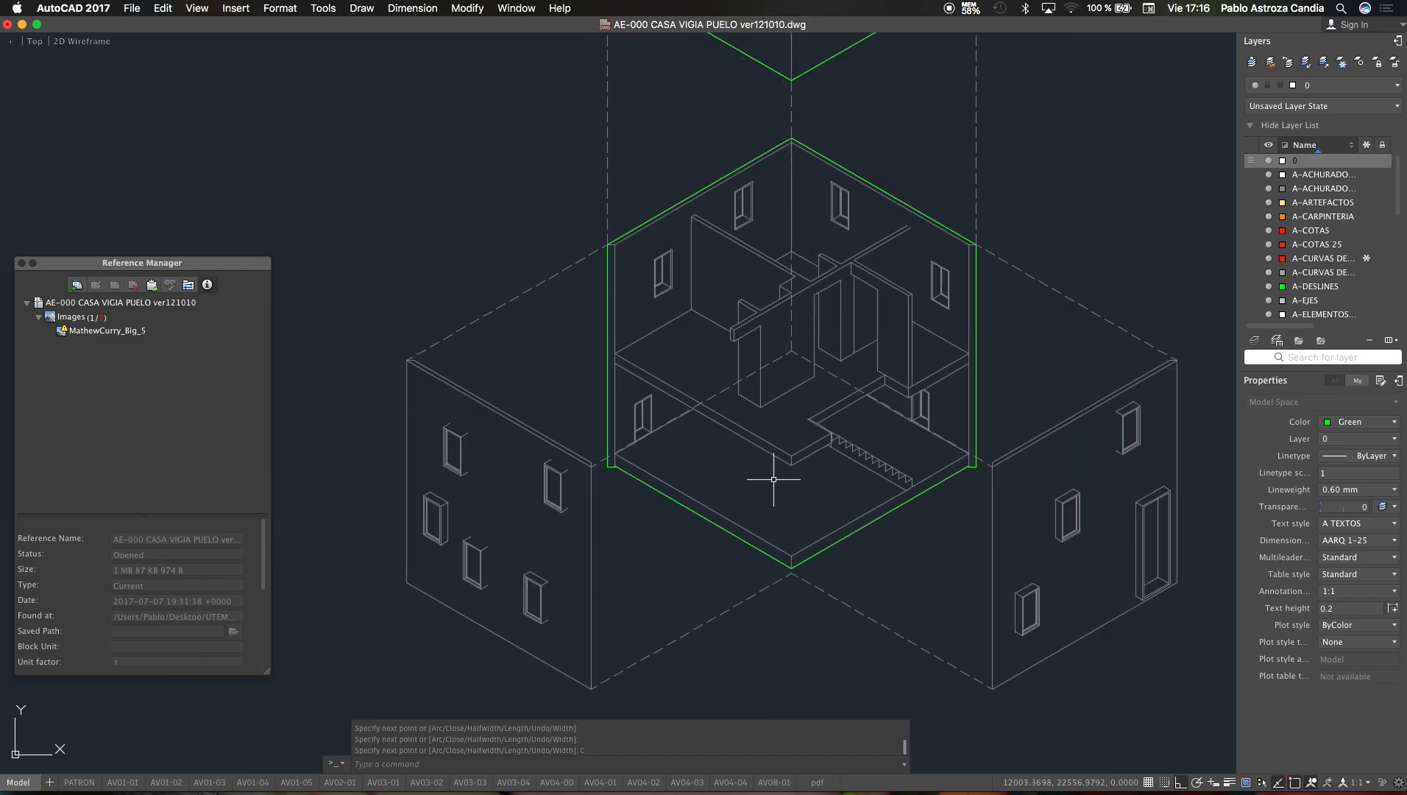
scroll(772, 485, "up", 2)
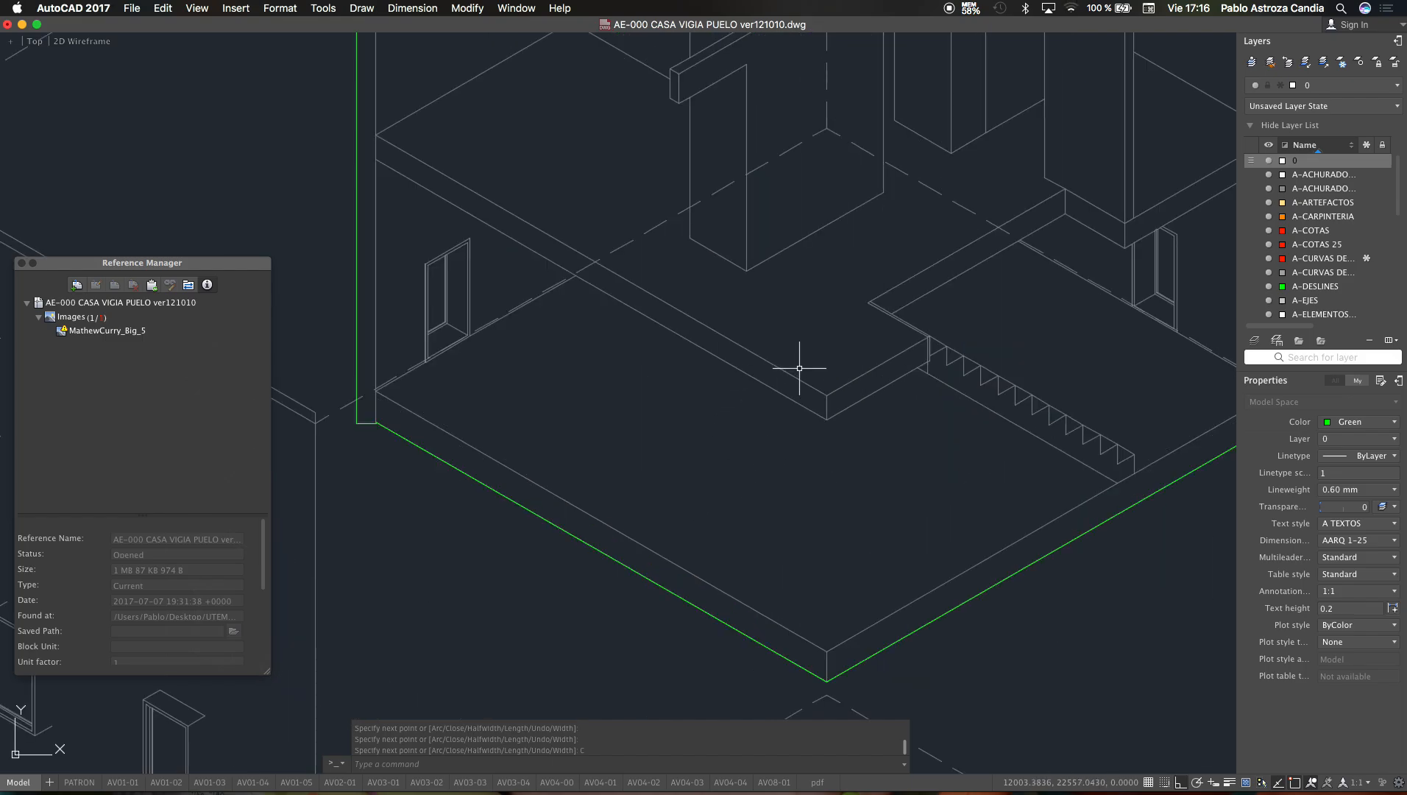
scroll(762, 366, "up", 2)
scroll(763, 366, "down", 2)
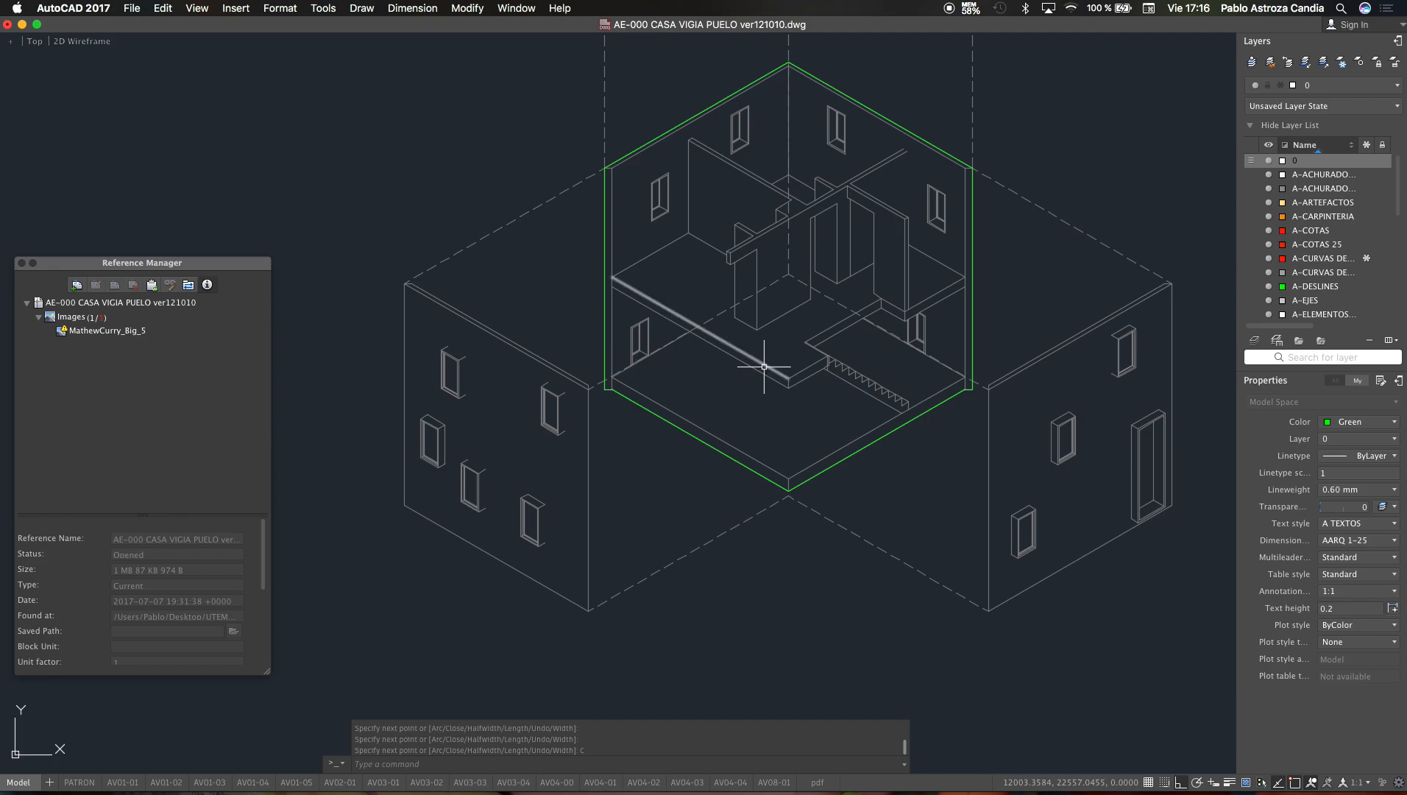
scroll(755, 338, "down", 4)
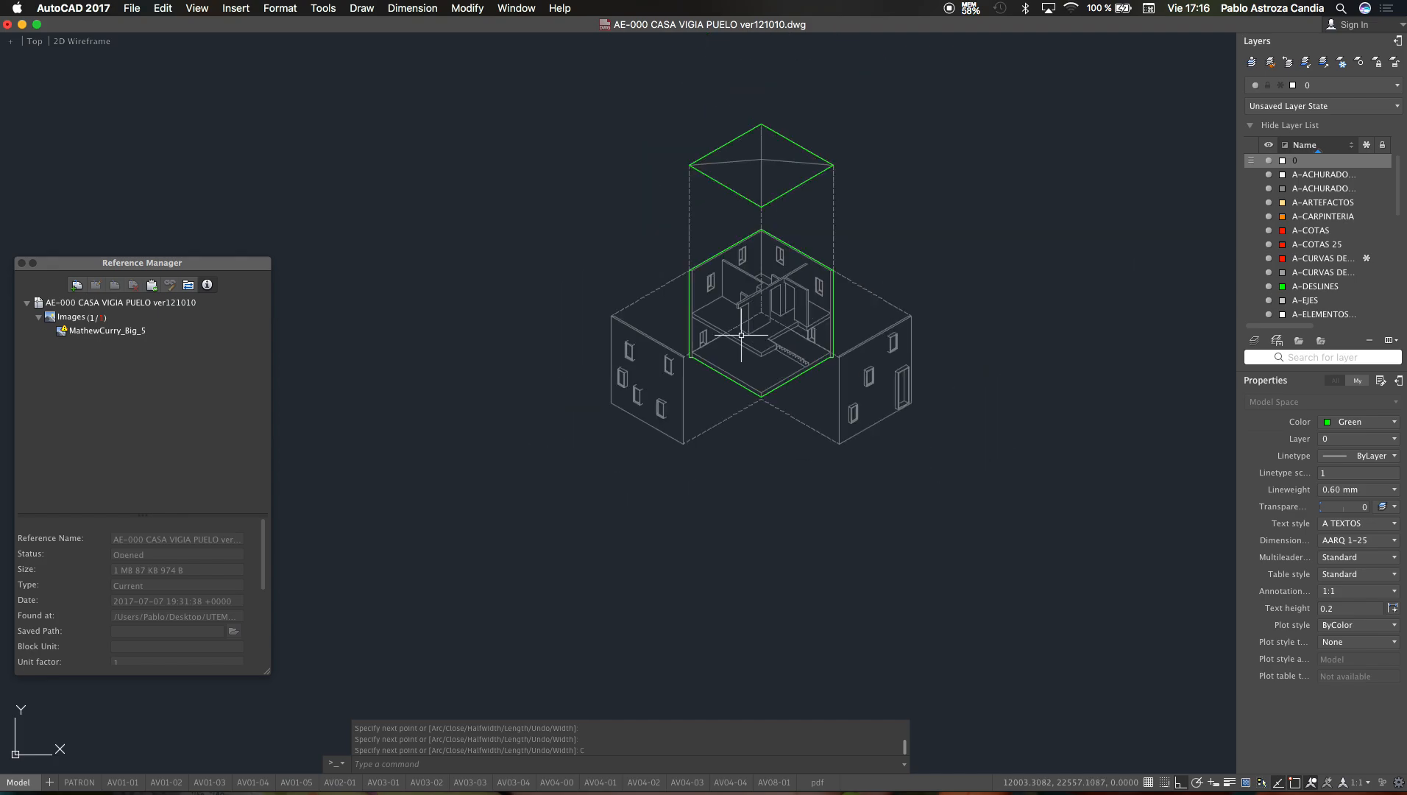
scroll(752, 335, "up", 2)
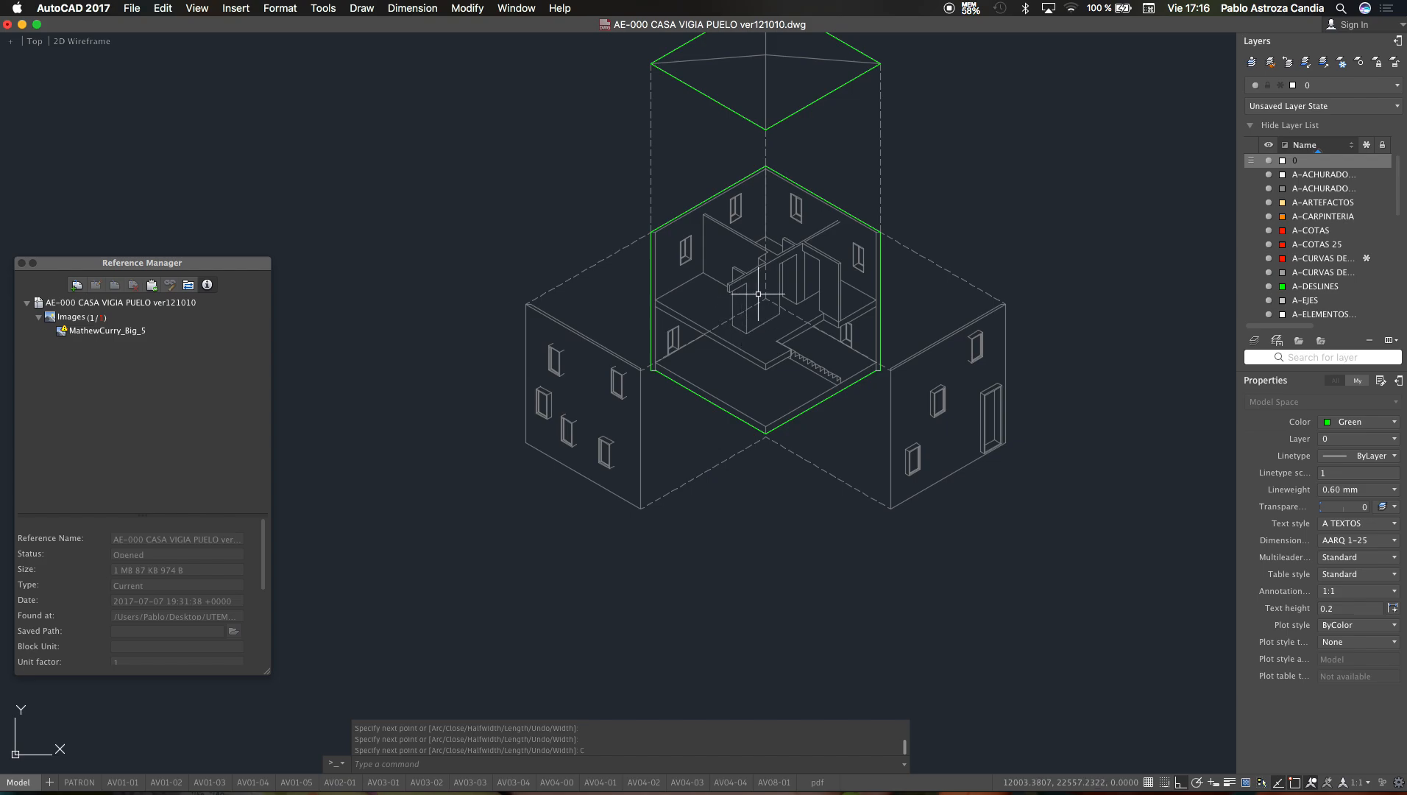
scroll(693, 243, "up", 2)
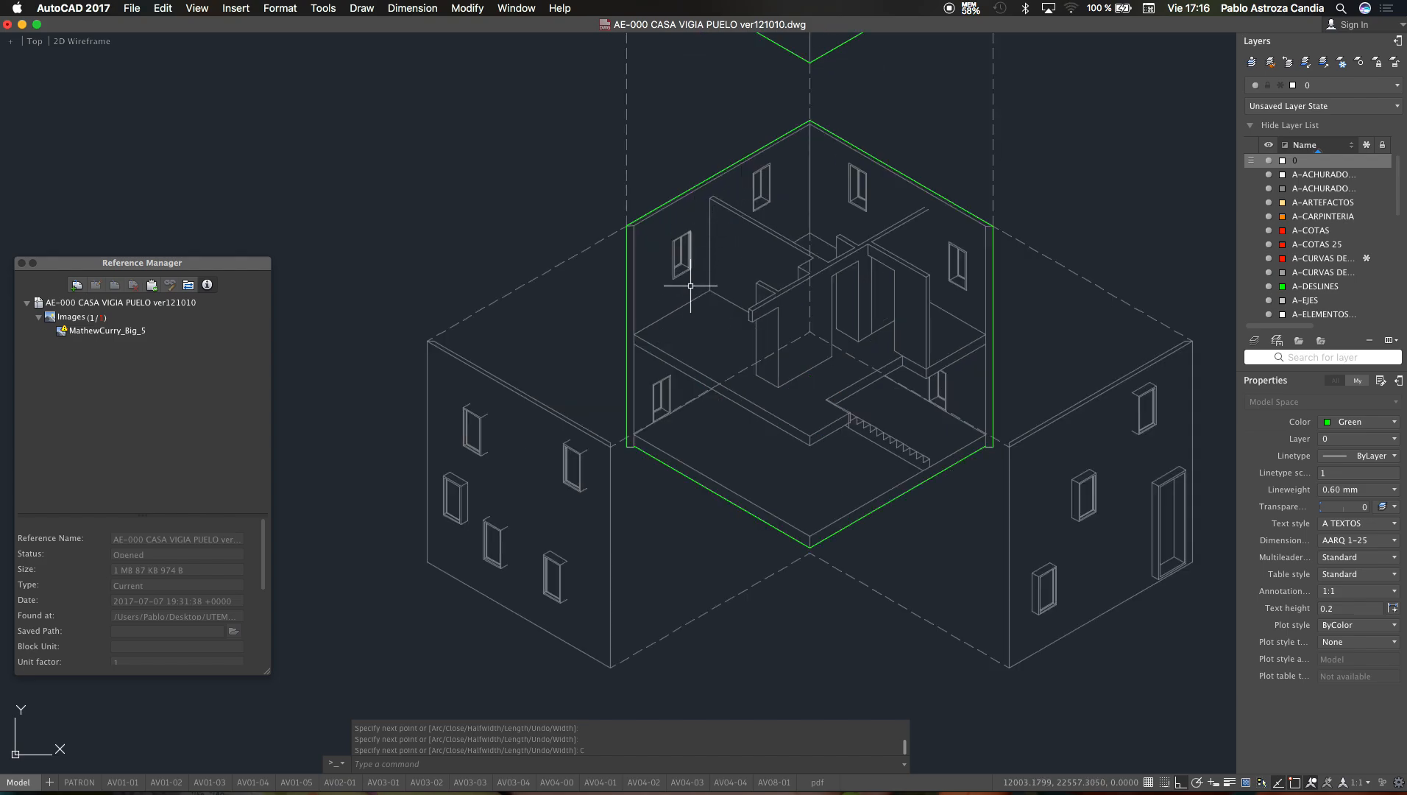
scroll(683, 254, "up", 3)
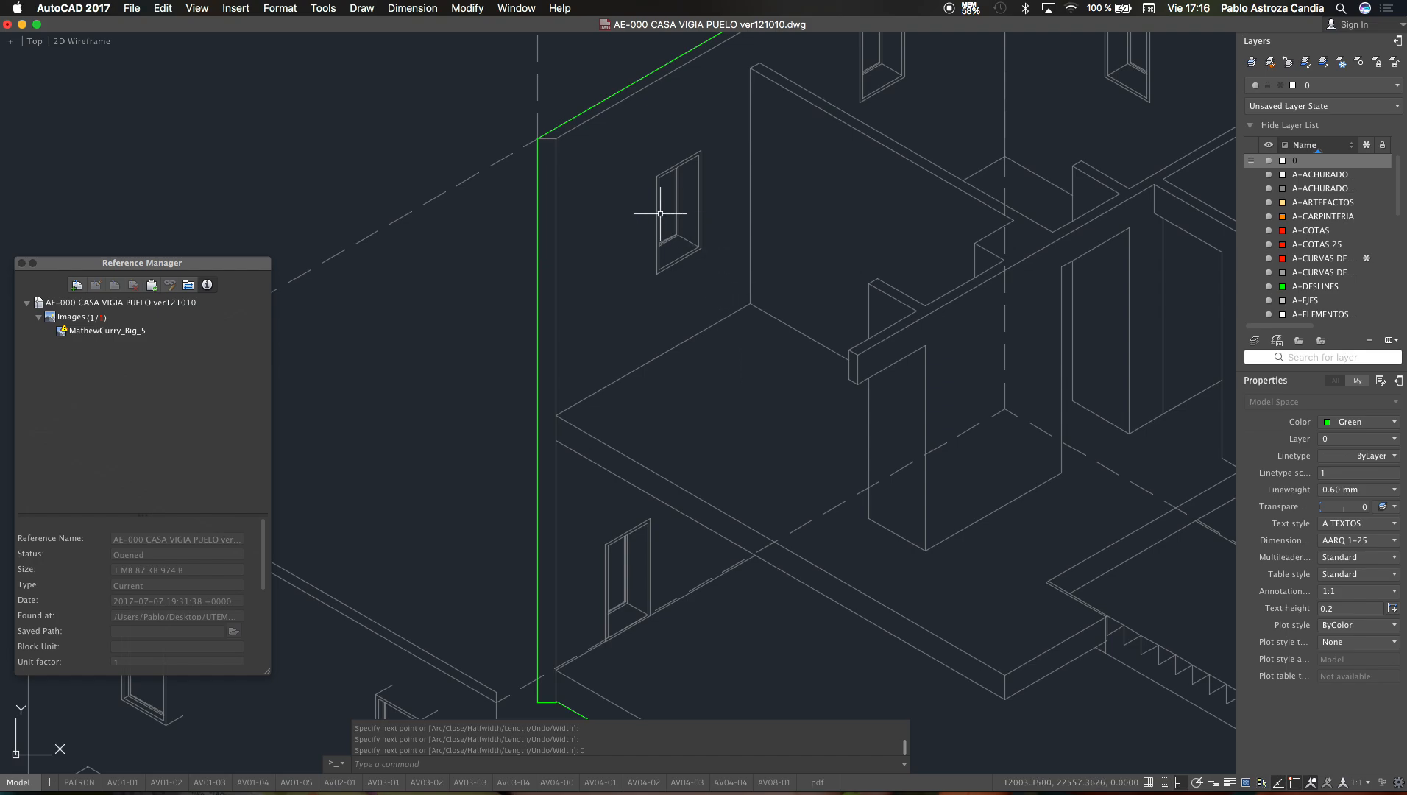
scroll(663, 295, "down", 2)
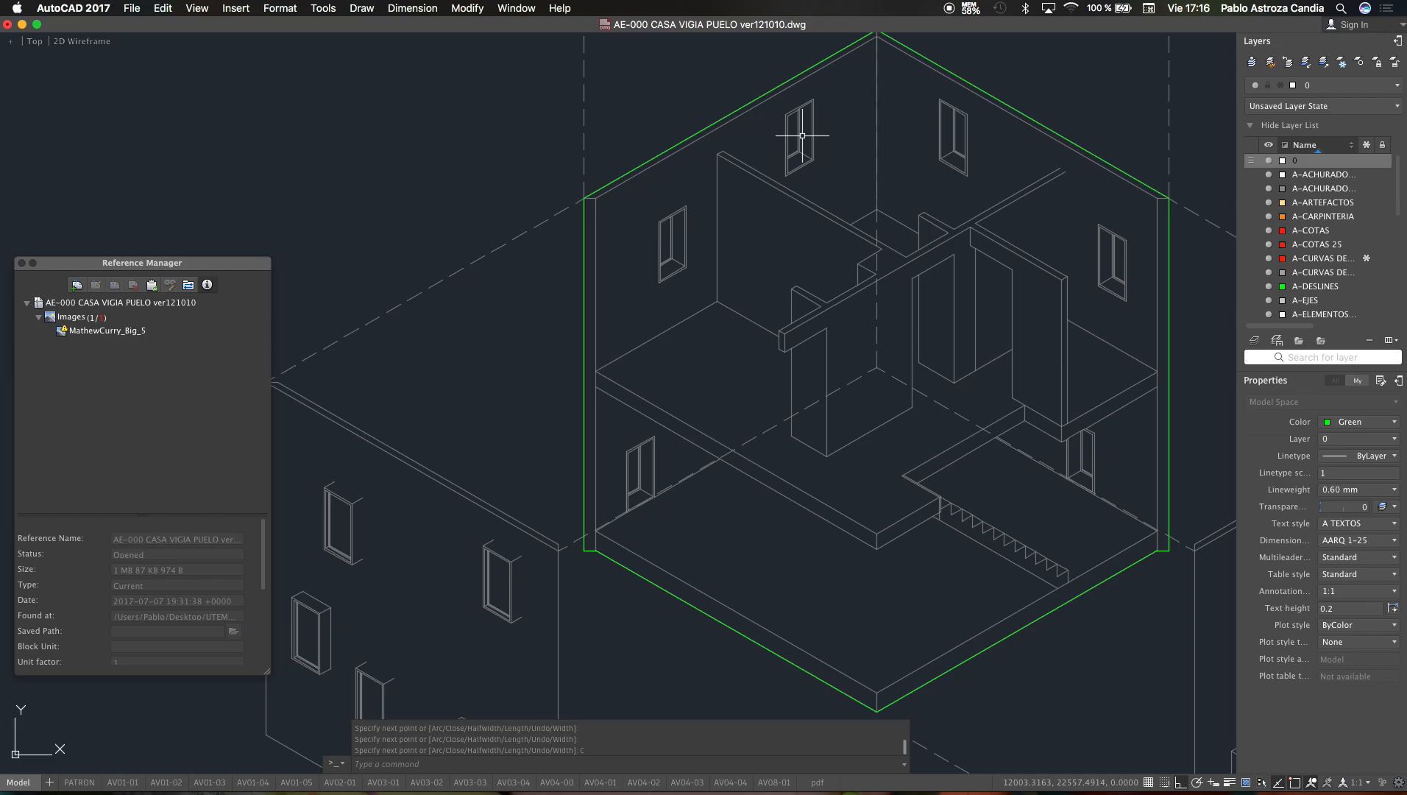
scroll(751, 206, "down", 2)
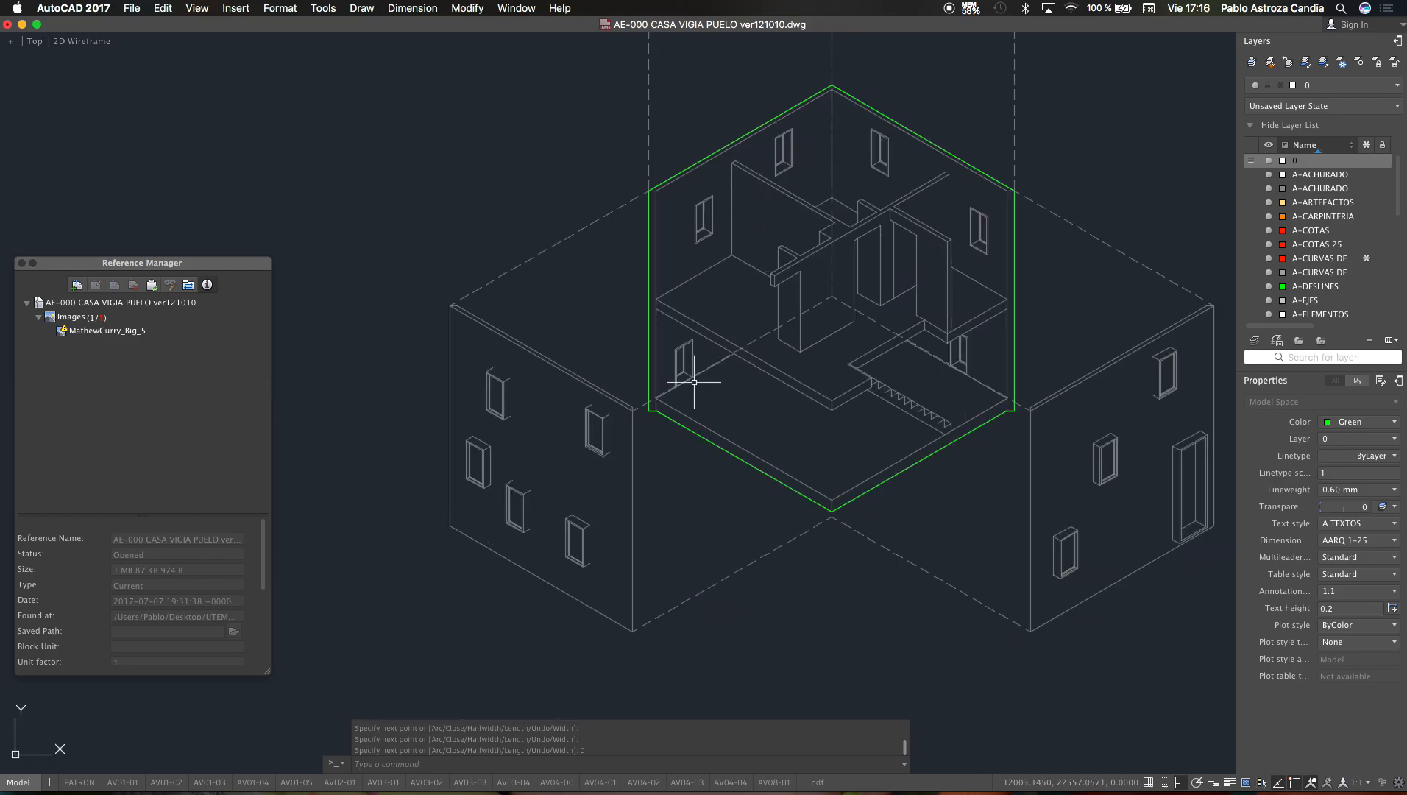
scroll(695, 382, "up", 5)
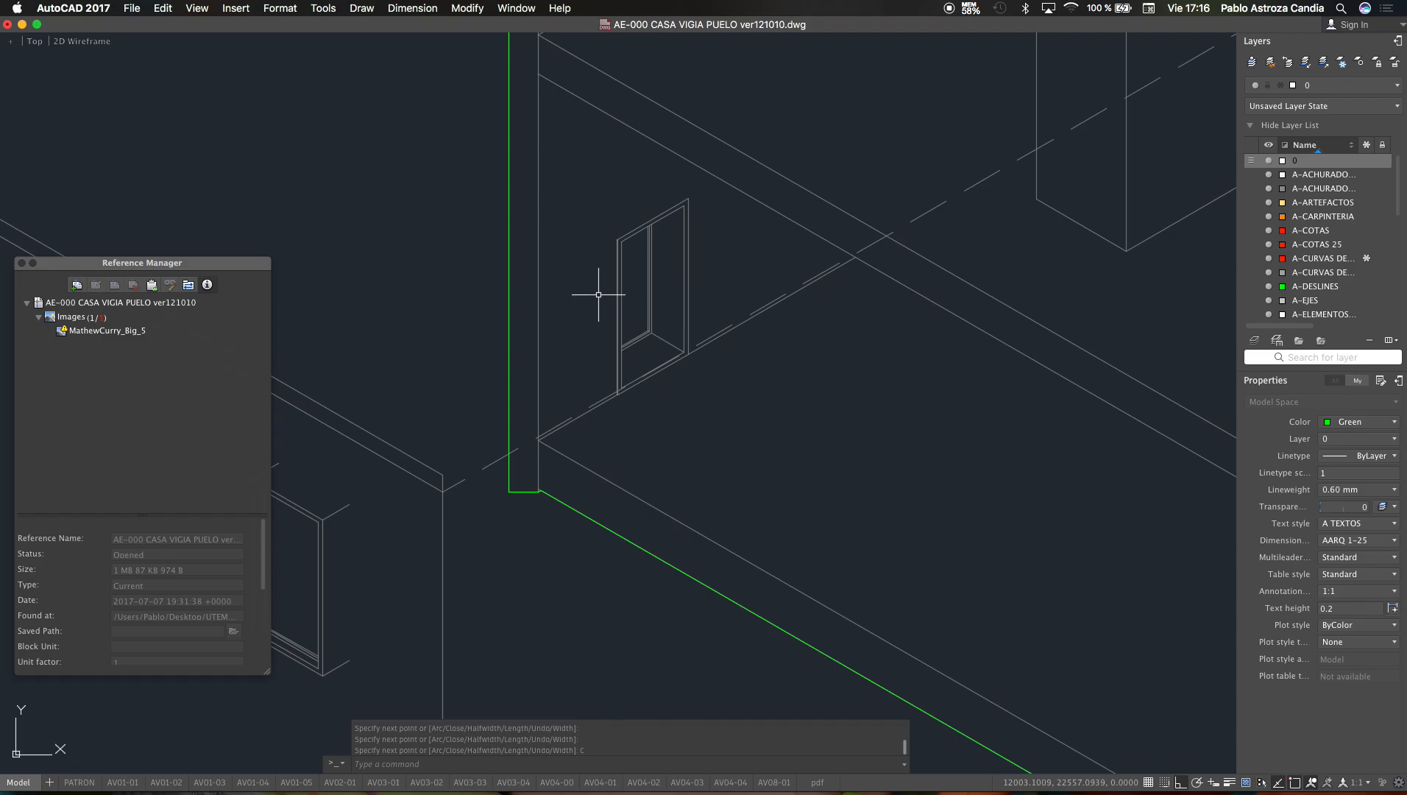
scroll(477, 315, "down", 6)
scroll(473, 315, "up", 2)
middle_click_drag(472, 314, 487, 314)
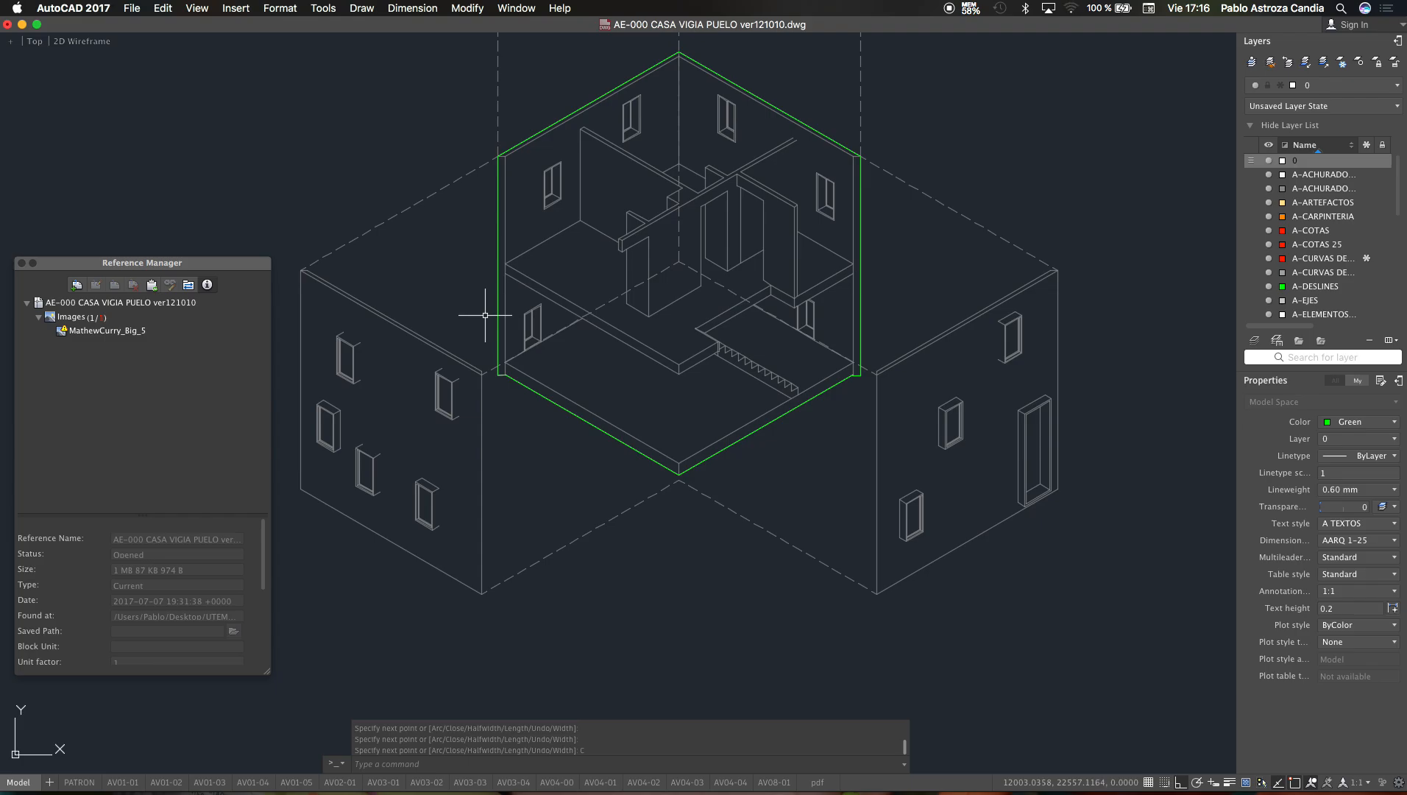
scroll(485, 315, "down", 5)
scroll(486, 324, "up", 8)
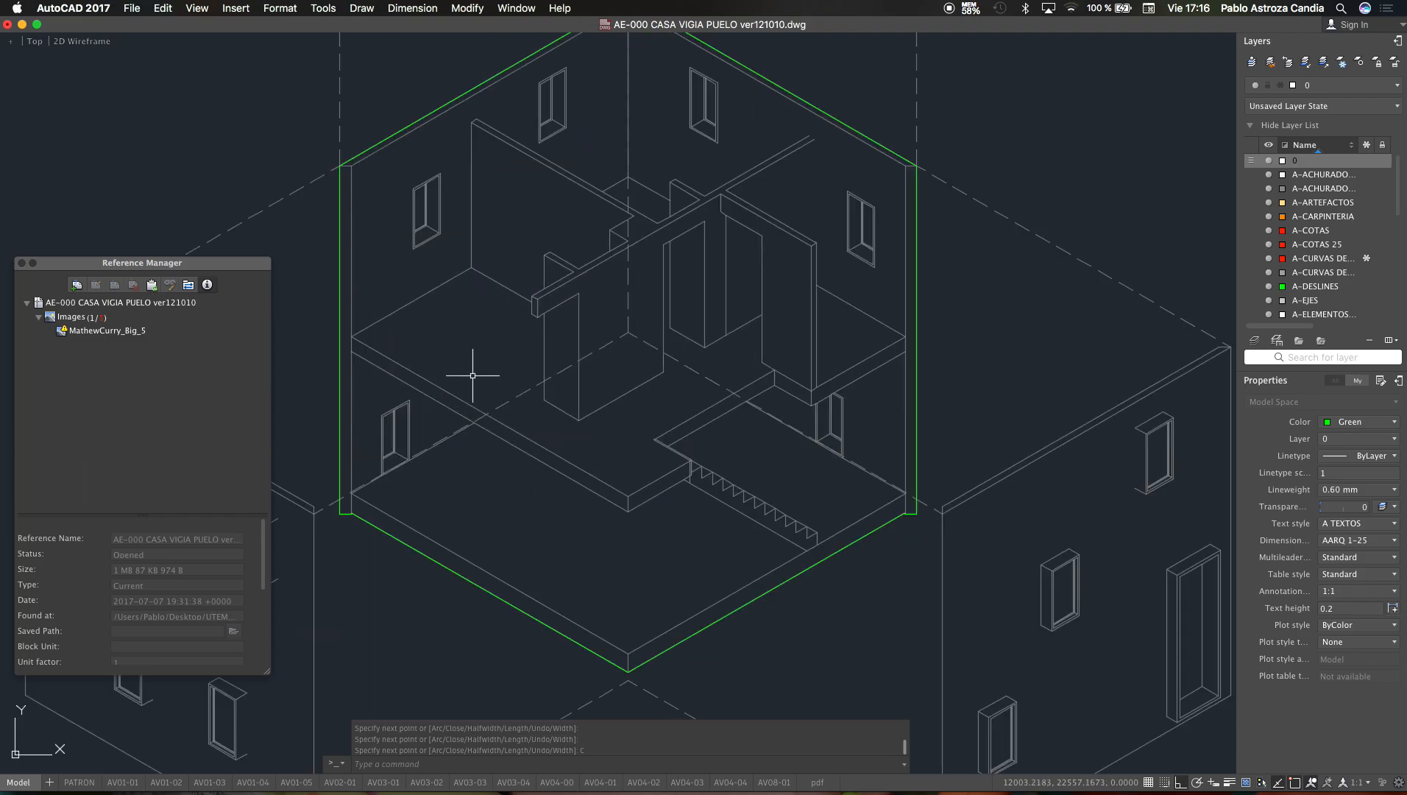
scroll(512, 360, "down", 5)
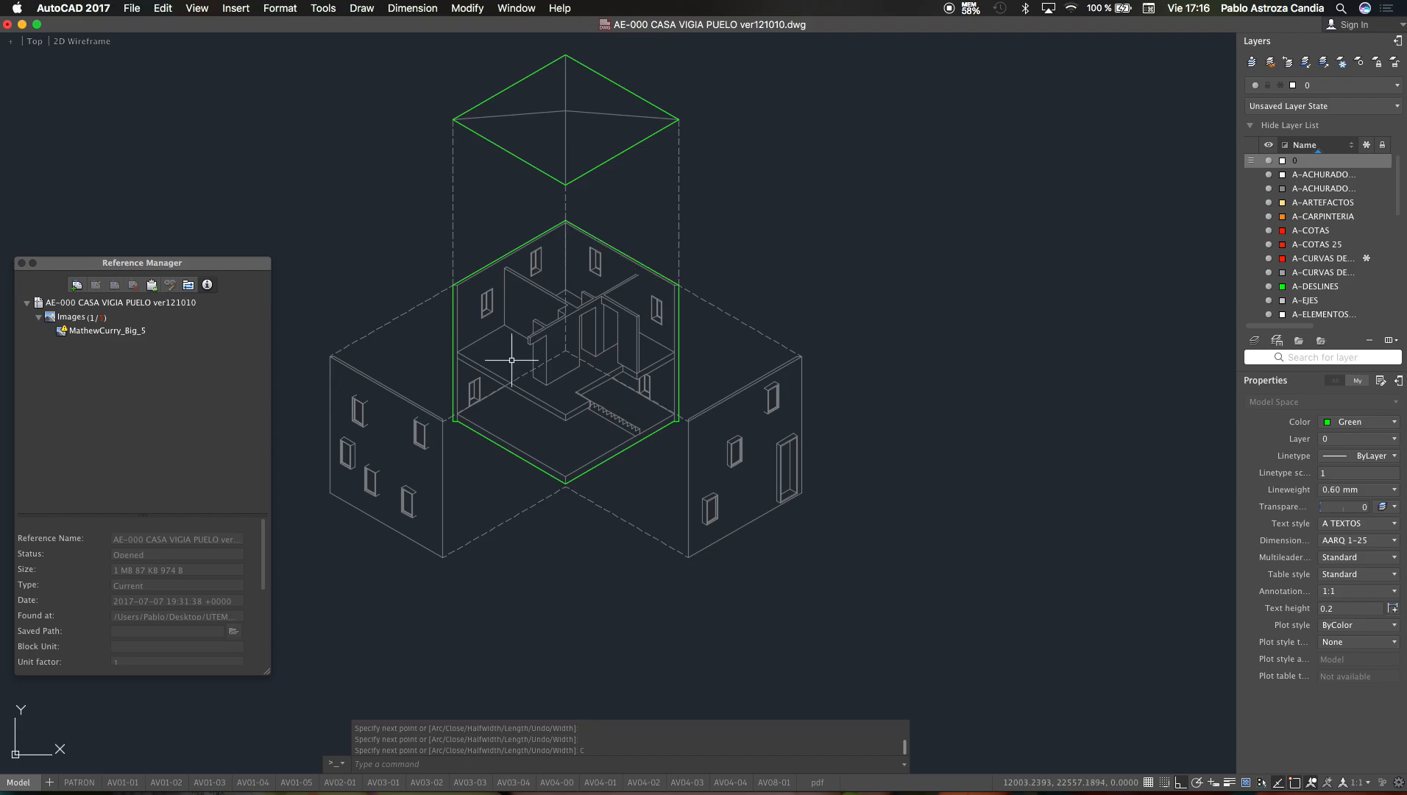
scroll(374, 447, "up", 3)
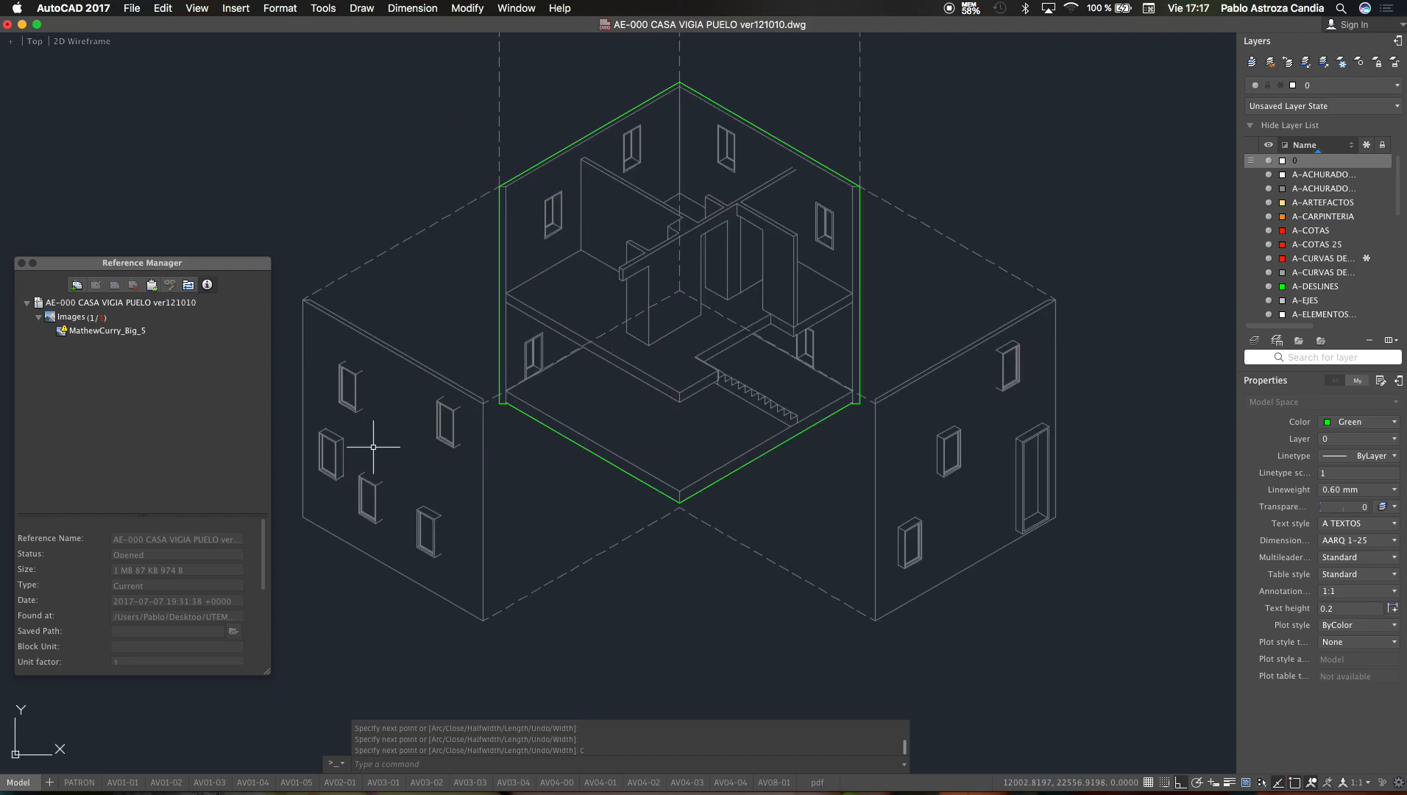
Step: Draw a green polyline along the missing rear top and side edges of the upper window nearest the house on the five-window wall
scroll(374, 447, "up", 4)
key("Escape")
key("Escape")
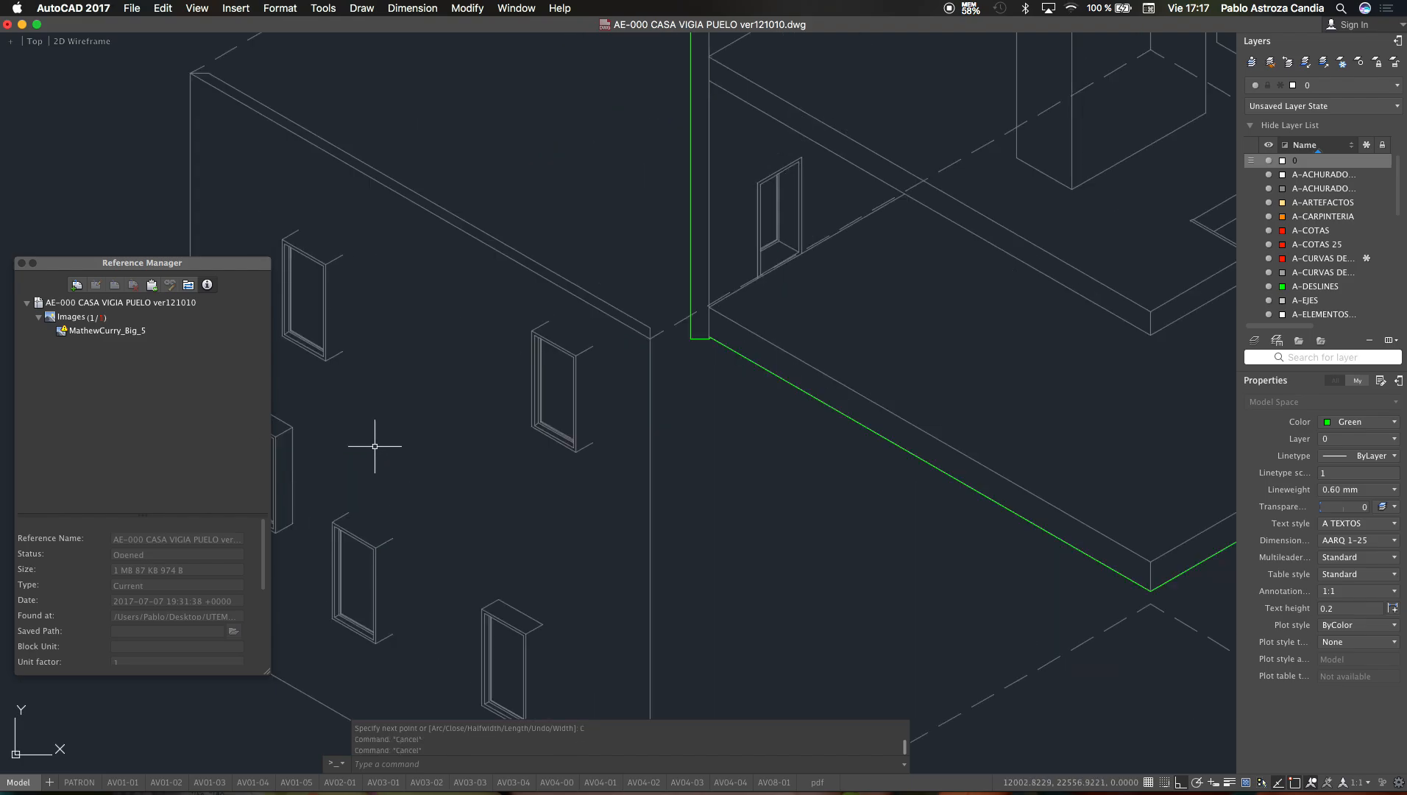
type("PL")
key("Return")
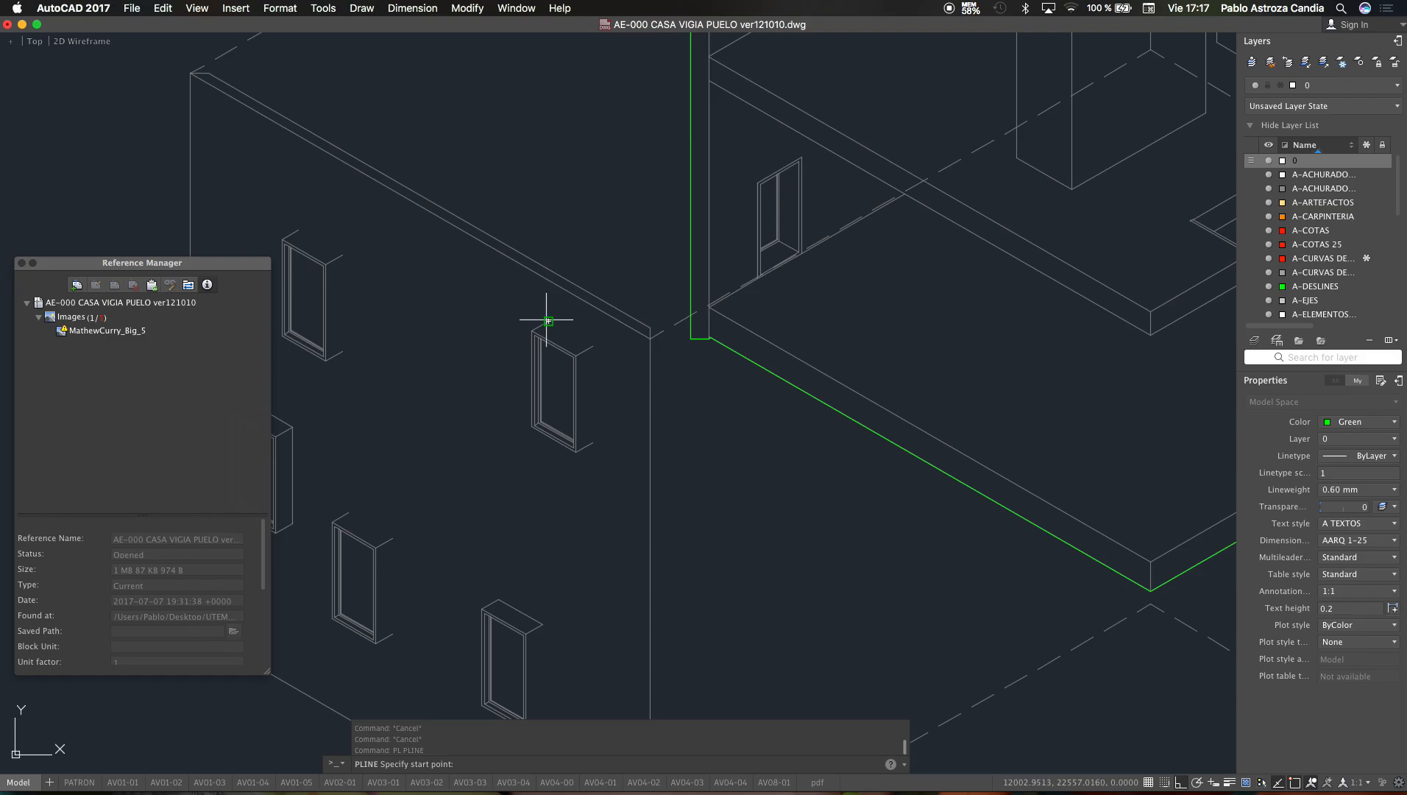
left_click(549, 322)
left_click(593, 346)
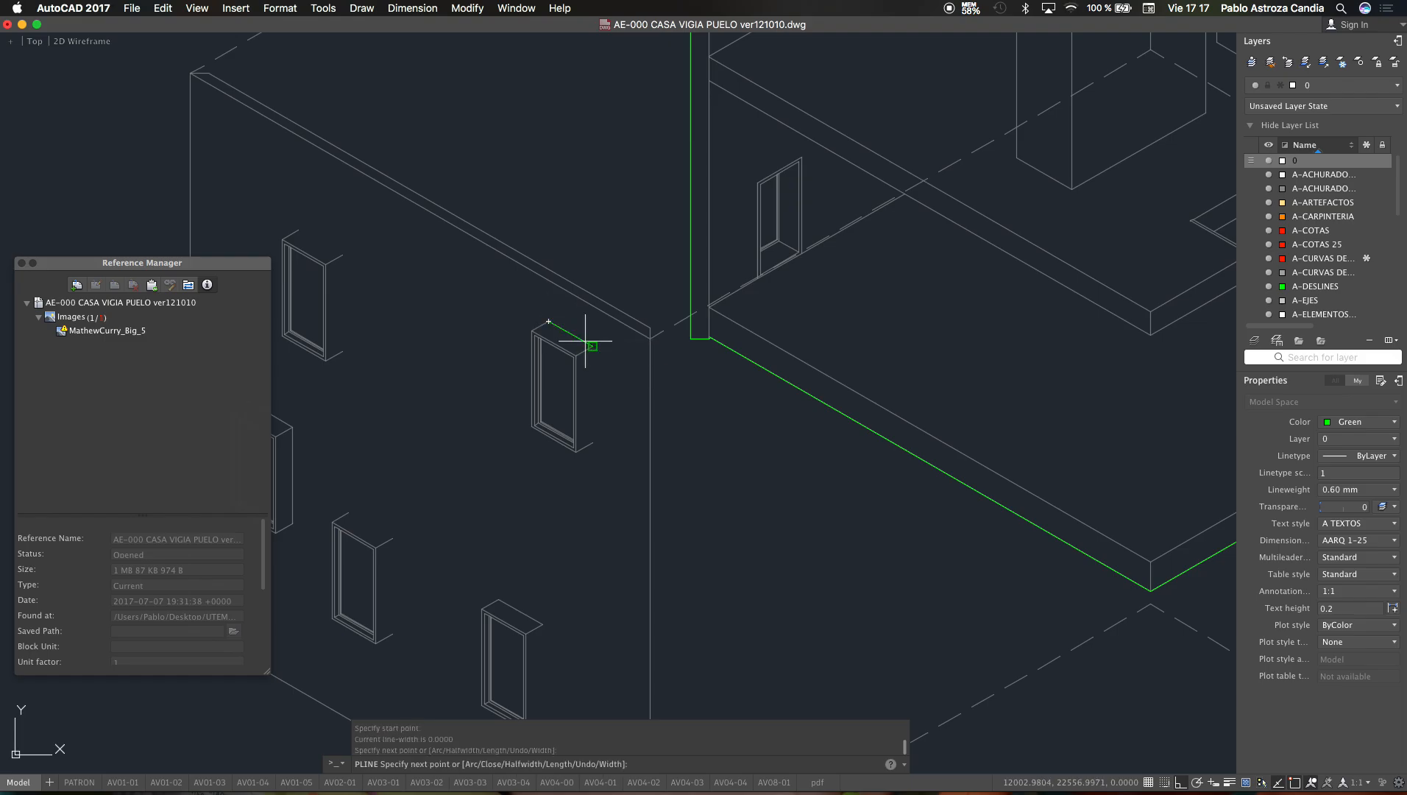
left_click(592, 443)
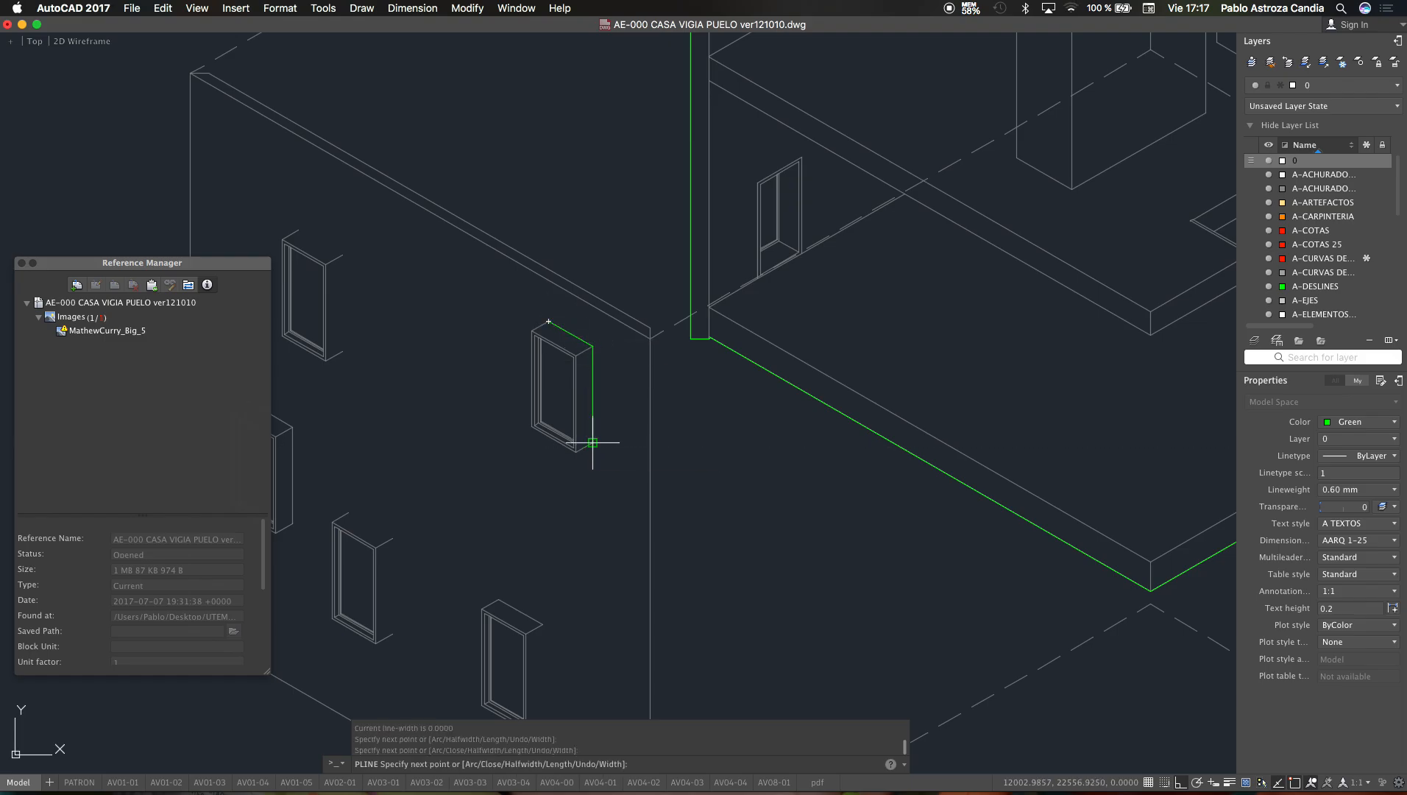
key("Return")
Step: Draw a matching green polyline along the rear top and side edges of the other upper window on the five-window wall
key("Return")
left_click(299, 230)
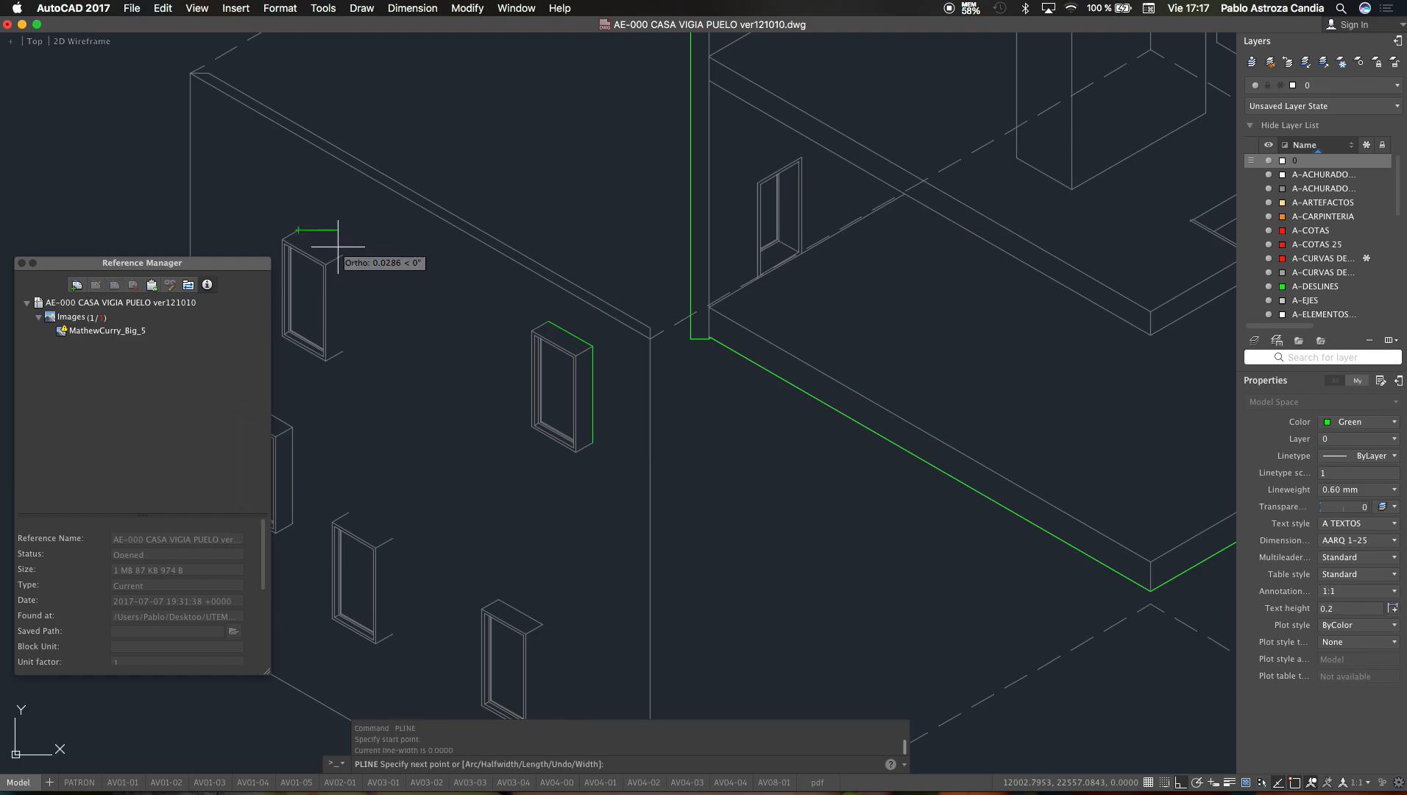
left_click(342, 255)
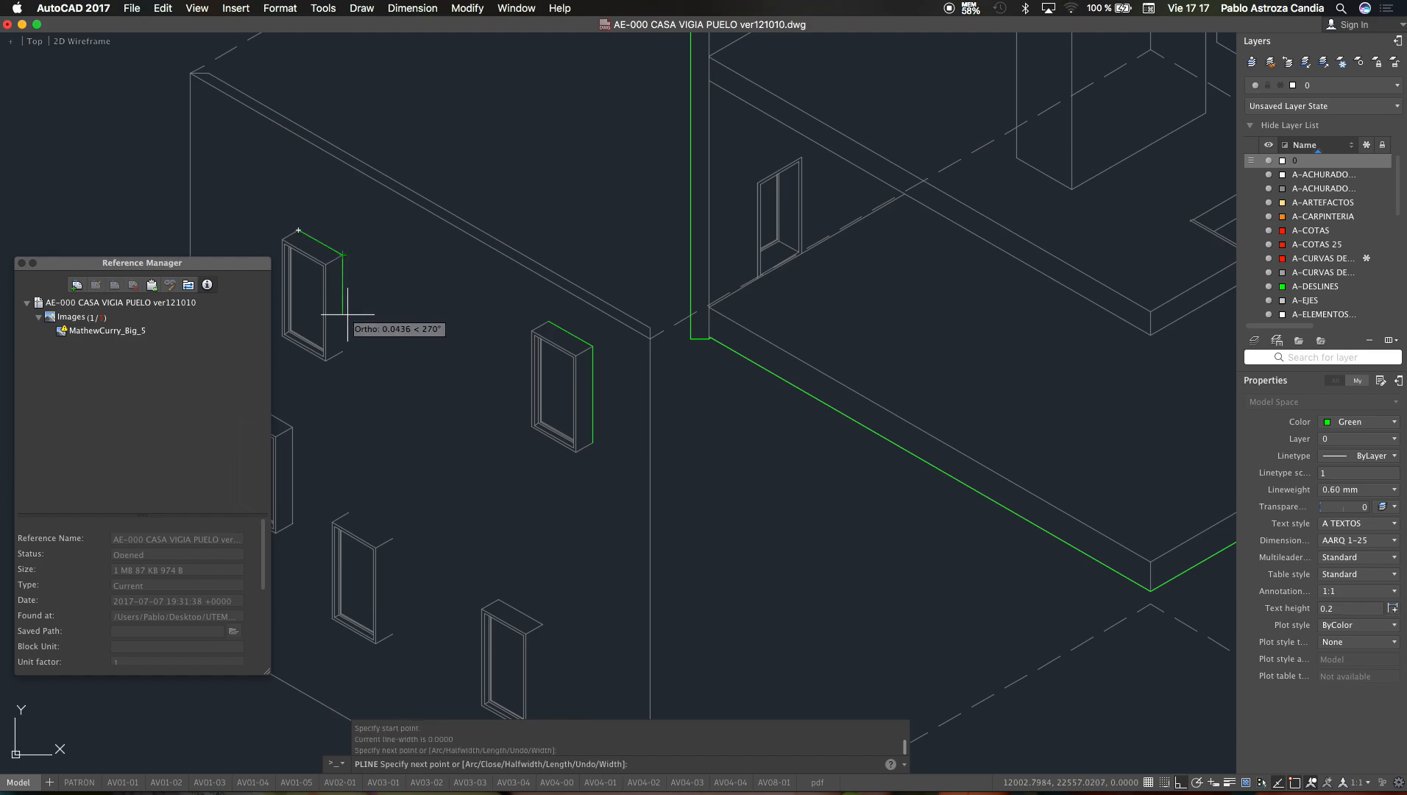
left_click(342, 351)
key("Escape")
key("Escape")
Step: Match the properties of both new window polylines to the thin grey edge of a window reveal
type("ma")
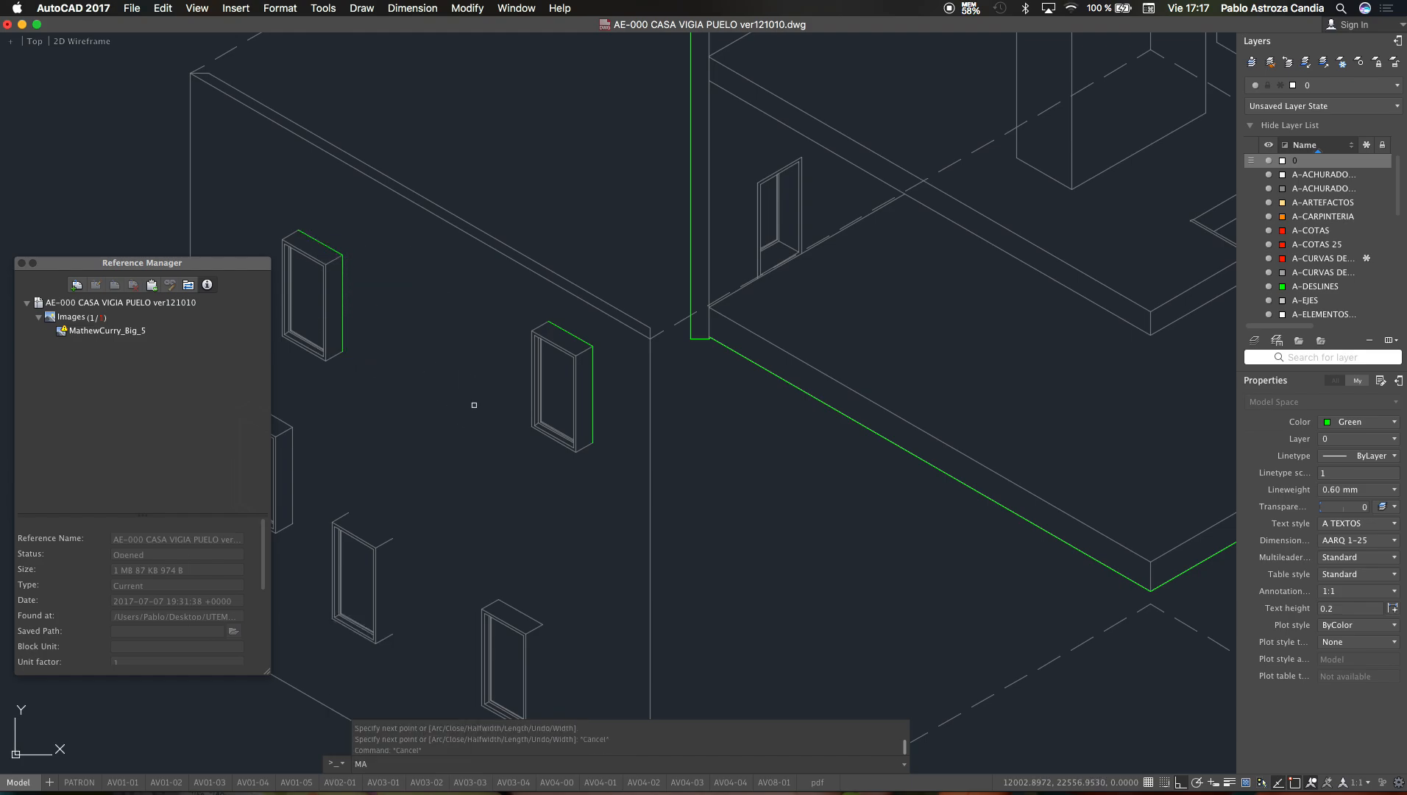
key("Return")
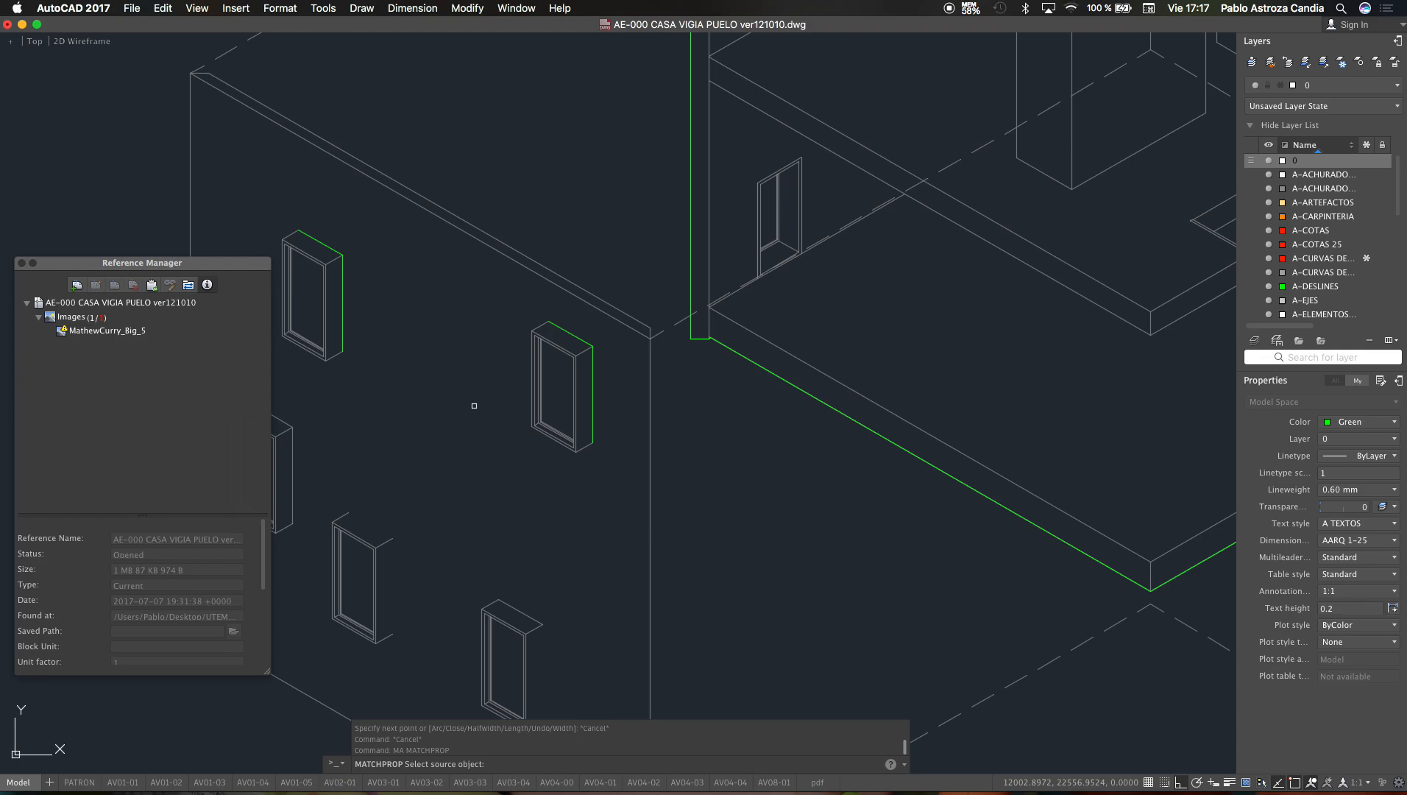
scroll(418, 341, "down", 5)
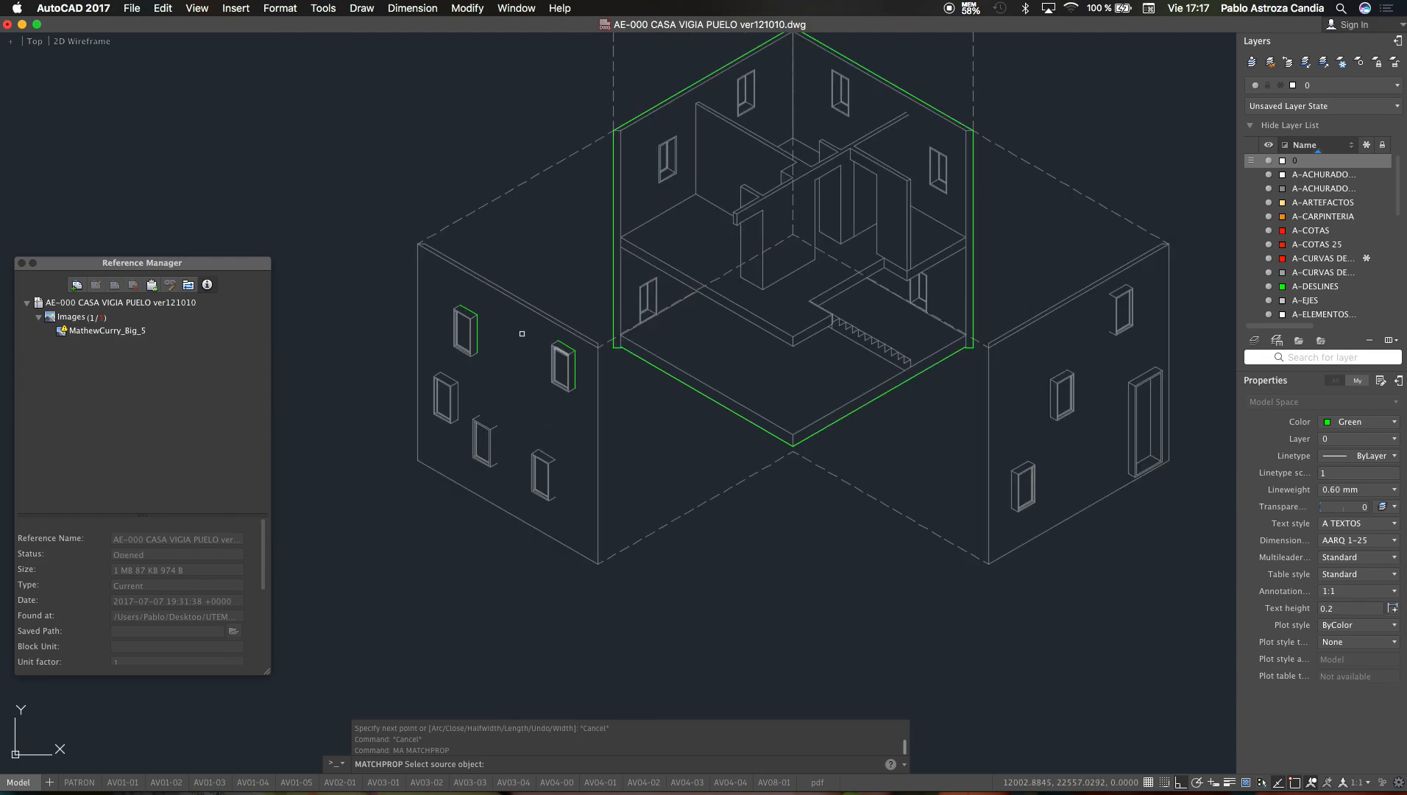
scroll(471, 321, "up", 8)
left_click(482, 254)
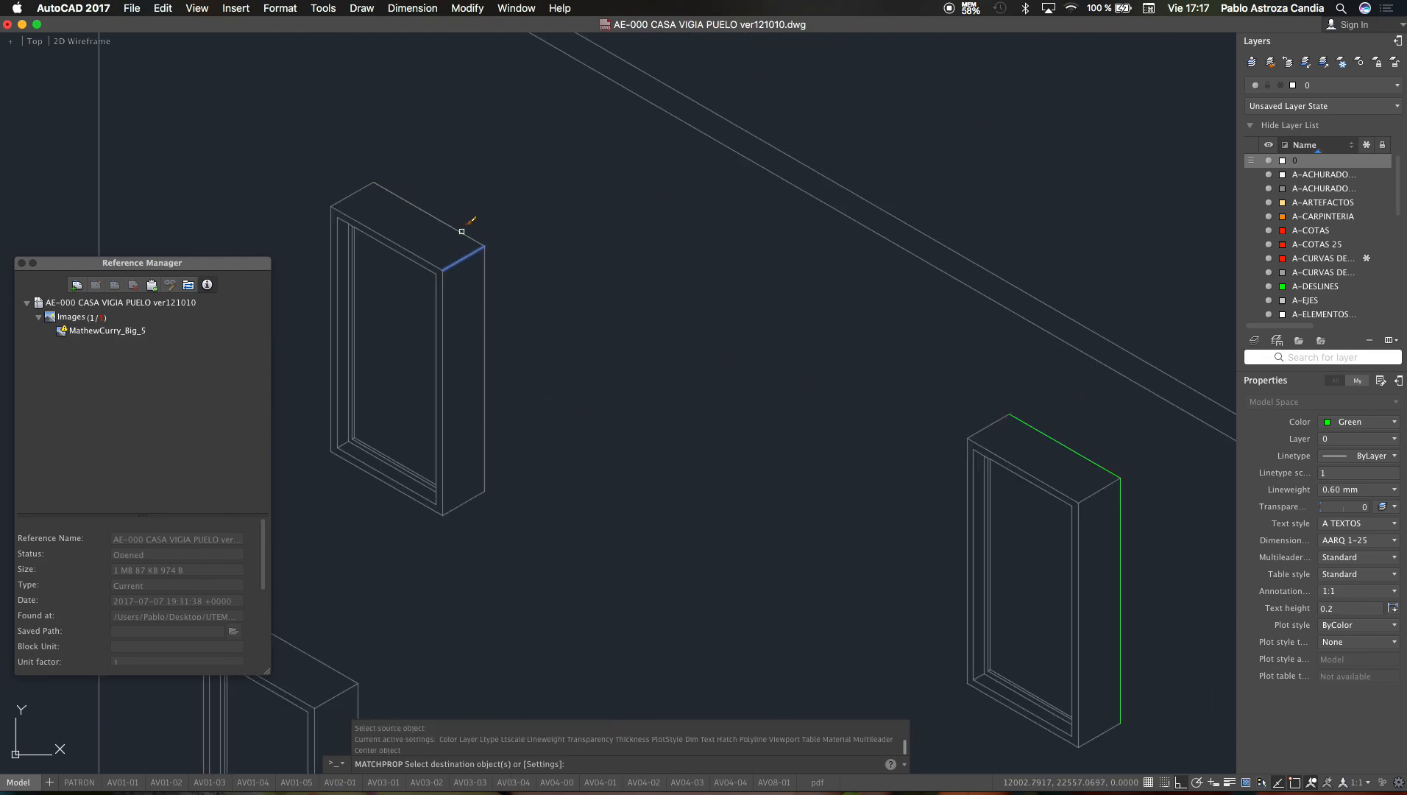
scroll(469, 228, "down", 4)
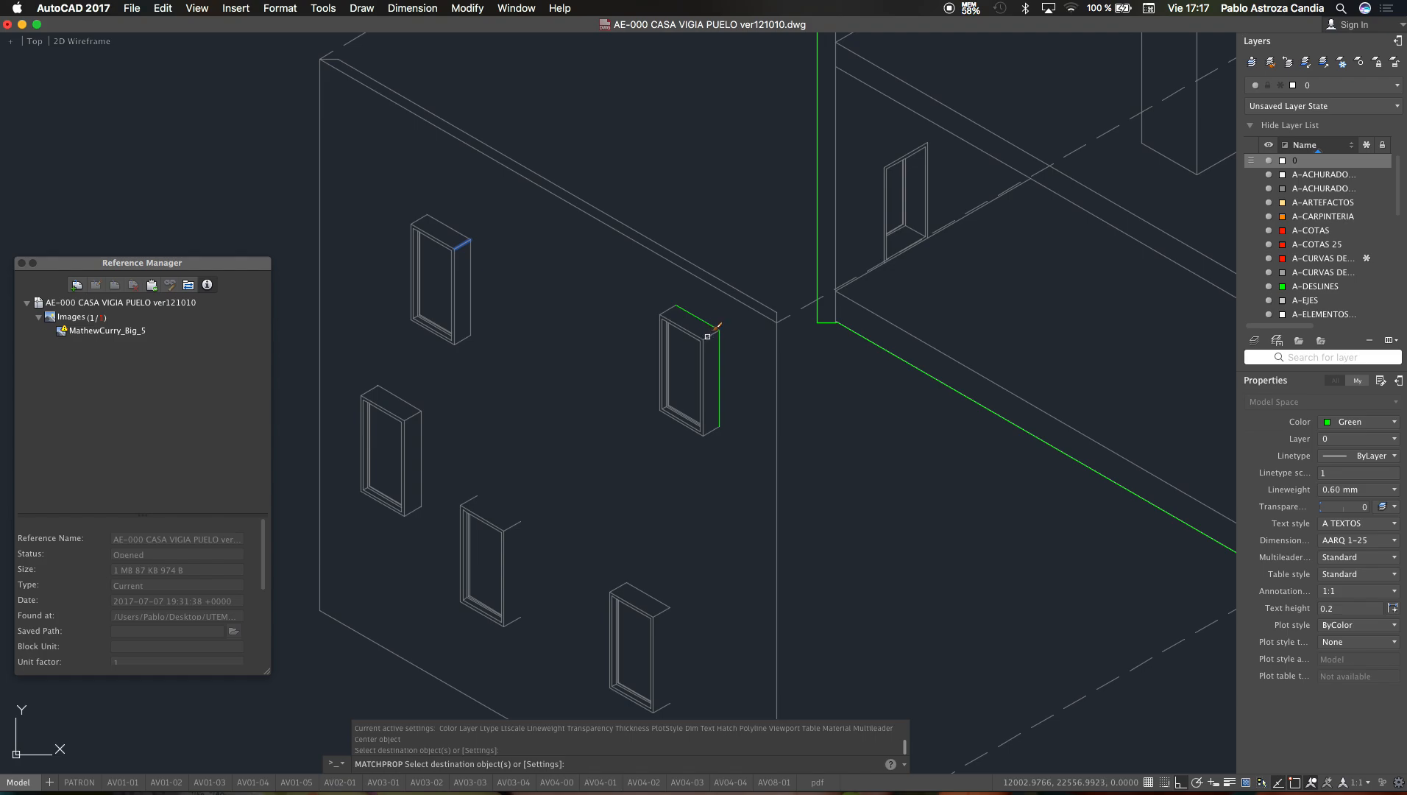
key("Escape")
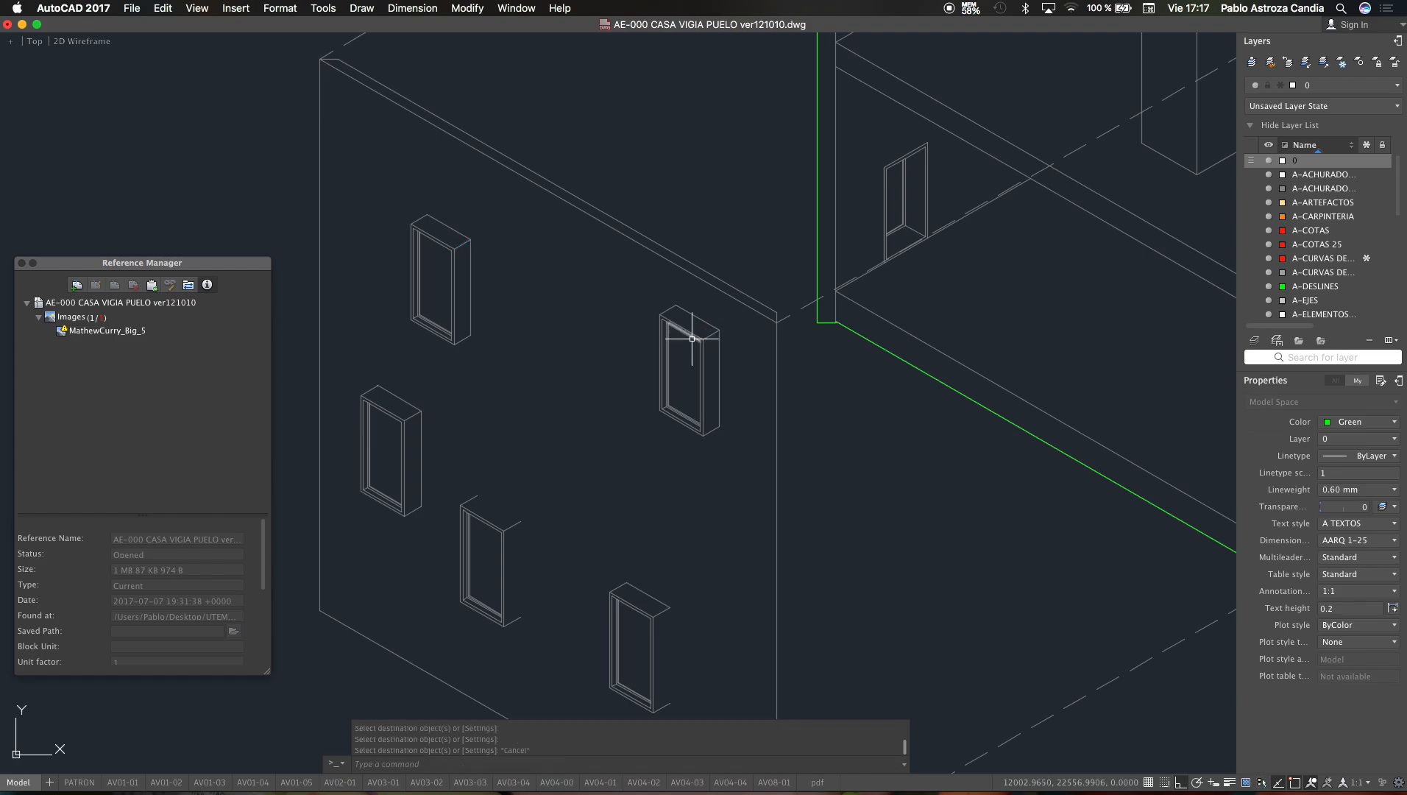
key("Escape")
key("Escape")
Step: Start a green polyline at the five-window wall's outer top corner and trace its top edge and thickness to the house-side corner
type("PL")
key("Return")
scroll(695, 309, "down", 3)
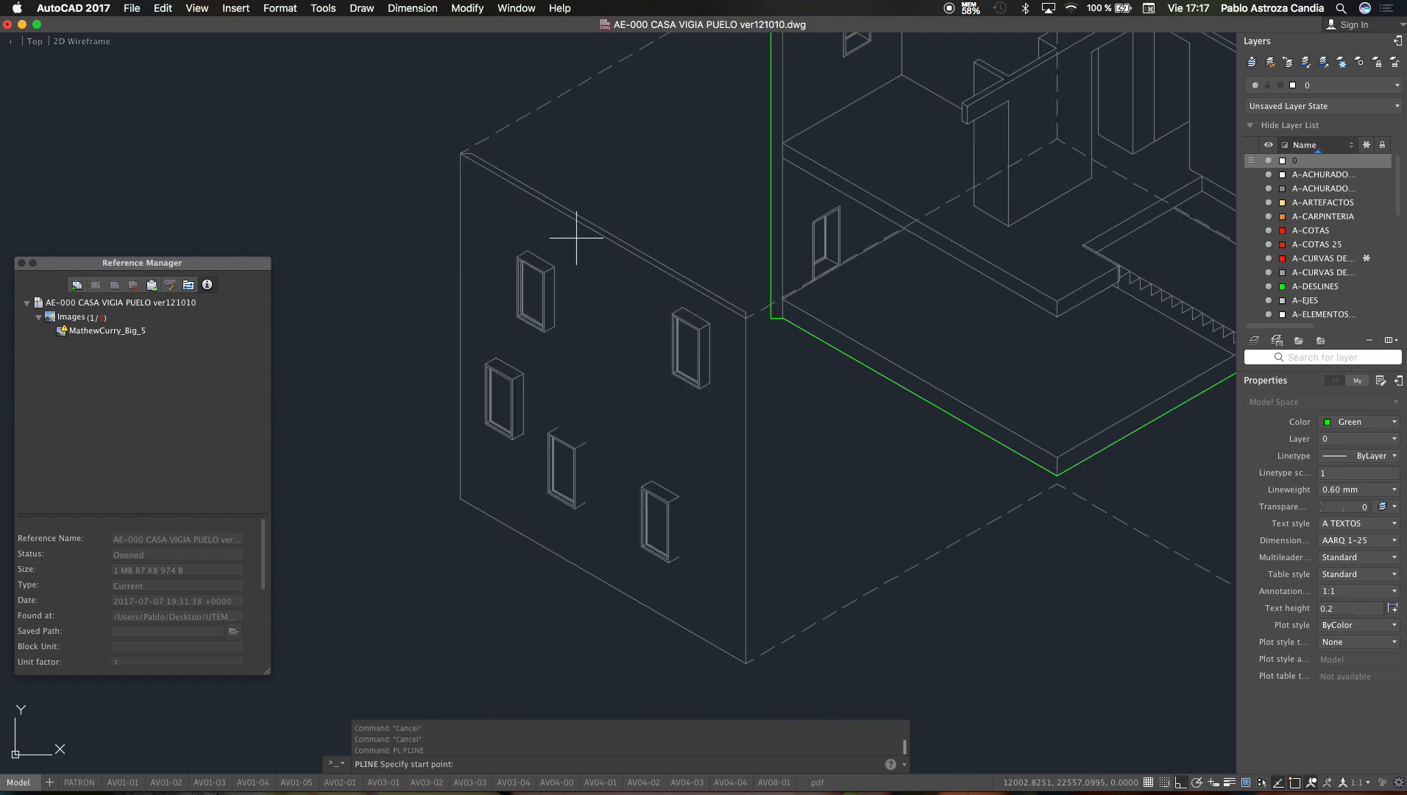
scroll(471, 151, "up", 4)
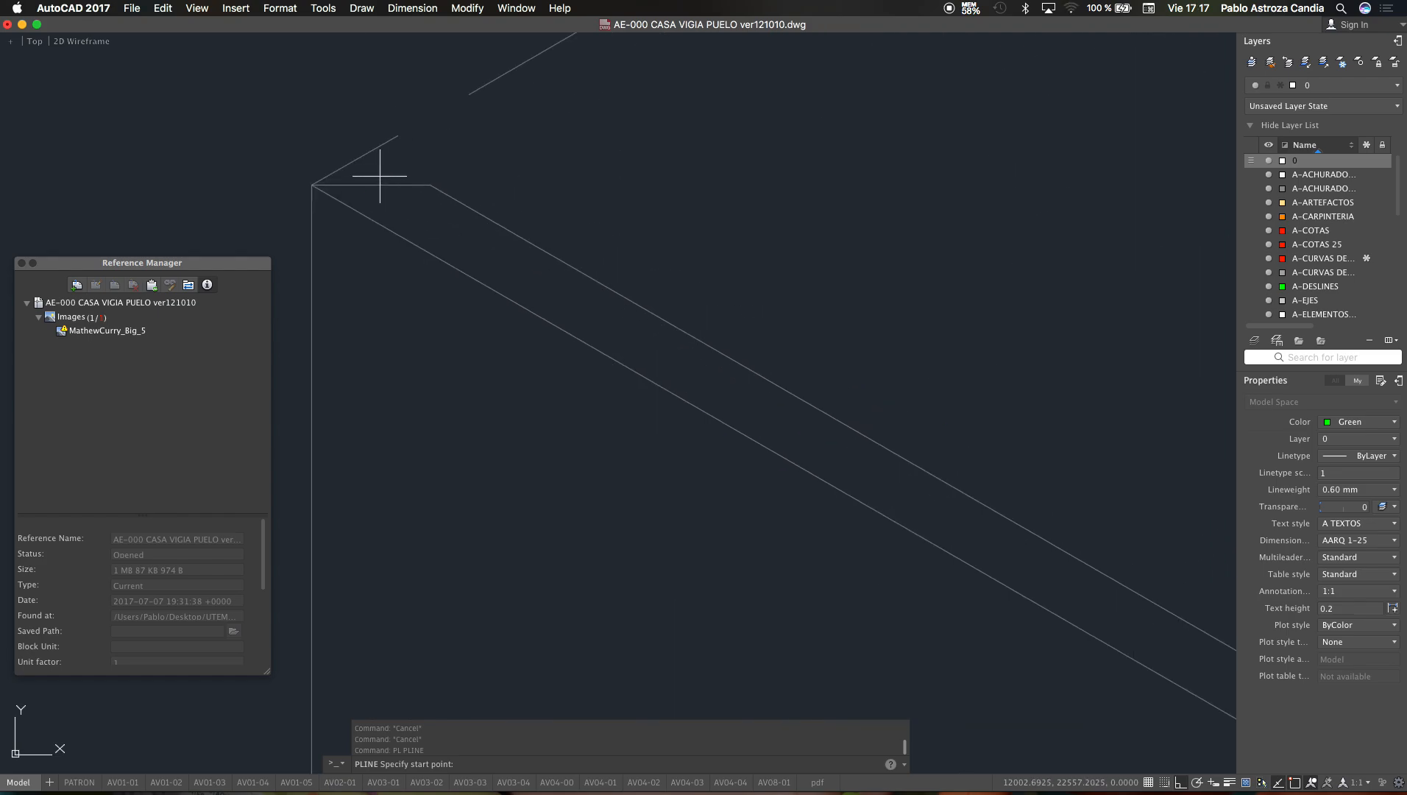
left_click(312, 185)
scroll(426, 185, "down", 4)
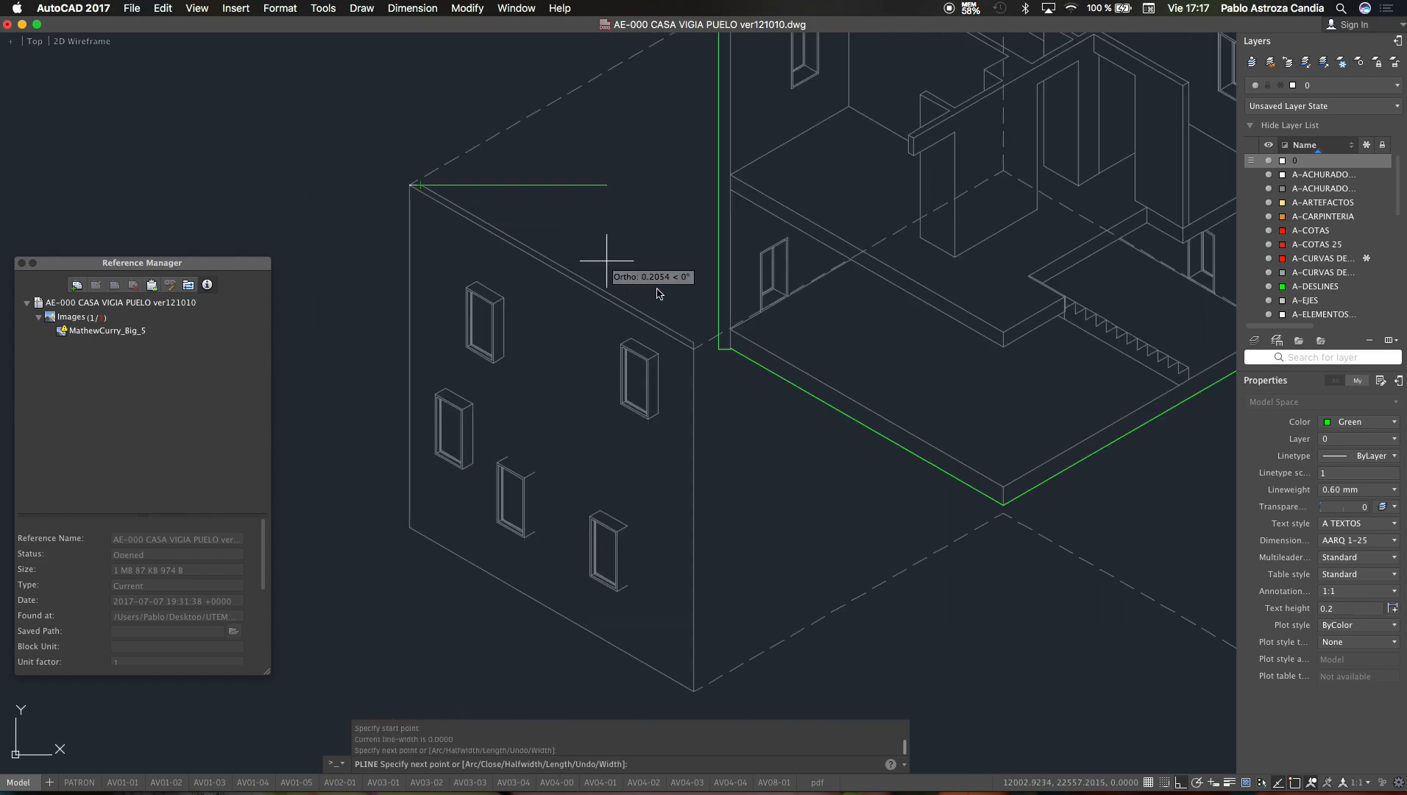
scroll(705, 344, "up", 5)
left_click(708, 305)
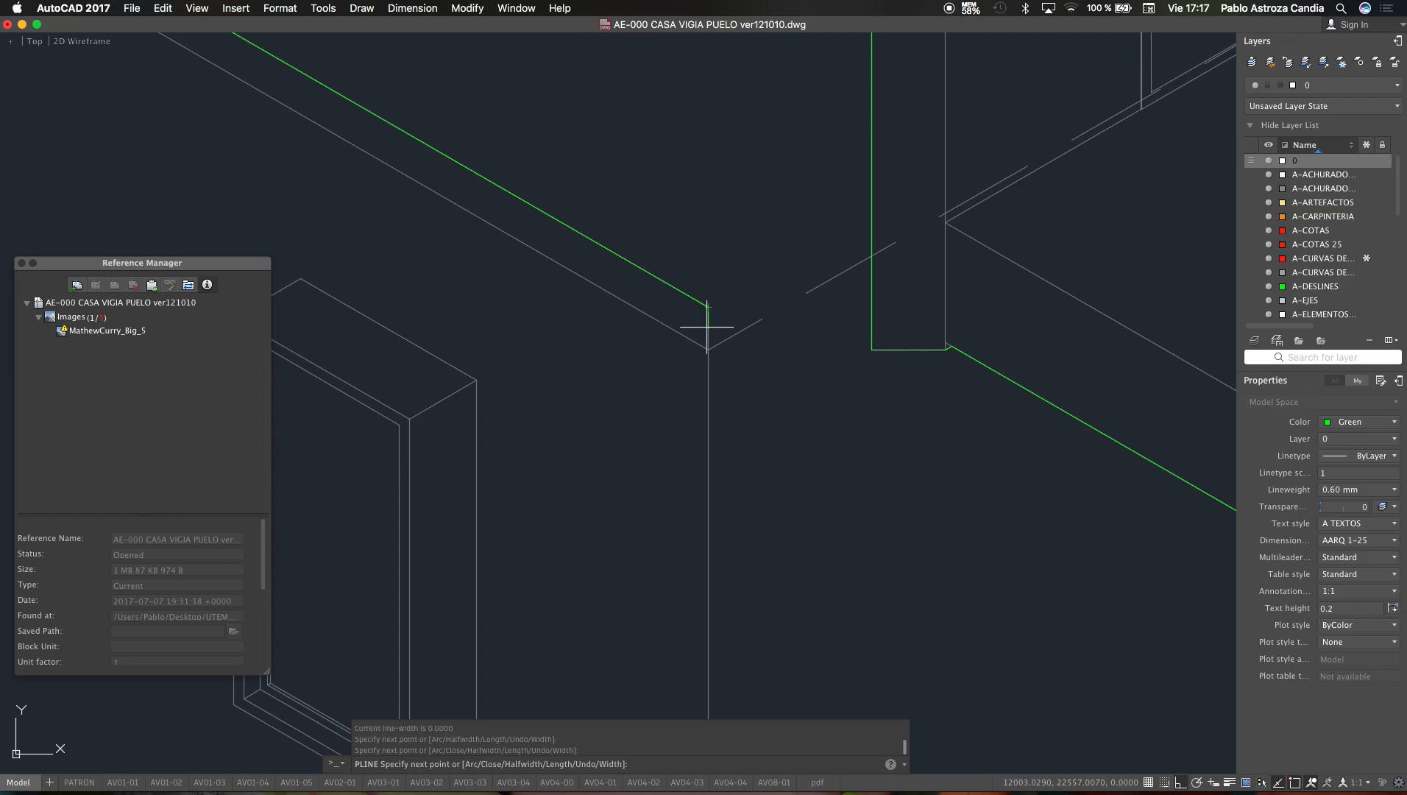
left_click(708, 346)
scroll(744, 242, "down", 5)
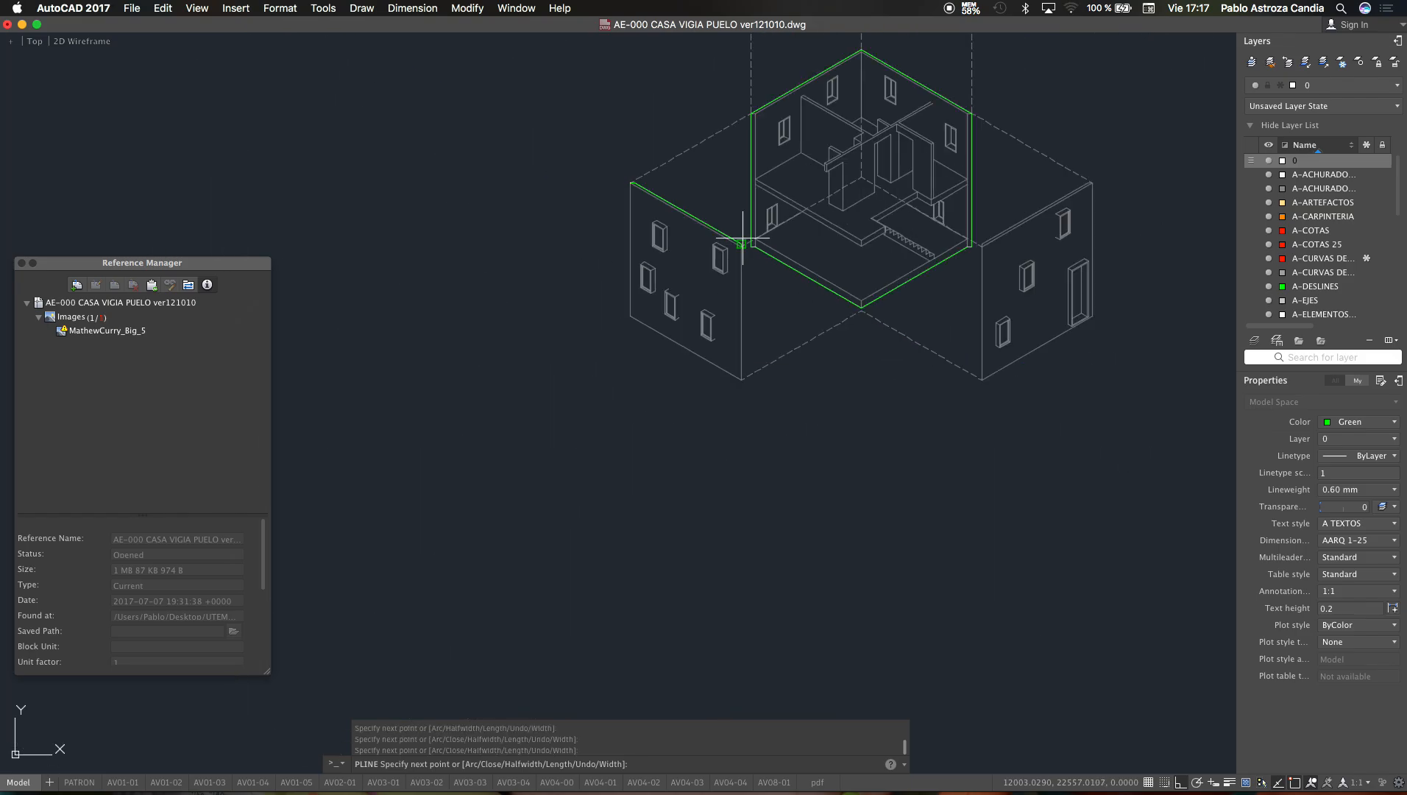
Step: Continue the green polyline down the house-side edge and along the wall's base, and close the outline at the outer top corner
scroll(743, 412, "up", 5)
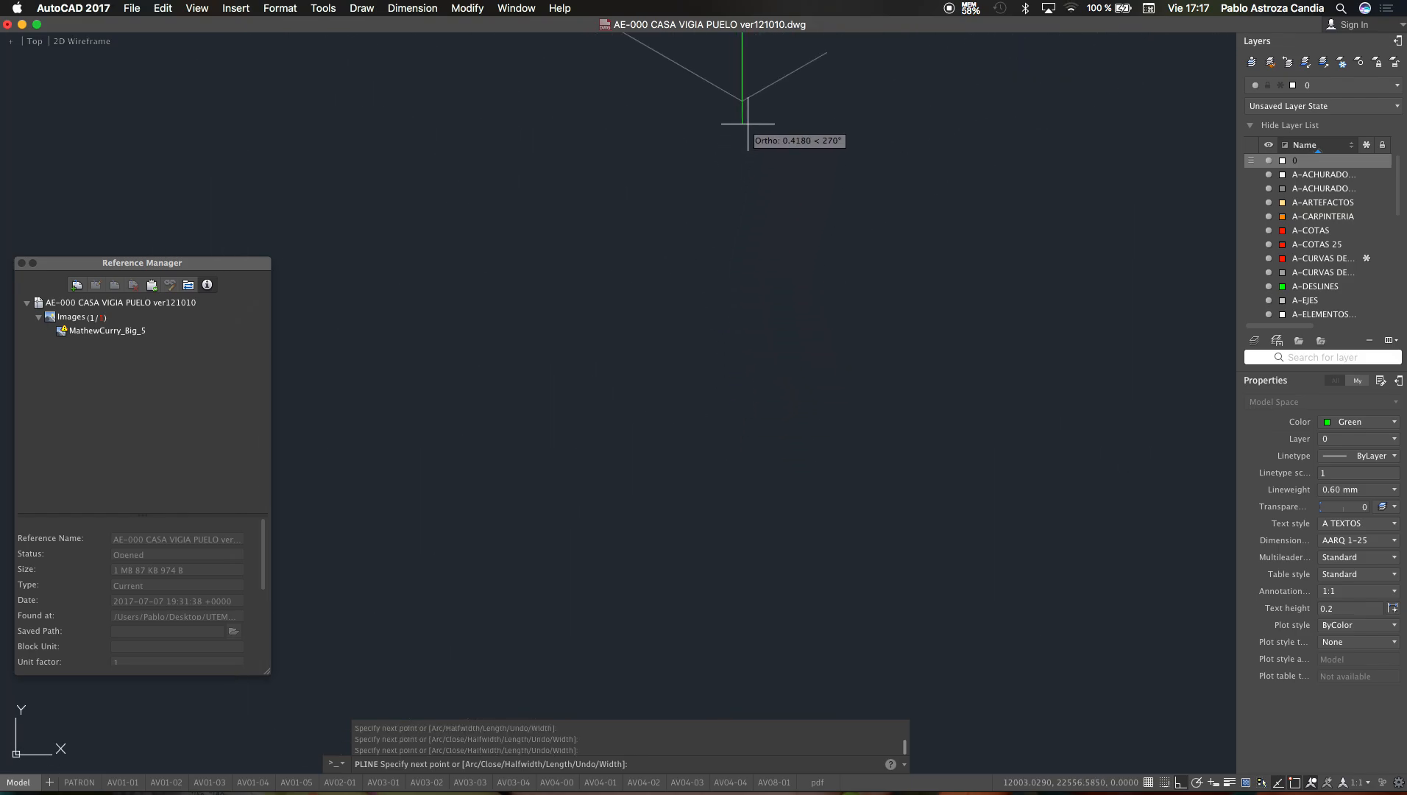
left_click(741, 102)
scroll(777, 433, "down", 5)
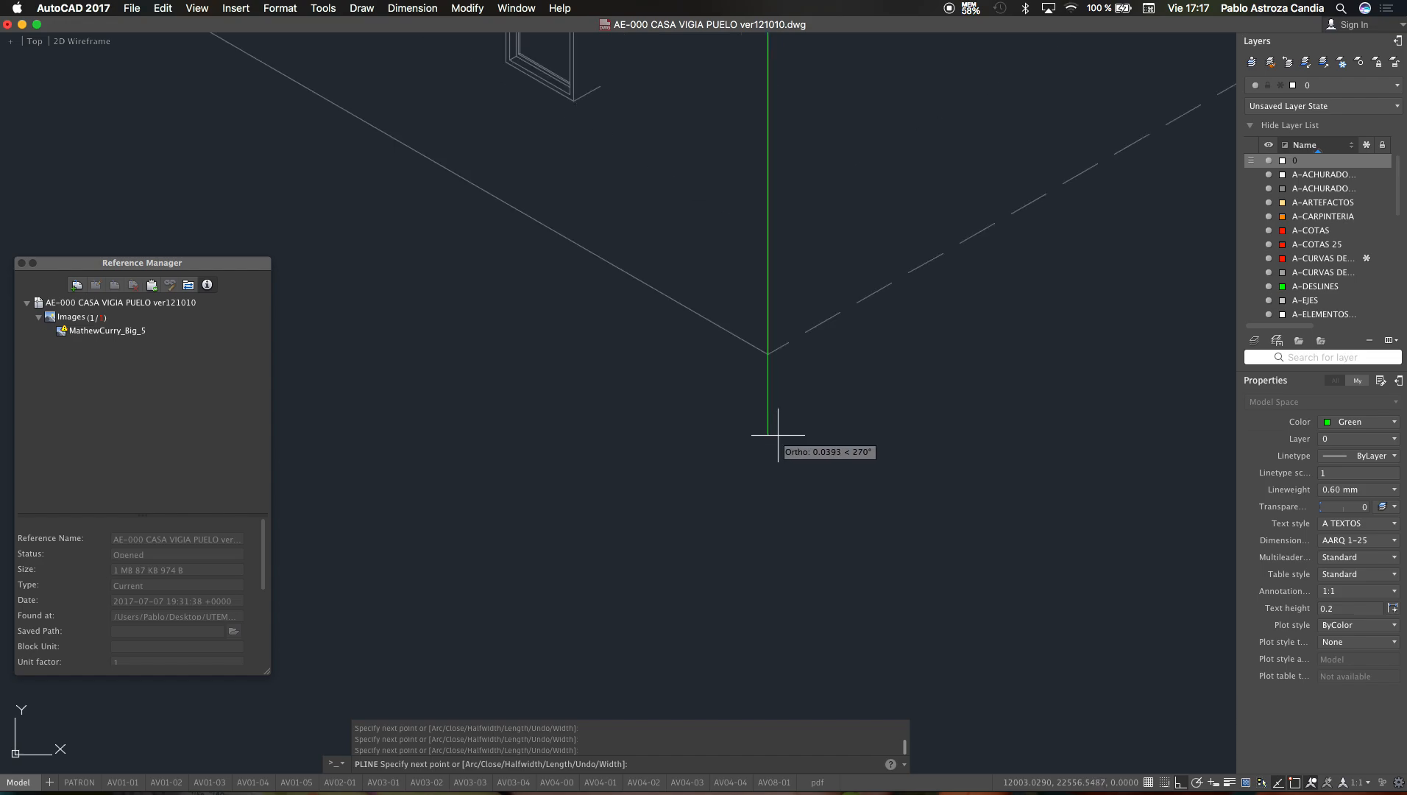
scroll(778, 441, "down", 5)
left_click(780, 419)
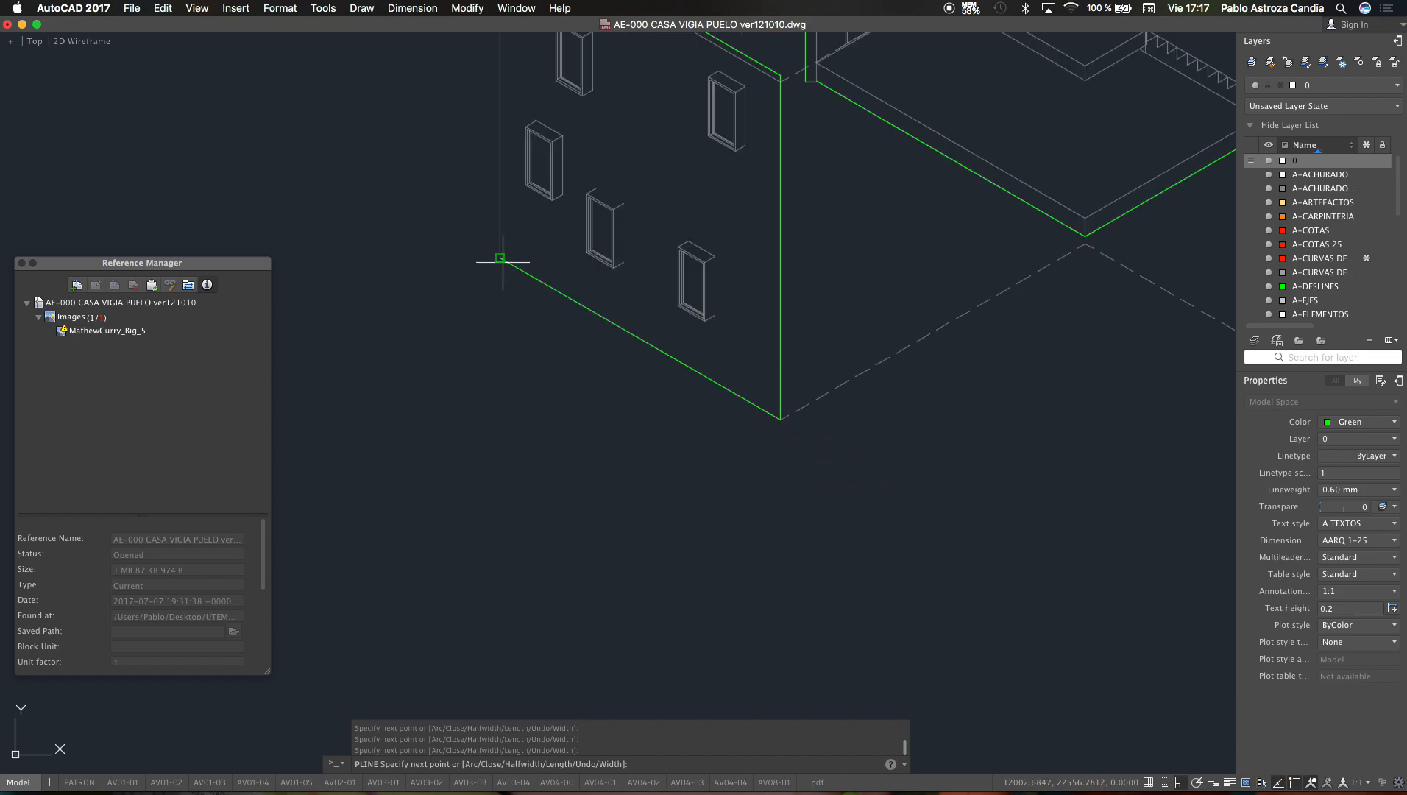
scroll(559, 383, "down", 5)
scroll(574, 324, "up", 6)
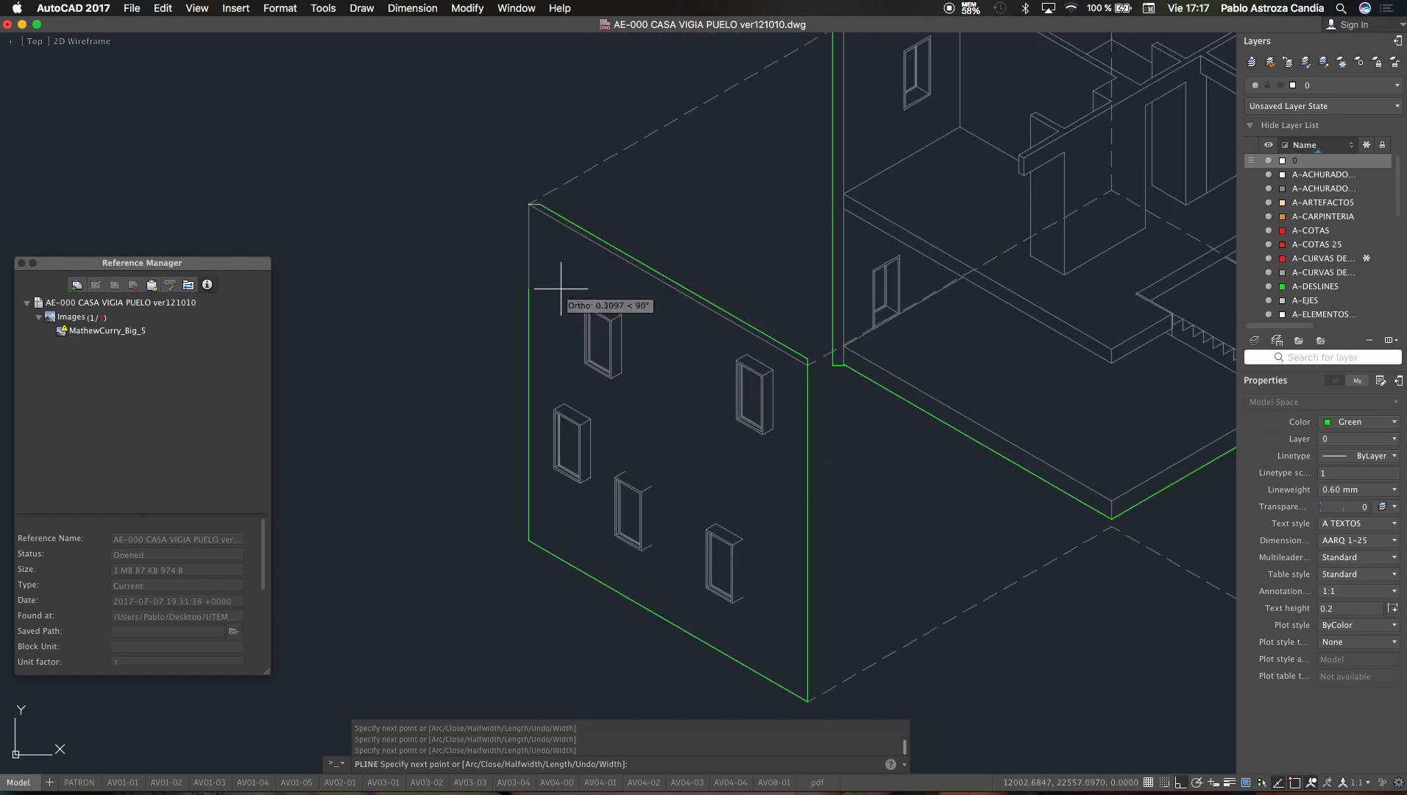
type("C")
key("Return")
Step: Copy the upper window's grey reveal polyline from its top corner to the two incomplete lower windows on the same wall
scroll(626, 322, "up", 5)
left_click(591, 283)
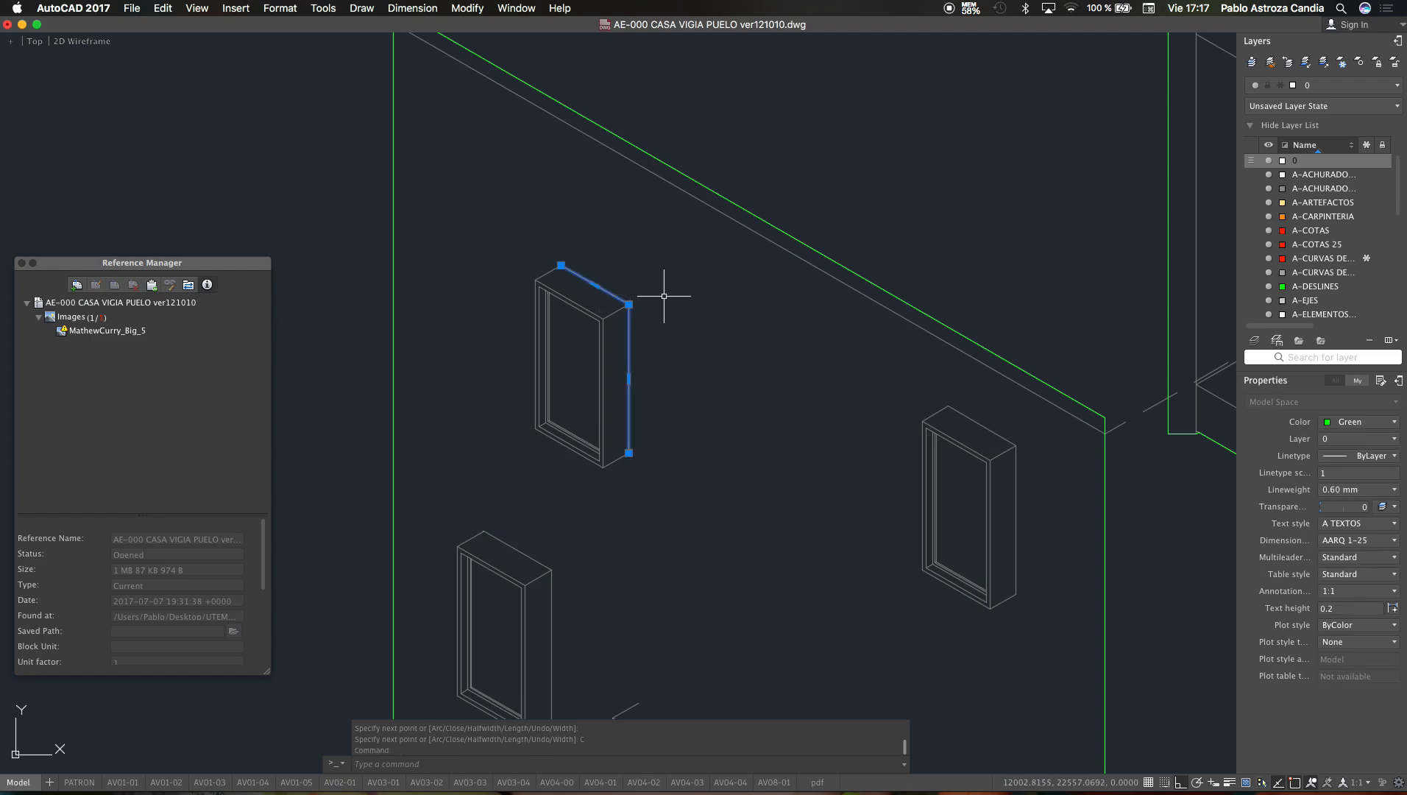
type("co")
key("Return")
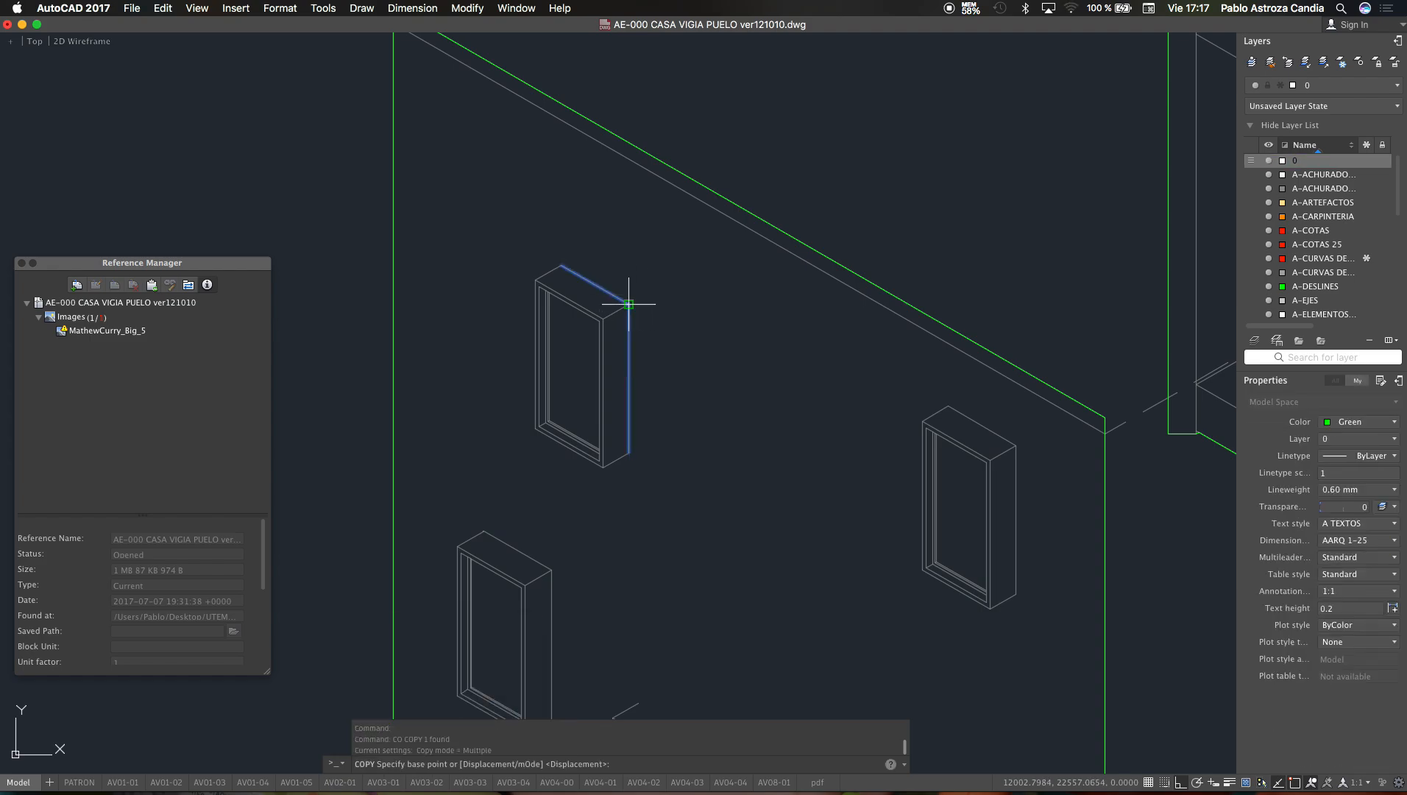
left_click(628, 303)
scroll(606, 408, "down", 5)
scroll(713, 355, "up", 6)
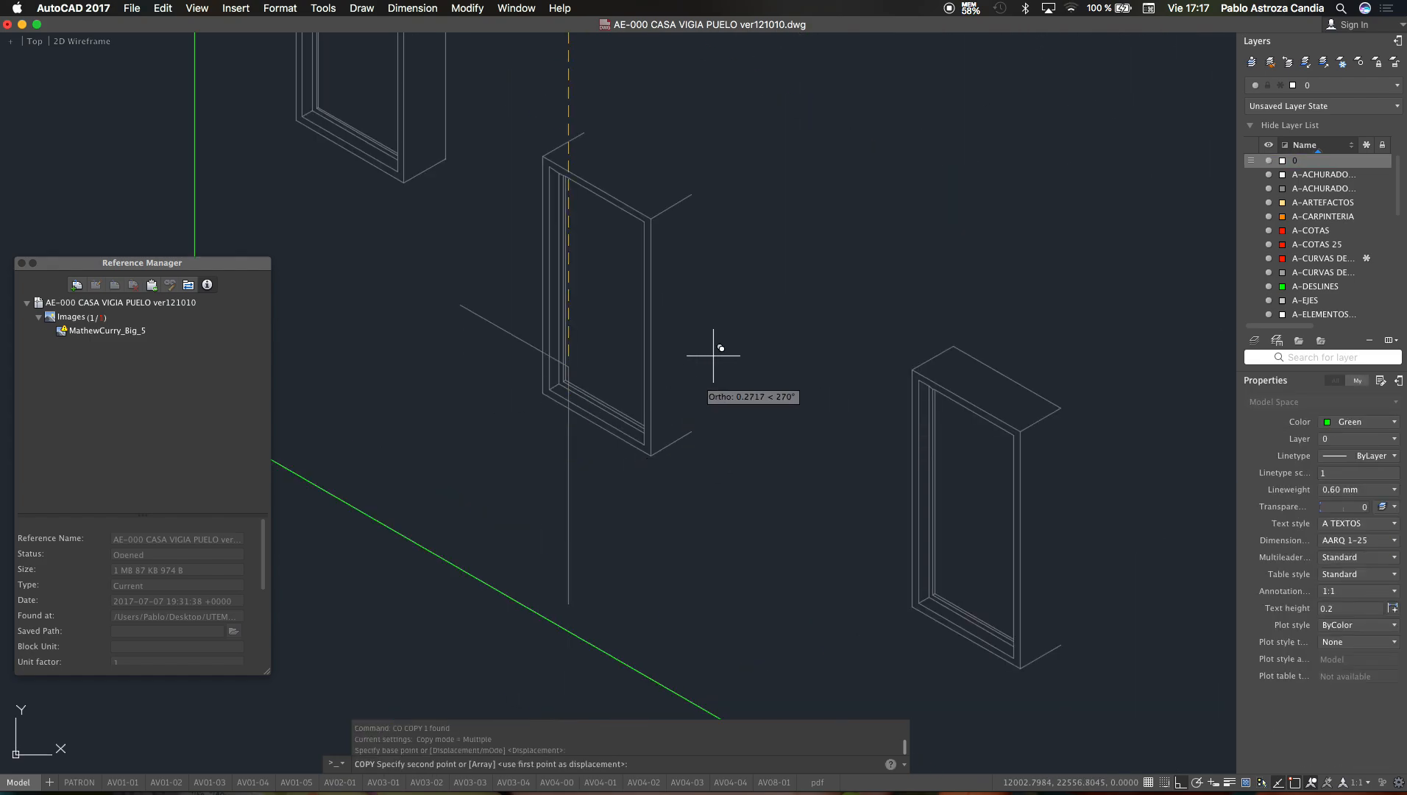
left_click(691, 195)
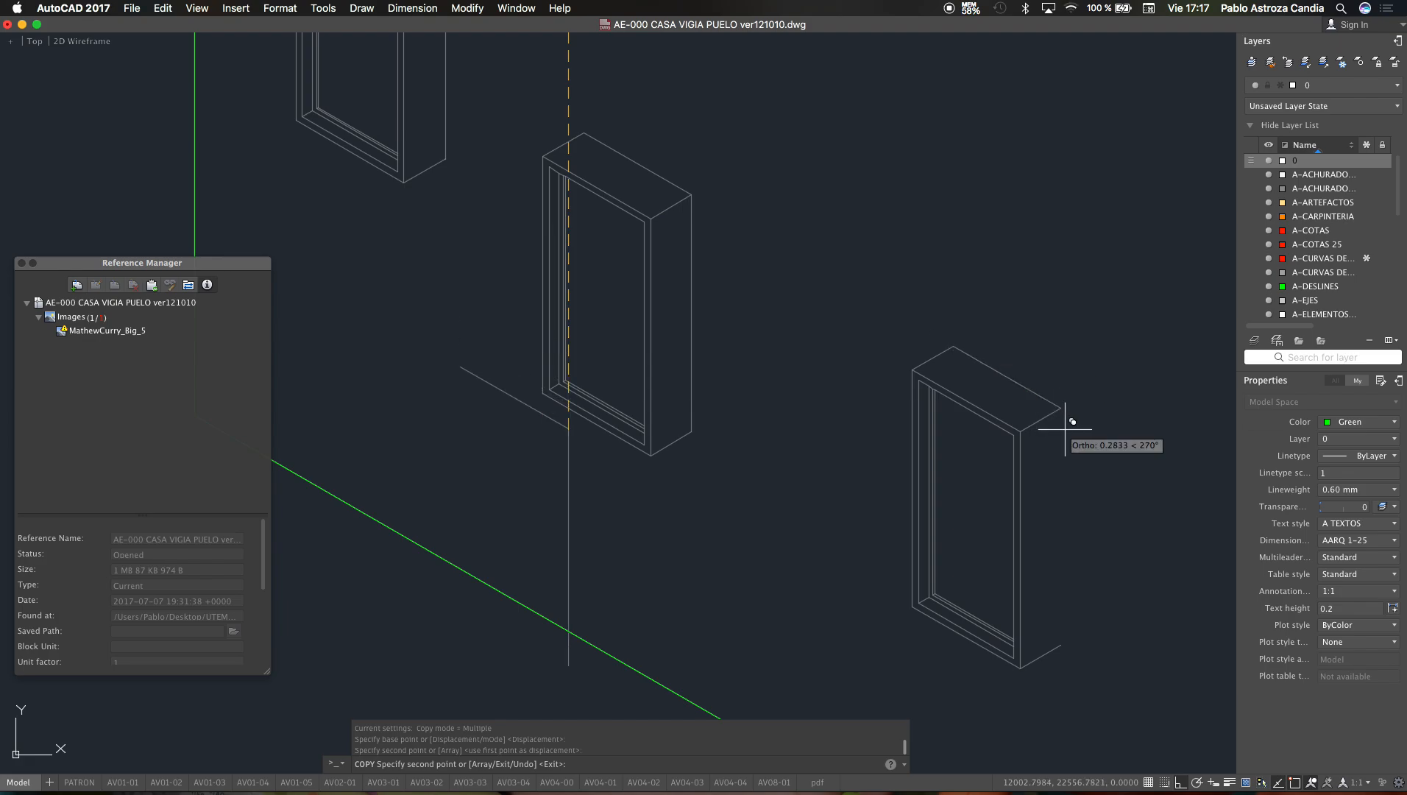
scroll(835, 442, "down", 5)
key("Escape")
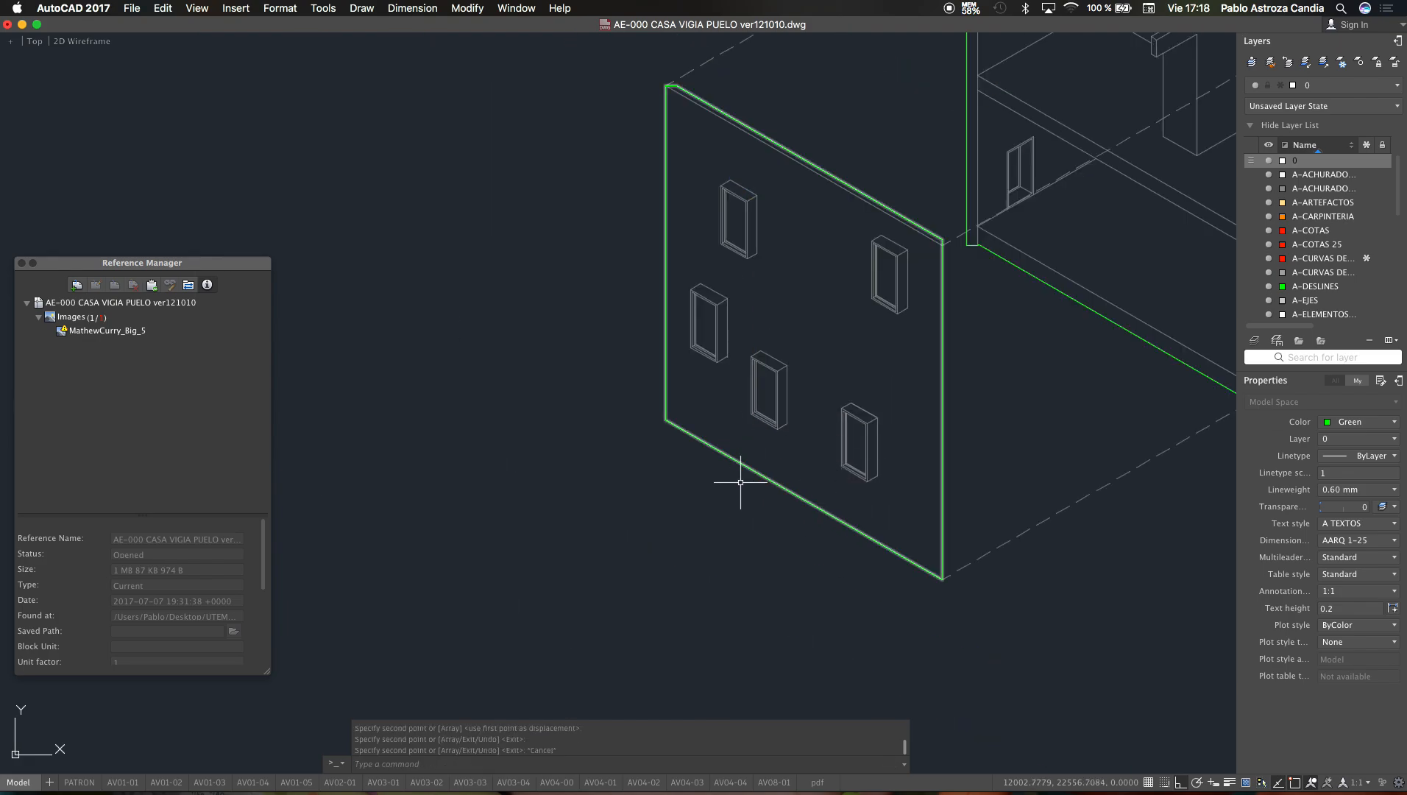
Step: Examine the exploded isometric's green outlines, interior and detached walls, and view it among the other drawings in the file
scroll(740, 483, "down", 3)
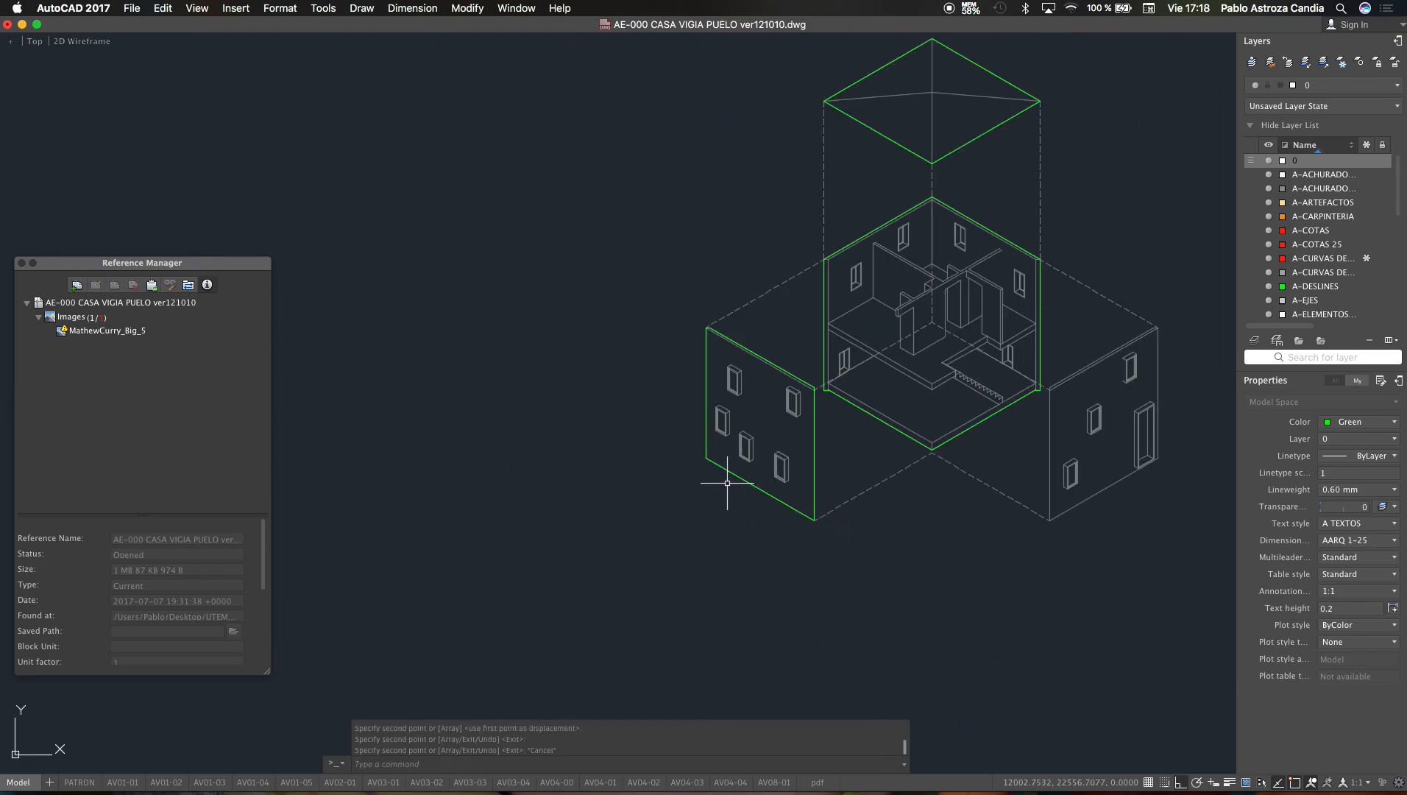
scroll(651, 440, "down", 2)
scroll(837, 318, "up", 2)
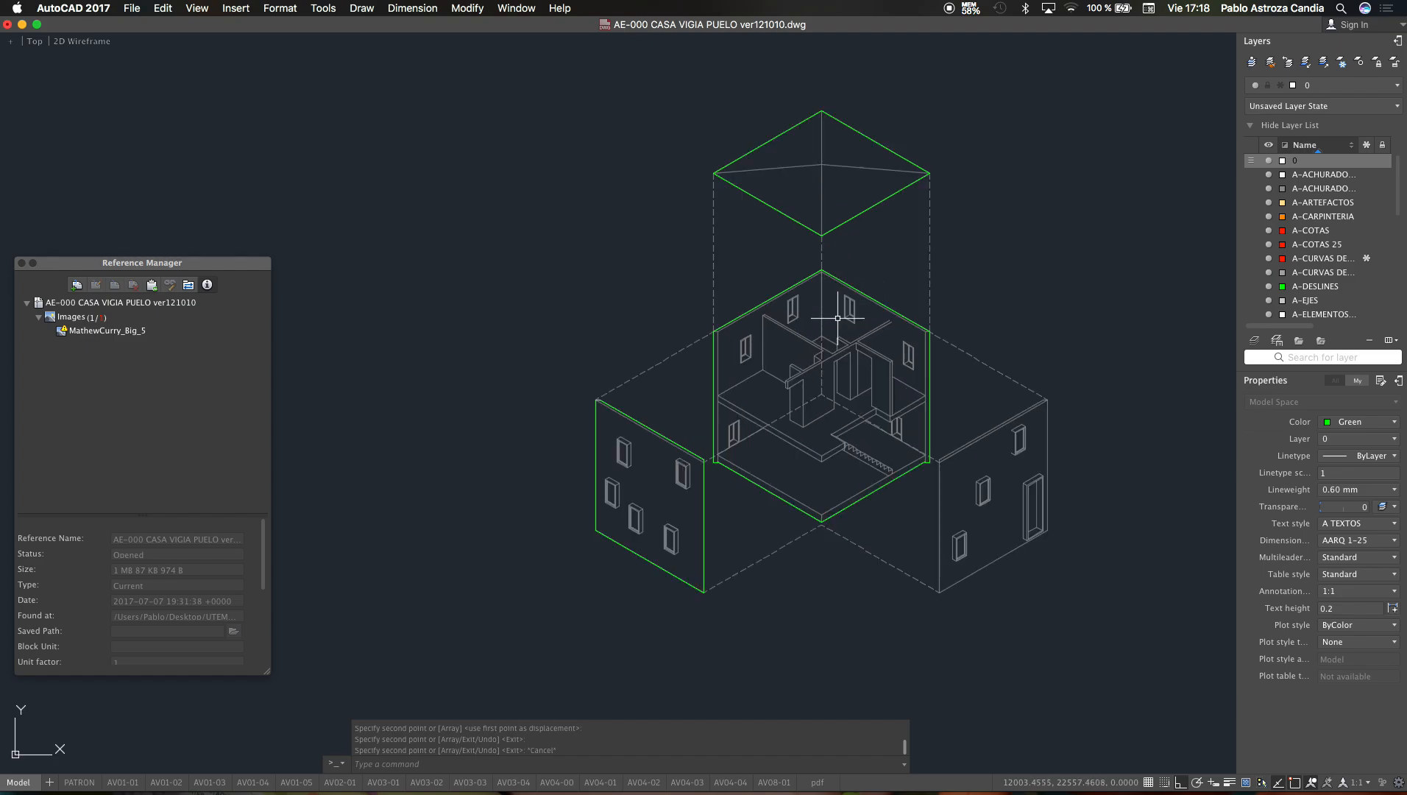
scroll(837, 317, "up", 2)
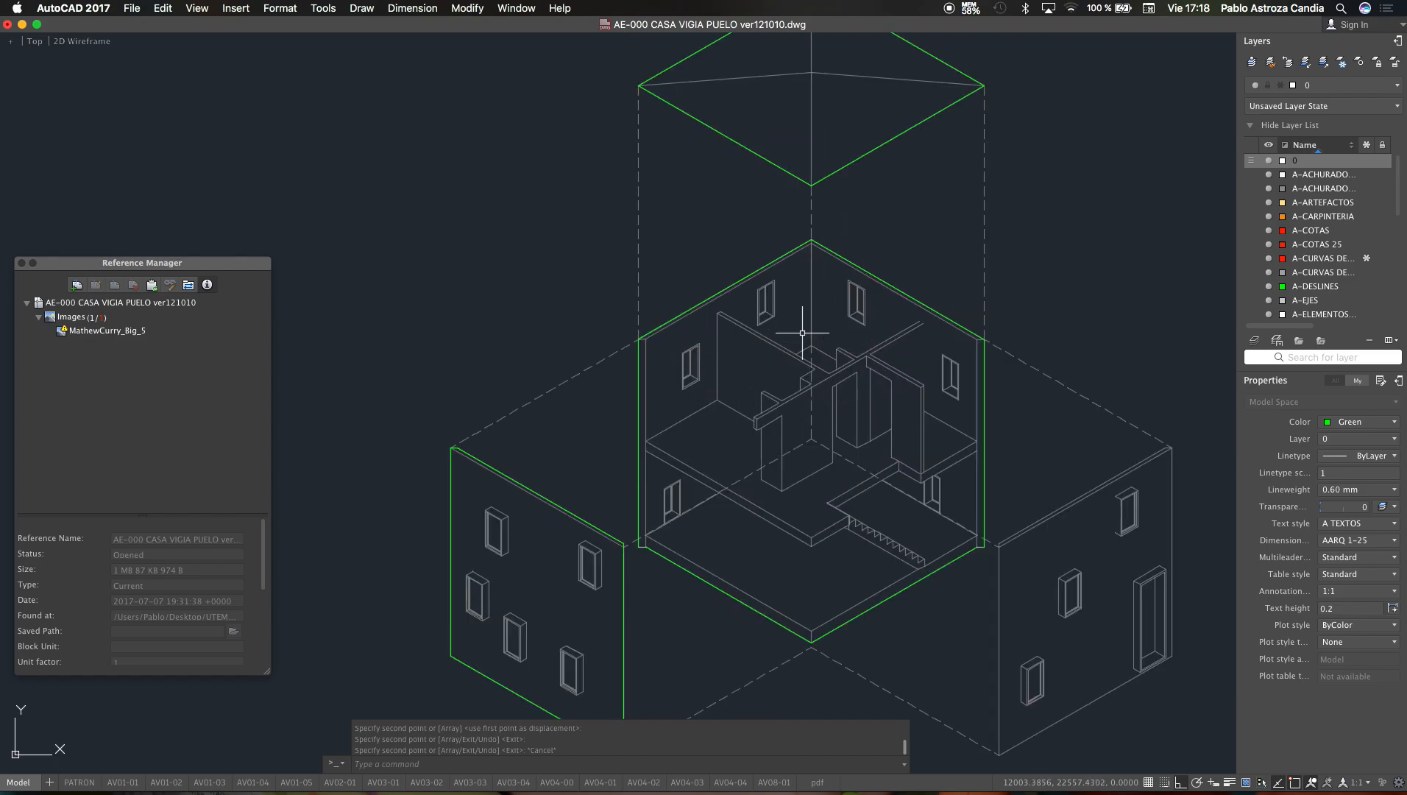
scroll(738, 374, "up", 2)
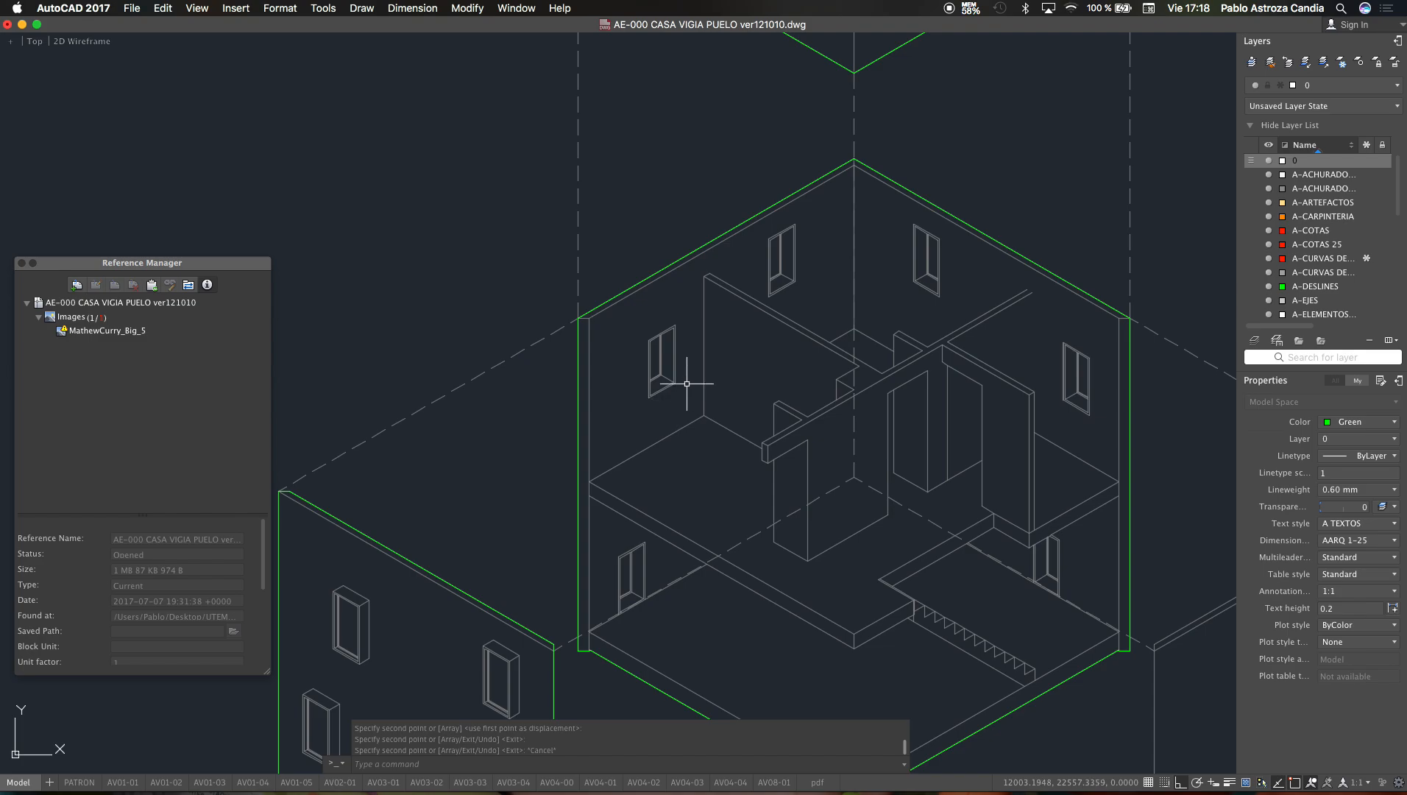
scroll(687, 384, "down", 2)
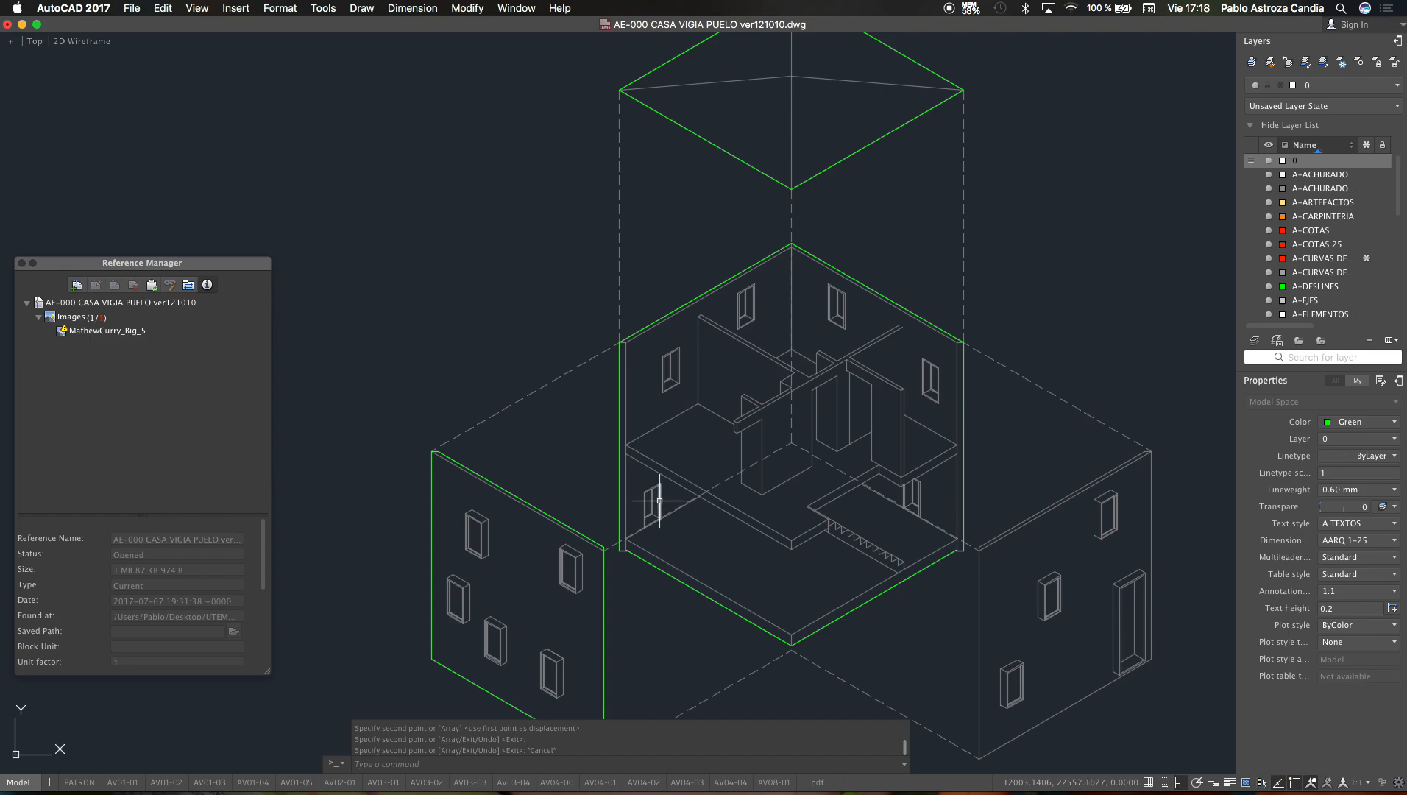
scroll(653, 446, "down", 4)
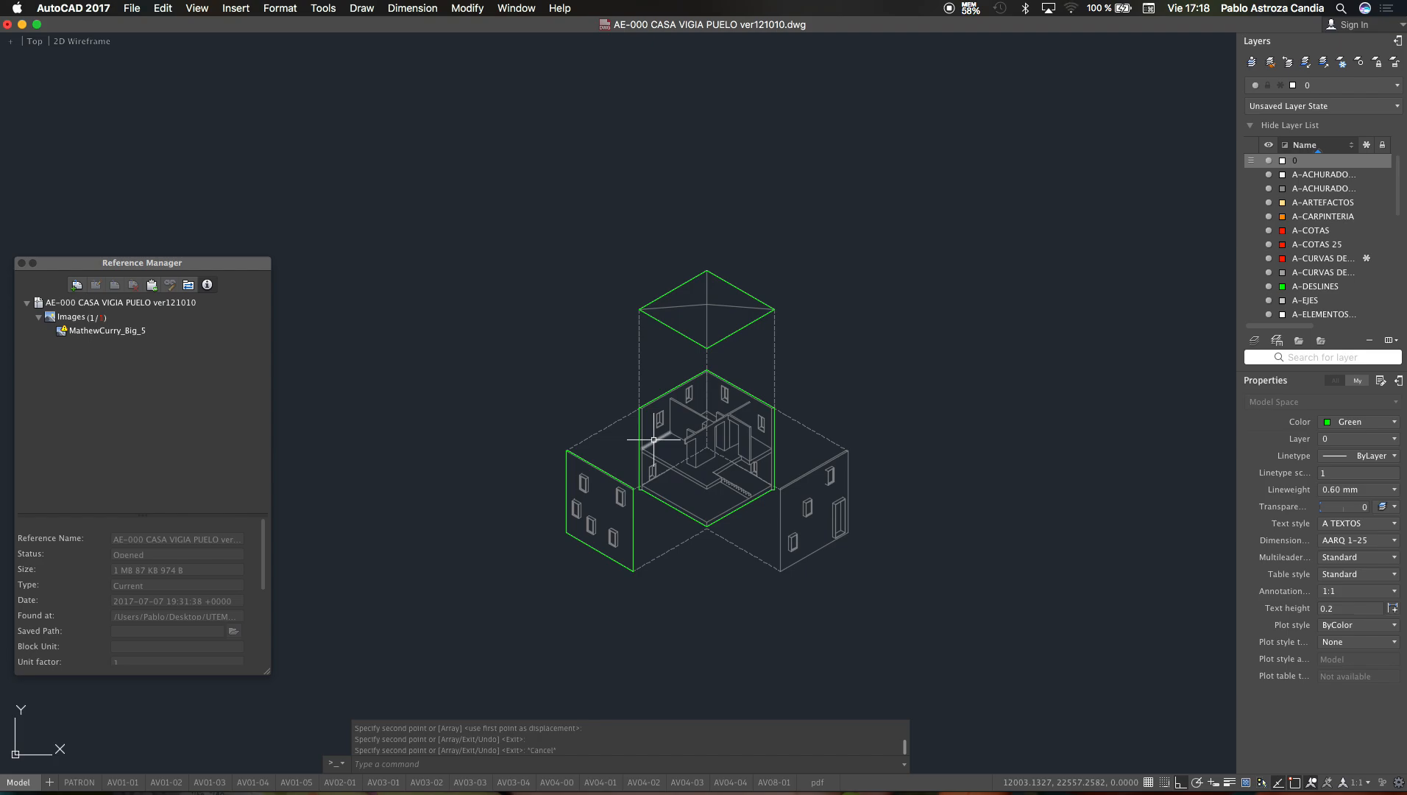
scroll(719, 471, "down", 5)
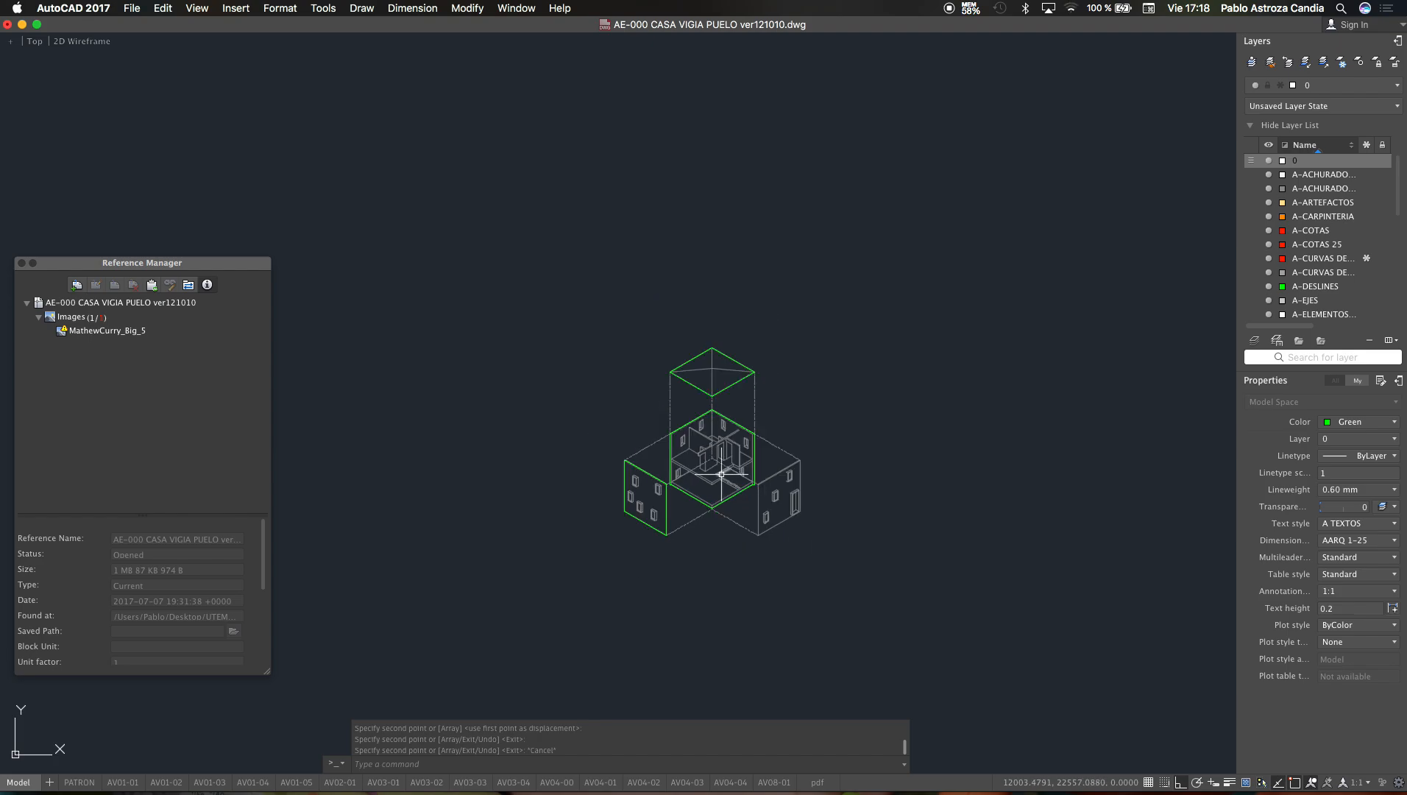
key("Escape")
scroll(738, 497, "up", 5)
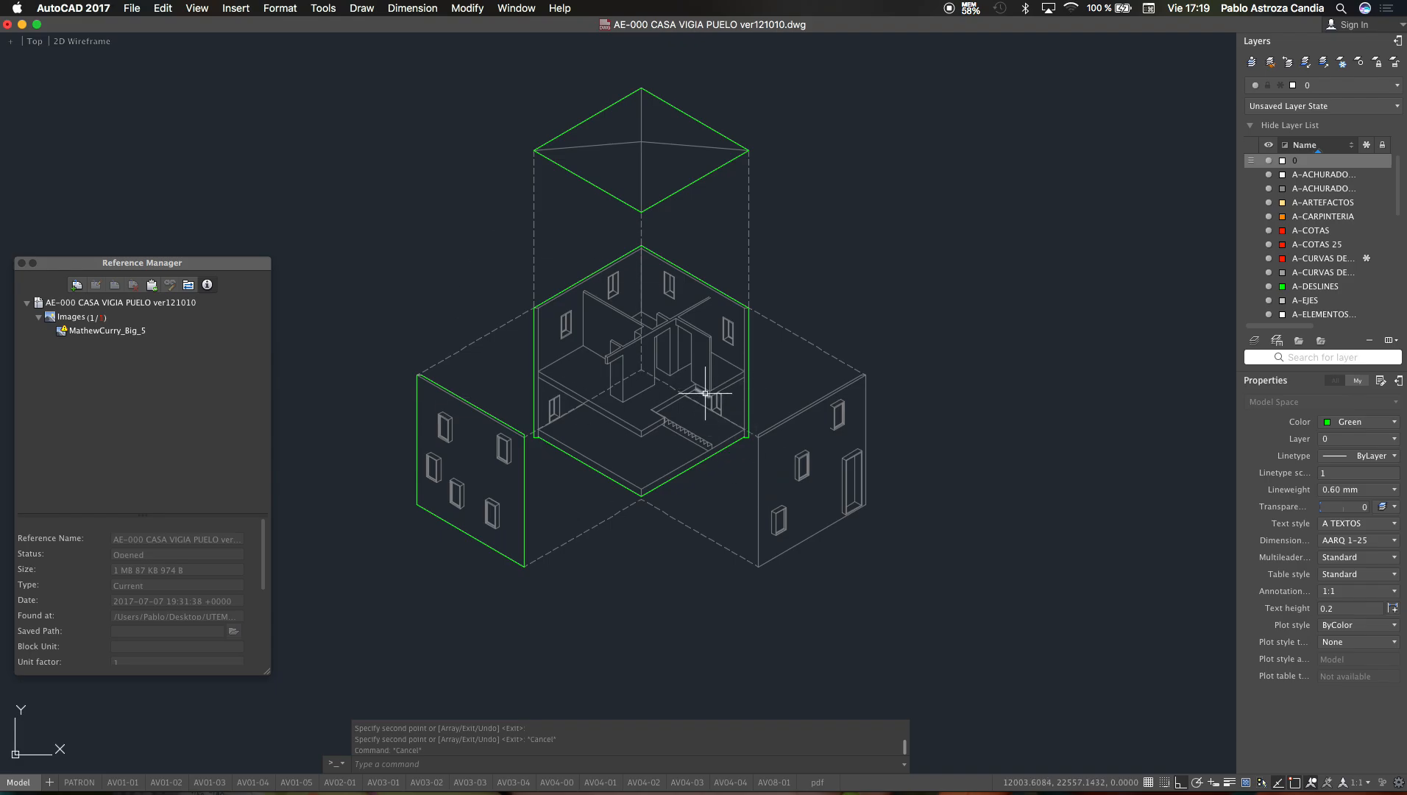
scroll(706, 393, "down", 10)
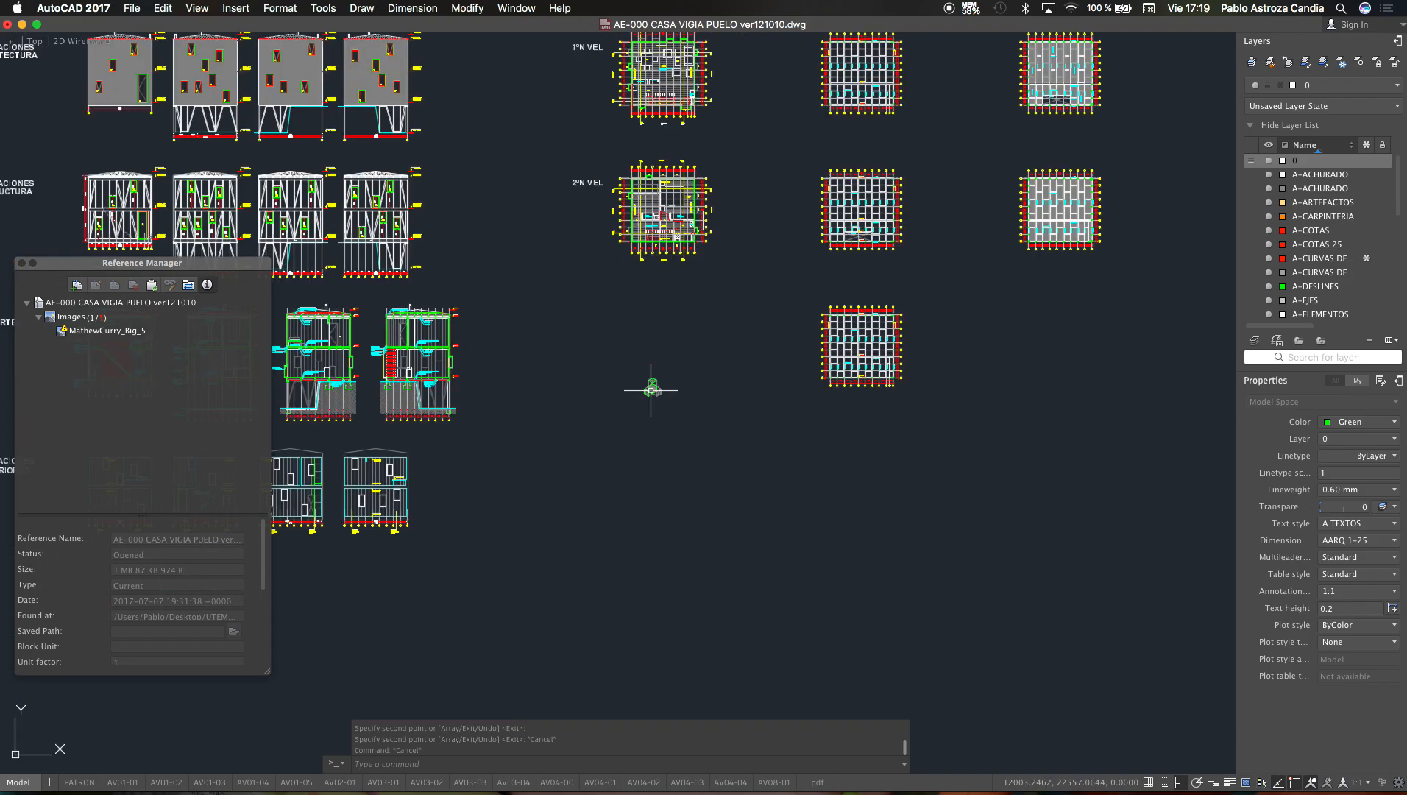
scroll(651, 390, "up", 3)
key("Escape")
type("sc")
key("Return")
left_click(698, 351)
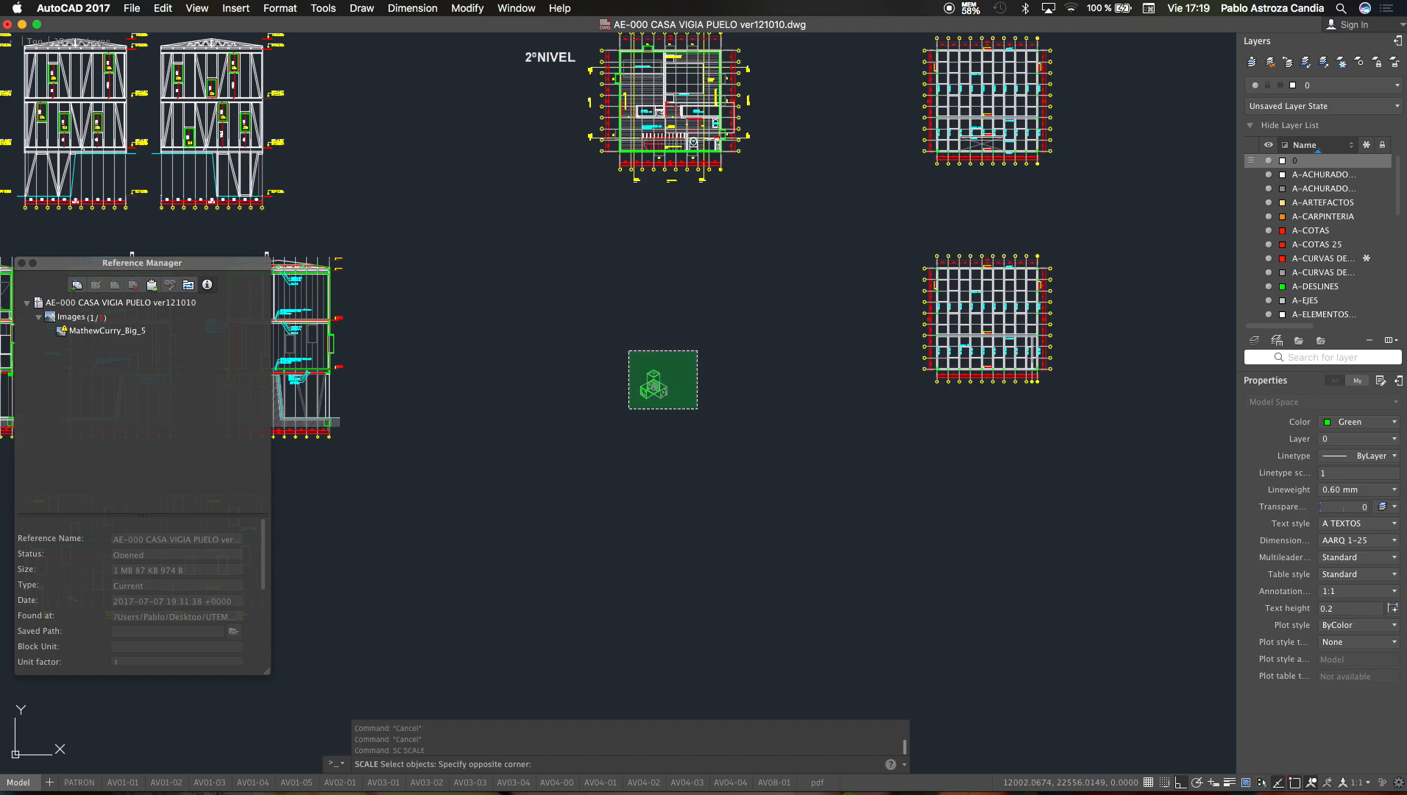
left_click(629, 408)
key("Escape")
type("sc")
key("Return")
scroll(650, 403, "up", 3)
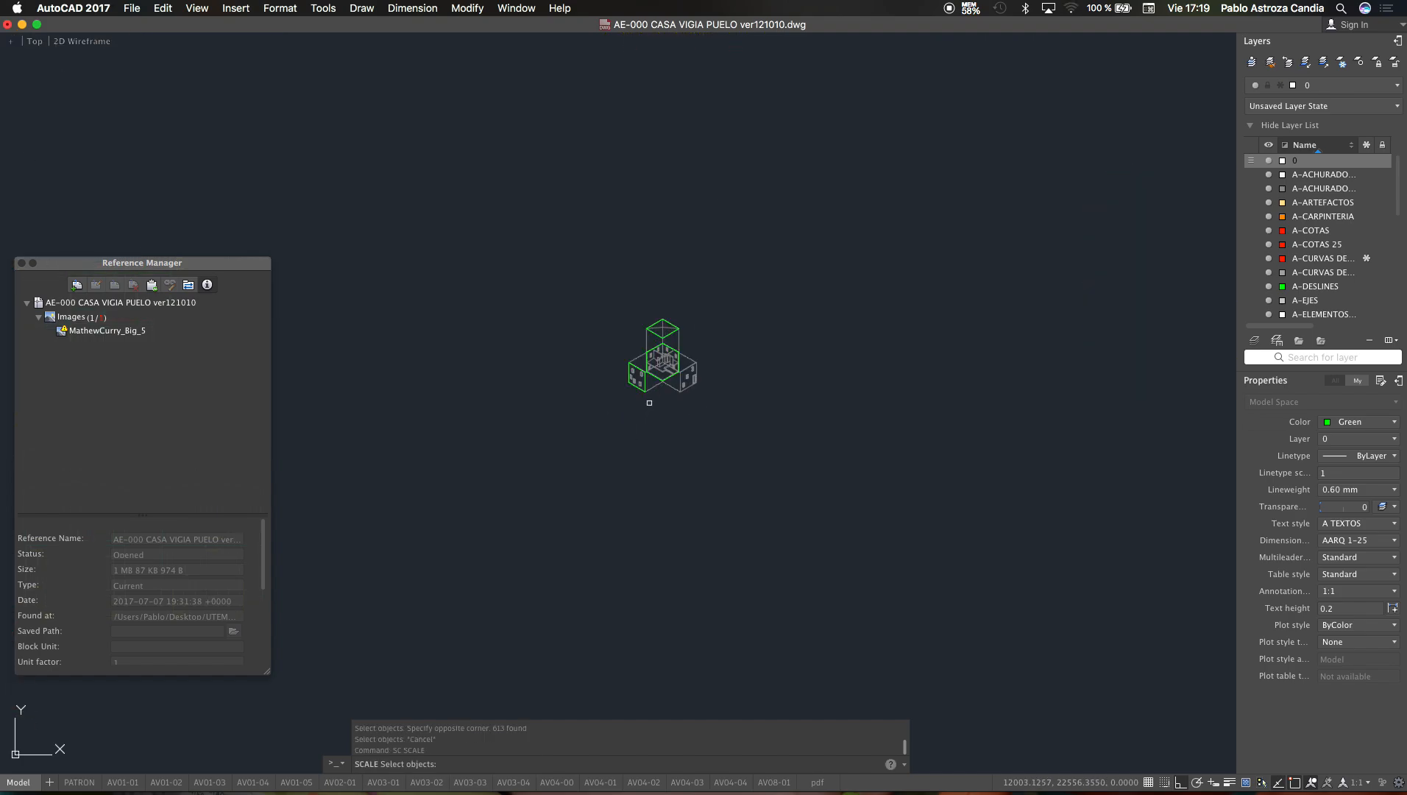
key("Escape")
key("Escape")
key("Escape")
Step: Measure the depth of the upper window's reveal along its bottom edge on the five-window wall
scroll(625, 390, "up", 10)
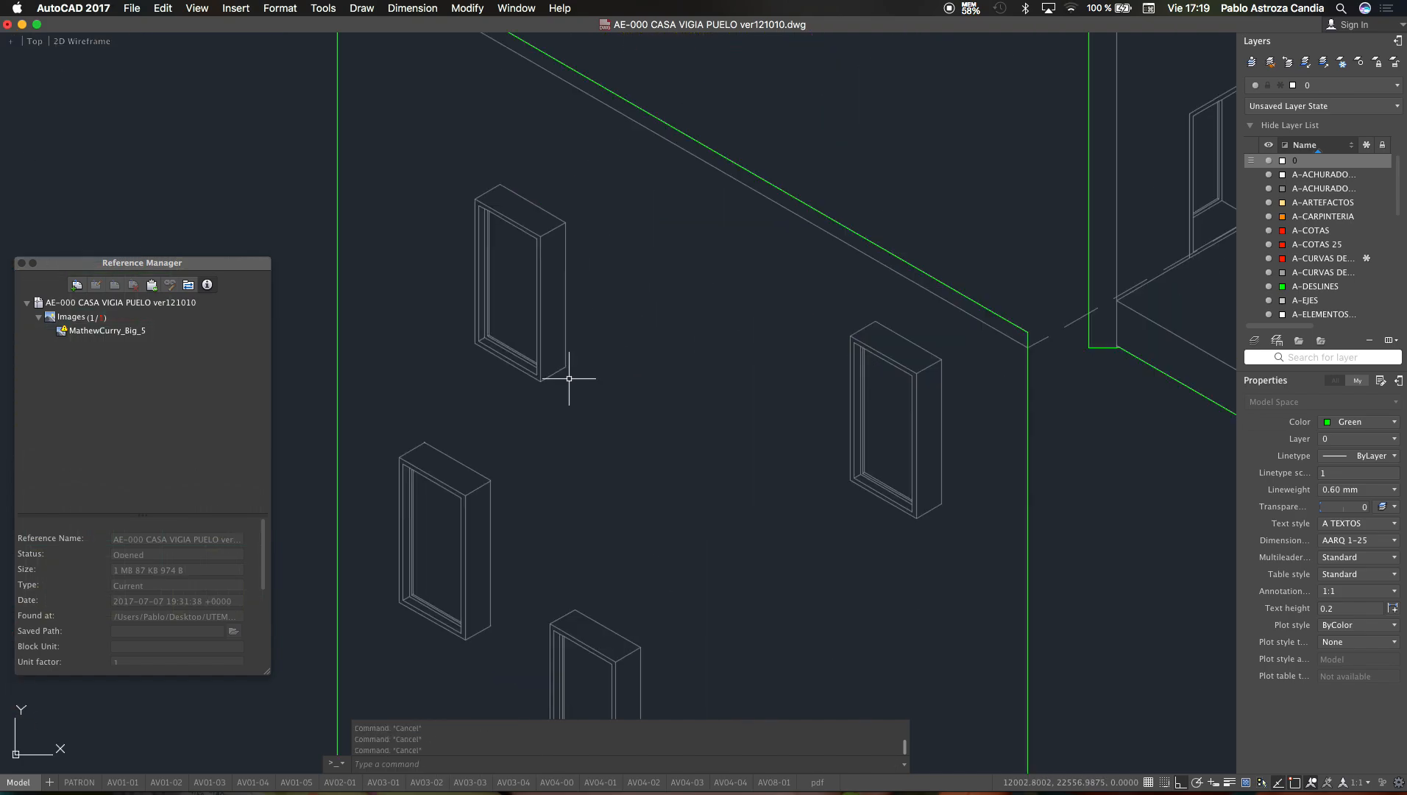
type("di")
key("Return")
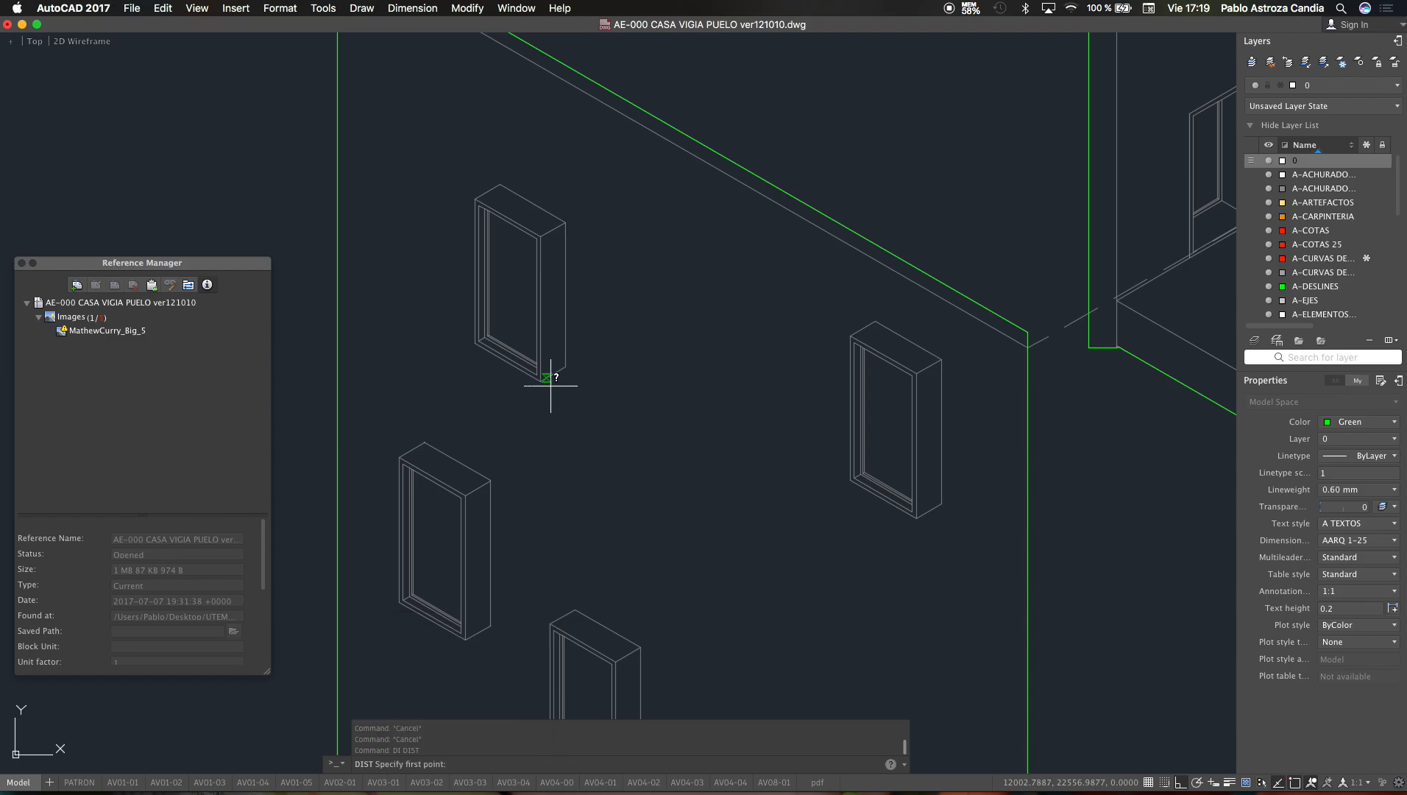
scroll(551, 384, "up", 5)
left_click(507, 361)
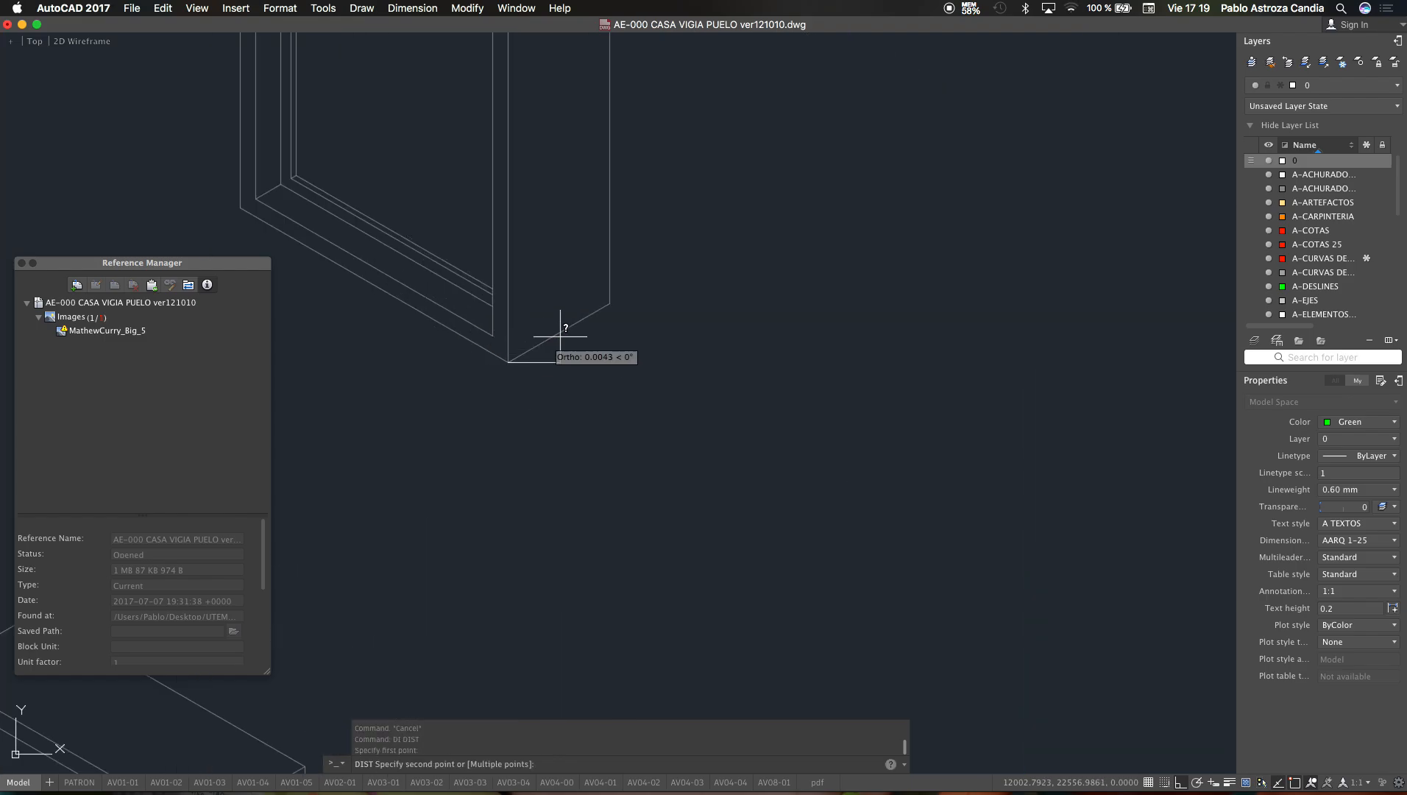
left_click(609, 304)
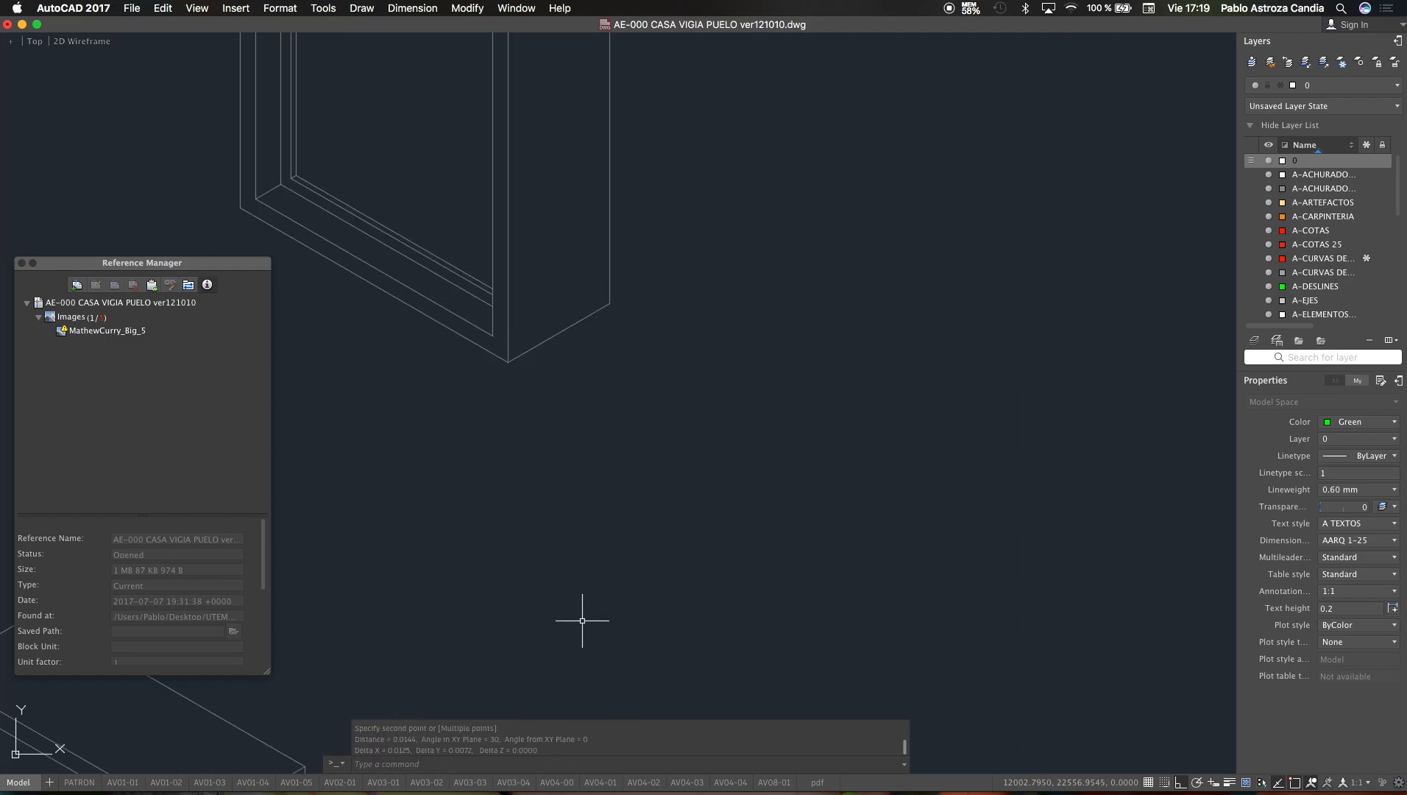
Step: Start scaling the entire exploded isometric, with the roof's uppermost corner as the base point
scroll(584, 622, "down", 10)
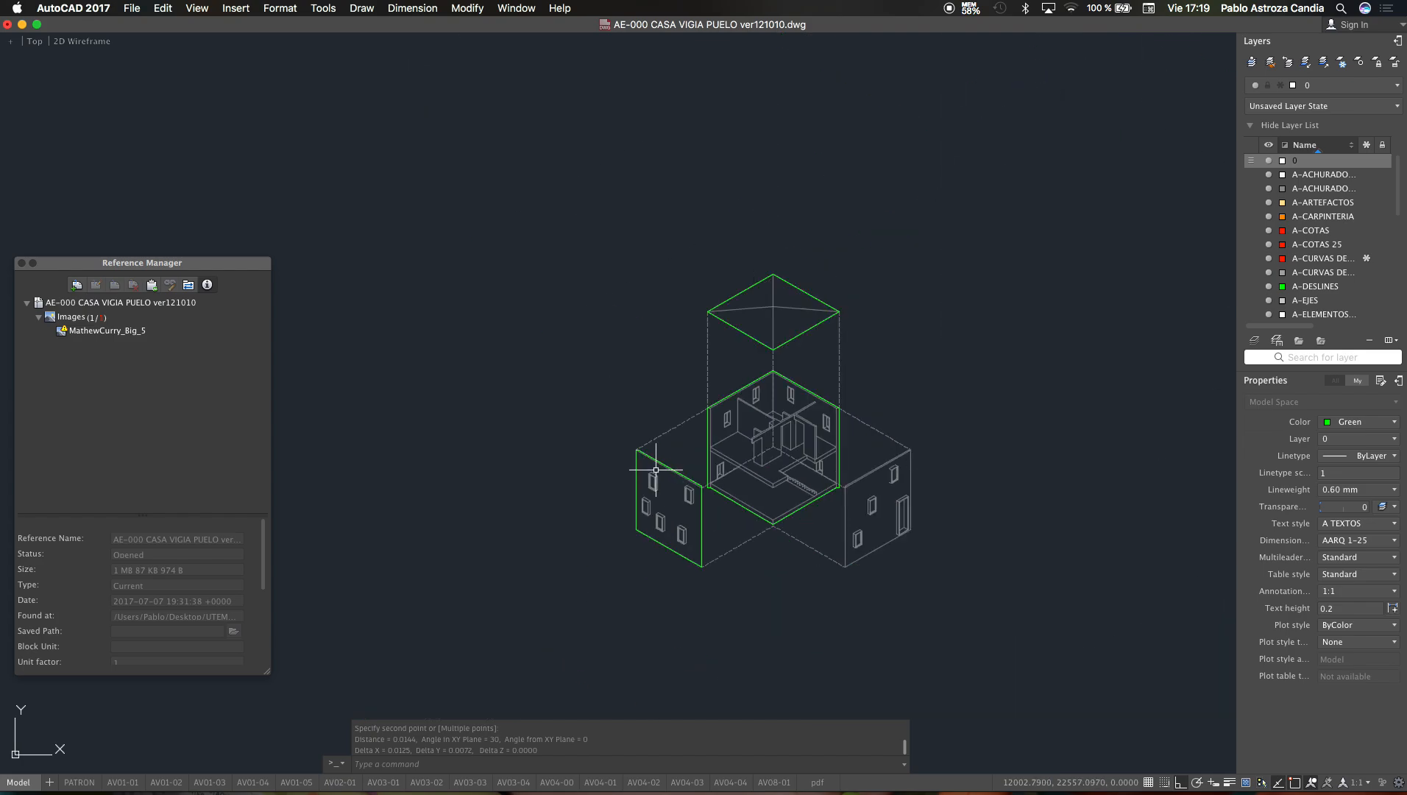
key("Escape")
key("Escape")
type("sc")
key("Return")
left_click(775, 381)
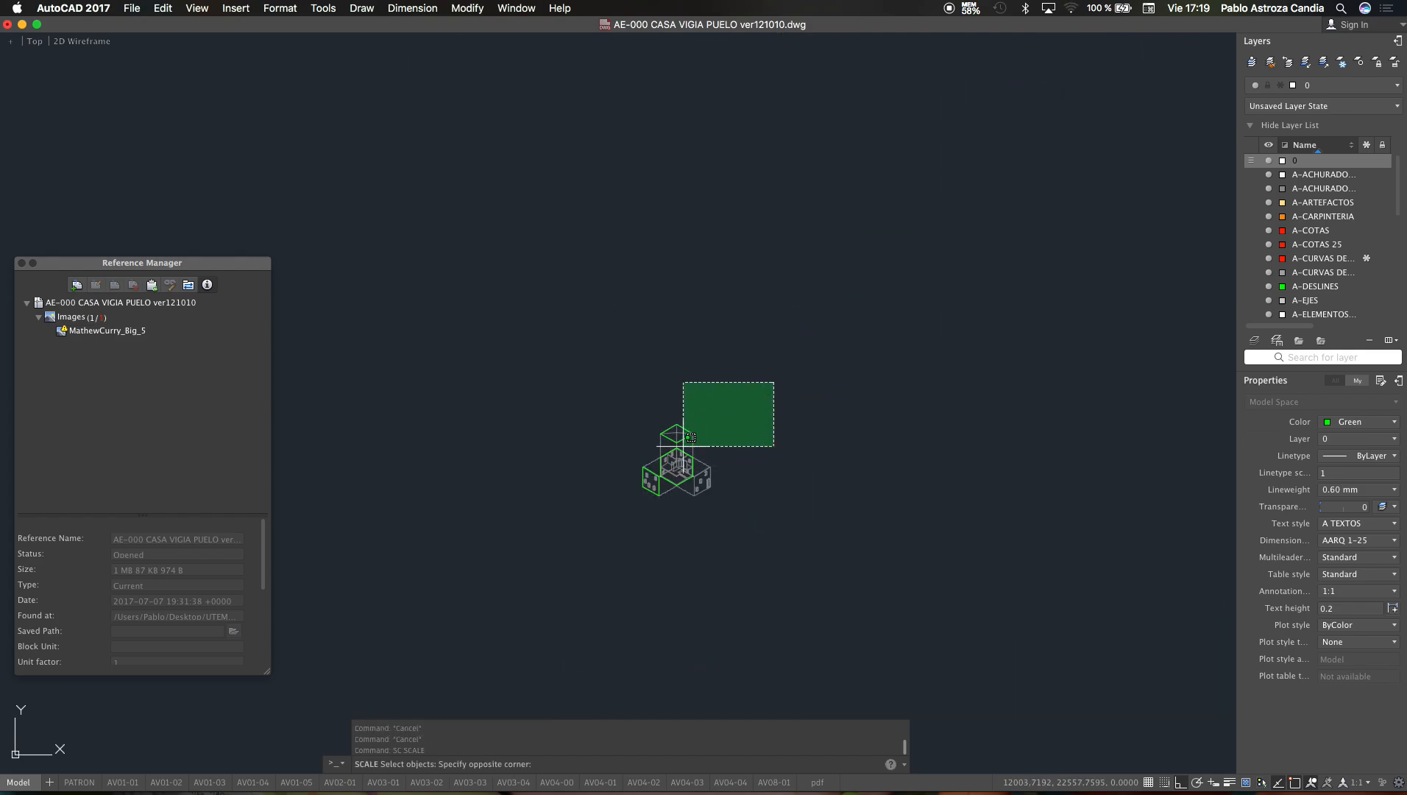
left_click(625, 527)
key("Return")
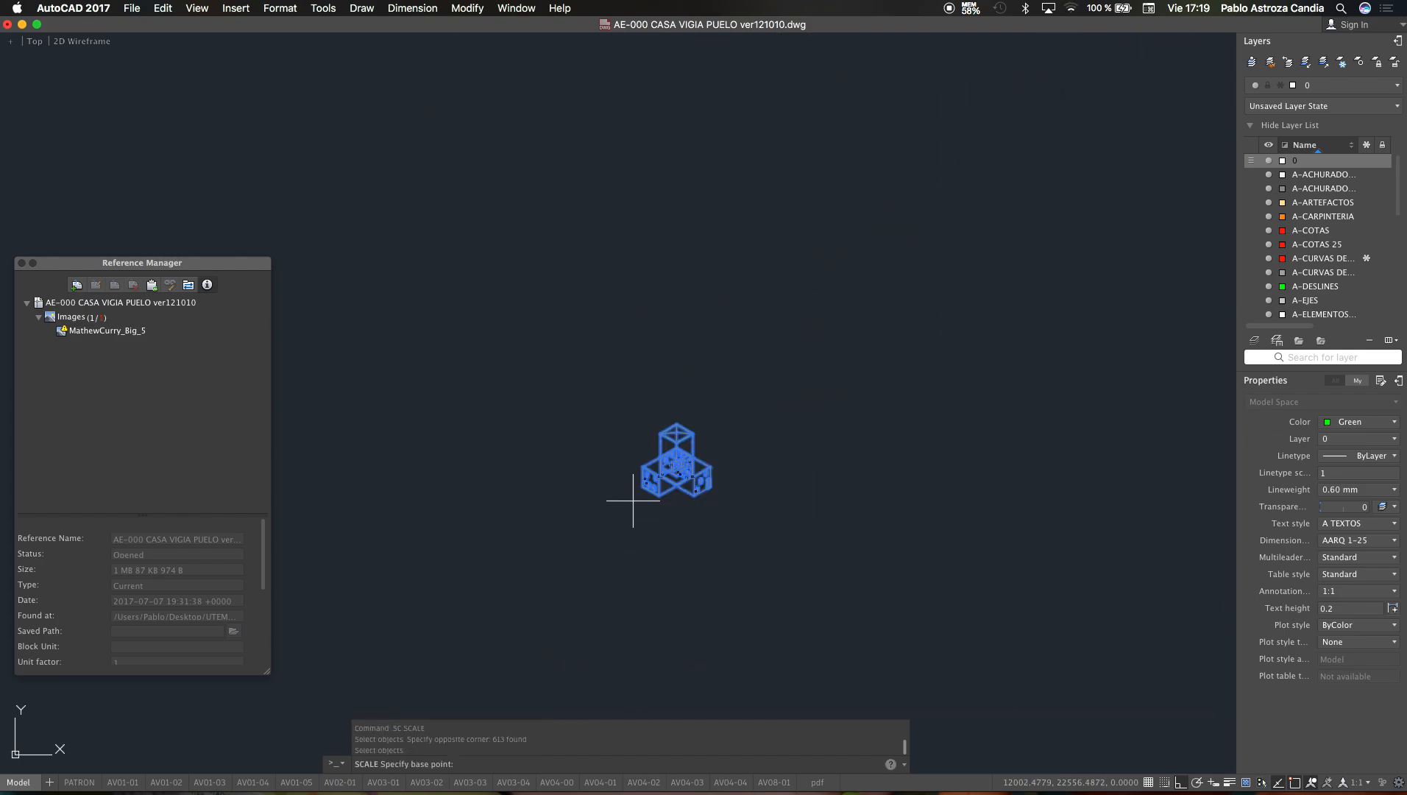
scroll(648, 471, "up", 10)
scroll(690, 532, "down", 5)
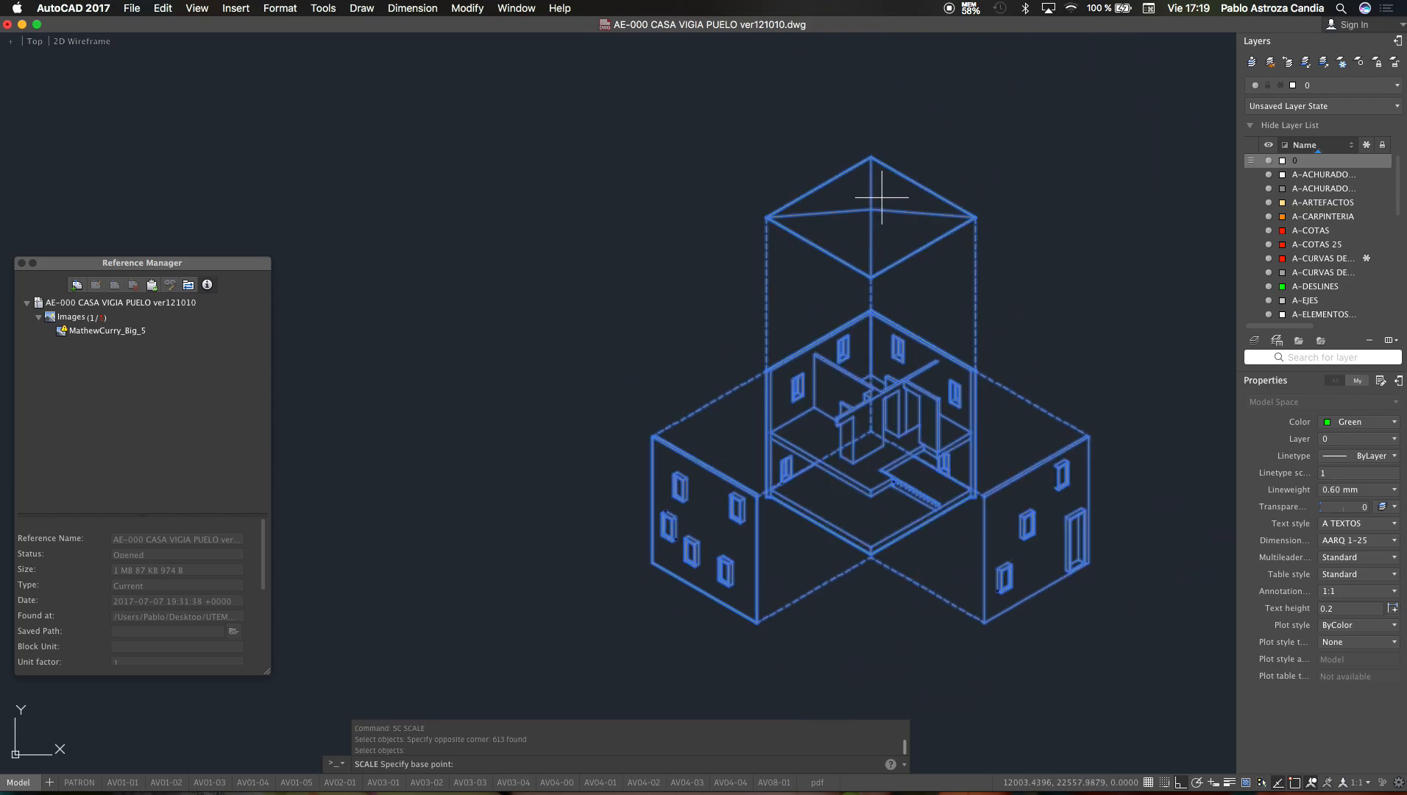
left_click(870, 157)
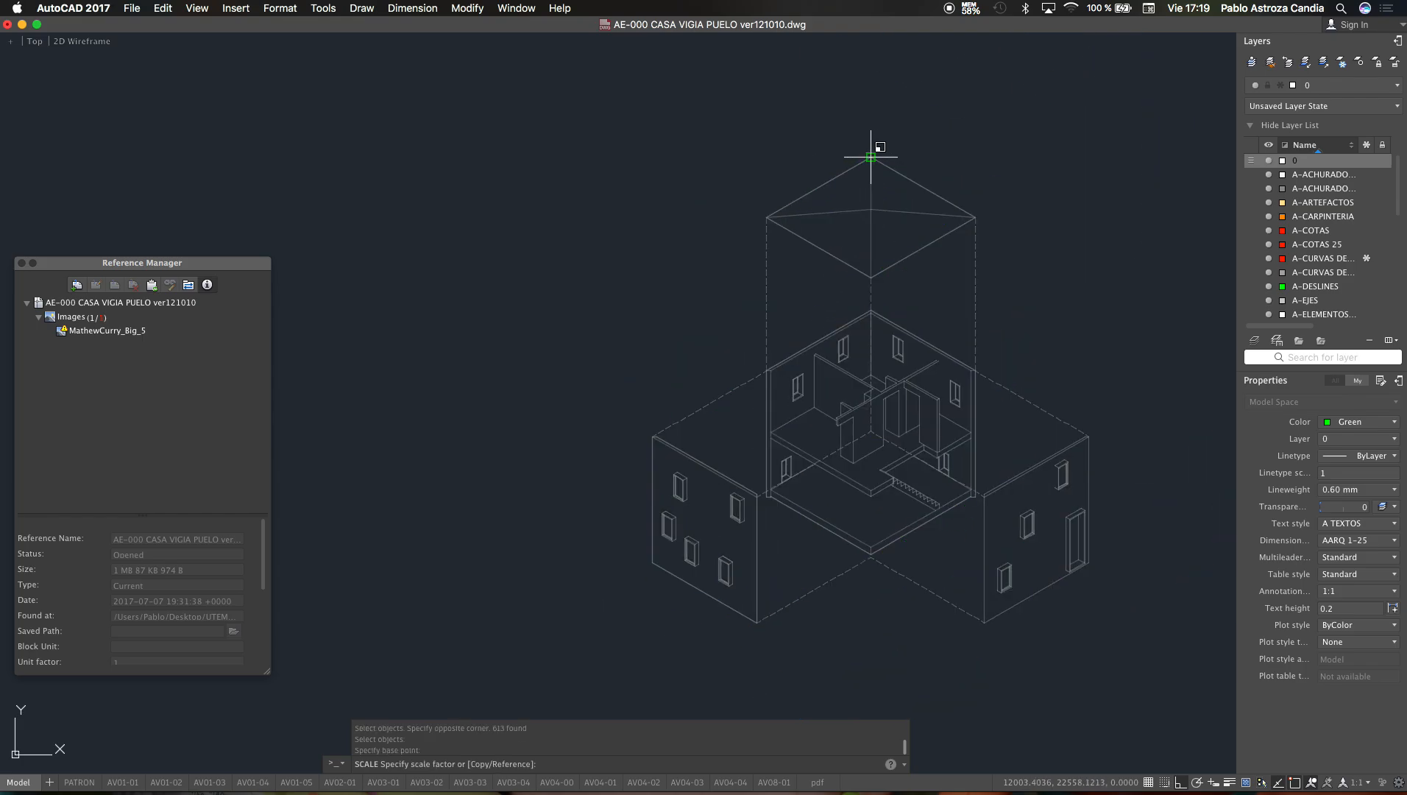
Step: Scale the isometric by reference, using the upper window's top reveal depth as the reference length and 20 as the new length
type("R")
key("Return")
scroll(676, 471, "up", 5)
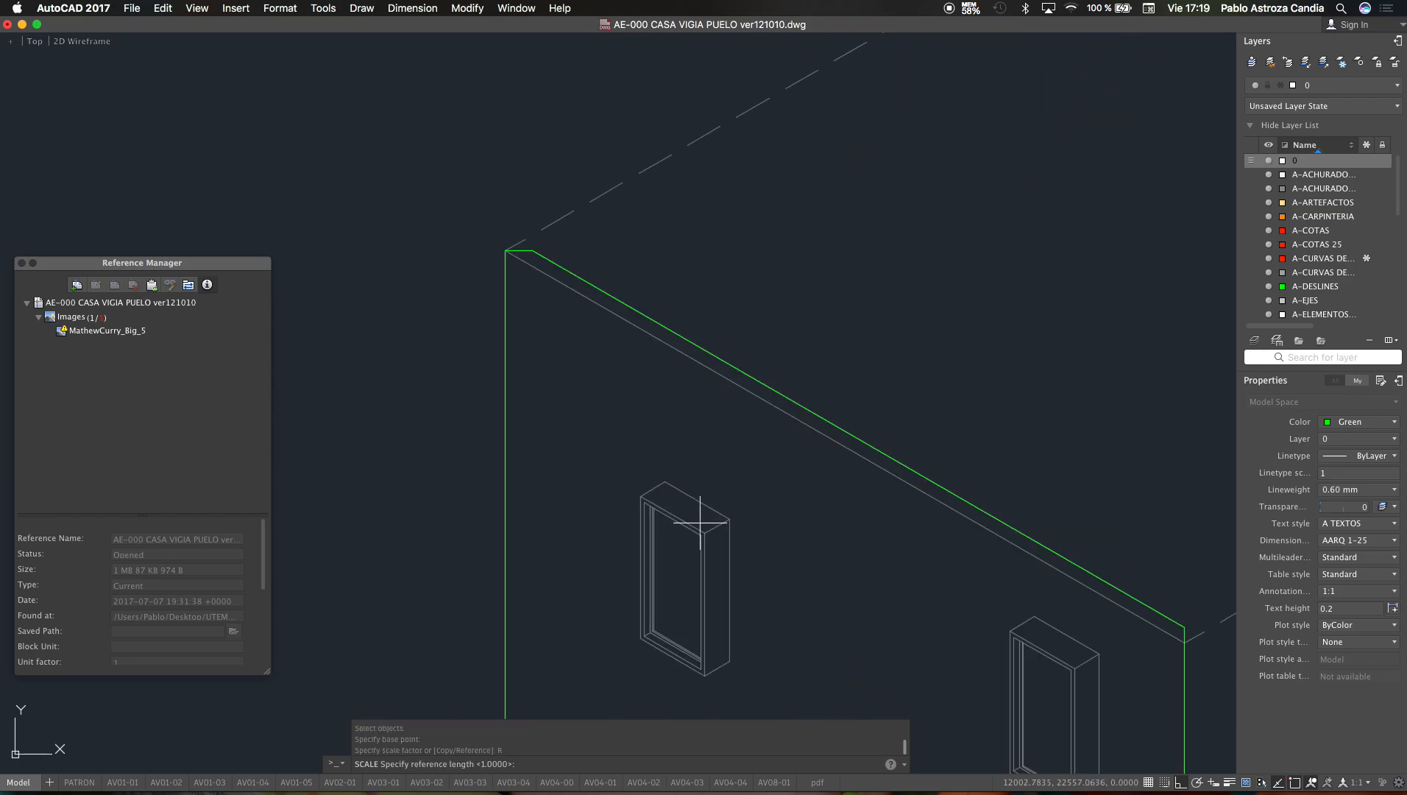
scroll(700, 523, "up", 8)
left_click(713, 554)
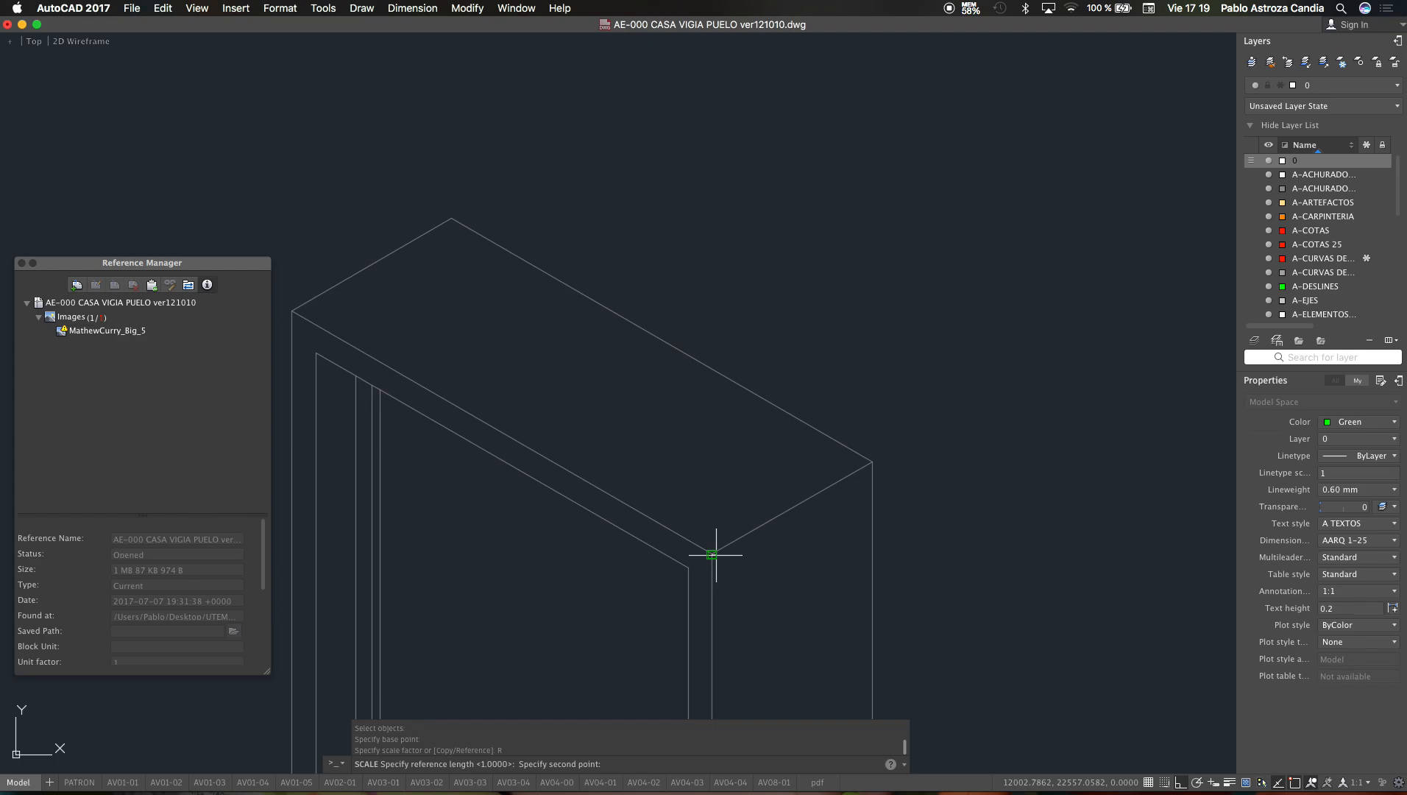
left_click(872, 461)
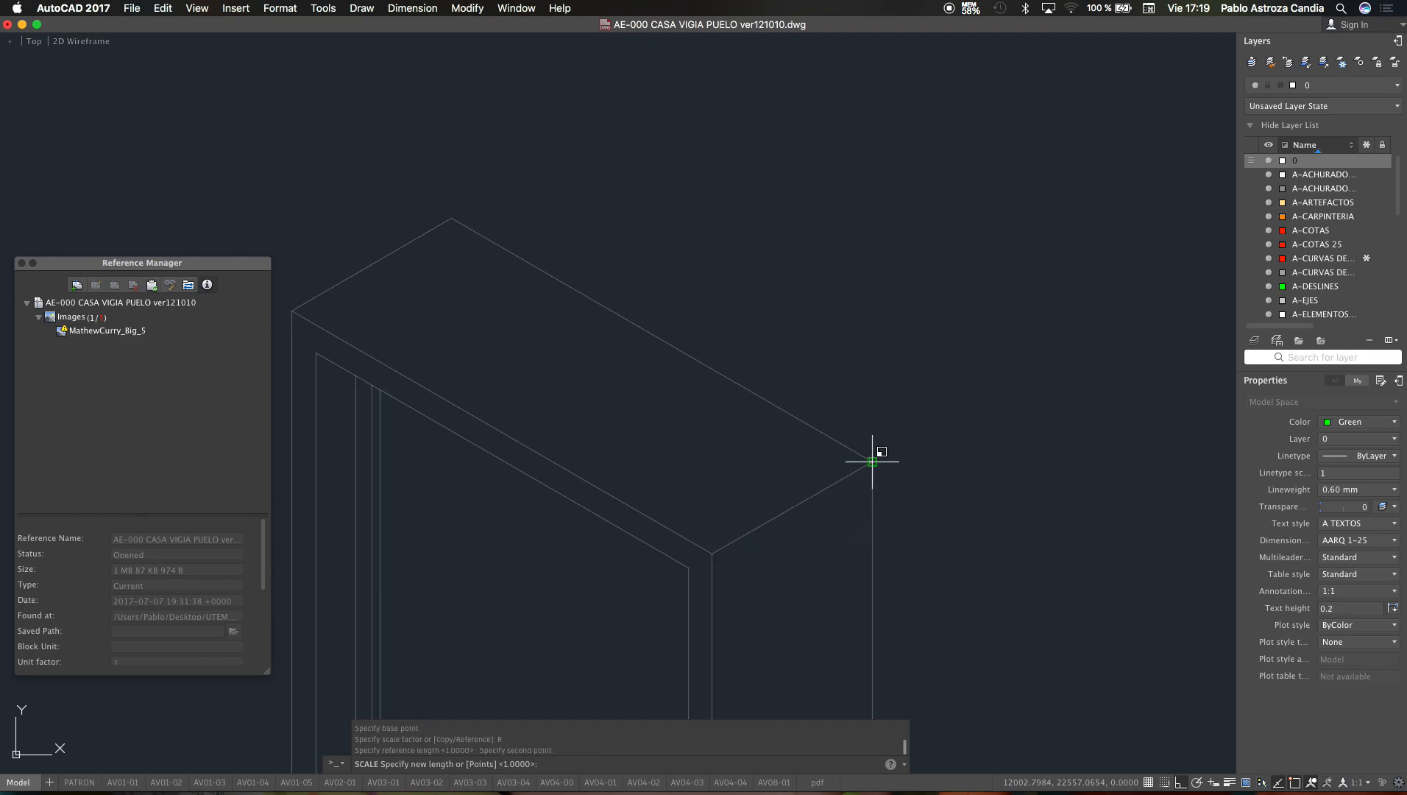
type("20")
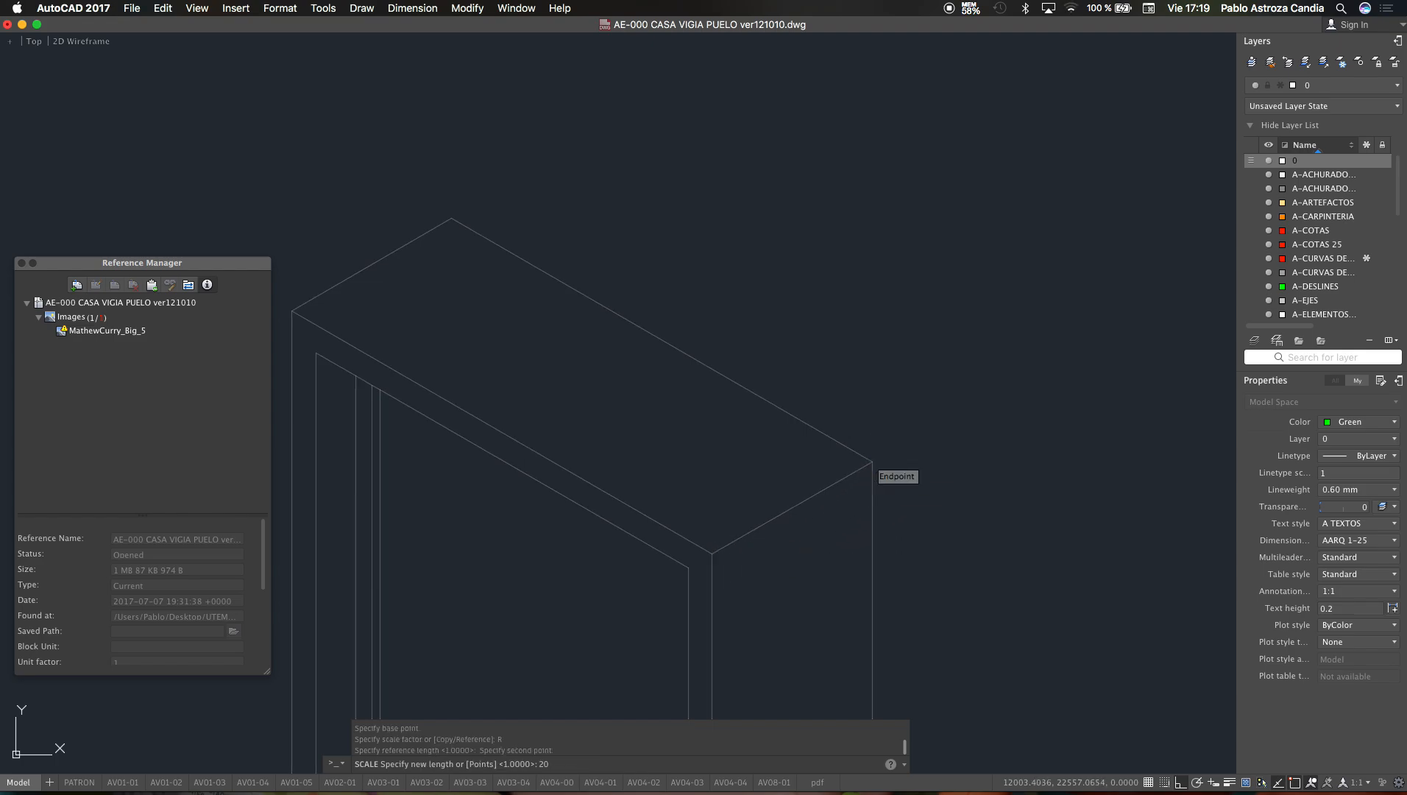
key("Return")
Step: View the drawing's full extents and measure the upper window's top reveal depth on the rescaled isometric
type("Z")
key("Return")
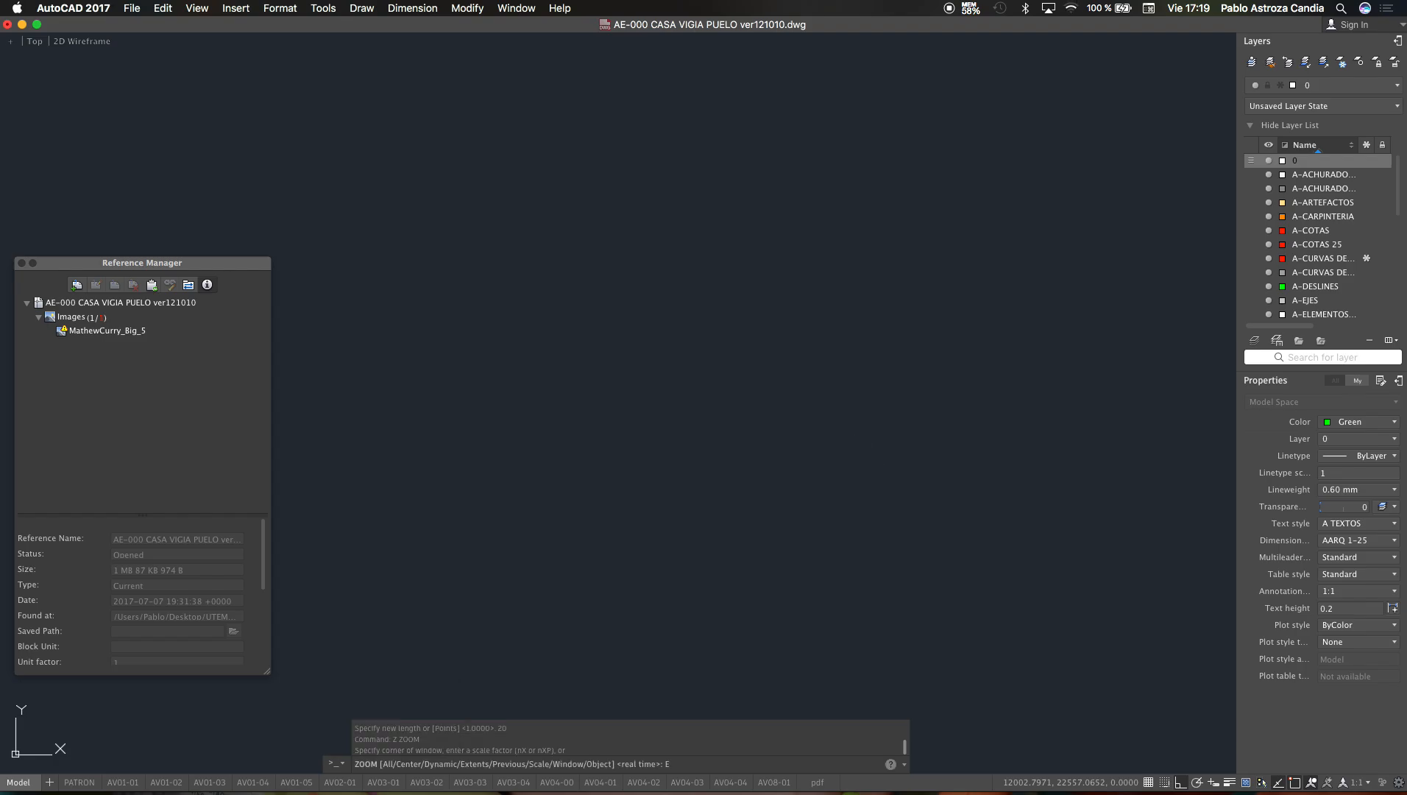
type("E")
key("Return")
scroll(860, 456, "down", 4)
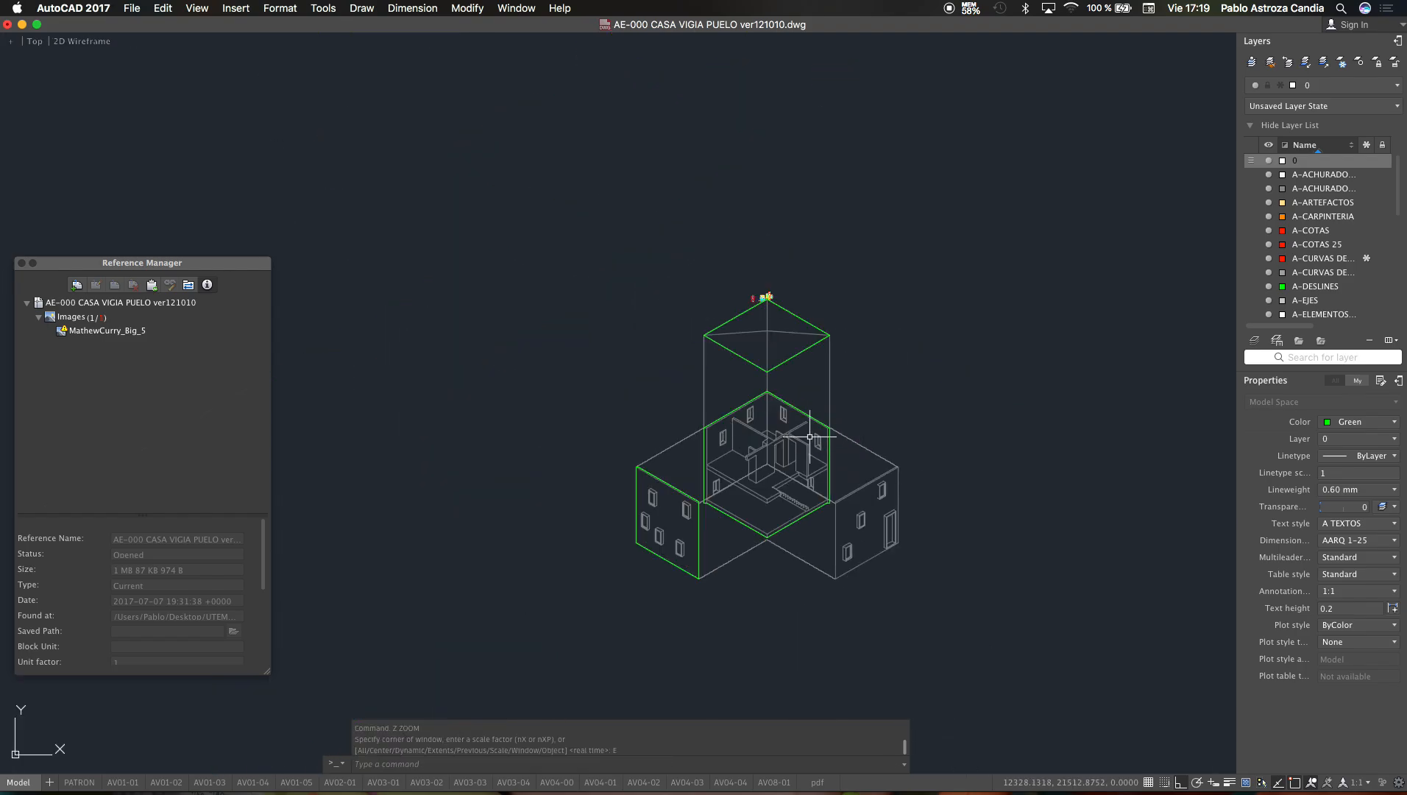
scroll(670, 478, "up", 10)
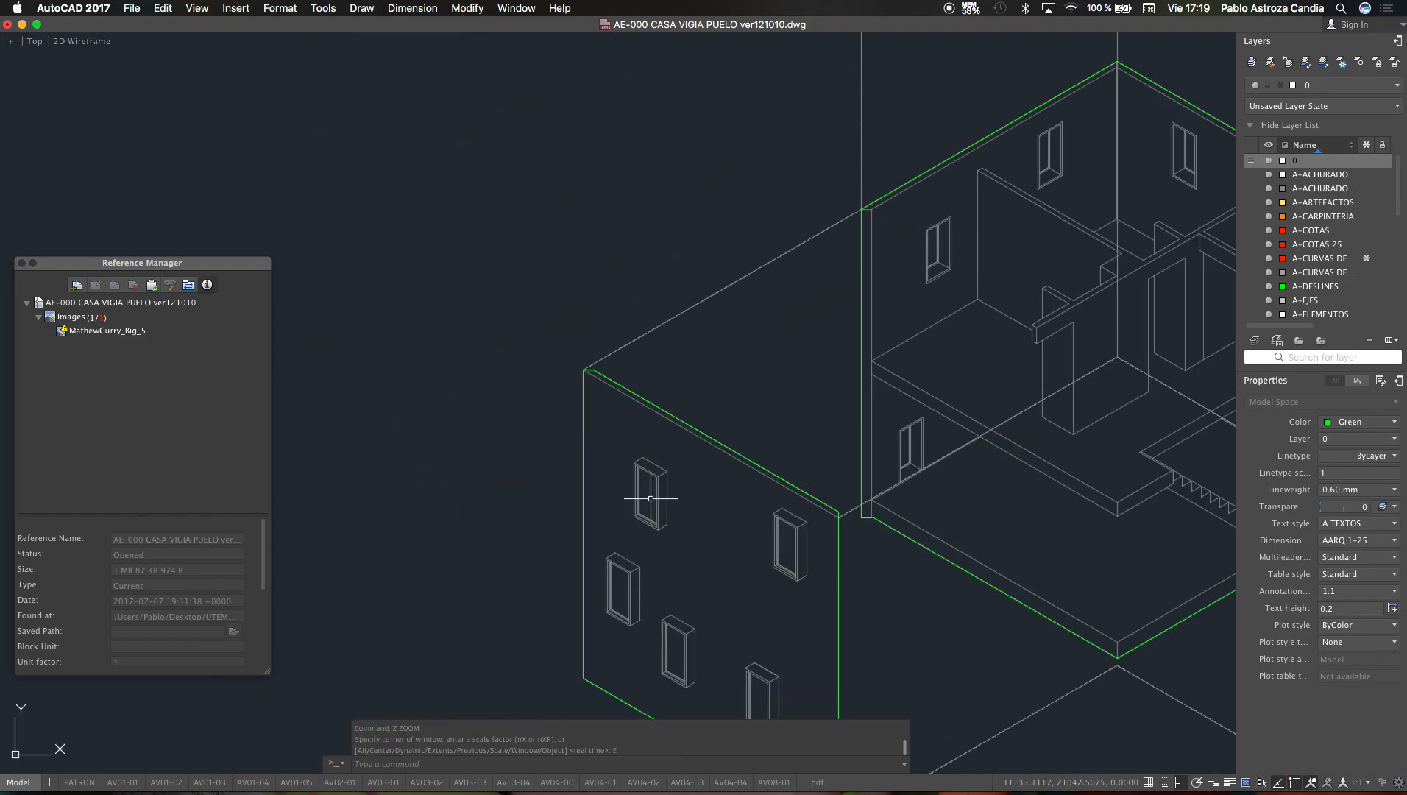
type("D")
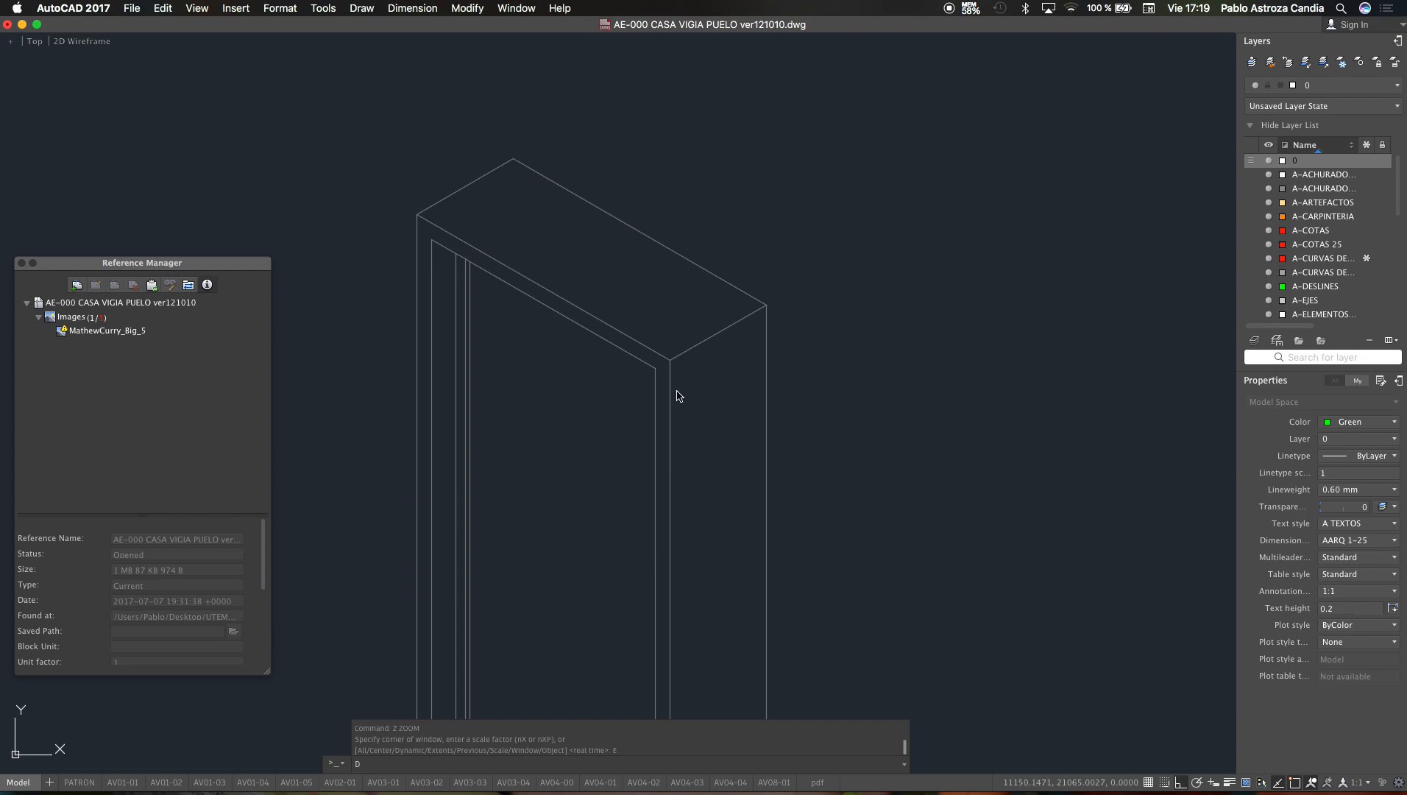
key("Return")
key("Escape")
type("DI")
key("Return")
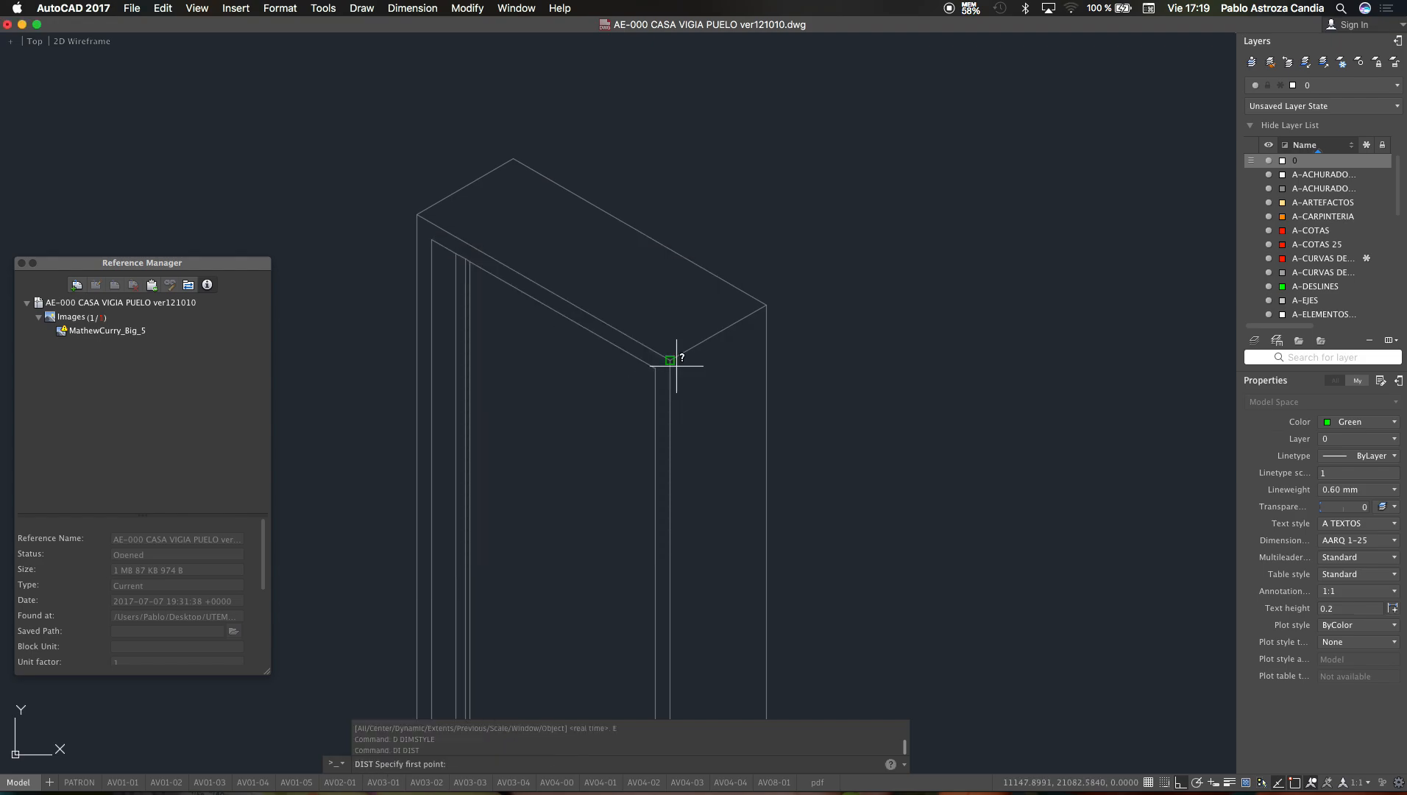
left_click(674, 363)
left_click(763, 308)
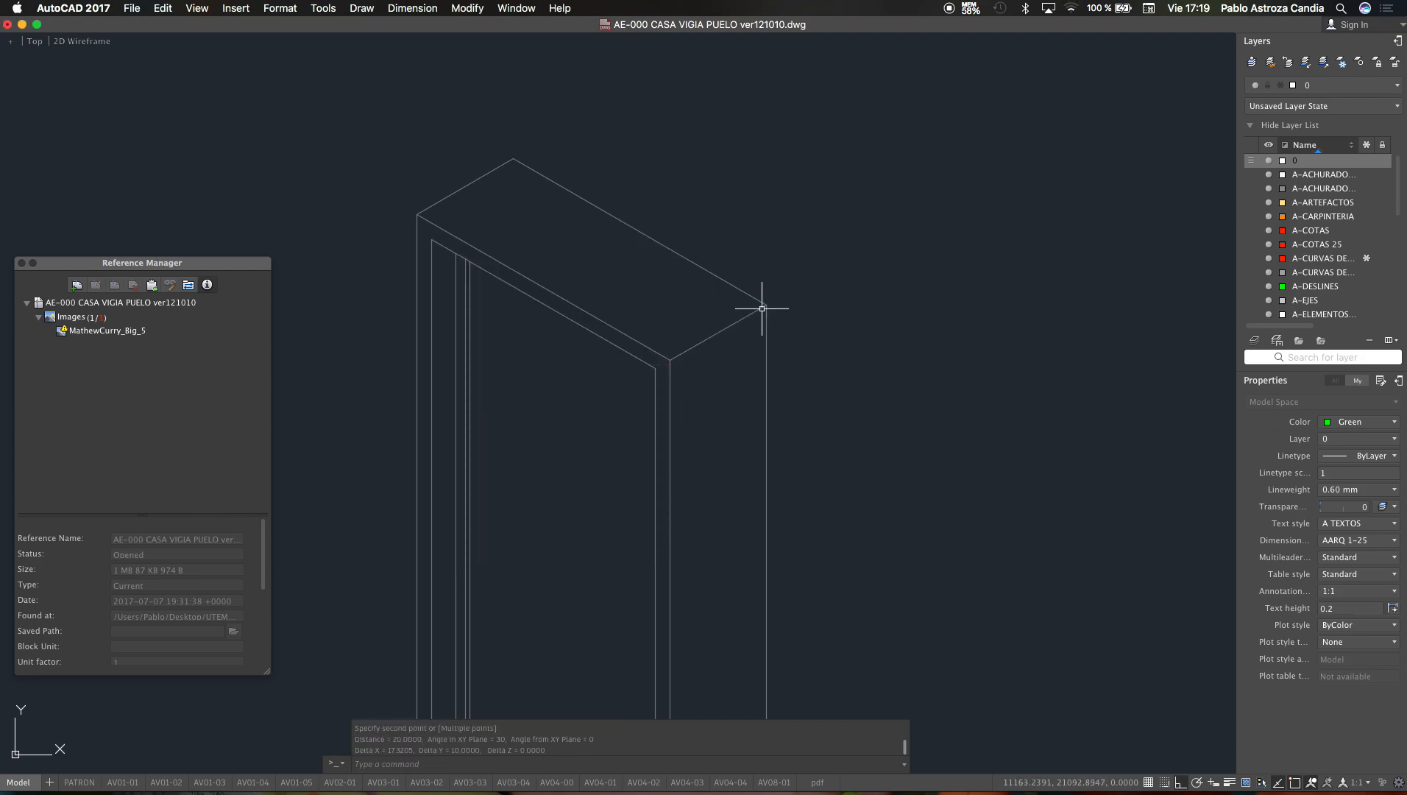
key("Escape")
key("Escape")
scroll(763, 308, "down", 6)
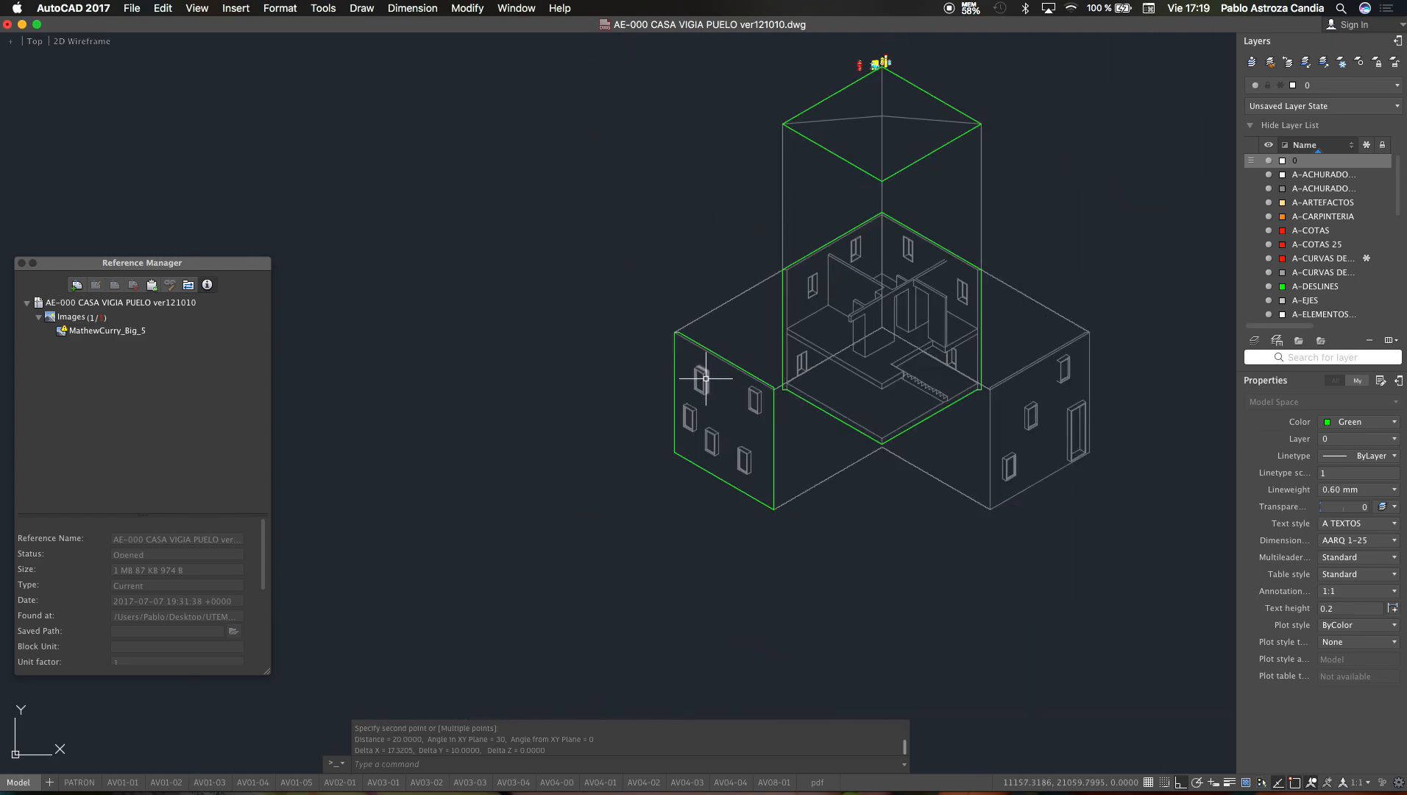
Step: Undo back through the scaling of the isometric to a new length of 20
key("super+z")
key("super+z")
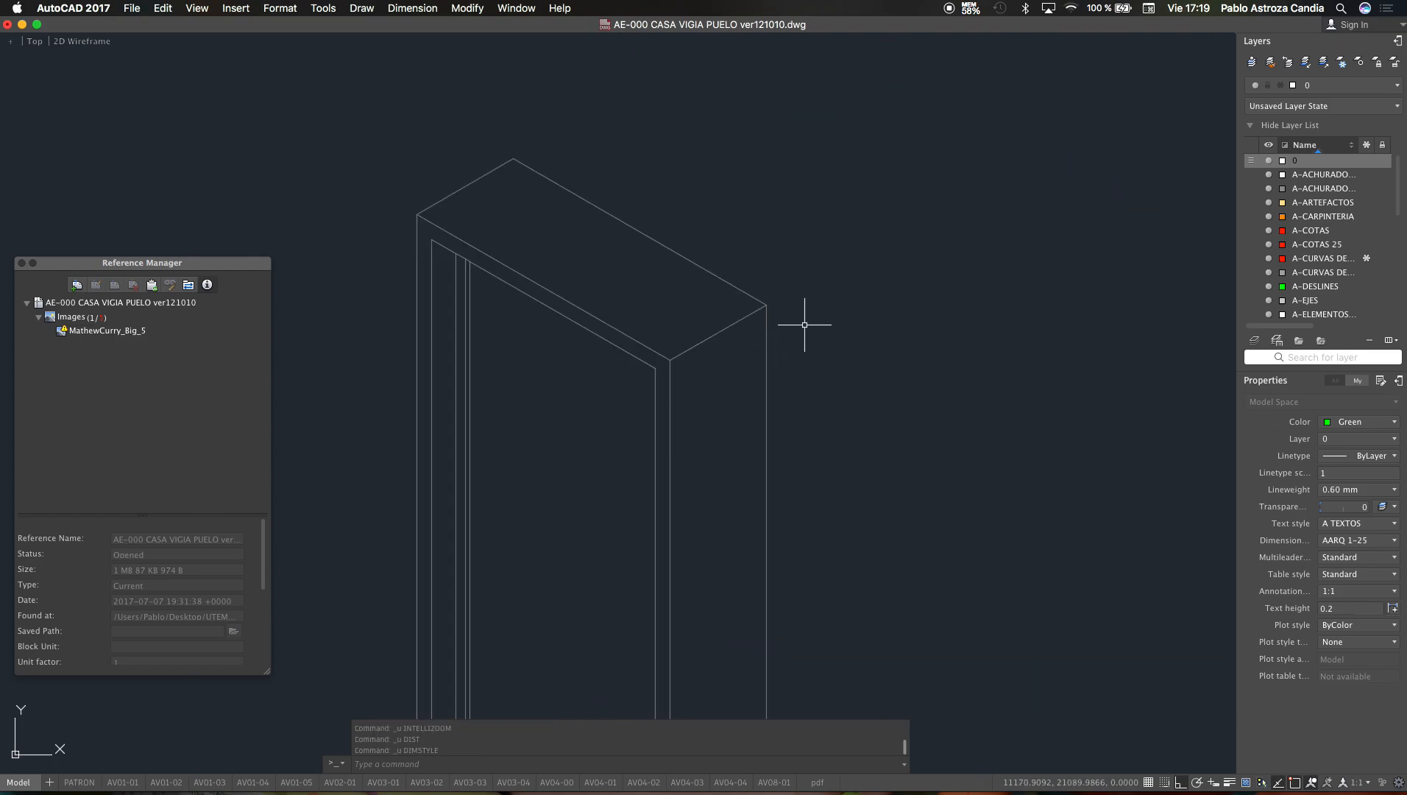
key("super+z")
key("Escape")
key("super+z")
key("super+z")
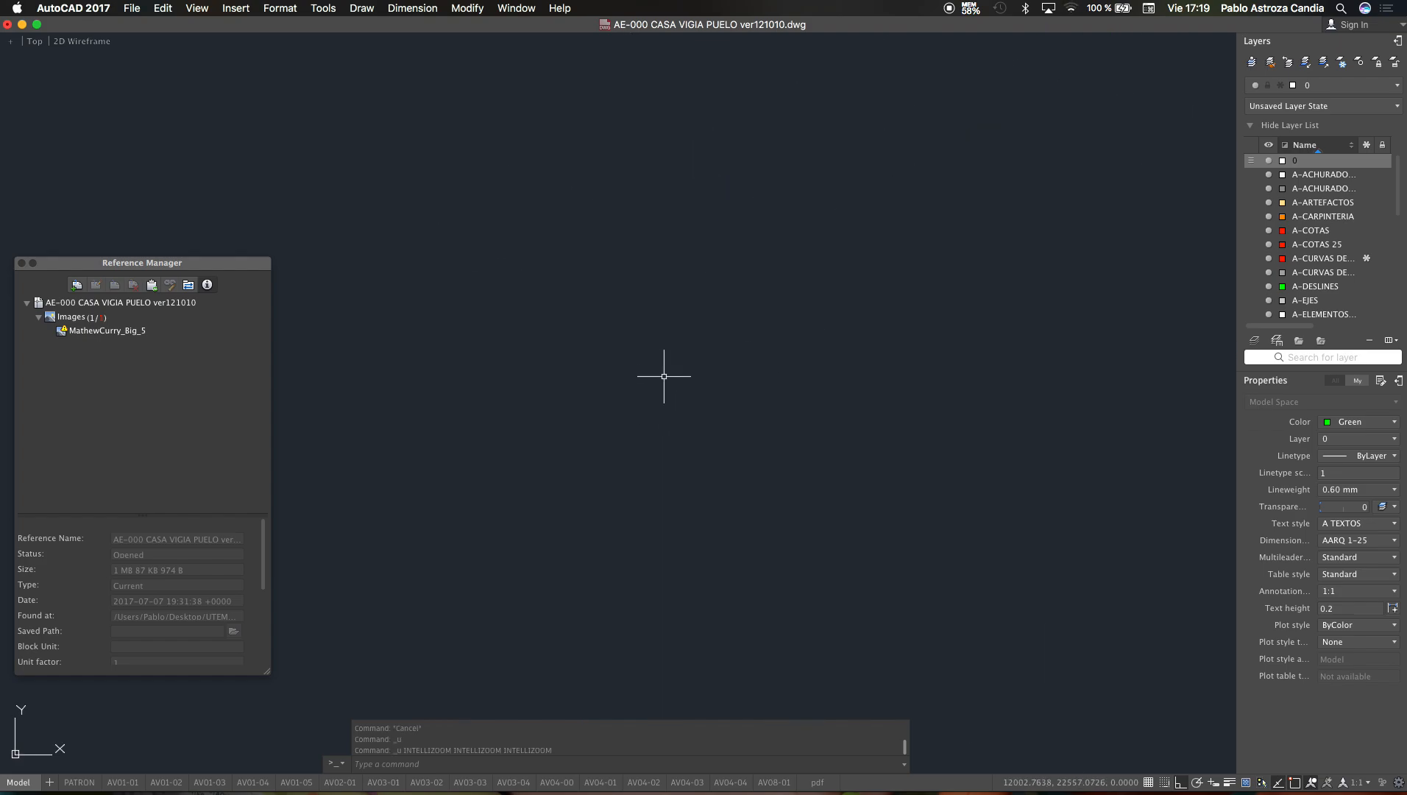
type("z")
key("Return")
type("e")
key("Return")
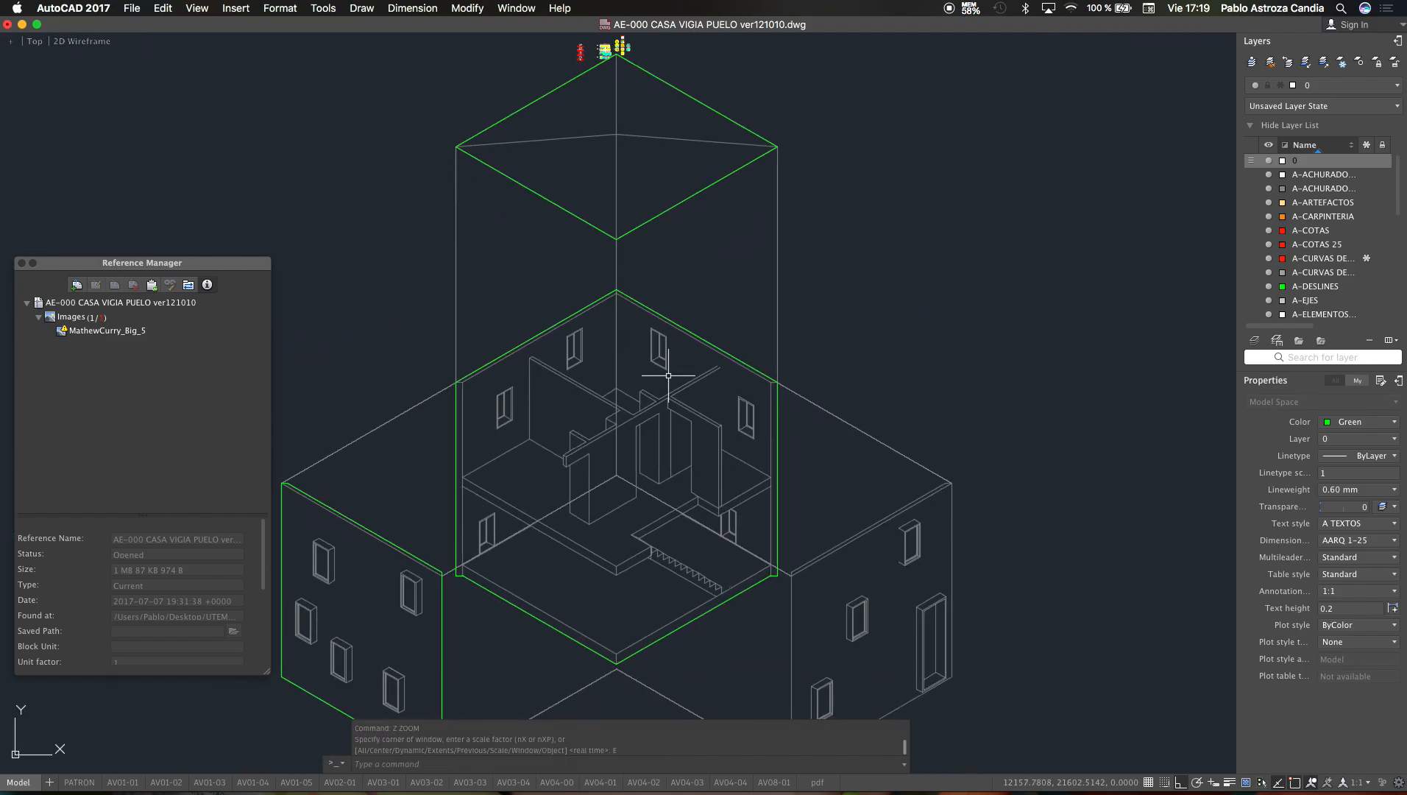
key("super+z")
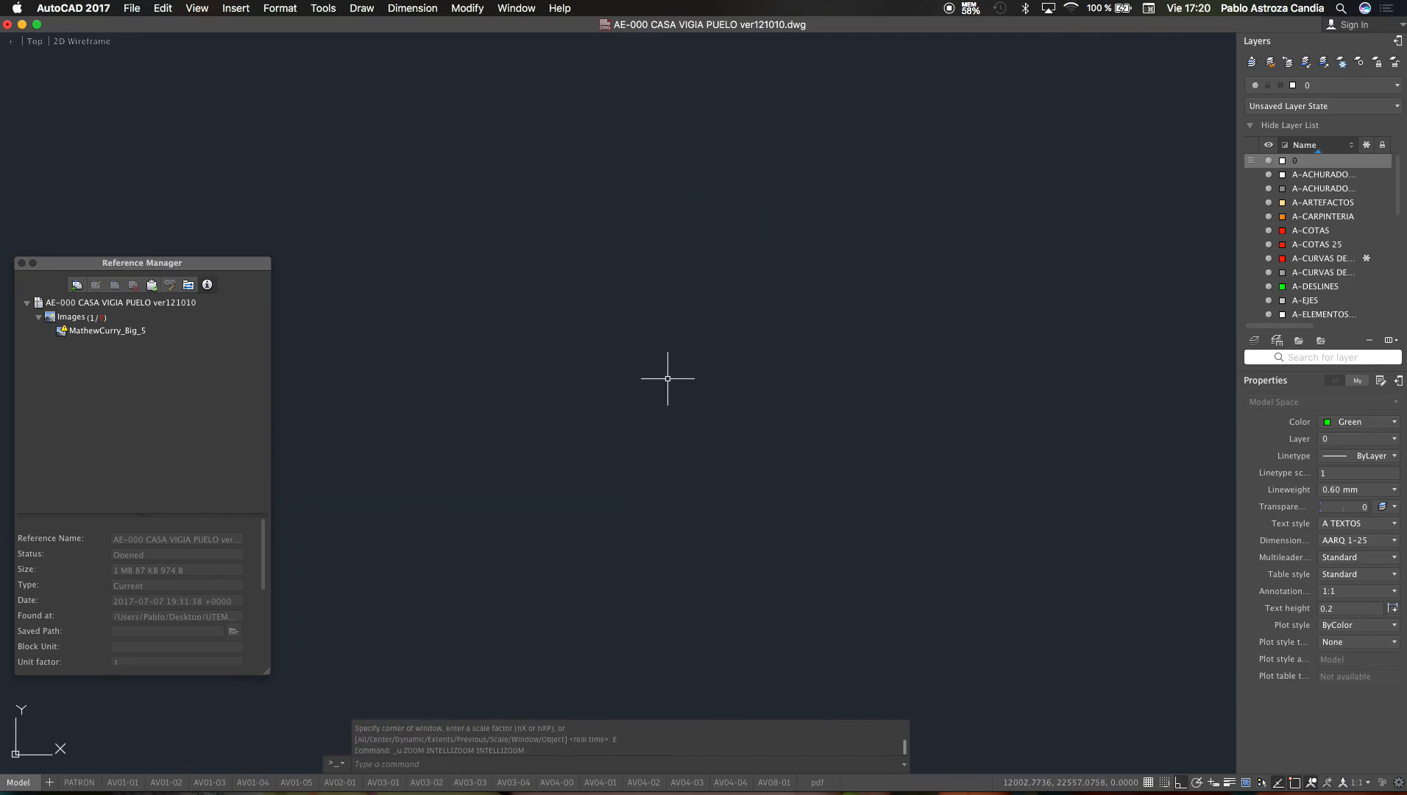
key("super+z")
key("super+z")
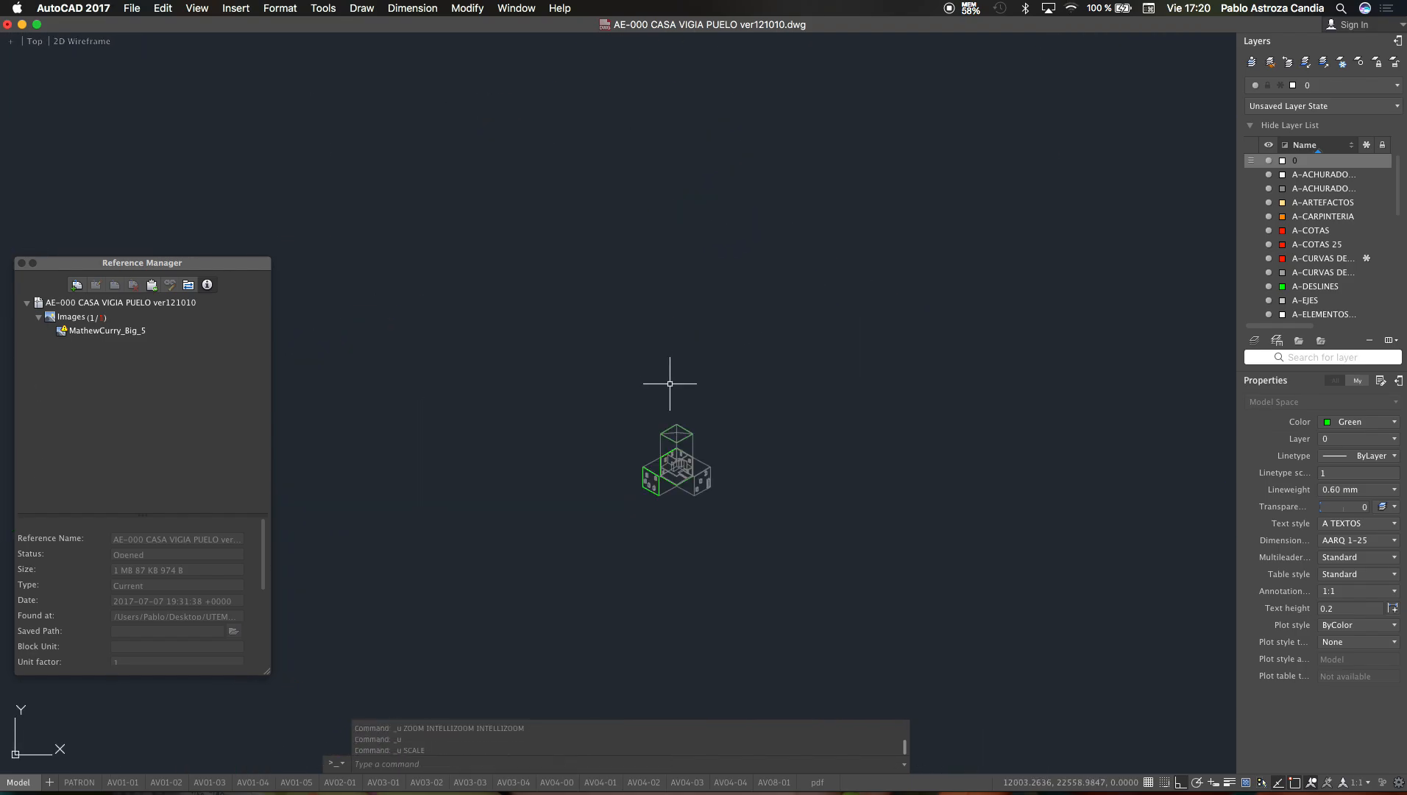
Step: Start scaling the entire exploded isometric again, with the base point on the guide line between the five-window wall's base and the house
scroll(667, 401, "up", 2)
scroll(677, 438, "up", 5)
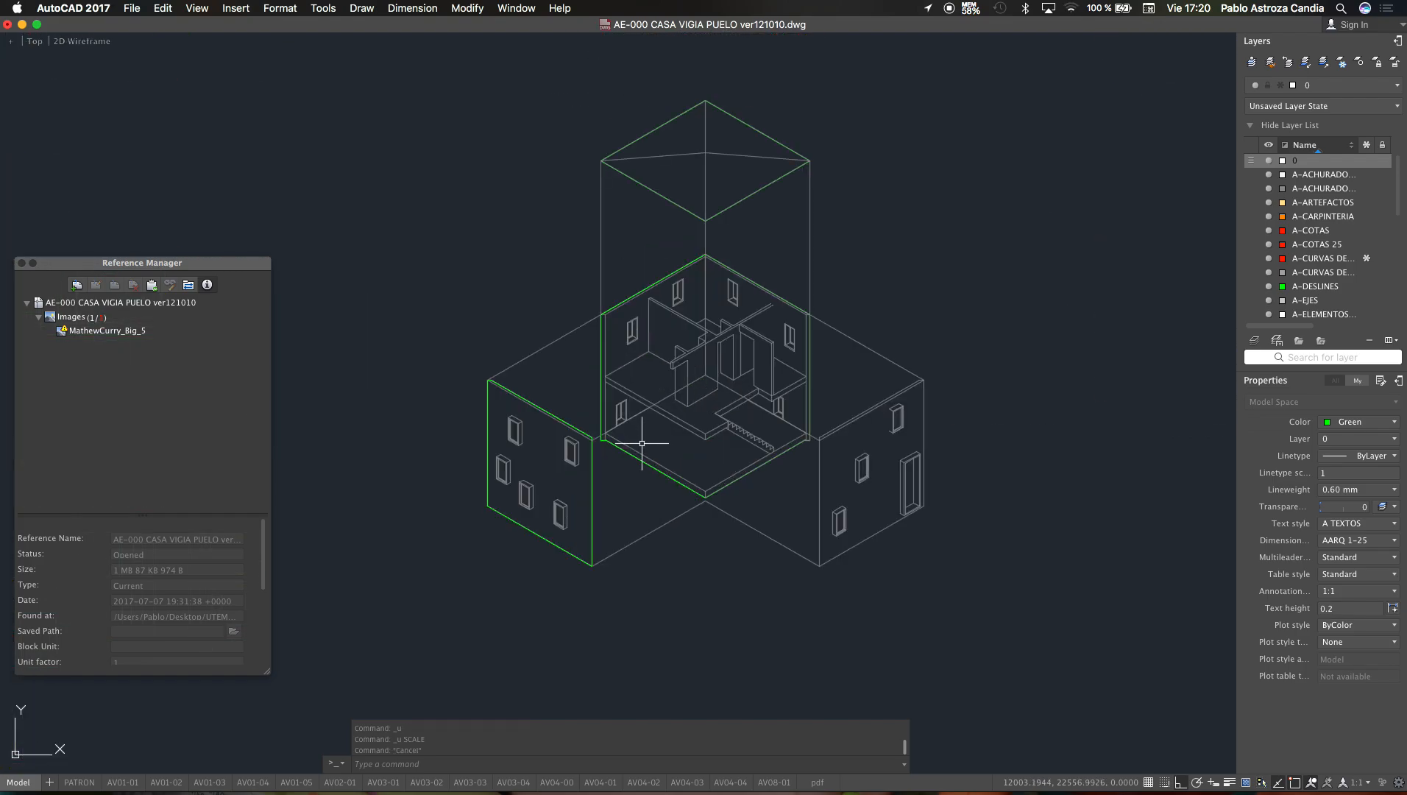
key("Escape")
key("Escape")
type("sc")
key("Return")
scroll(683, 412, "down", 4)
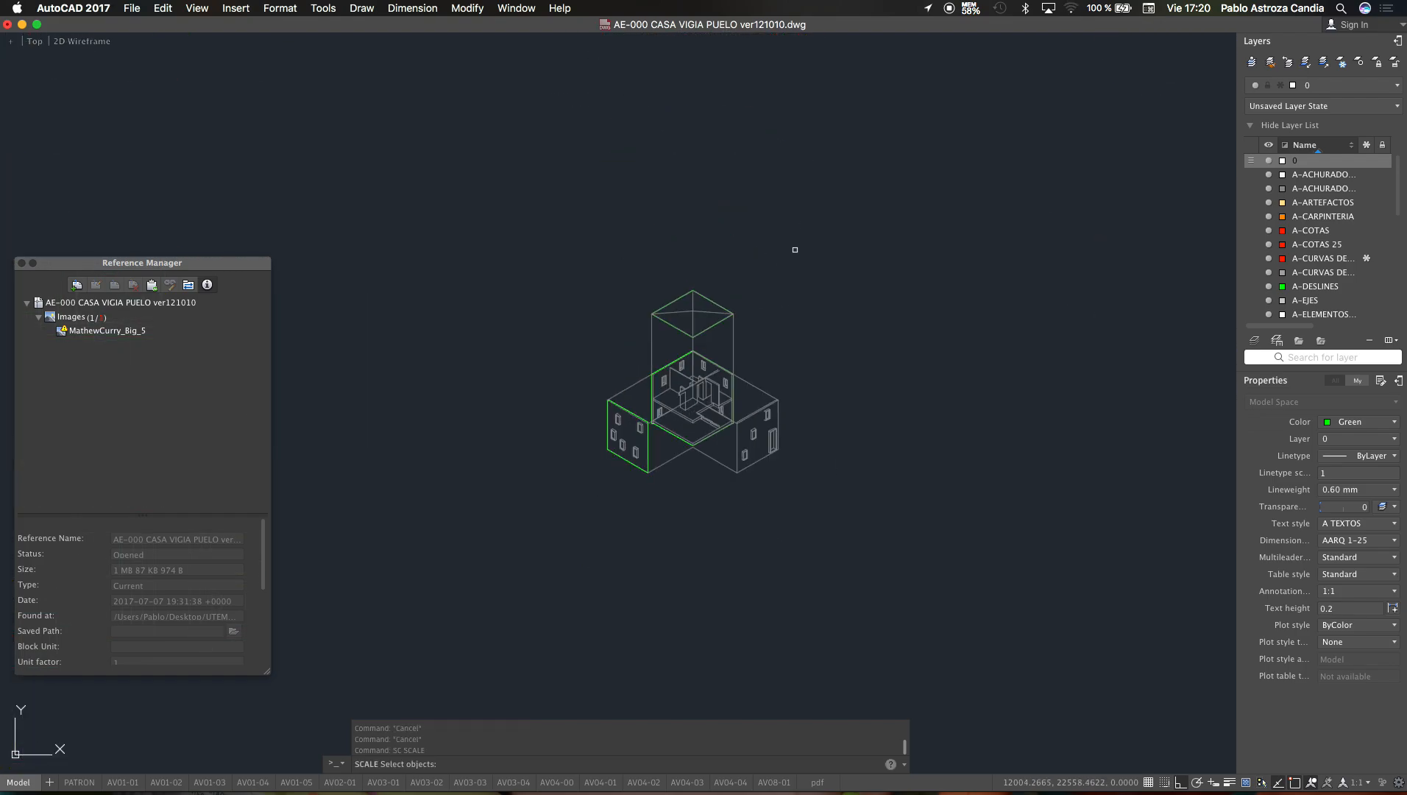
left_click(807, 222)
left_click(539, 554)
key("Return")
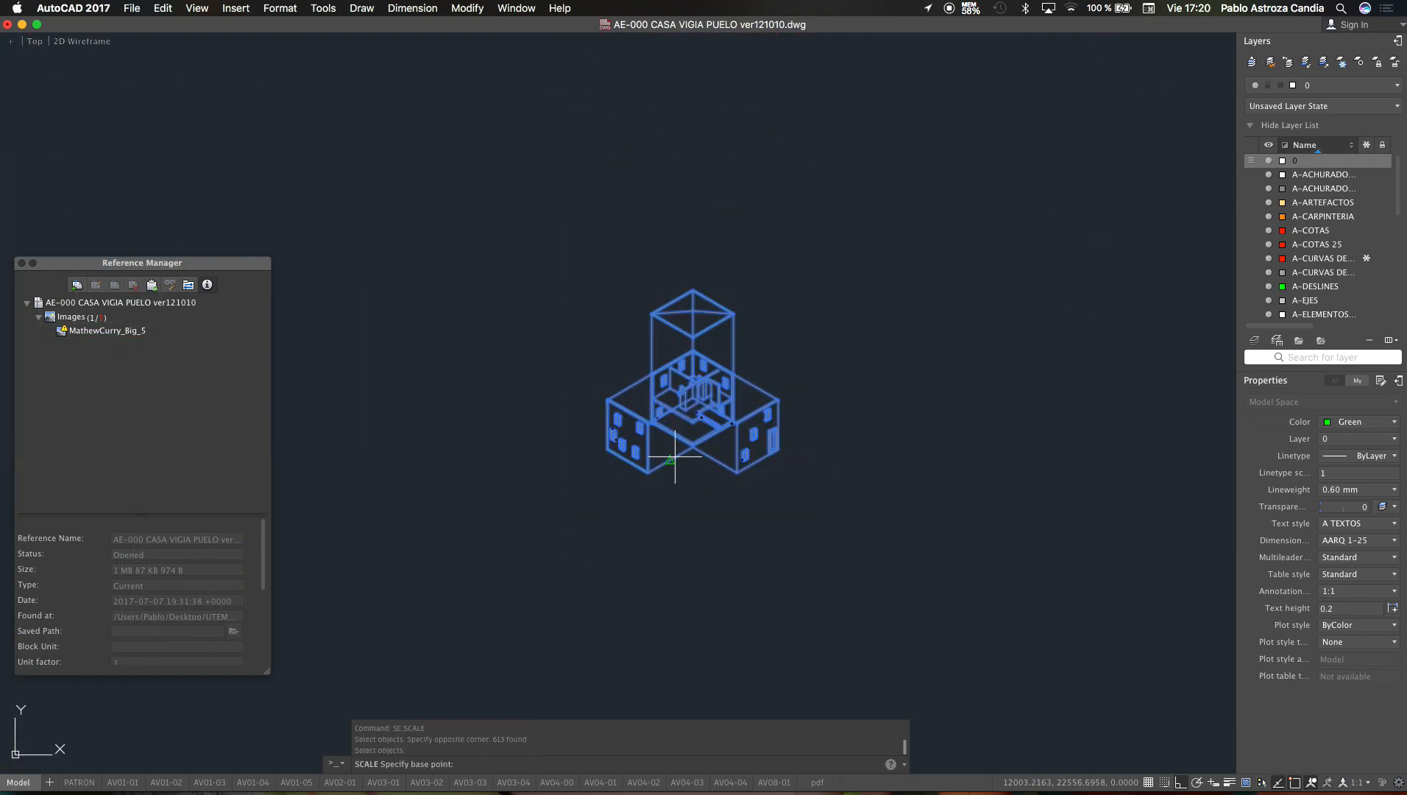
left_click(670, 459)
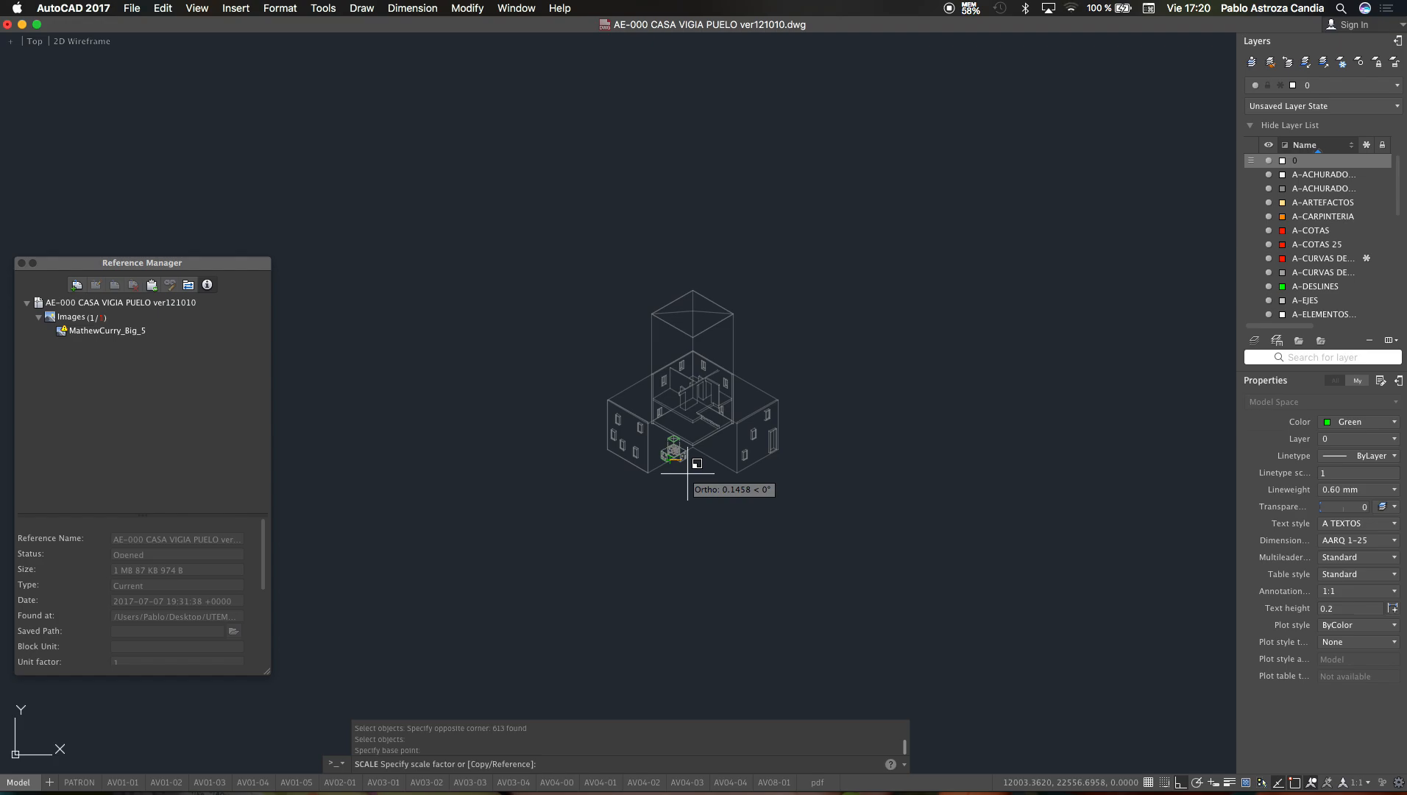
Step: Scale the isometric by reference, using the upper window's top reveal depth as the reference length and 0.2 as the new length
type("R")
key("Return")
scroll(660, 453, "up", 10)
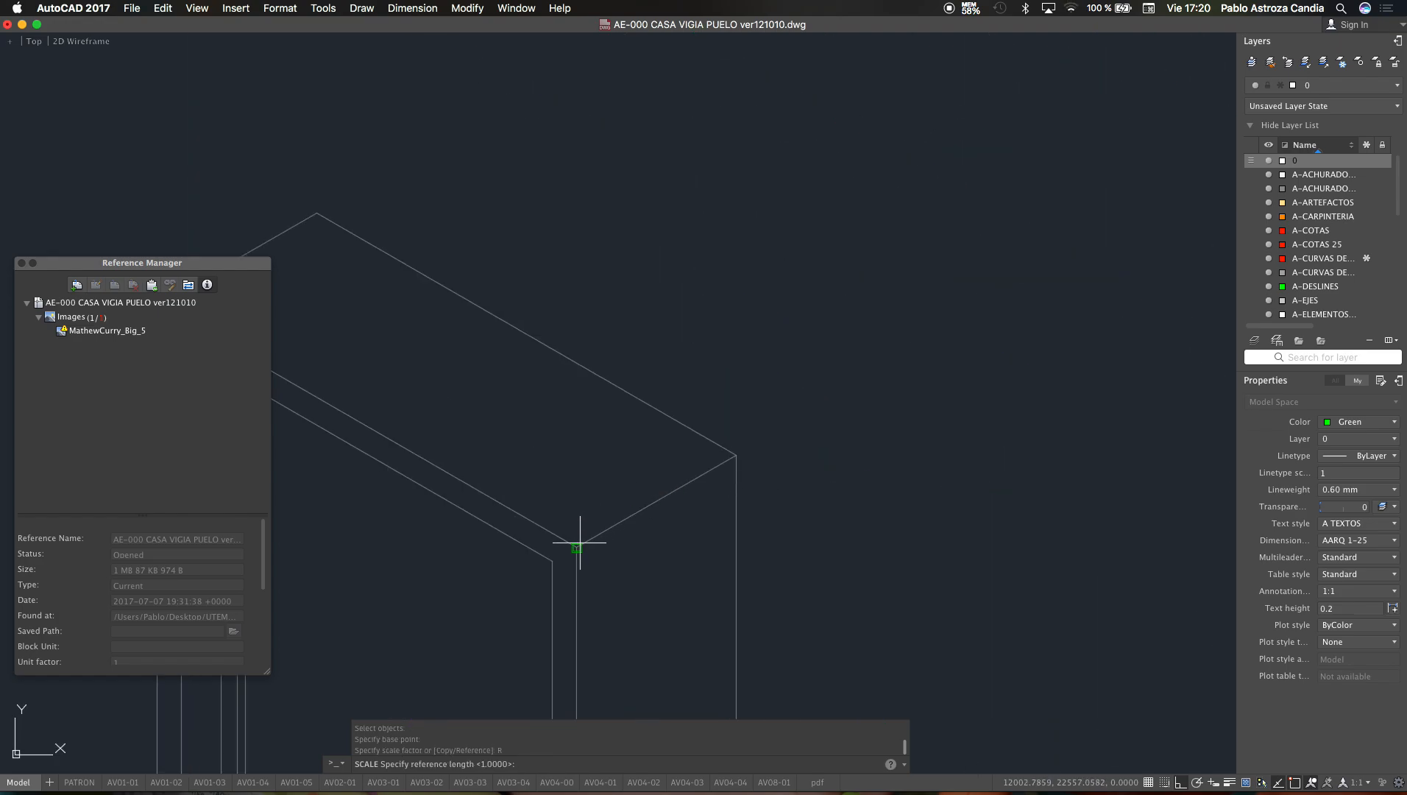
left_click(576, 547)
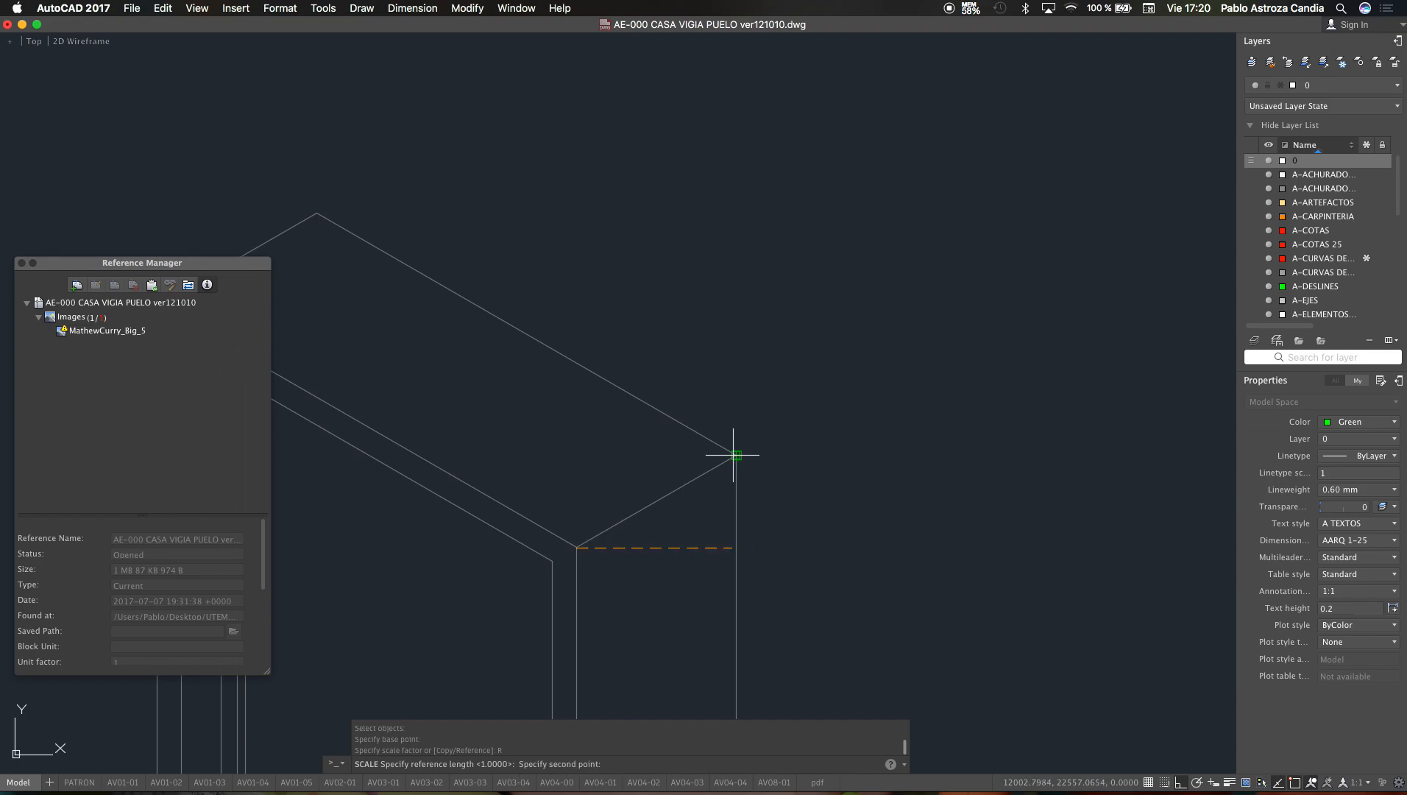
left_click(732, 455)
type("0.2")
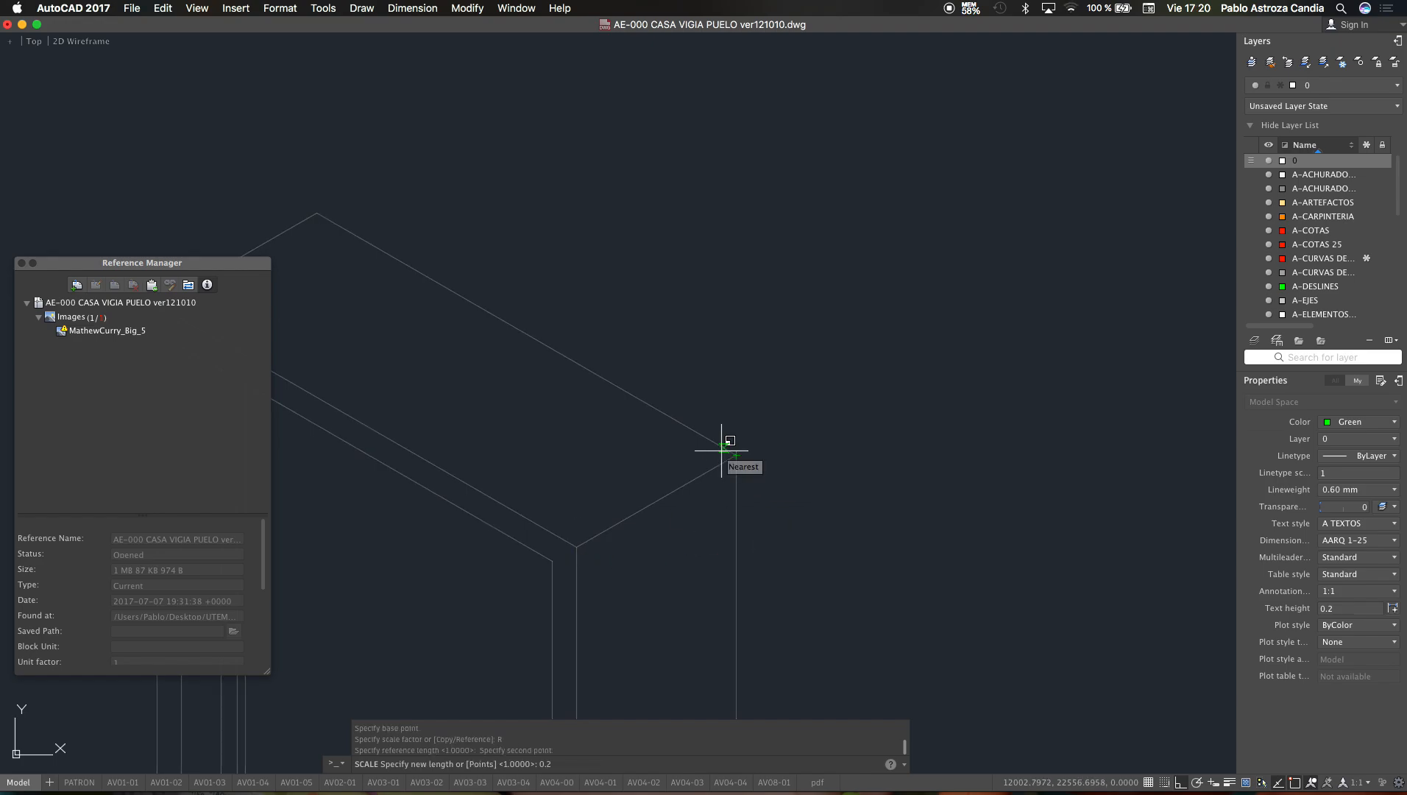
key("Return")
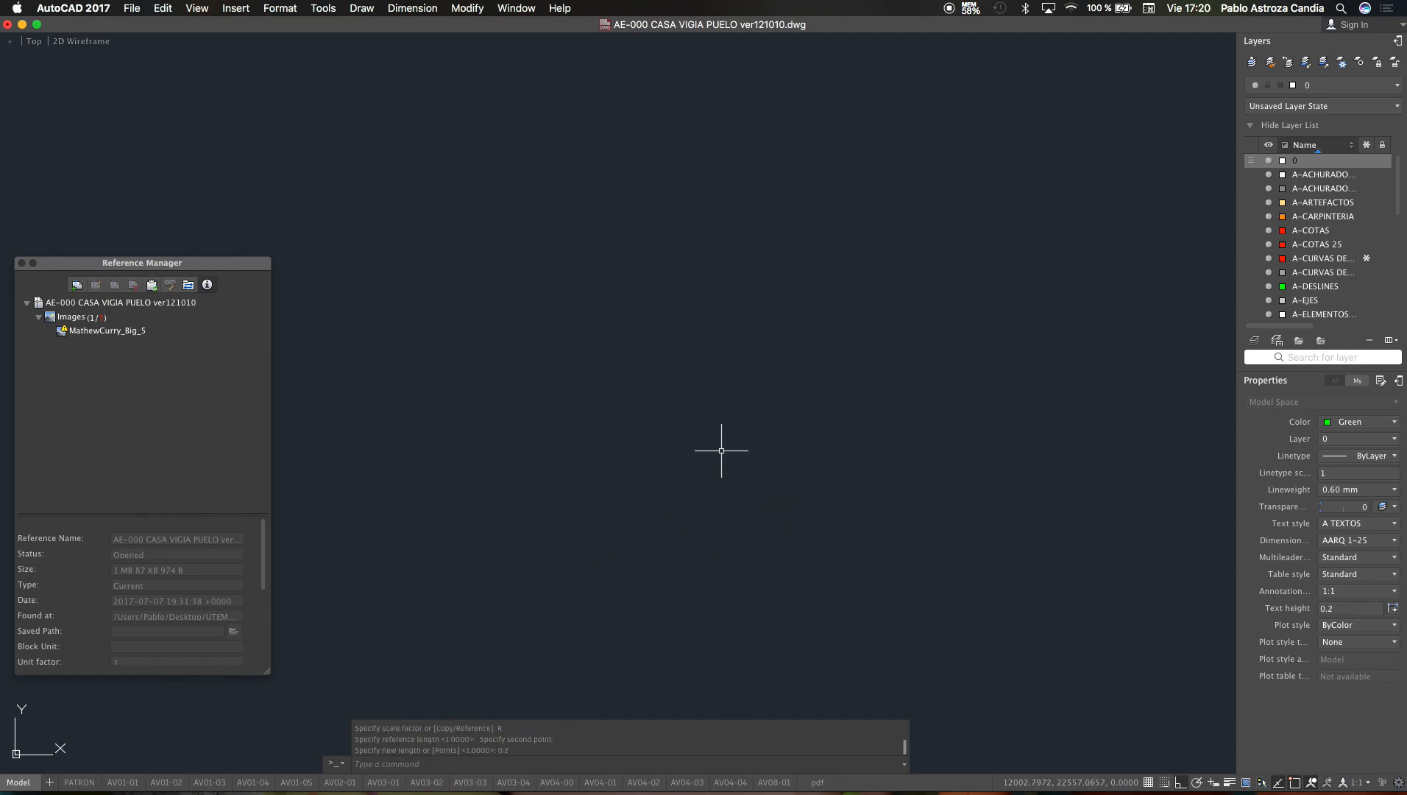
Step: Show the drawing's full extents and move the whole exploded isometric straight down, clear of the 2nd-level floor plan
type("z")
key("Return")
type("e")
key("Return")
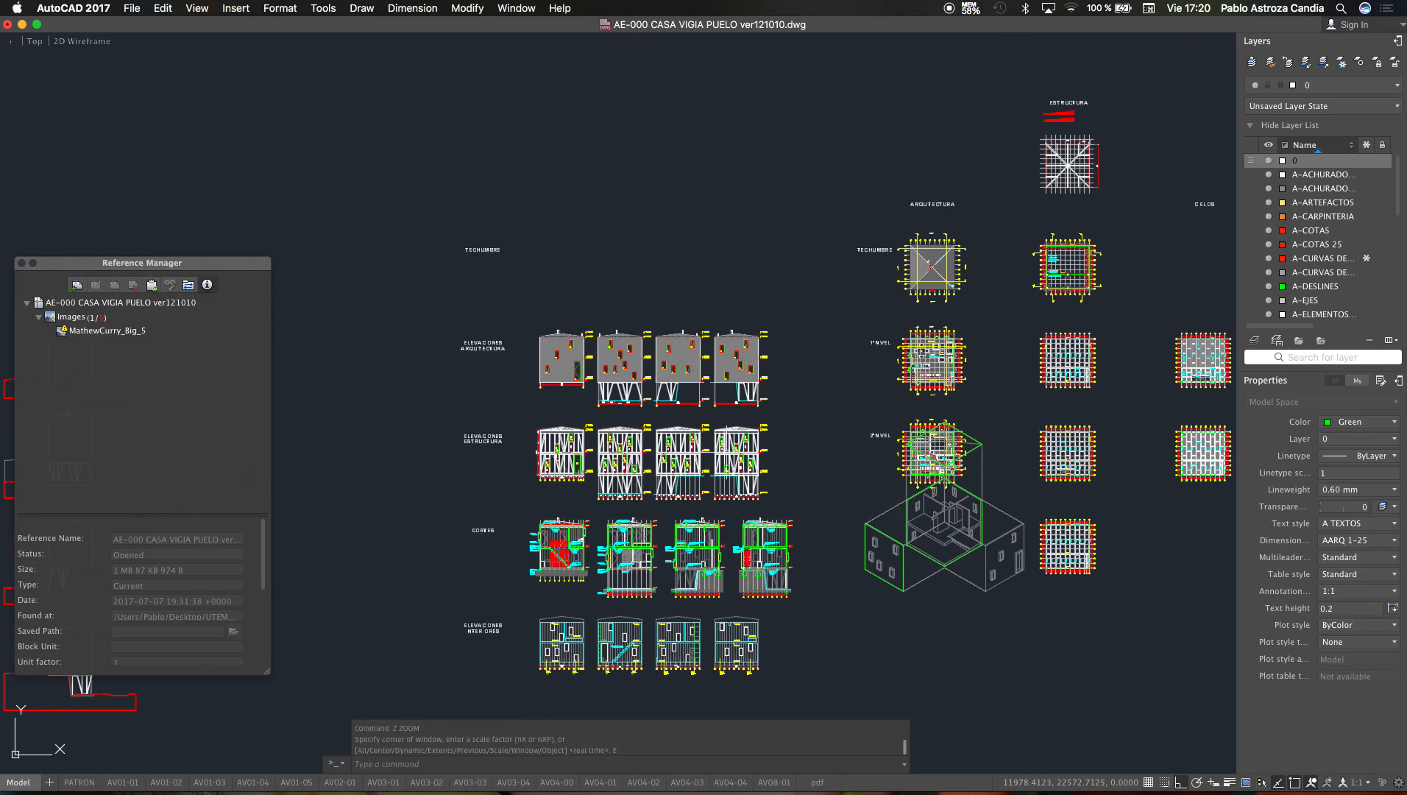
type("m")
key("Return")
type("p")
key("Return")
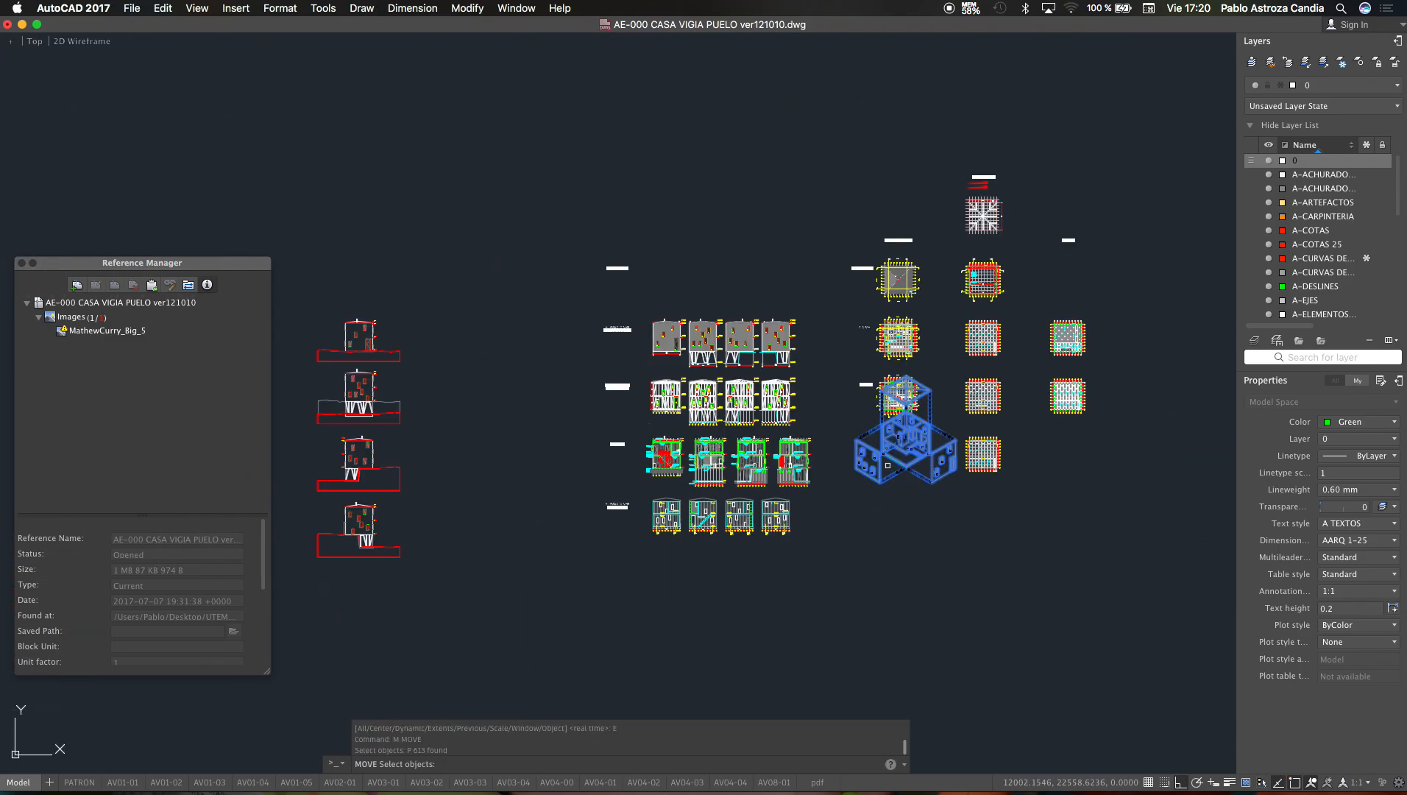
scroll(887, 465, "up", 3)
key("Return")
left_click(902, 518)
left_click(898, 624)
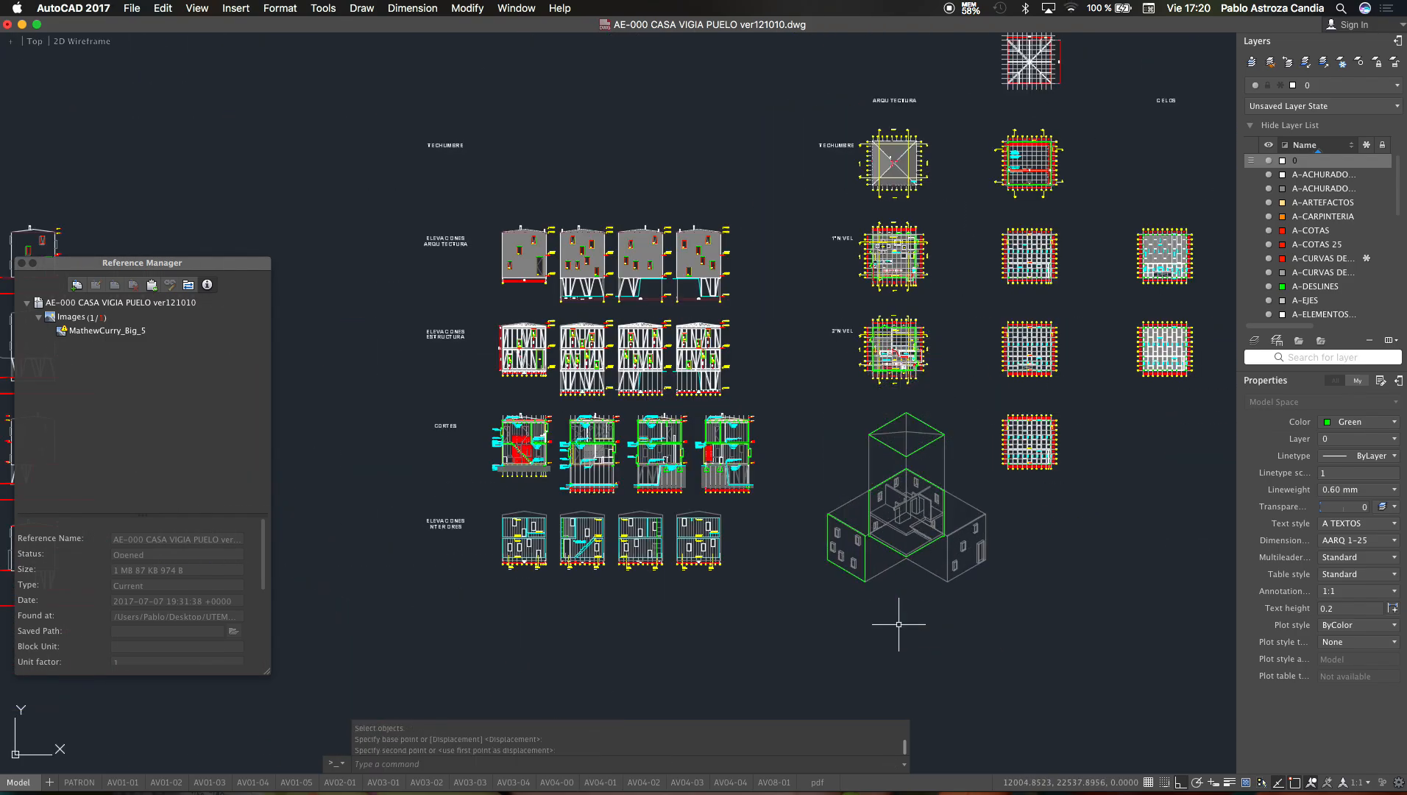
Step: Regenerate the drawing display around the relocated isometric
scroll(663, 405, "down", 3)
scroll(846, 508, "up", 6)
key("Escape")
key("Escape")
type("r")
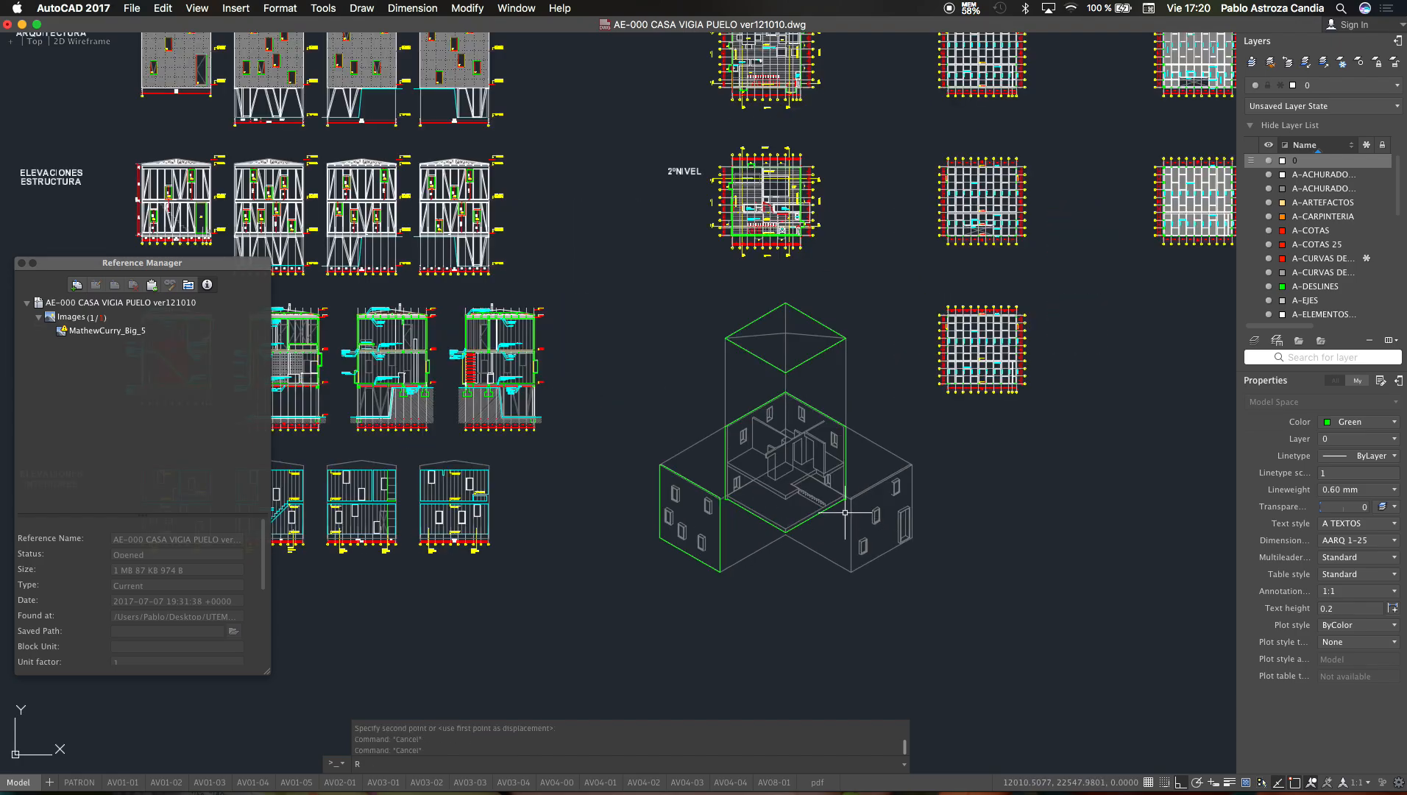
type("e")
key("Return")
Step: Set the linetype scale of the nine guide lines linking the roof and side walls to the house to 1
scroll(833, 424, "up", 3)
left_click(845, 355)
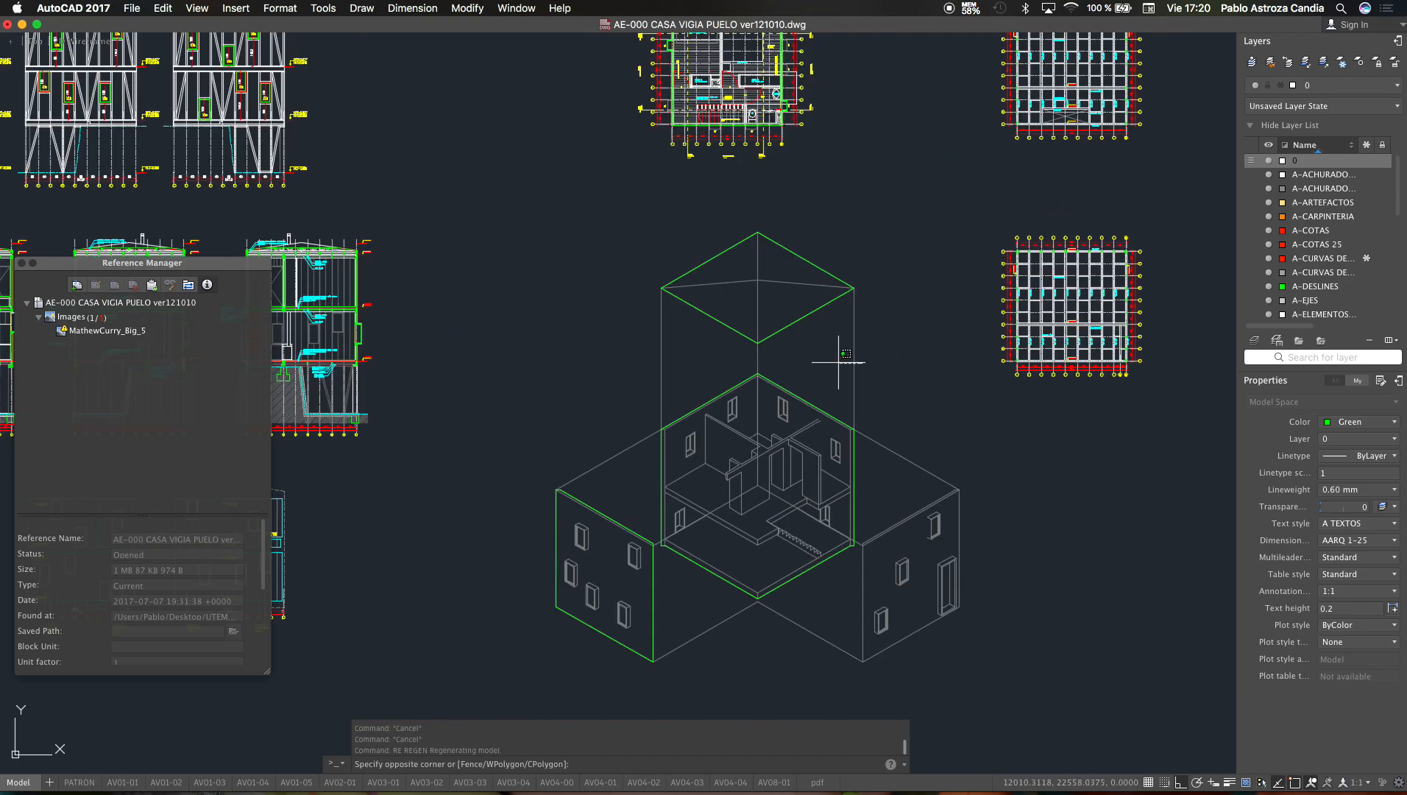
left_click(644, 354)
left_click(732, 625)
left_click(704, 615)
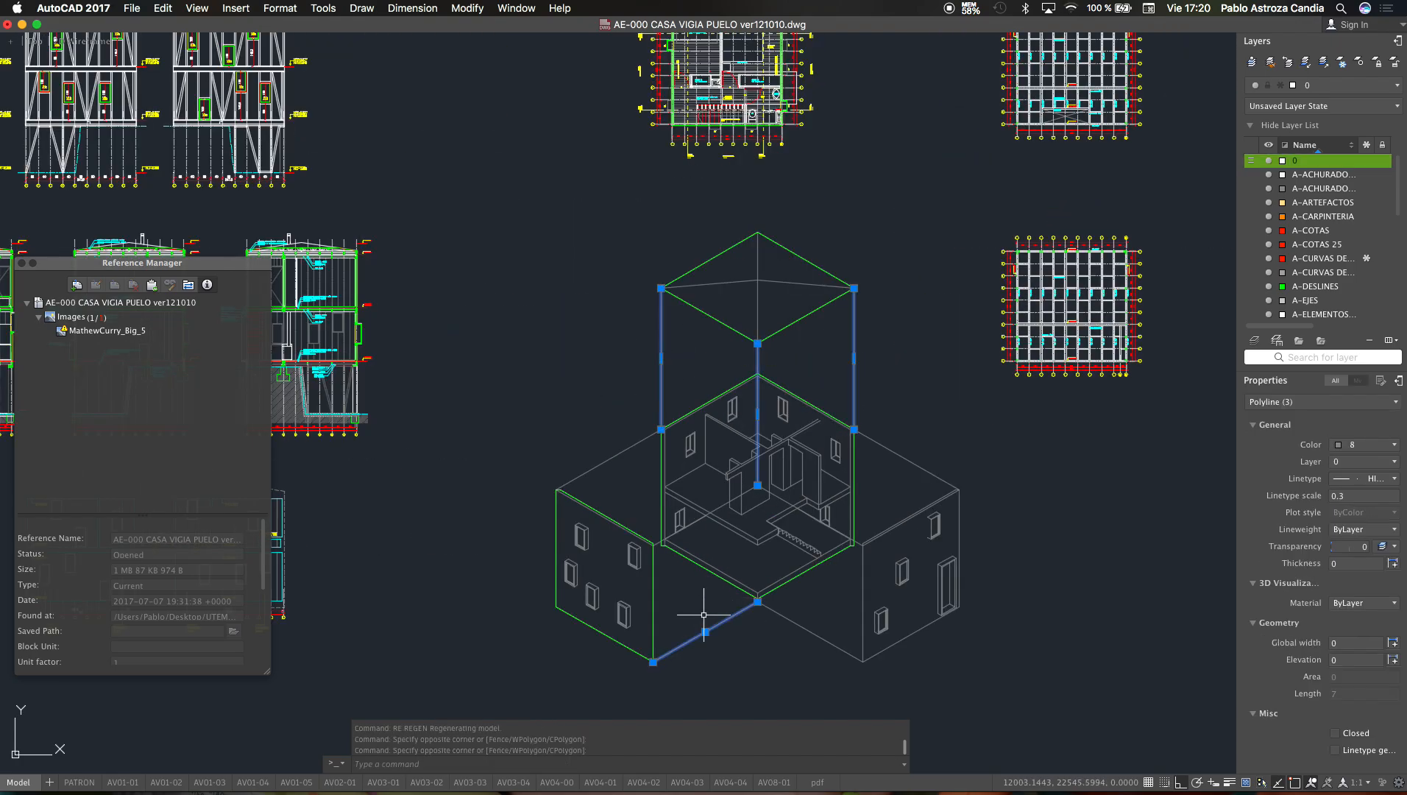
left_click(704, 515)
left_click(624, 475)
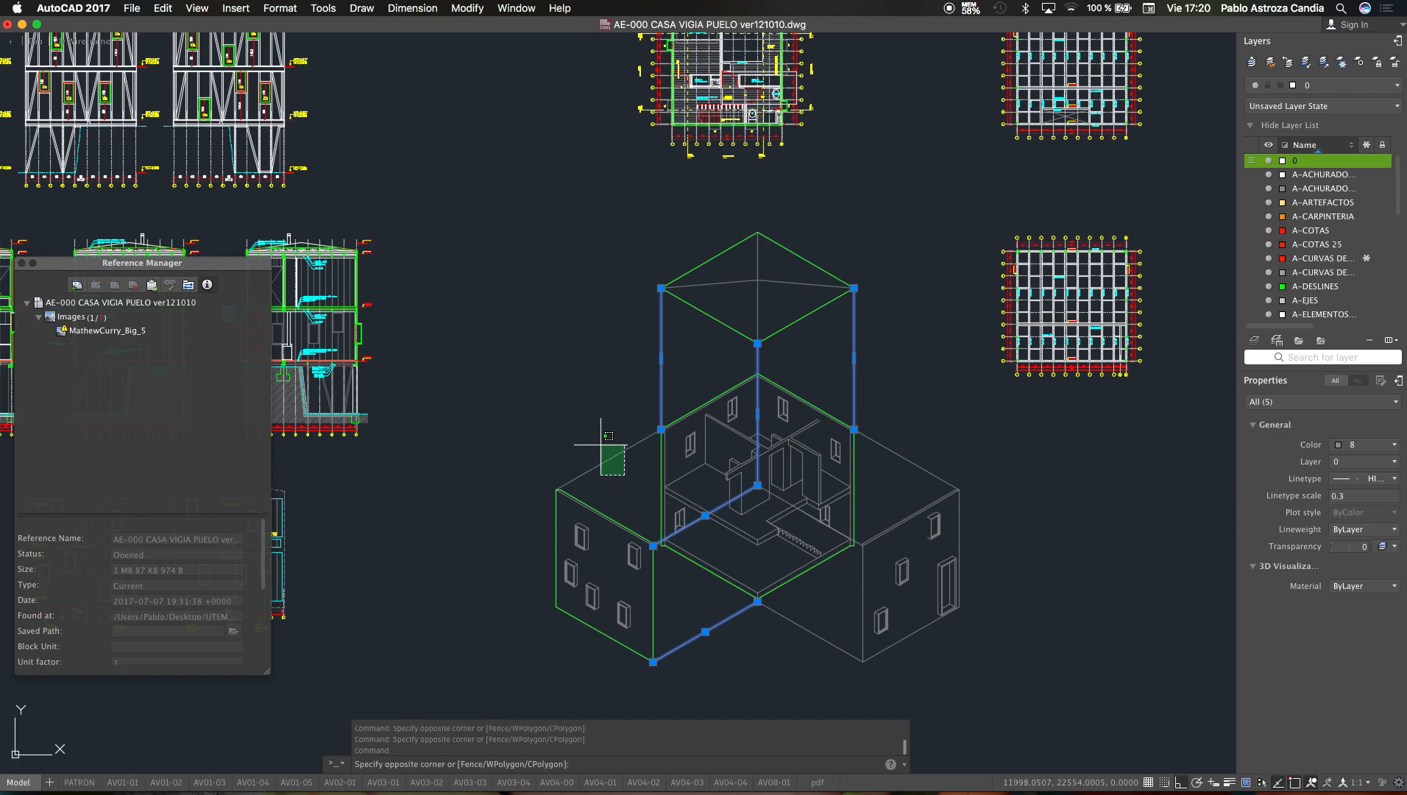
left_click(607, 435)
left_click(846, 537)
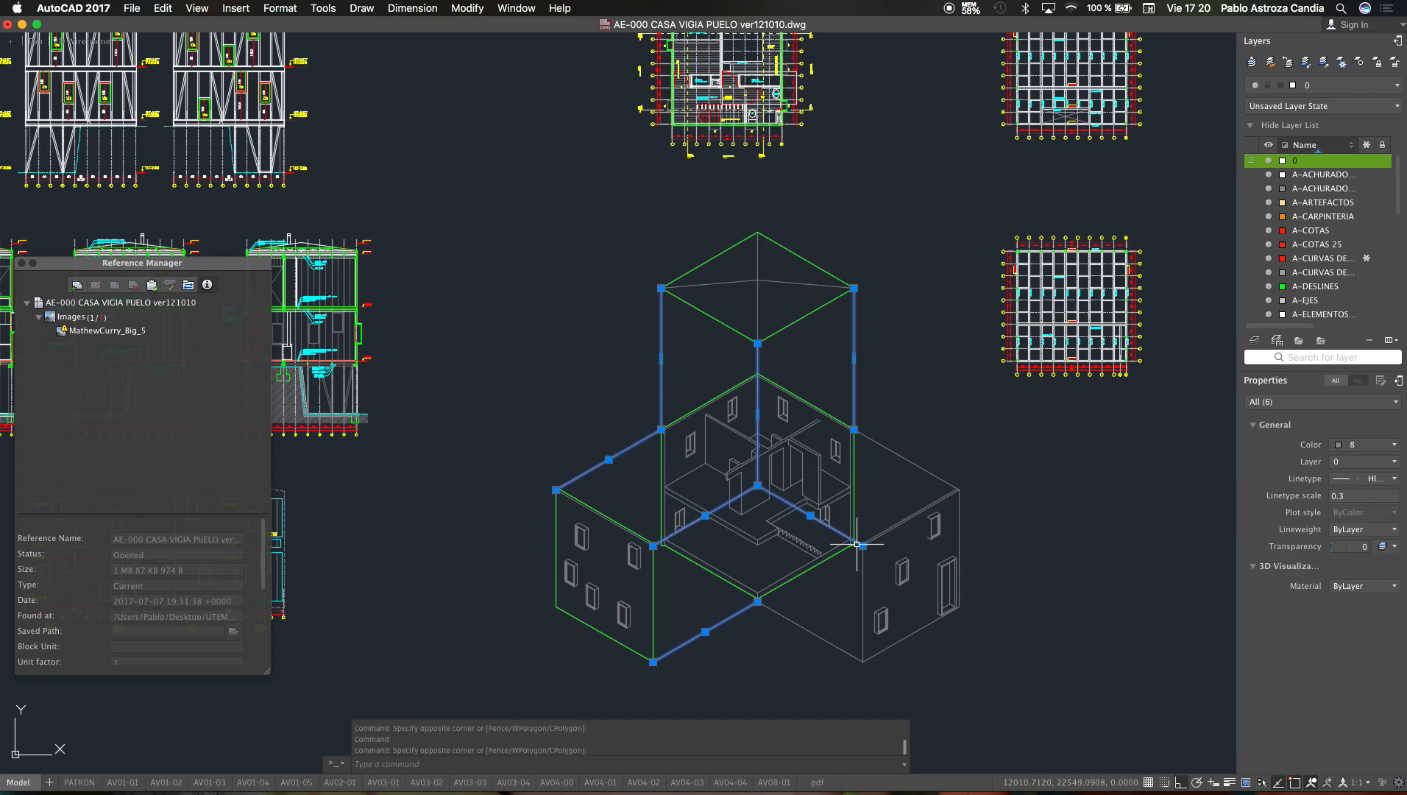
left_click(920, 468)
left_click(809, 631)
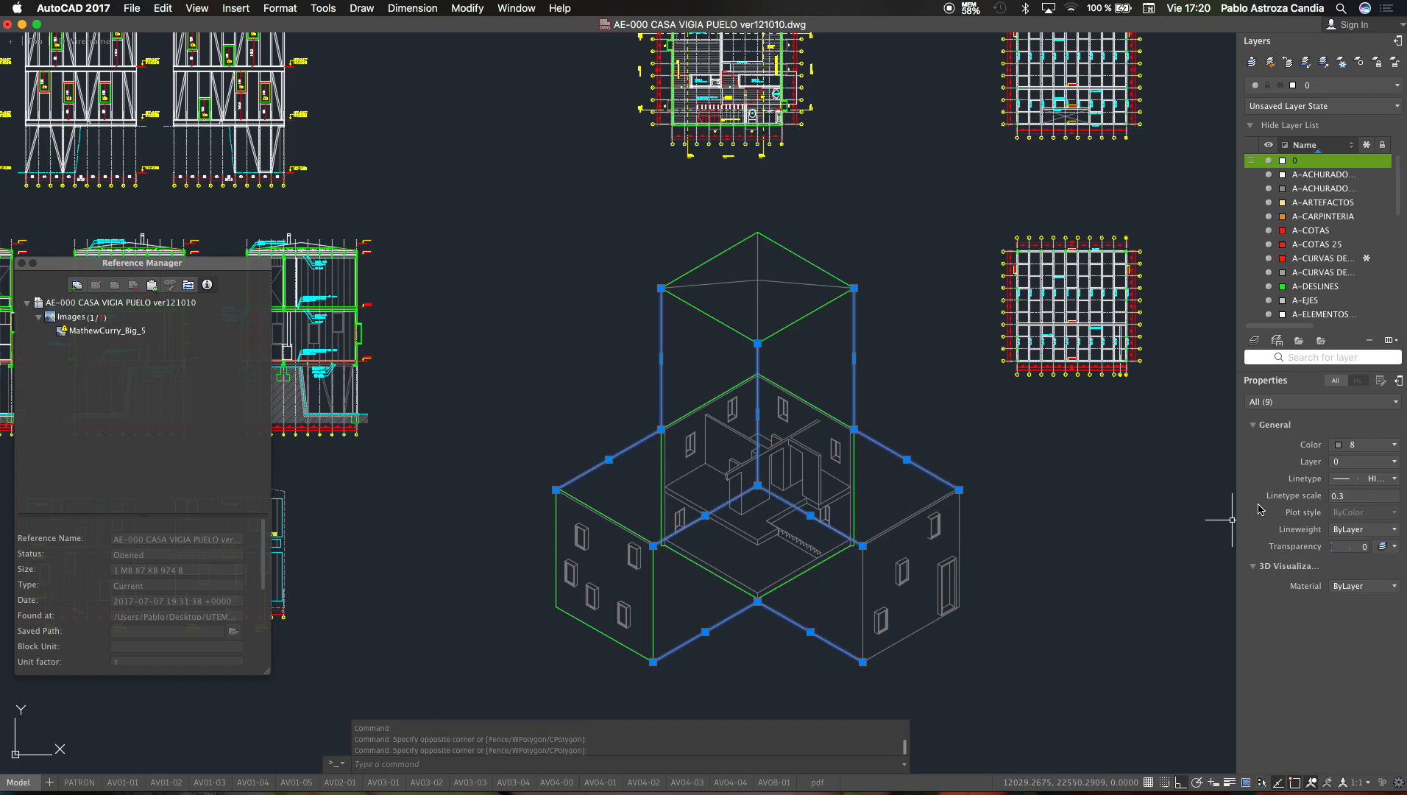
left_click(1354, 498)
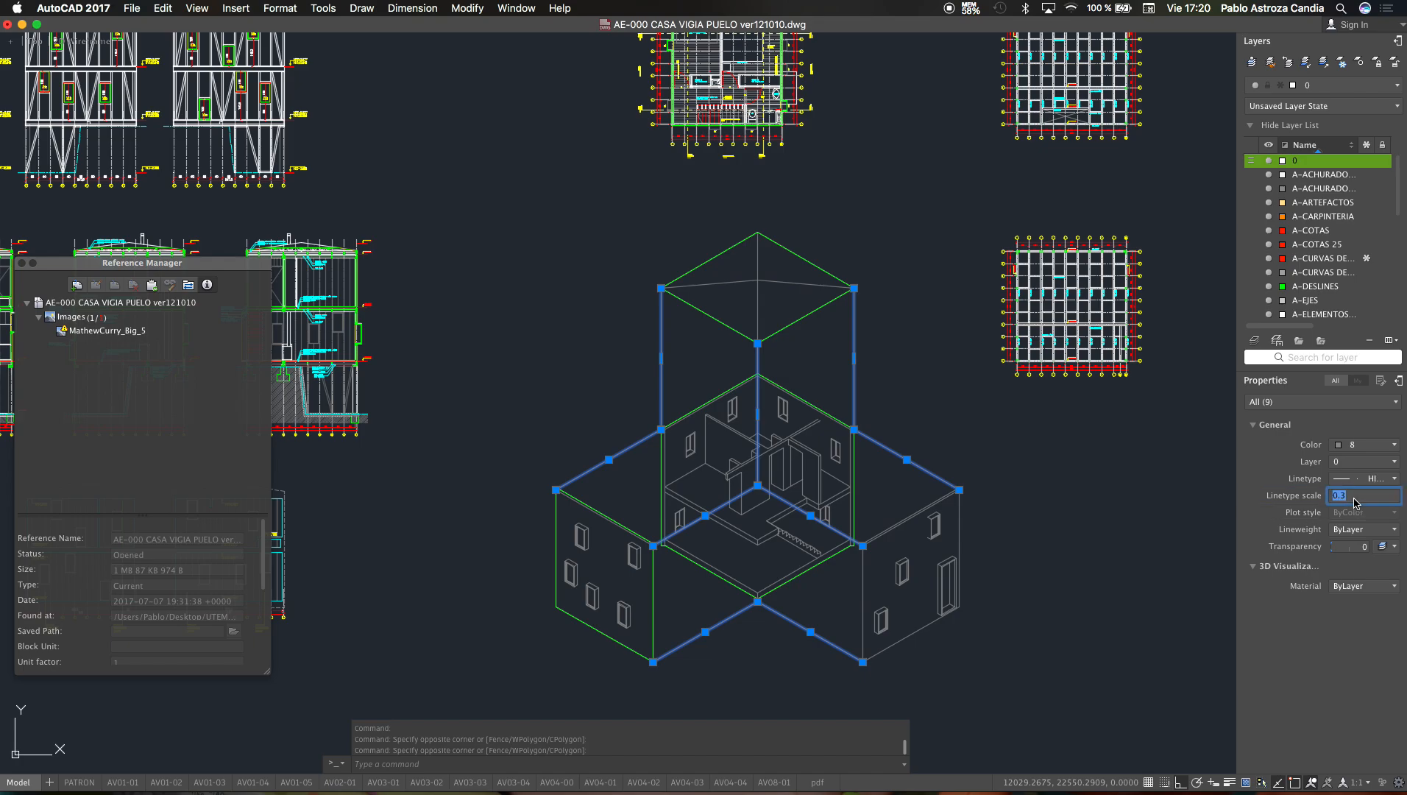
type("1")
key("Return")
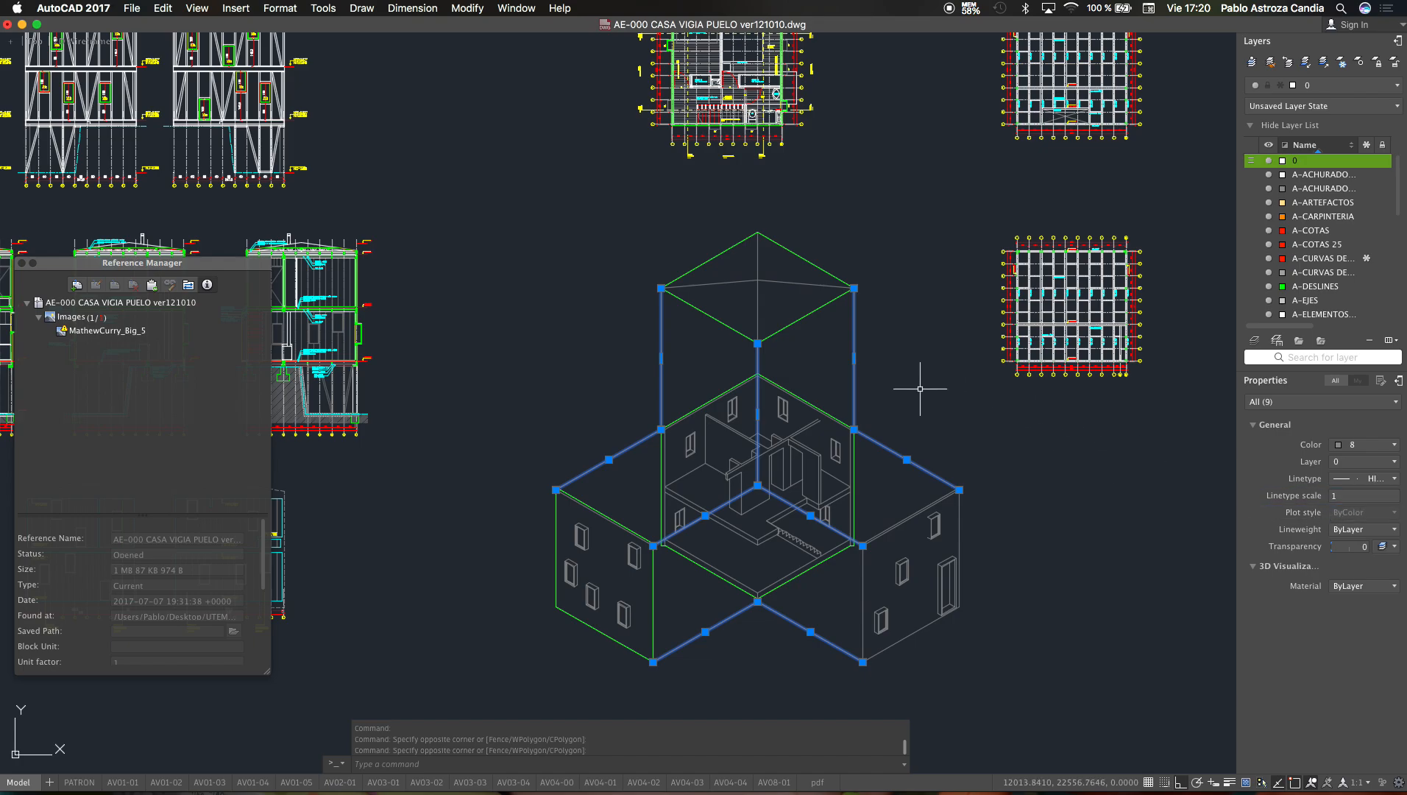
key("Escape")
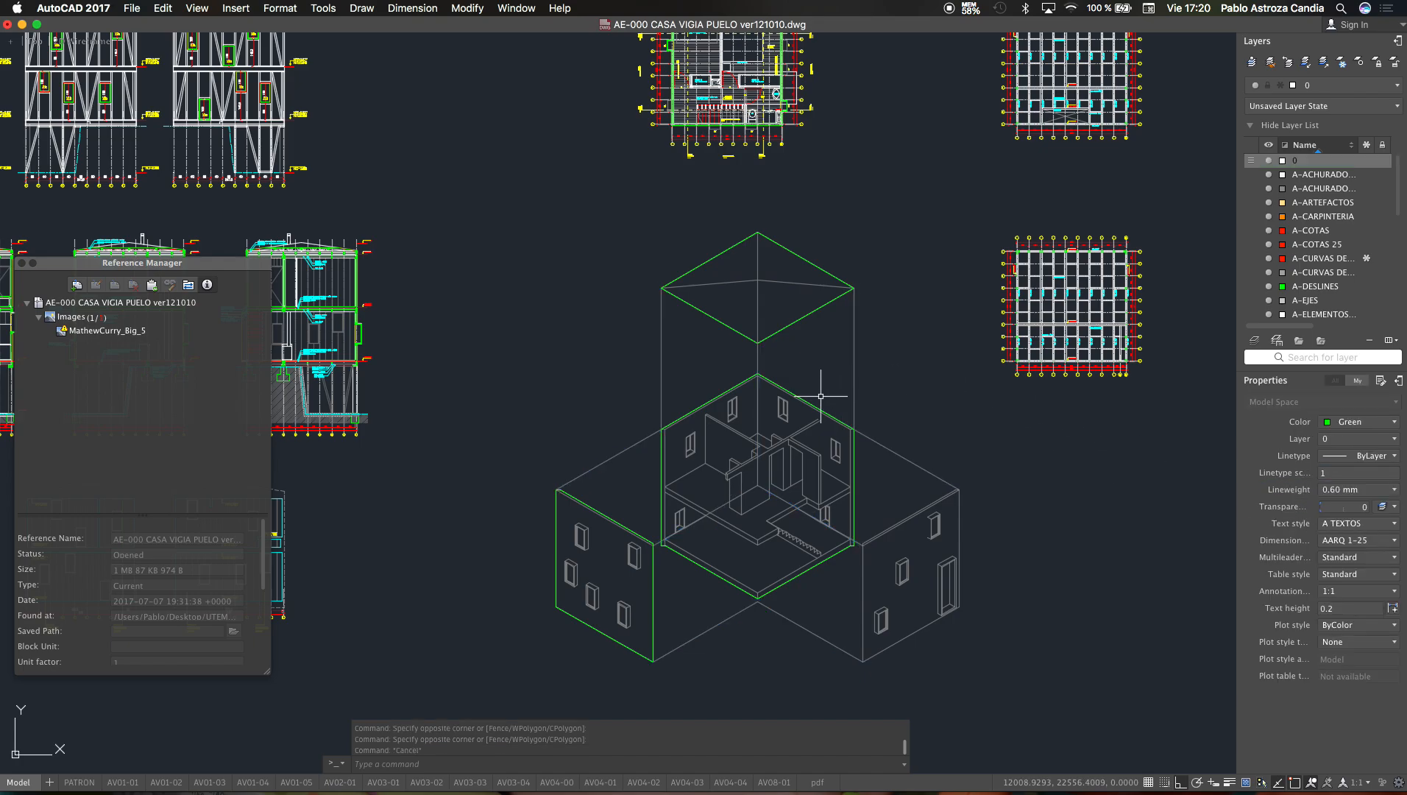
Step: Move the roof and its vertical guide lines 5 units straight up
scroll(823, 398, "down", 5)
key("Escape")
scroll(847, 417, "up", 5)
scroll(652, 310, "down", 3)
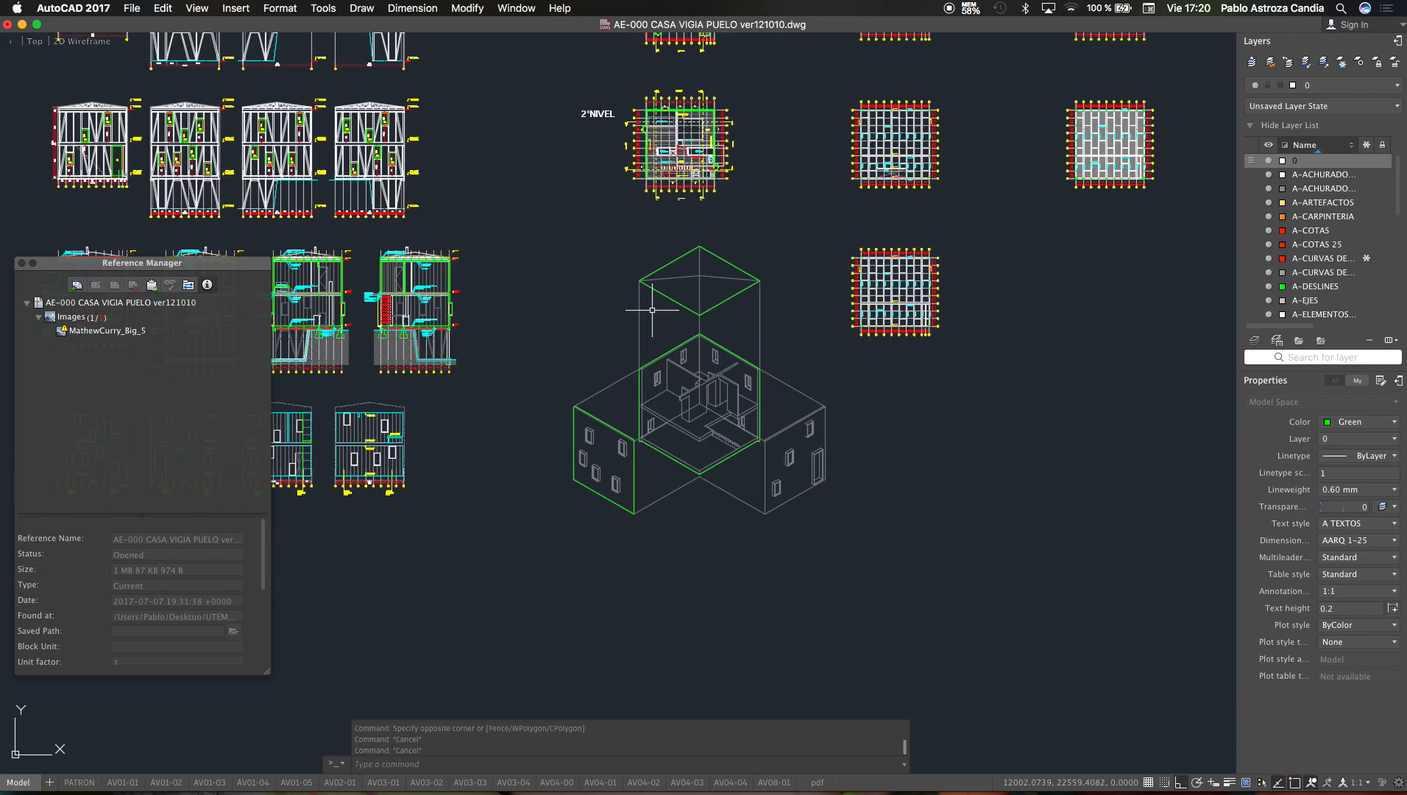
left_click(793, 242)
left_click(622, 313)
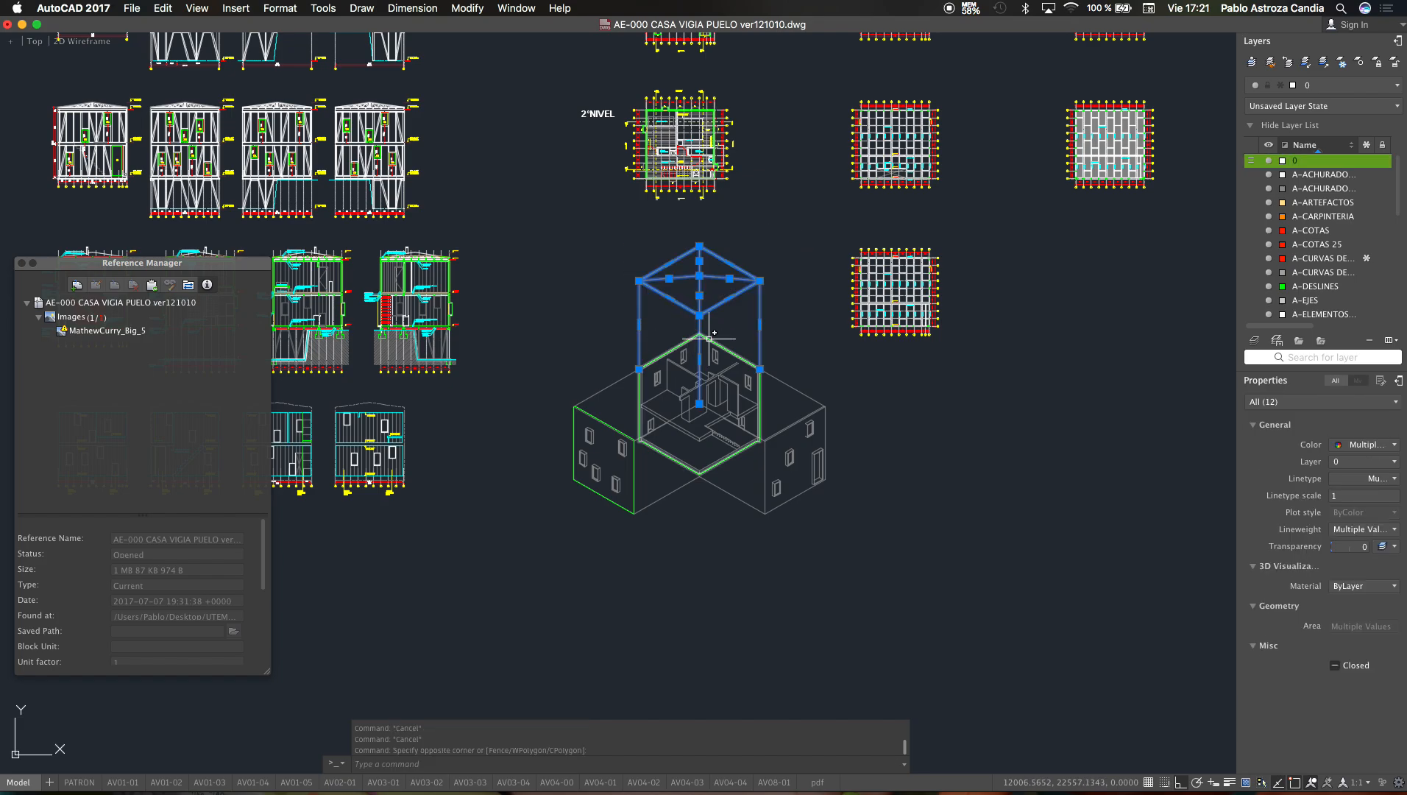
type("m")
key("Return")
left_click(805, 315)
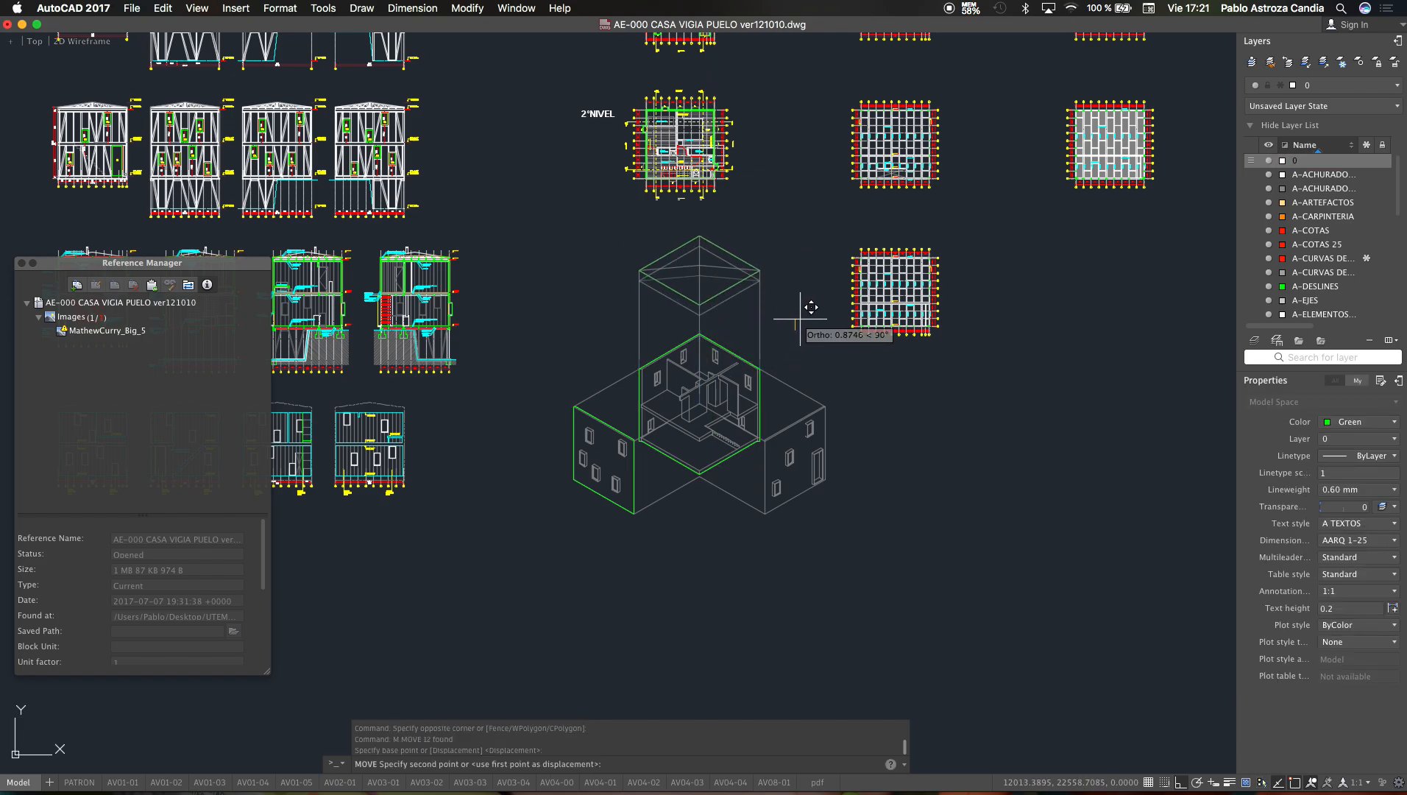
type("5")
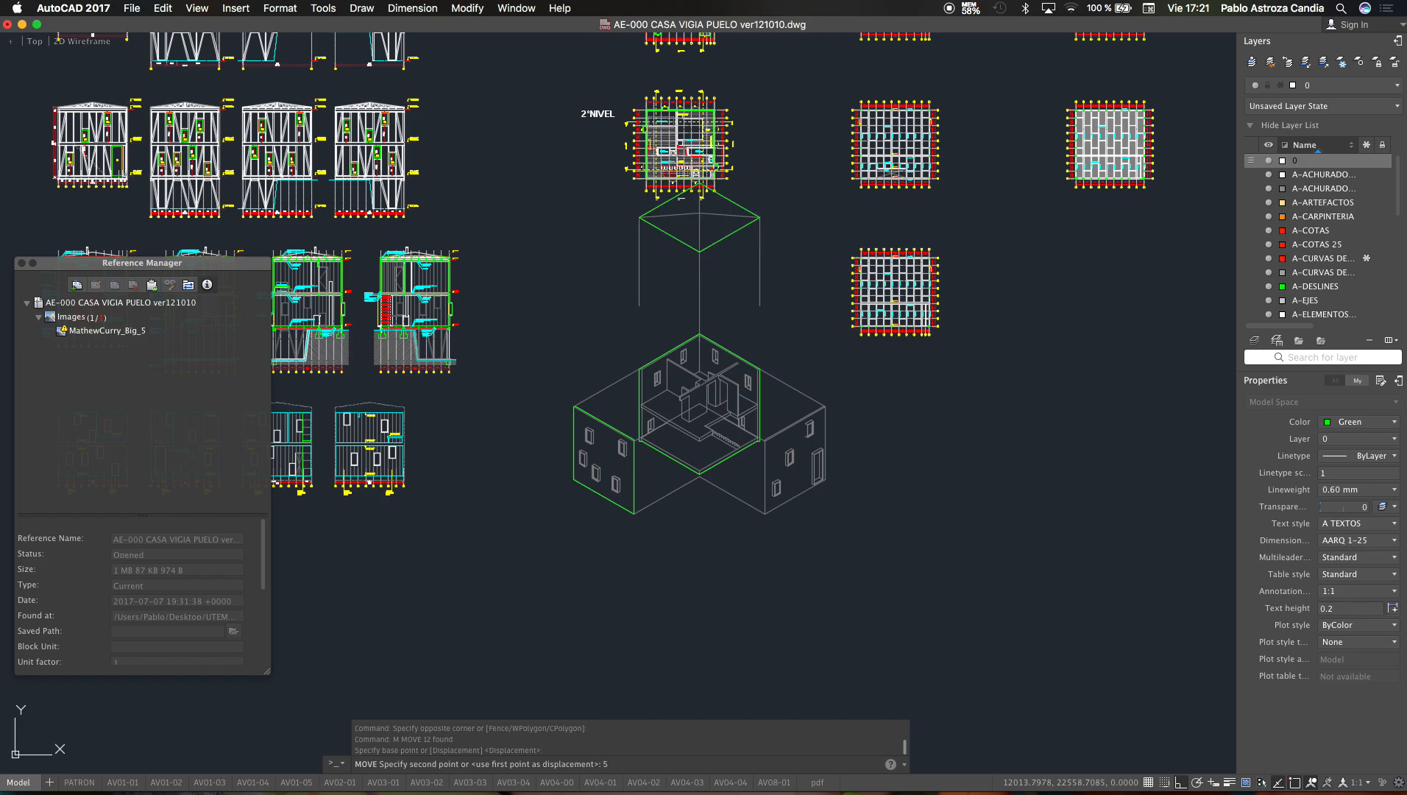
key("Return")
Step: Move the previously selected roof and vertical guide lines 5 units straight down
type("m")
key("Return")
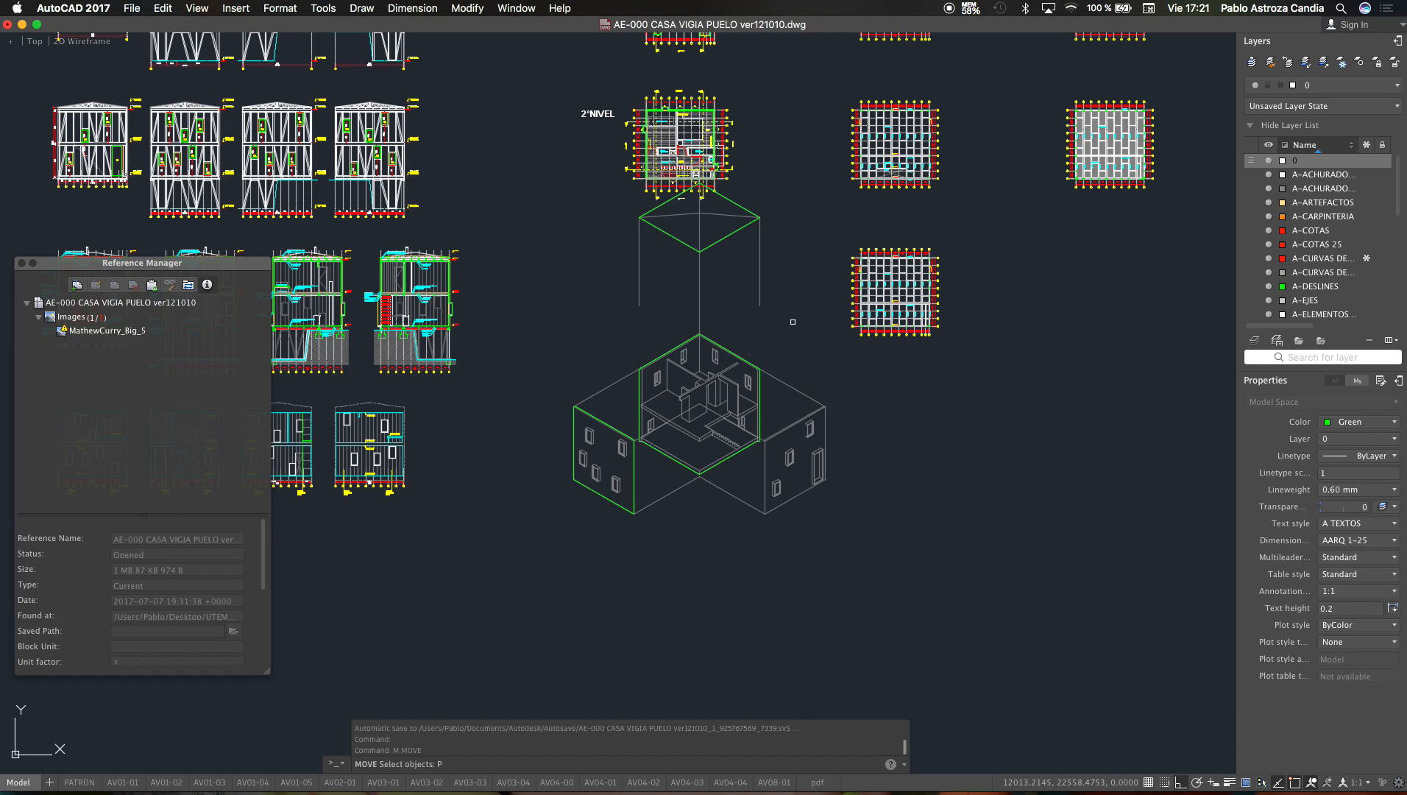
type("P")
key("Return")
key("Return")
left_click(784, 306)
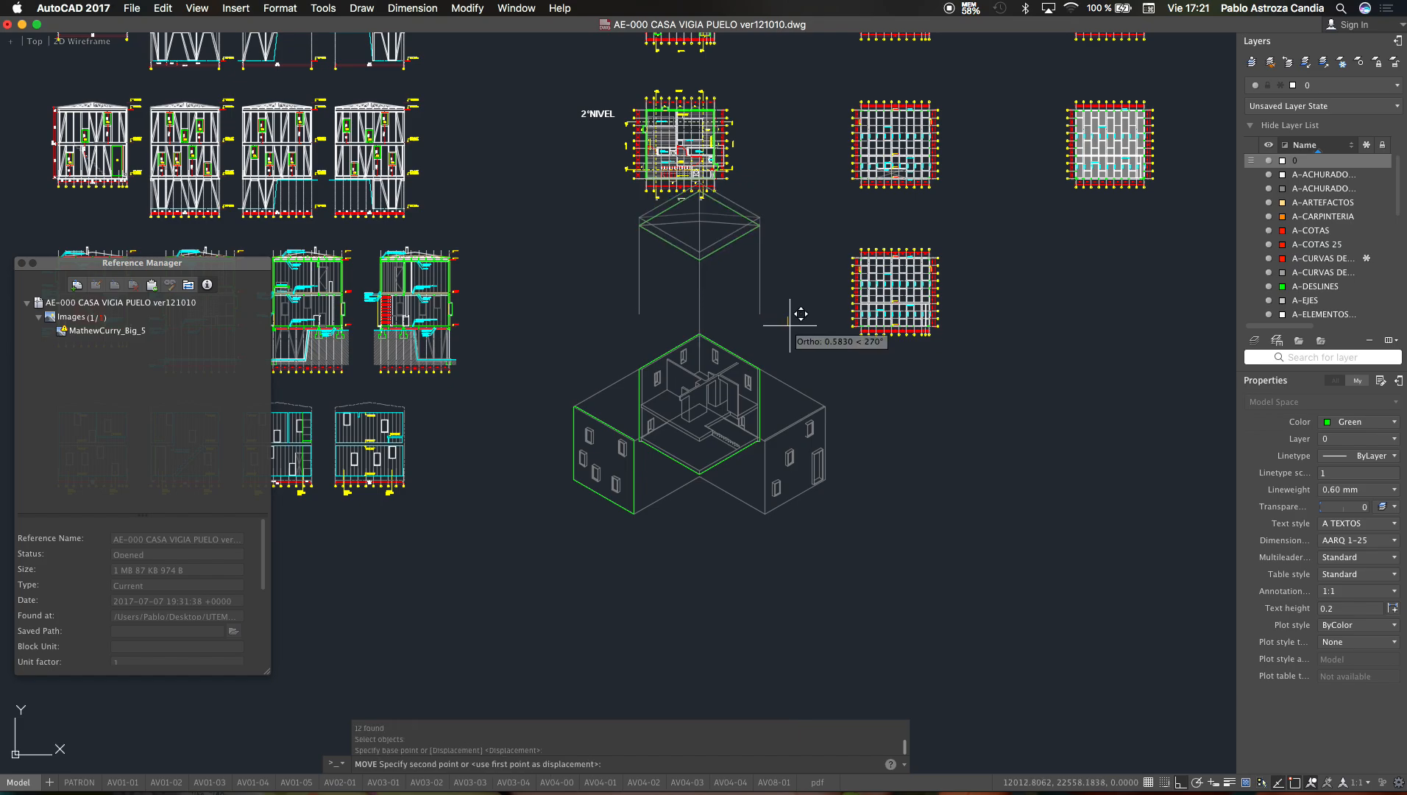
type("5")
key("Return")
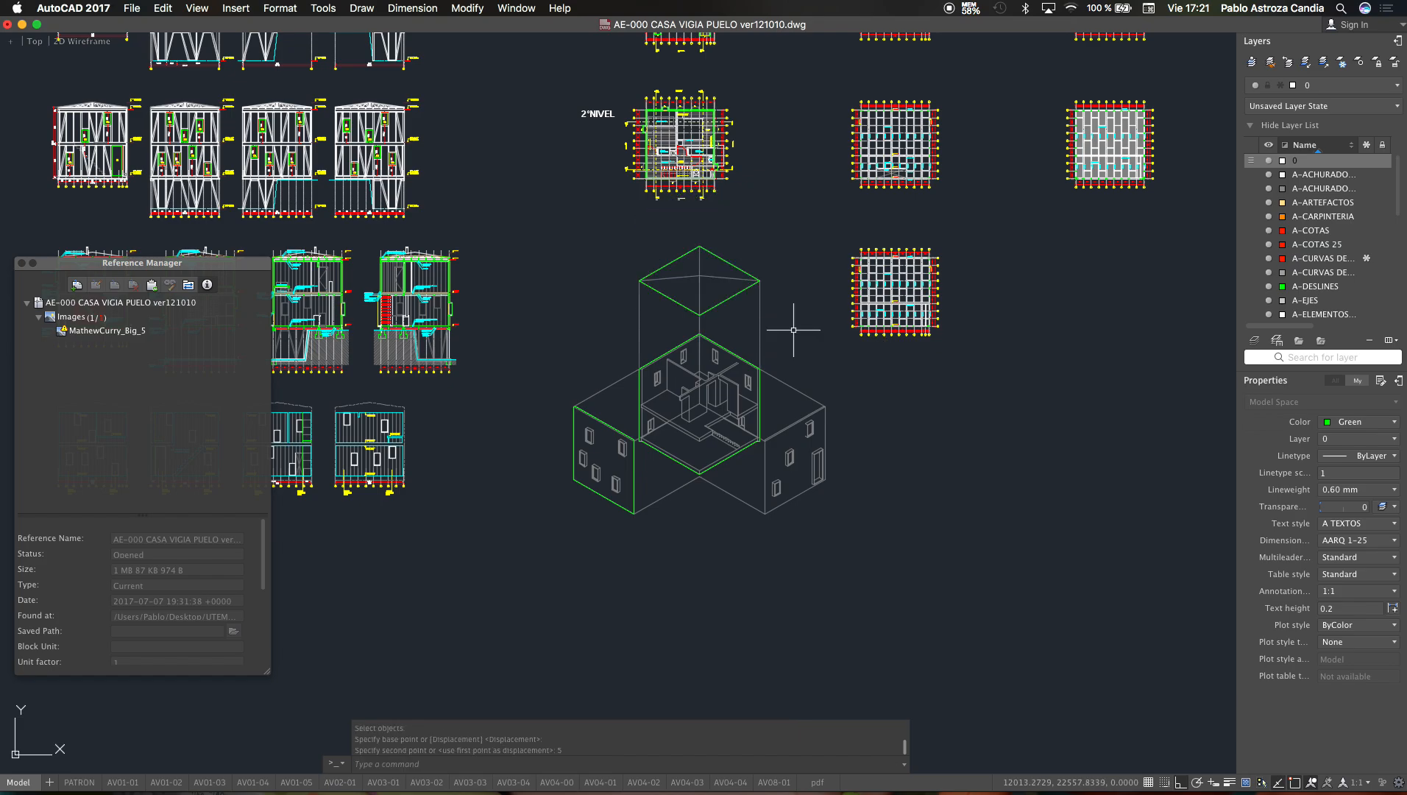
key("Escape")
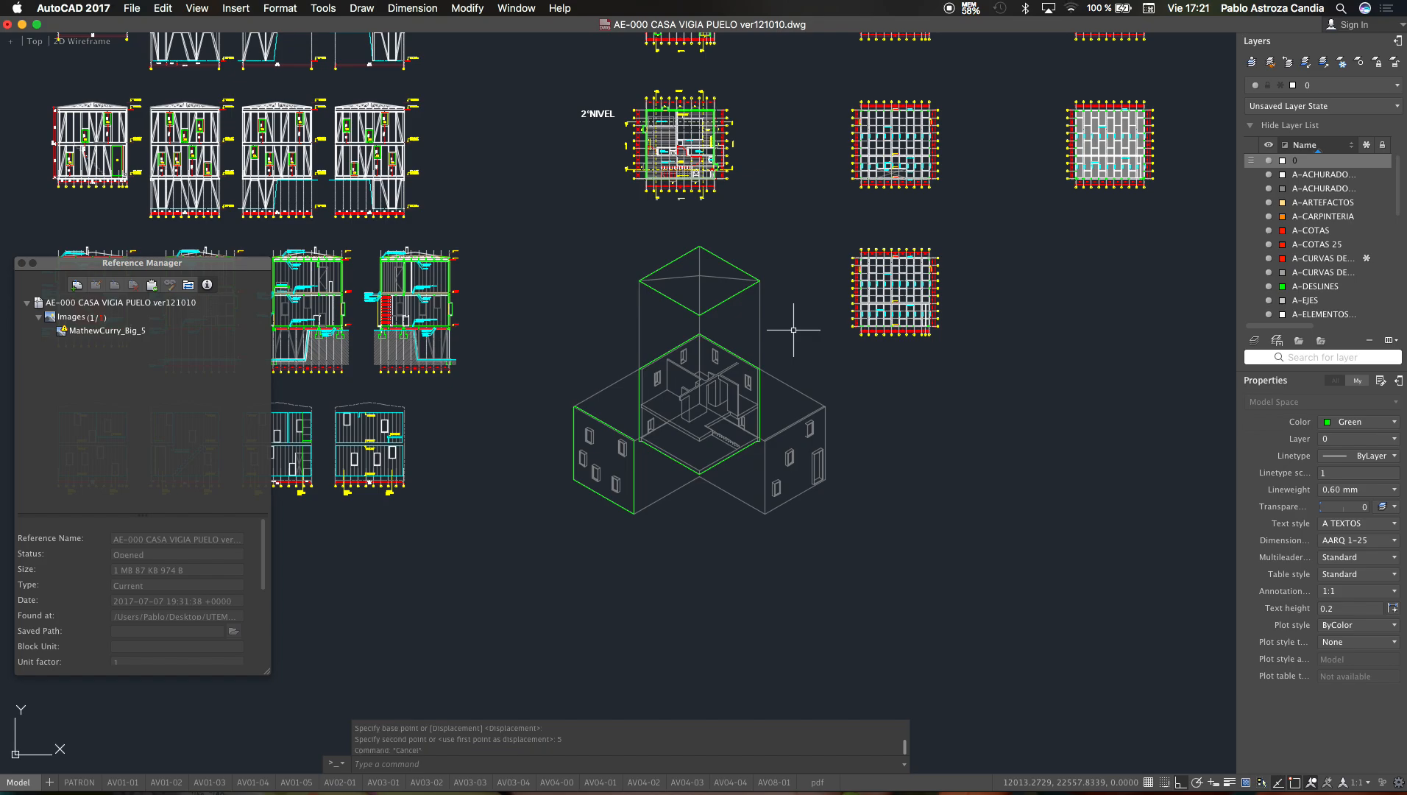
left_click(833, 229)
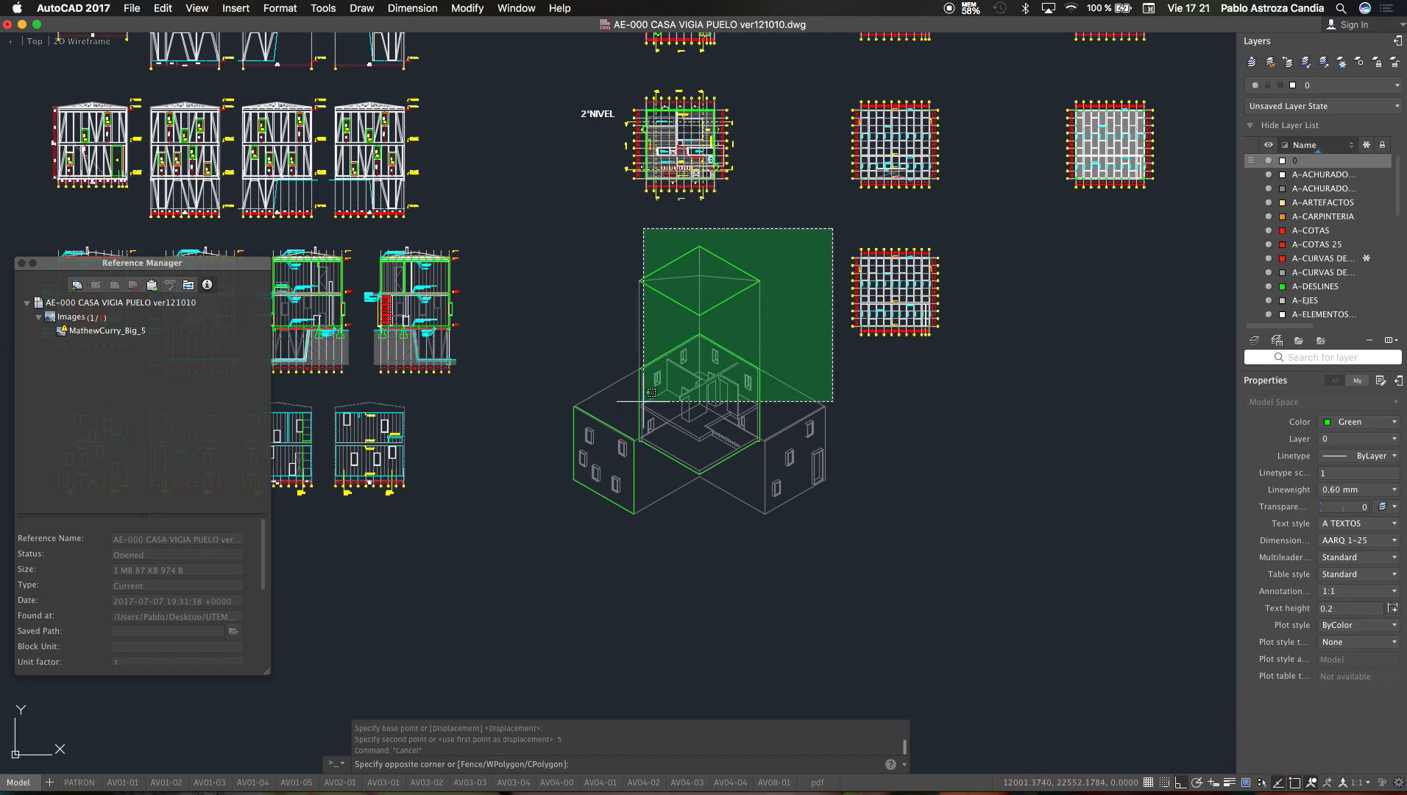
left_click(518, 577)
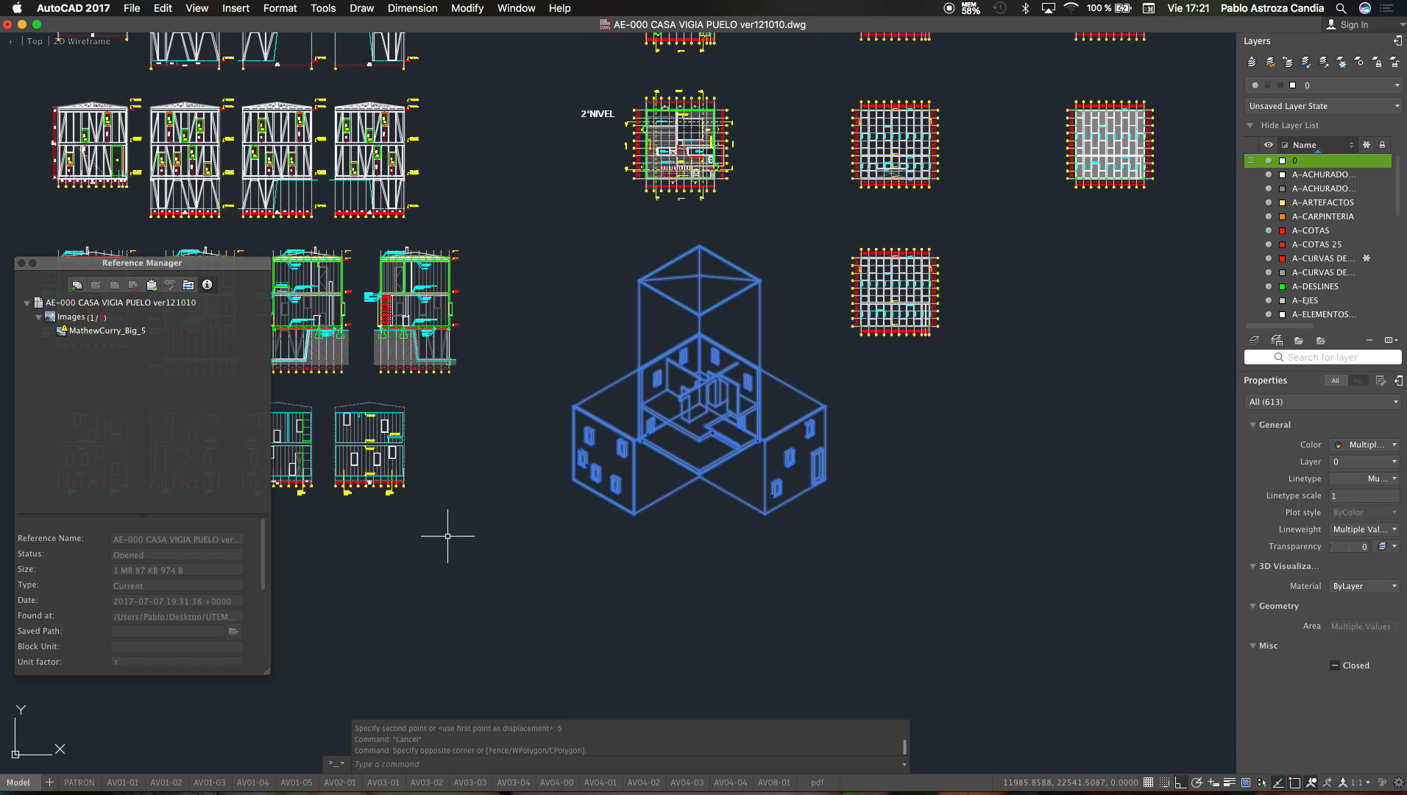
scroll(443, 540, "down", 3)
scroll(515, 540, "up", 8)
key("Escape")
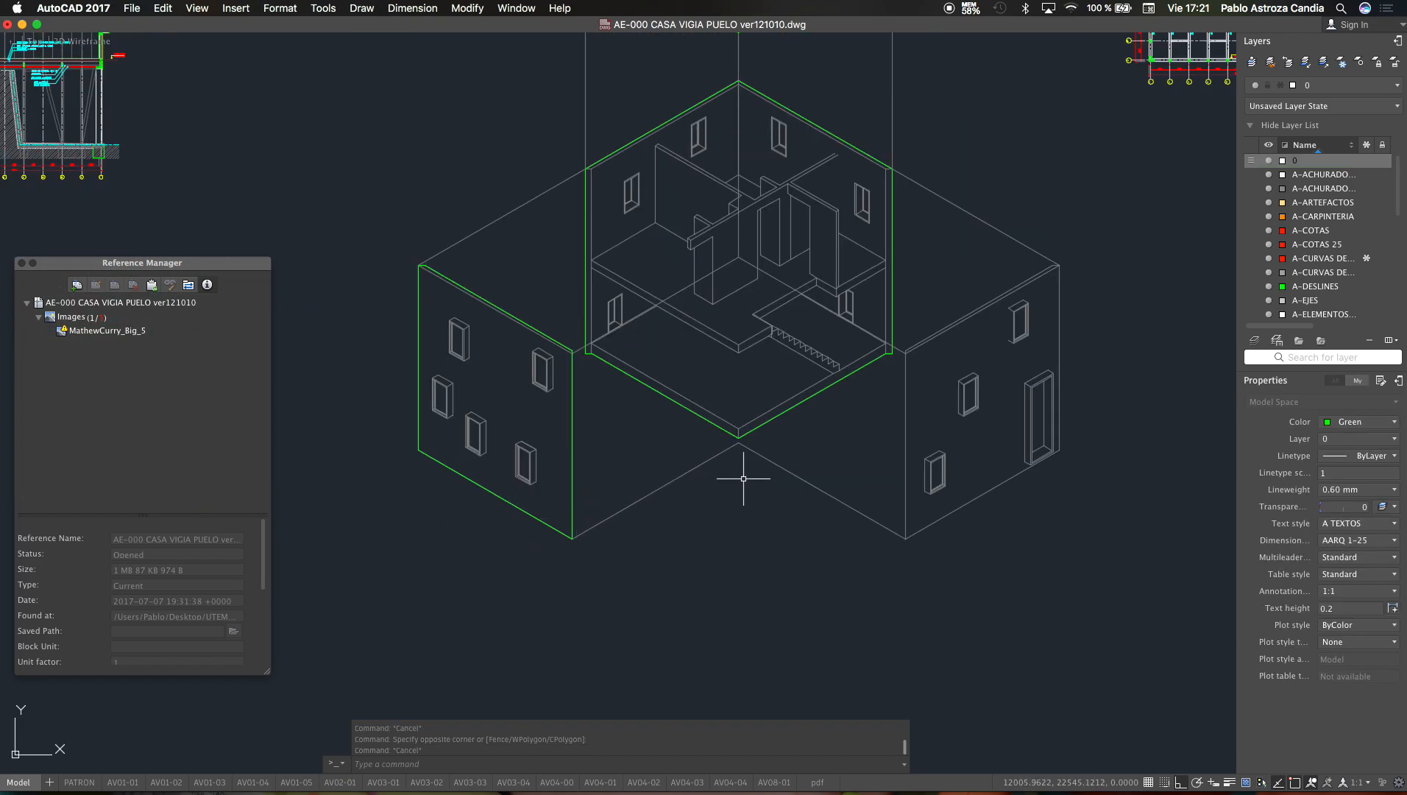
key("Escape")
Step: Regenerate the drawing and set the linetype scale of the roof's vertical guides and the side walls' guide lines to 10
type("RE")
key("Return")
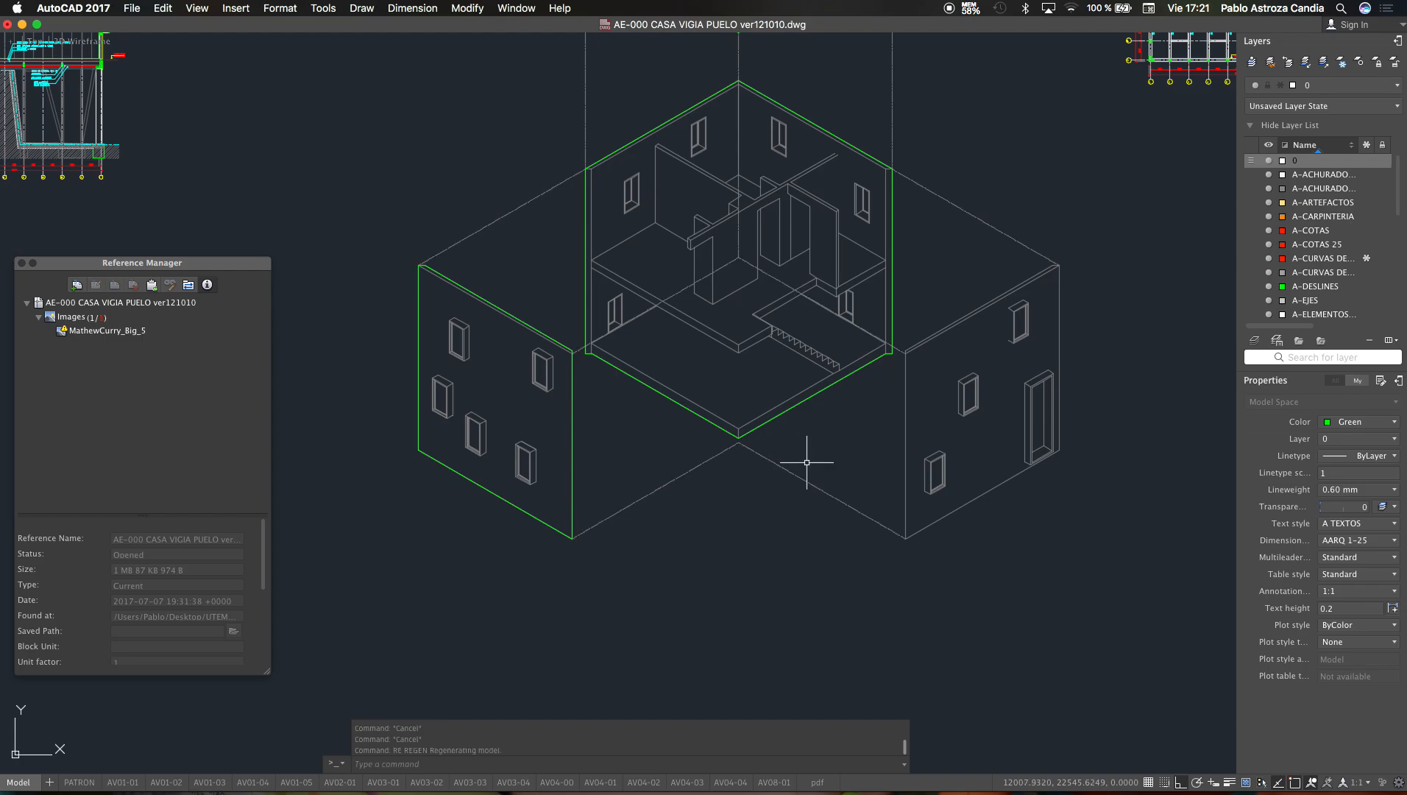
left_click(808, 463)
left_click(700, 487)
left_click(530, 253)
left_click(520, 203)
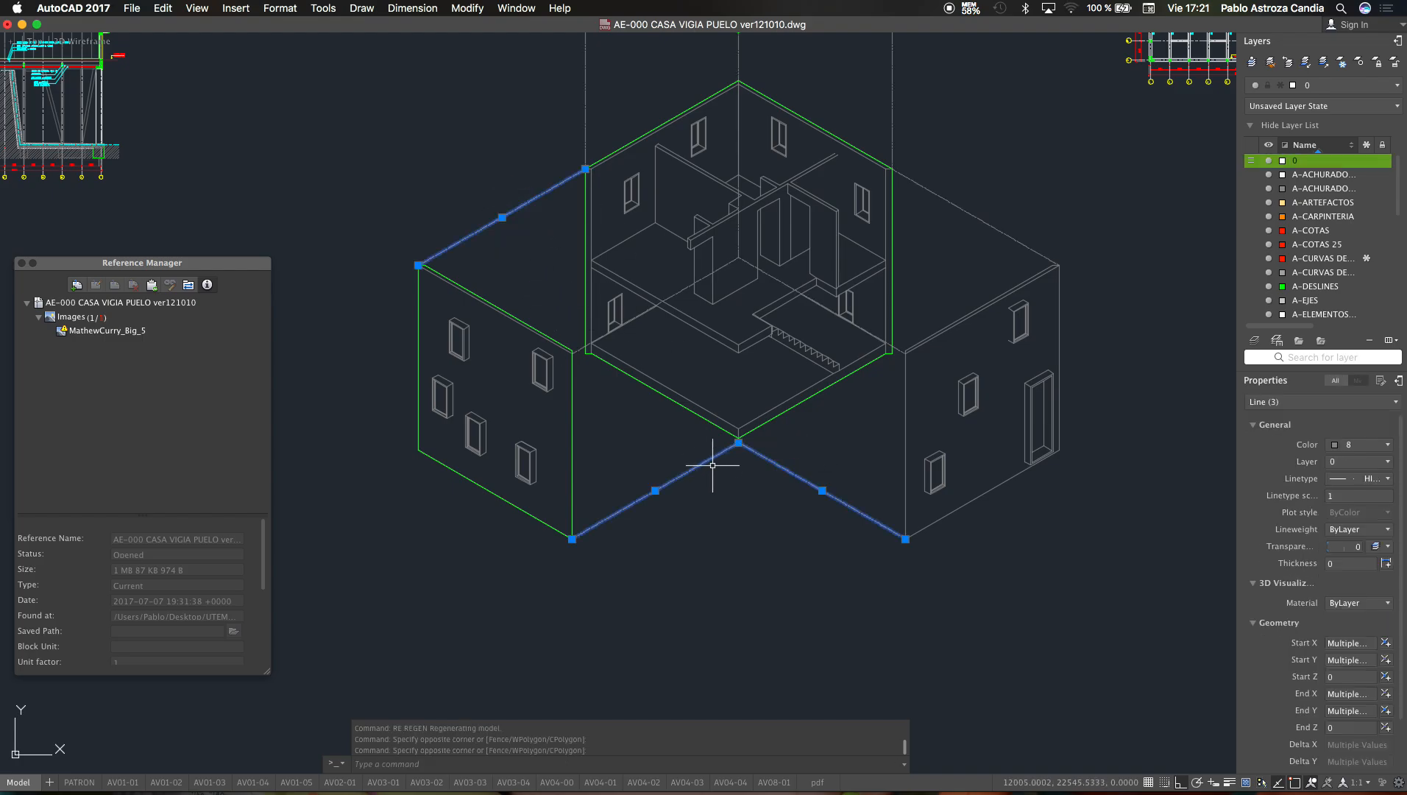
scroll(716, 475, "down", 3)
left_click(859, 211)
left_click(622, 215)
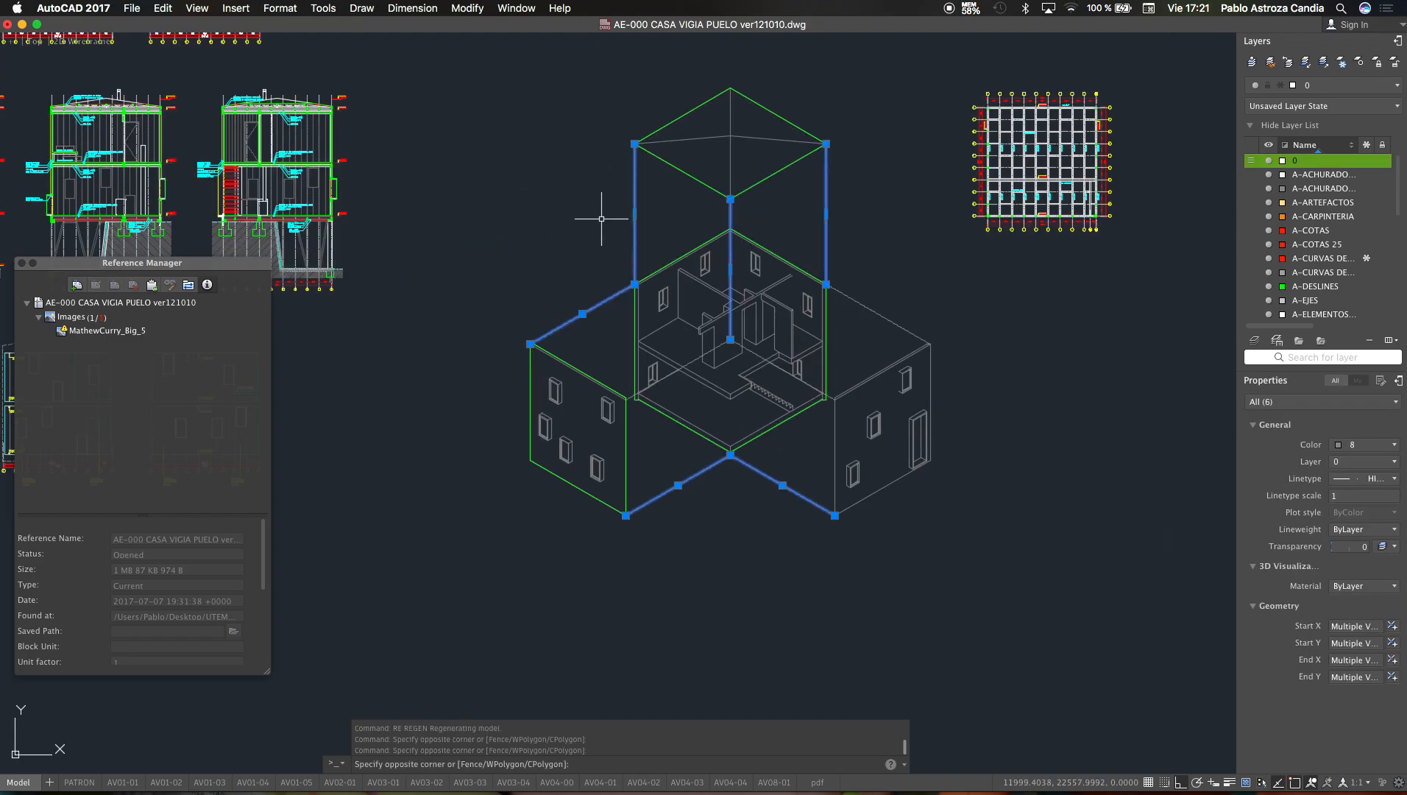
scroll(876, 343, "up", 5)
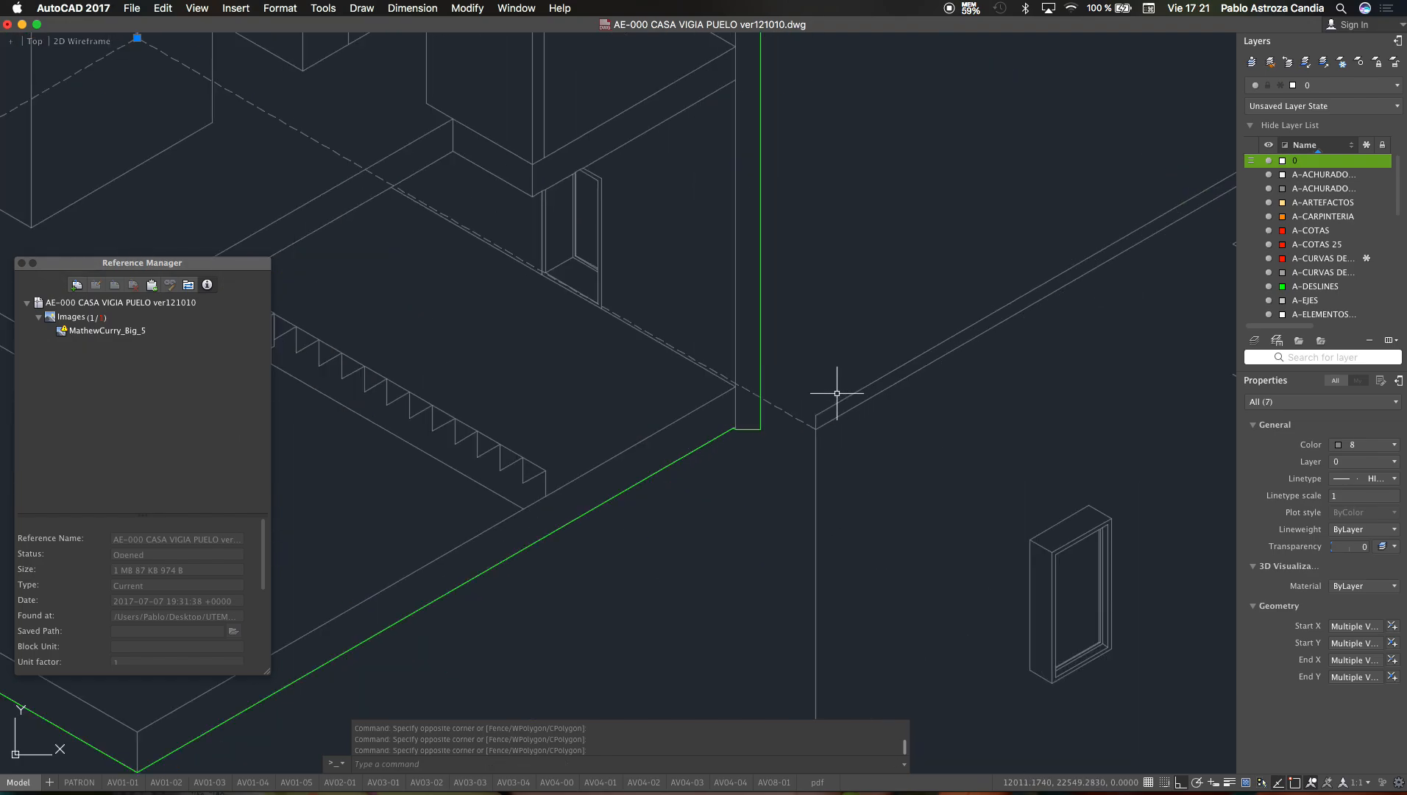
left_click(808, 418)
scroll(809, 420, "down", 2)
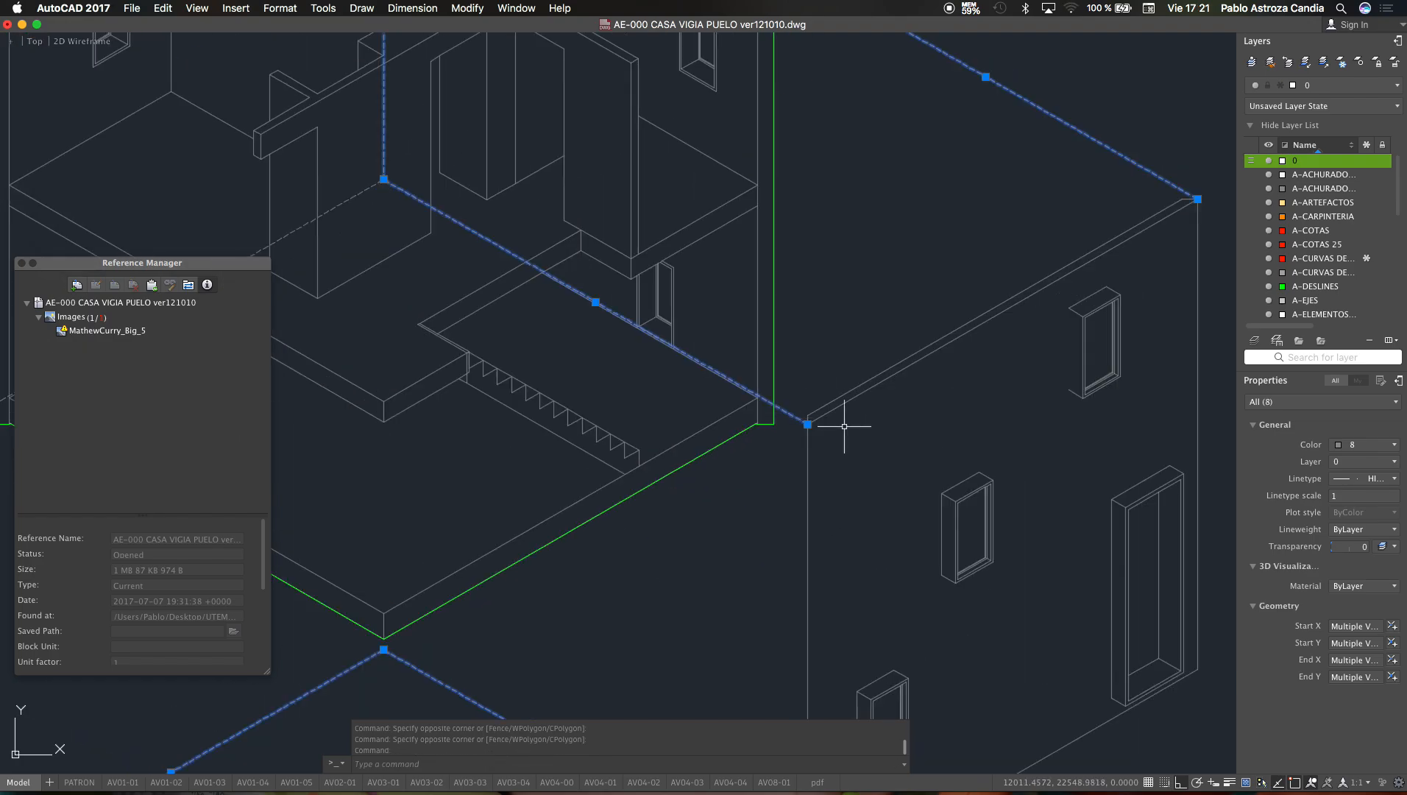
left_click(1345, 499)
key("Return")
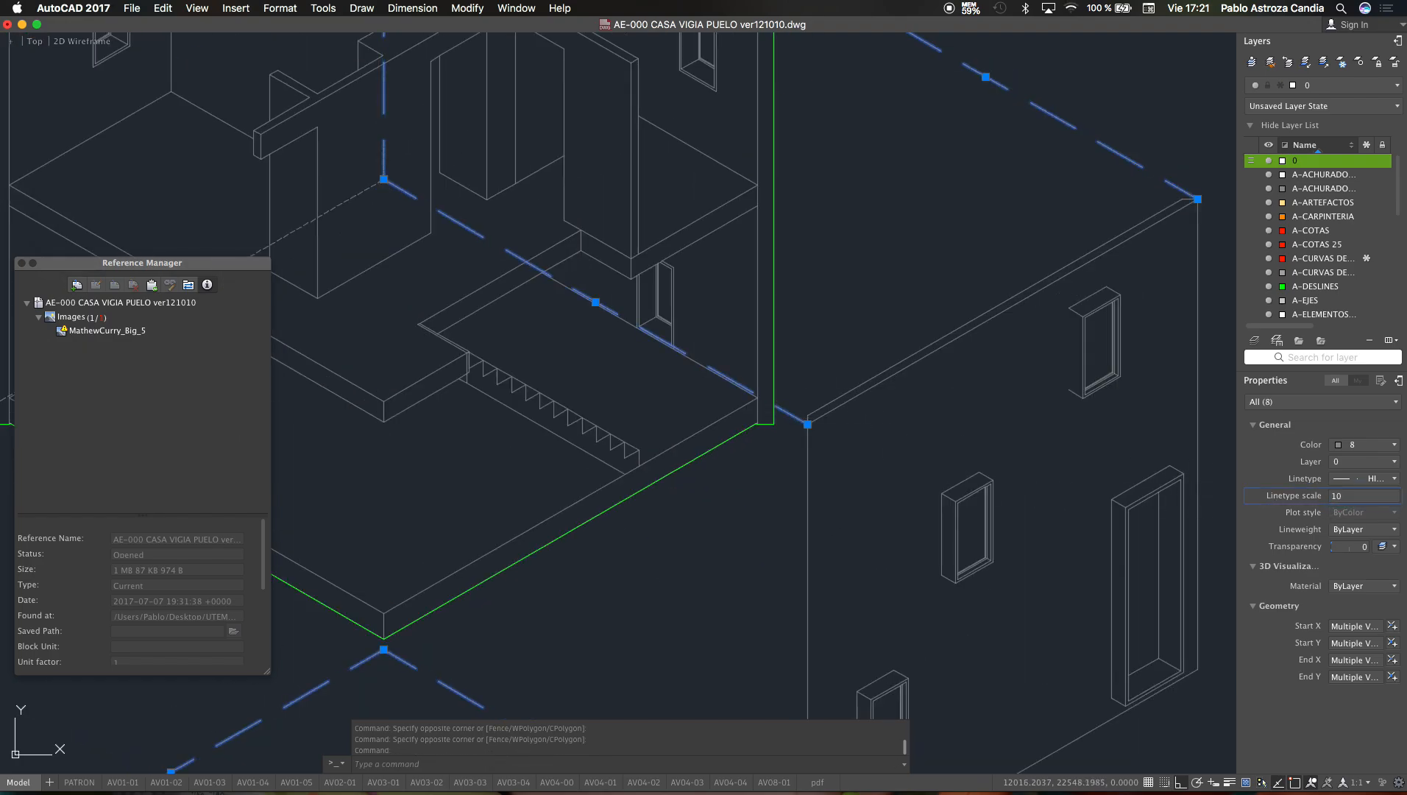
scroll(770, 423, "down", 5)
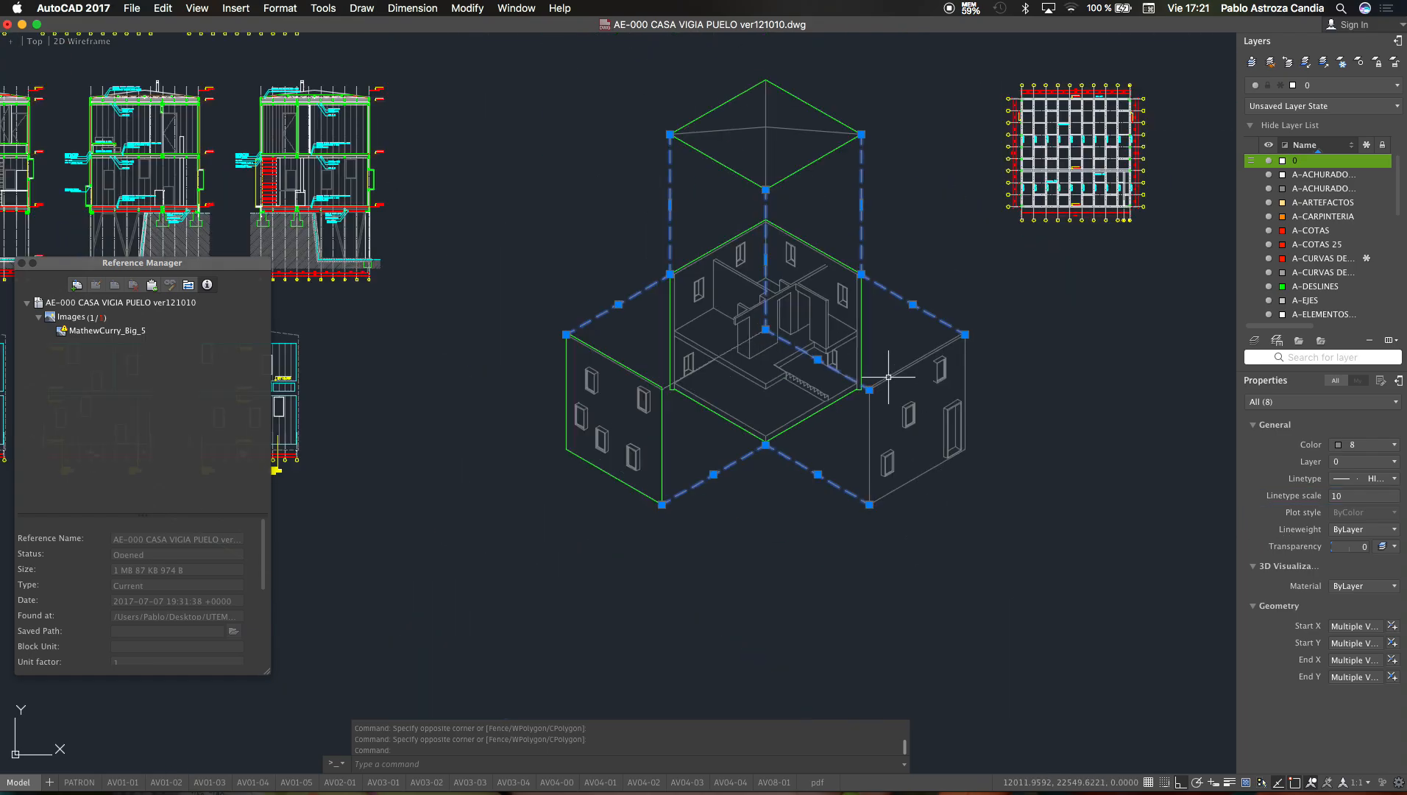
key("Escape")
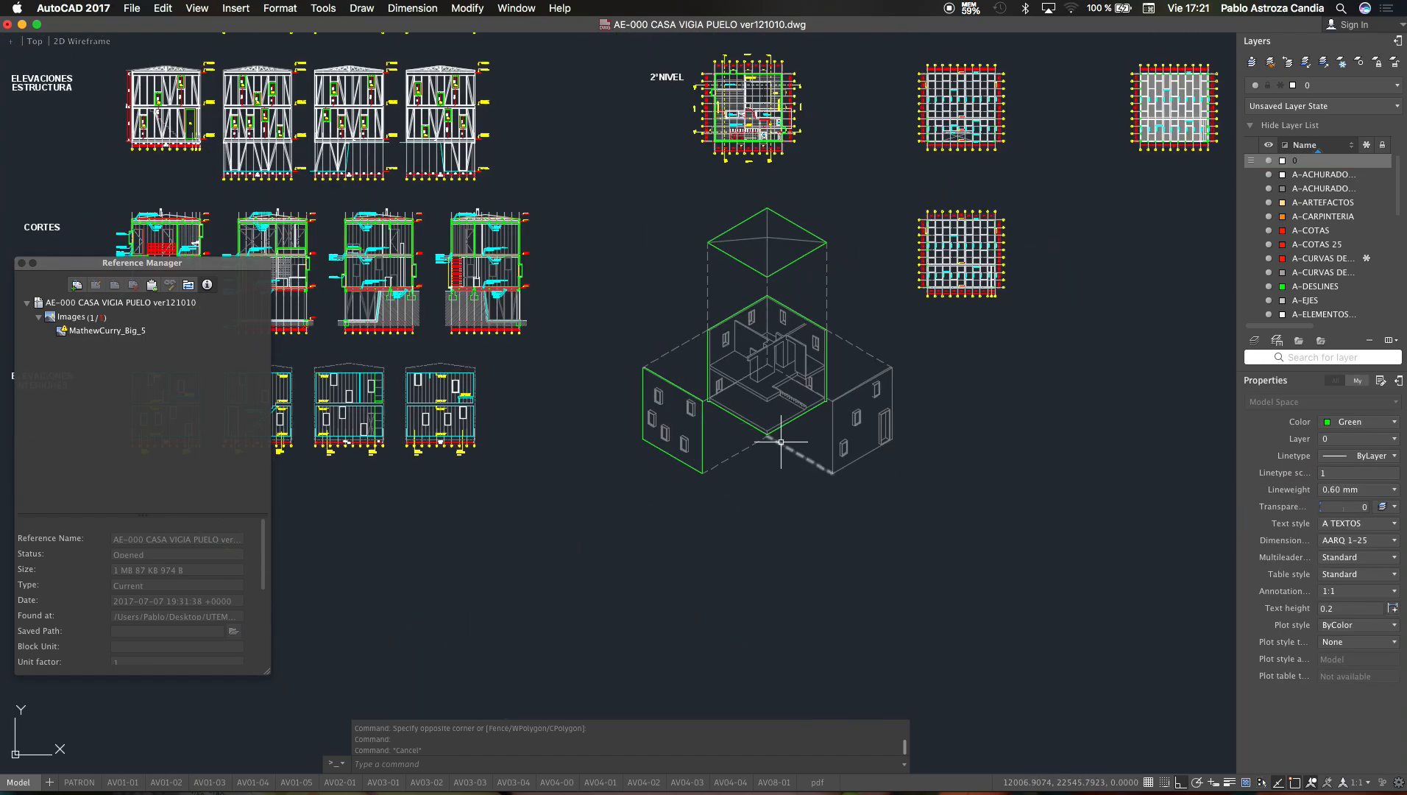
Step: Match the properties of the dashed guide at the door wall's base onto the remaining finely dashed guide inside the house
type("ma")
key("Return")
scroll(790, 449, "up", 2)
left_click(790, 449)
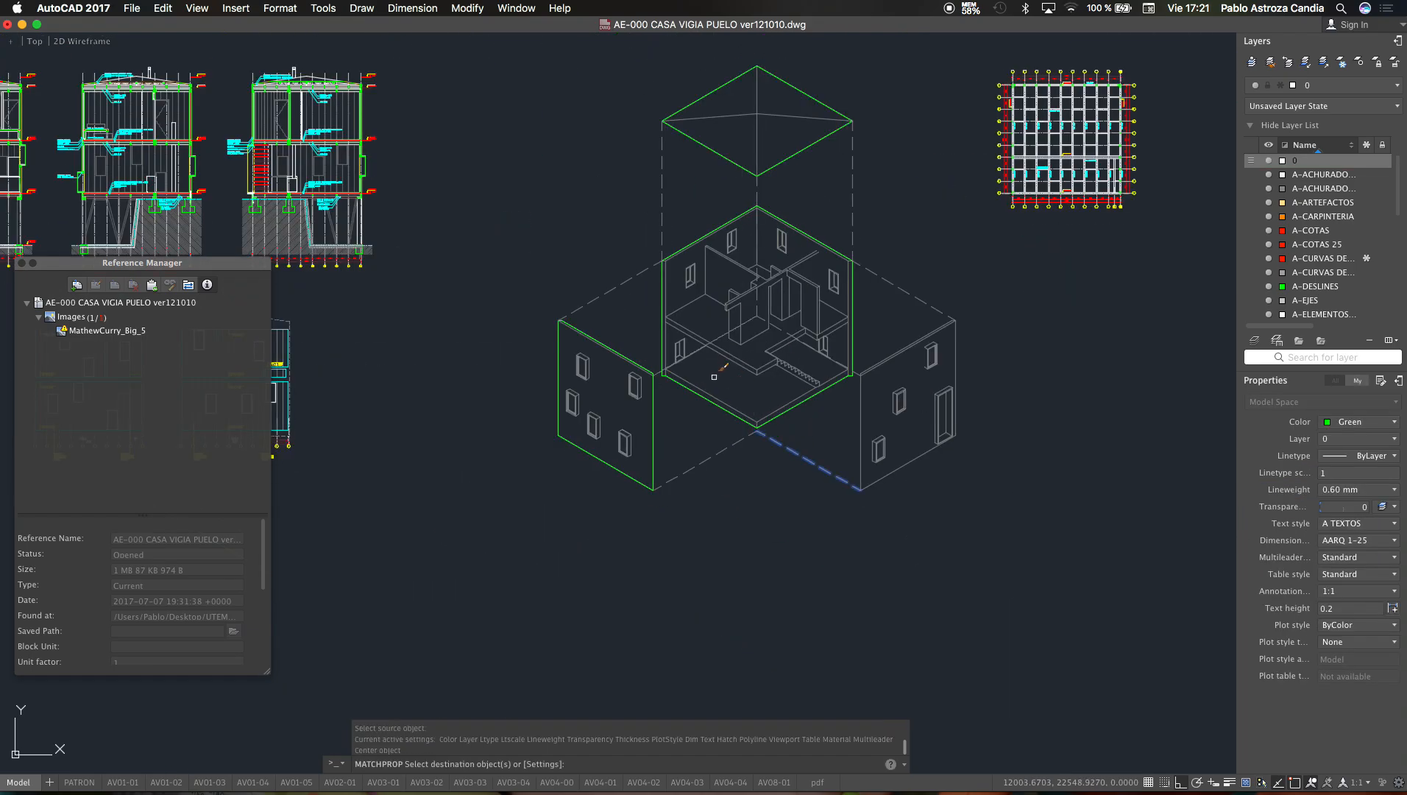
scroll(678, 382, "up", 5)
scroll(628, 369, "down", 8)
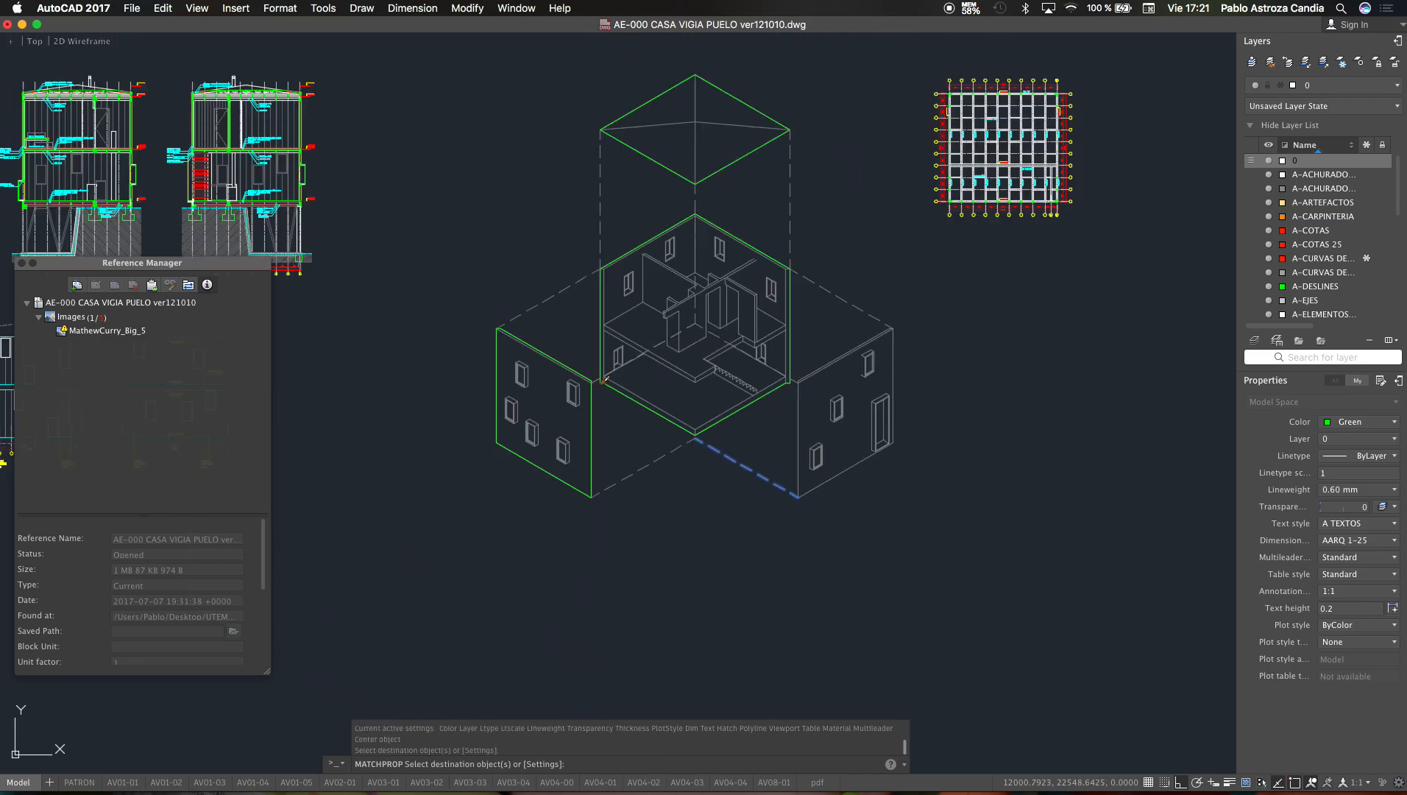
scroll(628, 369, "up", 8)
scroll(628, 369, "down", 5)
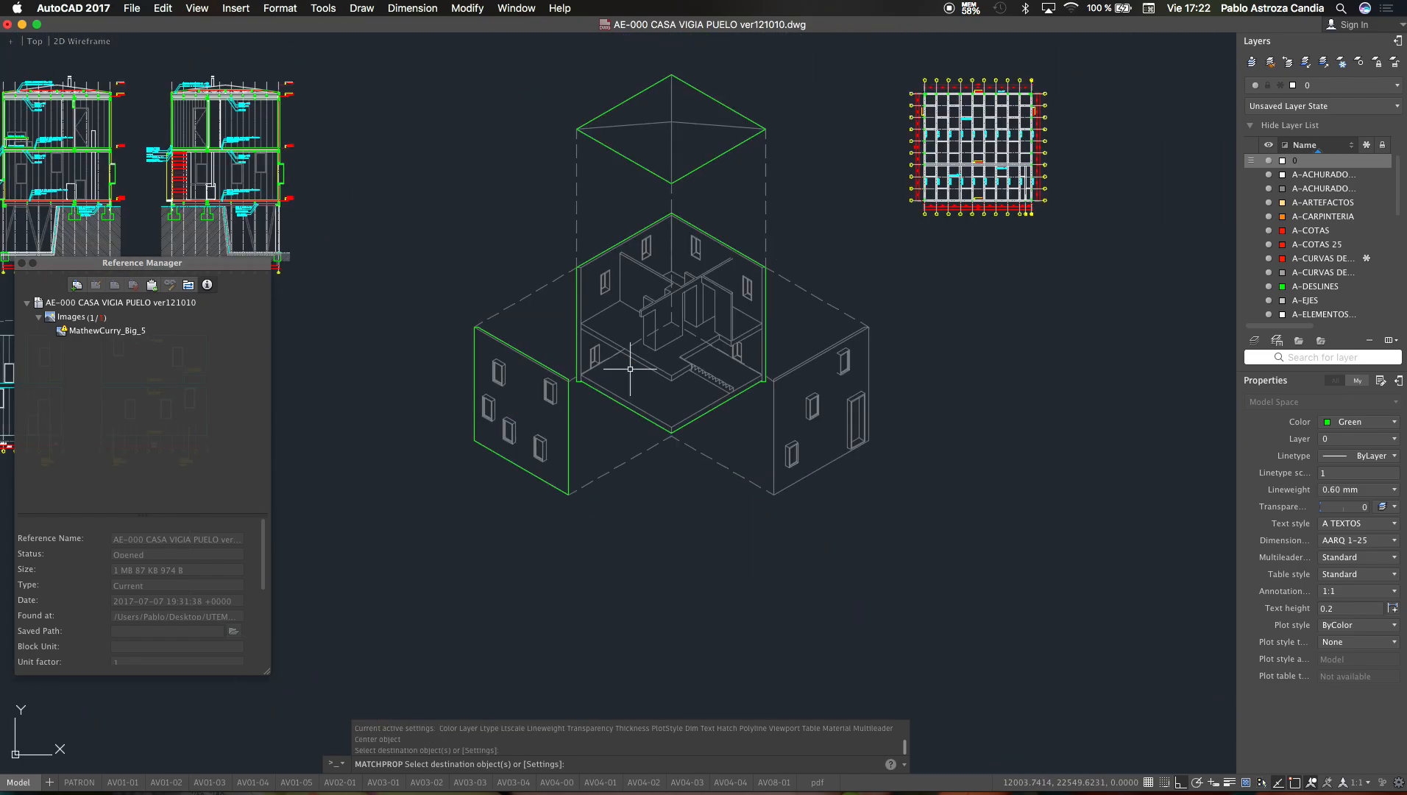
key("Escape")
key("Escape")
key("Escape")
scroll(674, 415, "down", 2)
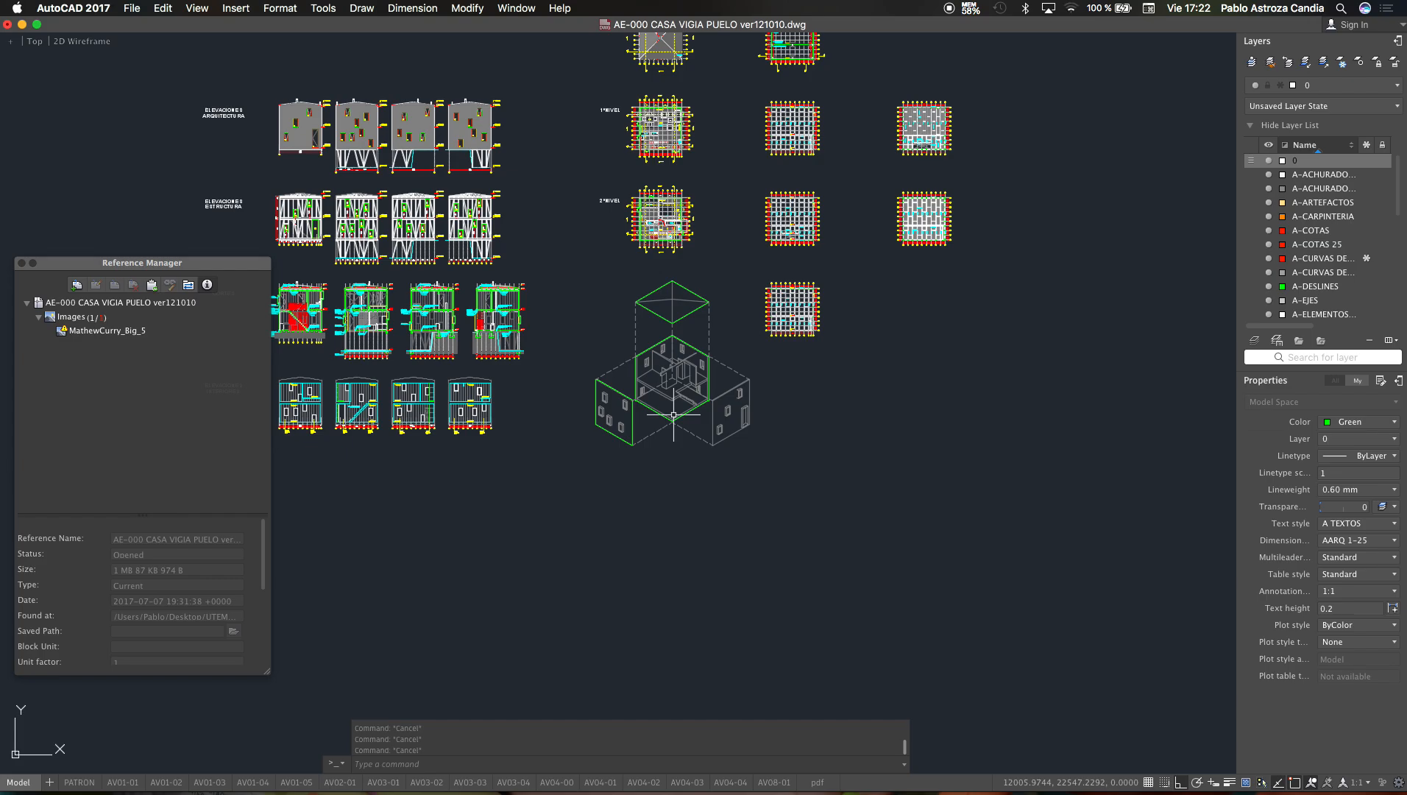
Step: Switch to the CASA ESPIA model in SketchUp and recall the scene Escena1 with the house assembled
key("ctrl+Up")
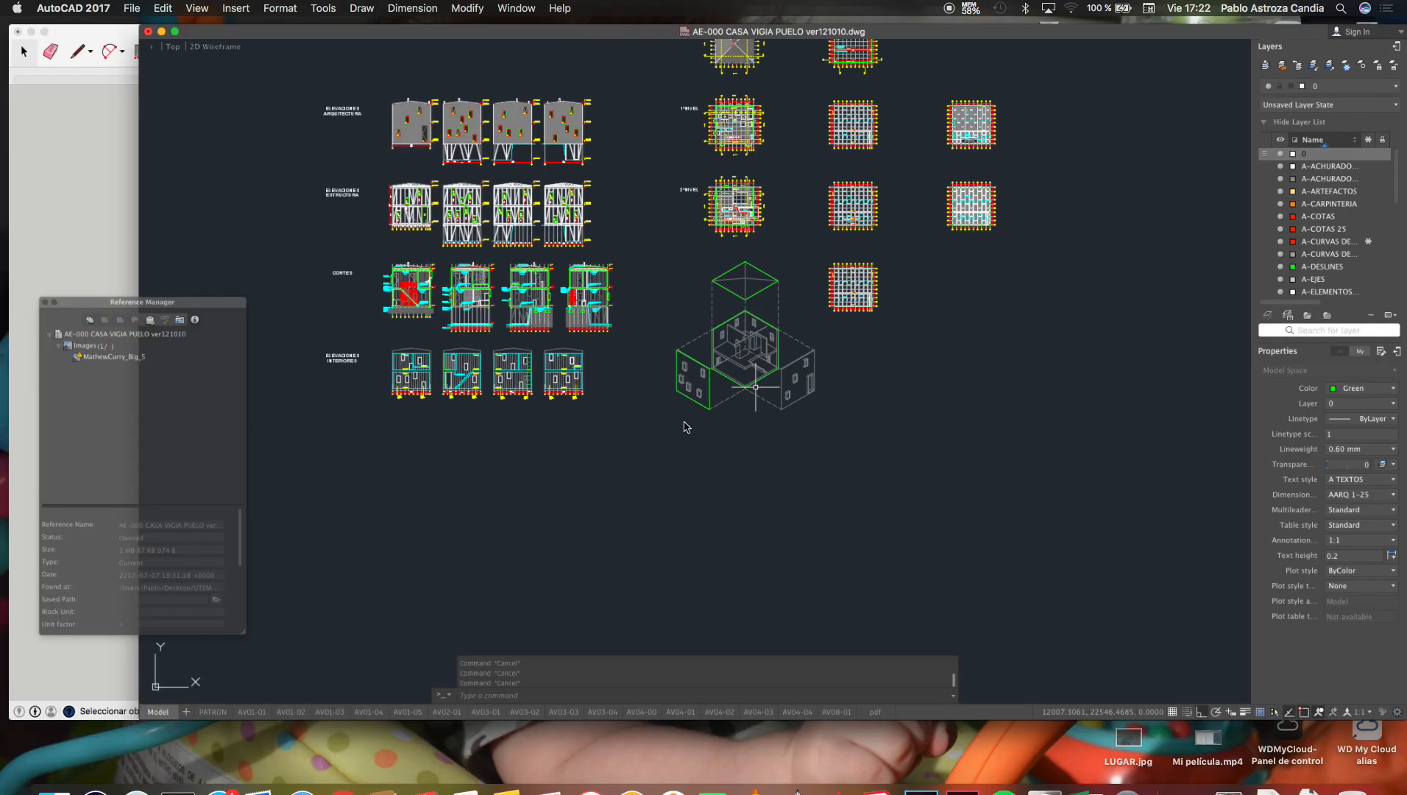
left_click(570, 370)
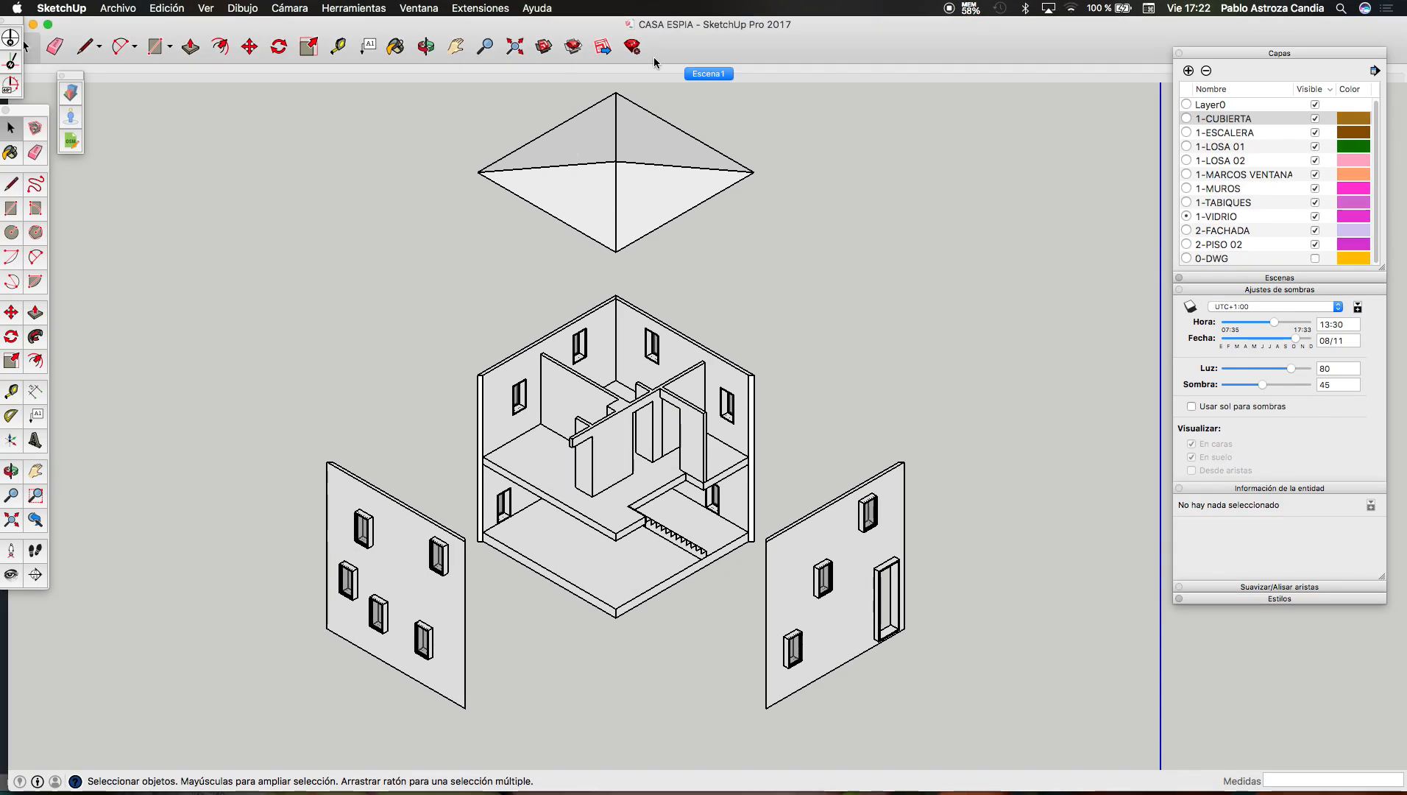
left_click(707, 74)
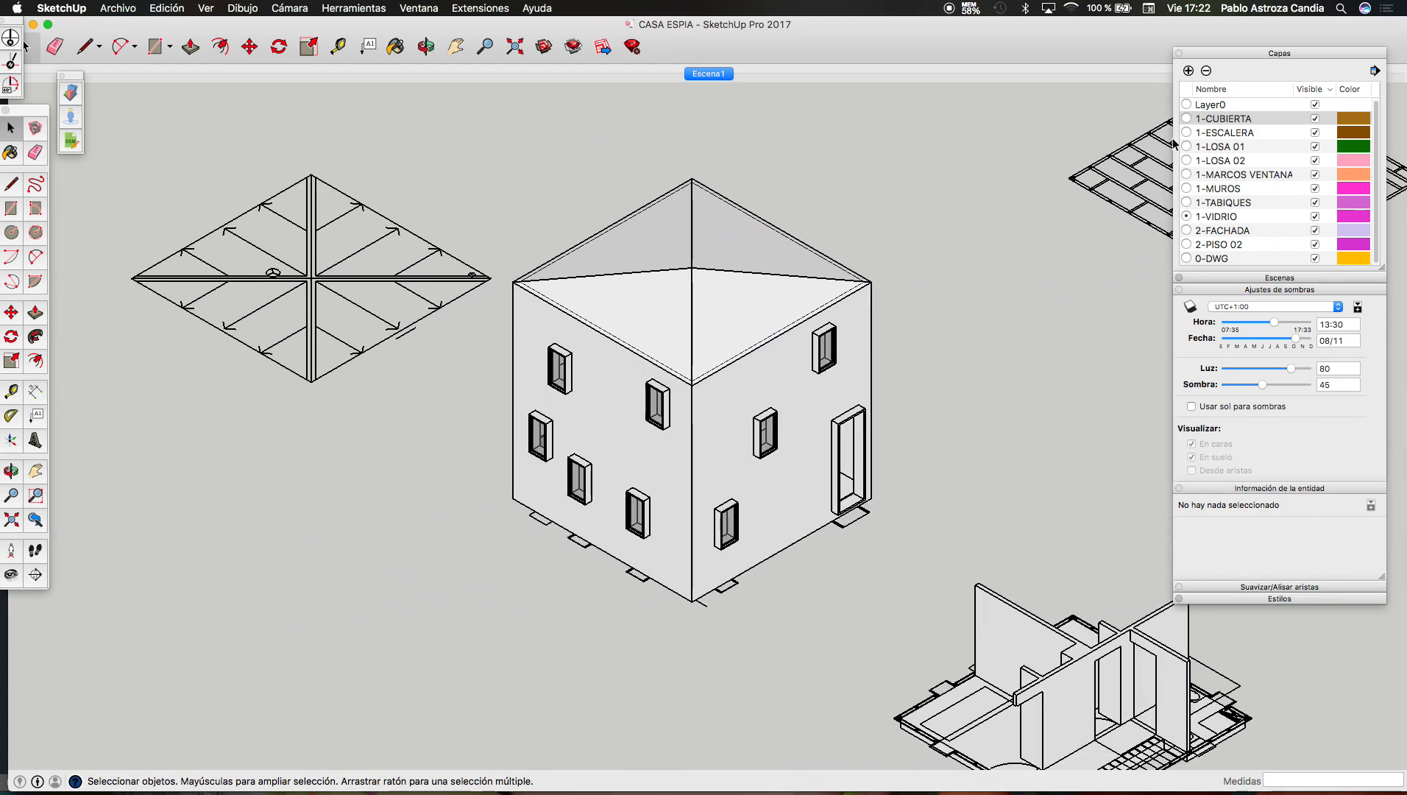
Step: Hide the layer 0-DWG and delete the loose 2-PISO 02 upper-floor component beside the assembled house
left_click(1315, 258)
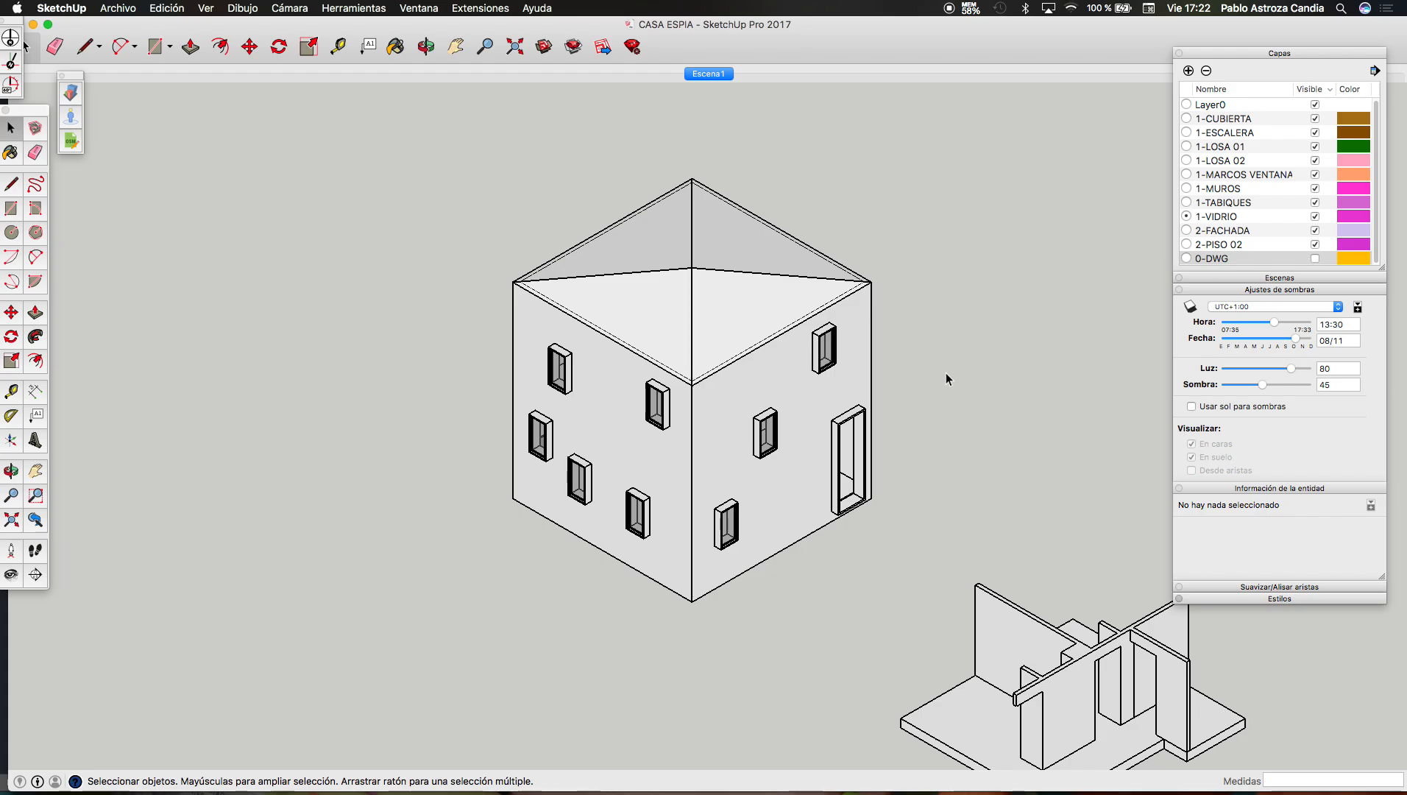
left_click(1000, 659)
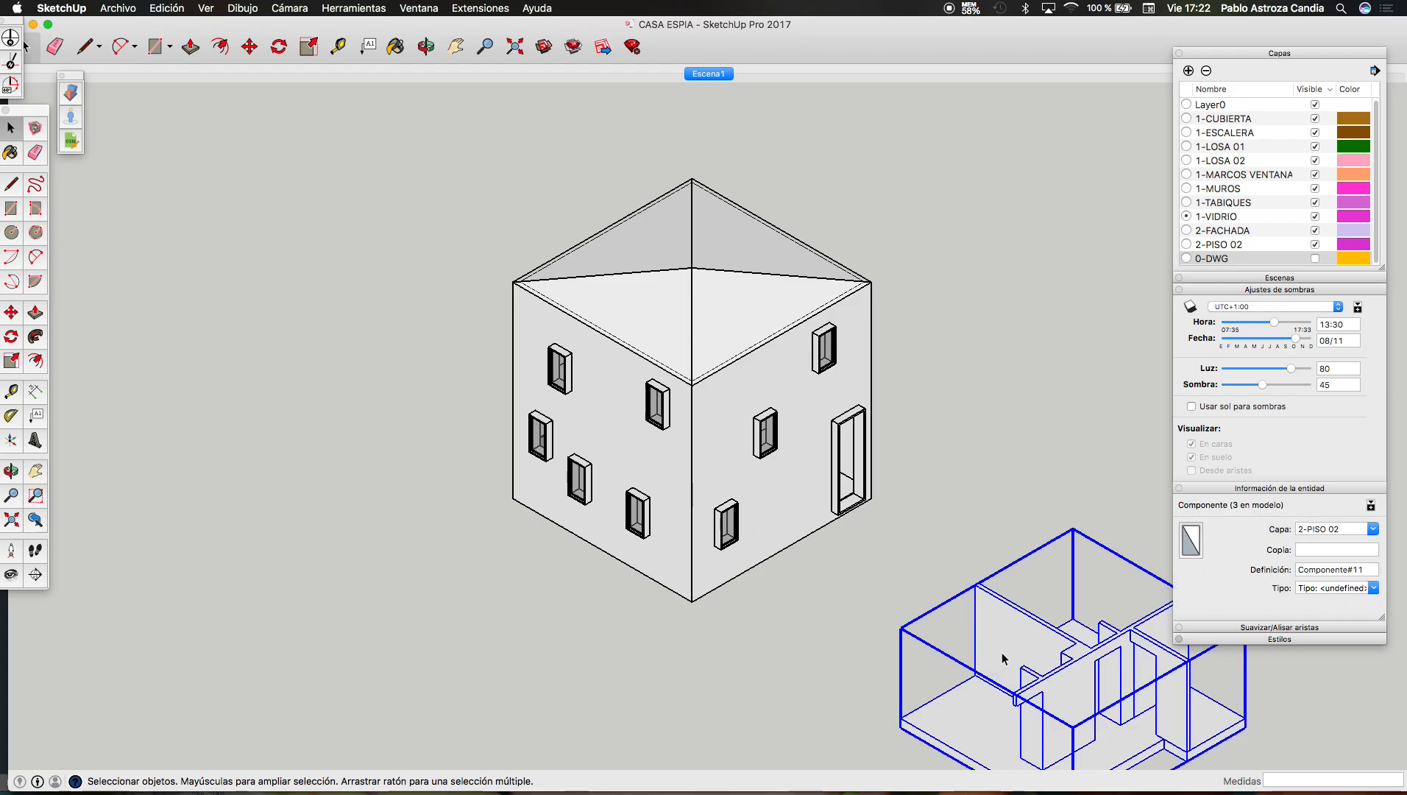
key("Delete")
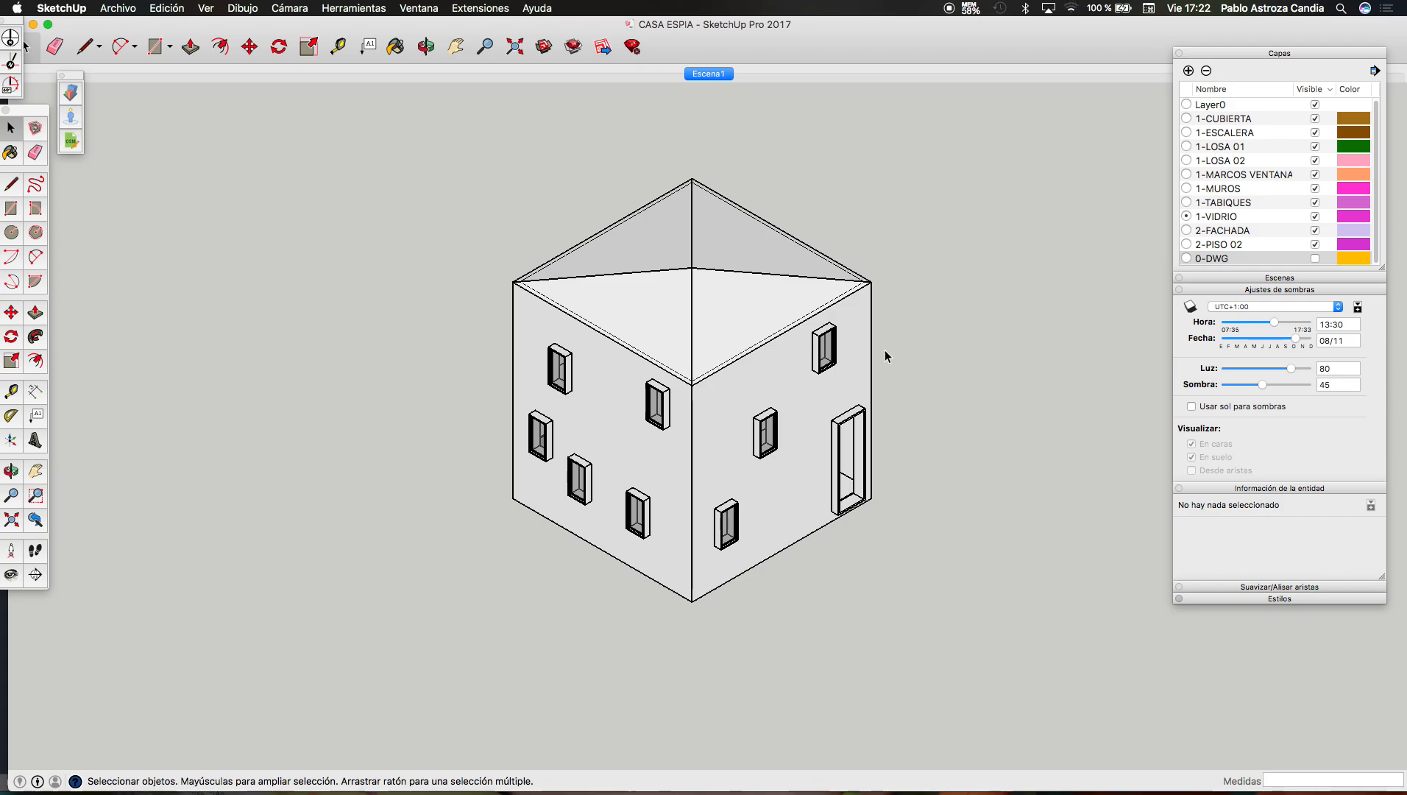
Step: Export the current isometric view as a 2D AutoCAD DWG named ISO01 in the MODELADO folder
left_click(114, 10)
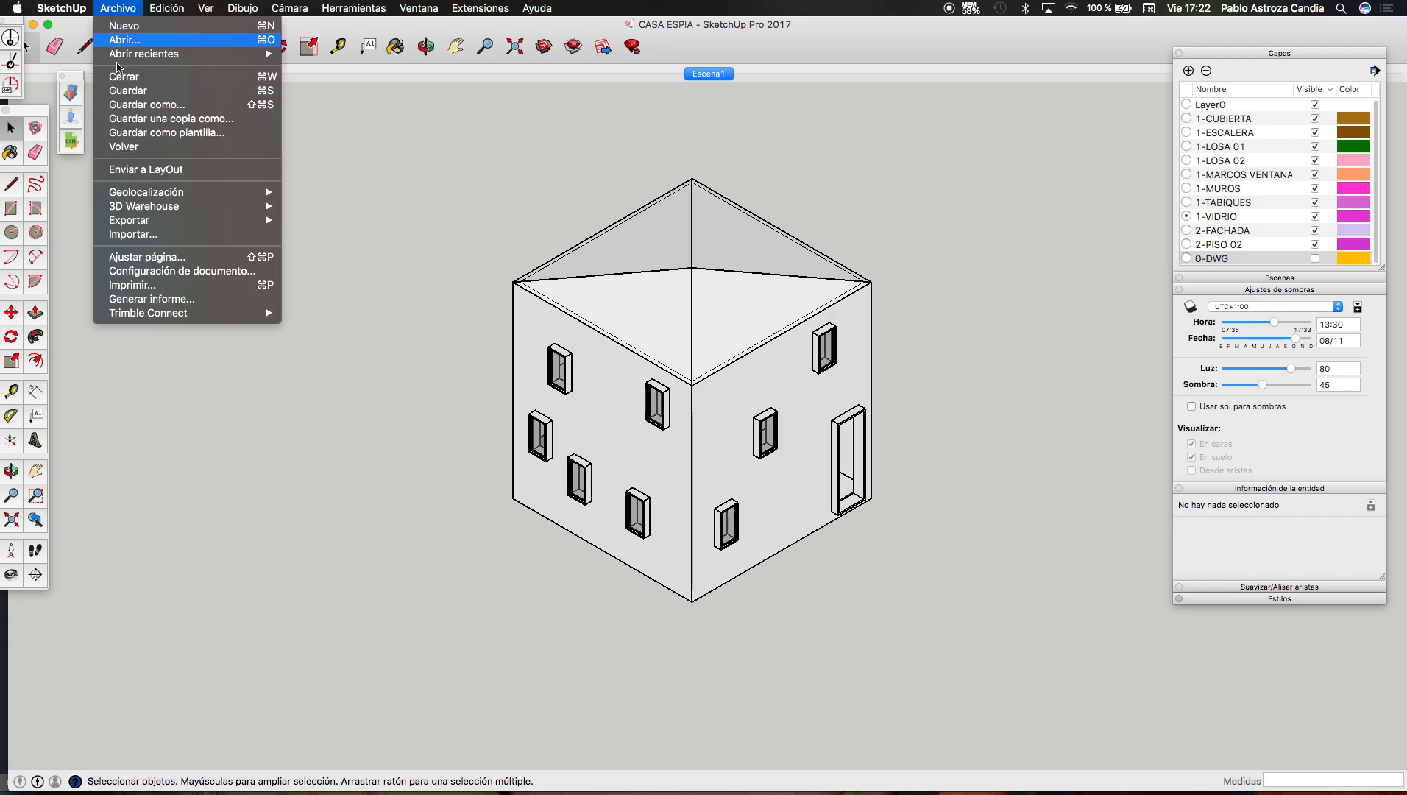
mouse_move(181, 224)
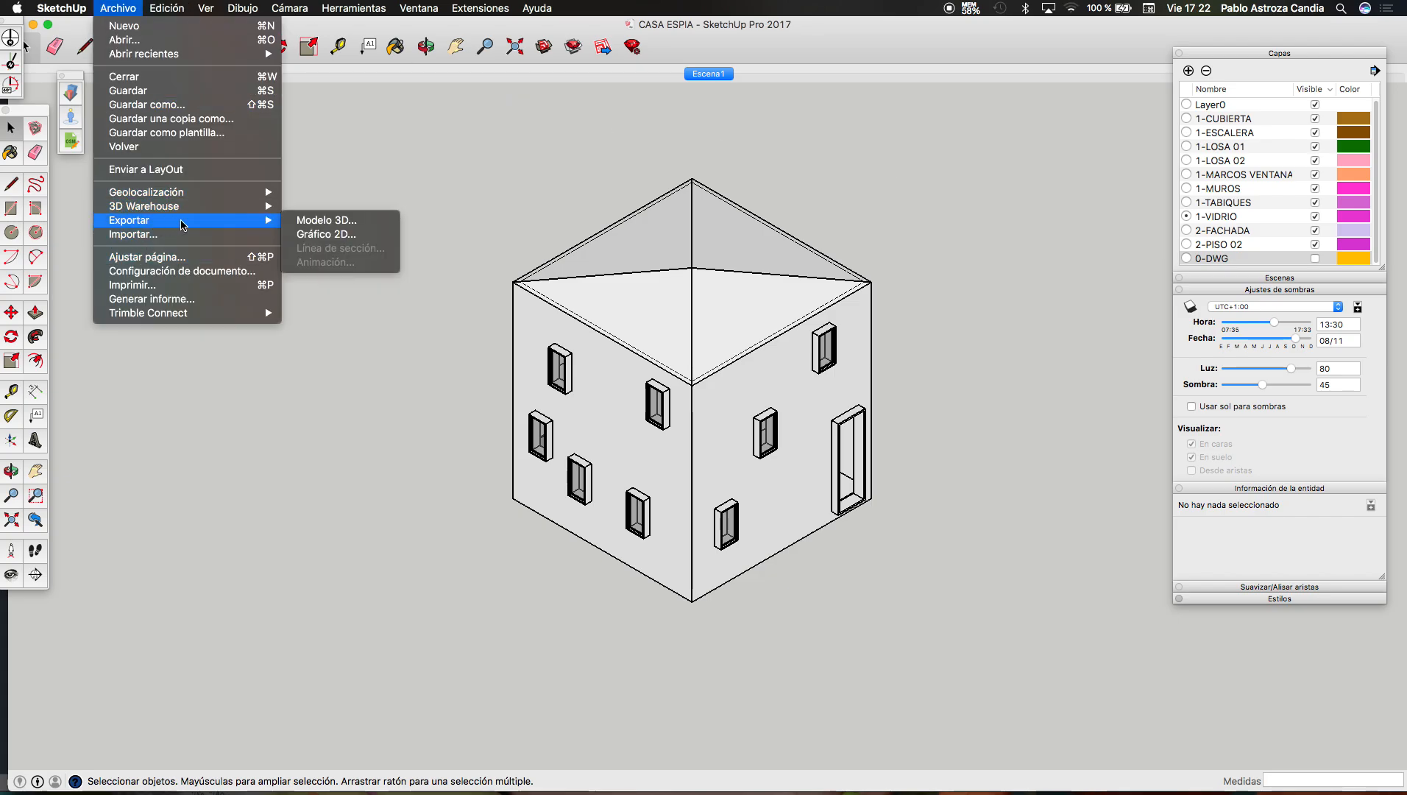
left_click(345, 235)
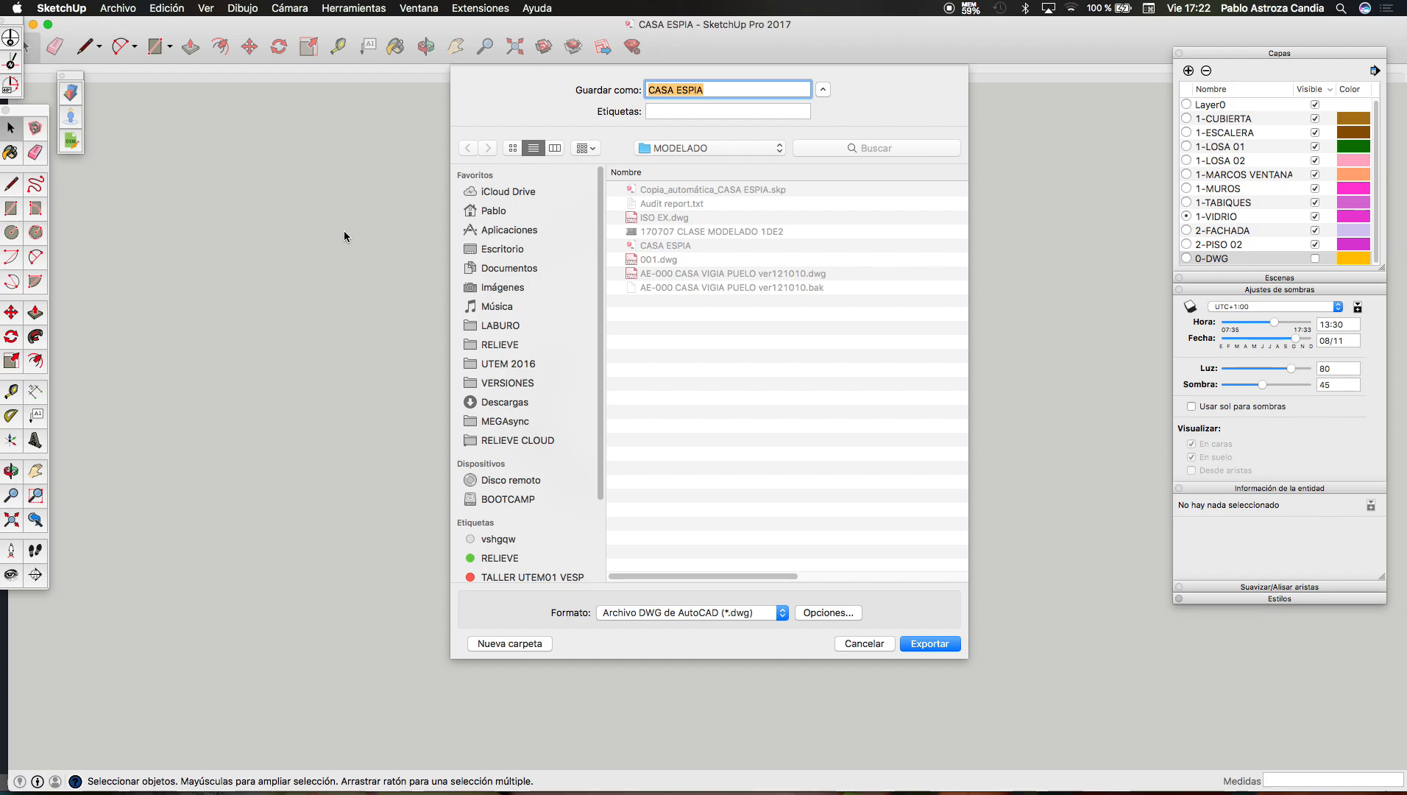
type("ISO01")
left_click(928, 645)
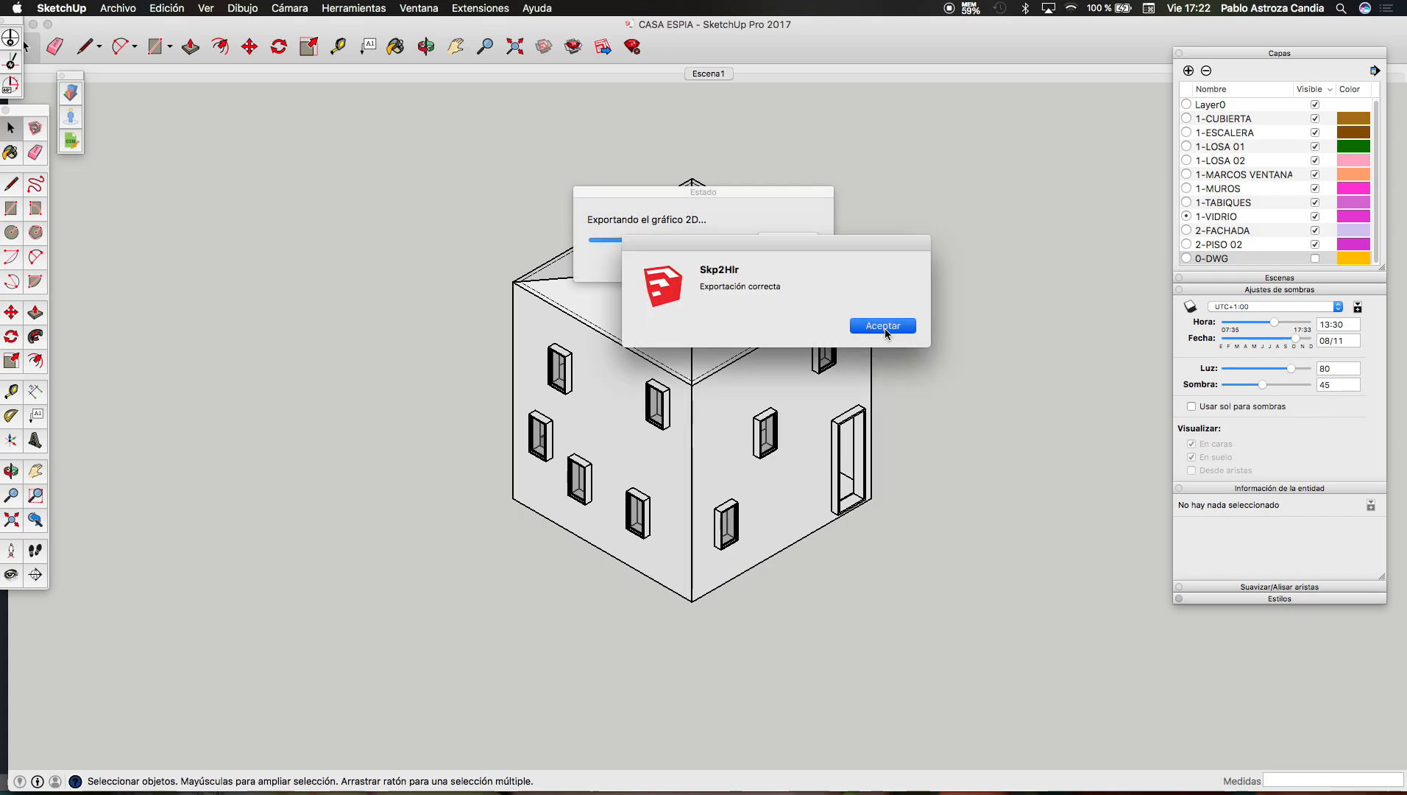
left_click(885, 328)
Step: Orbit the house around its door wall and set the standard isometric view from that side
left_click(425, 46)
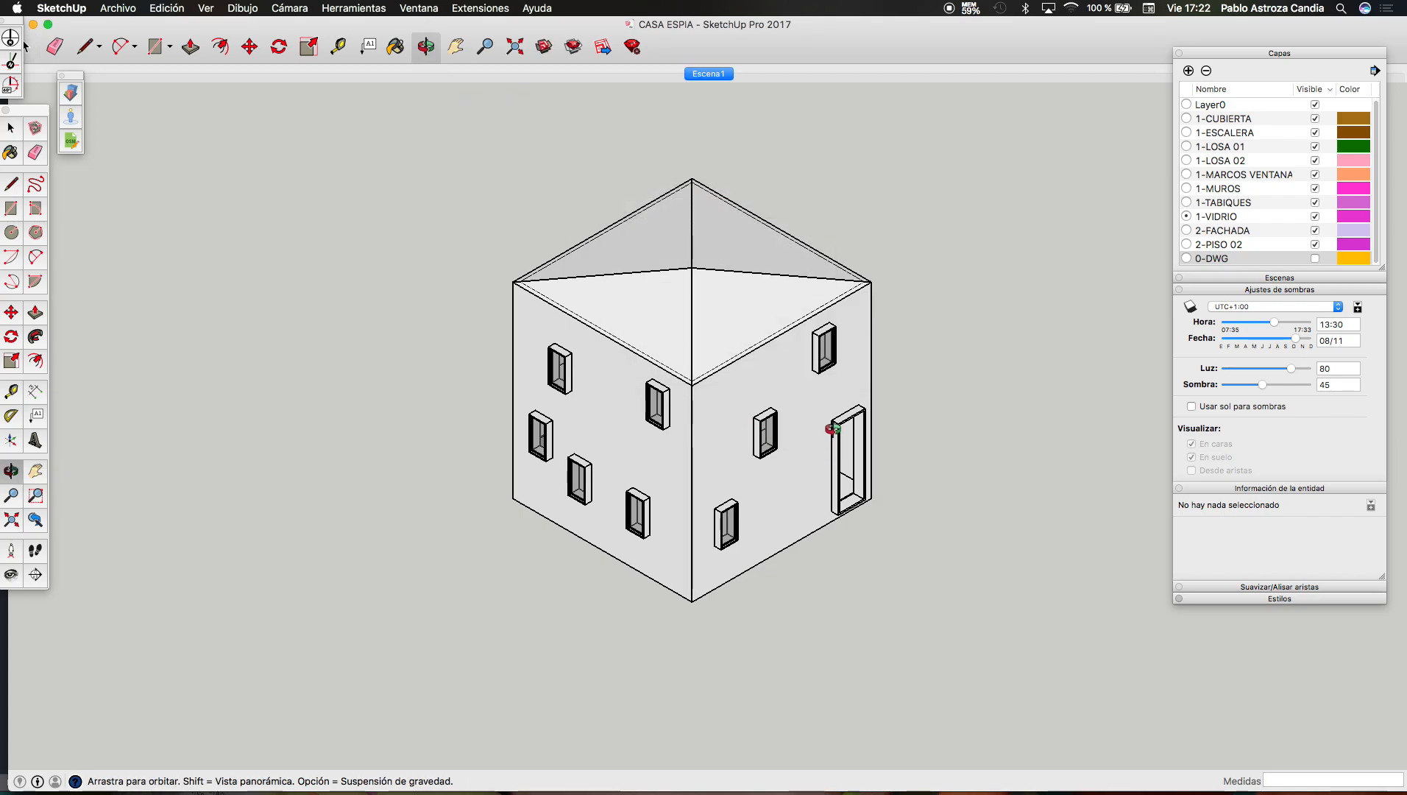
left_click_drag(835, 432, 273, 364)
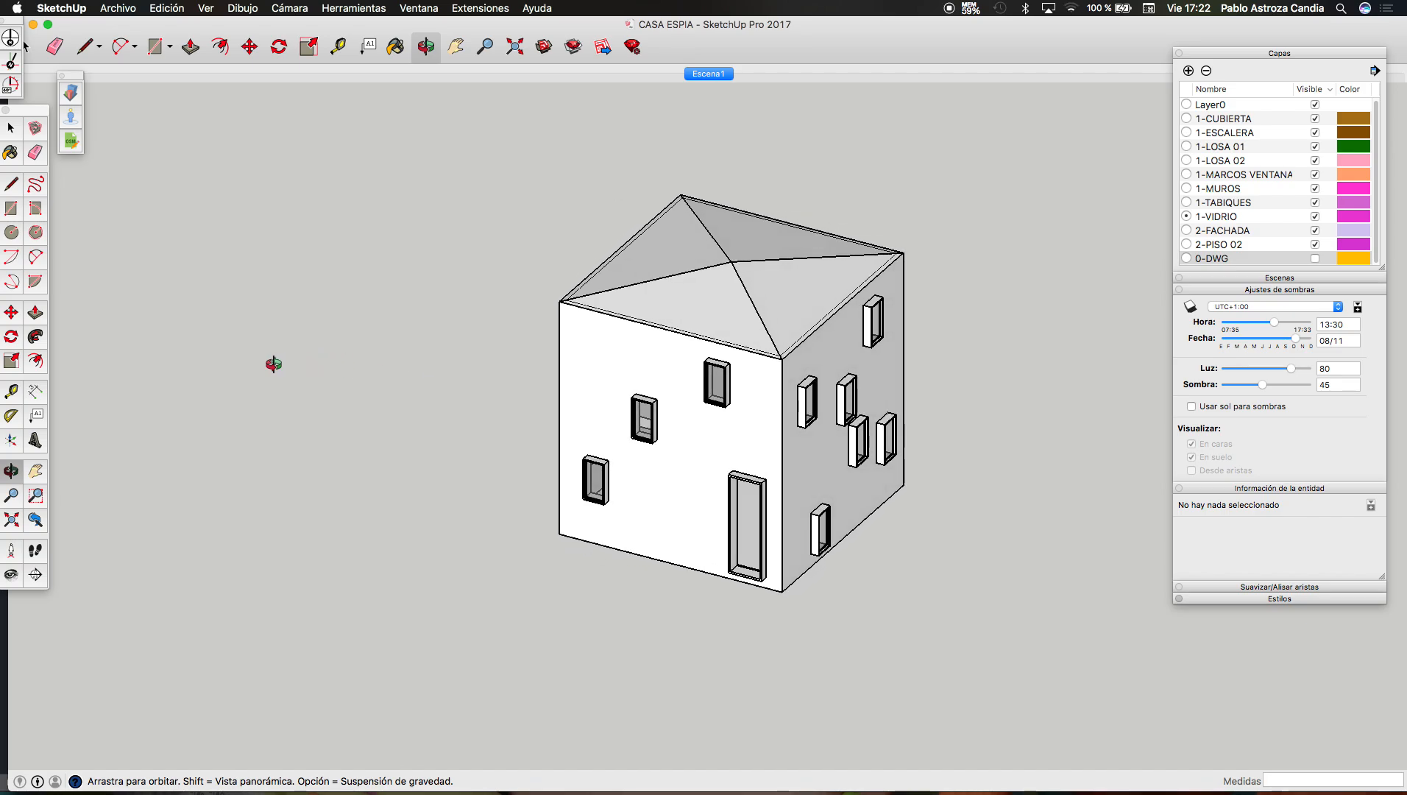
left_click_drag(680, 432, 674, 430)
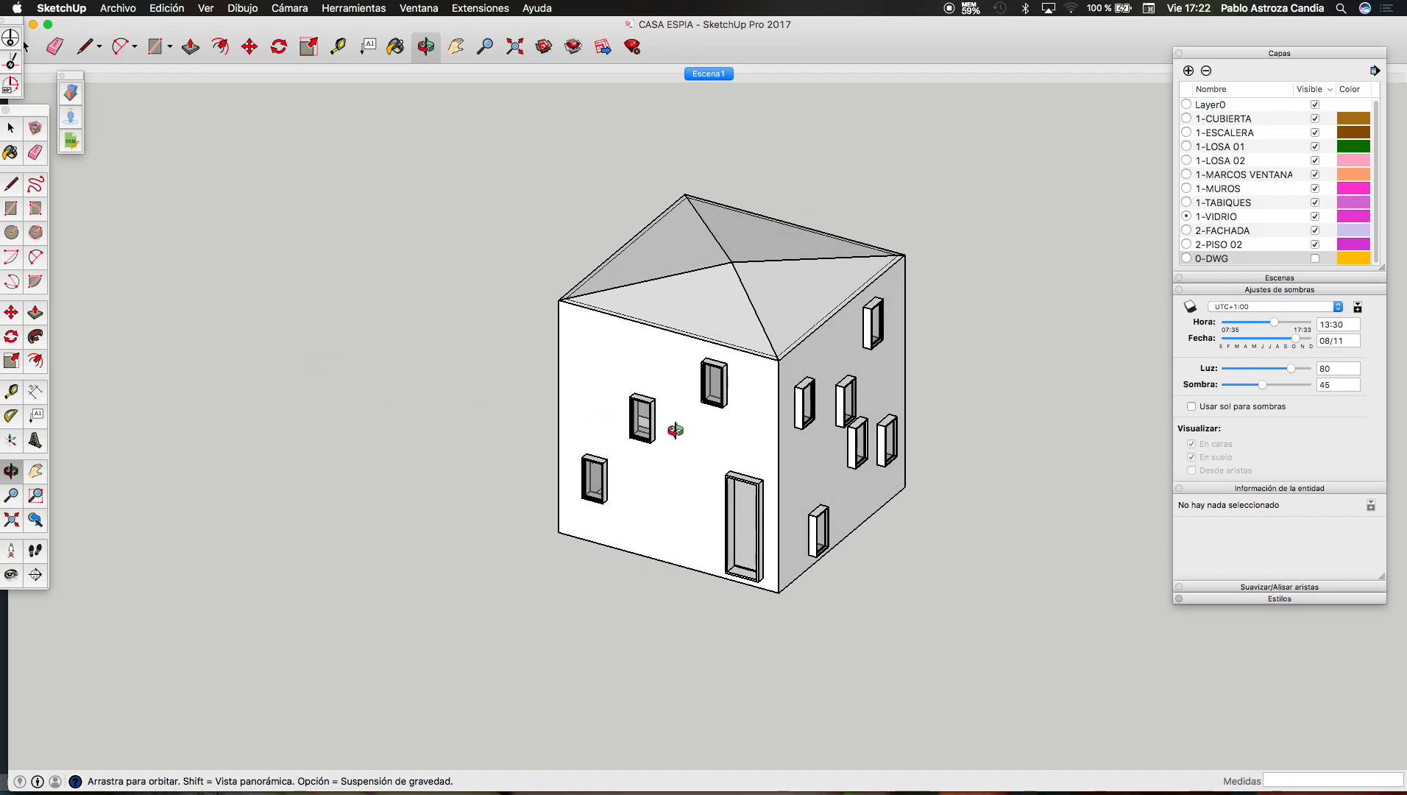
left_click(302, 6)
mouse_move(324, 53)
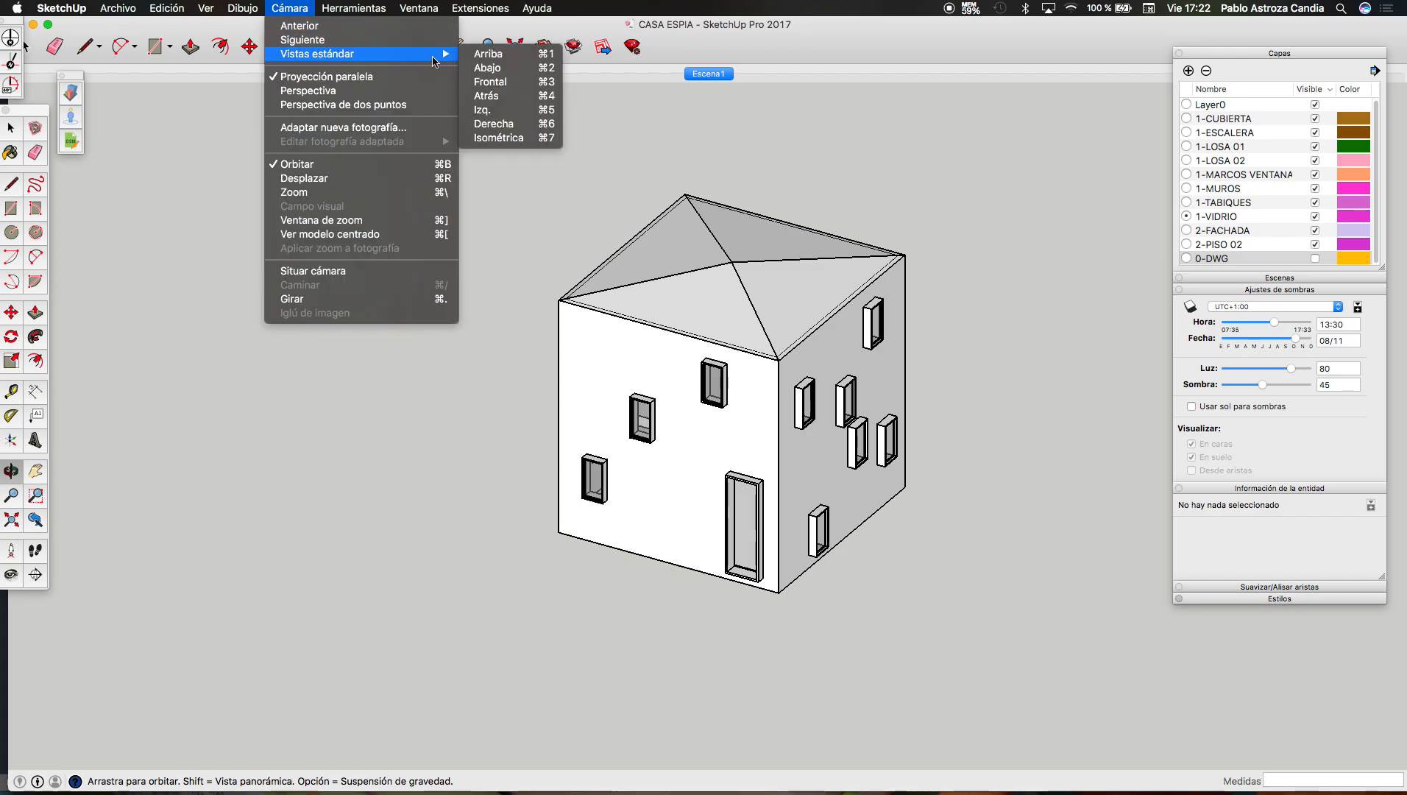
left_click(507, 136)
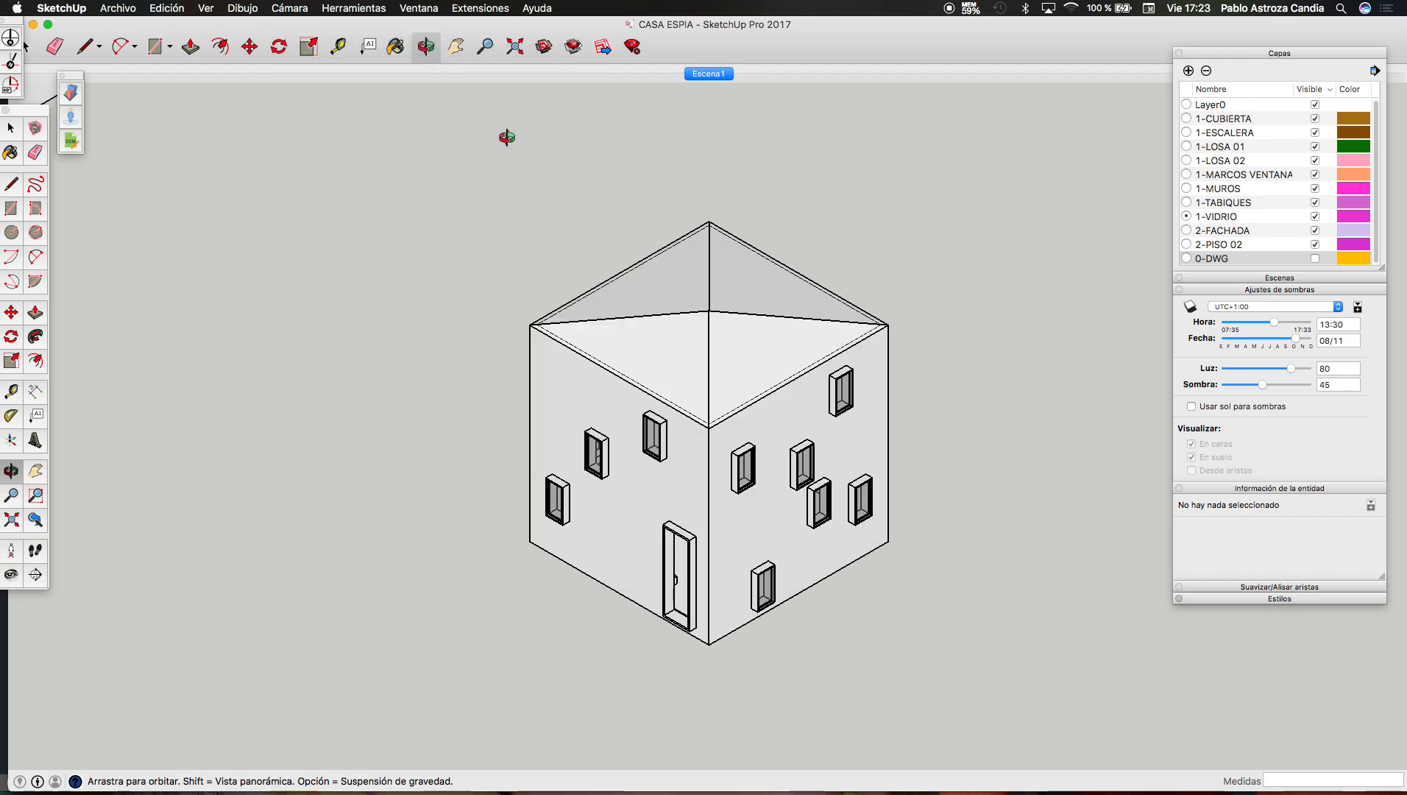
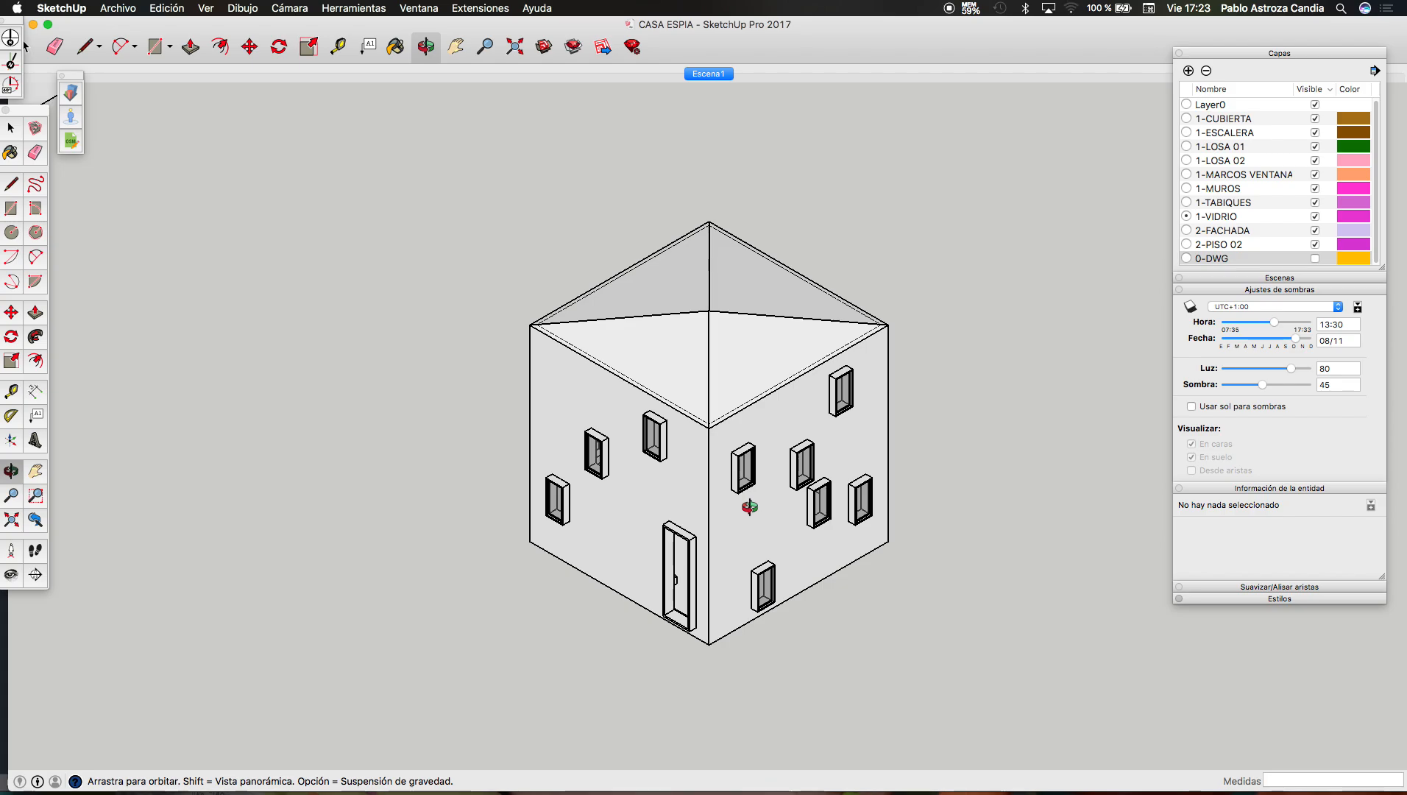
Step: Export the new isometric view as a 2D AutoCAD DWG named ISO02 in the MODELADO folder
left_click(170, 6)
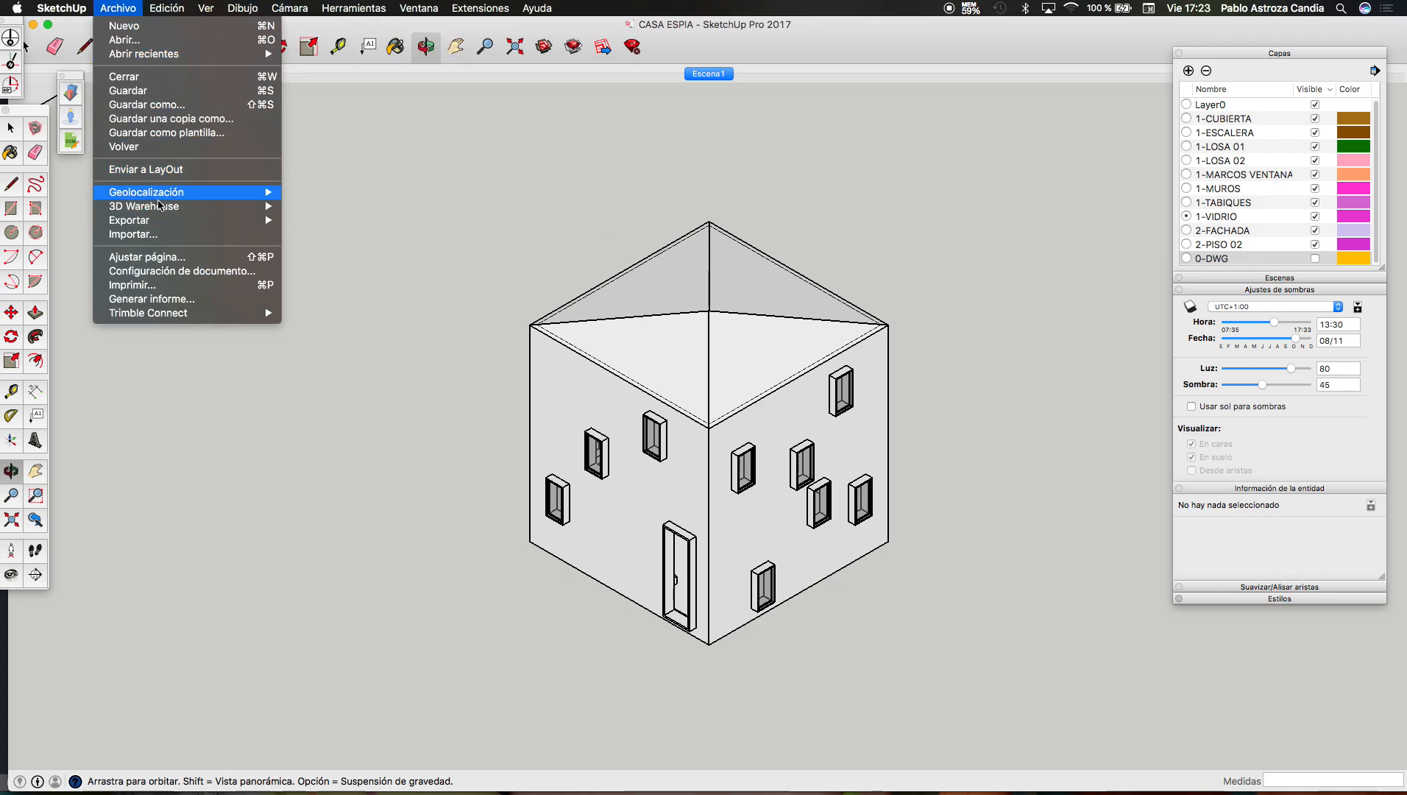
mouse_move(188, 220)
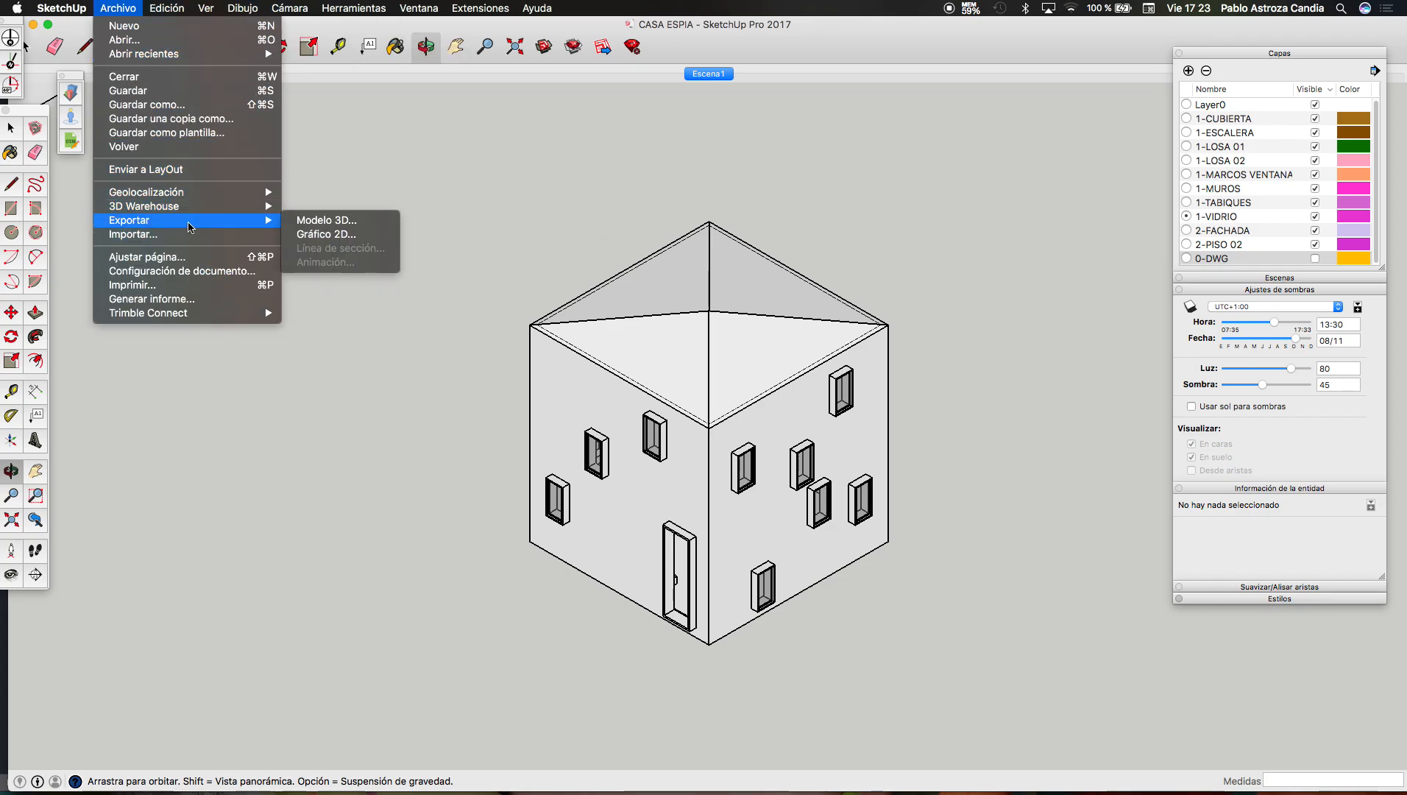
left_click(329, 234)
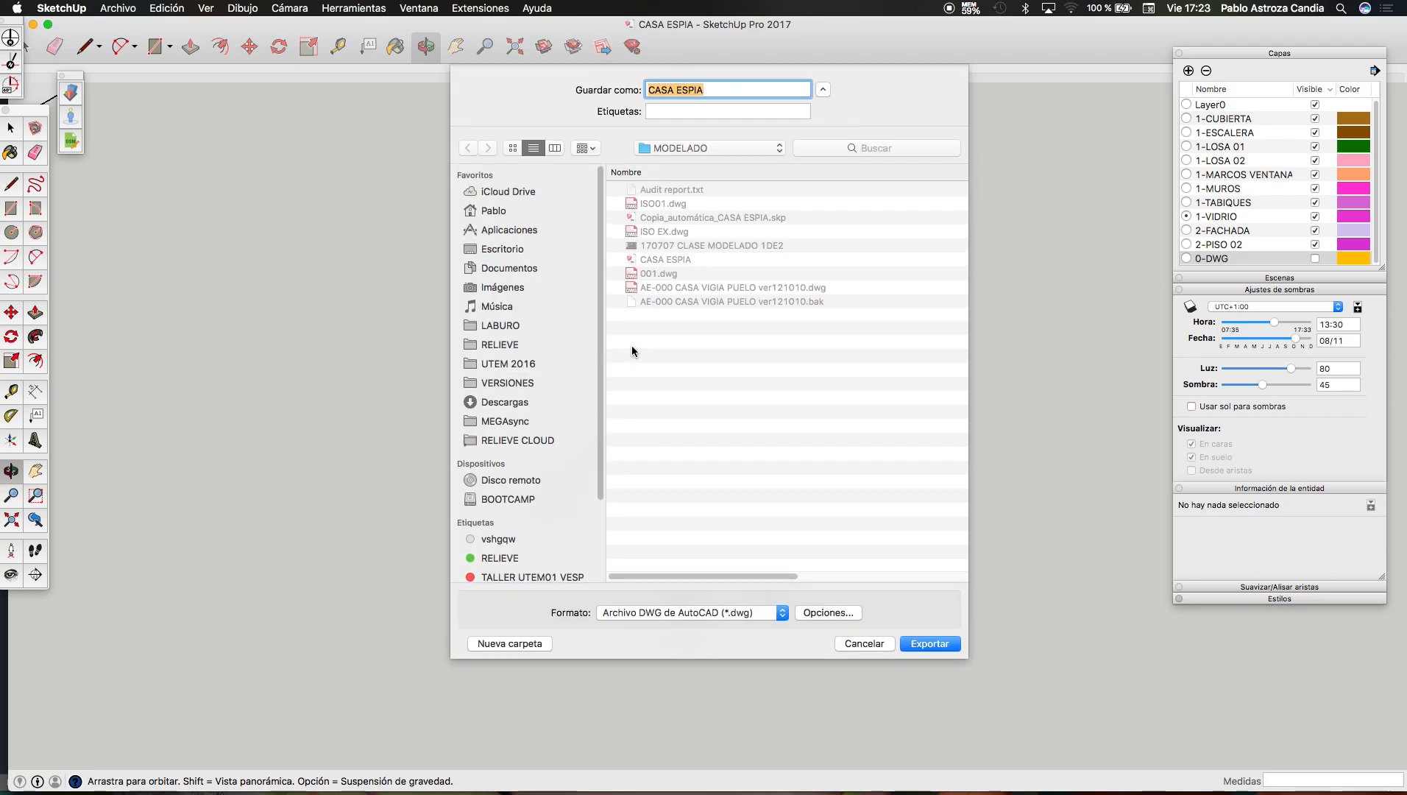
type("ISO02")
left_click(950, 647)
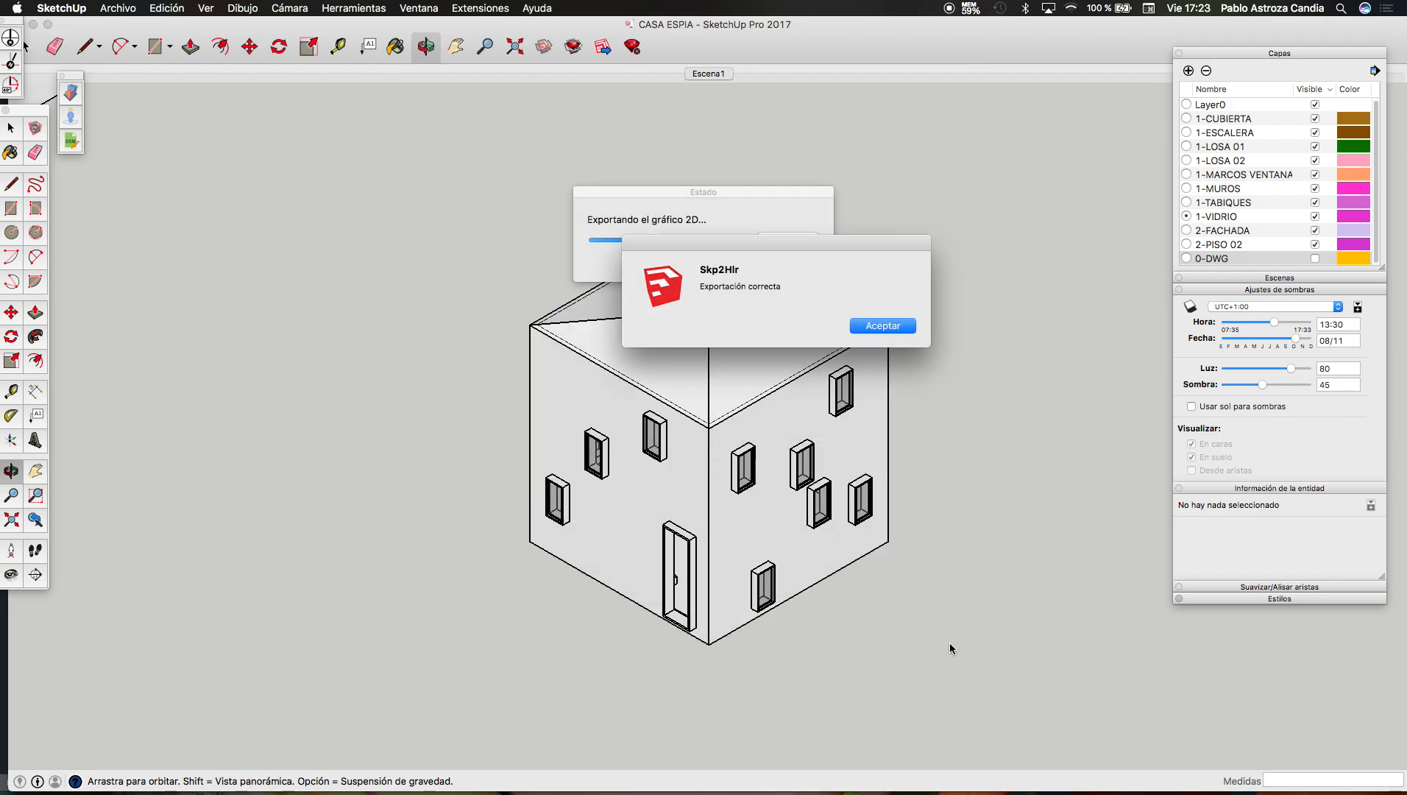
left_click(883, 325)
Step: Switch to AutoCAD and open both ISO01.dwg and ISO02.dwg from the MODELADO folder
key("ctrl+Up")
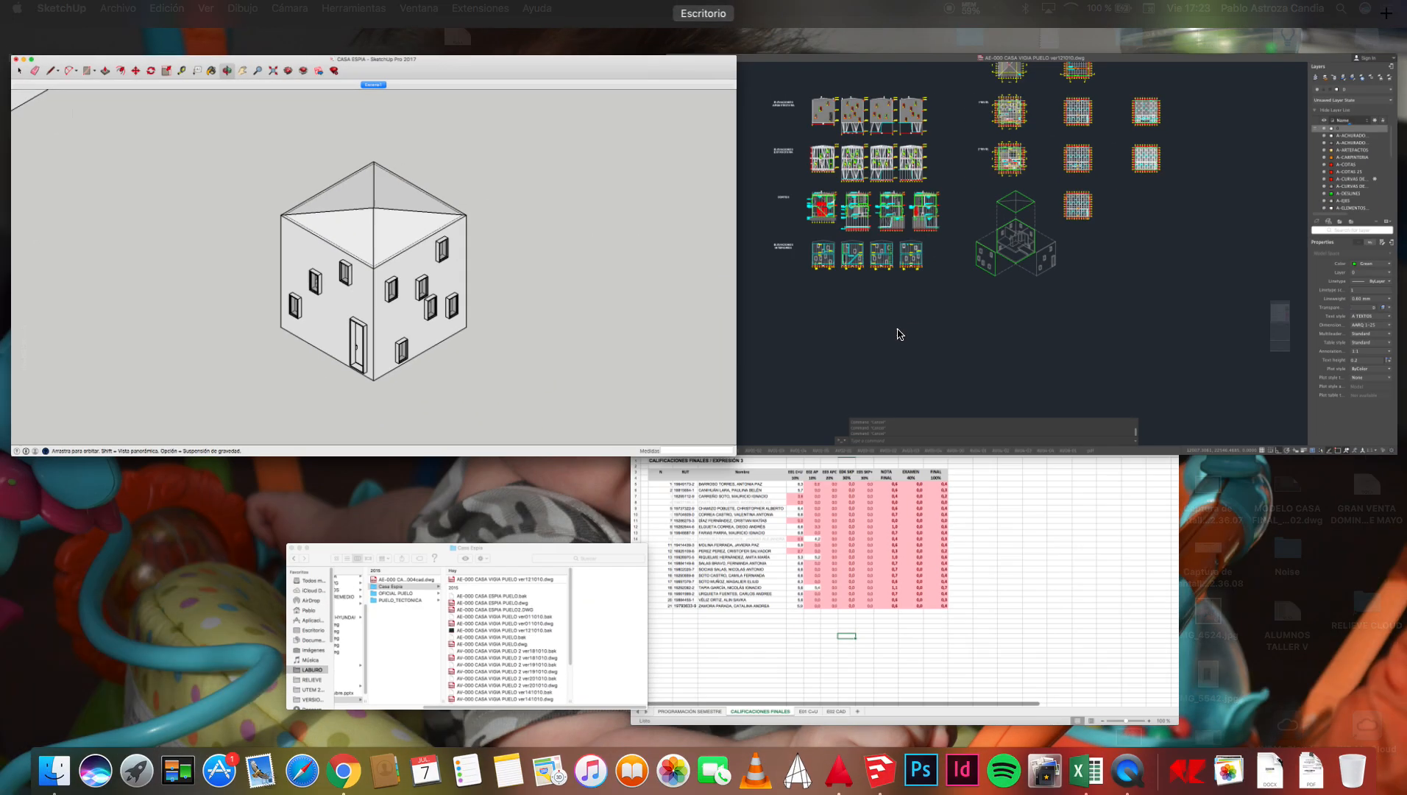
left_click(902, 334)
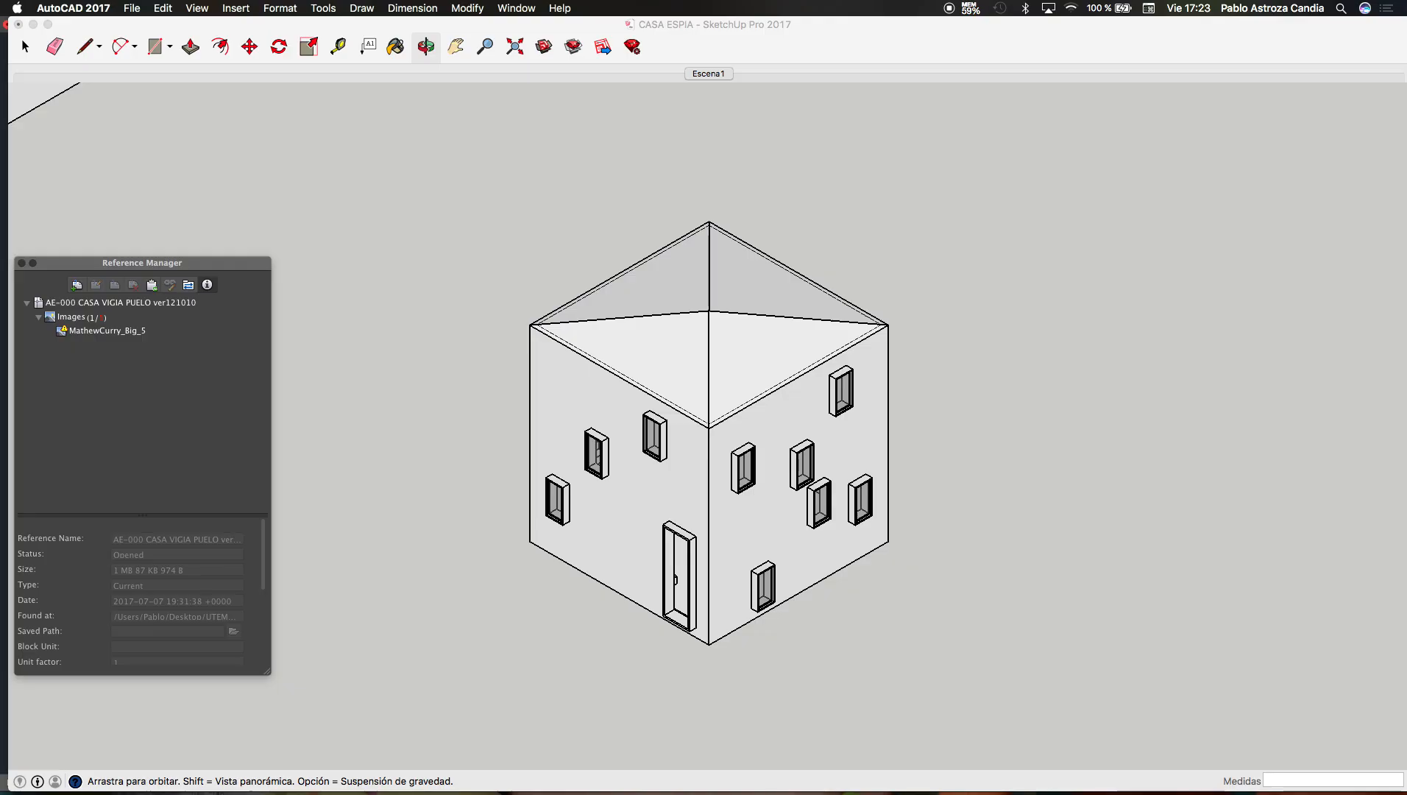
key("ctrl+Up")
left_click(863, 276)
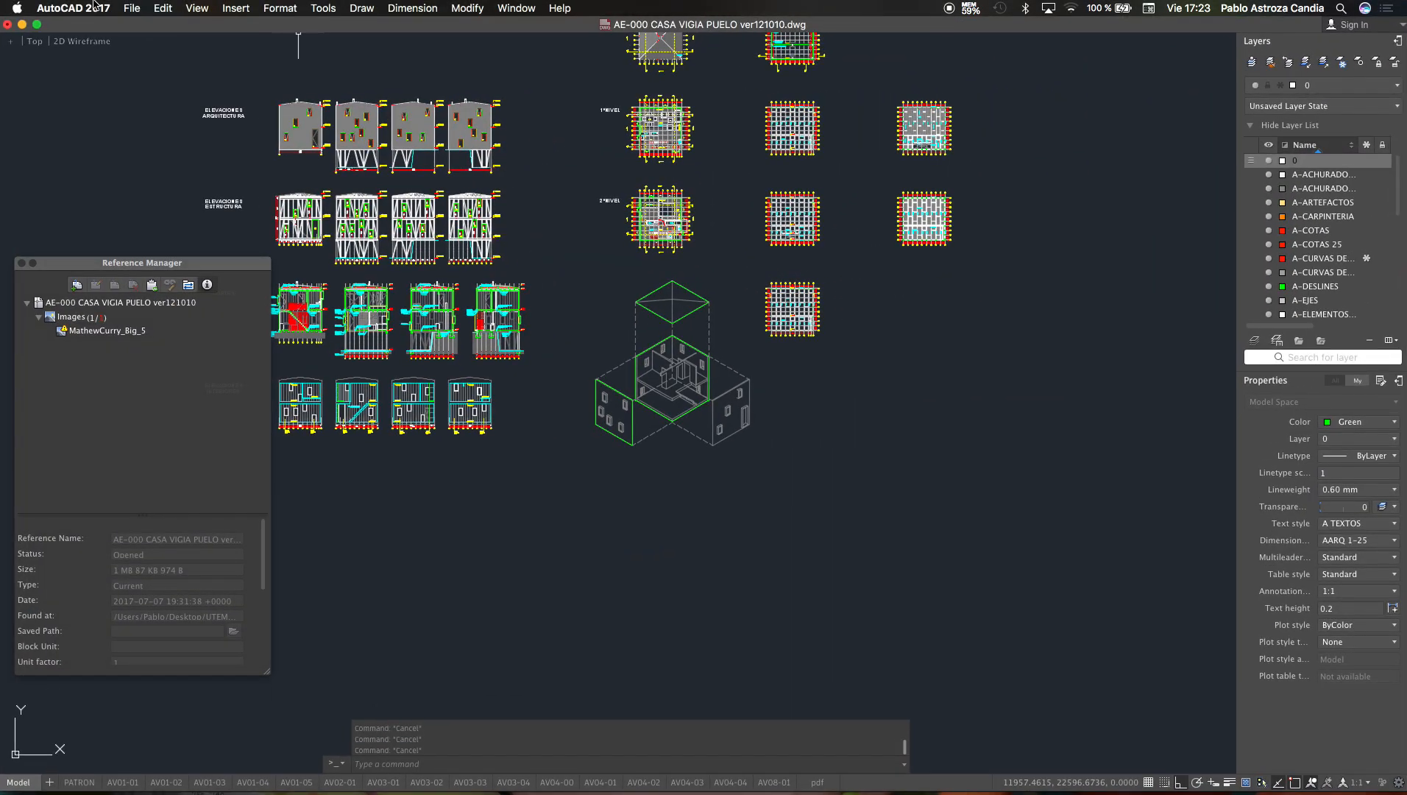
left_click(131, 9)
left_click(140, 50)
left_click(505, 212)
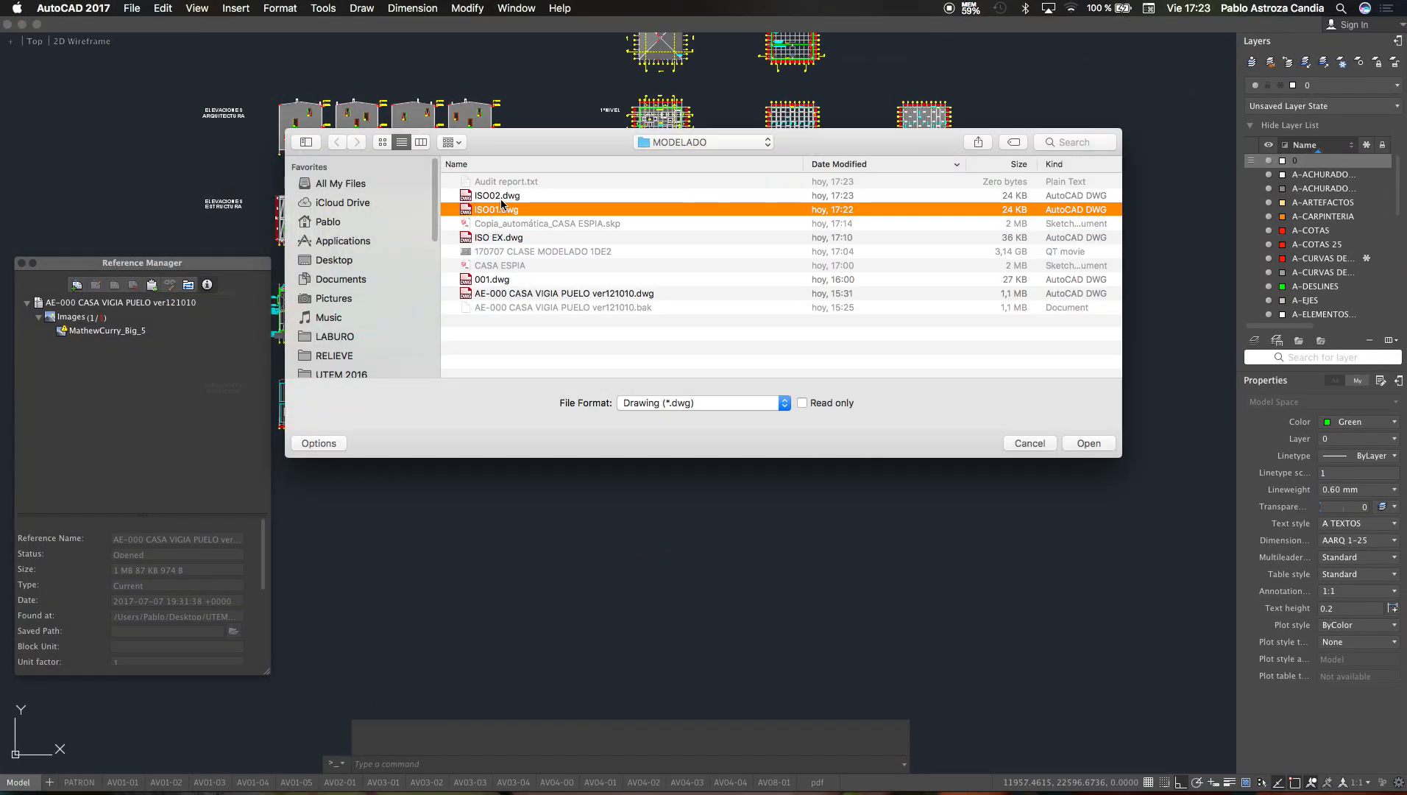
left_click(502, 197, "shift")
left_click(1087, 443)
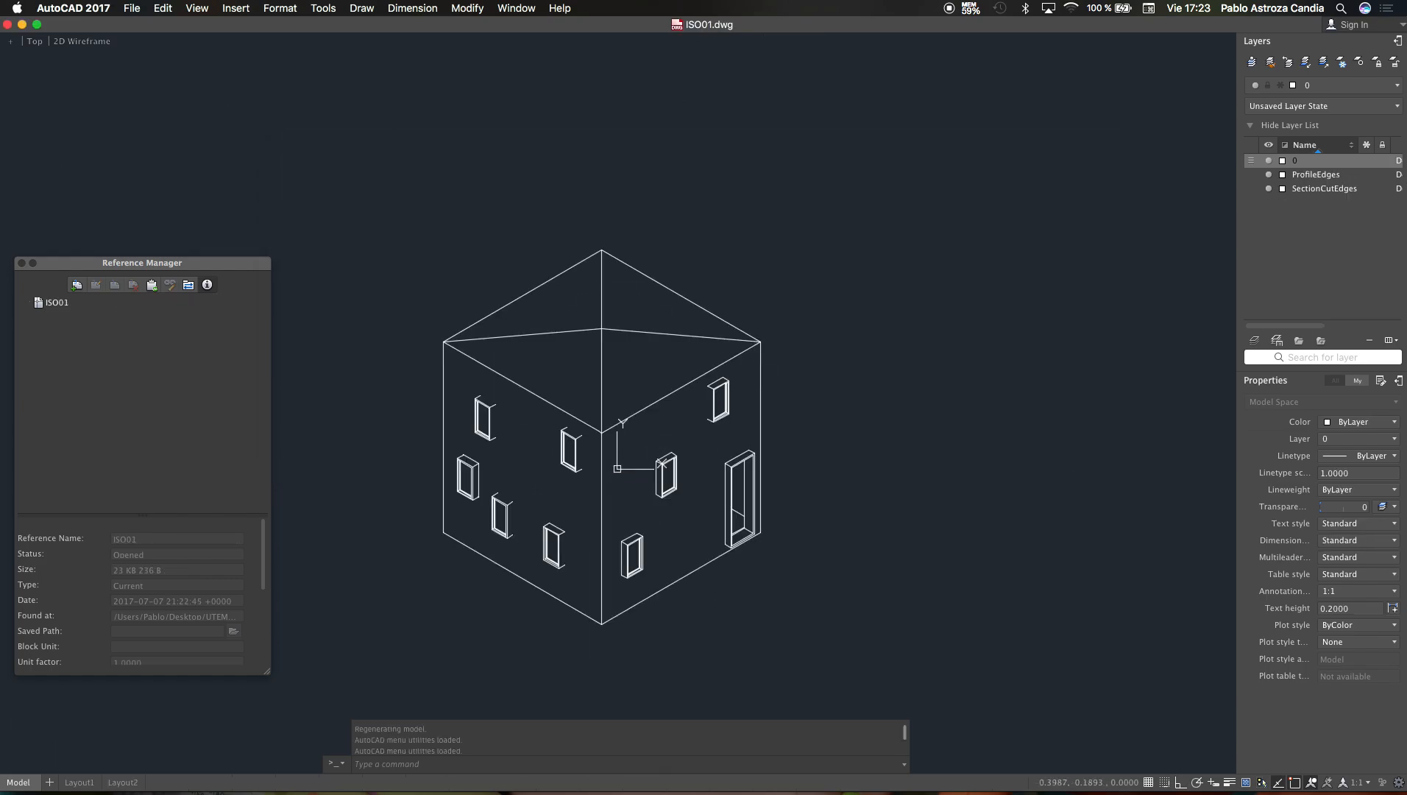
Step: Copy the whole ISO01 house drawing with its lowest front corner as the base point
scroll(751, 277, "down", 5)
left_click(821, 219)
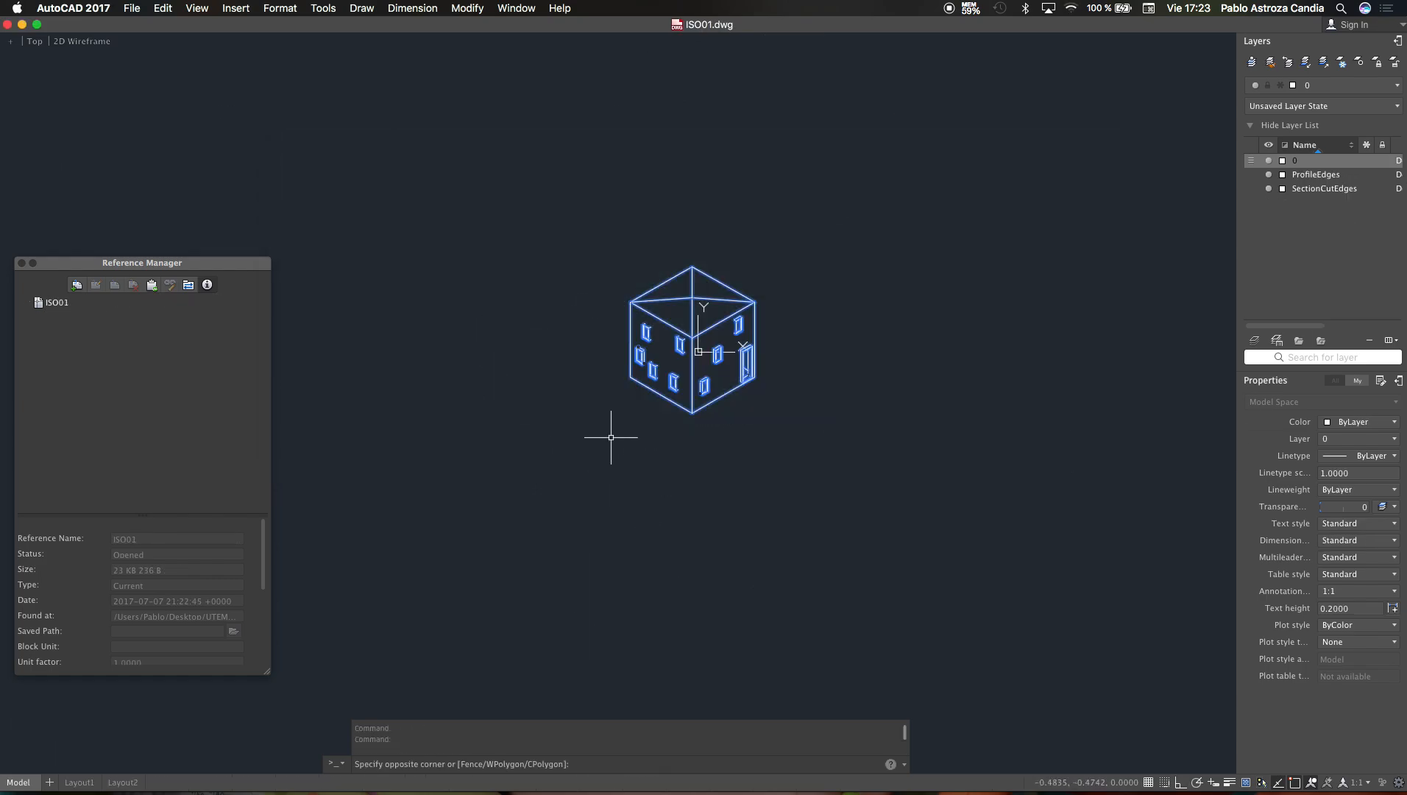
left_click(612, 437)
key("super+shift+c")
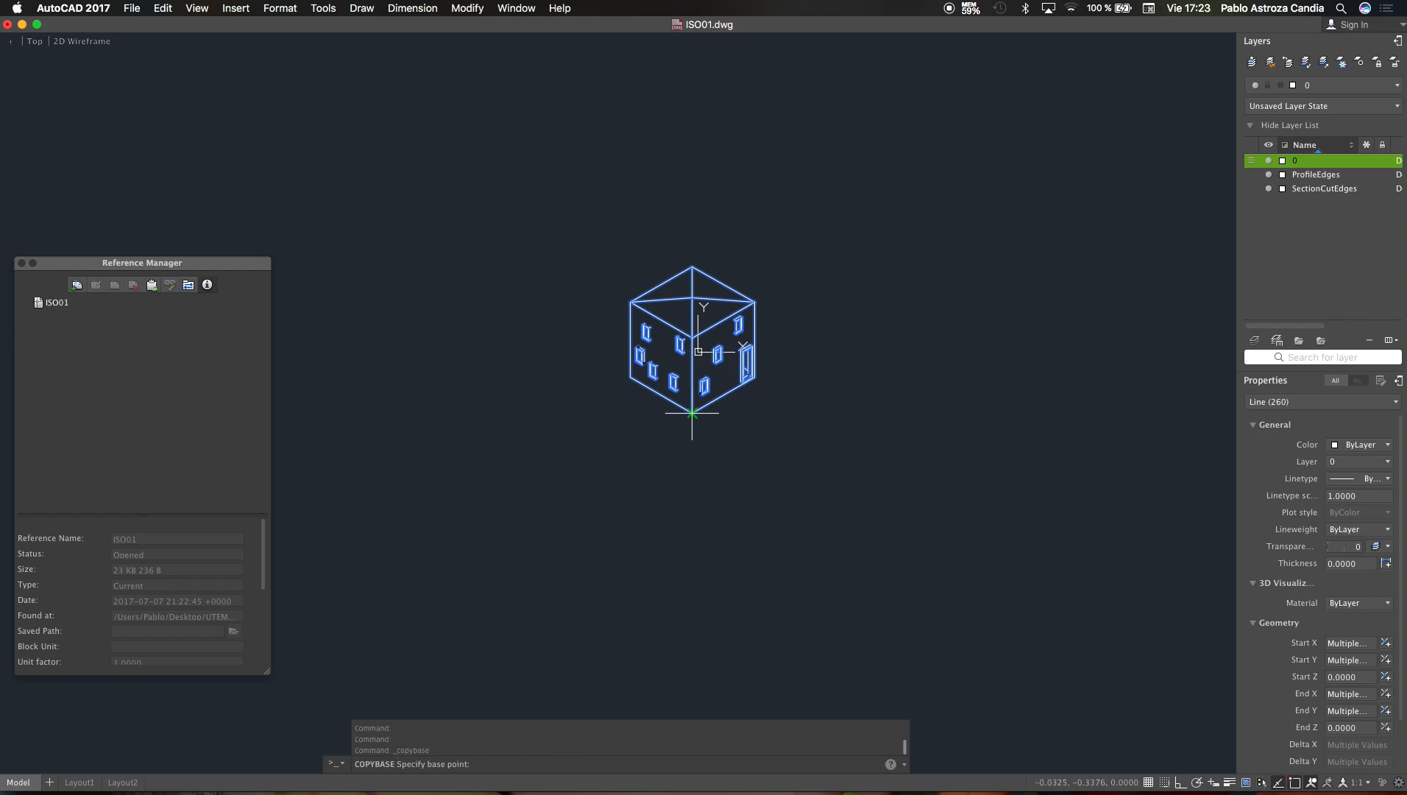
Step: Paste the copied house isometric into AE-000 CASA VIGIA PUELO ver121010.dwg, in the empty space below the first interior elevation
key("ctrl+Up")
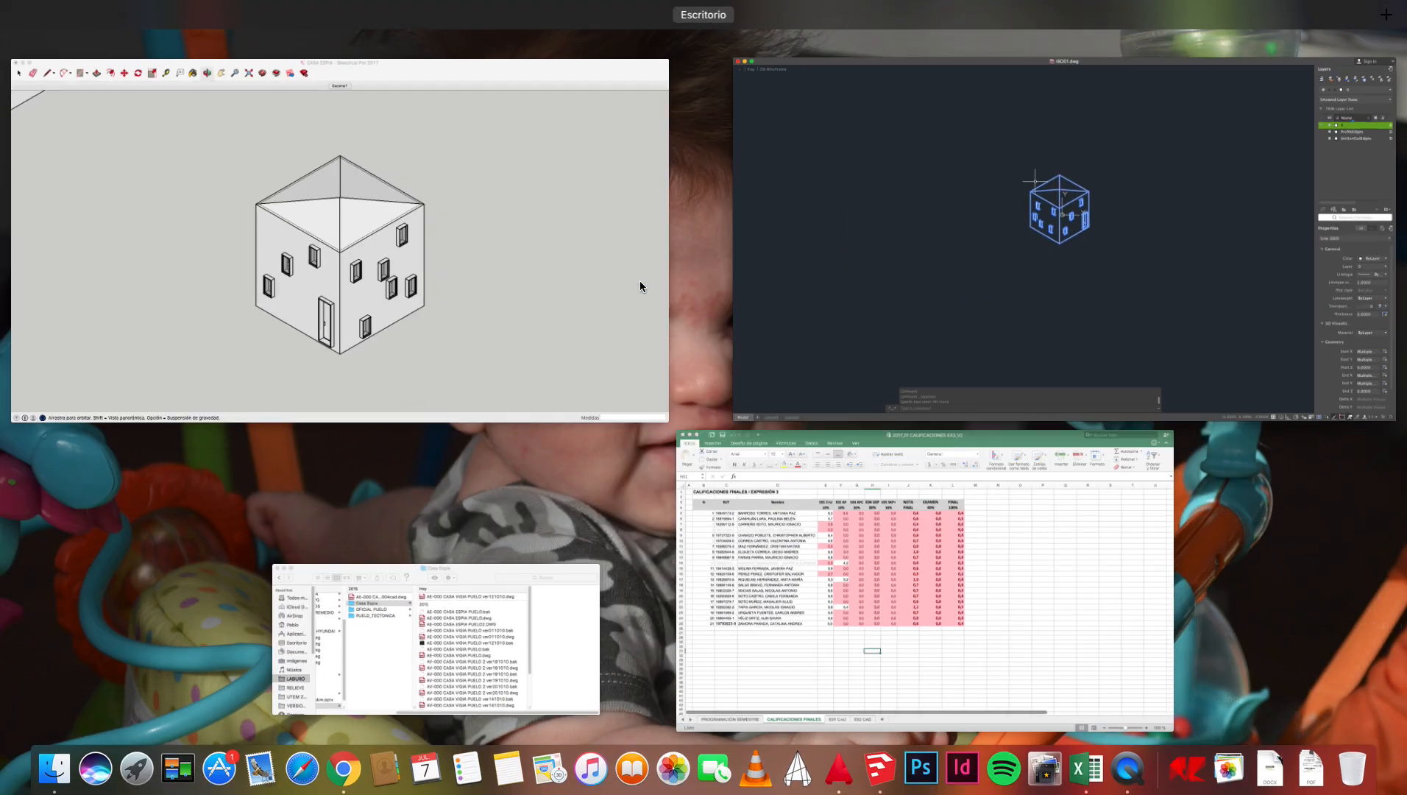
left_click(800, 263)
left_click(516, 8)
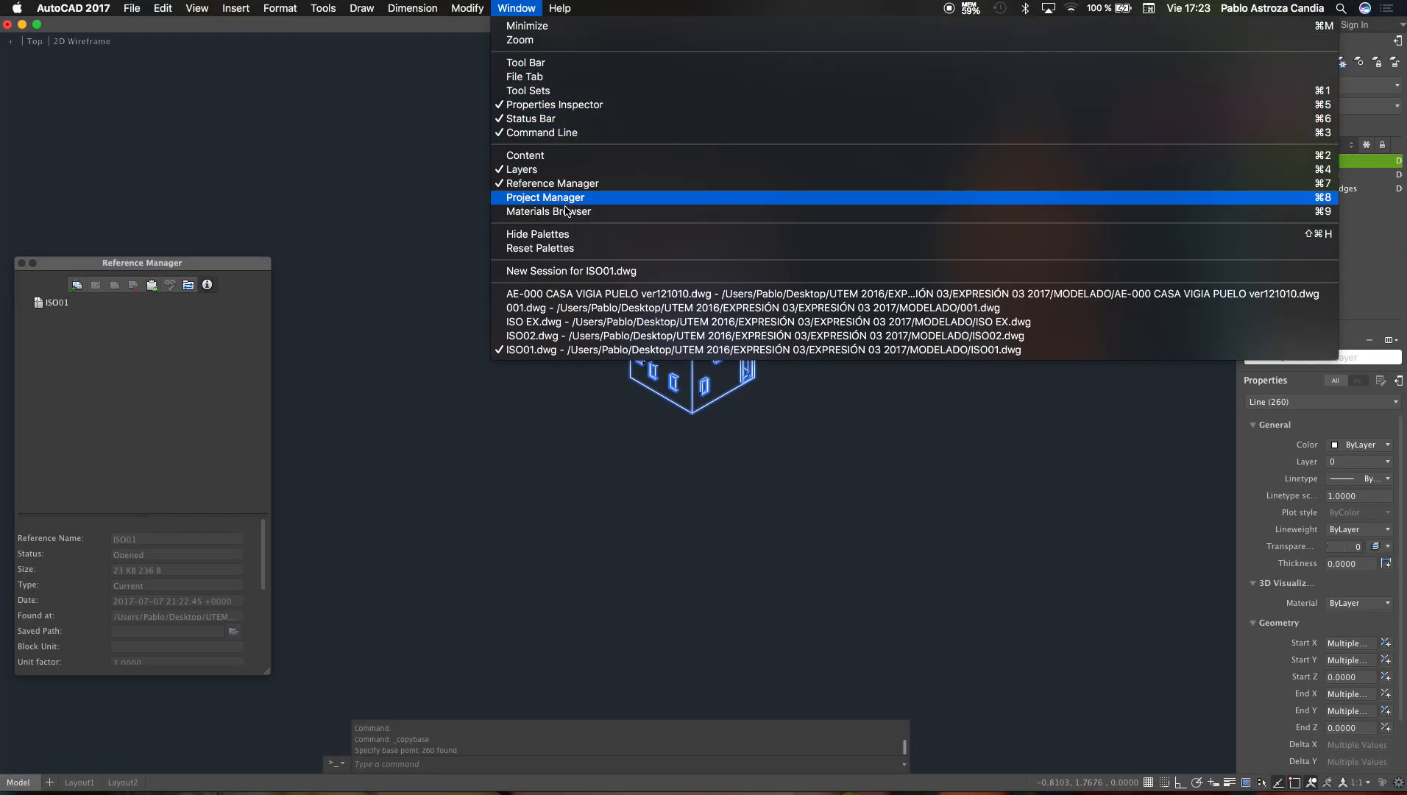
left_click(576, 294)
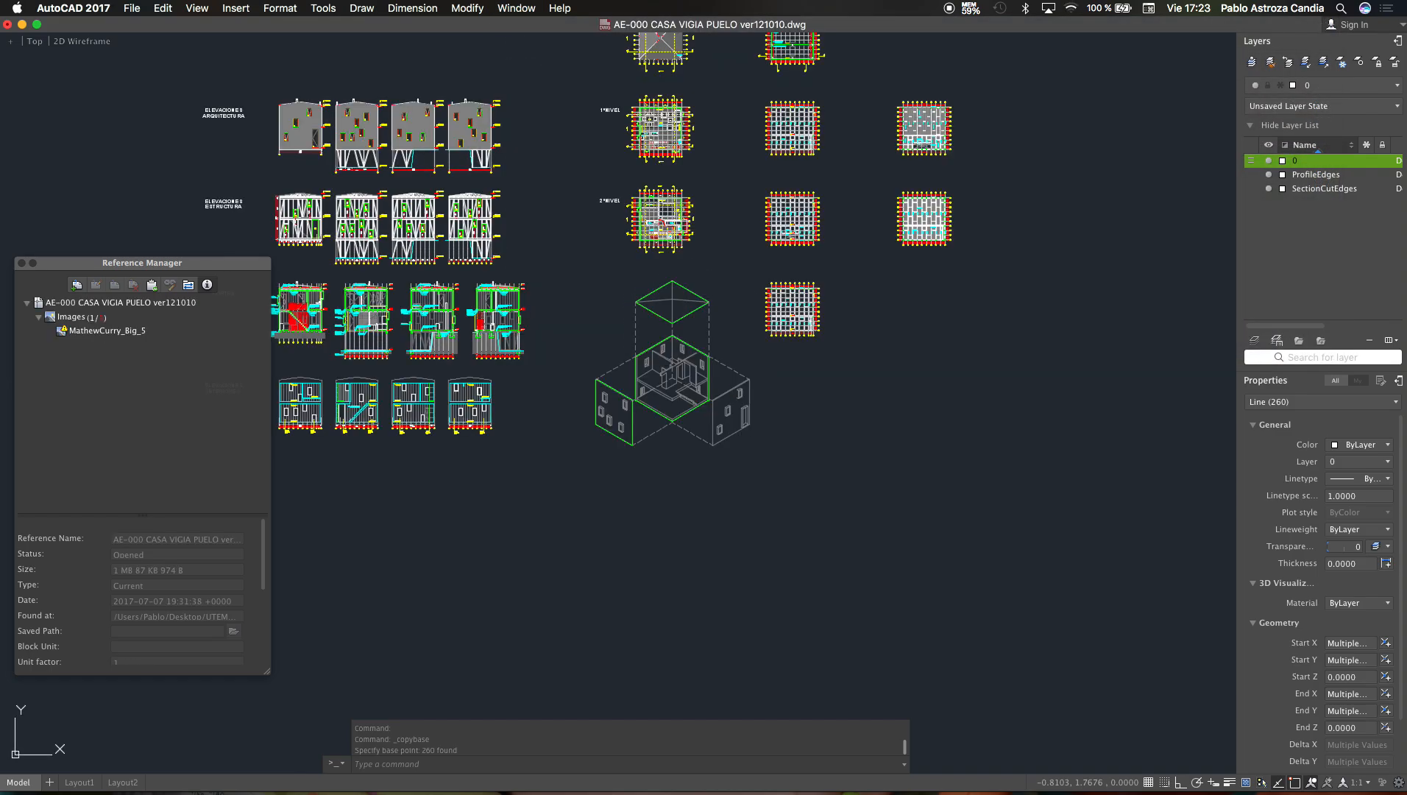
left_click(718, 522)
key("ctrl+v")
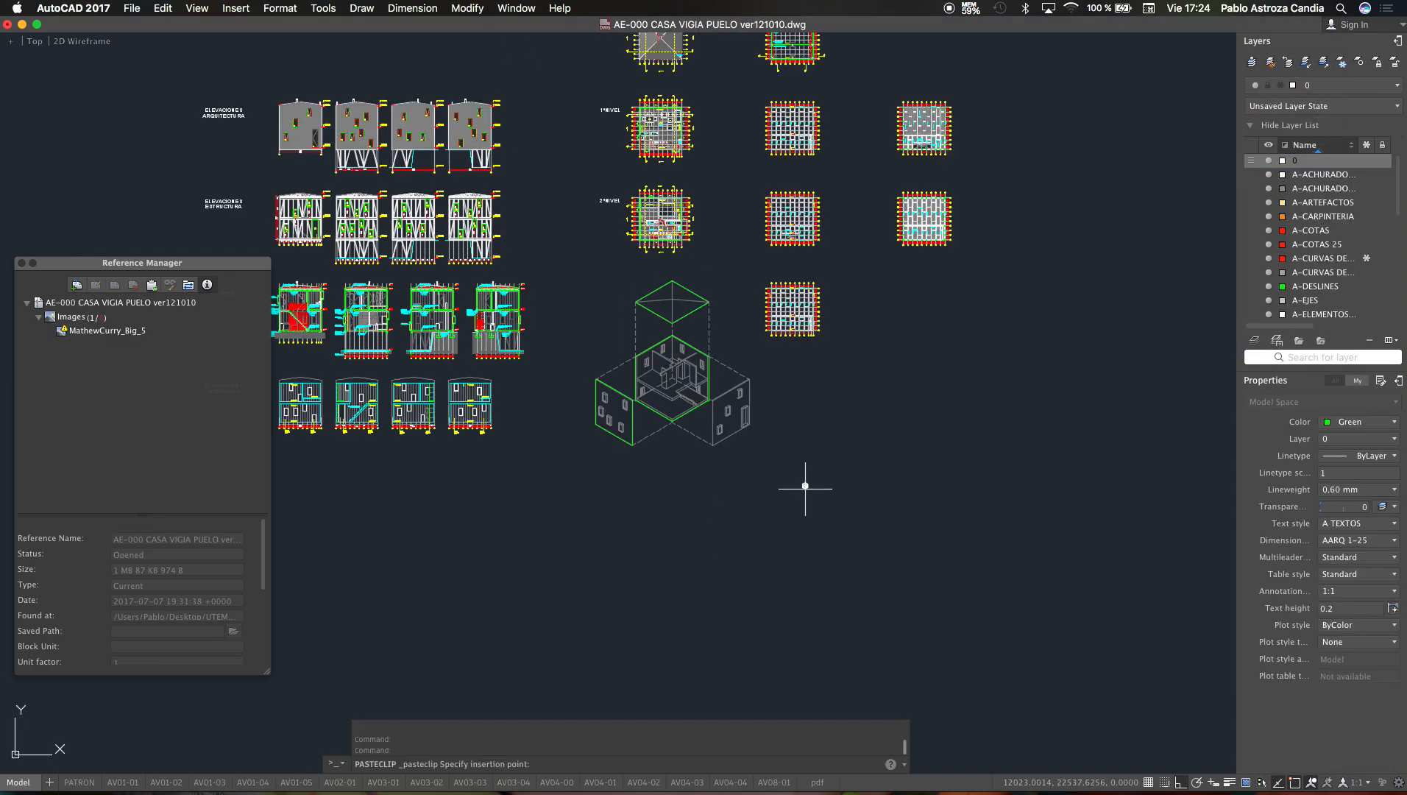
scroll(809, 485, "down", 2)
scroll(491, 489, "up", 2)
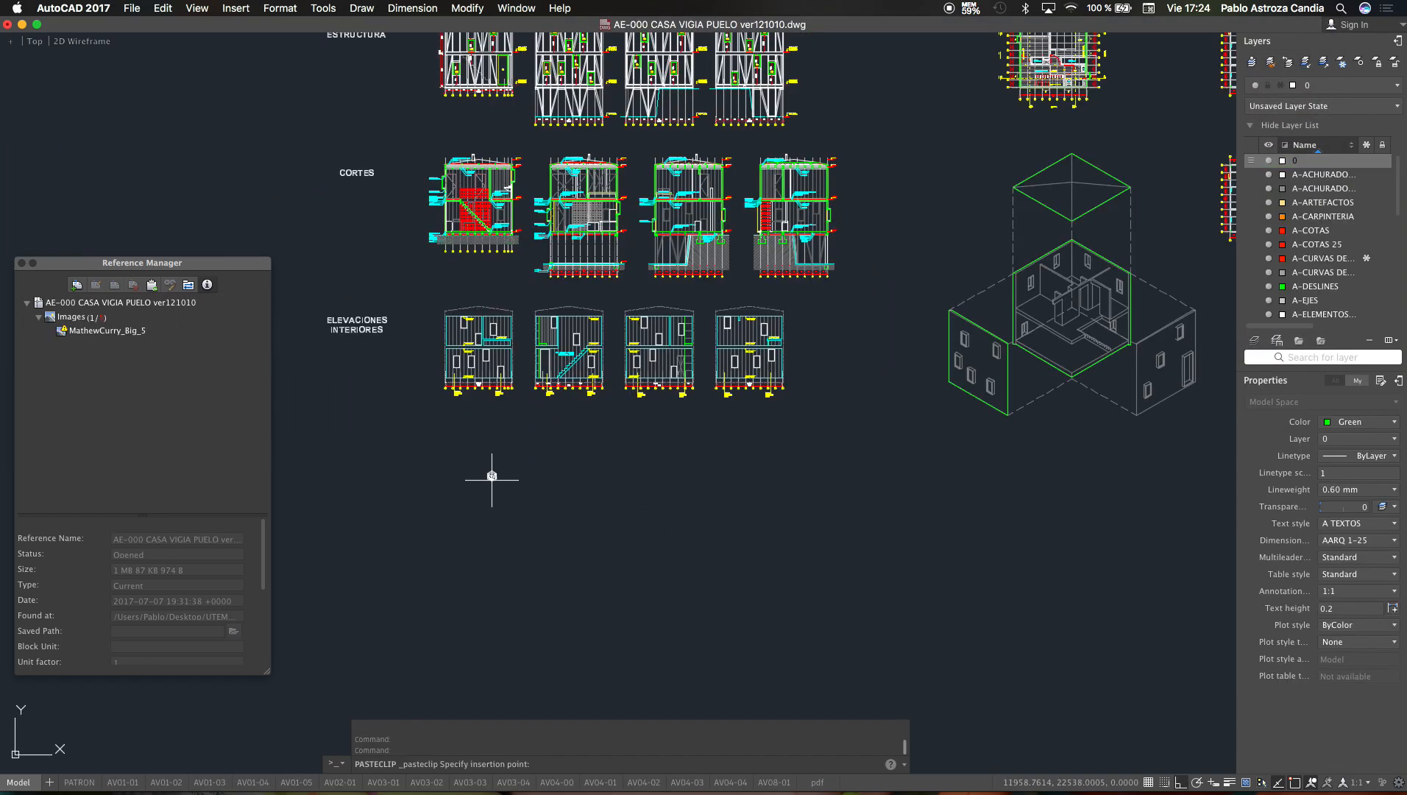
scroll(486, 479, "up", 2)
left_click(482, 442)
scroll(483, 441, "up", 4)
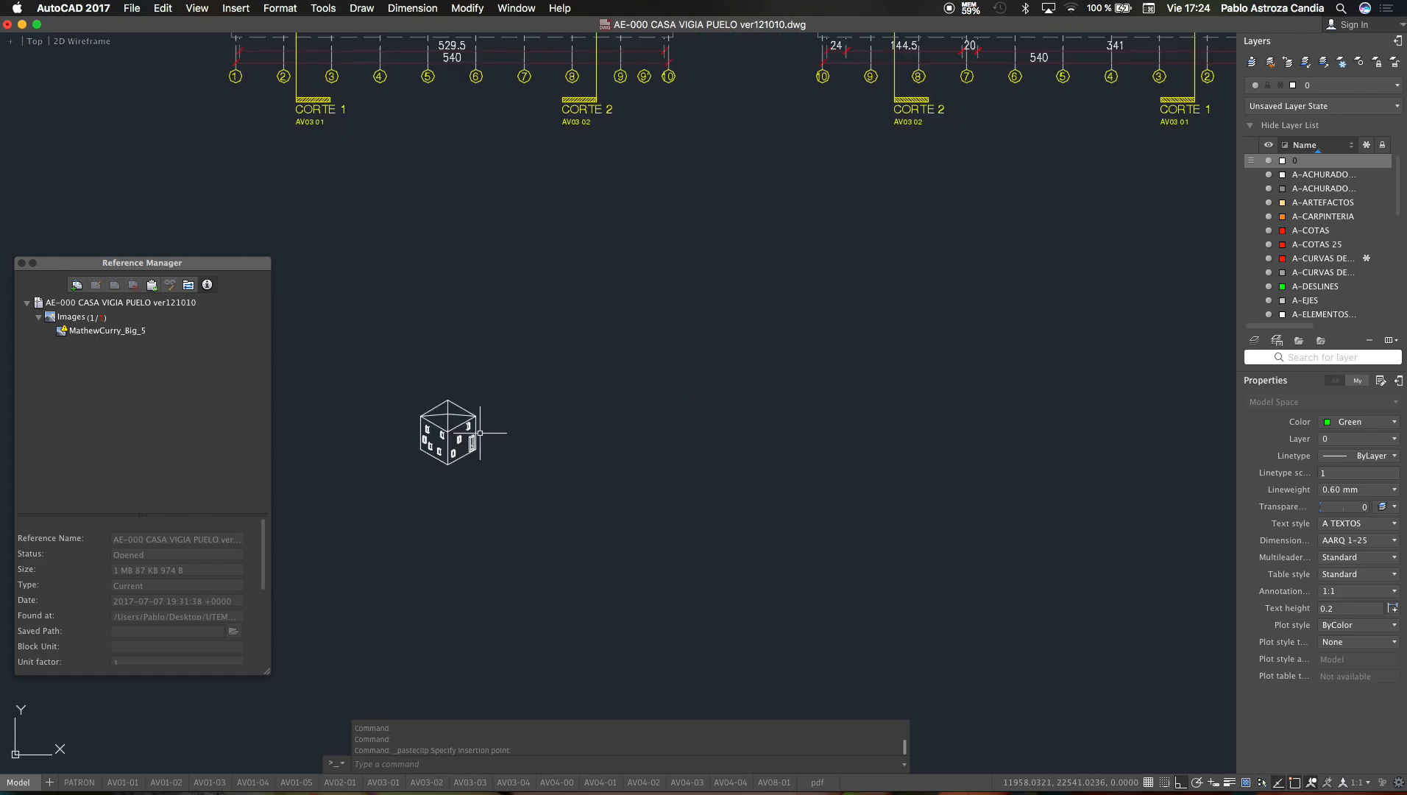
scroll(483, 433, "down", 2)
scroll(669, 404, "down", 2)
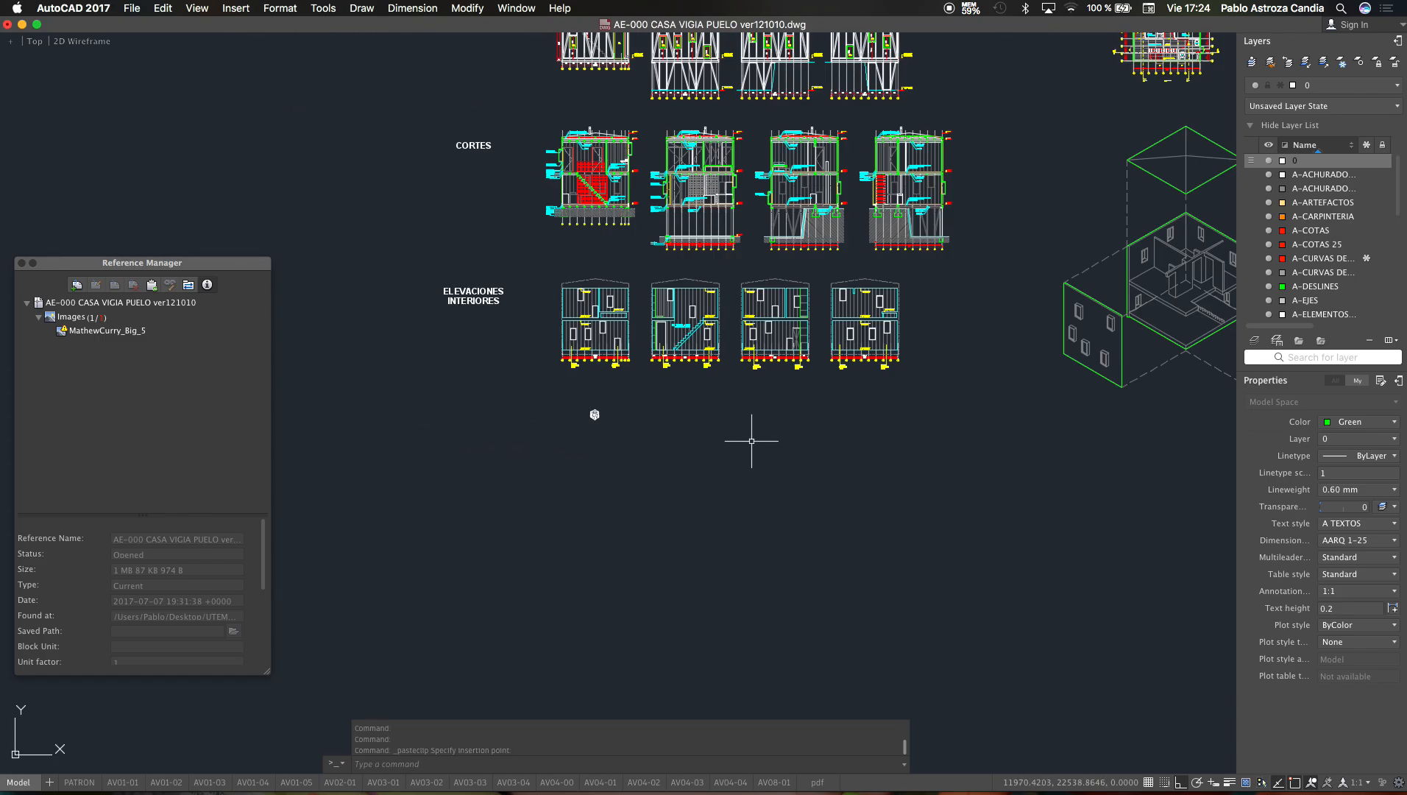
Step: Switch to ISO02.dwg and copy the whole house isometric, leaving out the stray line beside it
left_click(514, 8)
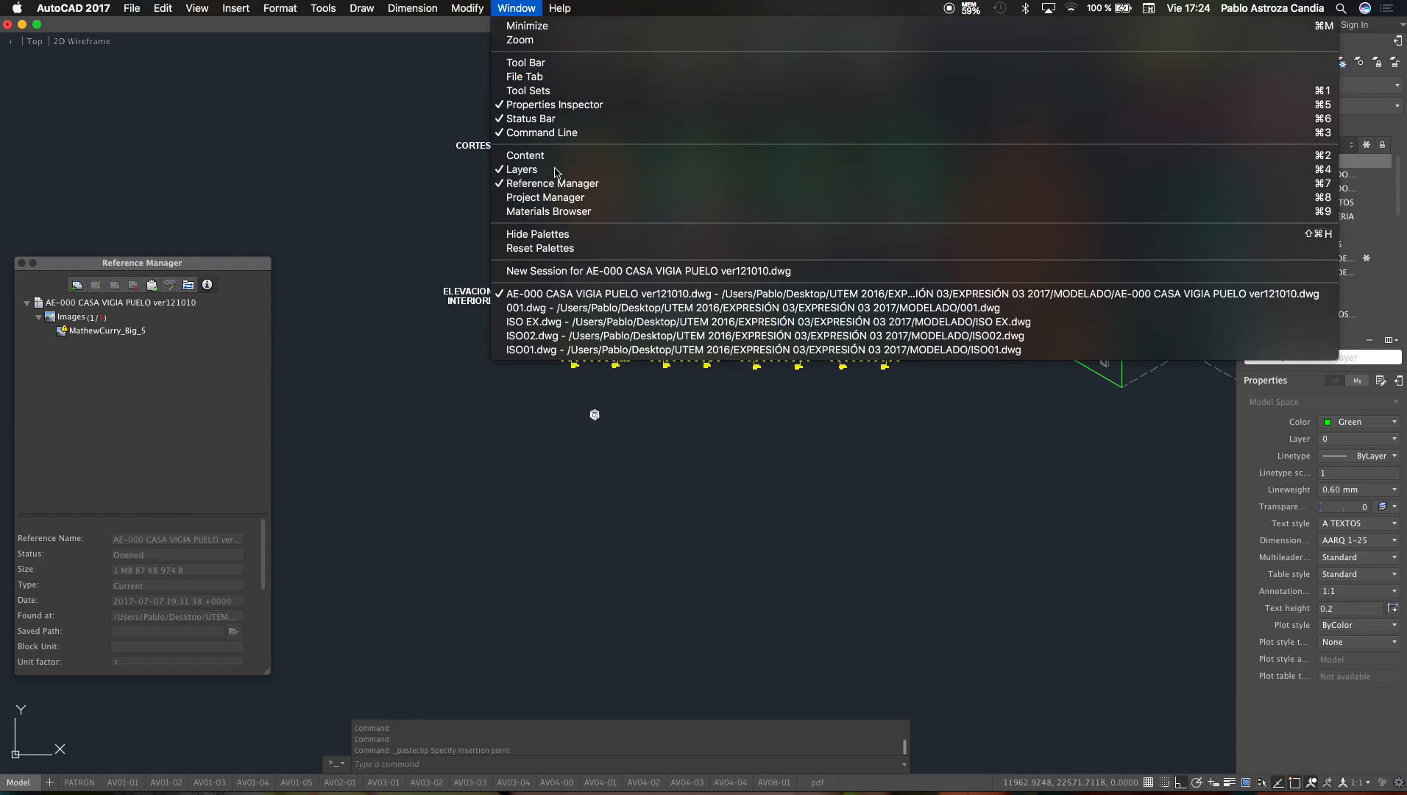
left_click(568, 340)
scroll(822, 201, "down", 2)
left_click(821, 201)
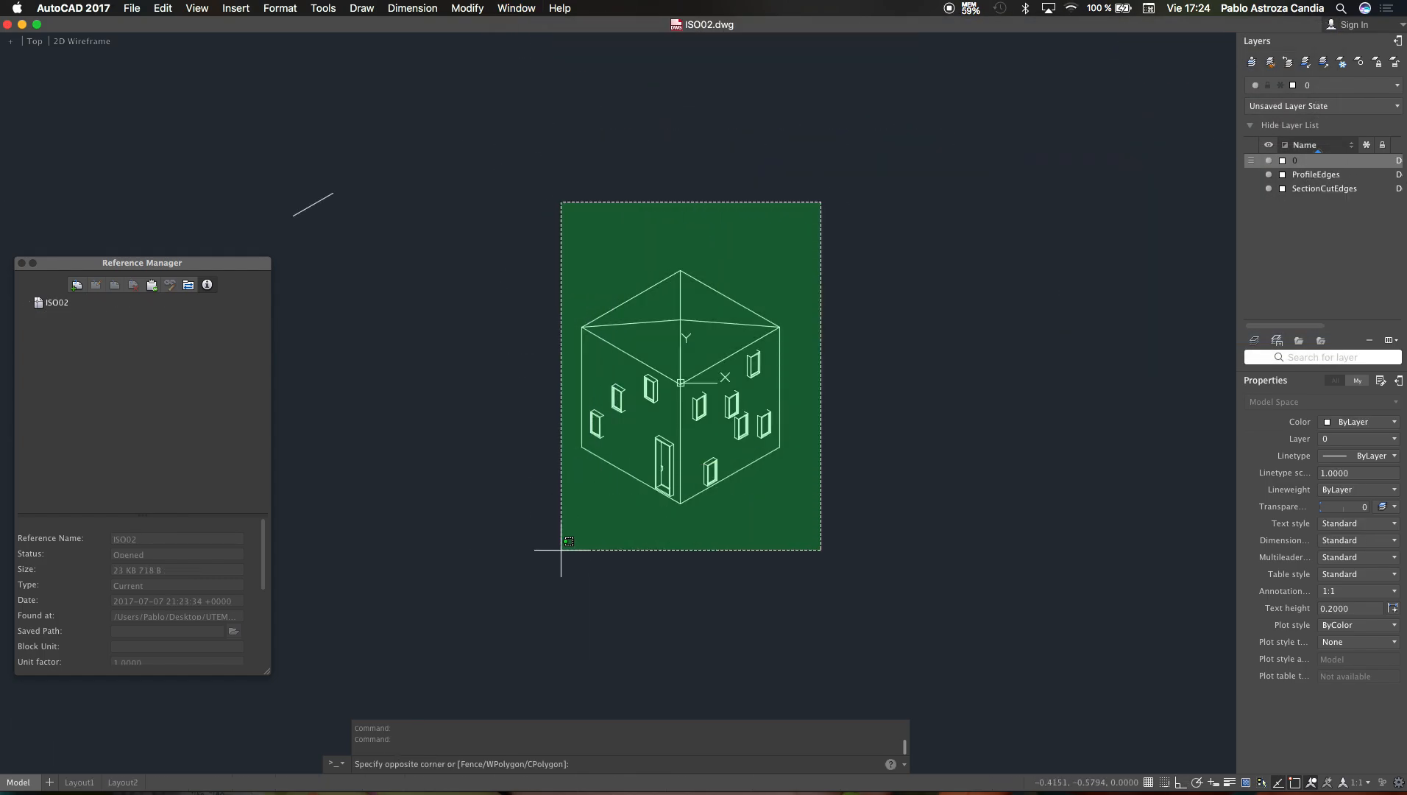
left_click(561, 550)
key("ctrl+c")
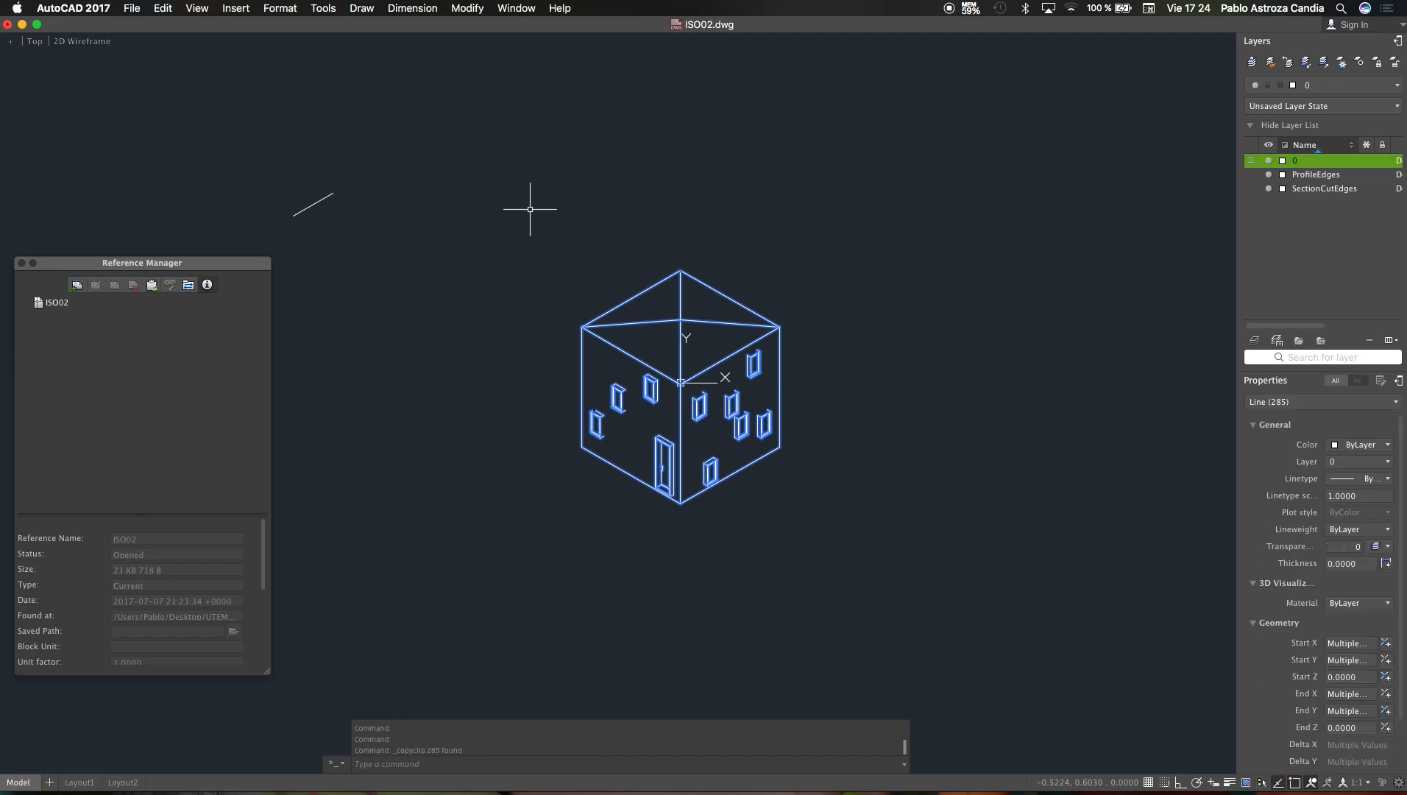
Step: Paste the ISO02 house into AE-000 CASA VIGIA PUELO ver121010.dwg, to the right of the first pasted isometric
left_click(514, 8)
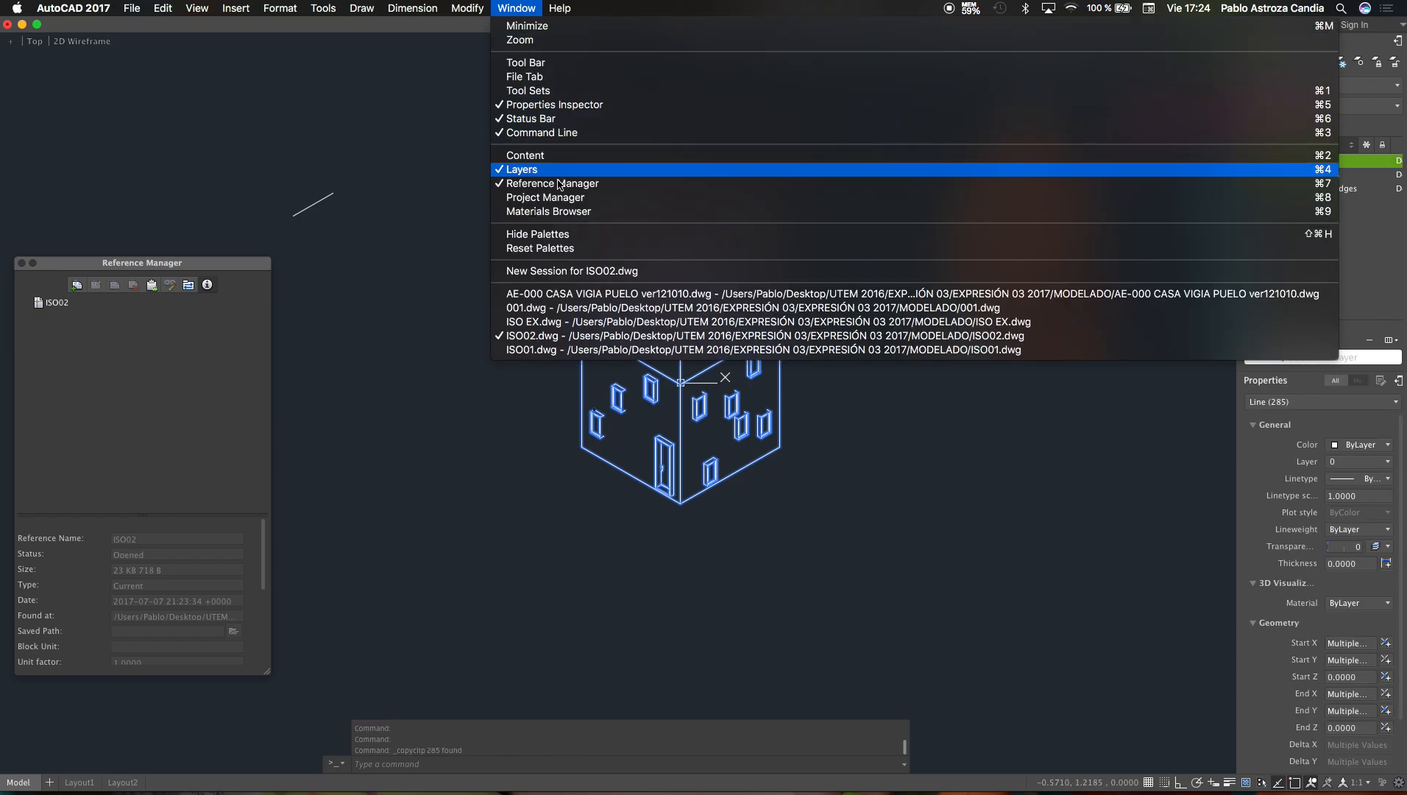
left_click(577, 298)
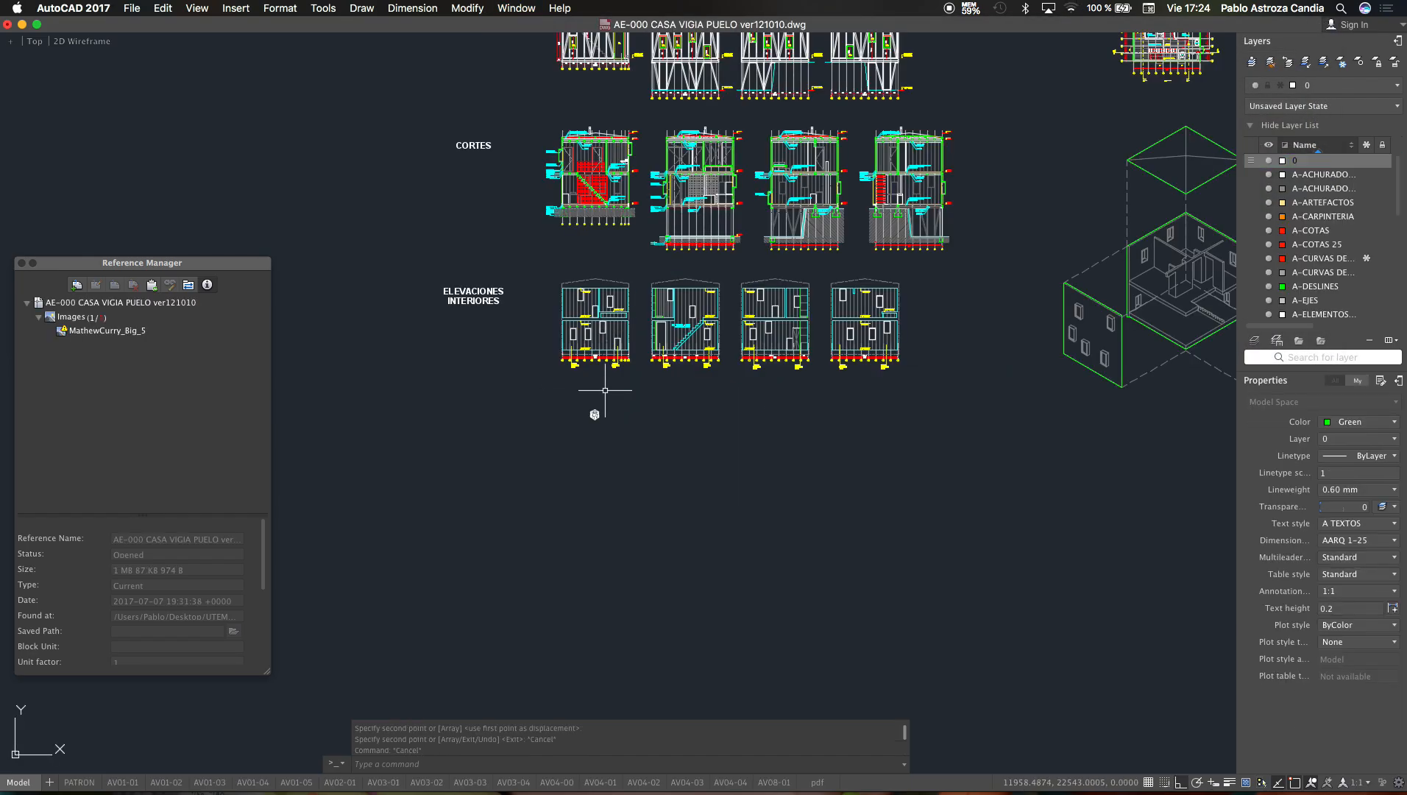
scroll(639, 427, "up", 2)
key("ctrl+v")
scroll(686, 416, "up", 5)
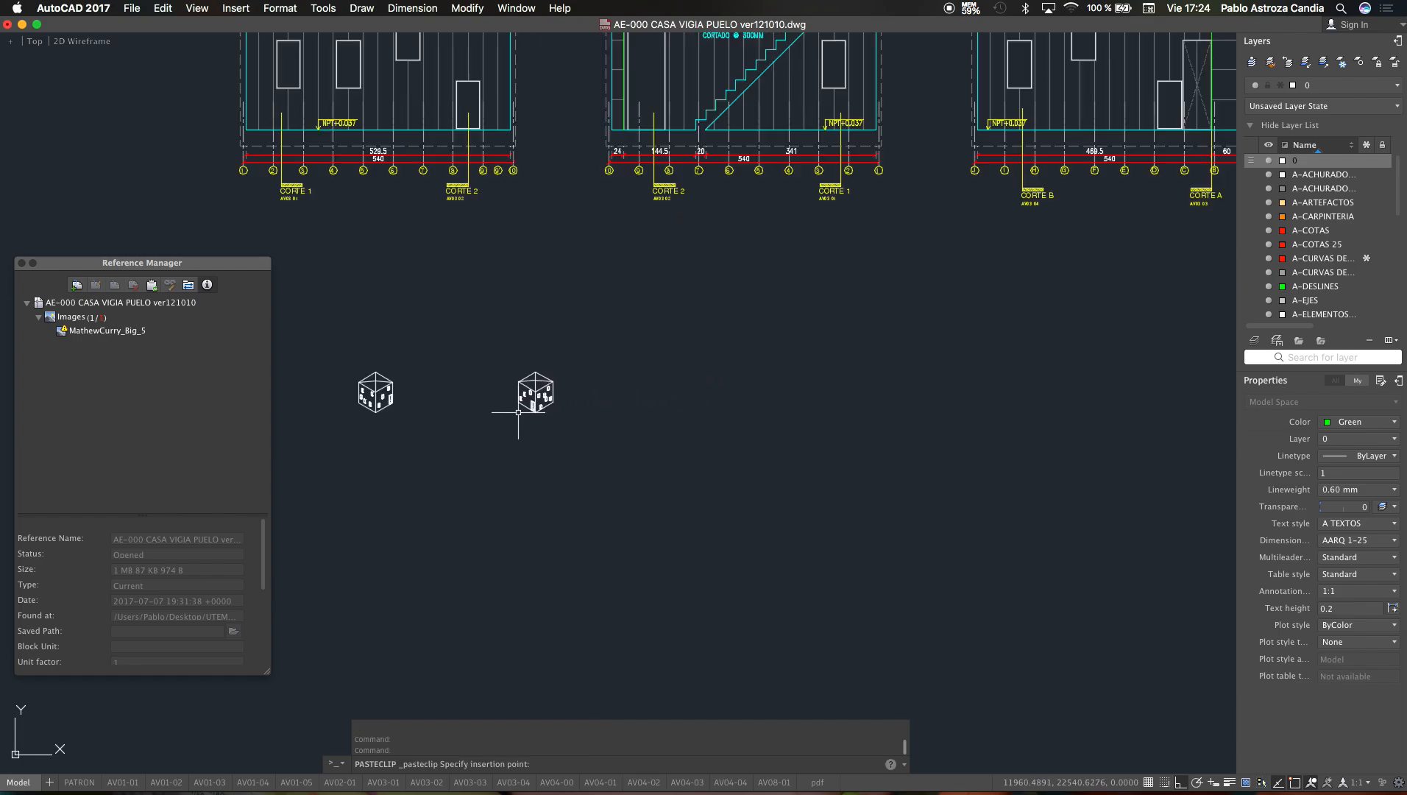
key("Escape")
key("Escape")
key("Escape")
scroll(589, 381, "down", 2)
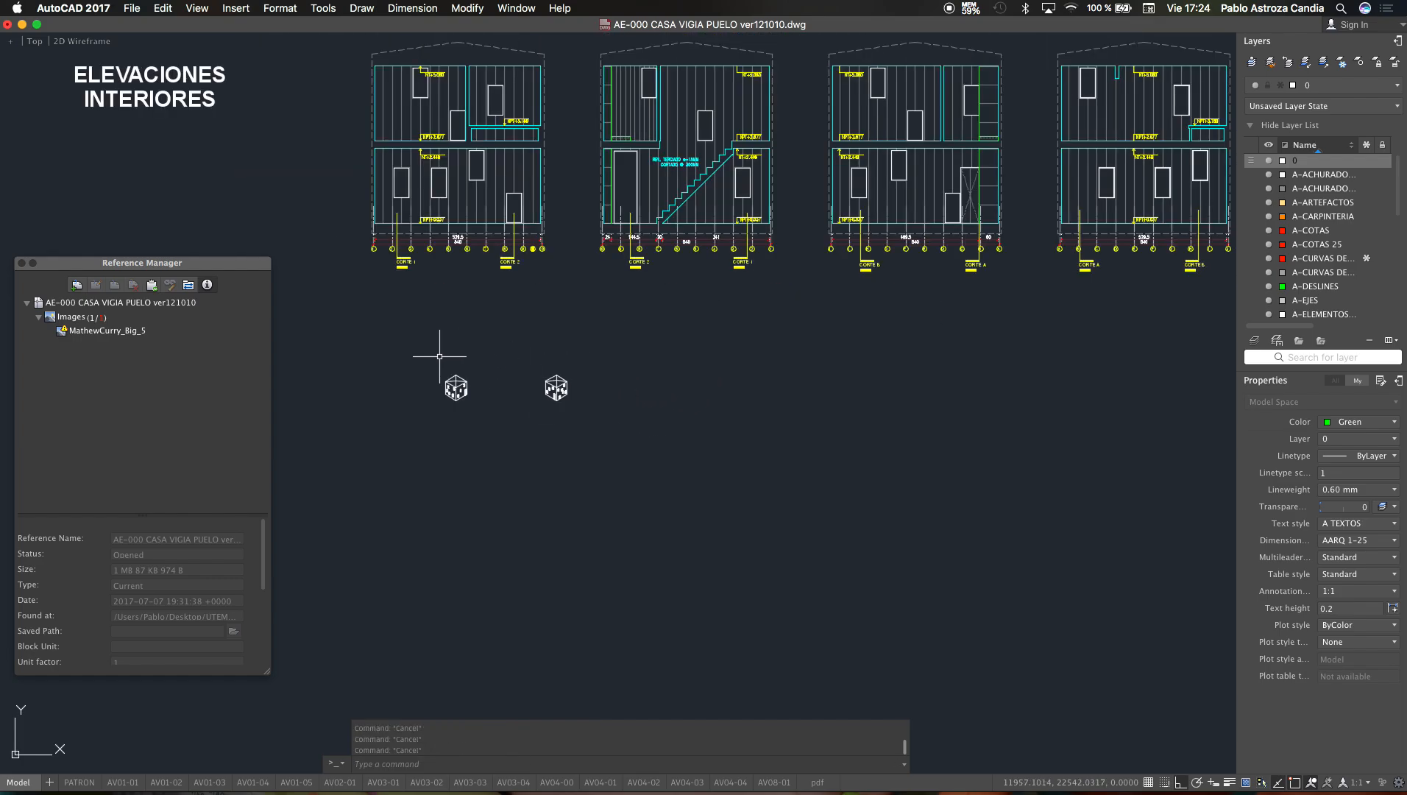
Step: Scale both houses by reference from the first house's left eave corner, using an upper window's short depth edge as reference and 0.2 as new length
scroll(409, 352, "up", 2)
scroll(496, 458, "up", 8)
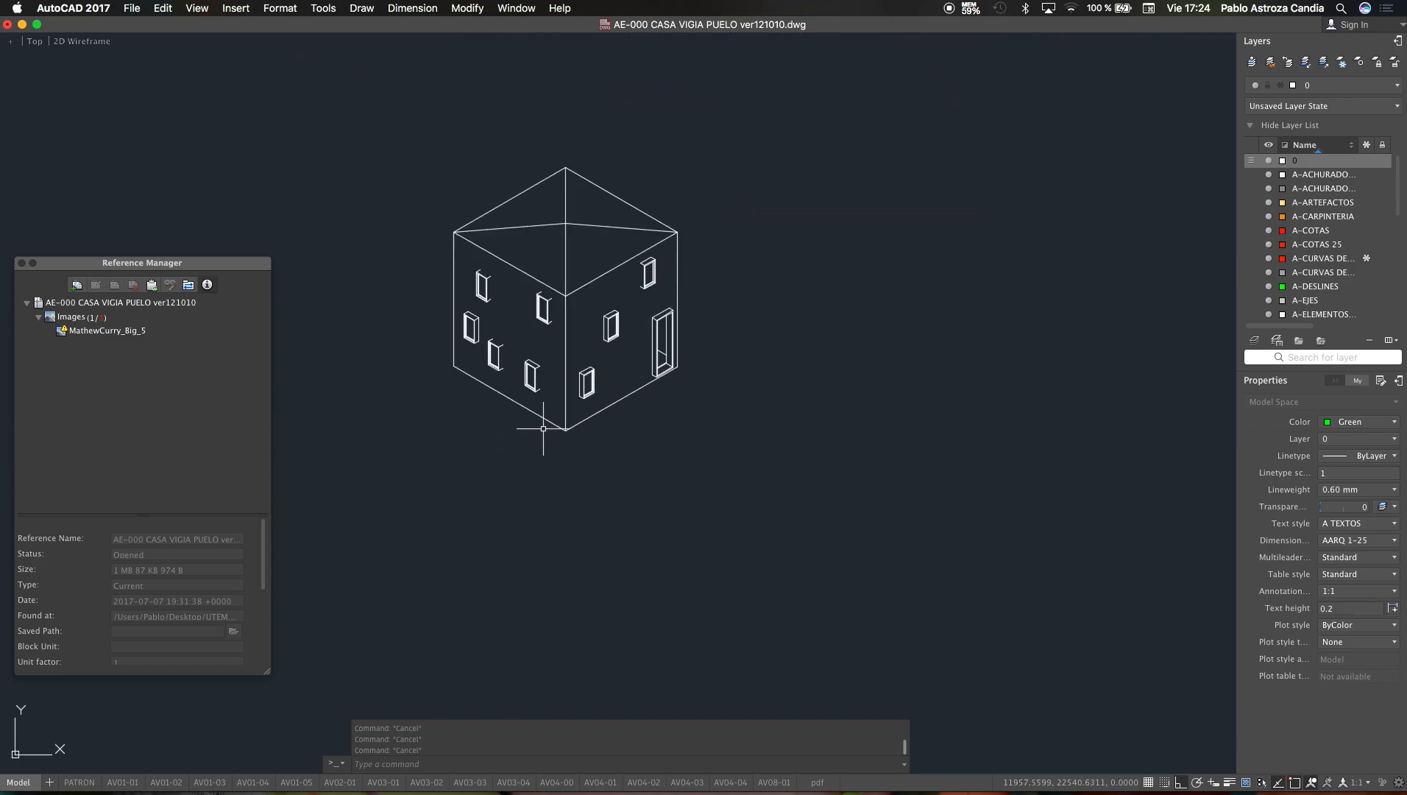
scroll(530, 382, "down", 6)
type("sc")
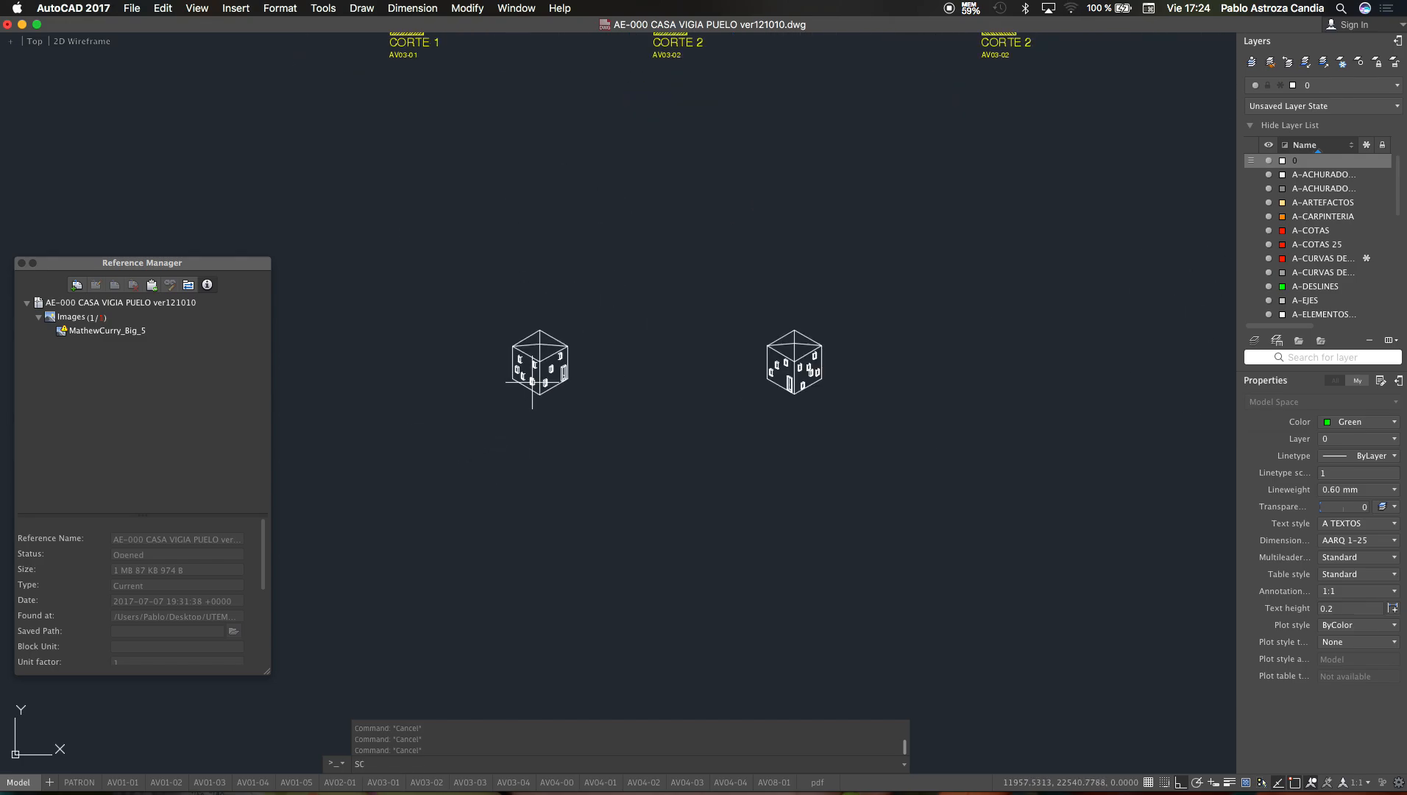
key("Return")
left_click(853, 263)
left_click(438, 486)
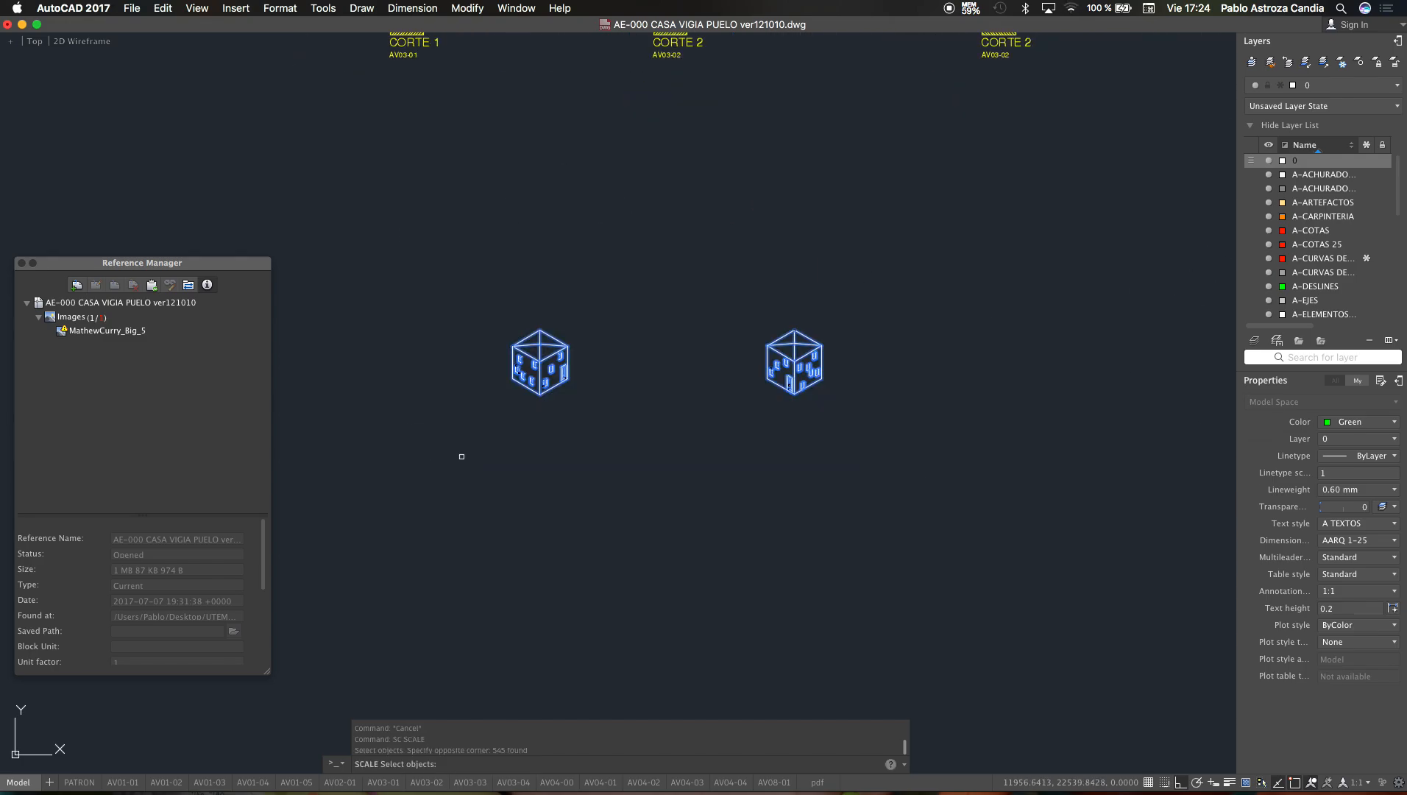
key("Return")
scroll(515, 357, "up", 6)
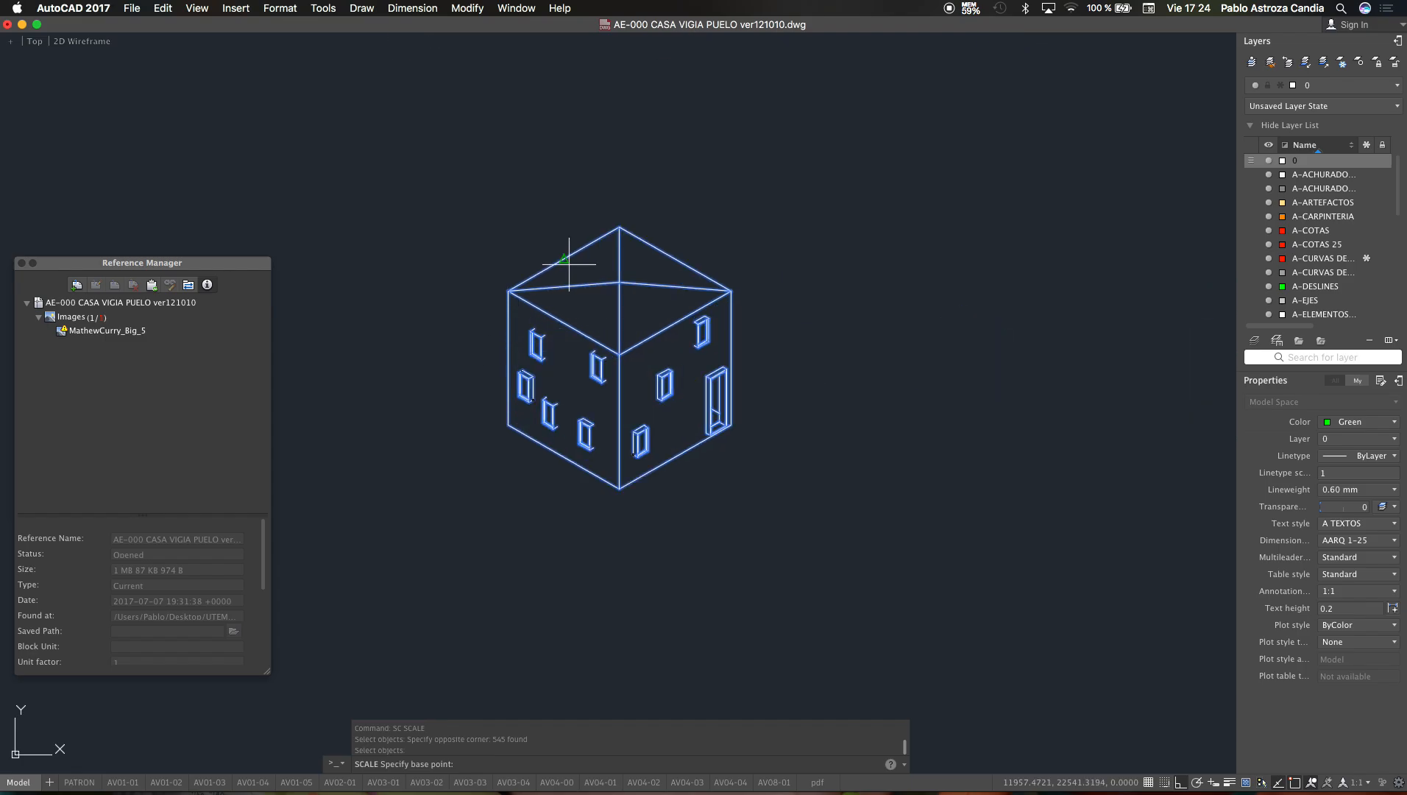
left_click(508, 290)
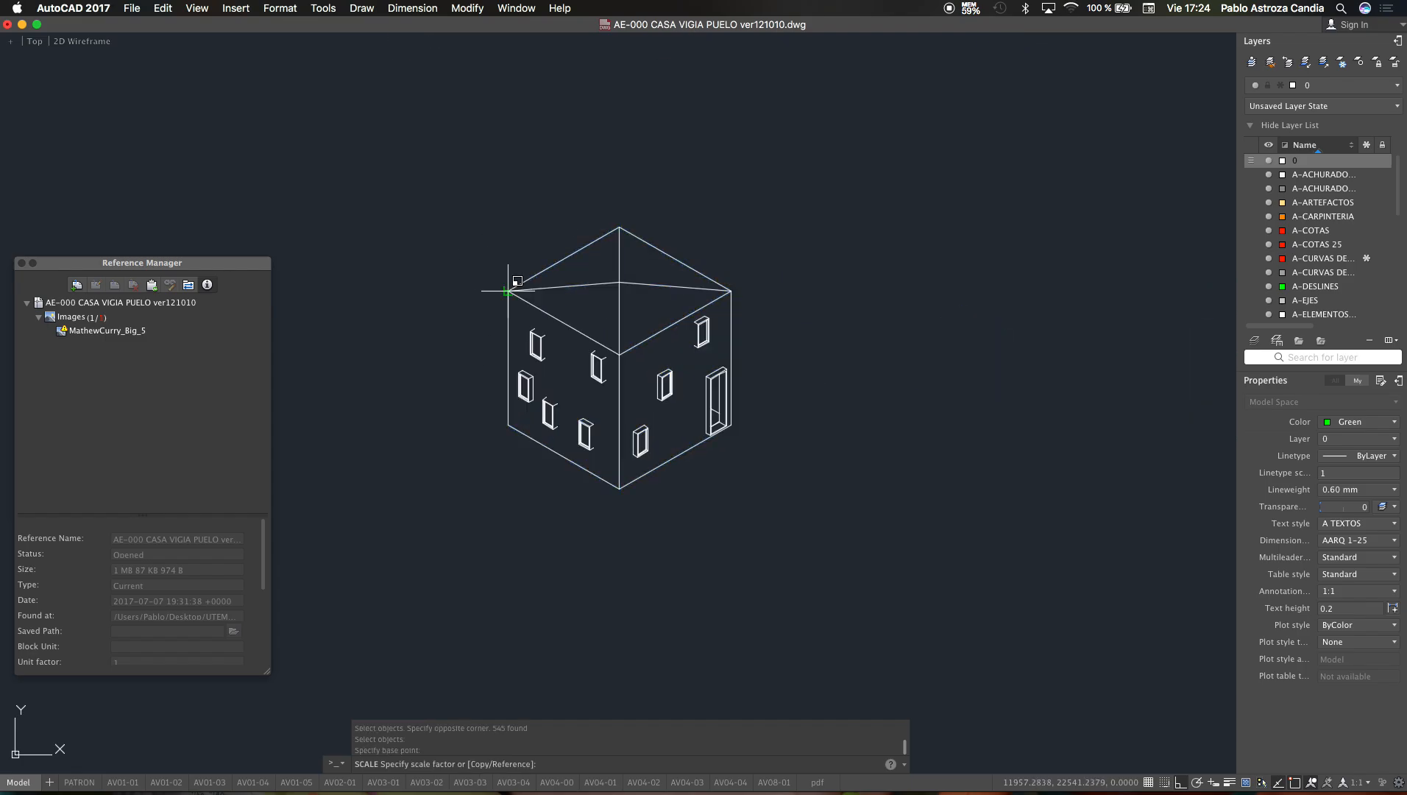
type("r")
key("Return")
scroll(540, 336, "up", 8)
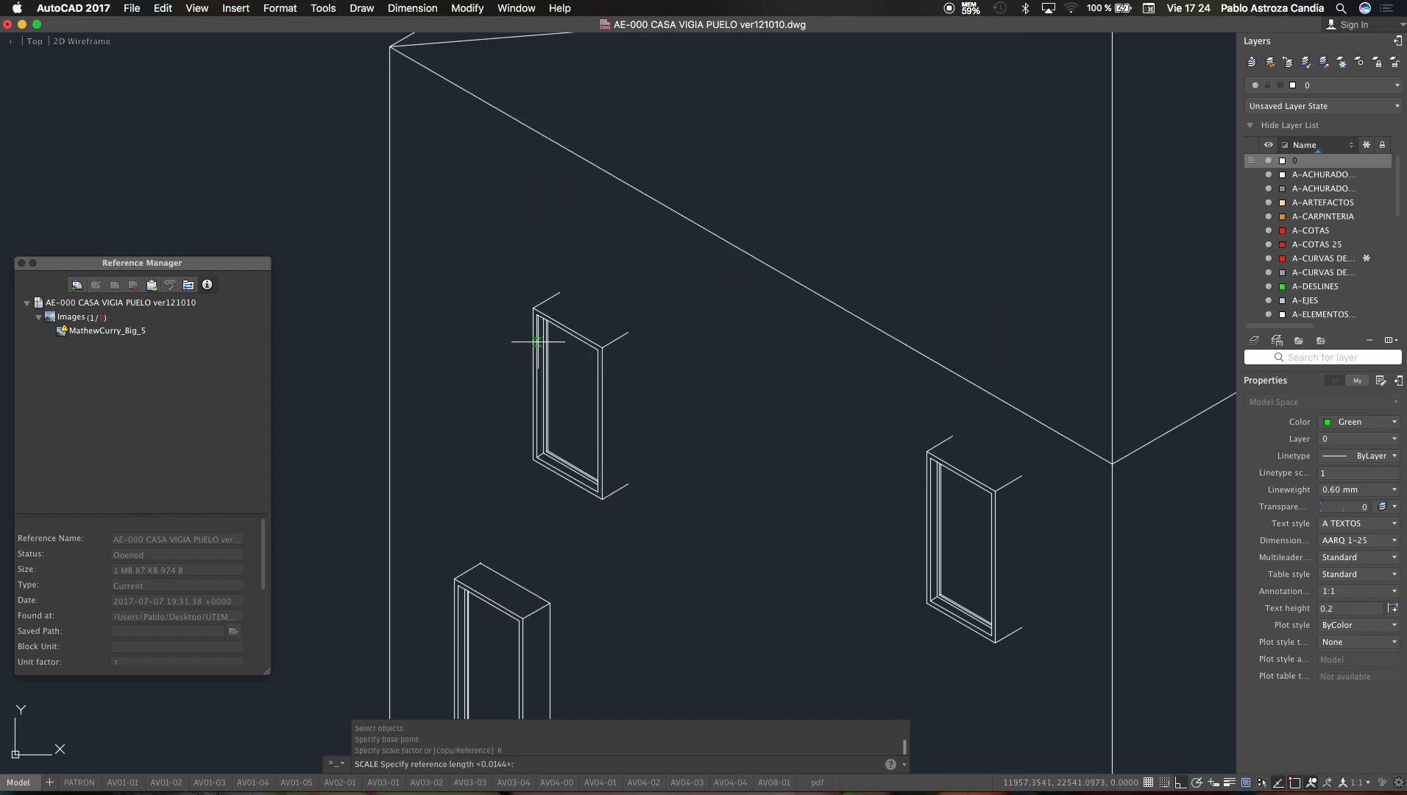
scroll(628, 333, "up", 2)
left_click(630, 331)
left_click(587, 355)
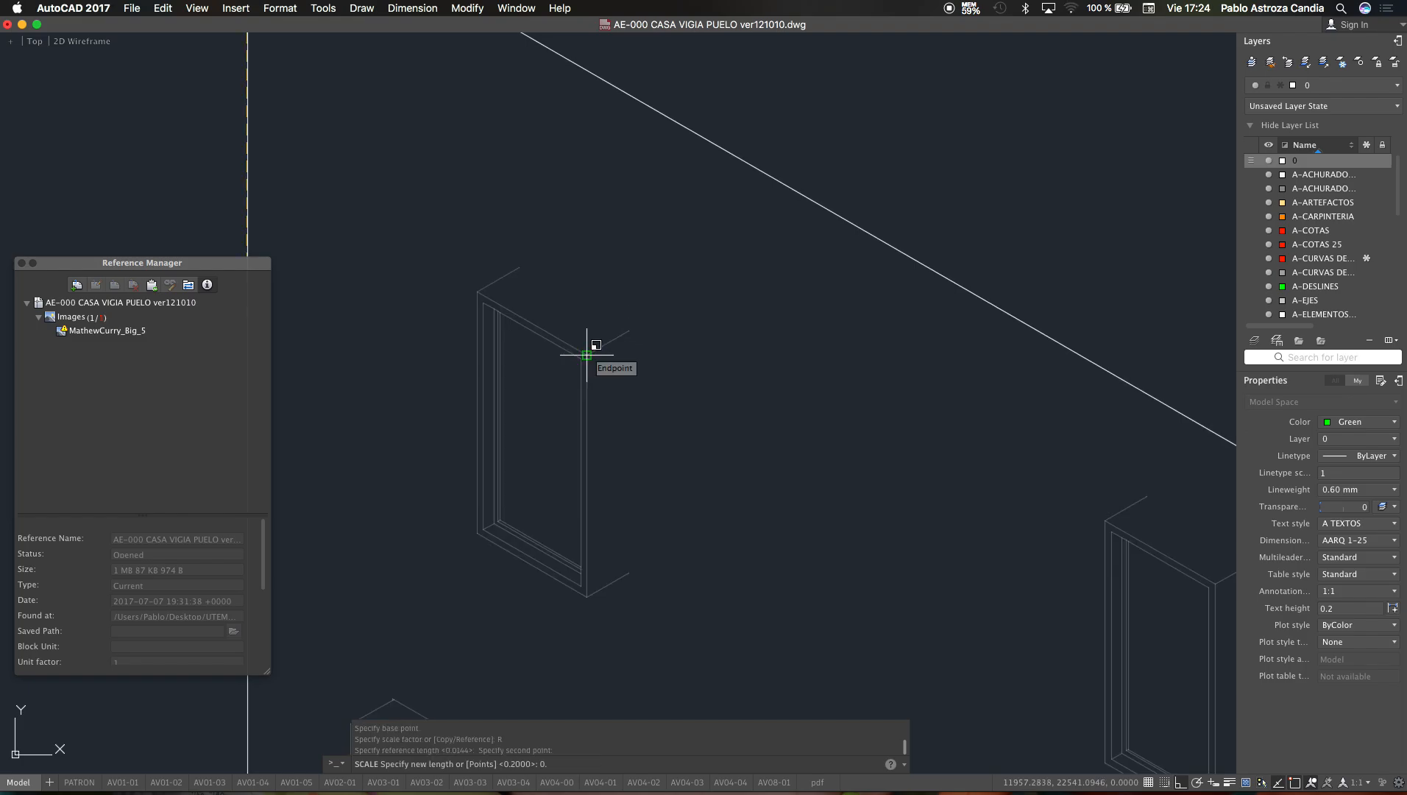
key("Return")
scroll(599, 355, "down", 10)
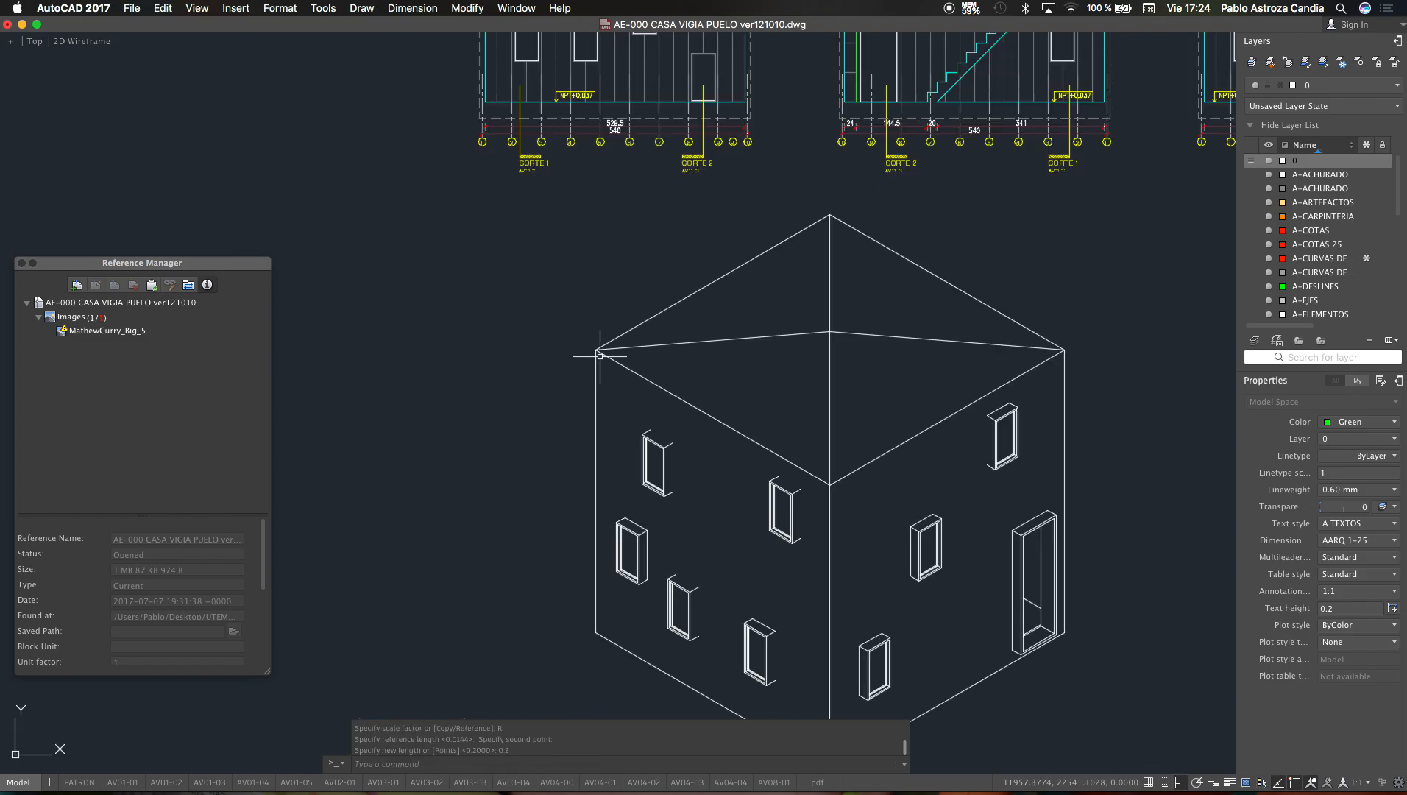
Step: Move both scaled houses straight down, clear of the interior elevations and the exploded isometric
type("M")
key("Return")
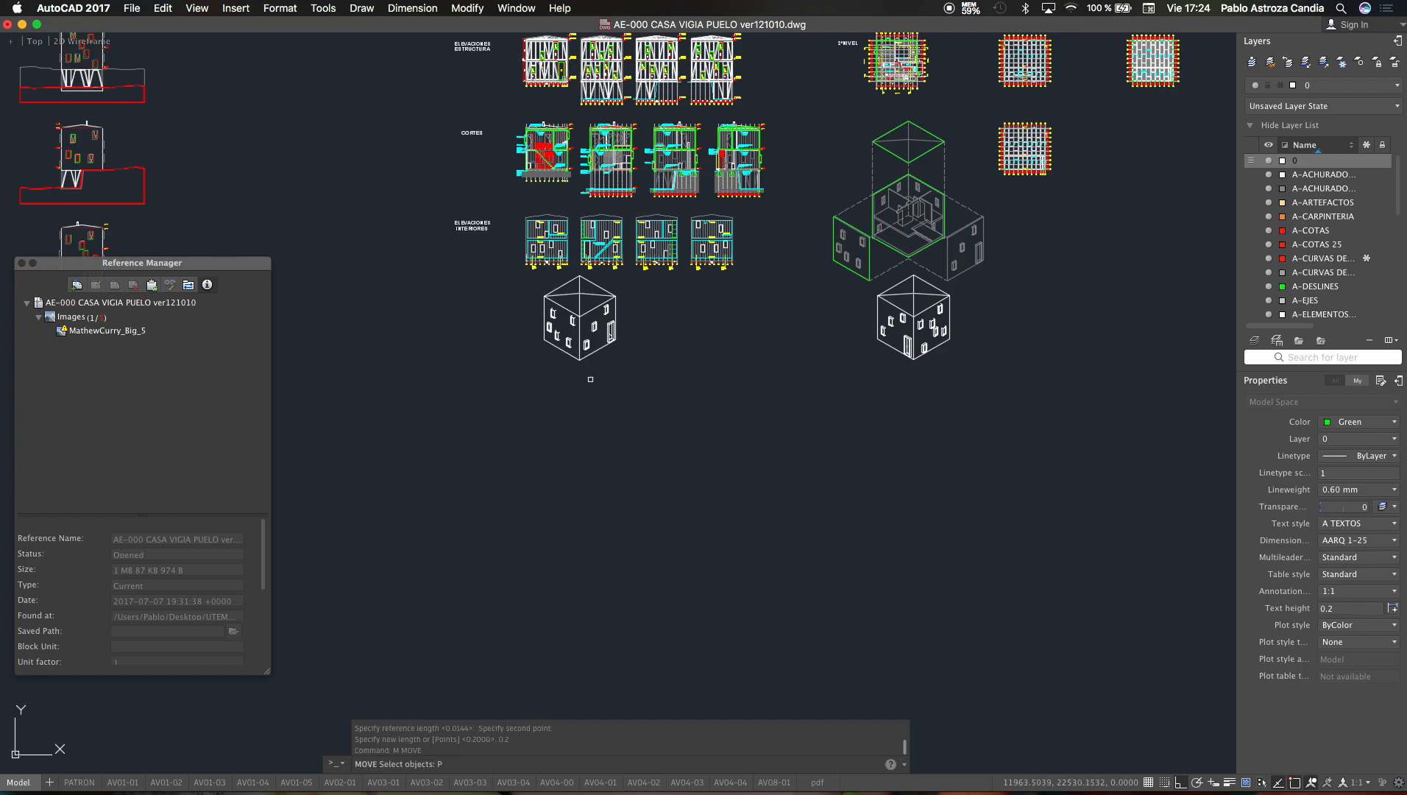
type("P")
key("Return")
key("Return")
left_click(664, 413)
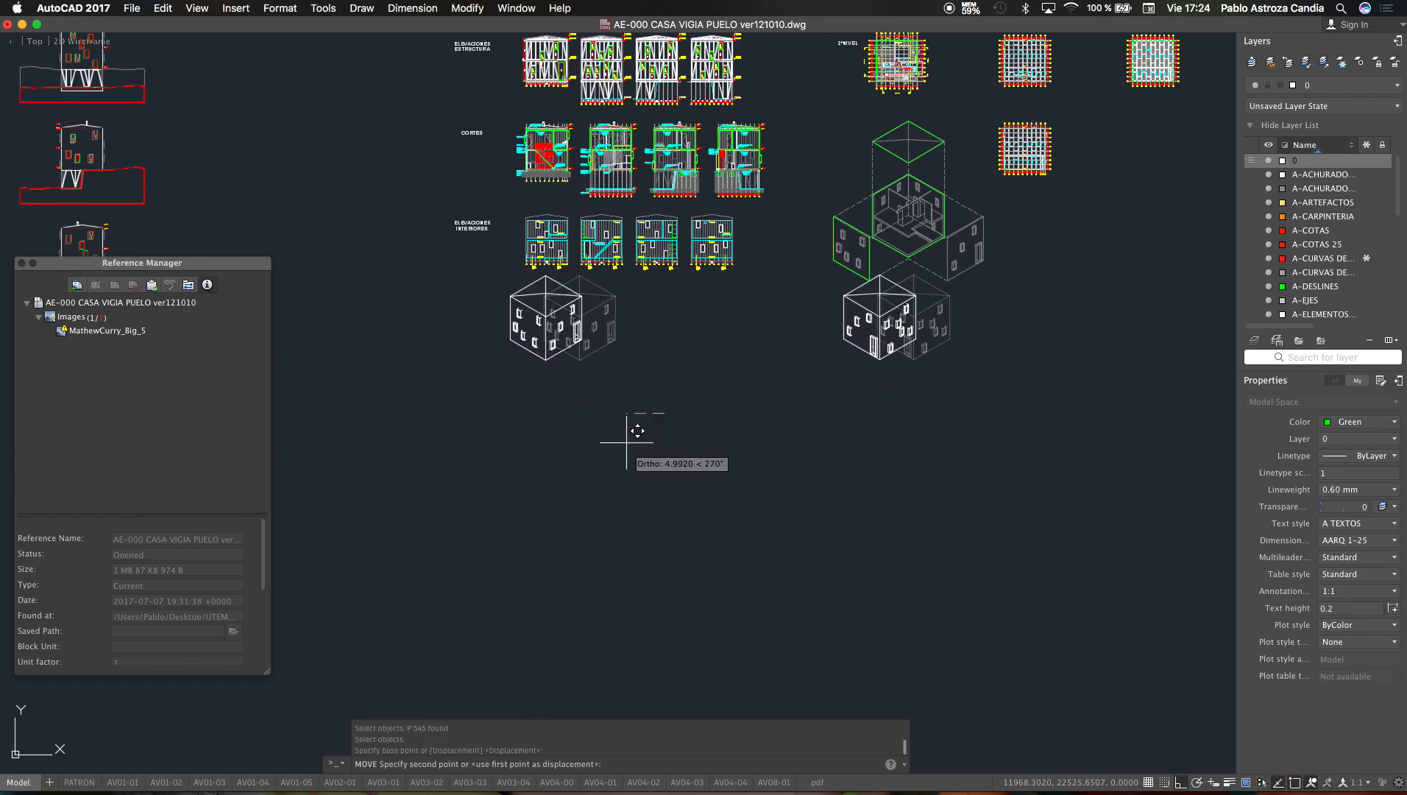
left_click(627, 457)
Step: Move both houses horizontally to the left, so the first sits under the first interior elevation
type("M")
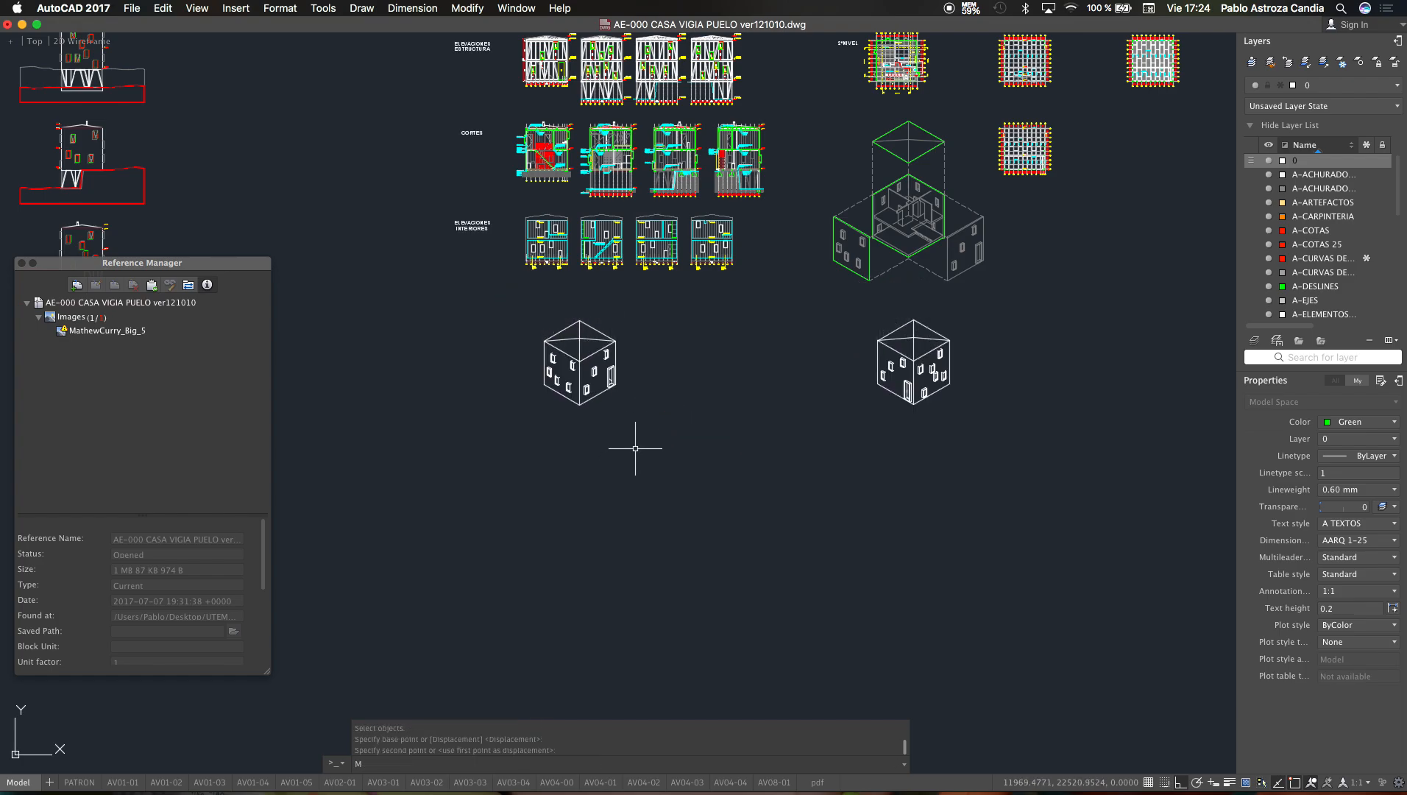
key("Return")
type("P")
key("Return")
key("Return")
left_click(670, 446)
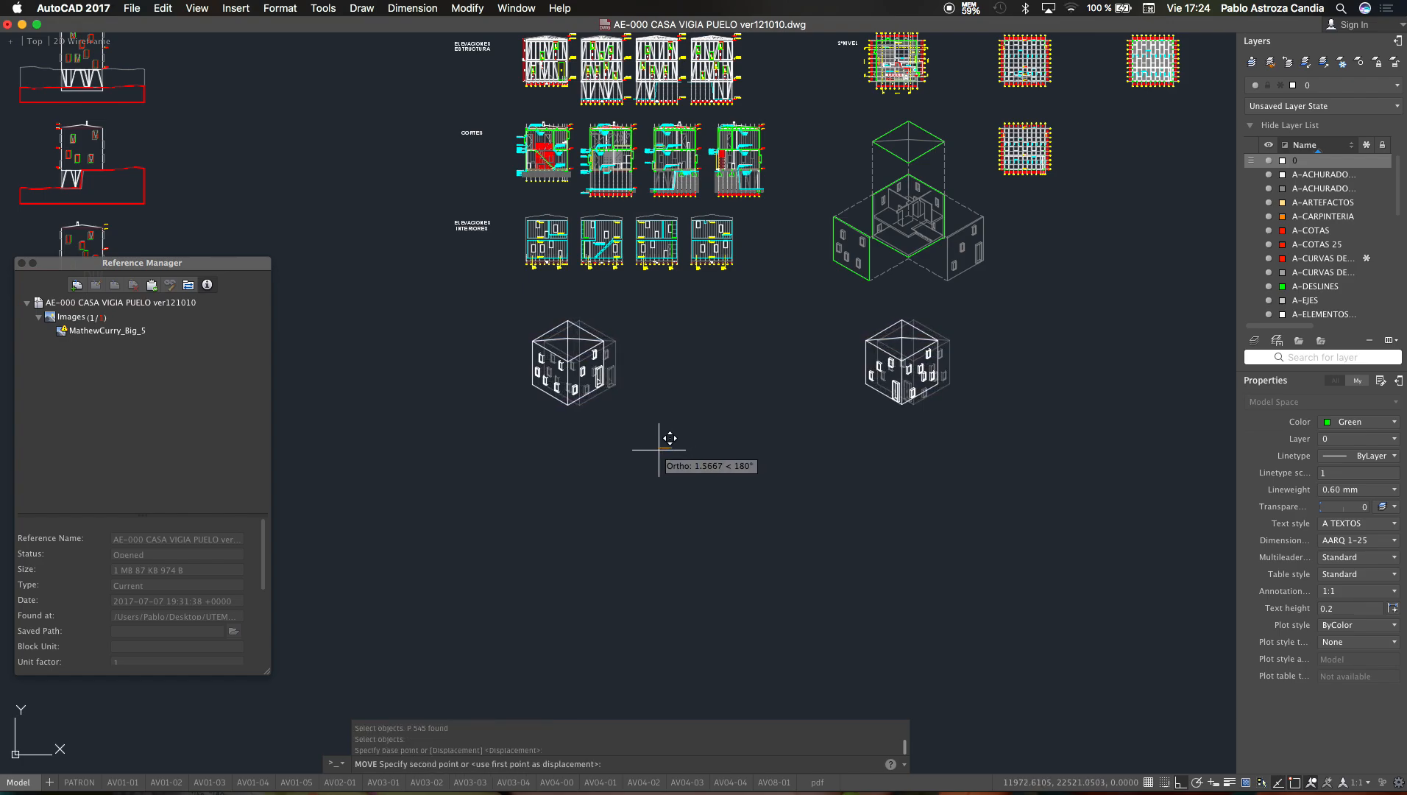
key("Escape")
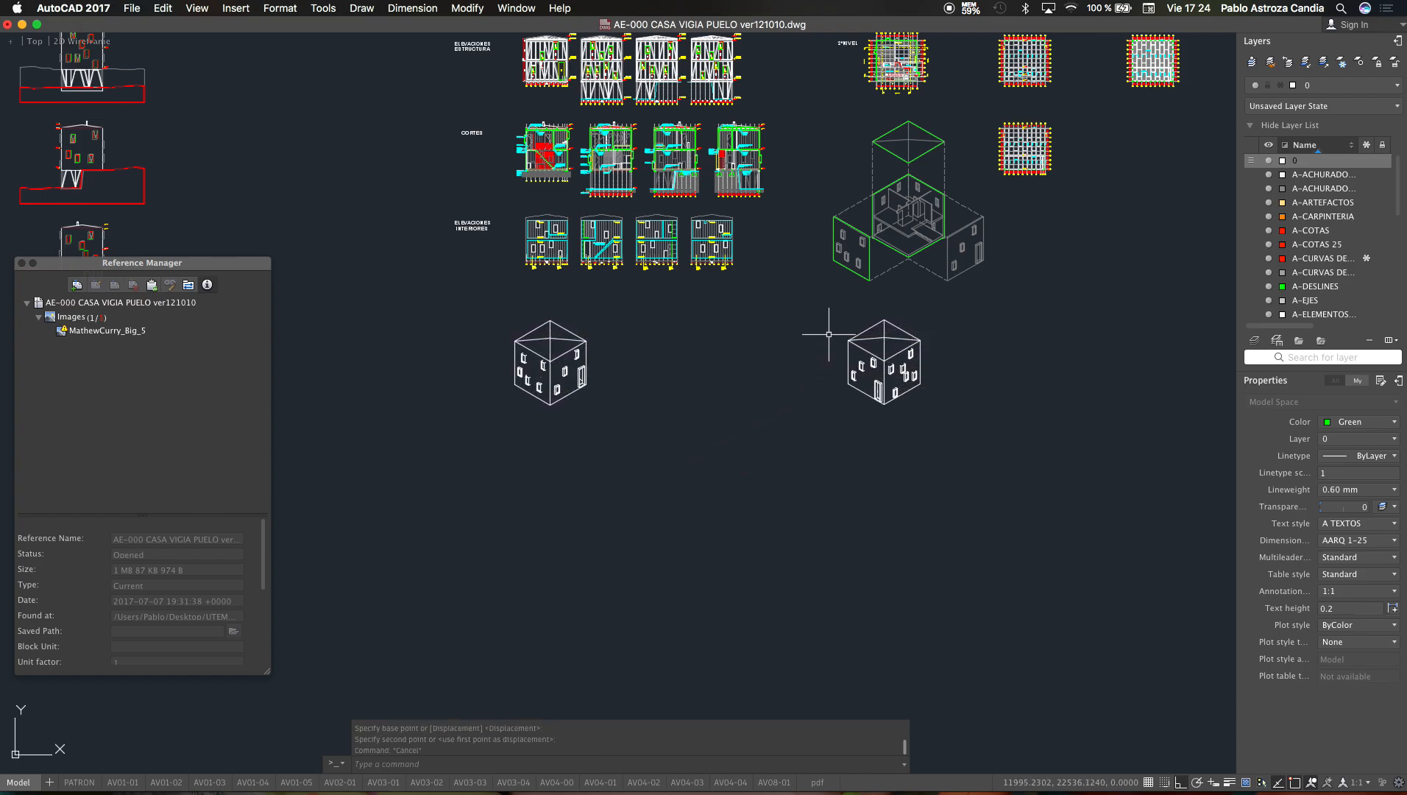
Step: Move the second house horizontally to the left, next to the first one with a small gap between them
left_click(953, 314)
left_click(745, 459)
type("M")
key("Return")
left_click(869, 458)
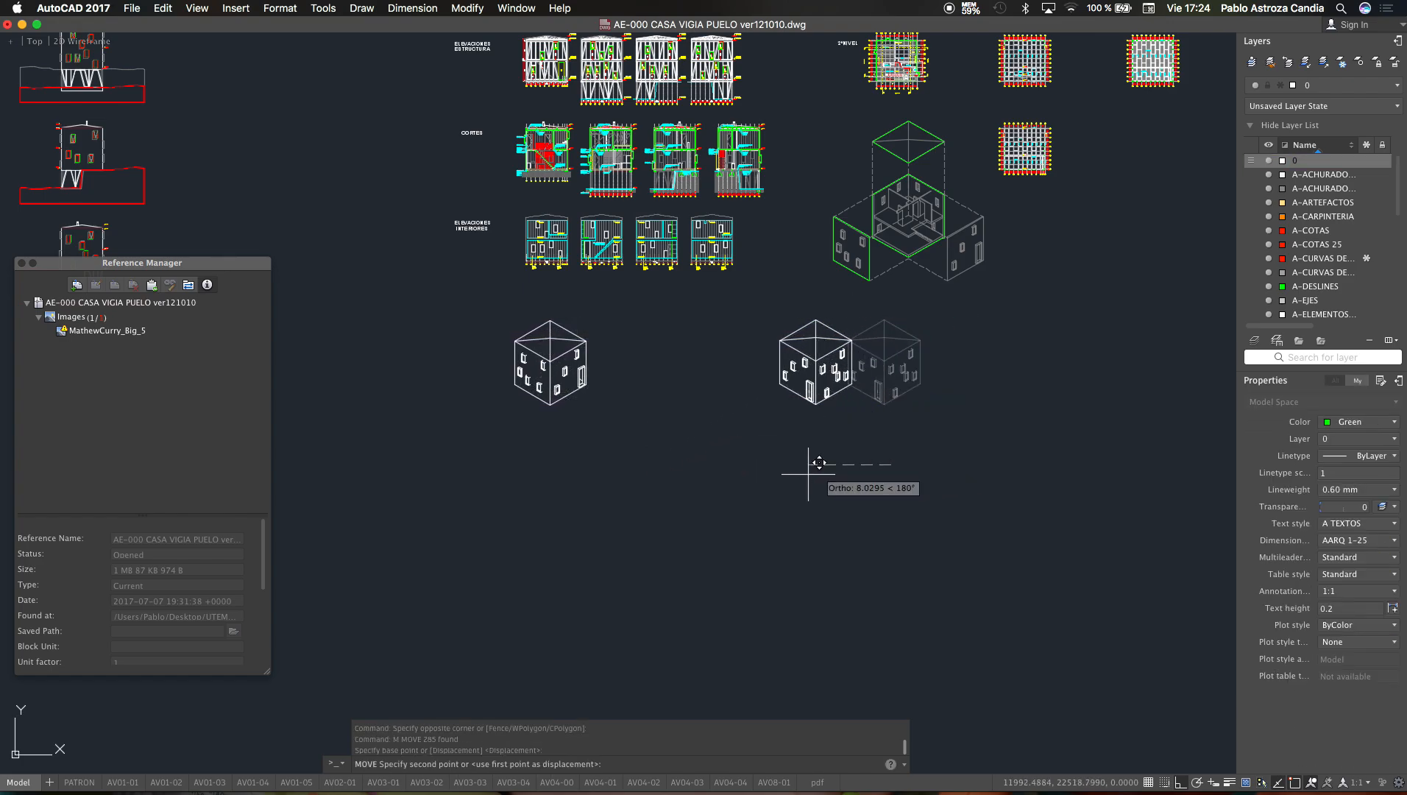
left_click(663, 483)
key("Escape")
key("Escape")
key("Escape")
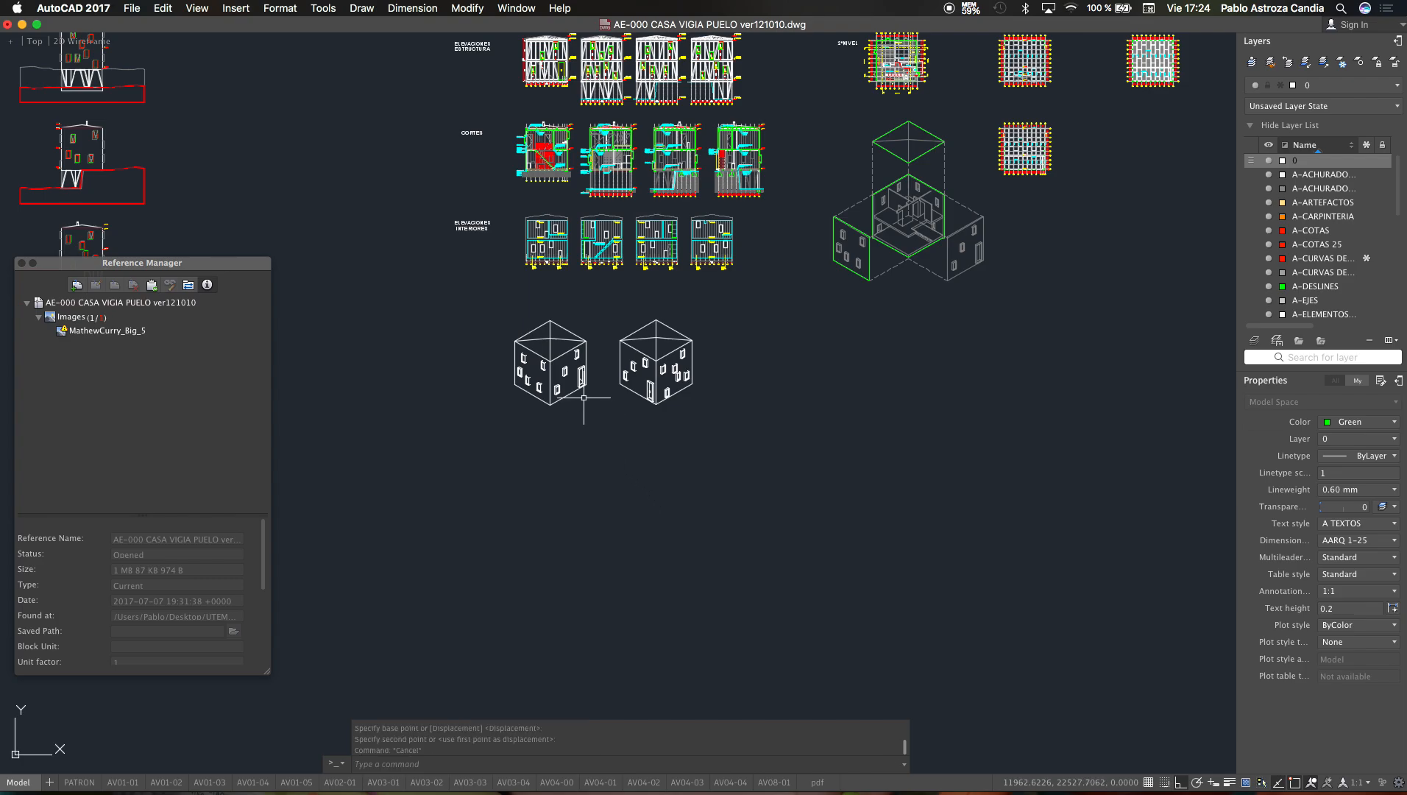
Step: Switch to the CASA ESPIA model in SketchUp and place a section plane on the facade to the right of the door wall
scroll(585, 397, "up", 4)
scroll(471, 338, "down", 4)
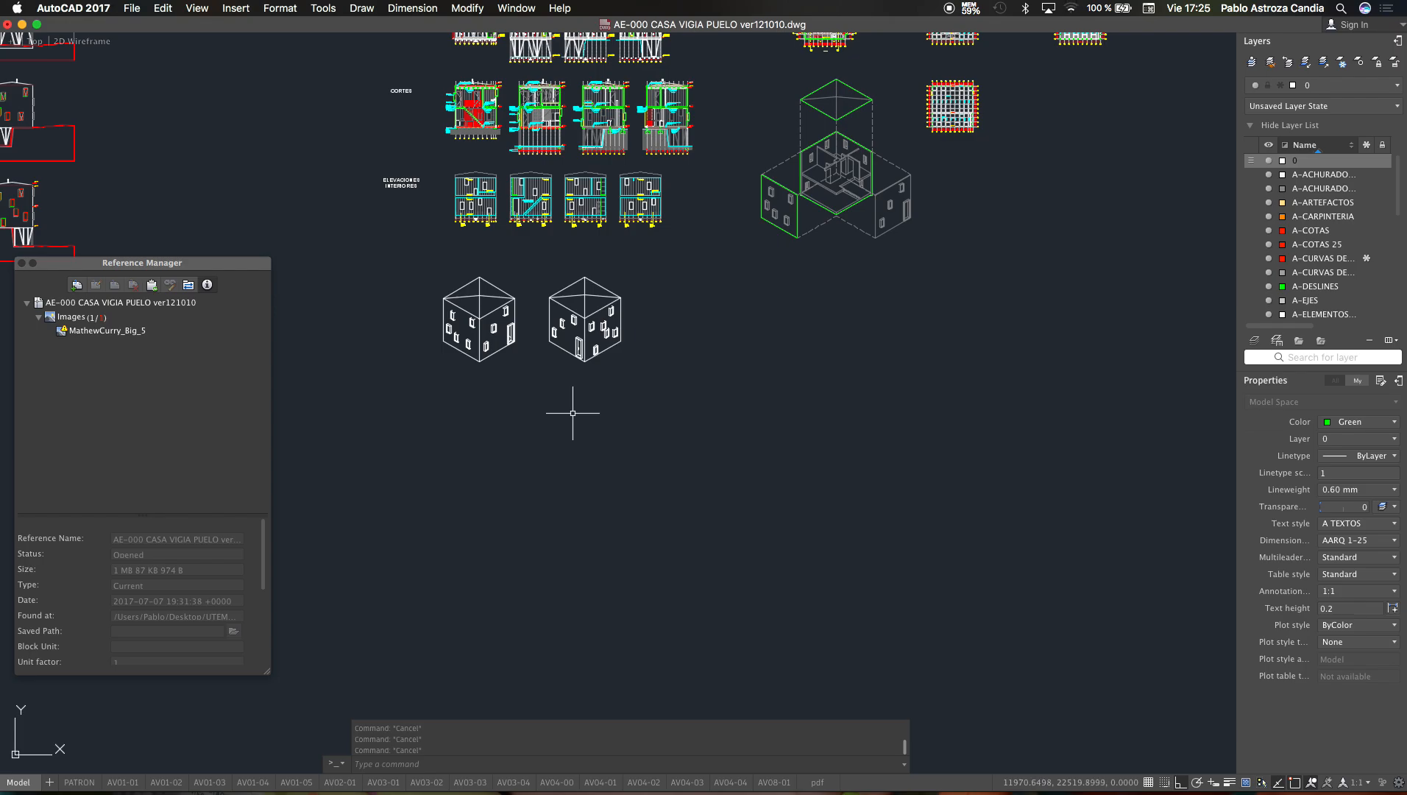
key("ctrl+Up")
left_click(498, 357)
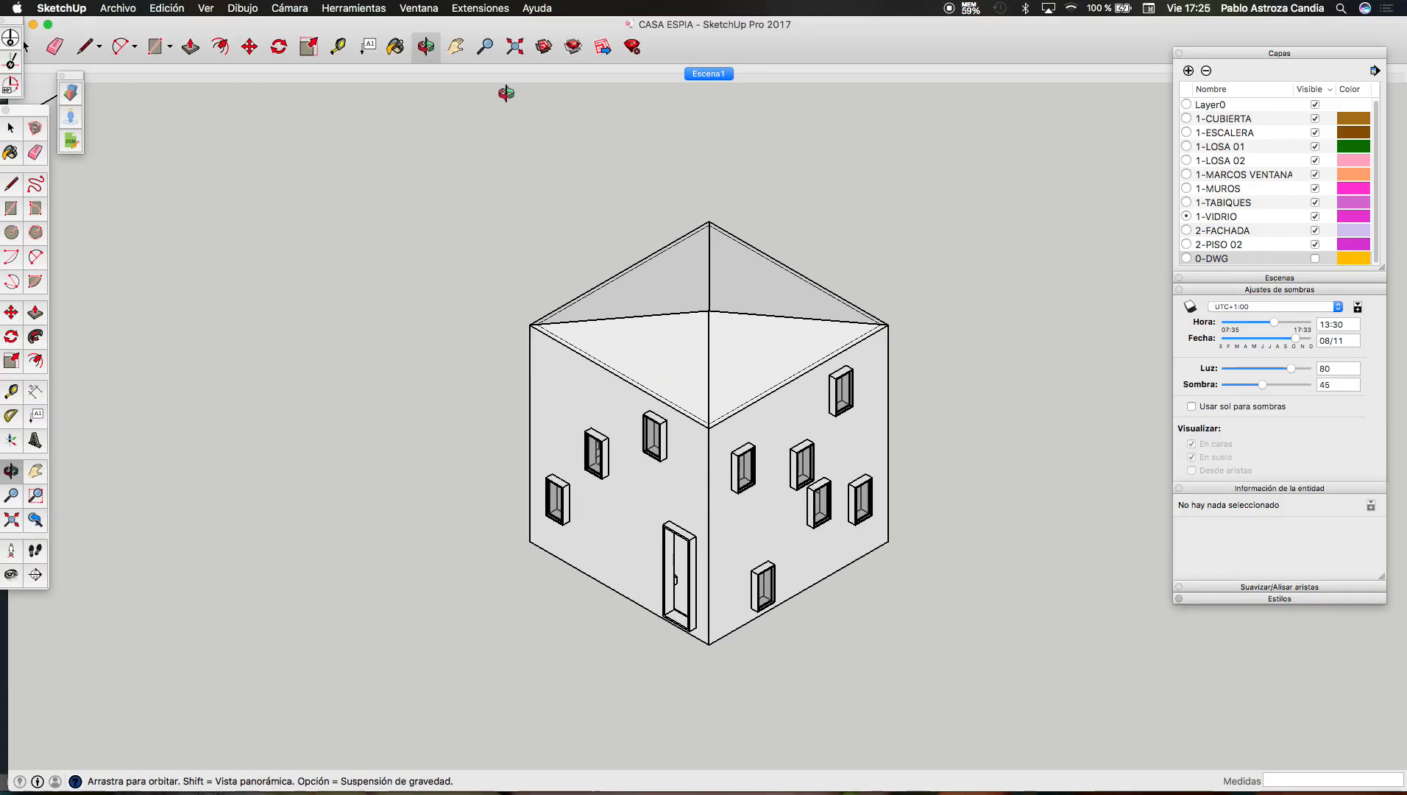
left_click_drag(688, 379, 307, 338)
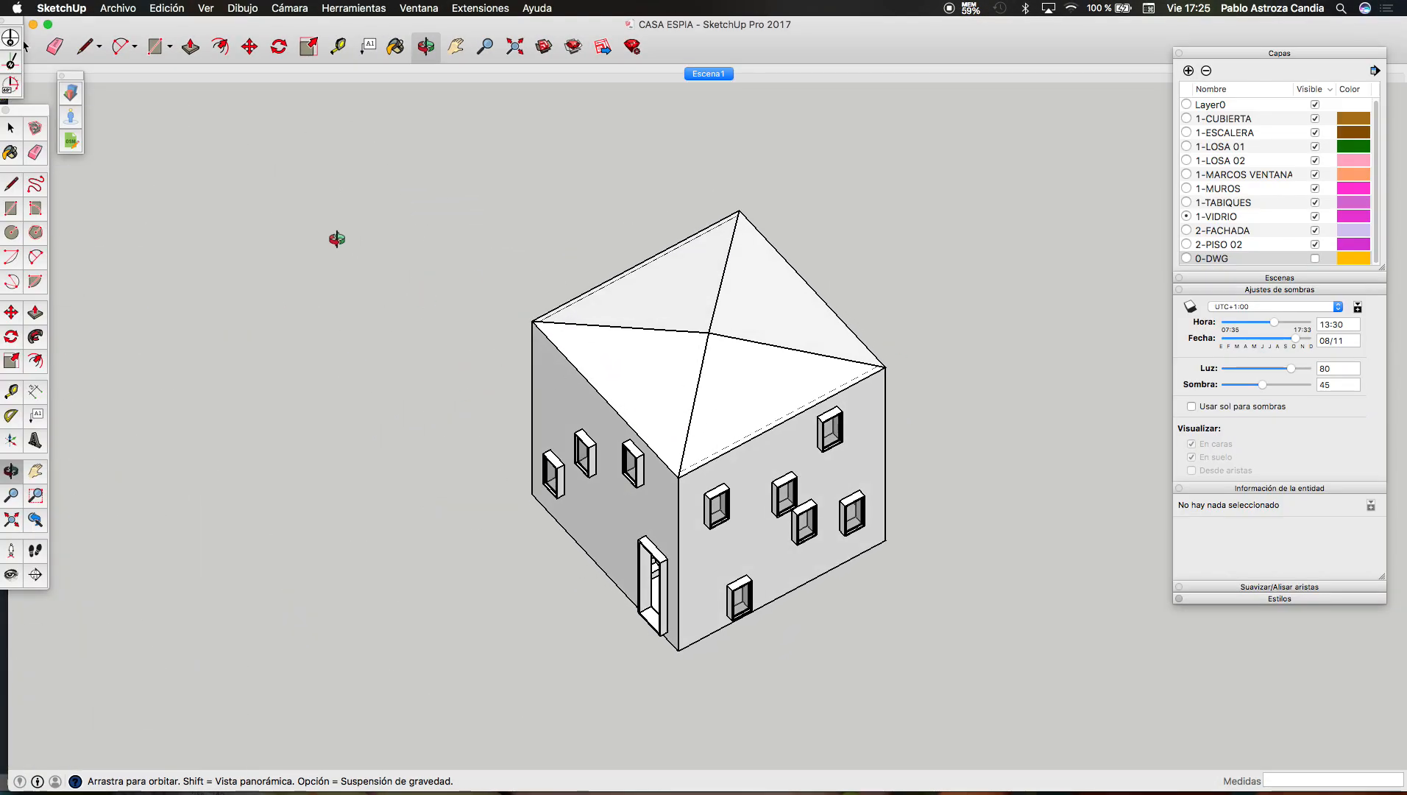
left_click(34, 577)
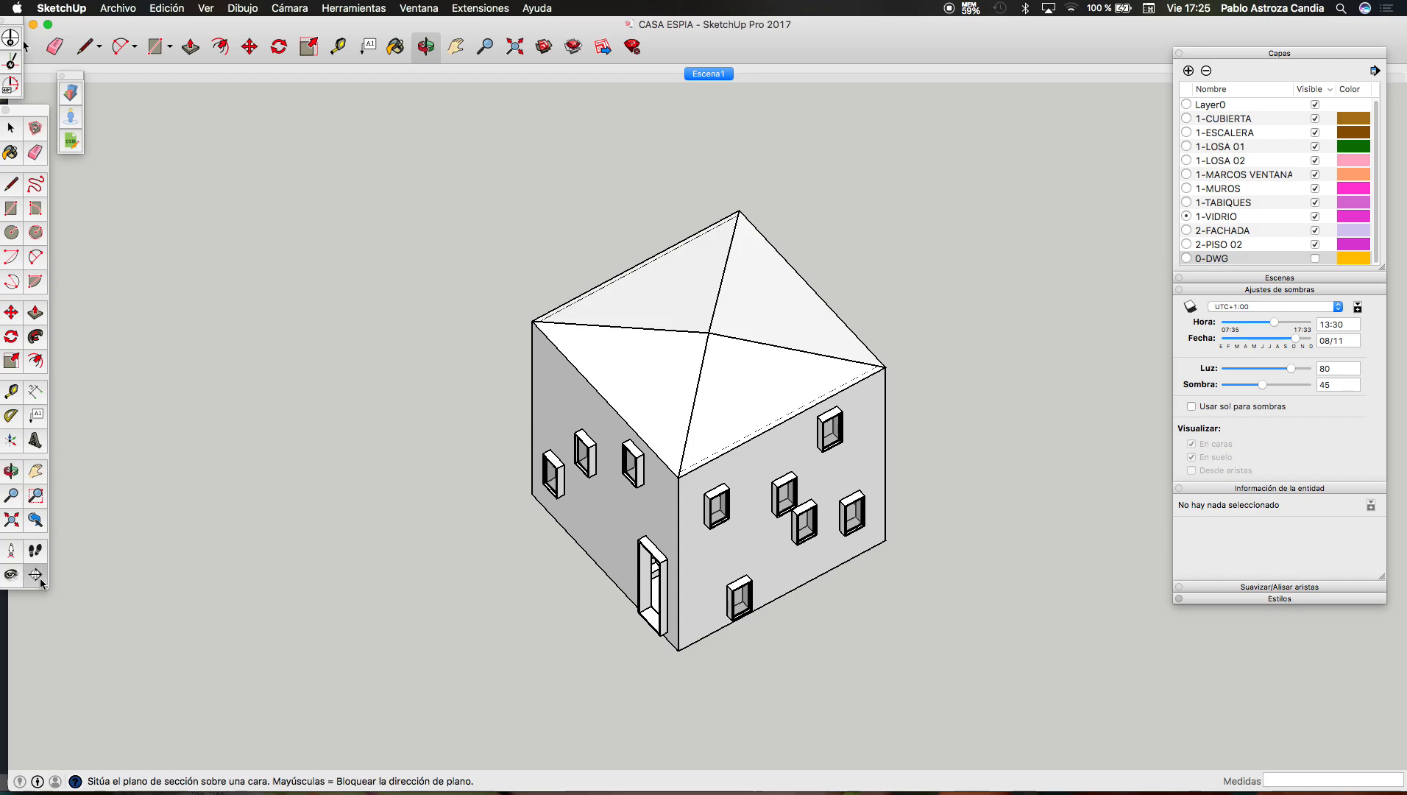
left_click(769, 553)
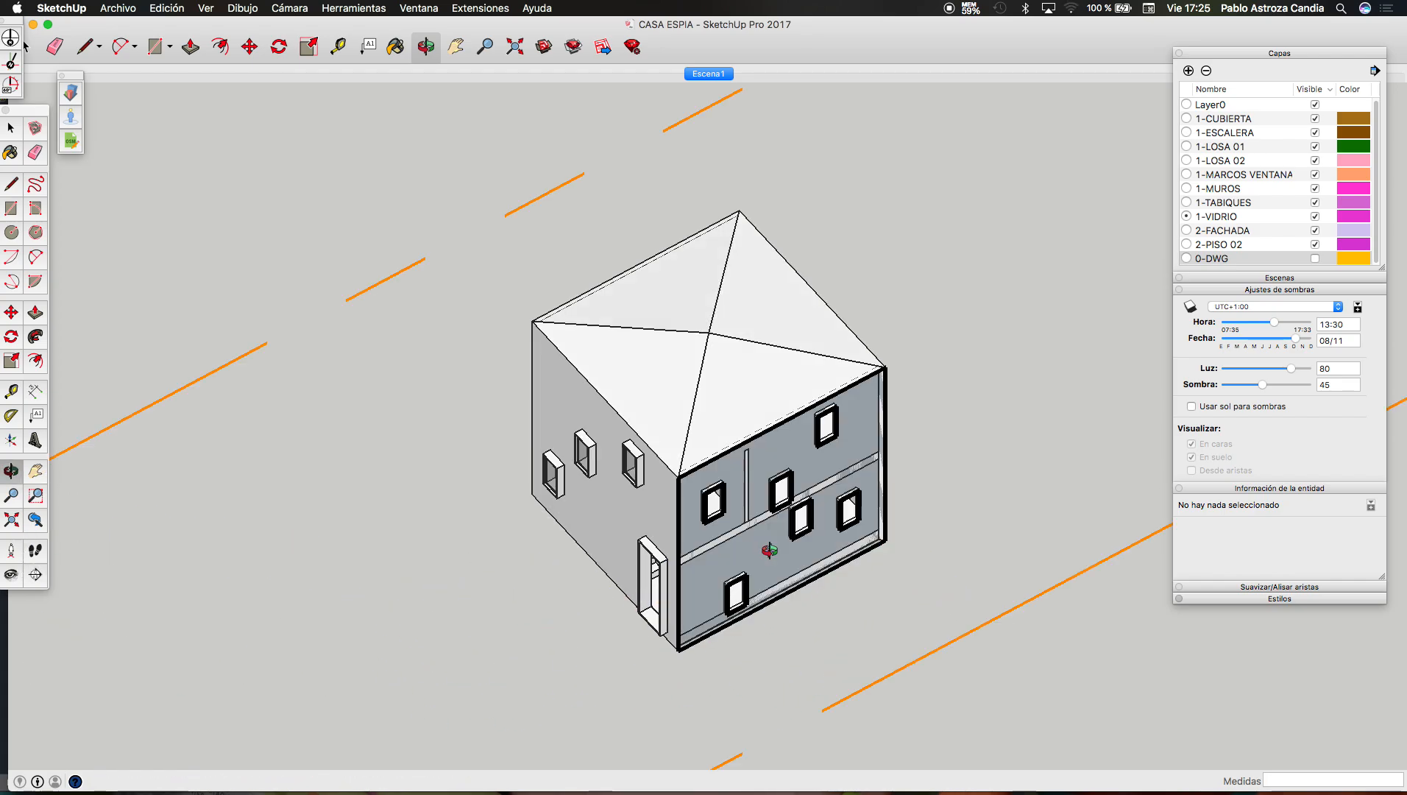
Step: Move the section plane 100 cm into the house along the red axis
key("space")
left_click(895, 645)
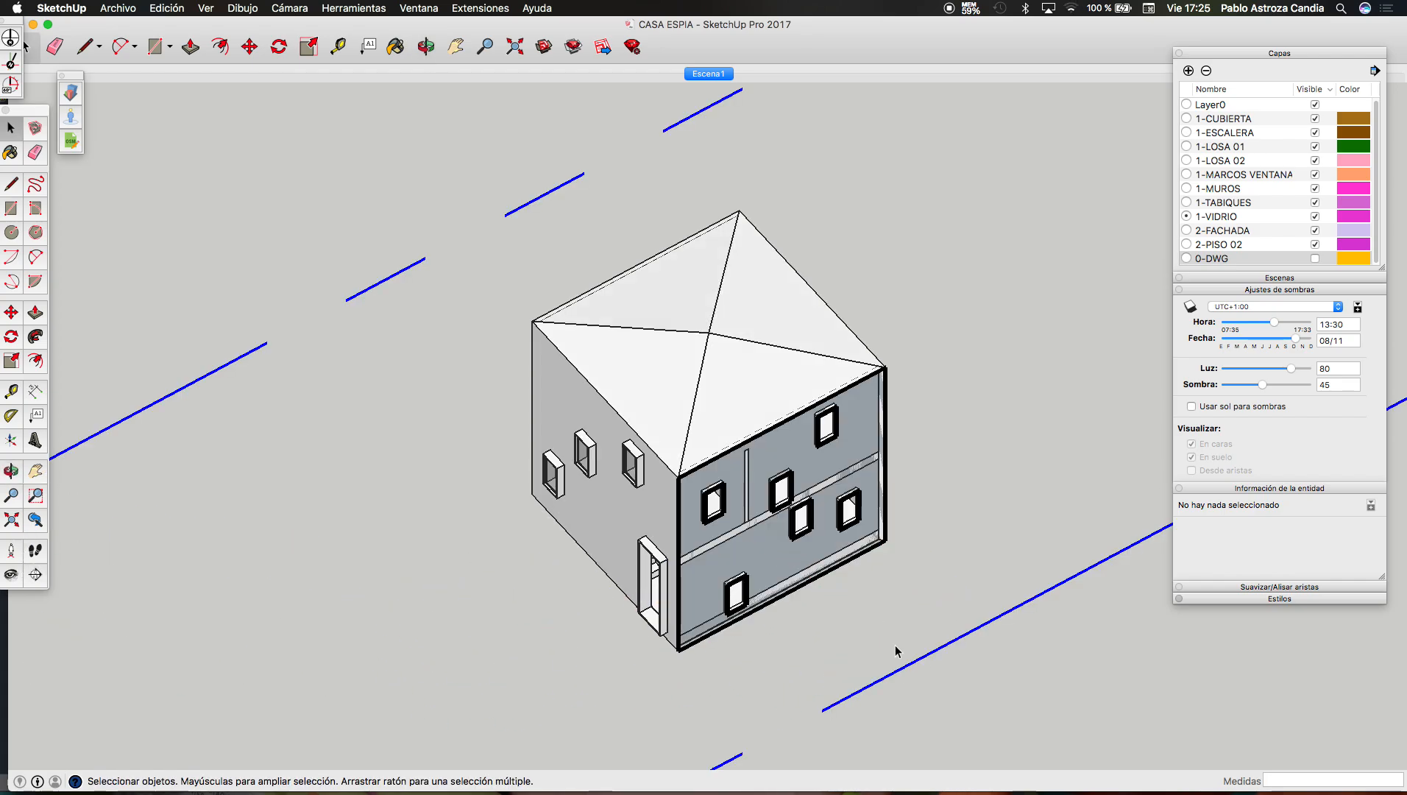
key("m")
left_click(951, 687)
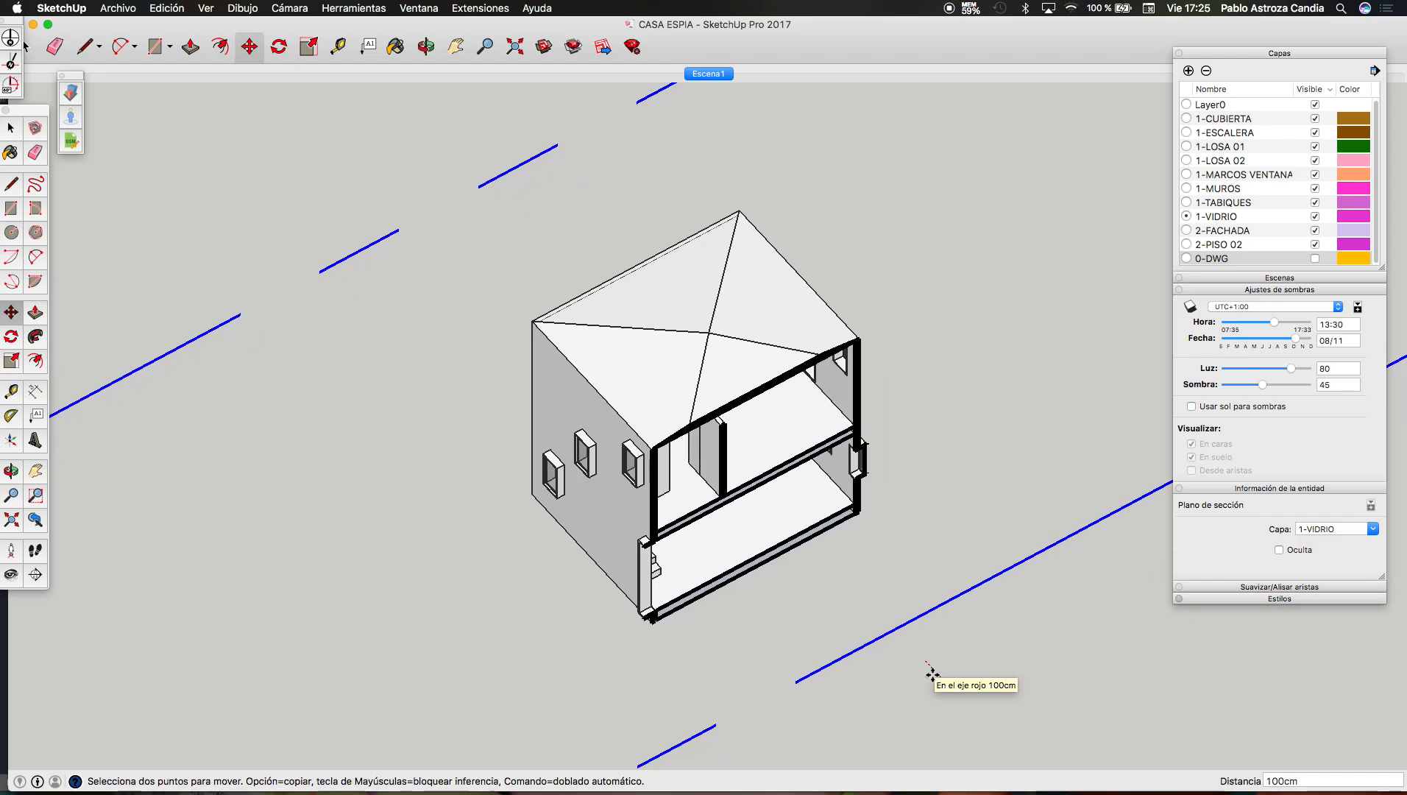
key("space")
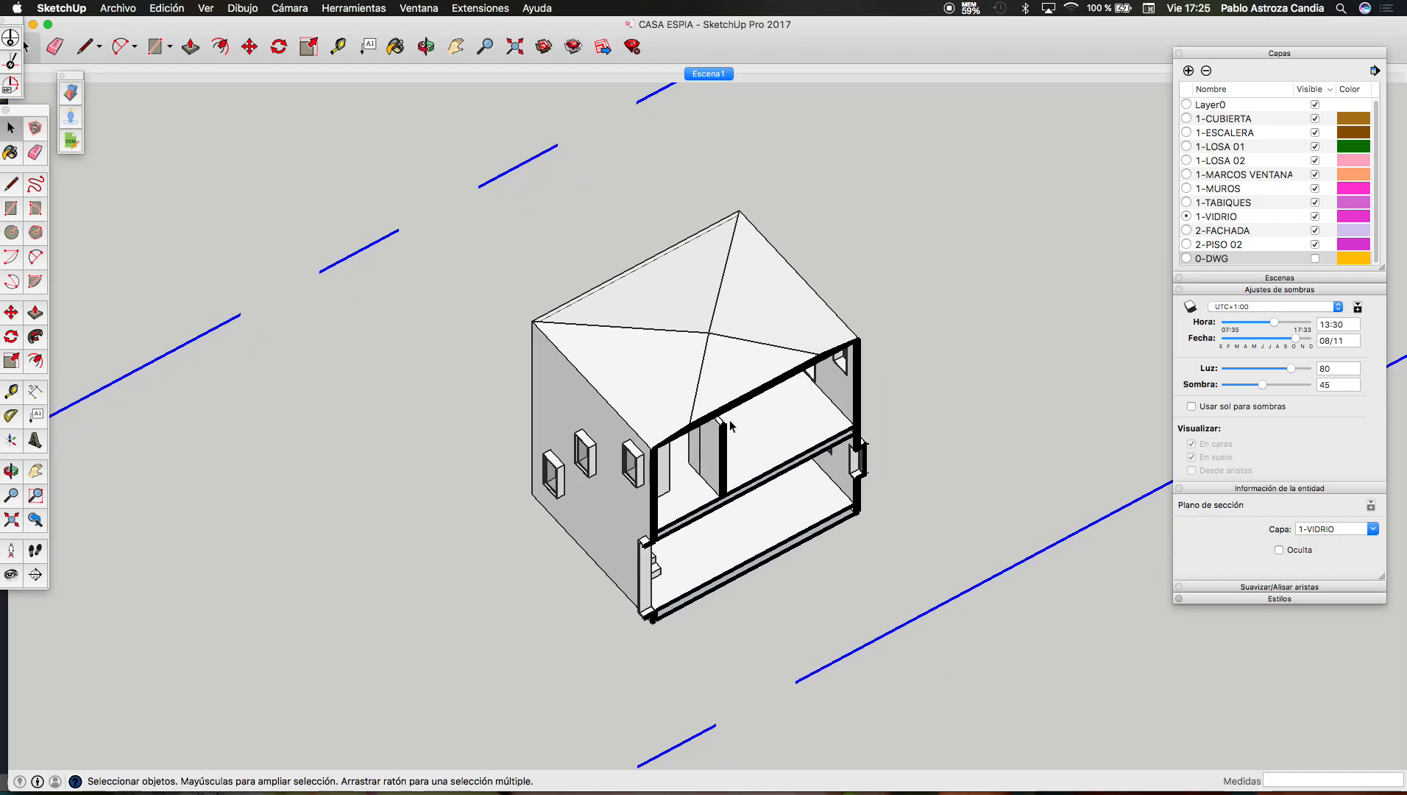
Step: Open the interior partitions group and pull the upper-floor partition's top face up about 43 cm to the roof
scroll(730, 426, "up", 10)
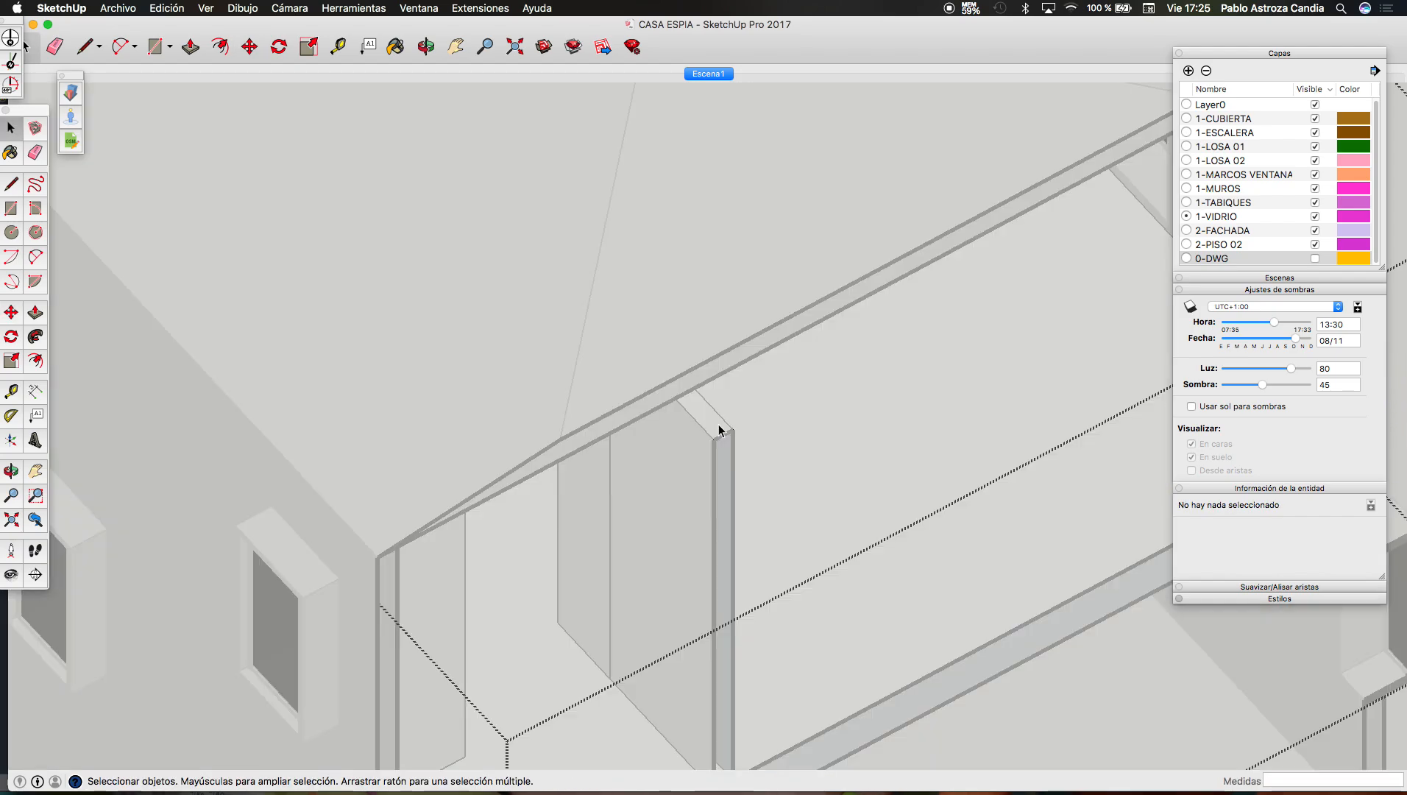
key("p")
key("space")
triple_click(716, 430)
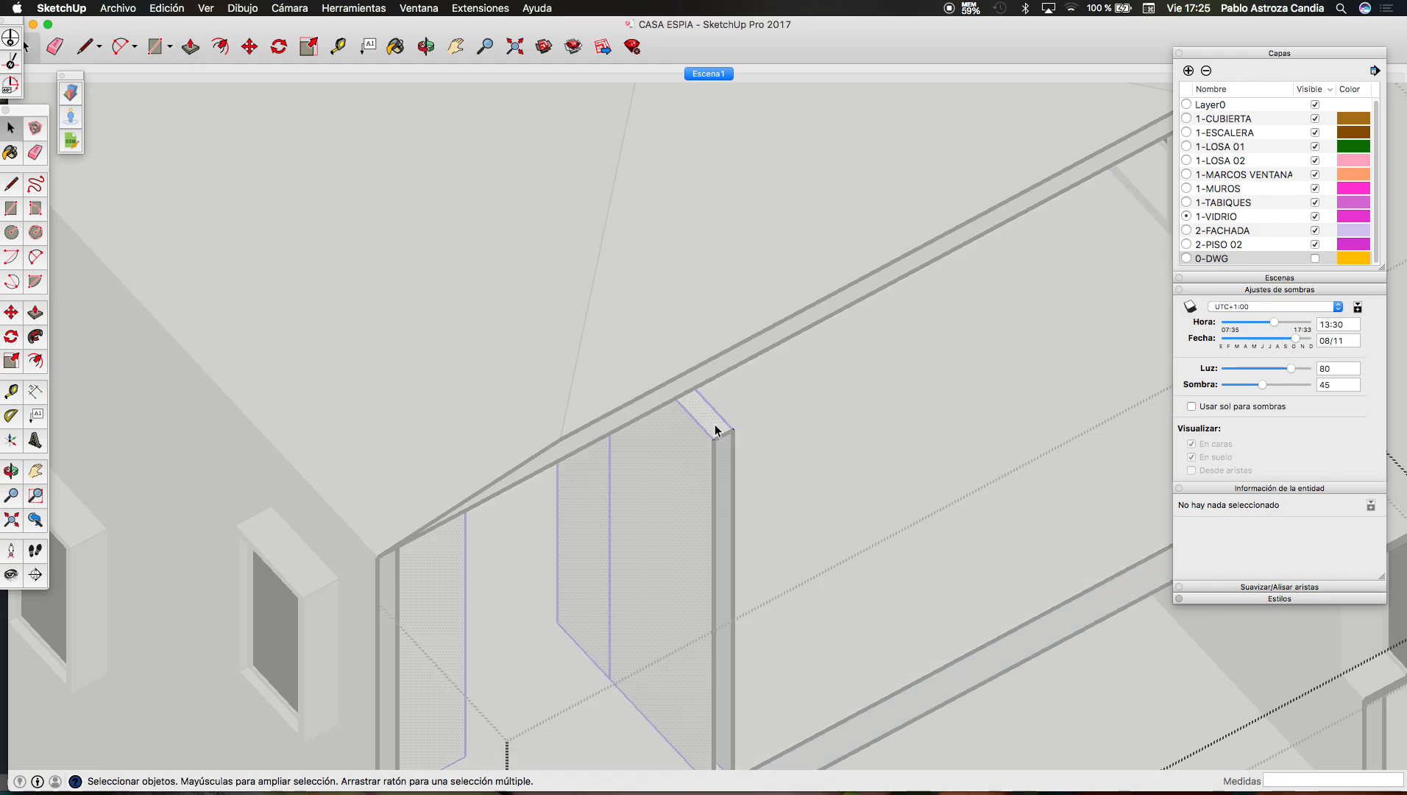
key("p")
left_click(716, 433)
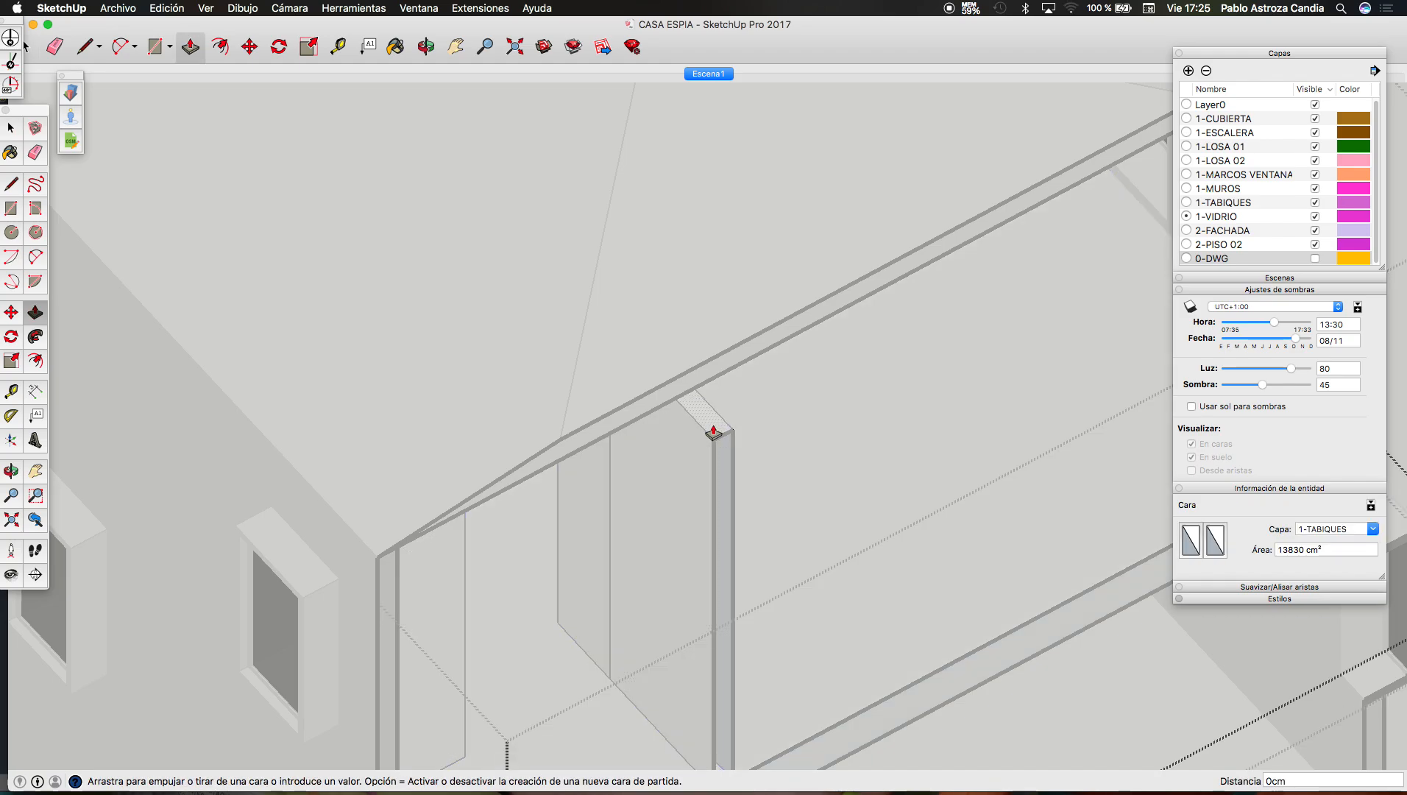
left_click(675, 406)
scroll(681, 407, "down", 5)
scroll(687, 404, "down", 5)
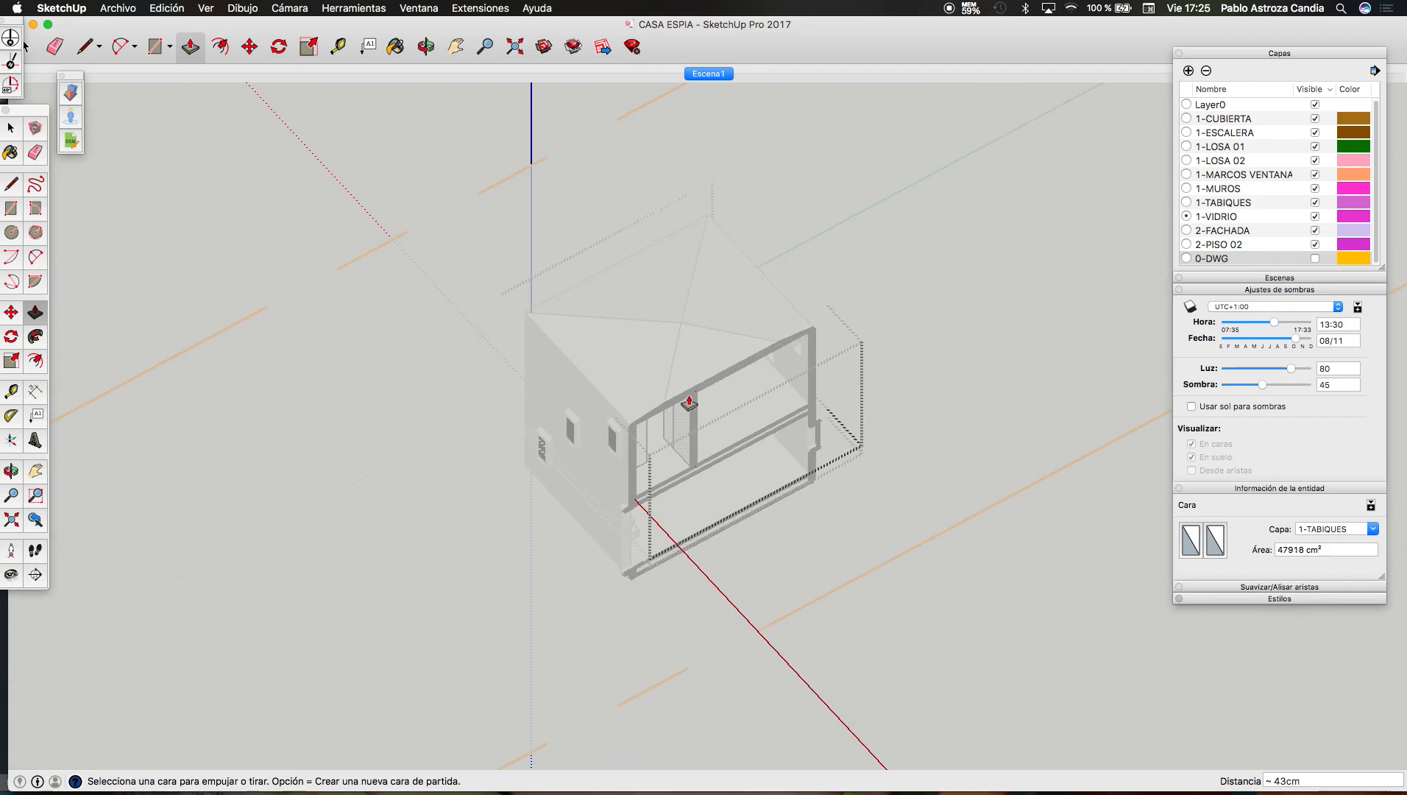
key("space")
scroll(887, 306, "down", 2)
scroll(785, 462, "down", 1)
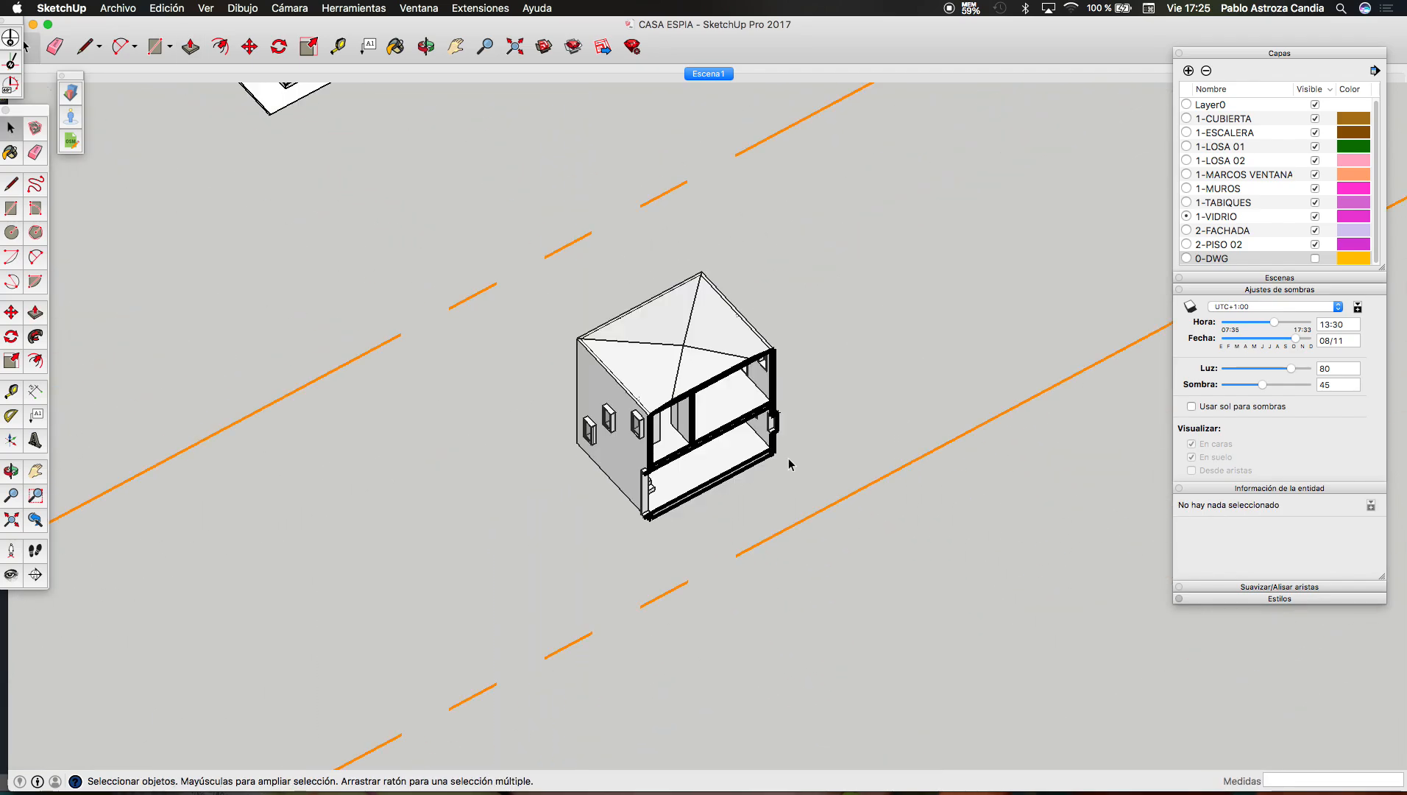
Step: Align the view to the section plane so the house's cut is seen straight on
scroll(784, 460, "up", 3)
scroll(622, 368, "down", 5)
scroll(622, 368, "down", 3)
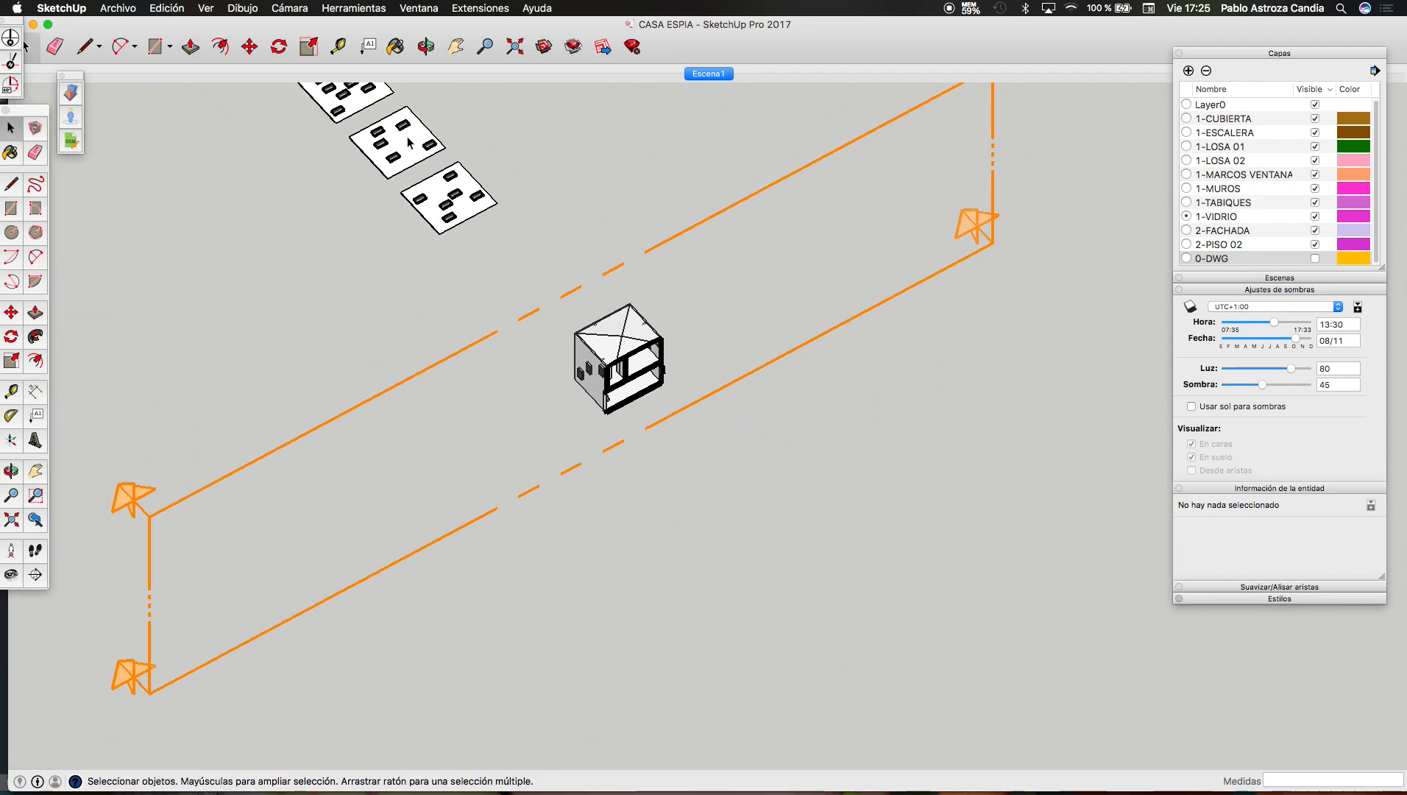
scroll(685, 397, "up", 3)
left_click(637, 444)
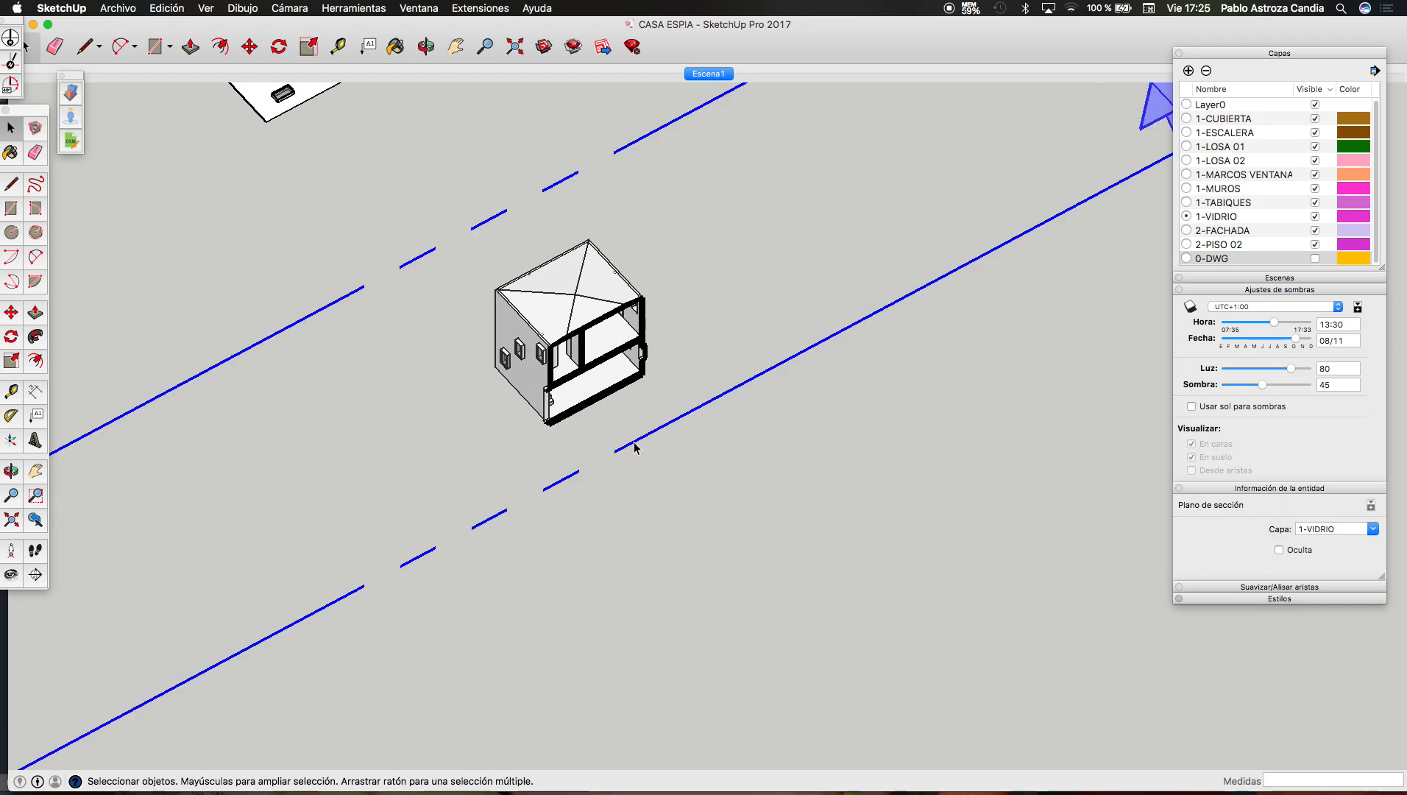
right_click(637, 444)
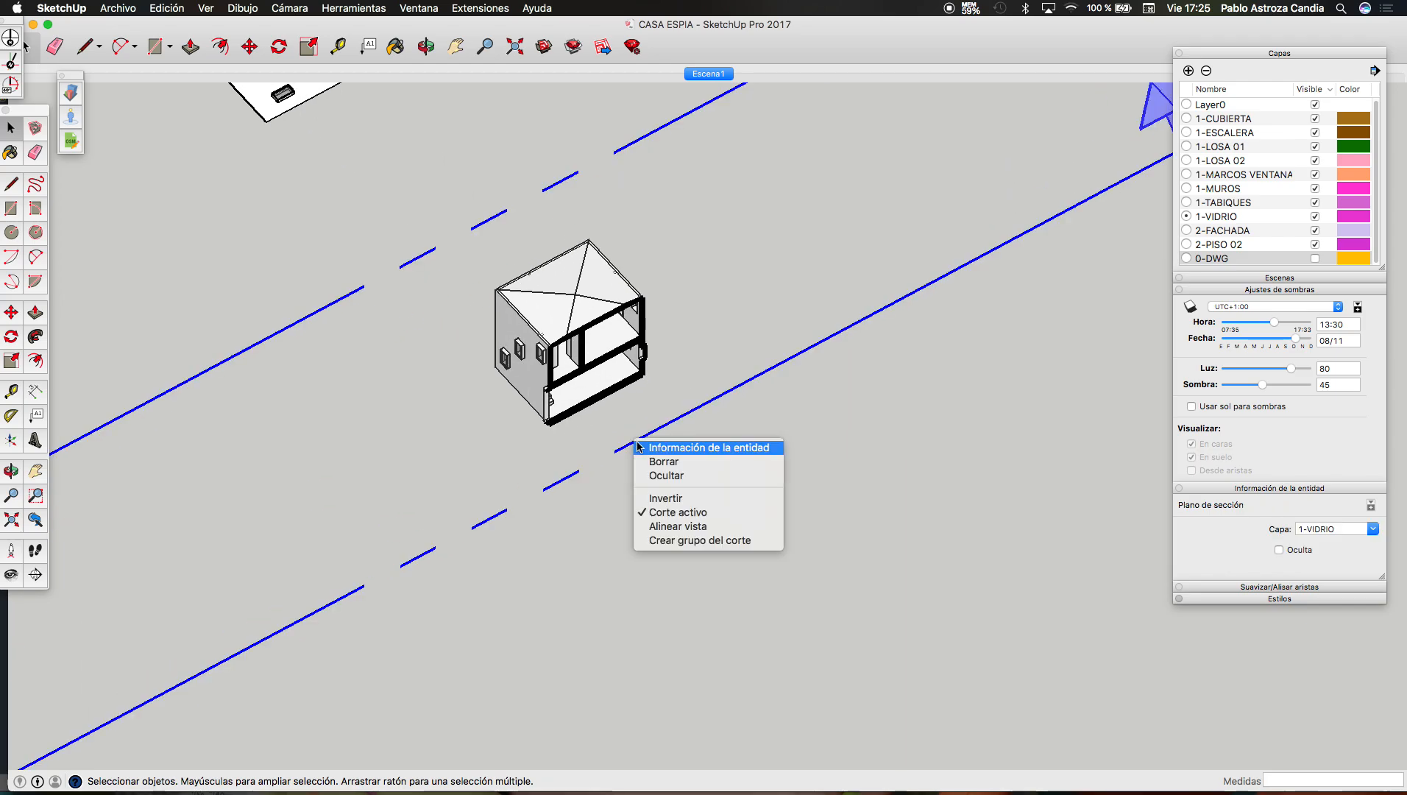
left_click(707, 526)
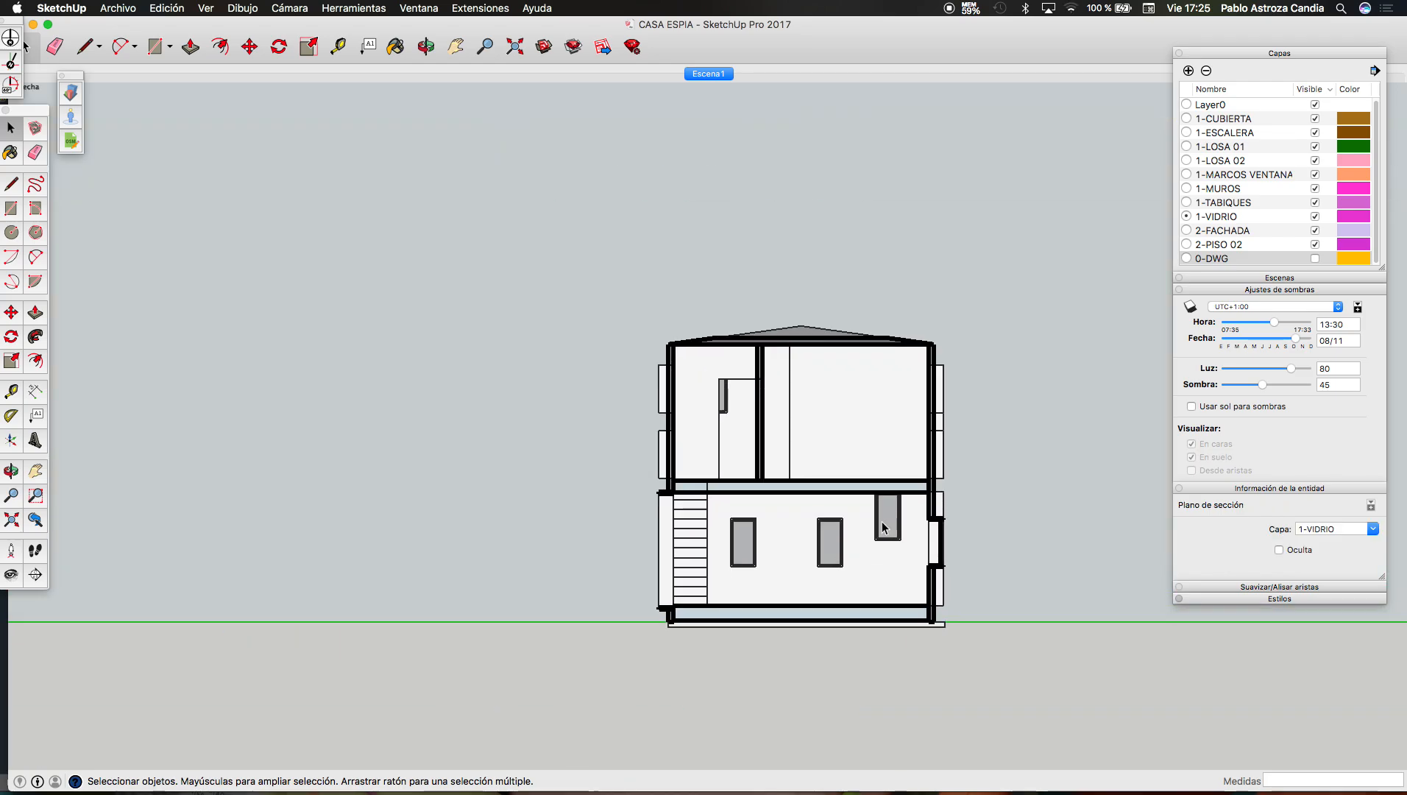
scroll(896, 516, "up", 1)
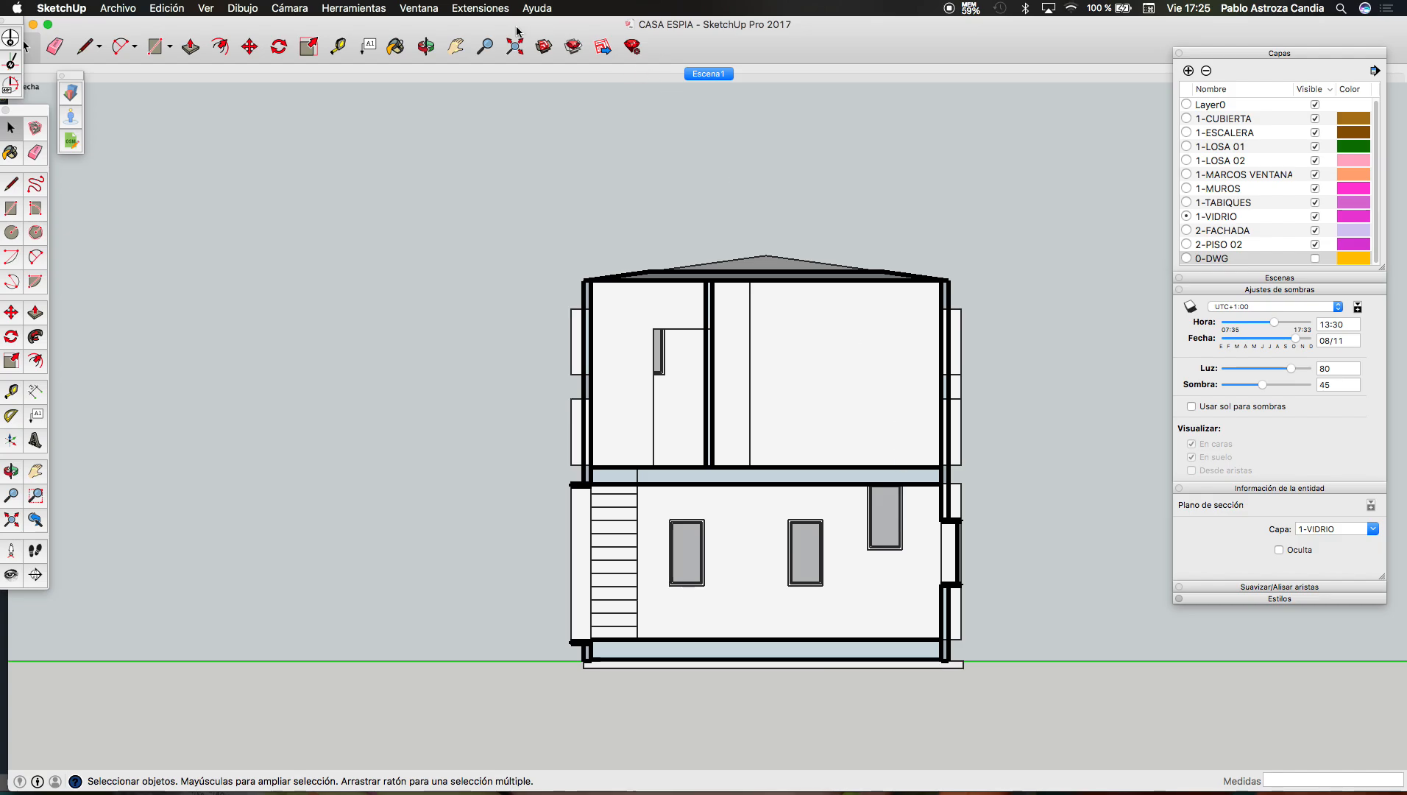
Step: Switch the camera from parallel projection to perspective and fill the view with the house section
left_click(289, 8)
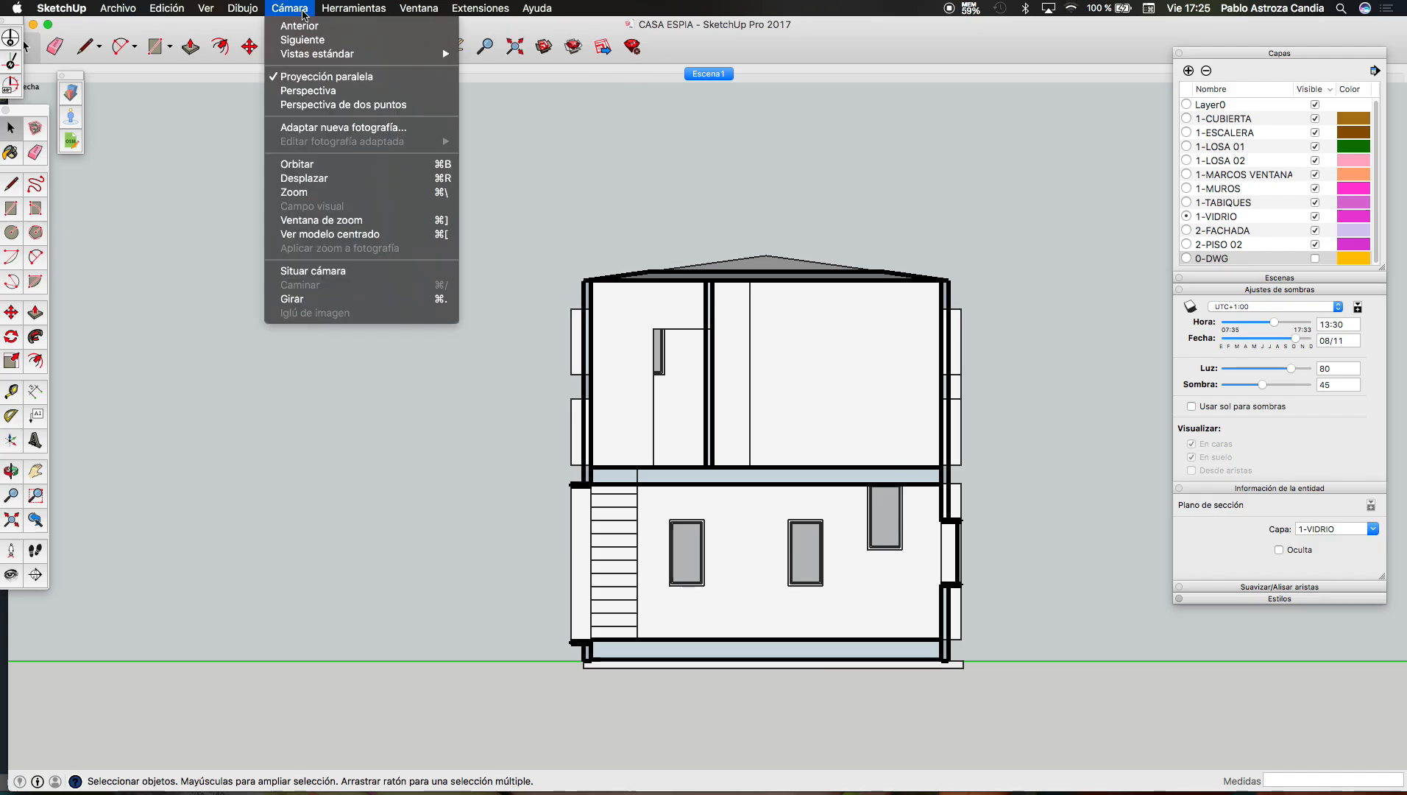
left_click(311, 90)
scroll(695, 442, "up", 10)
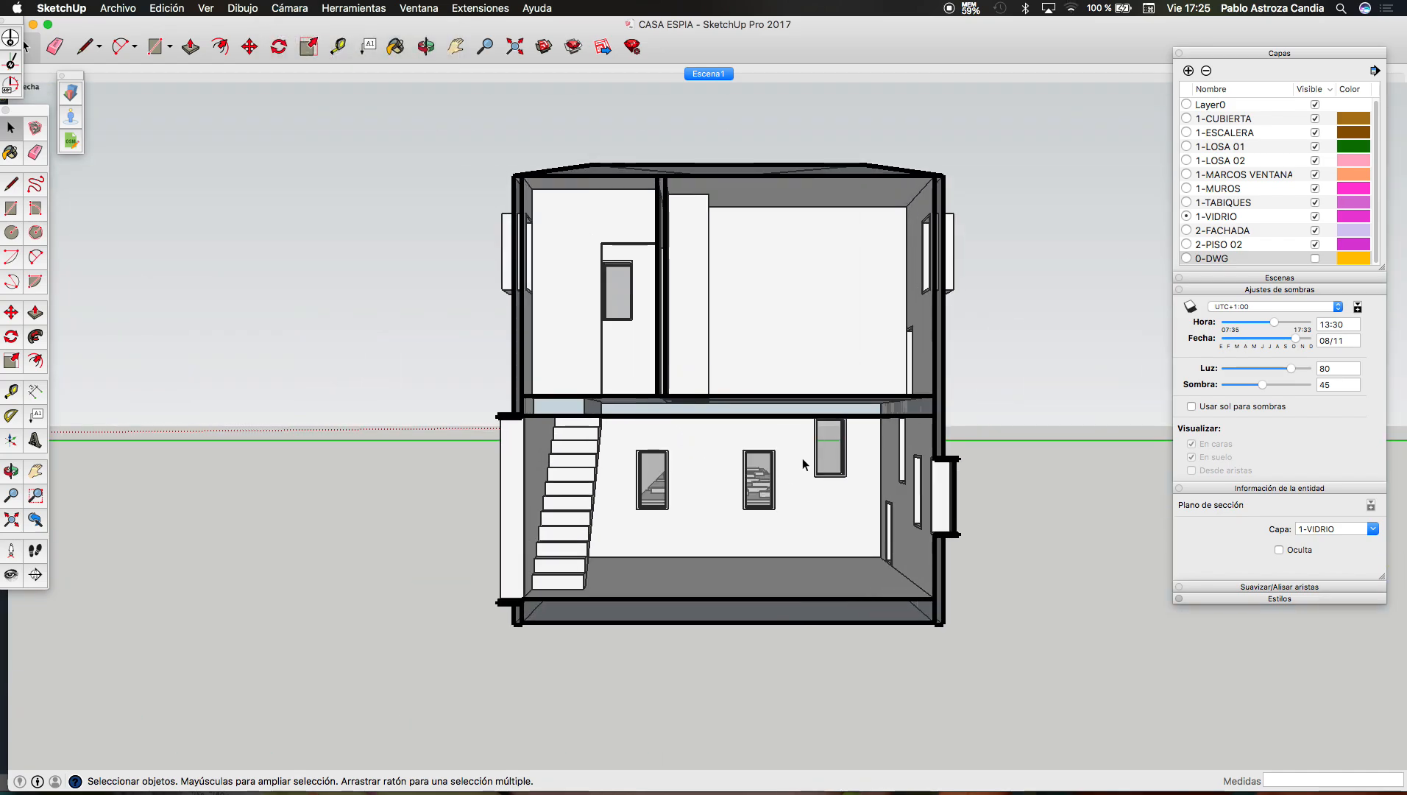
scroll(847, 331, "up", 3)
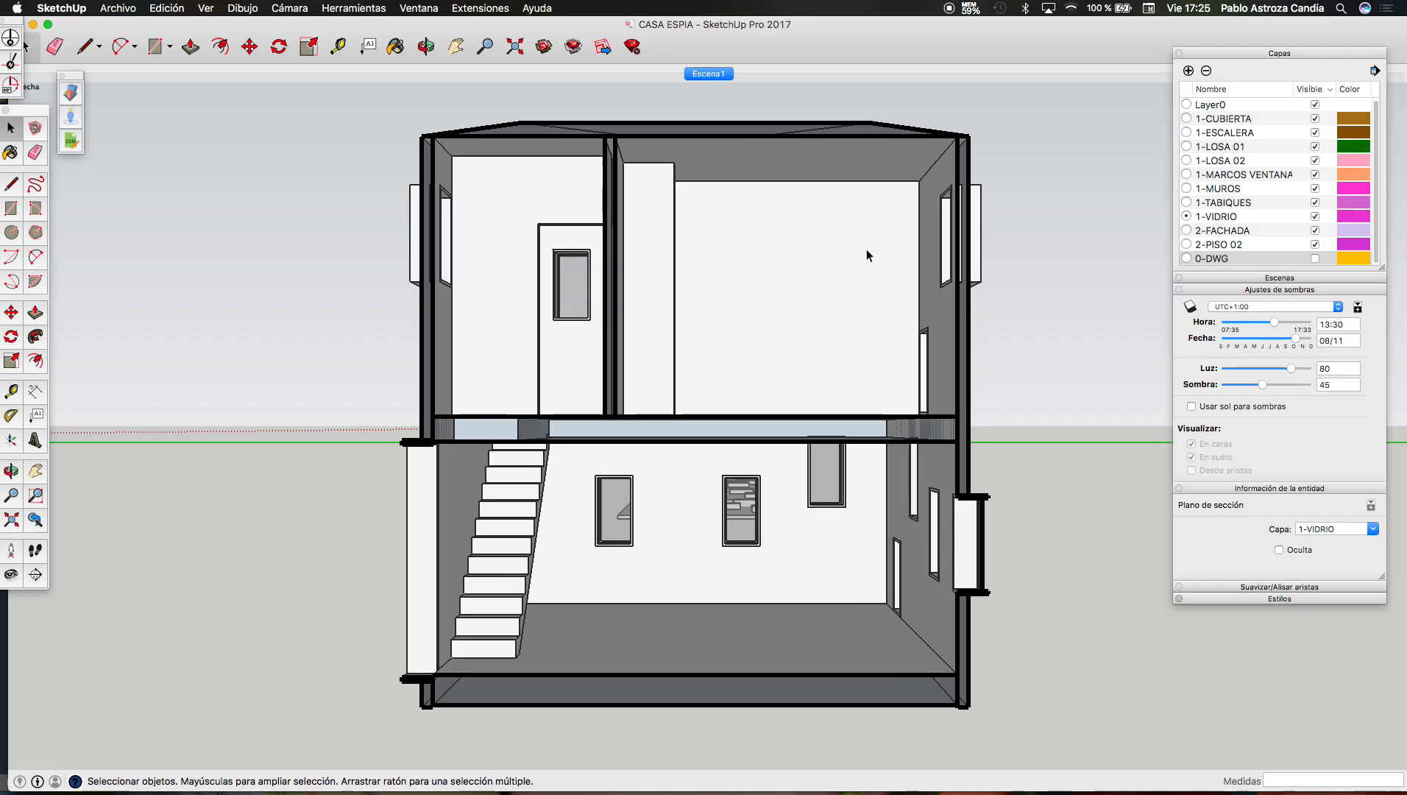
scroll(866, 249, "up", 1)
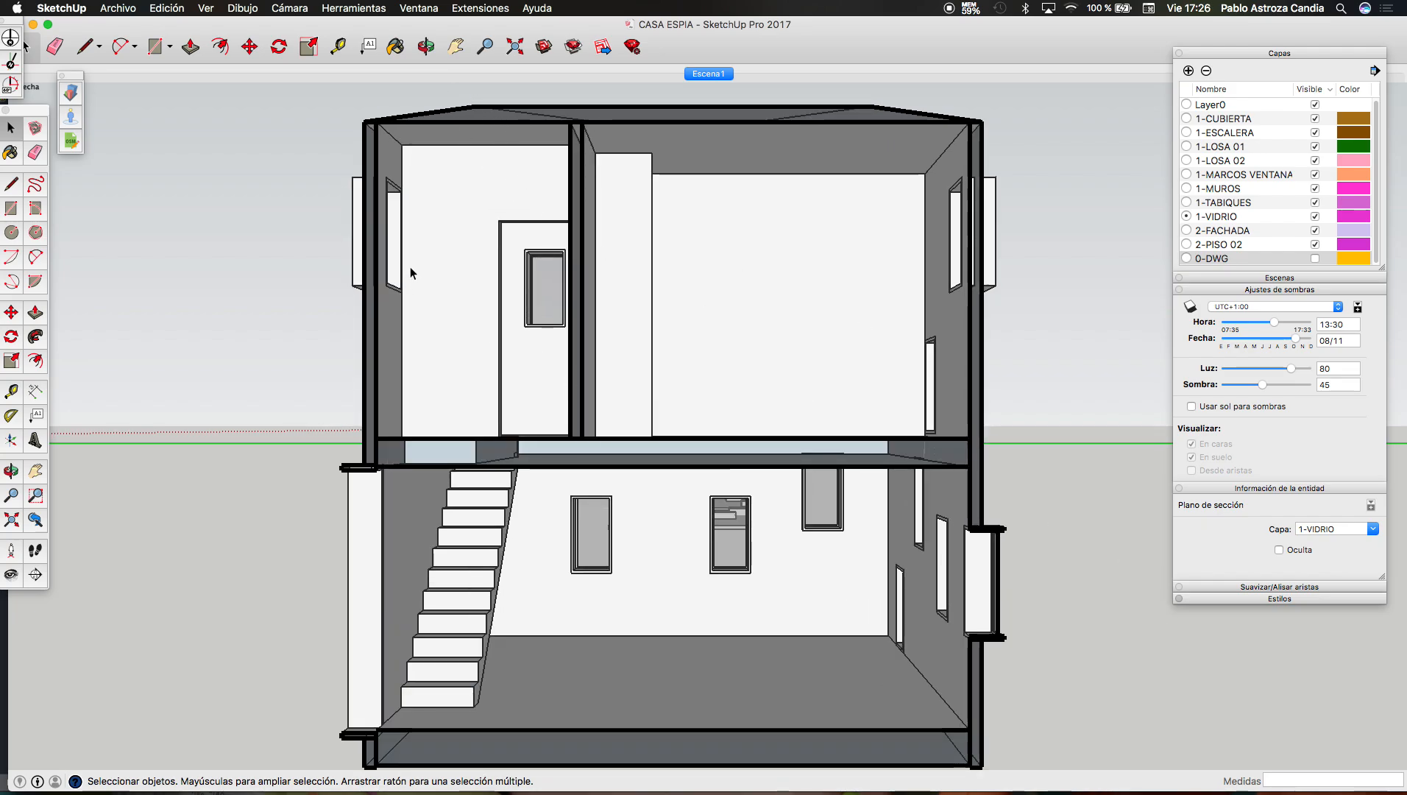
Step: Set the camera's field of view to 45 degrees and reframe the house section slightly higher in the view
left_click(485, 46)
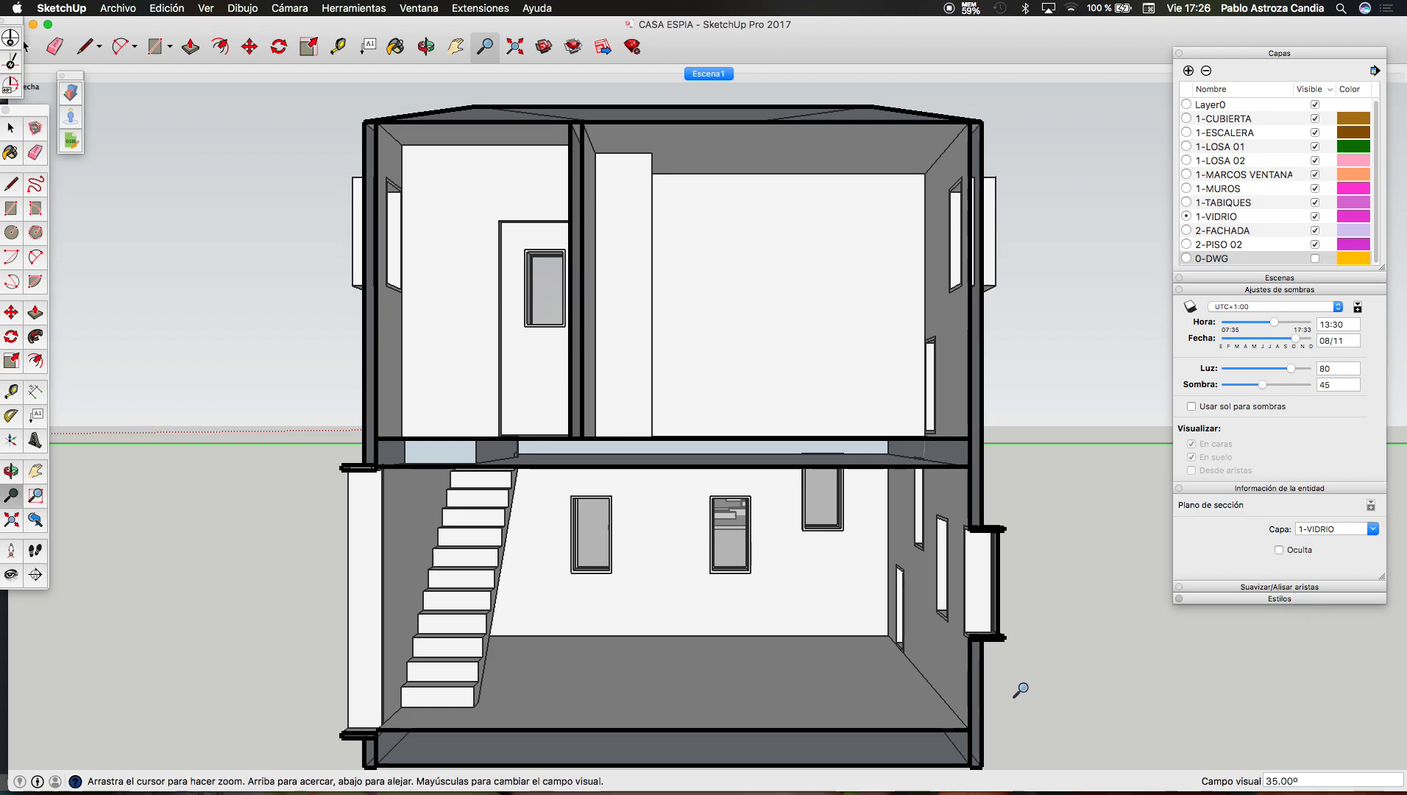
left_click(1262, 783)
left_click_drag(1260, 786, 1244, 788)
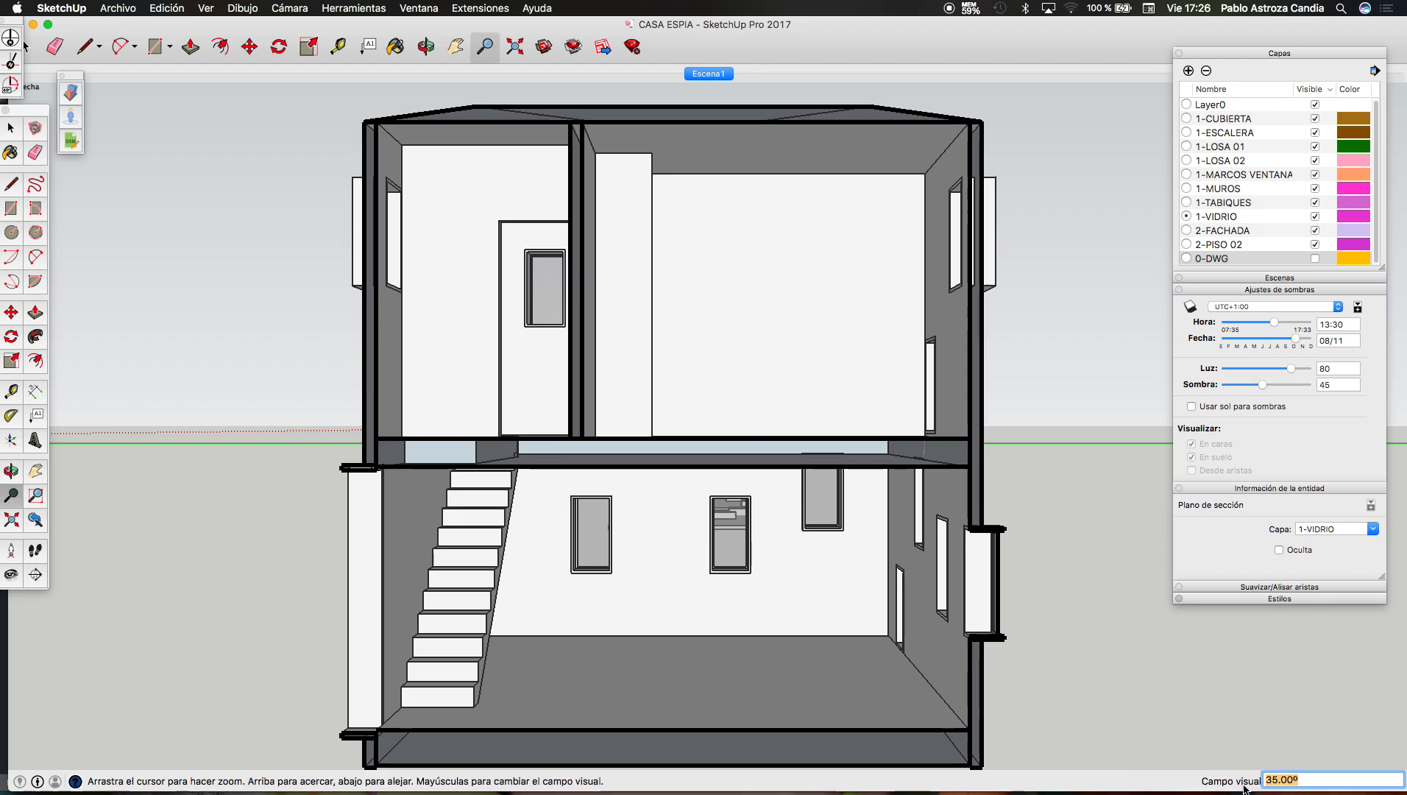
type("45")
key("Return")
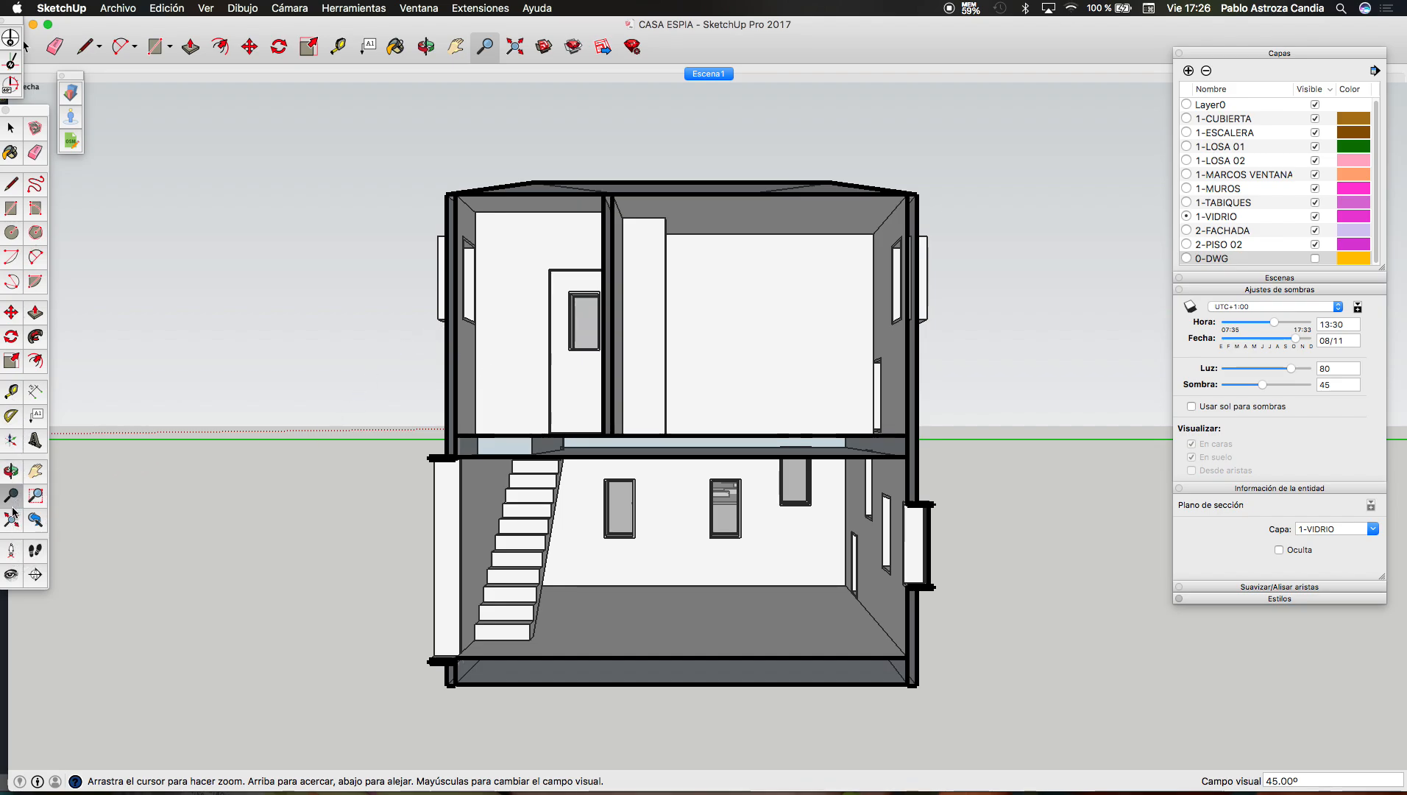
left_click(36, 470)
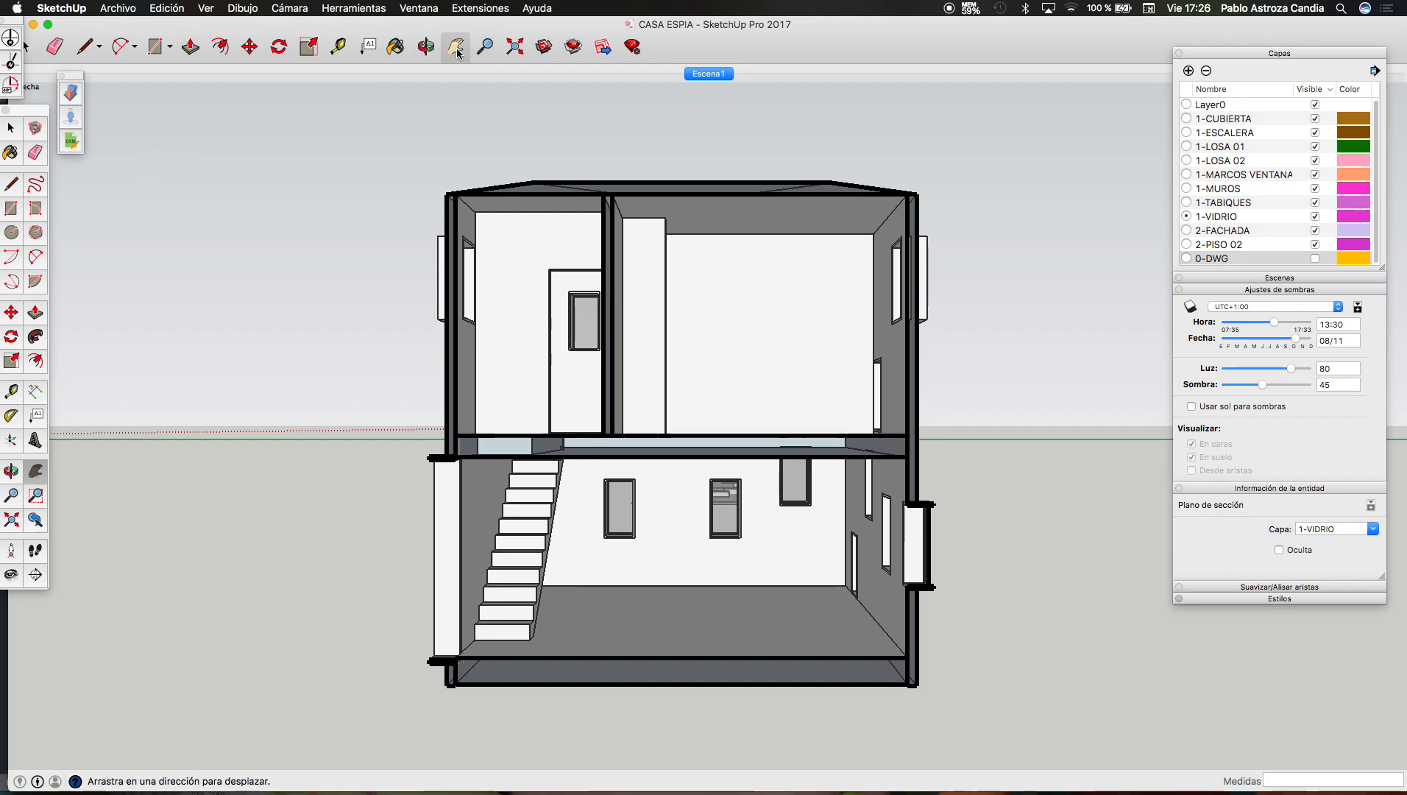
left_click_drag(720, 406, 720, 357)
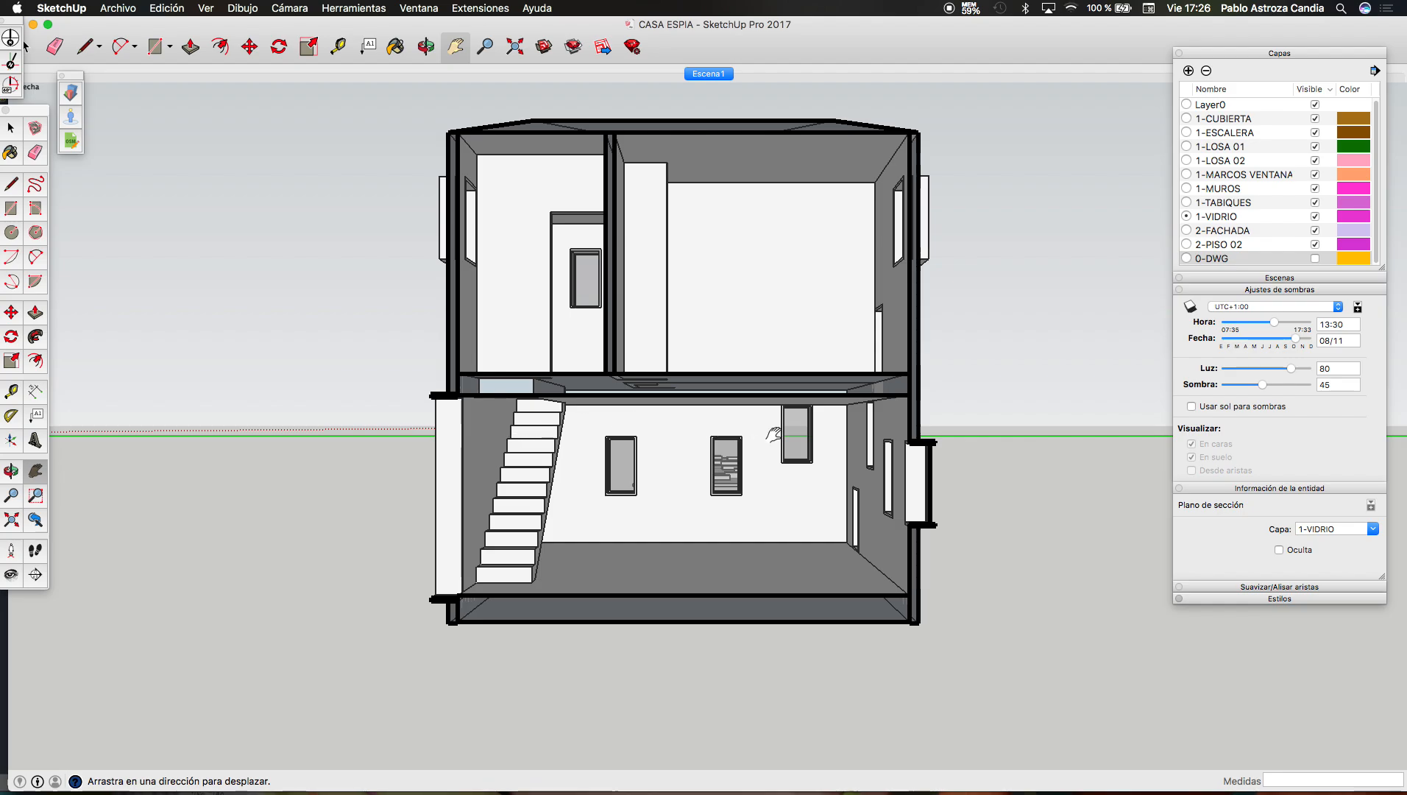
left_click_drag(782, 457, 776, 438)
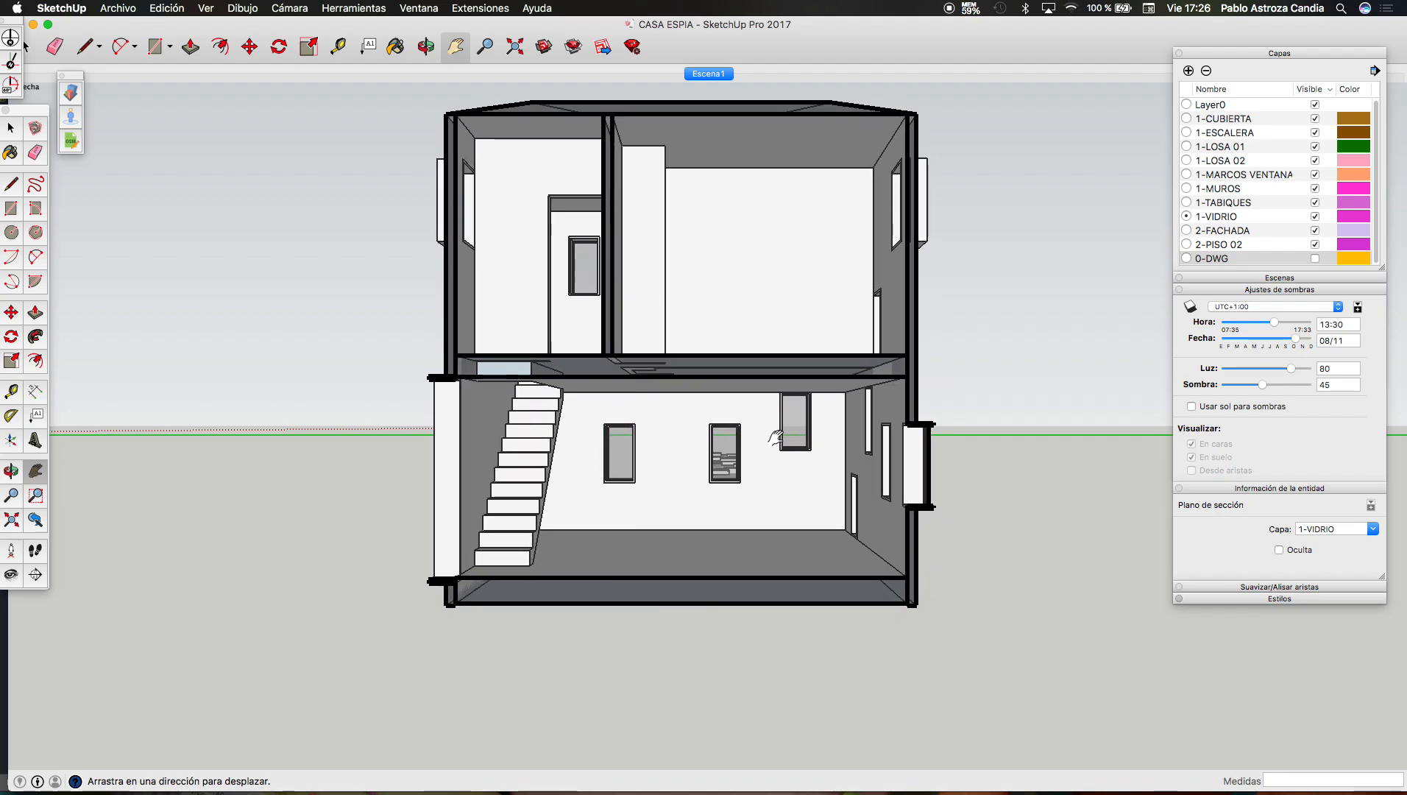
key("space")
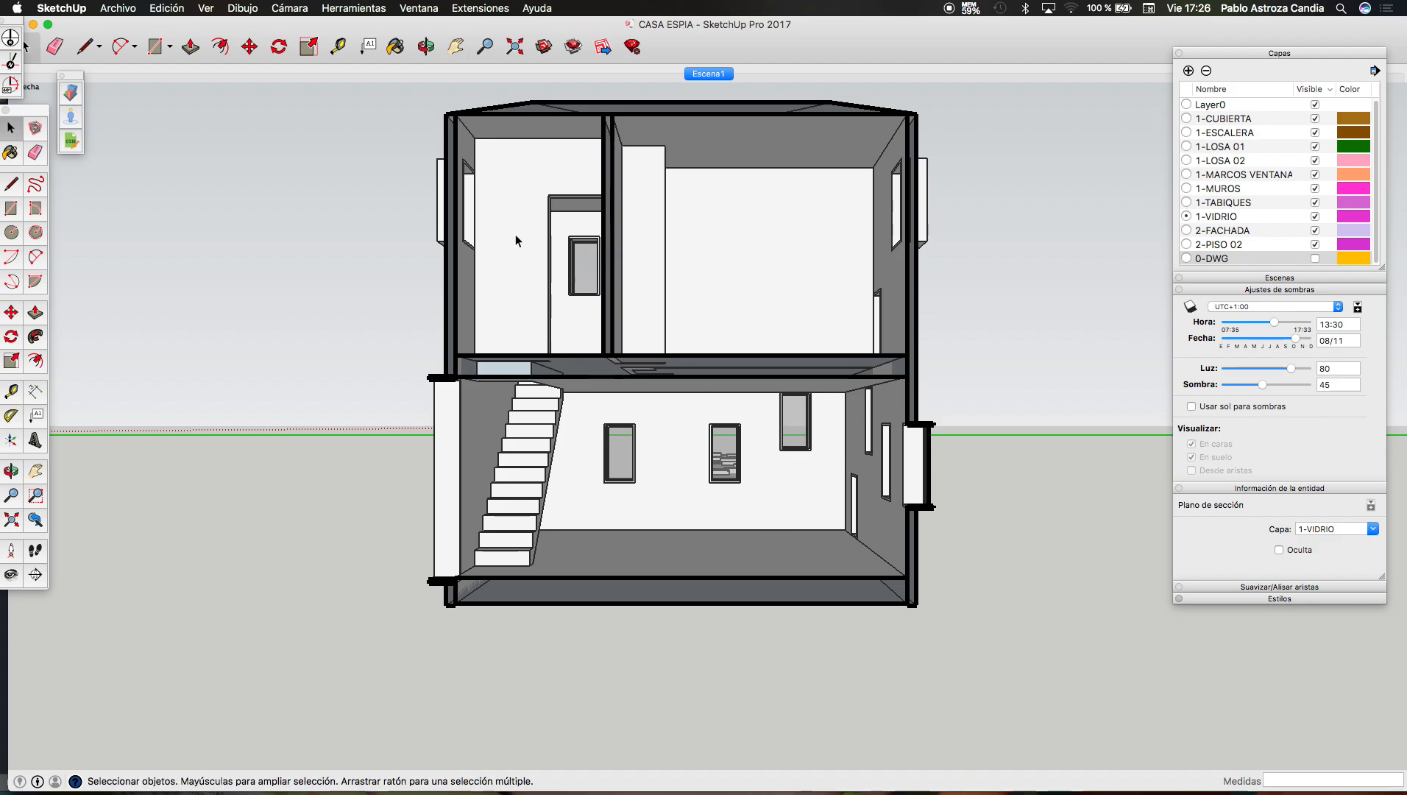
Step: Turn on shadows and set the shadow time to 11:01 so sunlight enters the sectioned rooms
left_click(1190, 307)
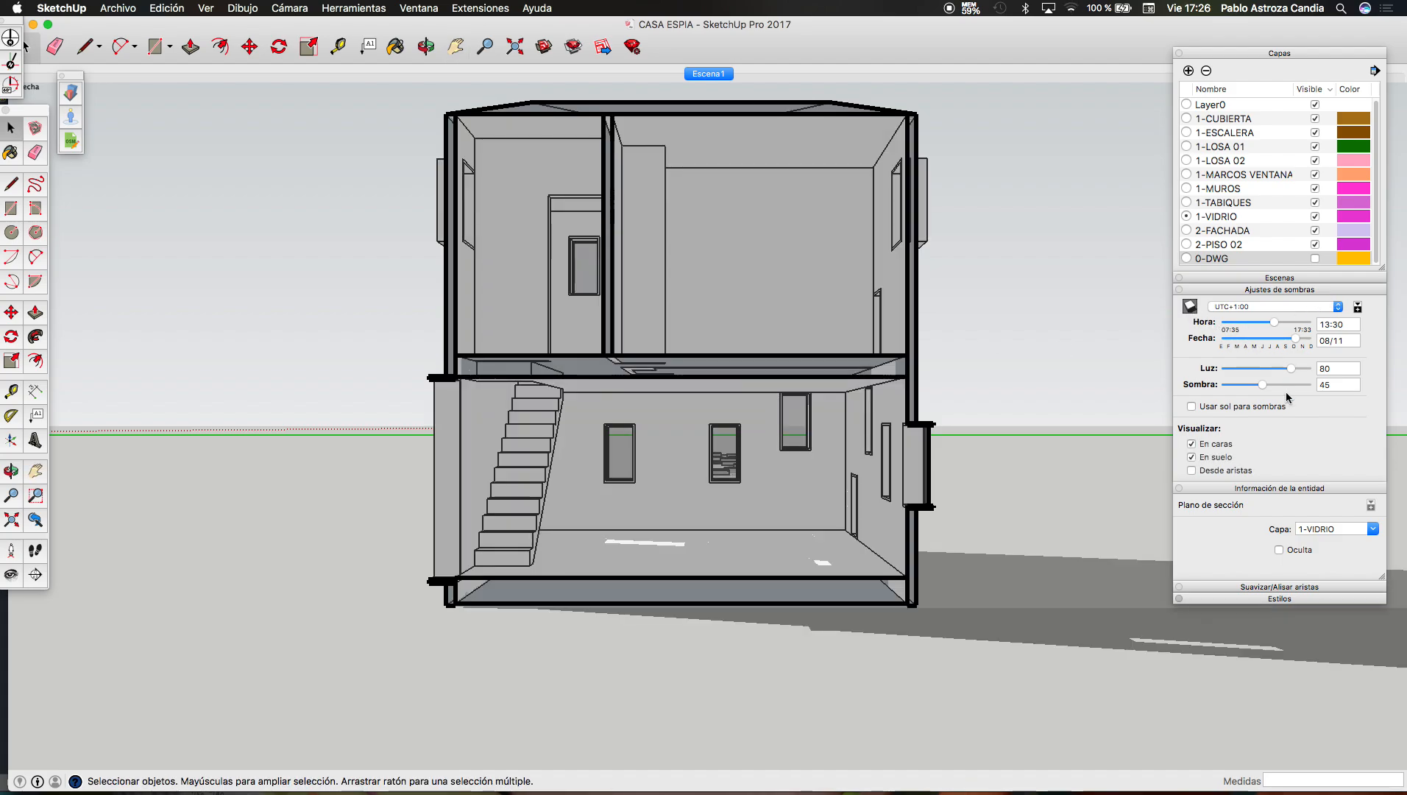
left_click_drag(1276, 326, 1231, 329)
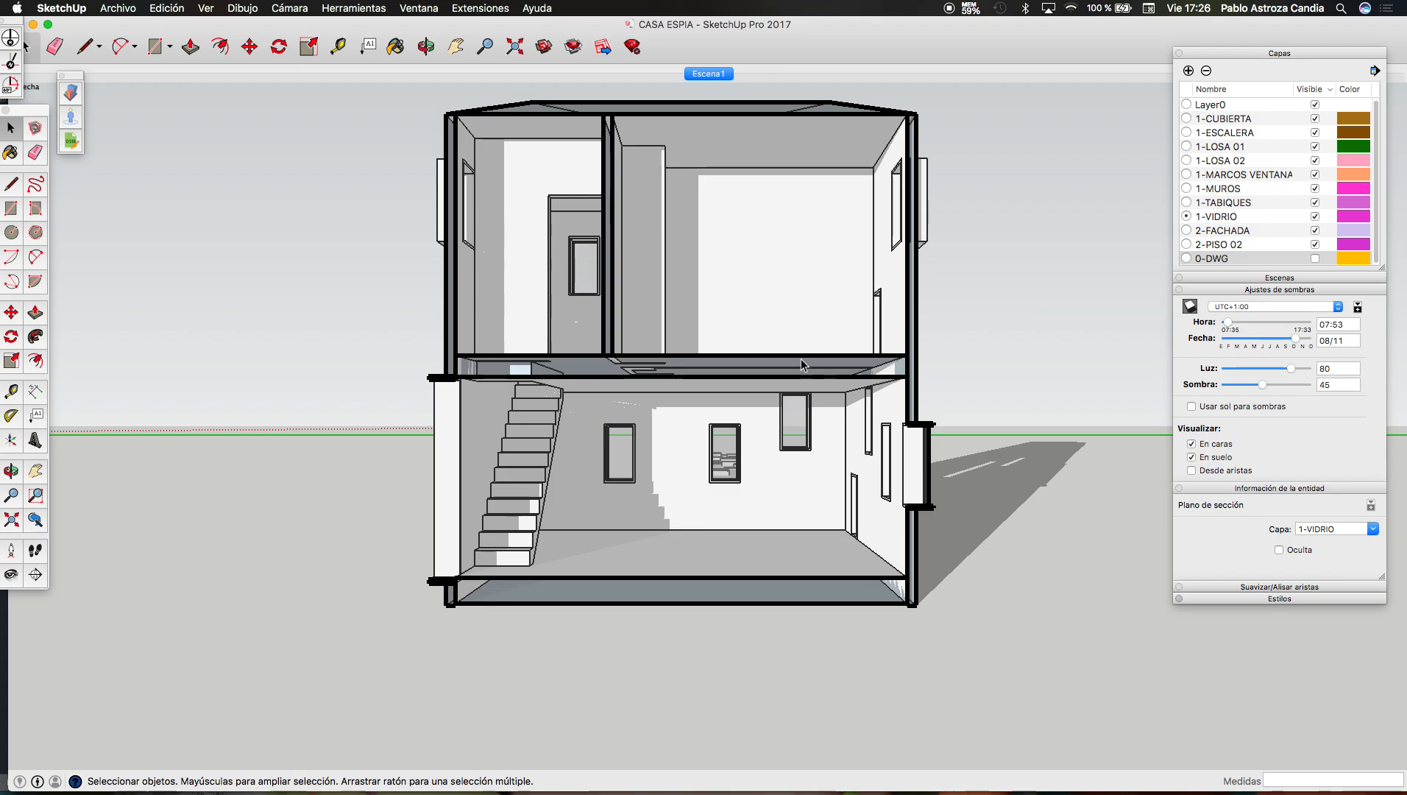
left_click_drag(1231, 326, 1254, 325)
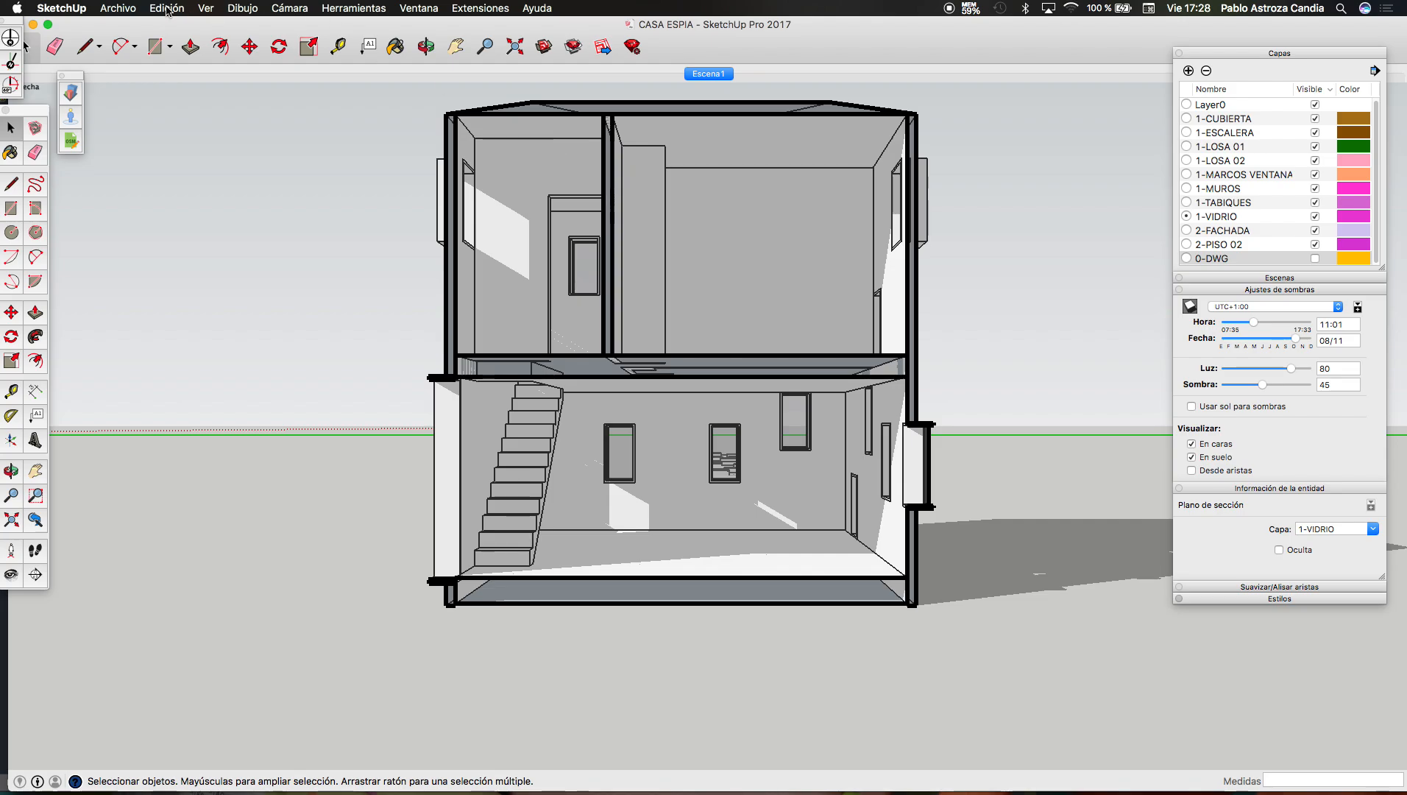
Step: Export the section perspective as a 2D AutoCAD DWG named CORTE F in the MODELADO folder
left_click(114, 9)
mouse_move(168, 222)
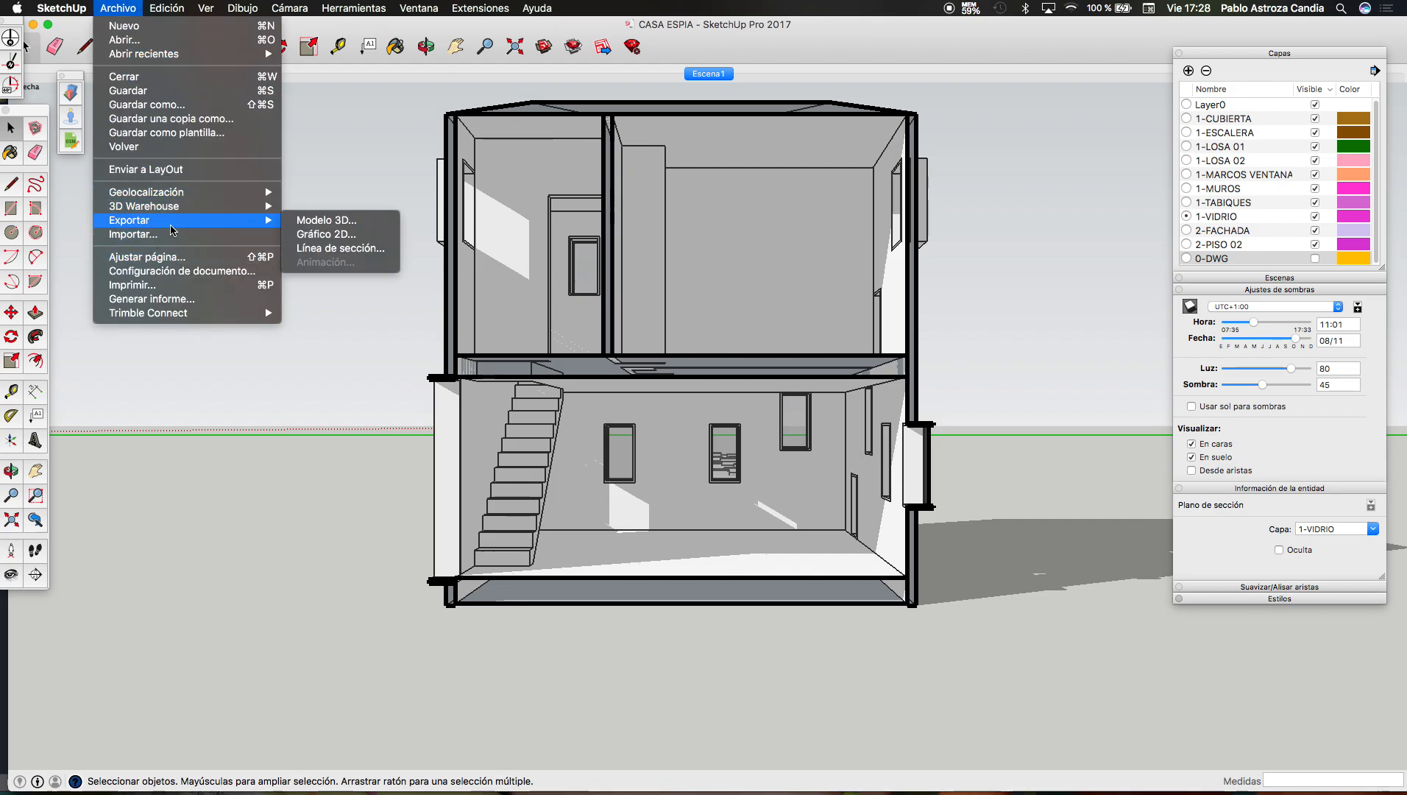
left_click(338, 234)
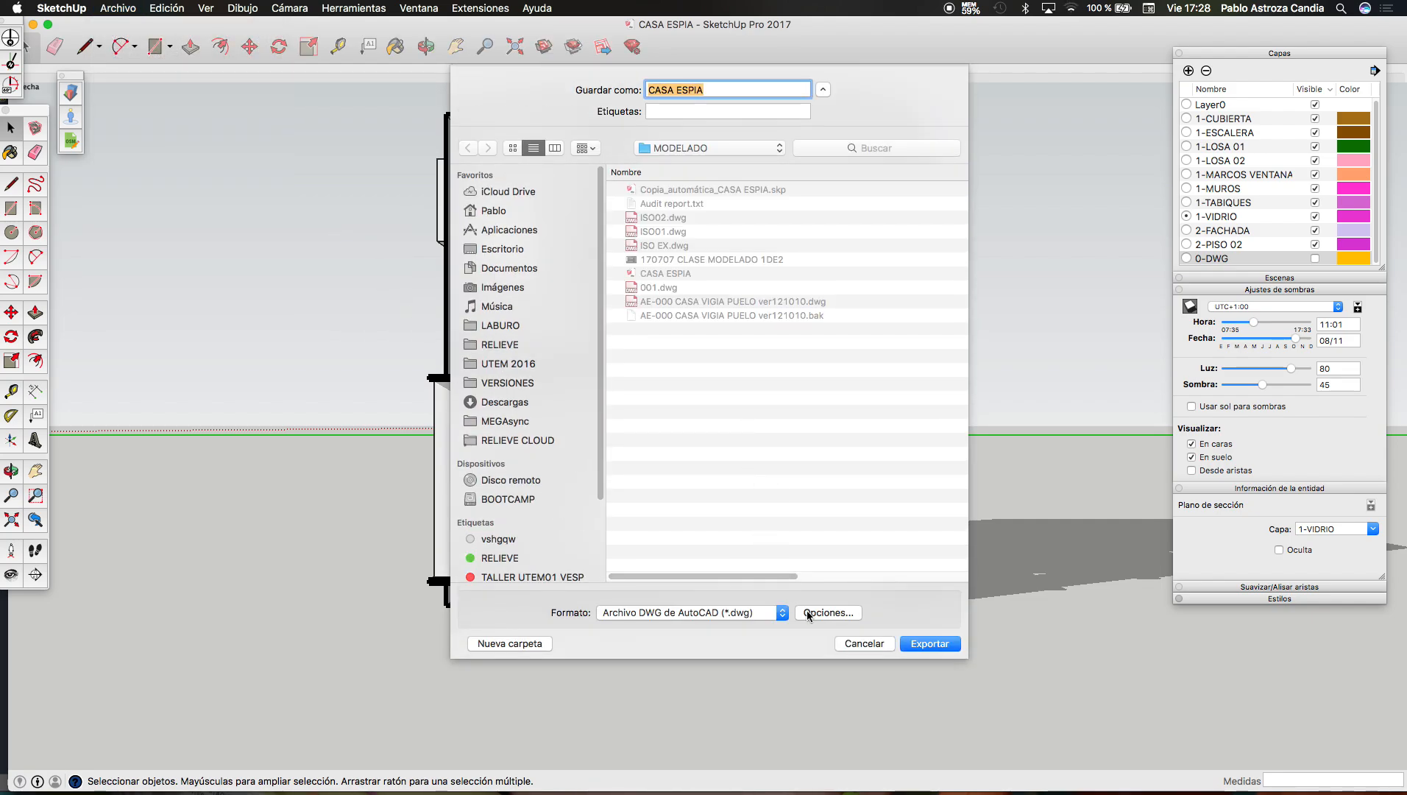
type("CORTE F")
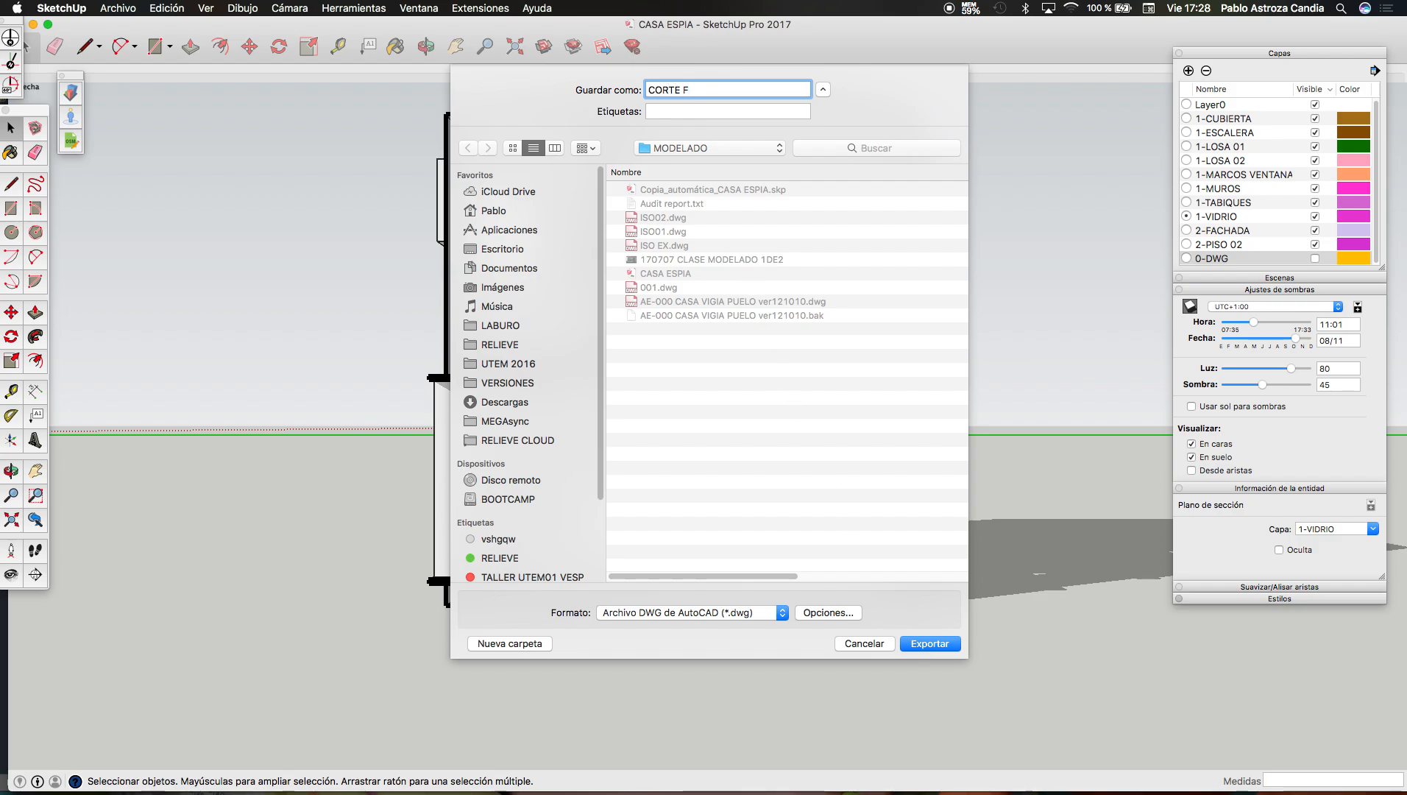
left_click(930, 647)
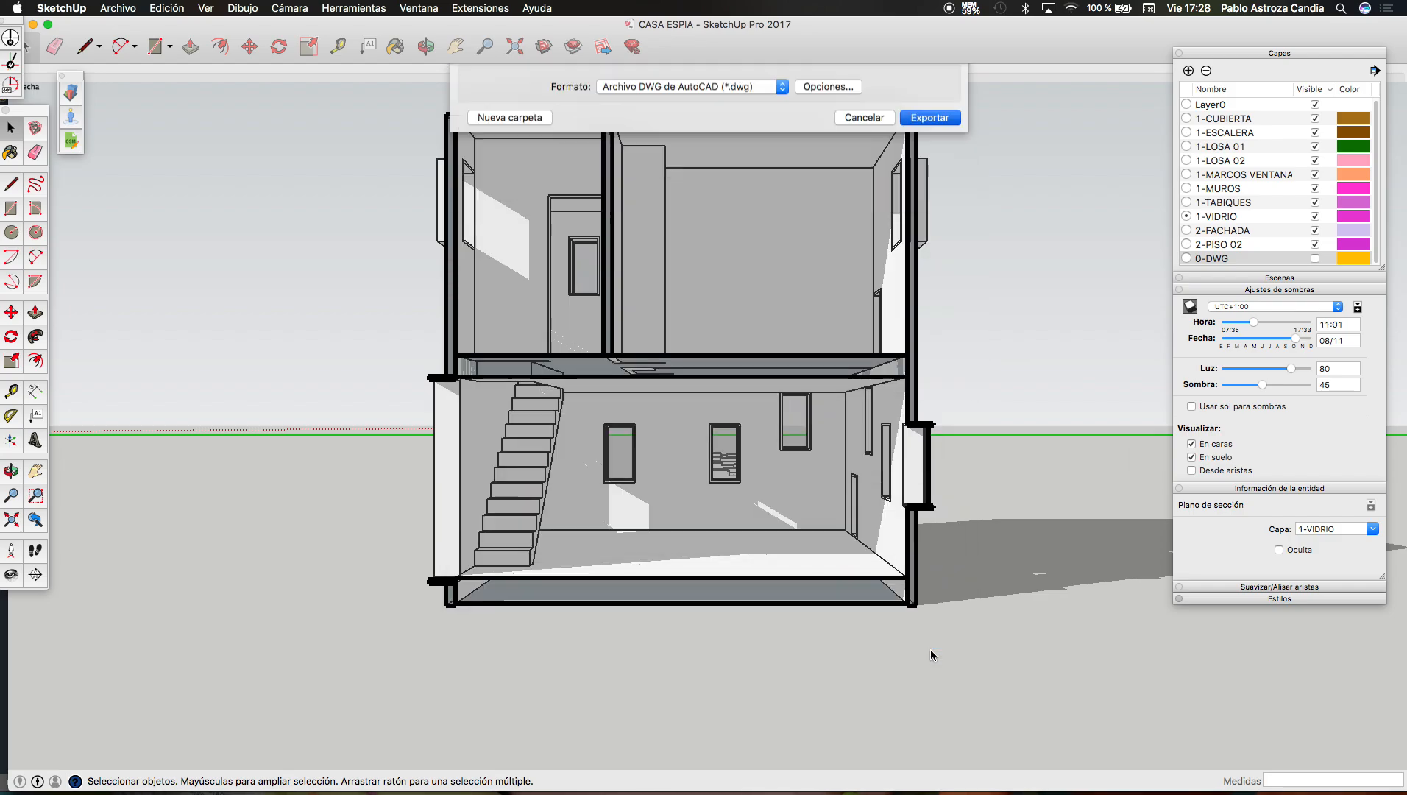
left_click(883, 327)
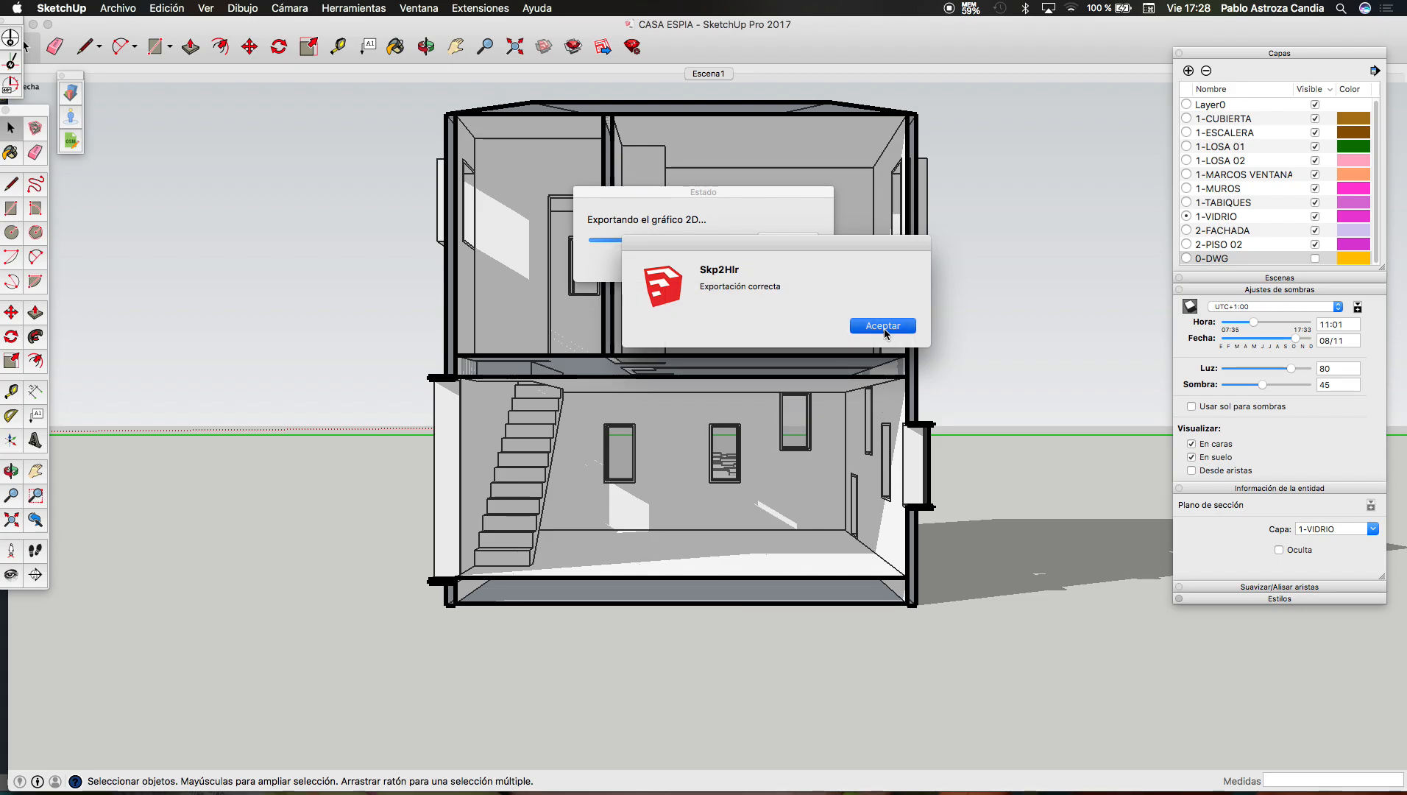
Step: Switch to the AE-000 CASA VIGIA PUELO ver121010 drawing in AutoCAD and start opening another drawing file
key("ctrl+Up")
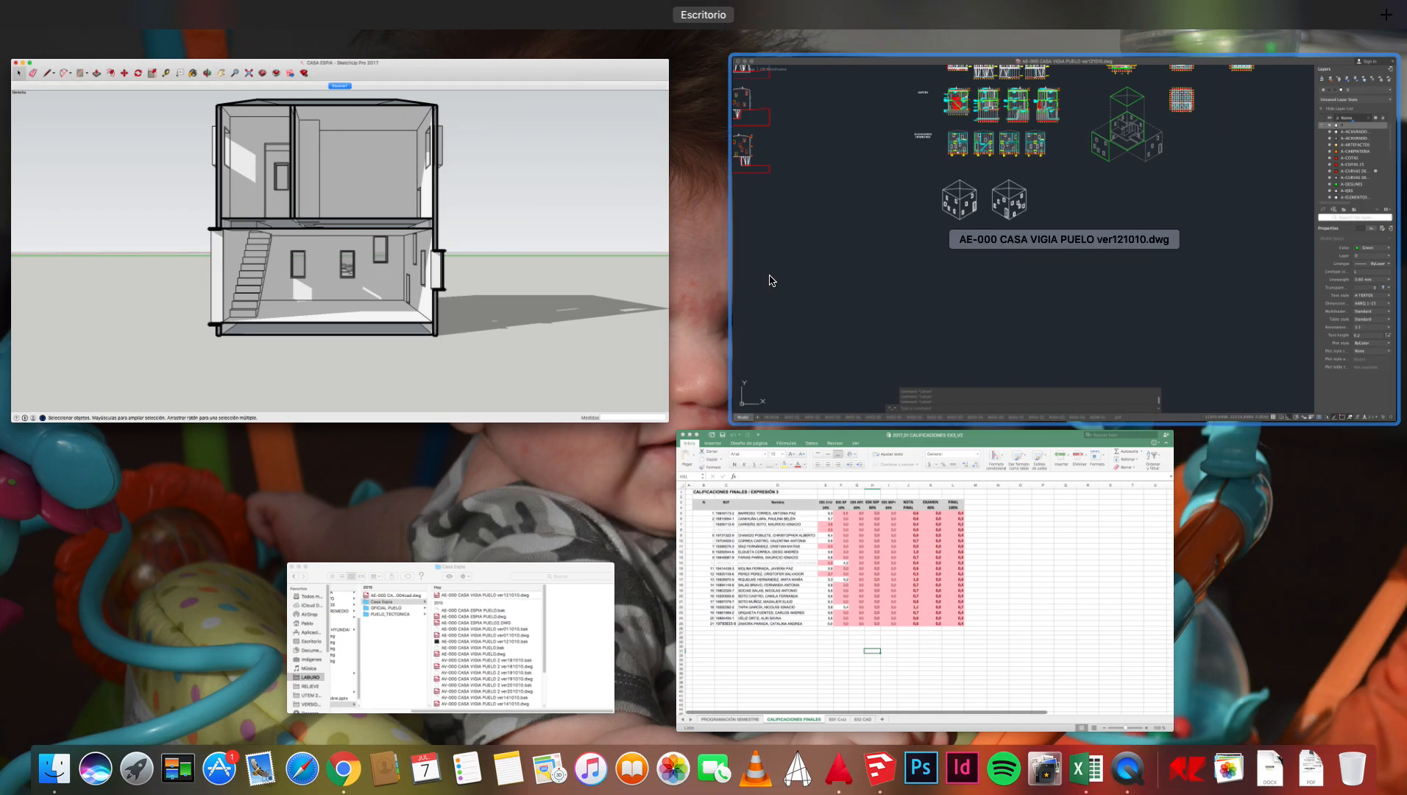
left_click(912, 288)
left_click(132, 8)
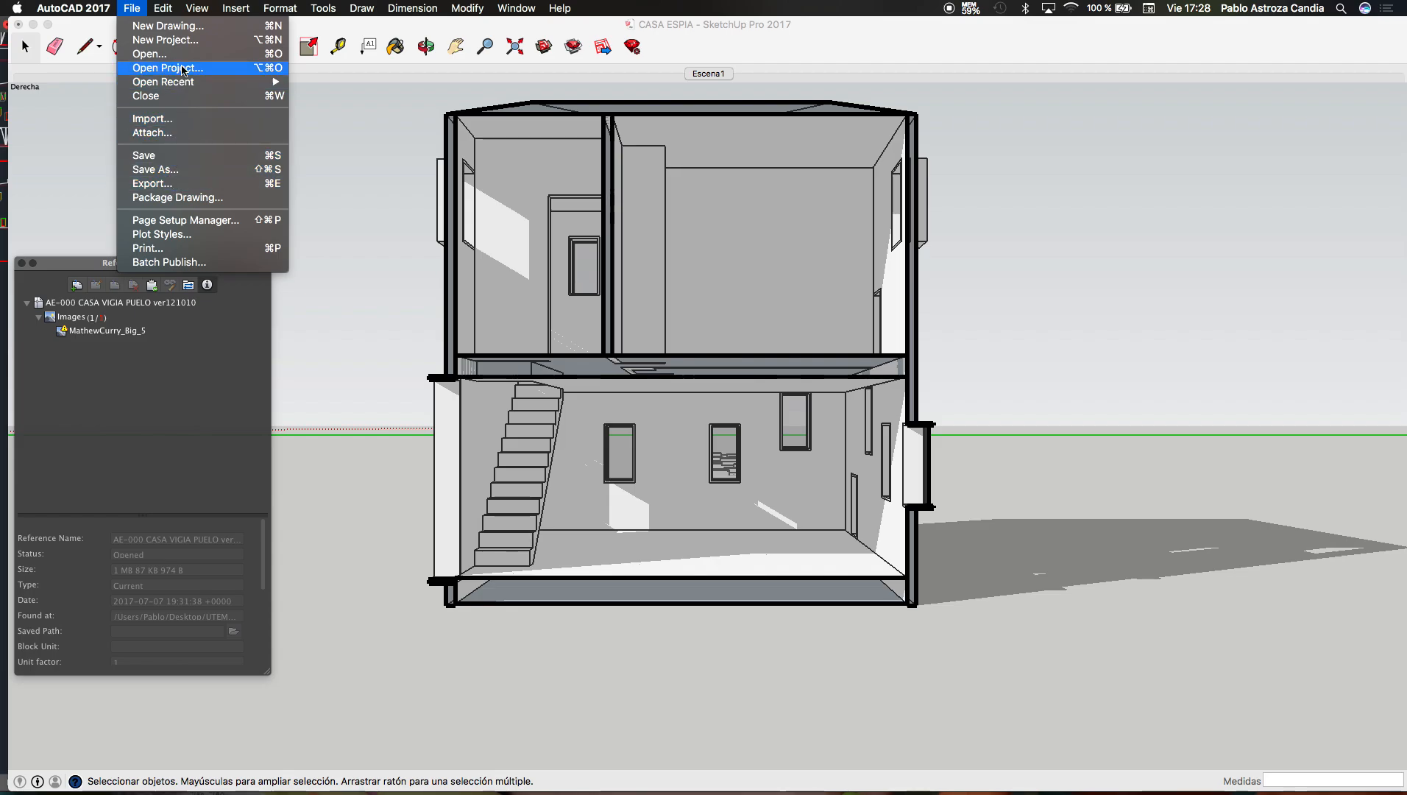
left_click(369, 236)
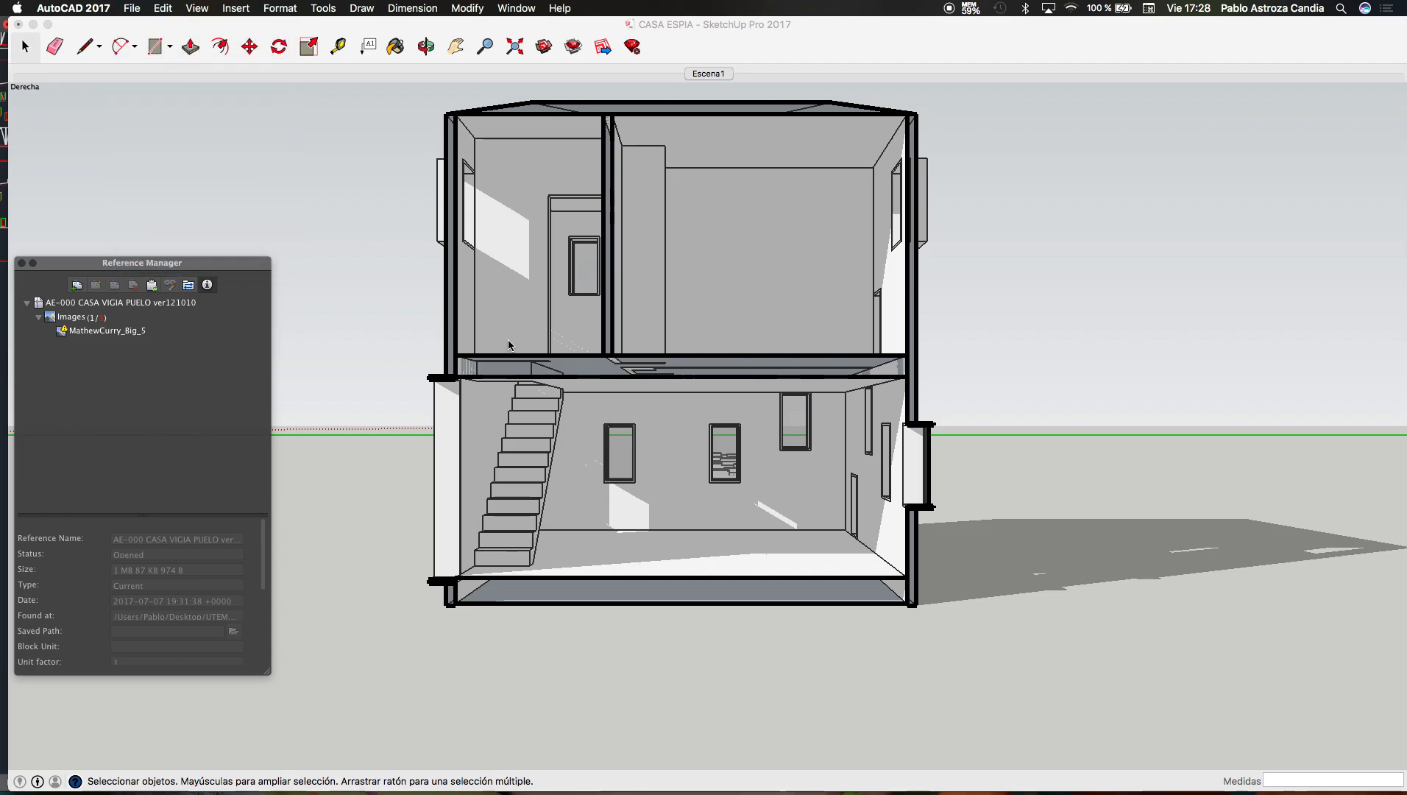
Step: Open the drawing CORTE F.dwg from the MODELADO folder
left_click(522, 197)
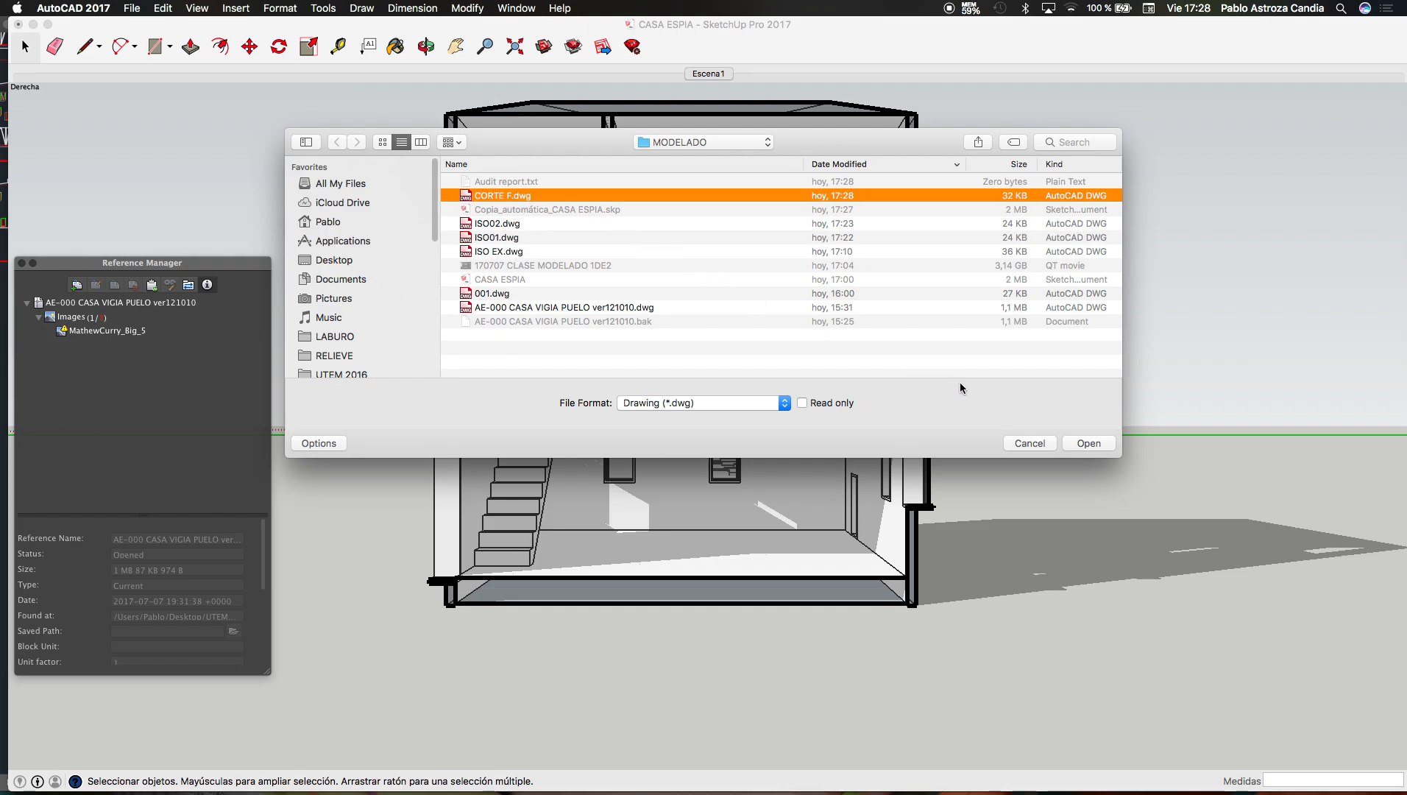
left_click(1069, 443)
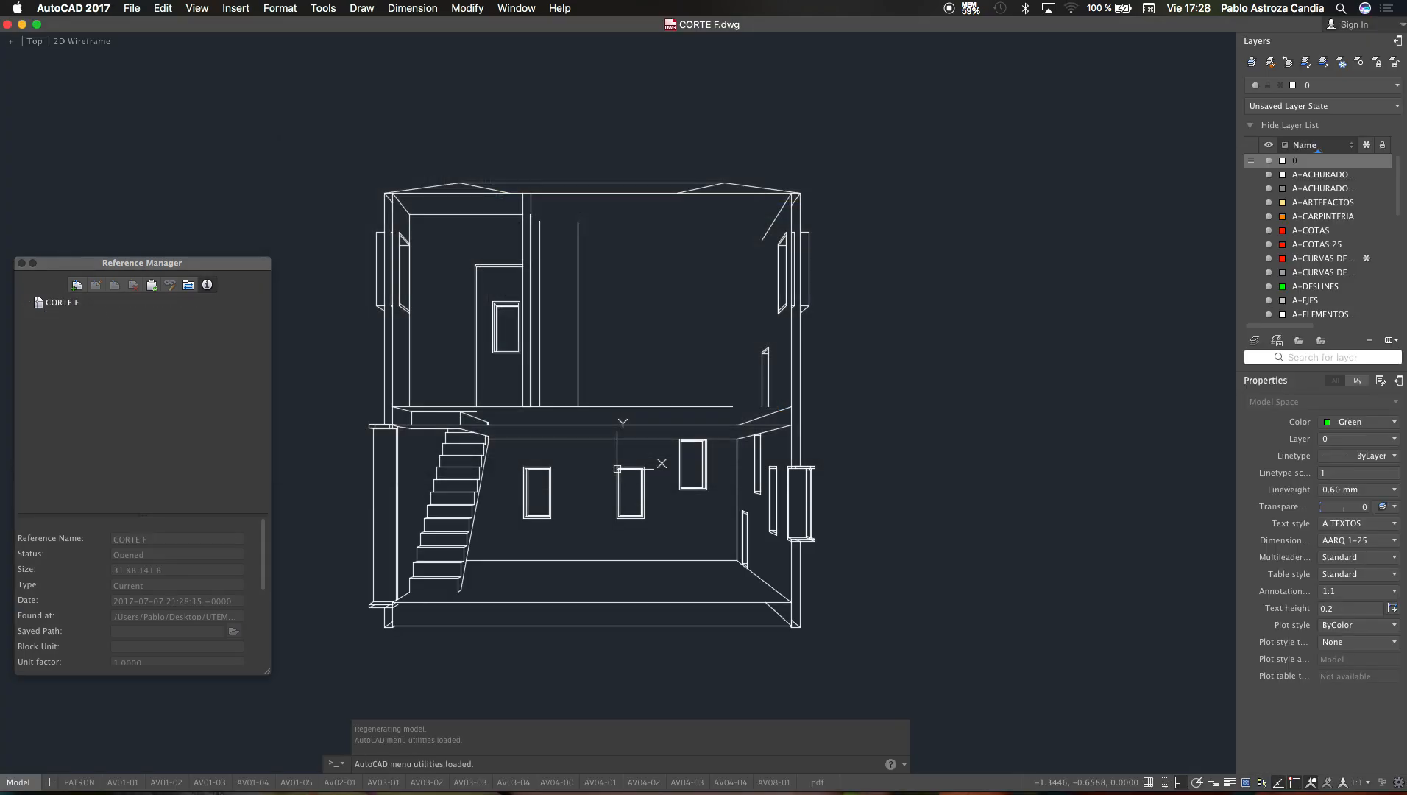
scroll(459, 268, "down", 3)
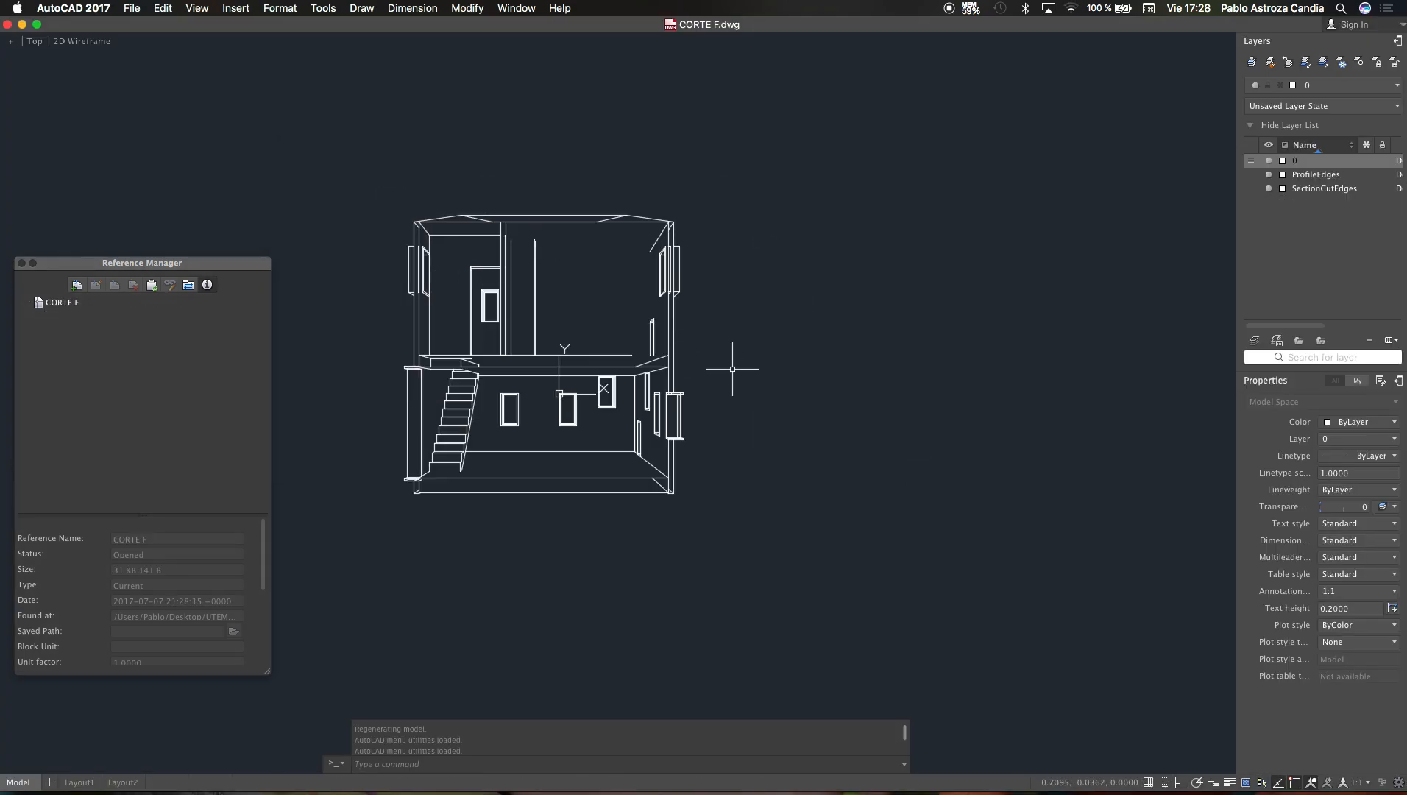
Step: Copy the entire house section with the lower-left corner of its outline as base point
left_click(743, 169)
left_click(373, 550)
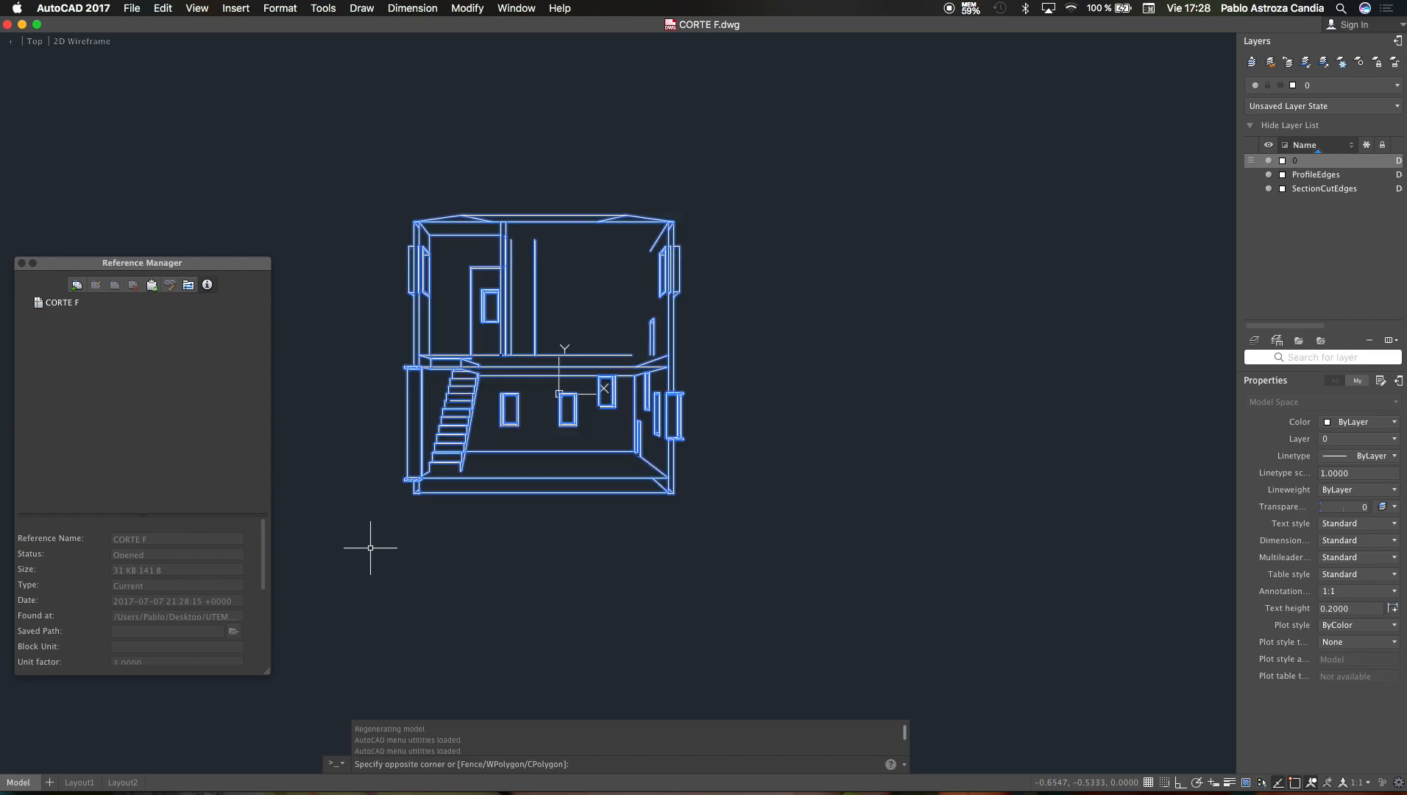
key("super+shift+c")
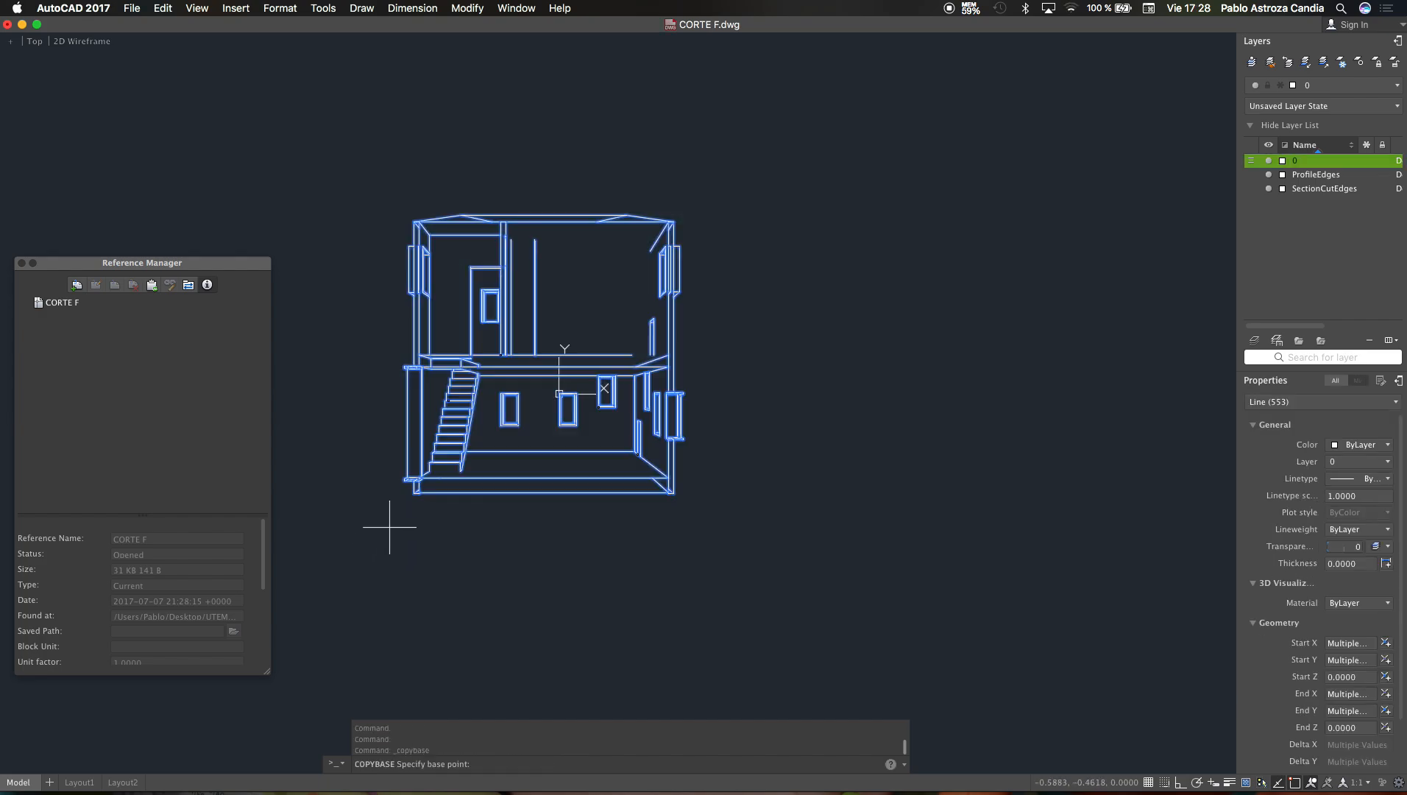
left_click(416, 493)
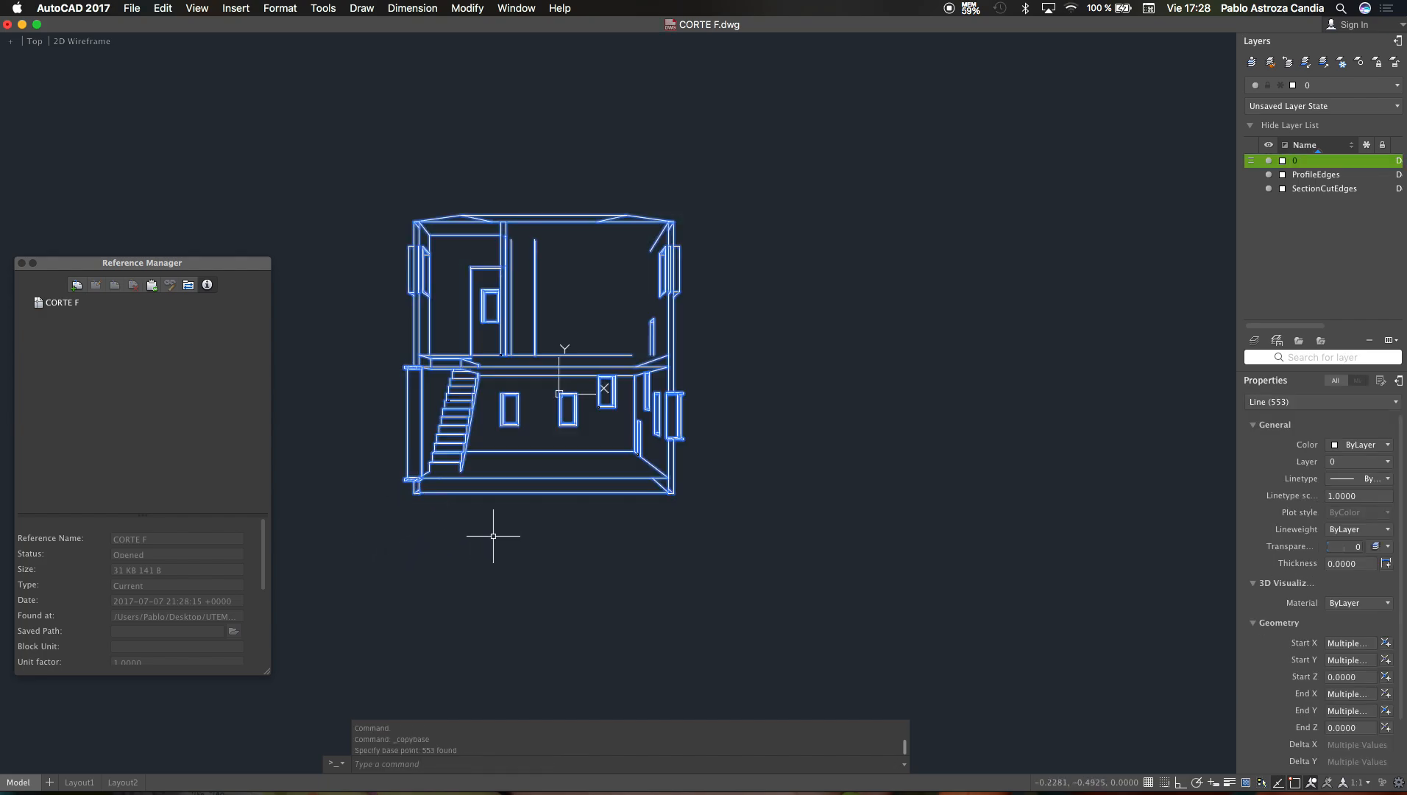
Step: Paste the copied section into AE-000 CASA VIGIA PUELO ver121010.dwg, in the empty area beside the two white isometric views
left_click(515, 9)
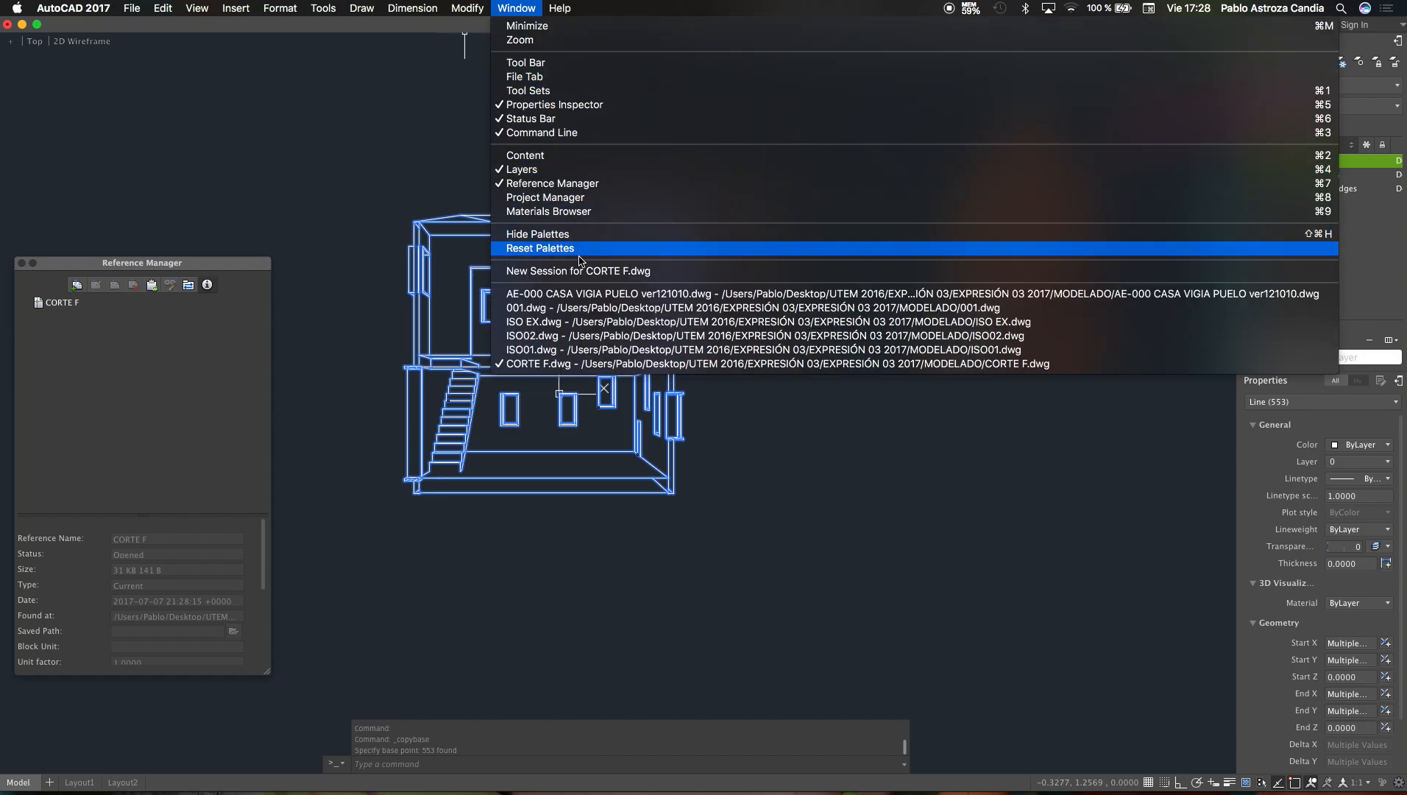
left_click(580, 294)
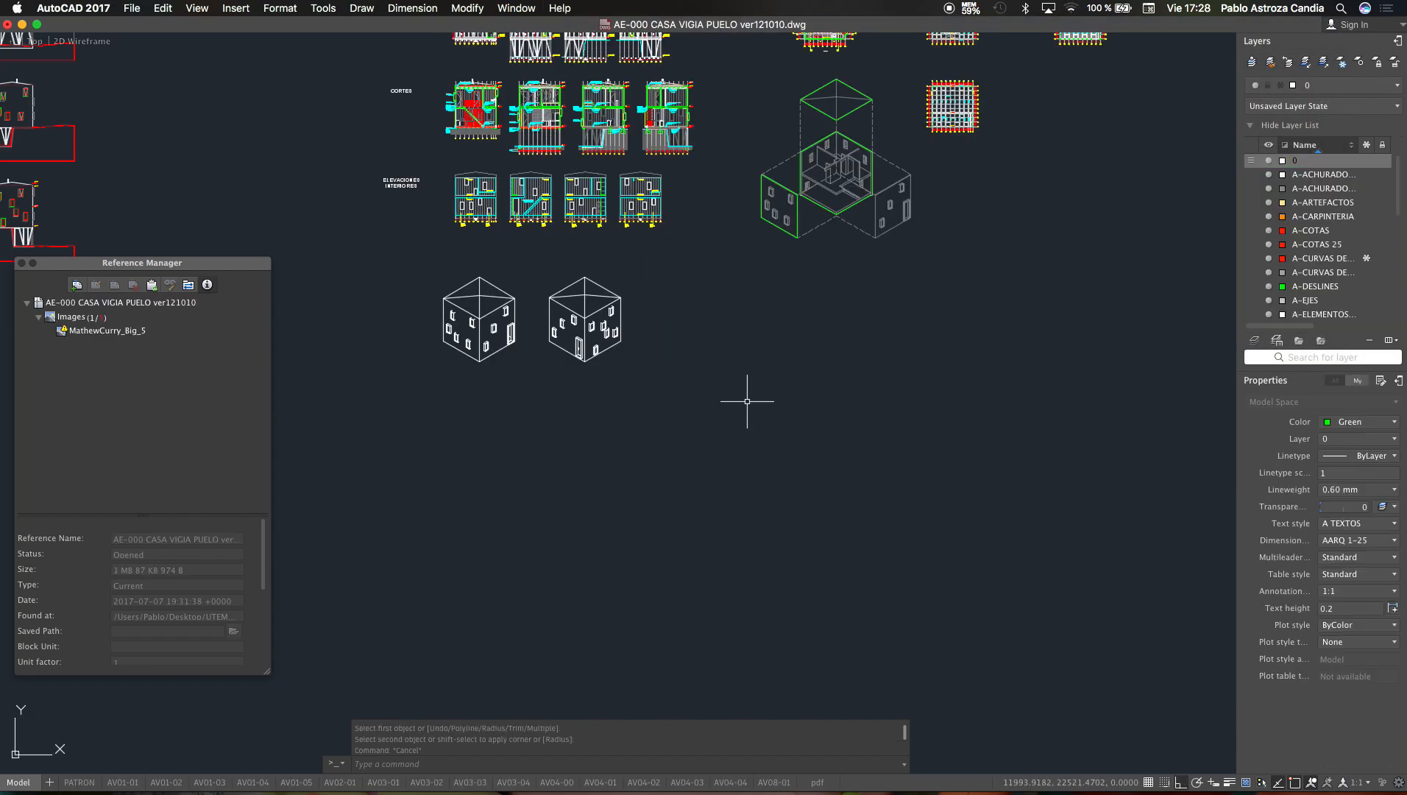
key("super+v")
scroll(462, 89, "up", 5)
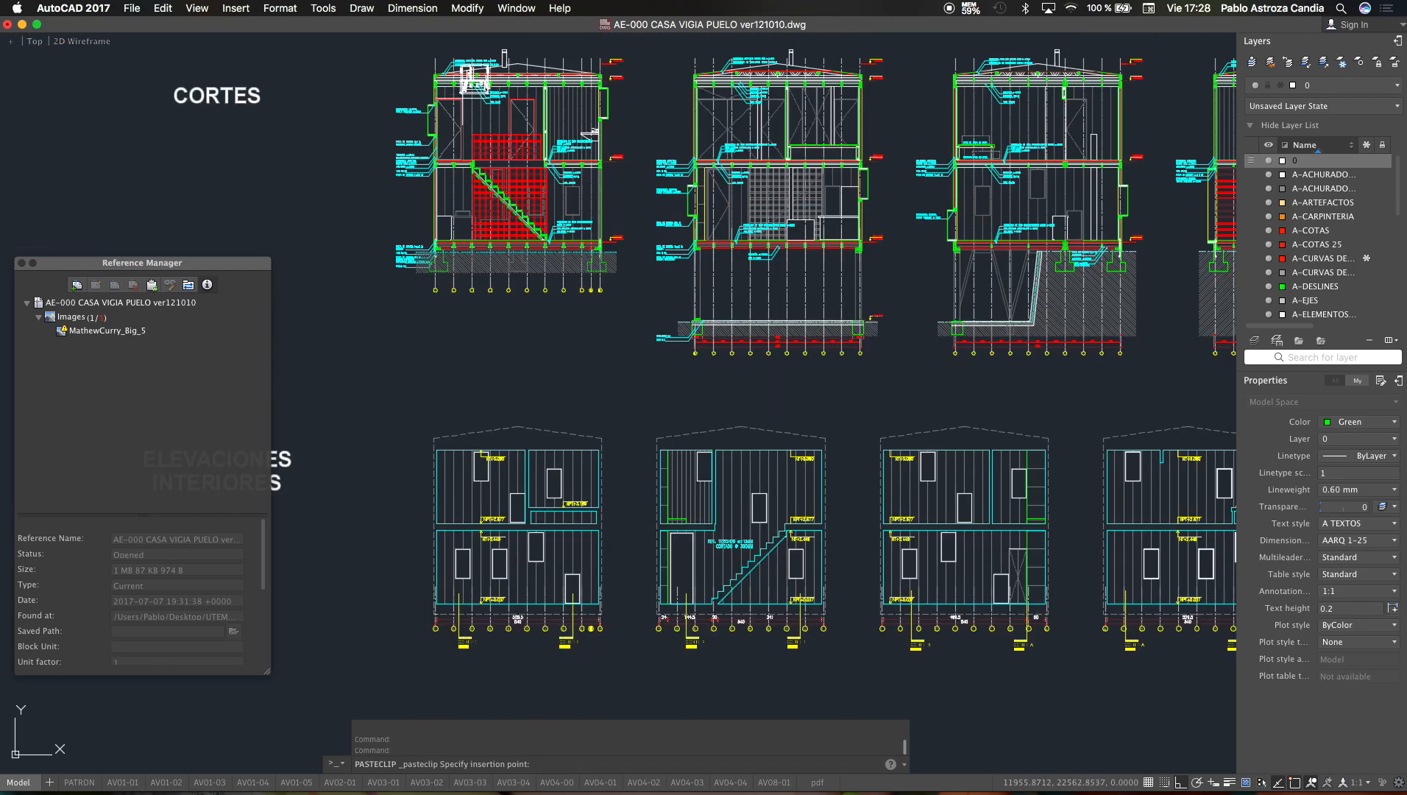
scroll(374, 179, "down", 2)
scroll(1045, 212, "up", 2)
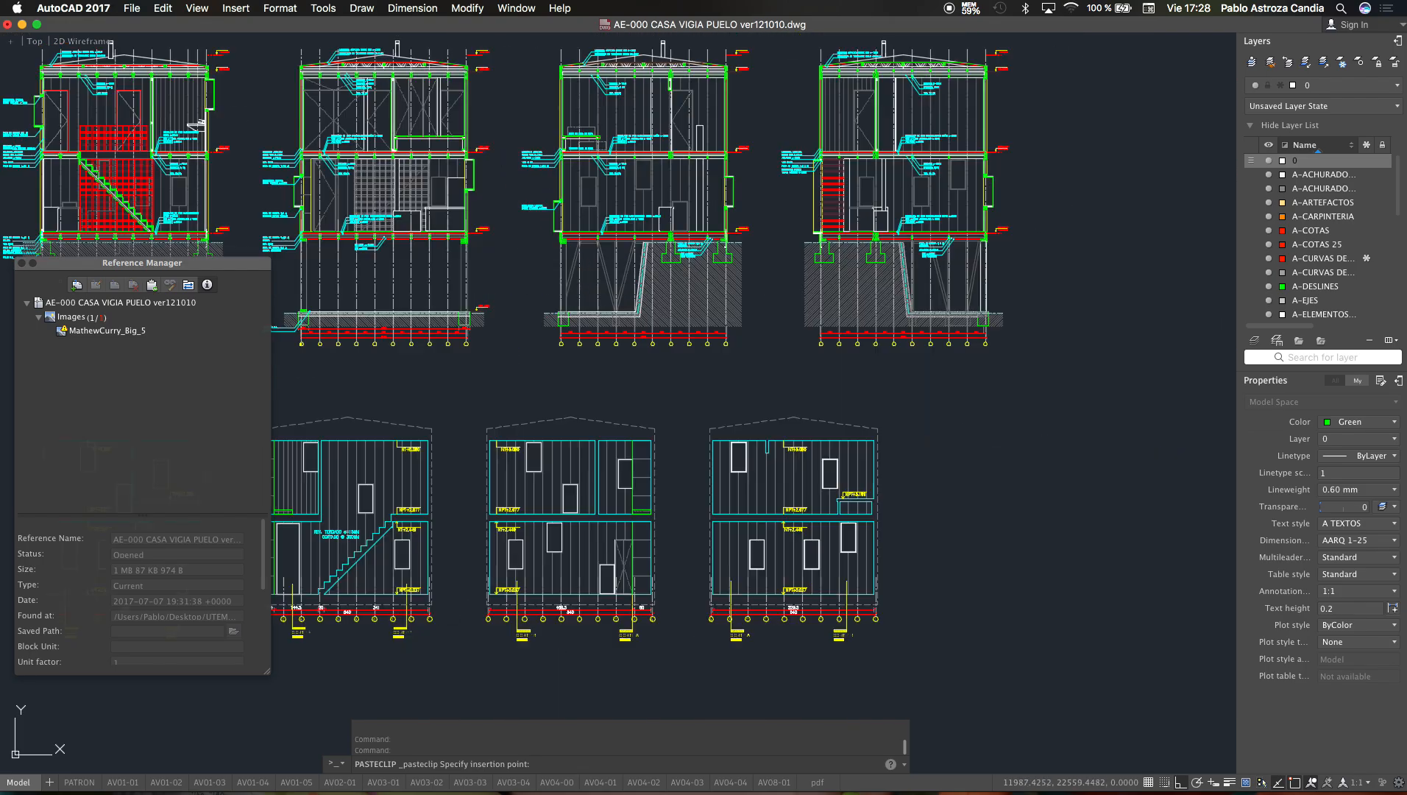
scroll(960, 116, "up", 3)
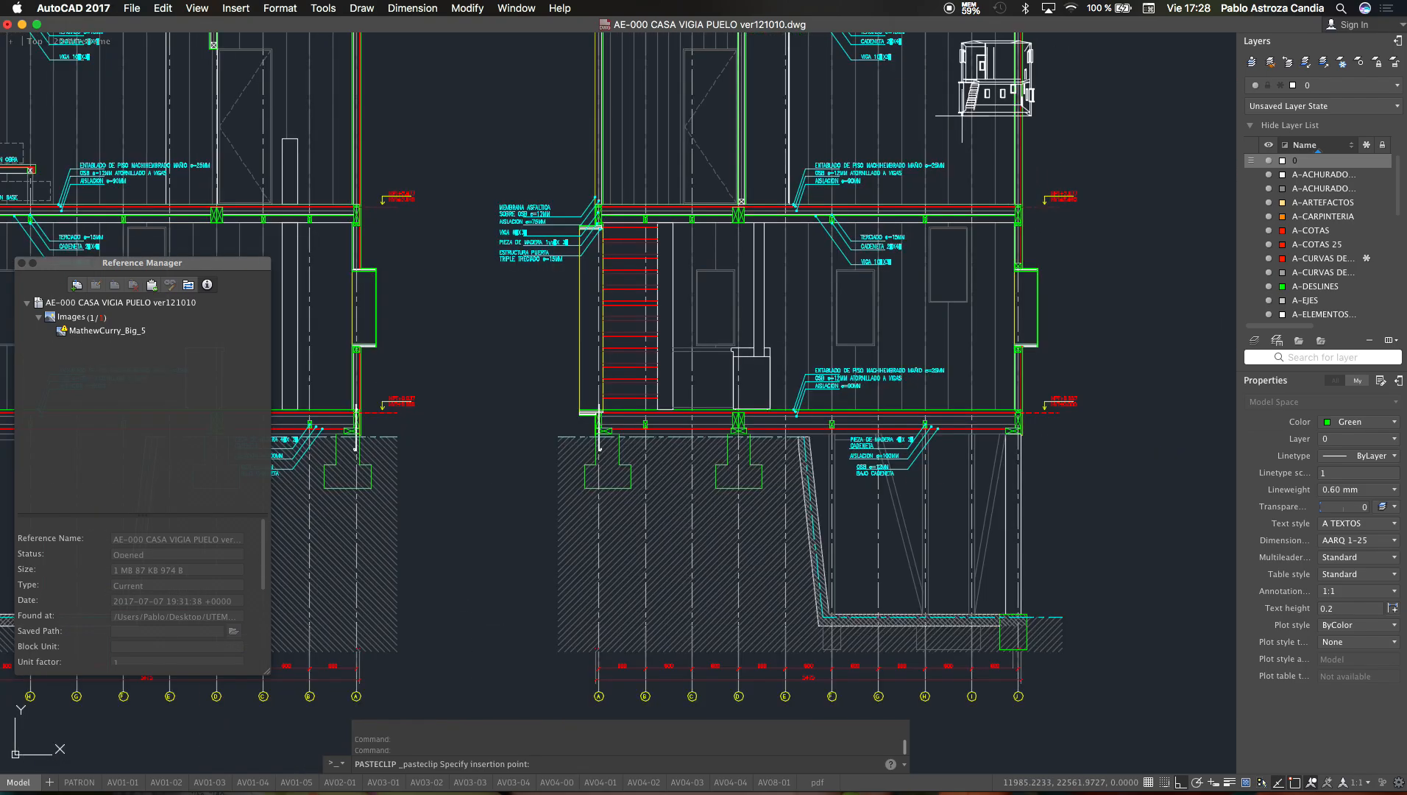
scroll(589, 265, "down", 3)
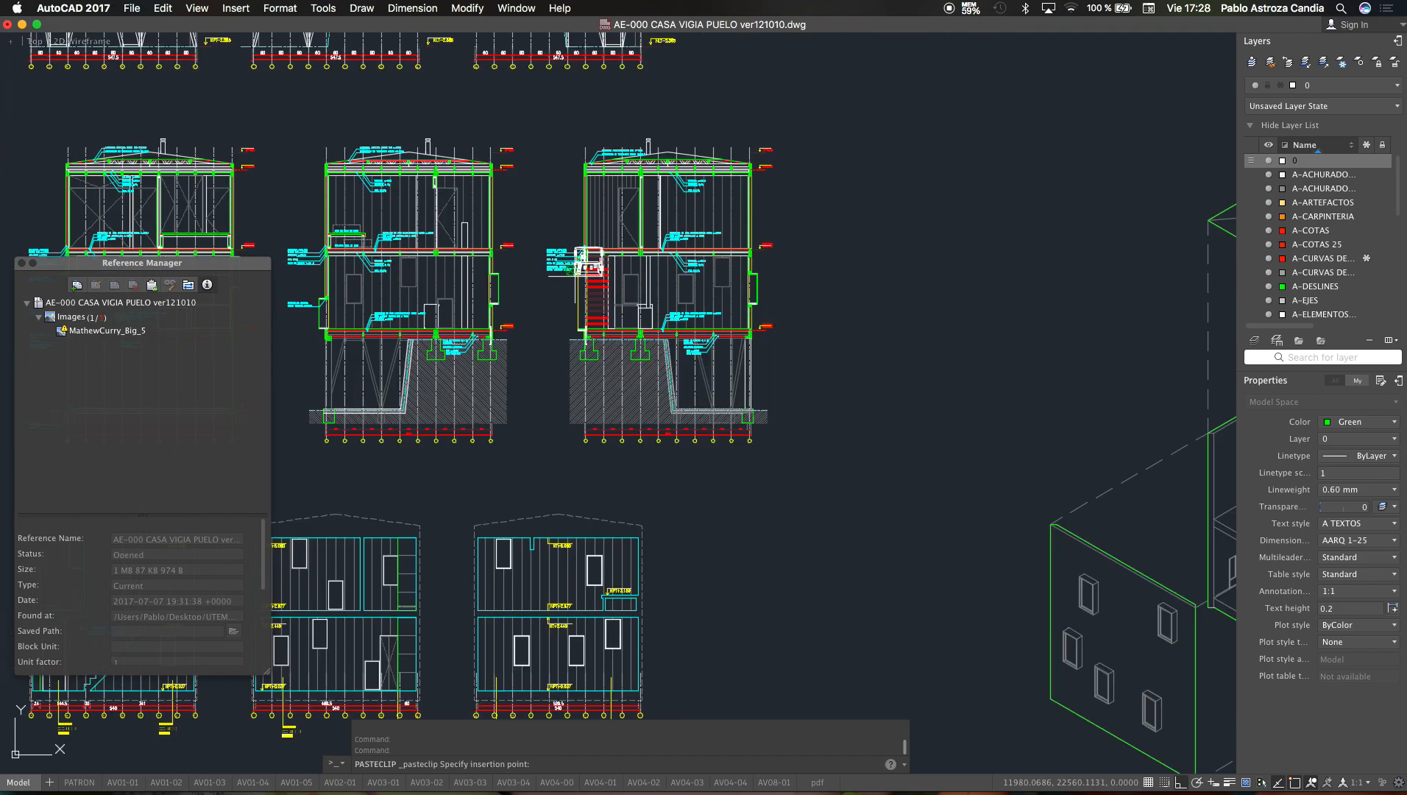
scroll(589, 260, "down", 4)
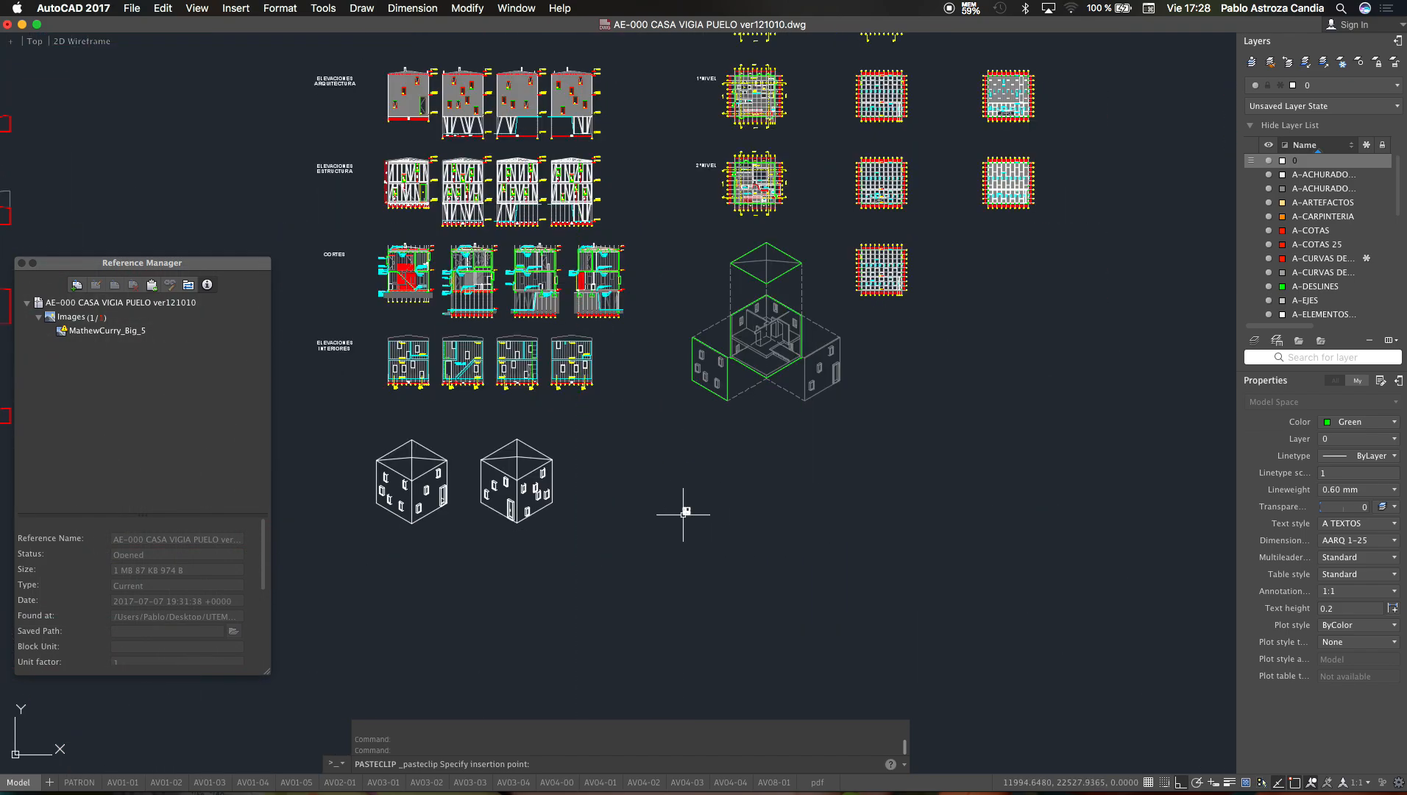
left_click(684, 513)
scroll(684, 513, "up", 15)
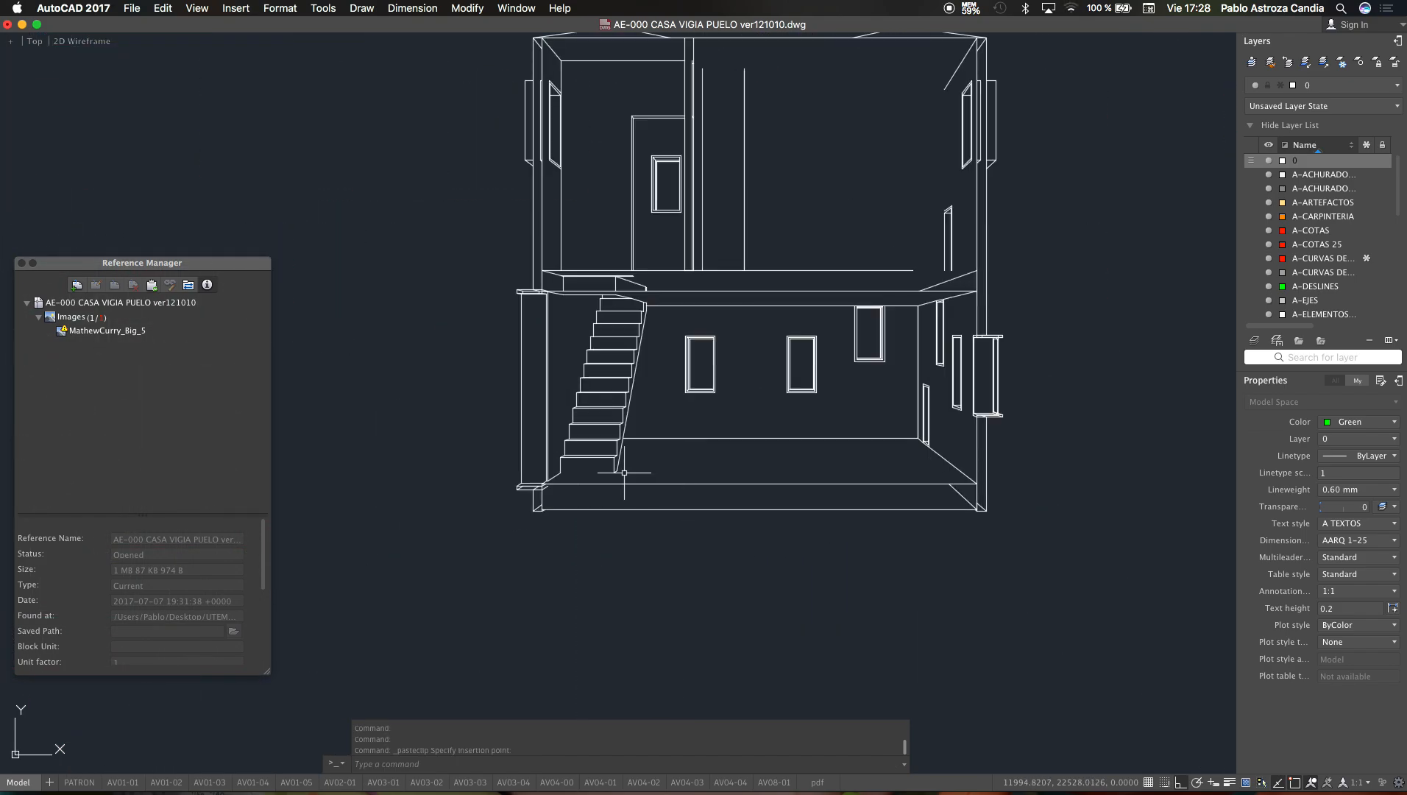
key("Escape")
key("Escape")
key("Escape")
Step: Erase the two short diagonal lines crossing the roof band of the pasted section, one near each end
scroll(767, 190, "up", 3)
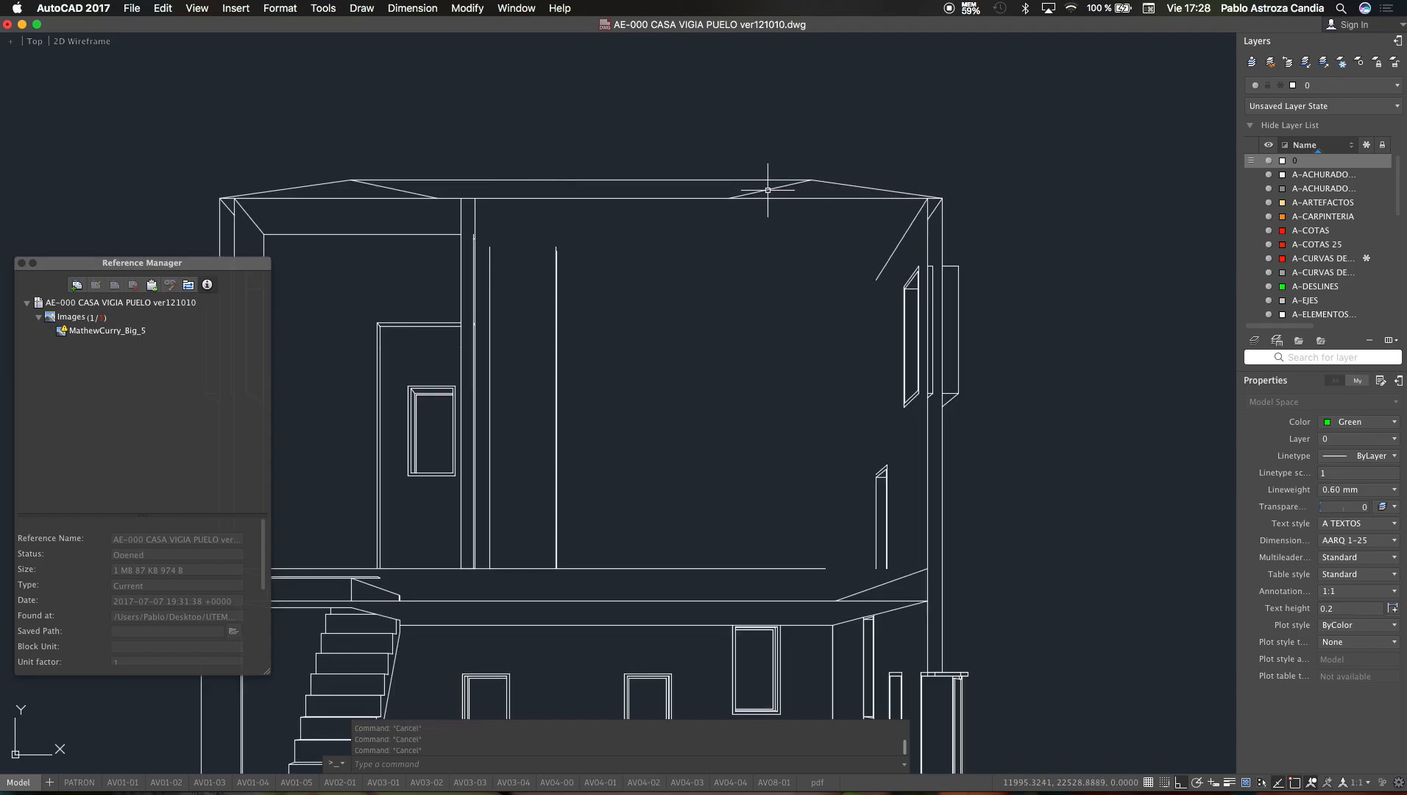
left_click(768, 190)
key("Delete")
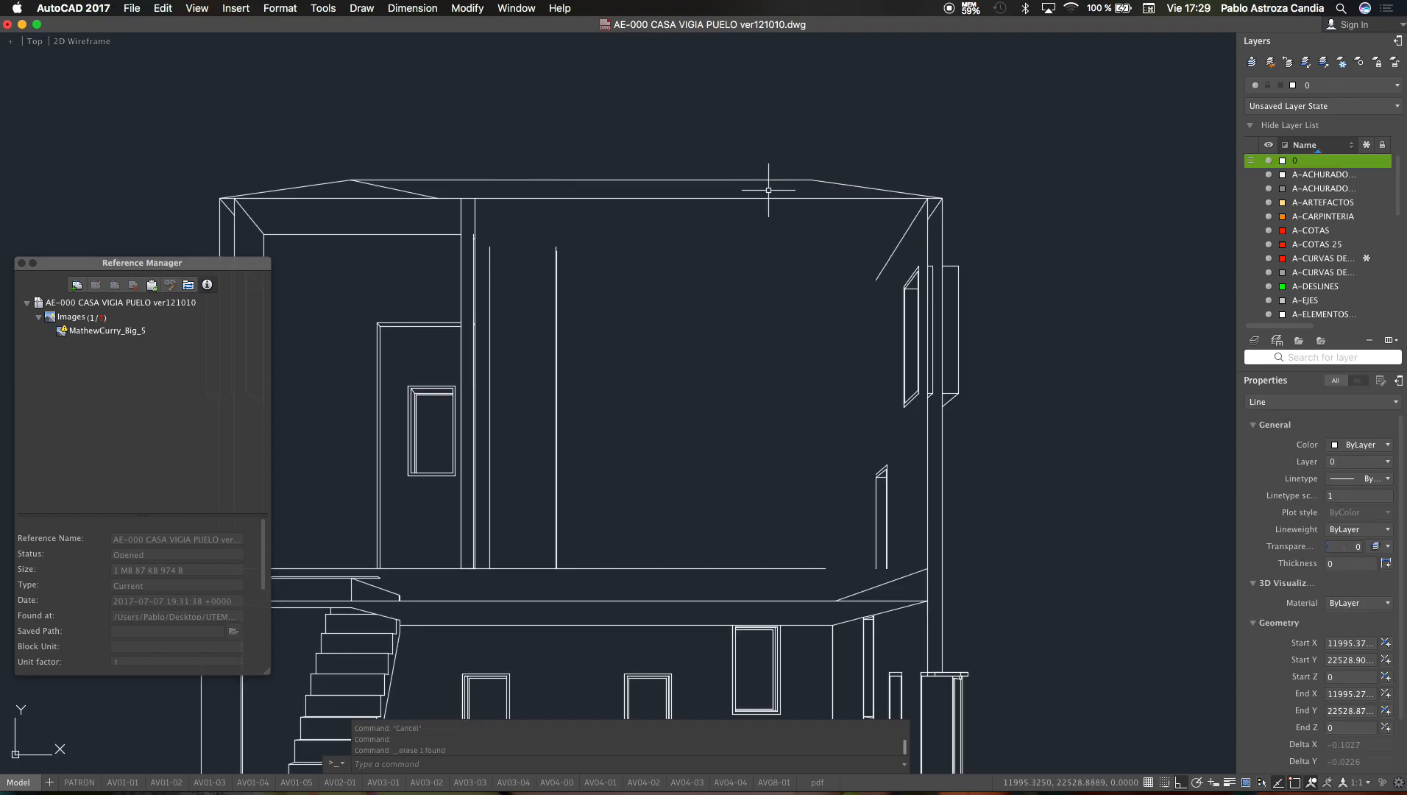
left_click(387, 187)
key("Delete")
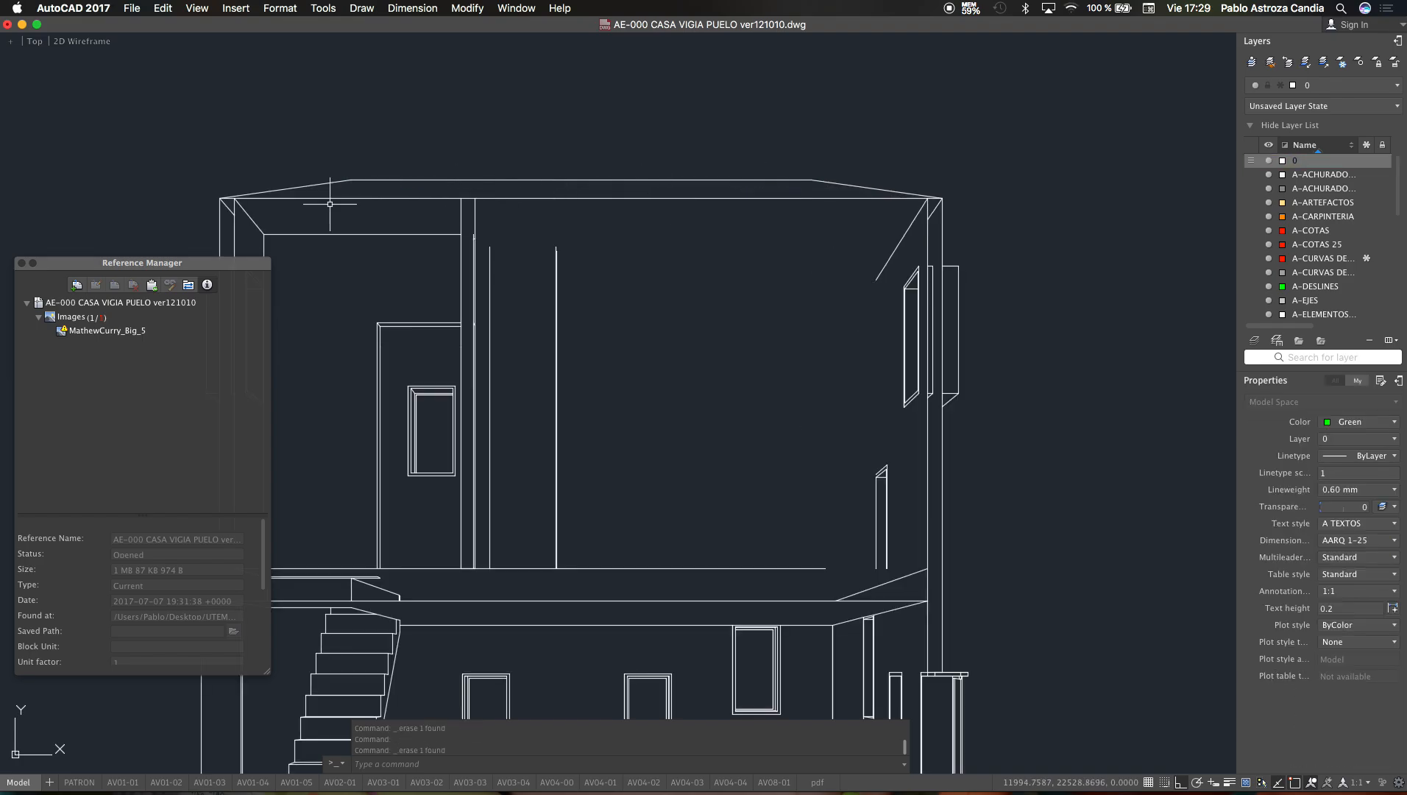
Step: Erase the short diagonal and the short horizontal line across the top end of the right exterior wall
scroll(914, 204, "up", 5)
left_click(889, 207)
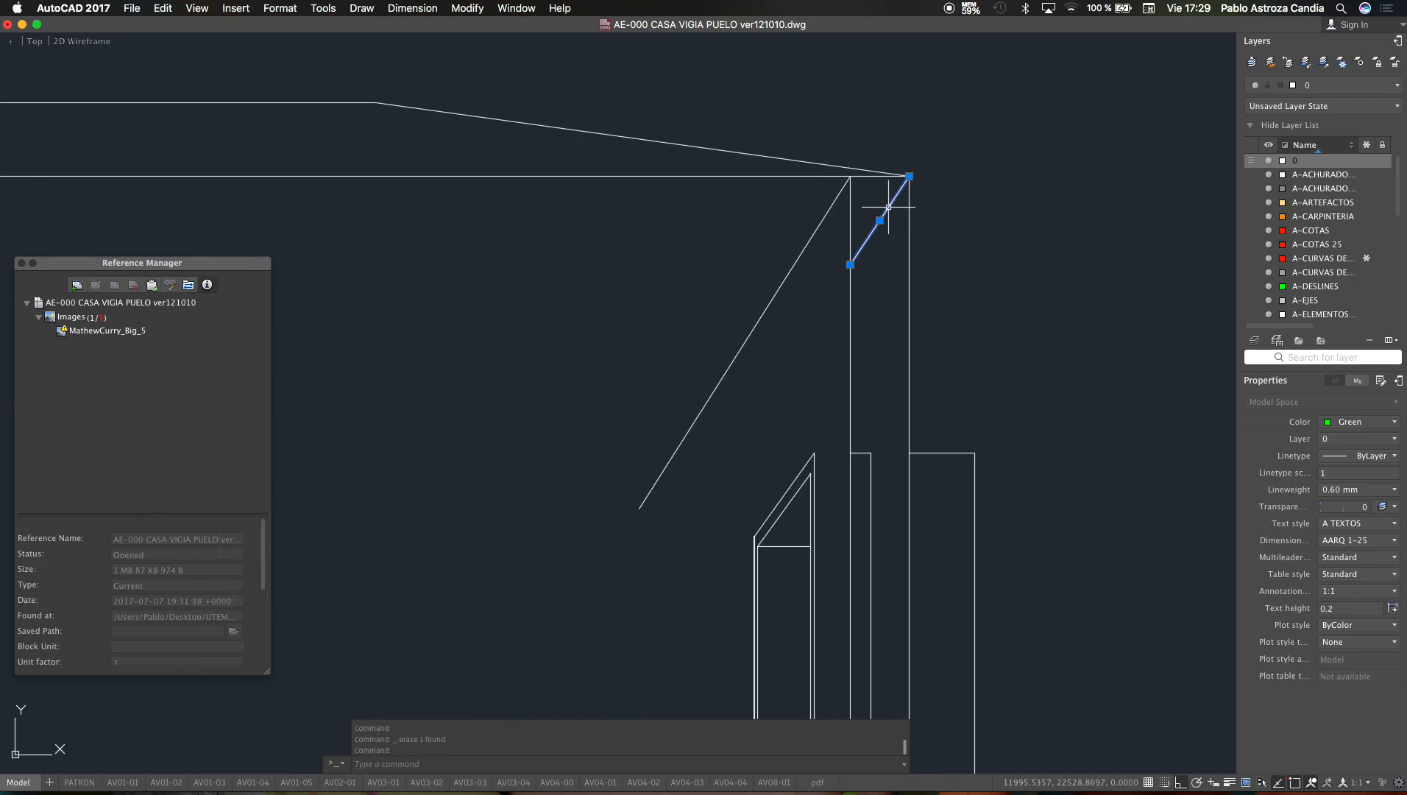
key("Delete")
left_click(890, 175)
key("Delete")
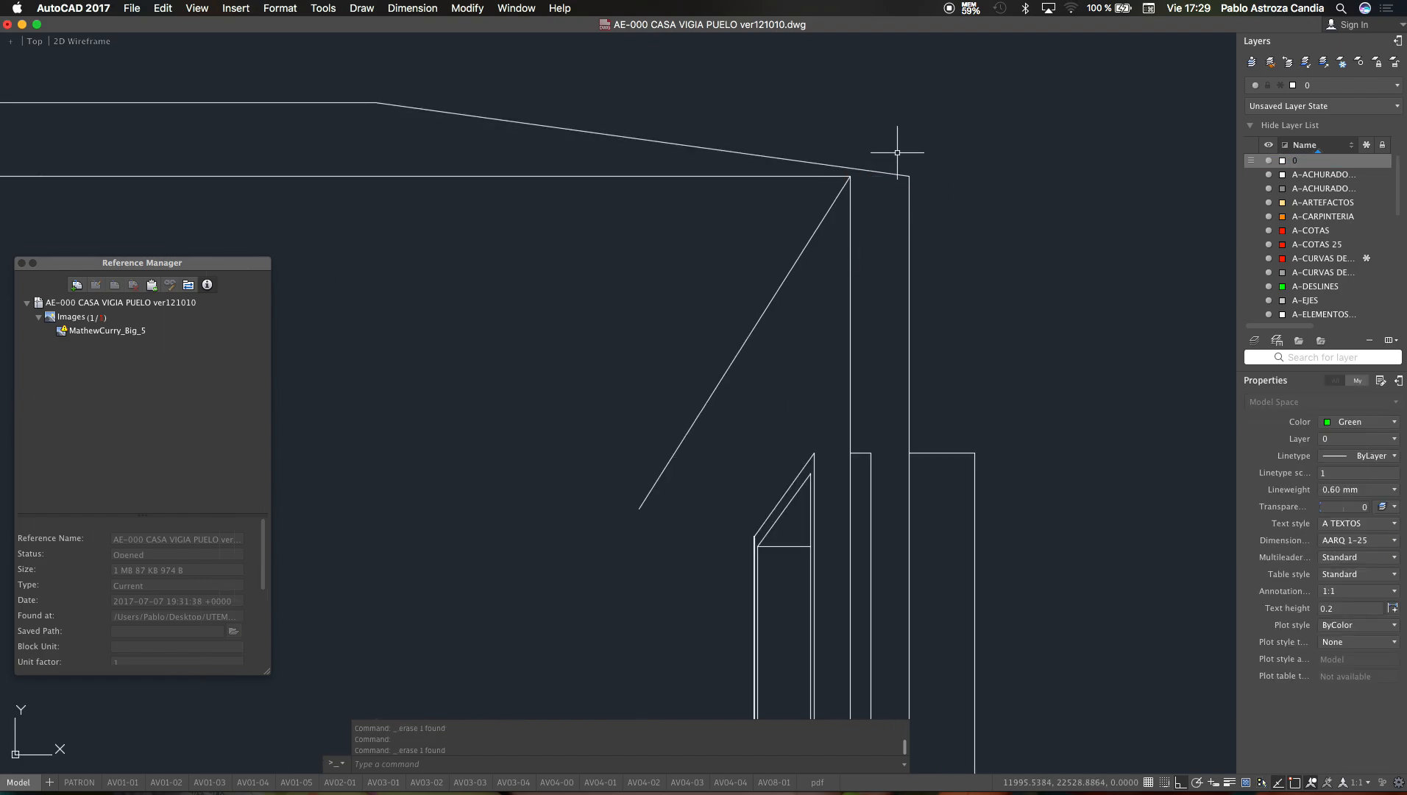
Step: Erase the upper-floor window's leftover top, side and bottom lines that lie inside the right wall's thickness
scroll(897, 152, "down", 6)
scroll(894, 168, "up", 4)
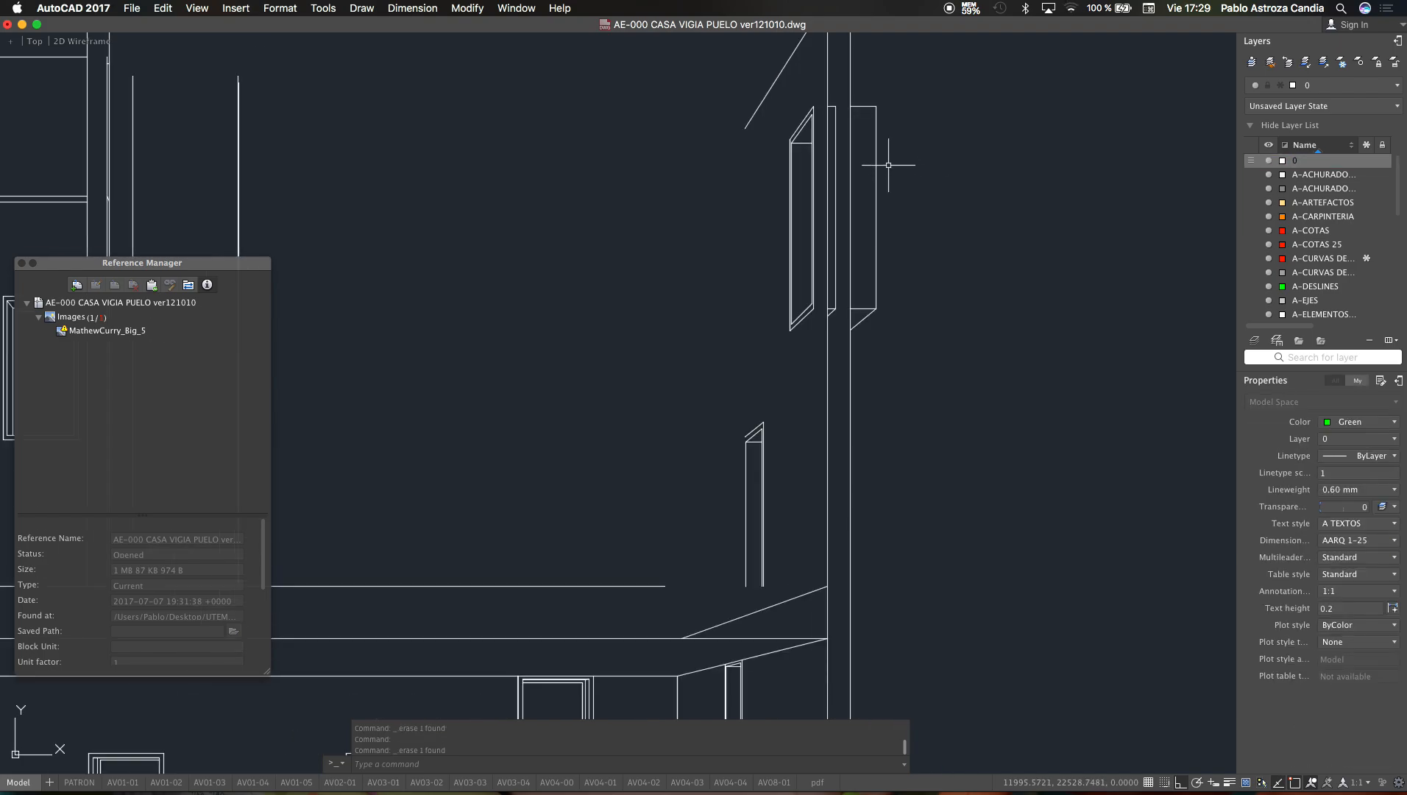
scroll(847, 111, "up", 4)
left_click(833, 86)
left_click(814, 111)
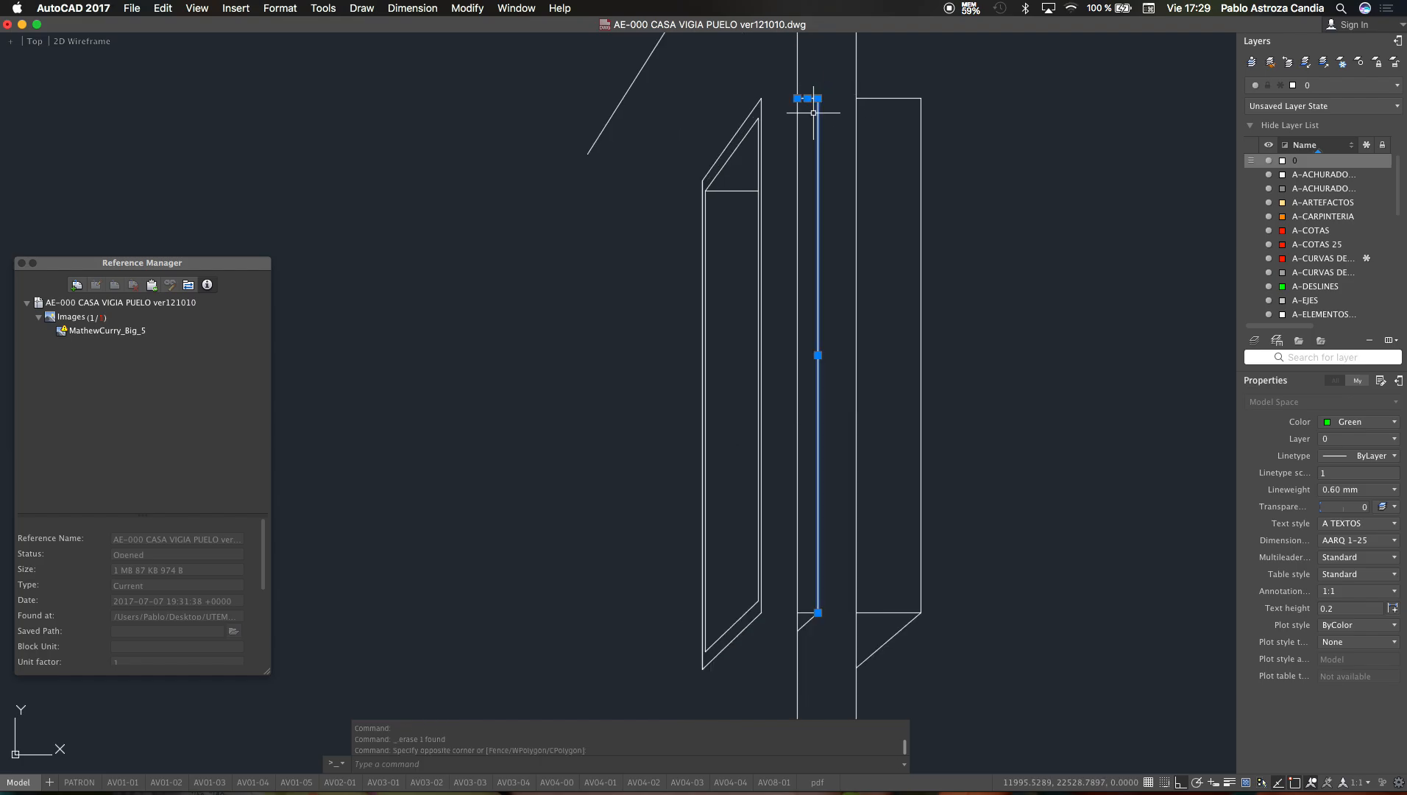
key("Delete")
left_click(822, 561)
left_click(812, 625)
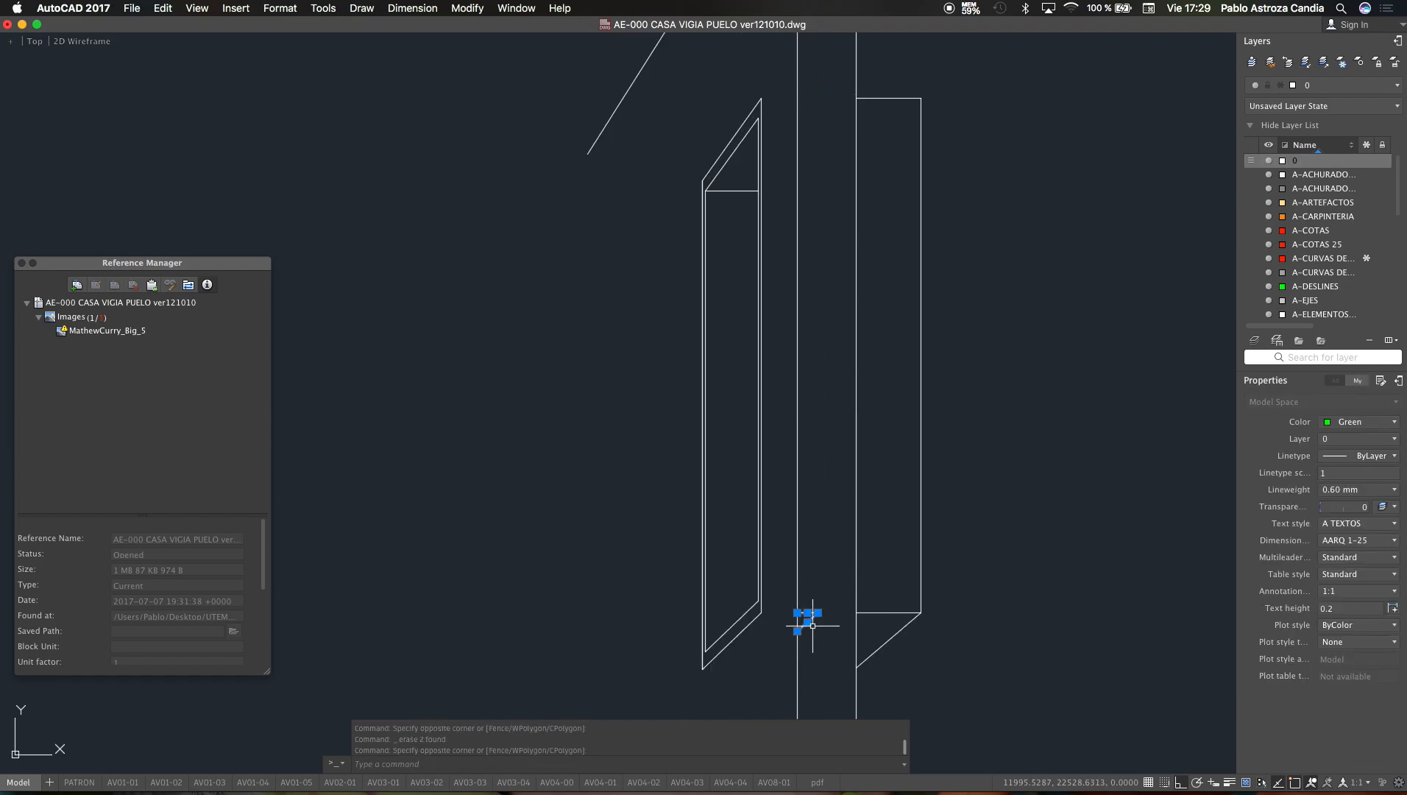
key("Delete")
Step: Switch to the SketchUp model CASA ESPIA and examine the section cut around the slab between the two floors
scroll(822, 445, "down", 5)
key("ctrl+Up")
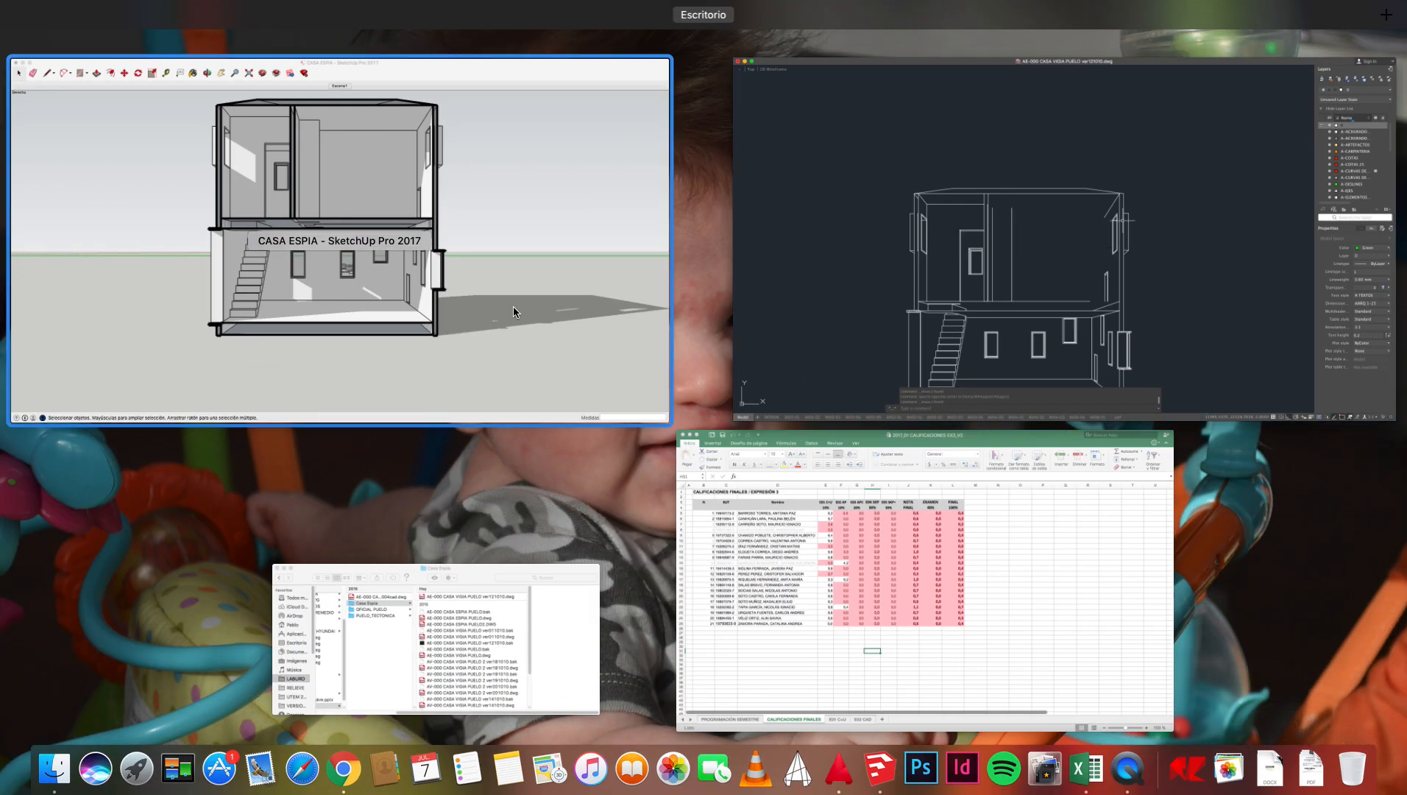
left_click(514, 305)
scroll(891, 381, "up", 5)
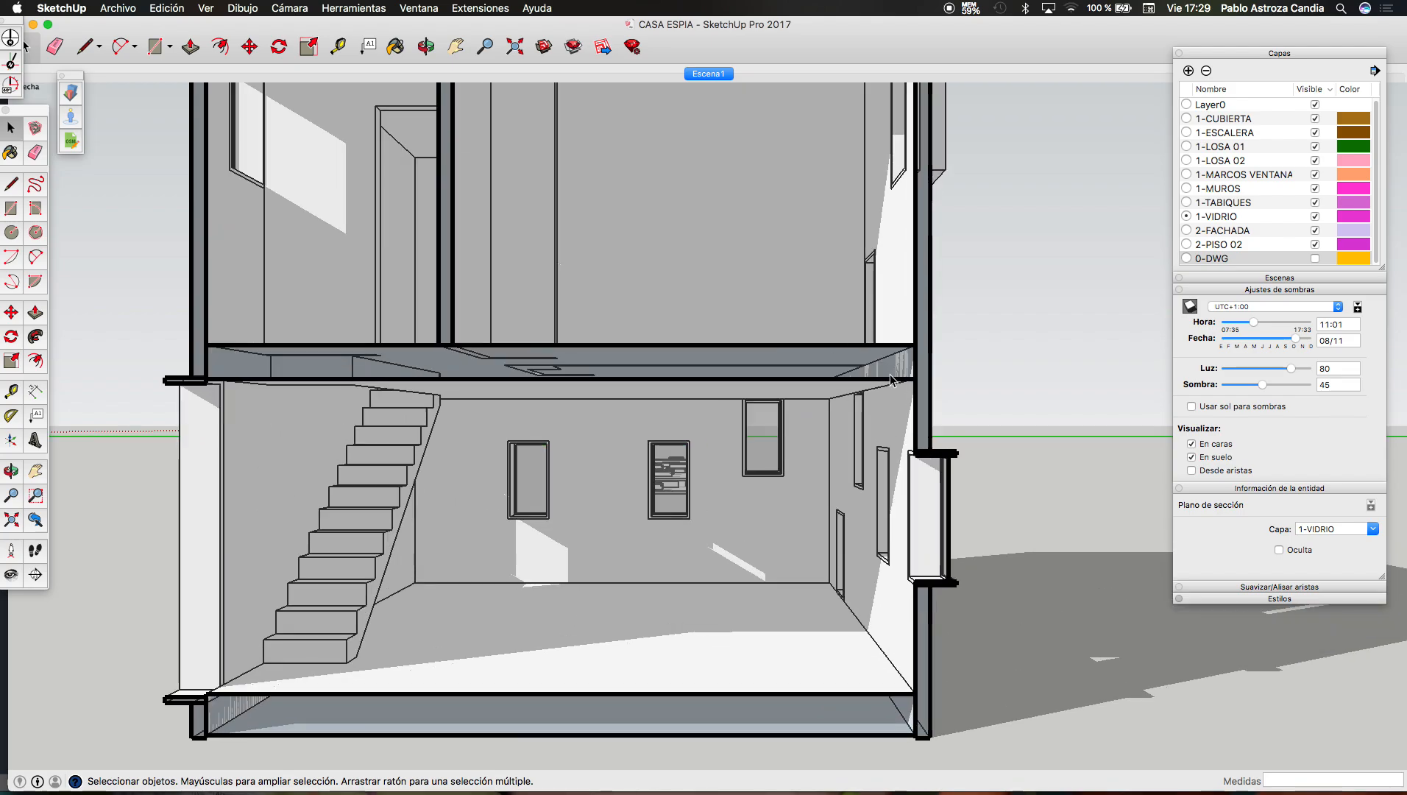
scroll(517, 374, "up", 5)
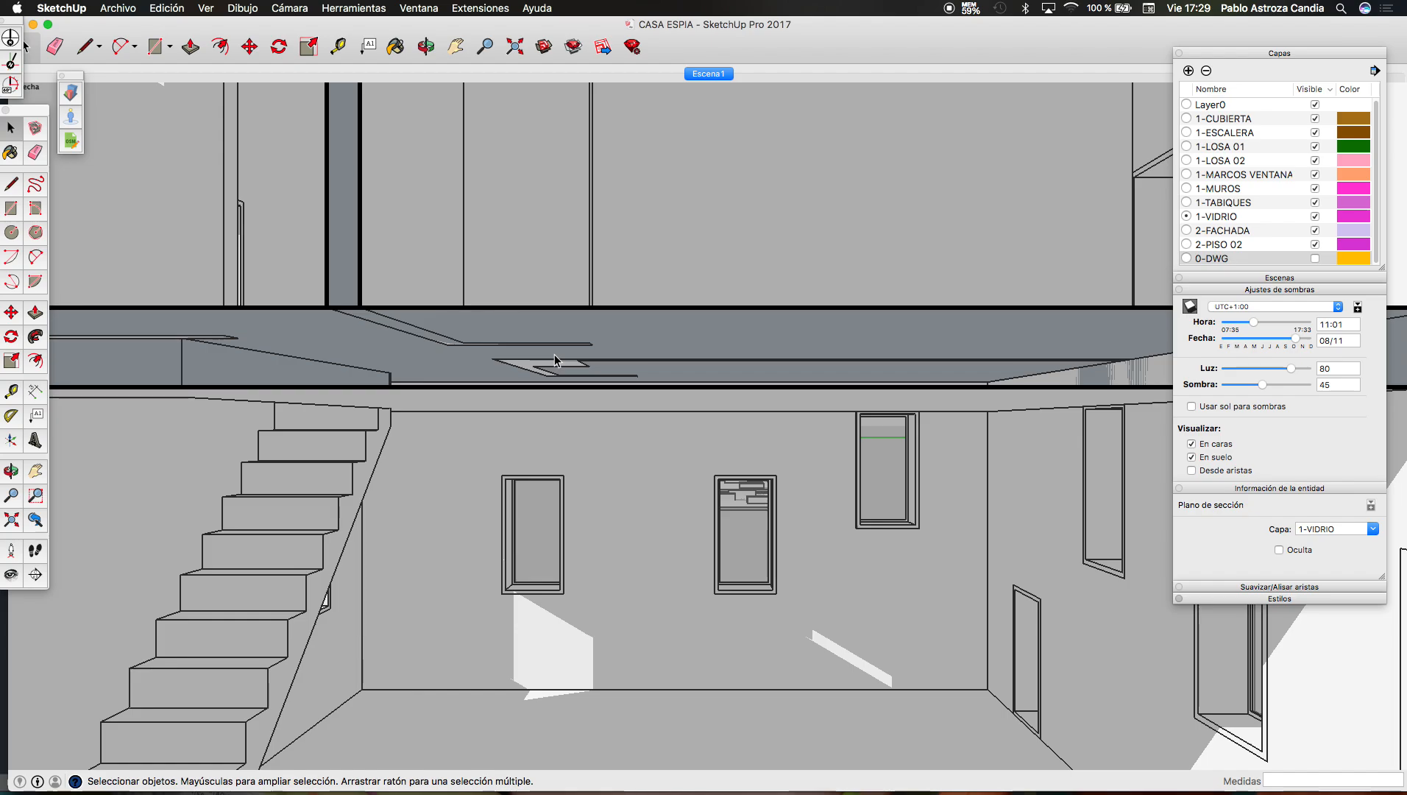
scroll(618, 323, "down", 5)
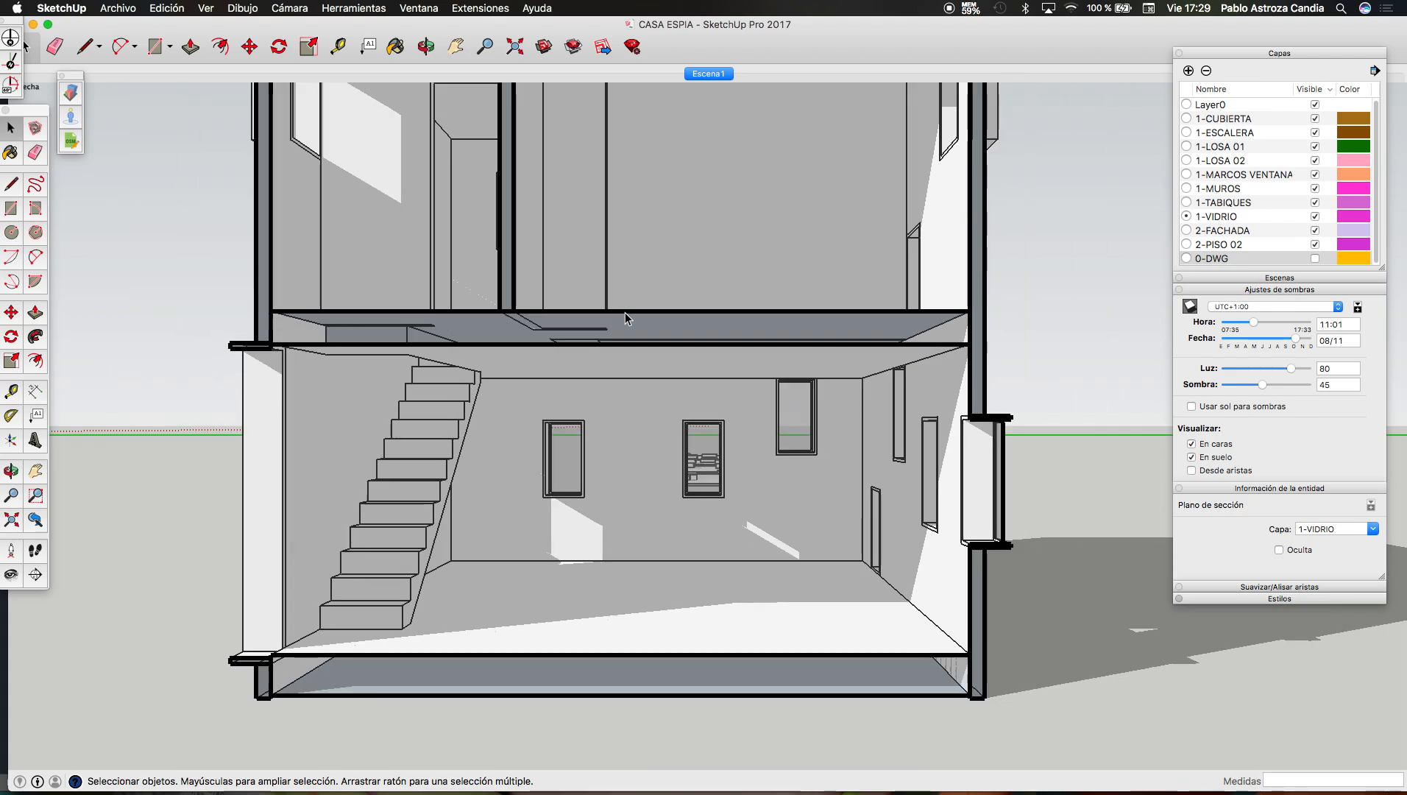
scroll(530, 331, "up", 5)
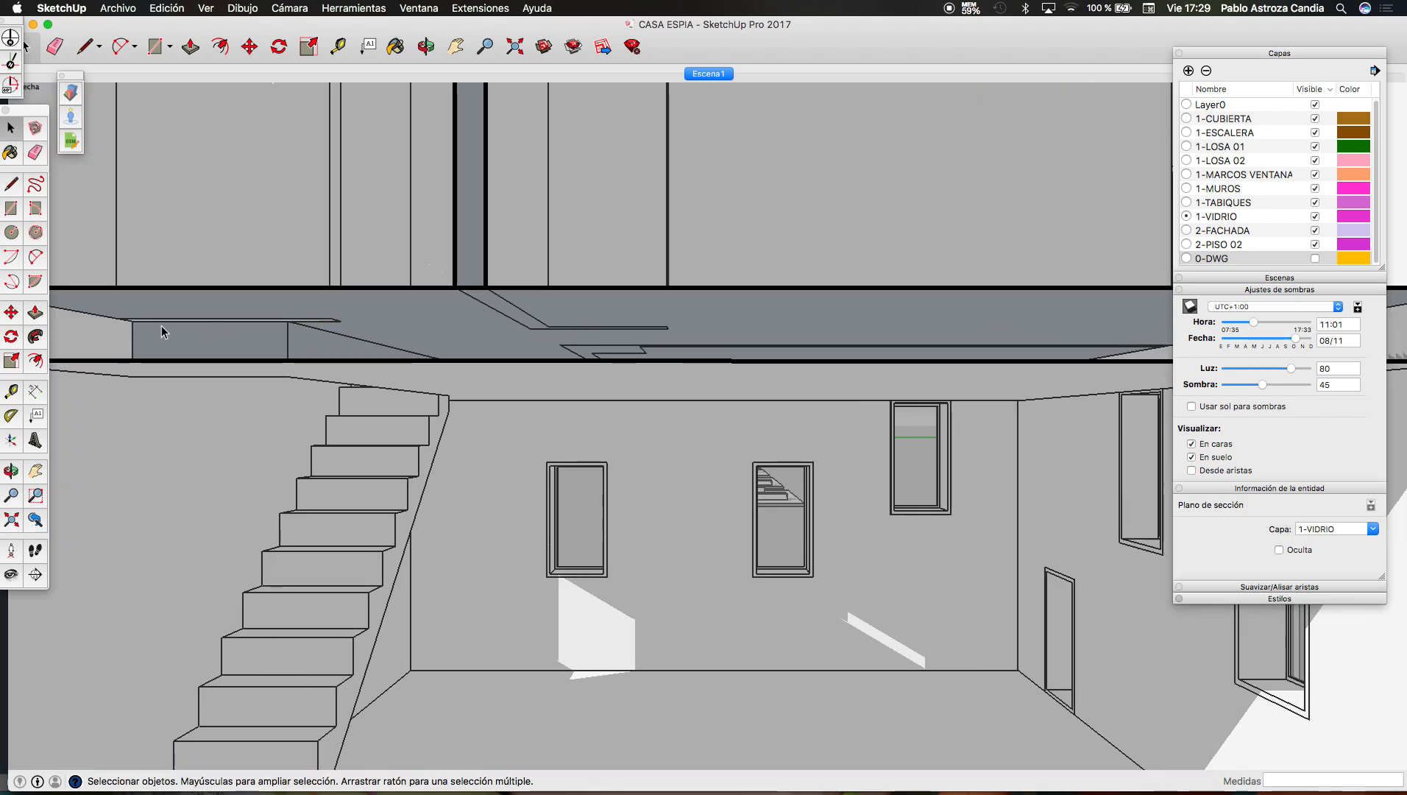
scroll(490, 345, "down", 6)
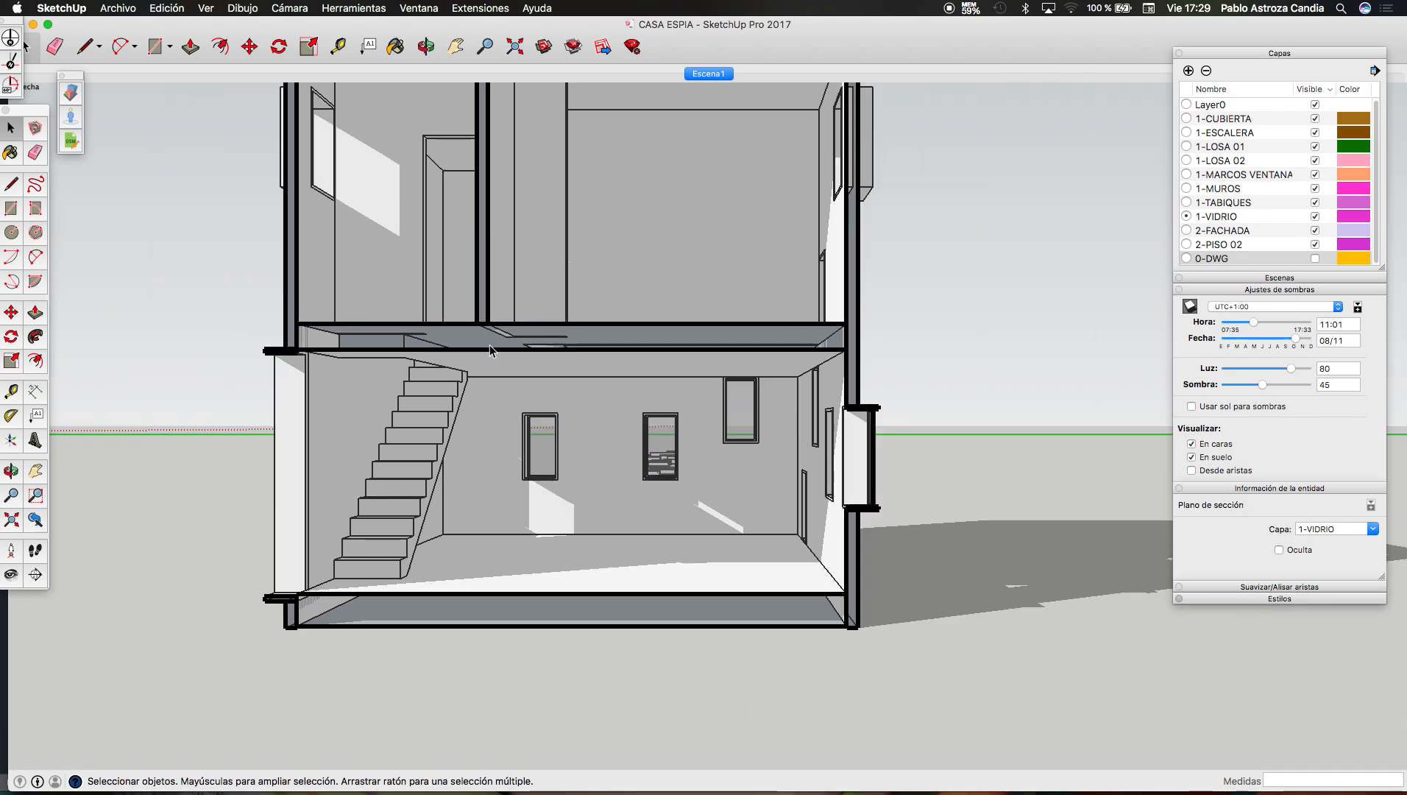
Step: Switch back to AutoCAD and erase the short horizontal and diagonal lines across the top end of the left exterior wall
key("ctrl+Up")
left_click(760, 378)
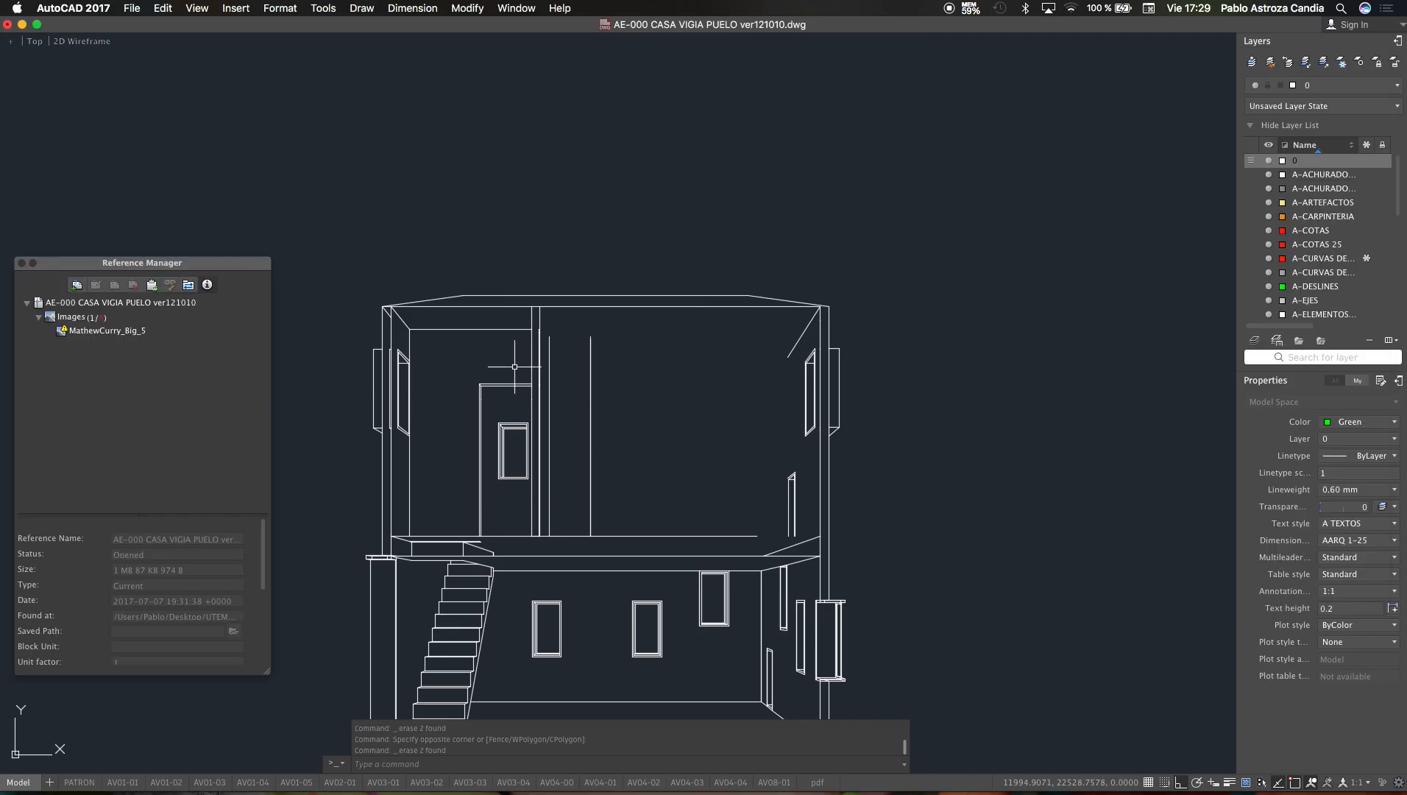
scroll(387, 312, "up", 5)
scroll(387, 287, "up", 5)
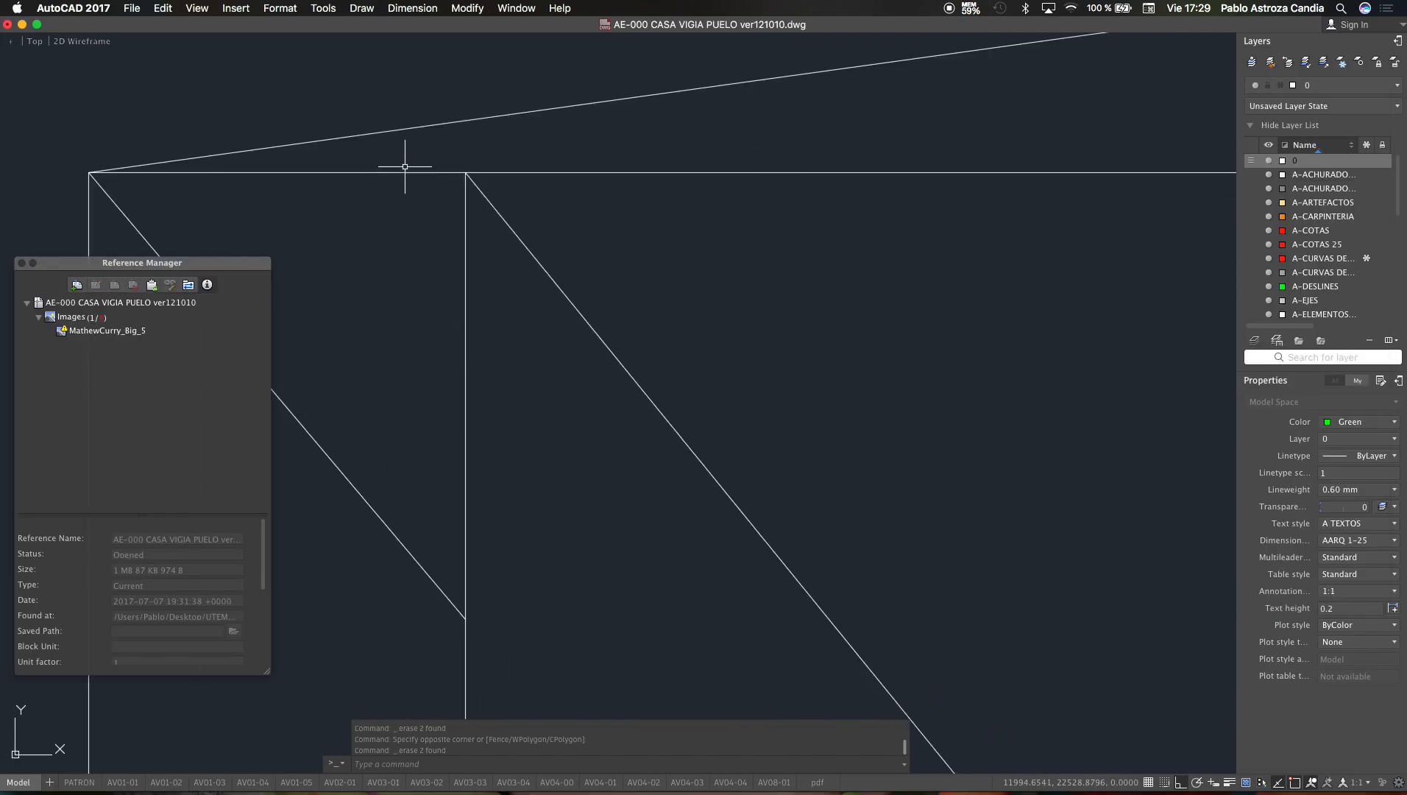
left_click_drag(405, 167, 389, 207)
scroll(497, 264, "down", 3)
left_click_drag(473, 278, 445, 317)
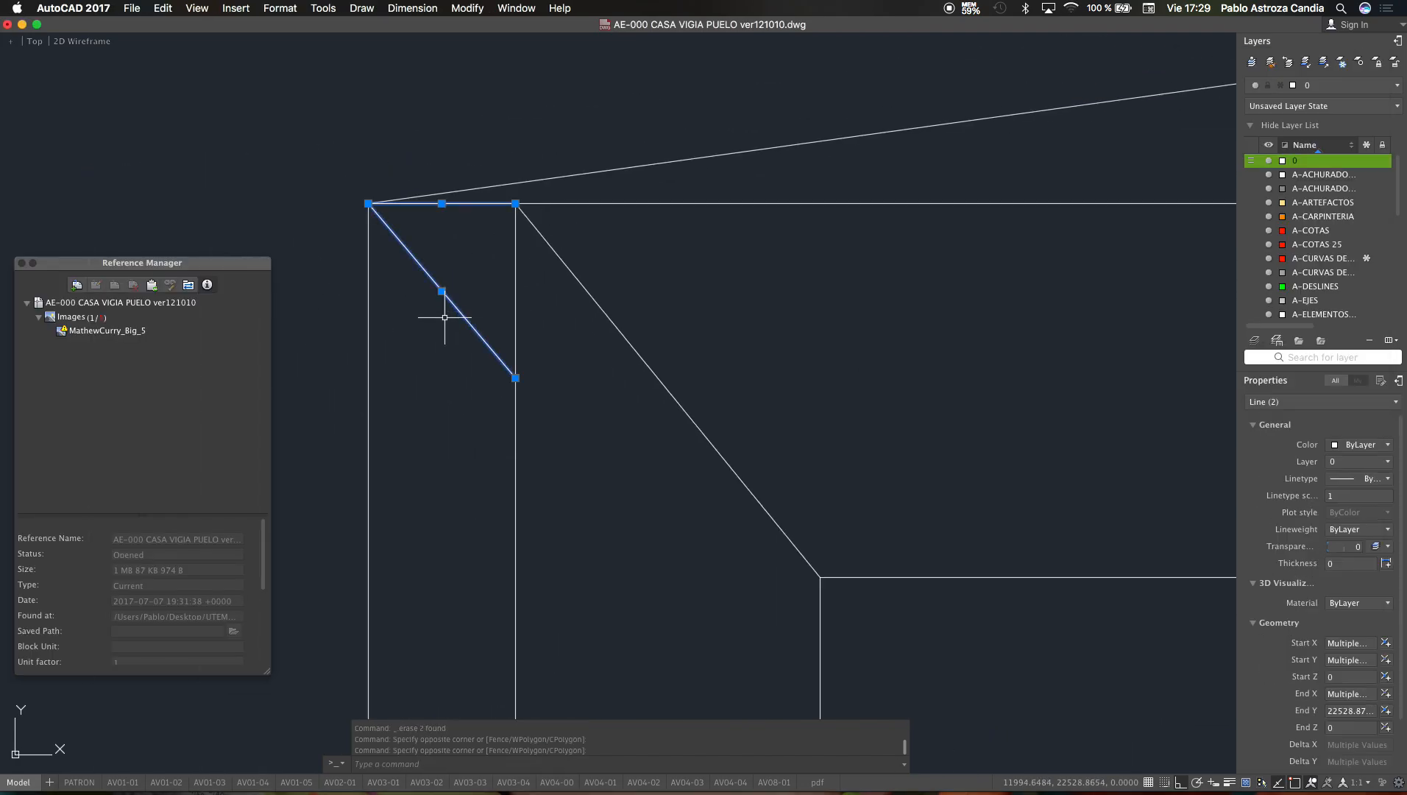
key("Delete")
Step: Erase the upper-floor window's leftover top, side and bottom lines that lie inside the left wall's thickness
scroll(462, 314, "down", 5)
scroll(644, 180, "up", 5)
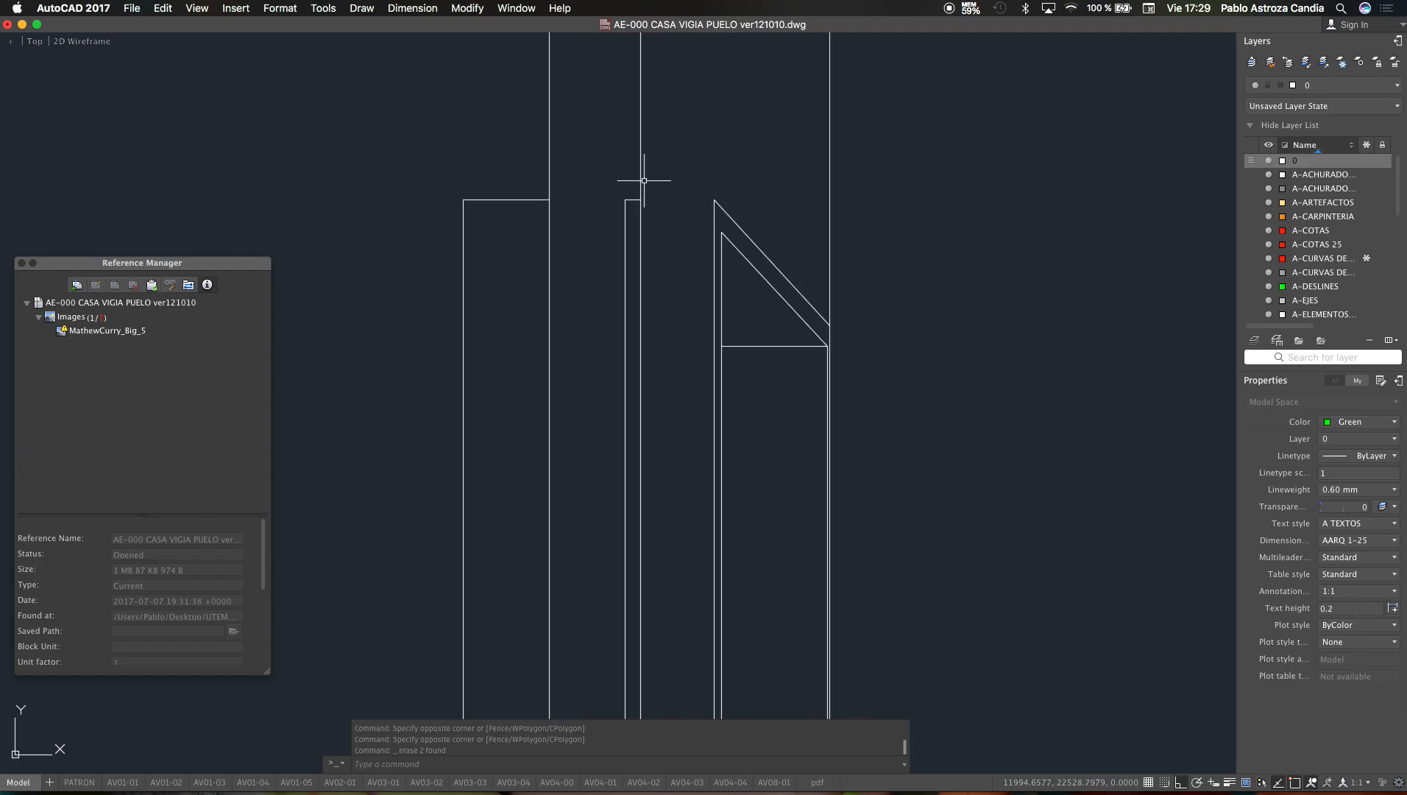
left_click_drag(627, 183, 612, 226)
key("Delete")
scroll(650, 126, "down", 4)
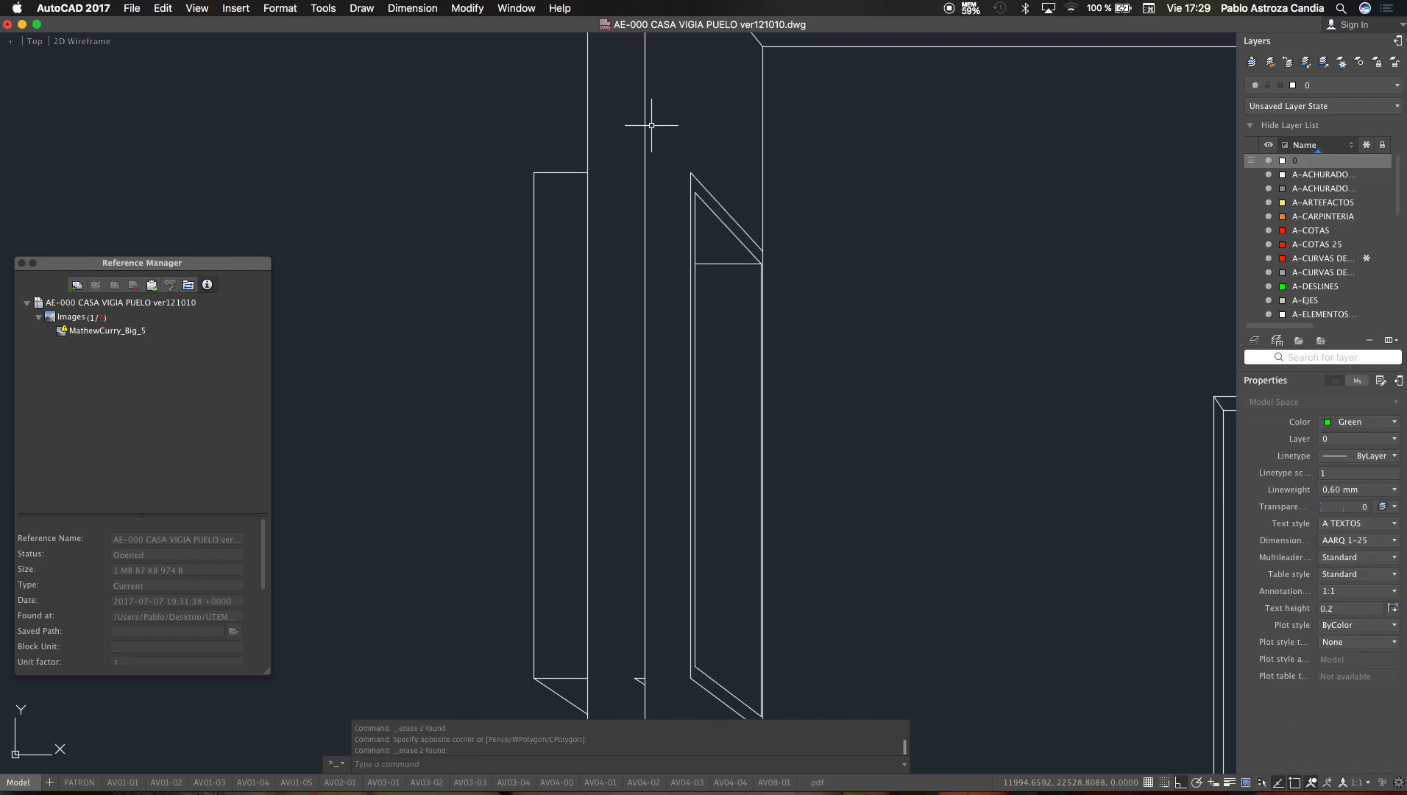
scroll(638, 334, "up", 4)
left_click_drag(697, 424, 654, 503)
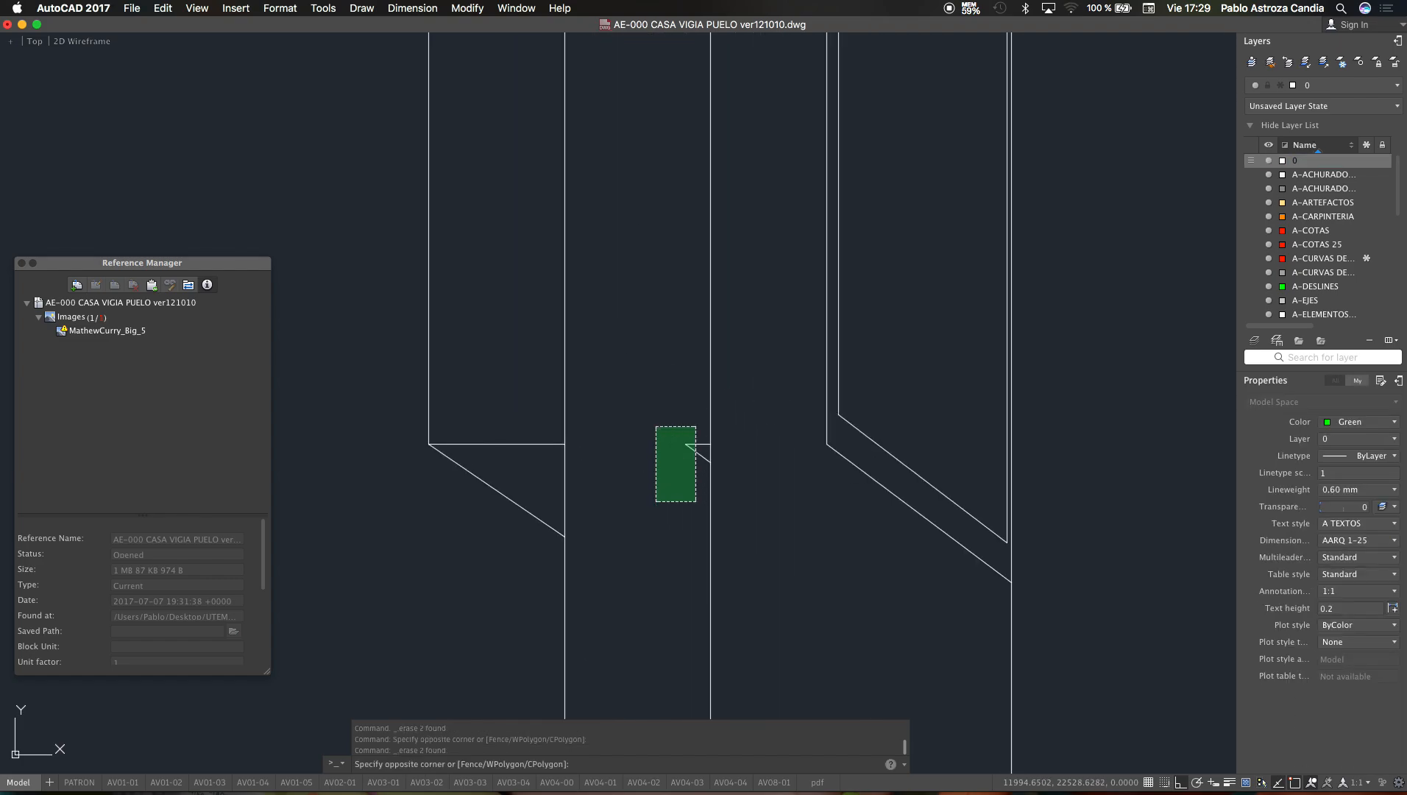
key("Delete")
Step: Erase the leftover stair-opening lines that lie inside the thickness of the slab between the two floors
scroll(654, 502, "down", 4)
scroll(734, 463, "up", 4)
scroll(734, 462, "up", 3)
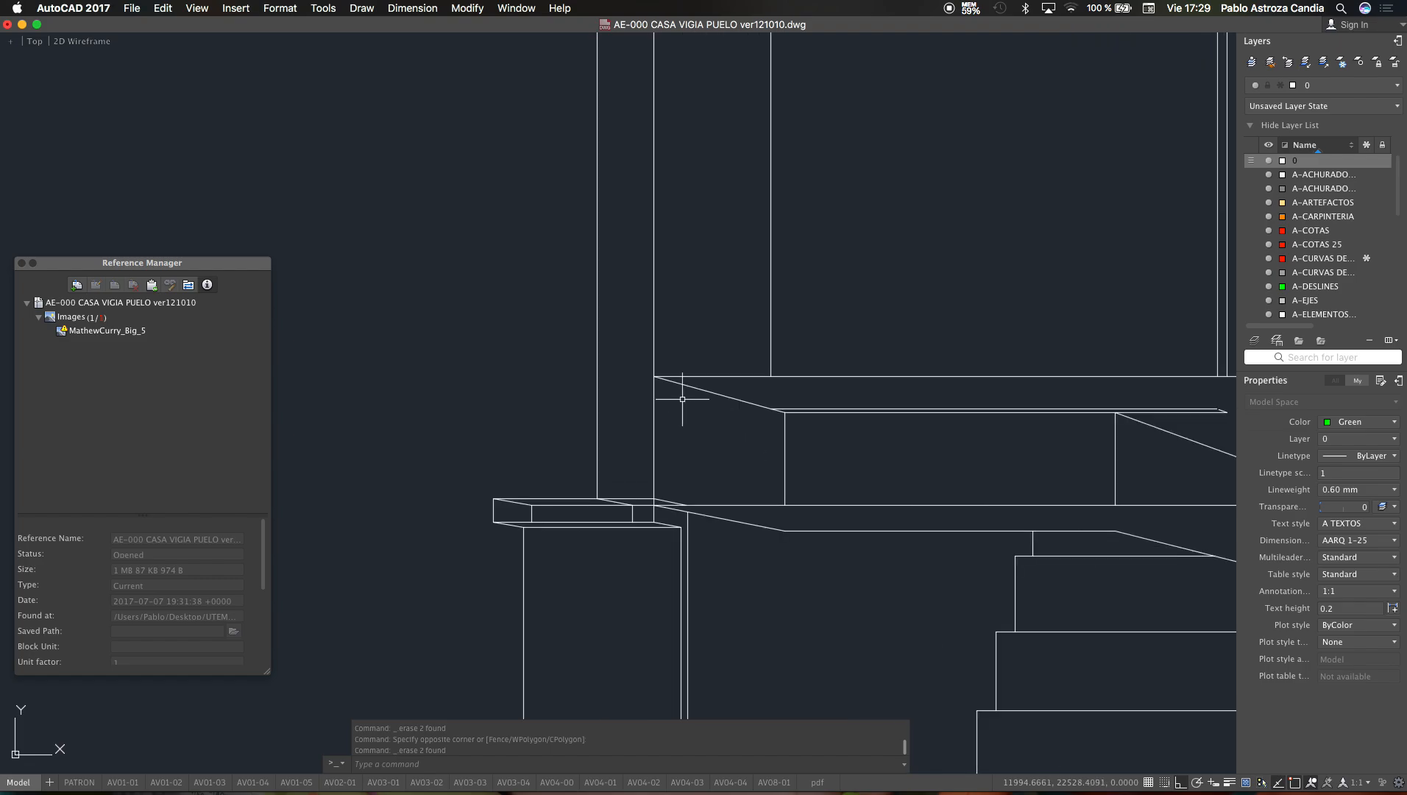
scroll(670, 386, "down", 3)
scroll(751, 390, "up", 3)
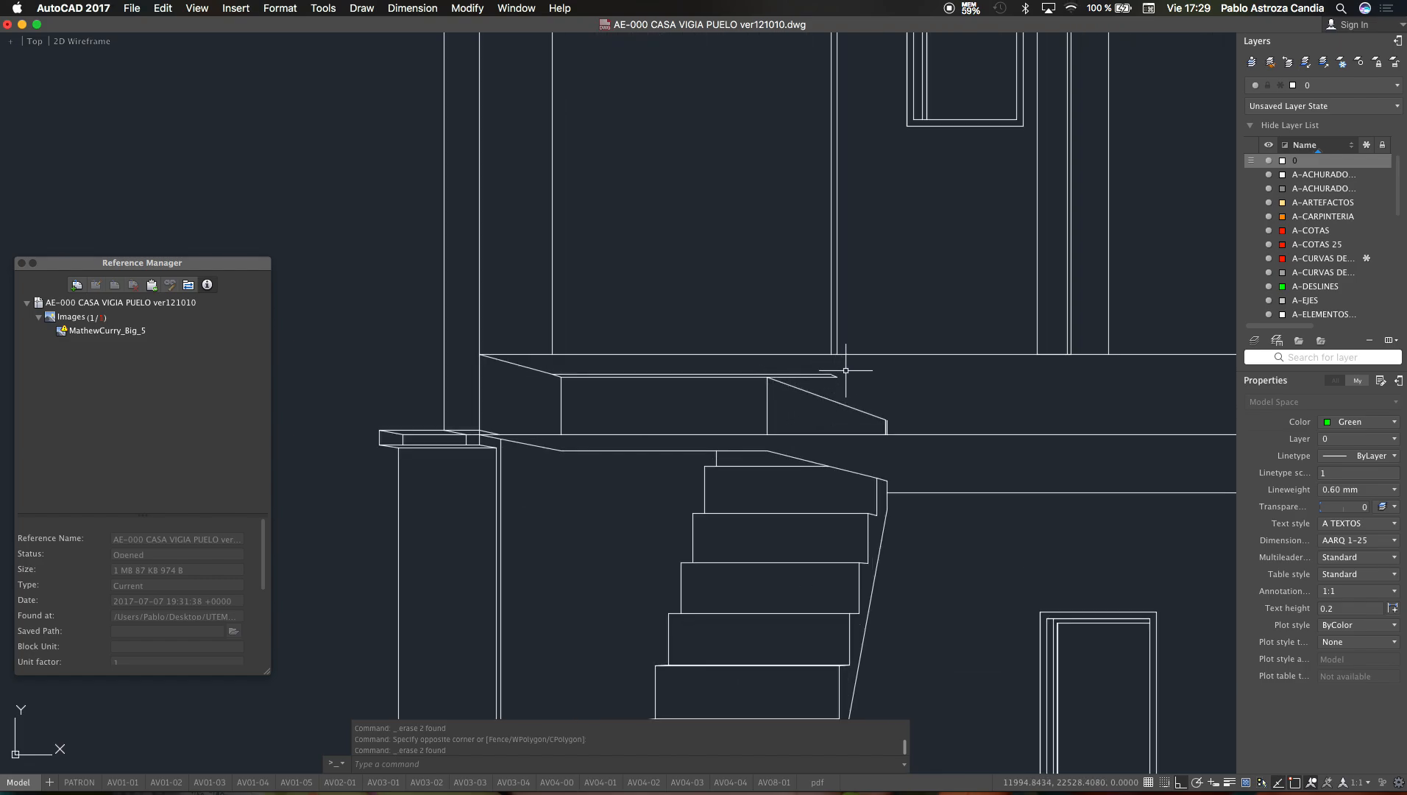
left_click_drag(848, 374, 679, 399)
key("Delete")
left_click_drag(584, 371, 469, 401)
key("Delete")
scroll(453, 334, "down", 3)
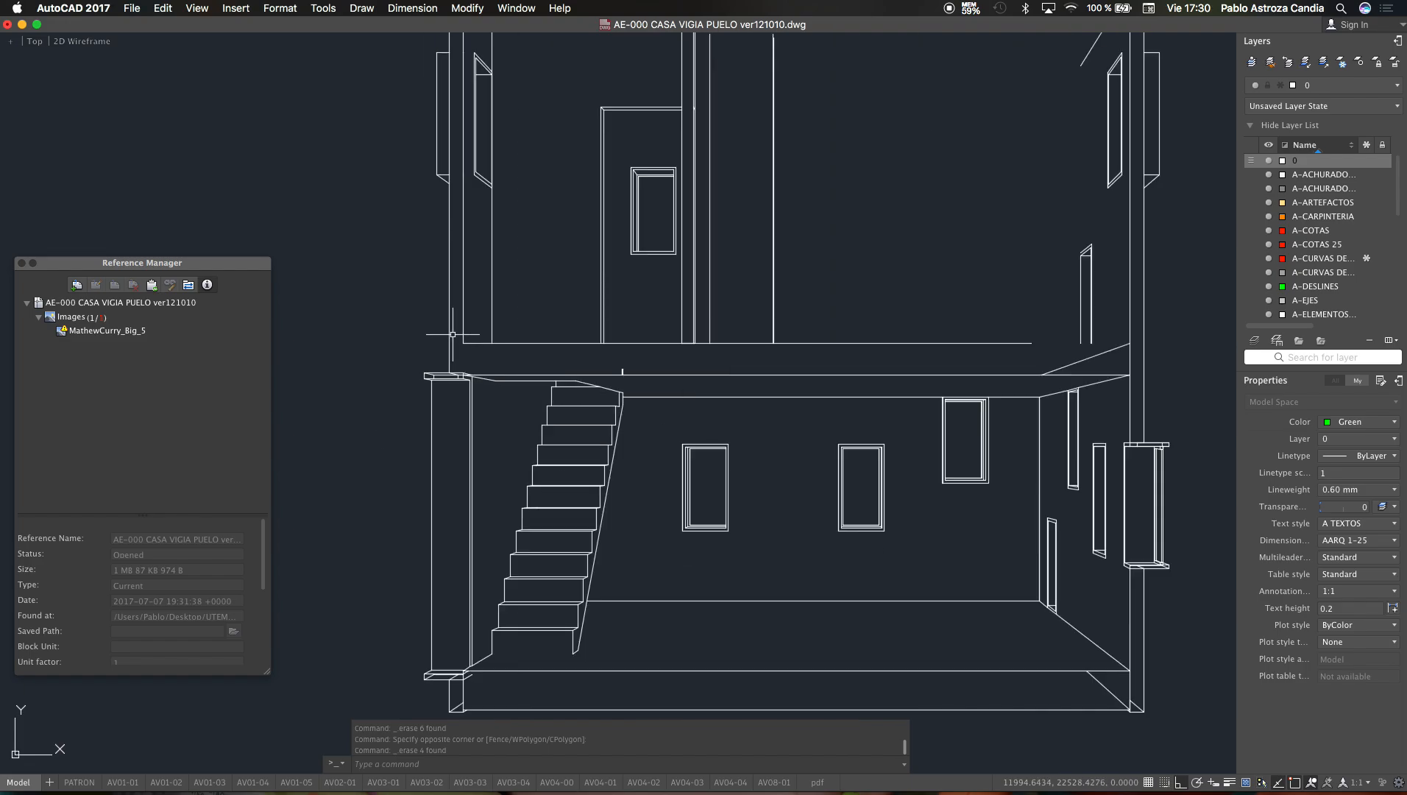
Step: Erase the leftover vertical and horizontal lines inside the top ledge of the ground-floor window box on the left wall
scroll(441, 374, "up", 4)
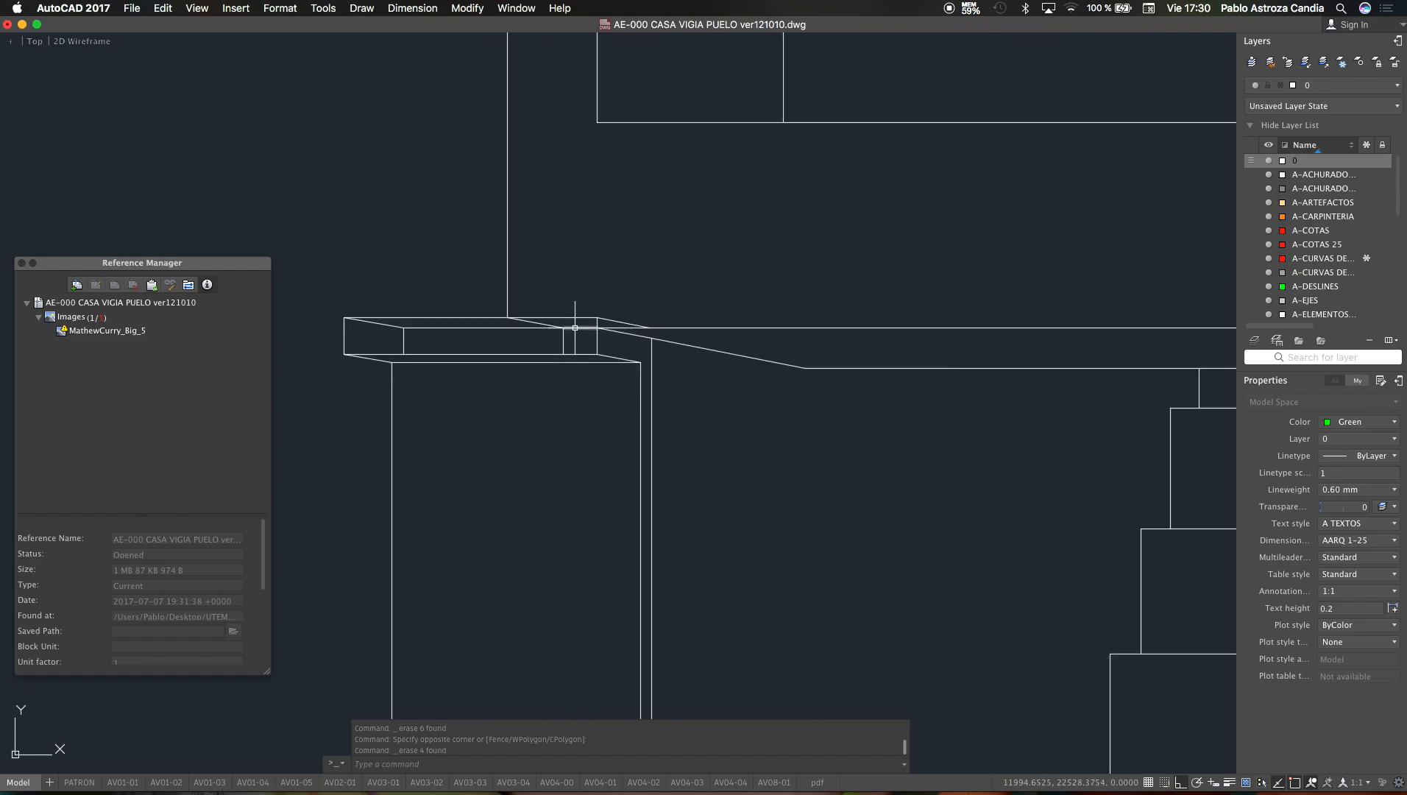
left_click_drag(573, 322, 379, 347)
key("Delete")
scroll(597, 305, "down", 4)
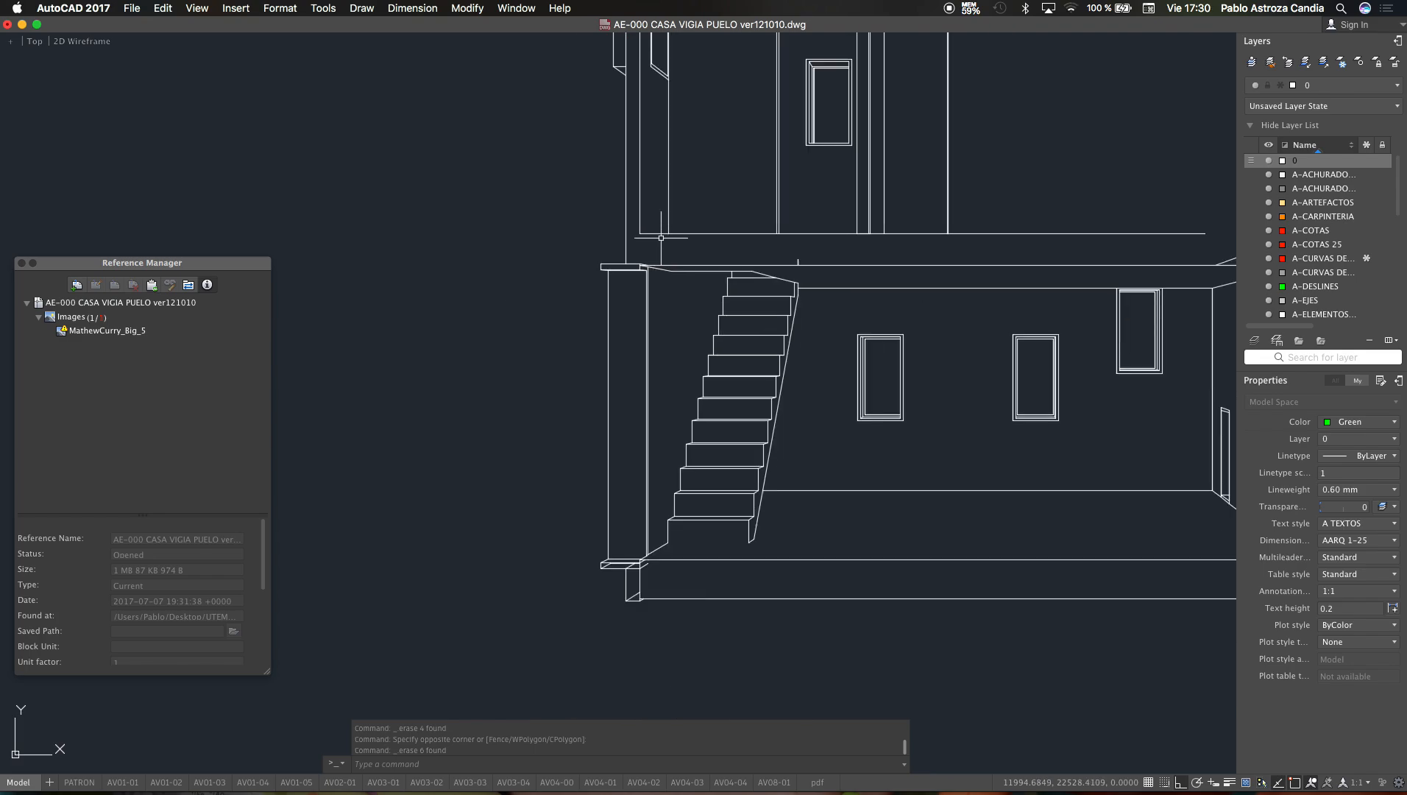
Step: Erase the leftover diagonal, horizontal and short vertical lines inside the bottom ledge of the left wall's window box
scroll(633, 580, "up", 4)
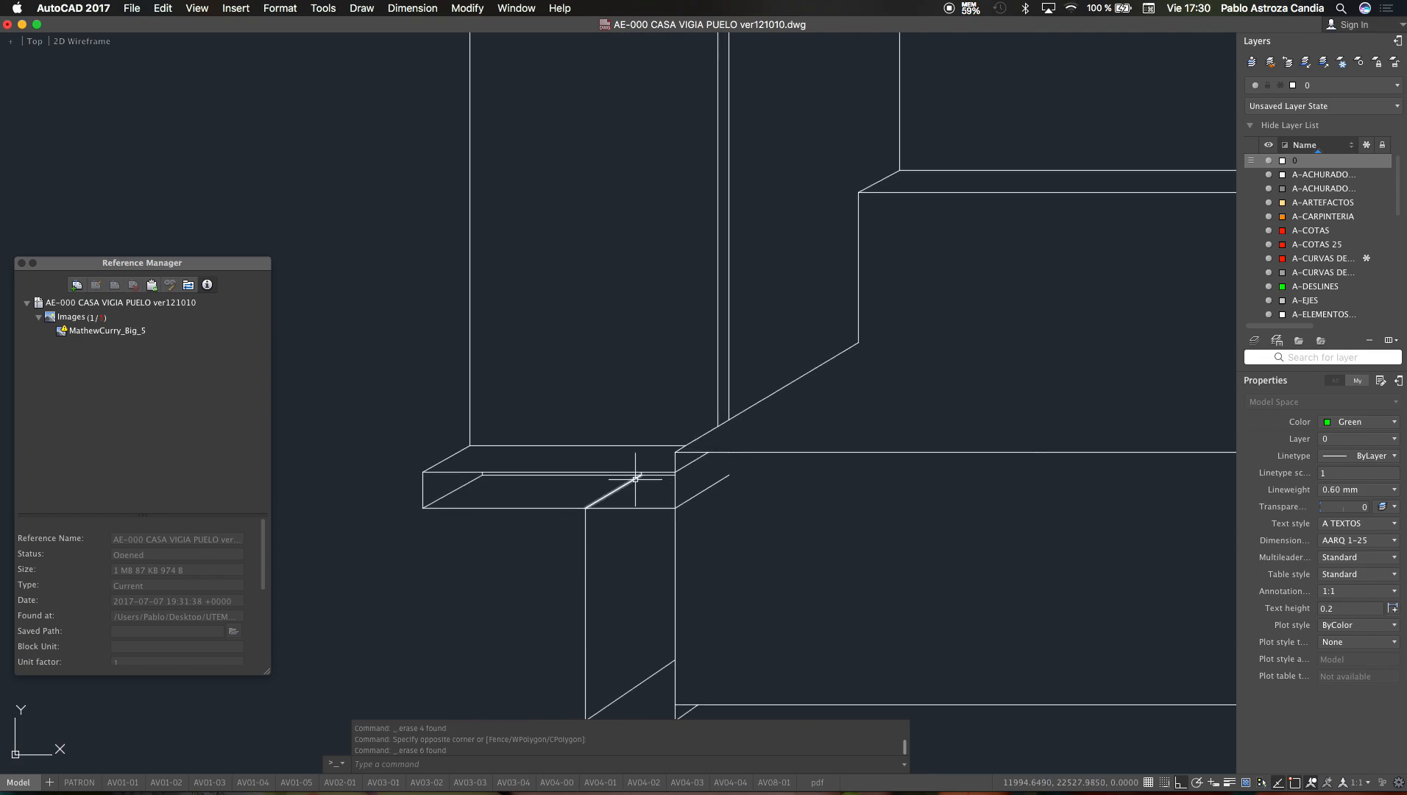
left_click_drag(638, 485, 424, 492)
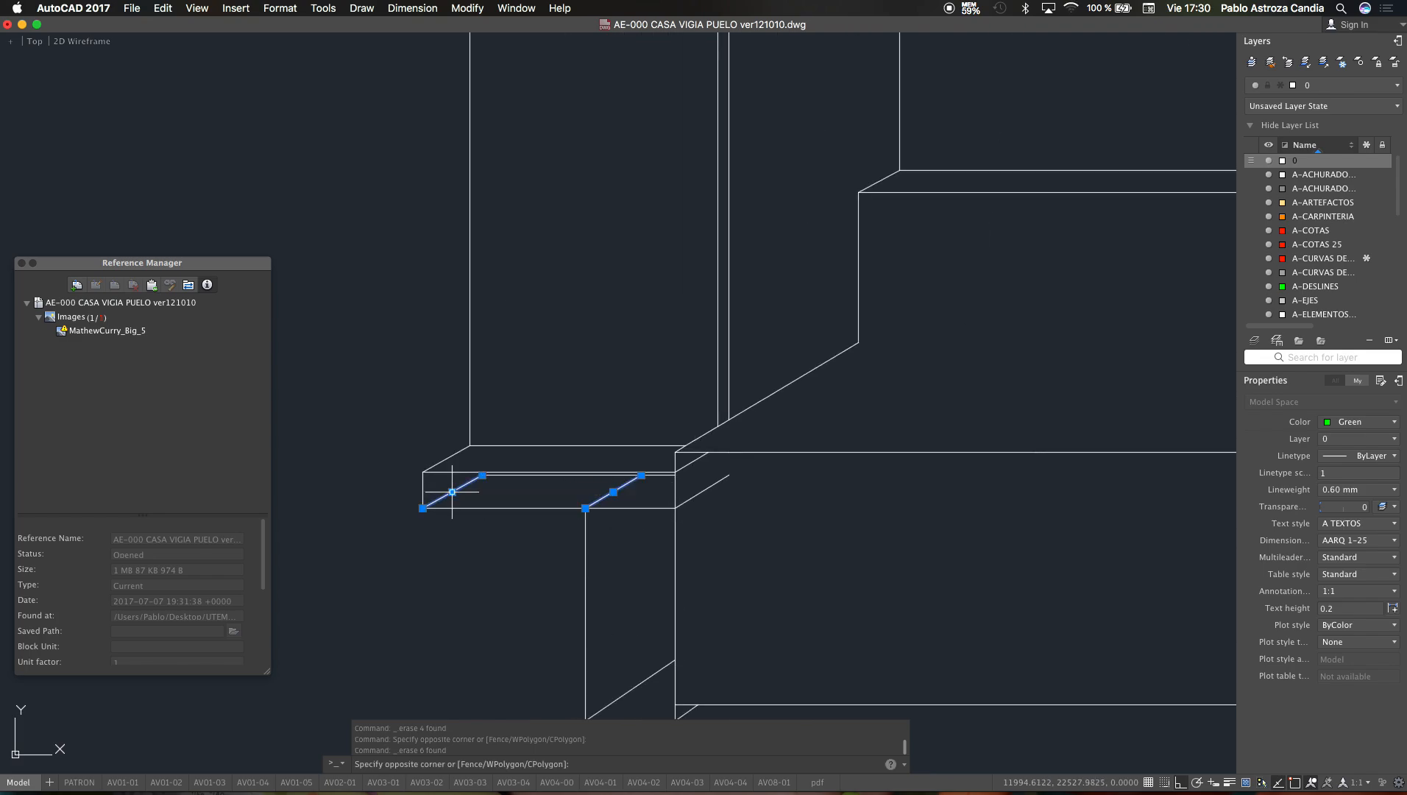
key("Delete")
scroll(637, 487, "up", 3)
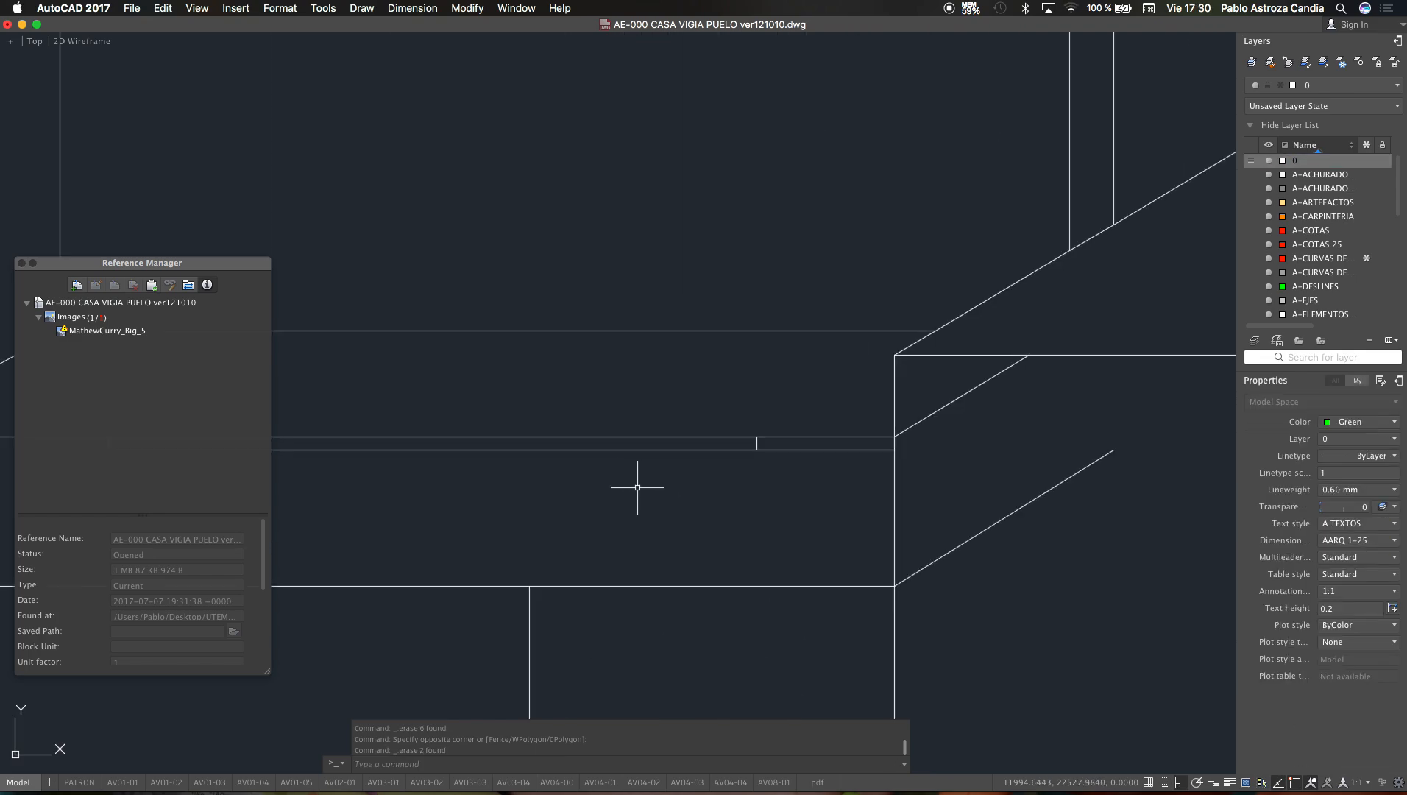
left_click(767, 444)
key("Delete")
scroll(681, 467, "down", 5)
scroll(547, 463, "up", 2)
scroll(547, 463, "up", 2)
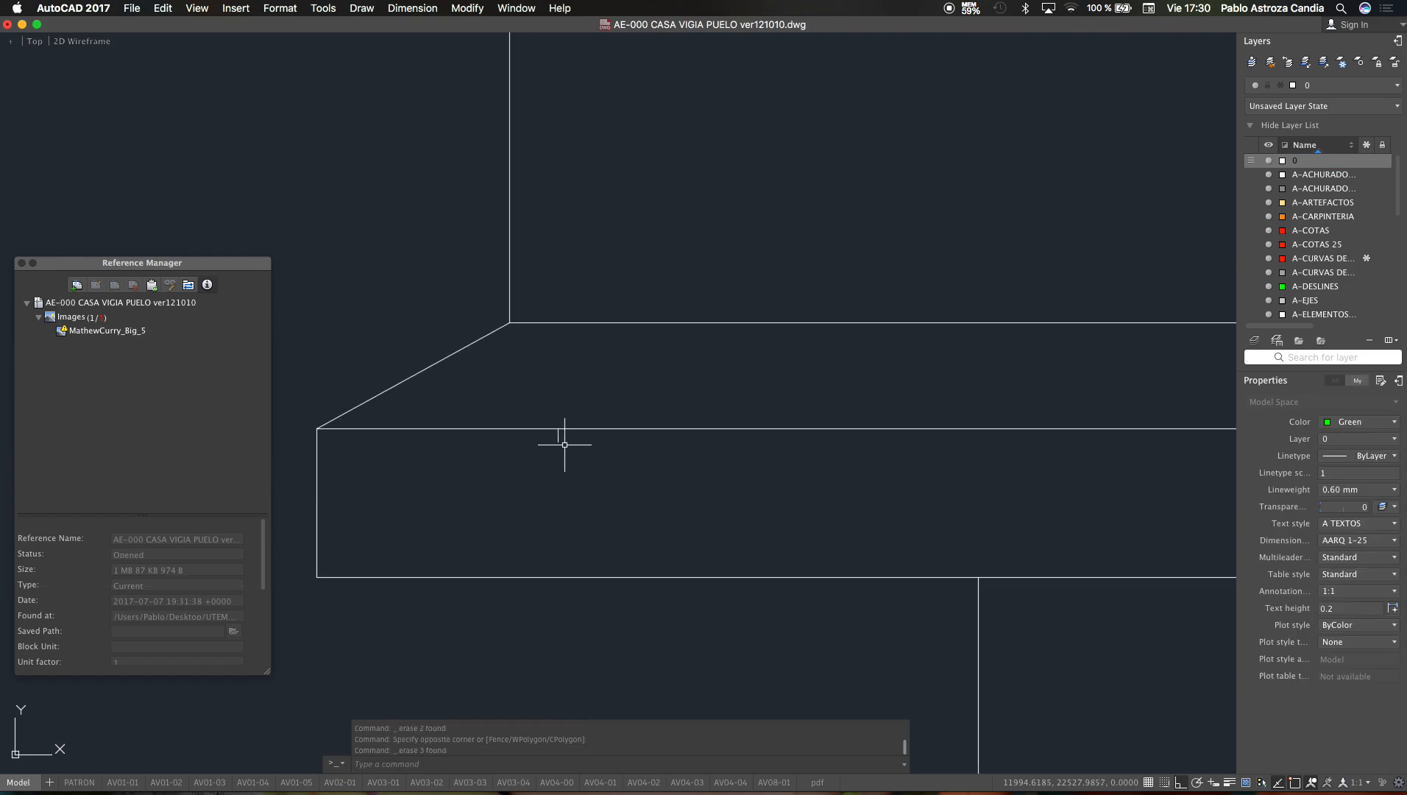
left_click(557, 434)
key("Delete")
scroll(489, 388, "down", 4)
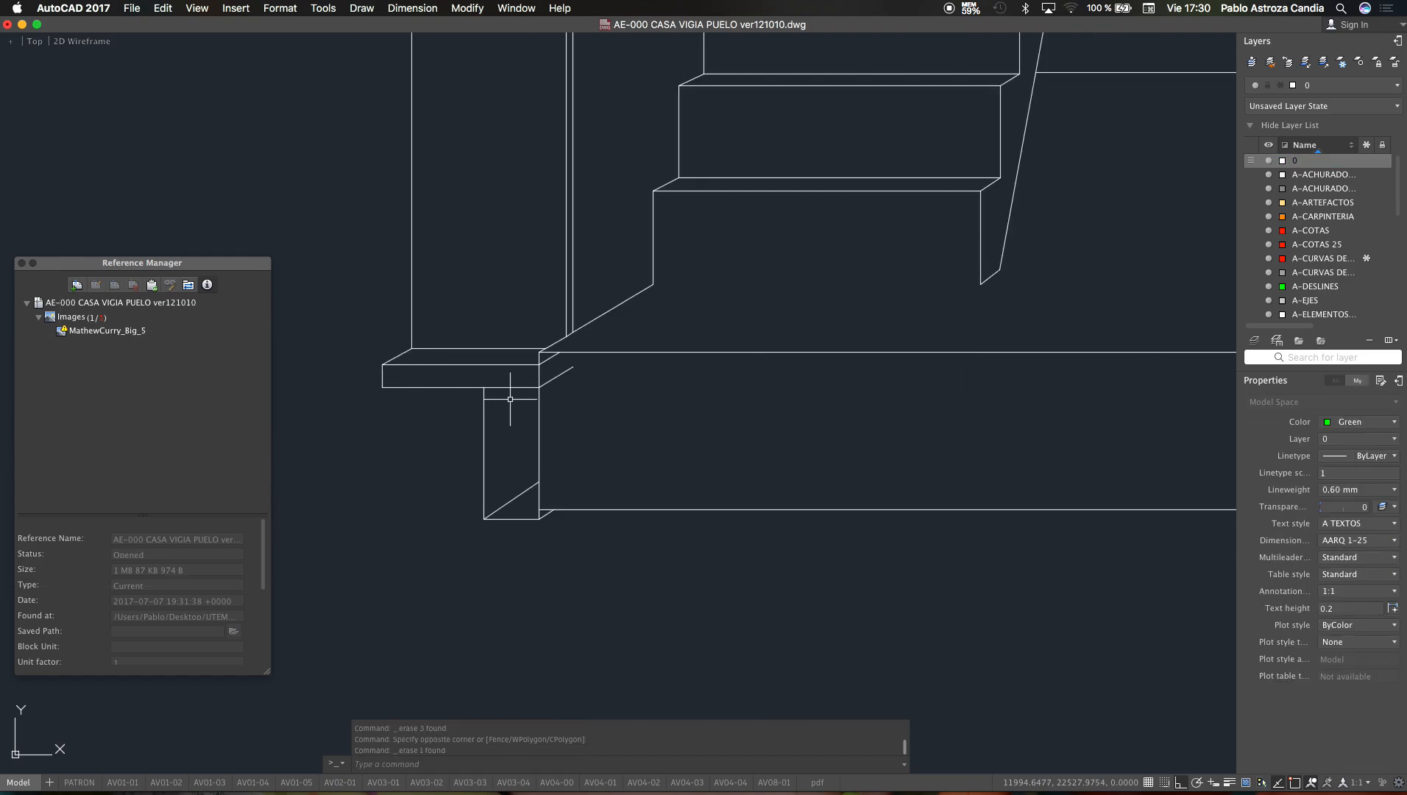
Step: Erase the dividing lines between the left ledge, foundation wall and floor slab, including the diagonals inside the cut
left_click(525, 378)
left_click(508, 405)
key("Delete")
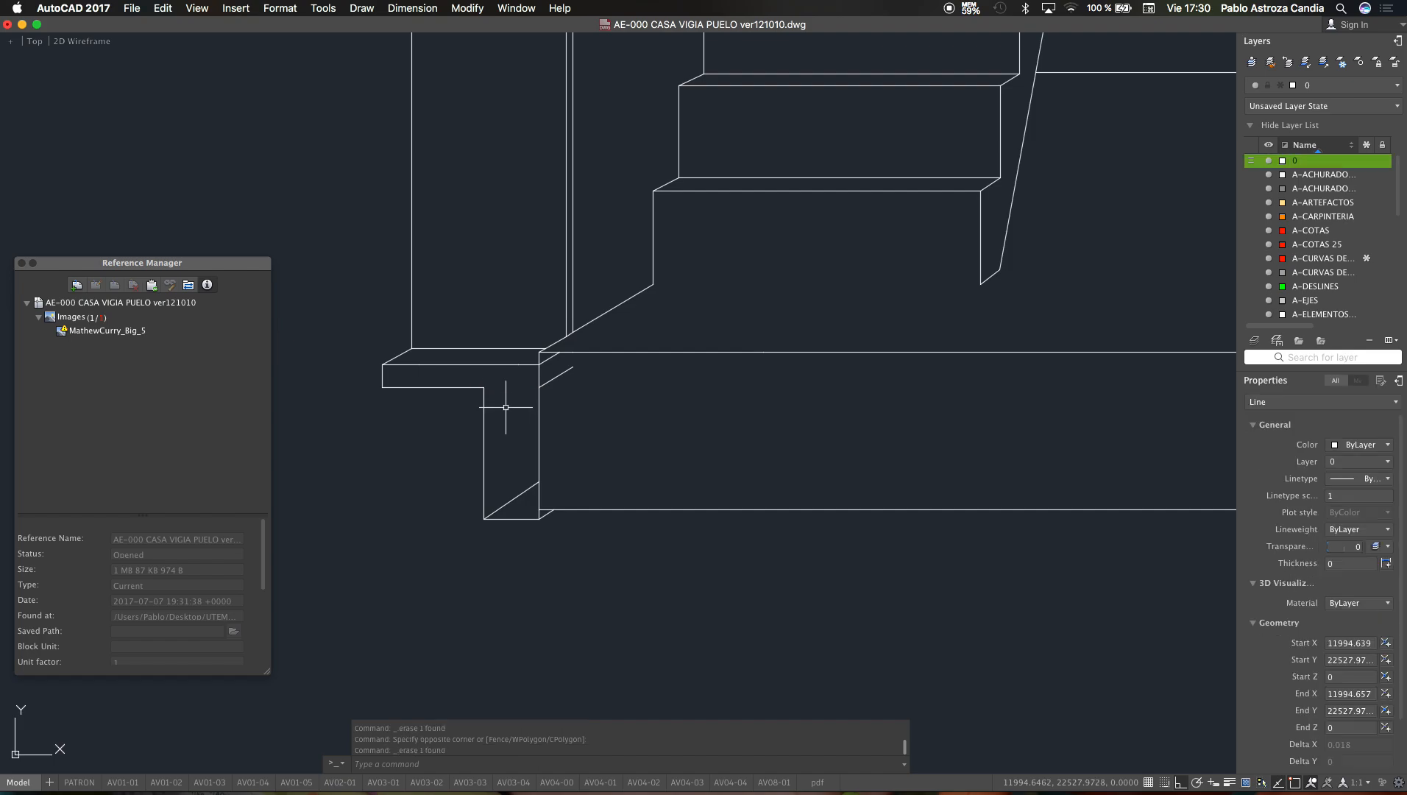
left_click(579, 377)
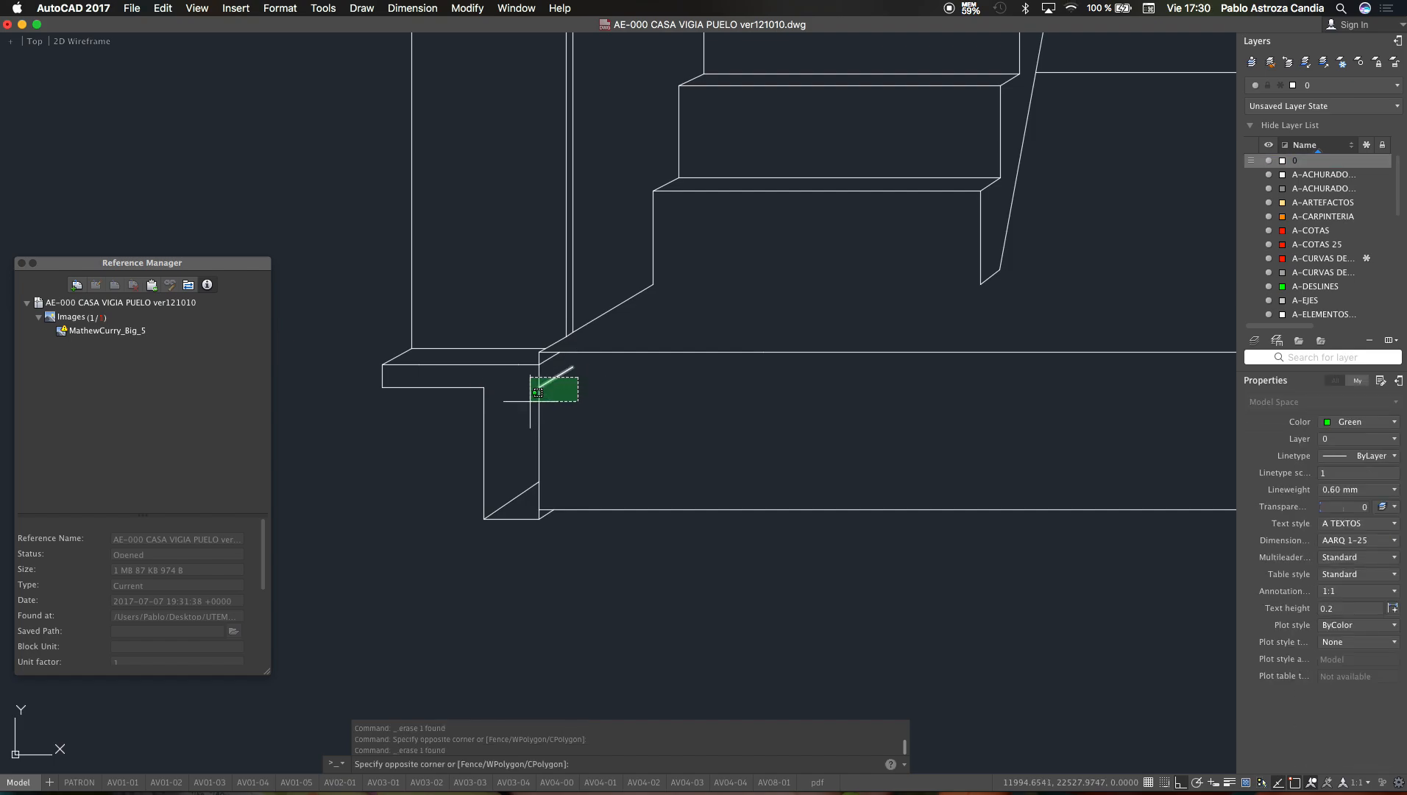
left_click(504, 482)
key("Delete")
left_click(567, 447)
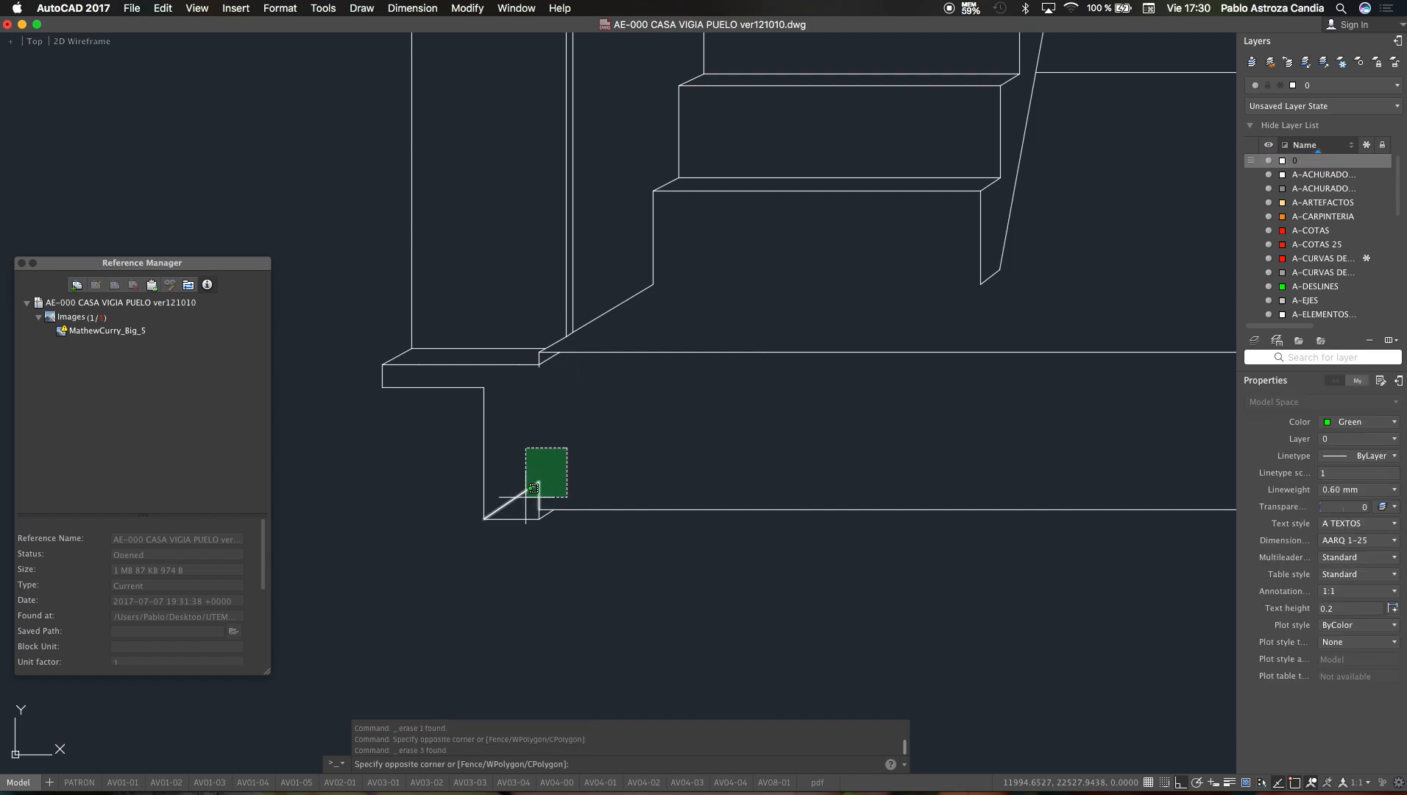
left_click(522, 500)
key("Delete")
scroll(385, 499, "down", 5)
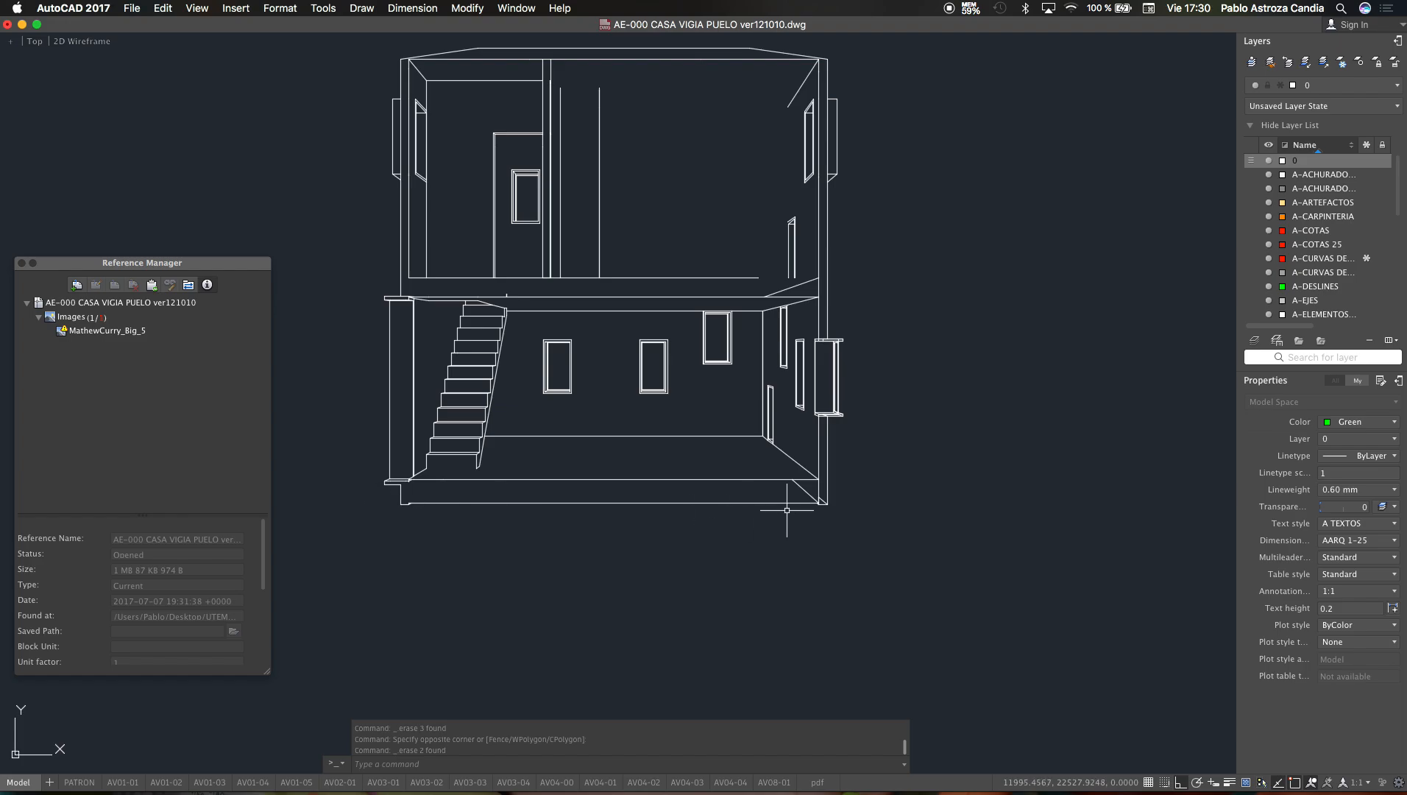
Step: Erase the diagonal and vertical leftover lines inside the foundation cut at the foot of the right wall
scroll(787, 510, "up", 10)
left_click(816, 464)
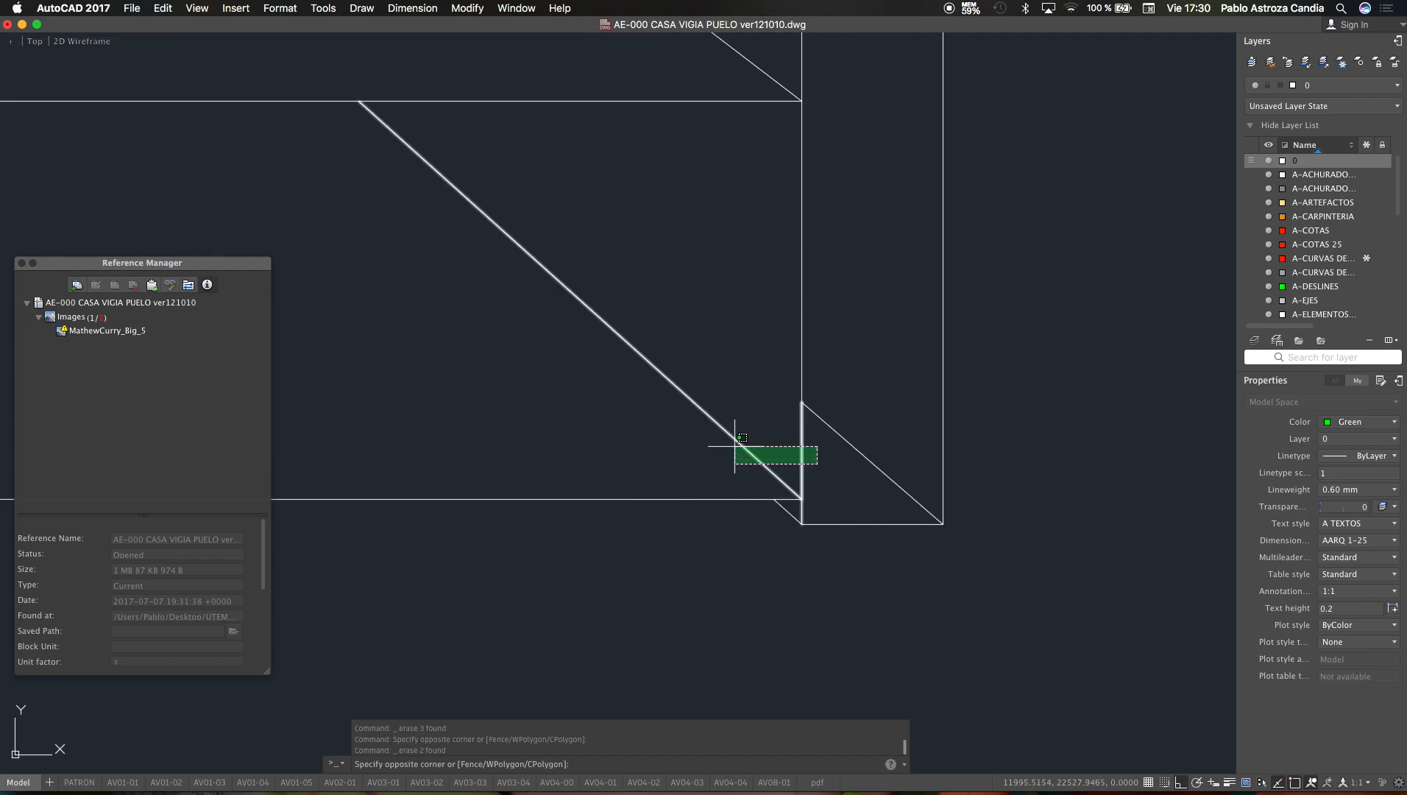
left_click(735, 446)
key("Delete")
left_click(826, 371)
left_click(767, 427)
key("Delete")
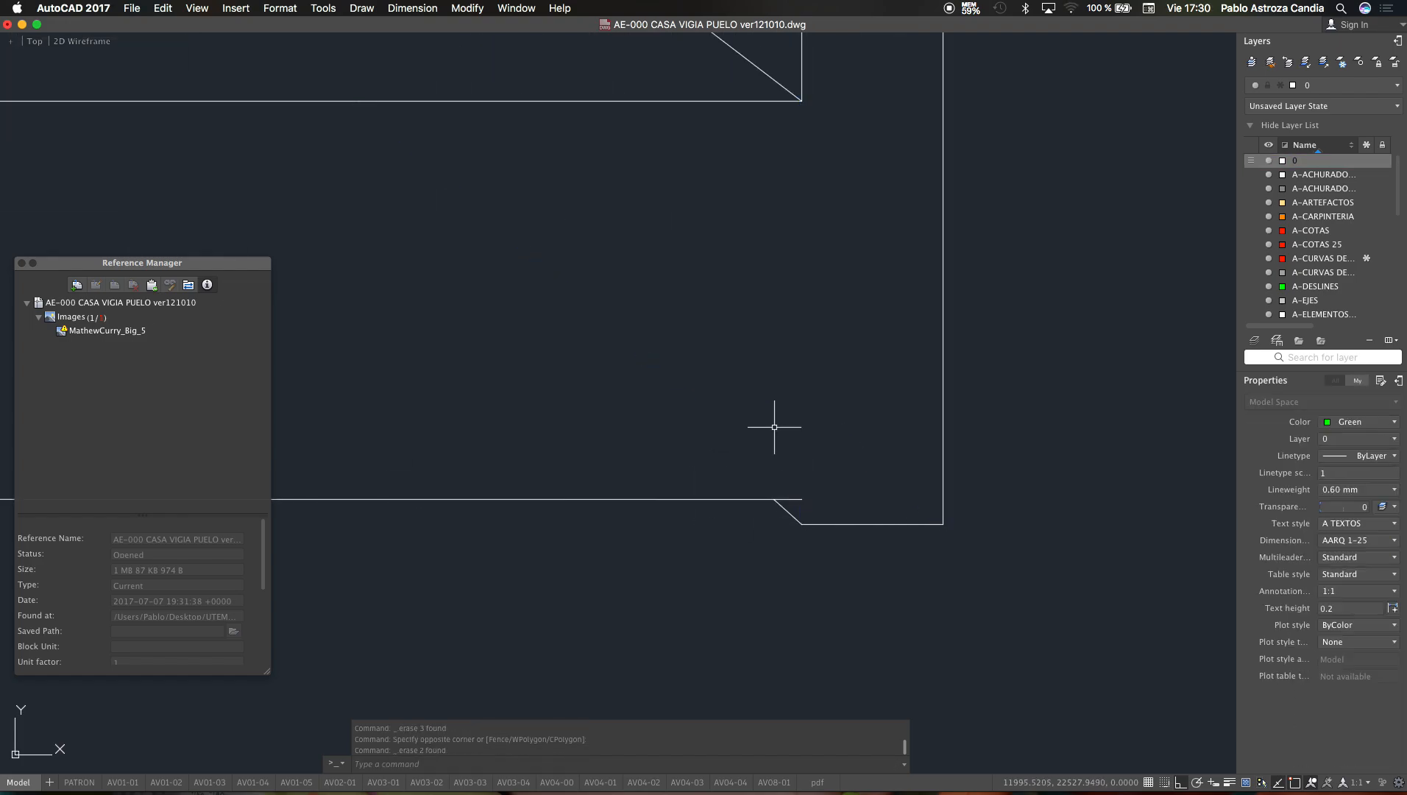
Step: Draw a vertical polyline closing the small step between the floor slab's underside and the right wall's footing
scroll(781, 434, "down", 3)
scroll(789, 458, "up", 5)
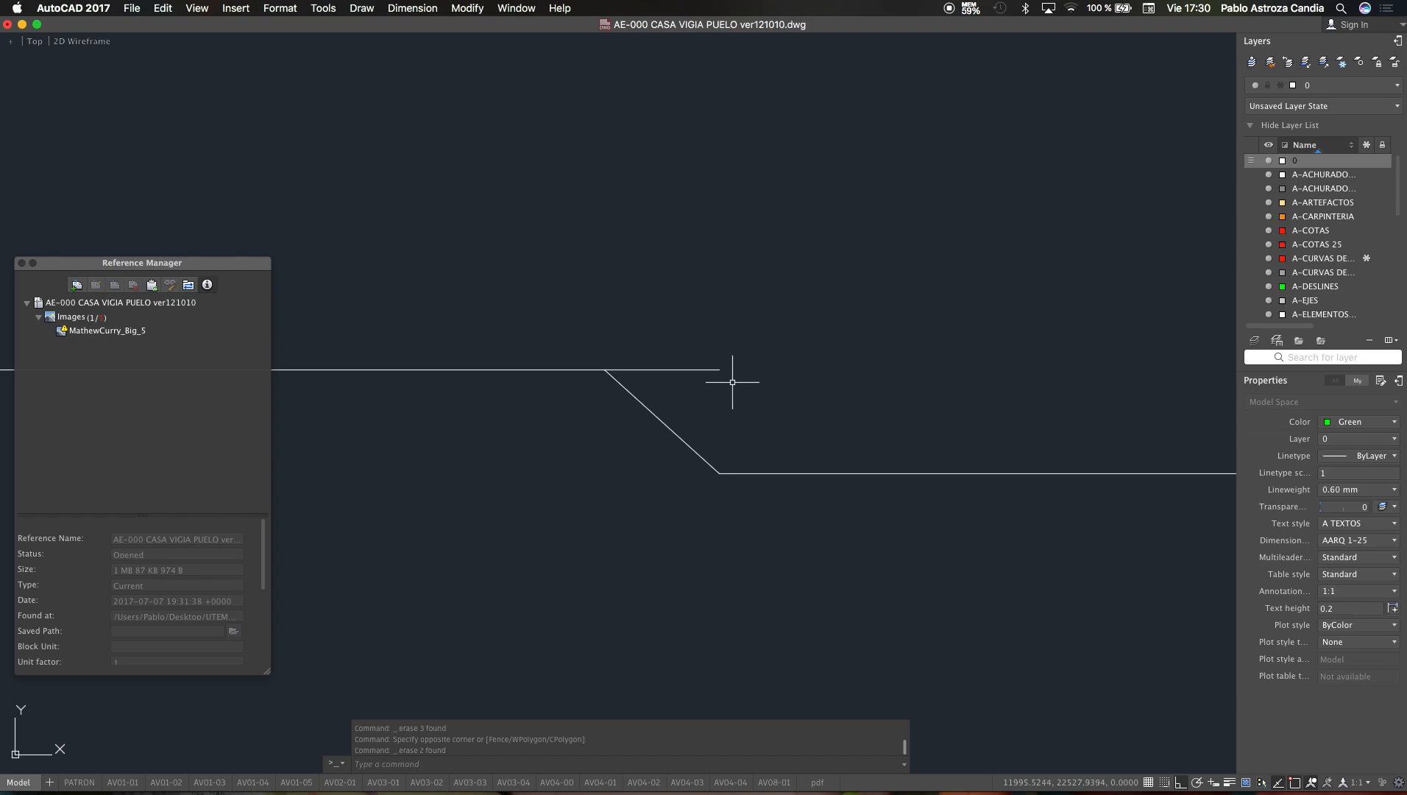
type("PL")
key("Return")
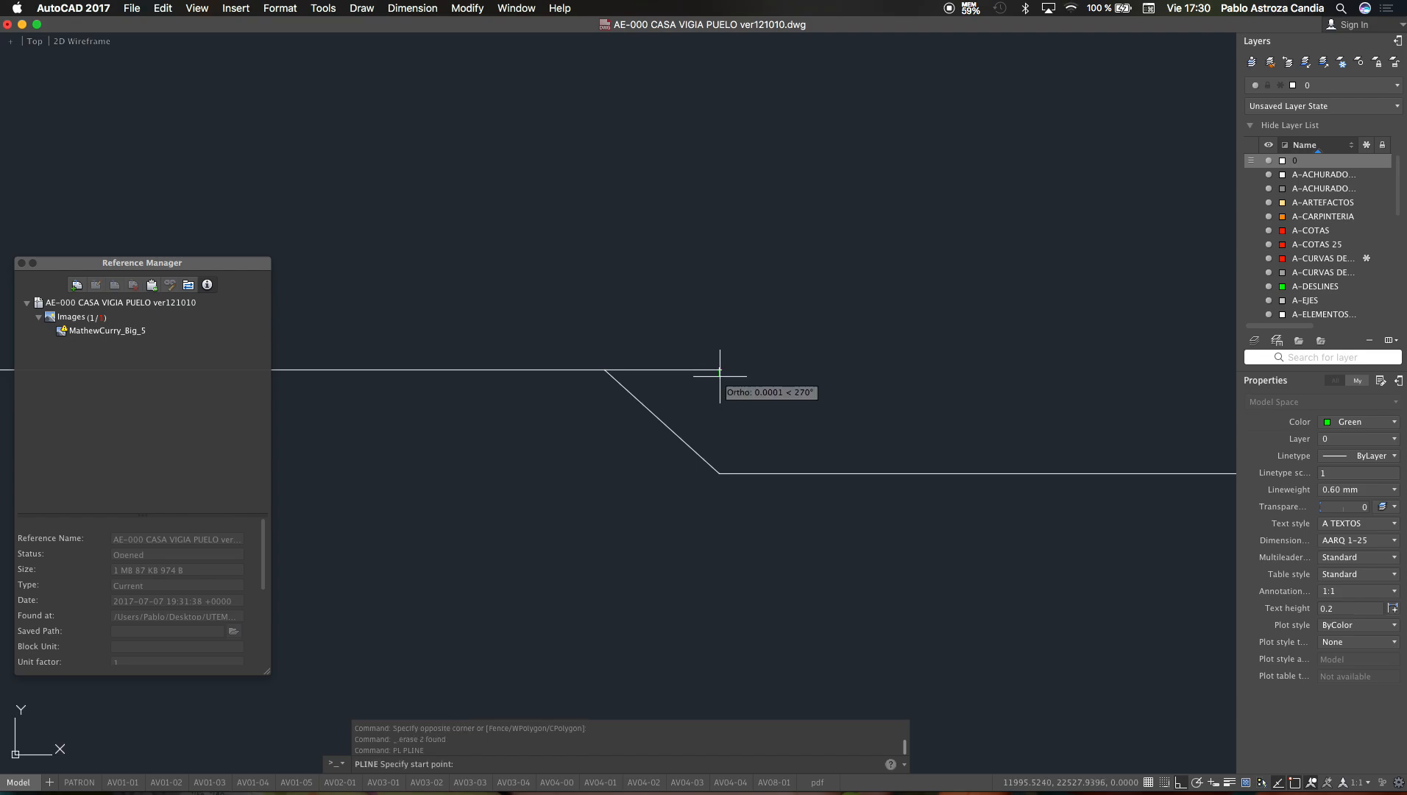
left_click(719, 369)
left_click(724, 471)
key("Escape")
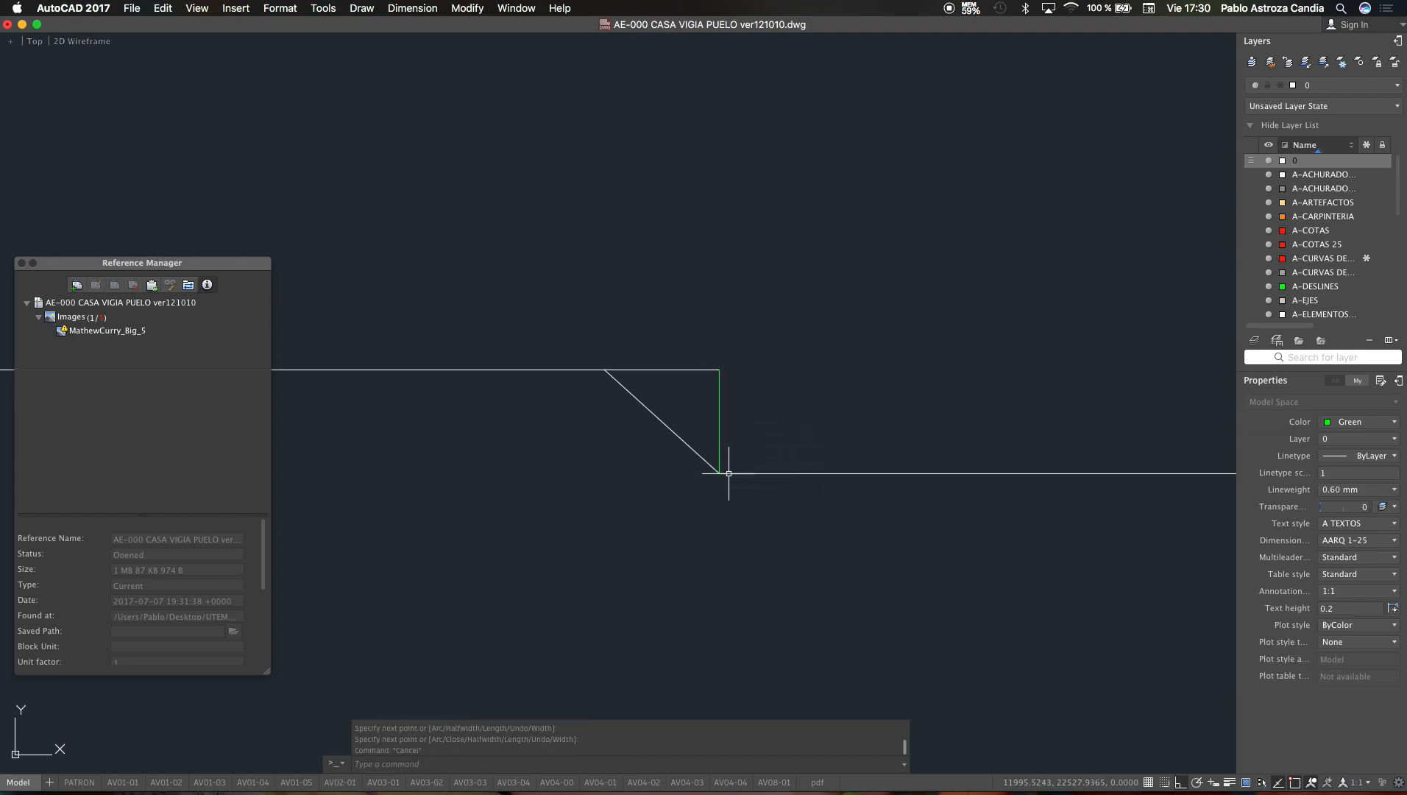
Step: Match the new vertical closing line's properties to the right footing's bottom line
type("MA")
key("Return")
left_click(741, 474)
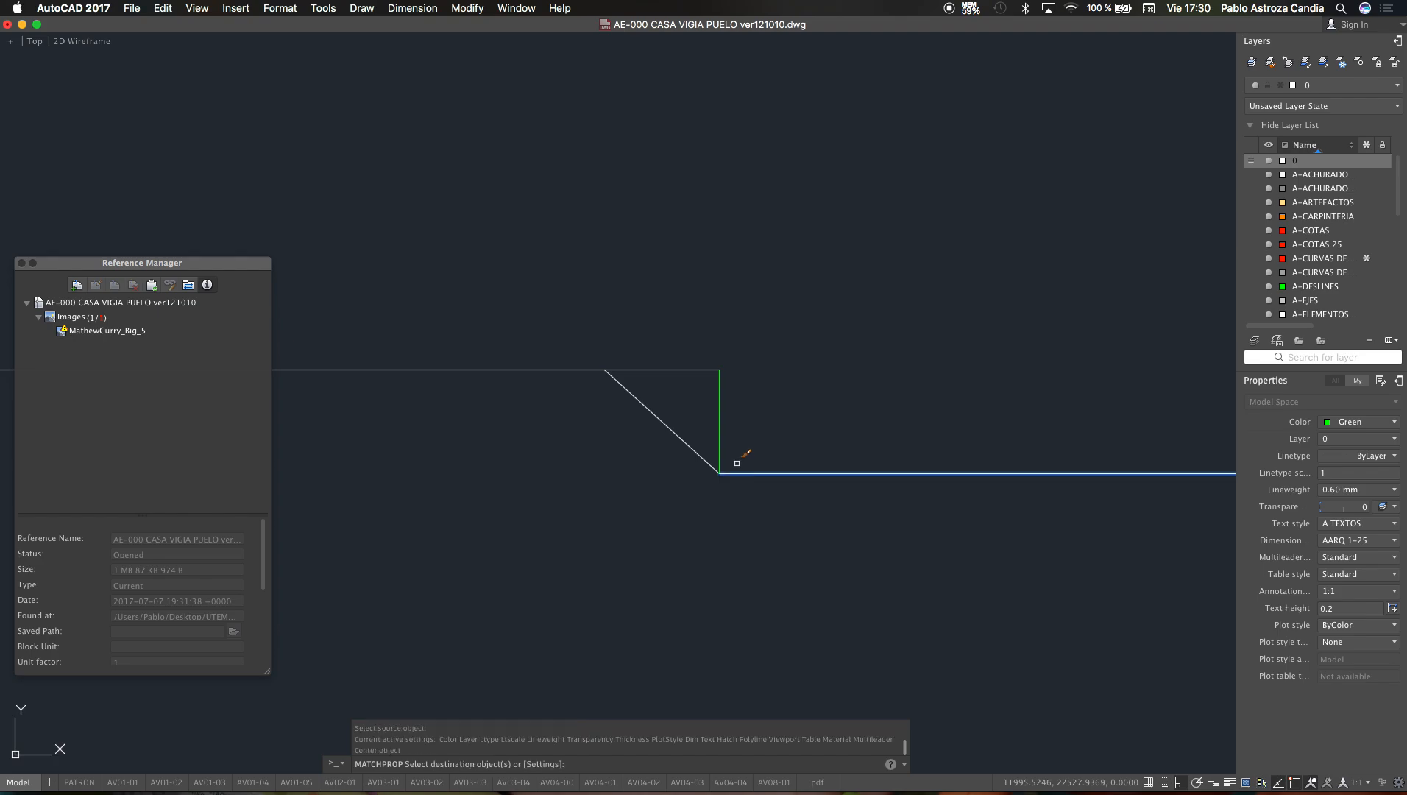
left_click(703, 457)
scroll(708, 455, "down", 15)
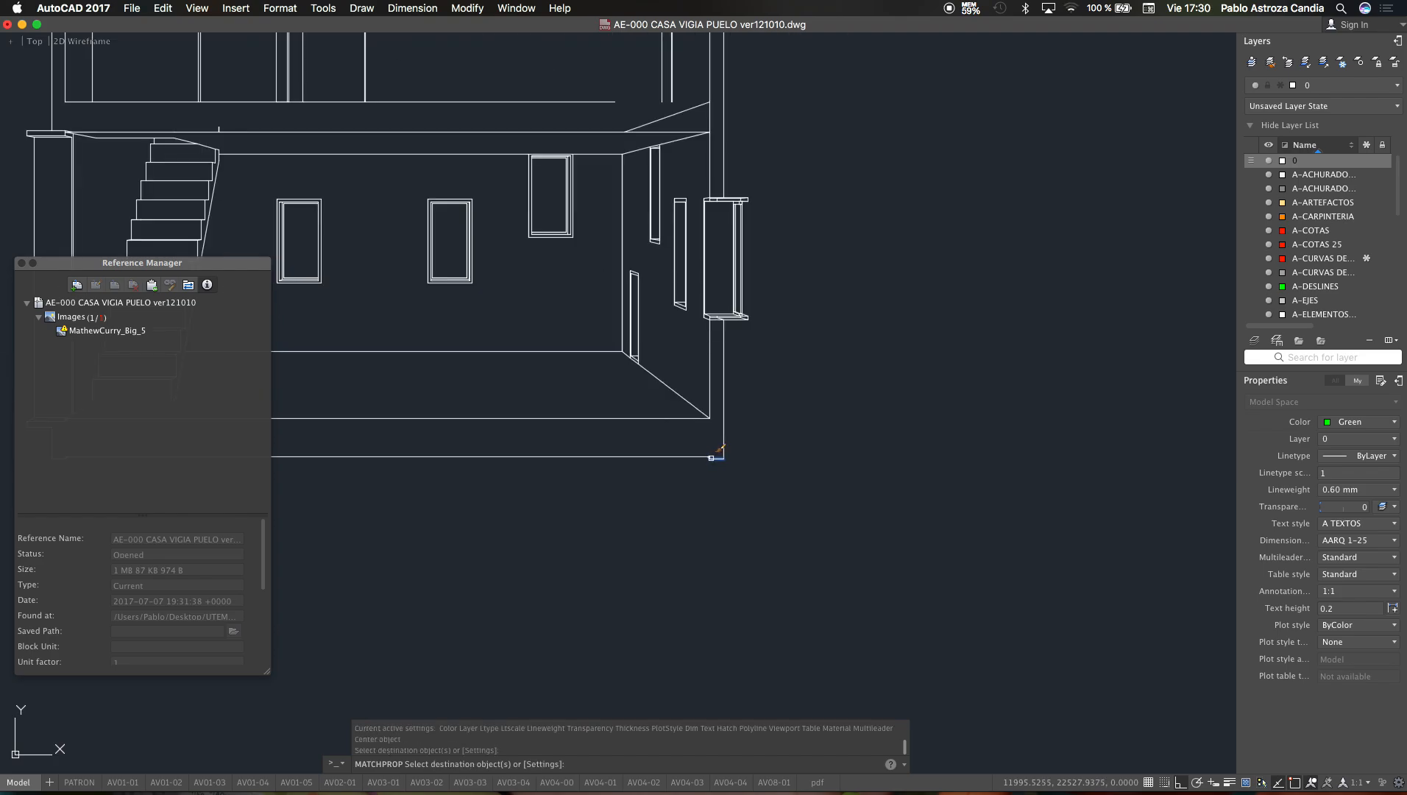
key("Escape")
Step: Erase the leftover horizontal, diagonal and short vertical lines inside the bottom ledge of the right wall's window box
scroll(724, 331, "up", 8)
scroll(820, 289, "up", 4)
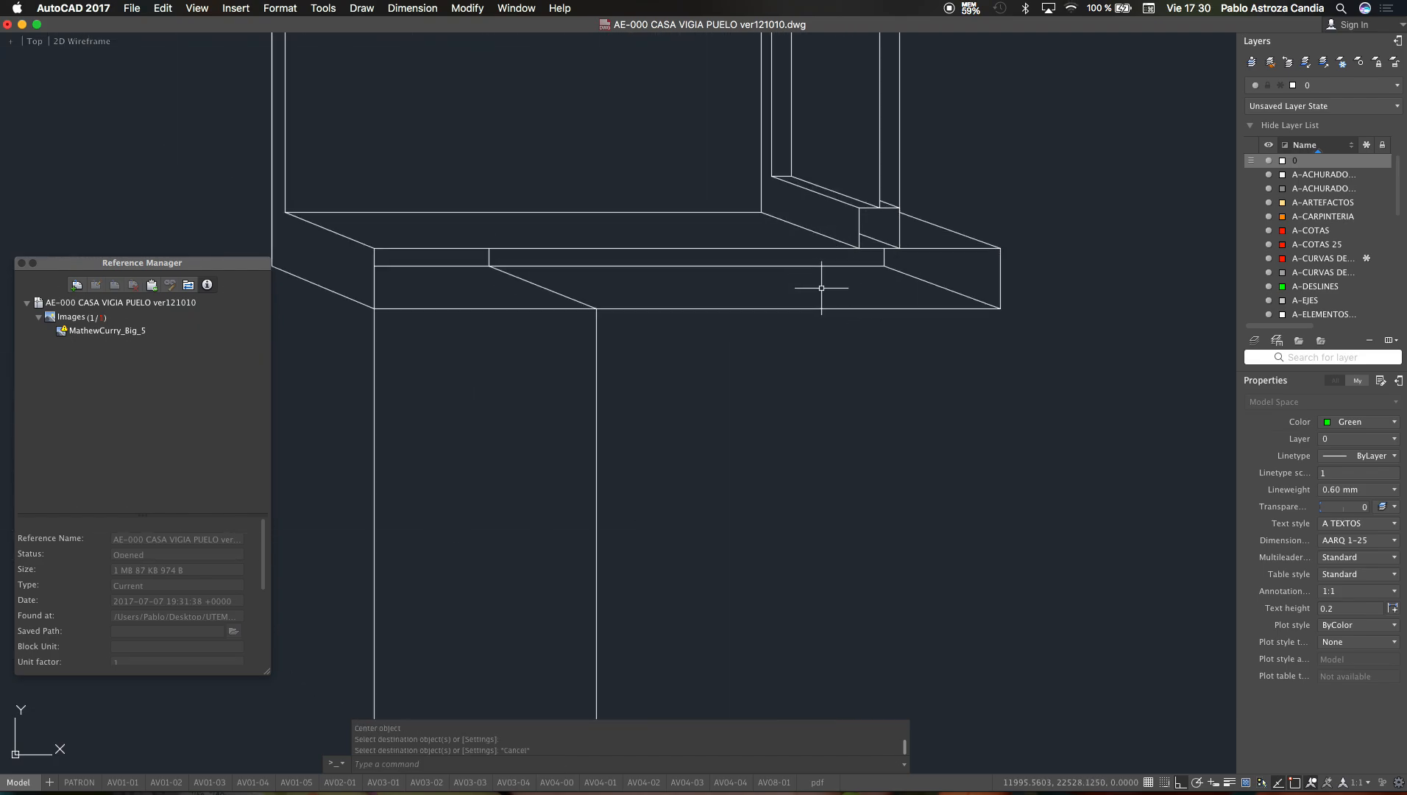
left_click(902, 262)
left_click(506, 276)
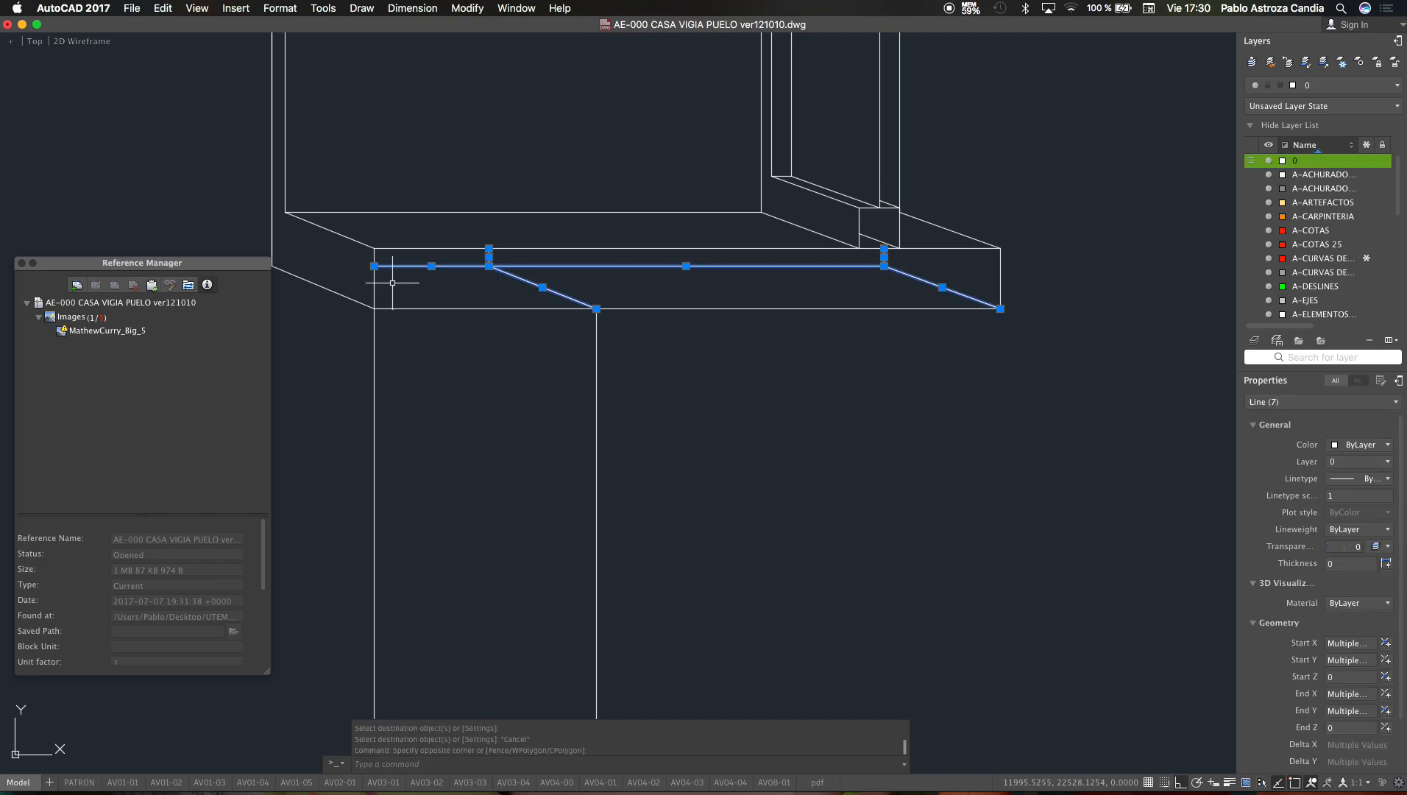
key("Delete")
scroll(662, 444, "down", 5)
scroll(672, 455, "down", 4)
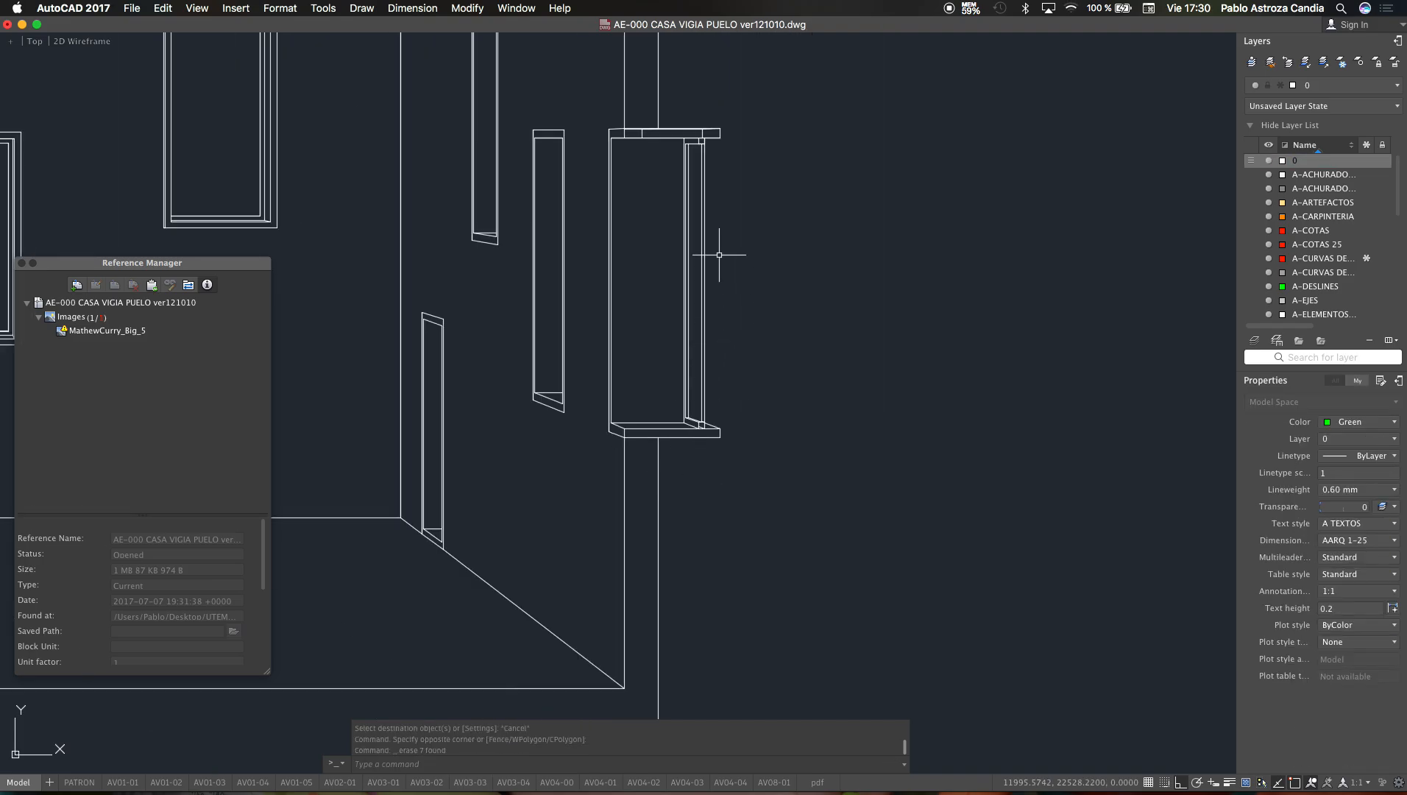
Step: Erase the vertical line near the outer end of the top ledge of the right wall's window box
scroll(712, 133, "up", 4)
scroll(471, 126, "up", 3)
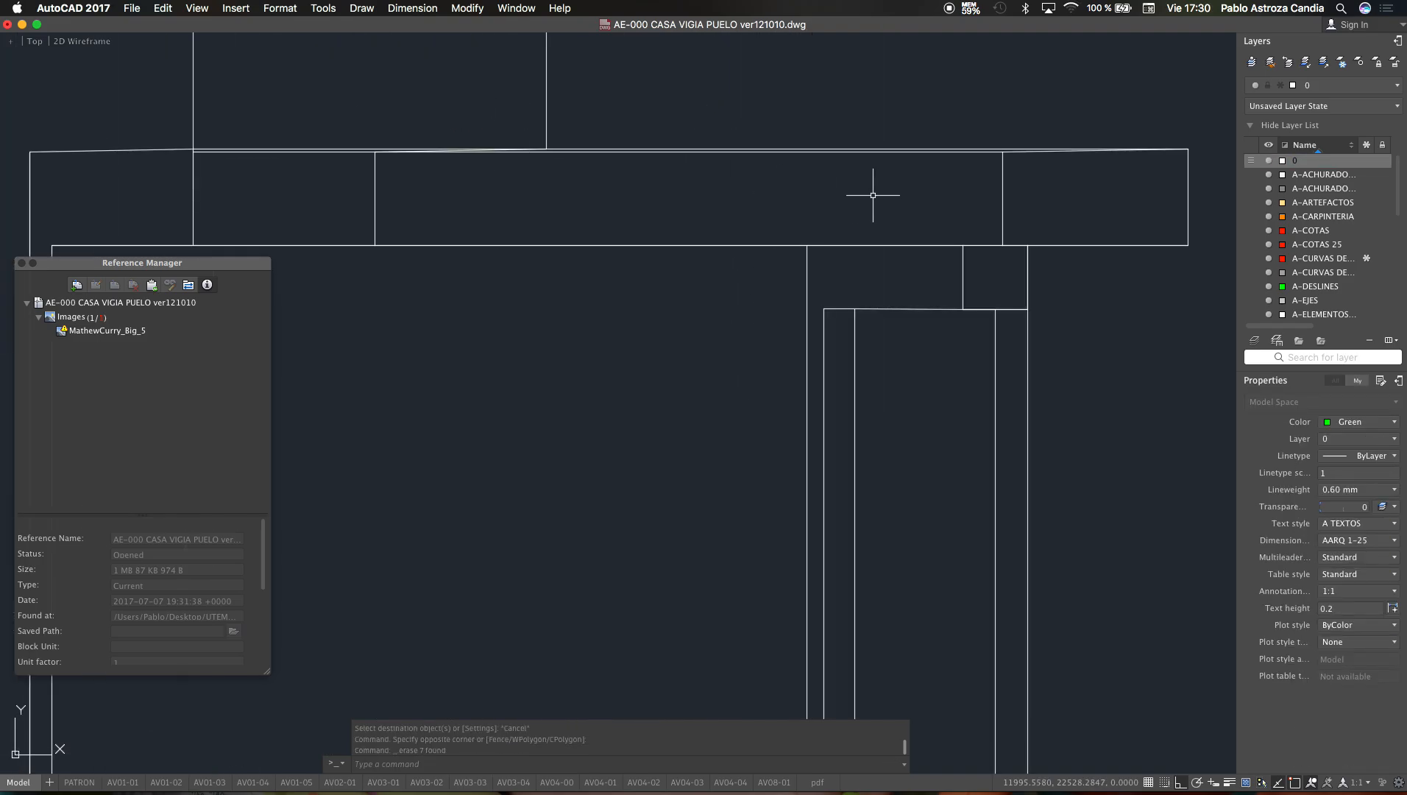
scroll(874, 195, "down", 1)
scroll(913, 201, "up", 5)
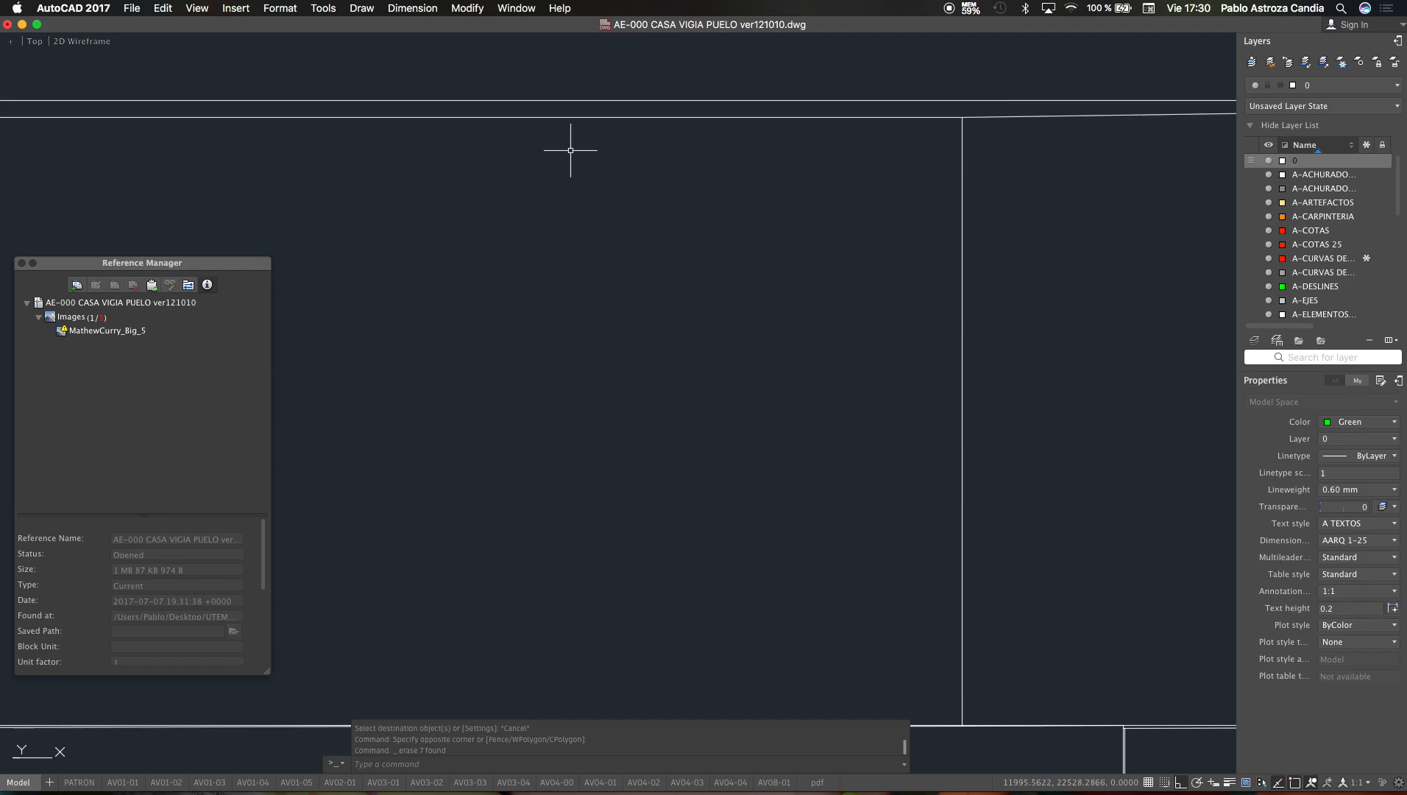
scroll(570, 150, "down", 2)
left_click_drag(757, 172, 676, 210)
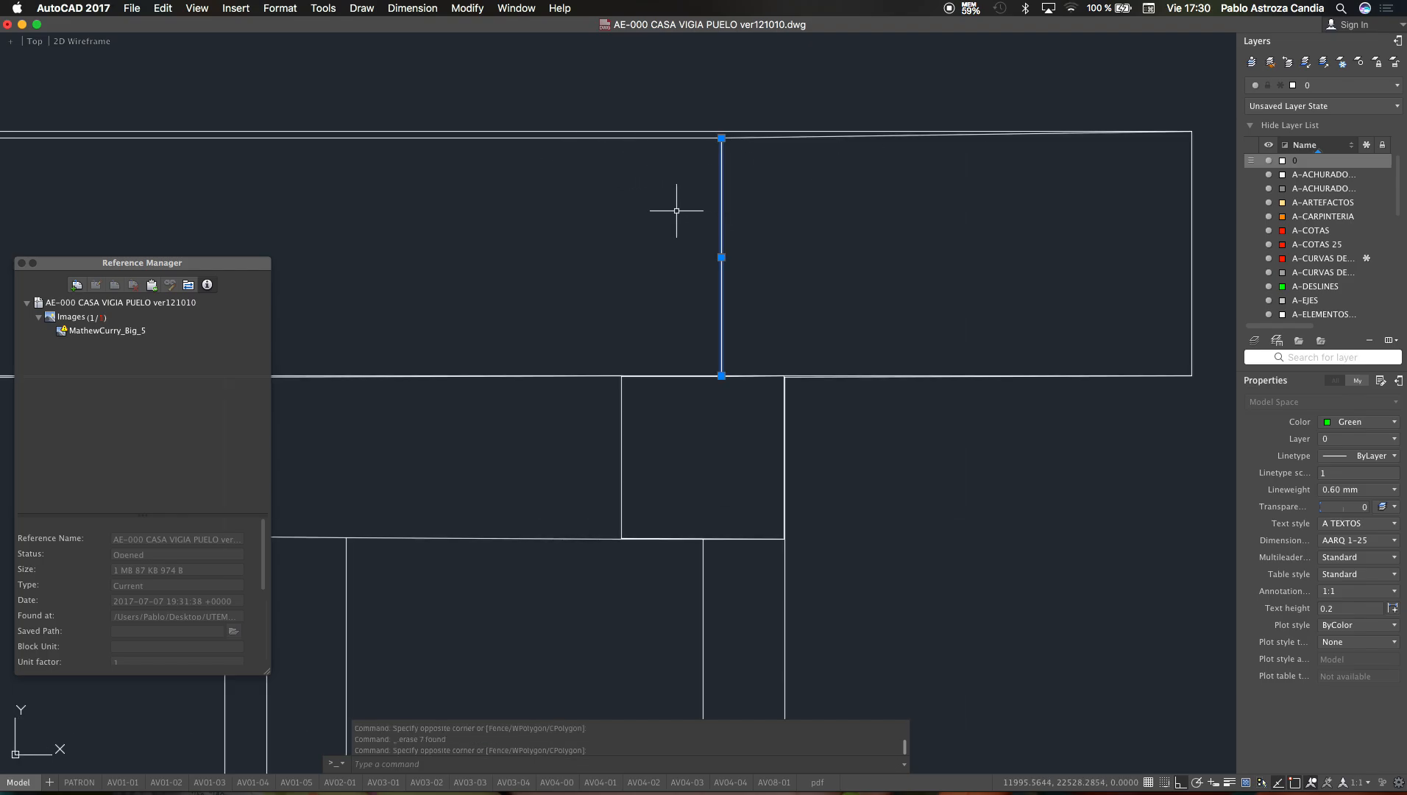
key("Delete")
scroll(669, 214, "up", 6)
scroll(666, 218, "down", 4)
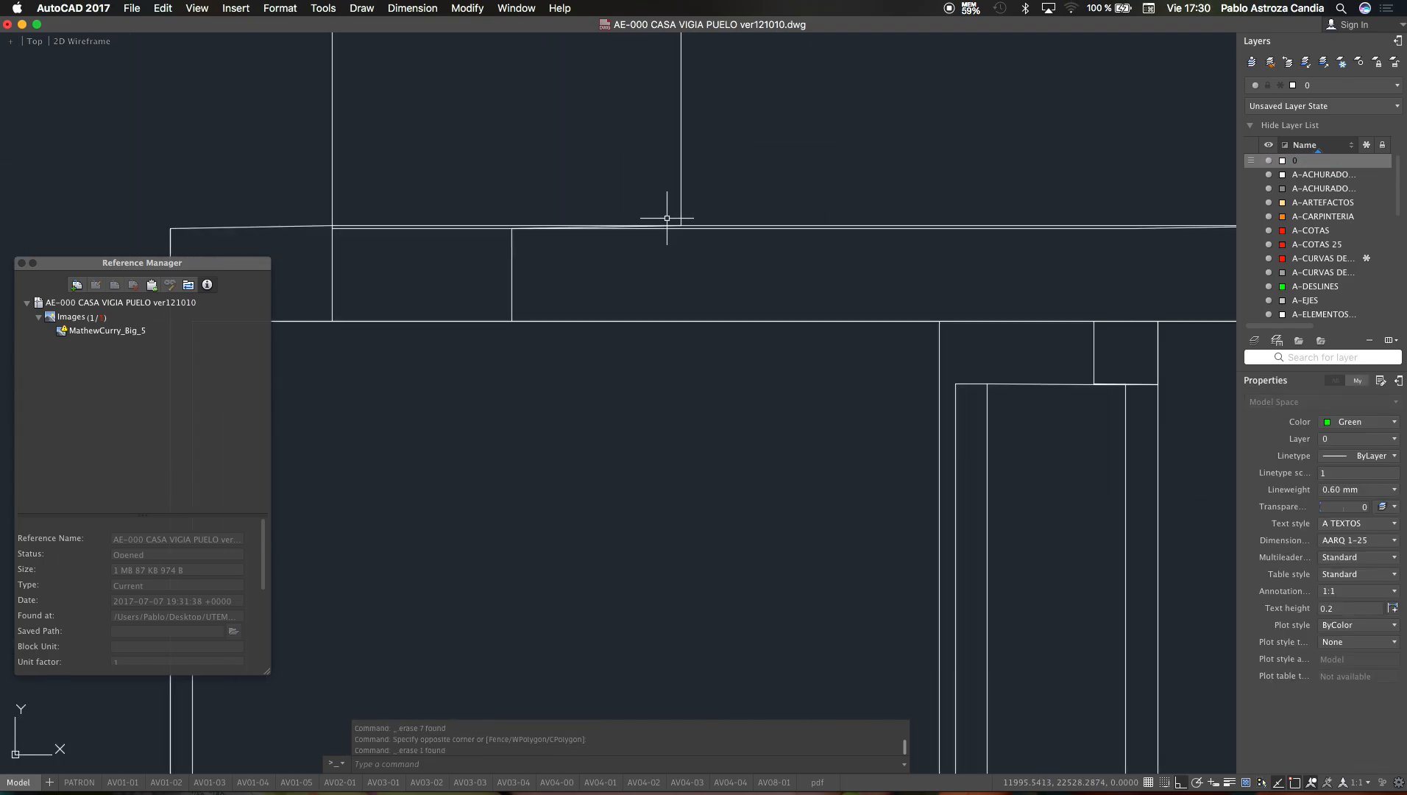
Step: Extend the upper floor's horizontal line to the inner face of the right wall
scroll(655, 353, "down", 10)
scroll(674, 301, "down", 8)
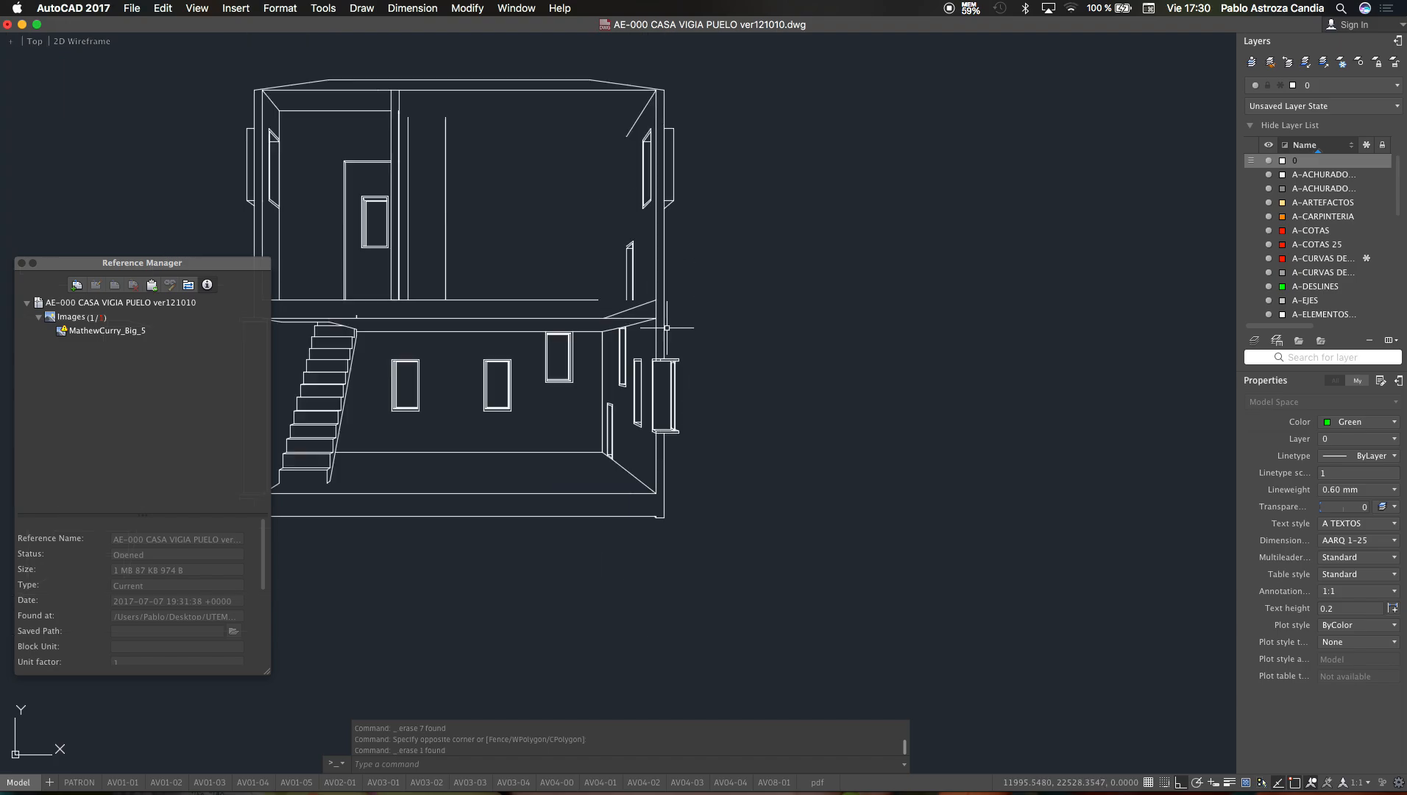
scroll(399, 228, "up", 4)
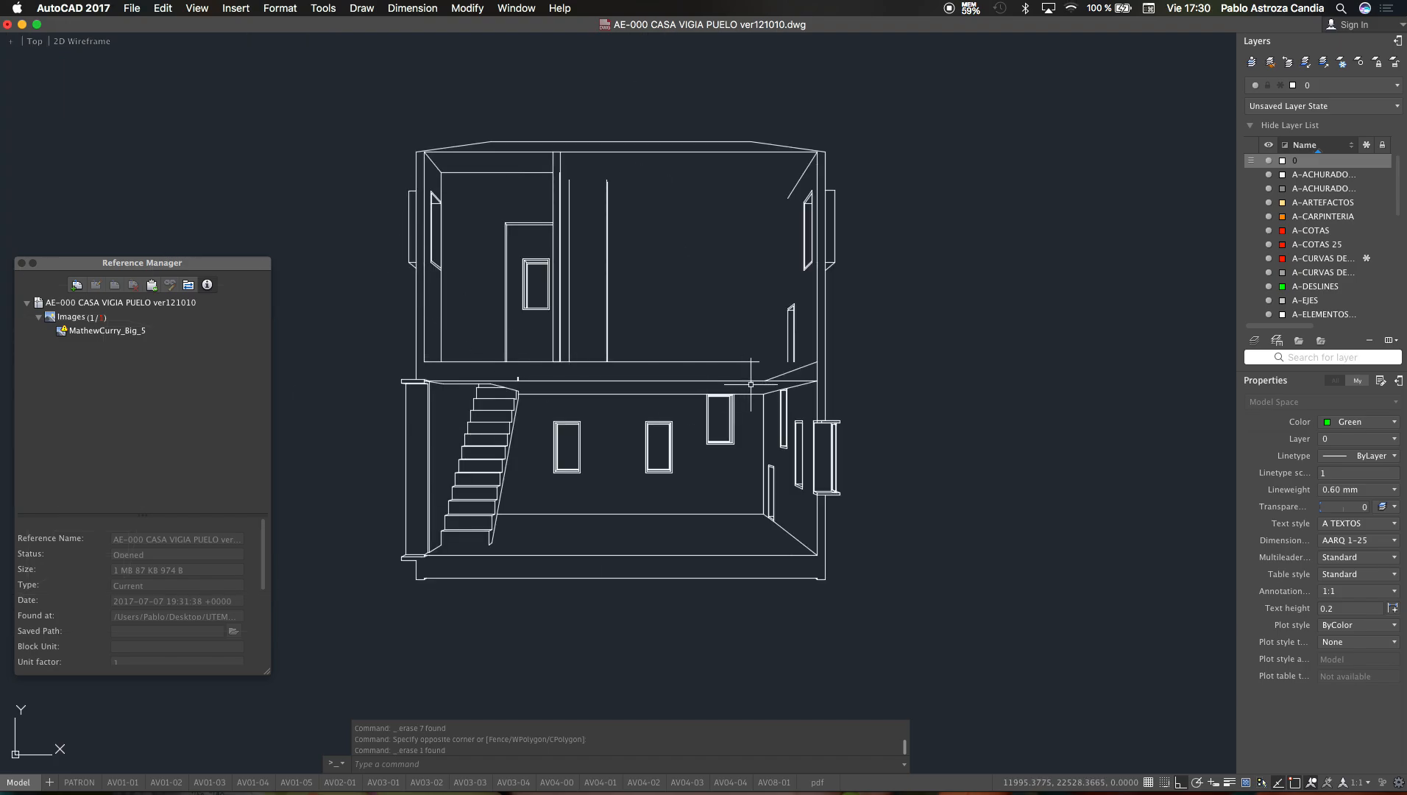
scroll(751, 384, "up", 3)
scroll(826, 374, "up", 3)
key("Escape")
key("Escape")
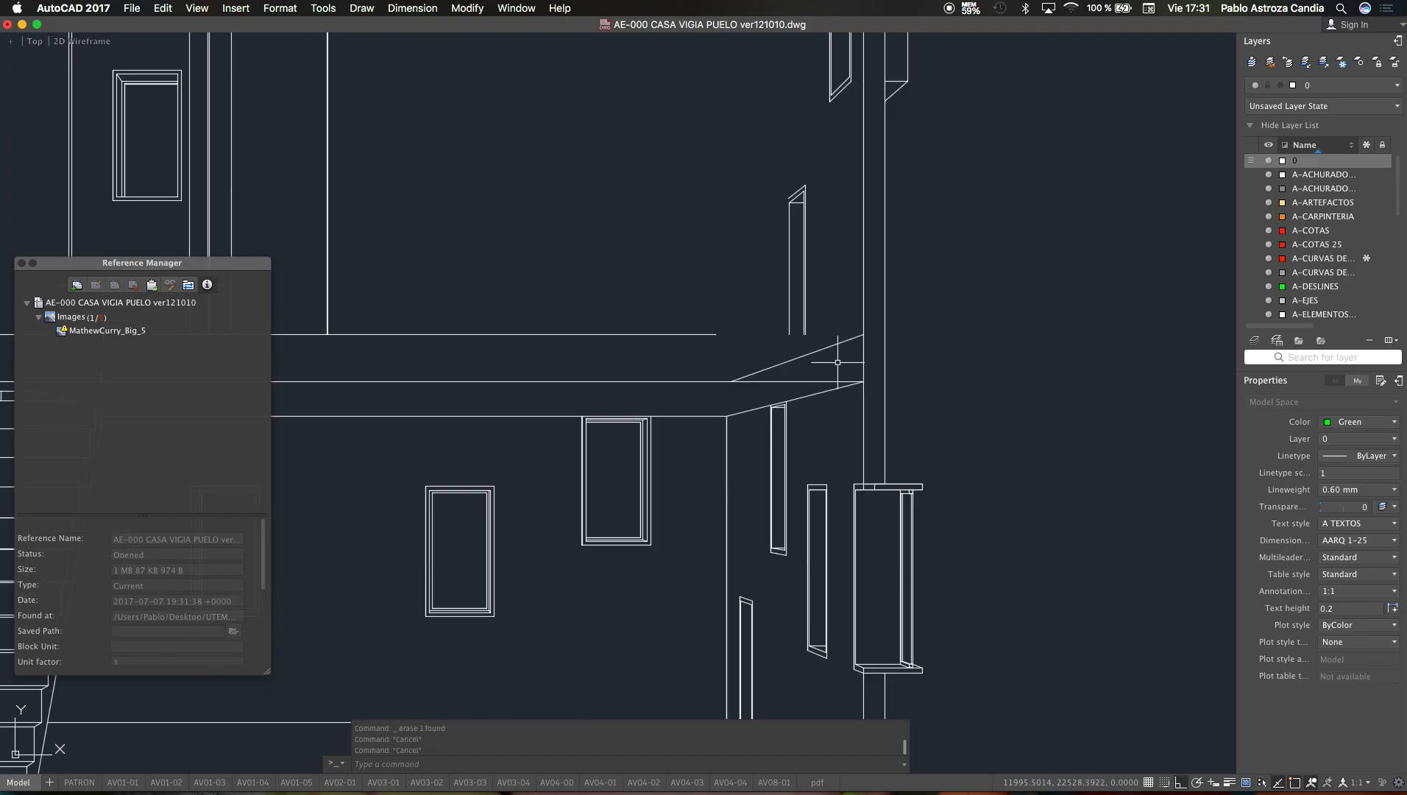
key("Return")
left_click(863, 355)
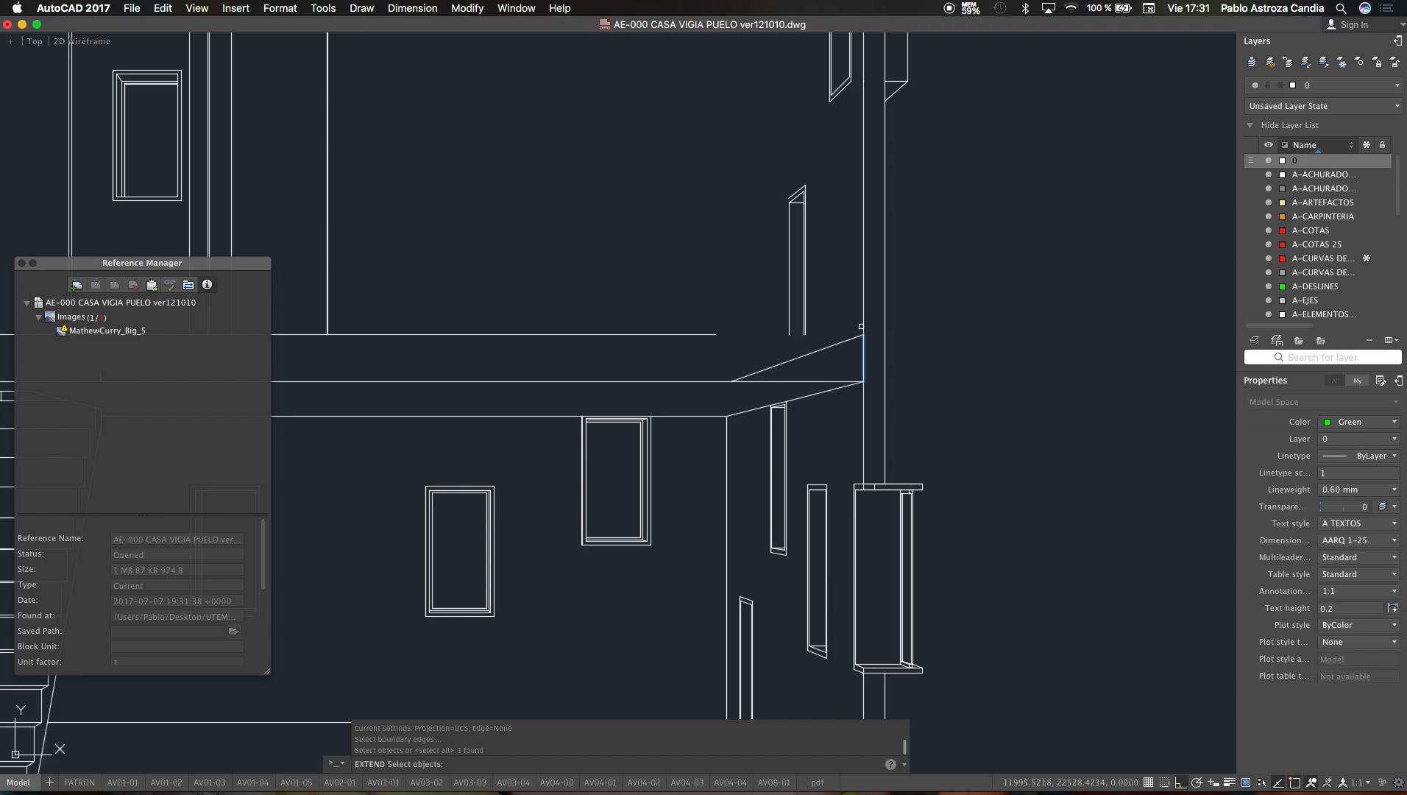
left_click(863, 325)
key("Return")
key("Escape")
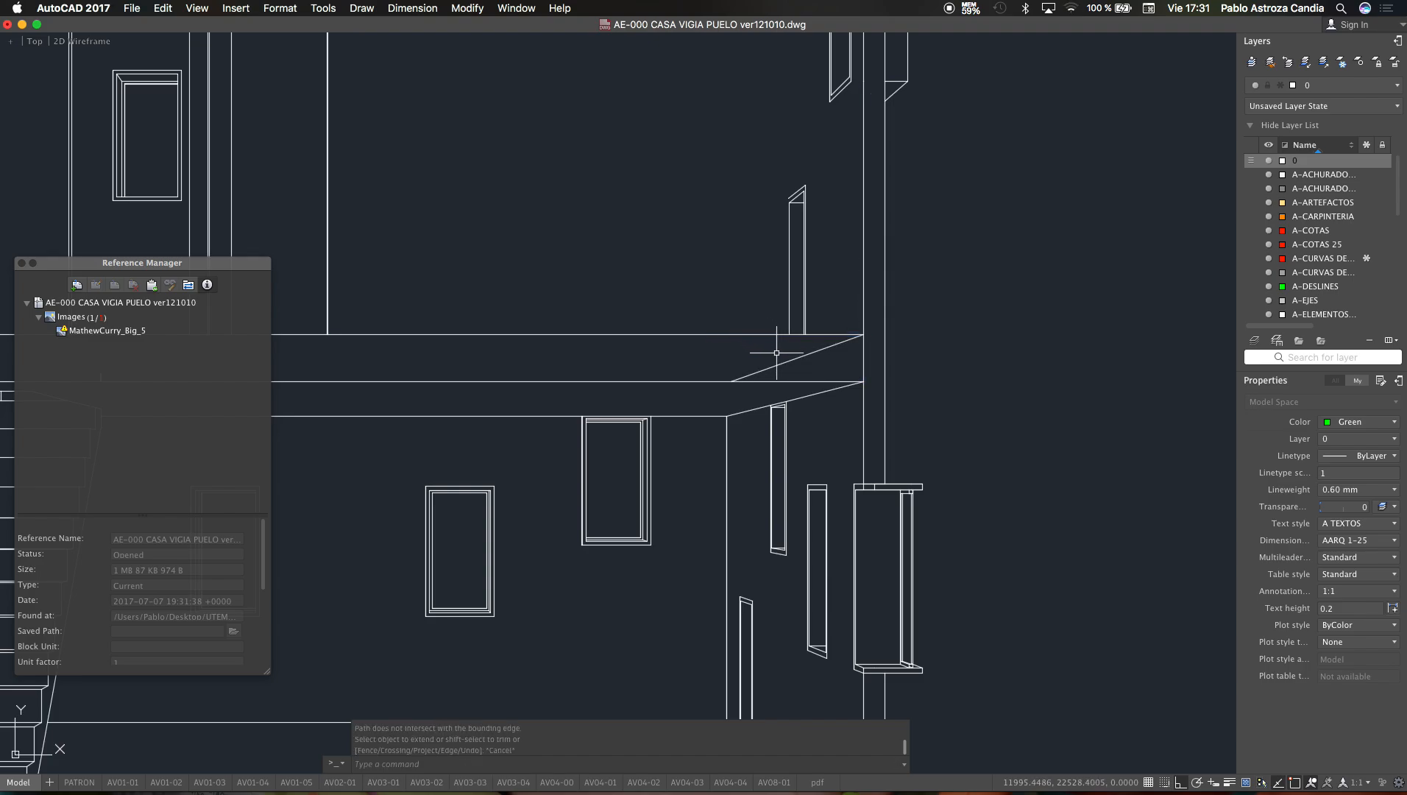
Step: Erase the diagonal line crossing the intermediate slab's thickness beside the right wall
left_click(789, 362)
key("Delete")
scroll(789, 362, "down", 6)
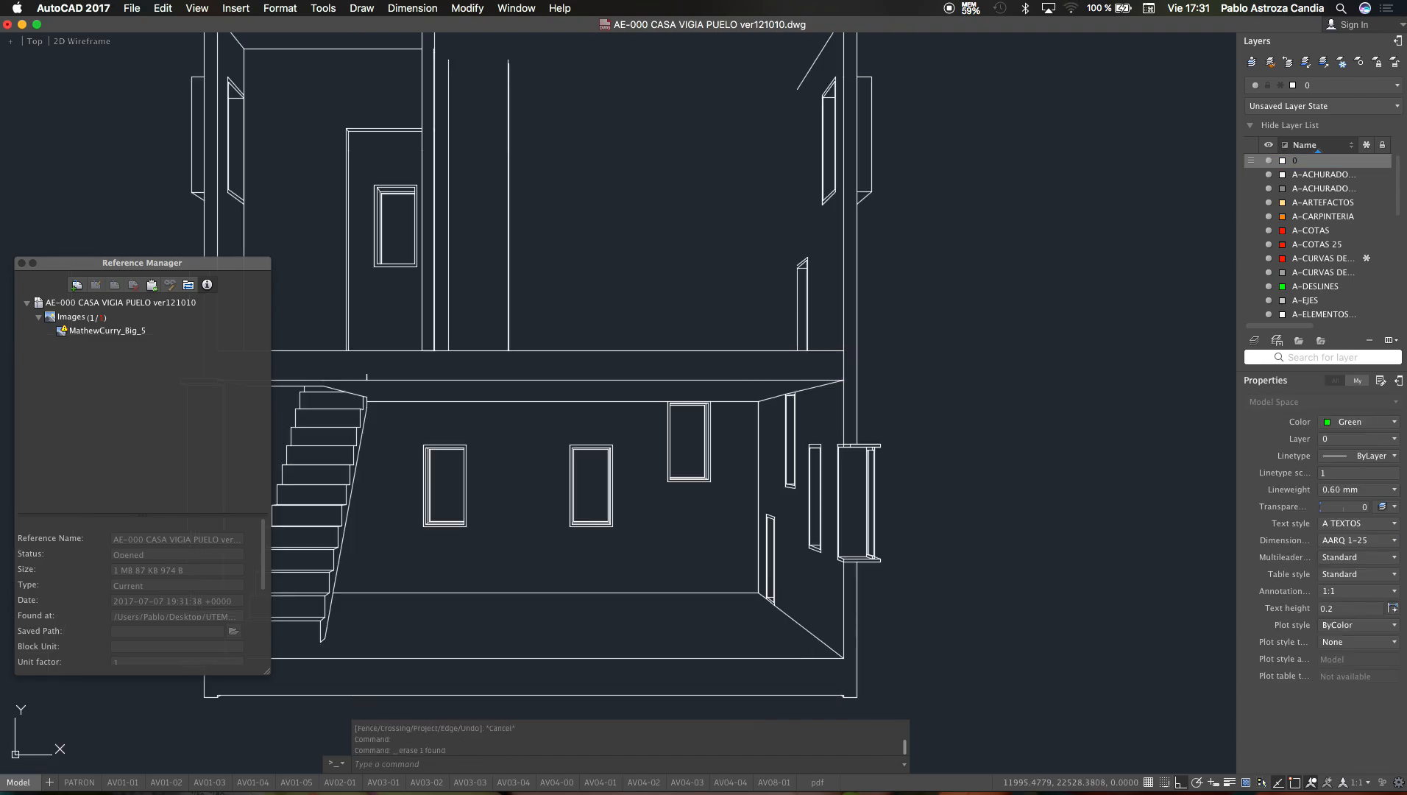
Step: Erase the short vertical stub inside the intermediate slab above the staircase
key("Escape")
key("Escape")
scroll(527, 384, "up", 3)
scroll(527, 384, "up", 5)
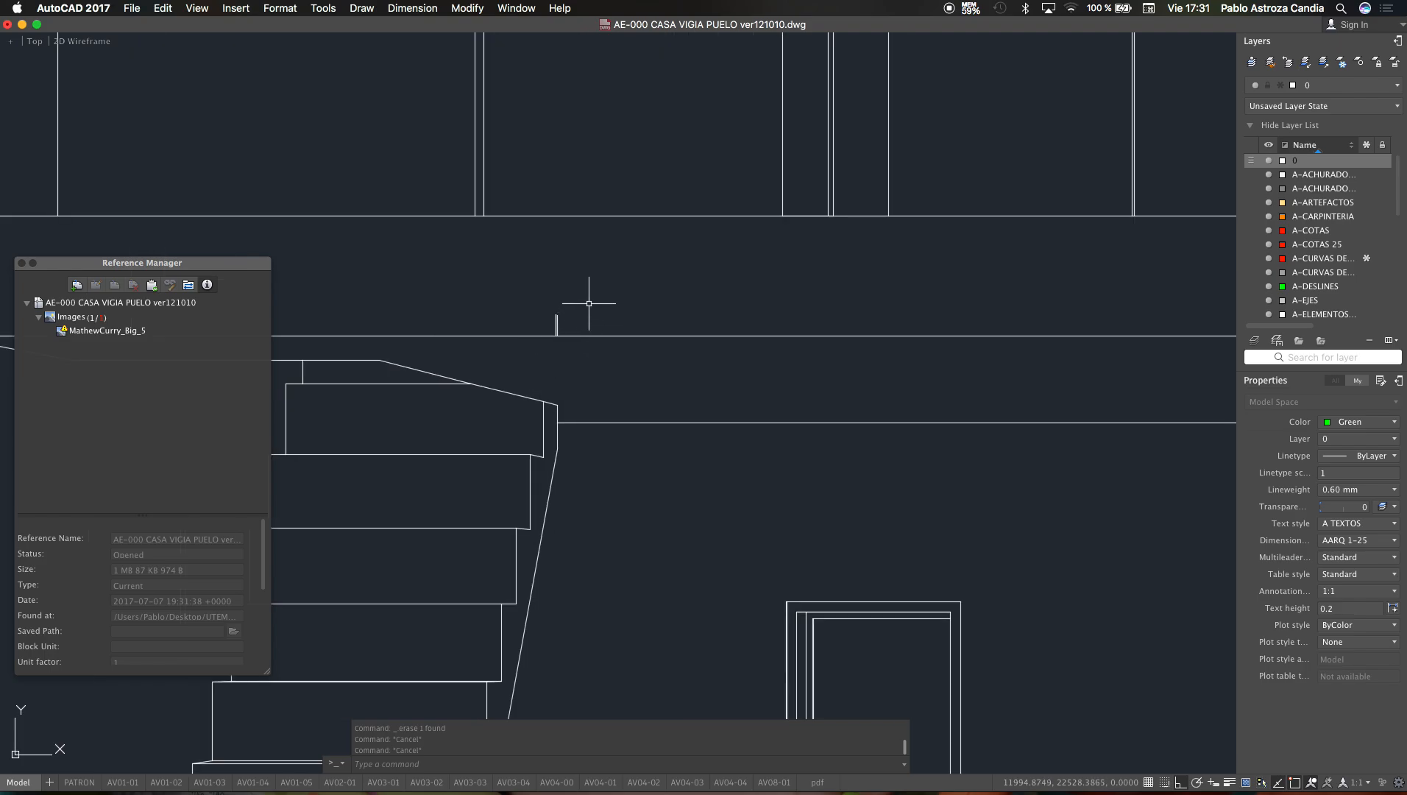
left_click(591, 302)
left_click(539, 322)
key("Delete")
scroll(564, 329, "down", 5)
key("Escape")
key("Escape")
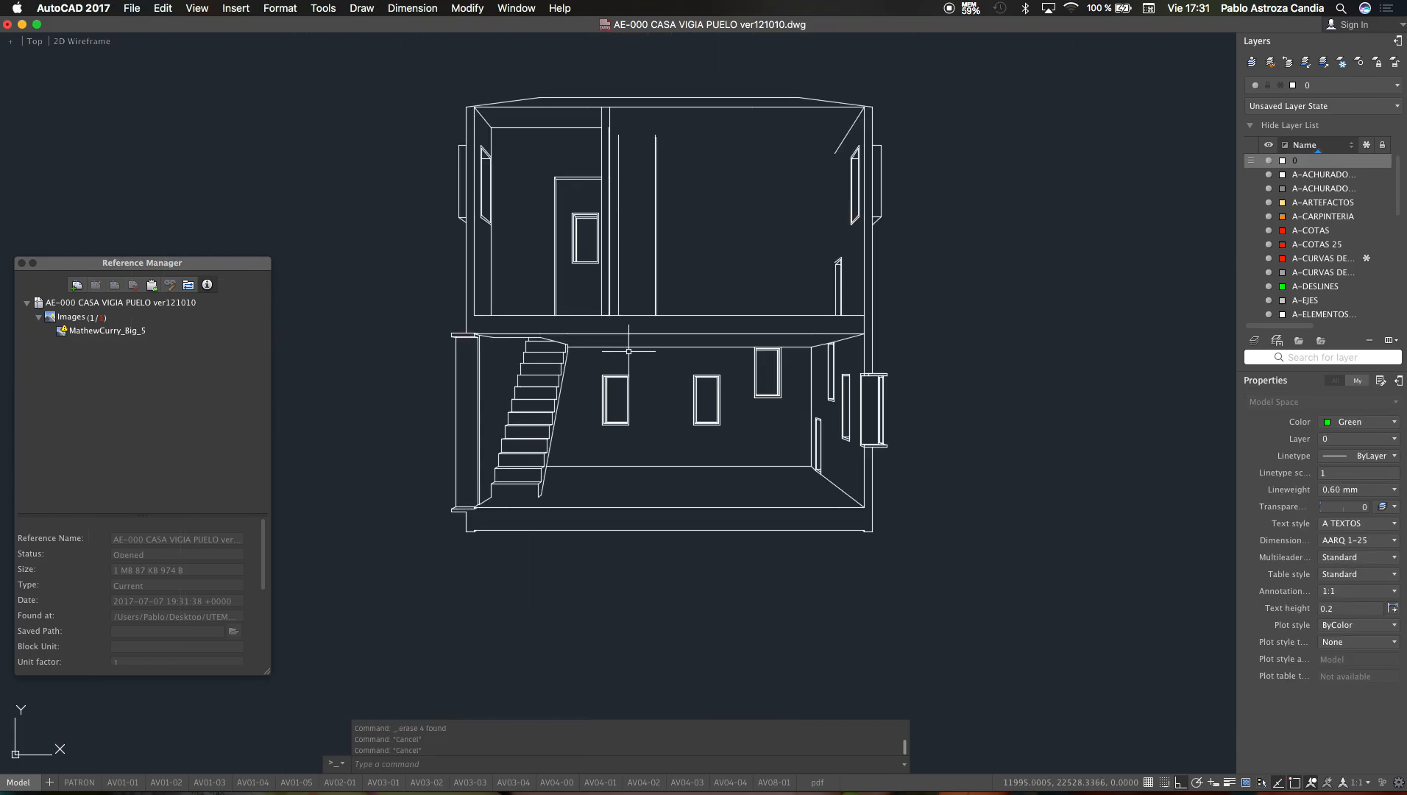
Step: Set the colour of the entire section drawing to 8
scroll(628, 351, "down", 3)
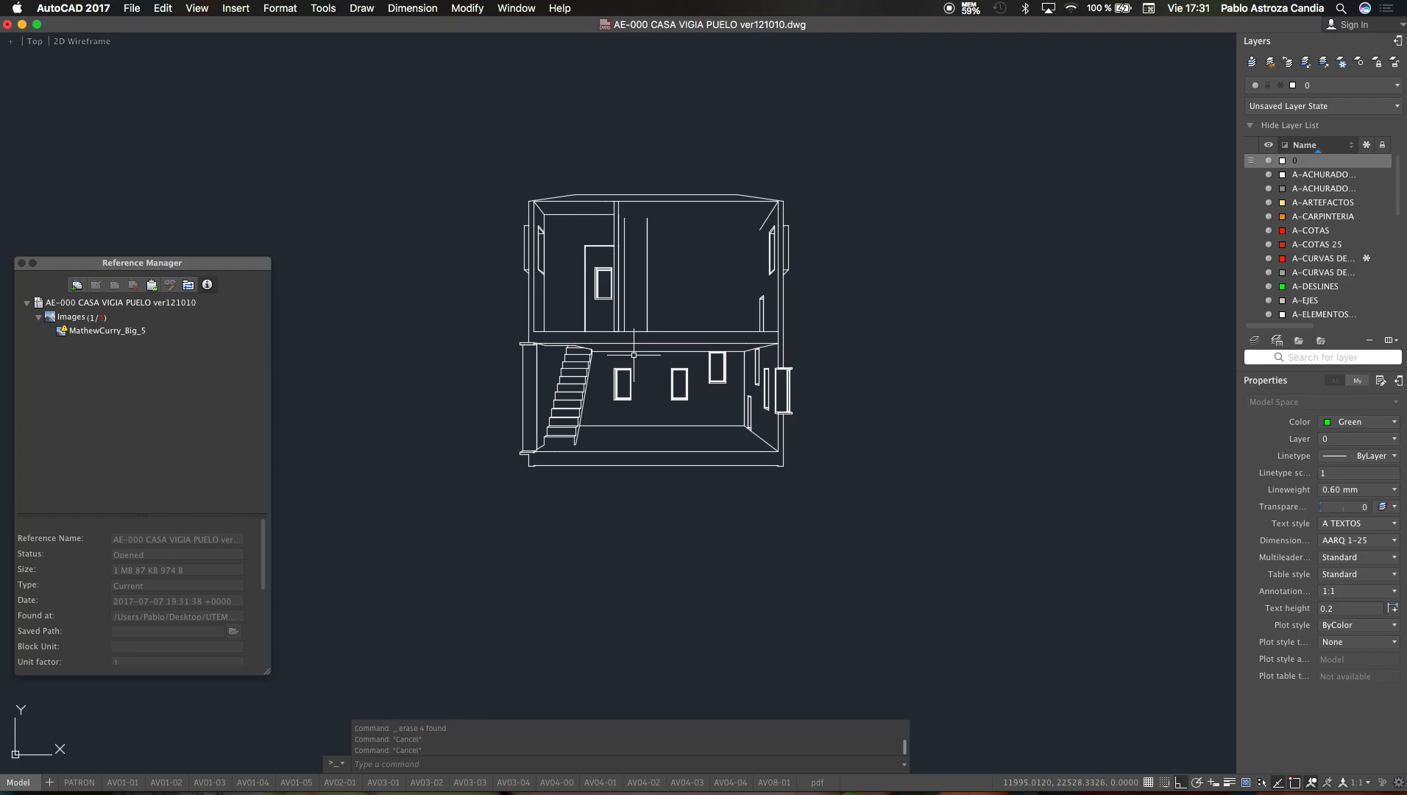
left_click(875, 124)
left_click(495, 487)
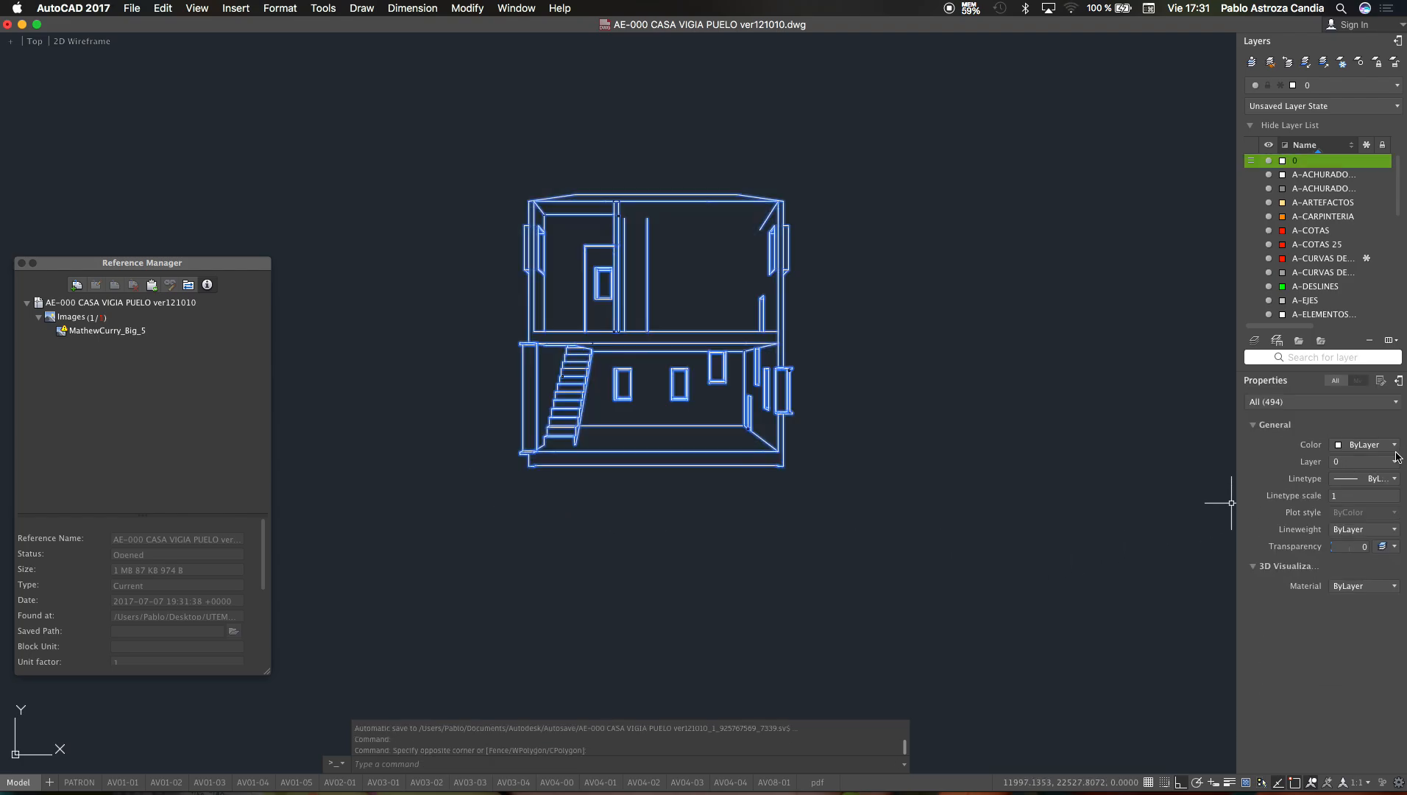
left_click(1394, 445)
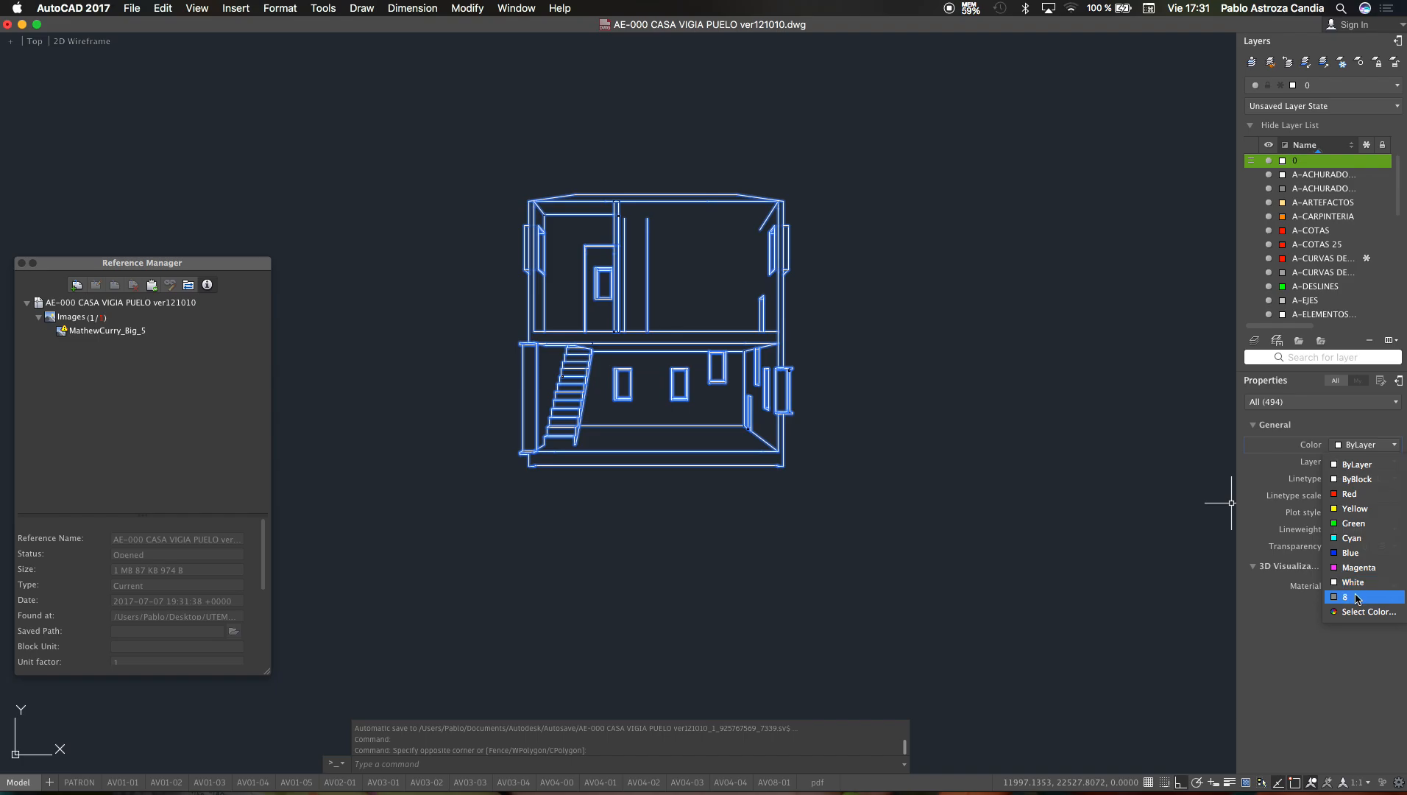
left_click(1358, 591)
key("Escape")
Step: Check the upper-floor room and tall closet volume in the SketchUp section model and return to the AutoCAD drawing
scroll(648, 238, "up", 5)
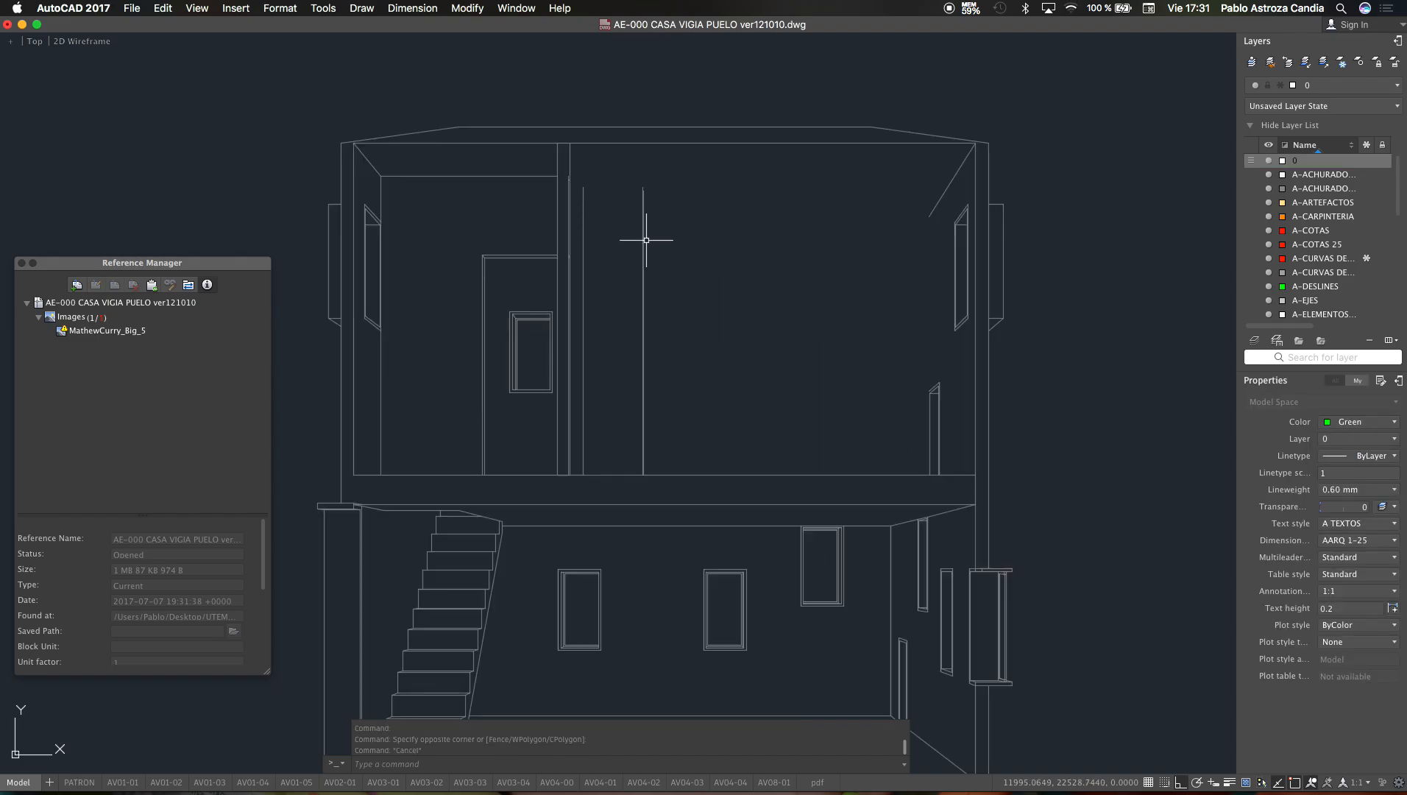
scroll(634, 208, "up", 3)
key("ctrl+Up")
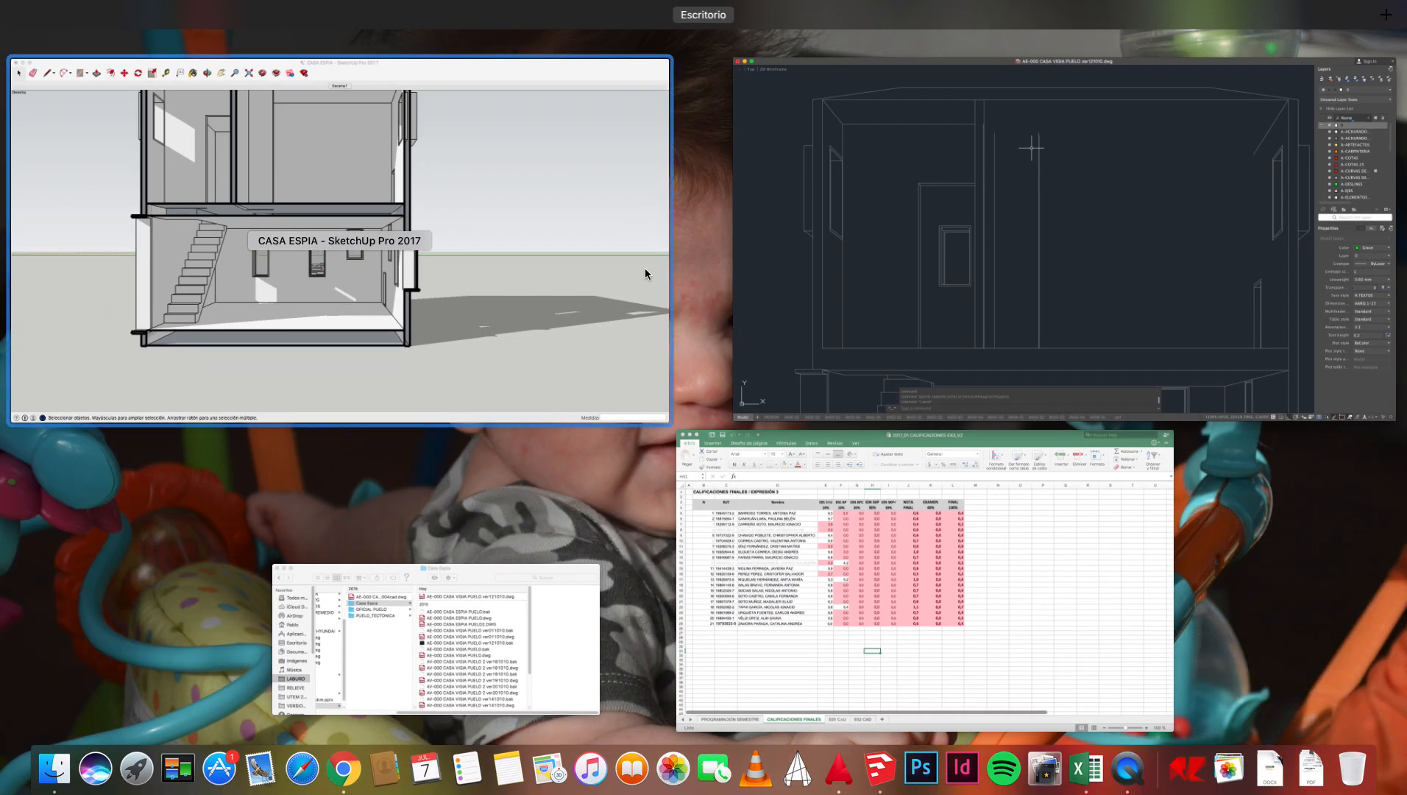
left_click(383, 302)
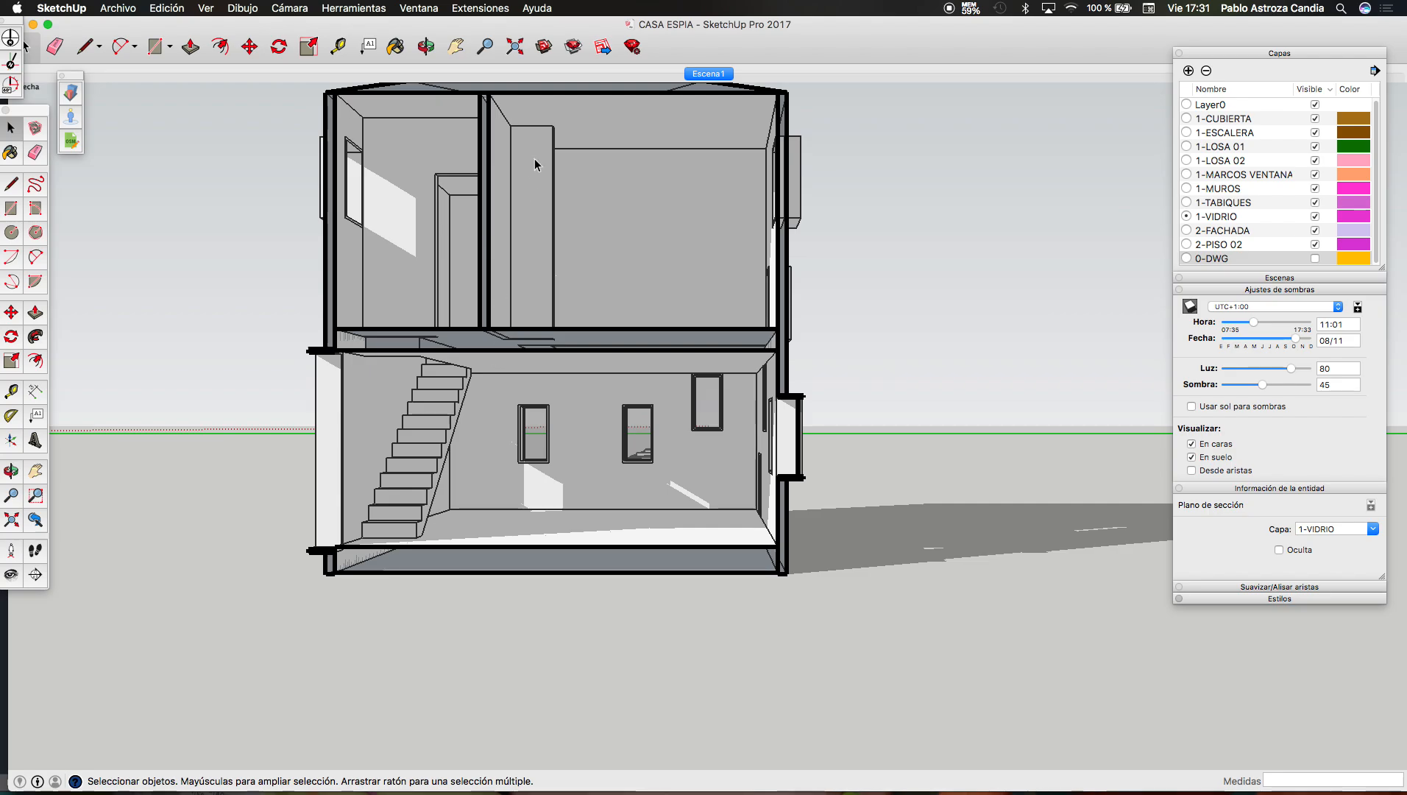
scroll(535, 117, "up", 5)
scroll(424, 235, "down", 5)
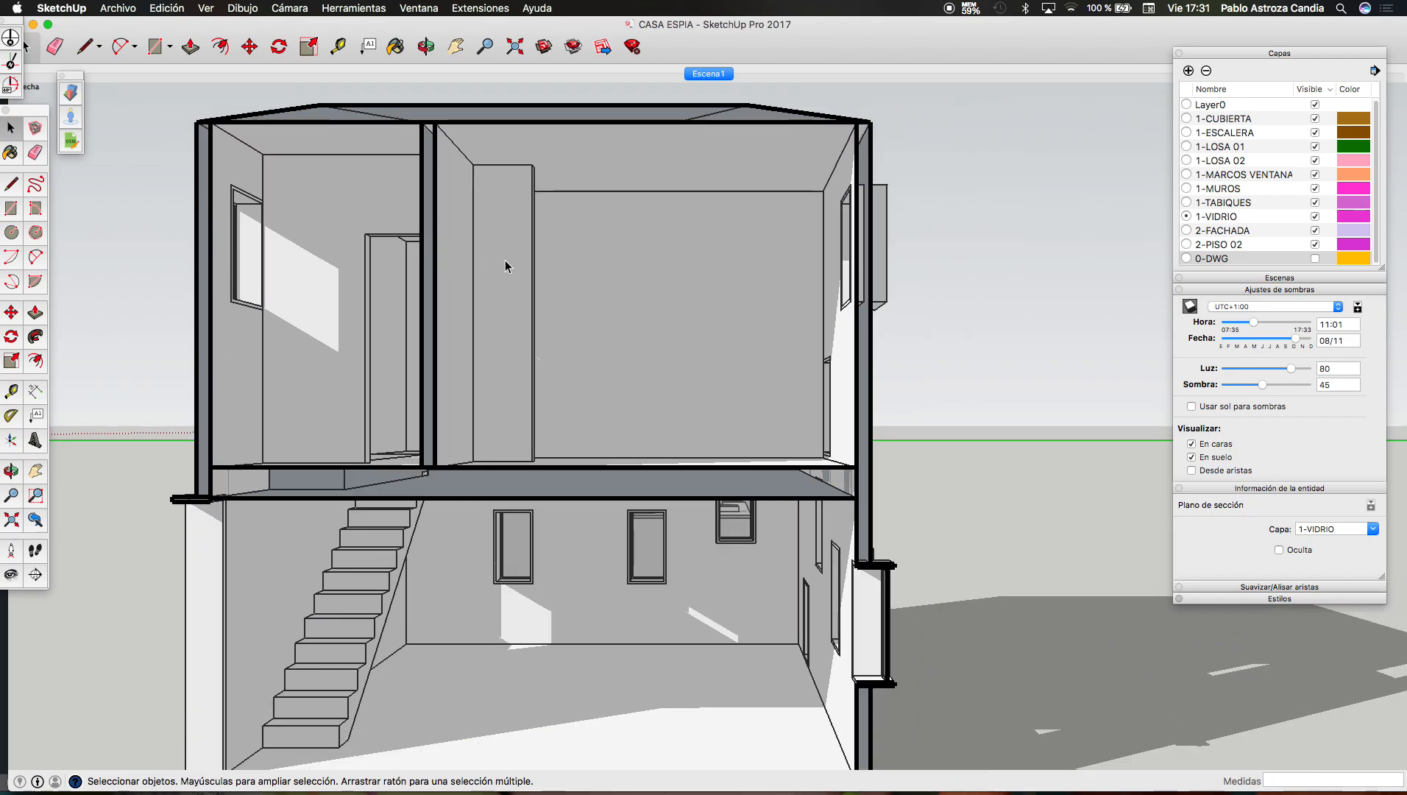
key("ctrl+Up")
left_click(1022, 280)
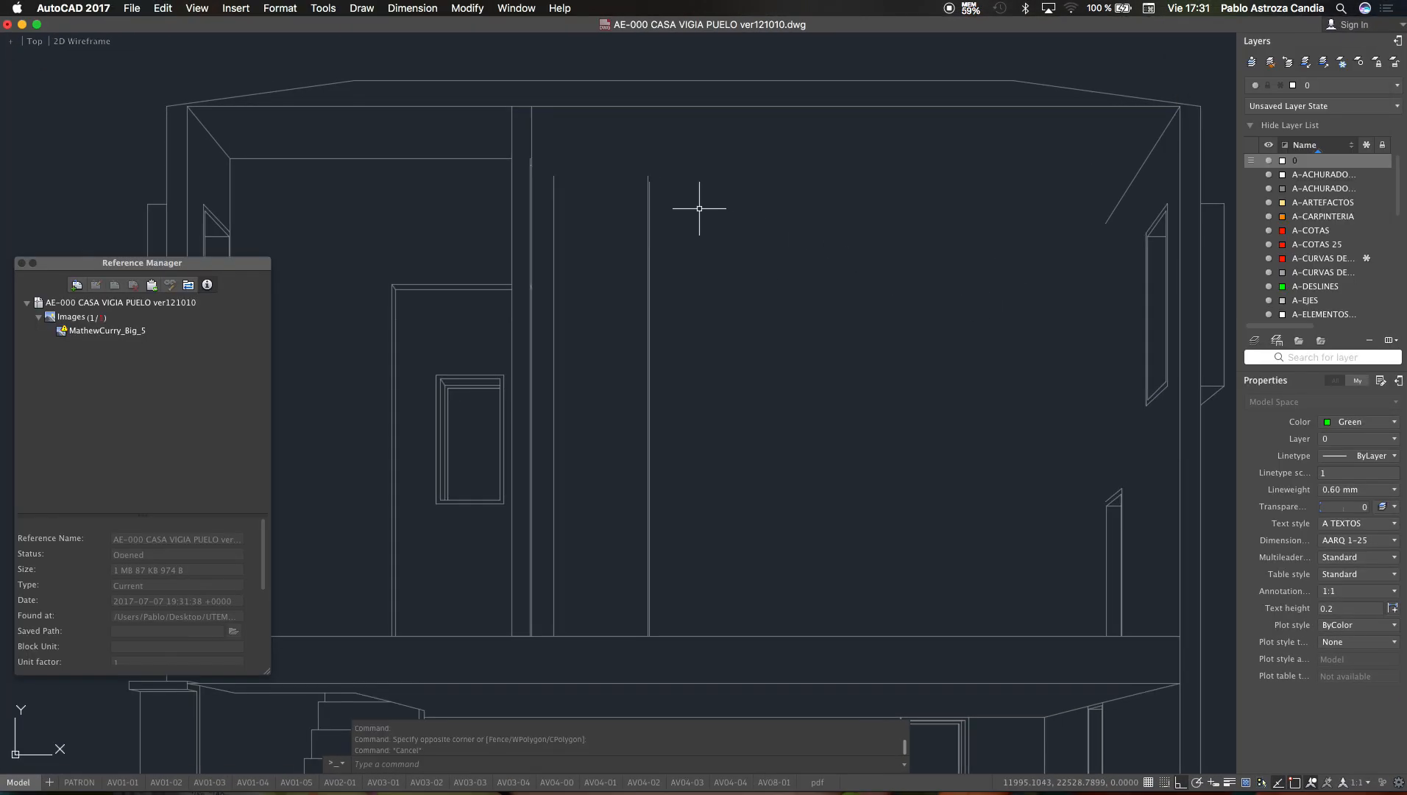
Step: Draw a polyline closing the open top of the tall closet volume beside the upper floor's partition
scroll(655, 187, "up", 5)
key("Escape")
key("Escape")
type("pl")
key("Return")
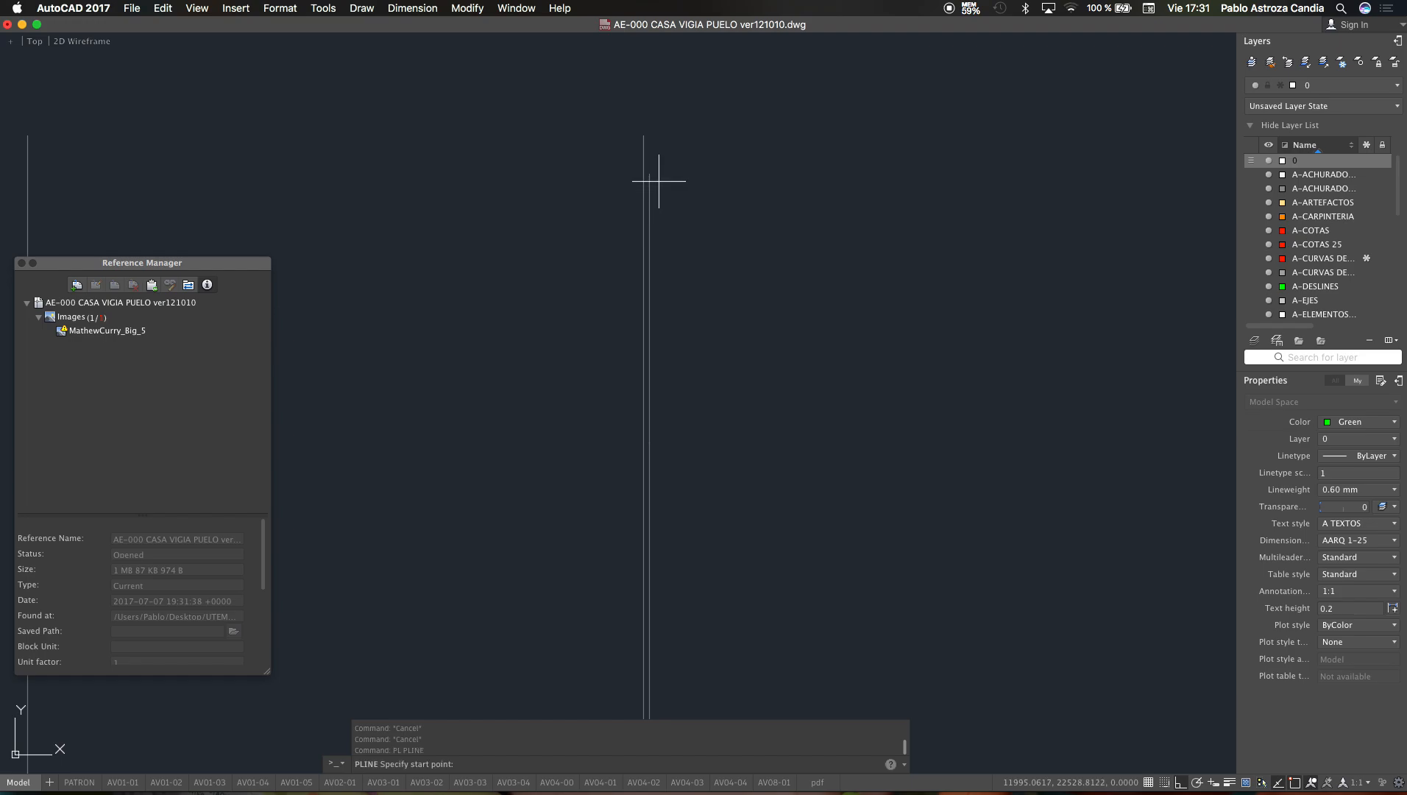
left_click(651, 175)
left_click(644, 133)
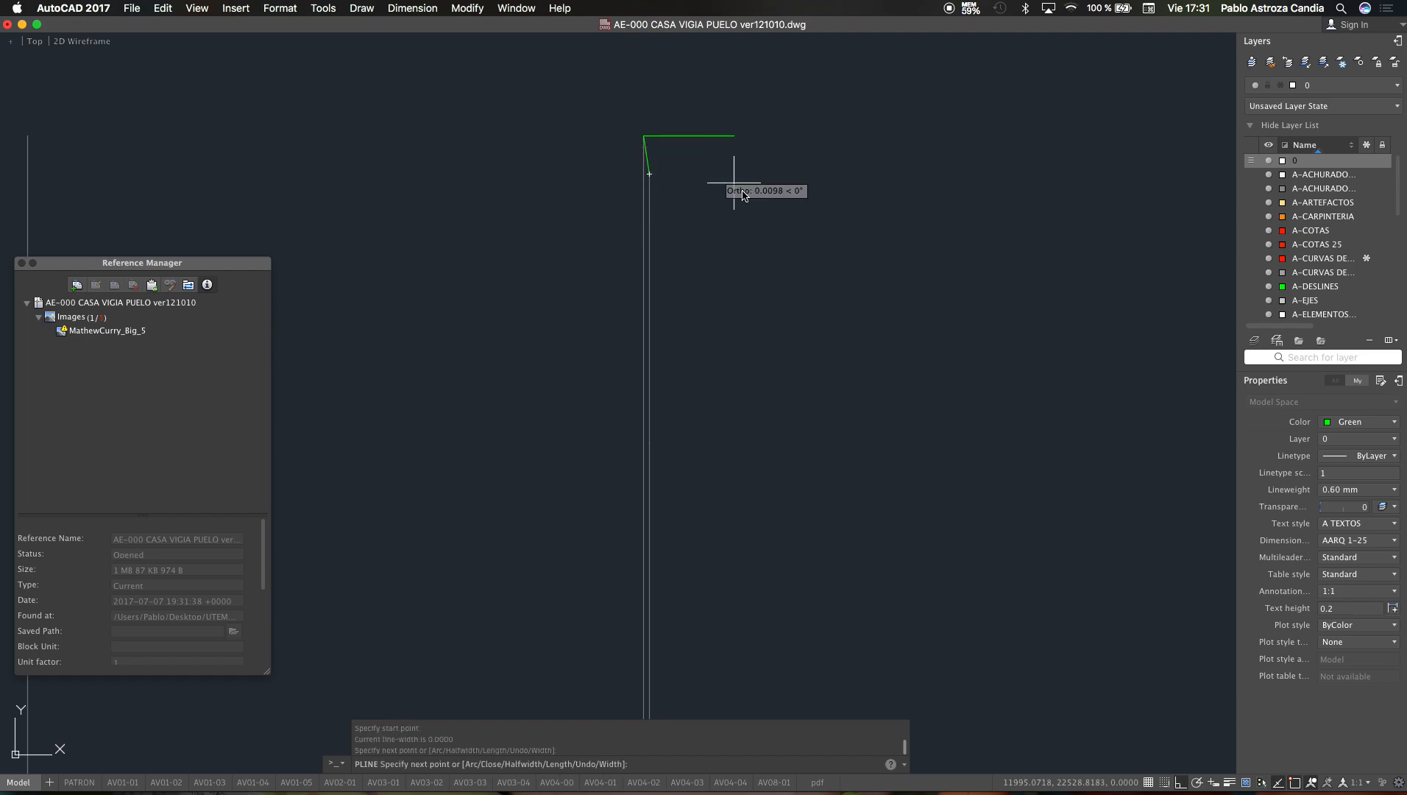
scroll(662, 155, "down", 4)
left_click(432, 153)
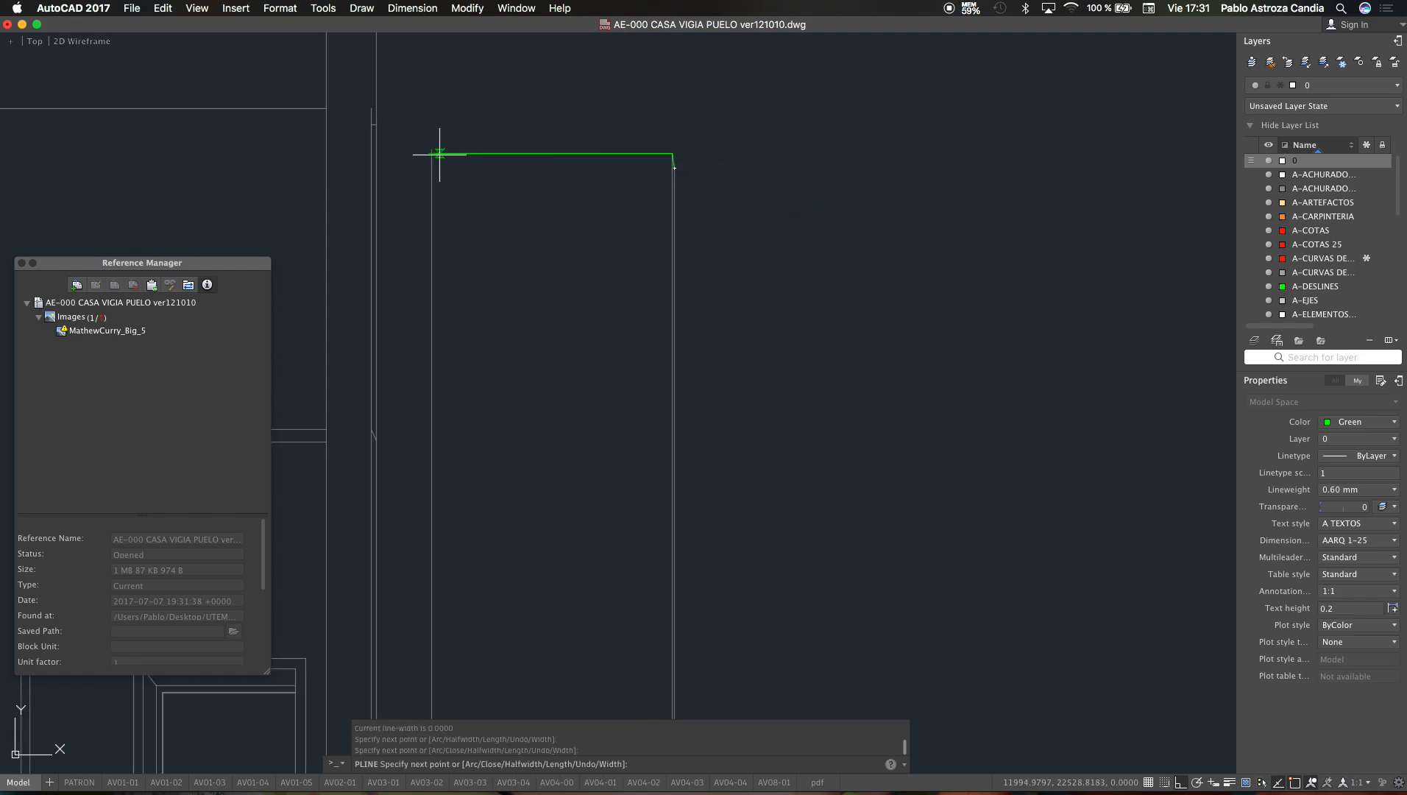
scroll(440, 151, "down", 3)
key("Escape")
scroll(478, 180, "up", 3)
scroll(652, 163, "down", 5)
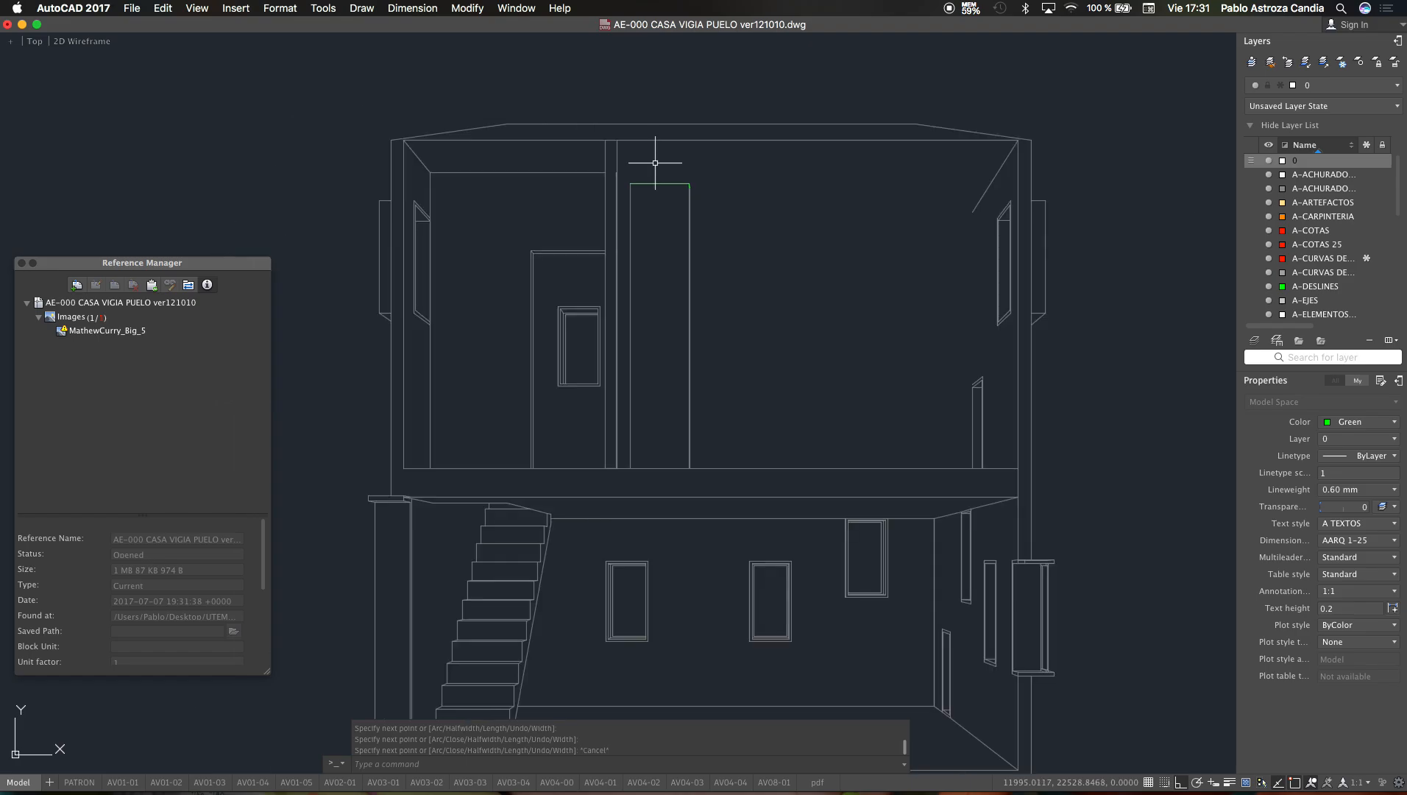
Step: Erase the short line across the top of the upper floor's partition and the leftover lines just inside its right face
scroll(624, 137, "up", 5)
left_click(561, 156)
left_click(614, 168)
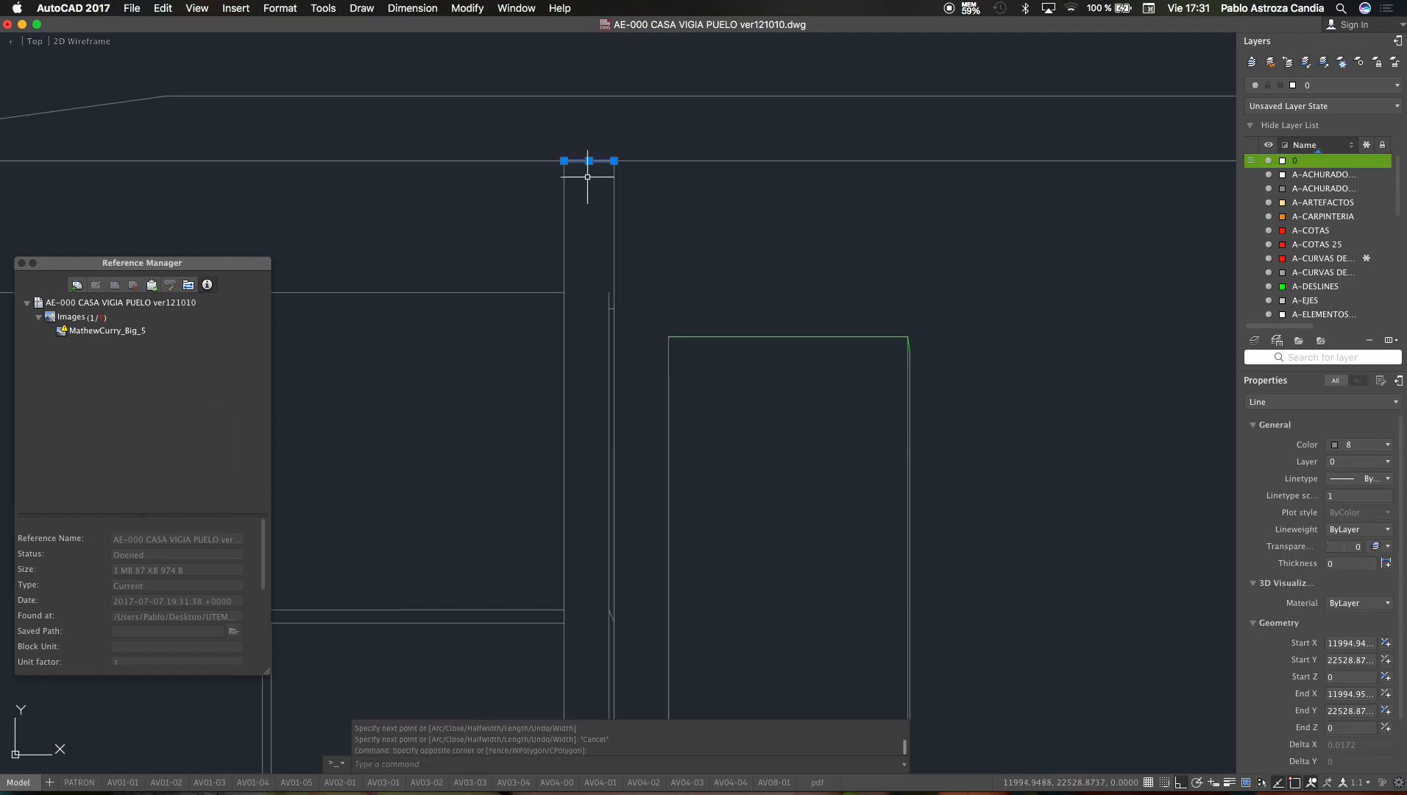
key("Delete")
scroll(614, 309, "up", 5)
left_click(597, 229)
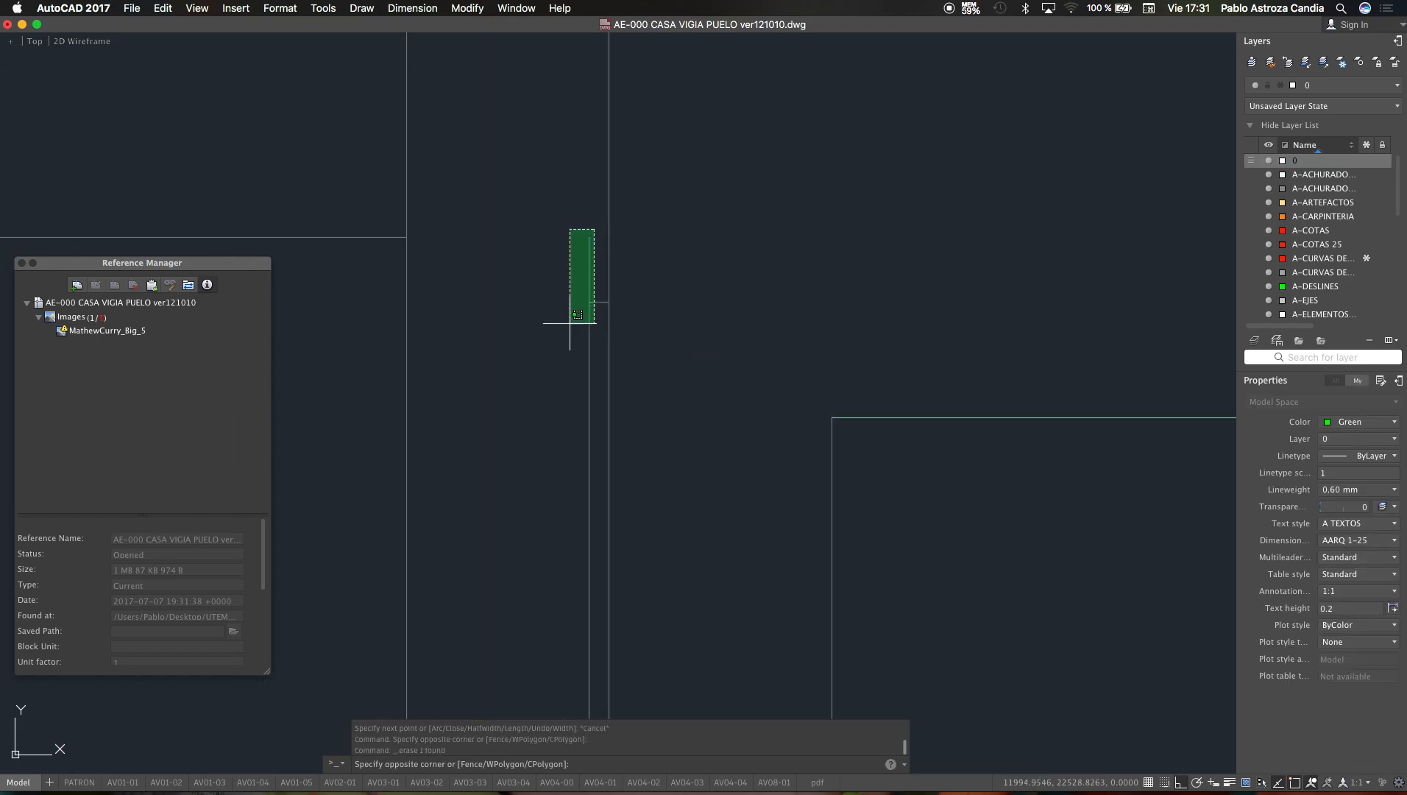
left_click(577, 319)
key("Delete")
Step: Erase the floor line segments crossing the base of the upper floor's partition
scroll(616, 208, "down", 5)
scroll(617, 346, "up", 5)
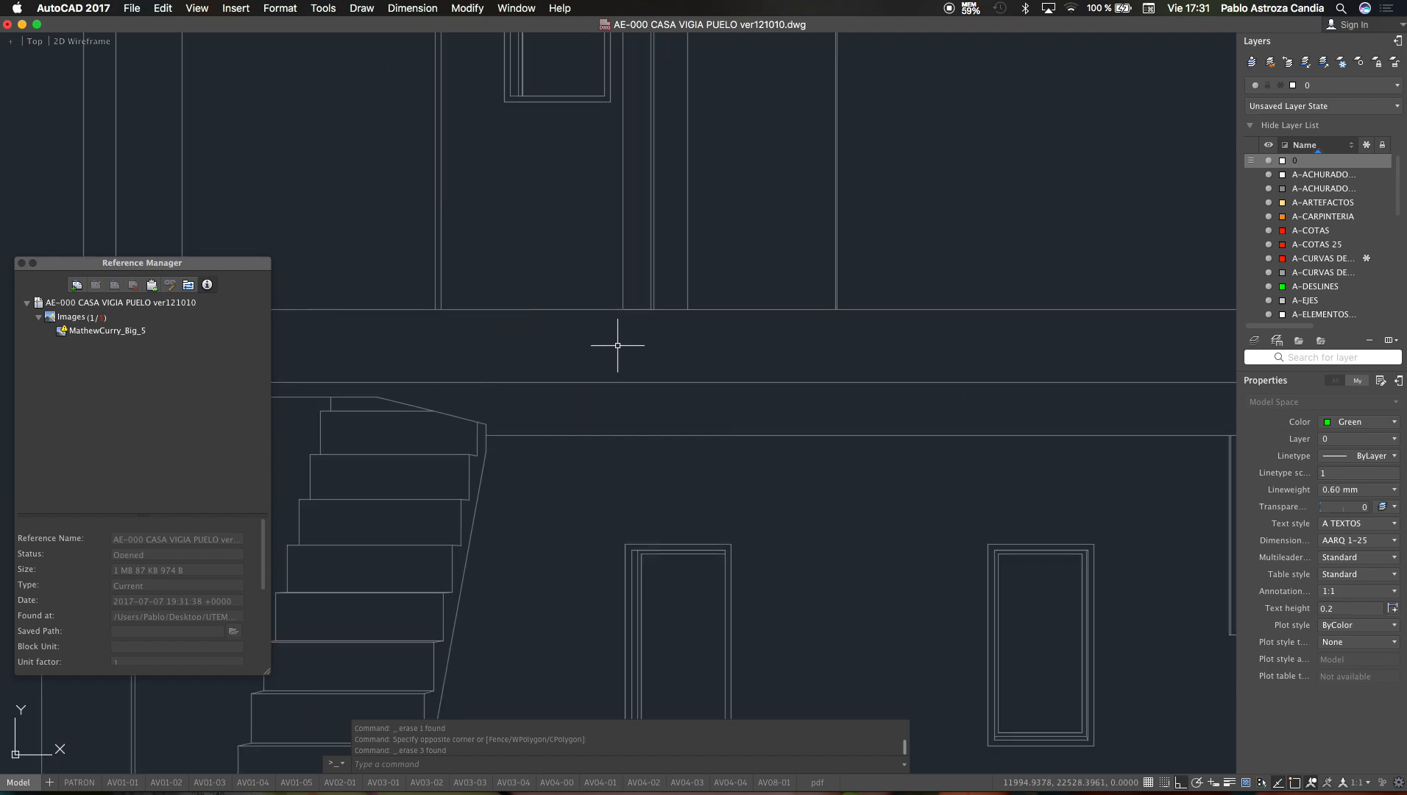
scroll(640, 321, "down", 5)
scroll(655, 363, "up", 5)
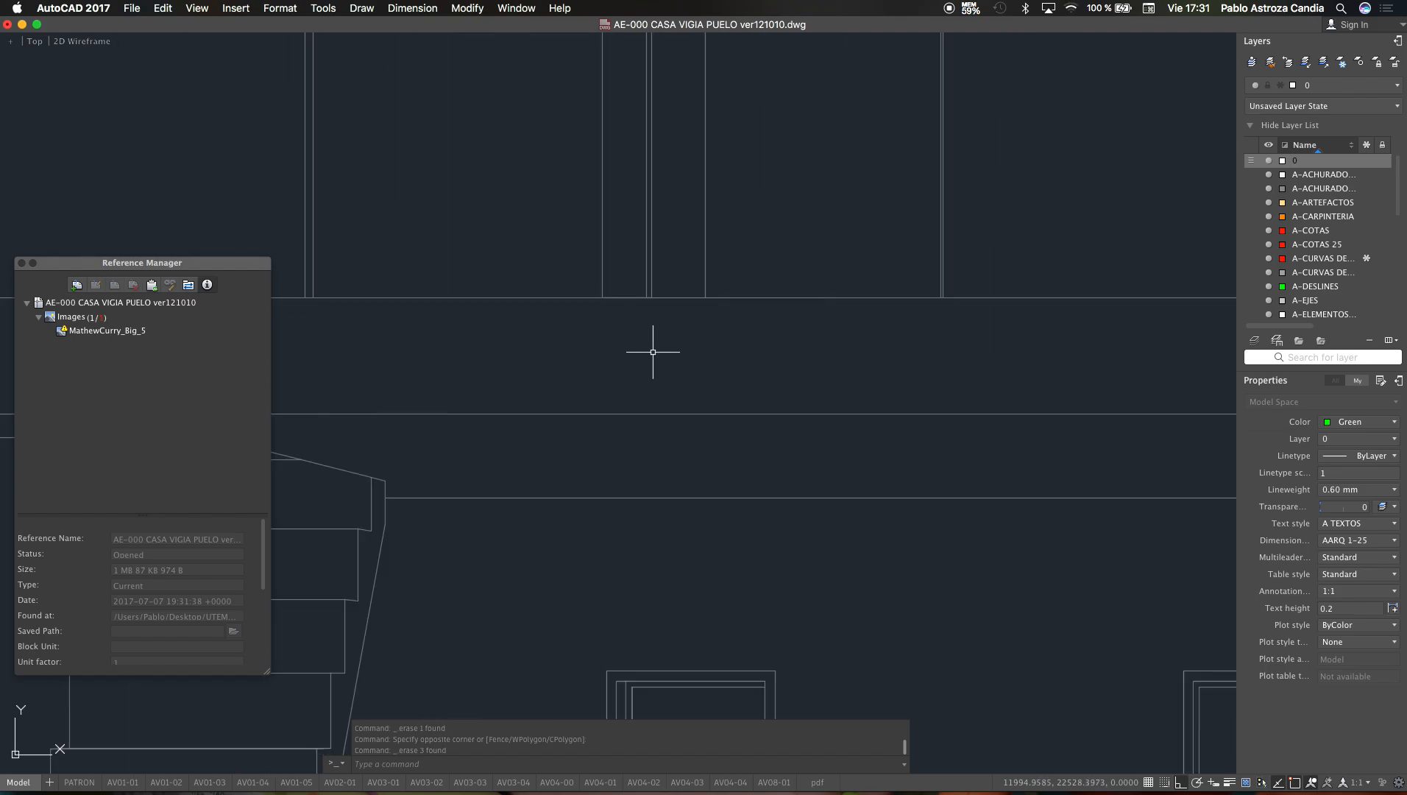
left_click(625, 287)
left_click(617, 328)
key("Delete")
scroll(619, 331, "down", 5)
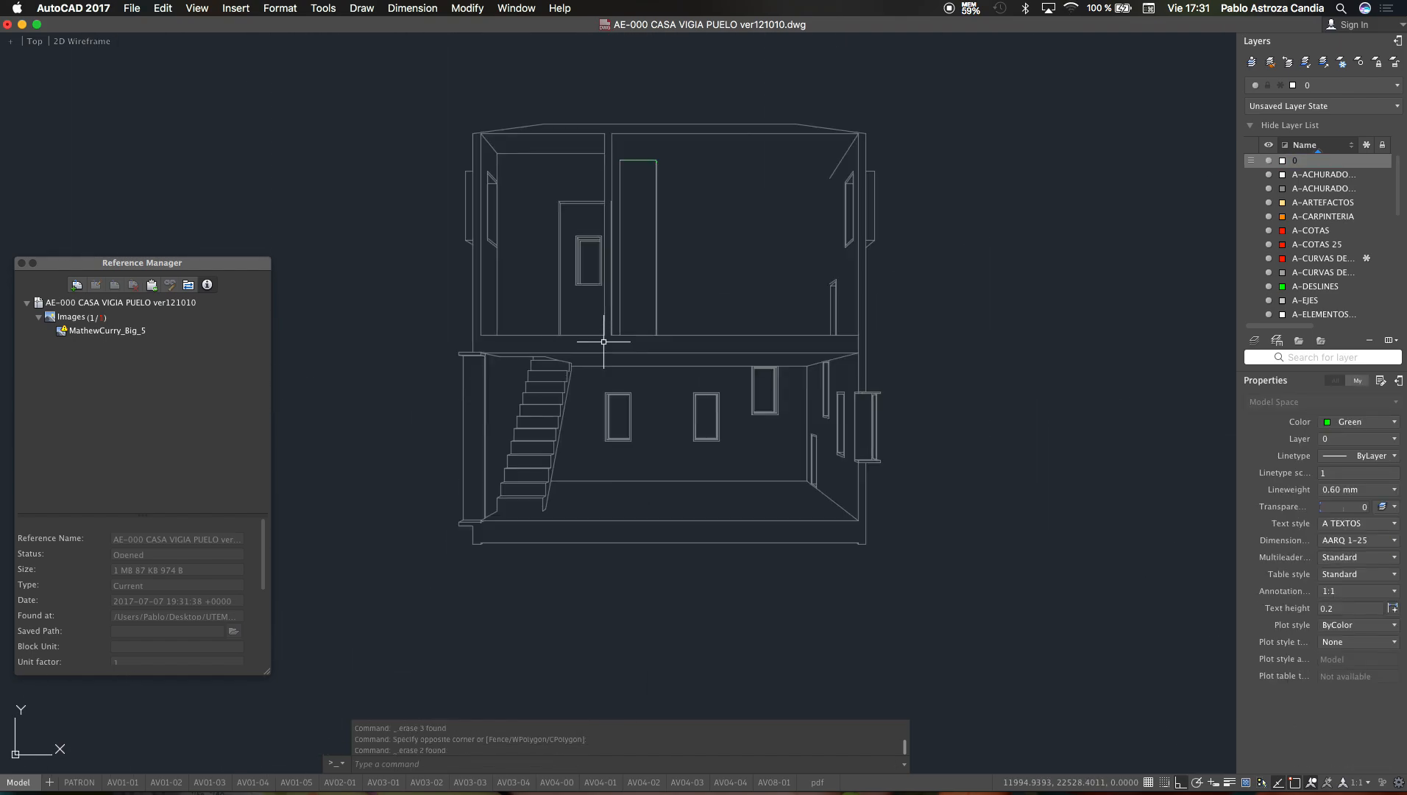
Step: Draw a horizontal polyline from the lower end of the upper room's ceiling diagonal leftward past the closet's right edge
scroll(810, 181, "up", 4)
key("Escape")
key("Escape")
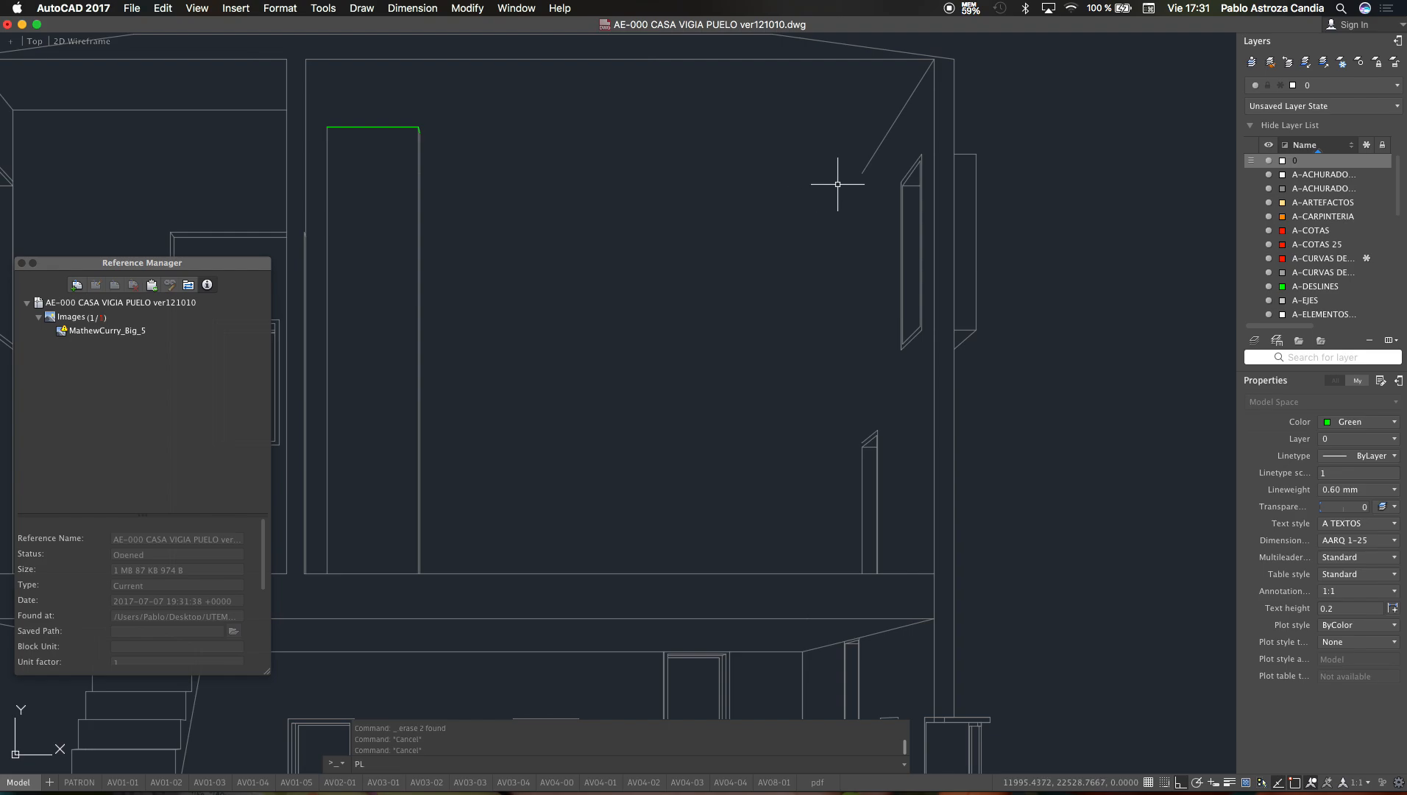
type("pl")
key("Return")
left_click(862, 173)
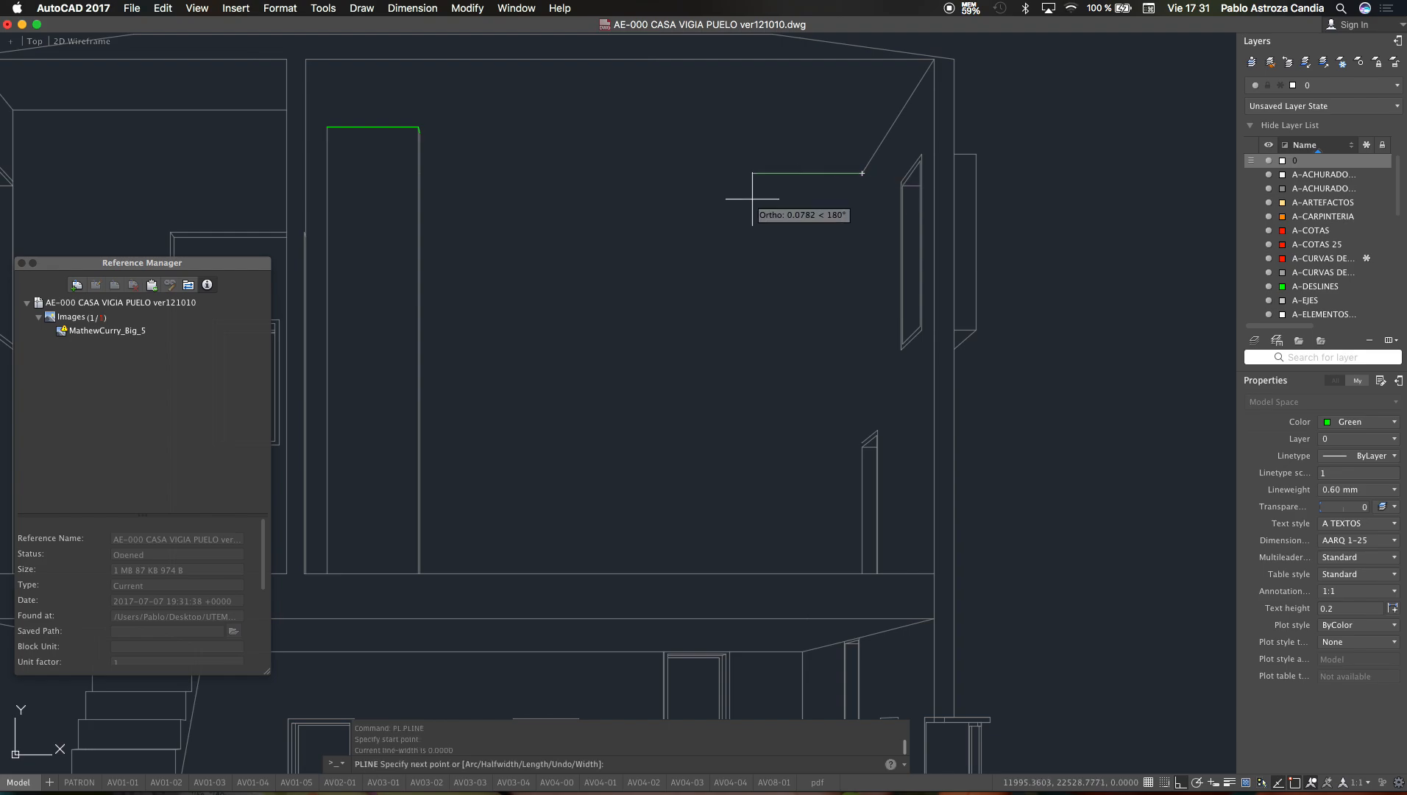
left_click(391, 213)
key("Escape")
Step: Trim the part of the new ceiling line that overlaps the closet volume
type("tr")
key("Return")
scroll(409, 183, "up", 4)
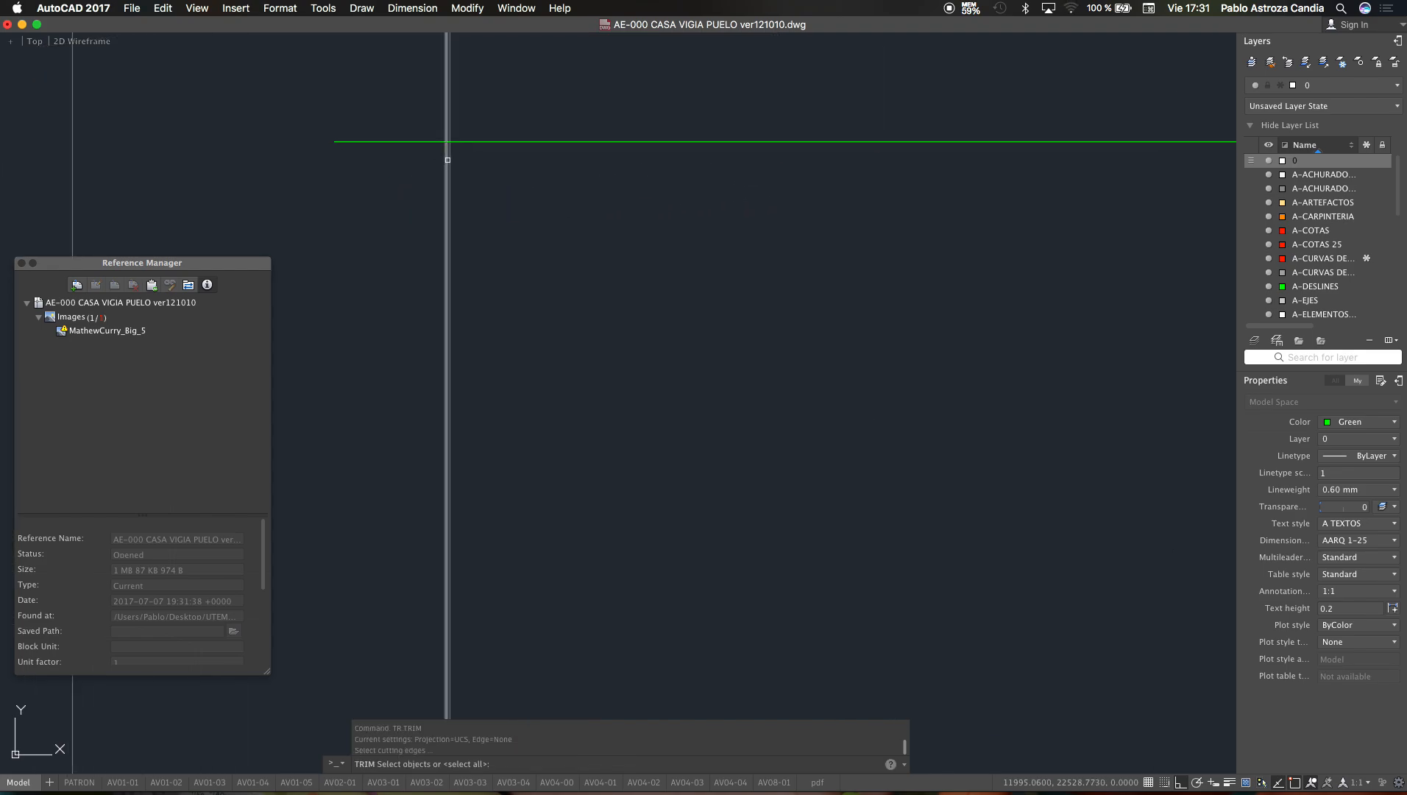
left_click(448, 156)
key("Return")
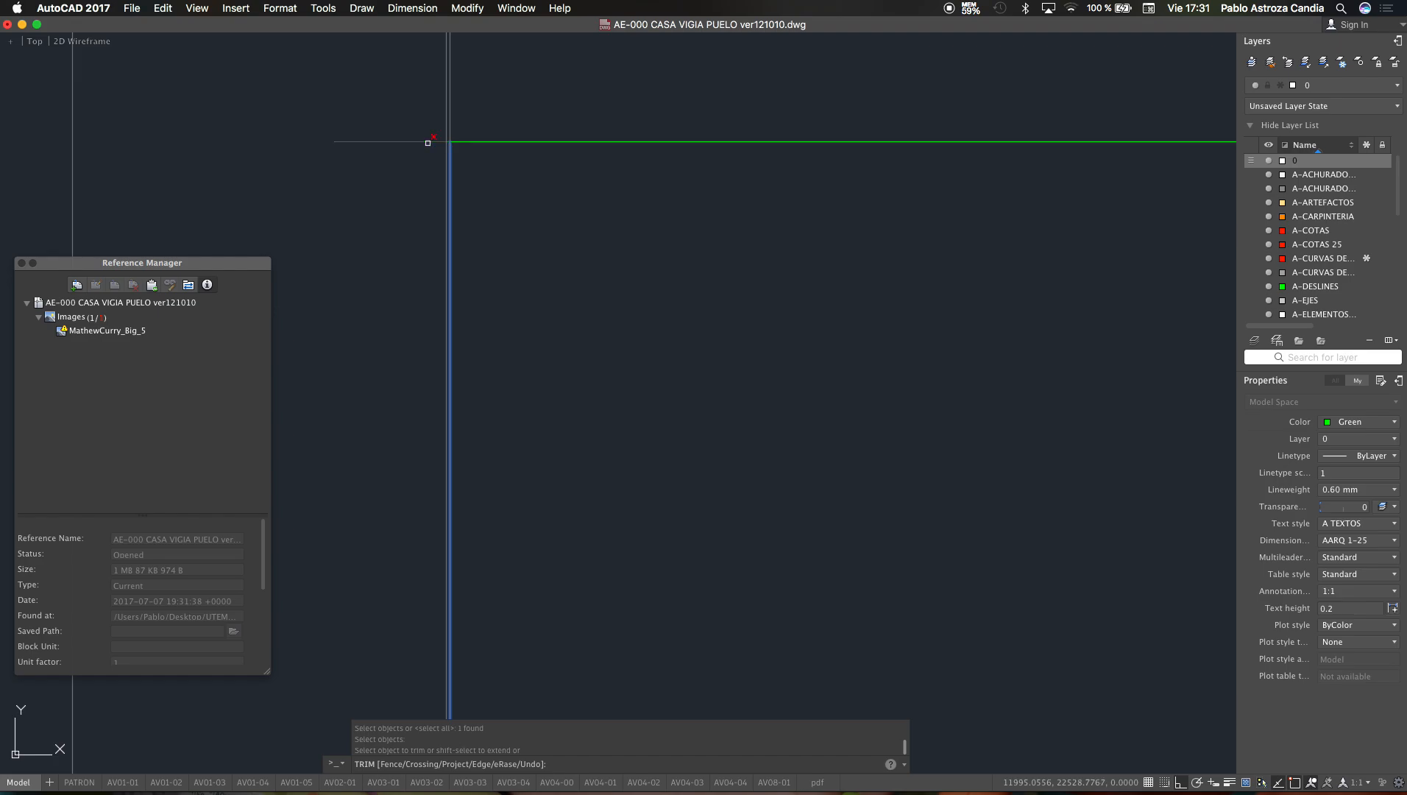
key("Escape")
Step: Match the new ceiling line and closet top line to the properties of the closet's grey vertical edge
scroll(448, 237, "down", 2)
key("Escape")
type("MA")
key("Return")
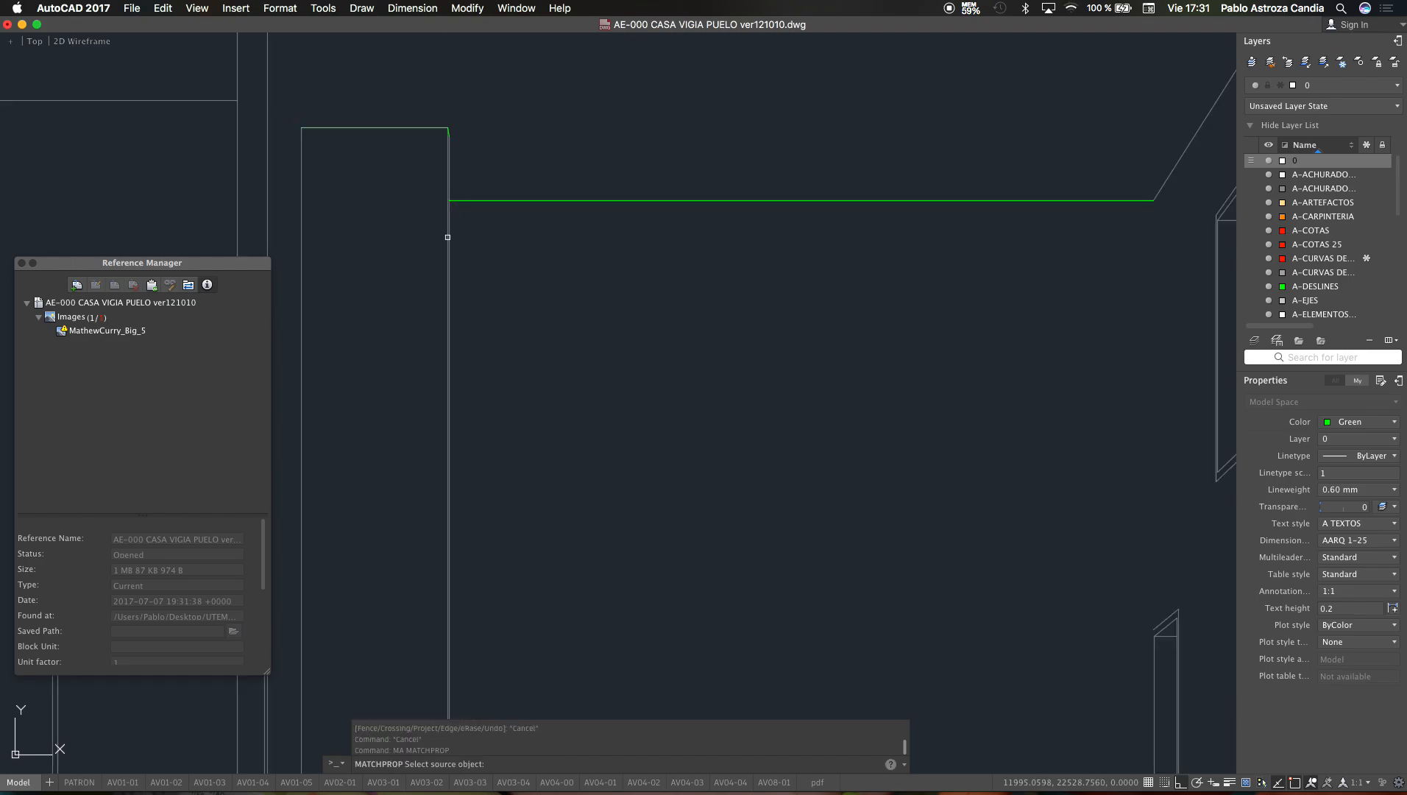
left_click(448, 237)
left_click(515, 200)
left_click(465, 119)
key("Escape")
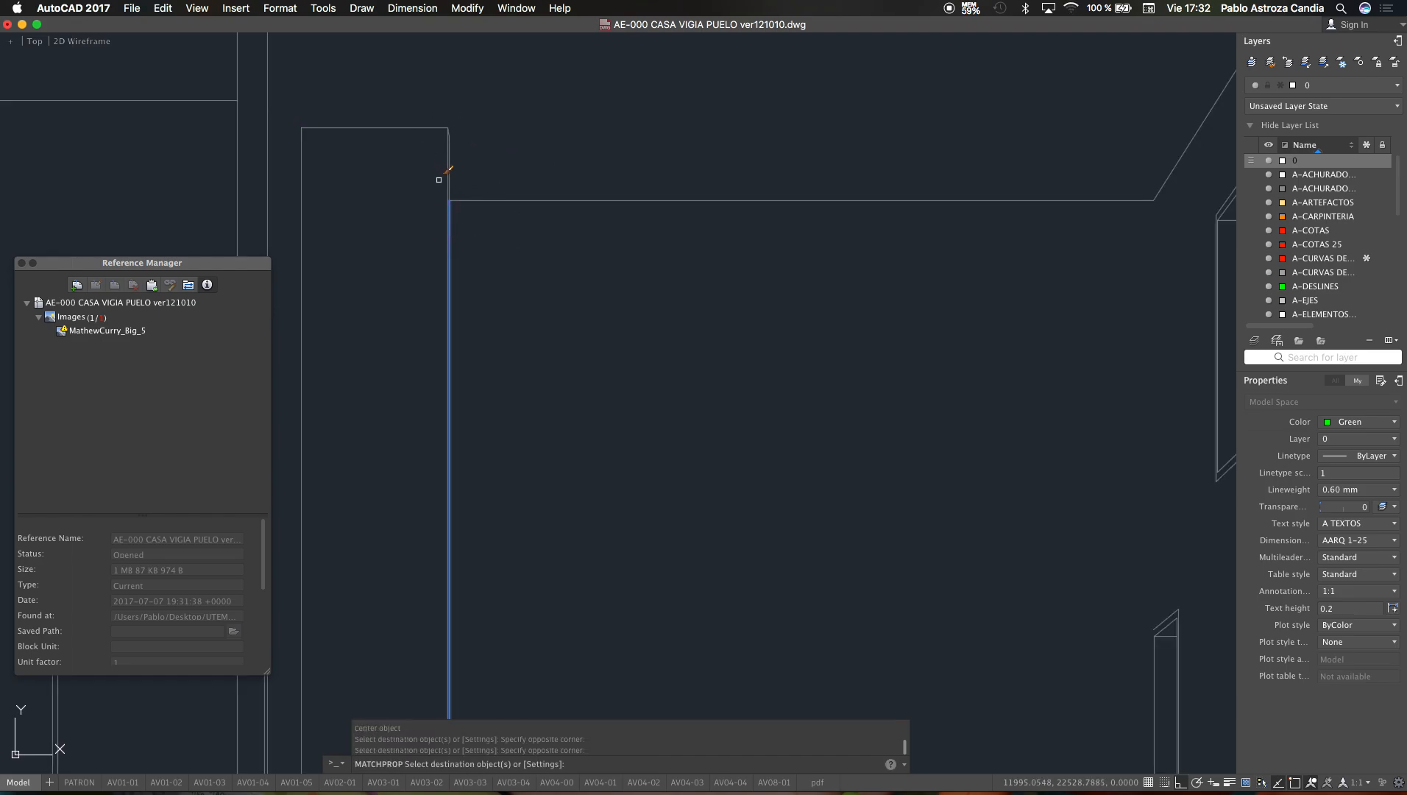
key("Escape")
Step: Draw a vertical polyline from the upper room's rear ceiling corner down to just below the upper floor line
scroll(524, 245, "down", 5)
scroll(598, 196, "up", 4)
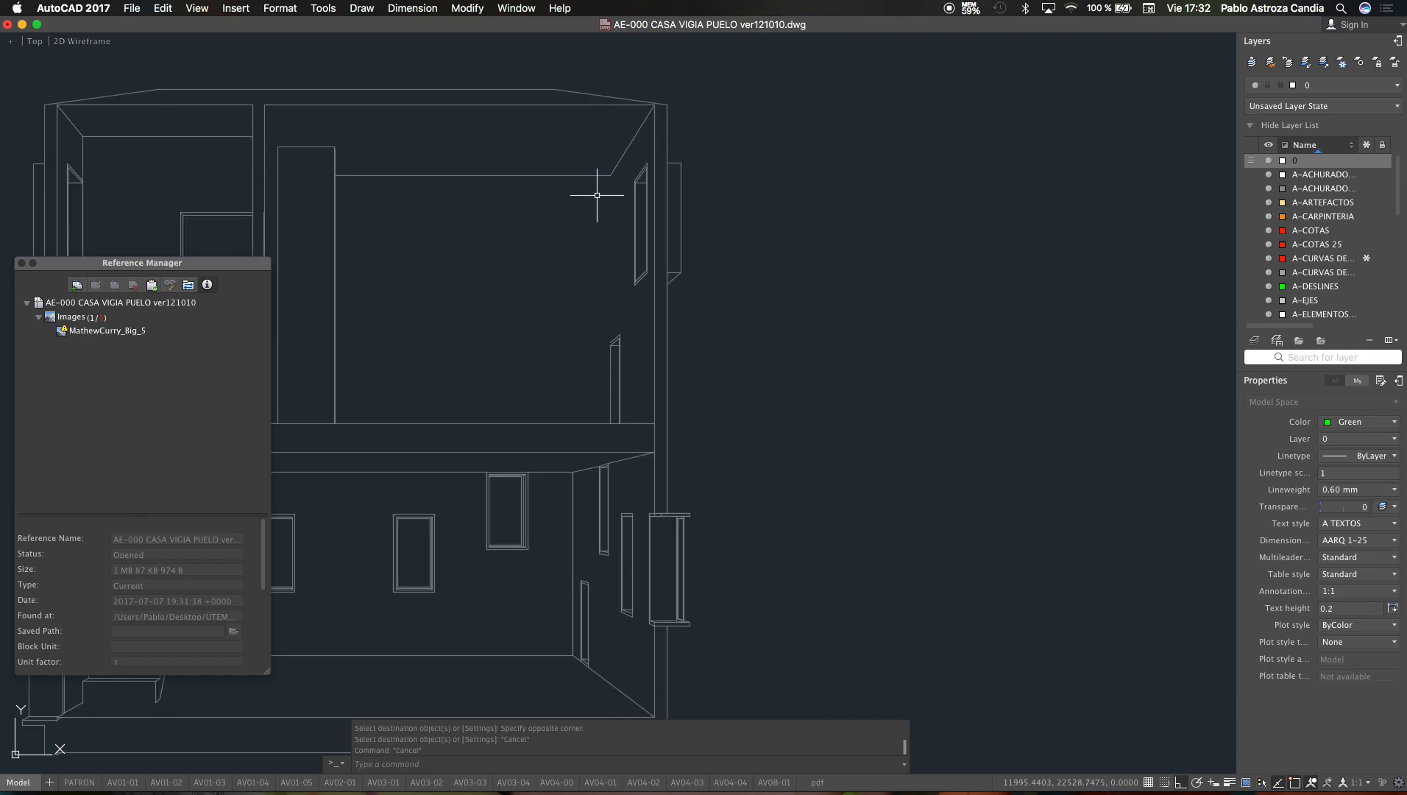
type("pl")
key("Return")
left_click(612, 175)
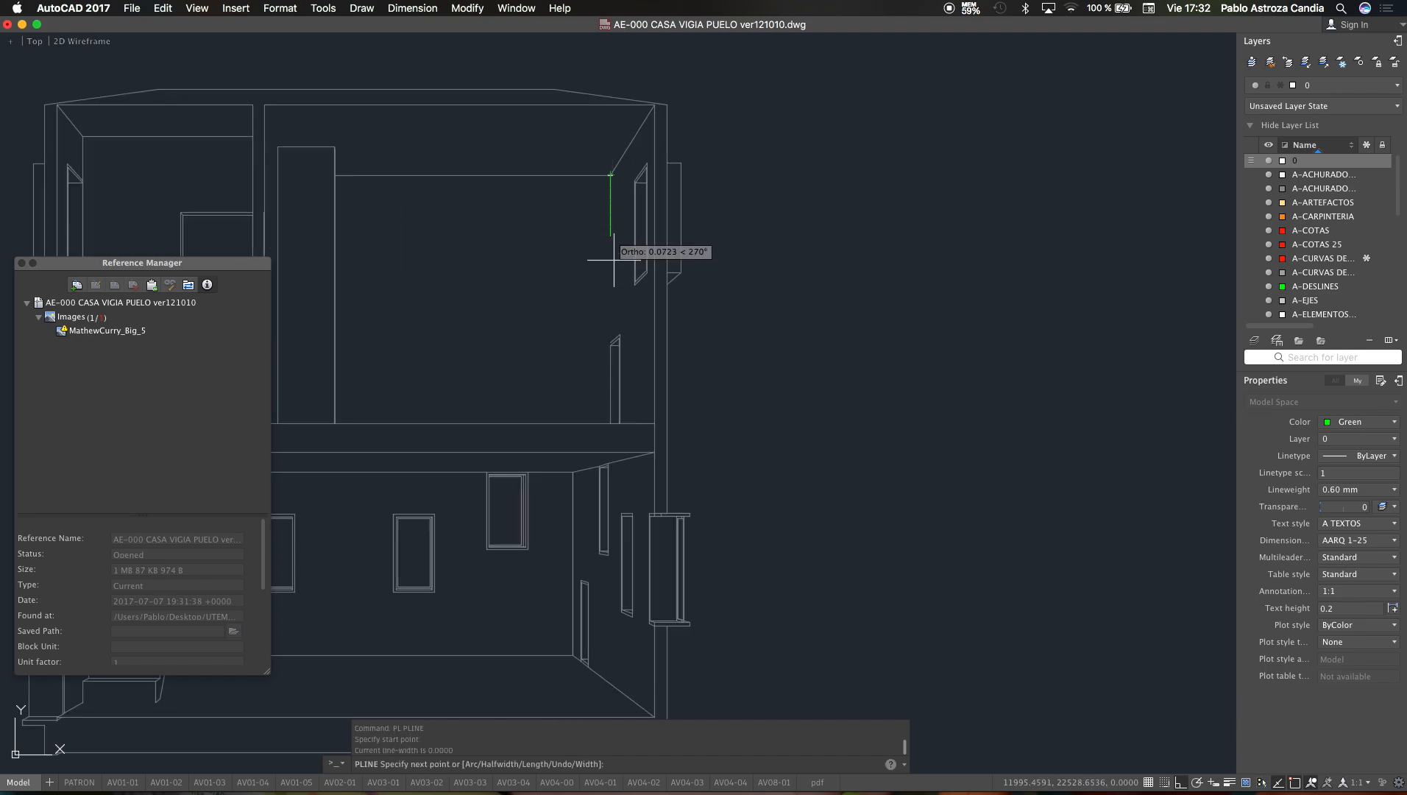
scroll(615, 411, "up", 5)
scroll(591, 468, "up", 2)
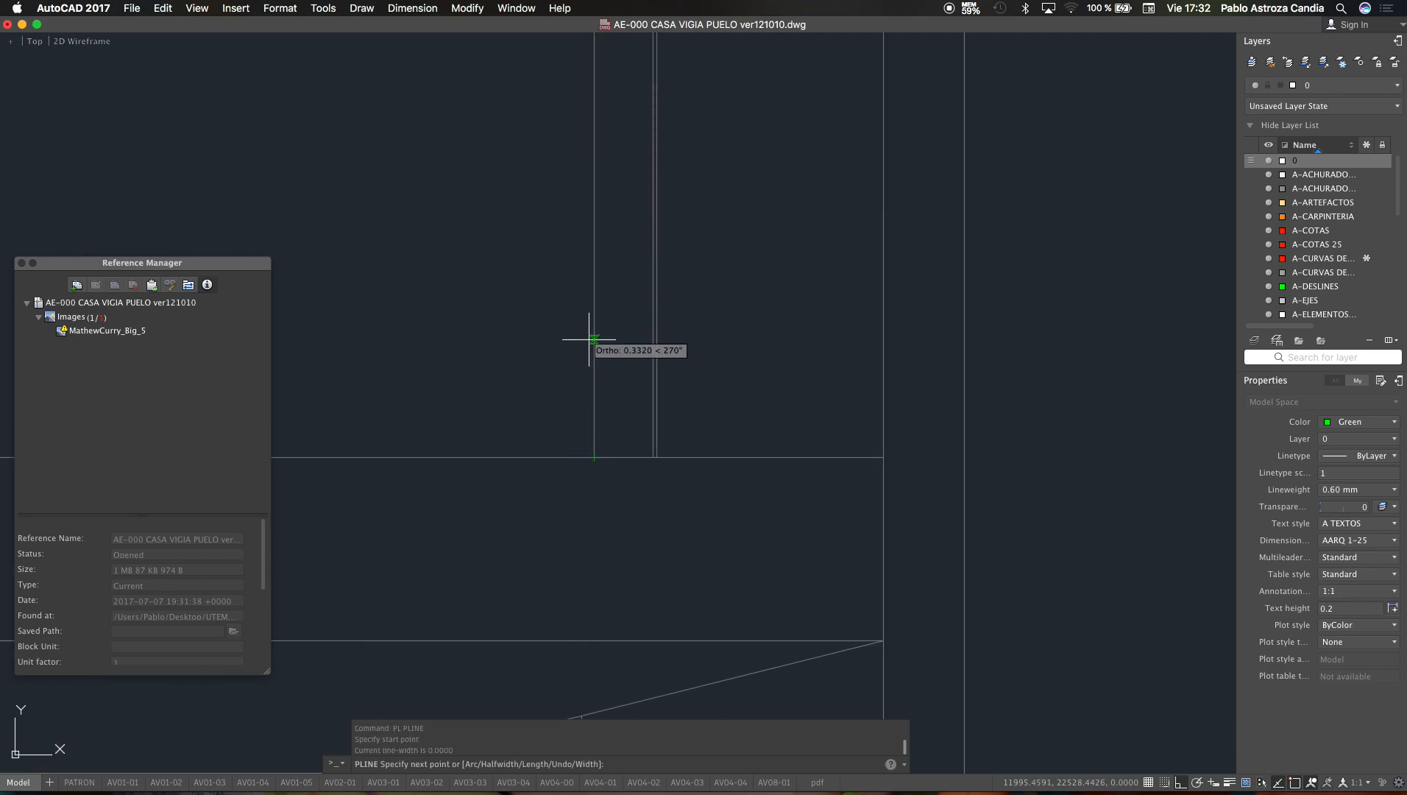
scroll(589, 339, "down", 2)
scroll(579, 59, "up", 2)
scroll(583, 81, "down", 2)
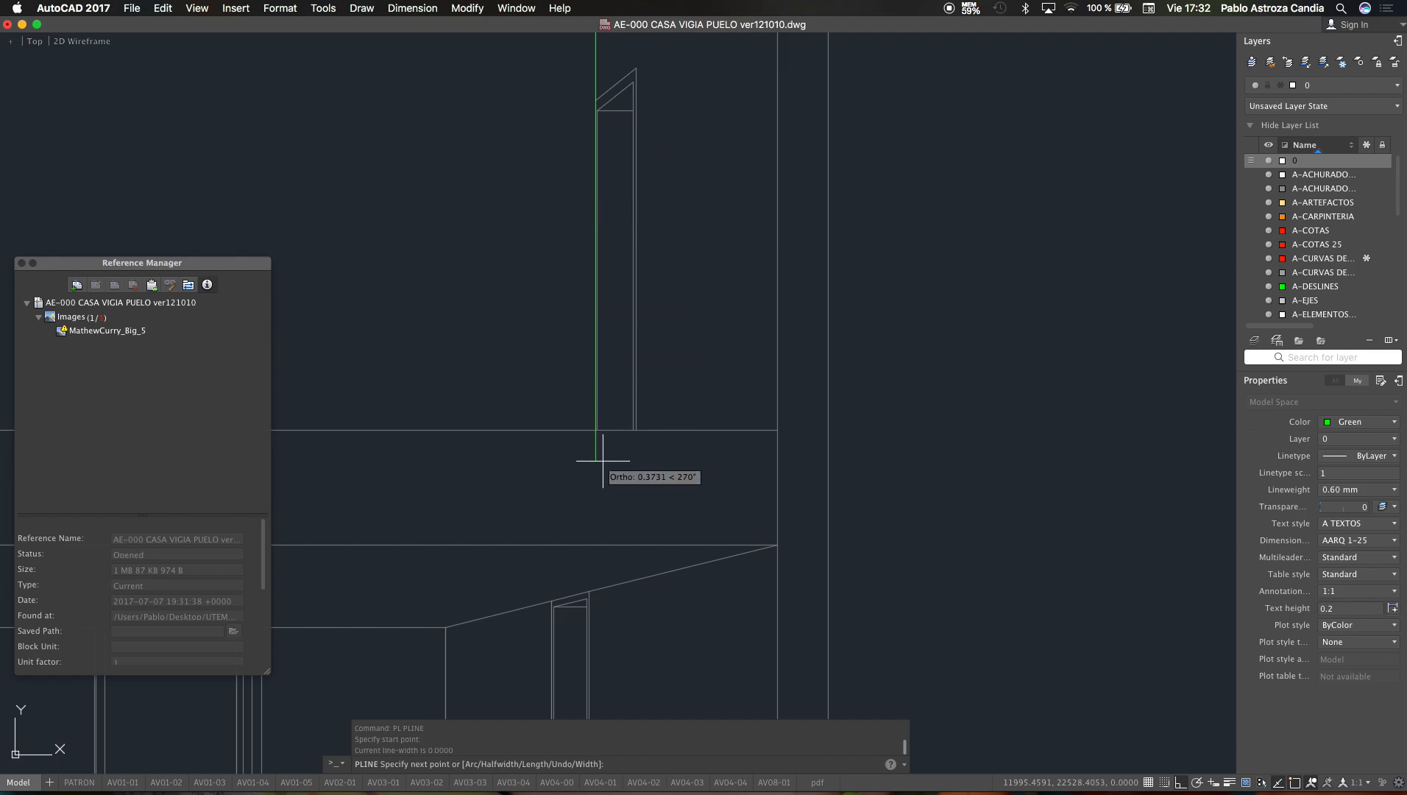
left_click(579, 440)
key("Escape")
key("Escape")
Step: Trim the new vertical corner line's overshoot below the upper floor line
type("tr")
key("Return")
left_click(585, 443)
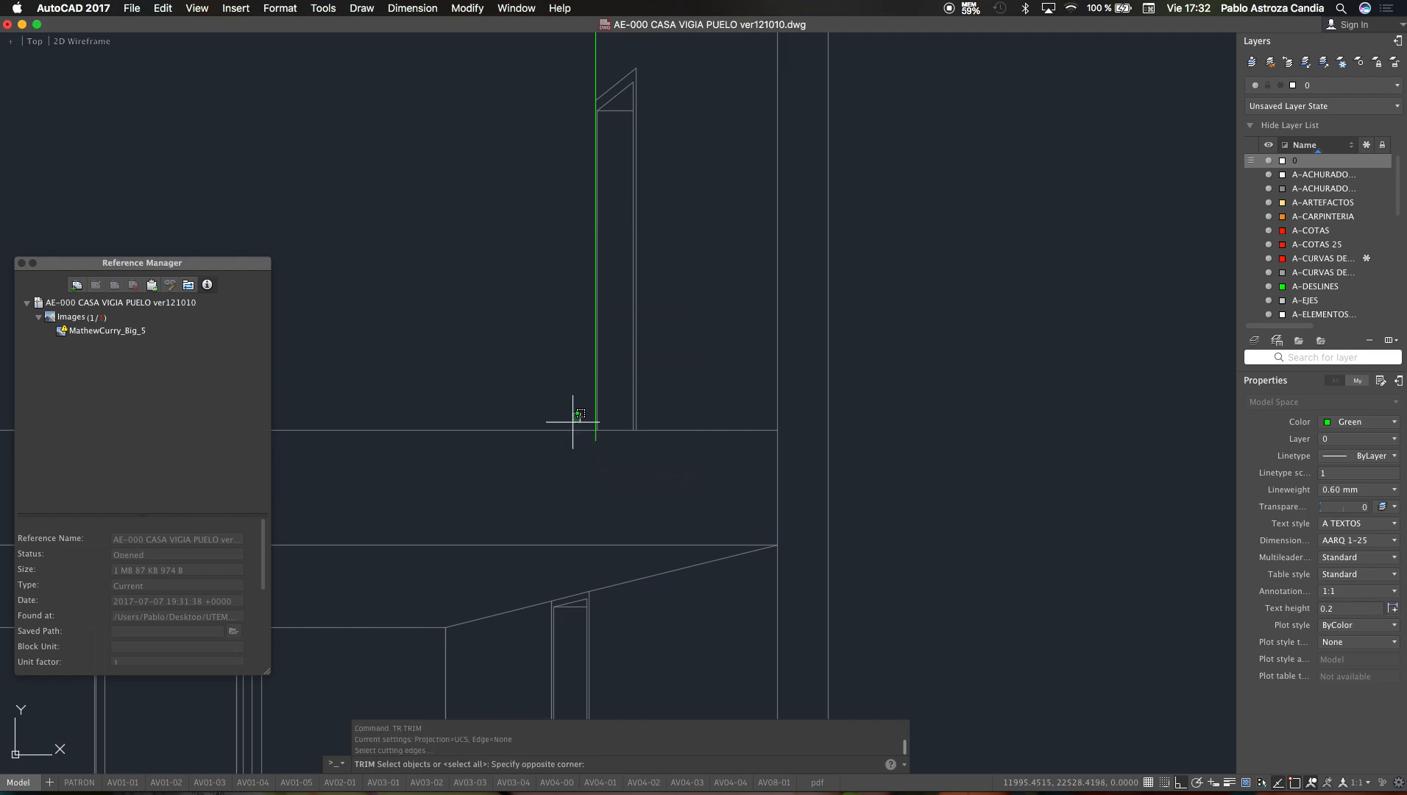
left_click(577, 422)
key("Return")
key("Escape")
key("Escape")
Step: Match the new vertical corner line to the properties of the grey upper floor line
scroll(592, 449, "down", 2)
type("m")
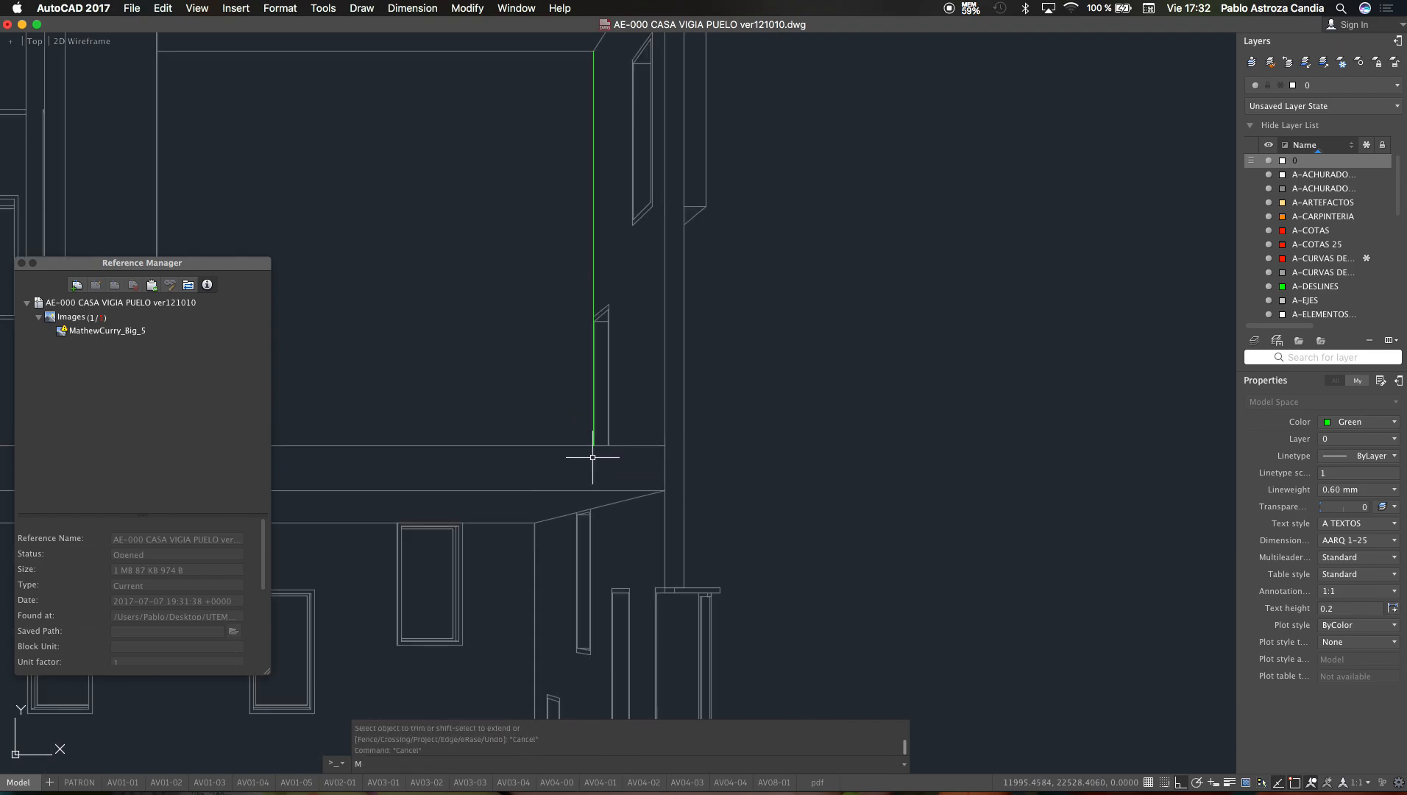
type("a")
key("Return")
left_click(579, 446)
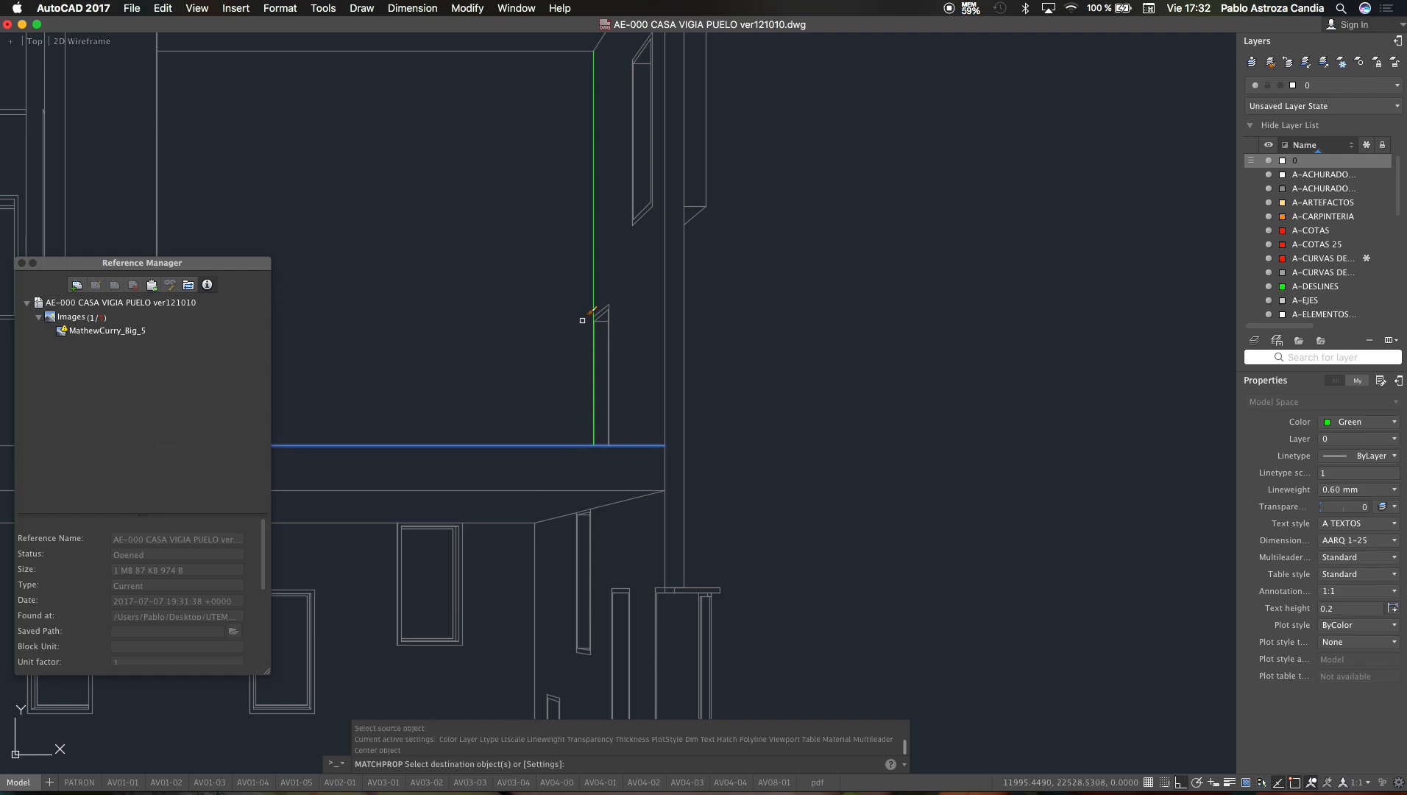
scroll(626, 316, "down", 2)
key("Escape")
scroll(644, 305, "down", 3)
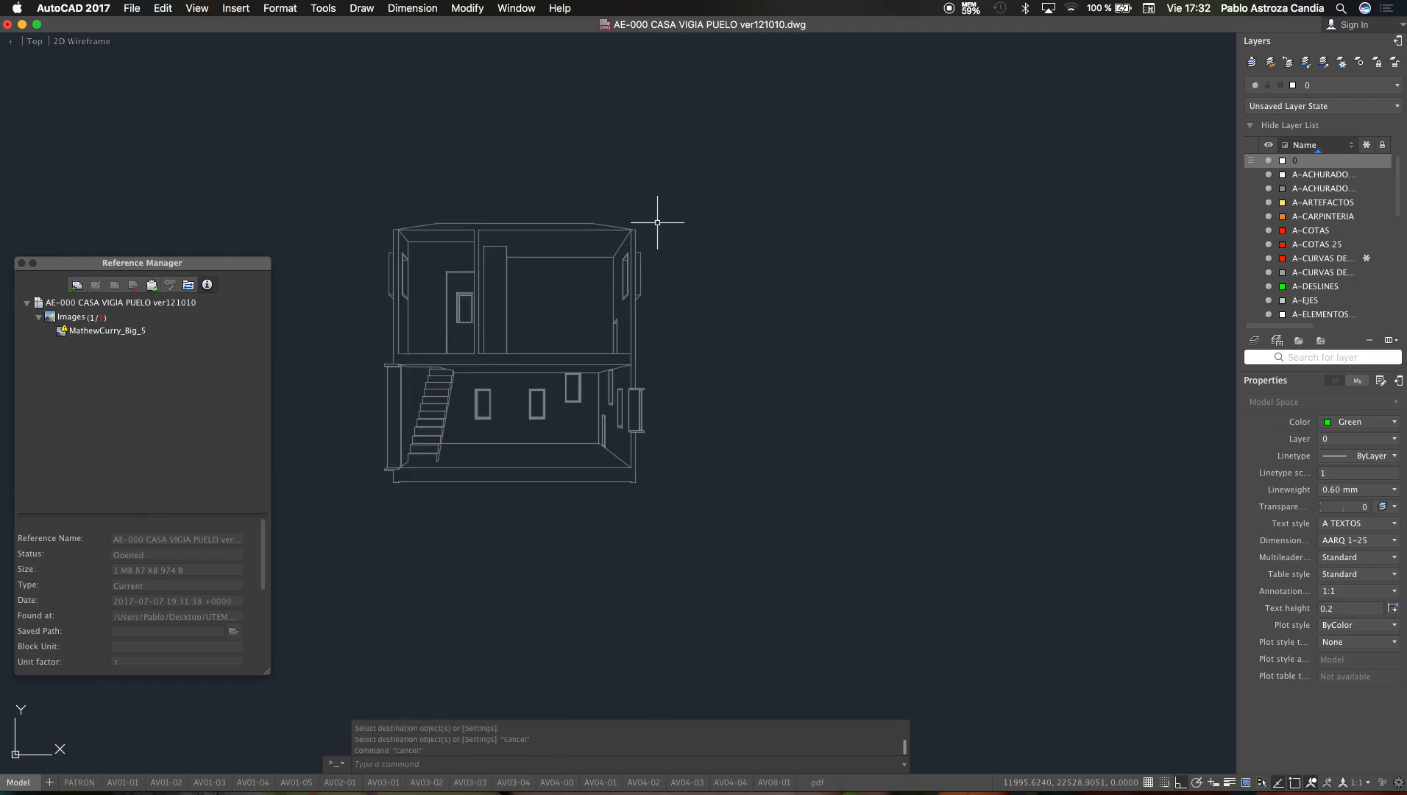
scroll(662, 221, "down", 3)
key("Escape")
key("Escape")
scroll(597, 268, "up", 4)
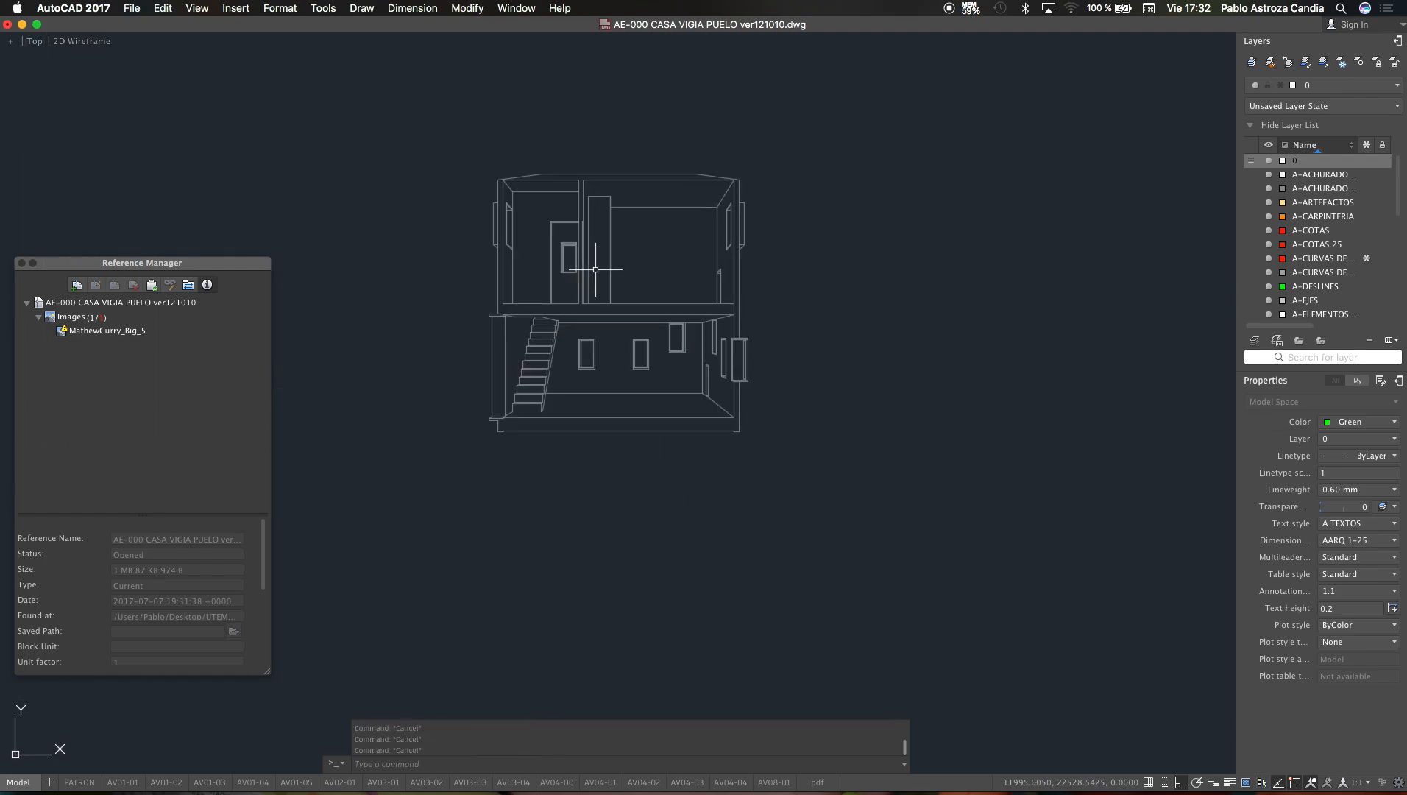
scroll(1332, 292, "down", 5)
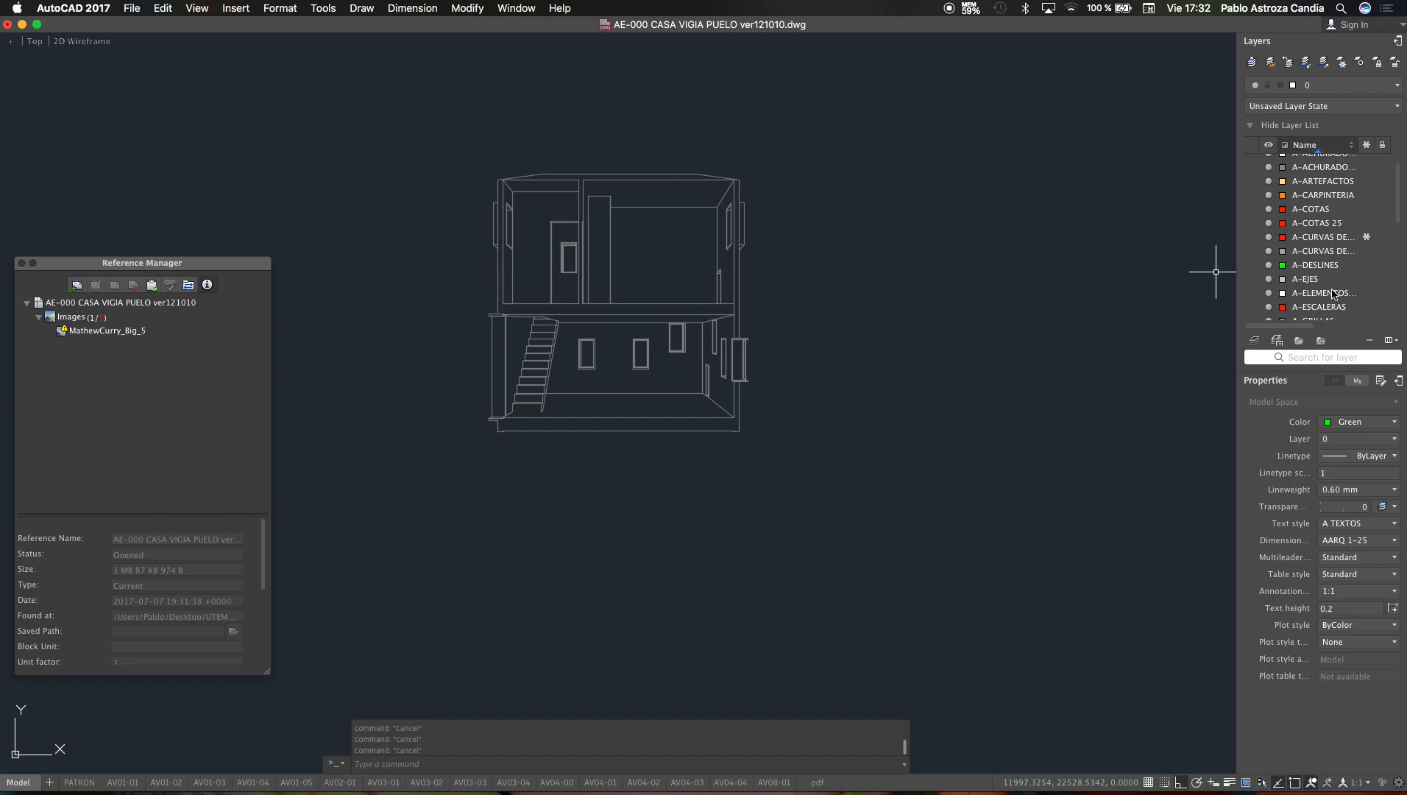
Step: Create a new layer named A-HATCH
scroll(1331, 294, "up", 5)
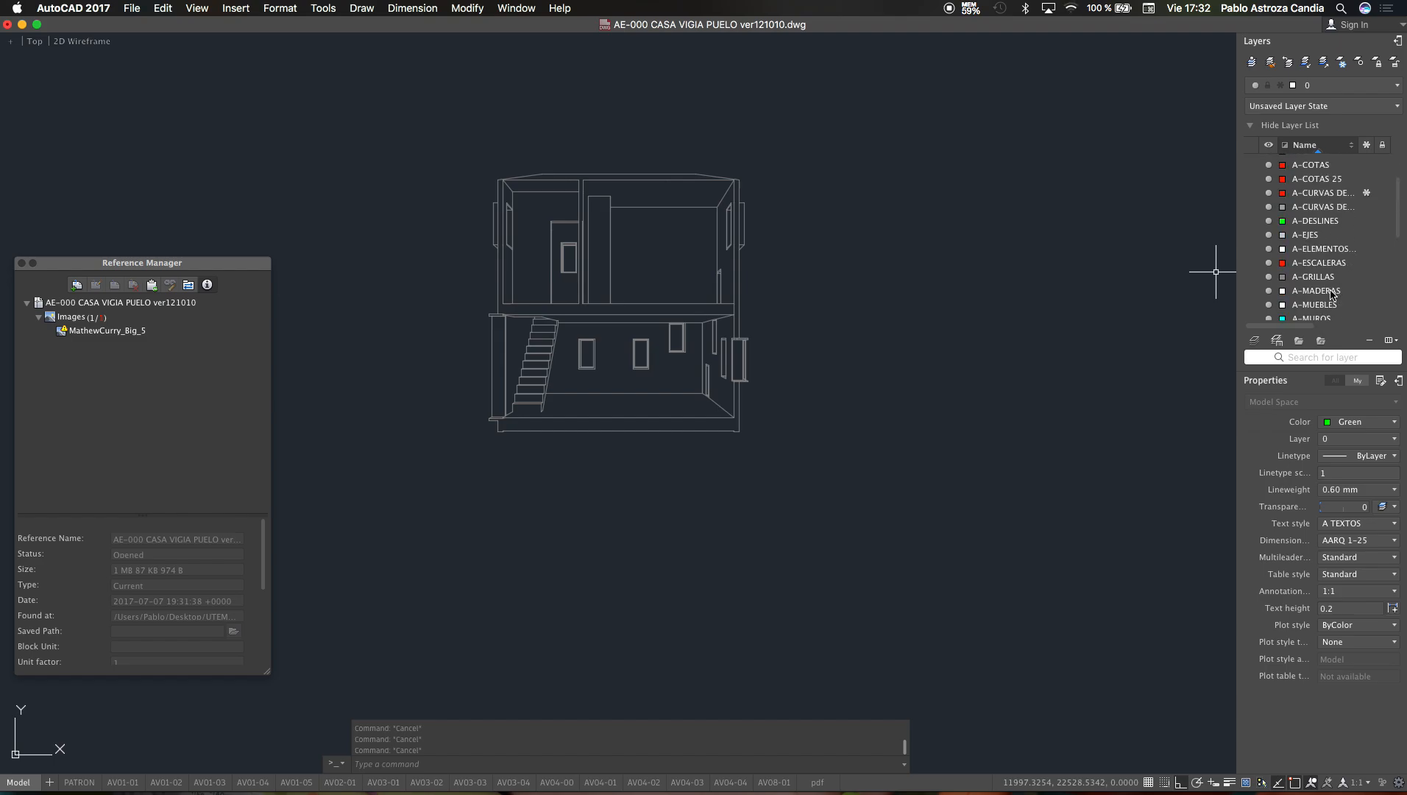
scroll(1332, 297, "down", 5)
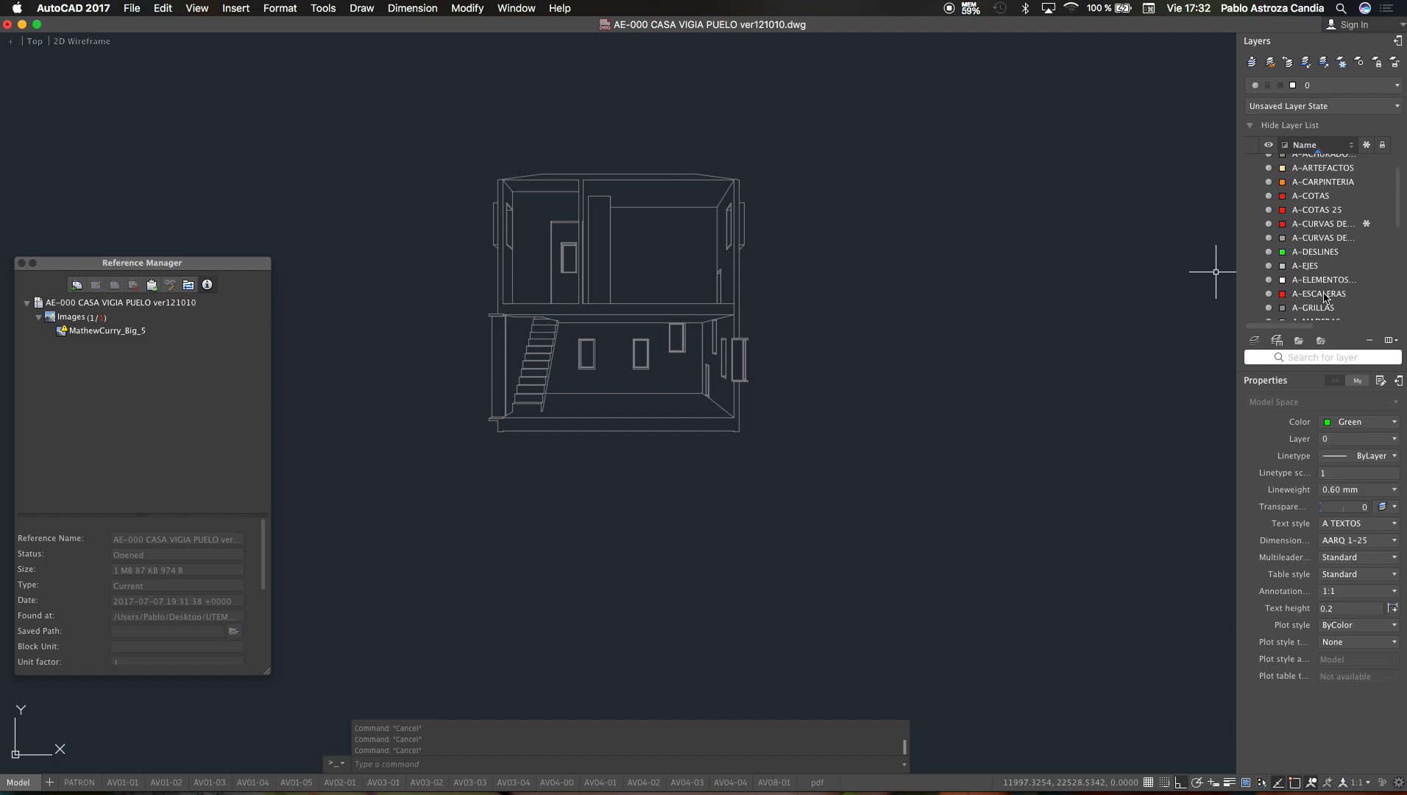
scroll(1325, 297, "down", 3)
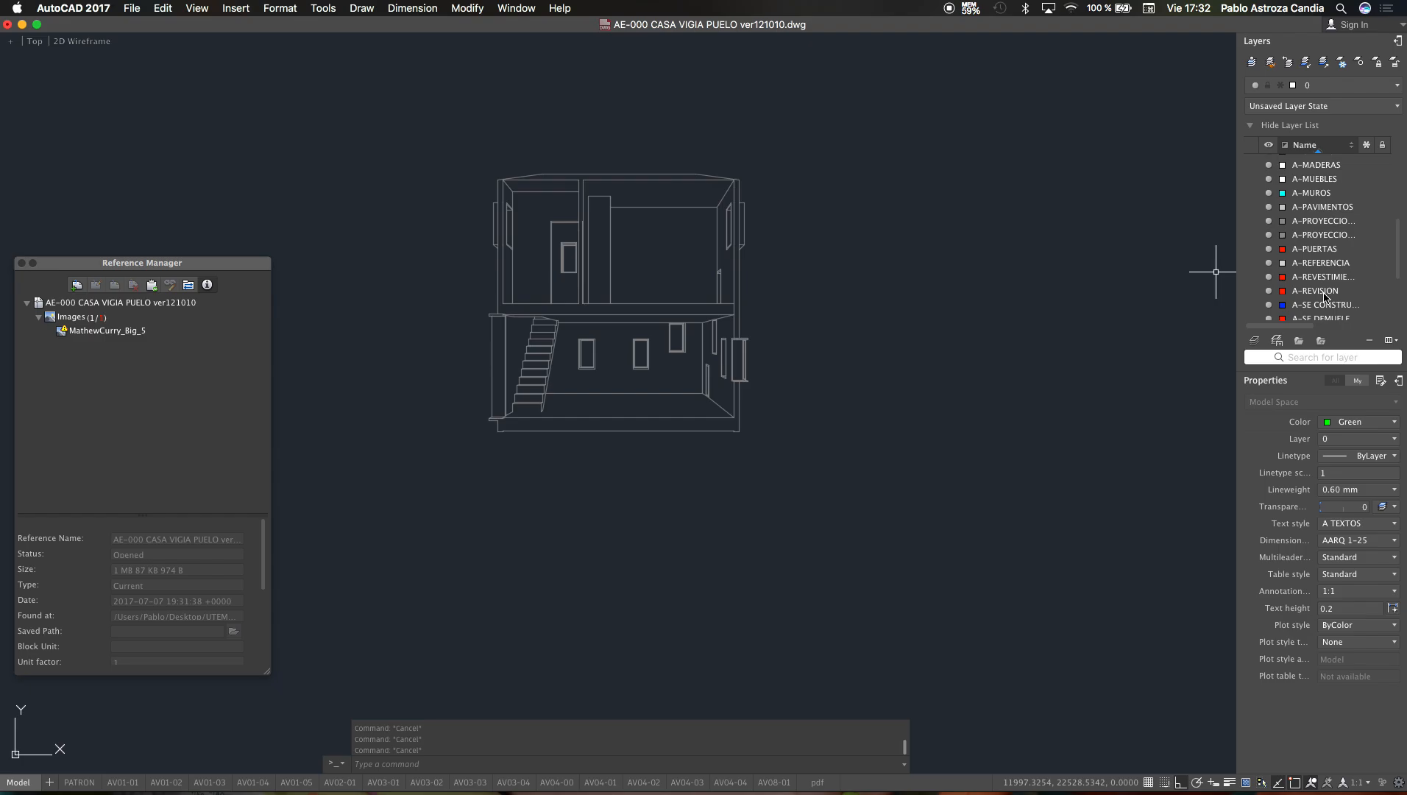
left_click(1256, 341)
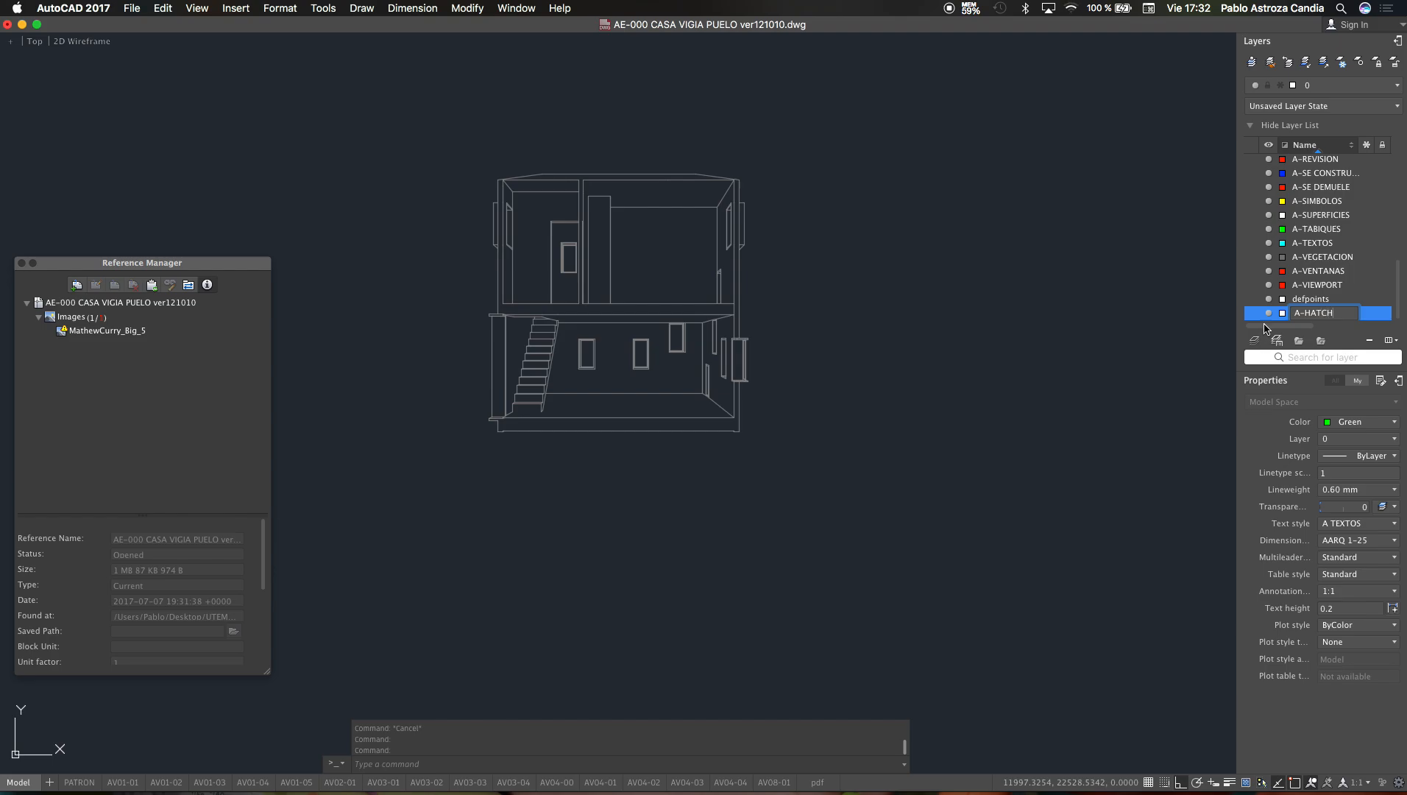
left_click(1315, 272)
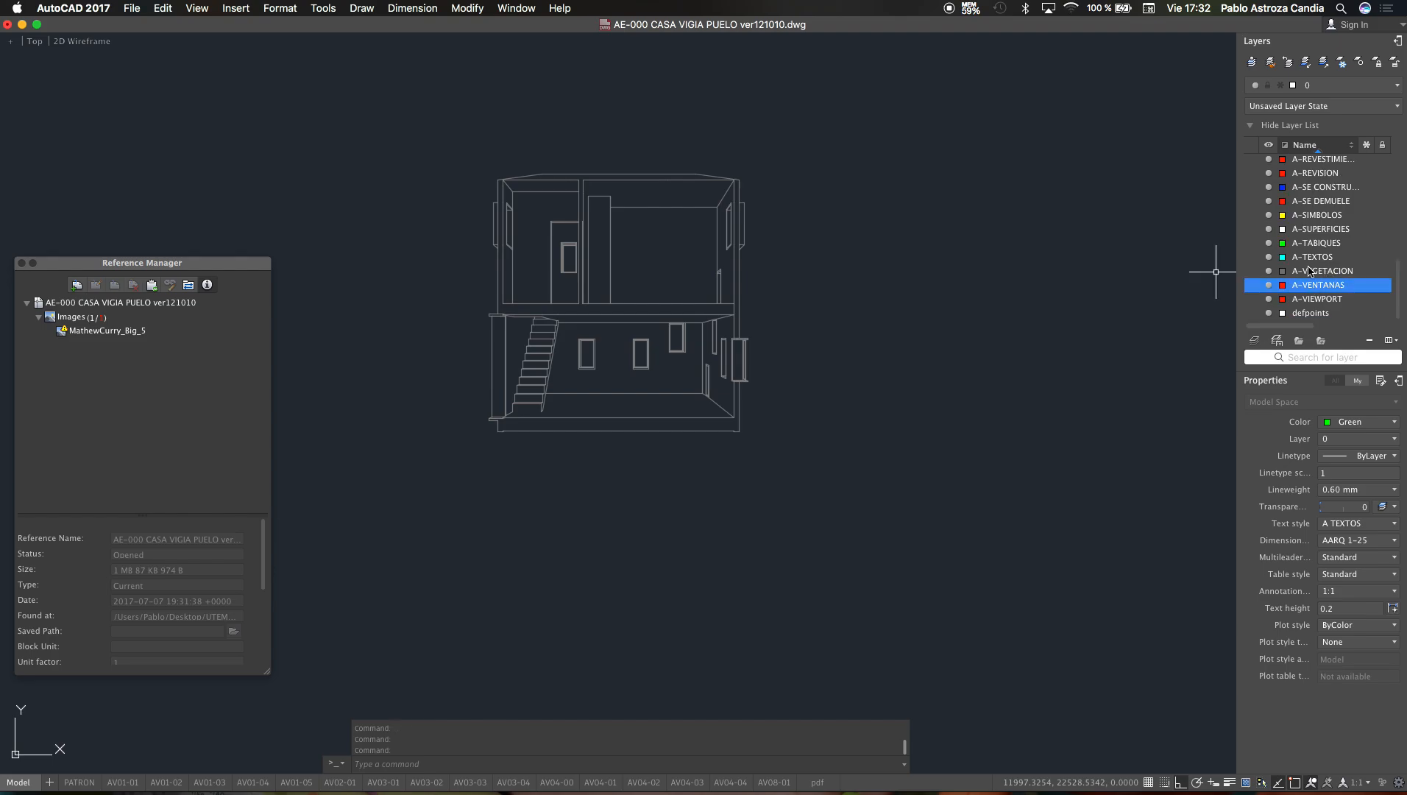
Step: Make the A-HATCH layer current and set its colour to red
scroll(1308, 268, "up", 1)
scroll(1309, 263, "up", 6)
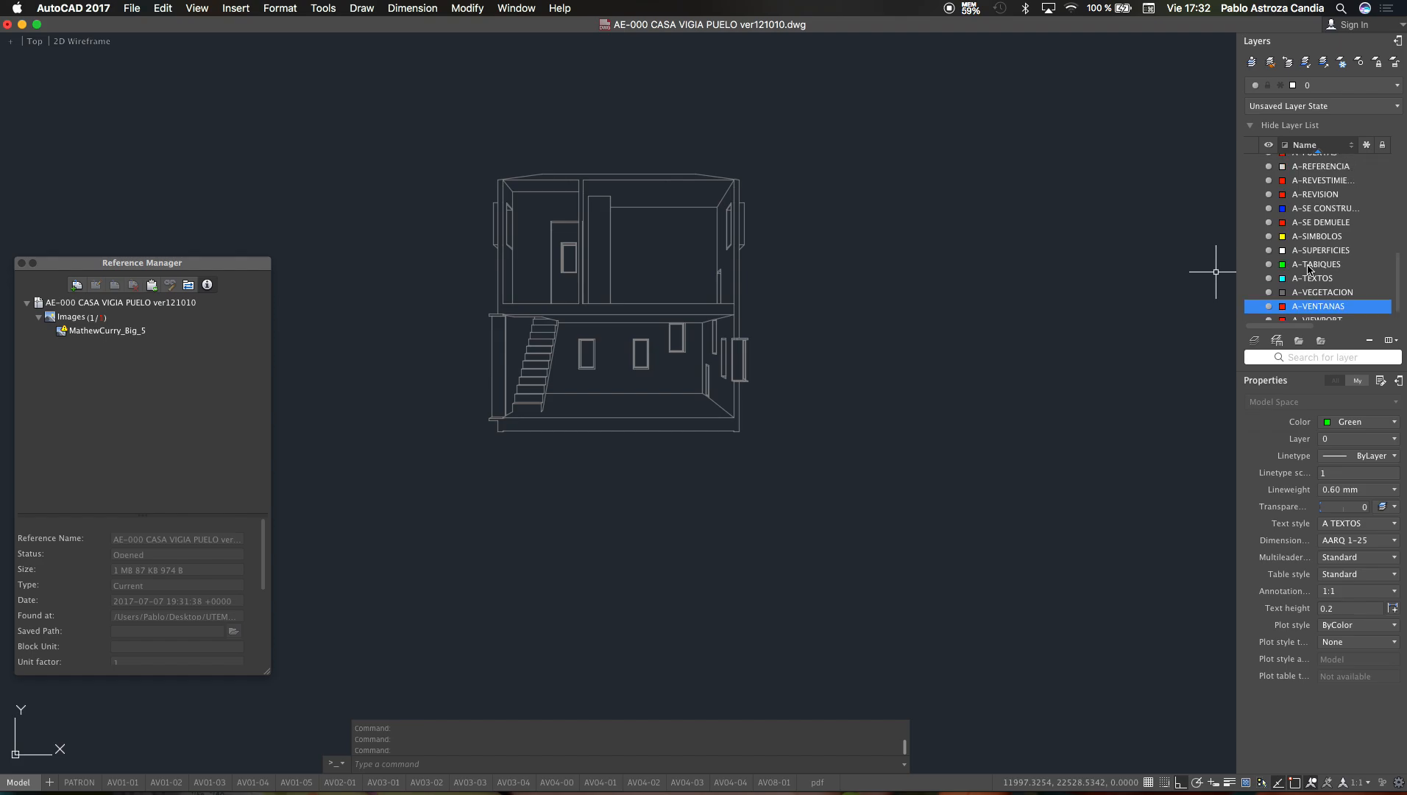
scroll(1309, 264, "up", 10)
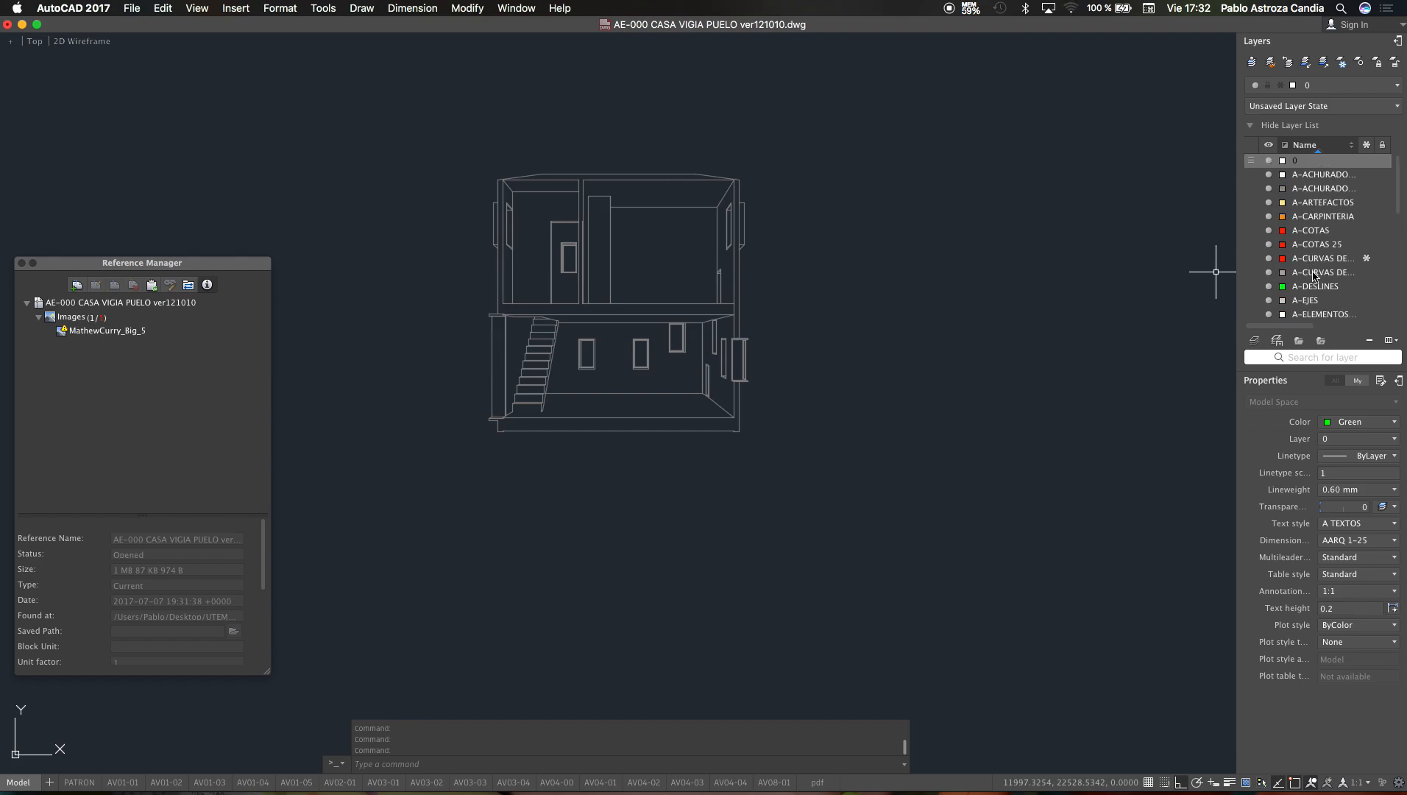
scroll(1314, 276, "down", 2)
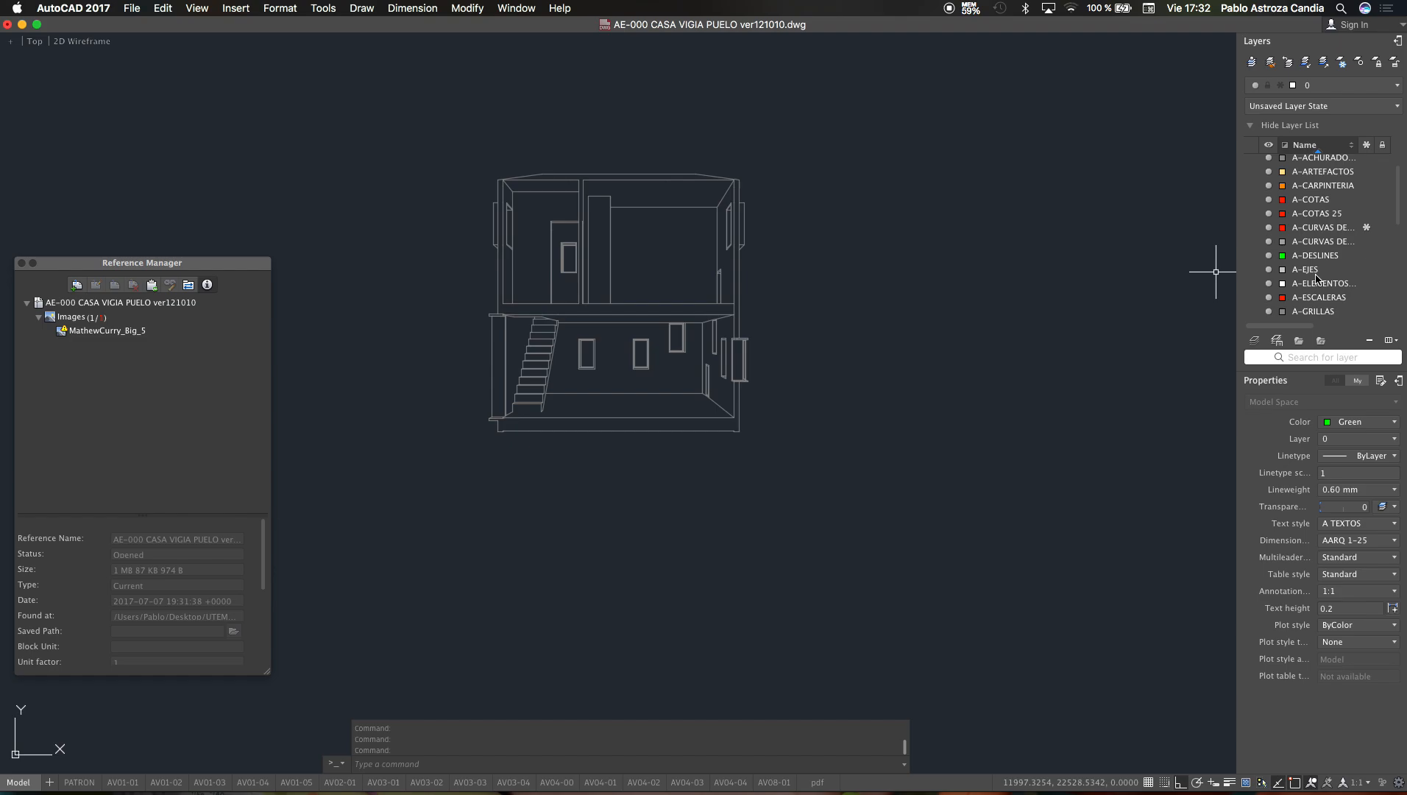
scroll(1315, 279, "down", 1)
double_click(1310, 310)
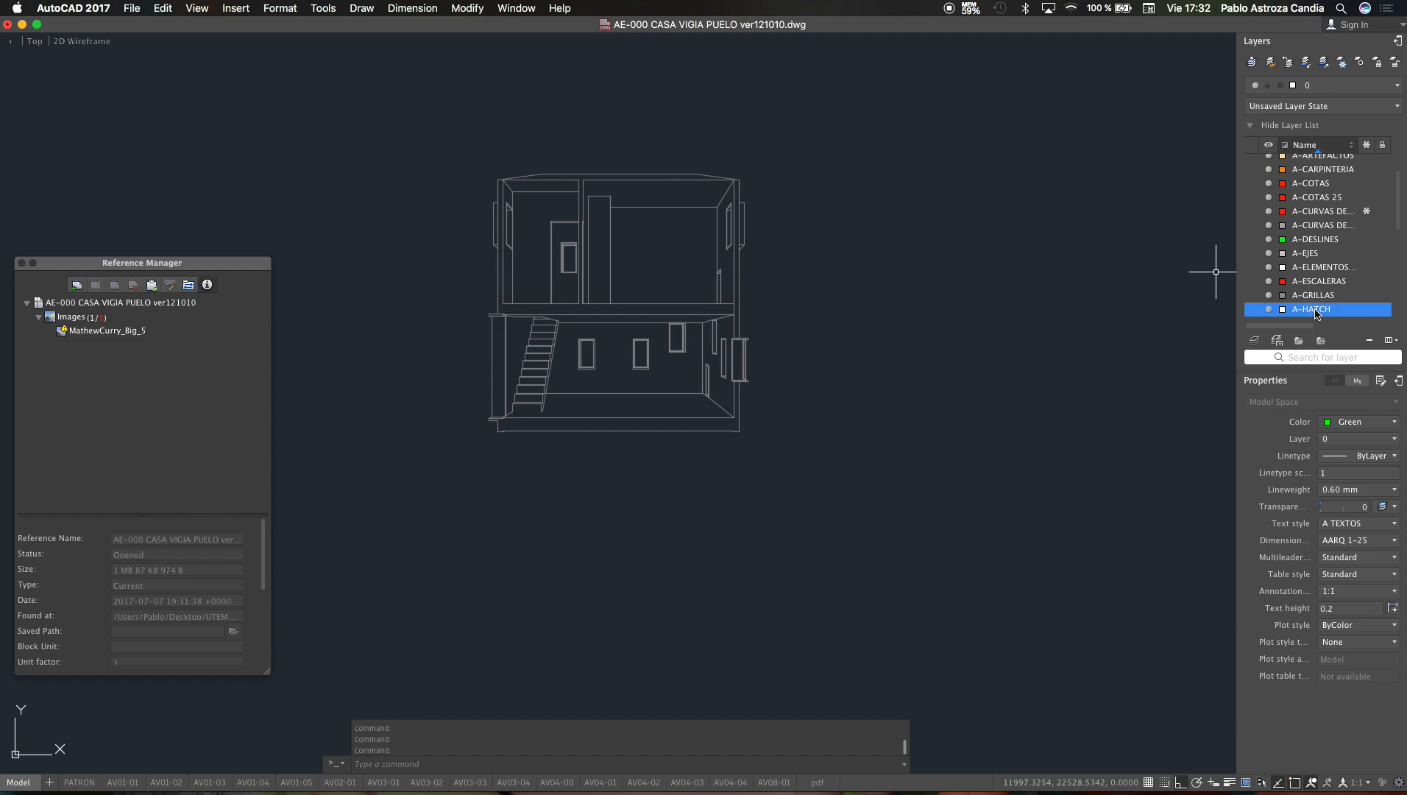
left_click(1283, 312)
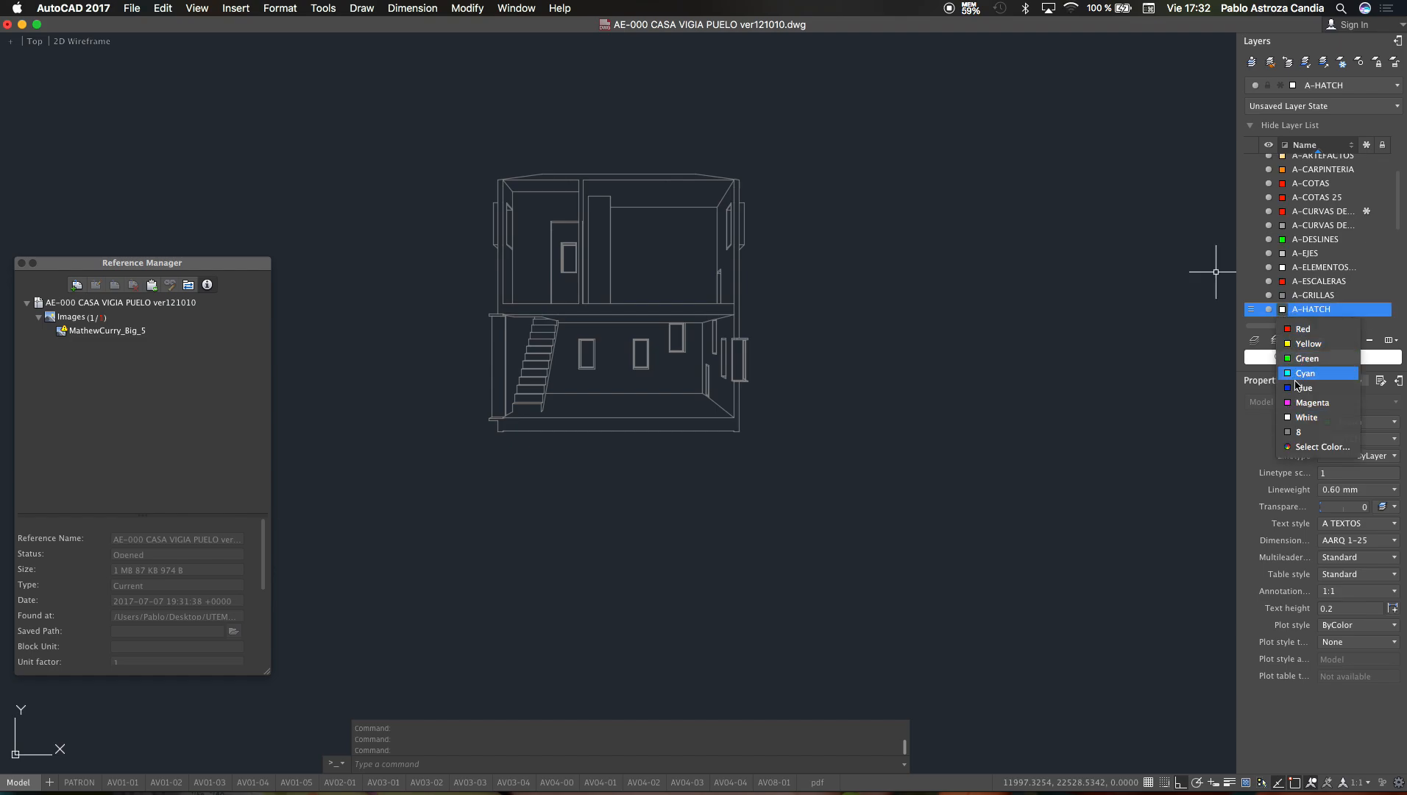
left_click(1304, 330)
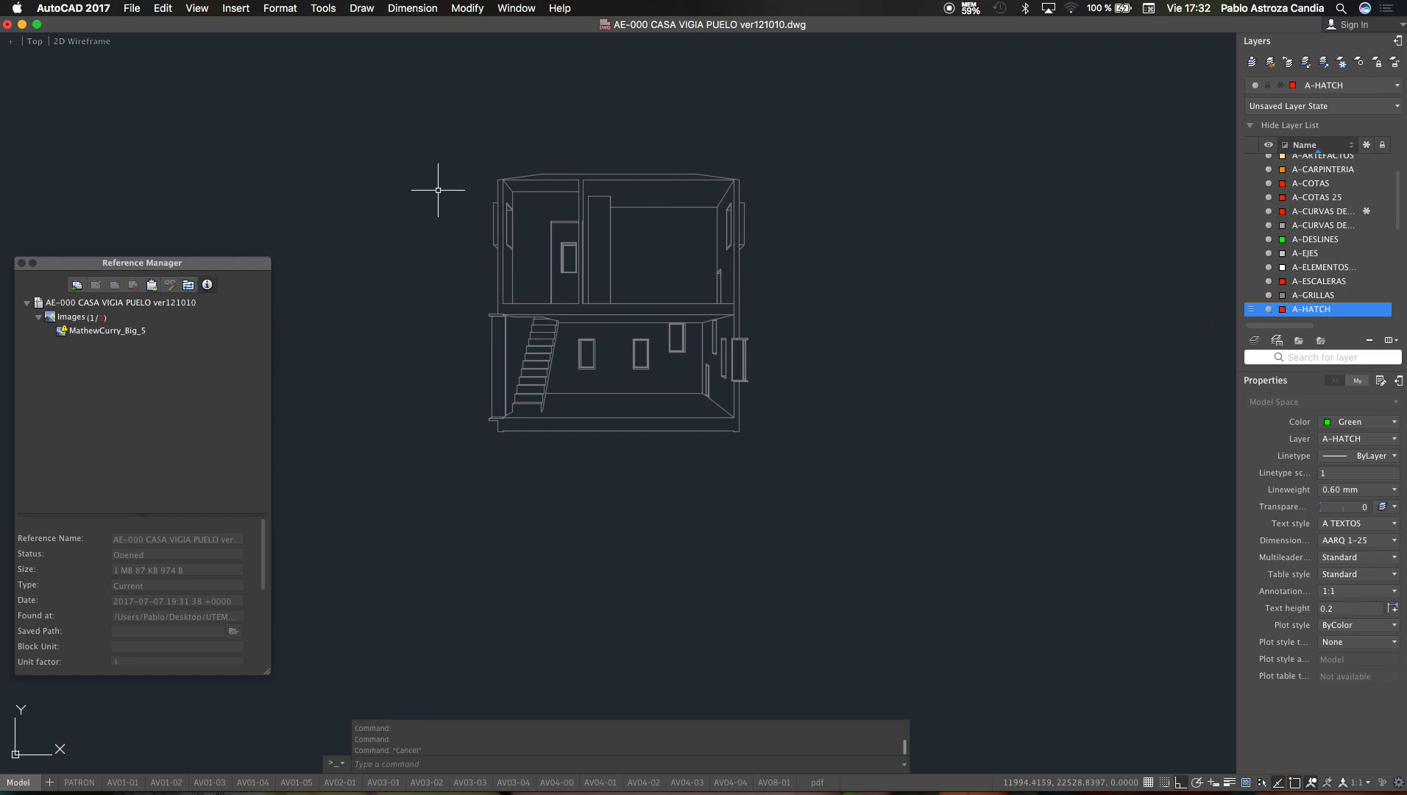
Step: Try to hatch the section's roof by picking an internal point, with the hatch colour set to ByLayer
type("h")
key("Return")
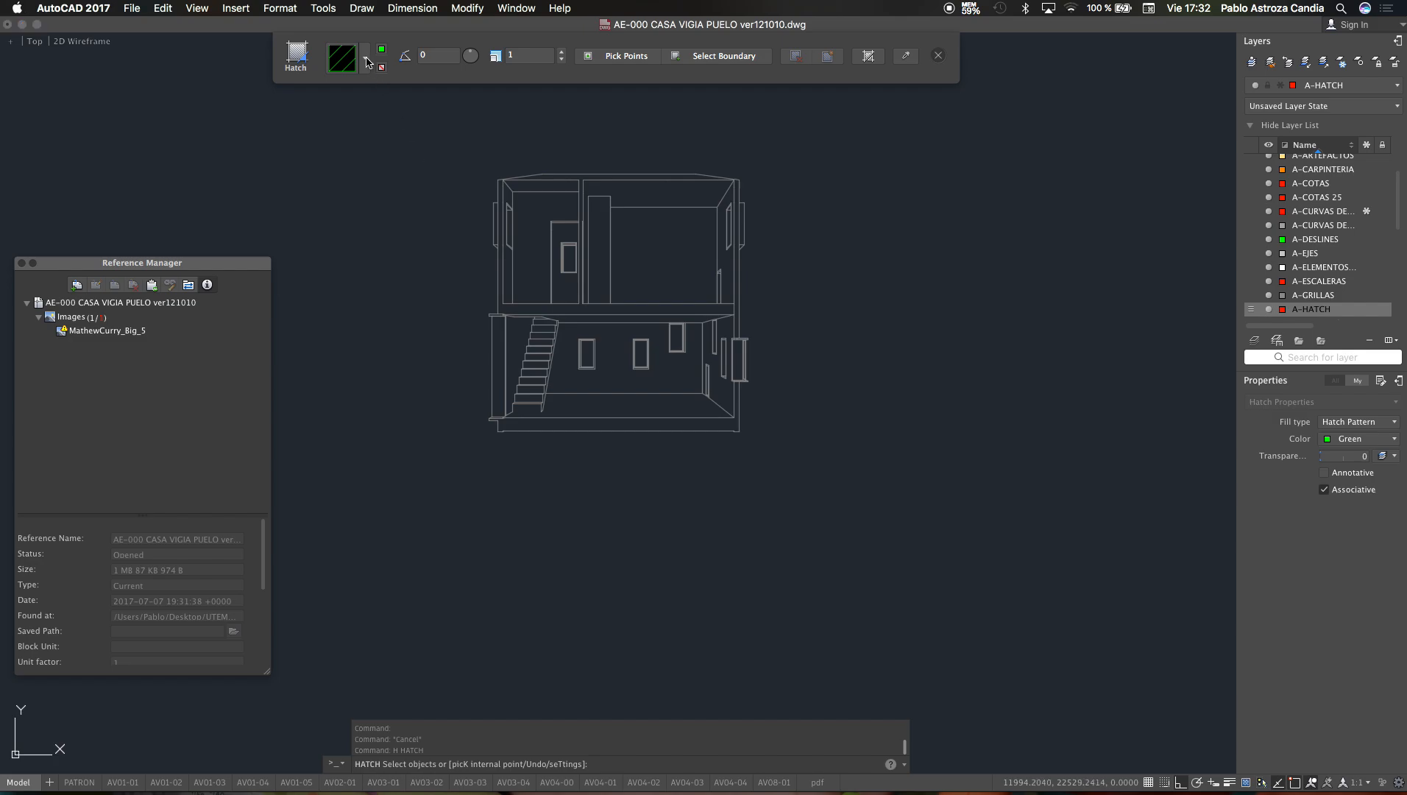
left_click(383, 52)
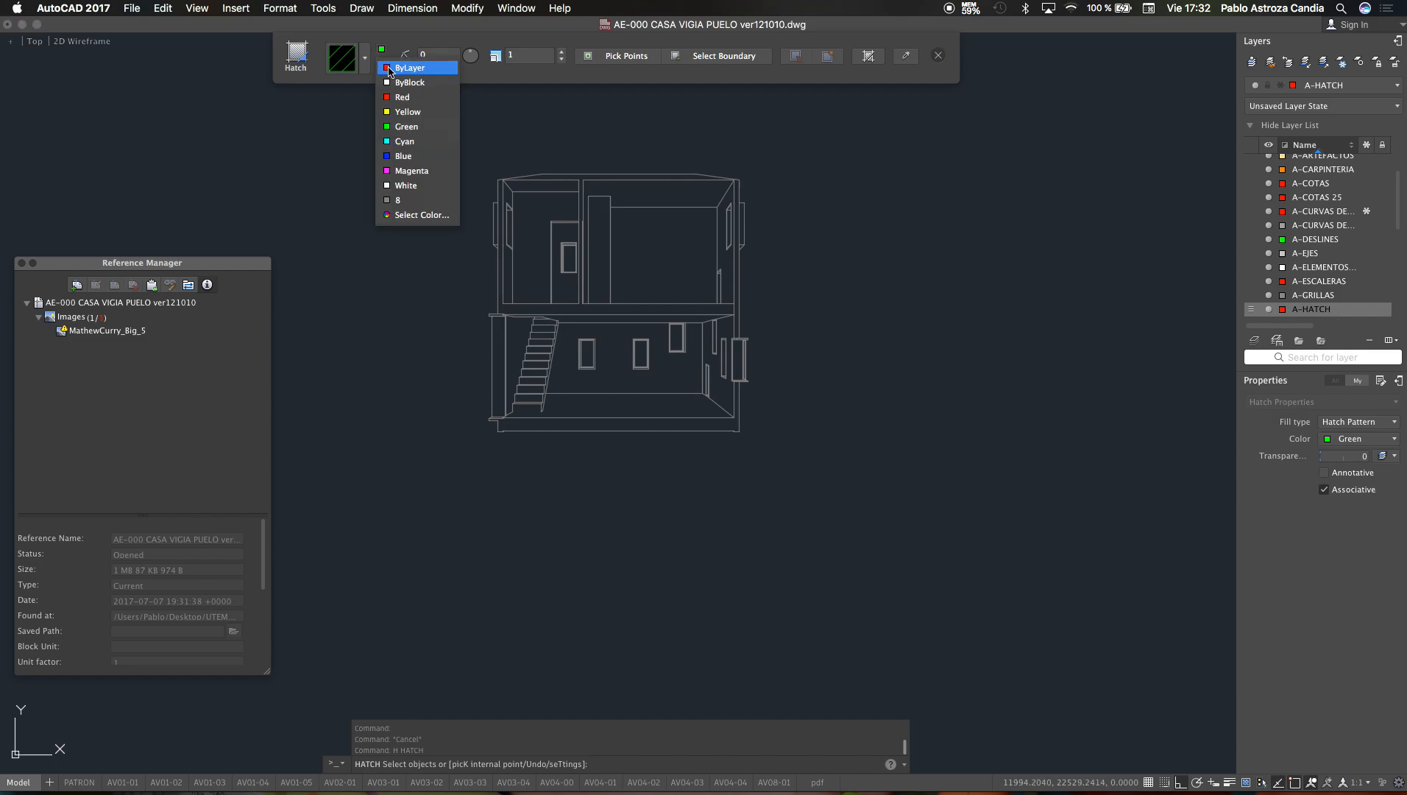
left_click(412, 63)
left_click(636, 58)
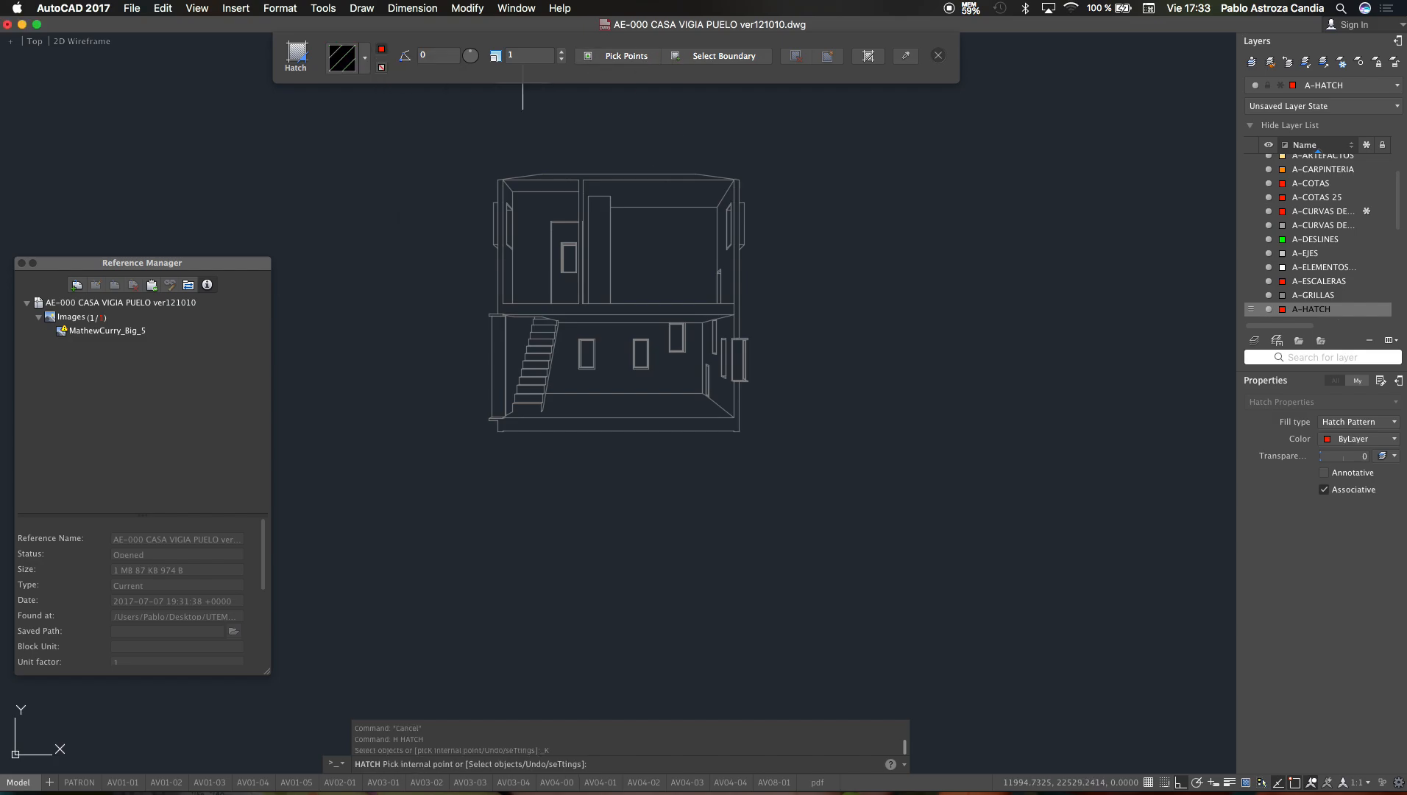
left_click(644, 177)
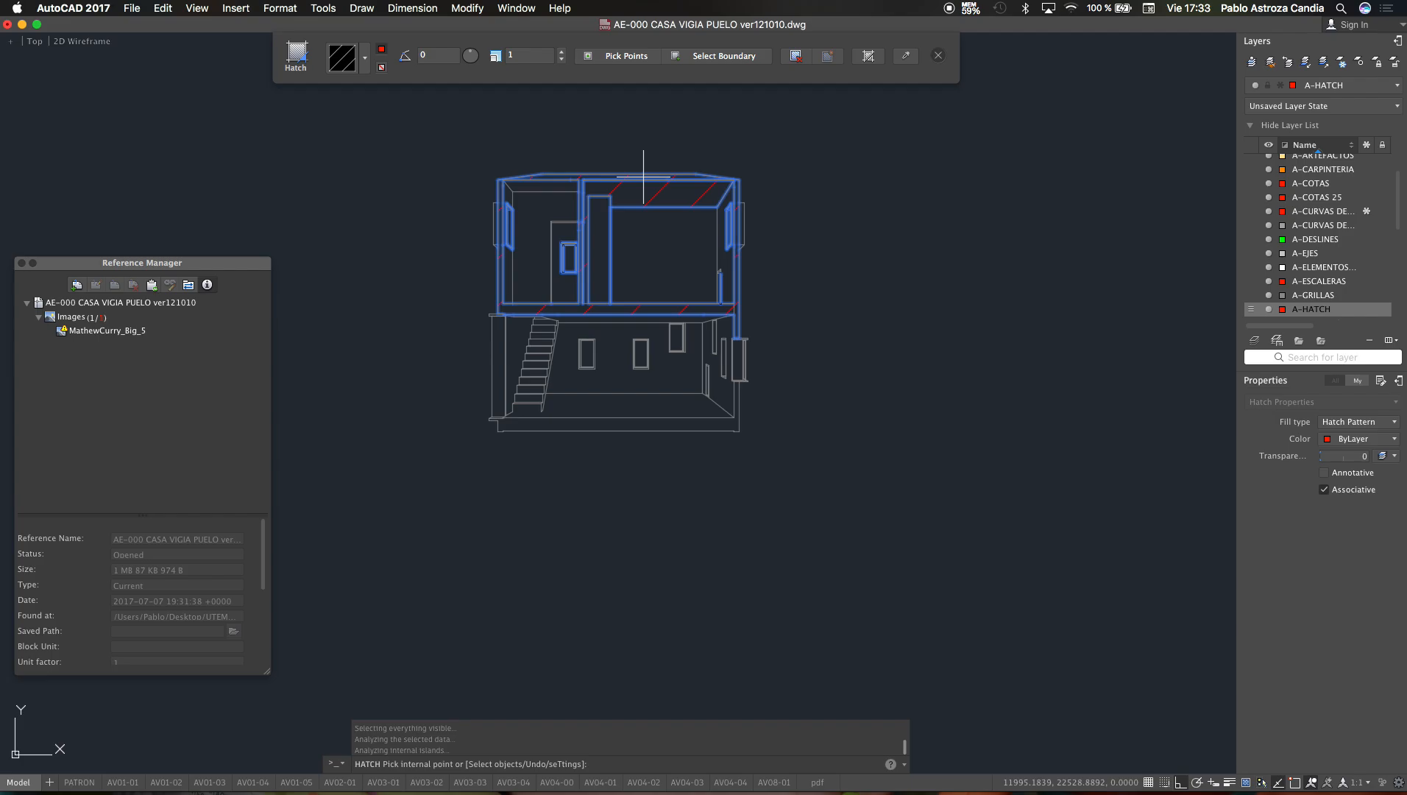
Step: Check the hatch boundary around the roof corner, end the Hatch command and delete the trial hatch
scroll(644, 176, "up", 6)
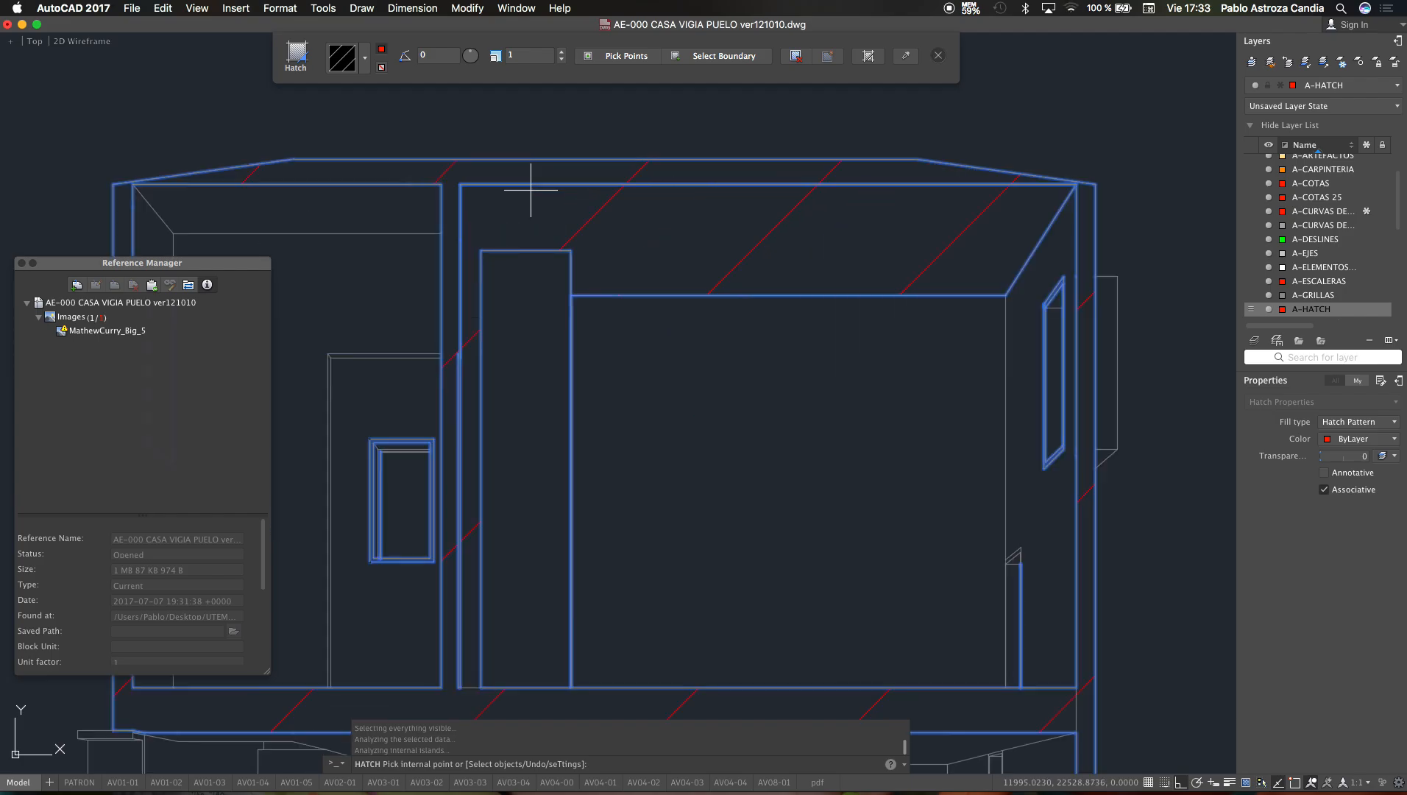
scroll(1073, 191, "up", 2)
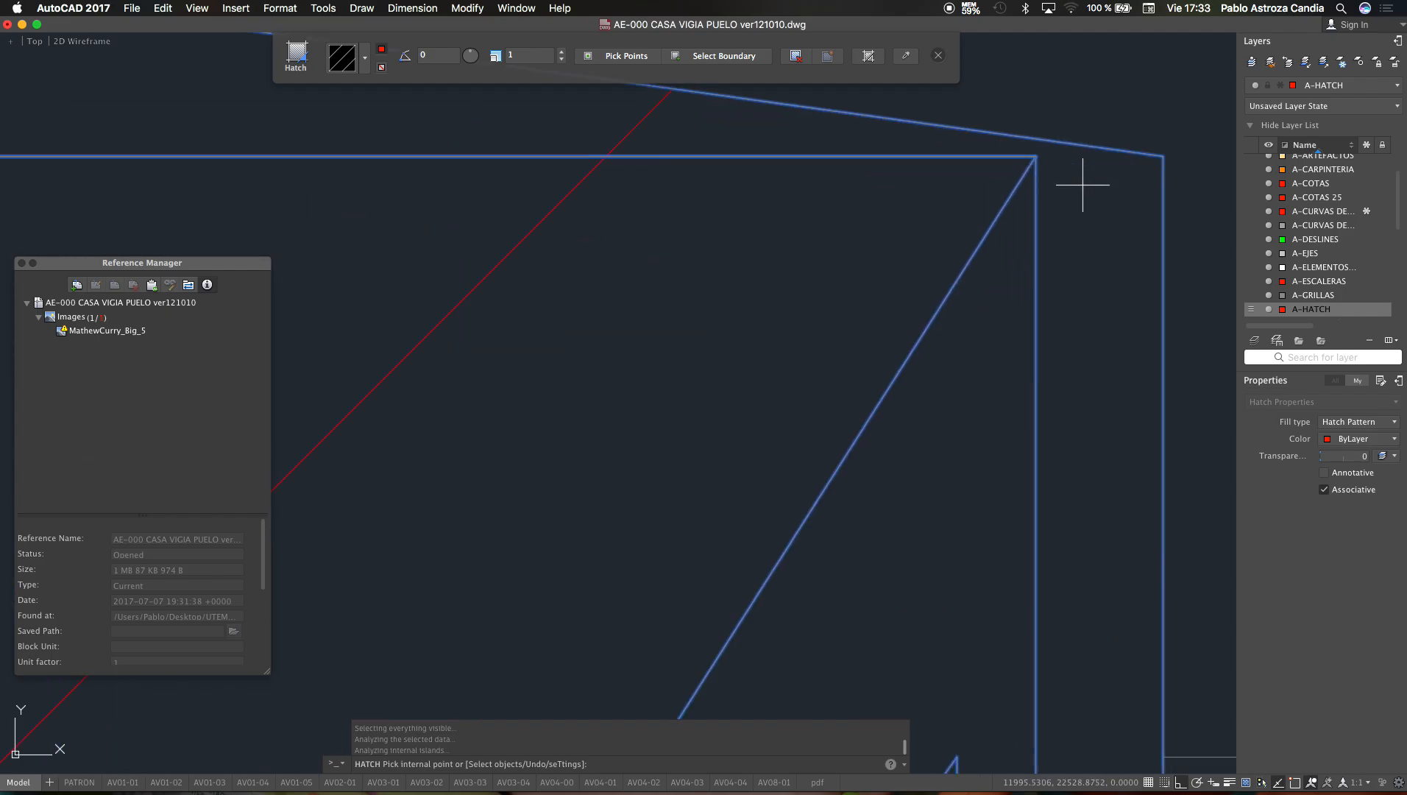
scroll(1078, 188, "down", 8)
key("Escape")
scroll(1065, 165, "up", 2)
scroll(1066, 165, "up", 2)
key("Escape")
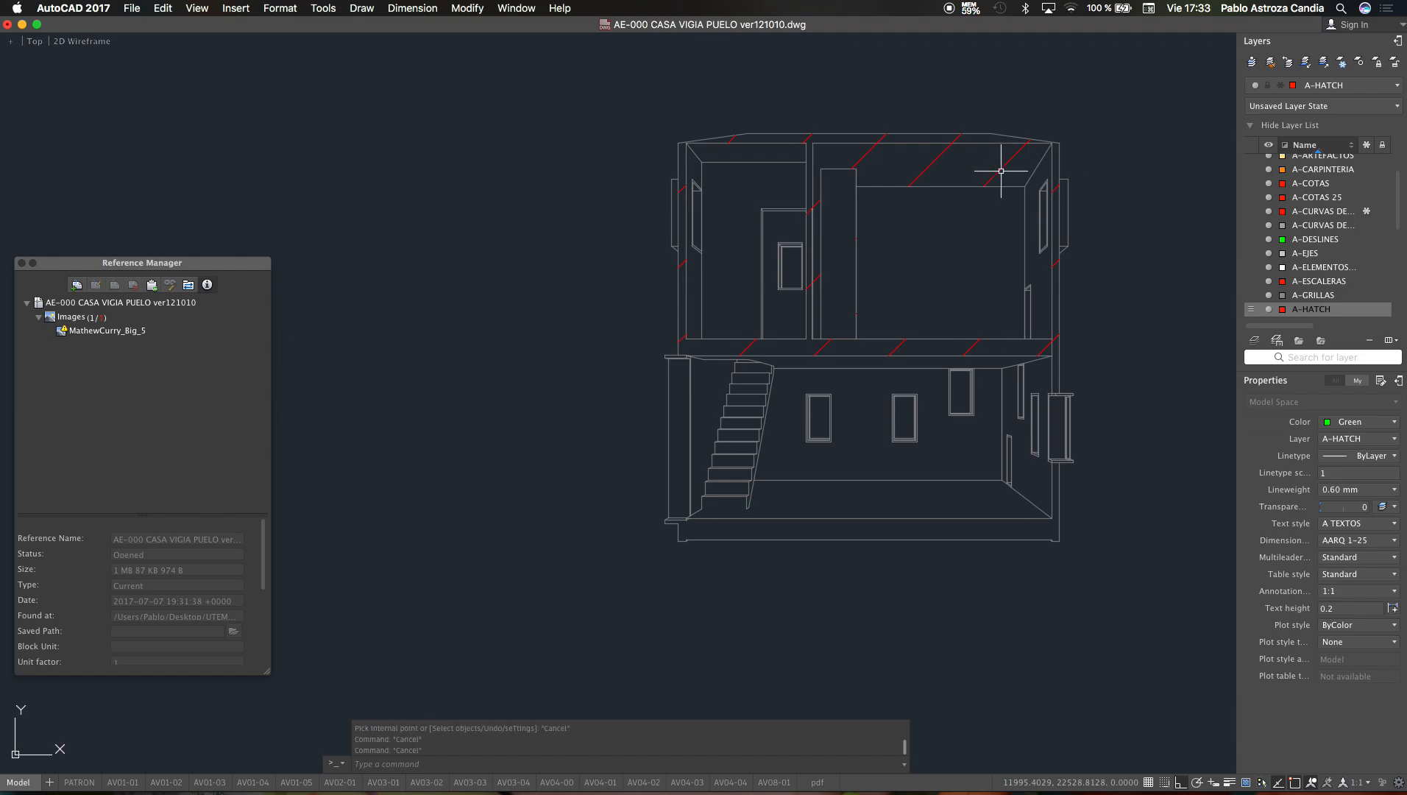
left_click(1000, 171)
key("Delete")
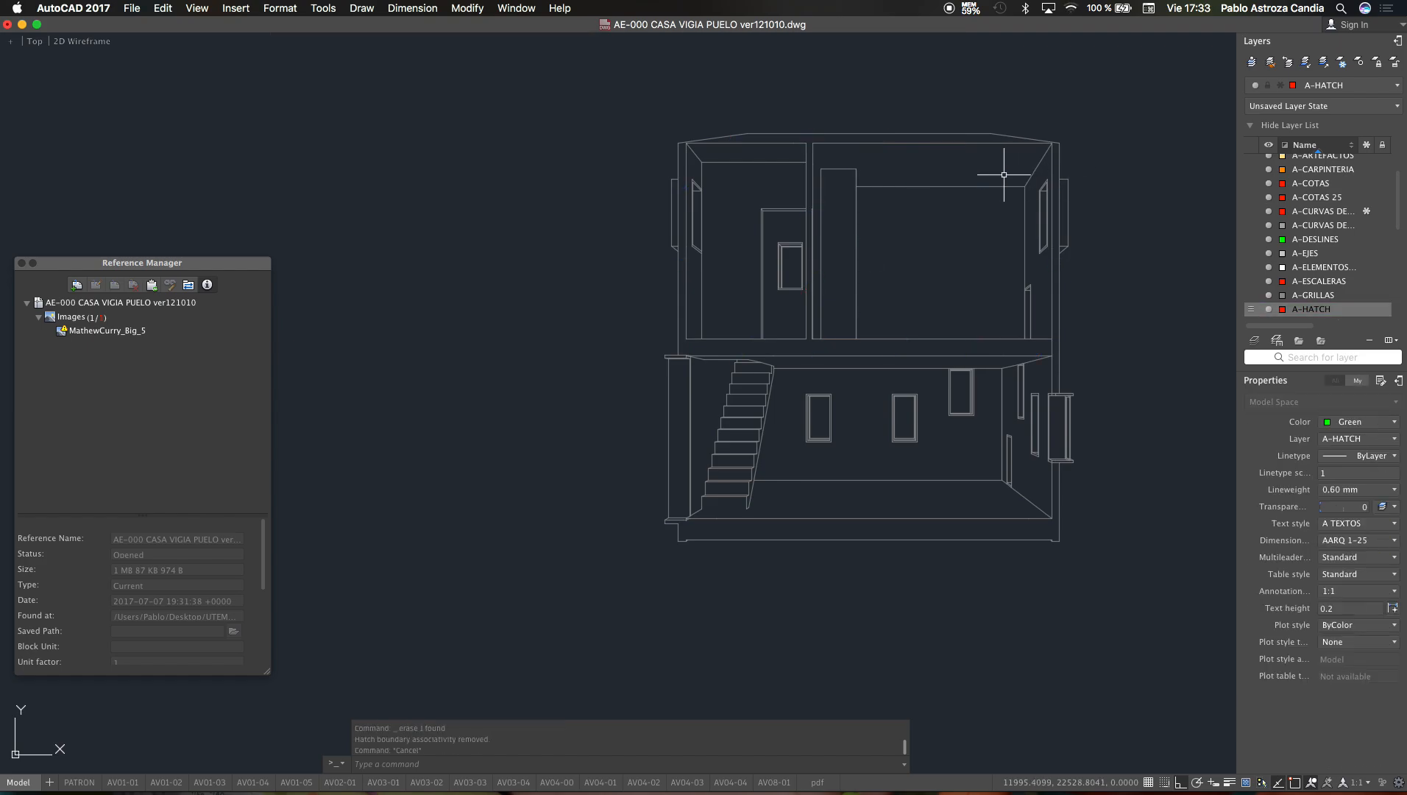
Step: Draw a short horizontal polyline in the empty space to the right of the section on the A-HATCH layer
scroll(903, 200, "down", 2)
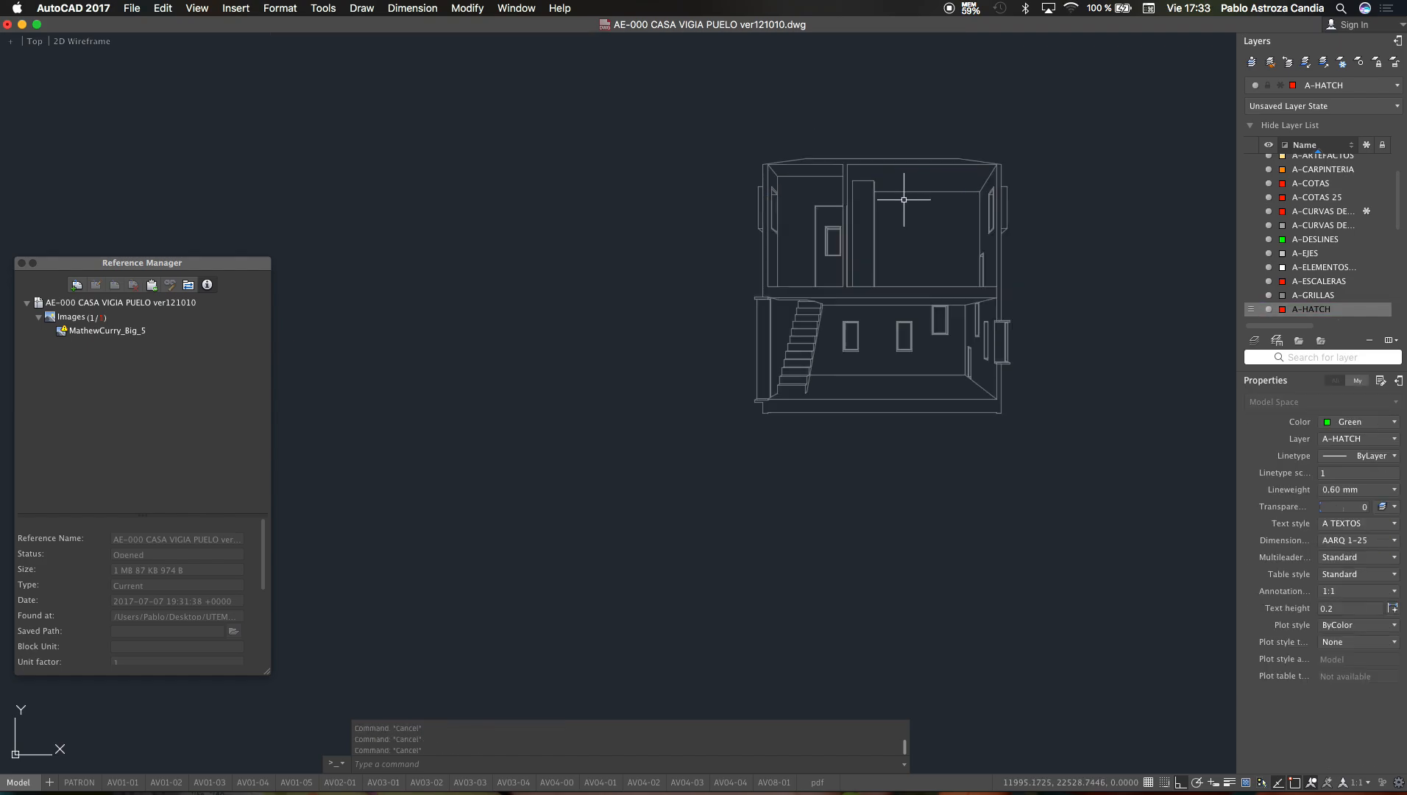
key("Return")
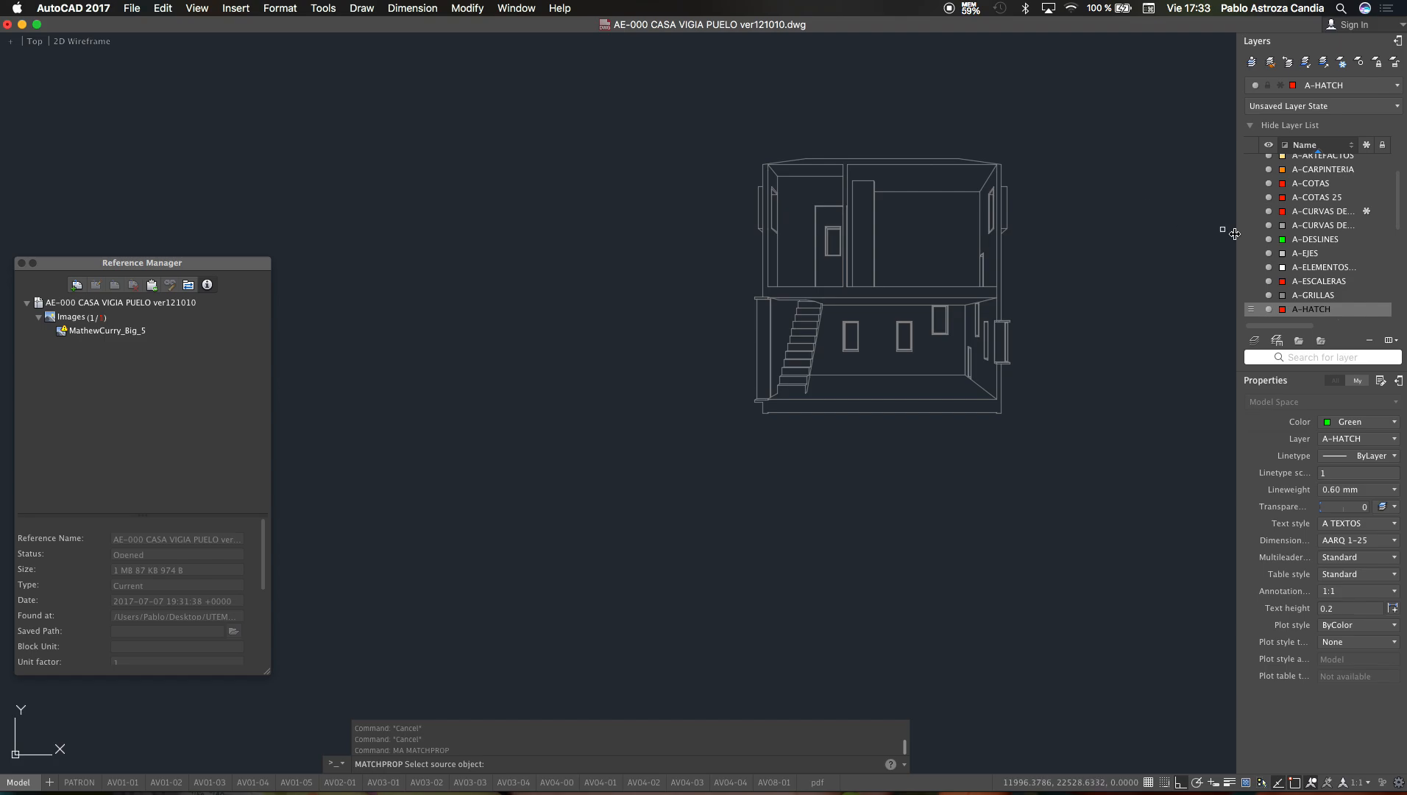
key("Escape")
type("PL")
key("Return")
left_click(1076, 175)
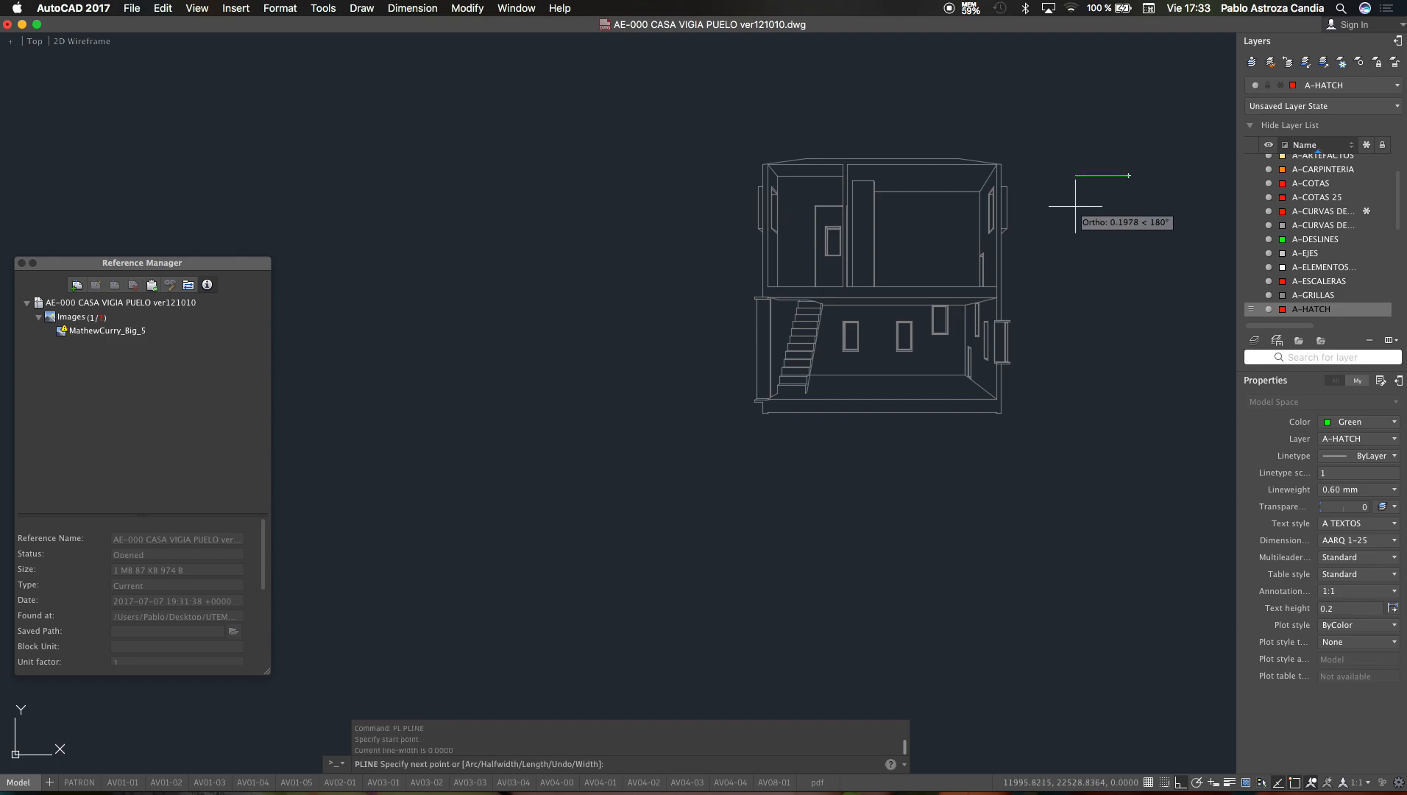
left_click(1129, 175)
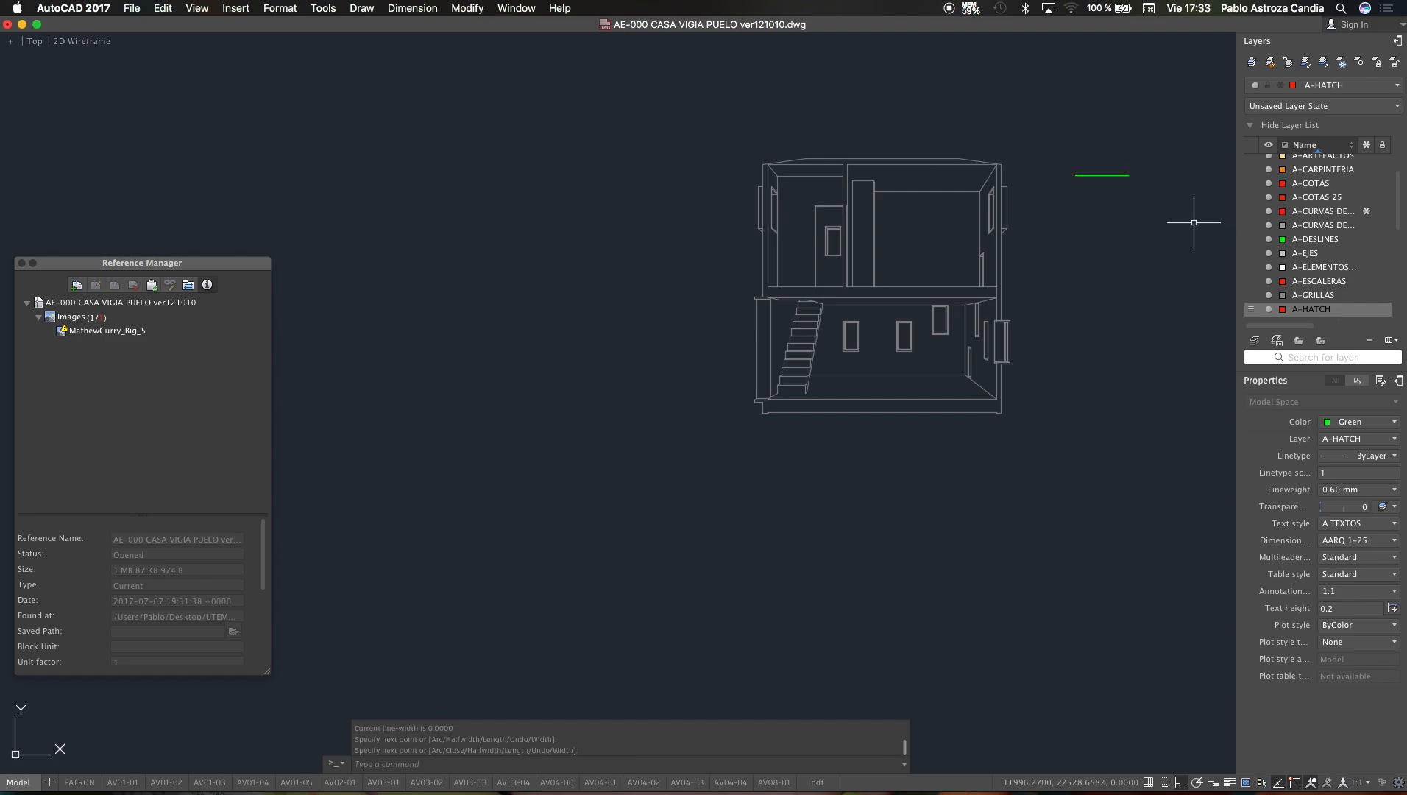
key("Return")
Step: Set the short sample polyline's colour to red
left_click(1115, 172)
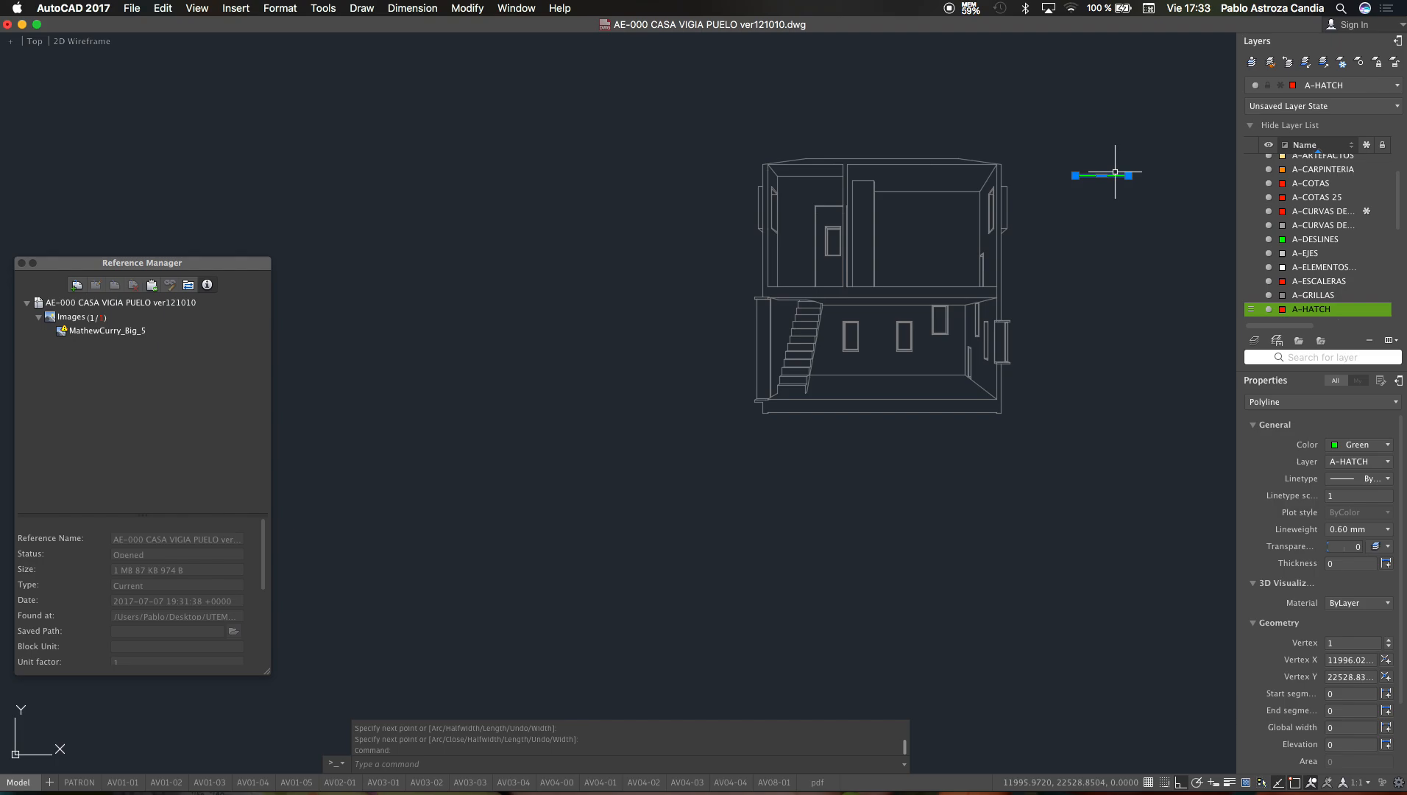
key("Escape")
key("Escape")
left_click(1114, 175)
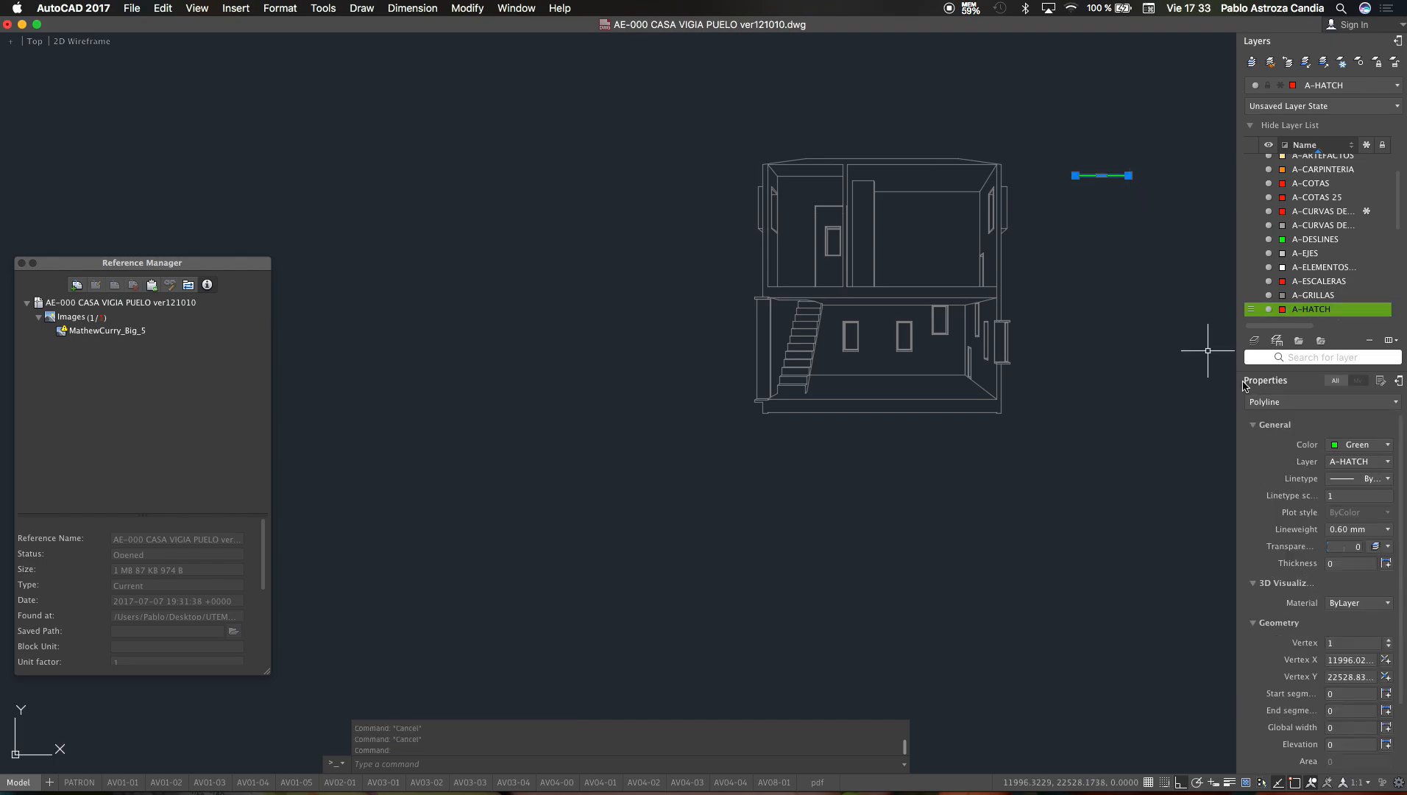
left_click(1357, 444)
left_click(1347, 461)
key("Escape")
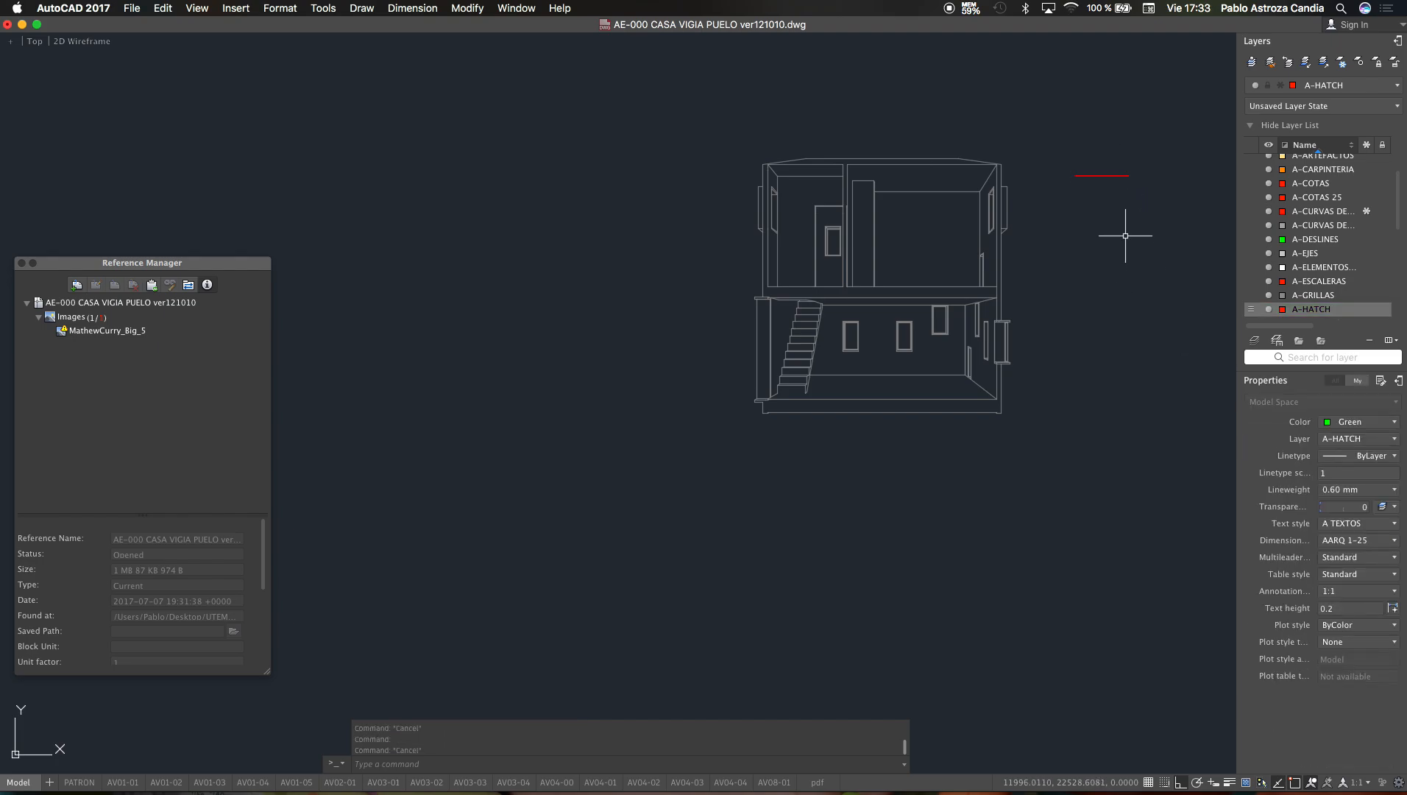
Step: Match the roof lines and the uppermost segments of the right outer wall to the red sample polyline's properties
type("ma")
key("Return")
left_click(1104, 175)
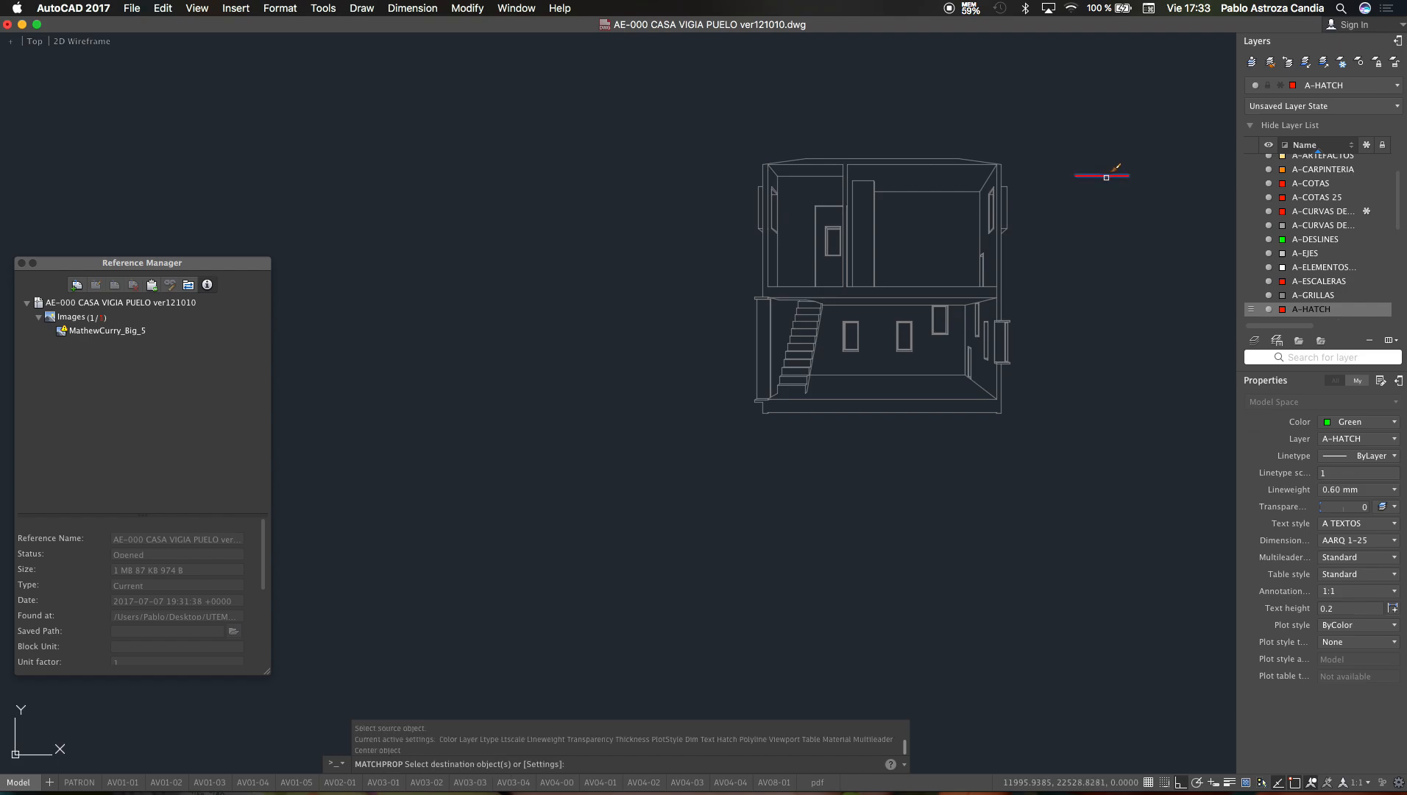
scroll(960, 147, "up", 5)
scroll(1082, 217, "up", 6)
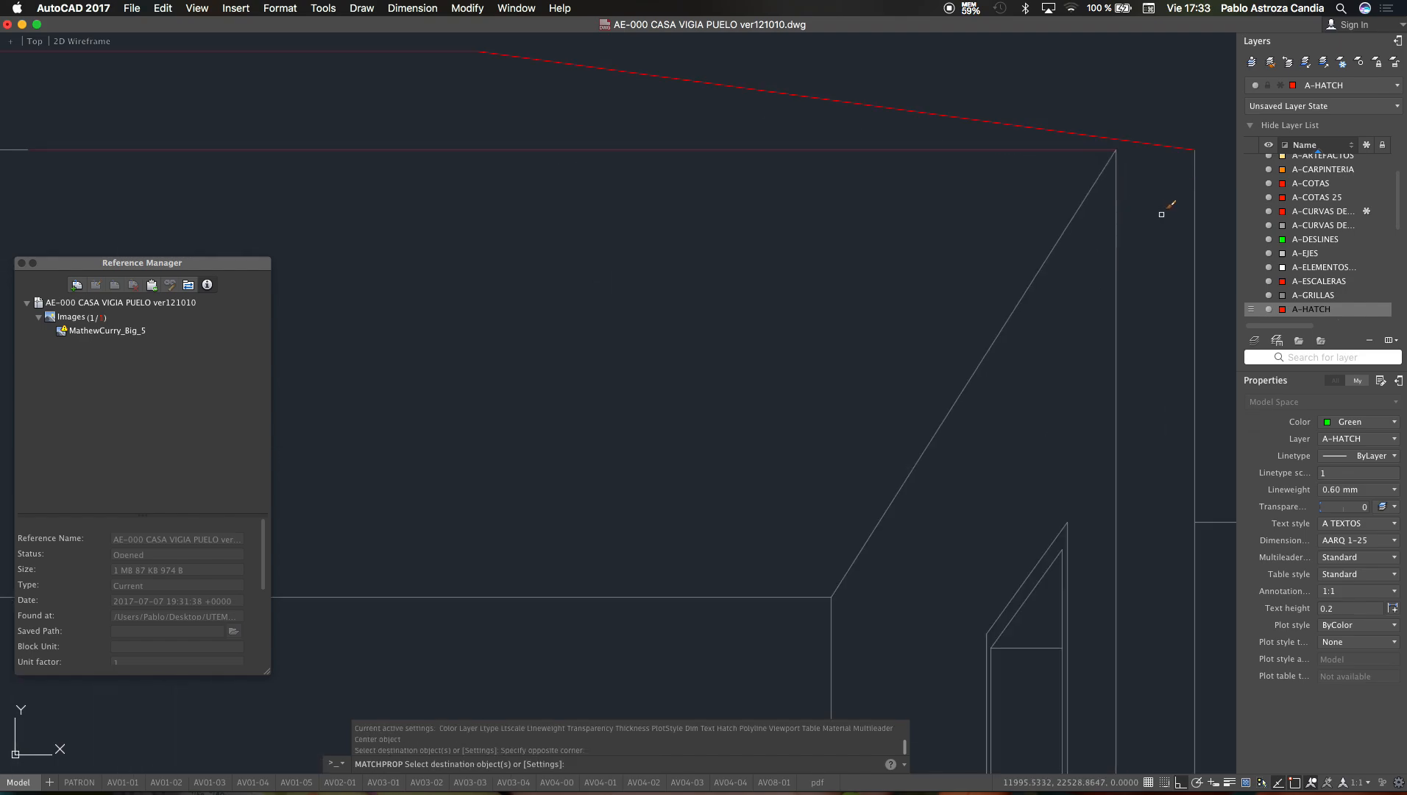
left_click(1196, 212)
left_click(1148, 259)
scroll(824, 182, "down", 4)
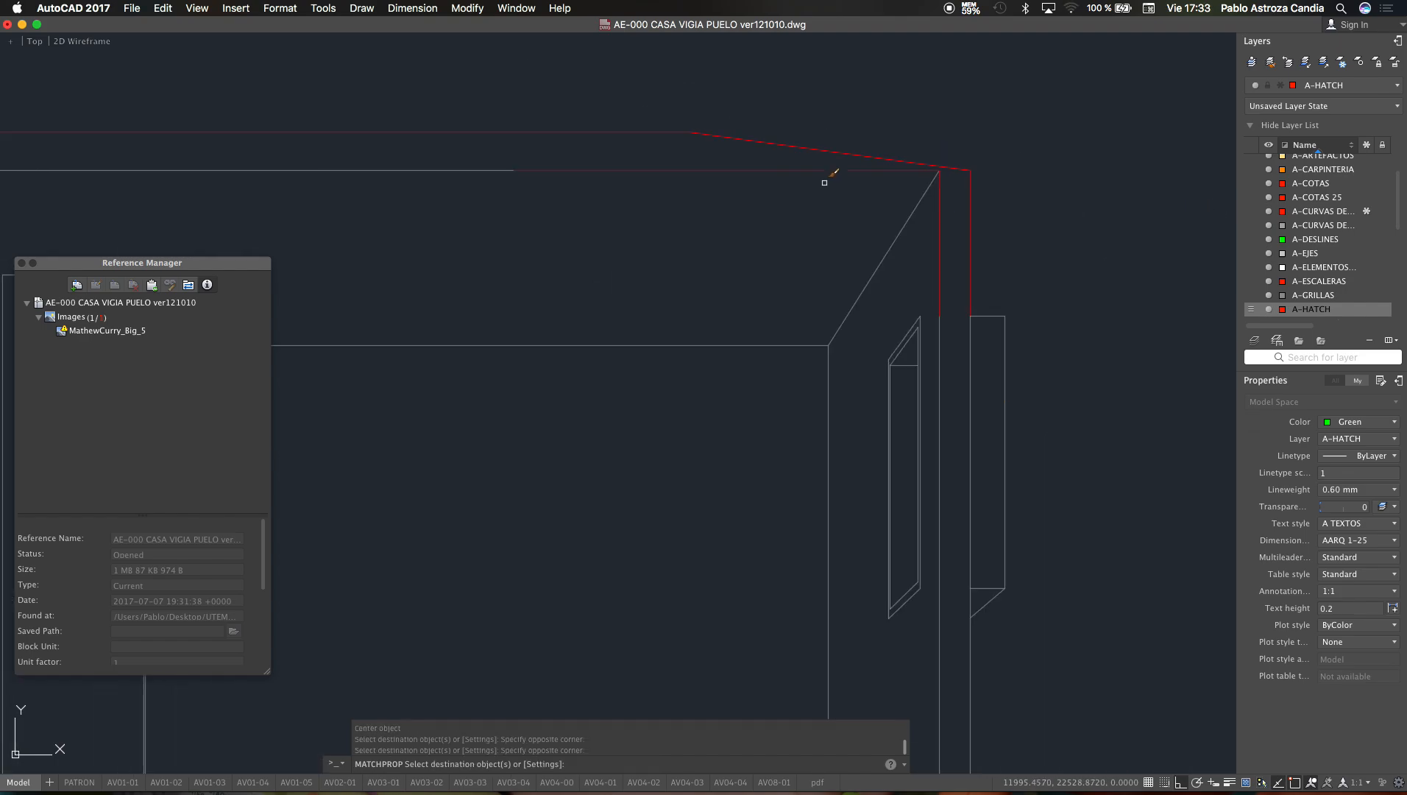
Step: Match the right outer wall's remaining upper-storey line segments, beside and below the projecting window, to the red sample polyline
scroll(940, 321, "up", 2)
left_click(983, 326)
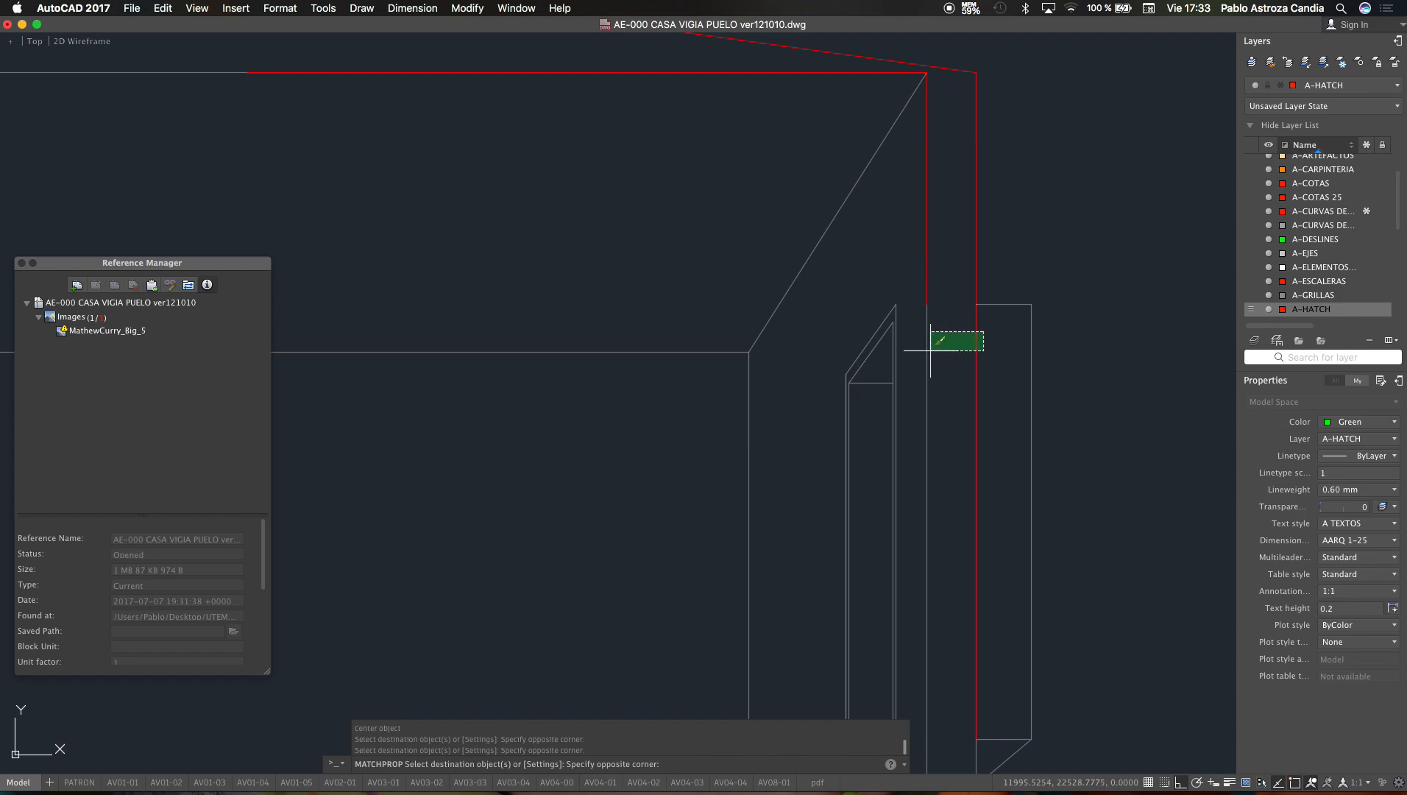
left_click(922, 352)
scroll(942, 183, "down", 5)
scroll(946, 263, "up", 5)
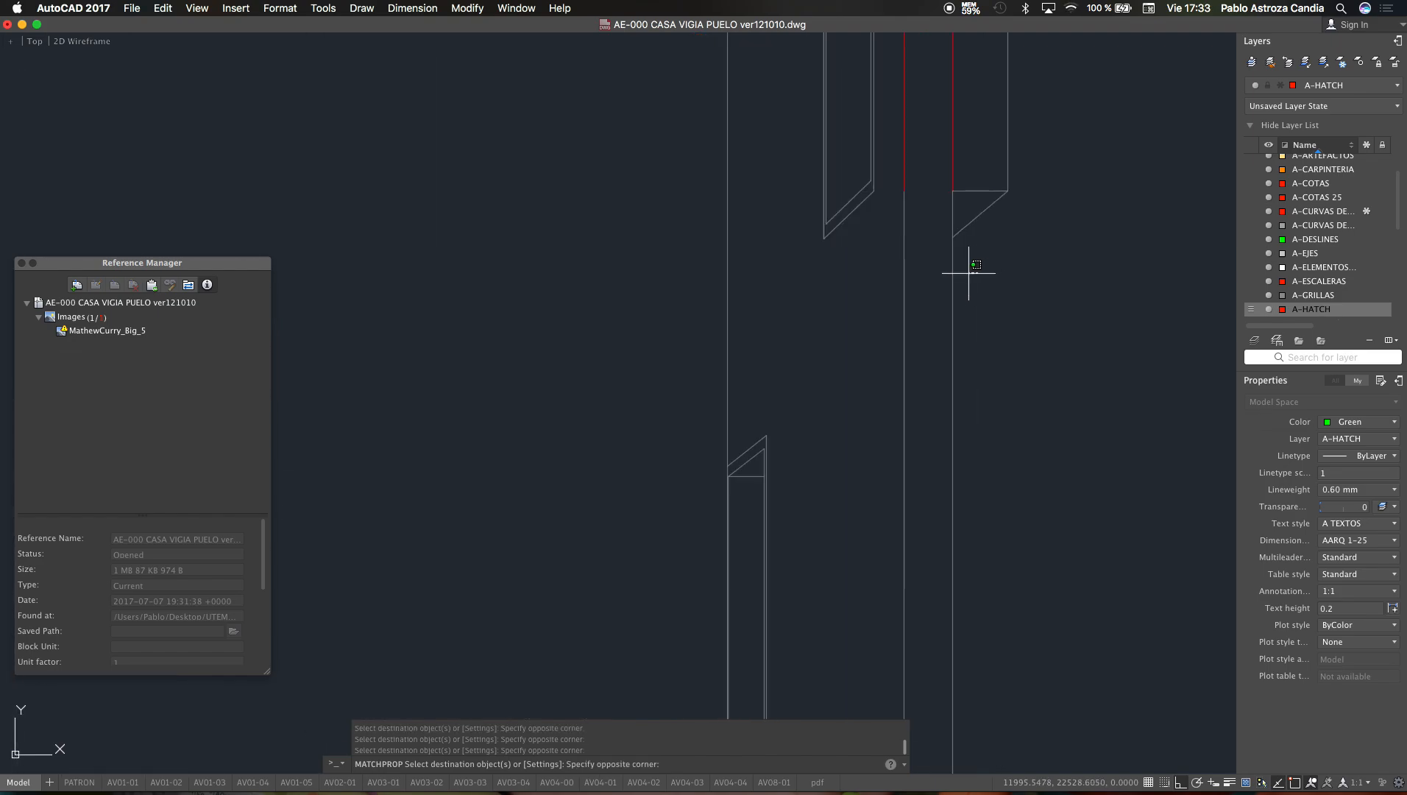
left_click(978, 274)
left_click(891, 312)
left_click(960, 200)
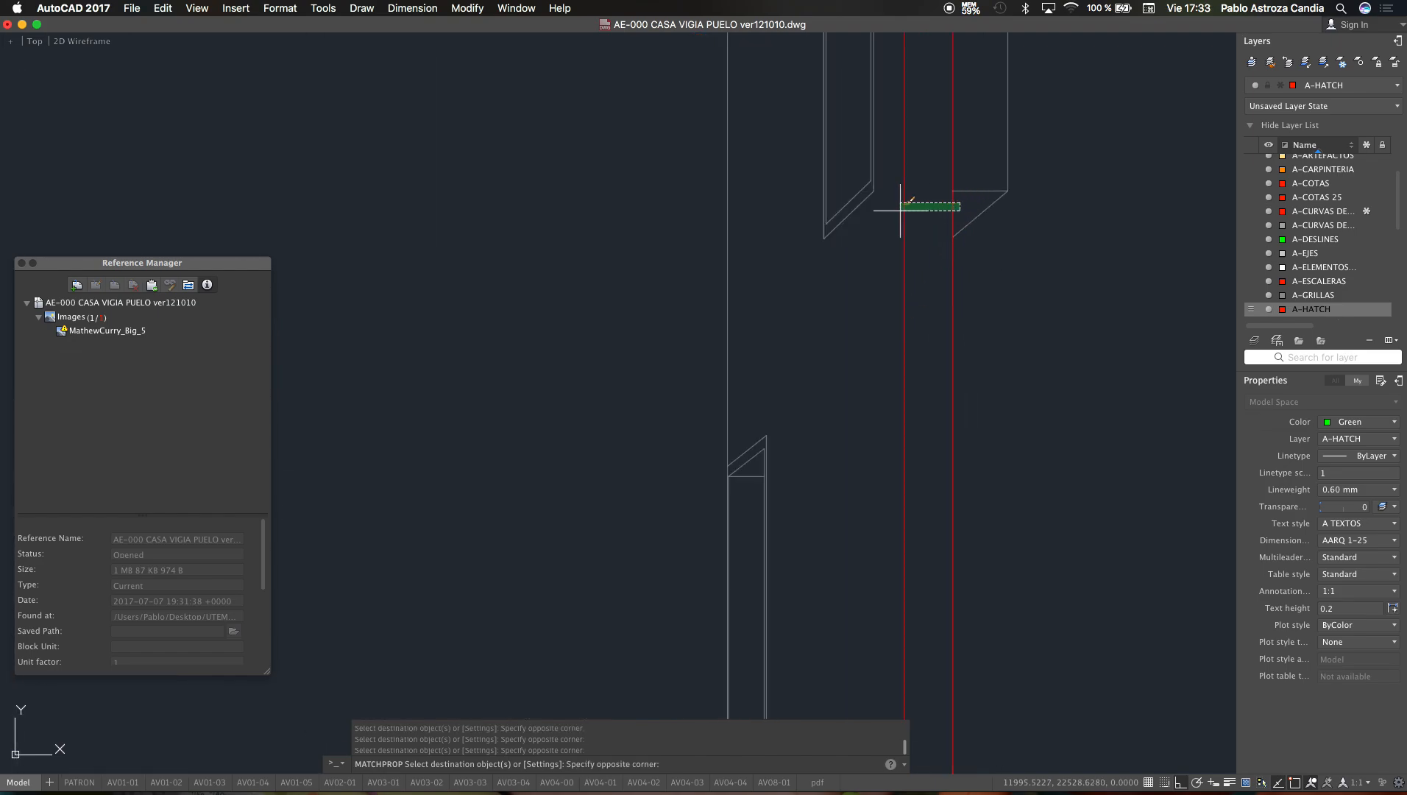
left_click(876, 212)
Step: Match the upper and lower lines of the slab between the two storeys to the red sample polyline's properties
scroll(939, 125, "down", 5)
scroll(941, 221, "up", 4)
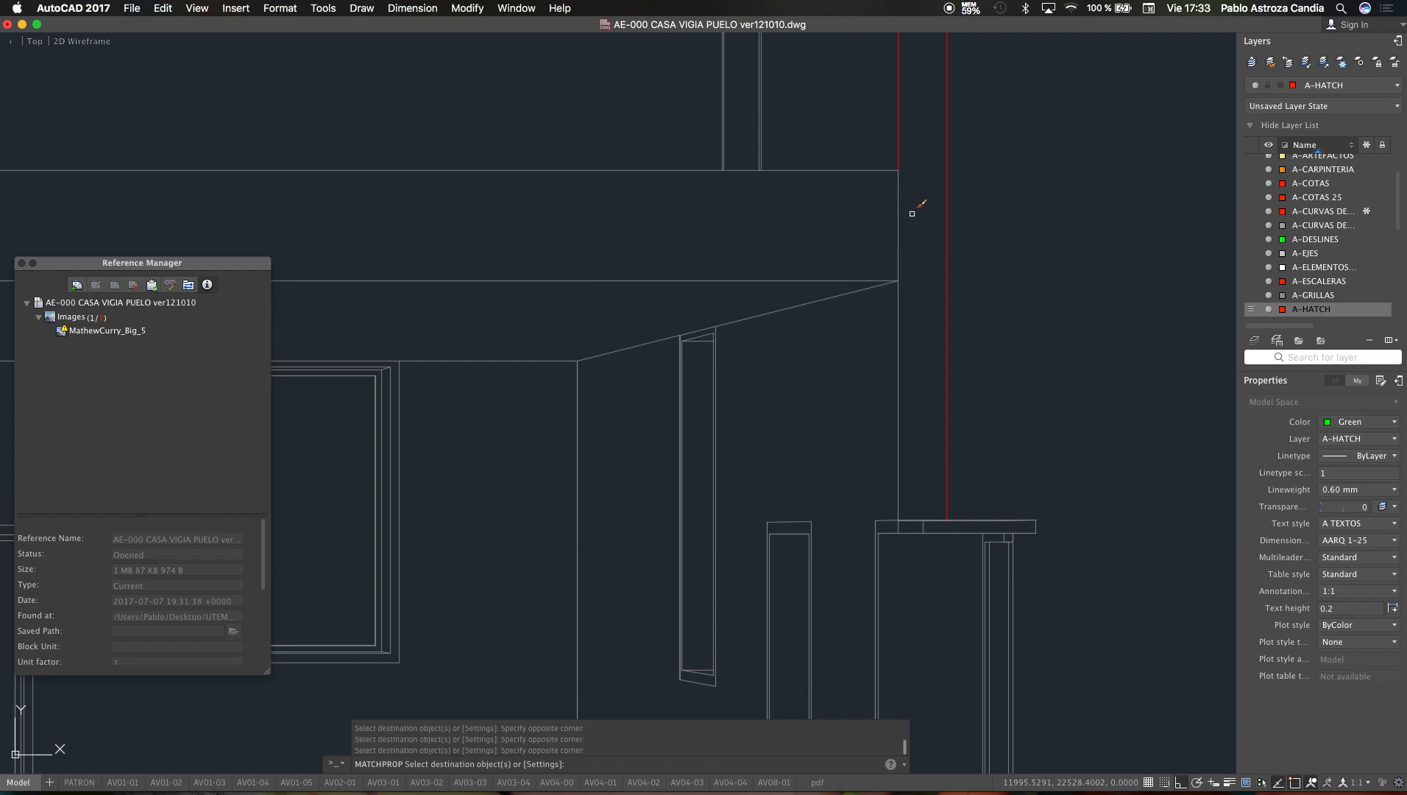
left_click(856, 148)
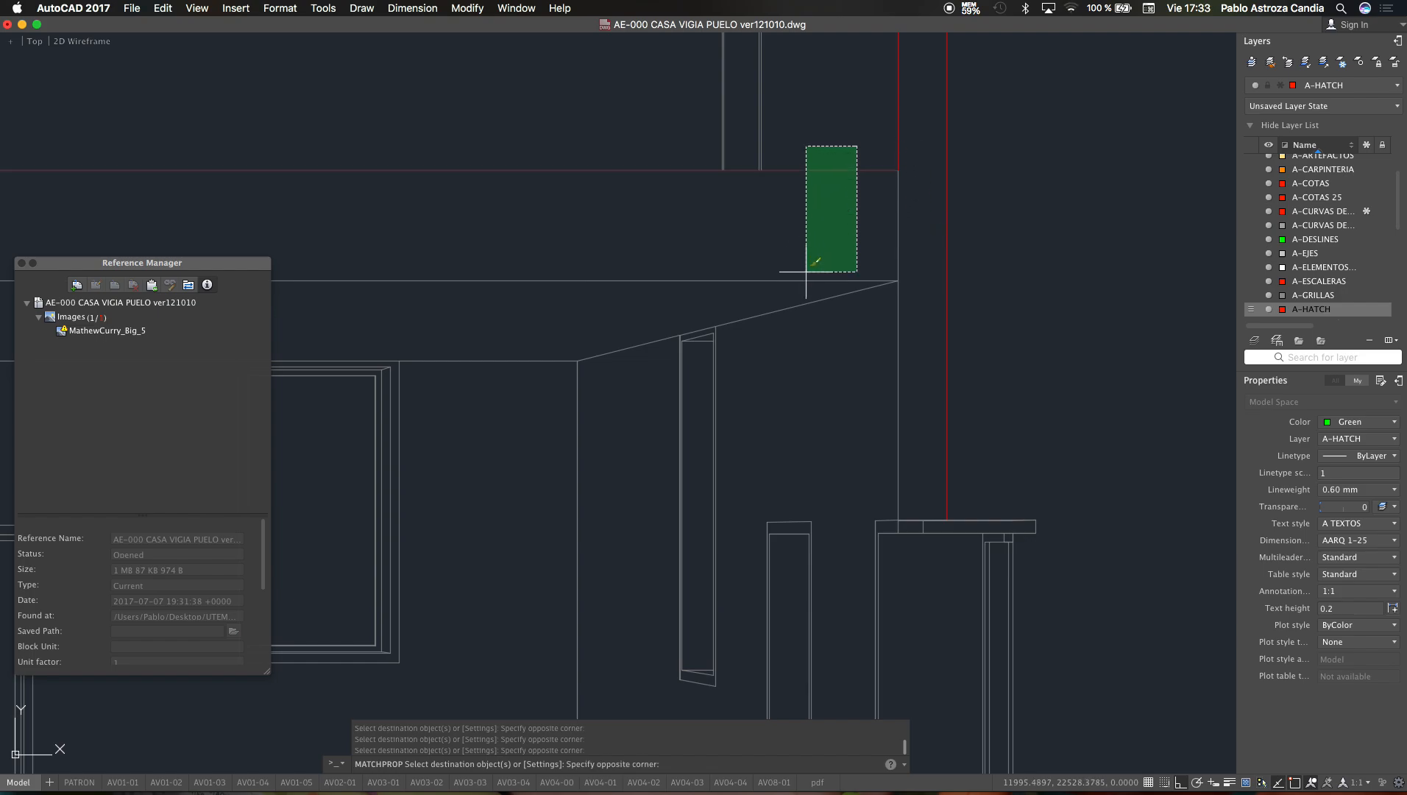
left_click(775, 309)
key("Escape")
Step: Erase the short vertical line that closes the inter-storey slab at the right outer wall
left_click(911, 210)
left_click(889, 223)
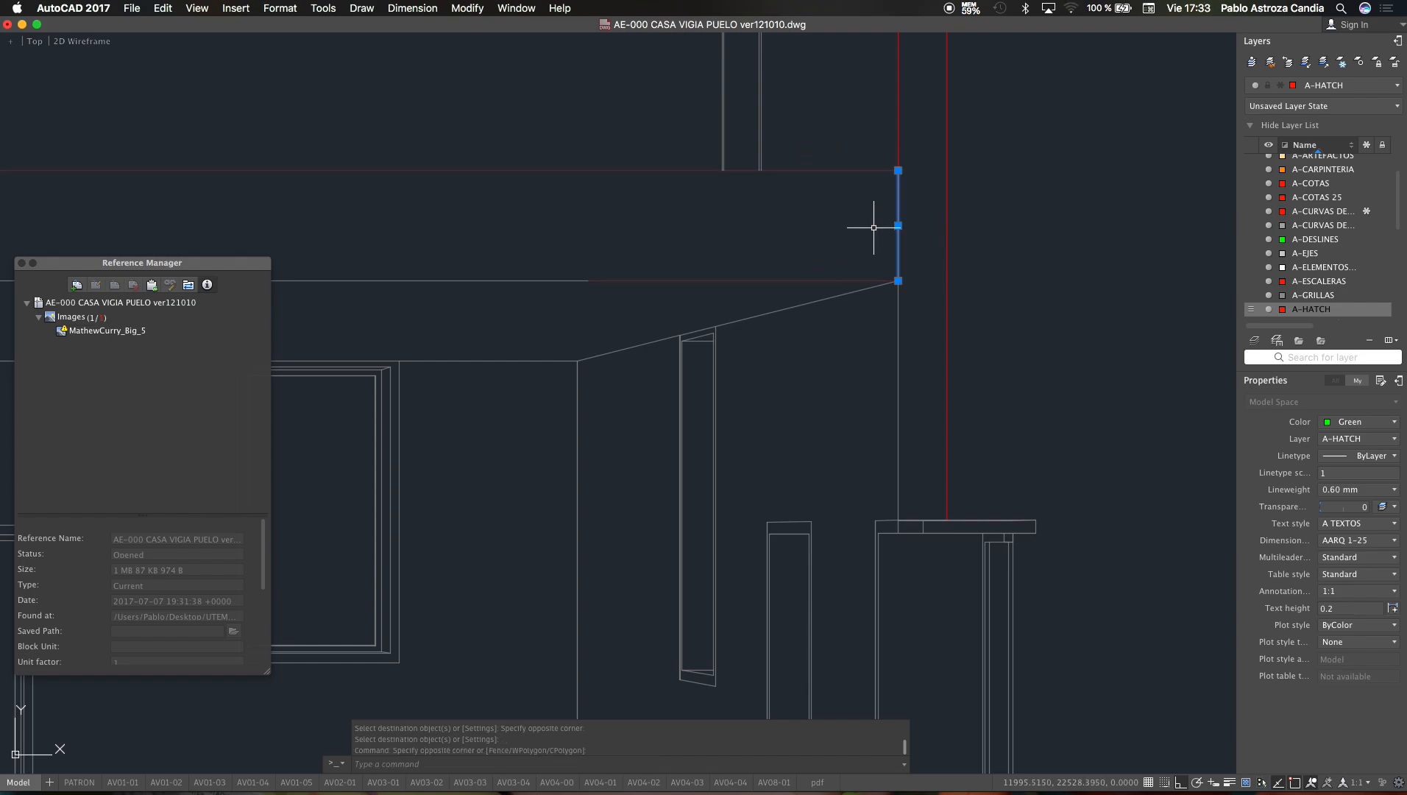
key("Delete")
Step: Match the next segments of the inter-storey slab's lower and upper lines to the red slab line with MATCHPROP
type("ma")
key("Return")
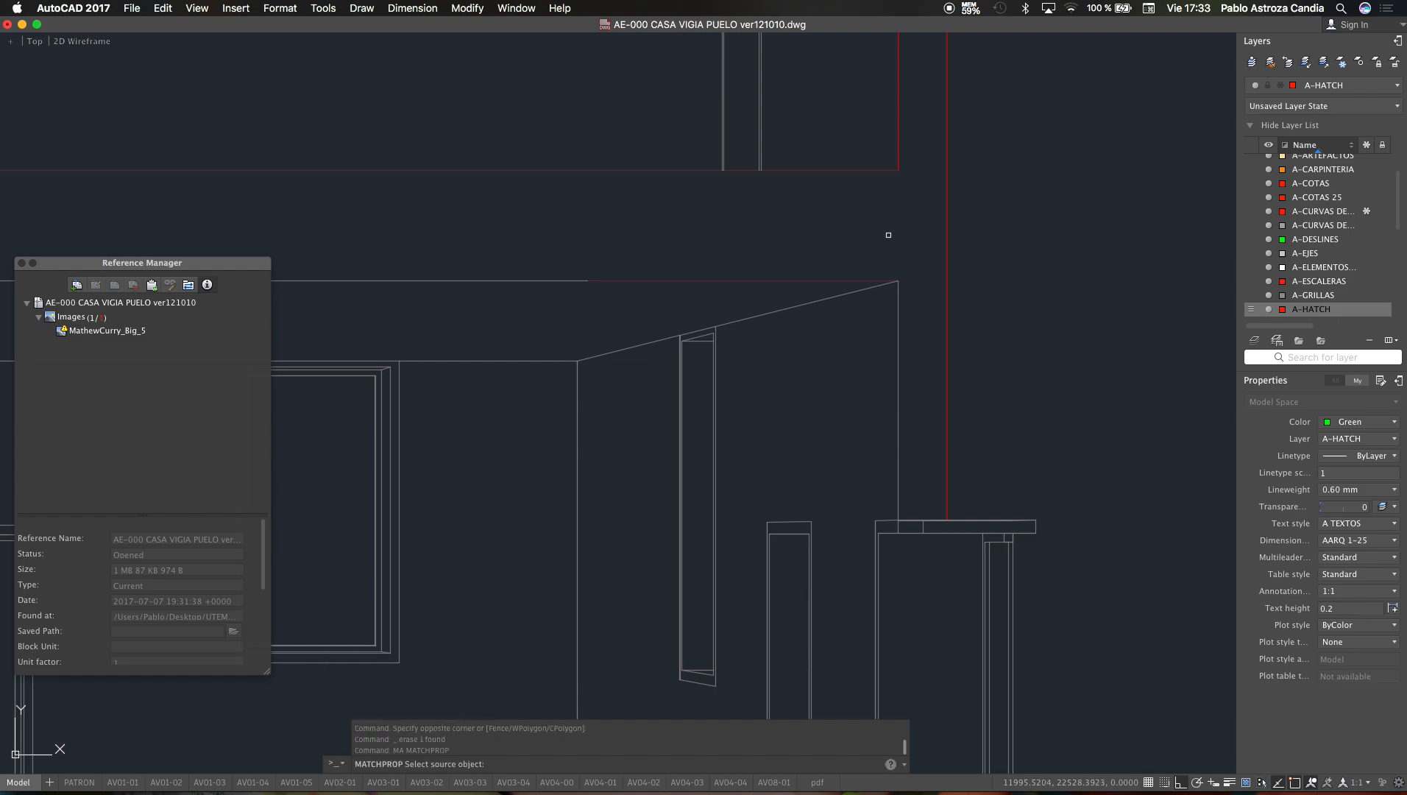
left_click(683, 174)
scroll(683, 165, "down", 3)
left_click(699, 208)
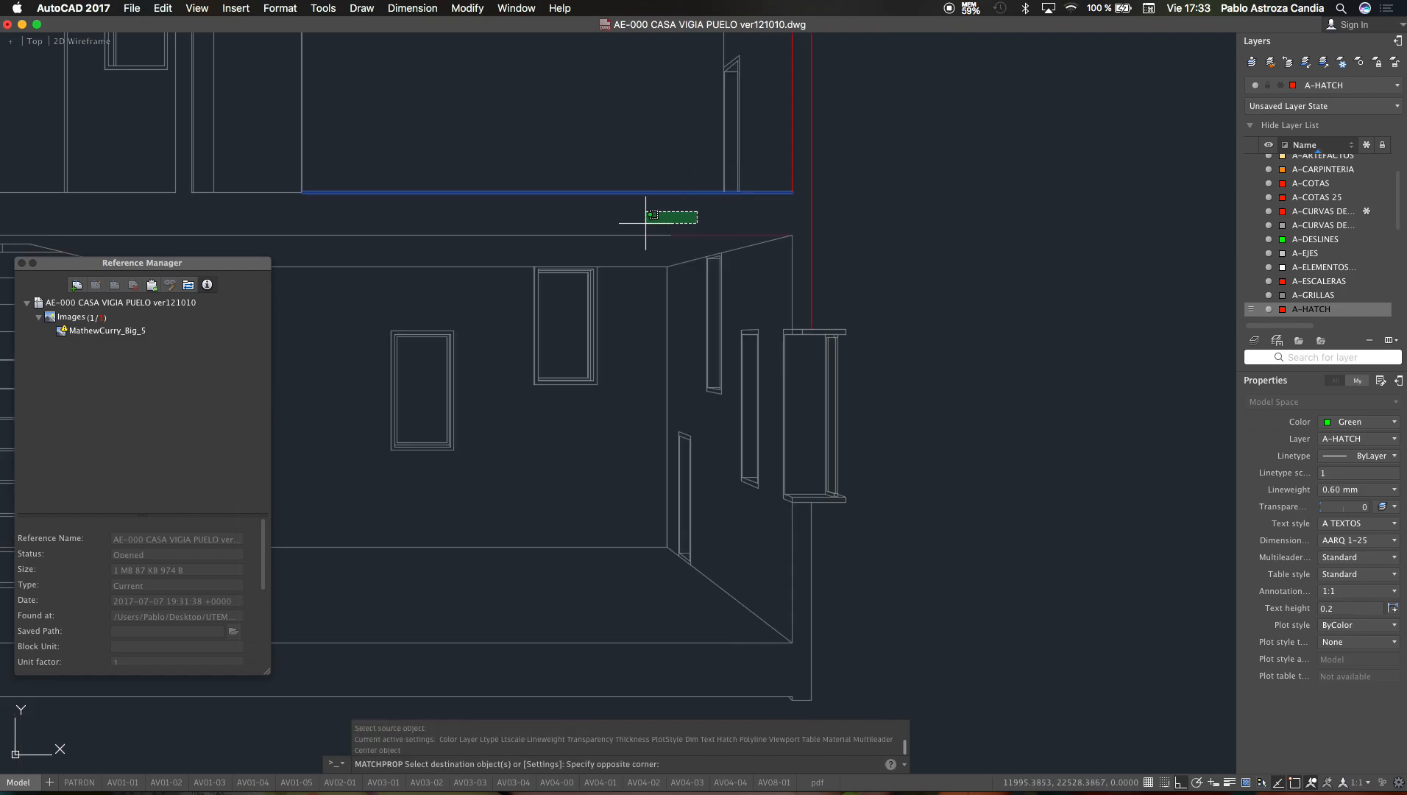
left_click(618, 239)
scroll(737, 236, "down", 5)
scroll(589, 240, "up", 6)
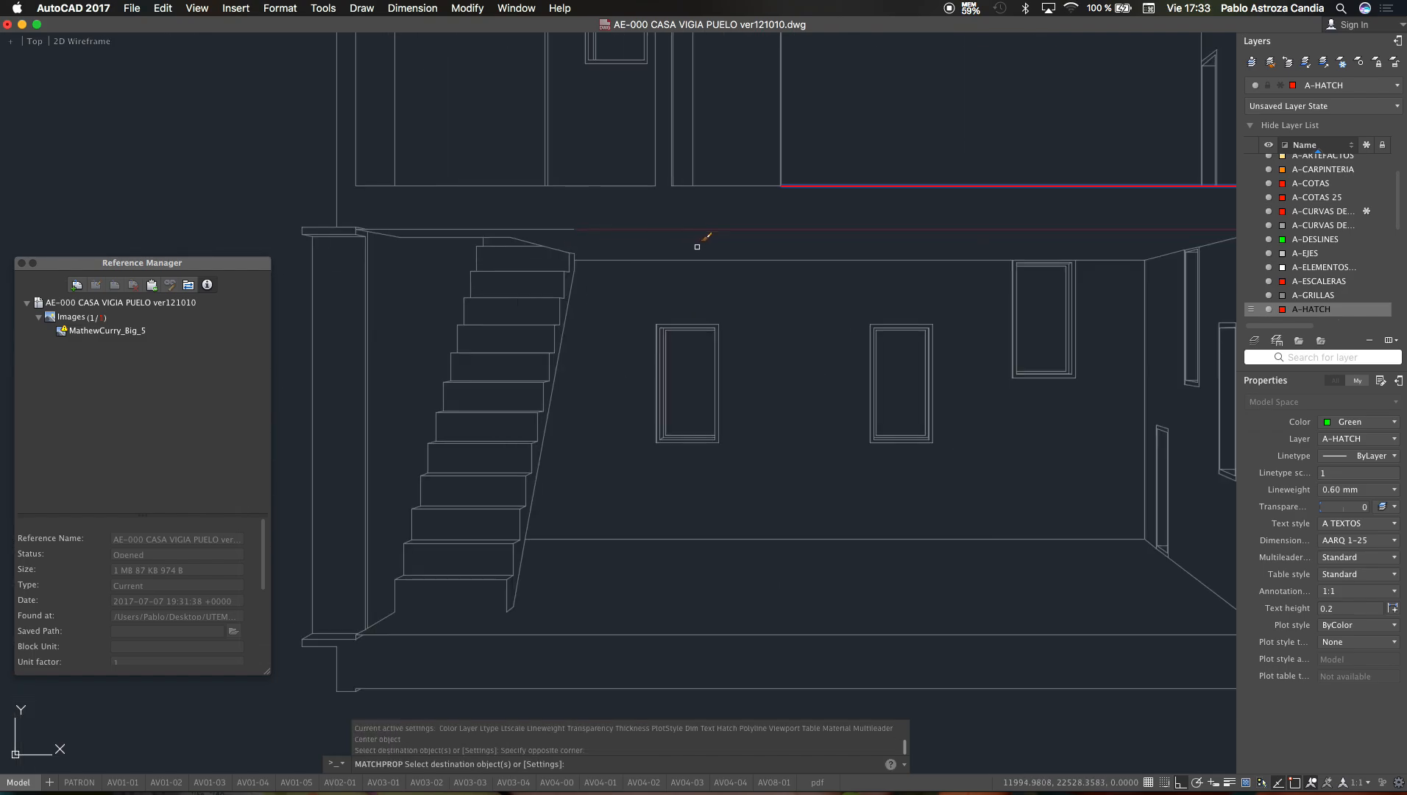
left_click(765, 175)
left_click(708, 261)
Step: Match the inter-storey slab's upper line segments on both sides of the partition's foot to the red outline
scroll(706, 188, "up", 5)
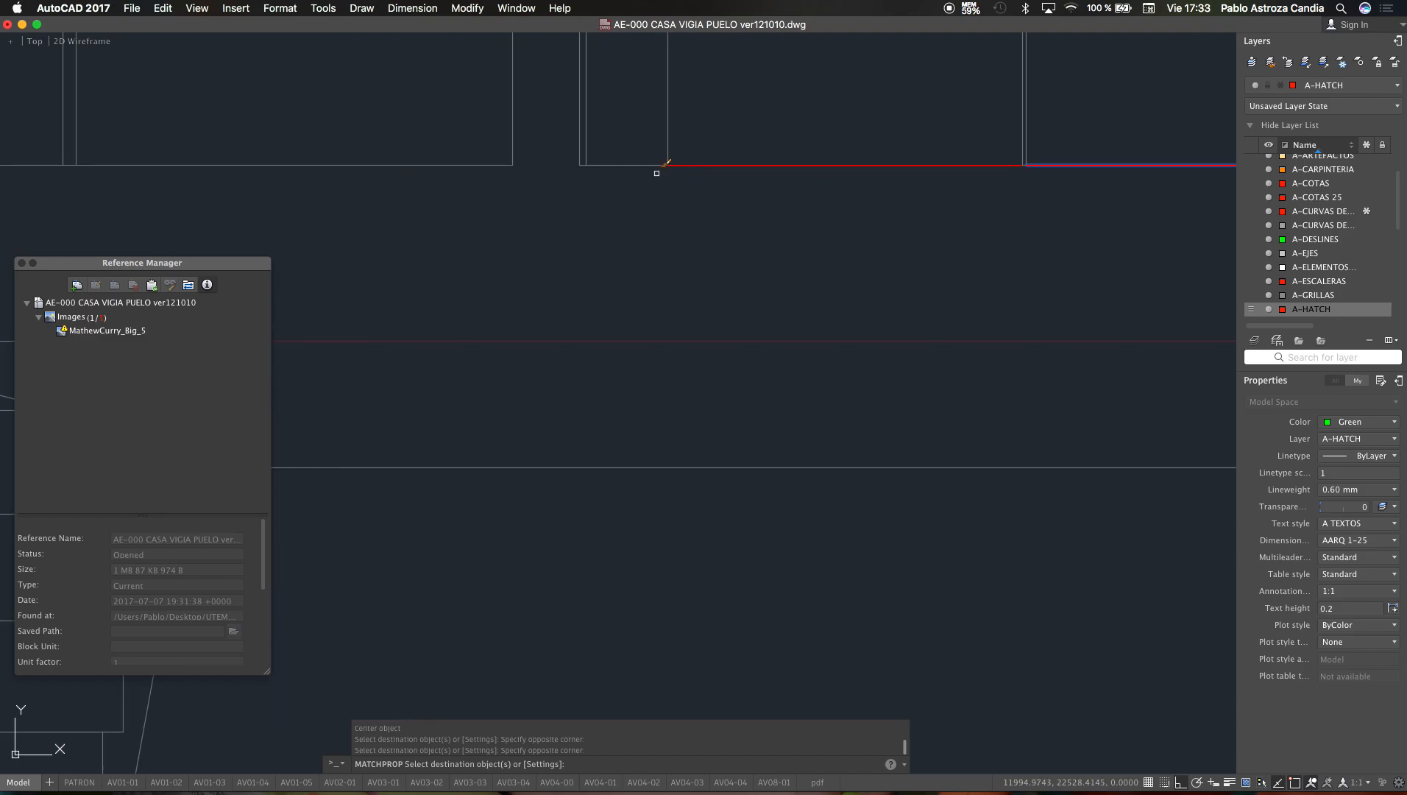
left_click(631, 152)
left_click(605, 228)
scroll(574, 148, "up", 2)
left_click(577, 151)
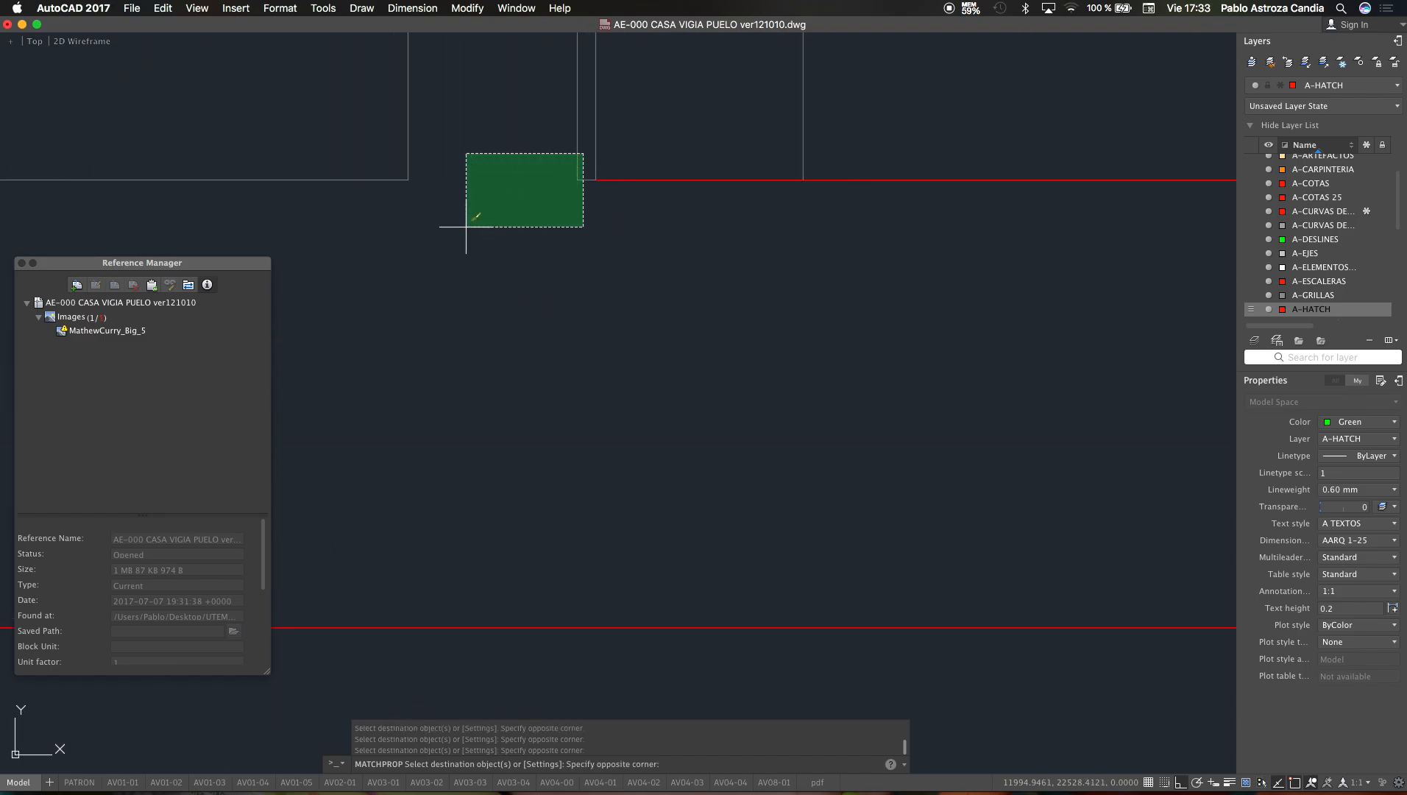
left_click(391, 267)
scroll(862, 265, "down", 10)
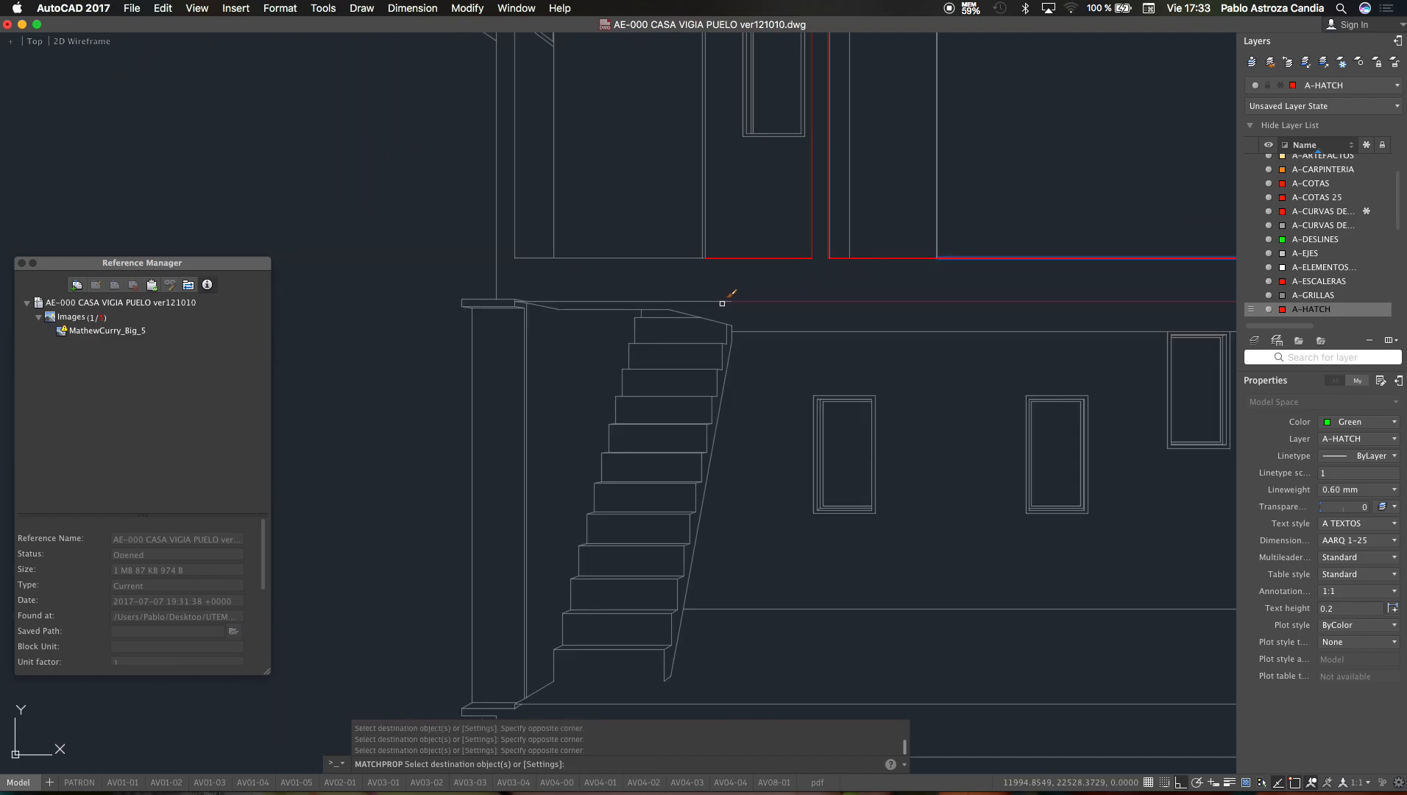
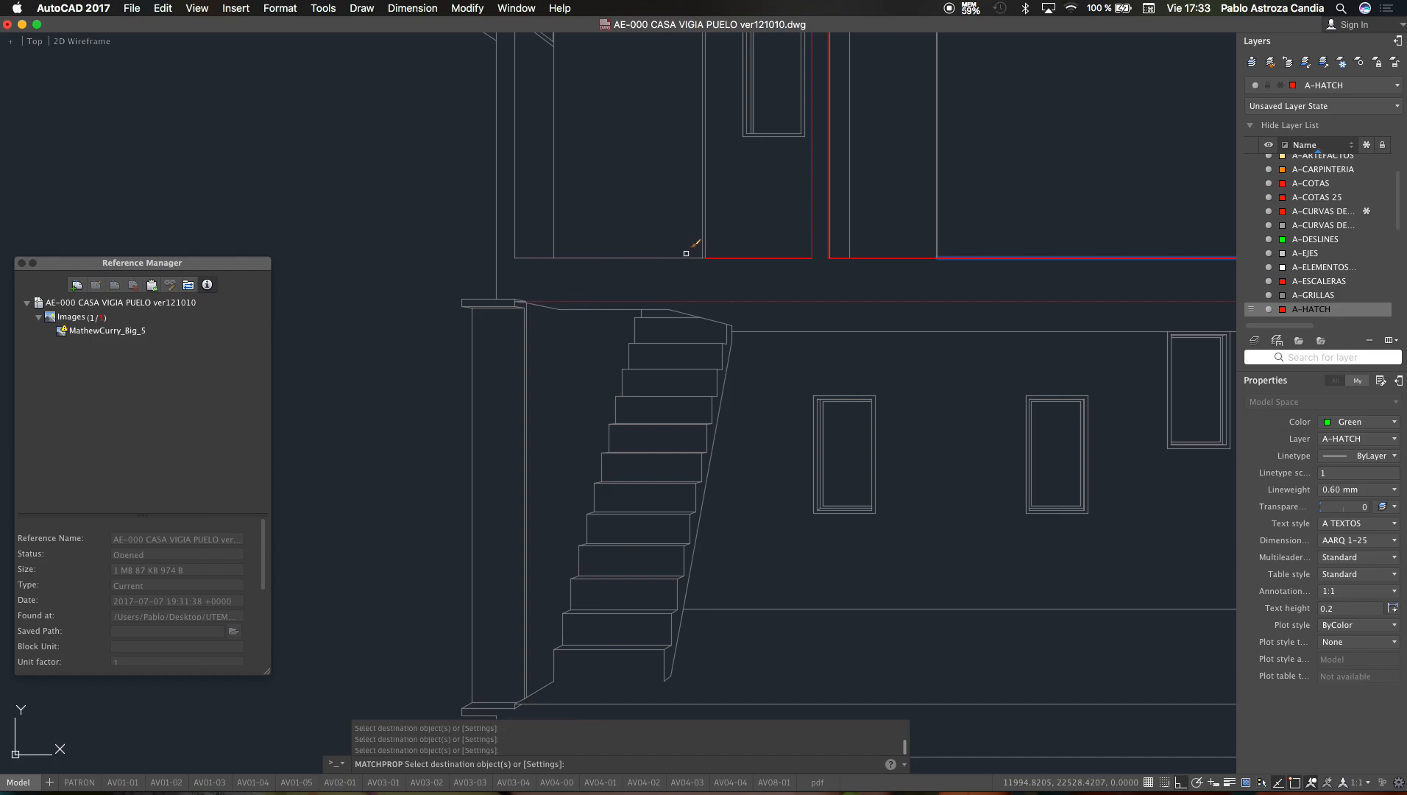
Step: Match the remaining left stretch of the slab's upper line and the slab's projecting left end to the red outline
scroll(711, 264, "up", 5)
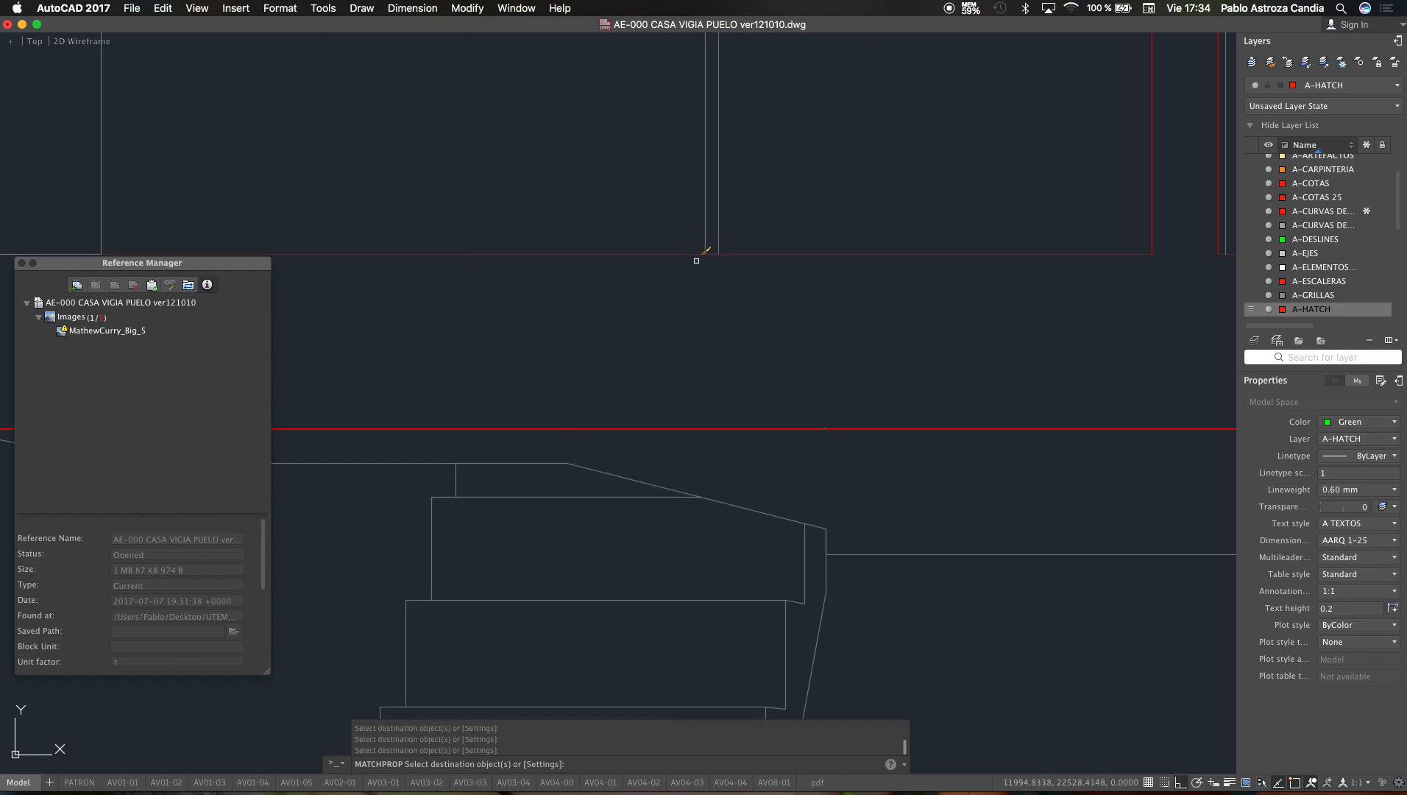
left_click_drag(711, 245, 740, 269)
scroll(1043, 254, "down", 5)
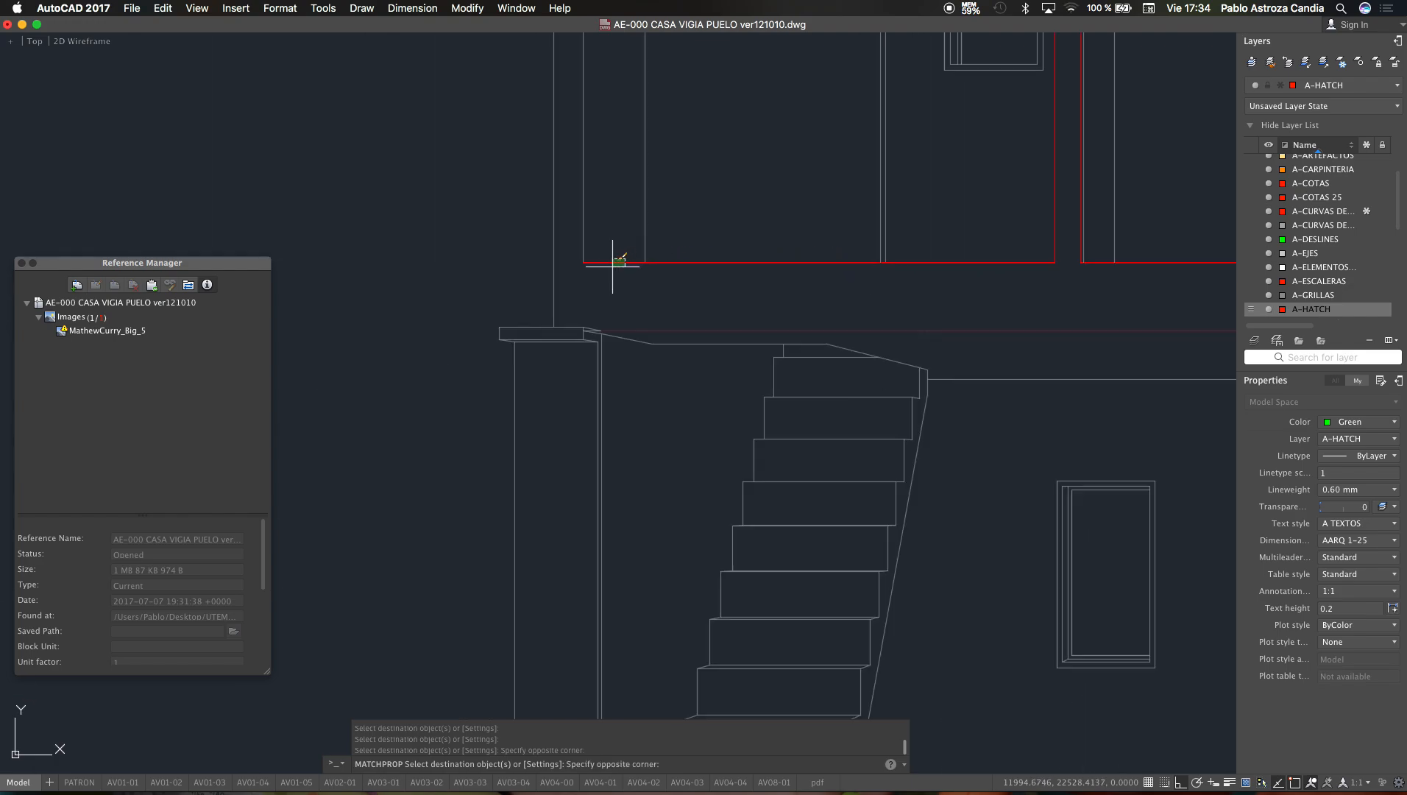
mouse_move(611, 260)
left_mouse_down()
mouse_move(496, 302)
mouse_move(1046, 400)
left_mouse_up()
scroll(487, 326, "up", 5)
scroll(763, 180, "down", 5)
scroll(763, 383, "up", 5)
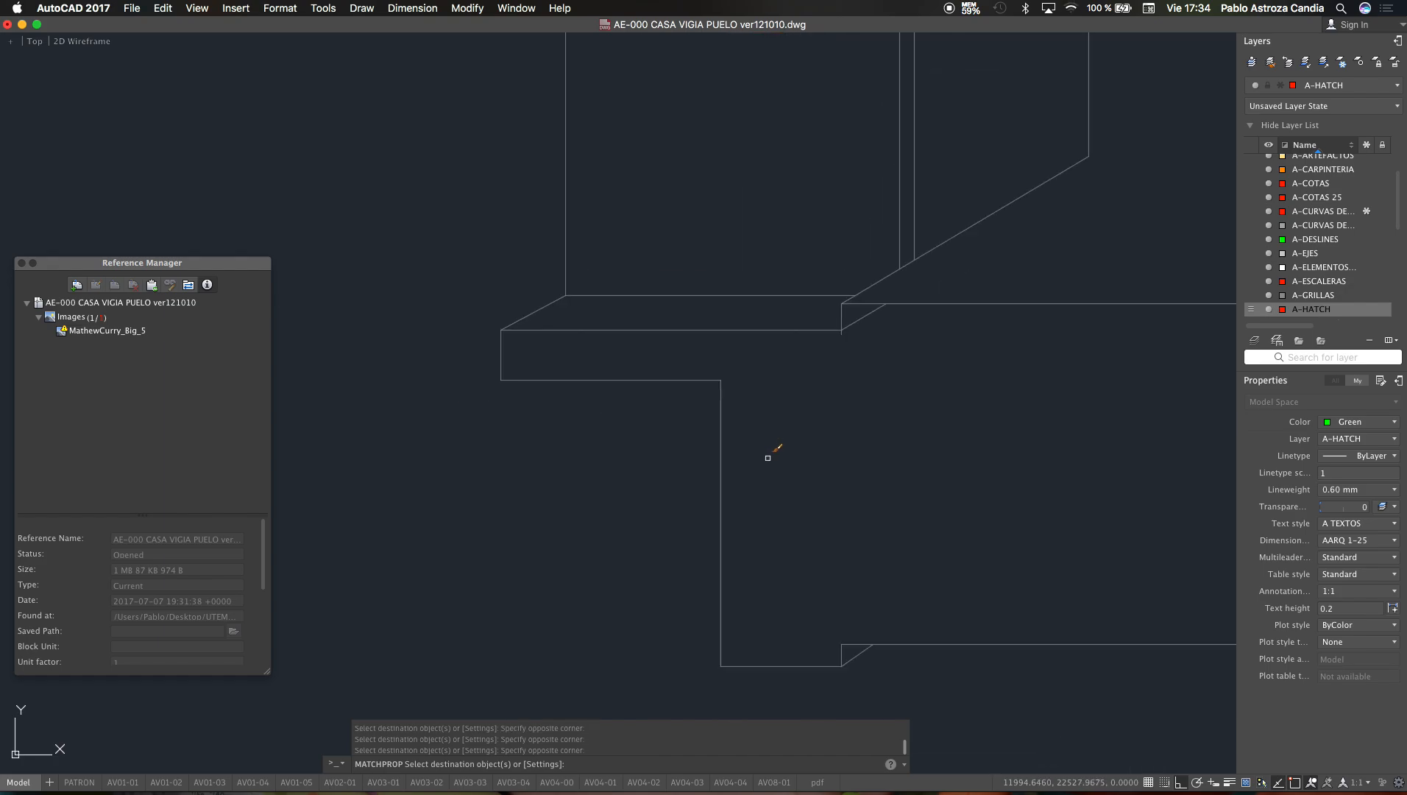
Step: Match the foundation slab's left ledge, outer vertical edge, stepped underside and bottom line to the red outline
left_click_drag(482, 318, 895, 482)
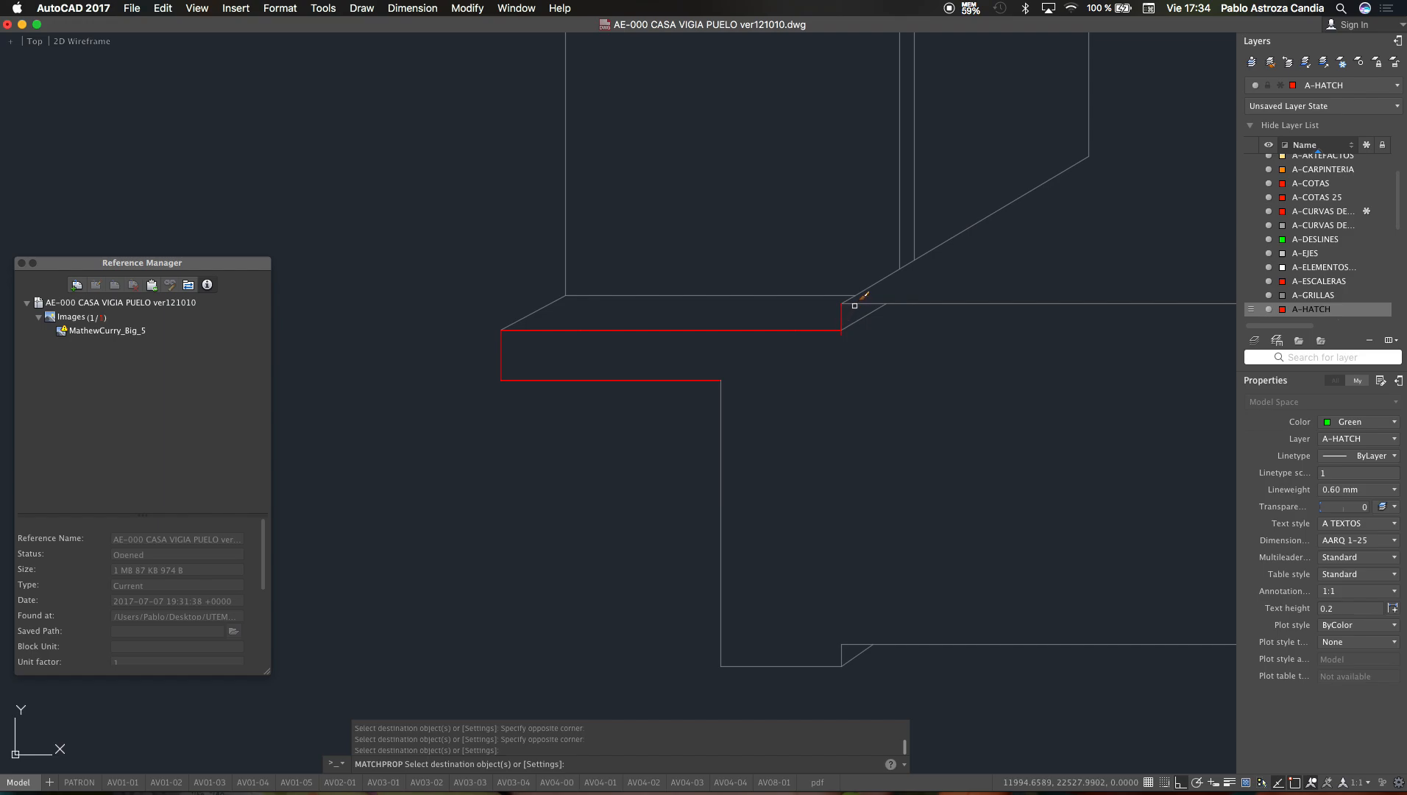
scroll(721, 370, "down", 5)
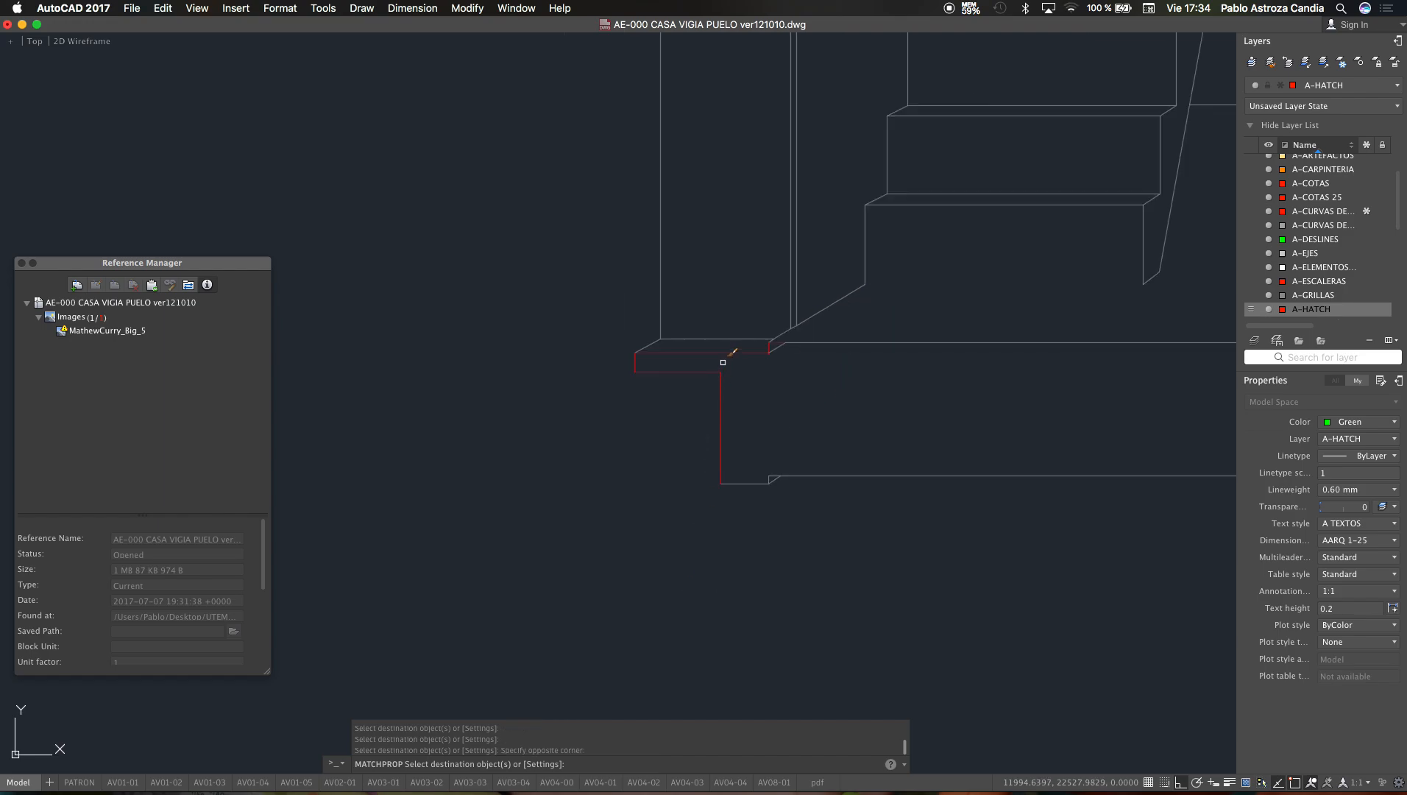
left_click(711, 364)
left_click(771, 501)
scroll(774, 480, "up", 3)
left_click(808, 478)
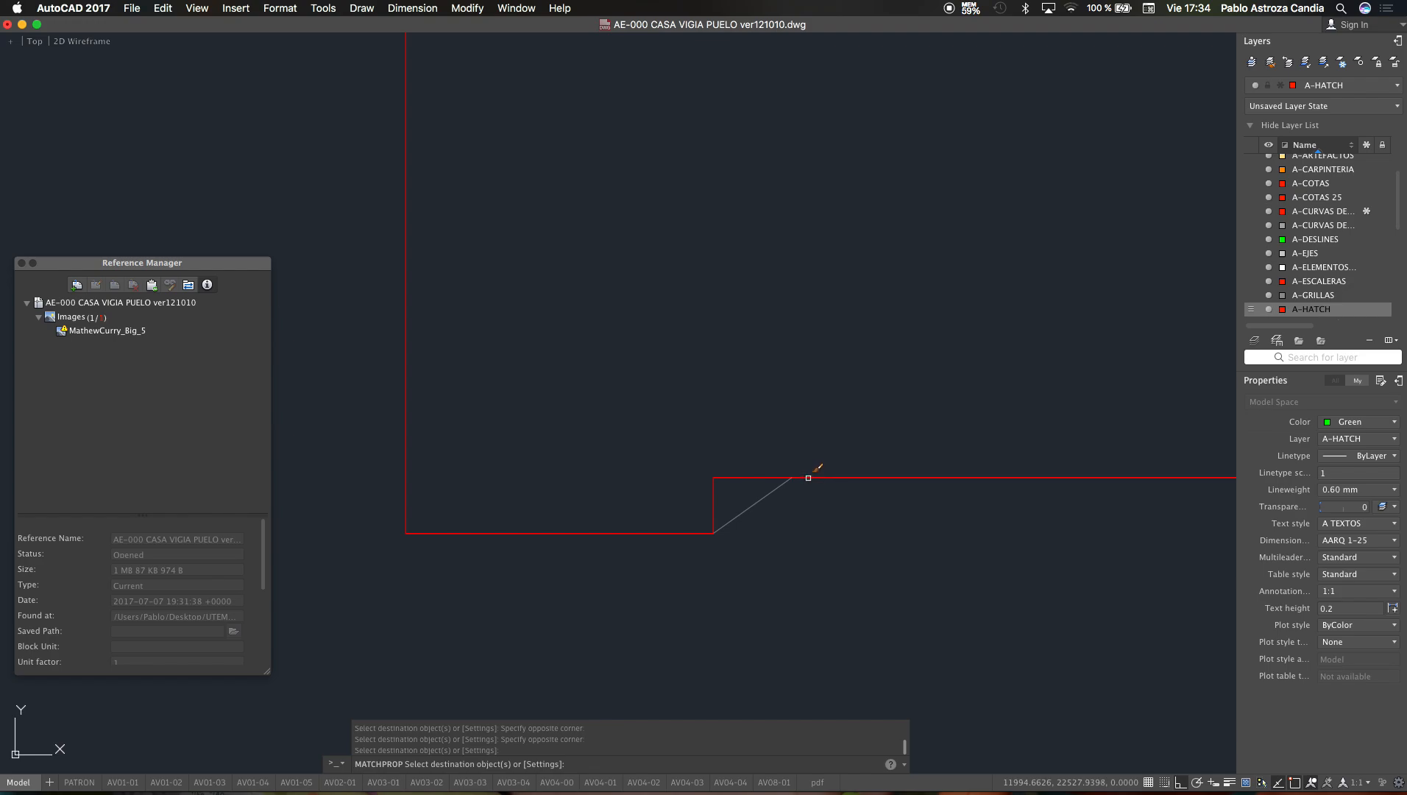
Step: Match the foundation's stepped right end and the lower outer line of the right wall to the red outline
scroll(697, 402, "down", 6)
scroll(942, 314, "up", 10)
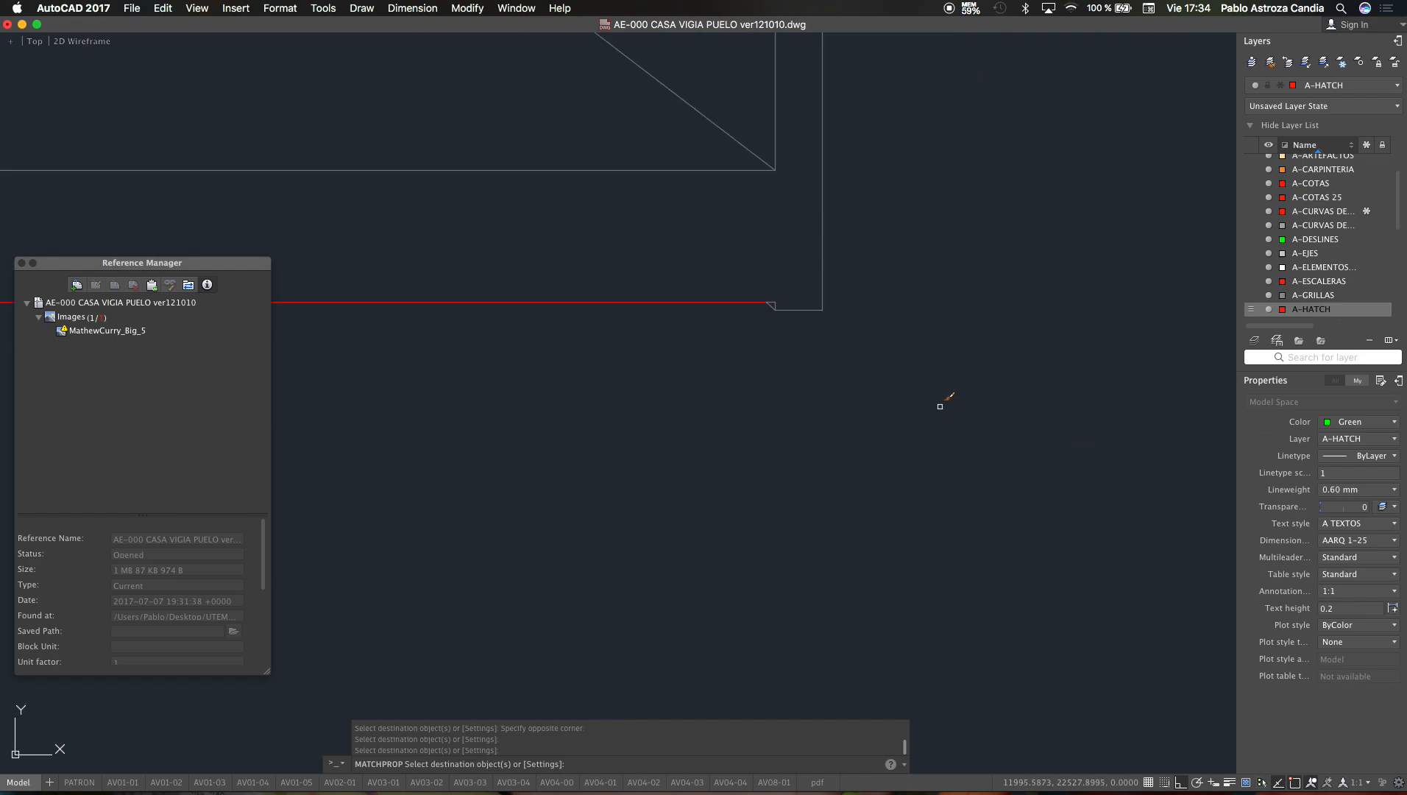
left_click(556, 176)
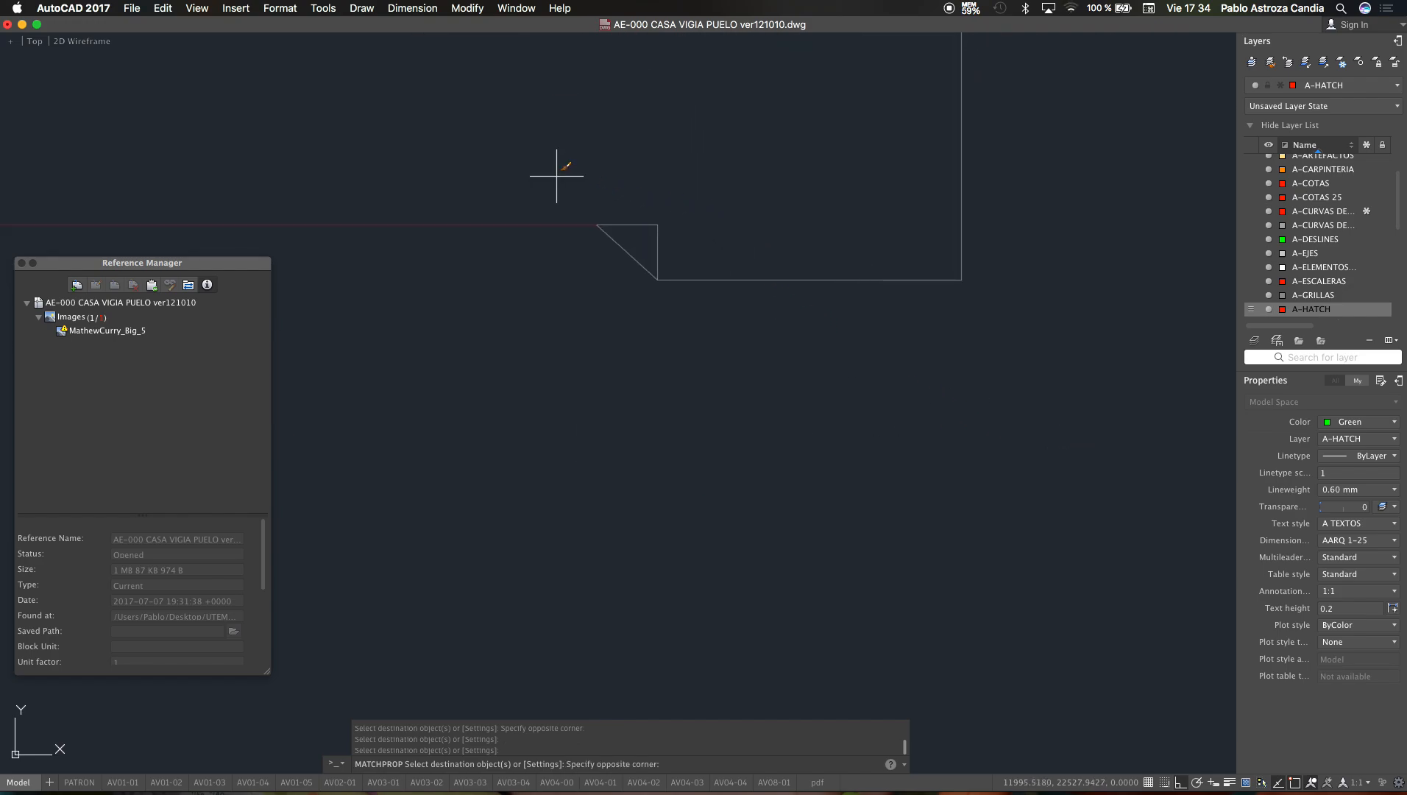
left_click(670, 220)
left_click(637, 202)
left_click(1009, 372)
left_click(996, 192)
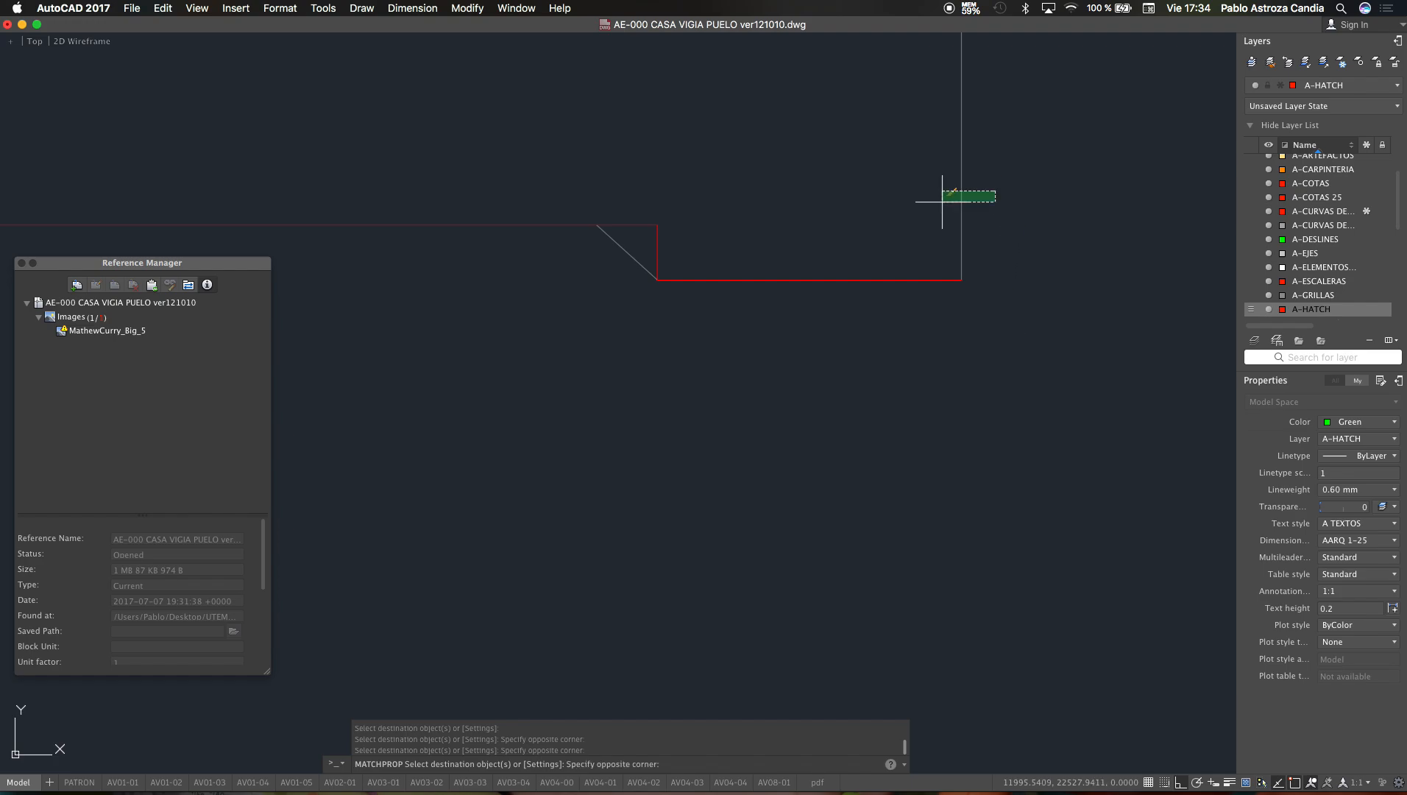
left_click(942, 204)
Step: Match the lower storey's right wall inner line and the adjoining end of the ground-floor line to the red outline
scroll(954, 439, "down", 8)
scroll(928, 311, "up", 8)
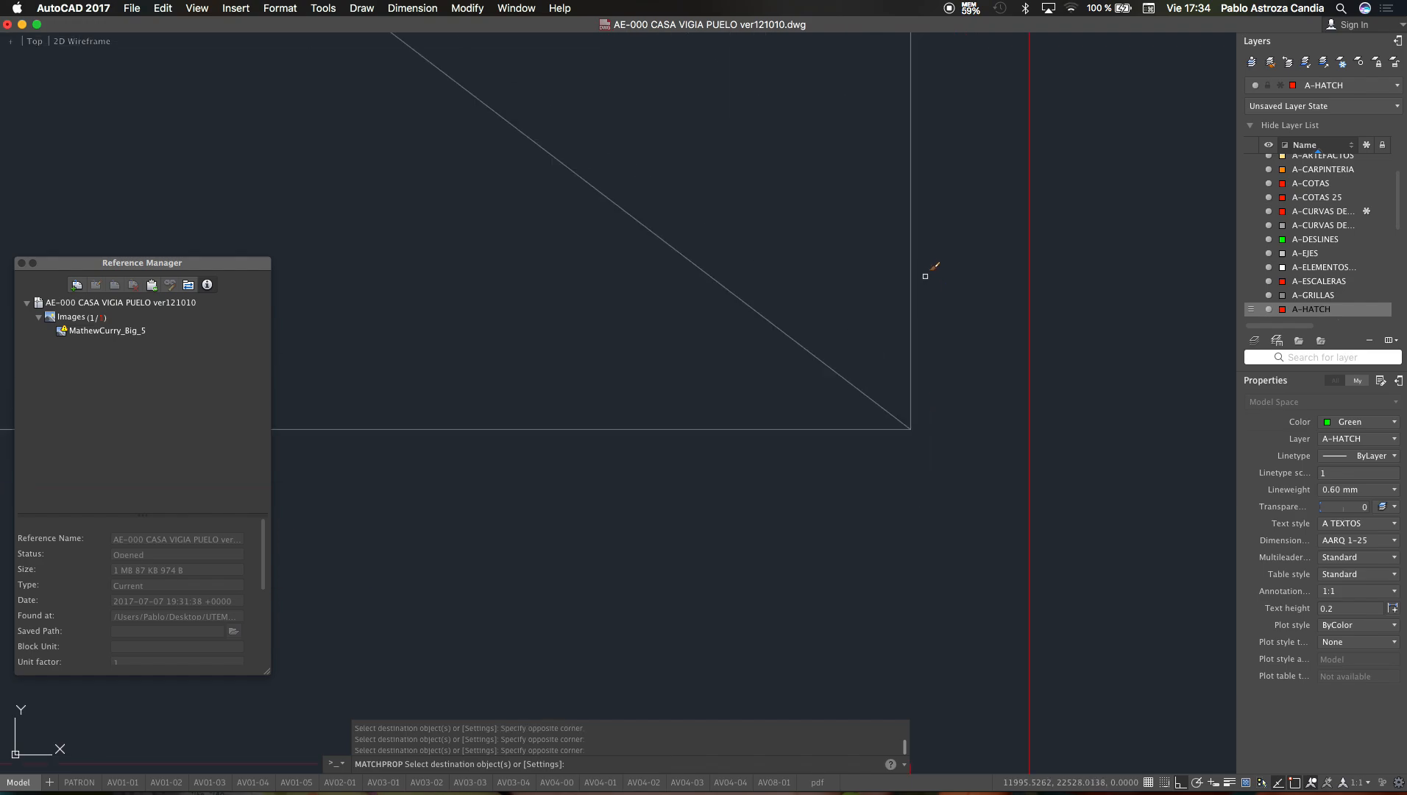
left_click(925, 275)
left_click(874, 318)
scroll(968, 383, "down", 6)
left_click(849, 368)
left_click(802, 414)
scroll(812, 443, "down", 8)
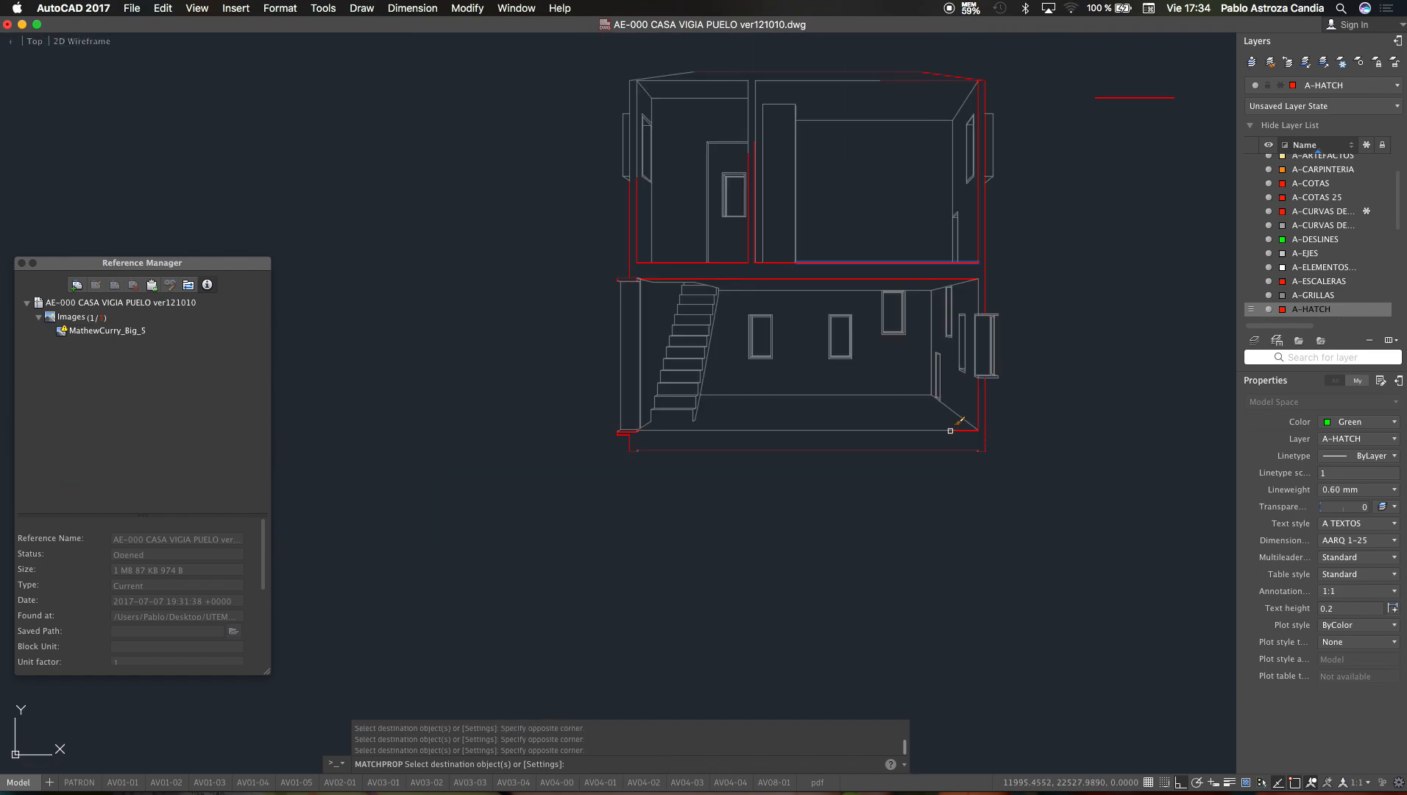
Step: Match the rest of the ground-floor line, up to the ledge beside the stair, to the red outline
scroll(960, 429, "up", 6)
left_click(997, 407)
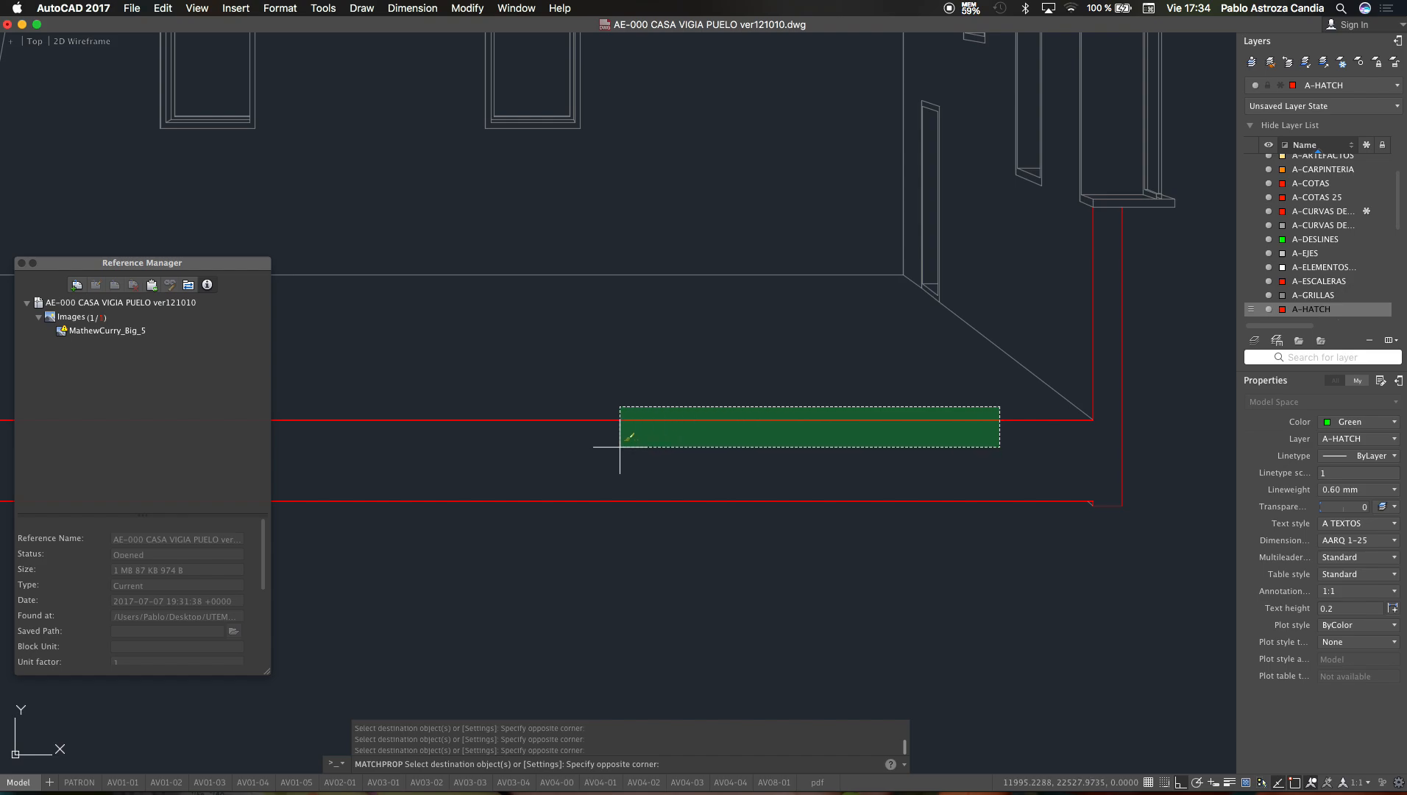
left_click(596, 471)
scroll(1023, 420, "down", 6)
scroll(872, 425, "up", 8)
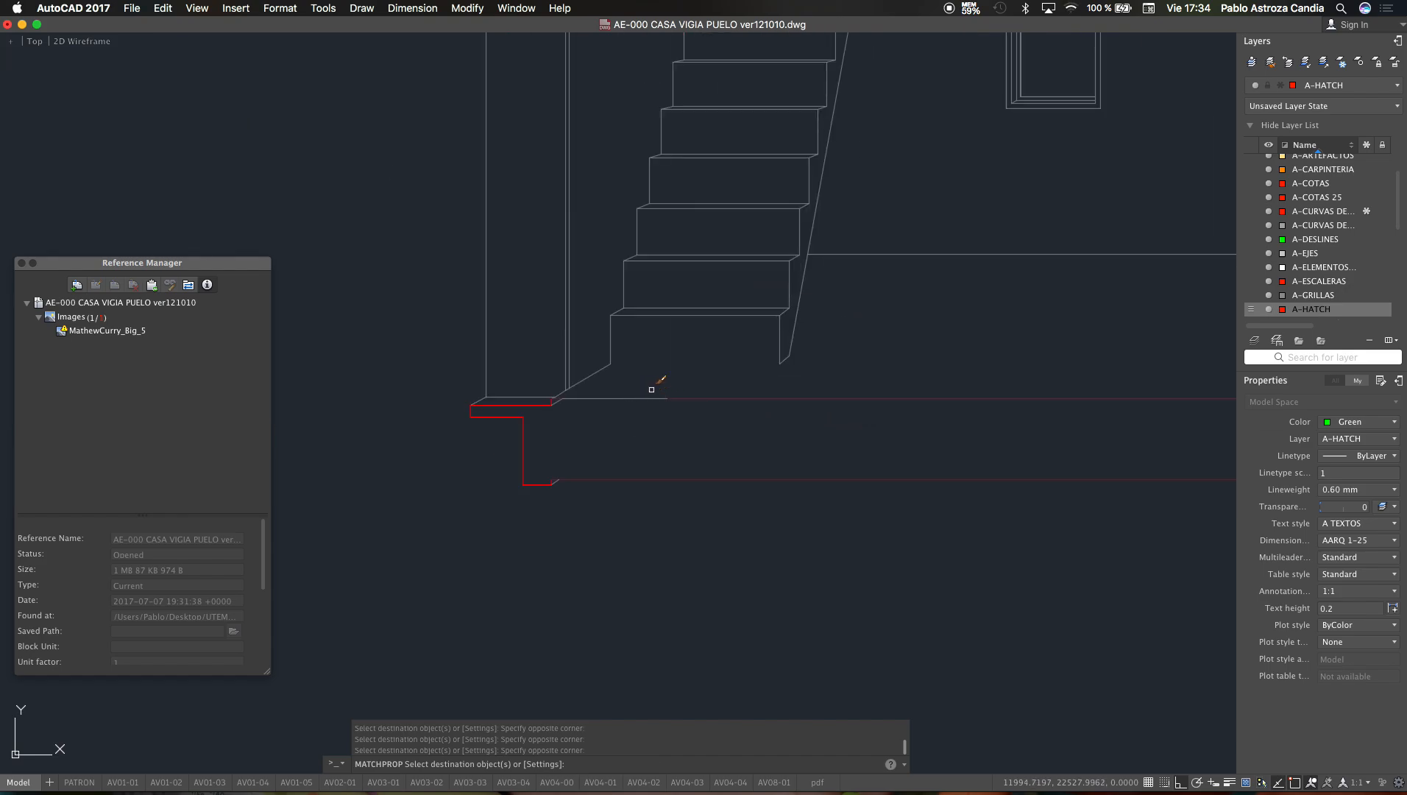
left_click(652, 389)
left_click(580, 412)
scroll(566, 382, "up", 5)
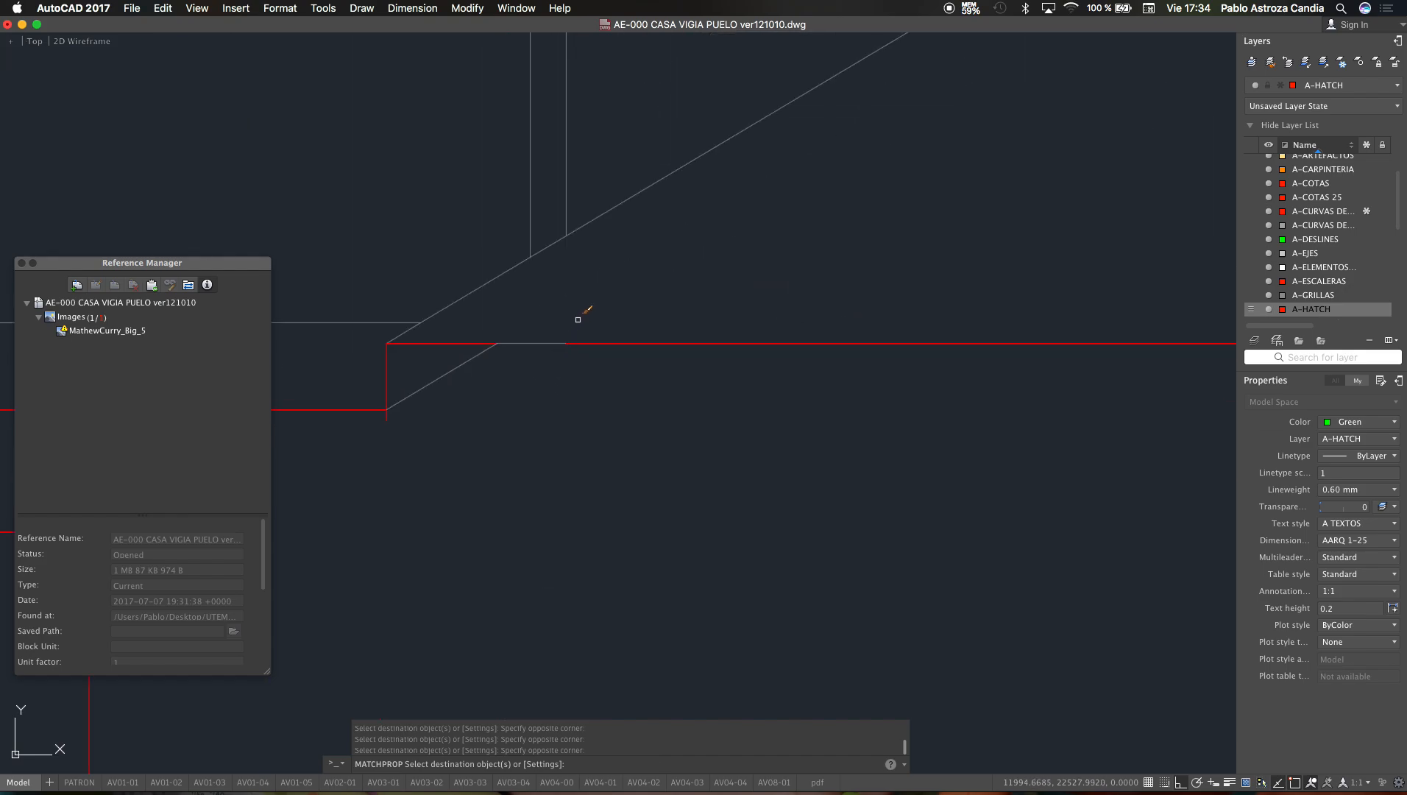
Step: Match the upper storey's ceiling line on both sides of the partition to the red outline
scroll(597, 411, "down", 8)
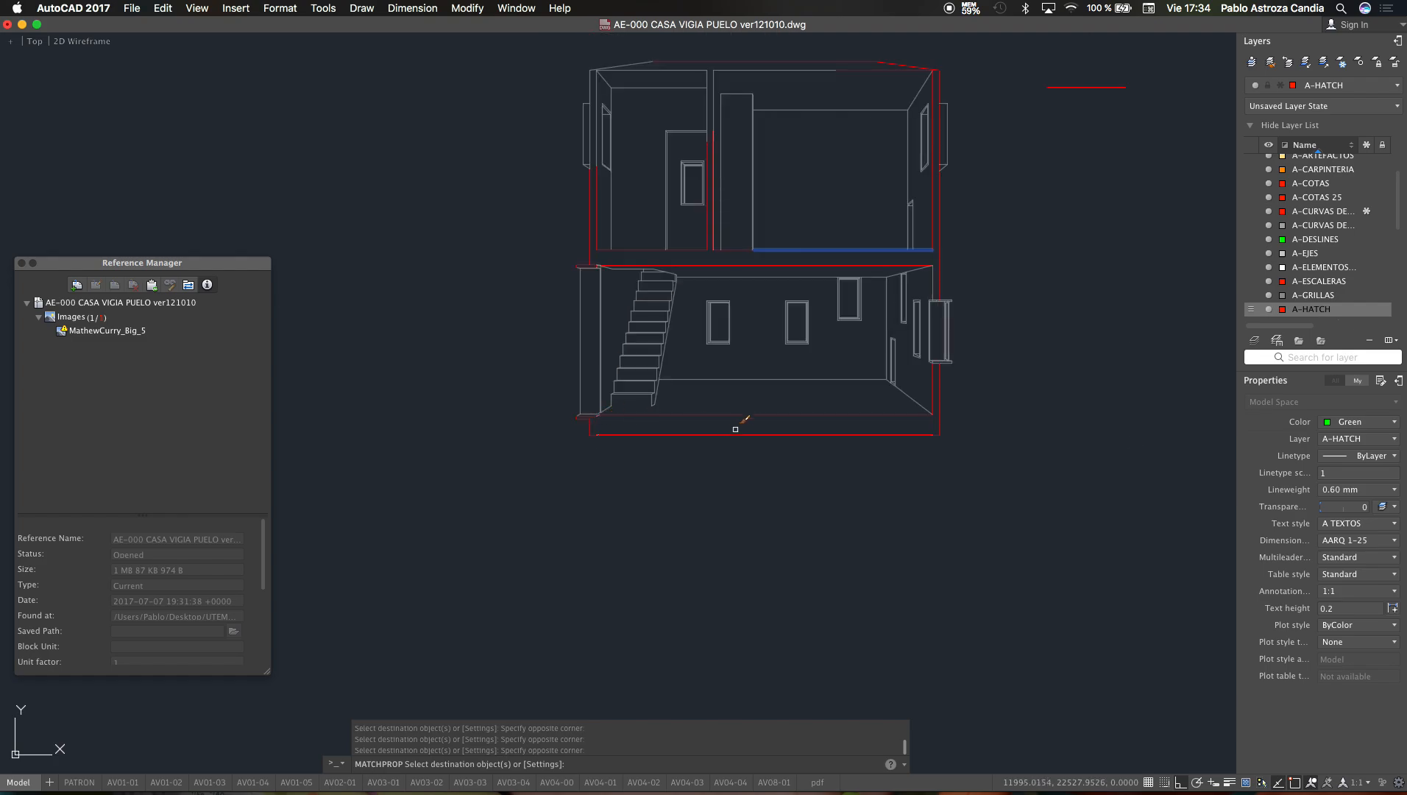
scroll(698, 82, "up", 6)
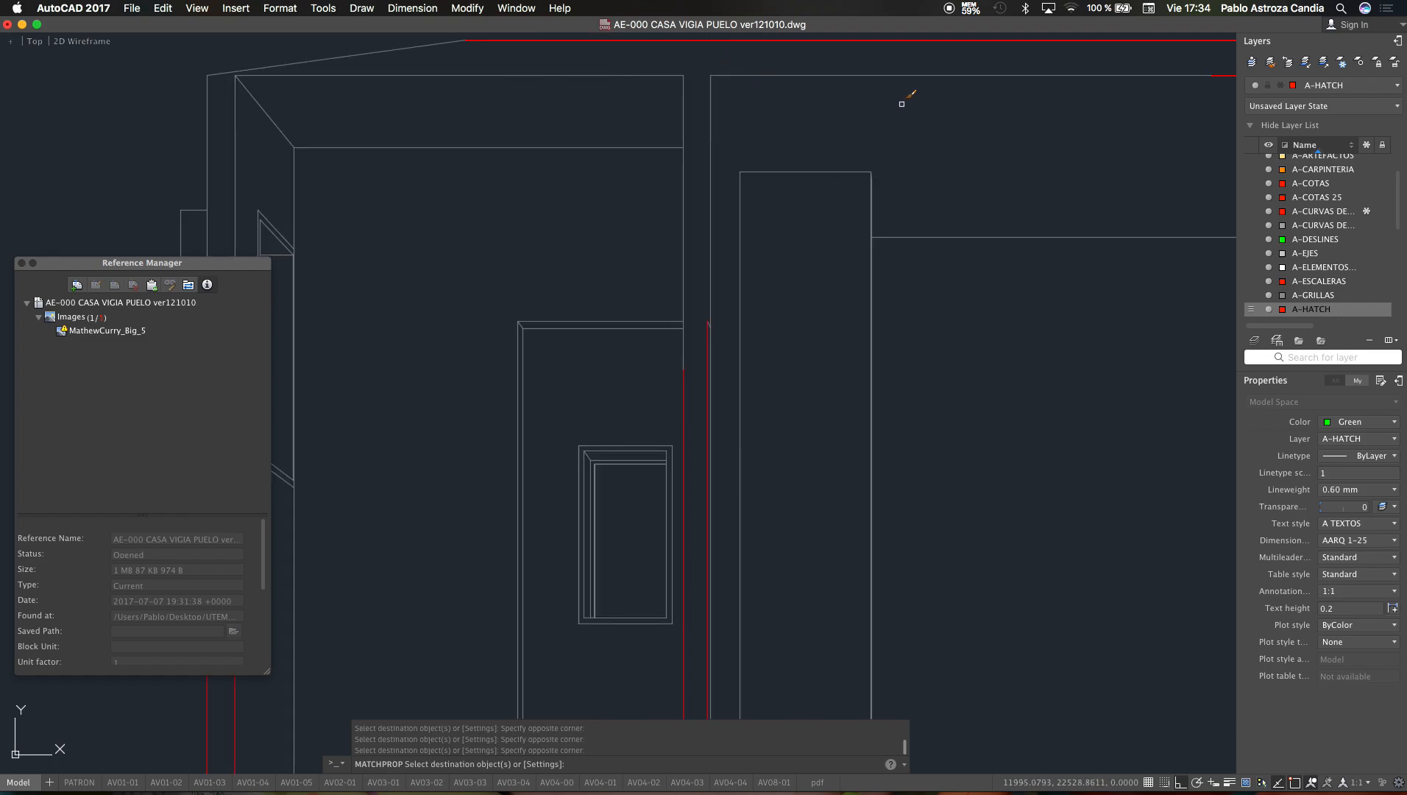
scroll(828, 86, "down", 2)
left_click(1100, 68)
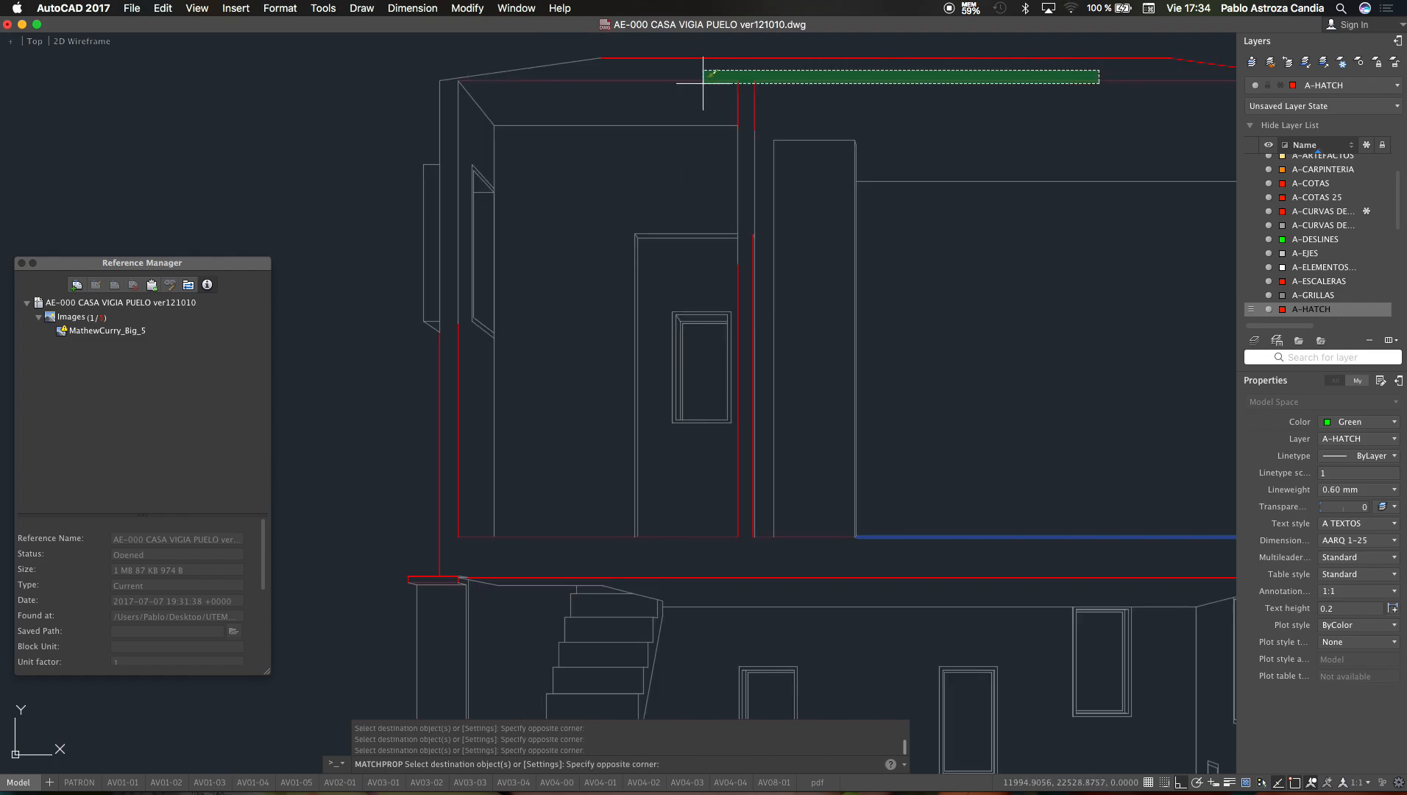
left_click(681, 107)
Step: Match the remaining vertical line segments of the upper-storey partition, around the door head, to the red outline
scroll(743, 140, "up", 2)
left_click(729, 164)
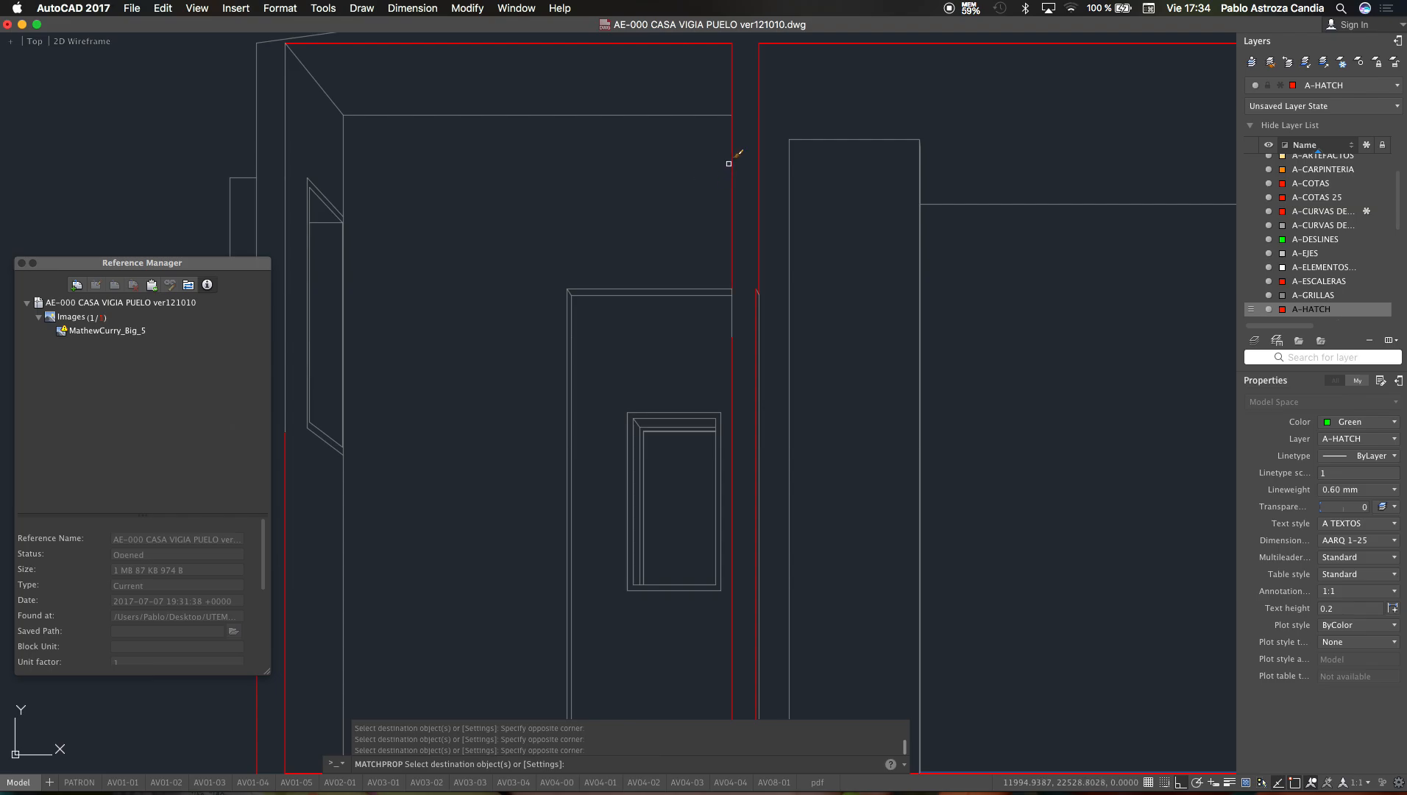
left_click(725, 103)
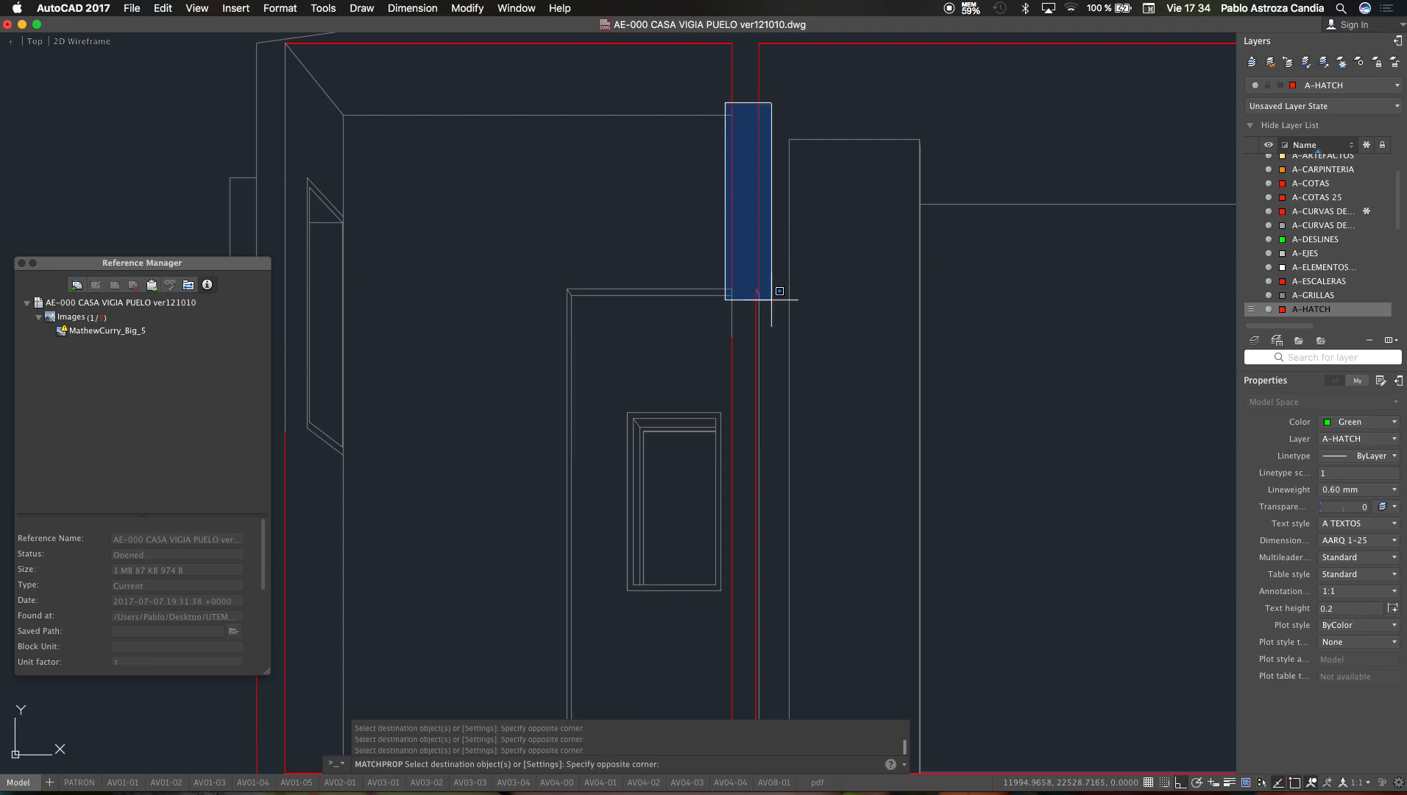
left_click(765, 251)
scroll(741, 311, "up", 5)
left_click(674, 163)
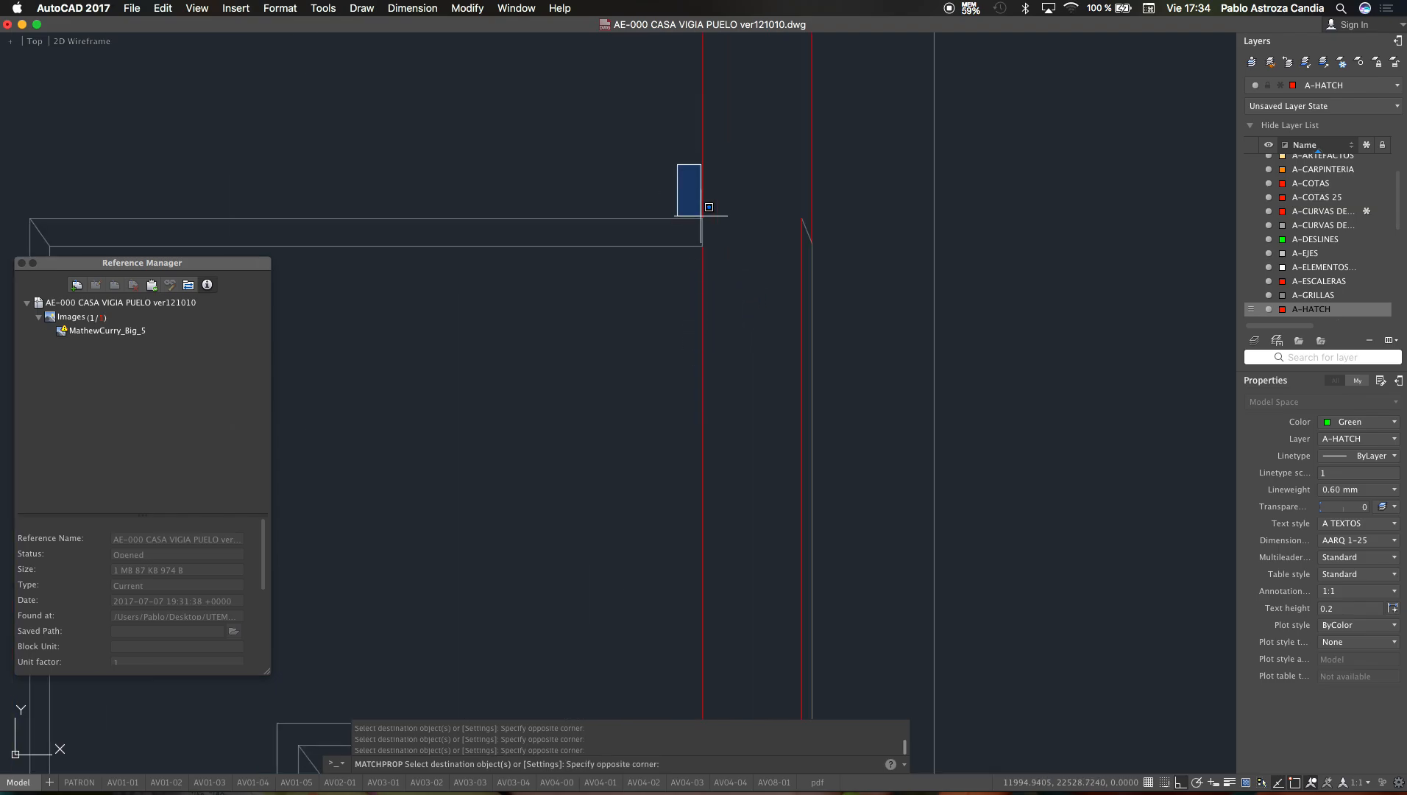
left_click(758, 428)
left_click(813, 269)
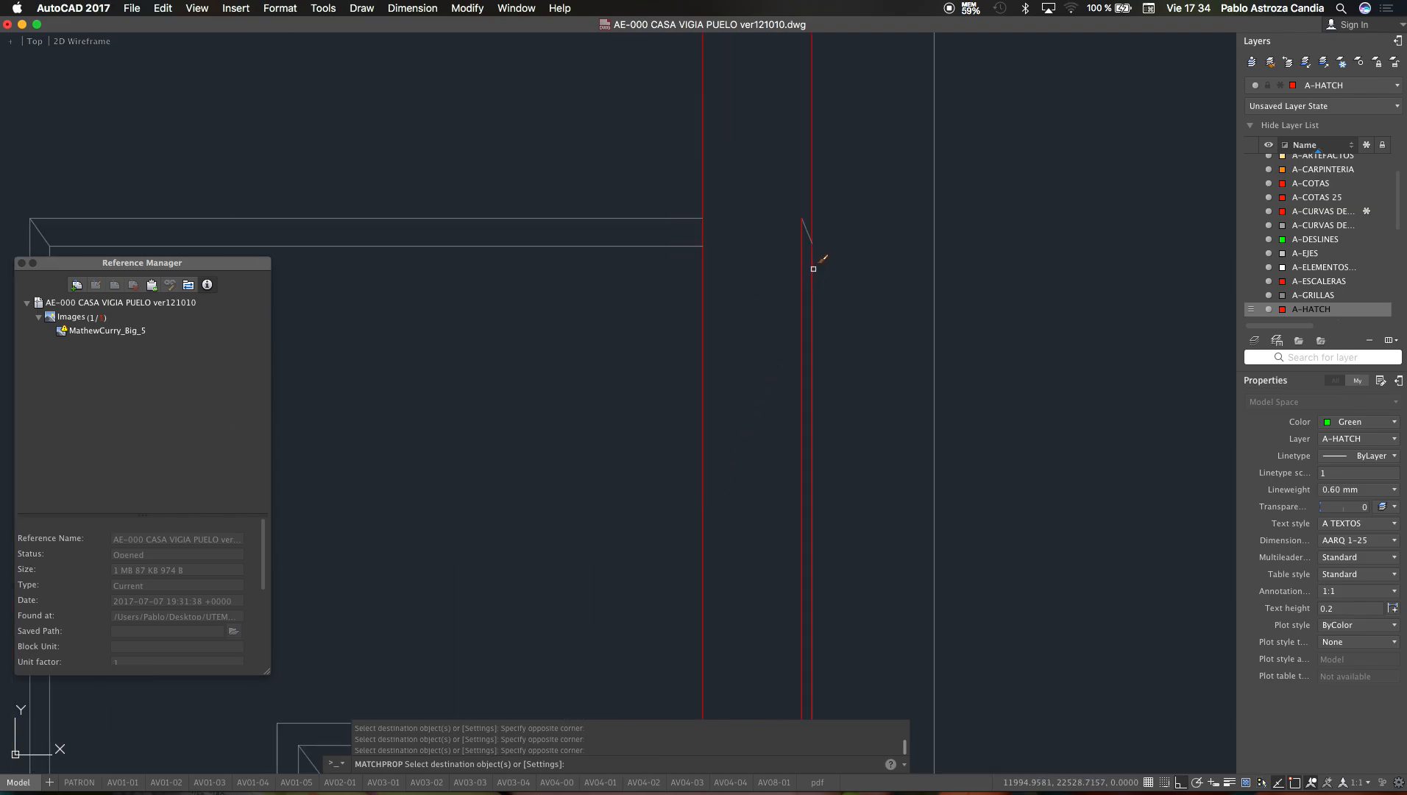
left_click(789, 196)
left_click(830, 277)
Step: Erase the short diagonal and the extra vertical line inside the partition at door-head height
scroll(808, 228, "up", 3)
key("Return")
left_click(801, 199)
left_click(773, 257)
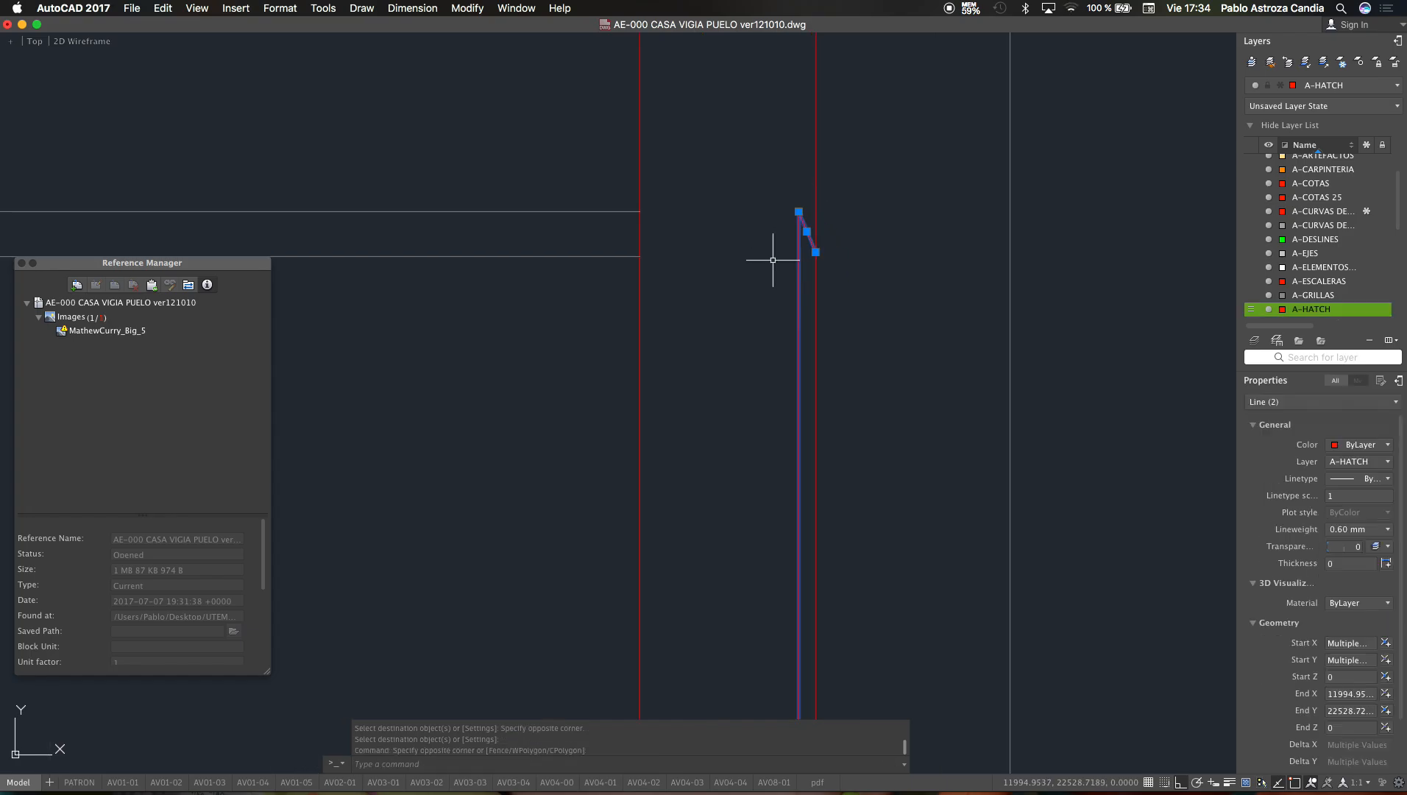
key("Delete")
Step: Erase the short leftover horizontal line inside the partition at its foot
scroll(836, 216, "down", 5)
scroll(836, 216, "up", 10)
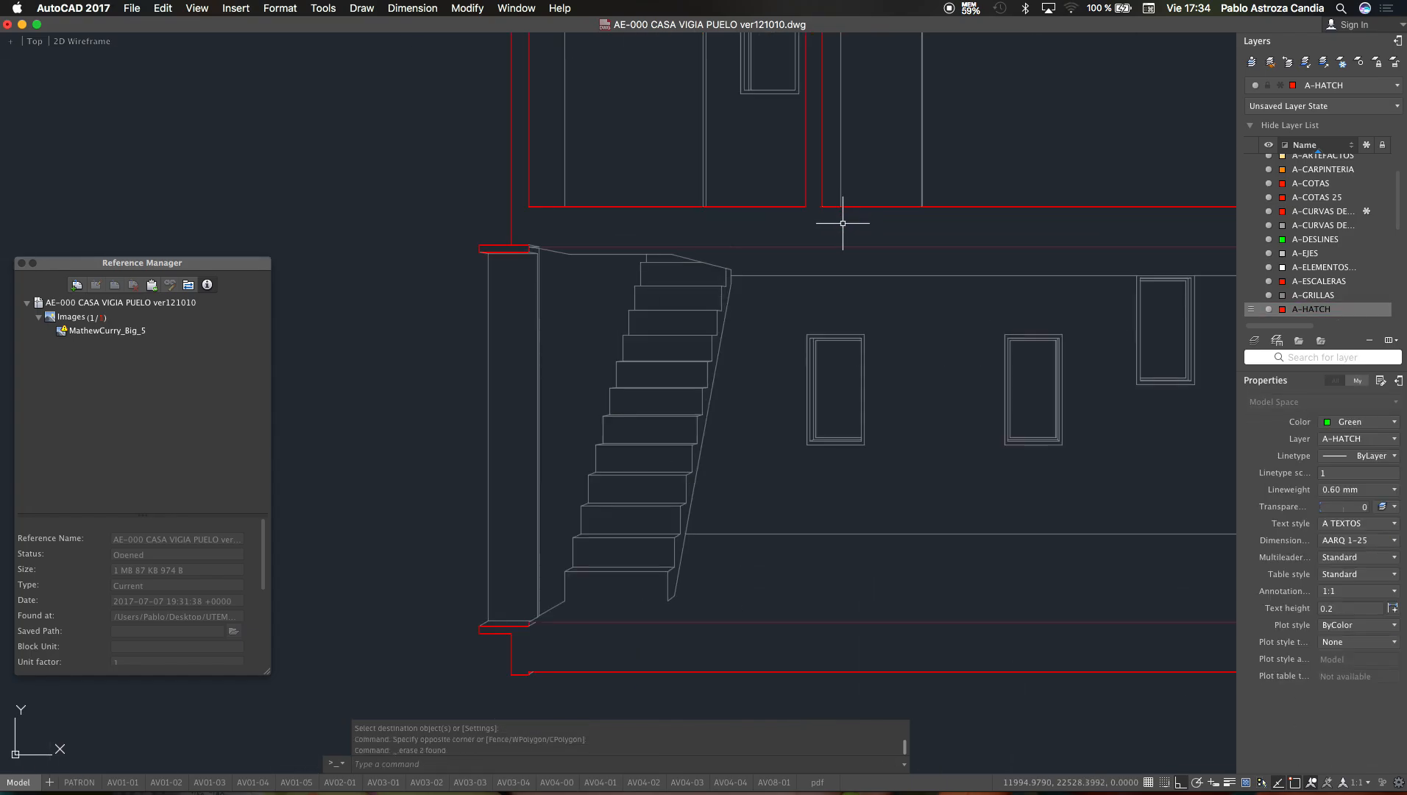
left_click(856, 183)
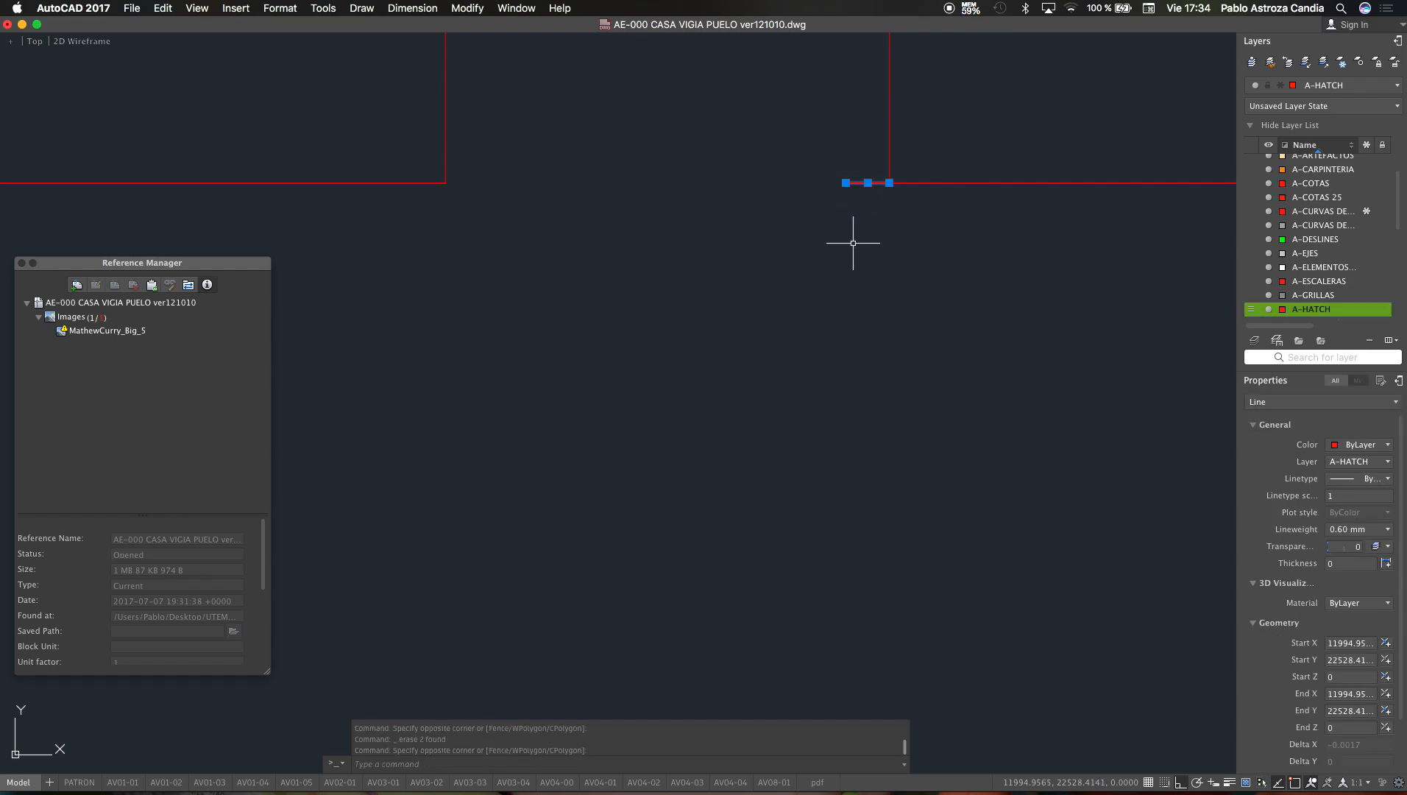
key("Delete")
Step: Match the sloping roof line and the short top line above the left outer wall to the red ceiling line
scroll(855, 242, "down", 8)
scroll(837, 244, "up", 6)
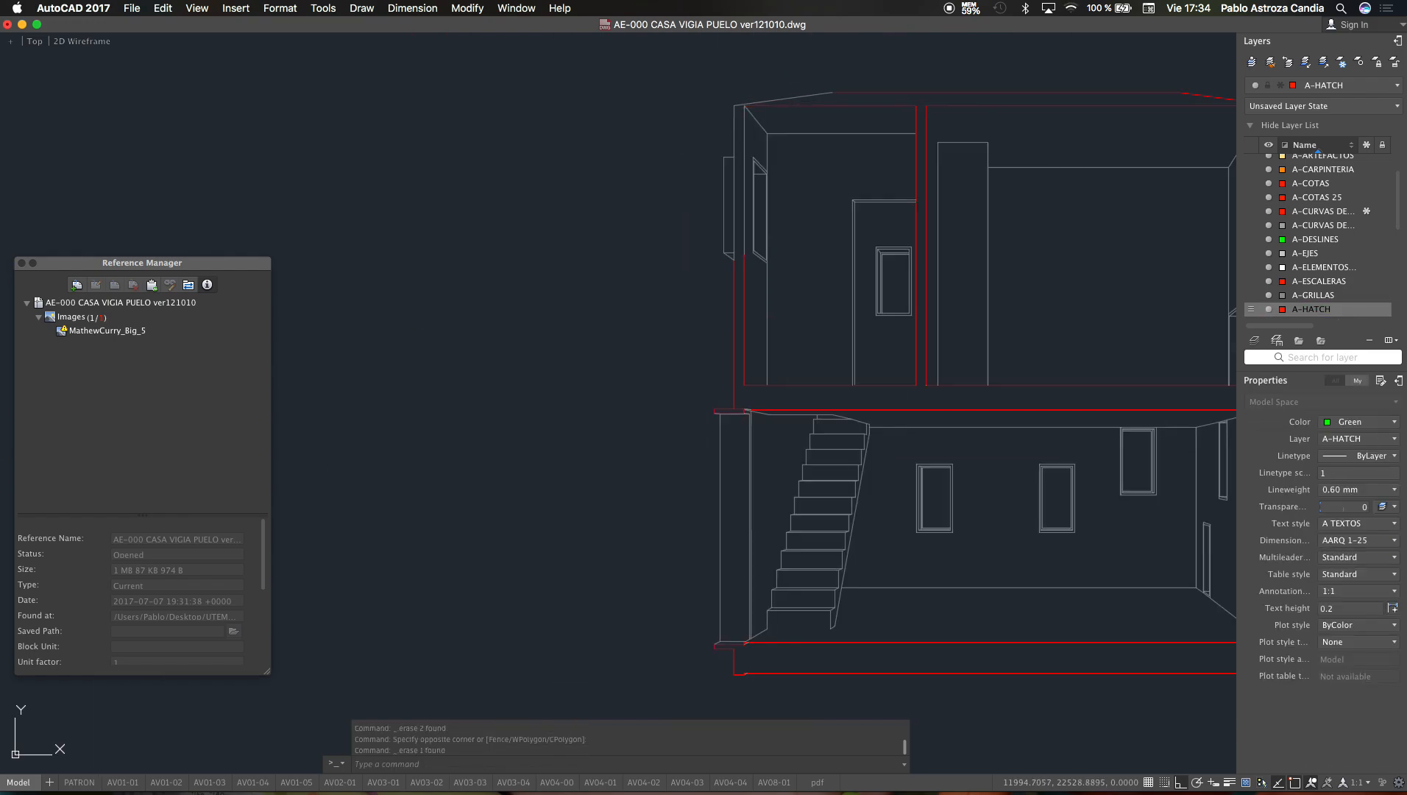
type("ma")
key("Return")
left_click(790, 111)
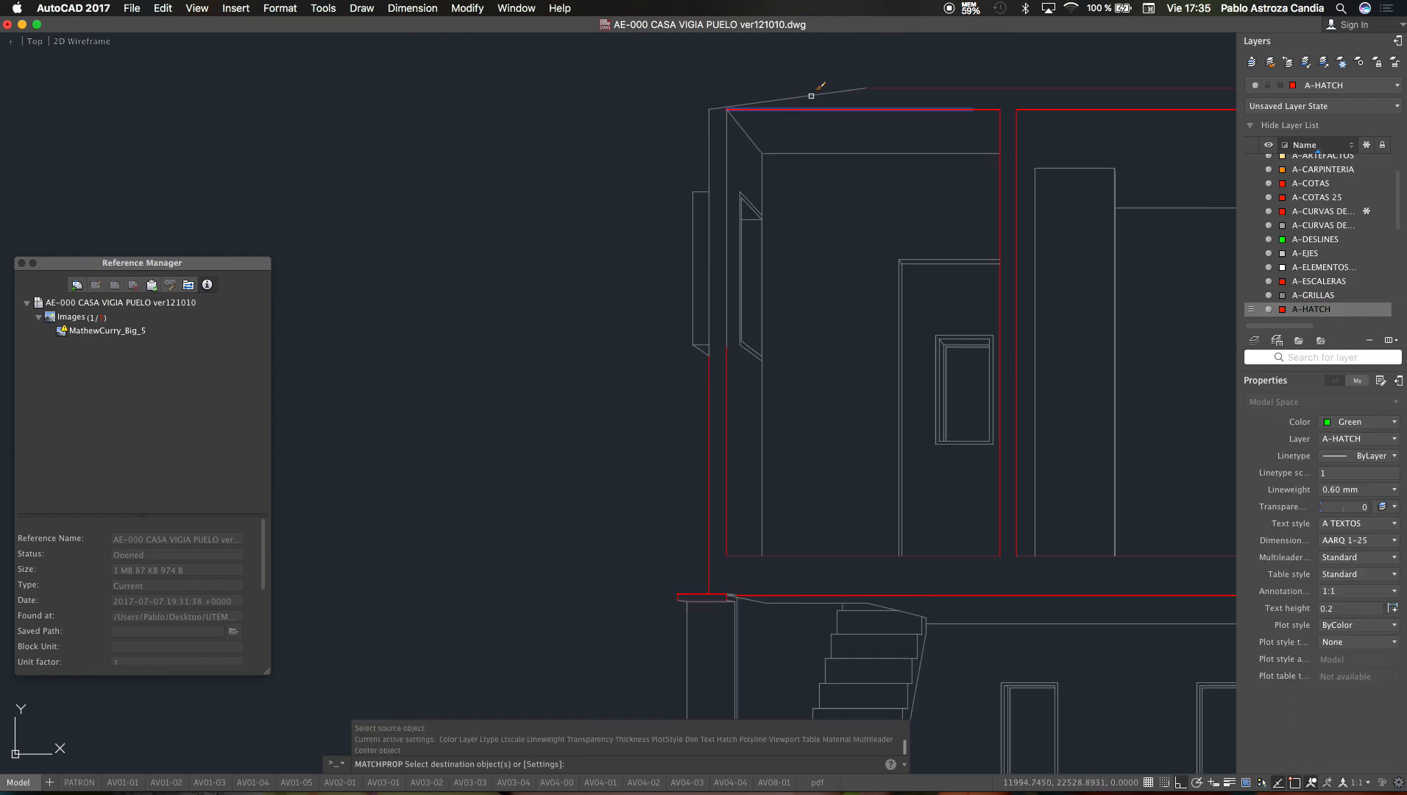
left_click(896, 63)
left_click(684, 127)
scroll(712, 117, "up", 3)
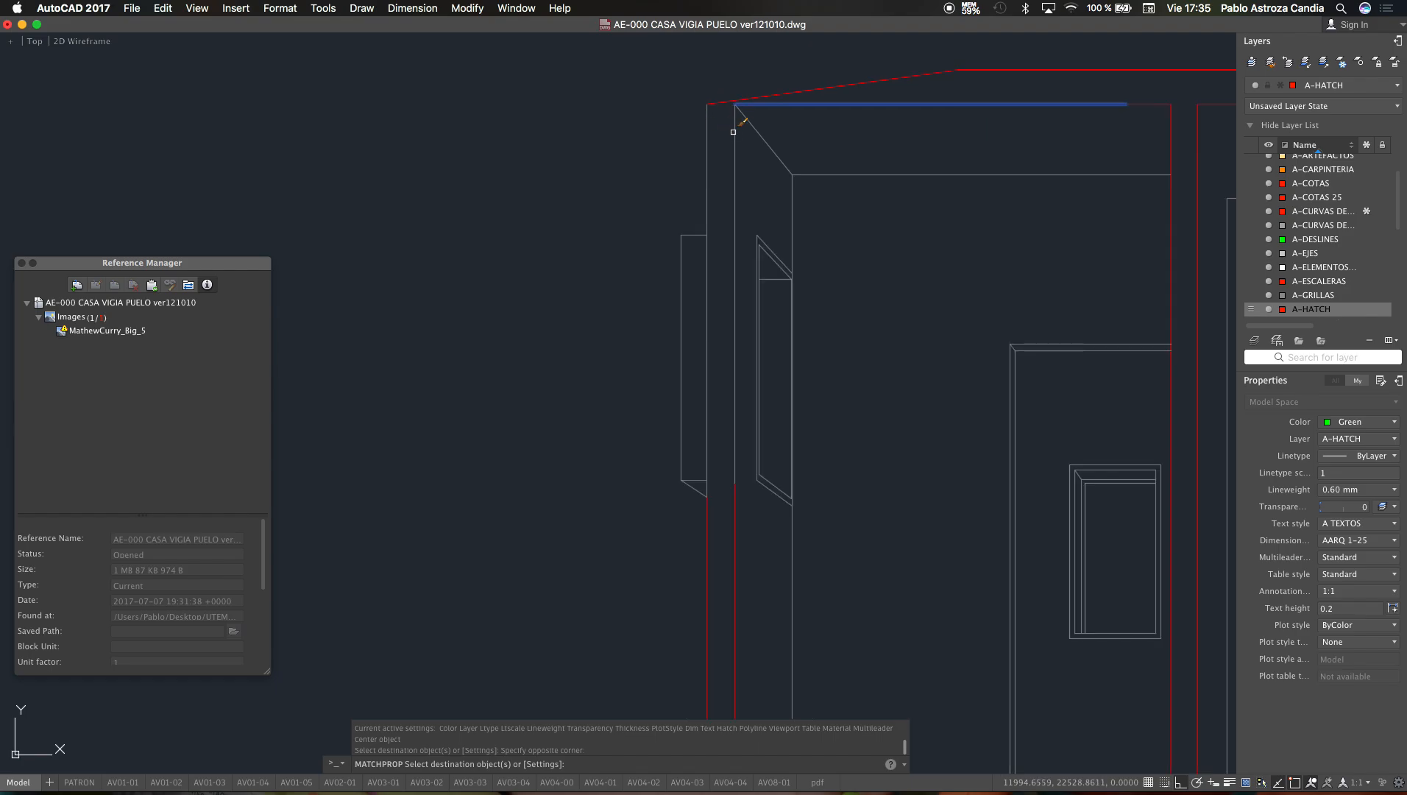
Step: Match the remaining vertical line segments of the upper-storey left outer wall, beside the window, to the red outline
left_click(745, 140)
left_click(705, 150)
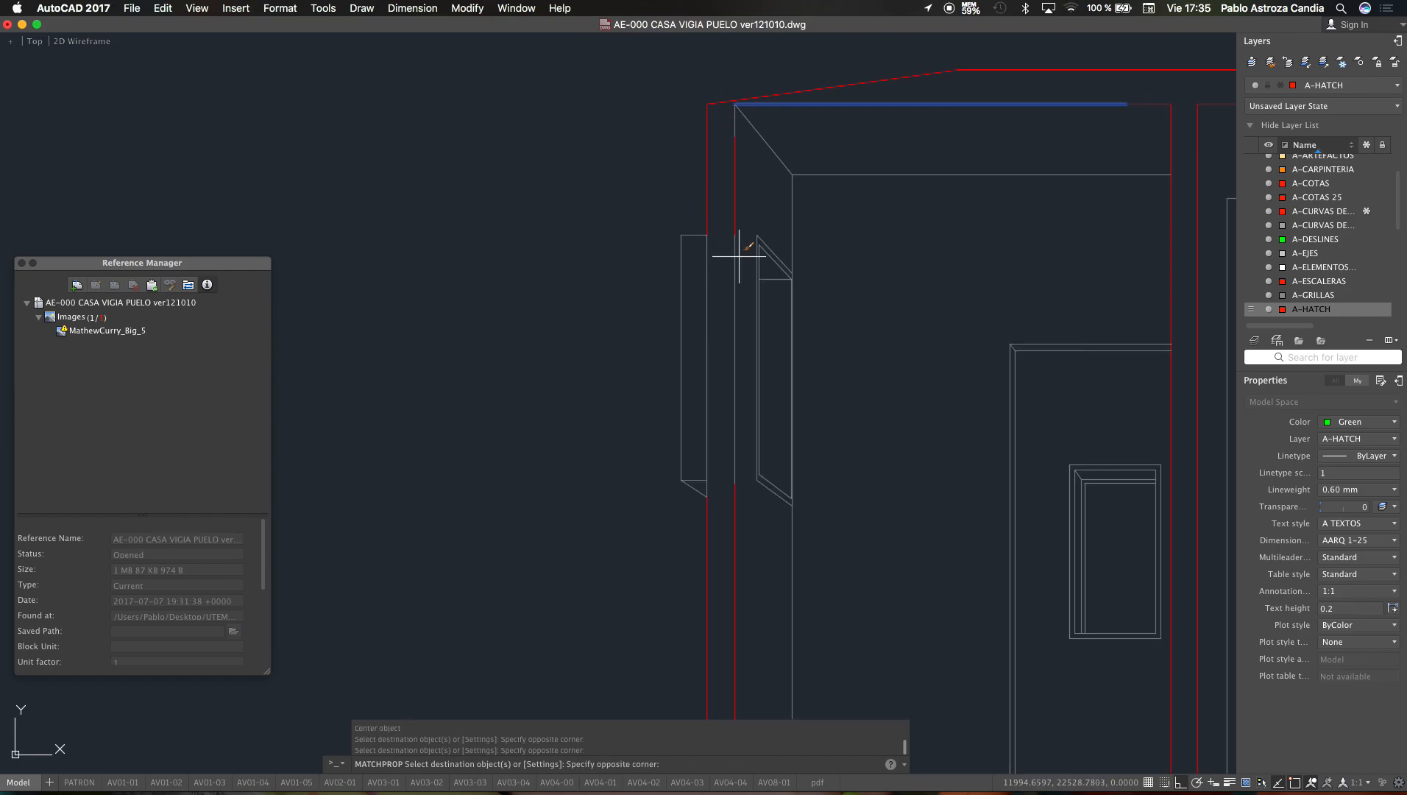
left_click(739, 256)
left_click(707, 275)
scroll(725, 276, "down", 5)
scroll(736, 278, "up", 10)
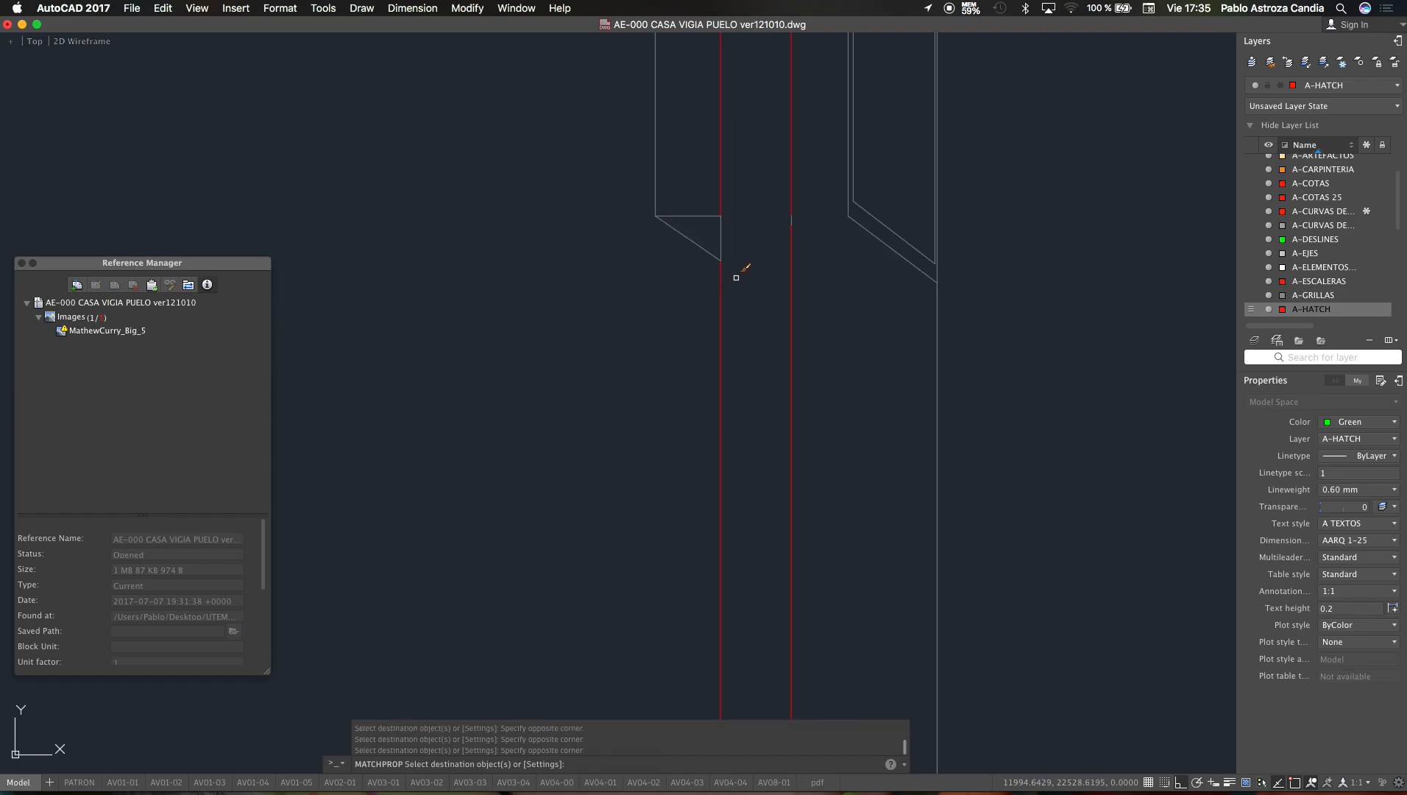
left_click(706, 175)
left_click(810, 305)
scroll(699, 317, "down", 15)
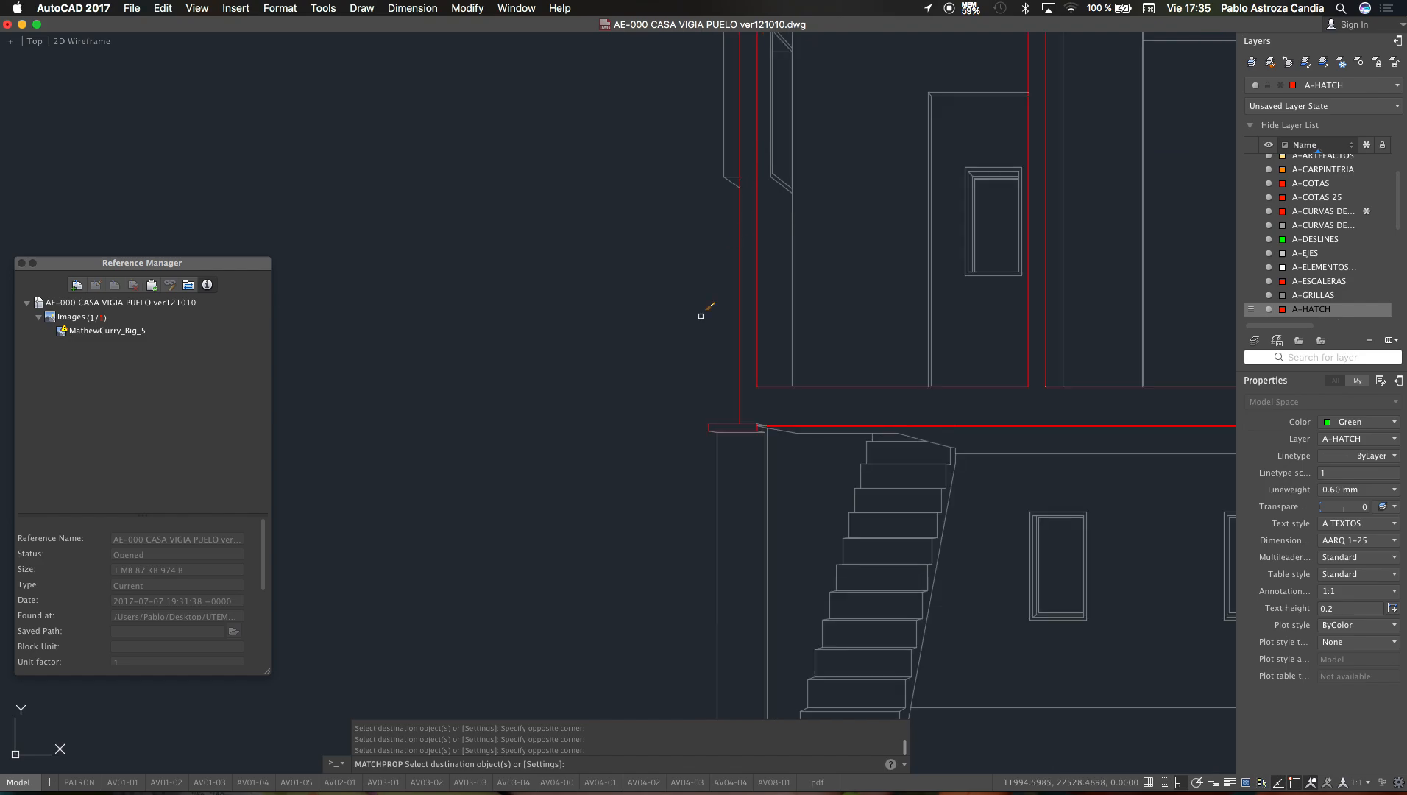
key("Escape")
key("Escape")
key("Escape")
Step: Isolate the A-HATCH layer to check the cut outline for gaps, and undo the isolation
type("LA")
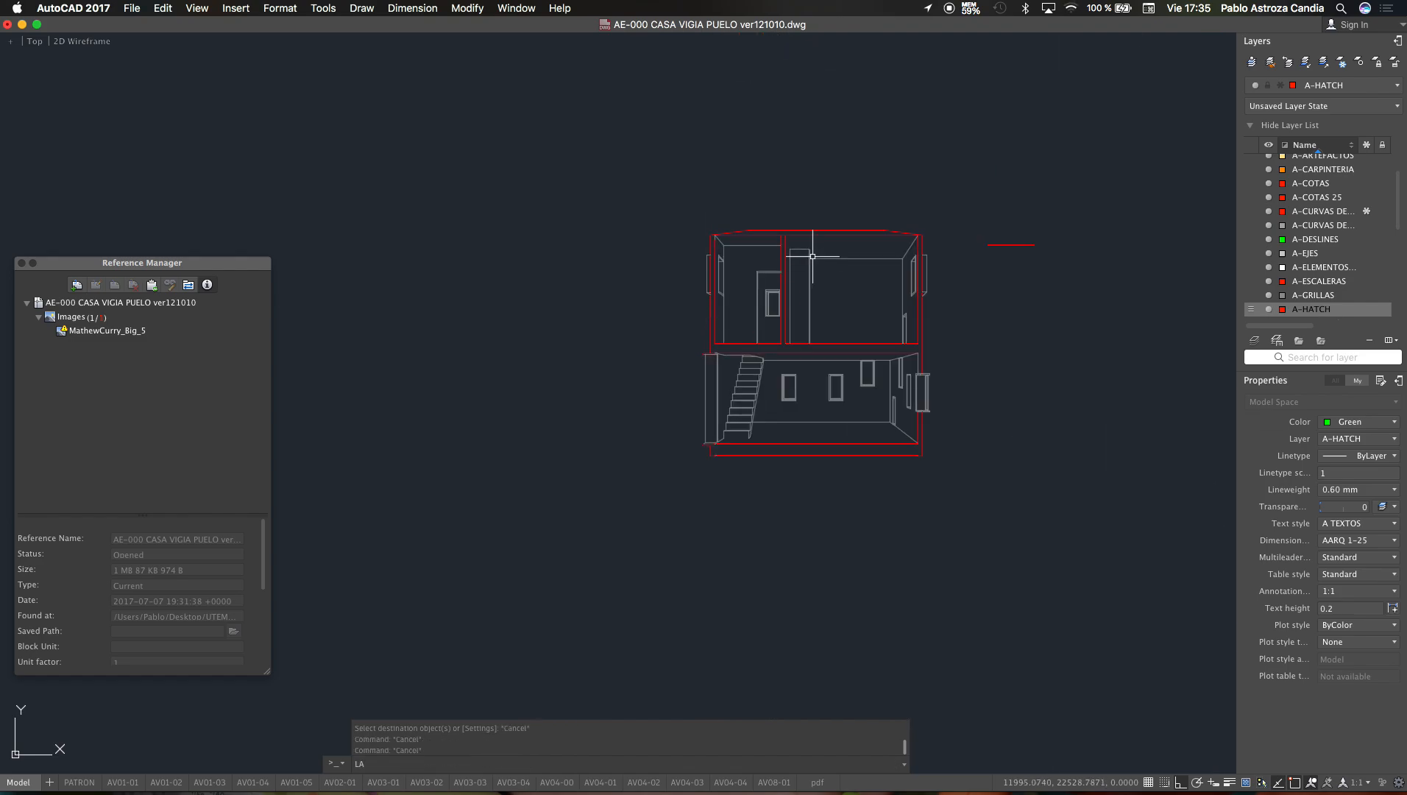
type("YIS")
key("Return")
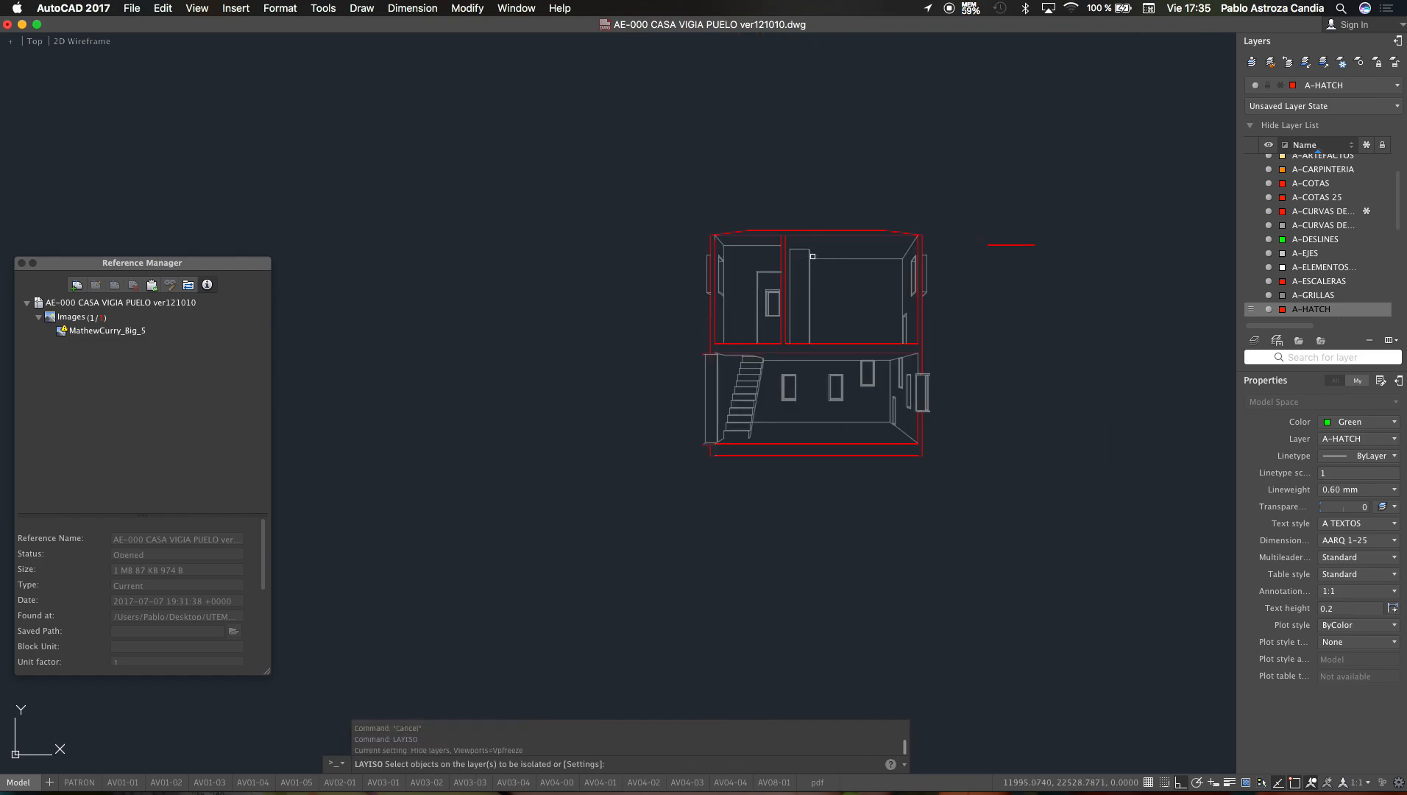
left_click(834, 236)
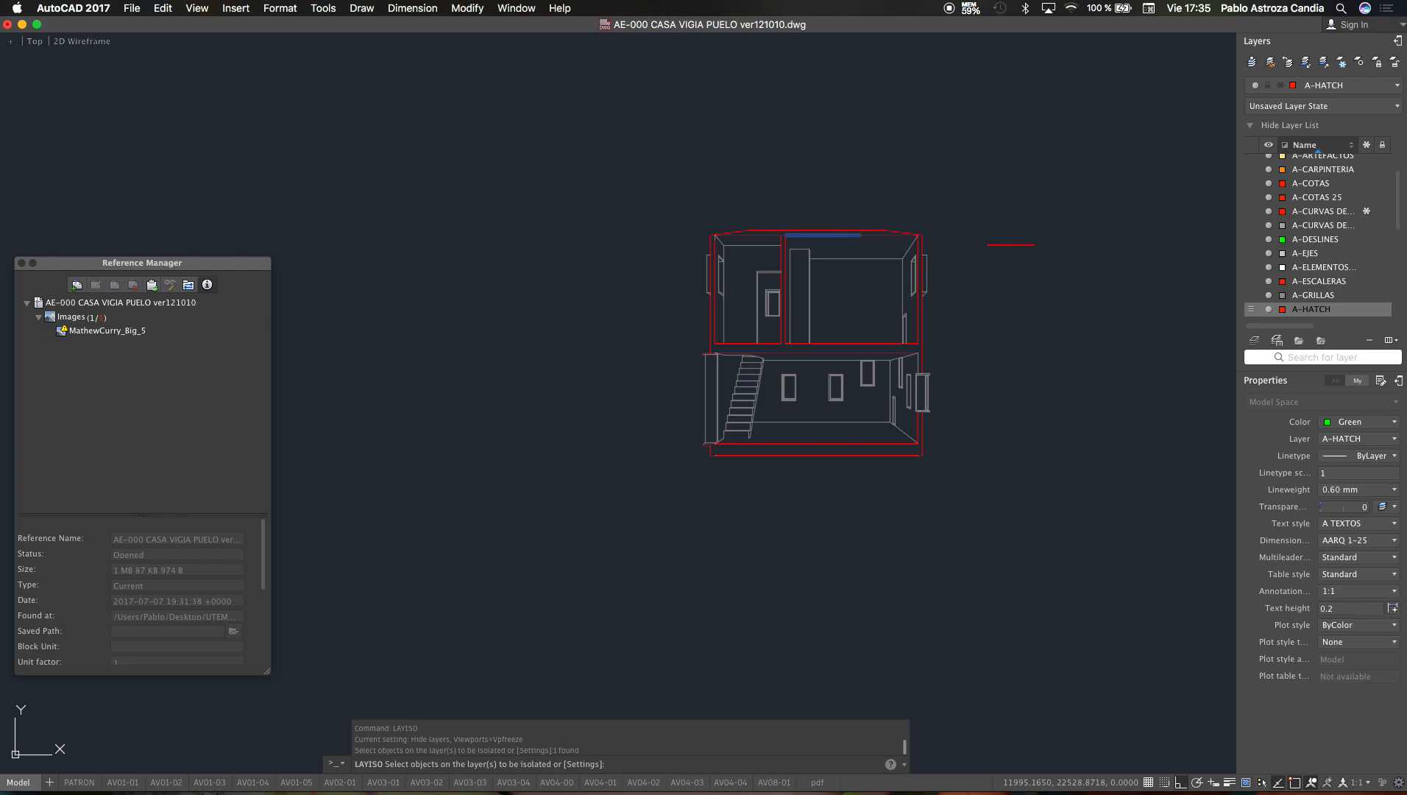
key("Return")
scroll(921, 387, "up", 3)
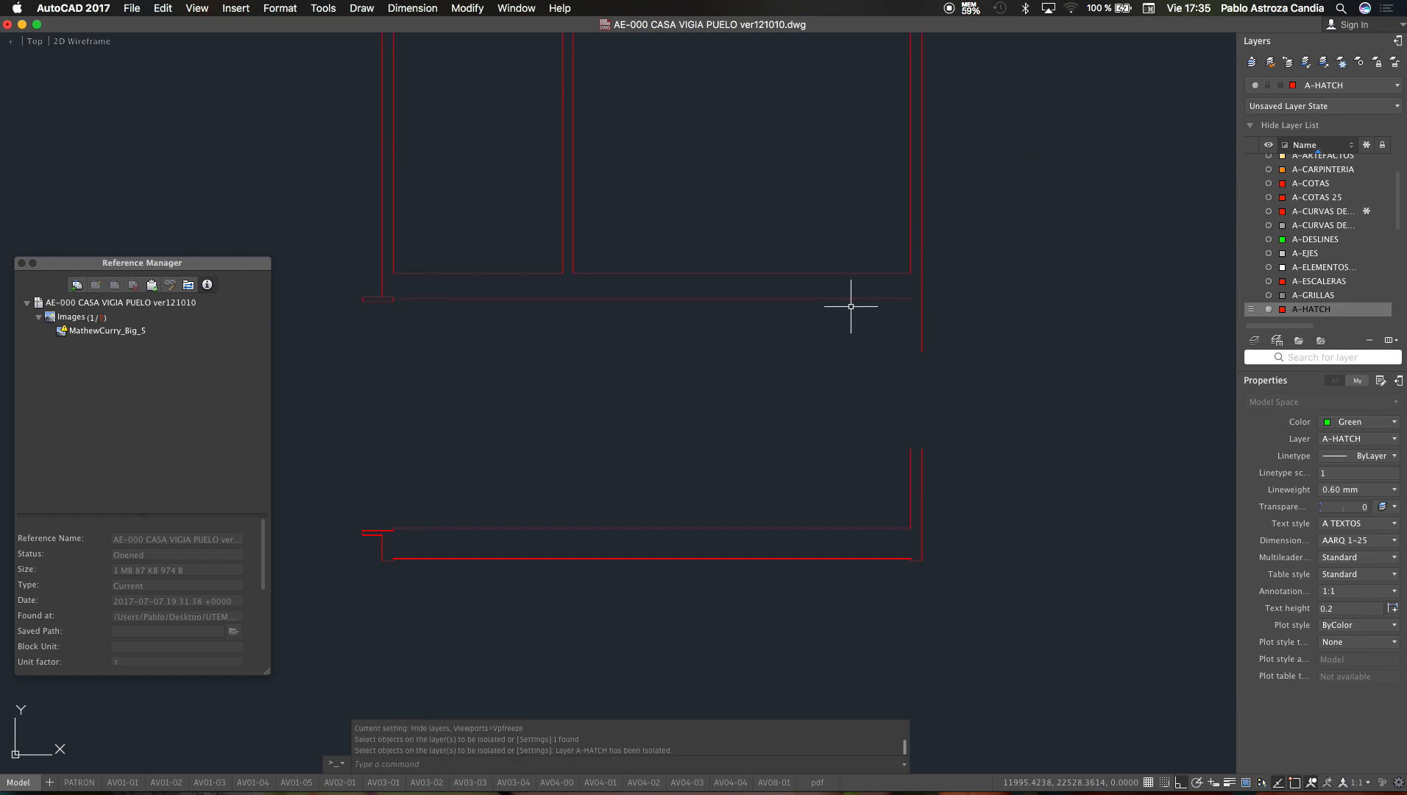
key("super+z")
key("super+z")
key("Escape")
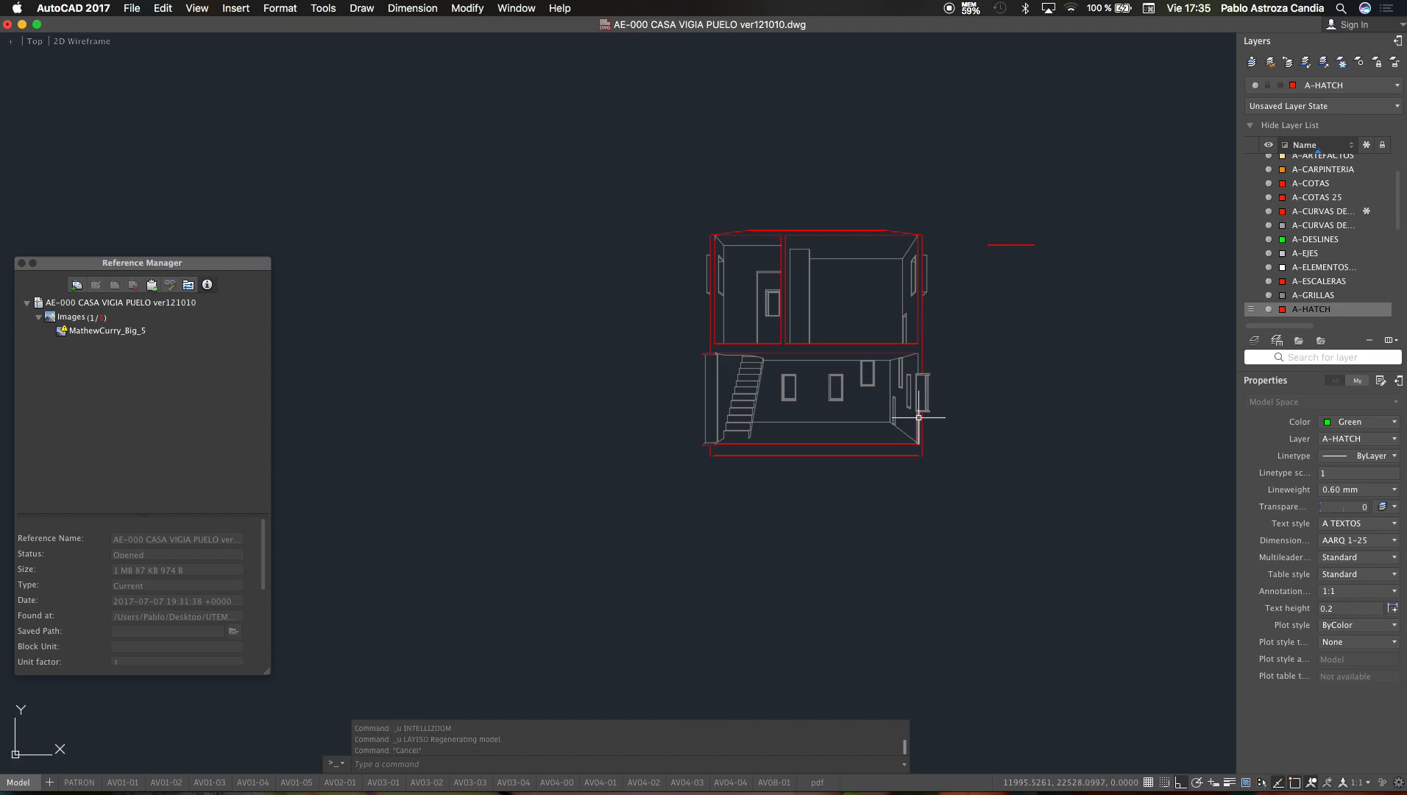
Step: Match the outline of the projecting window head in the lower-storey right wall to the red ceiling line
scroll(919, 417, "up", 2)
key("Escape")
type("ma")
key("Return")
scroll(914, 402, "up", 4)
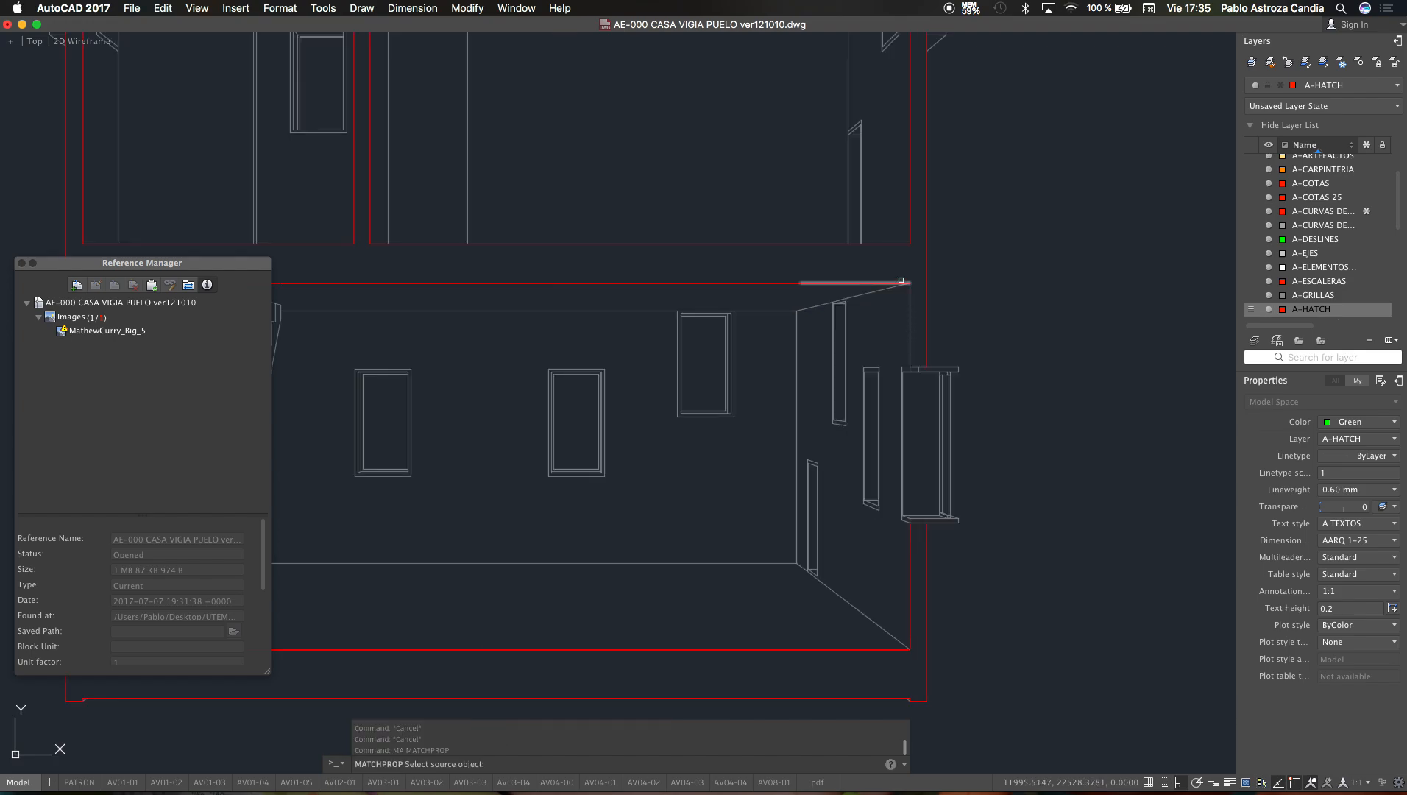
left_click(892, 282)
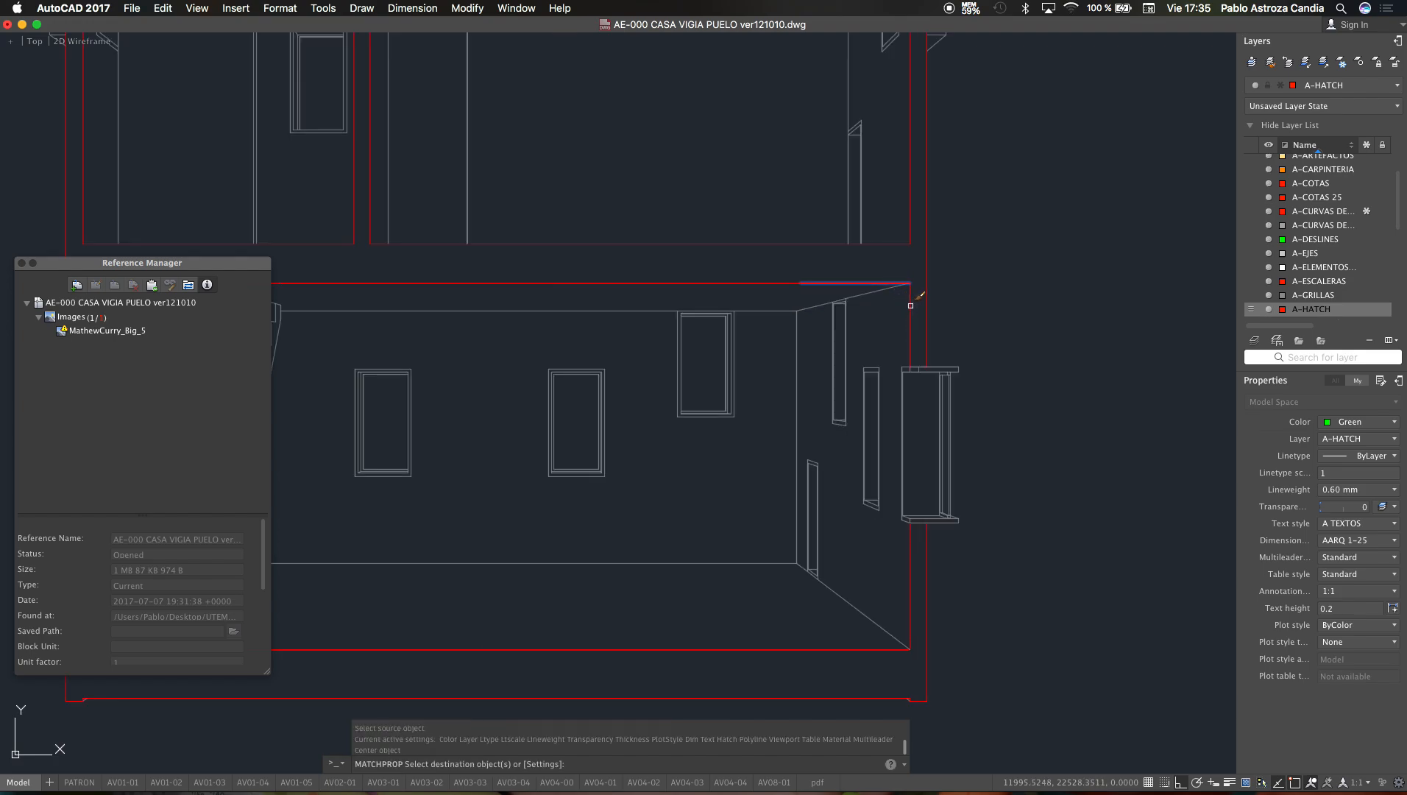
scroll(931, 371, "up", 8)
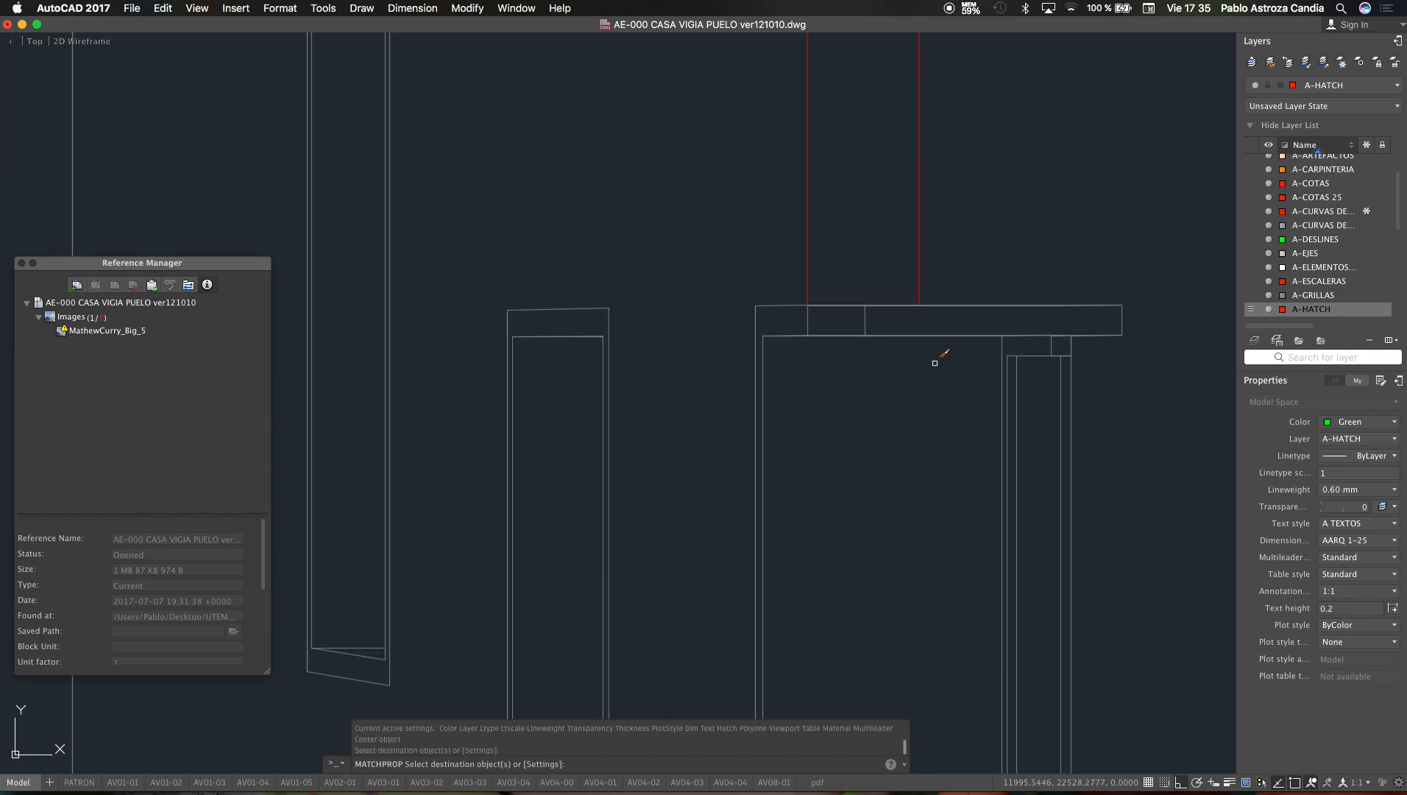
left_click(859, 299)
left_click(1153, 339)
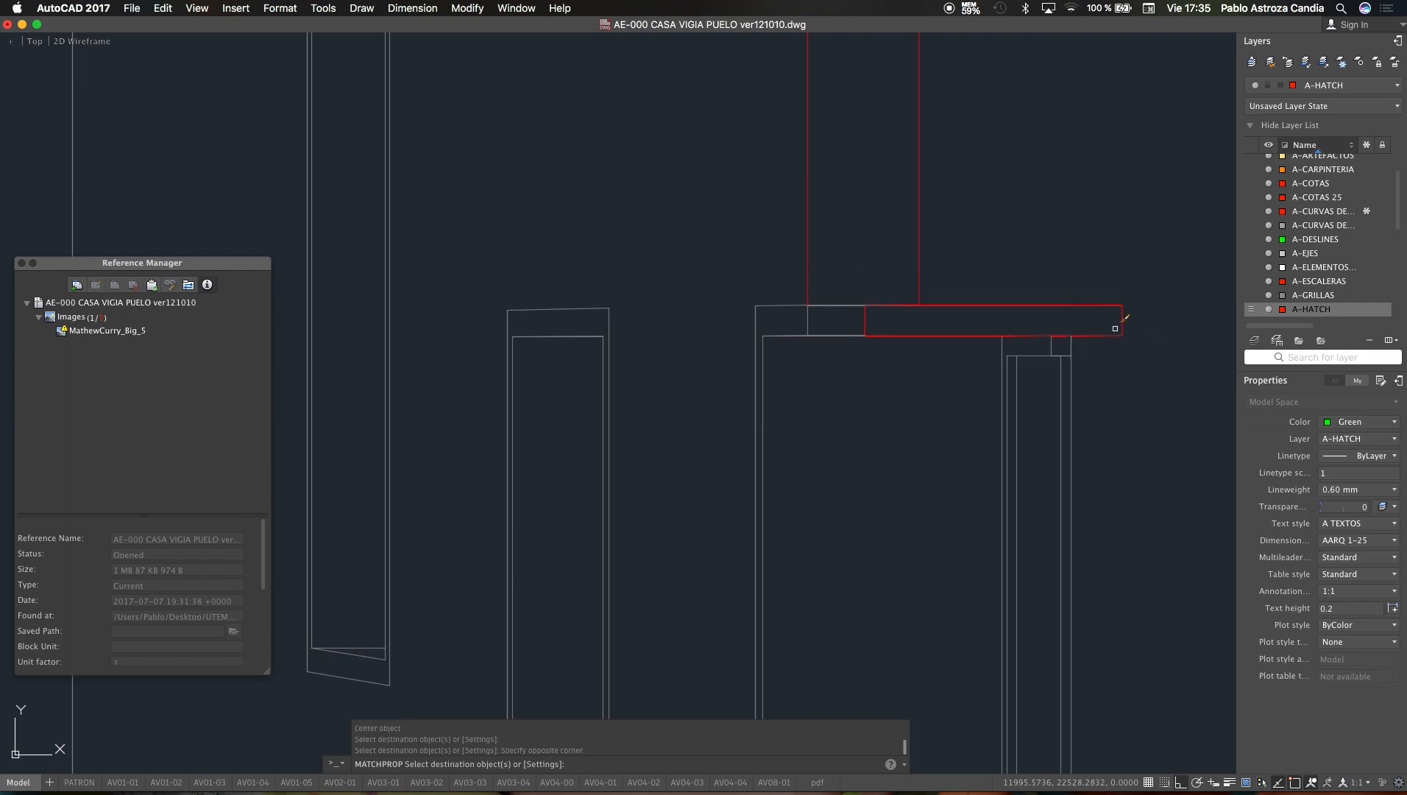
Step: Match the outline of the projecting window sill in the lower-storey right wall to the red ceiling line
scroll(834, 153, "down", 5)
scroll(835, 408, "up", 8)
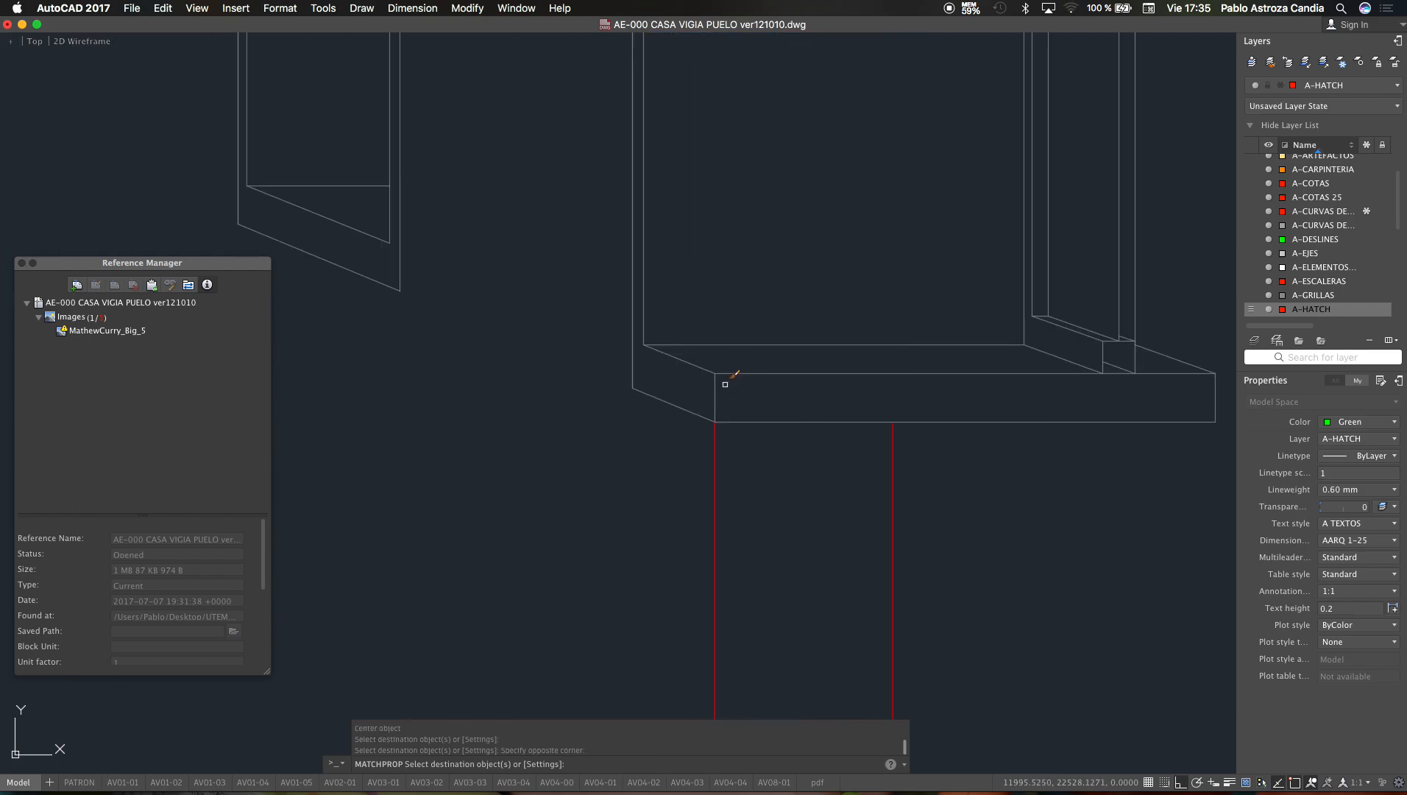
left_click(711, 365)
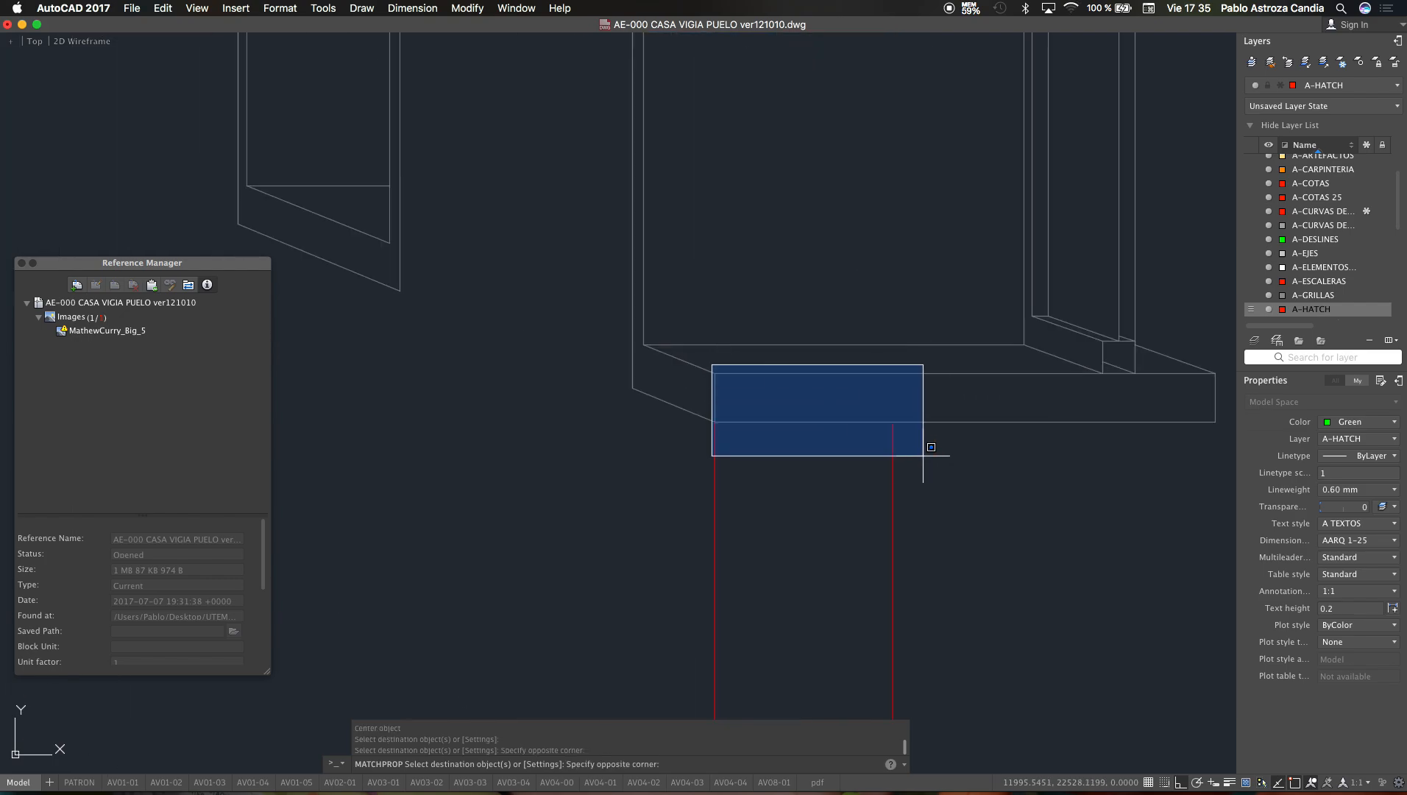
left_click(1222, 454)
scroll(1024, 429, "down", 8)
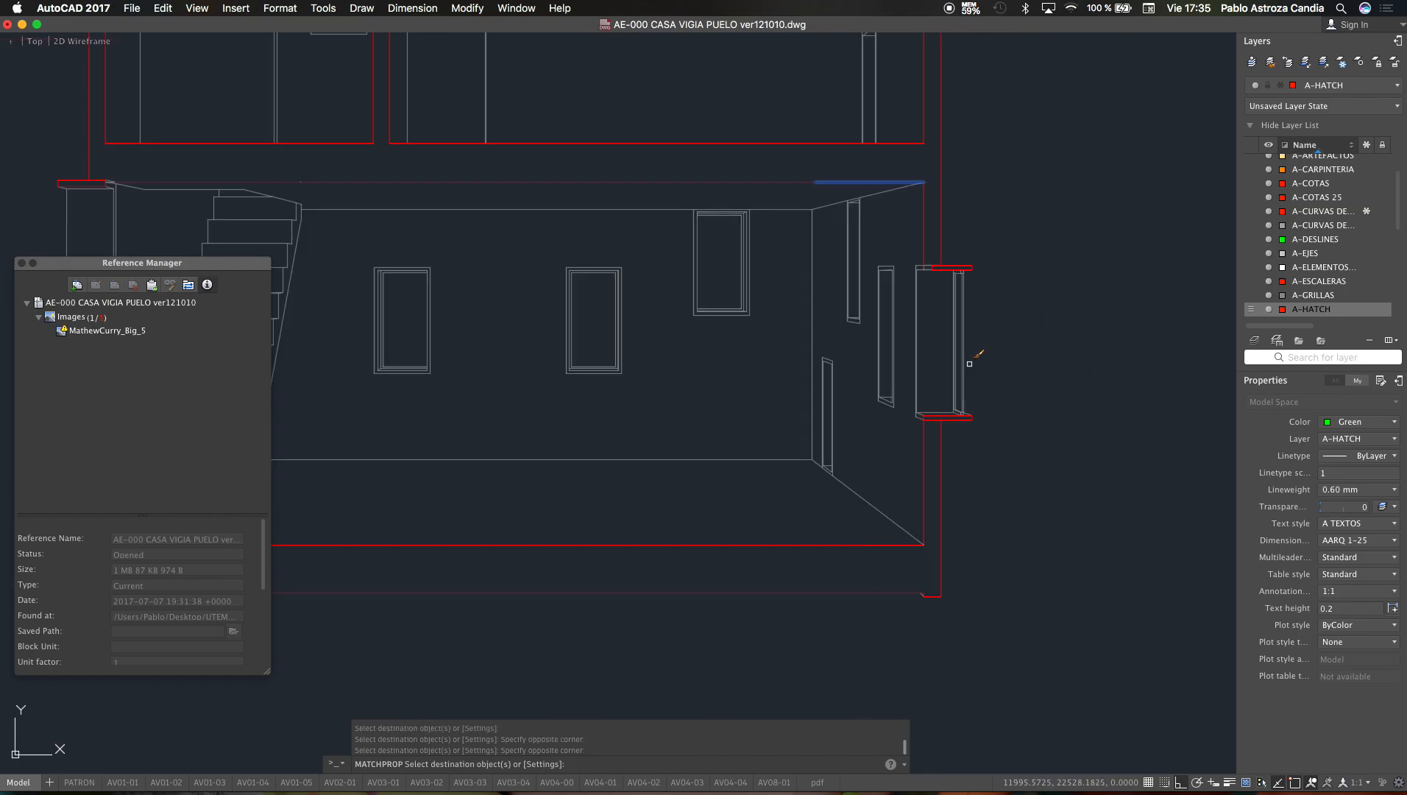
key("Escape")
key("Escape")
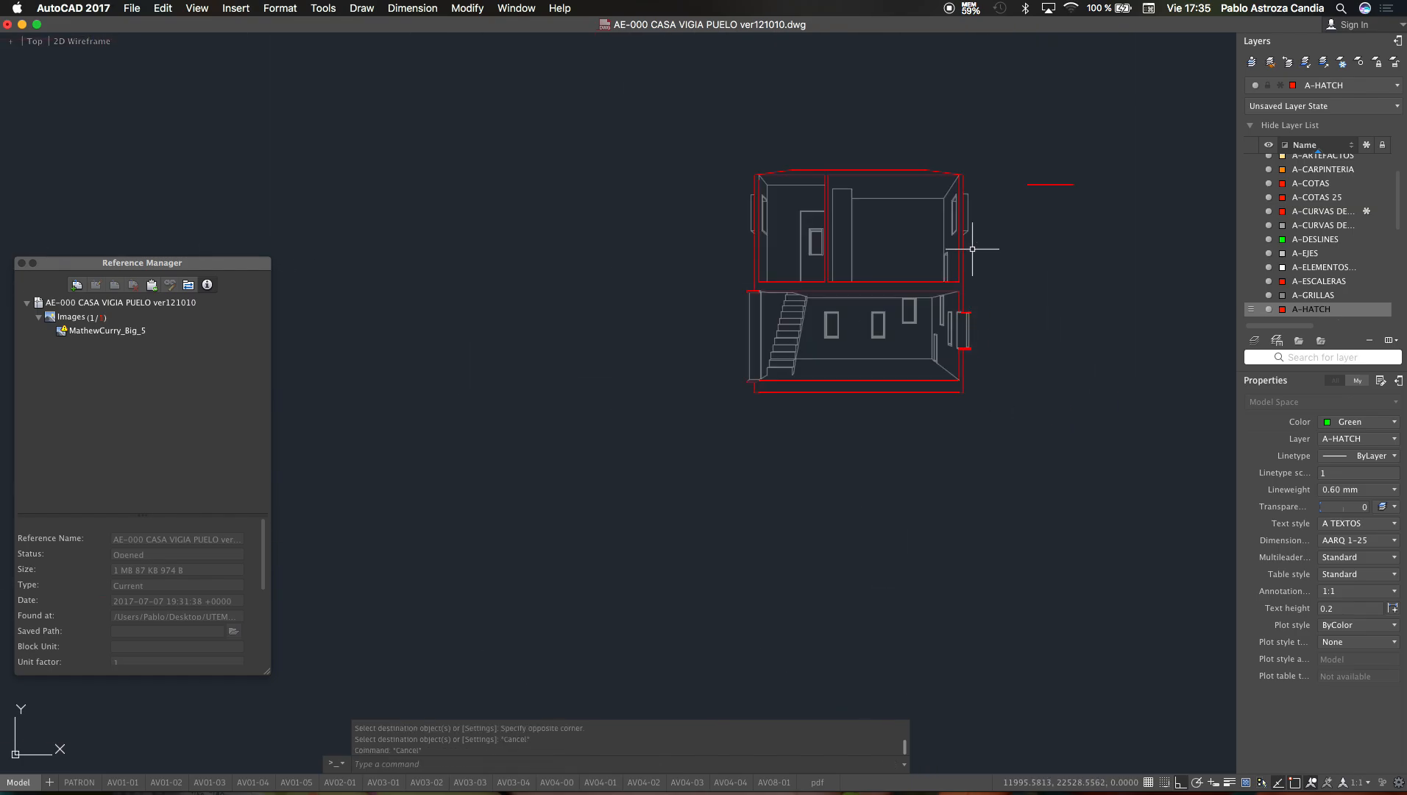
Step: Isolate the A-HATCH layer using the red ceiling line of the upper storey
type("LAYISO")
key("Return")
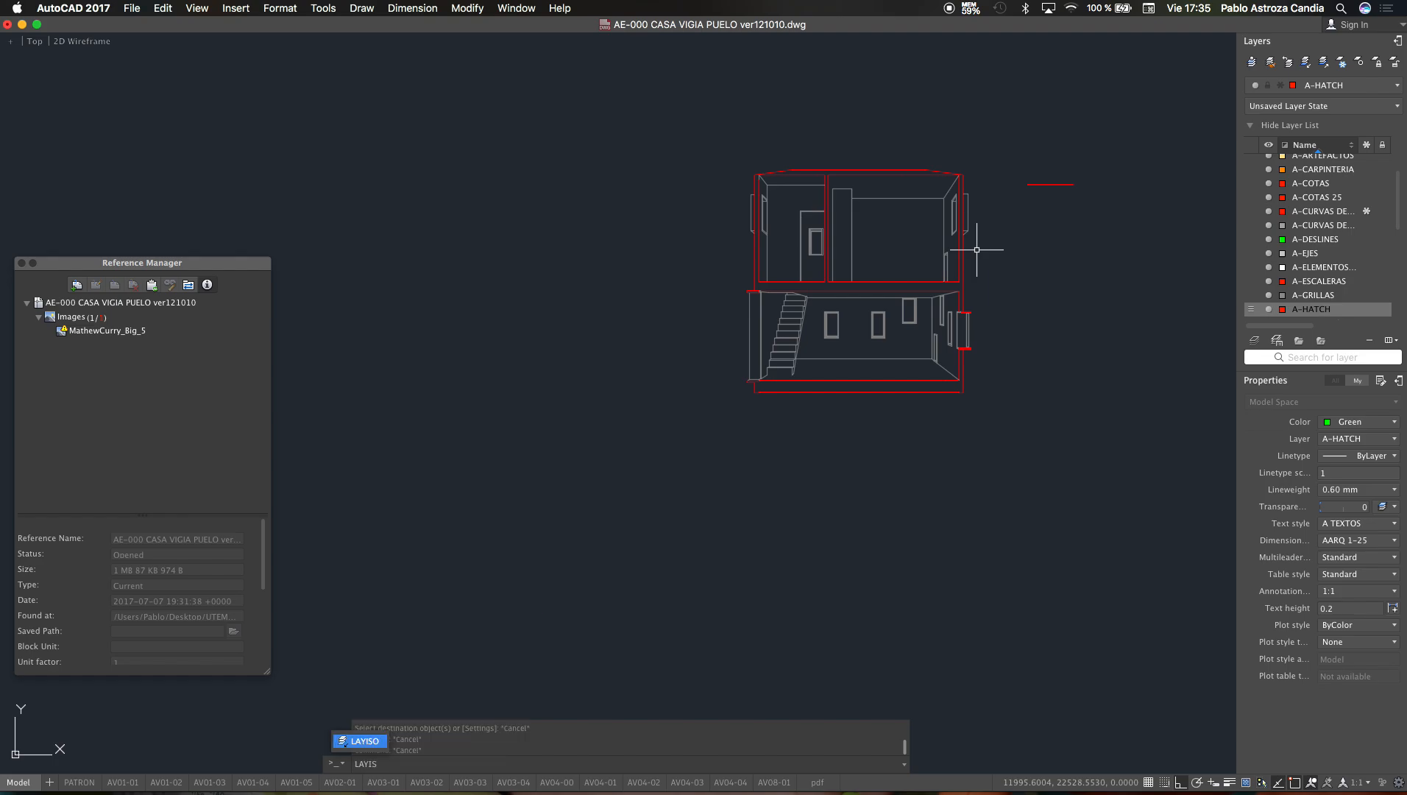
left_click(900, 176)
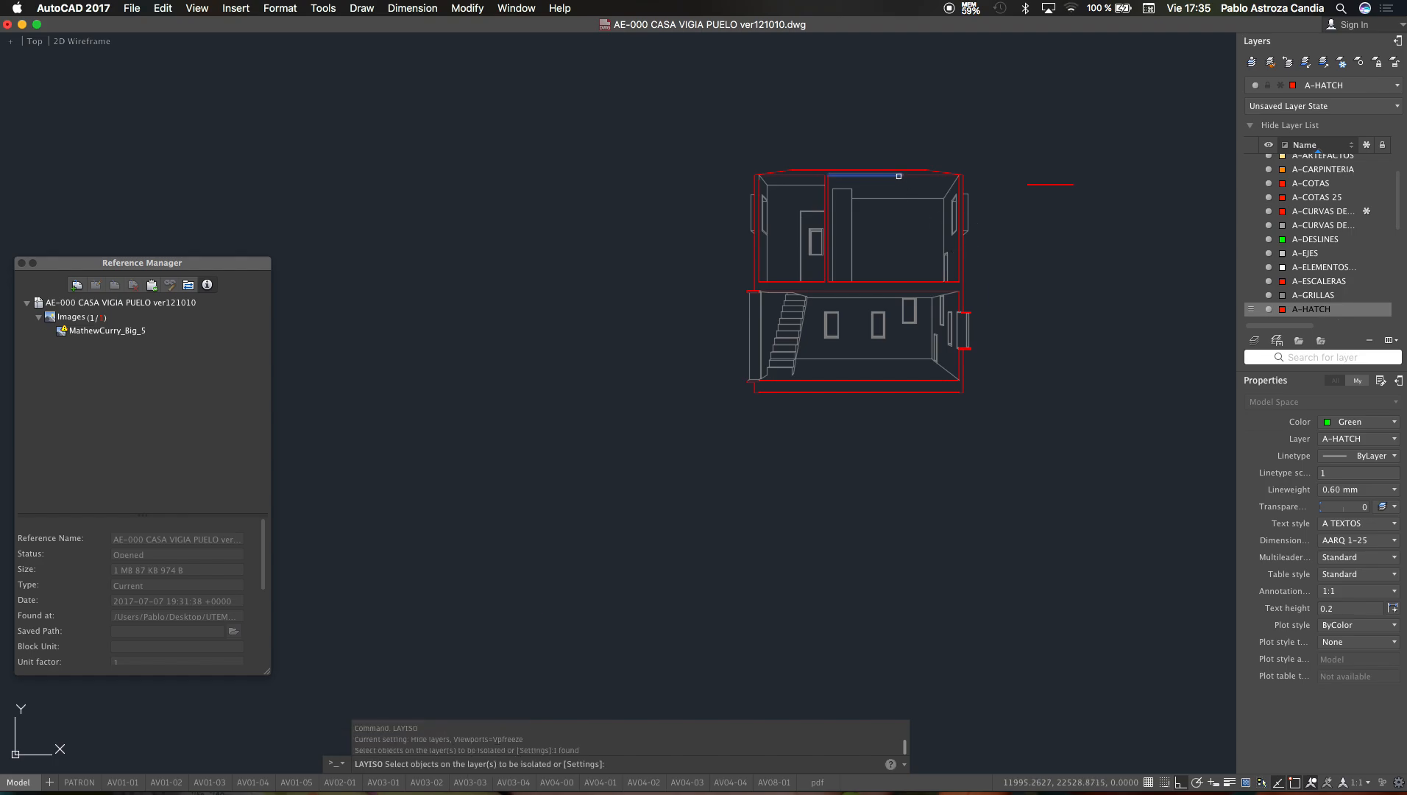
key("Return")
key("Escape")
key("Escape")
scroll(905, 172, "up", 3)
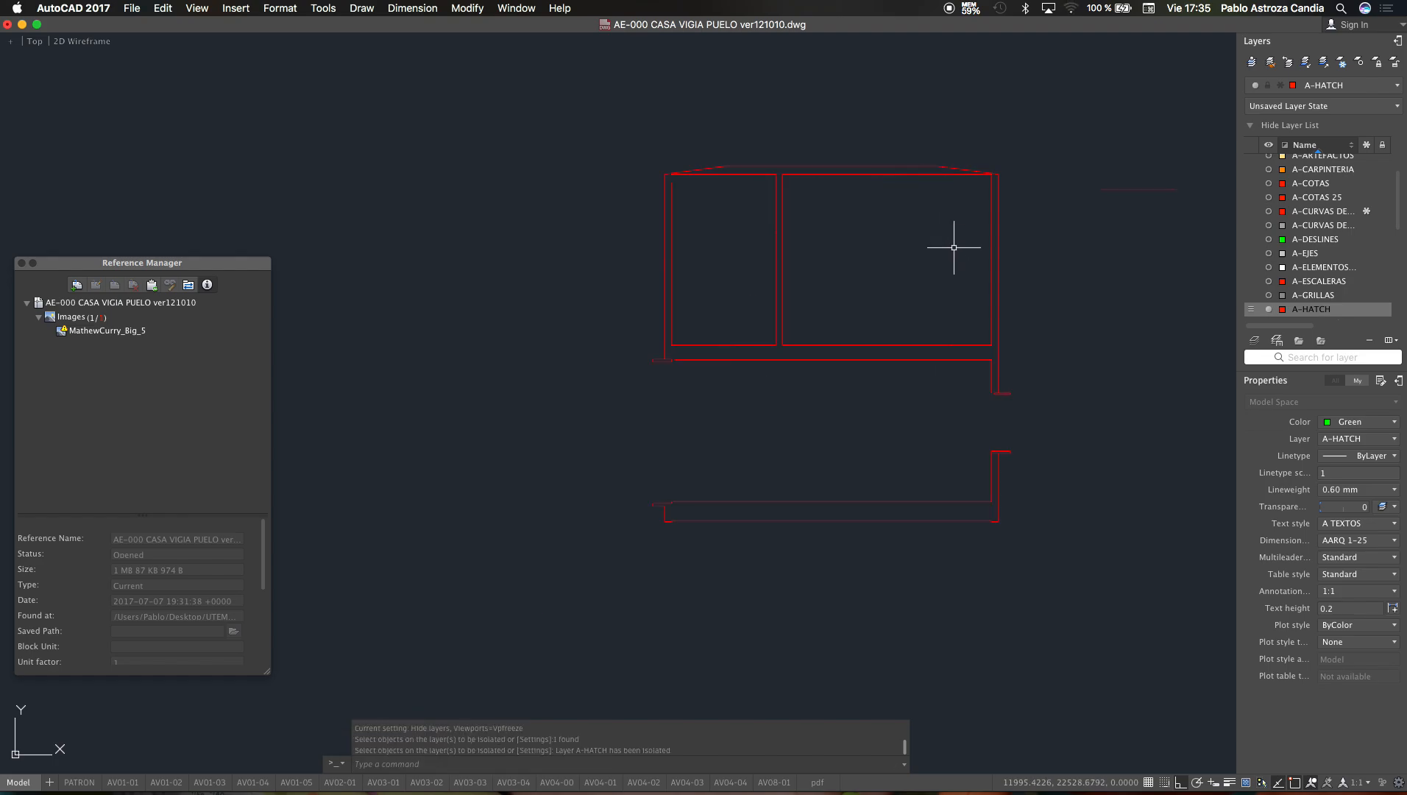
Step: Draw a polyline closing the gap between the foot of the right wall's inner line and the window head's near corner
scroll(1000, 321, "up", 8)
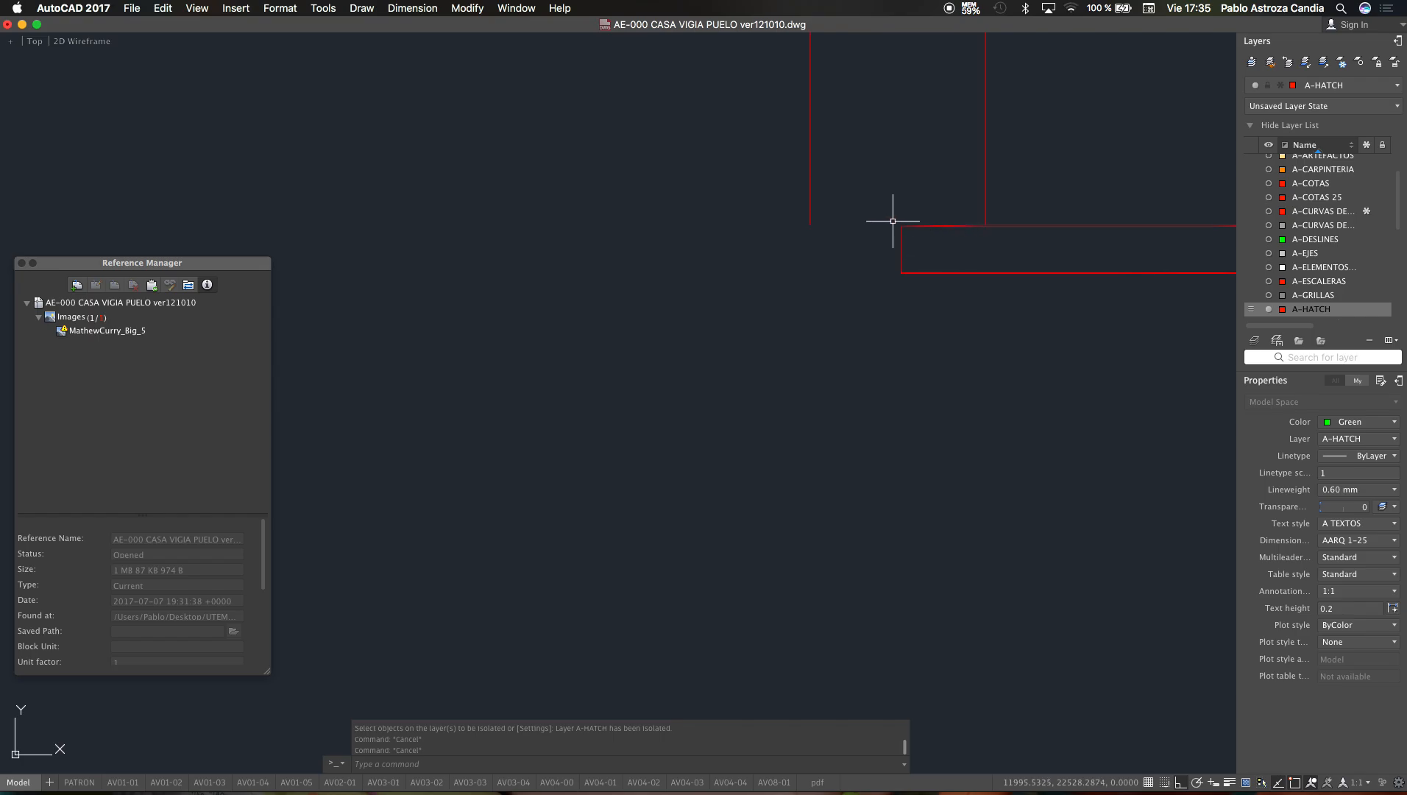
key("Escape")
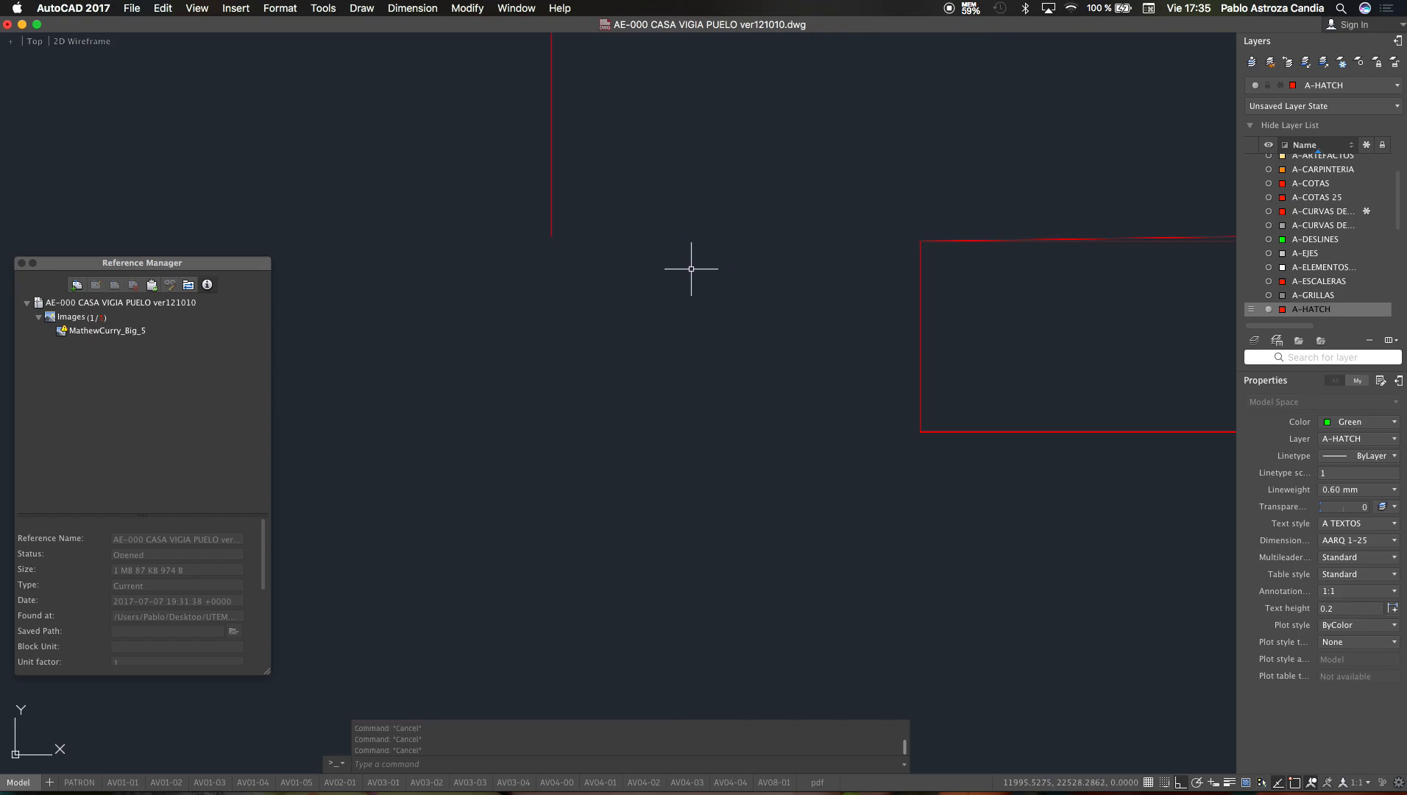
type("pl")
key("Return")
left_click(552, 236)
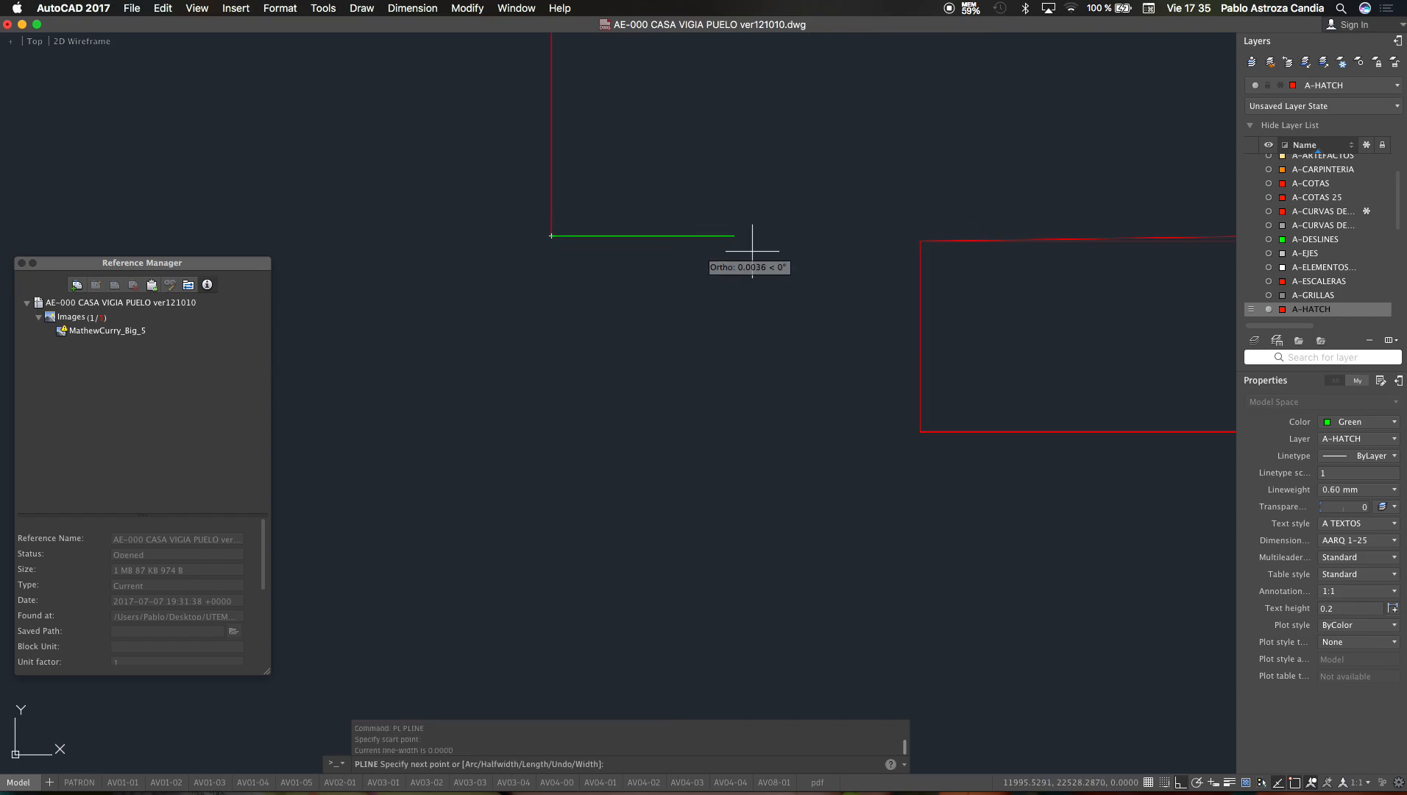
left_click(920, 236)
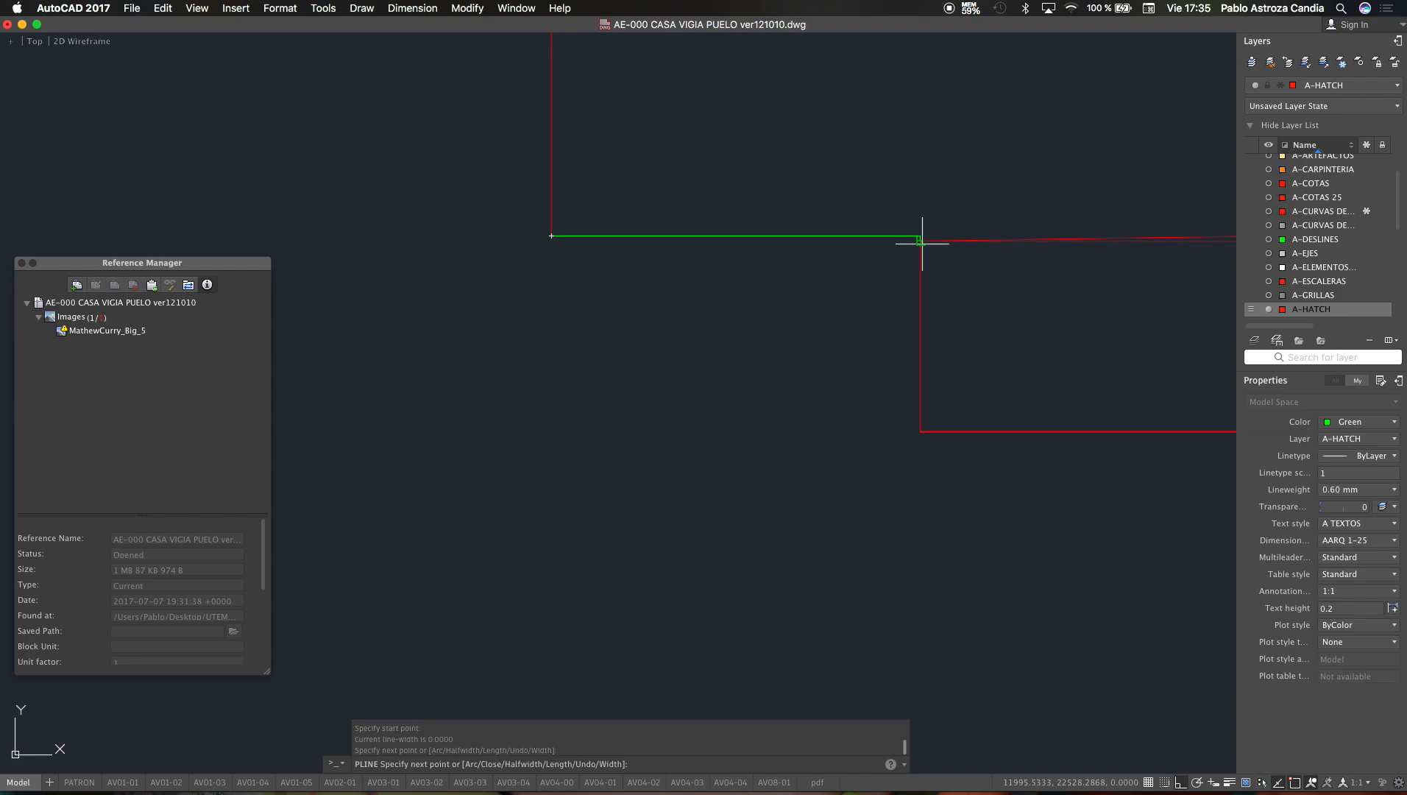
key("Escape")
Step: Match the new green closing polyline to the red outline of the window head
type("ma")
key("Return")
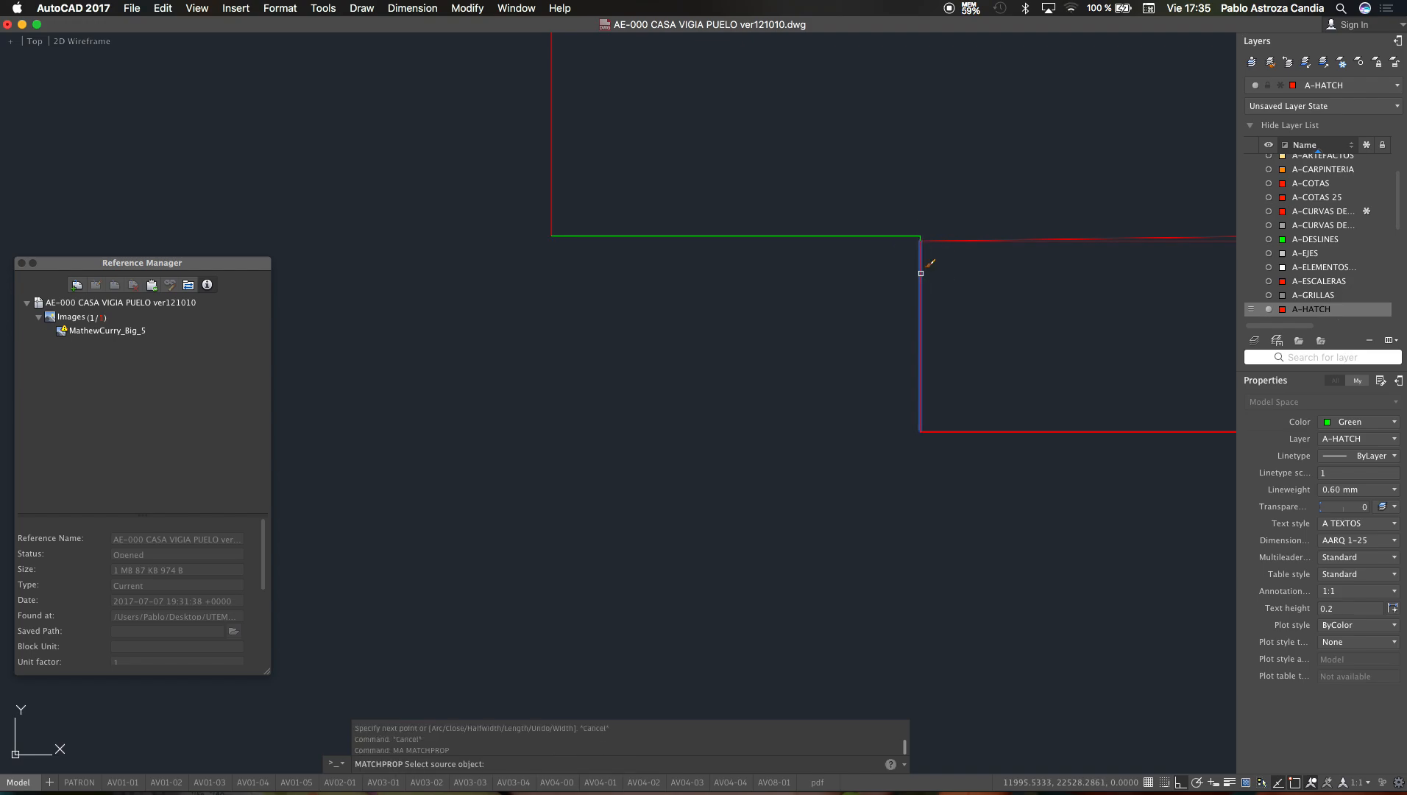
left_click(920, 273)
left_click(922, 221)
left_click(669, 258)
scroll(669, 276, "down", 6)
key("Escape")
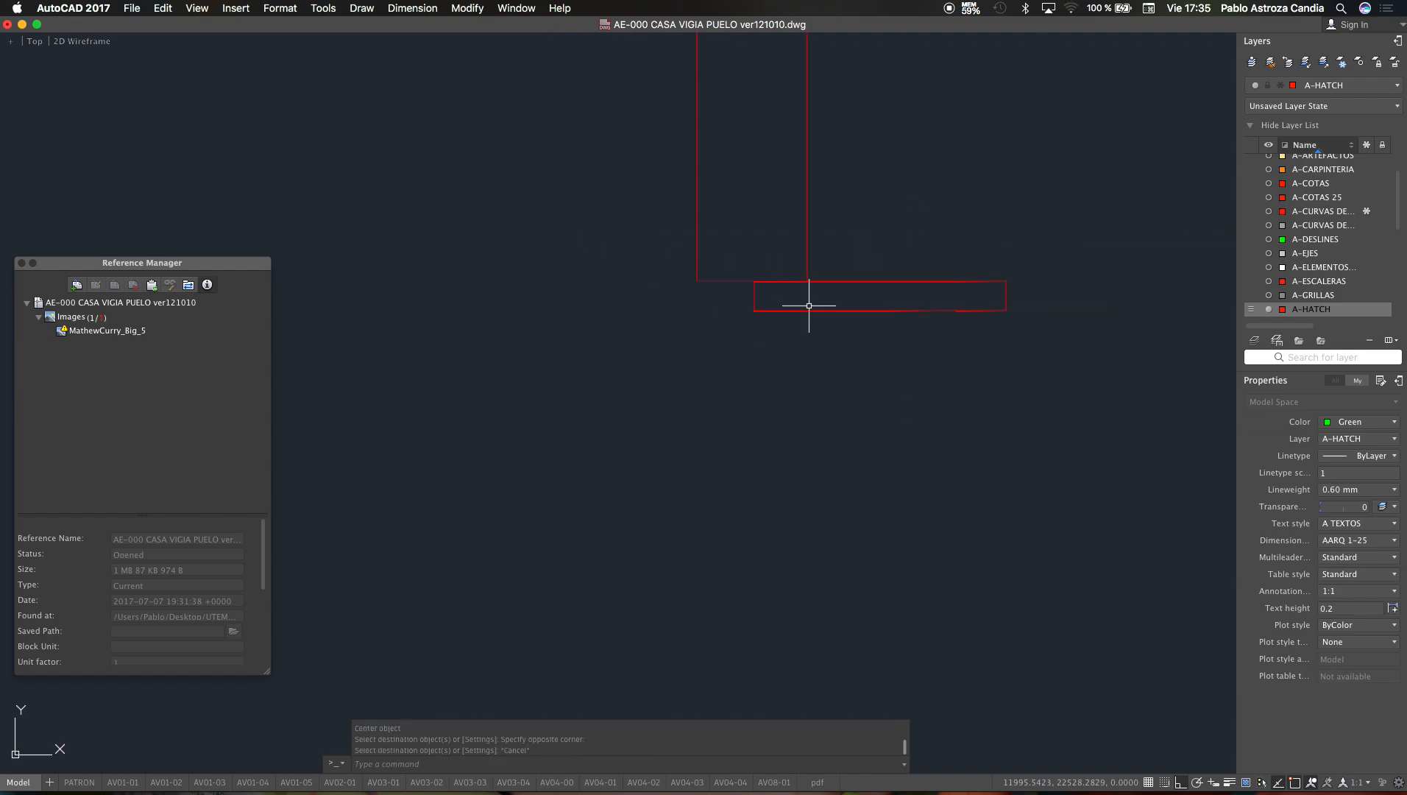
Step: Hatch the projecting head and sill of the lower-storey right window with the diagonal line pattern
key("Escape")
key("Escape")
type("h")
key("Return")
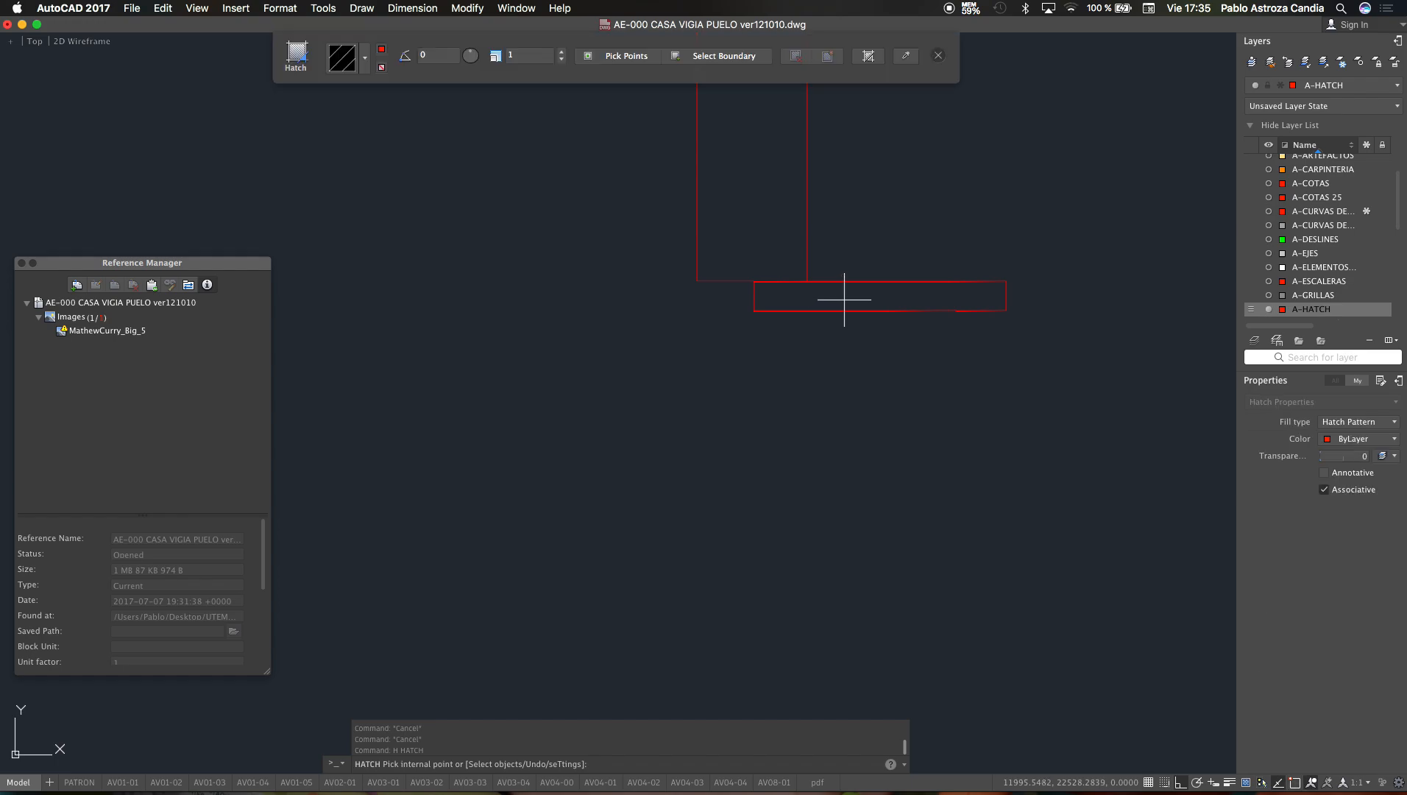
left_click(845, 299)
scroll(823, 298, "down", 5)
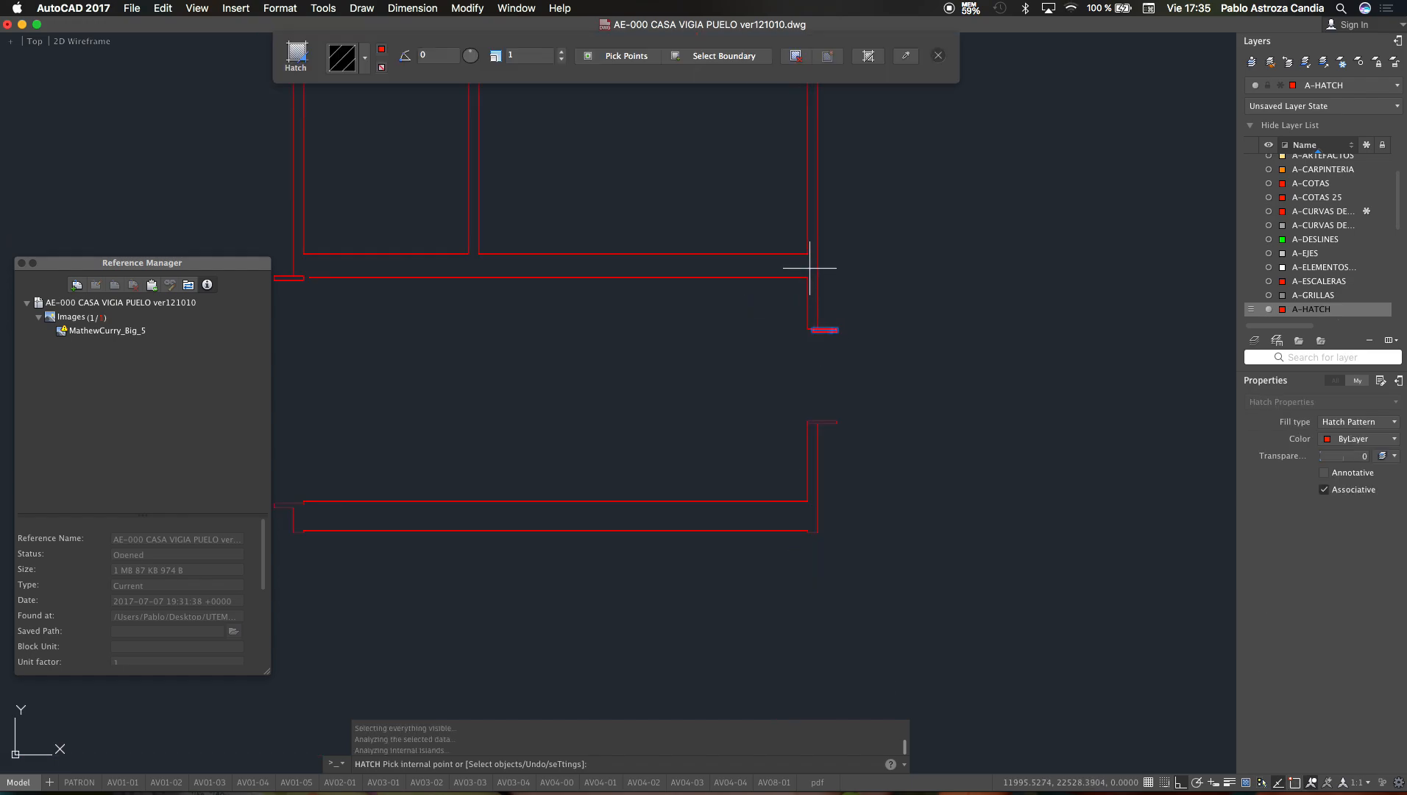
left_click(776, 284)
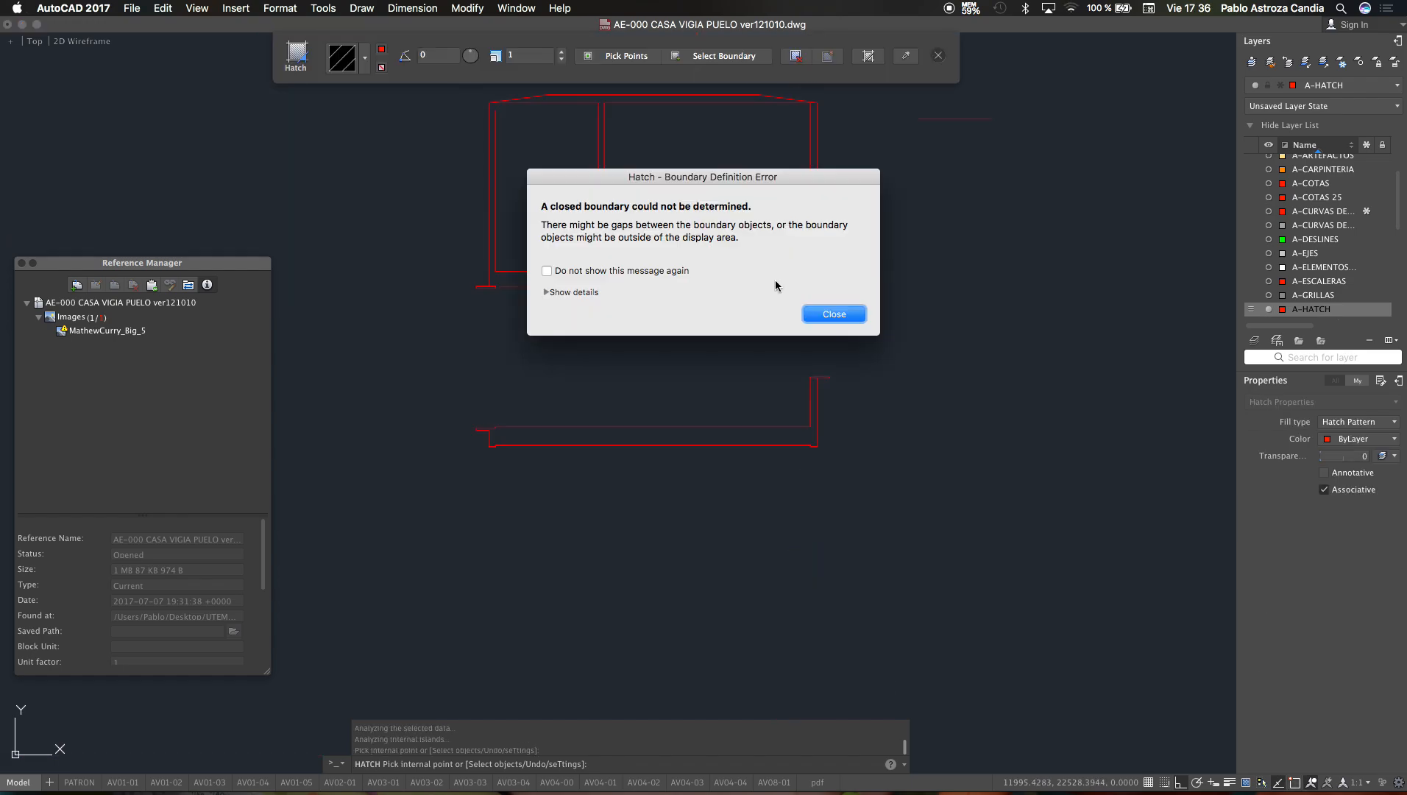
left_click(819, 315)
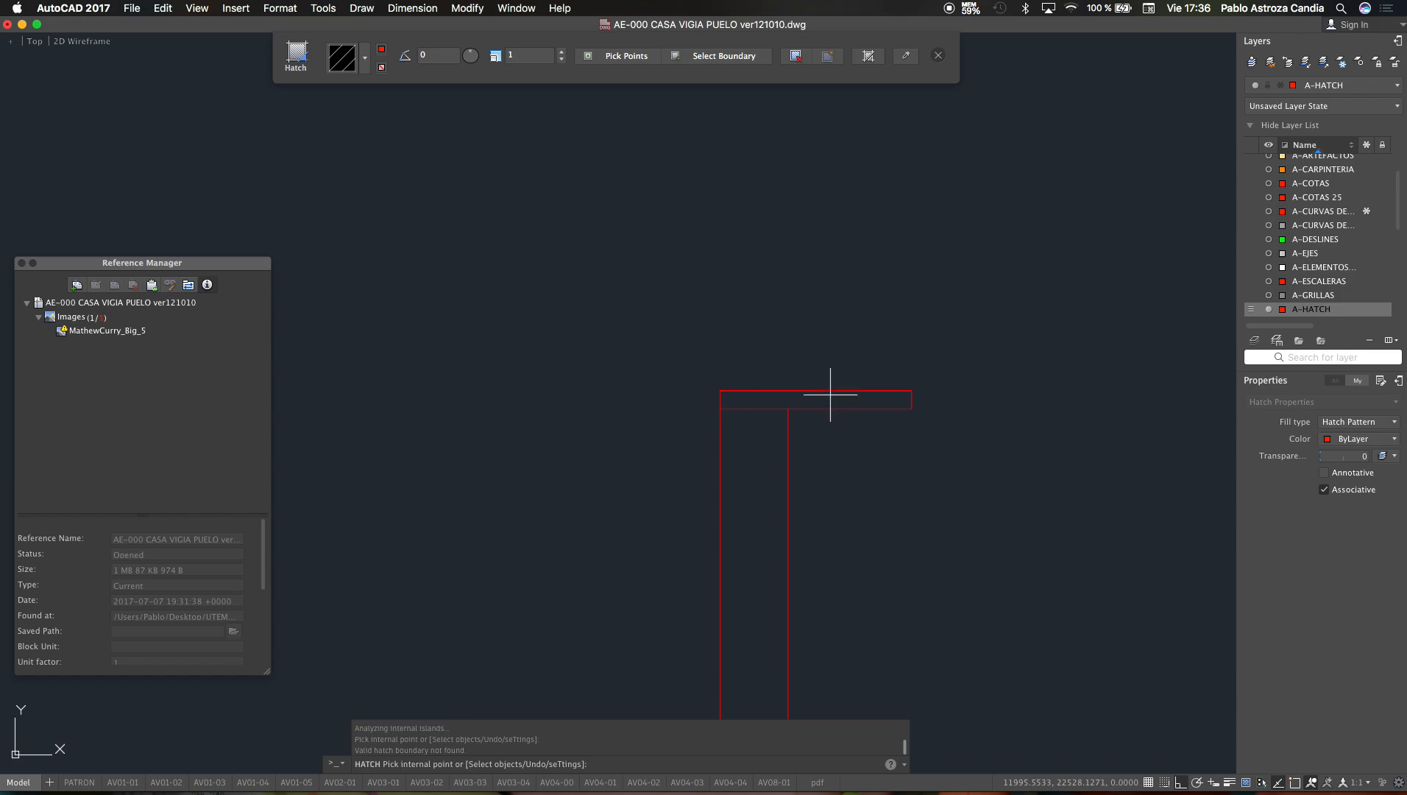
left_click(829, 393)
scroll(820, 379, "down", 3)
key("Return")
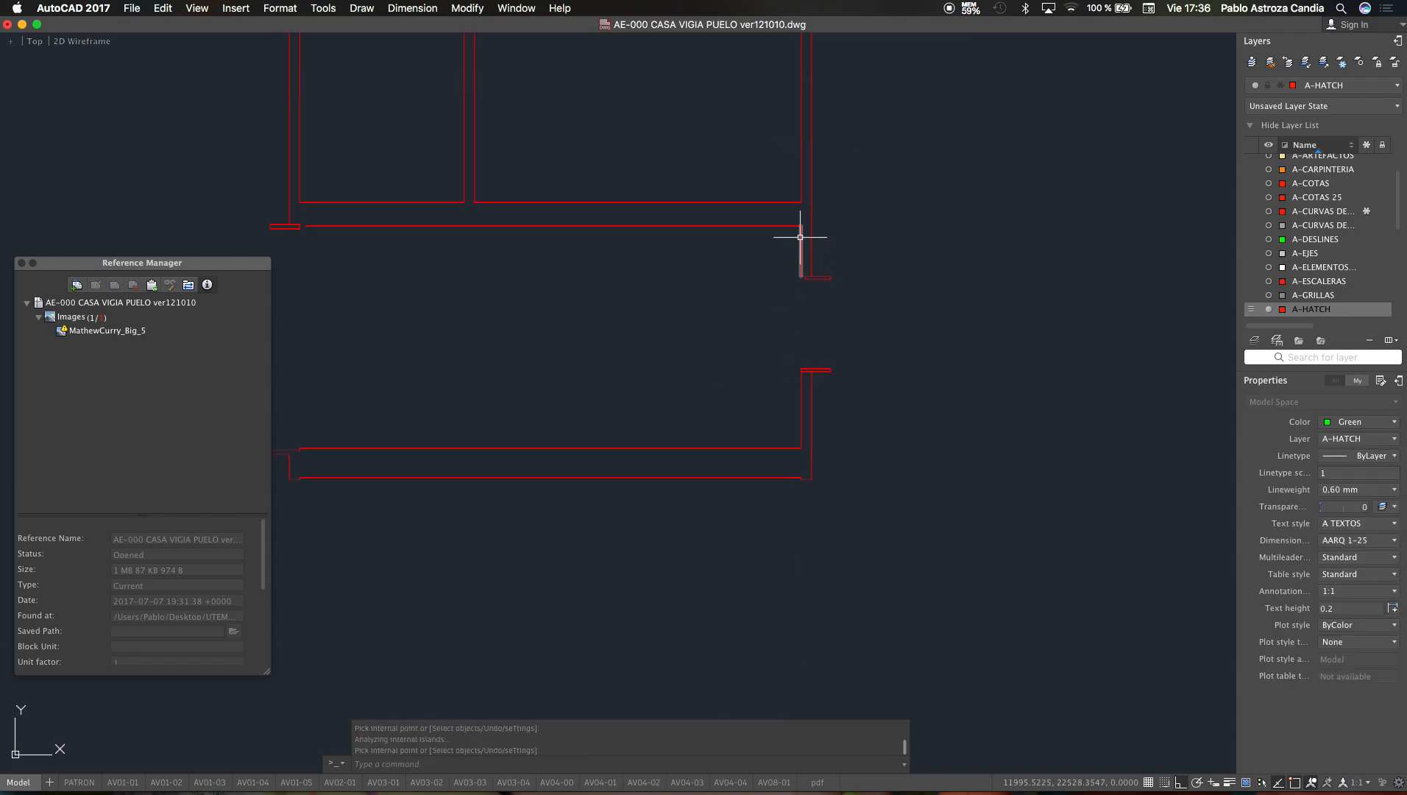
Step: Try to hatch the intermediate floor slab together with its connected upper-storey walls
type("h")
key("Return")
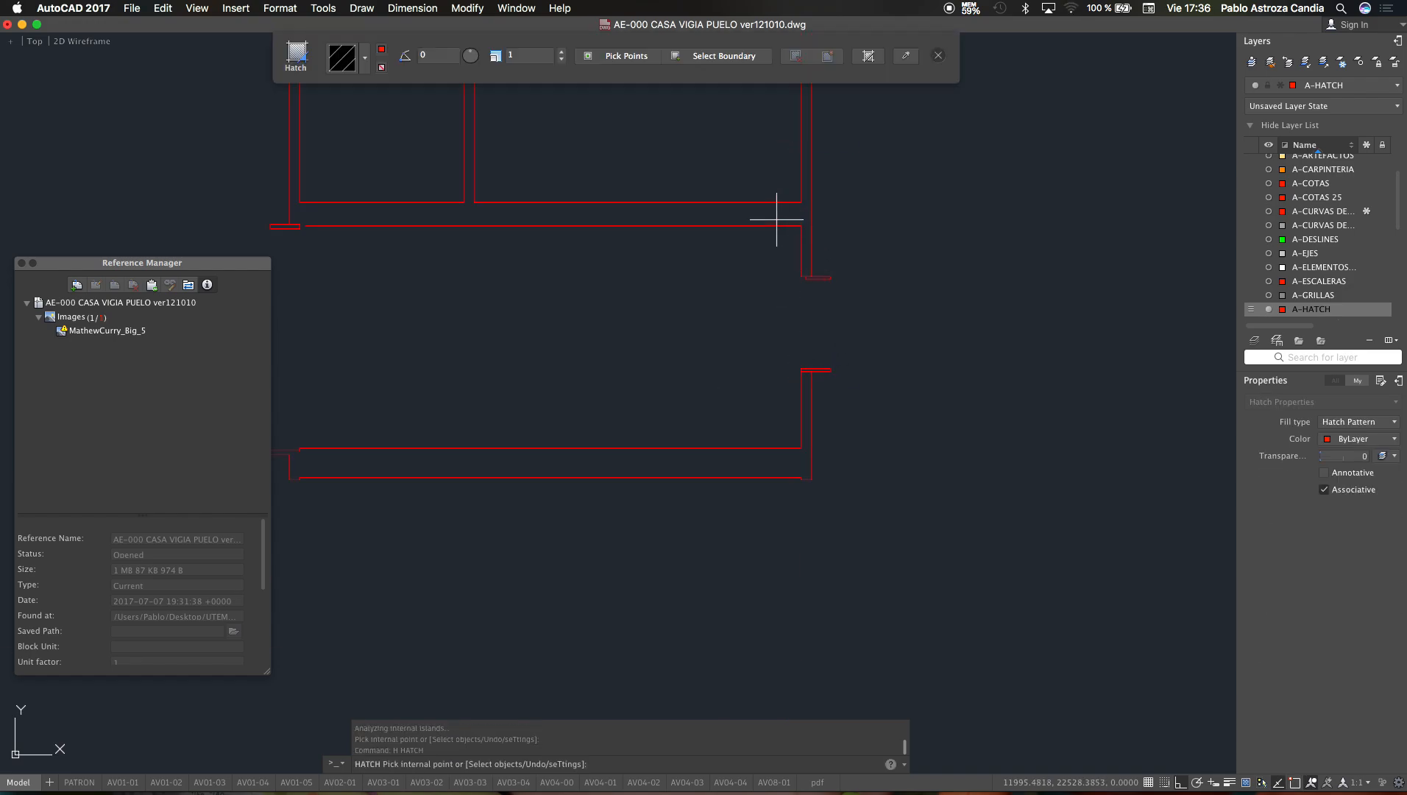
scroll(780, 320, "down", 4)
key("Escape")
type("h")
key("Return")
left_click(769, 291)
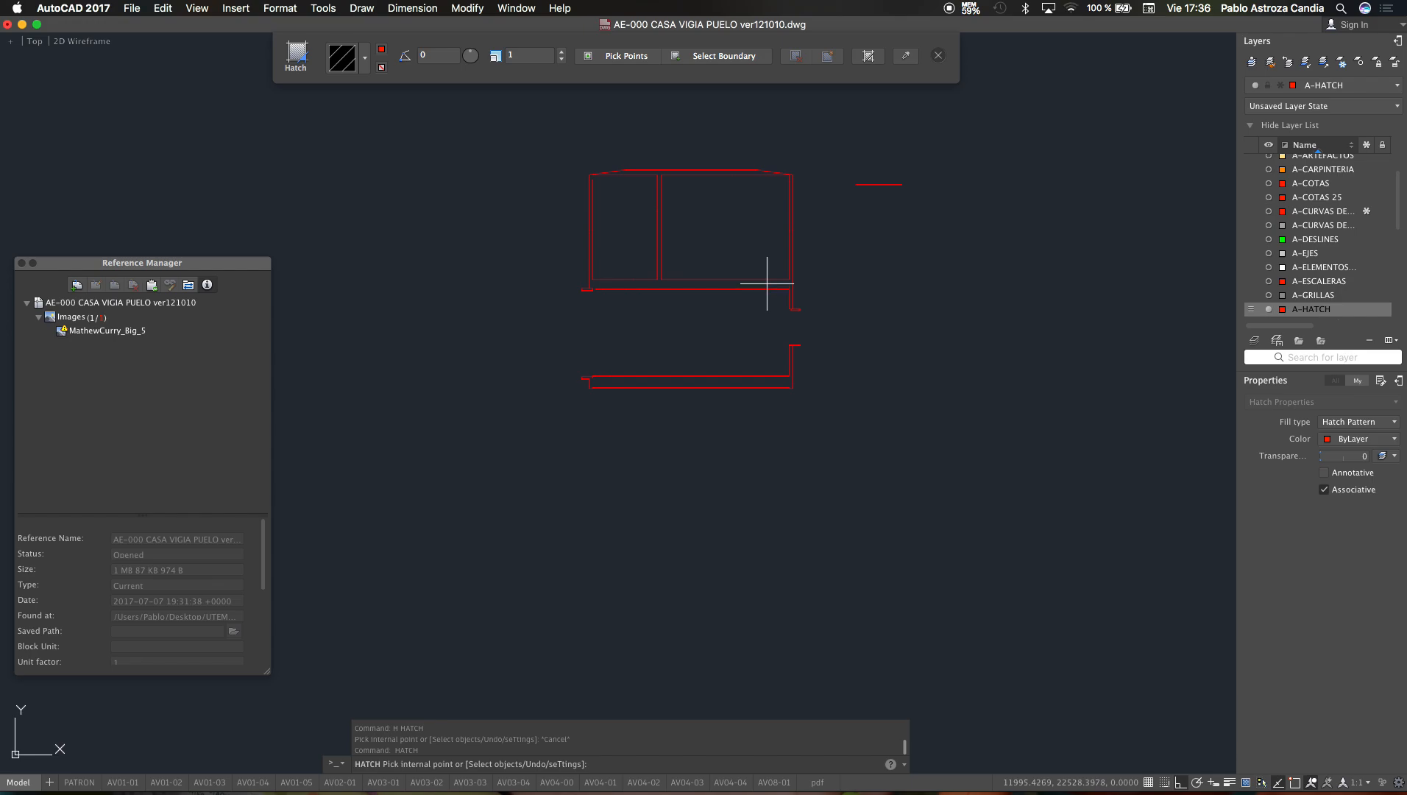
left_click(819, 315)
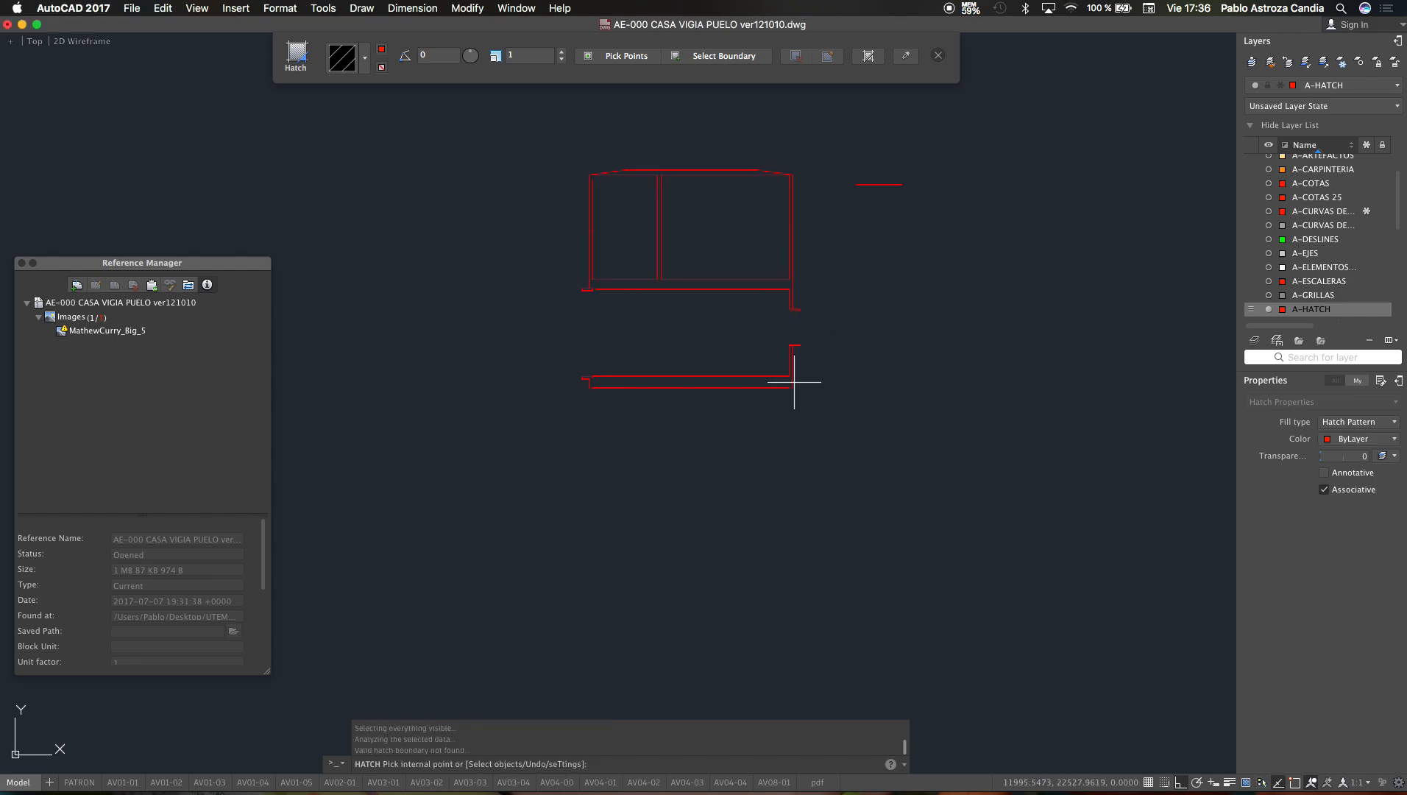
Step: Hatch the ground-floor slab and the low right wall below the window sill, and select that hatch
scroll(770, 378, "up", 2)
left_click(771, 382)
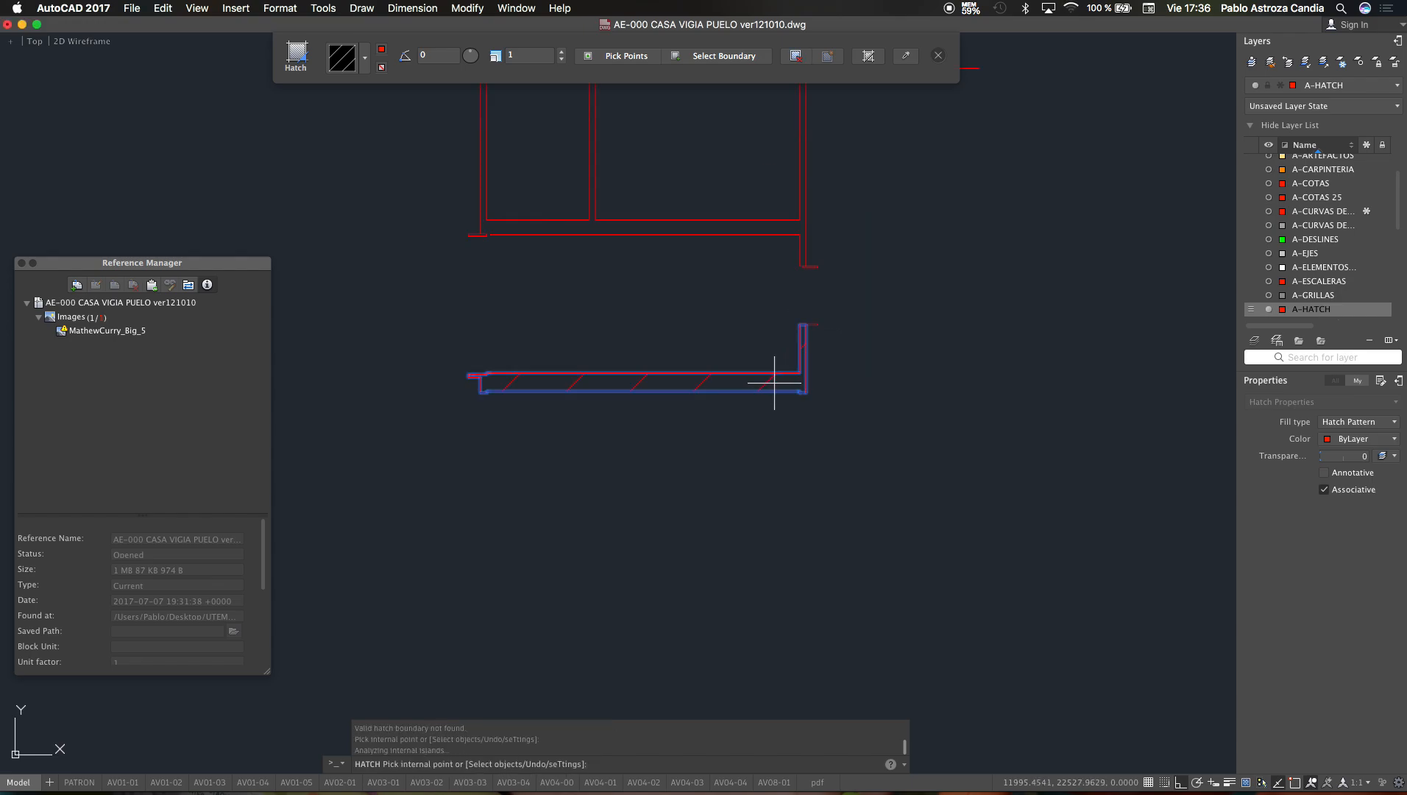
key("Return")
left_click(765, 381)
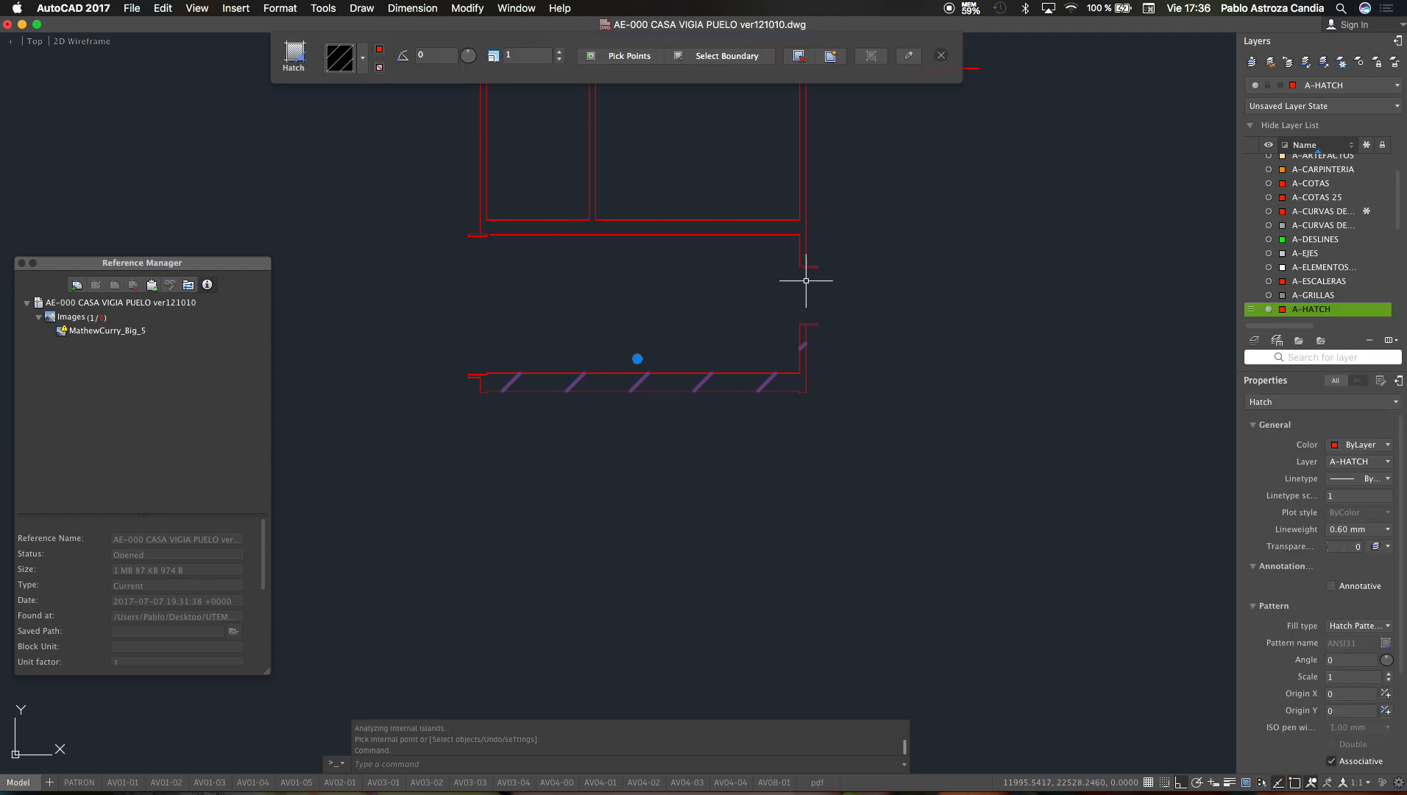
Step: Change the hatches of the ground-floor slab, low right wall and projecting window head and sill to a solid fill
scroll(817, 247, "up", 8)
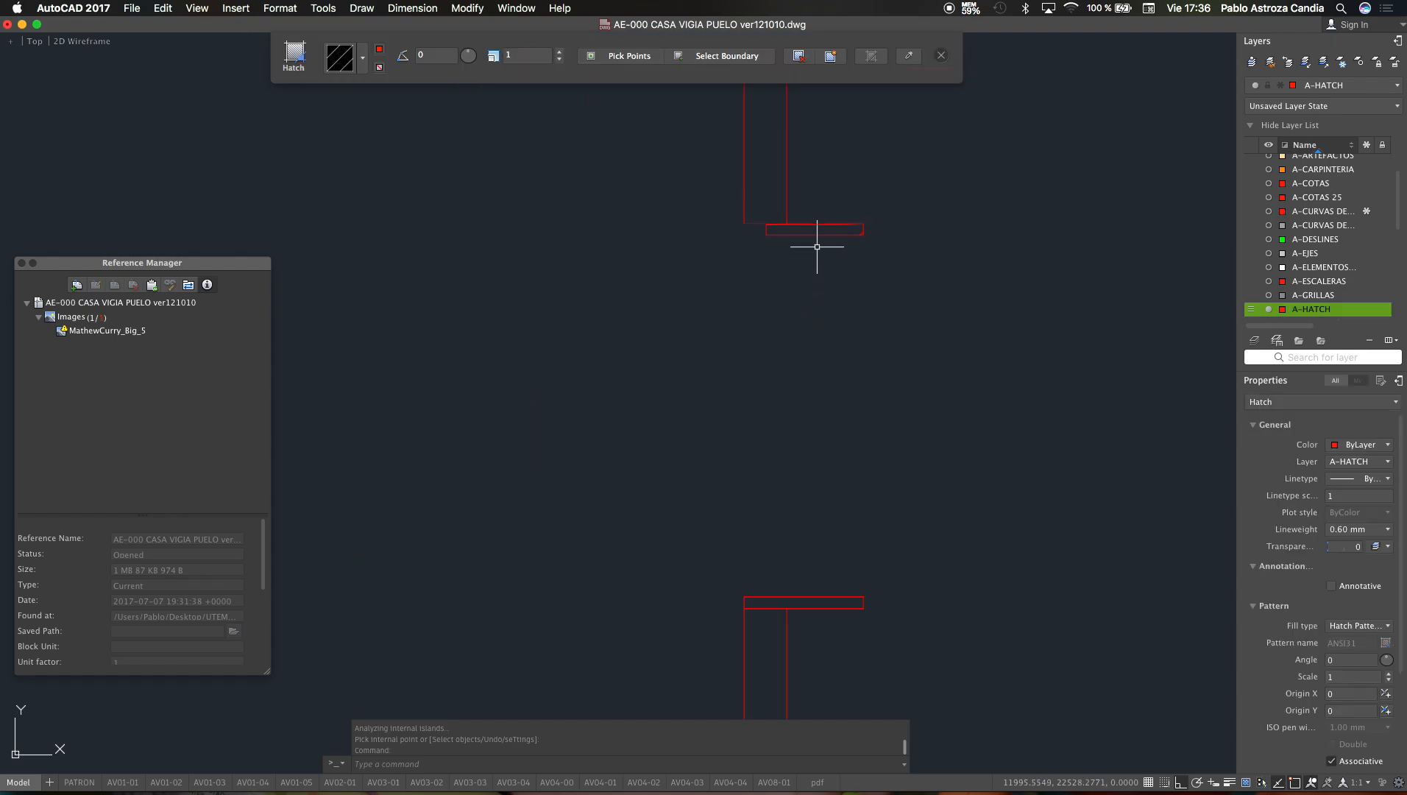
left_click(1035, 225)
left_click(362, 57)
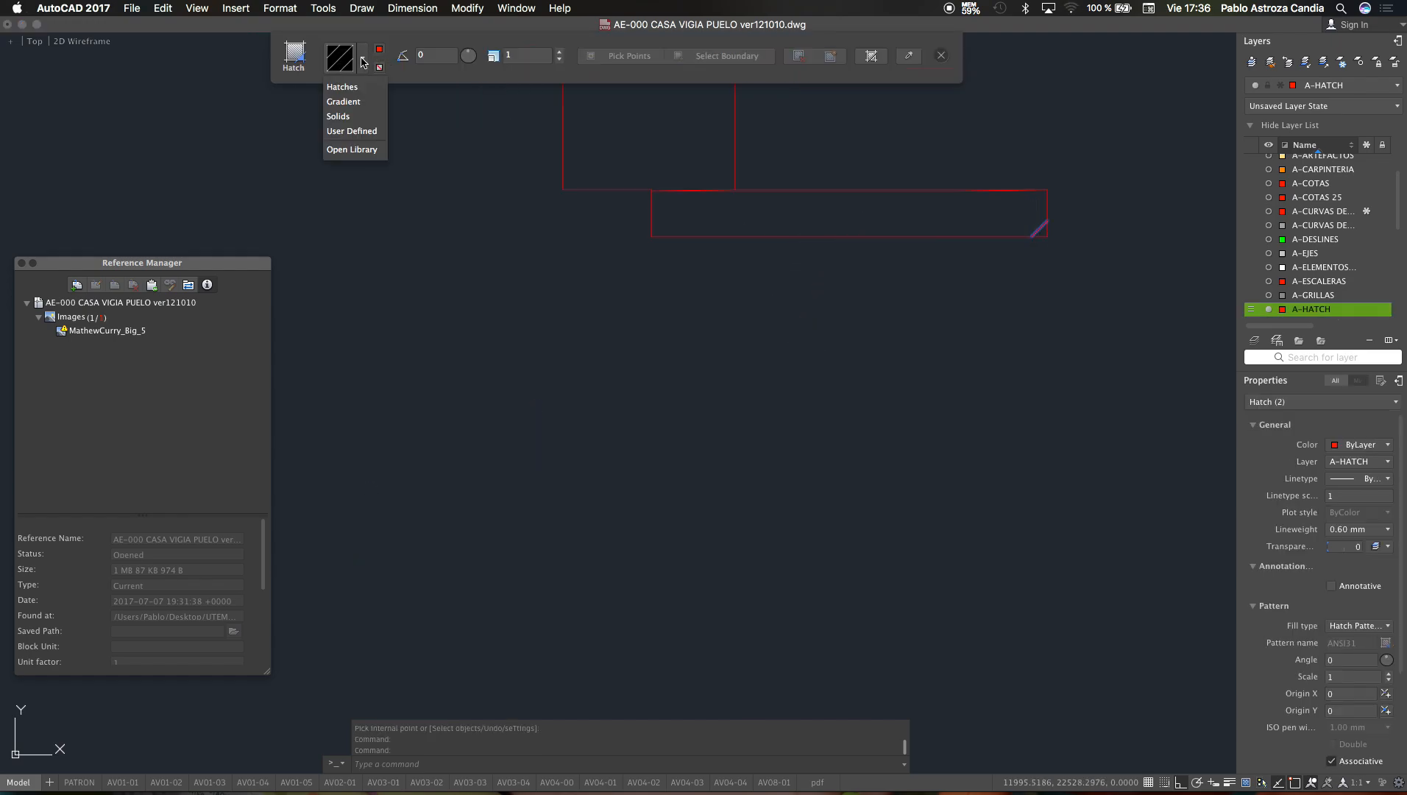
left_click(354, 116)
scroll(799, 261, "down", 8)
key("Escape")
key("Escape")
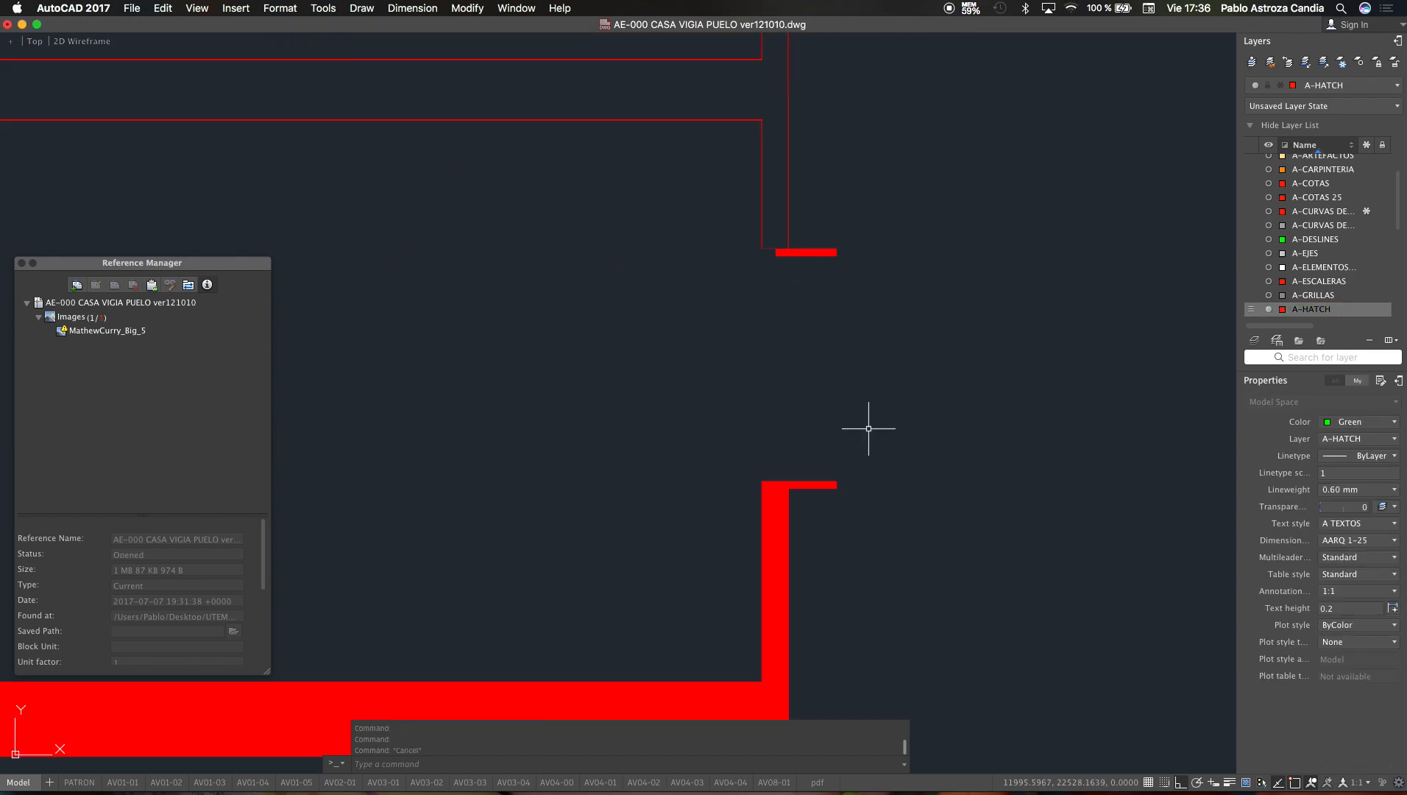
Step: Extend the underside line of the intermediate floor slab to the end edge of the projecting left door head
scroll(870, 440, "down", 8)
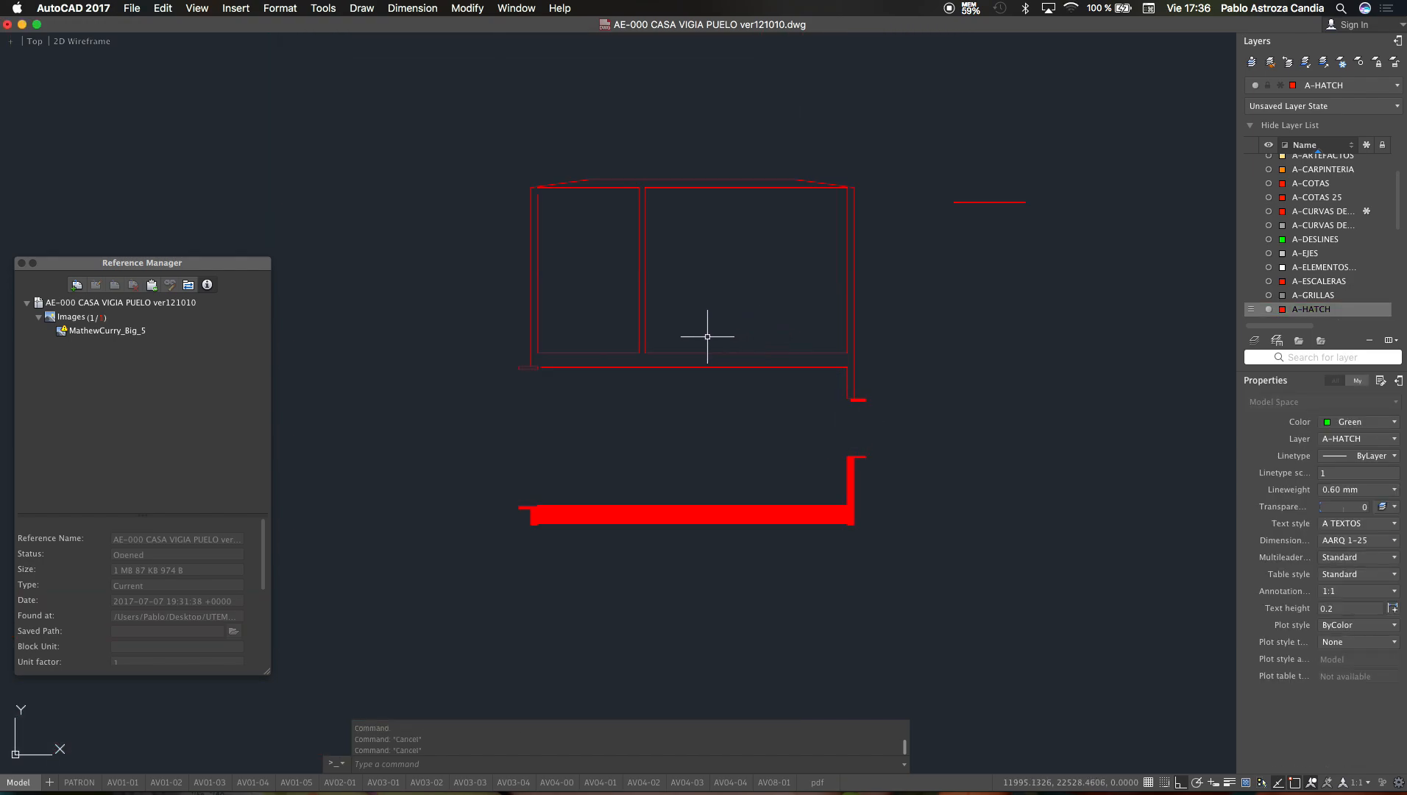
scroll(557, 371, "up", 10)
key("Escape")
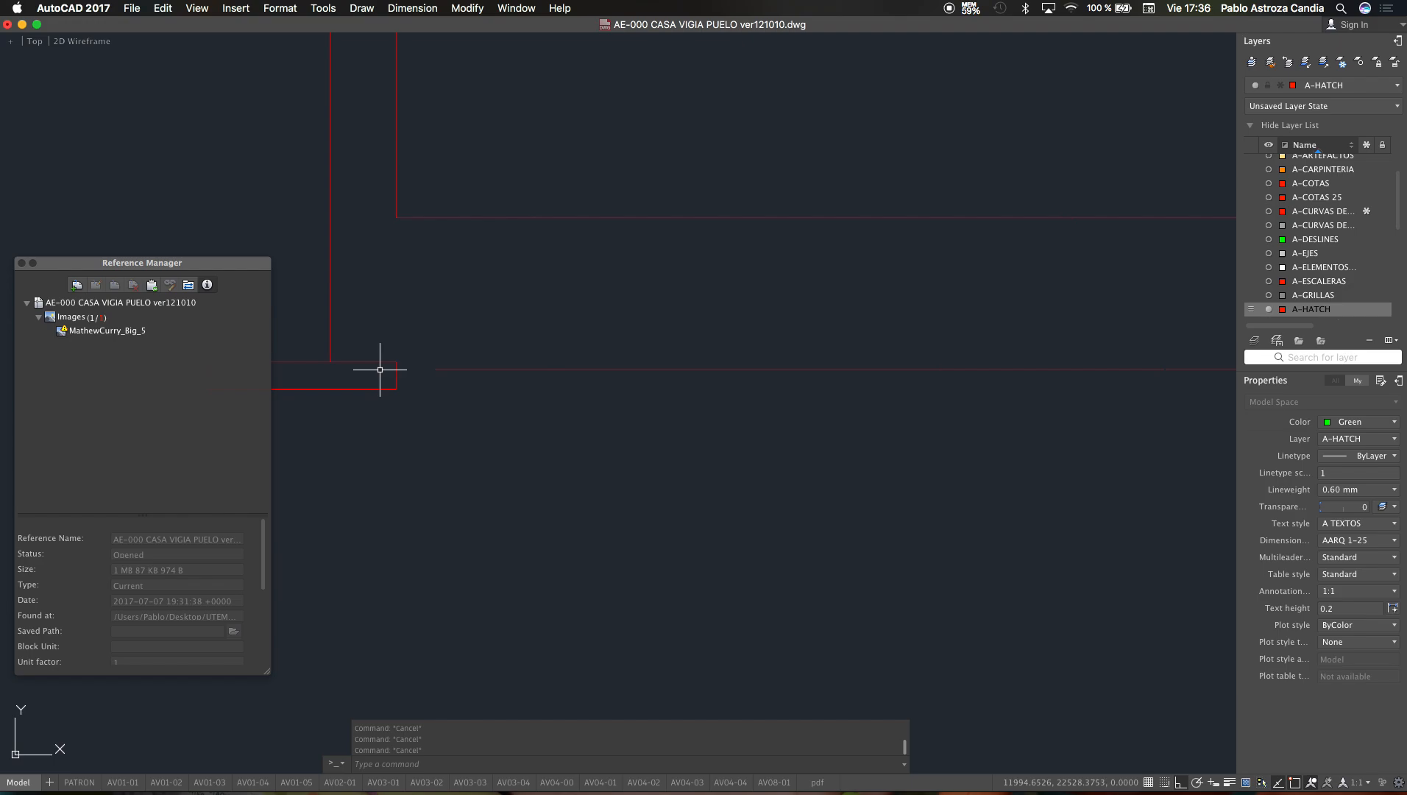
key("Return")
left_click(405, 370)
left_click(383, 386)
key("Return")
left_click(456, 364)
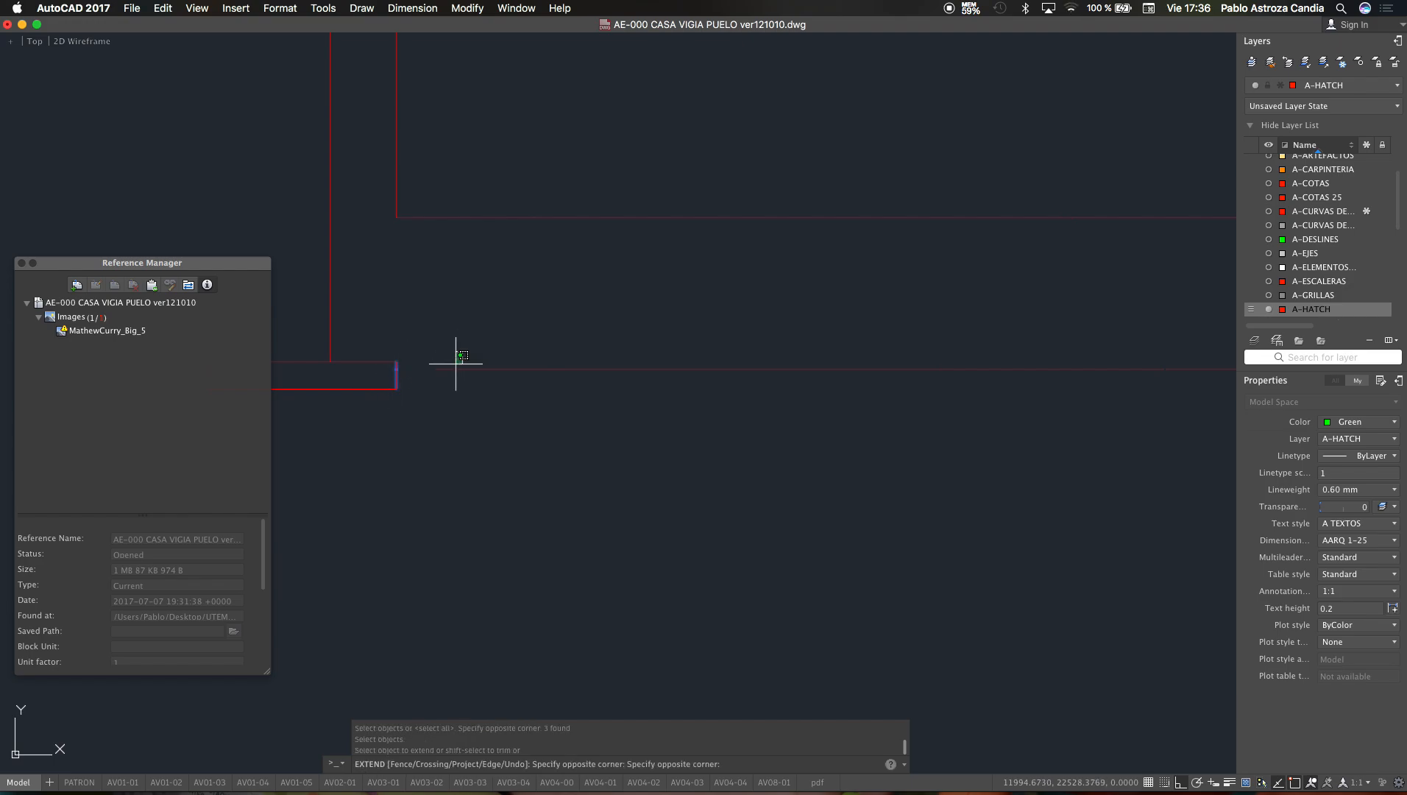
left_click(439, 392)
scroll(439, 392, "down", 10)
left_click(439, 391)
key("Escape")
scroll(540, 378, "up", 6)
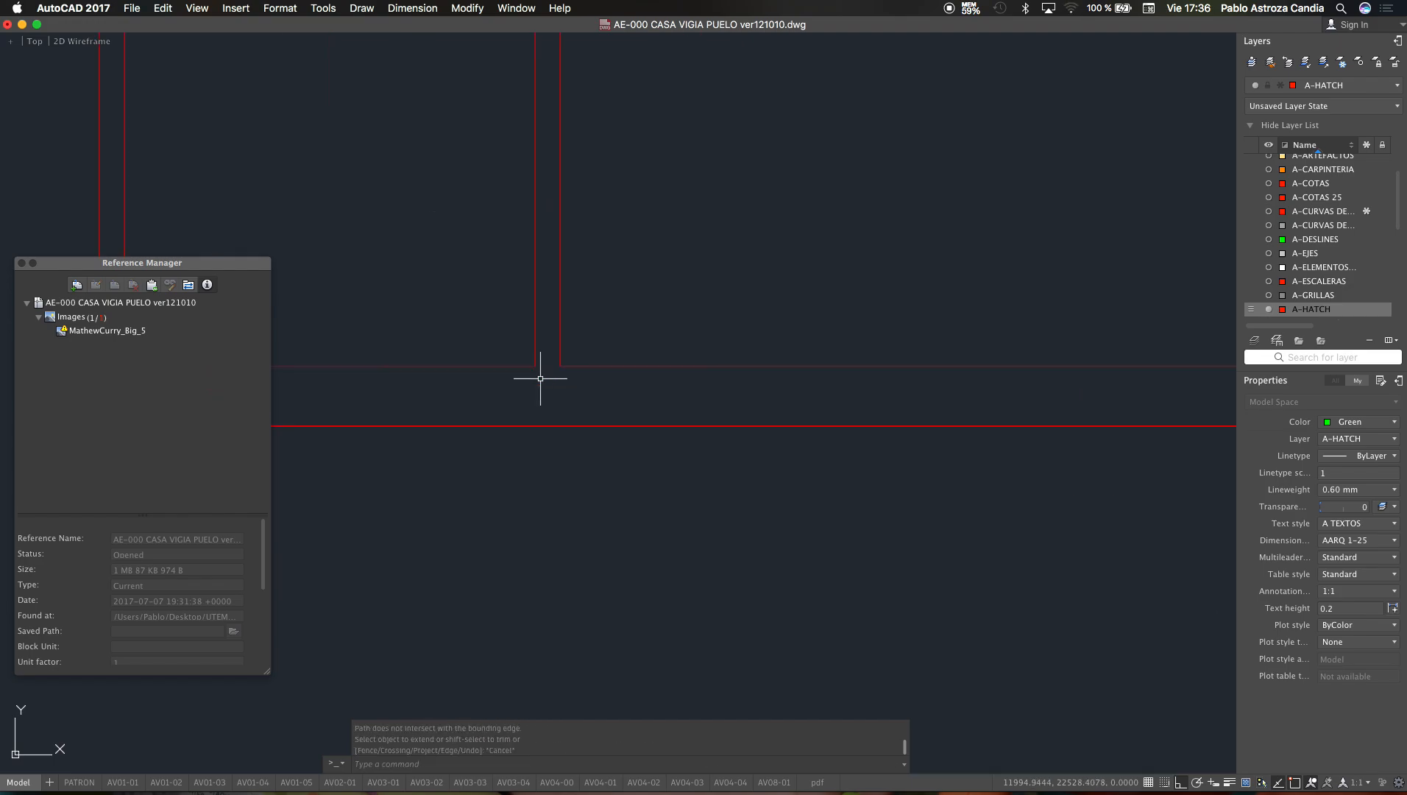
scroll(518, 453, "down", 5)
key("Escape")
key("Escape")
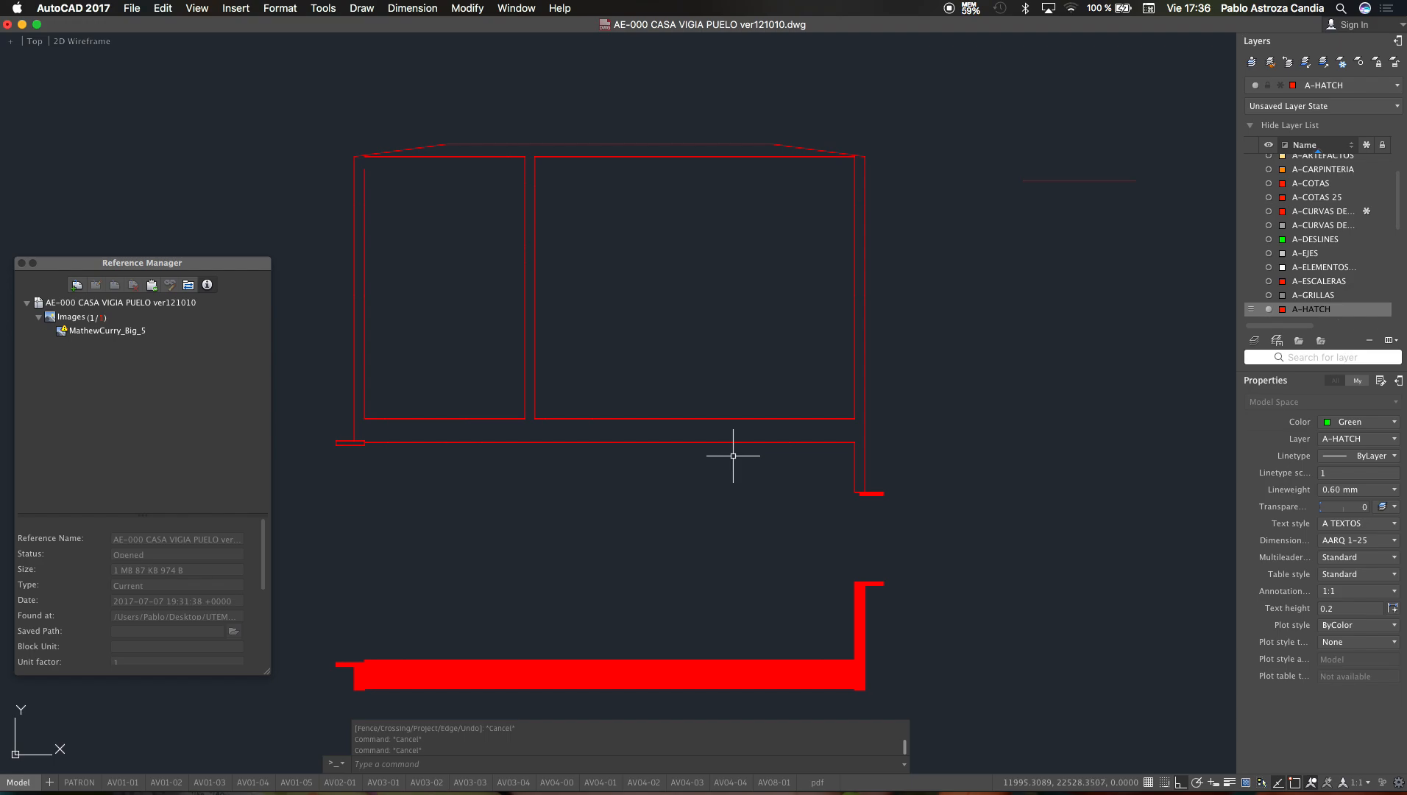
Step: Try to hatch the intermediate floor slab together with the upper-storey walls and roof
type("h")
key("Return")
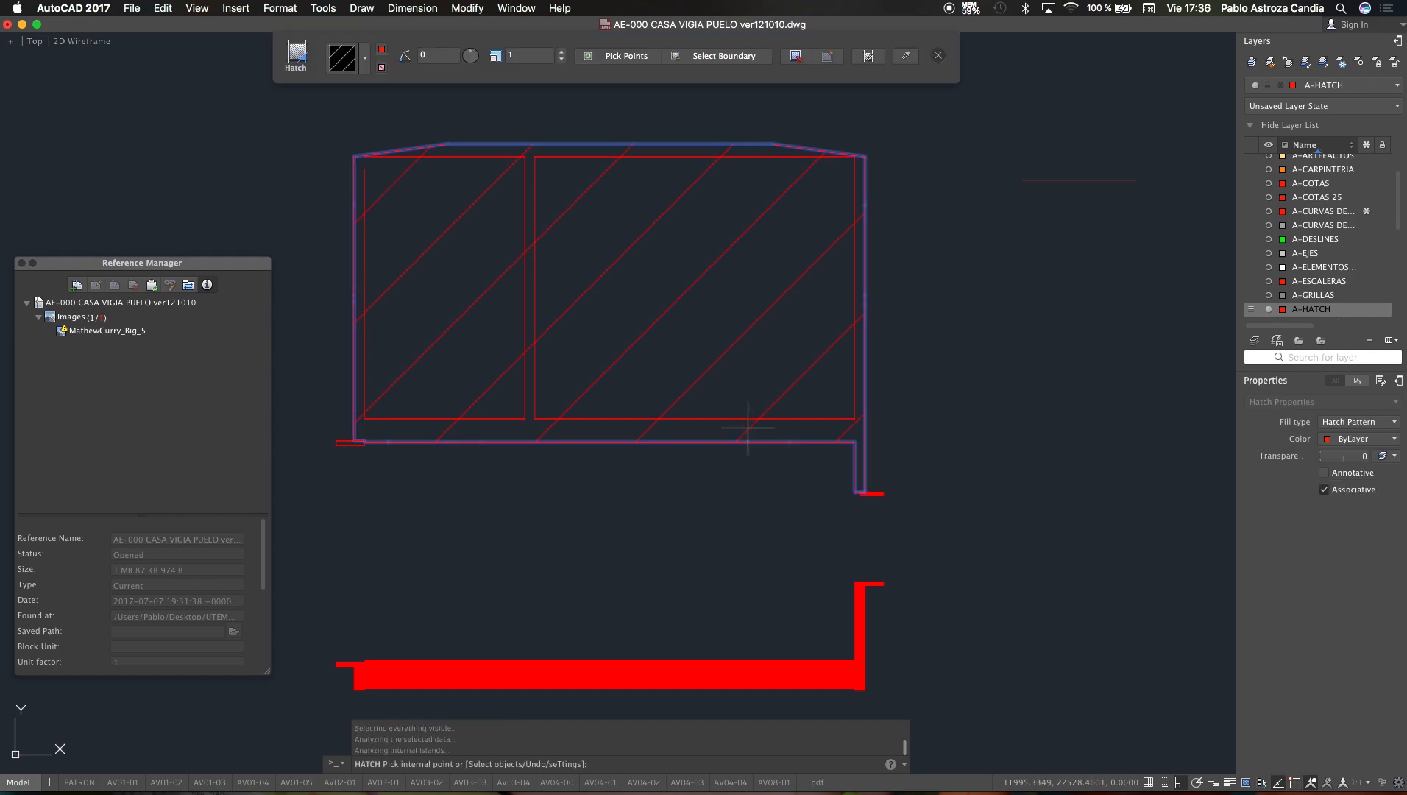
key("Escape")
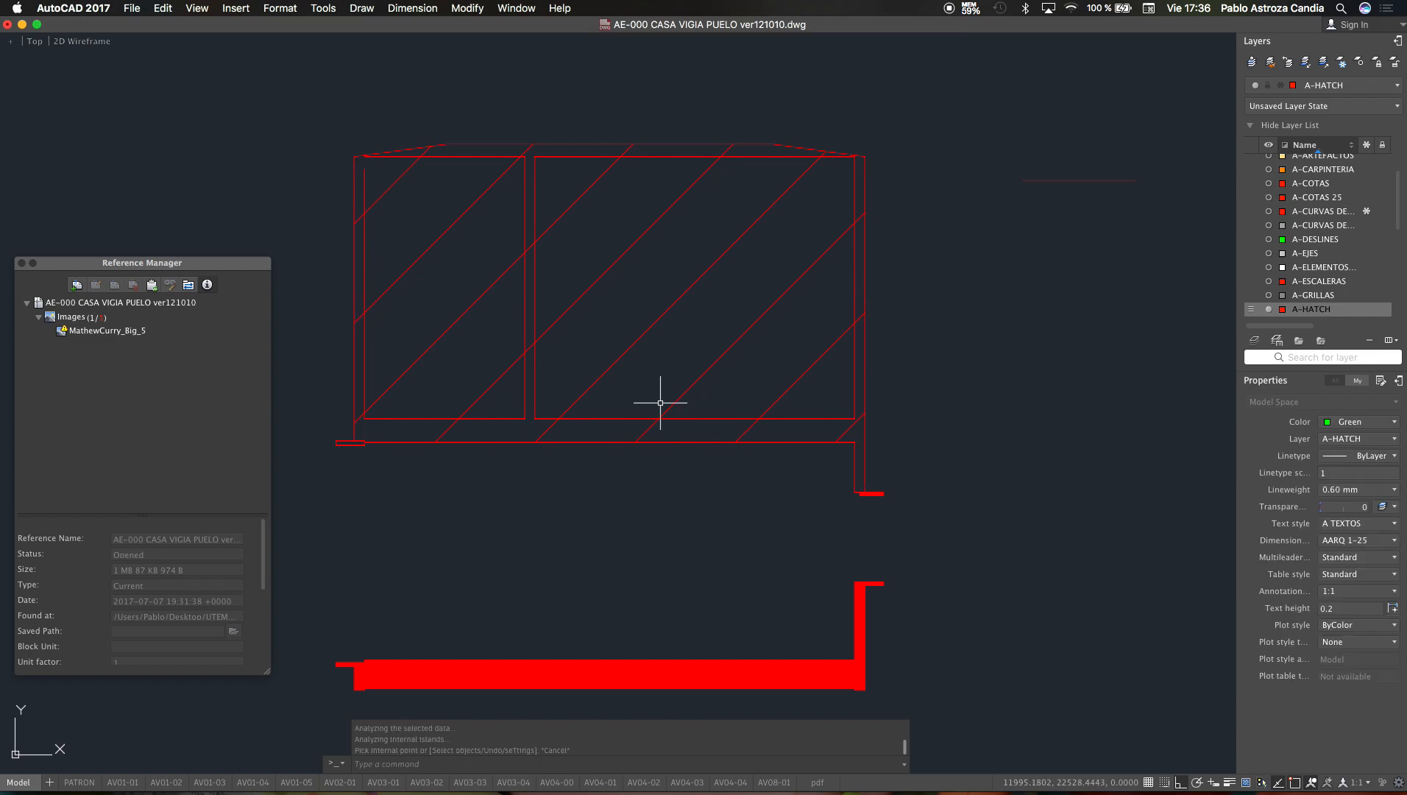
key("Escape")
Step: Fillet the upper-left room's left wall line and ceiling line with radius 0 to close their open corner
scroll(365, 173, "up", 5)
key("Escape")
key("Escape")
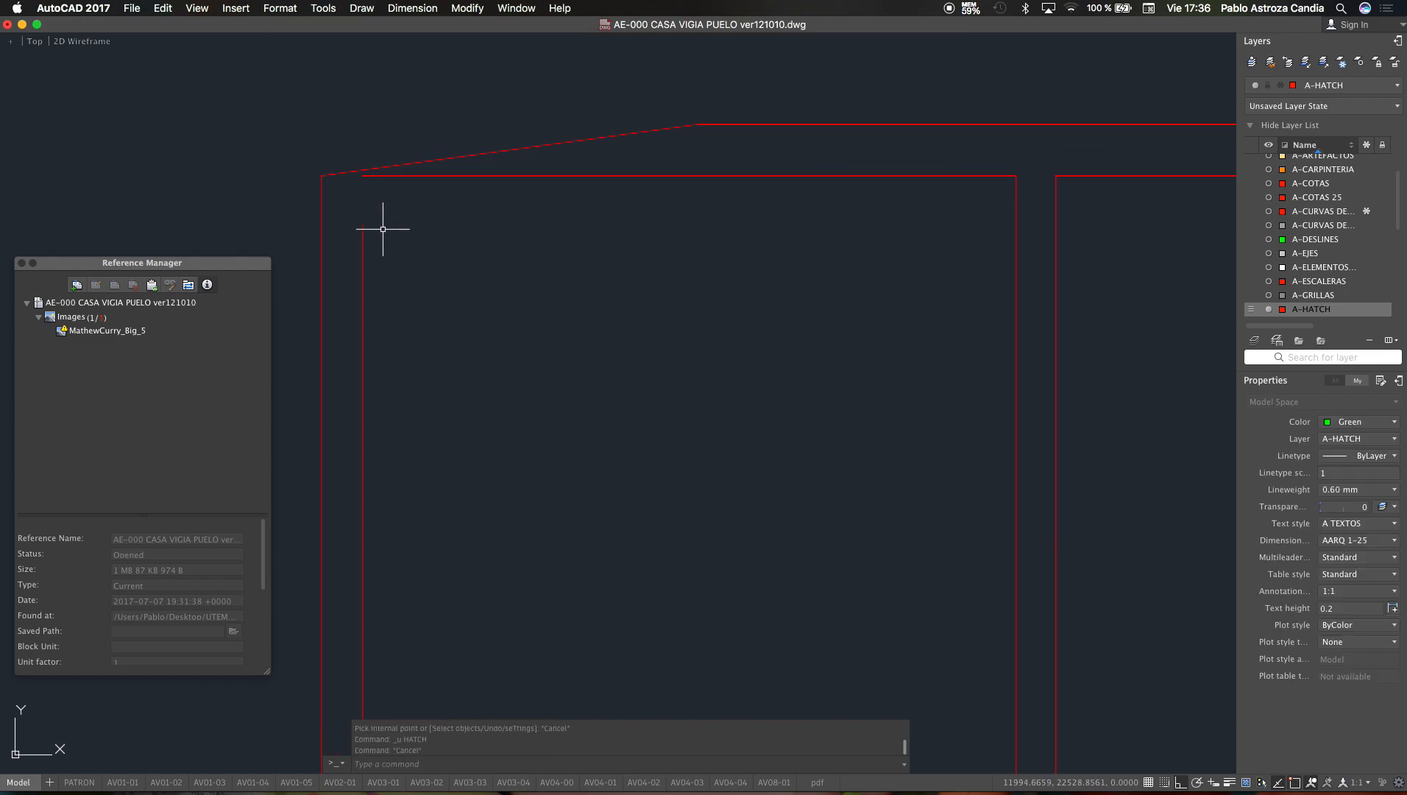
type("f")
key("Return")
type("r")
key("Return")
type("0")
key("Return")
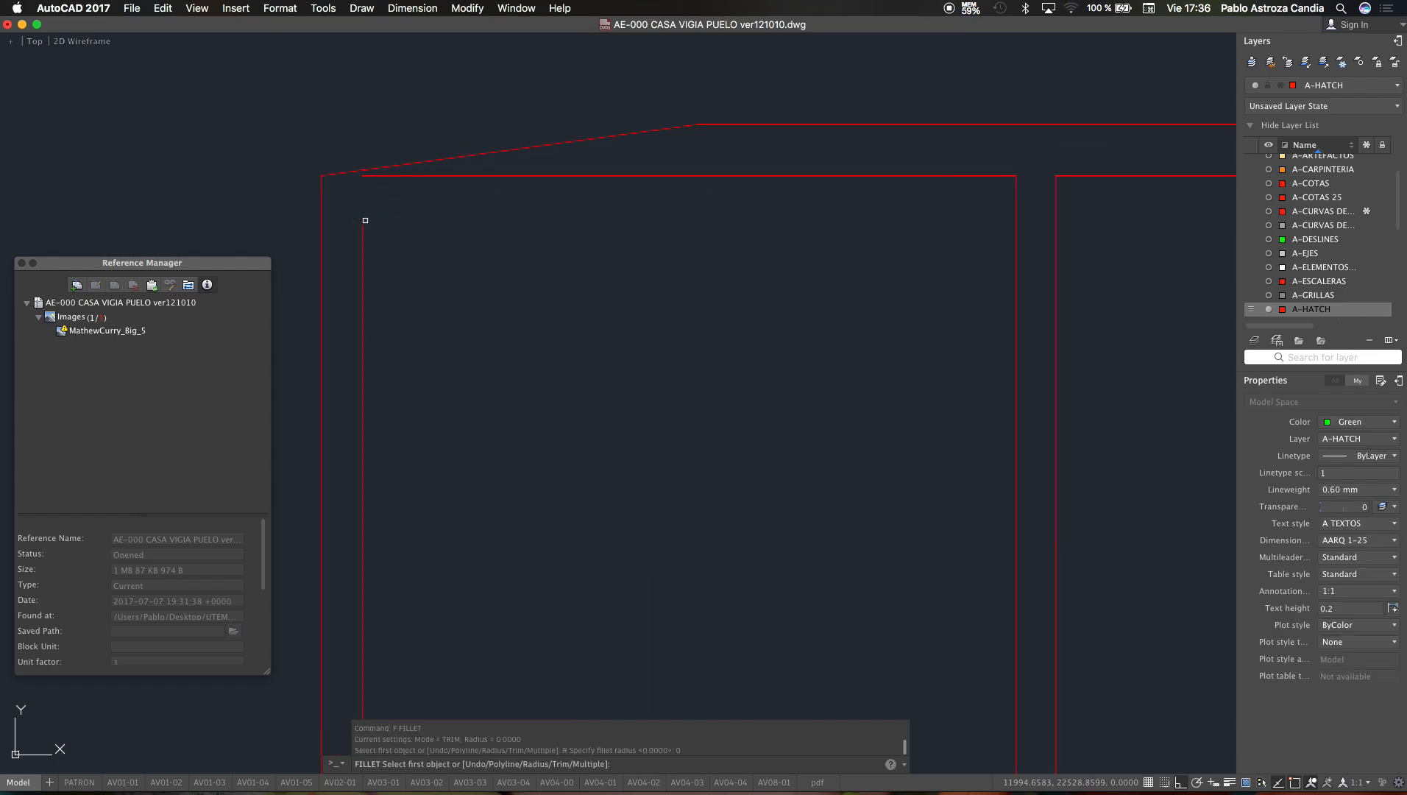
left_click(364, 234)
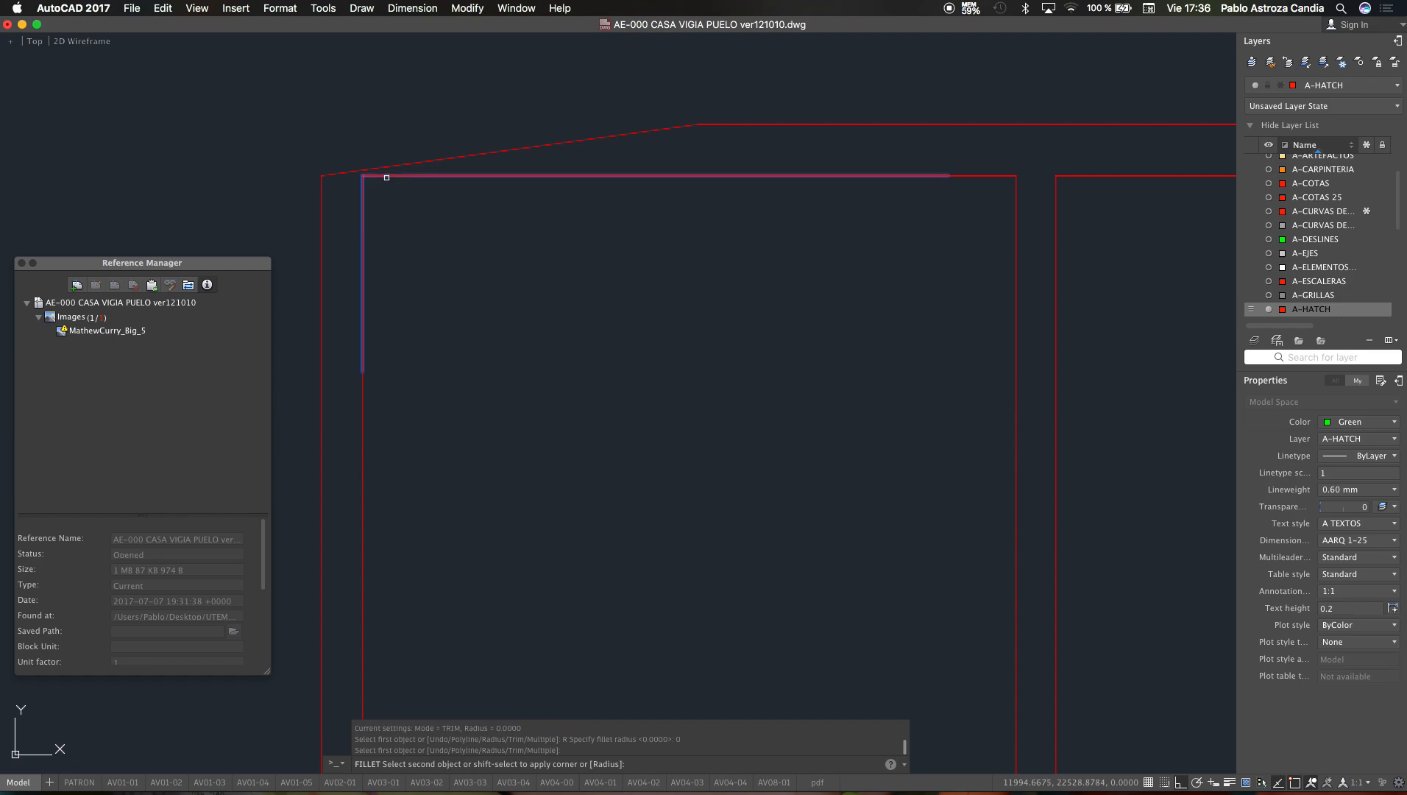
left_click(383, 176)
scroll(547, 162, "down", 5)
scroll(546, 162, "down", 3)
scroll(631, 189, "up", 2)
key("Escape")
key("Escape")
key("Escape")
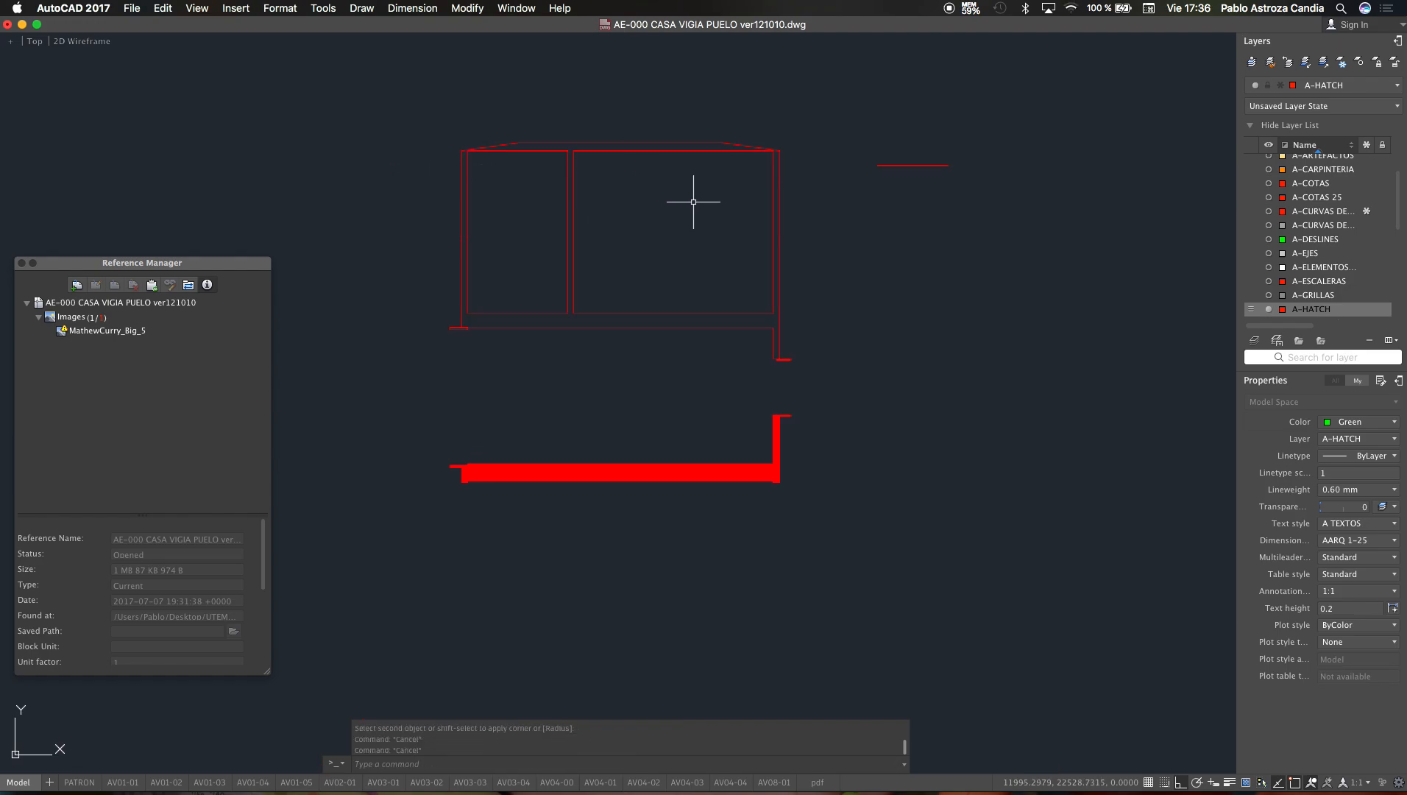
Step: Hatch the intermediate floor slab with its connected upper-storey walls, partition and roof using the diagonal line pattern
type("h")
key("Return")
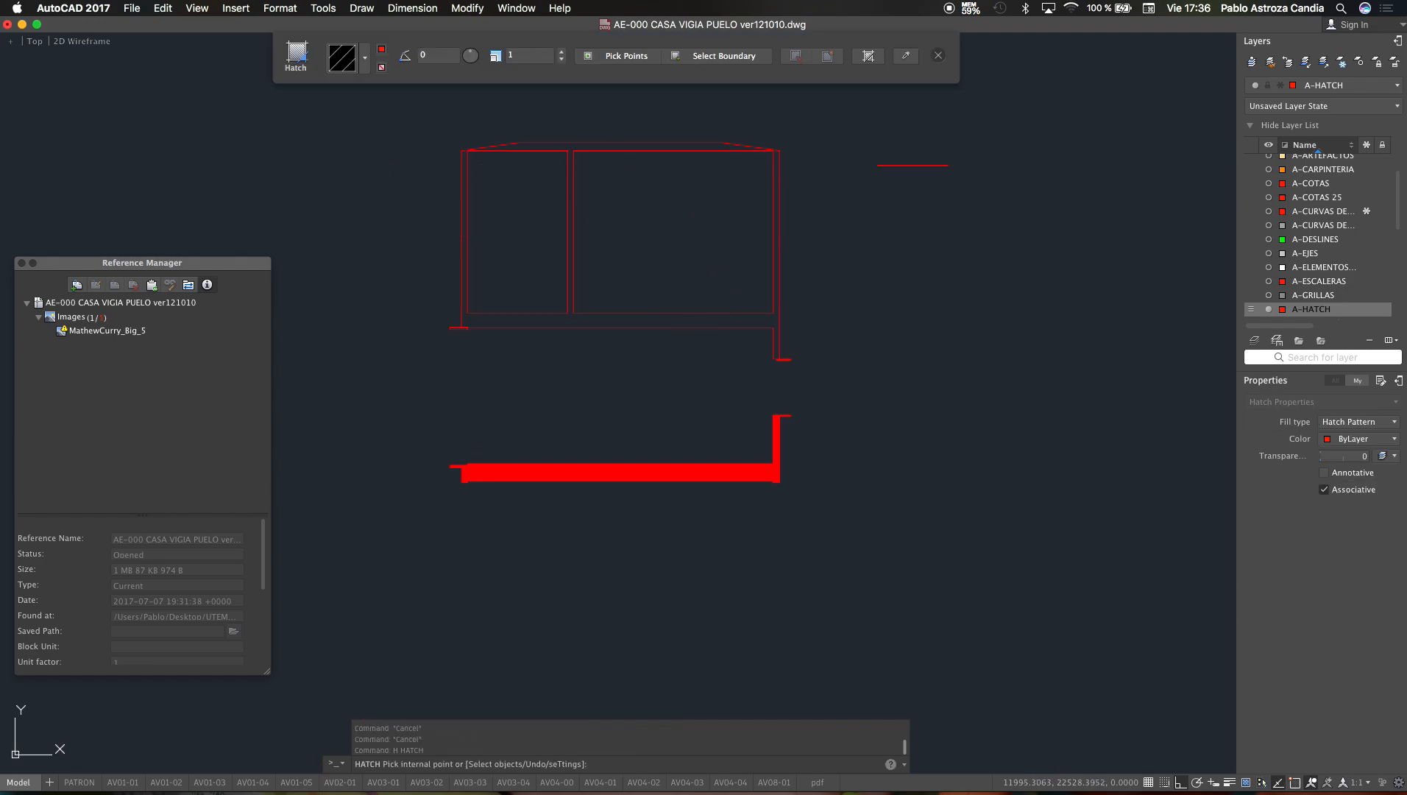
left_click(696, 320)
key("Return")
Step: Match the new upper-storey hatch to the solid fill of the ground-floor slab
type("M")
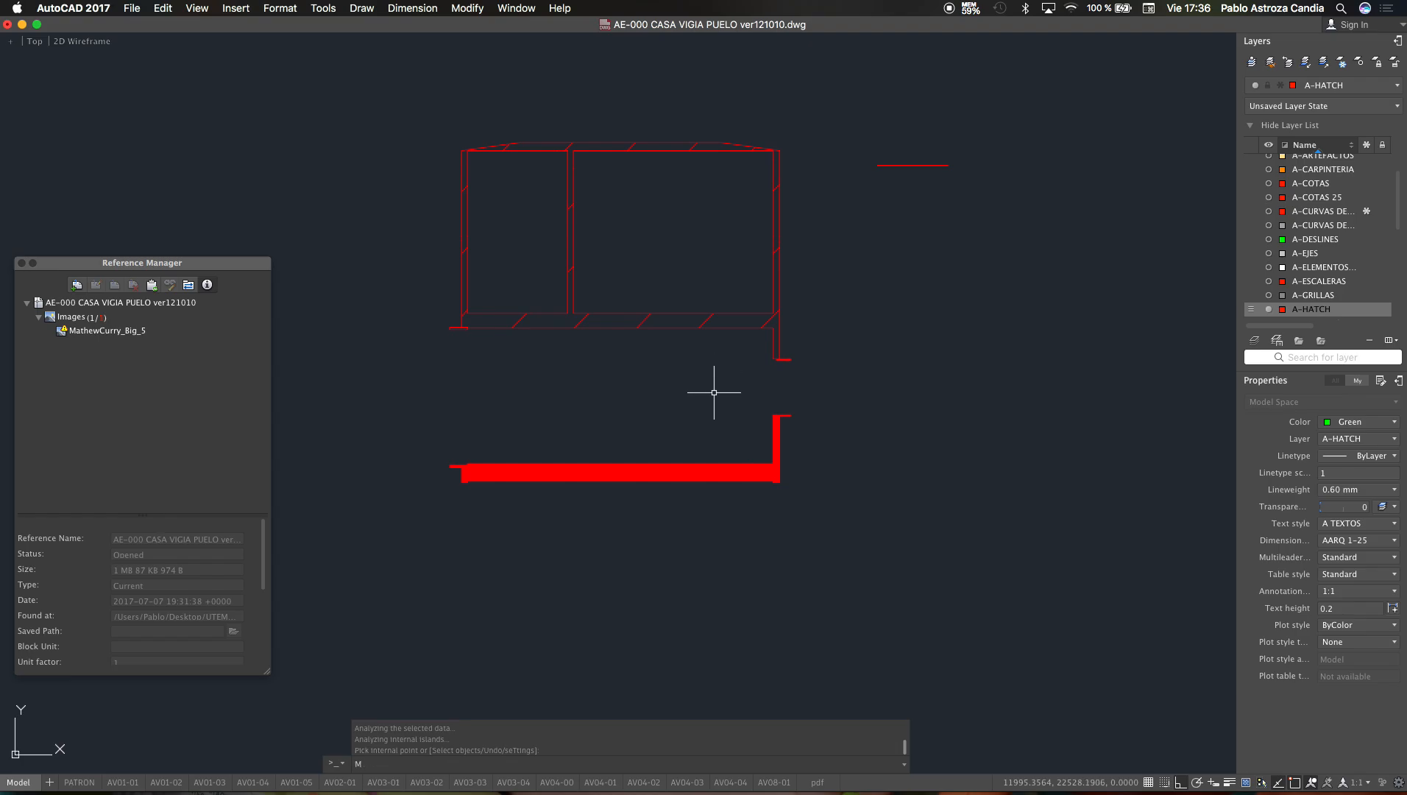
type("a")
key("Return")
left_click(706, 471)
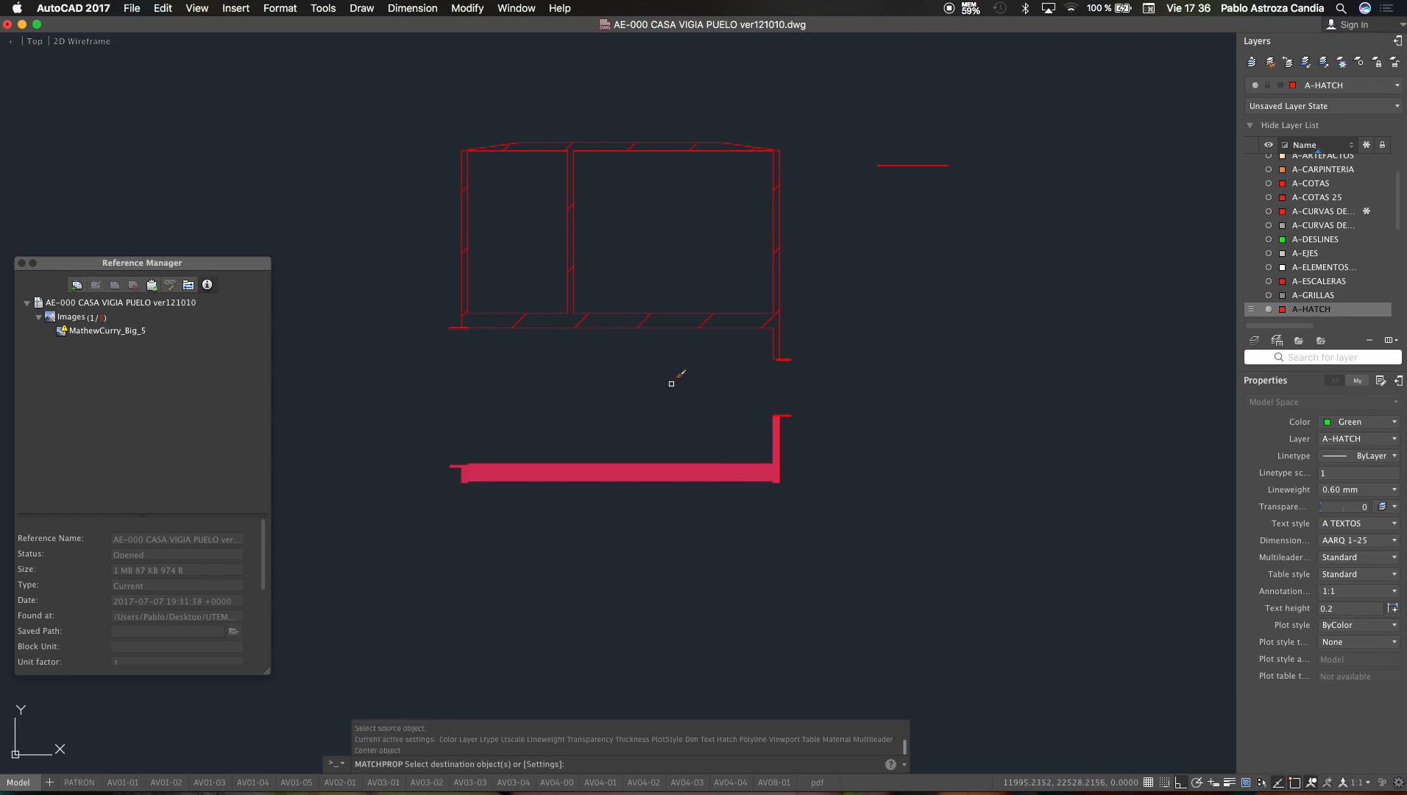
left_click(645, 323)
key("Escape")
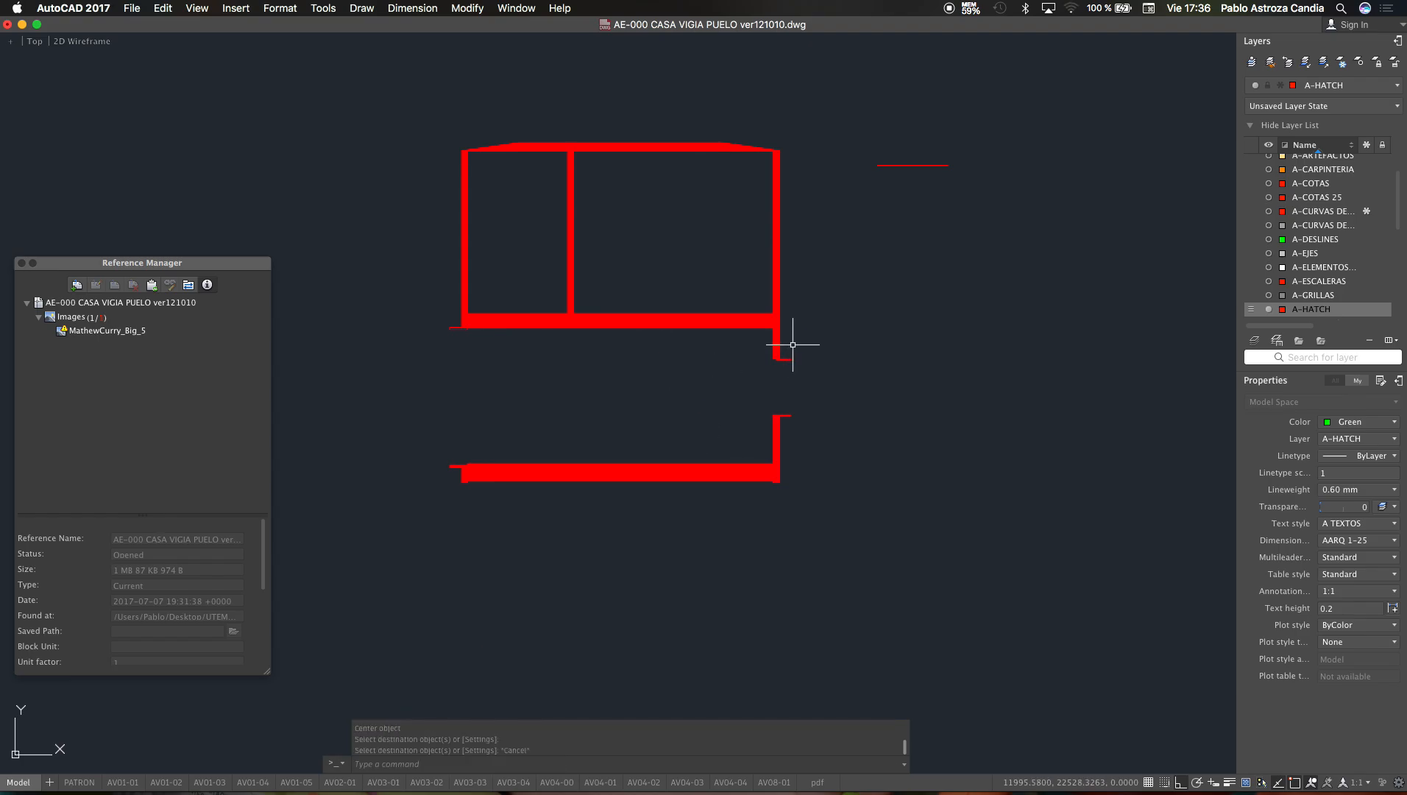
Step: Restore the layers hidden by the layer isolation with LAYUNISO
type("LAYUNISO")
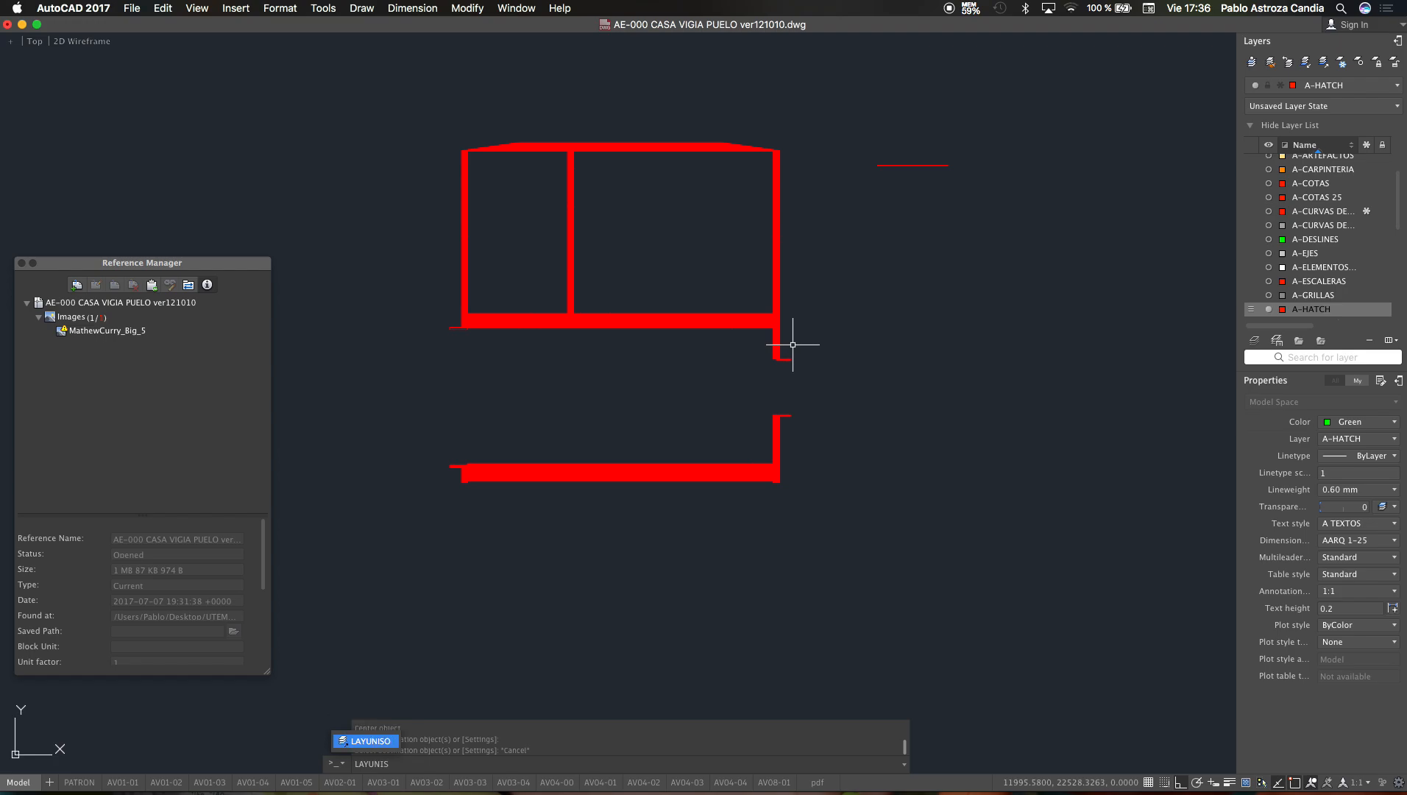
key("Return")
key("Return")
key("Escape")
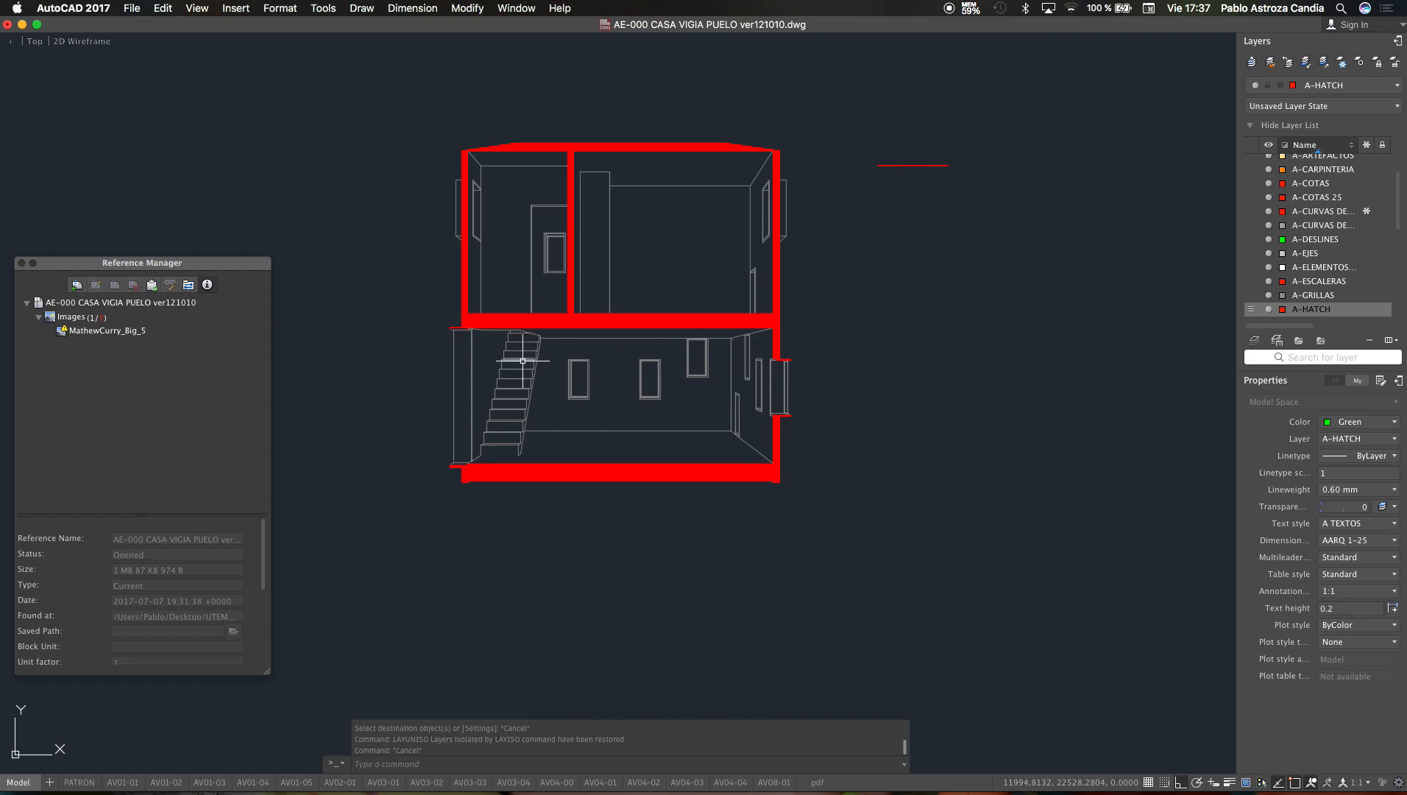
Step: Examine the finished section, including its stairs, and compare it with the detailed annotated section elsewhere in the drawing
scroll(509, 342, "up", 5)
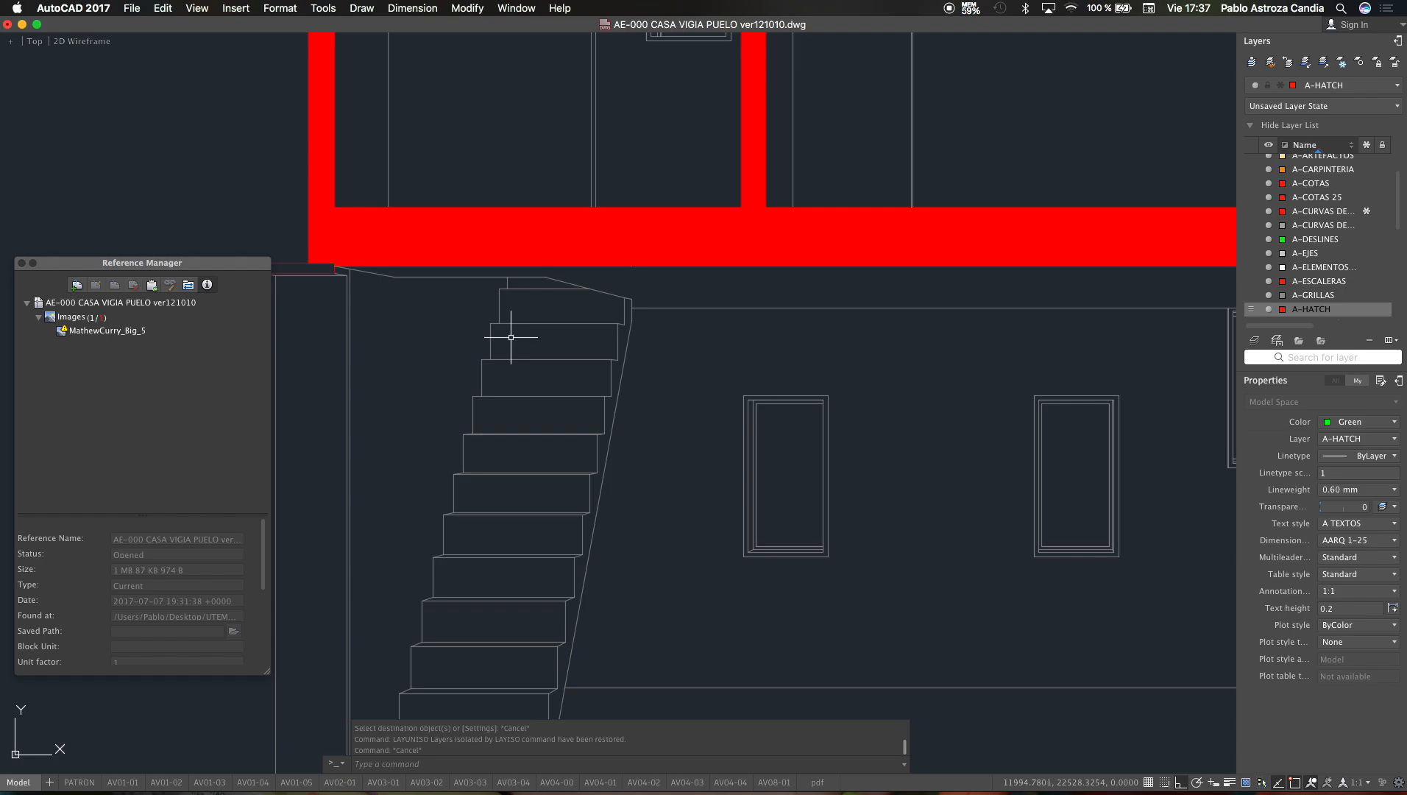
scroll(552, 323, "down", 7)
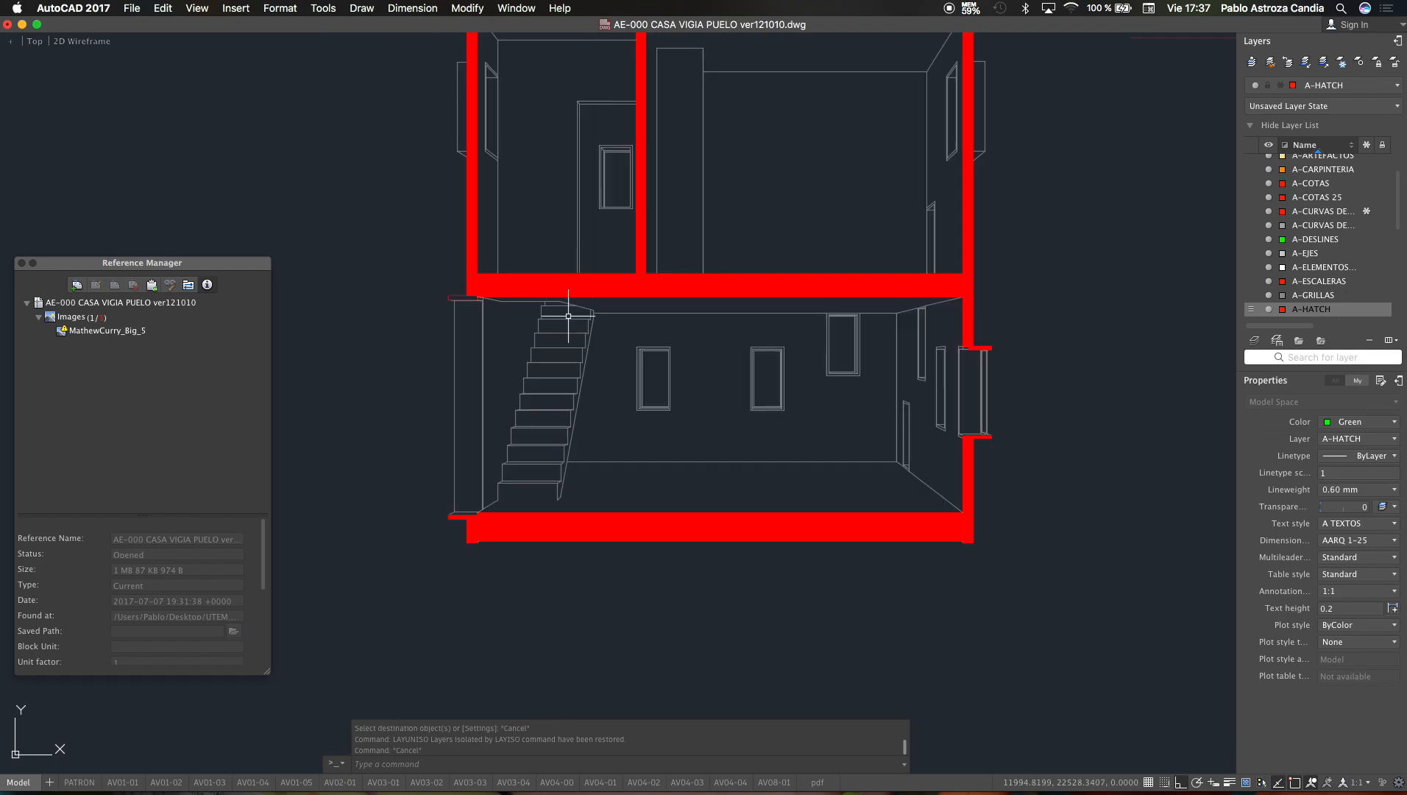
scroll(550, 305, "up", 3)
scroll(1037, 276, "down", 12)
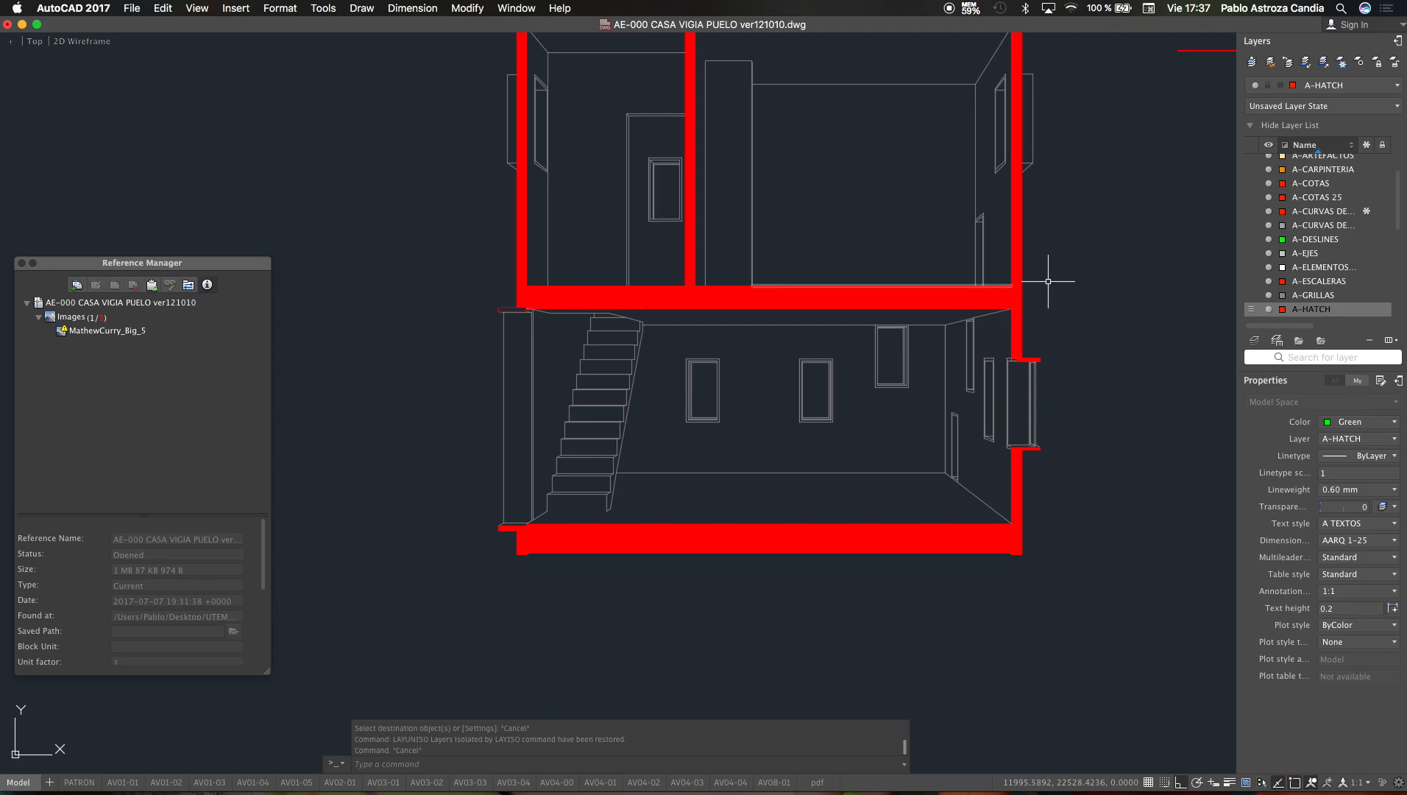
scroll(1105, 226, "down", 6)
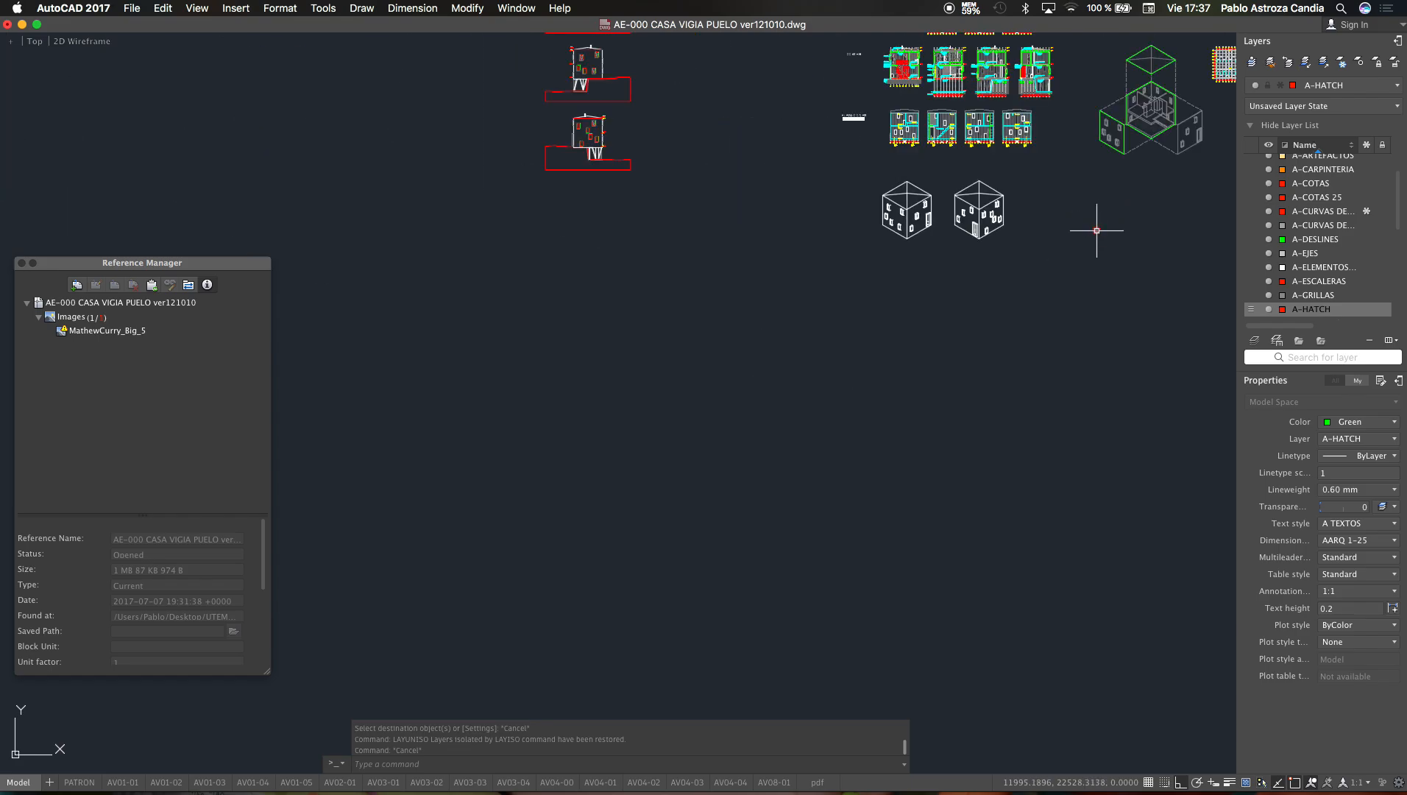
scroll(1069, 153, "up", 5)
scroll(1068, 152, "up", 10)
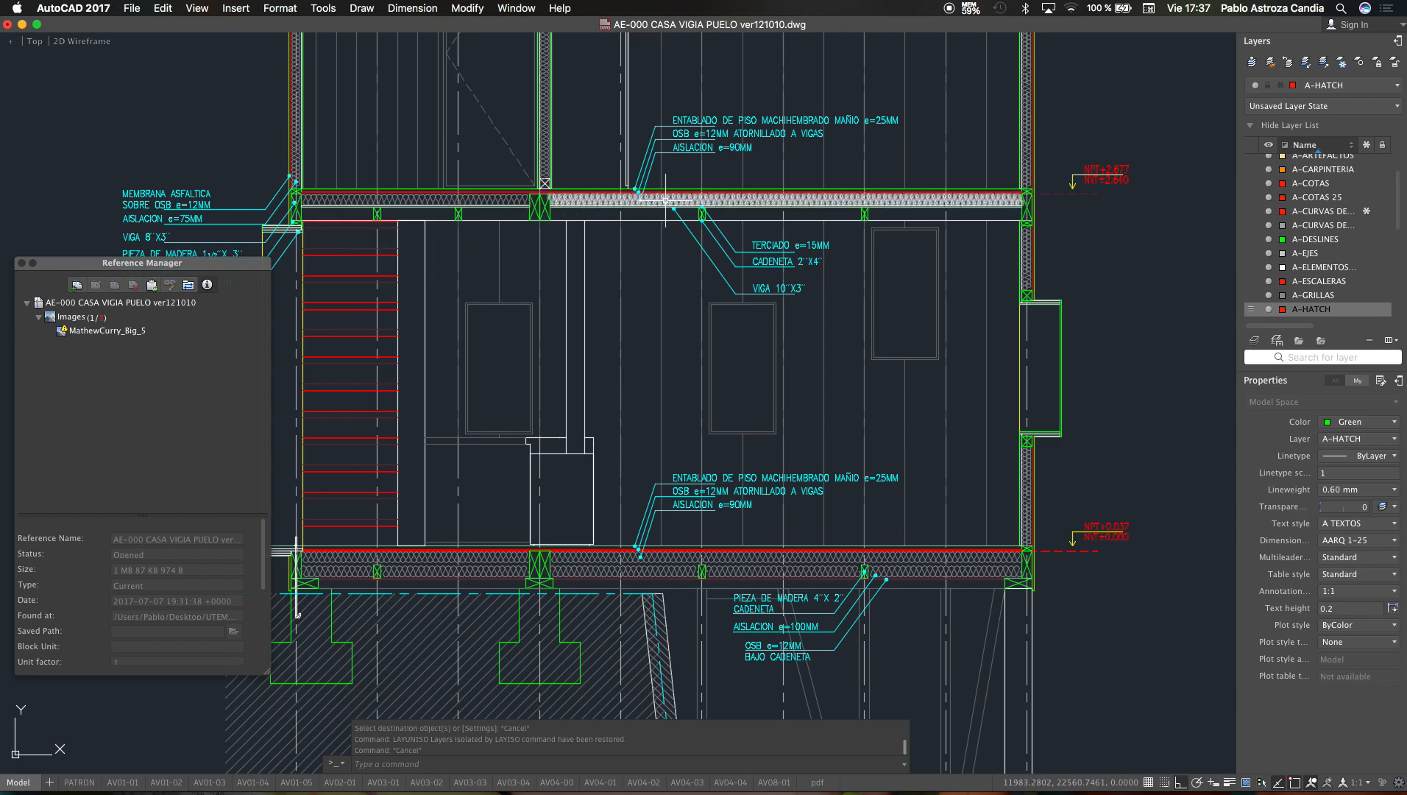
scroll(829, 310, "down", 10)
scroll(693, 395, "up", 12)
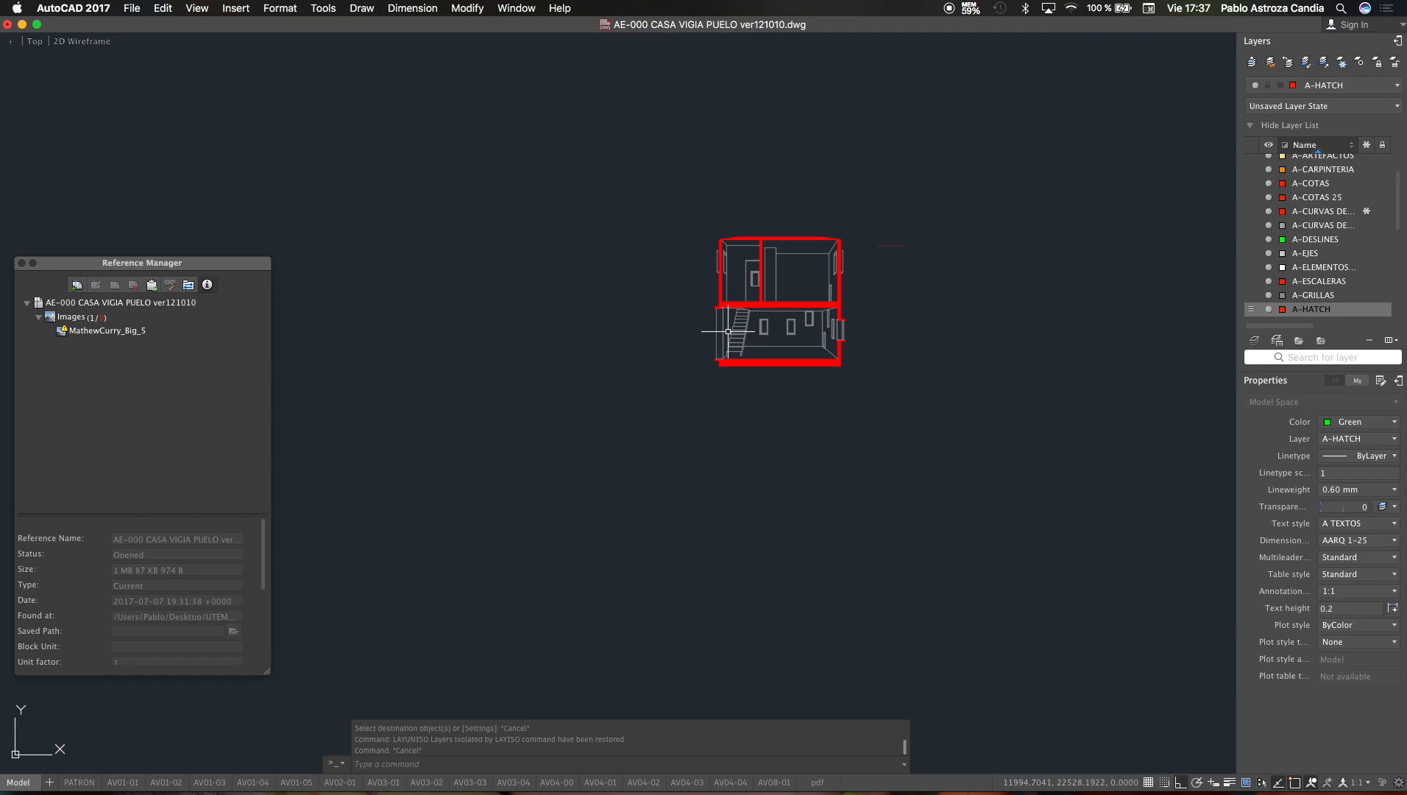
scroll(648, 238, "down", 5)
Step: Switch to the CASA ESPIA model in SketchUp and delete the section plane that cuts the house
key("ctrl+Up")
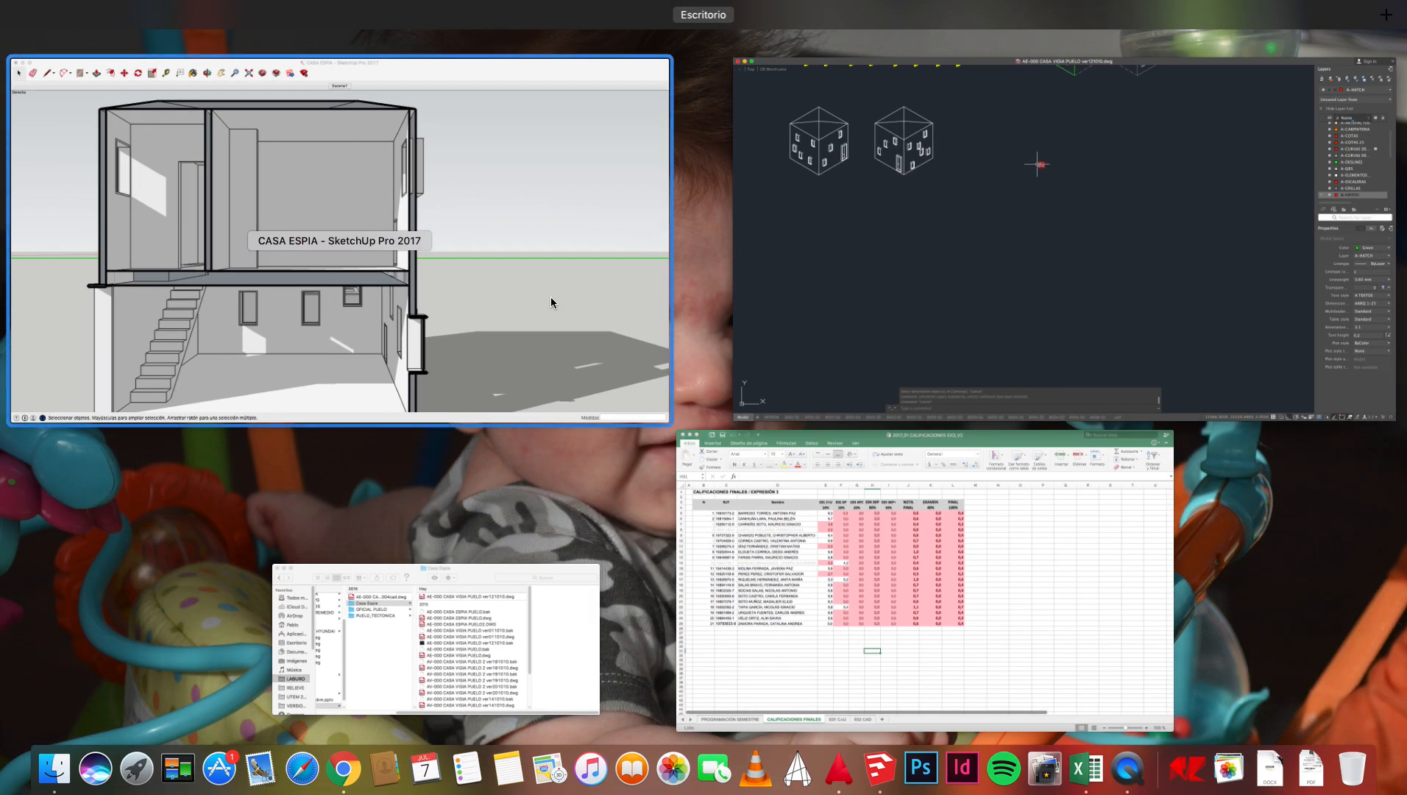
left_click(552, 302)
scroll(650, 165, "down", 5)
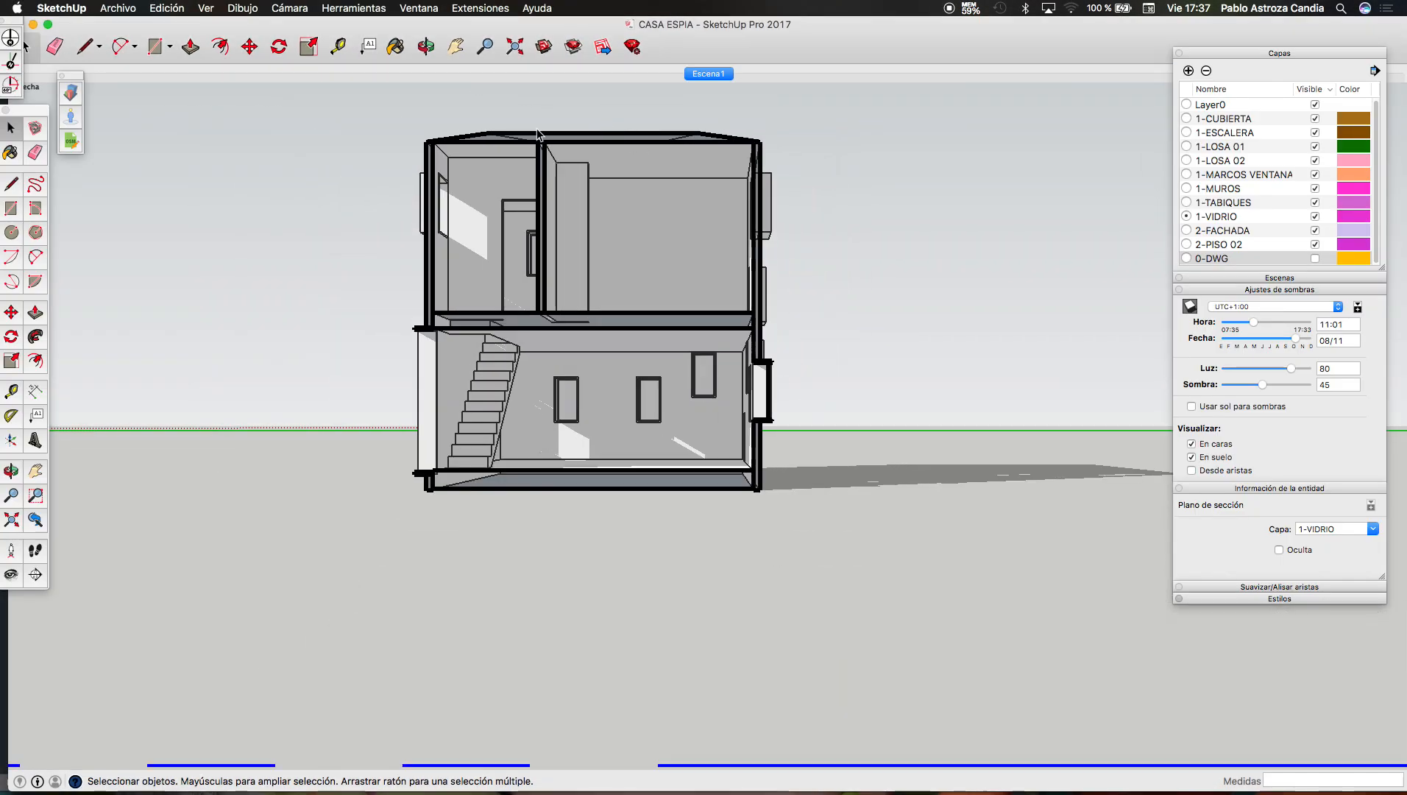
left_click(425, 49)
left_click_drag(497, 197, 779, 273)
scroll(779, 273, "down", 5)
key("space")
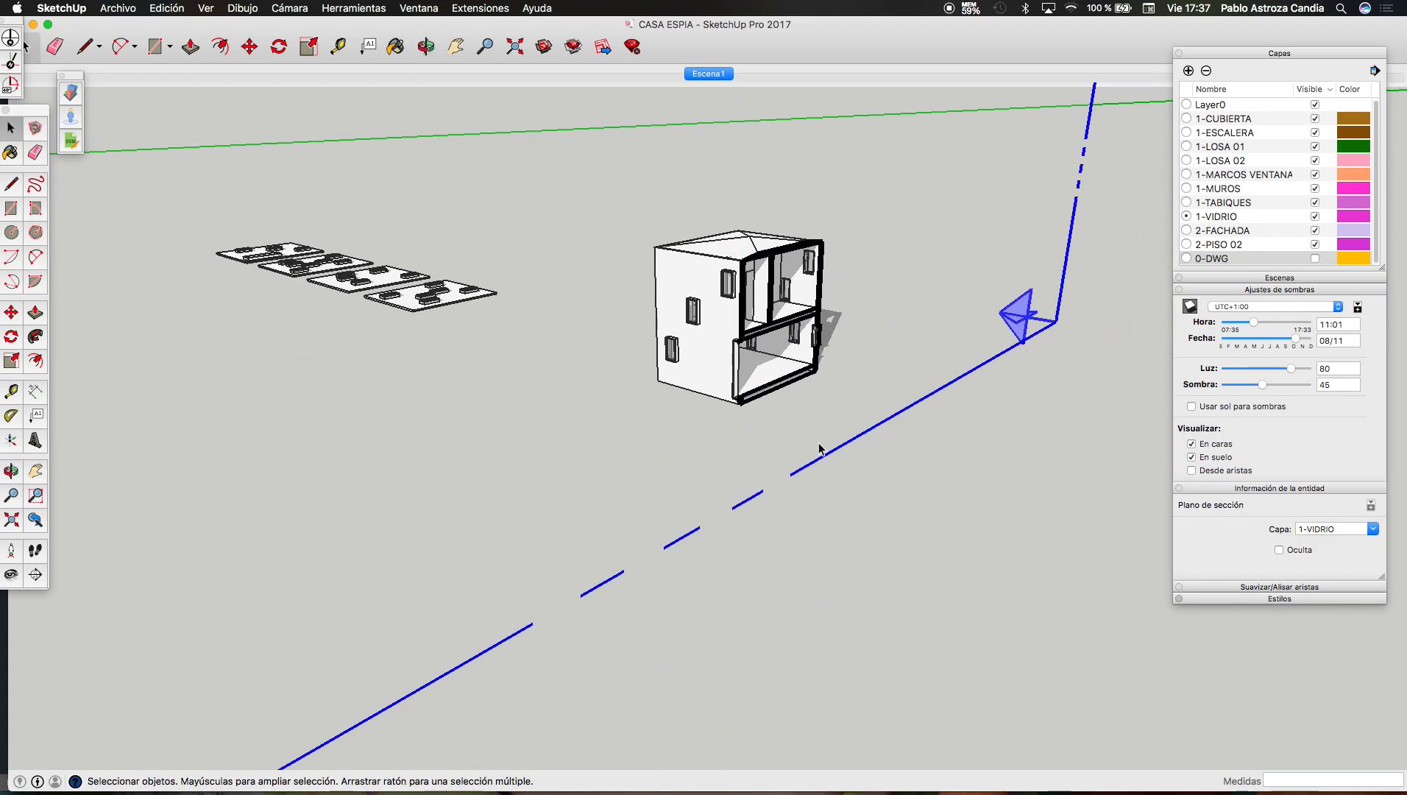
key("Delete")
scroll(758, 471, "up", 3)
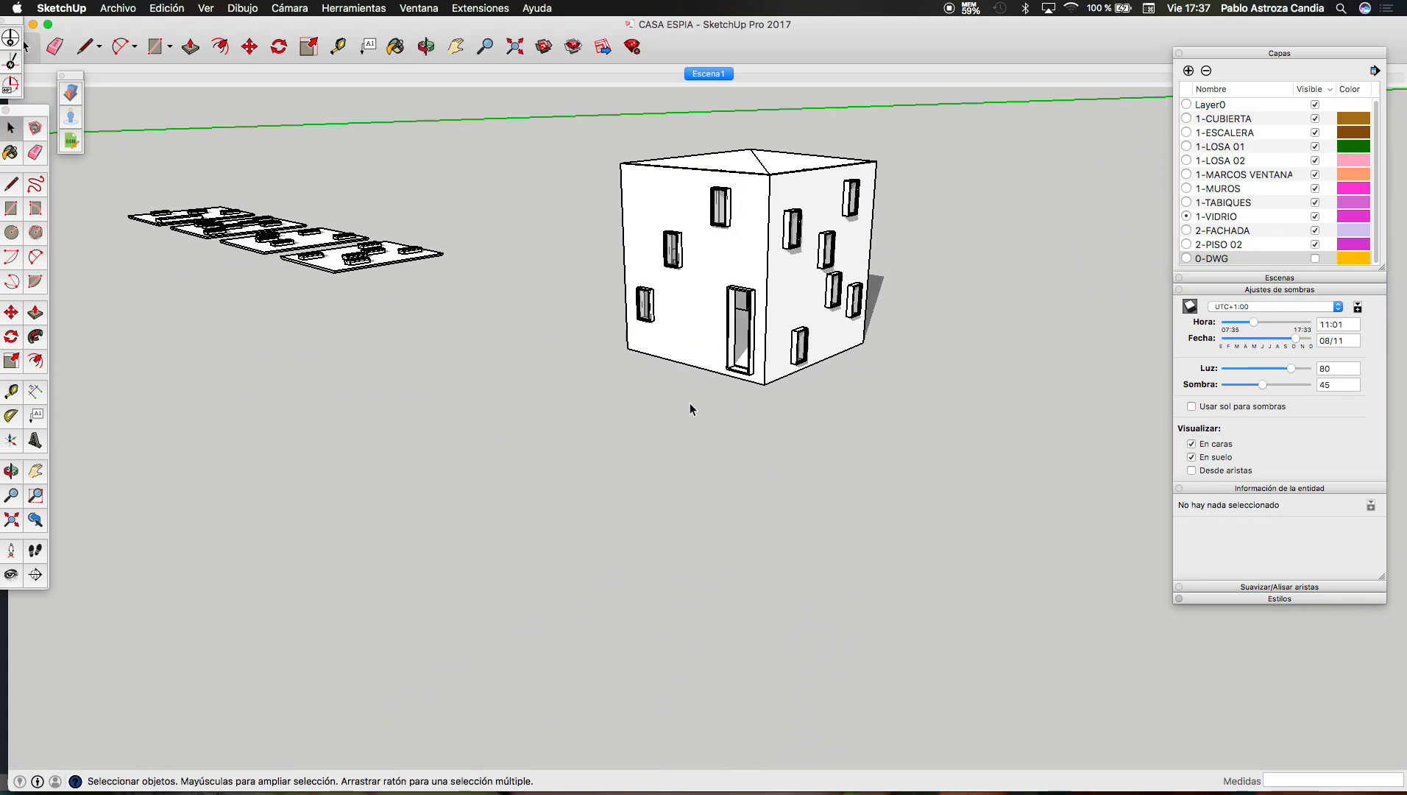
Step: Place the camera in front of the house corner beside the entrance and look up to frame the house at about 125 cm eye height
left_click(12, 550)
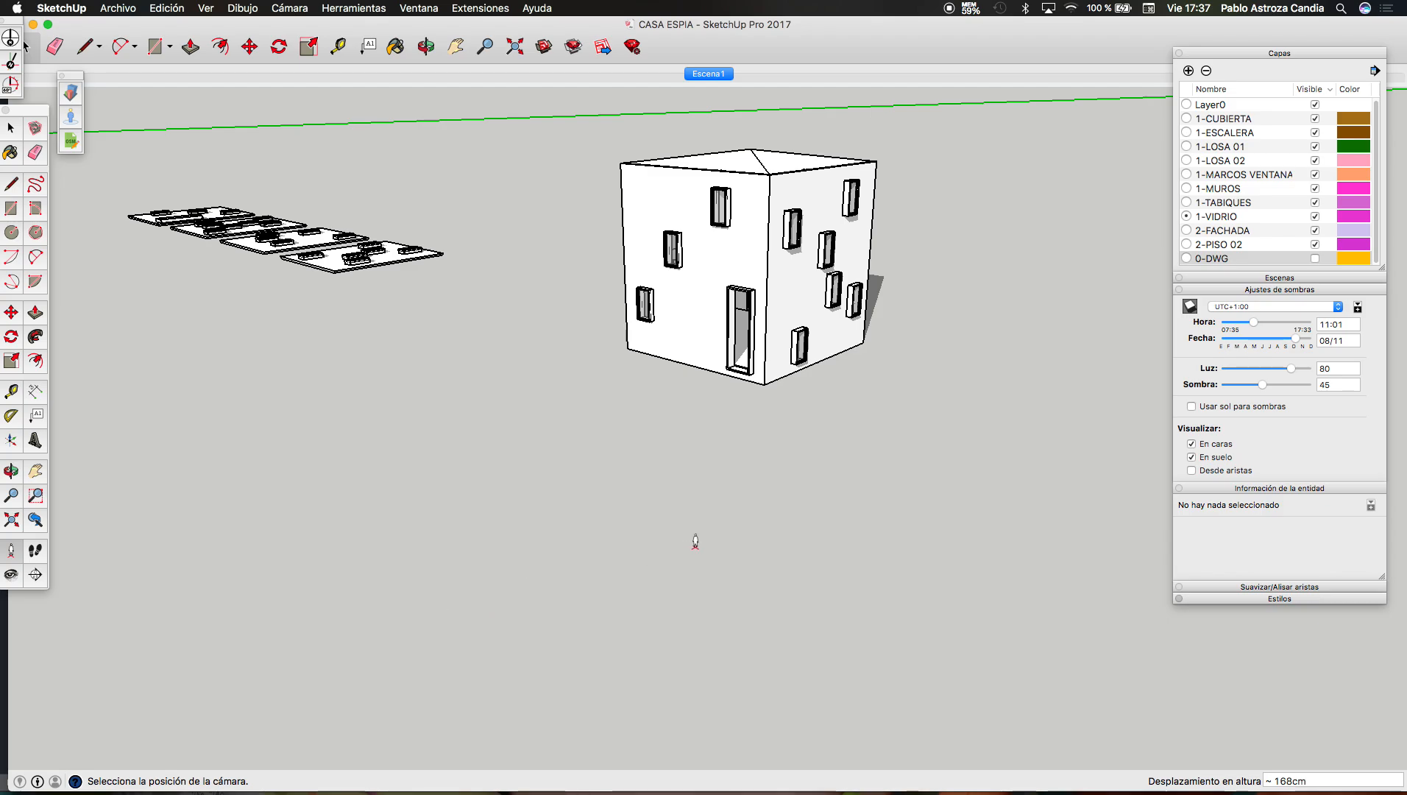
left_click(757, 548)
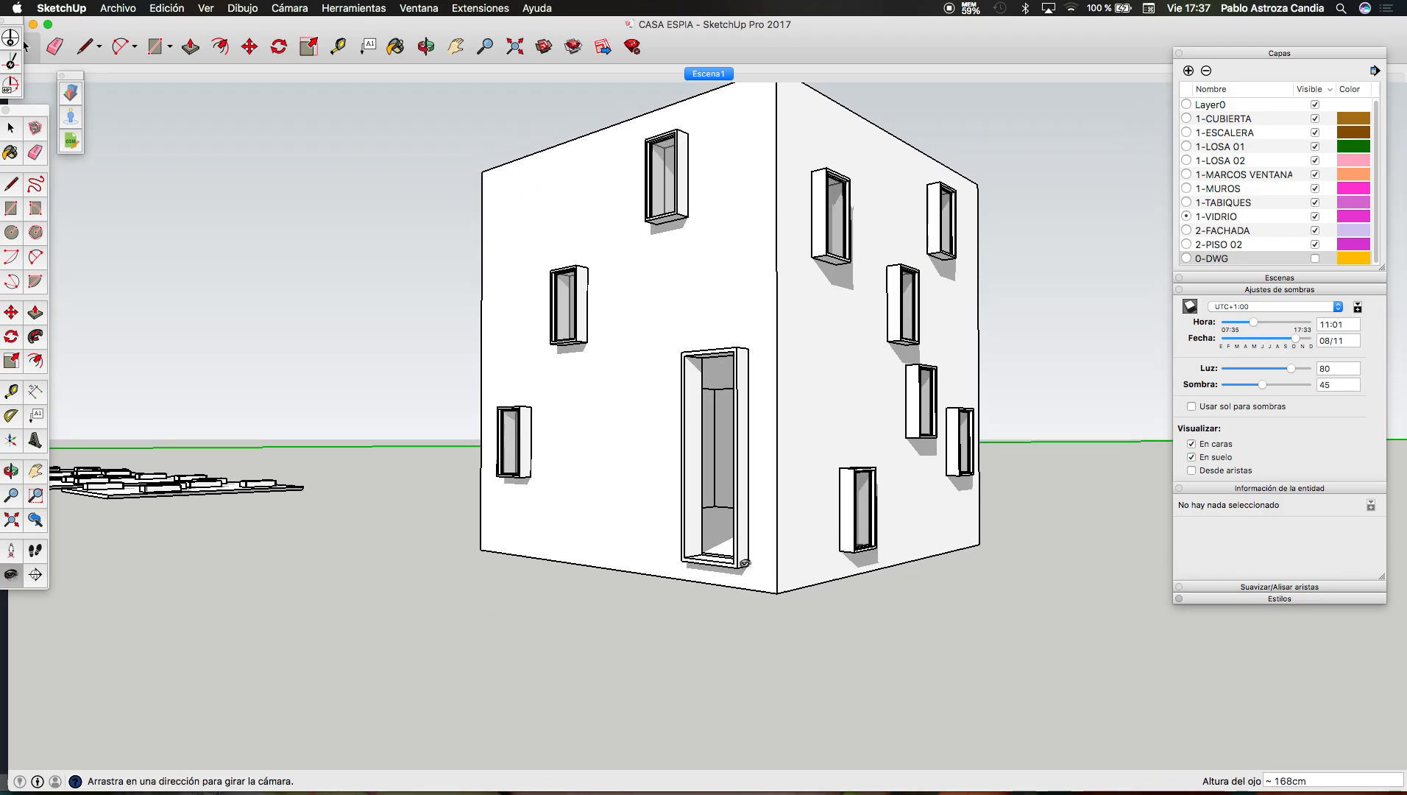
left_click_drag(773, 477, 775, 473)
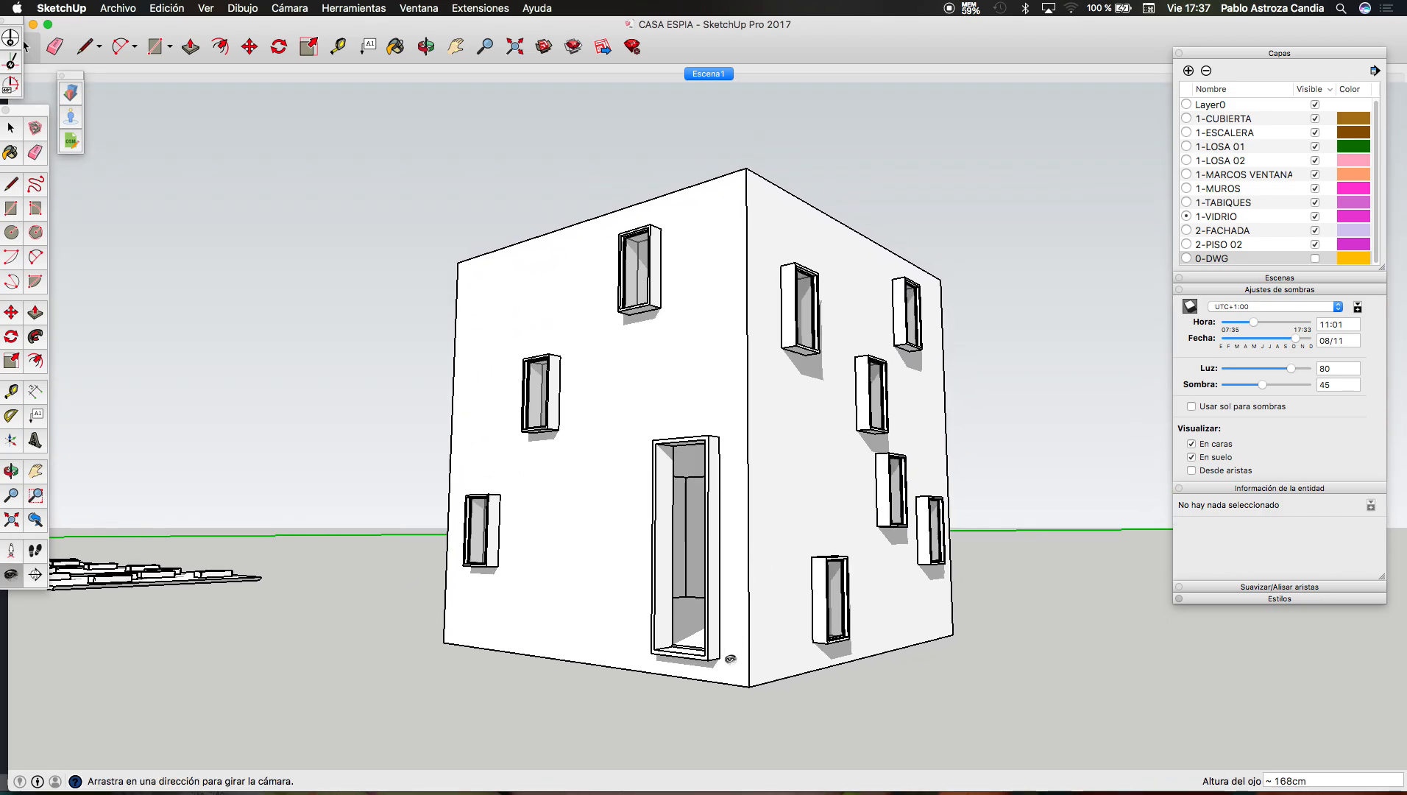
scroll(728, 666, "up", 5)
left_click_drag(728, 676, 738, 606)
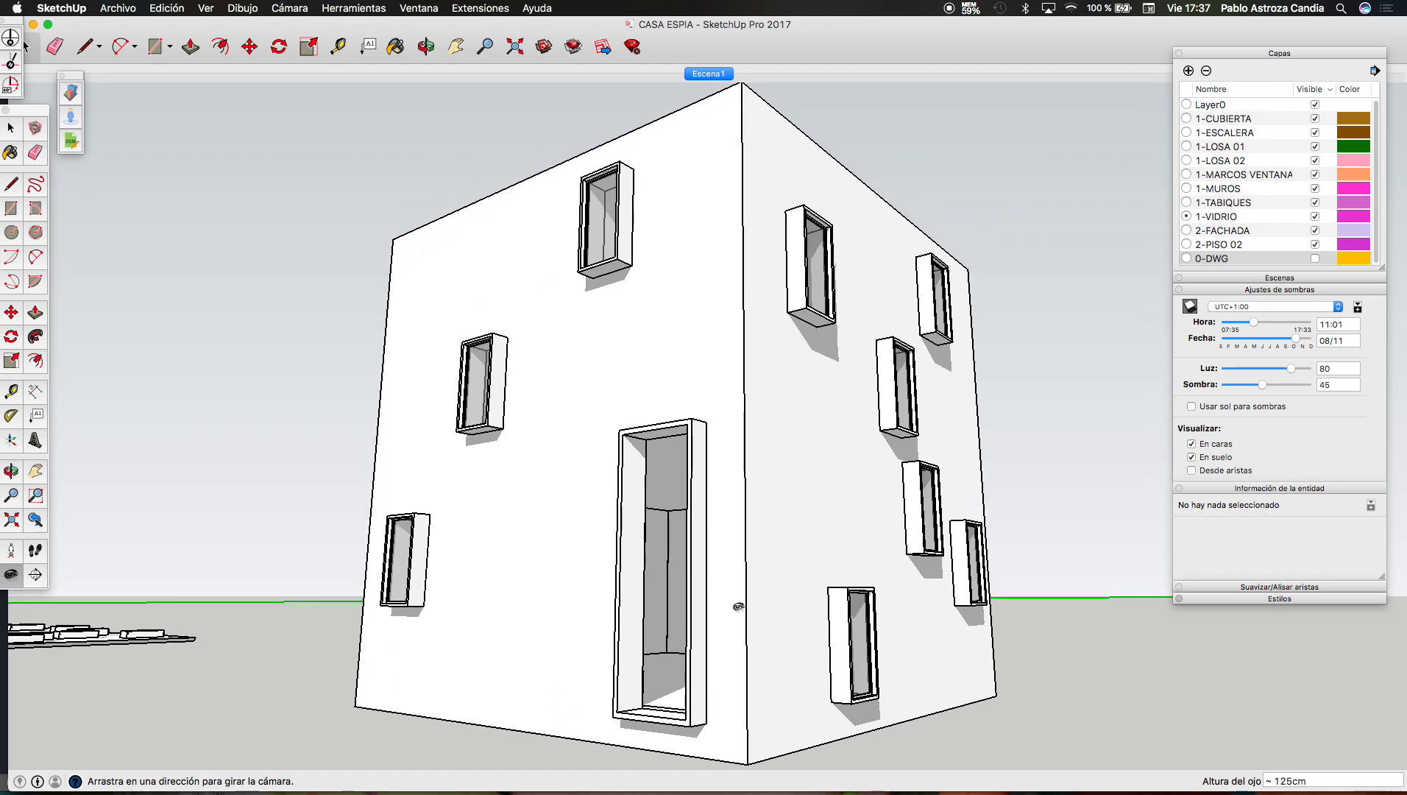
scroll(739, 607, "down", 2)
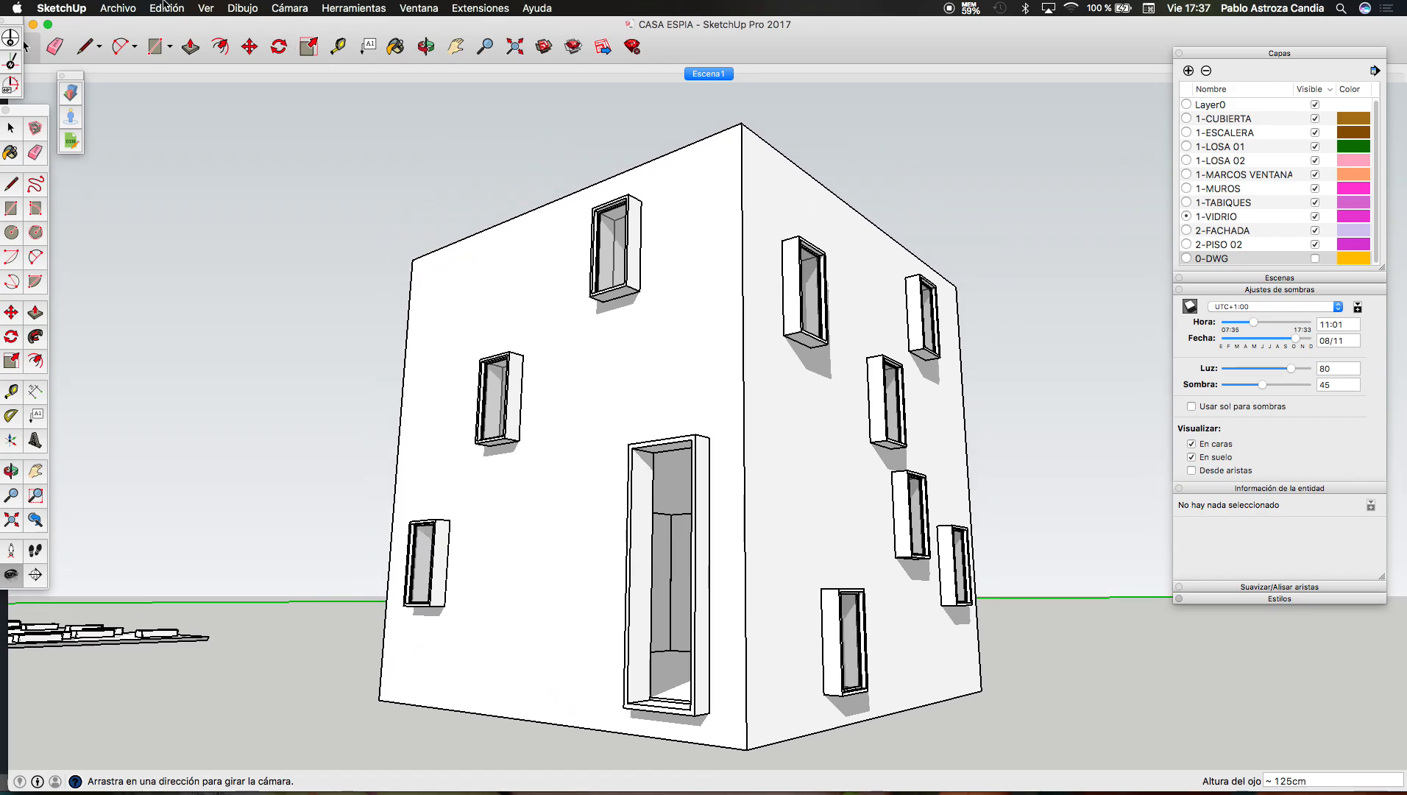
Step: Export the exterior perspective as a 2D graphic in AutoCAD DWG format, named PERSP, in the MODELADO folder
left_click(118, 8)
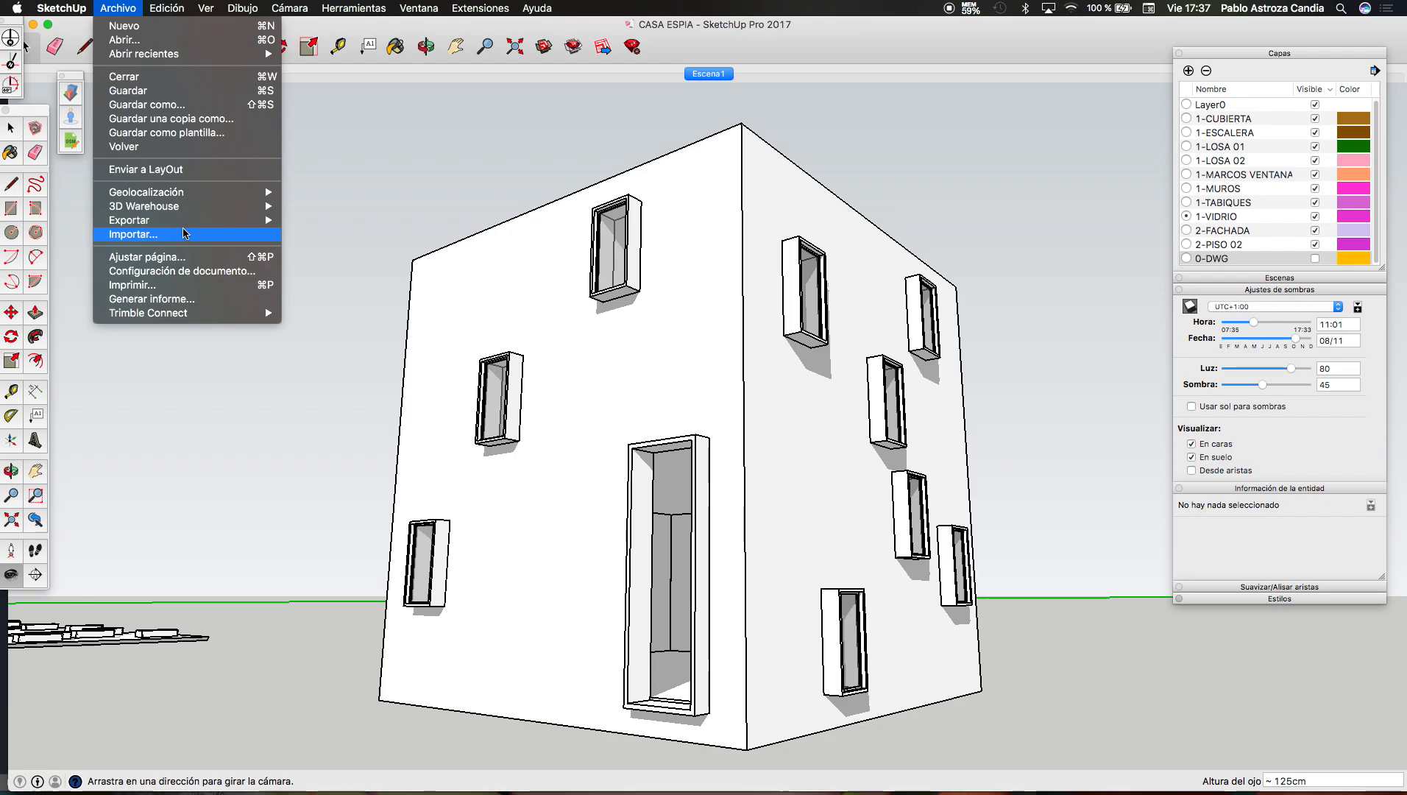
mouse_move(203, 220)
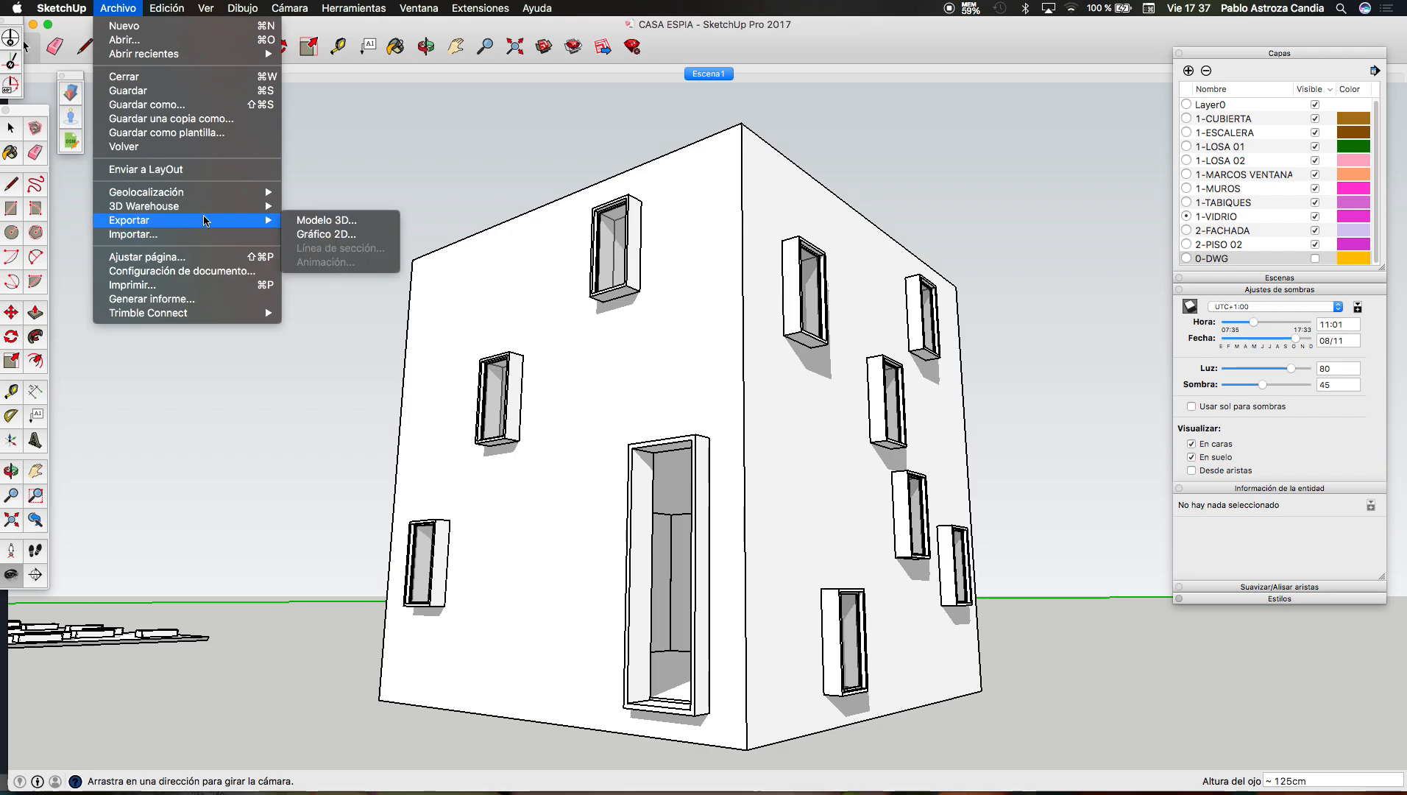
left_click(333, 233)
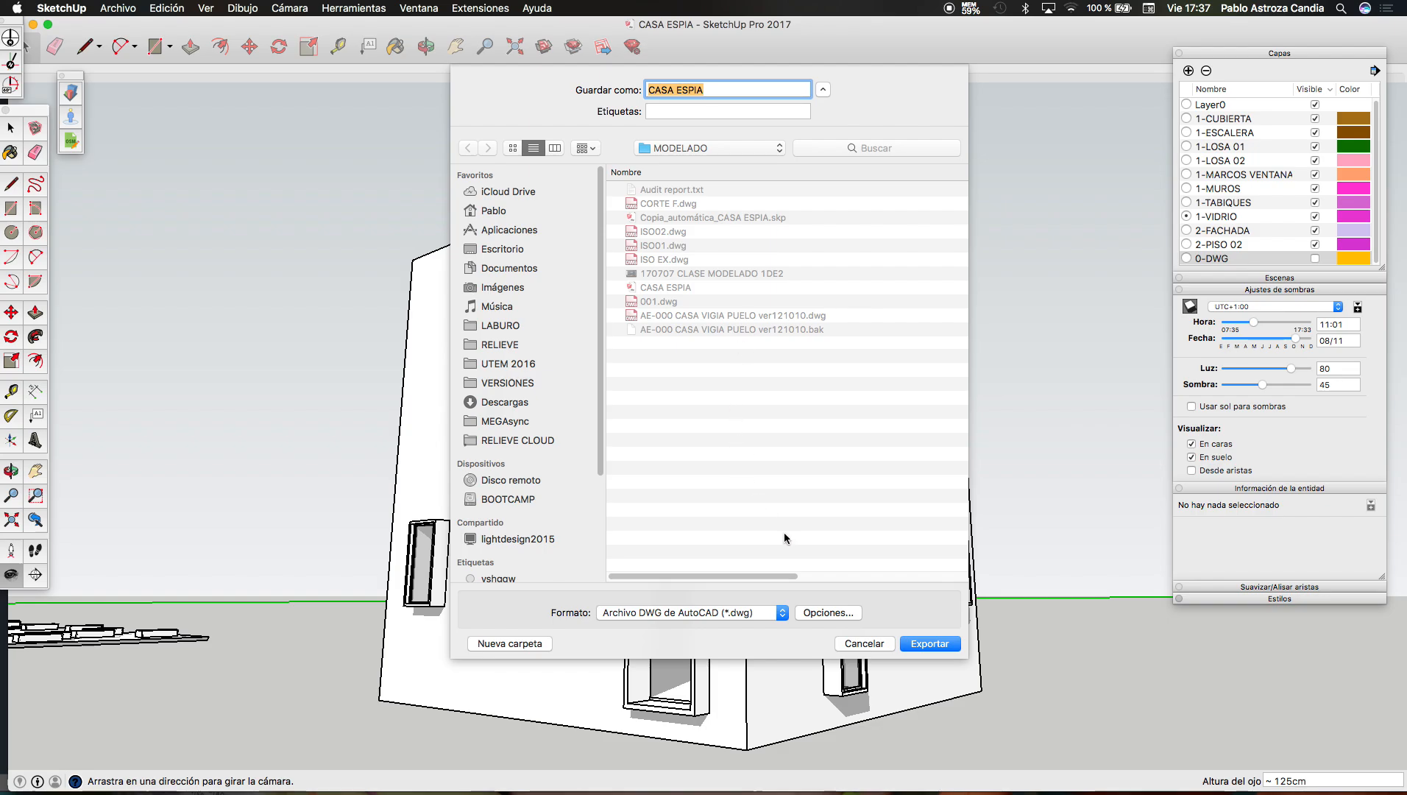
type("PERSP")
left_click(936, 646)
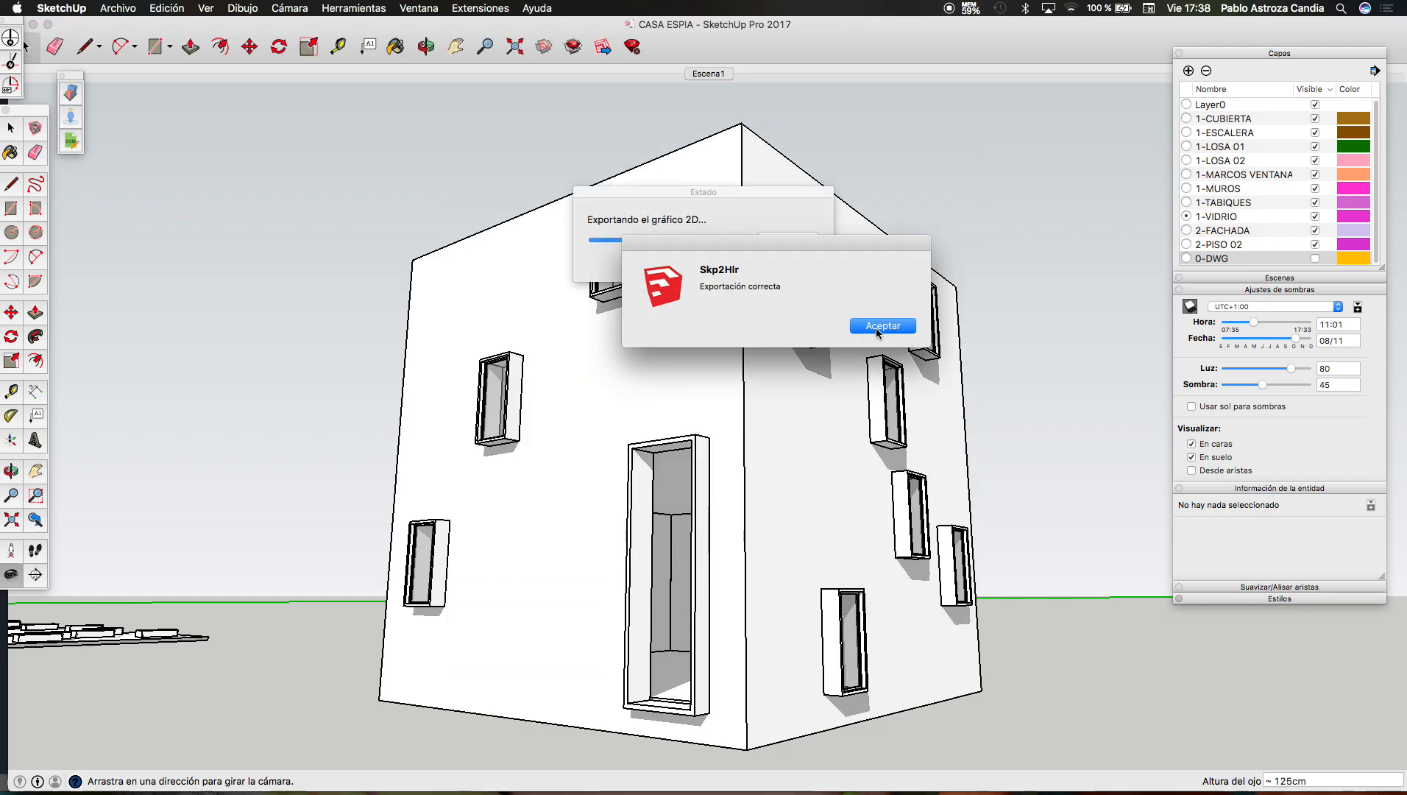
left_click(878, 333)
Step: Switch to AutoCAD and open PERSP.dwg from the MODELADO folder
key("ctrl+Up")
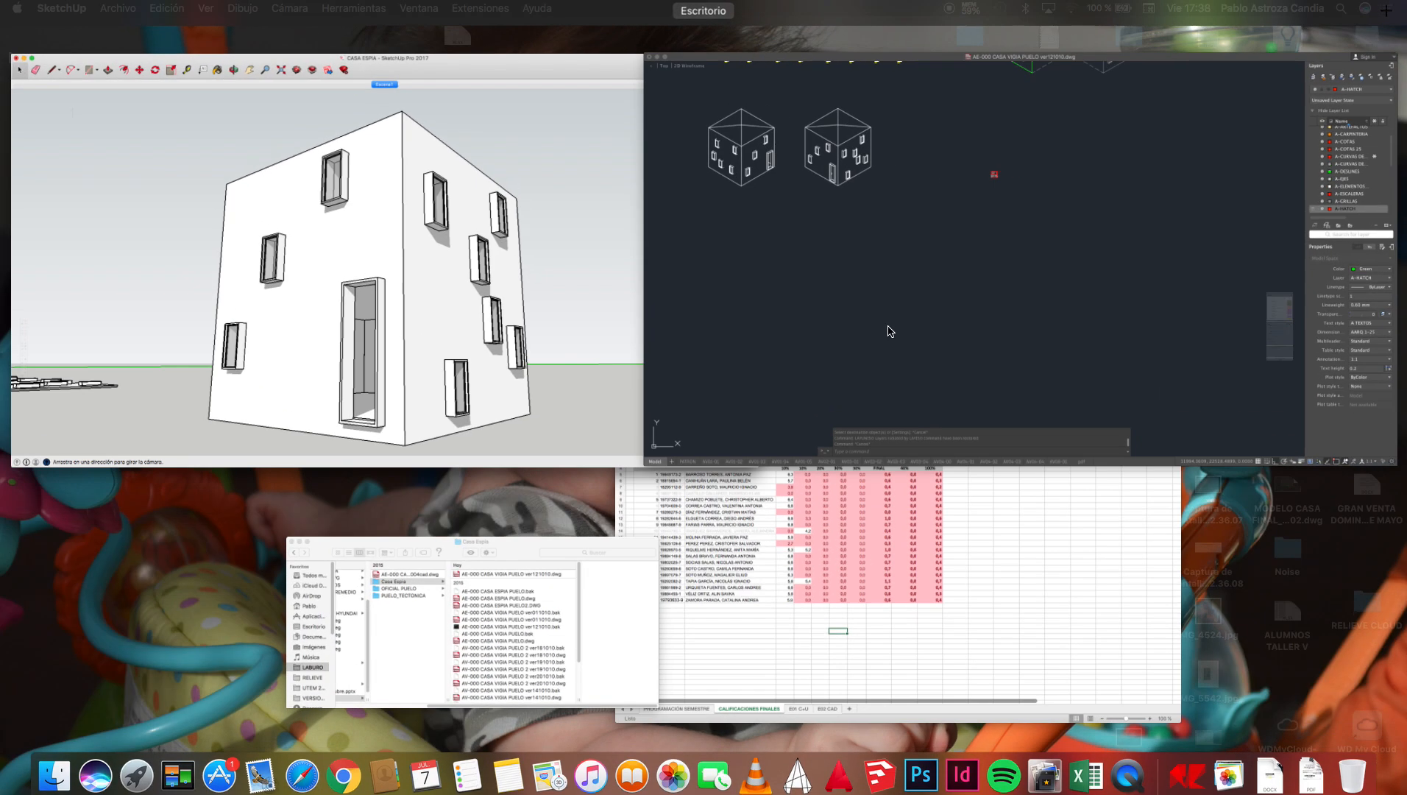
left_click(888, 328)
key("ctrl+Up")
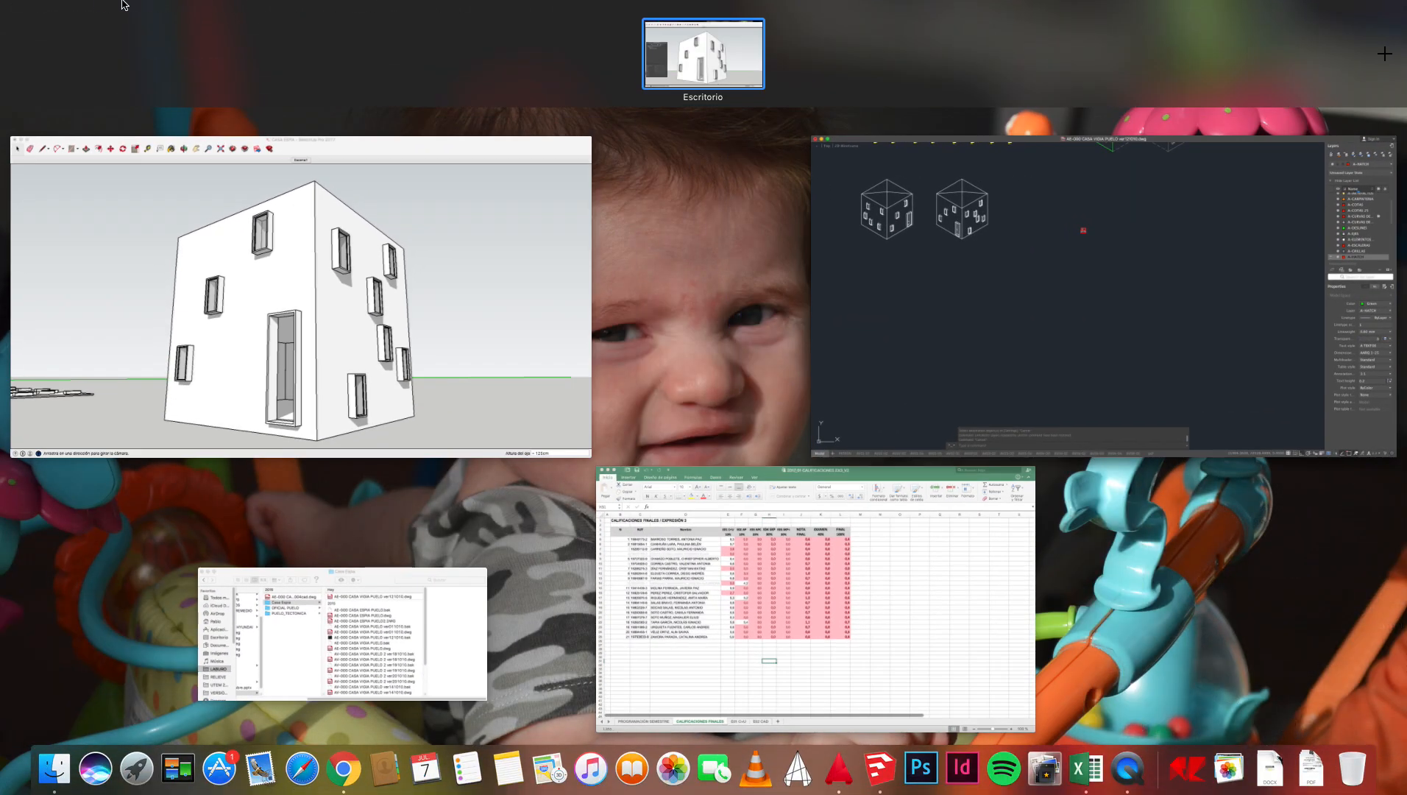
left_click(895, 314)
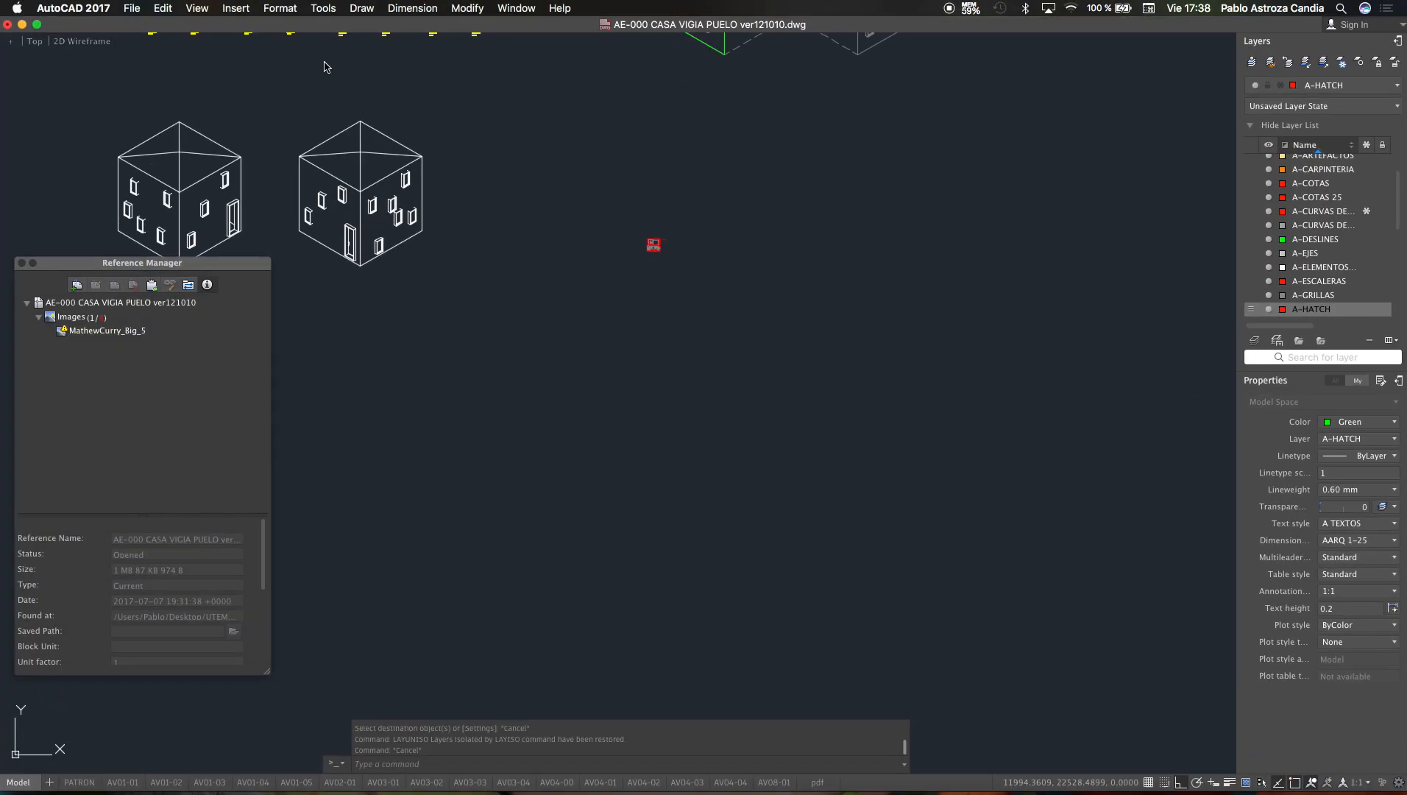
left_click(132, 8)
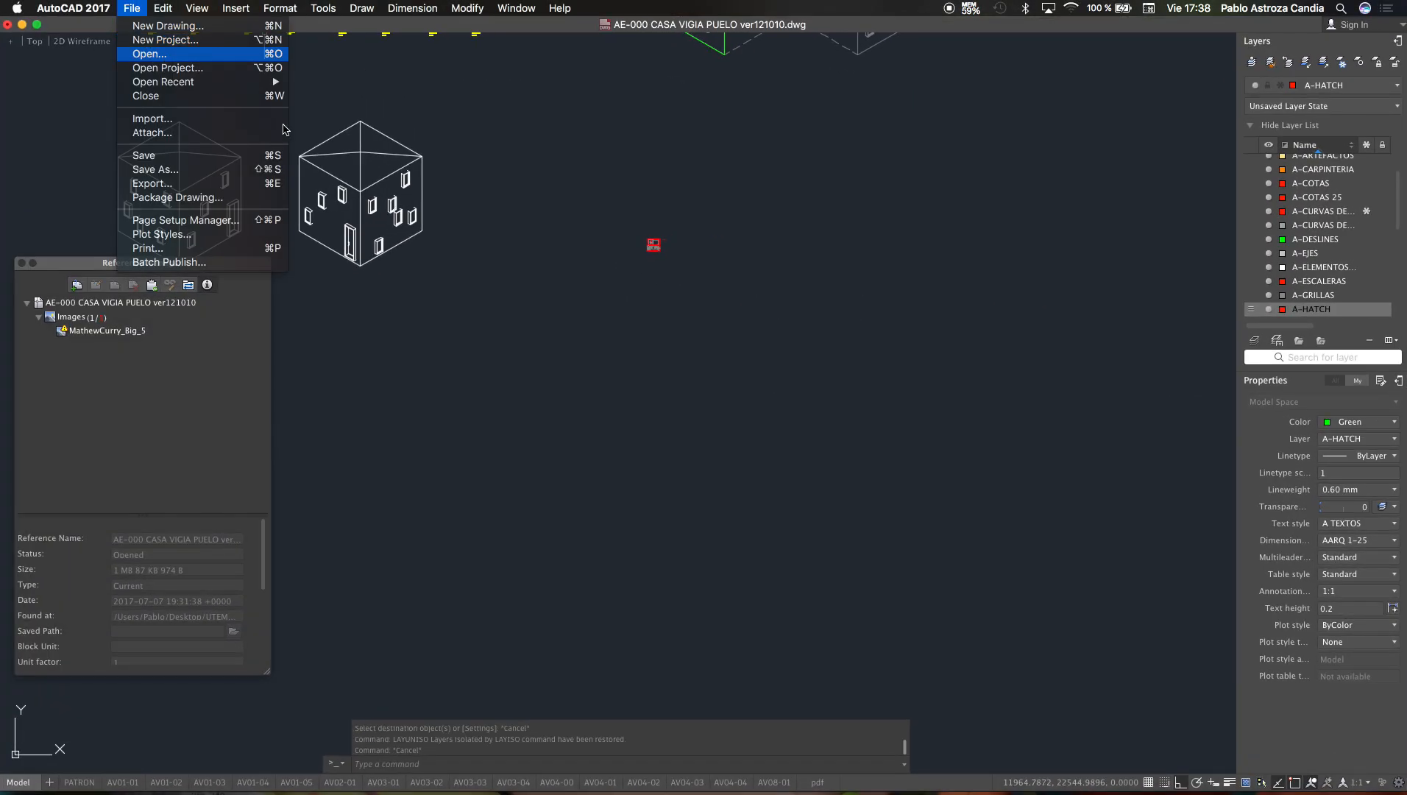
left_click(149, 54)
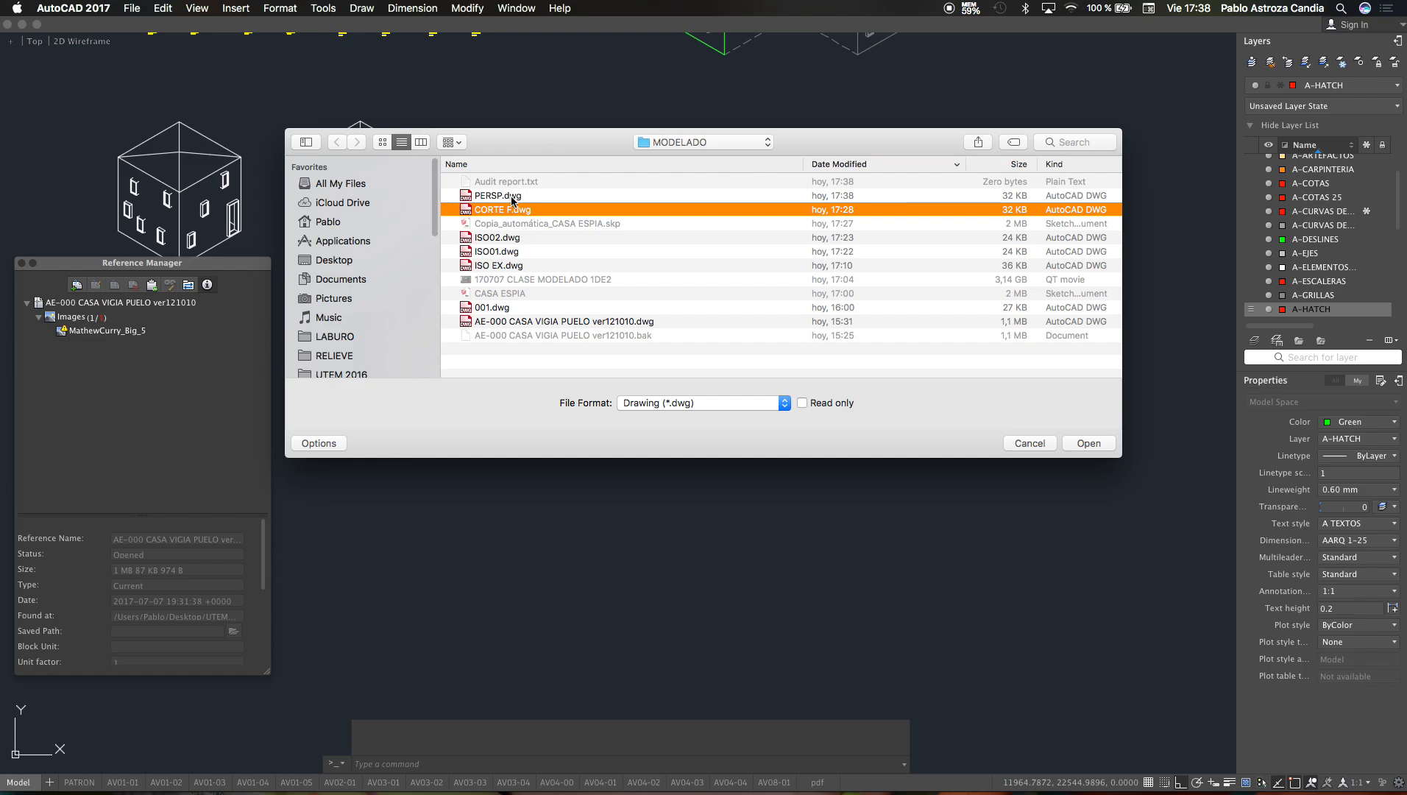
left_click(512, 196)
left_click(1079, 444)
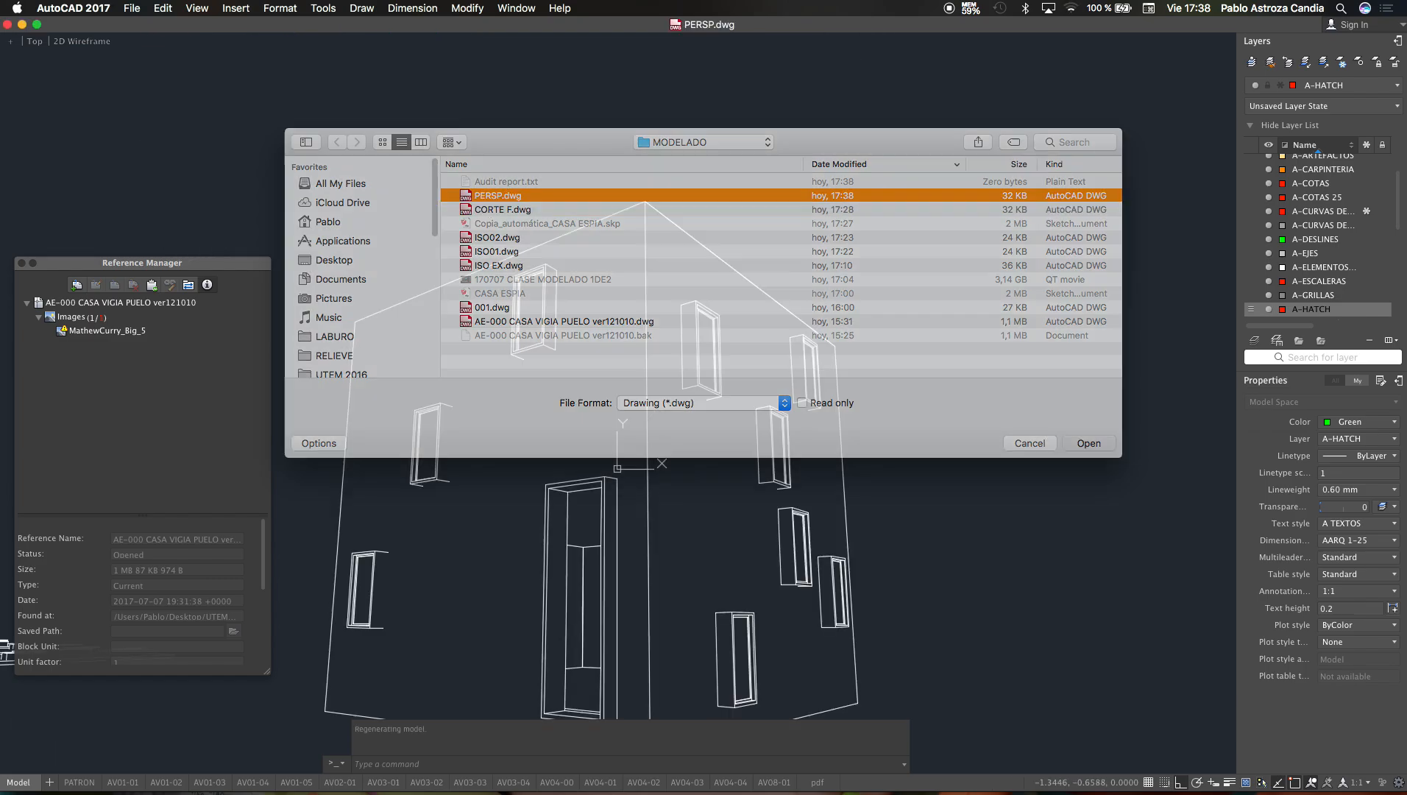
Step: Copy the house perspective linework, without the distant flat drawings, using the house's lower-left corner as base point
scroll(834, 302, "down", 3)
left_click(903, 192)
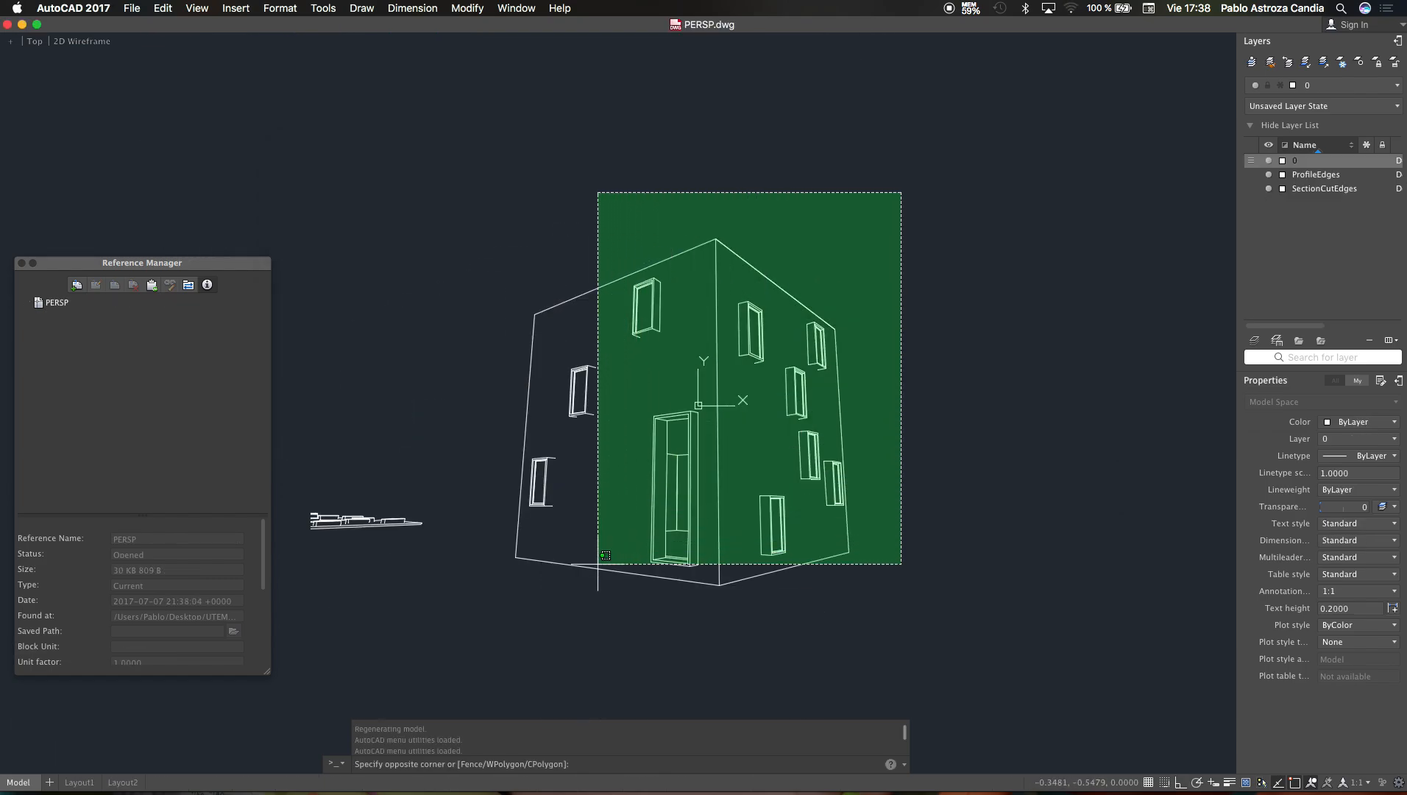
left_click(482, 610)
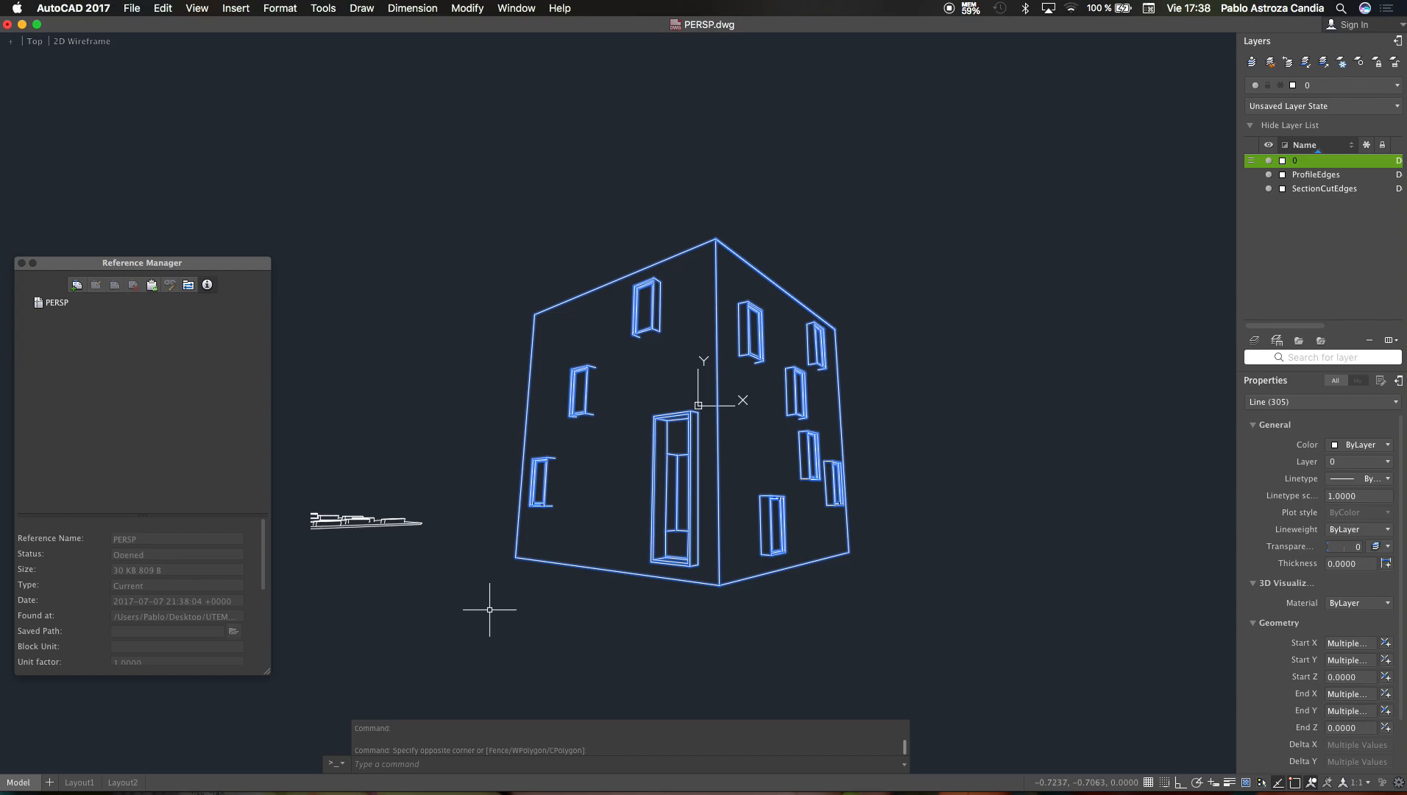
key("shift+super+c")
left_click(516, 558)
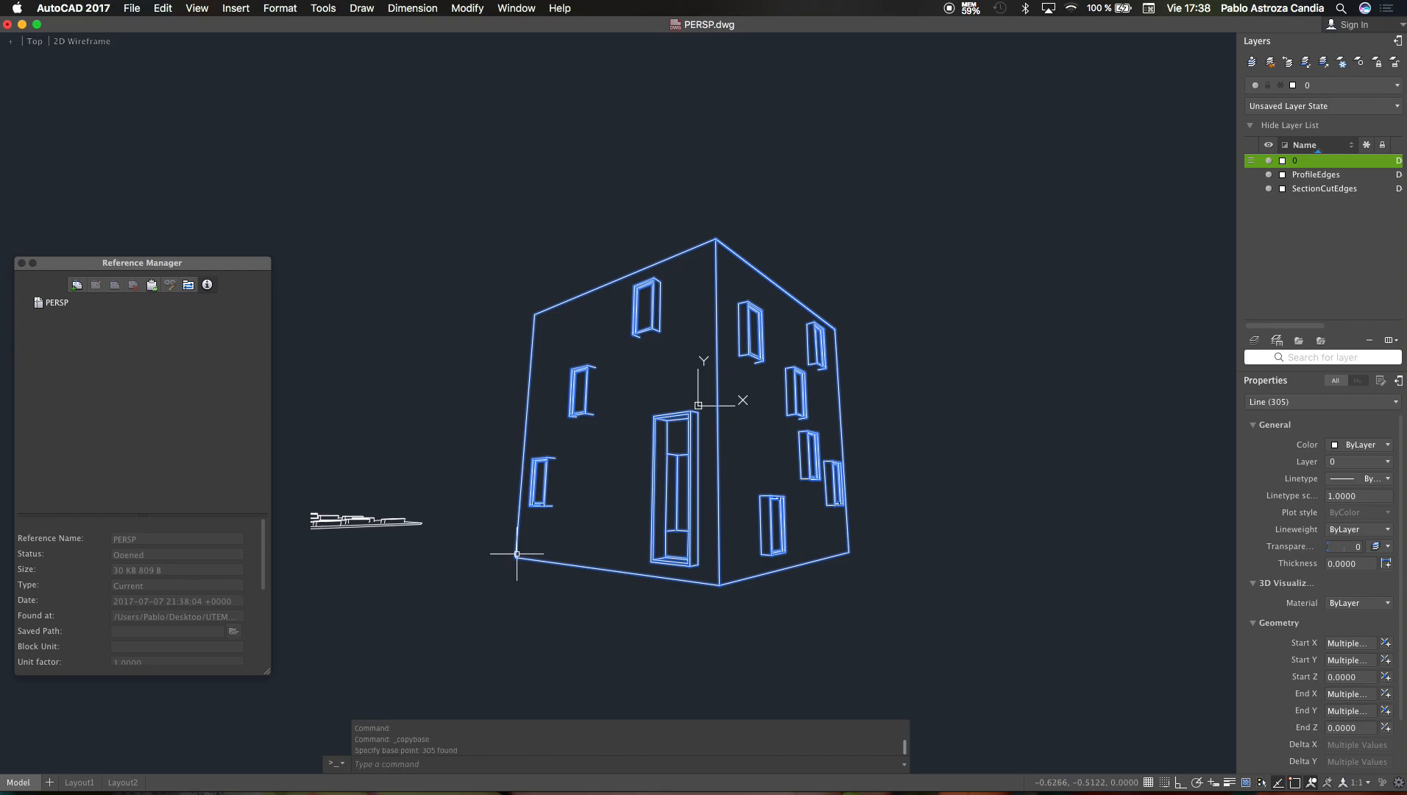
key("ctrl+Up")
left_click(505, 389)
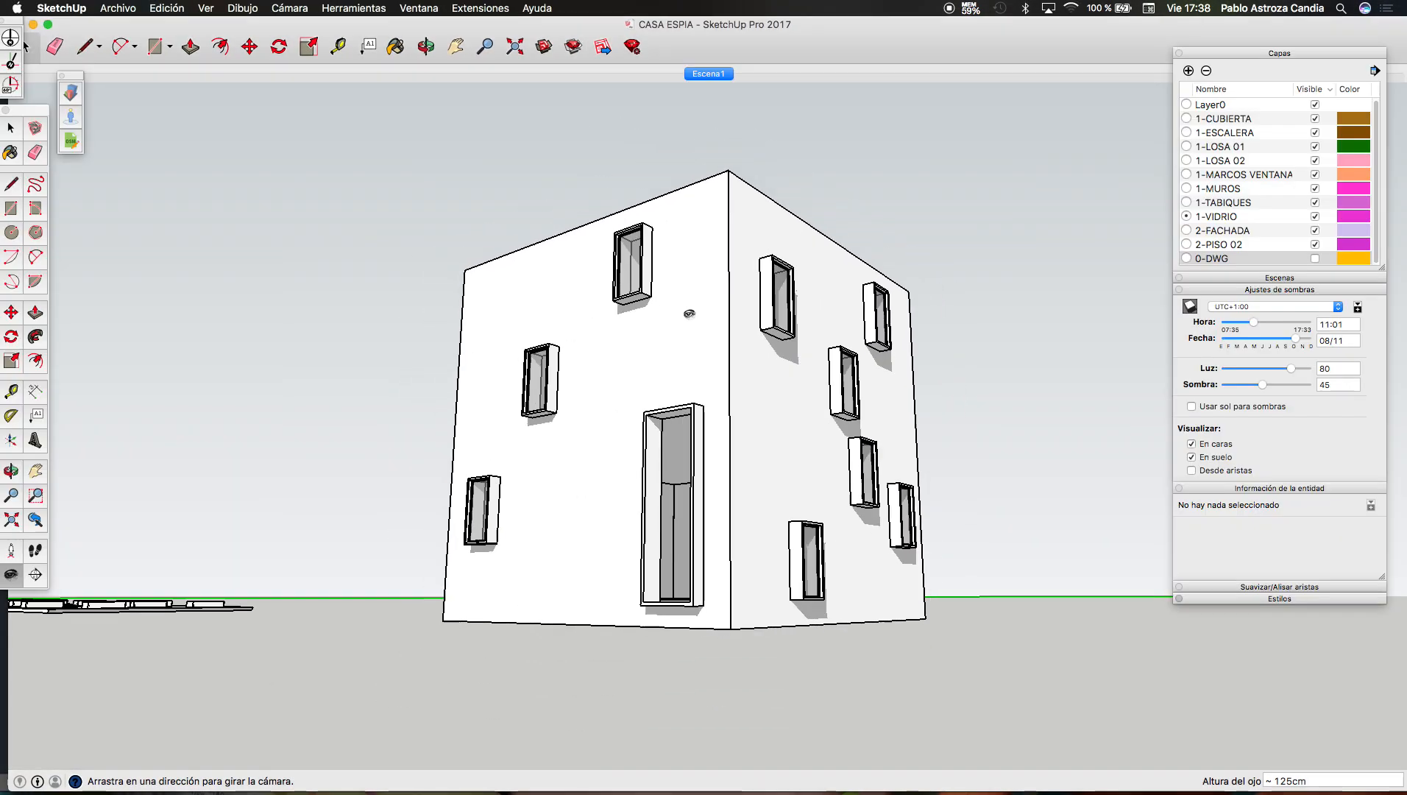
key("ctrl+Up")
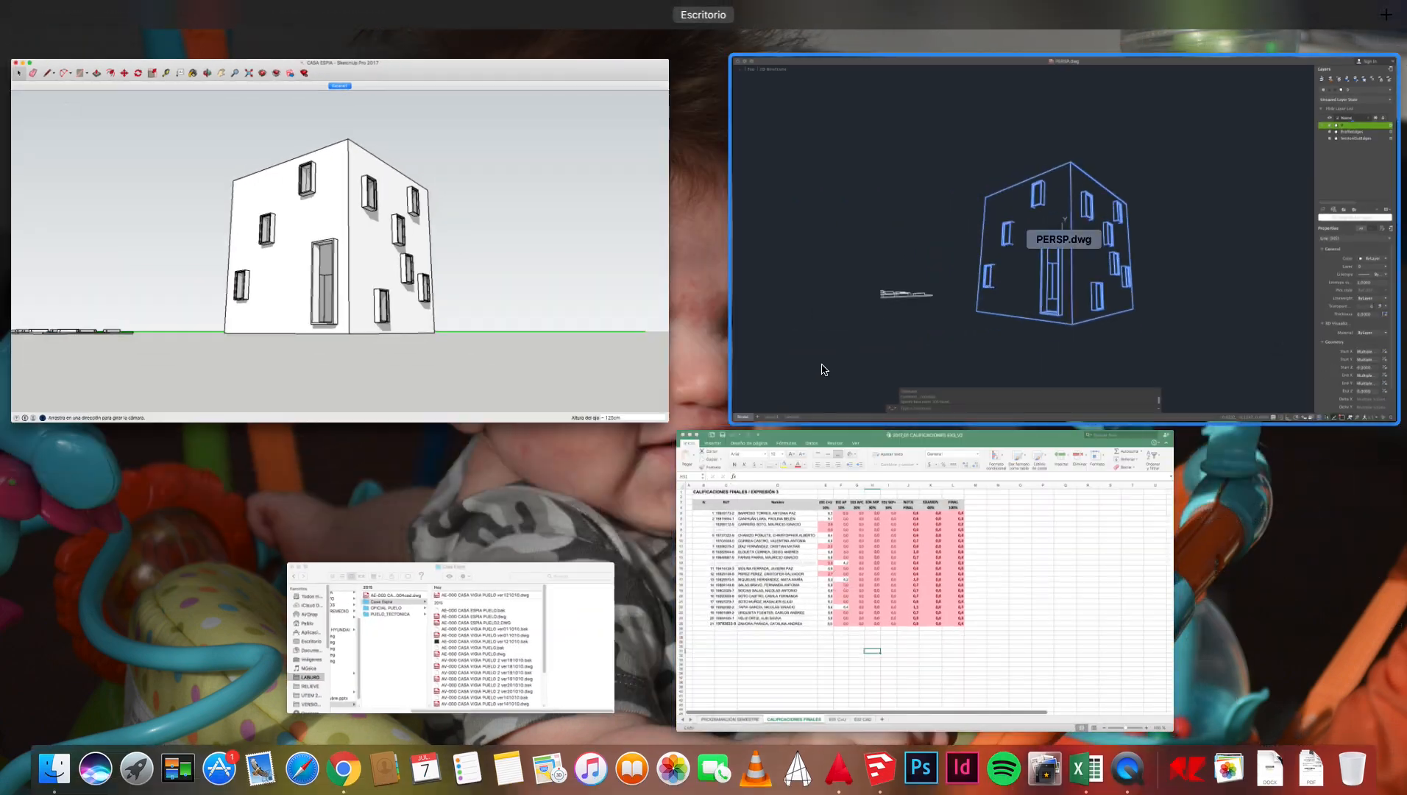
left_click(799, 259)
Step: Paste the copied perspective into the AE-000 CASA VIGIA PUELO ver121010 drawing, beside the two isometric views
left_click(518, 8)
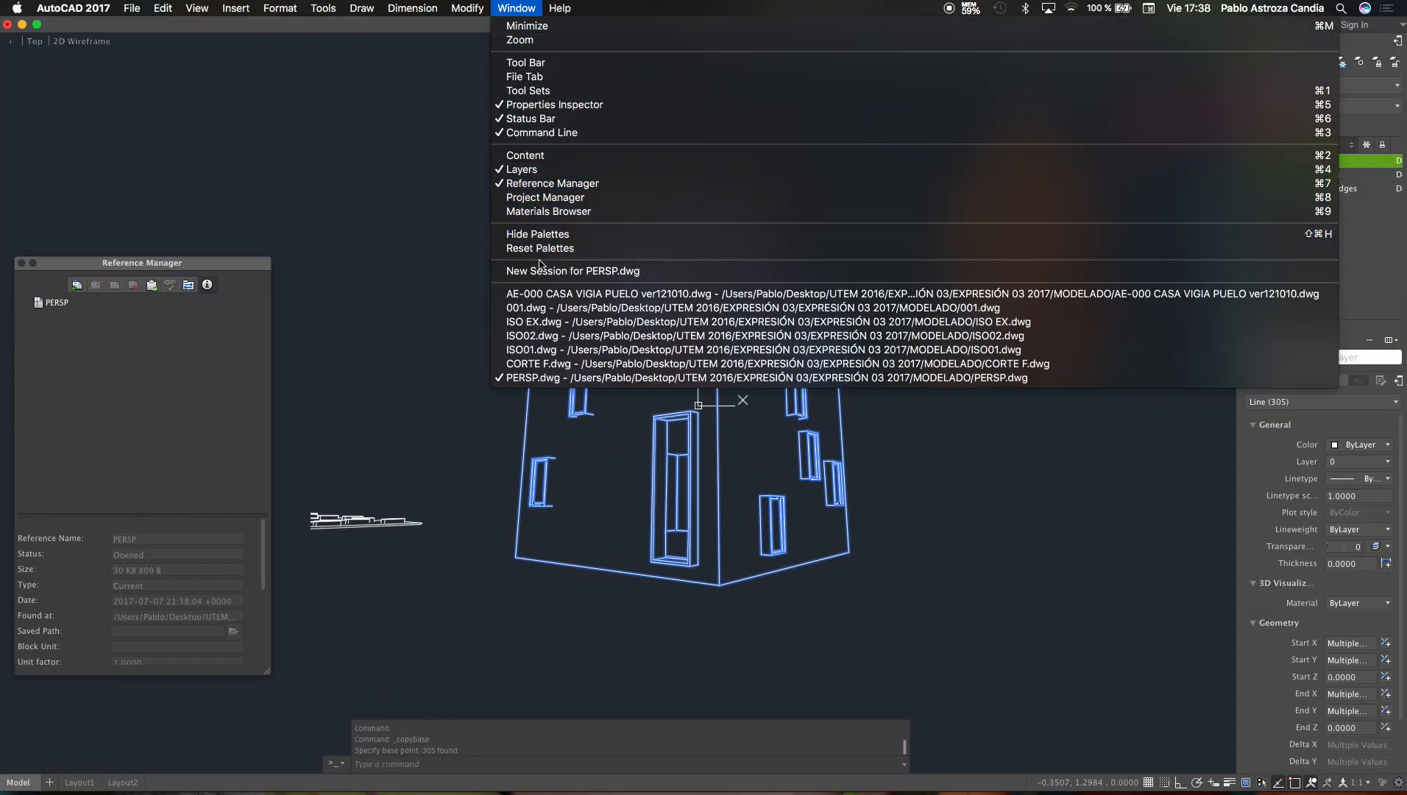
left_click(540, 296)
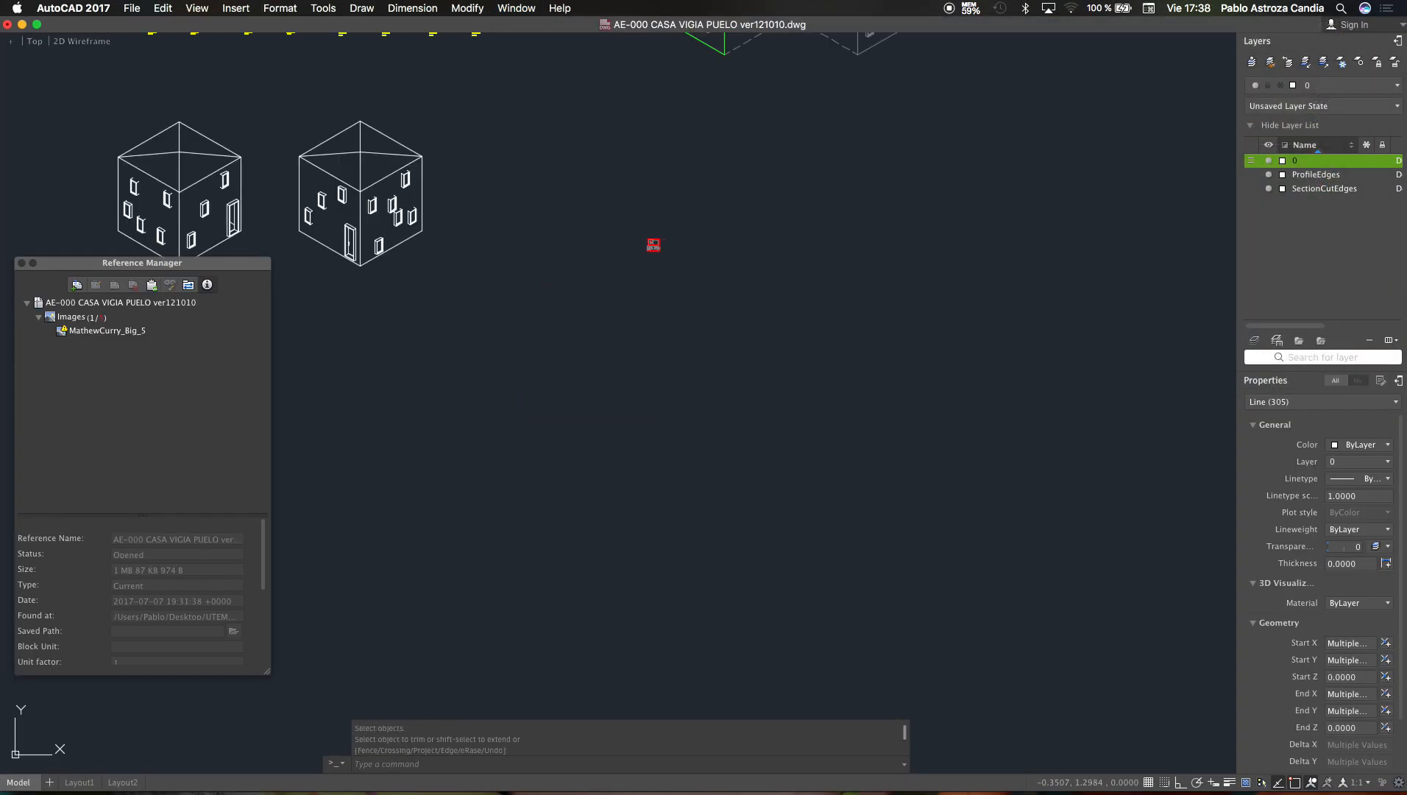
key("Escape")
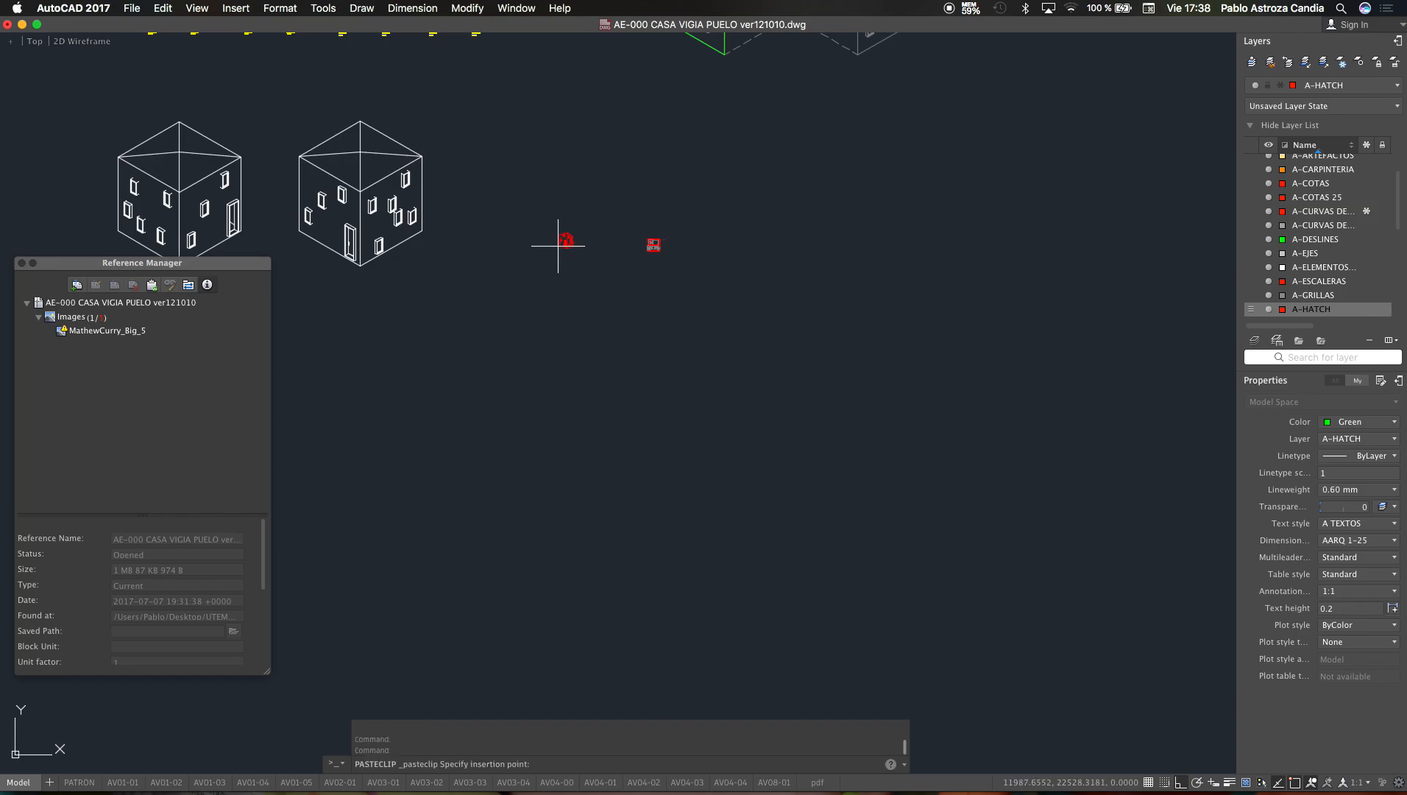
key("super+v")
scroll(539, 228, "up", 5)
scroll(529, 201, "up", 3)
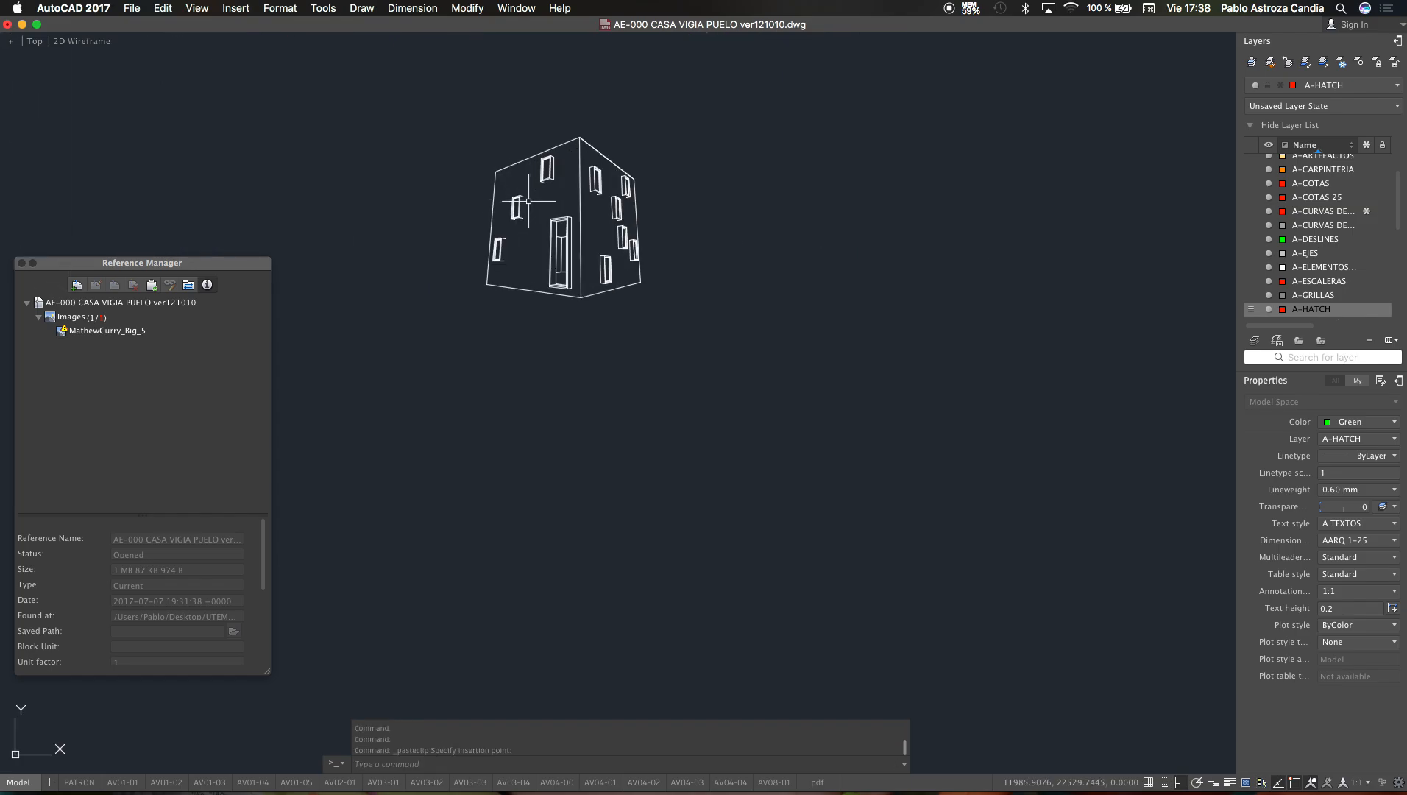
Step: Switch to the CASA ESPIA model in SketchUp, place the camera on the floor inside the entrance and look around the room
key("ctrl+Up")
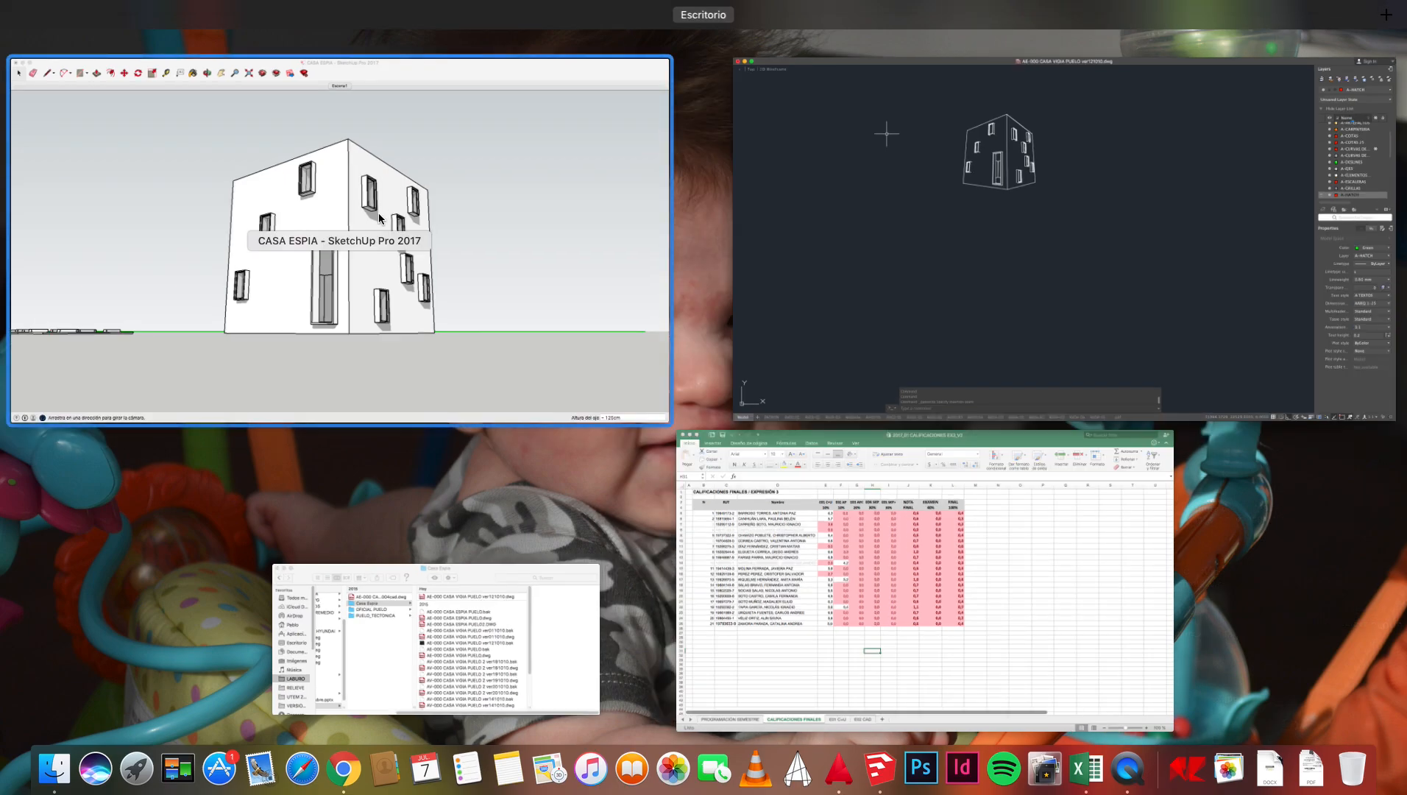
left_click(530, 349)
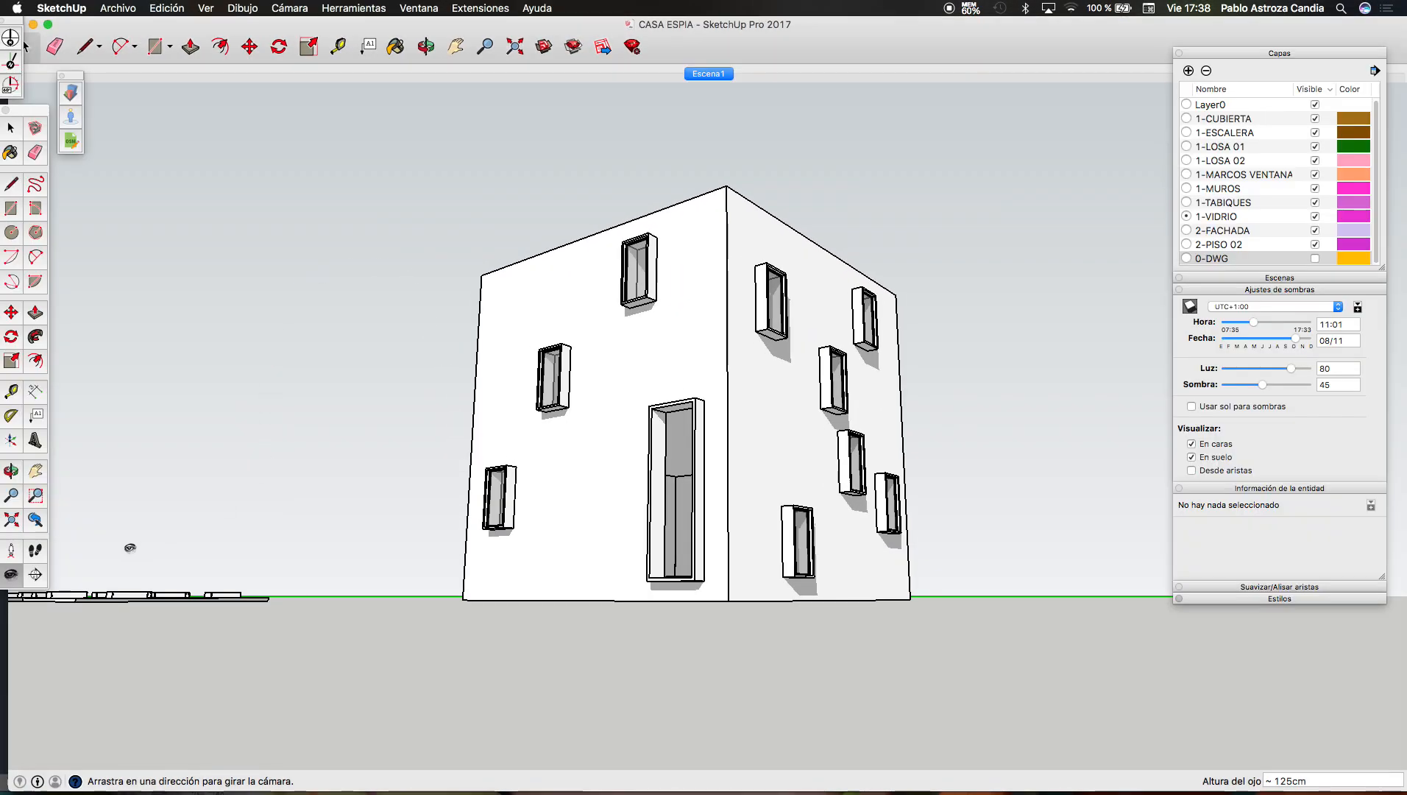
left_click(19, 555)
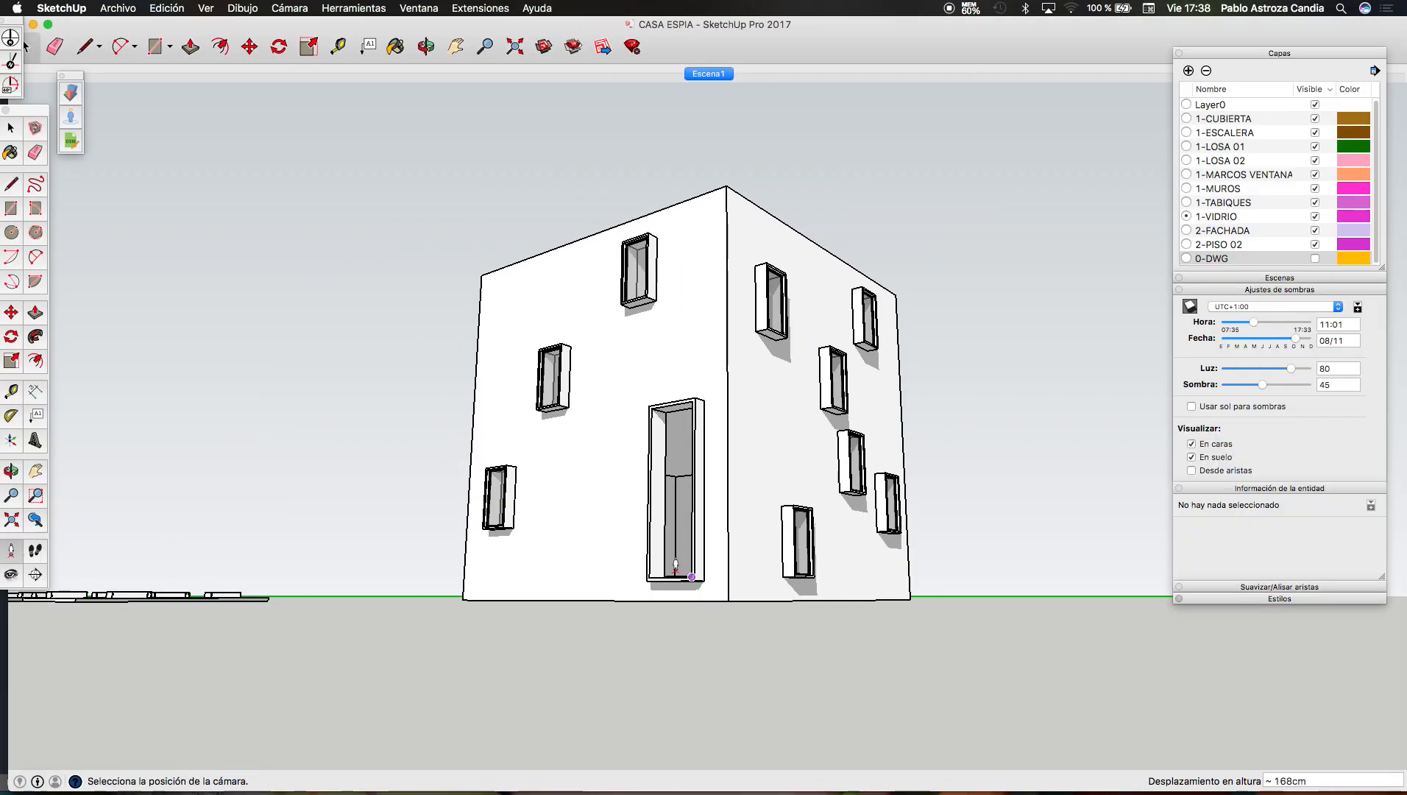
left_click(676, 566)
left_click_drag(676, 568, 675, 421)
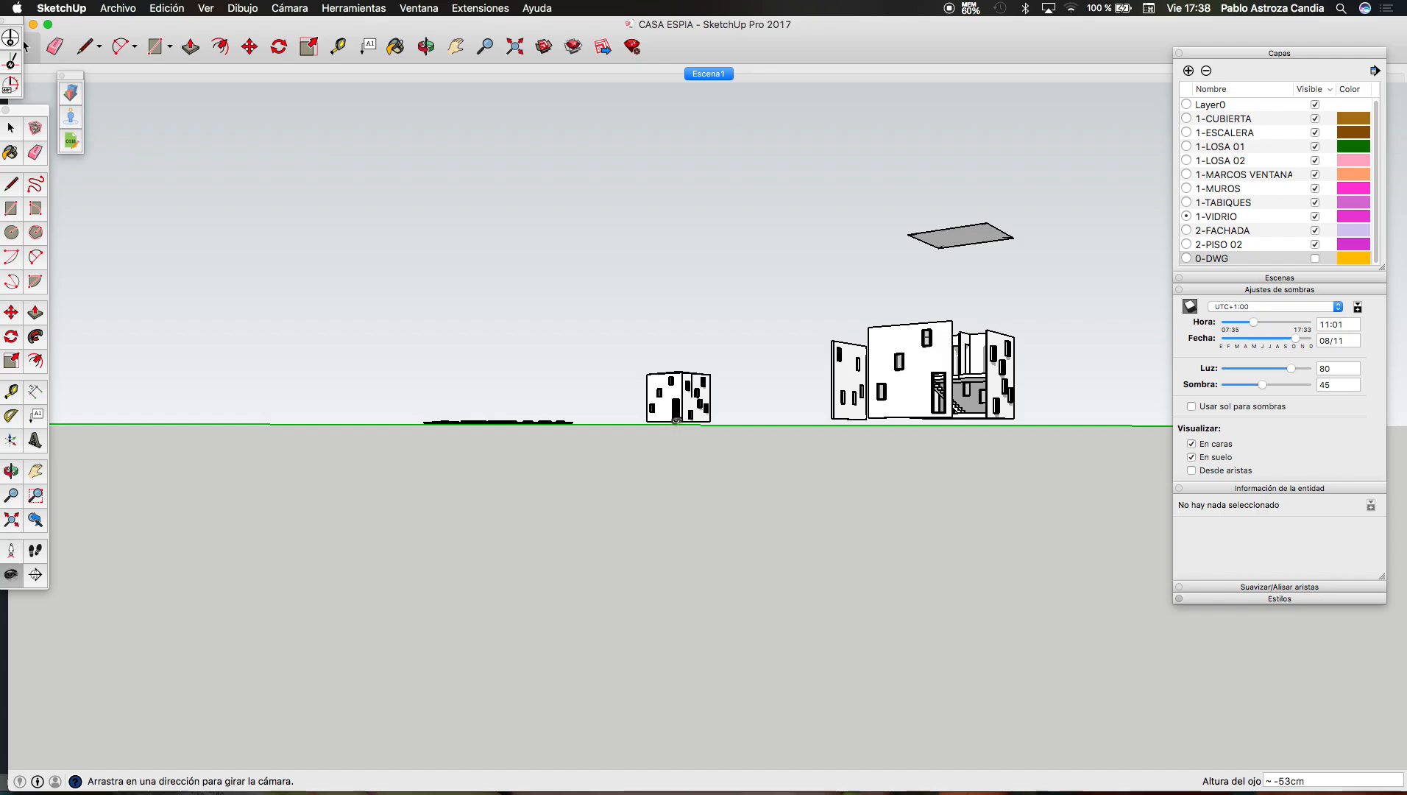
scroll(675, 421, "up", 10)
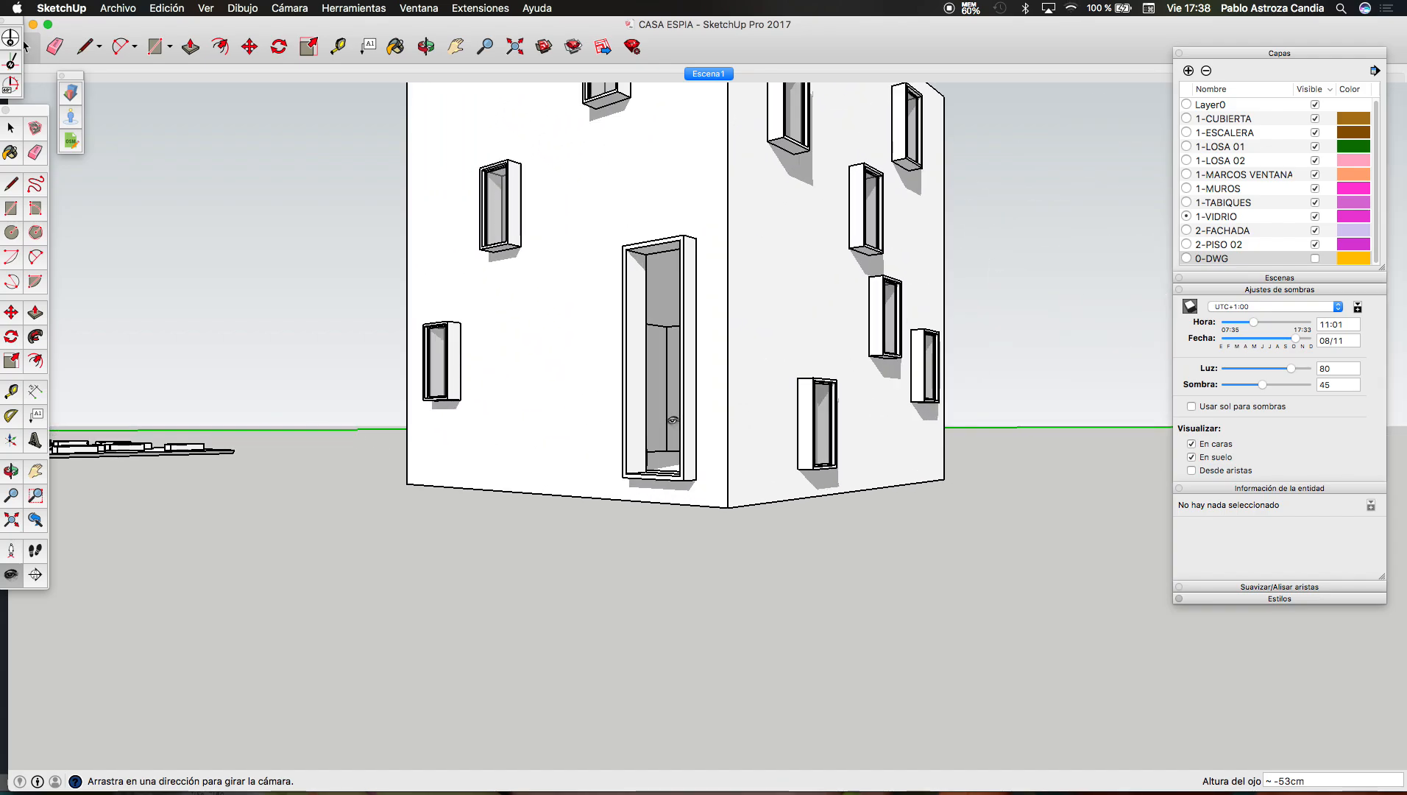
scroll(672, 421, "up", 4)
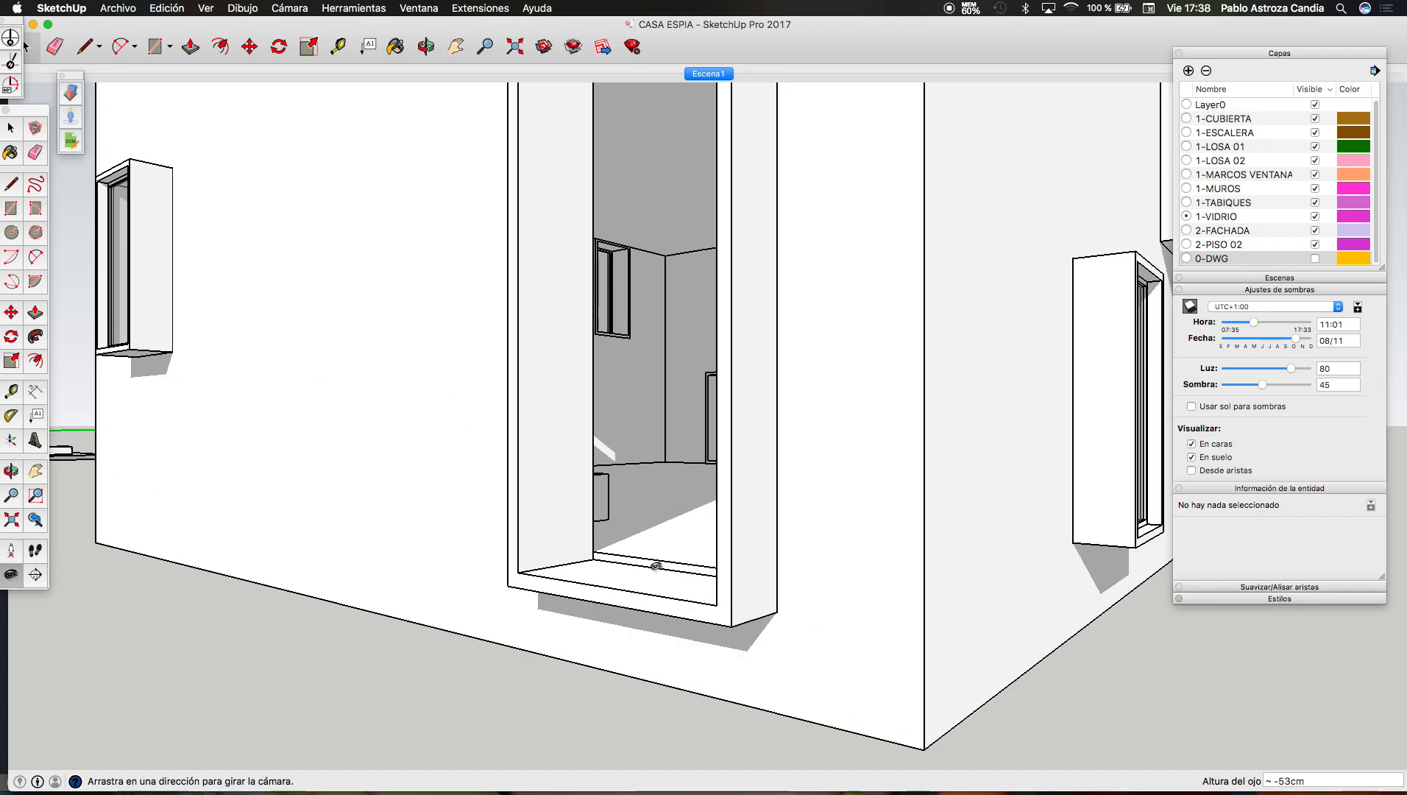
left_click(11, 550)
left_click(661, 530)
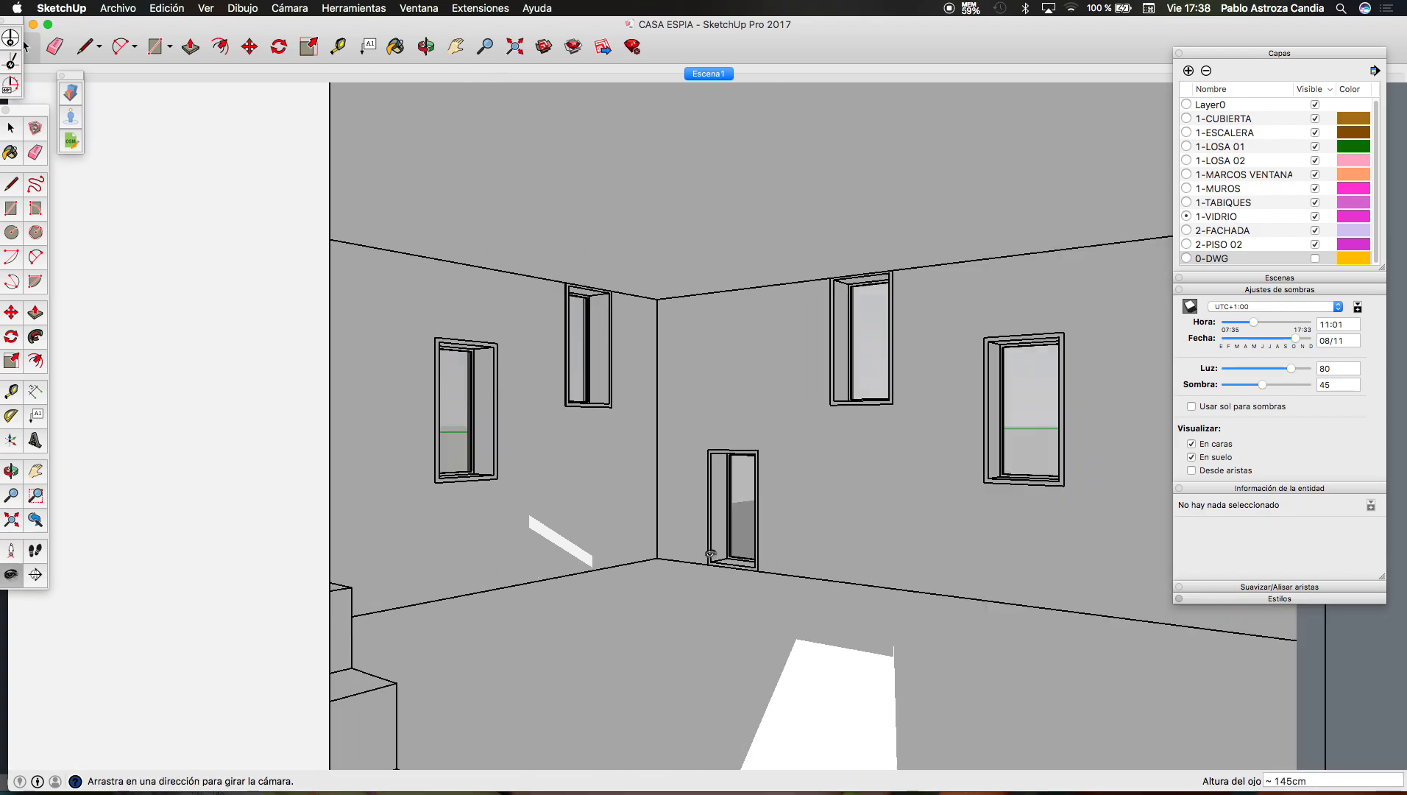
left_click_drag(660, 530, 1146, 694)
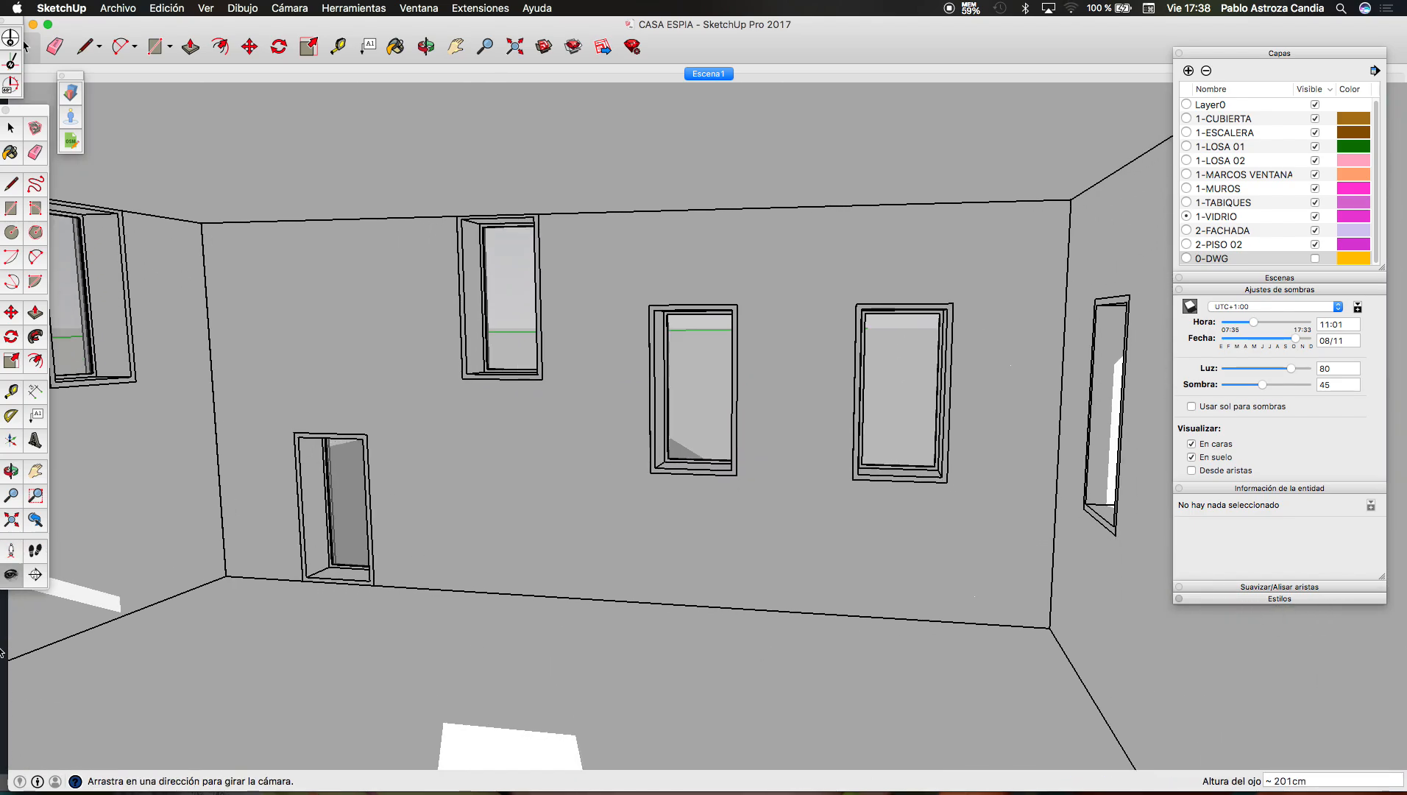
Step: Place the camera on the floor in the room's far corner and look back toward the staircase and entrance door
left_click(11, 551)
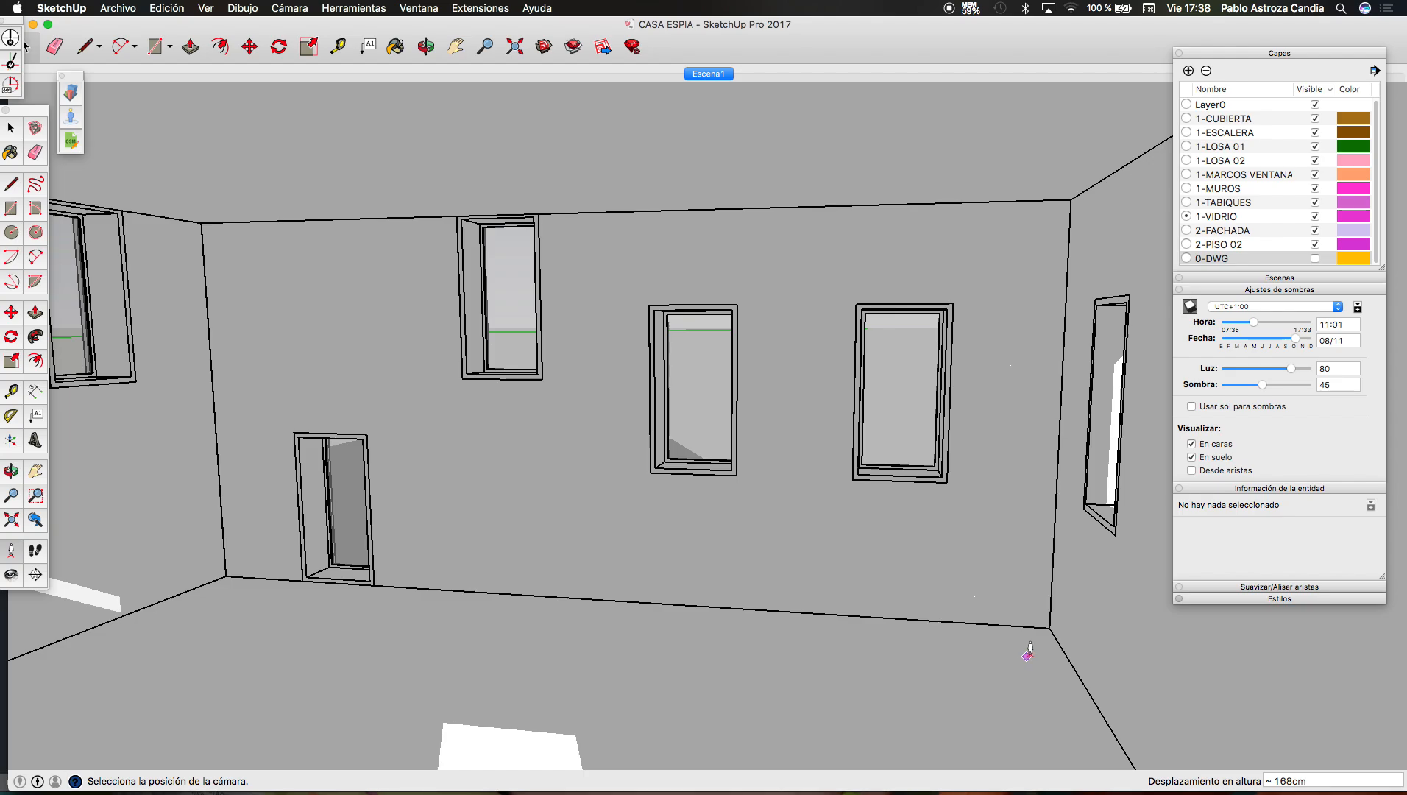
left_click(1032, 645)
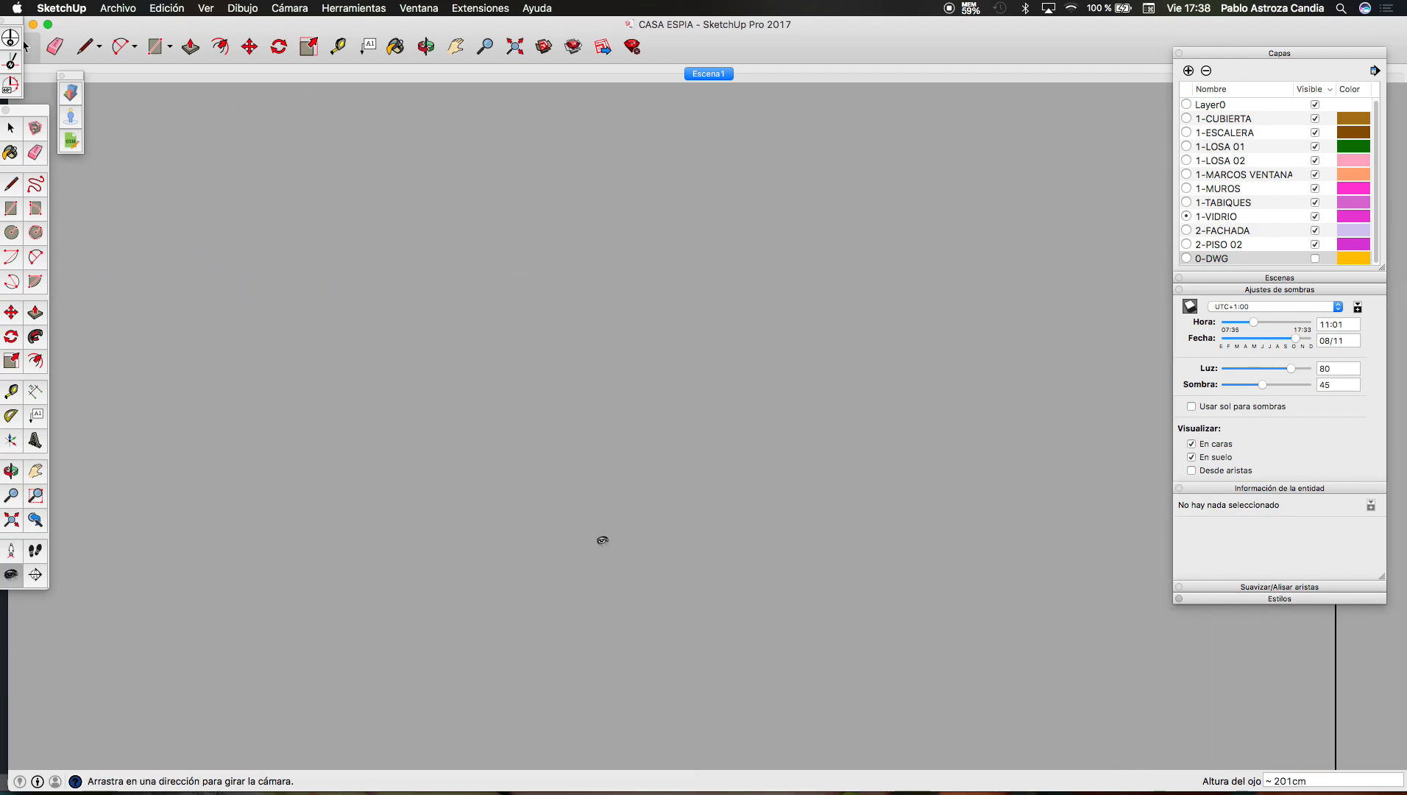
left_click_drag(603, 538, 717, 742)
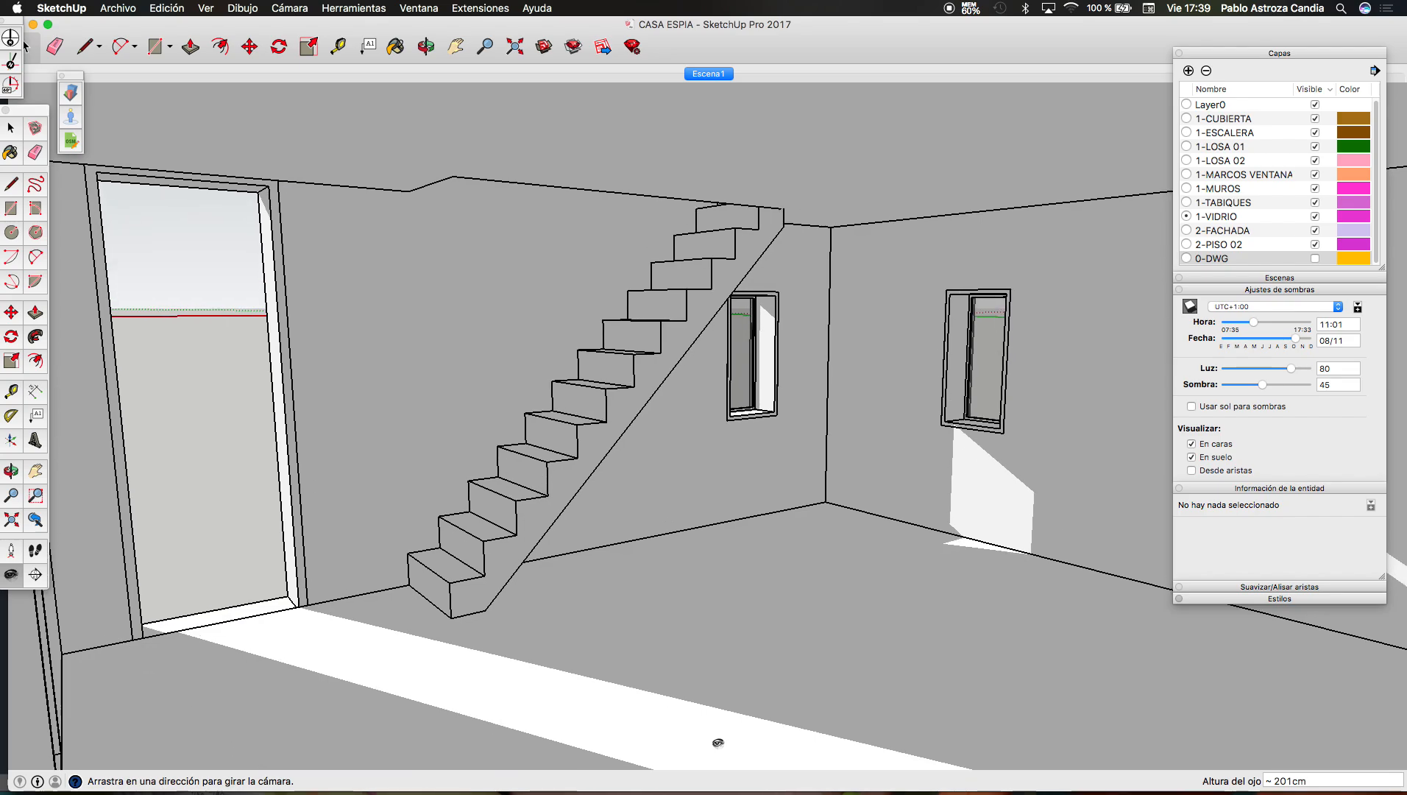
Step: Set the camera's eye height to 165 cm and look slightly up to frame the staircase and entrance door
left_click(1284, 780)
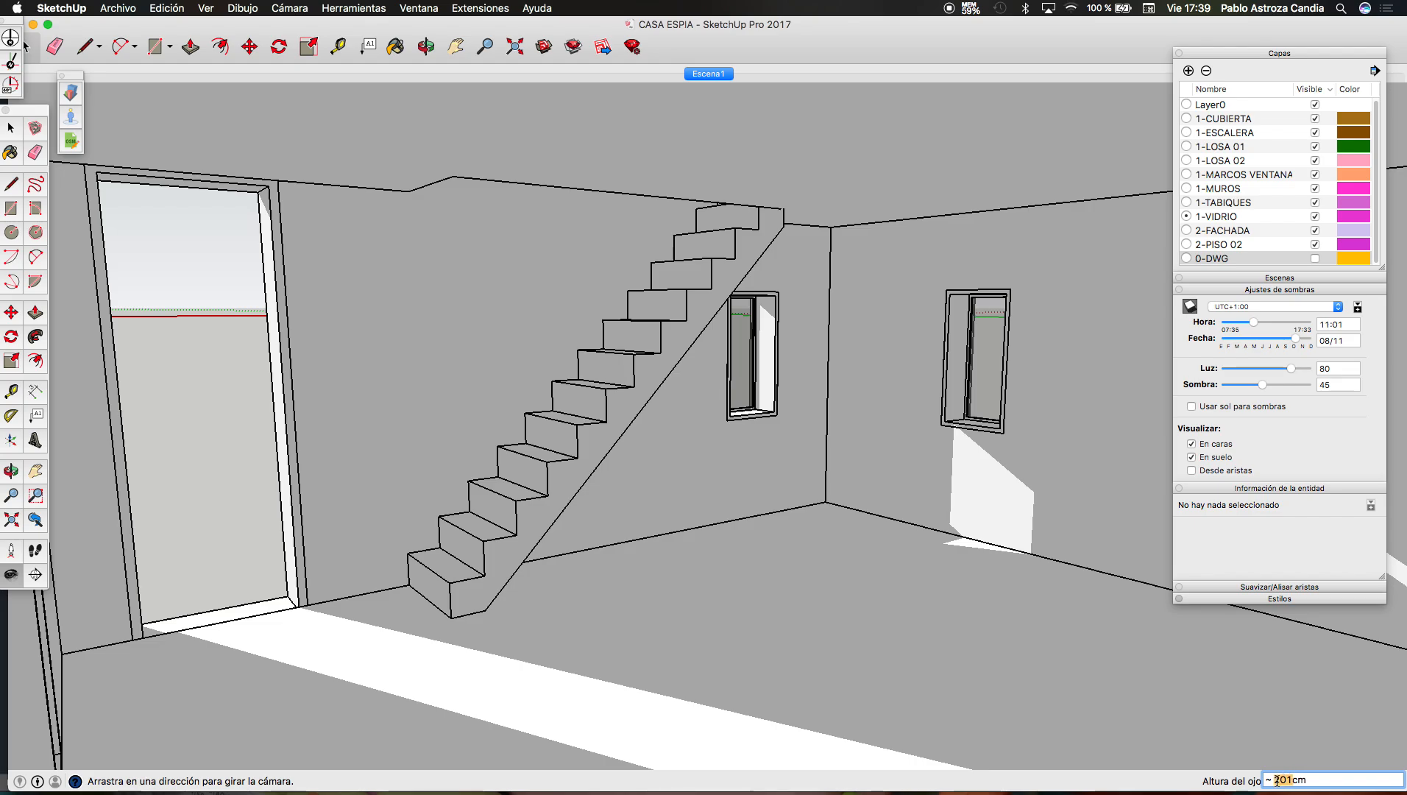
key("Return")
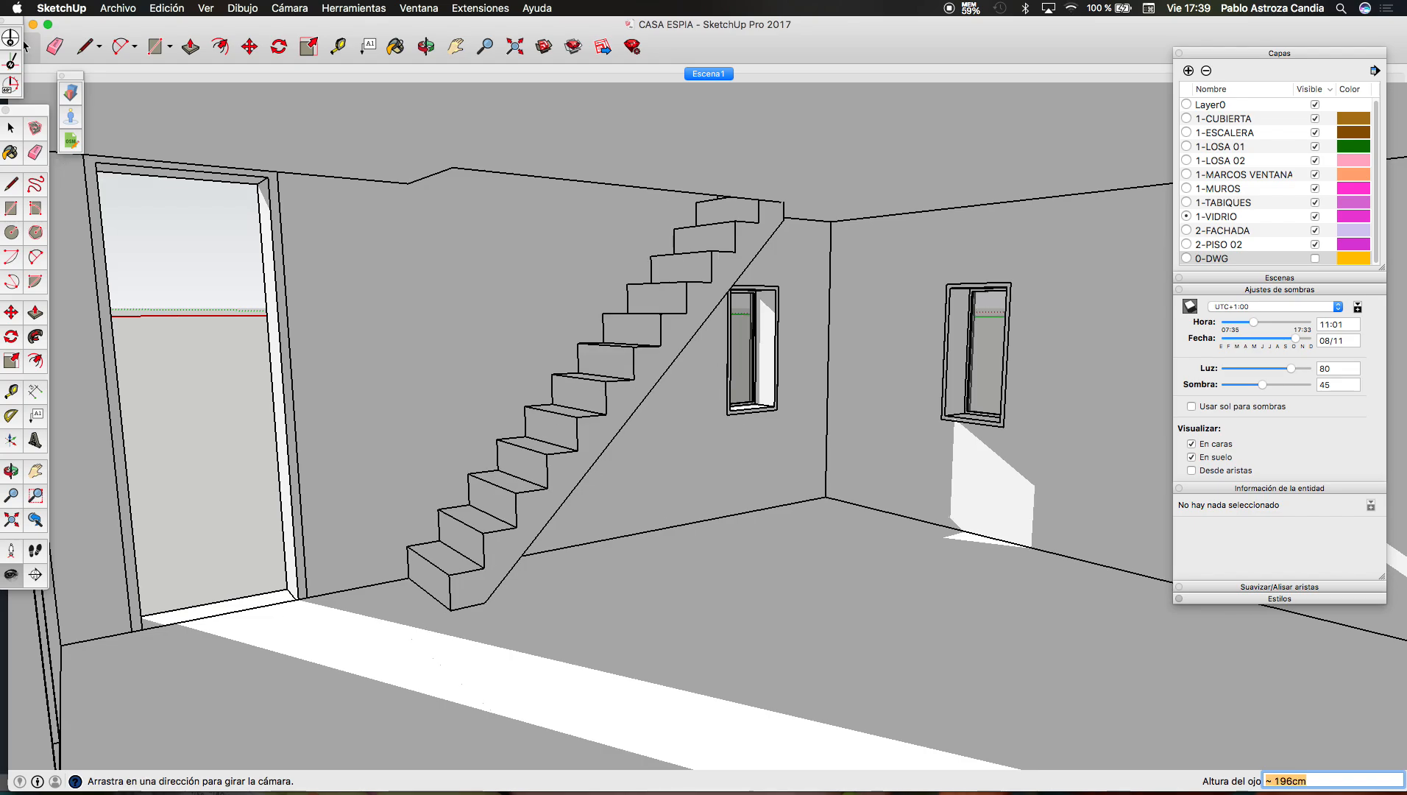
left_click_drag(868, 371, 839, 343)
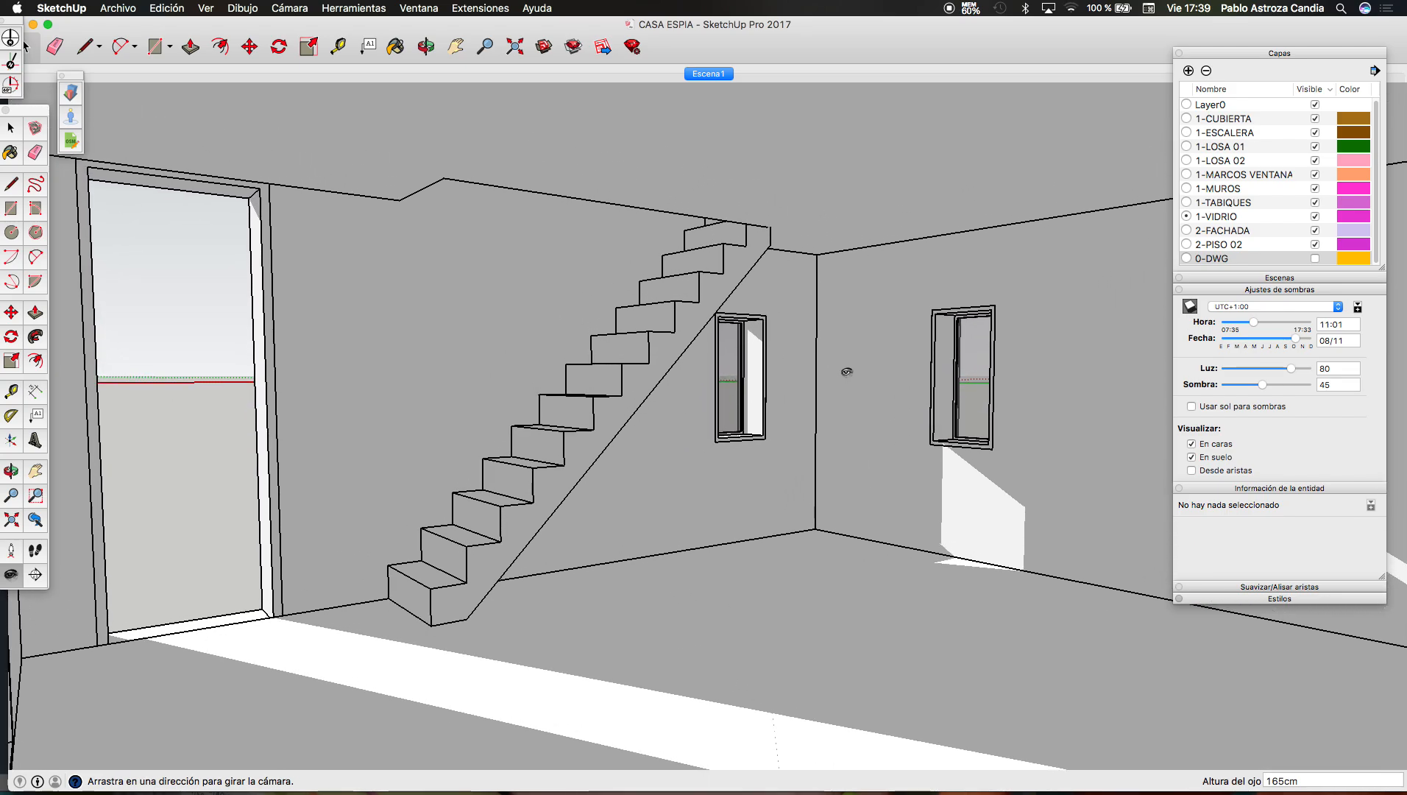
Step: Export the interior staircase view as a 2D AutoCAD DWG named V_INT01 in the MODELADO folder
key("space")
left_click(139, 6)
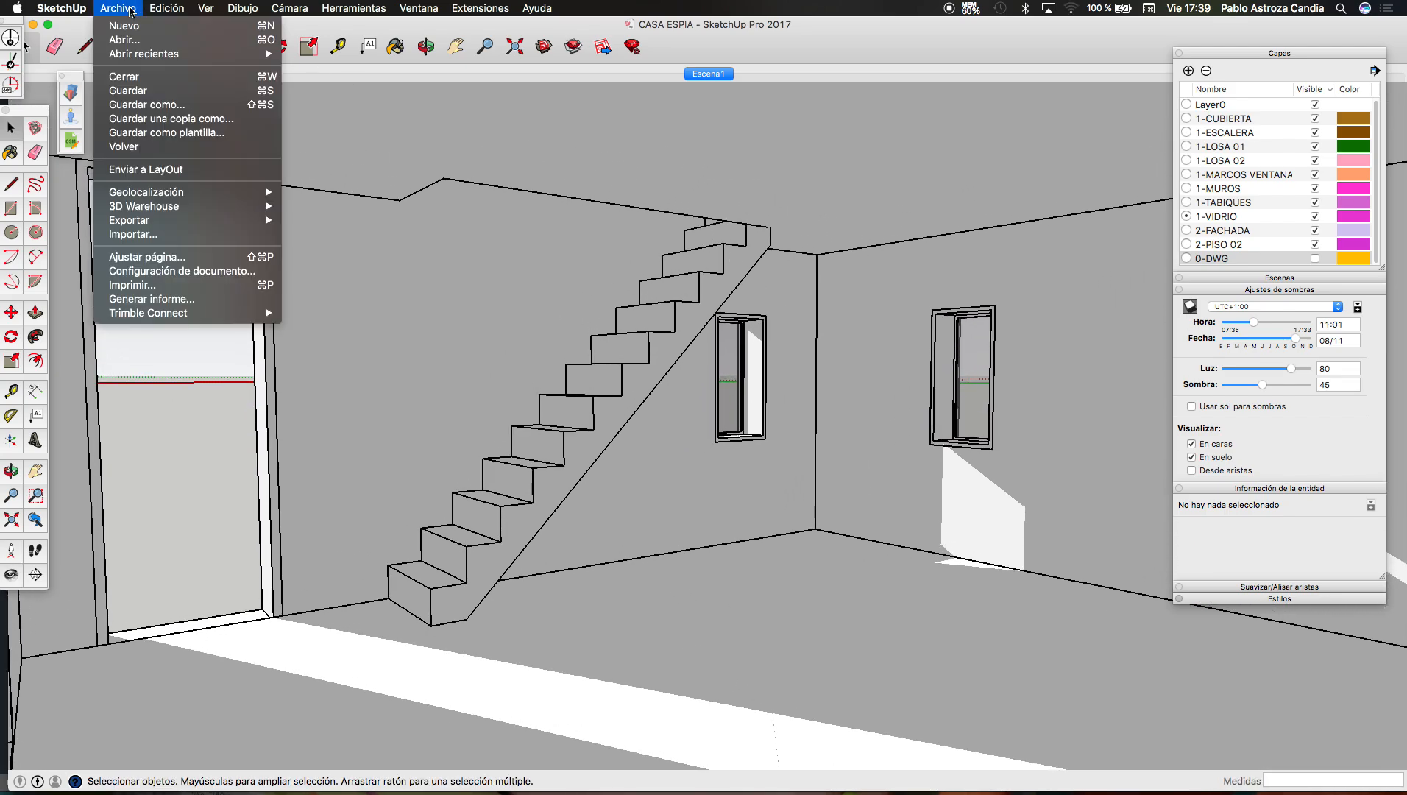
mouse_move(168, 222)
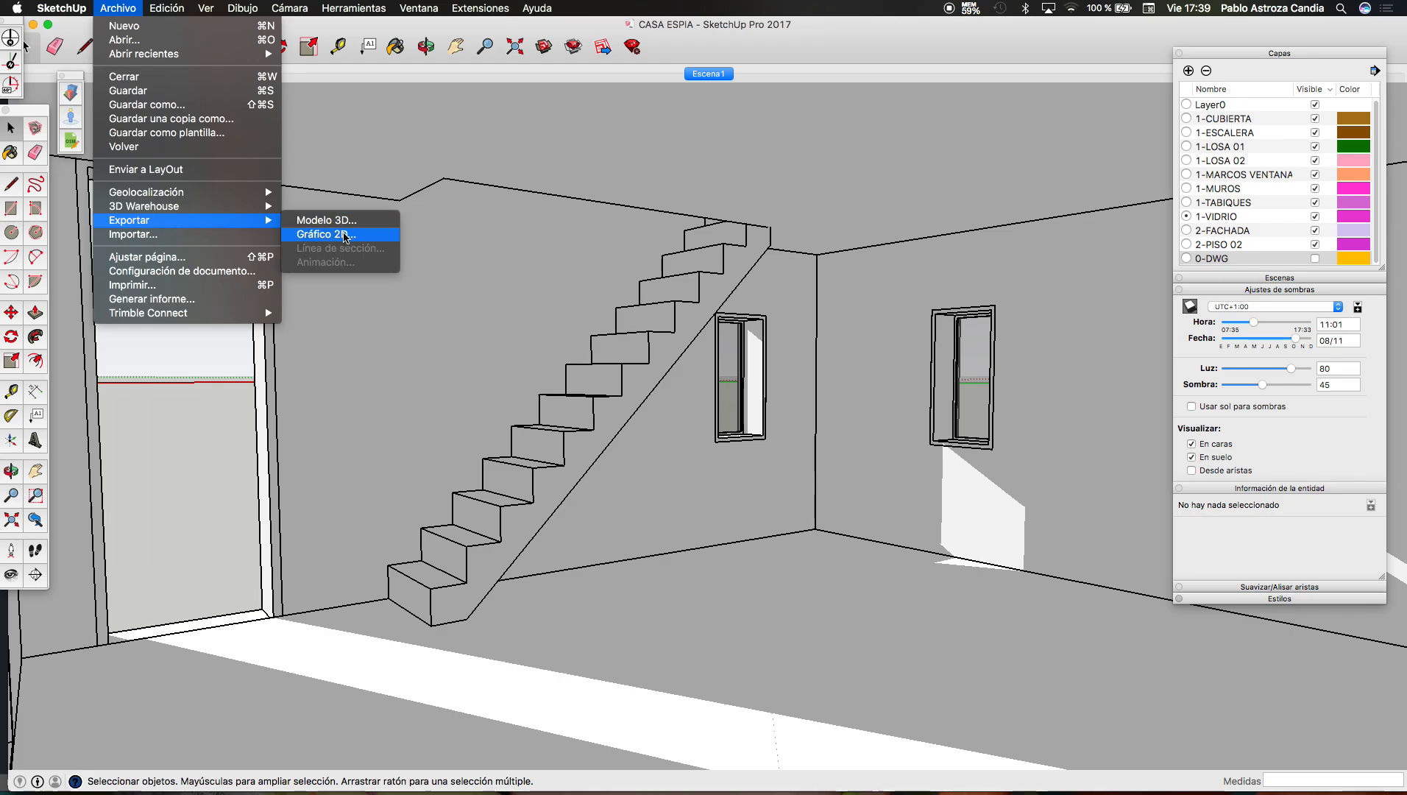
left_click(343, 235)
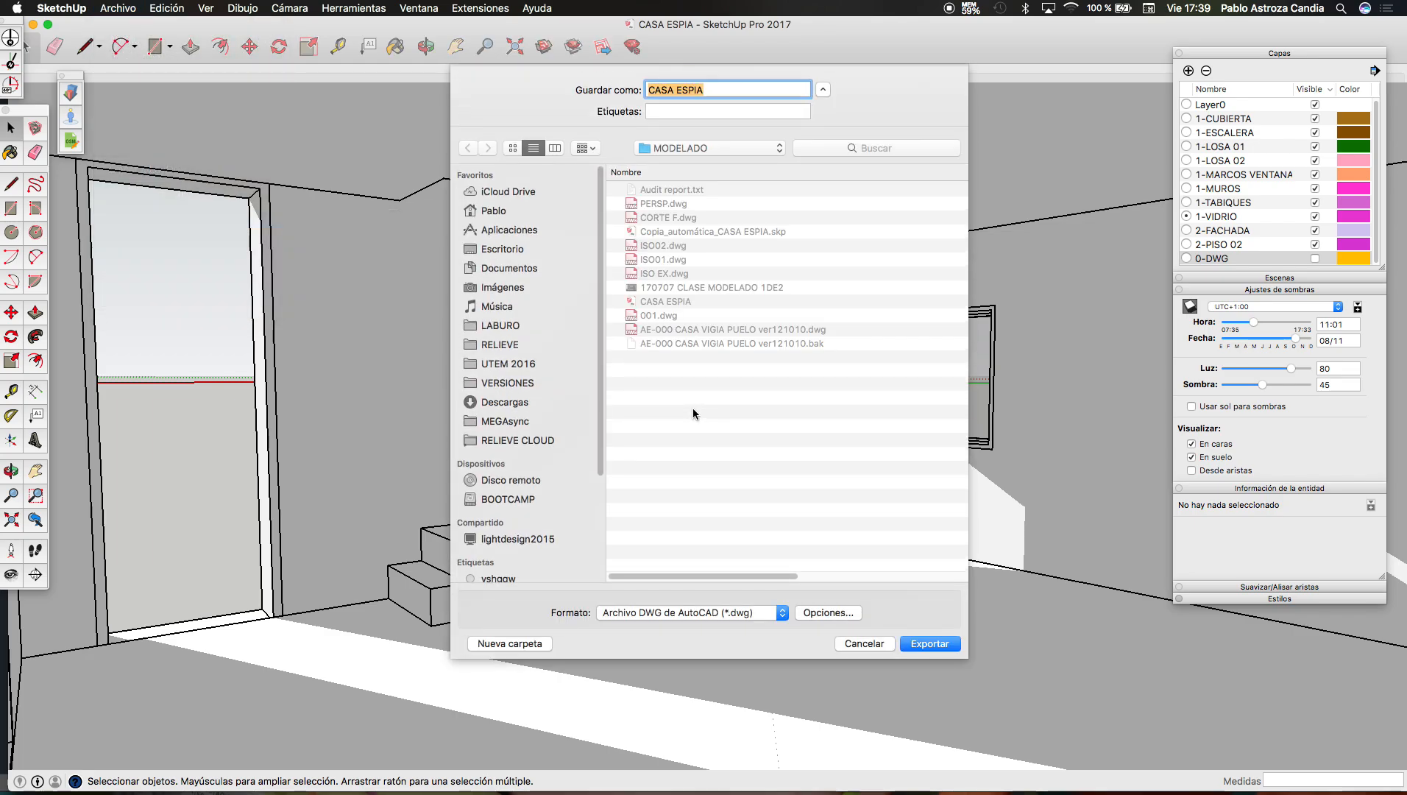
type("VIS")
left_click(929, 644)
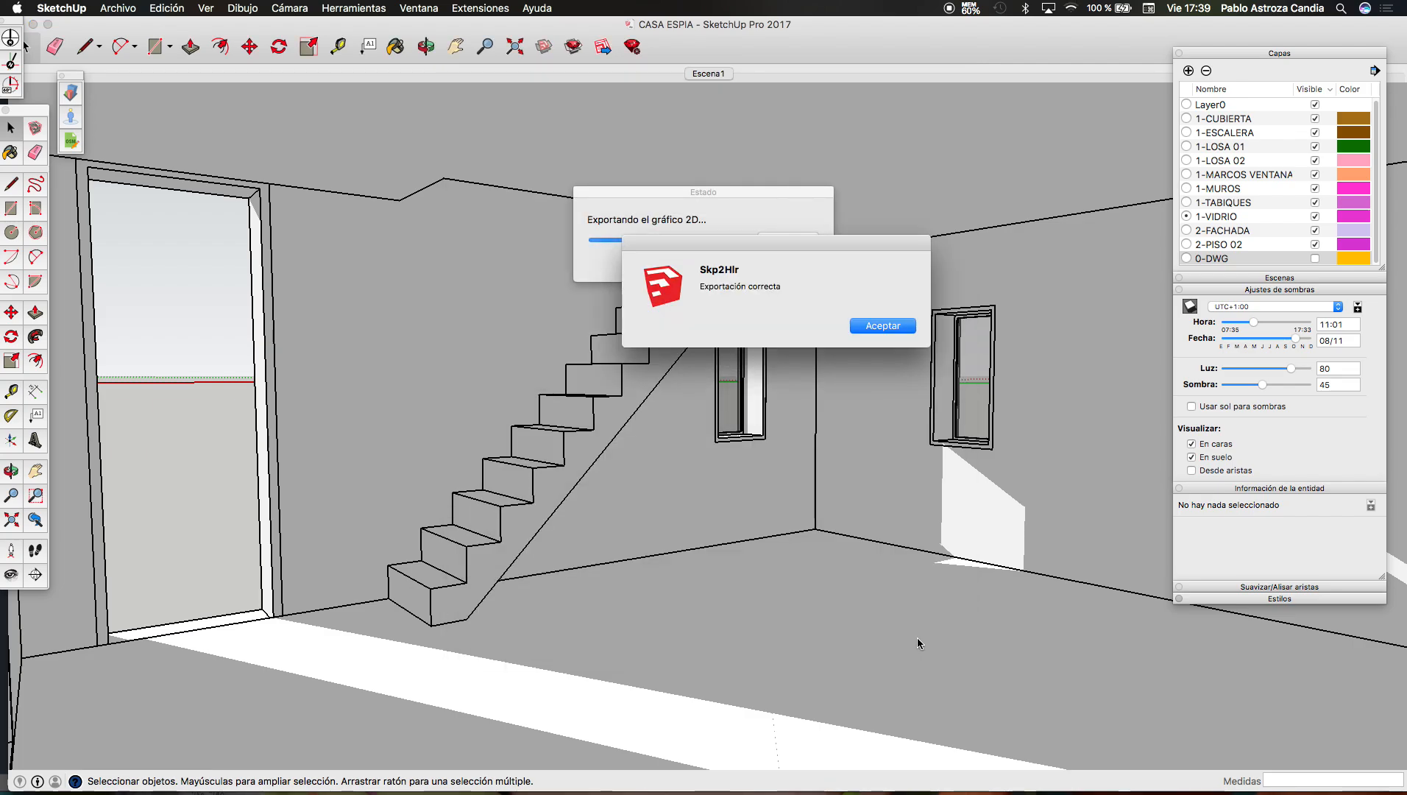
left_click(878, 326)
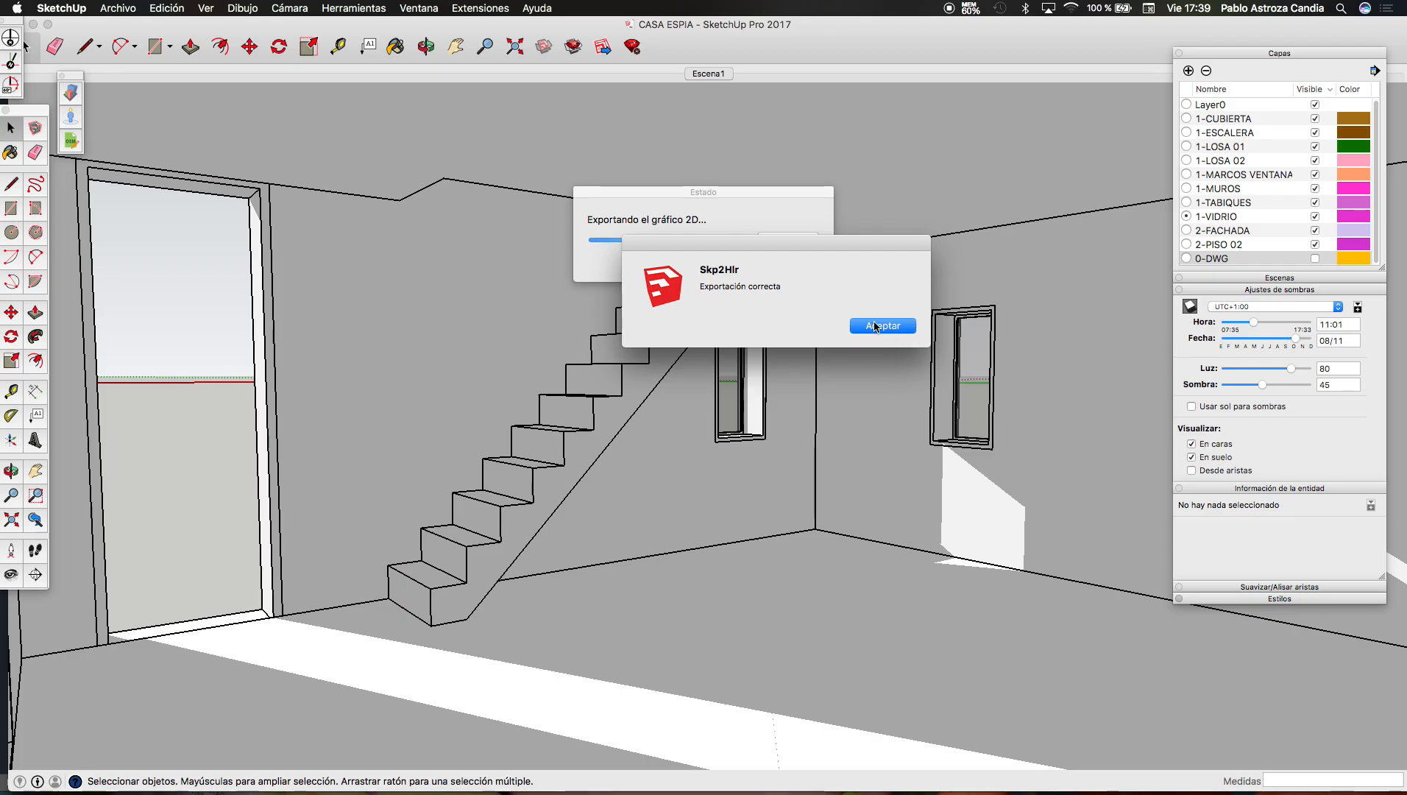
Step: Switch to AutoCAD and open V_INT01.dwg from the MODELADO folder
key("ctrl+Up")
left_click(1021, 323)
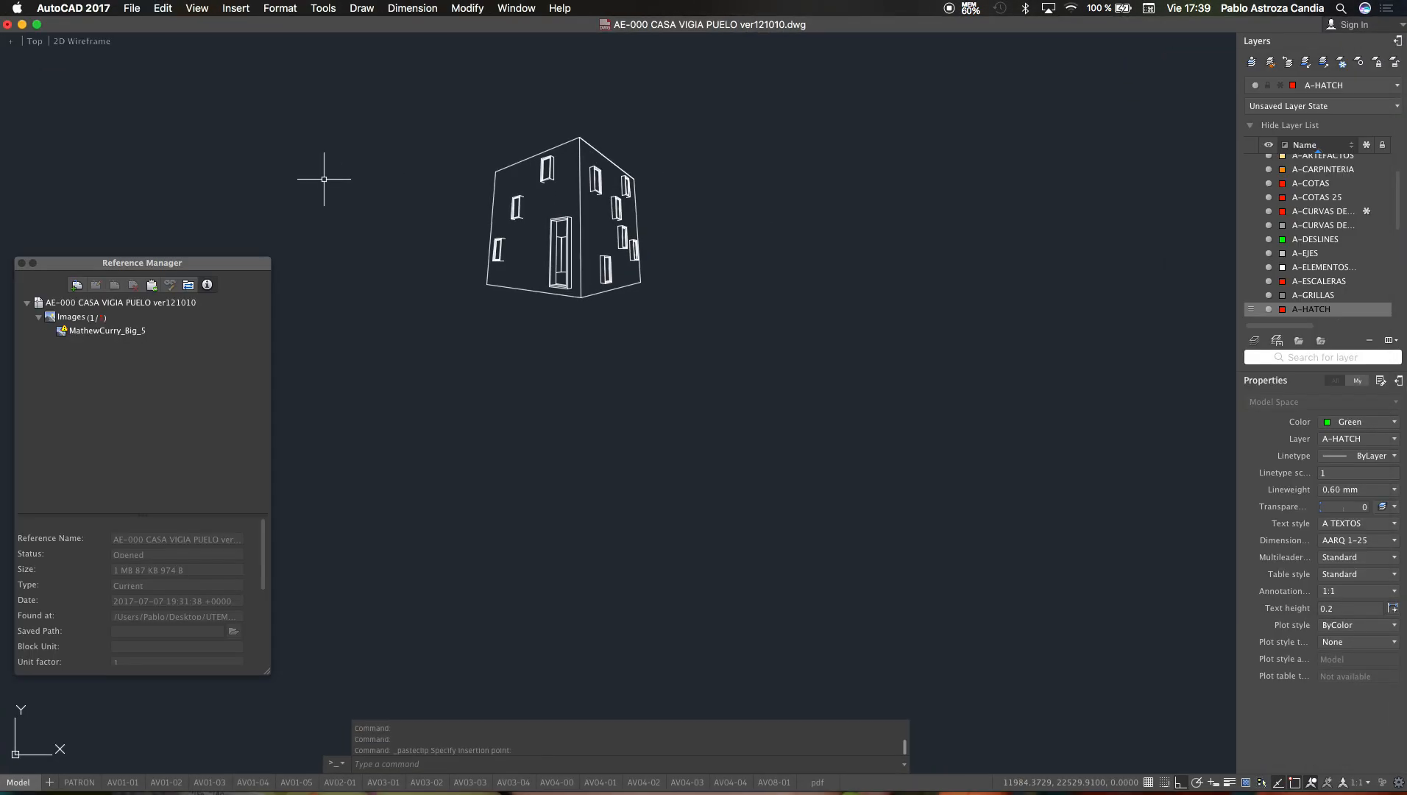
left_click(132, 8)
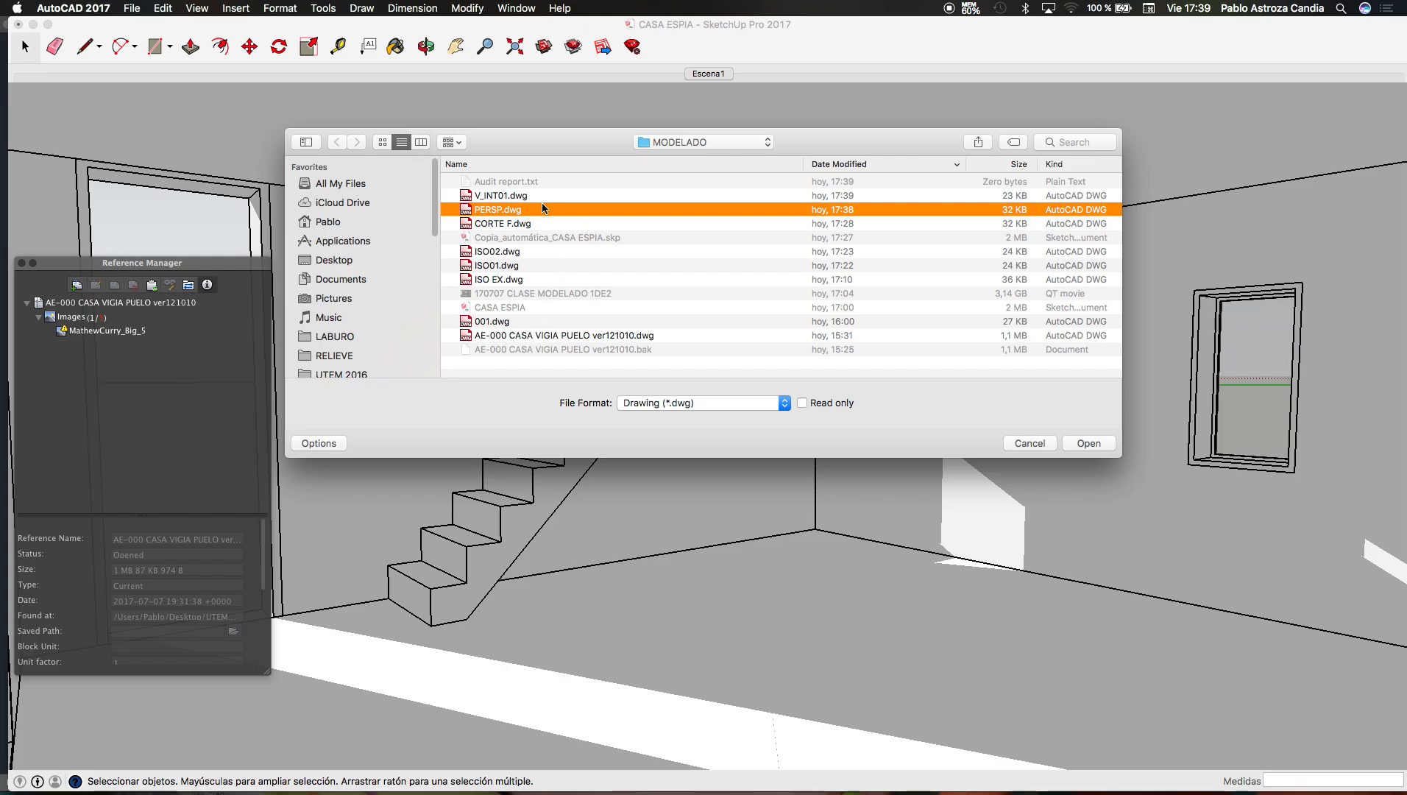
left_click(510, 196)
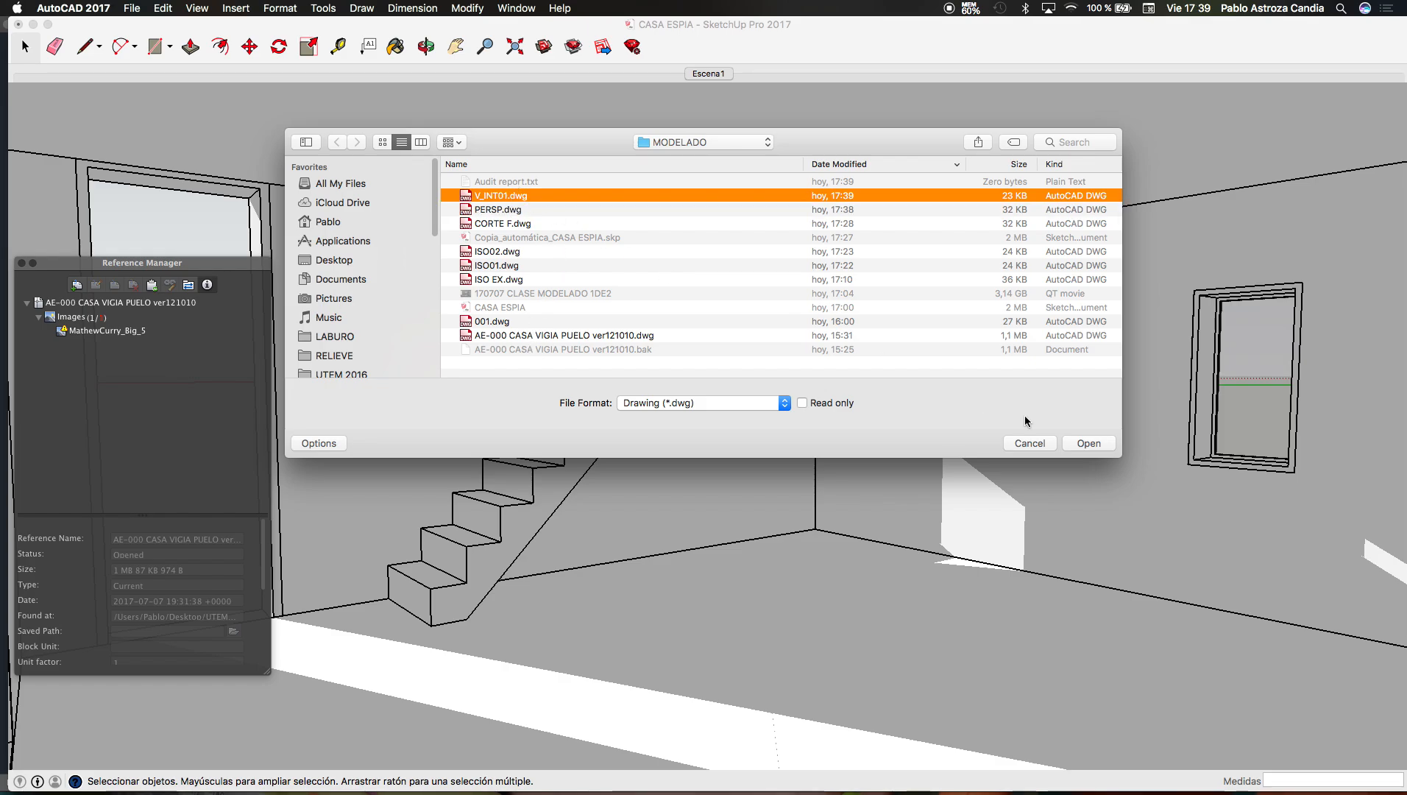
left_click(1089, 443)
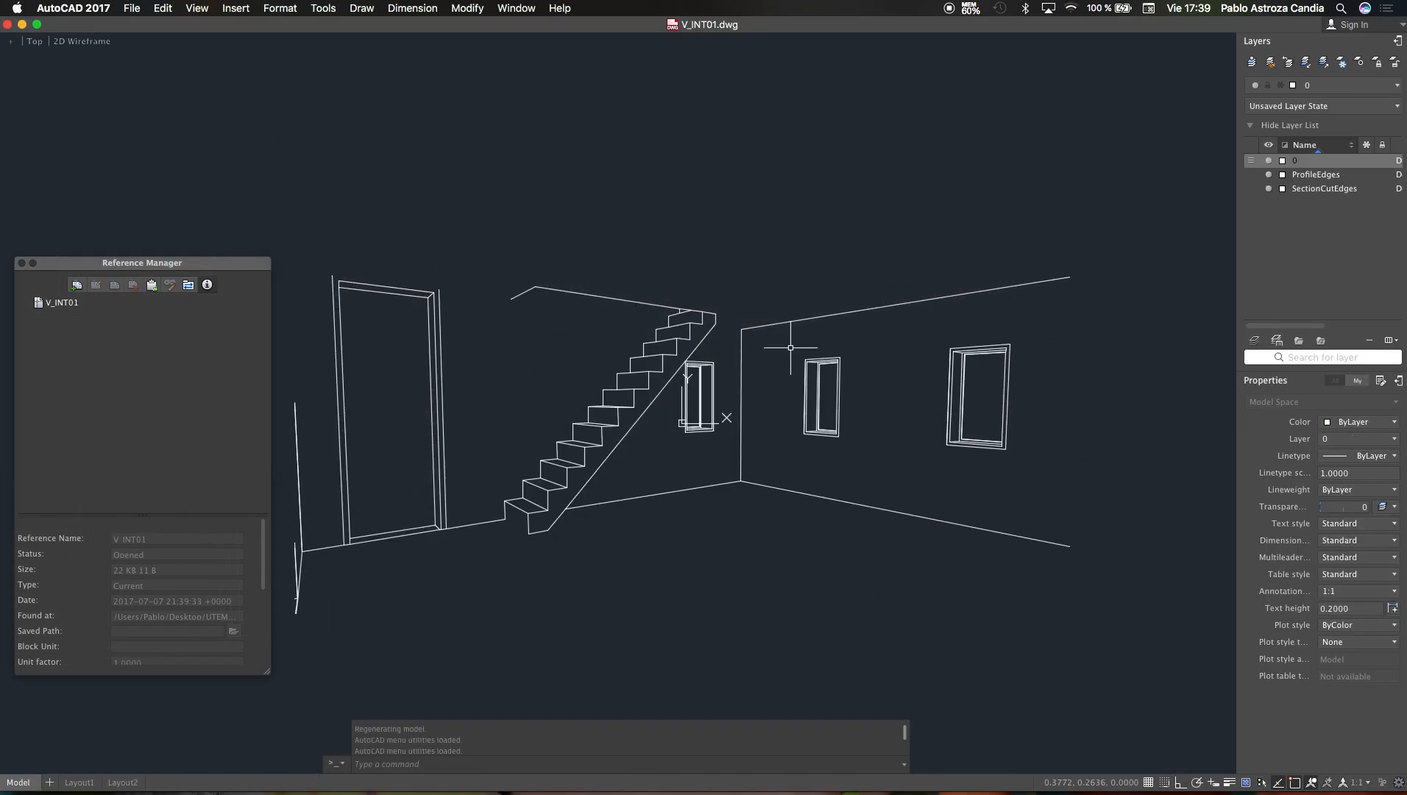
Step: Copy all the interior perspective's lines with the floor corner between the two walls as base point
scroll(790, 347, "down", 3)
left_click(1087, 242)
left_click(458, 511)
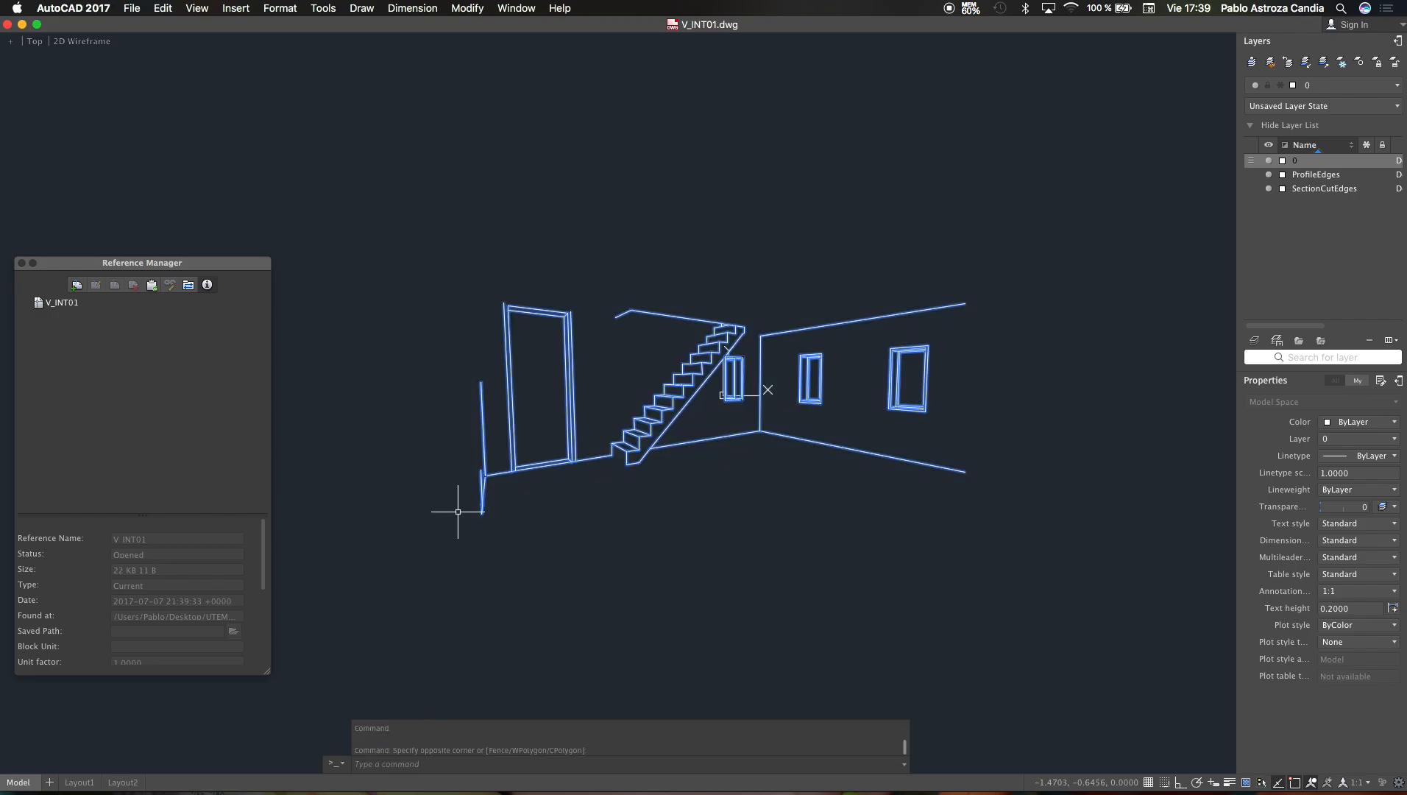
key("super+shift+c")
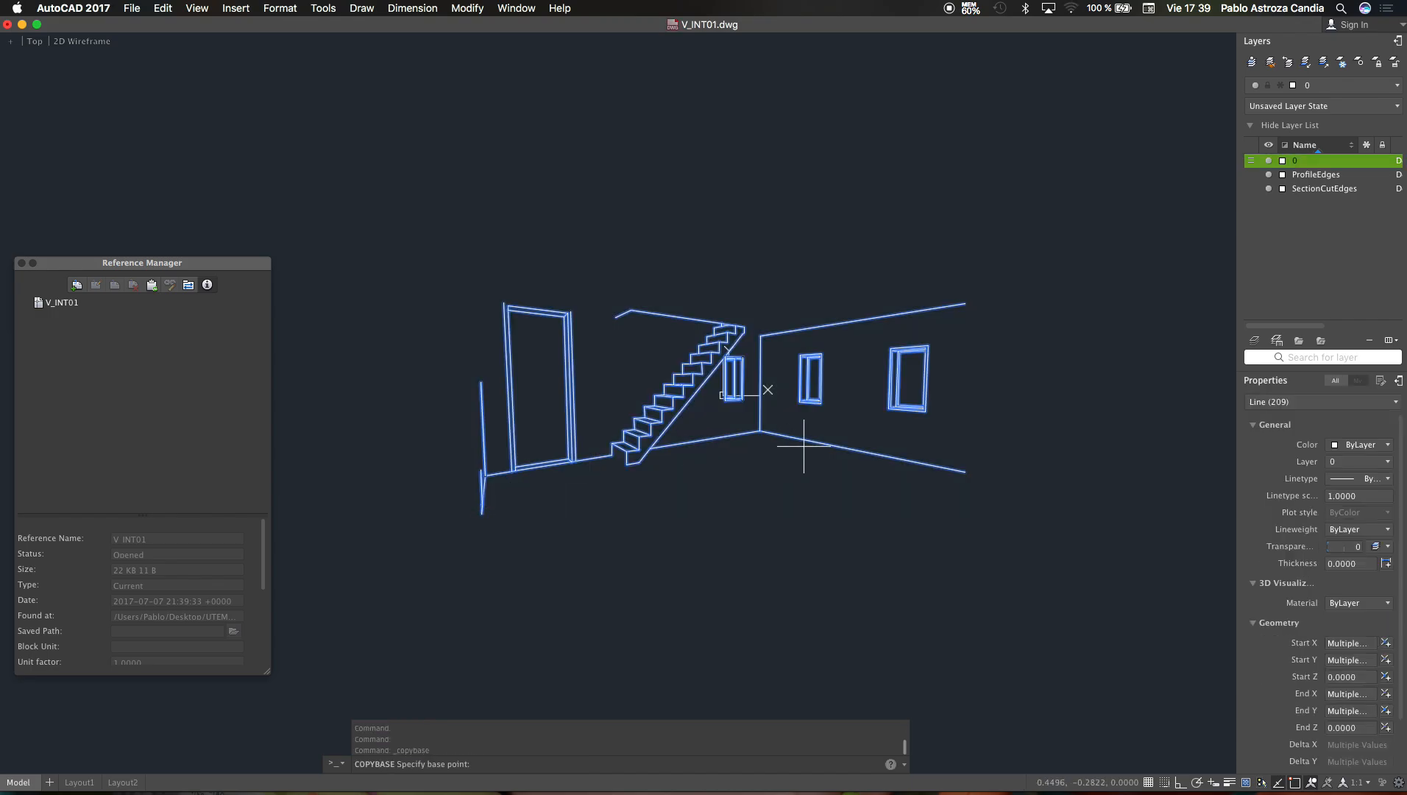
left_click(758, 430)
Step: Paste the interior perspective into the AE-000 CASA VIGIA PUELO ver121010 drawing, beside the exterior perspective
key("ctrl+Up")
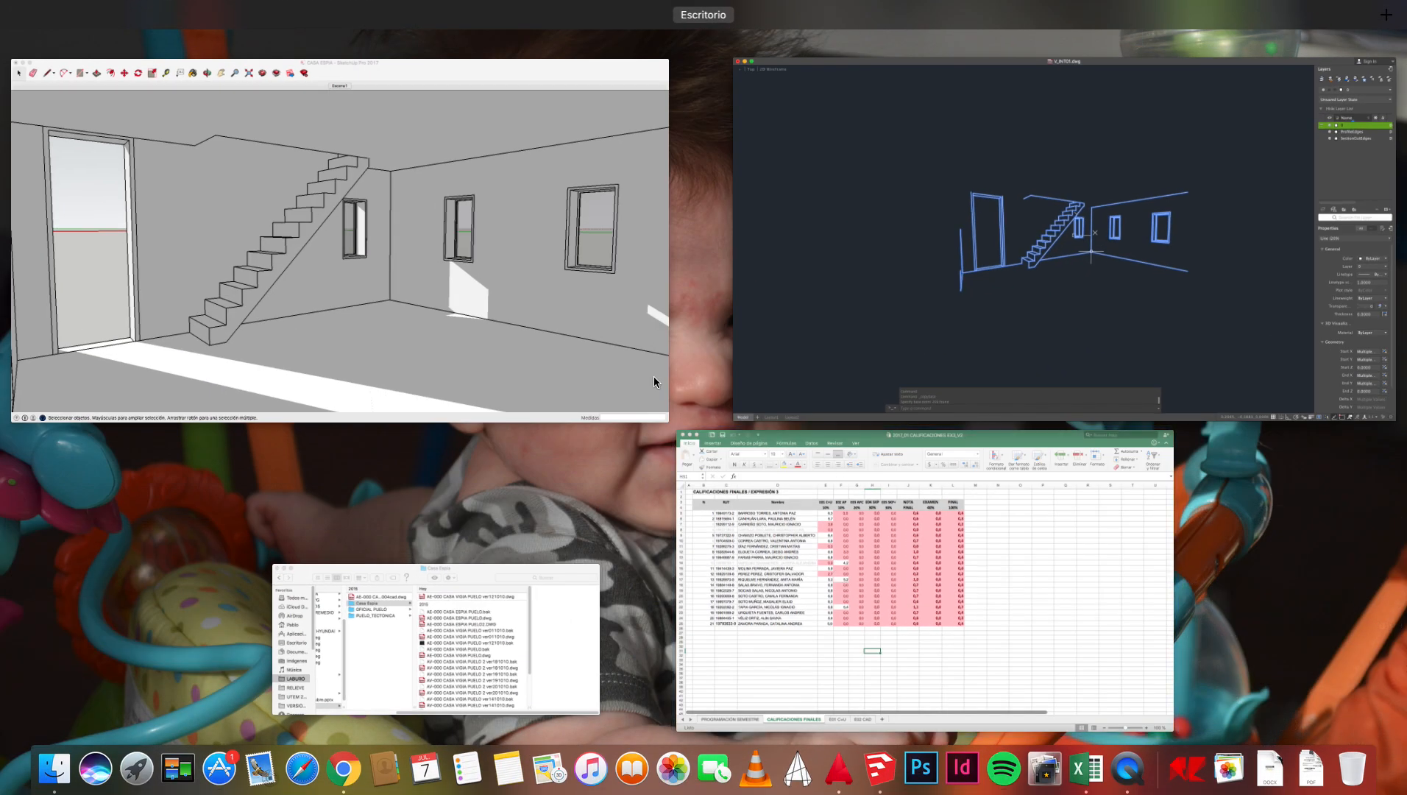
left_click(744, 186)
left_click(503, 8)
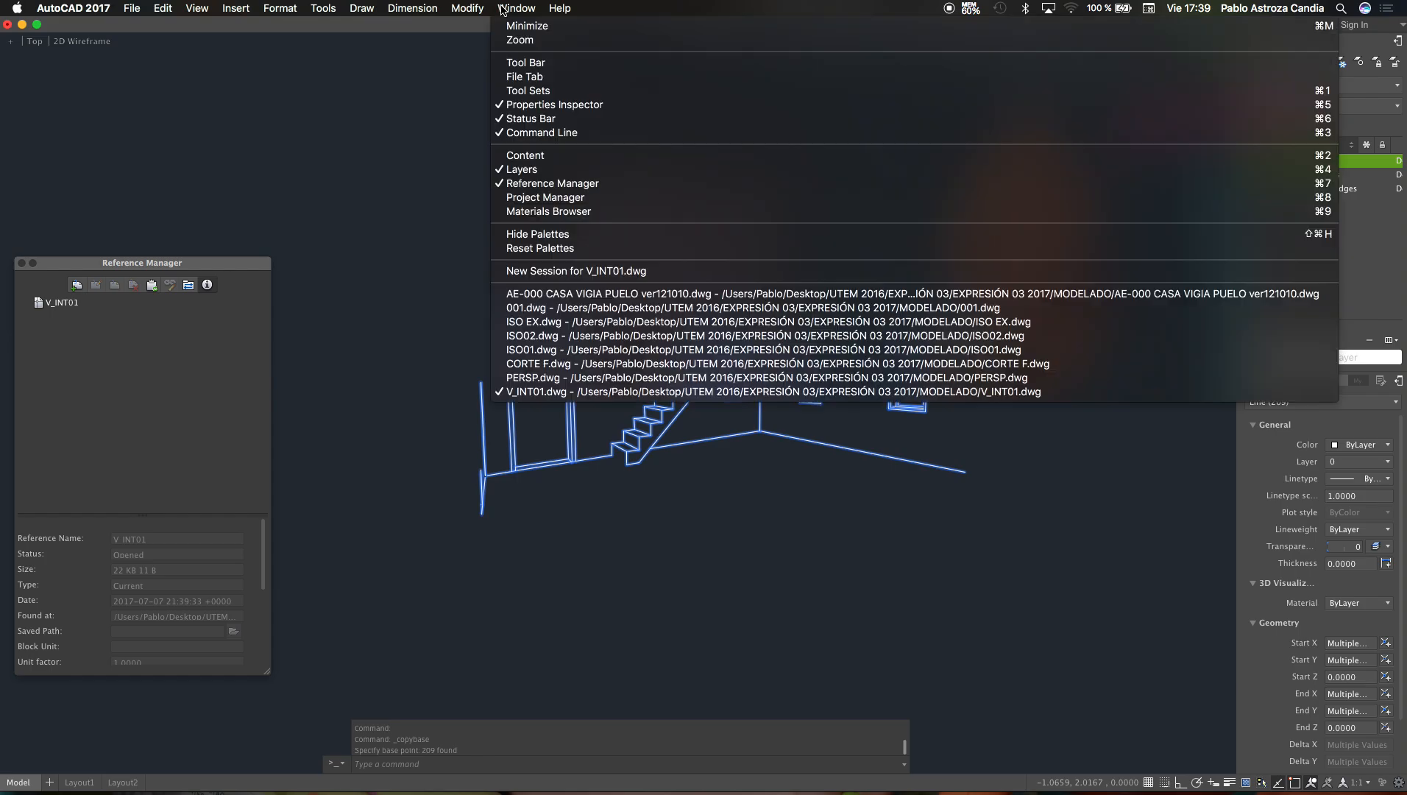
left_click(548, 294)
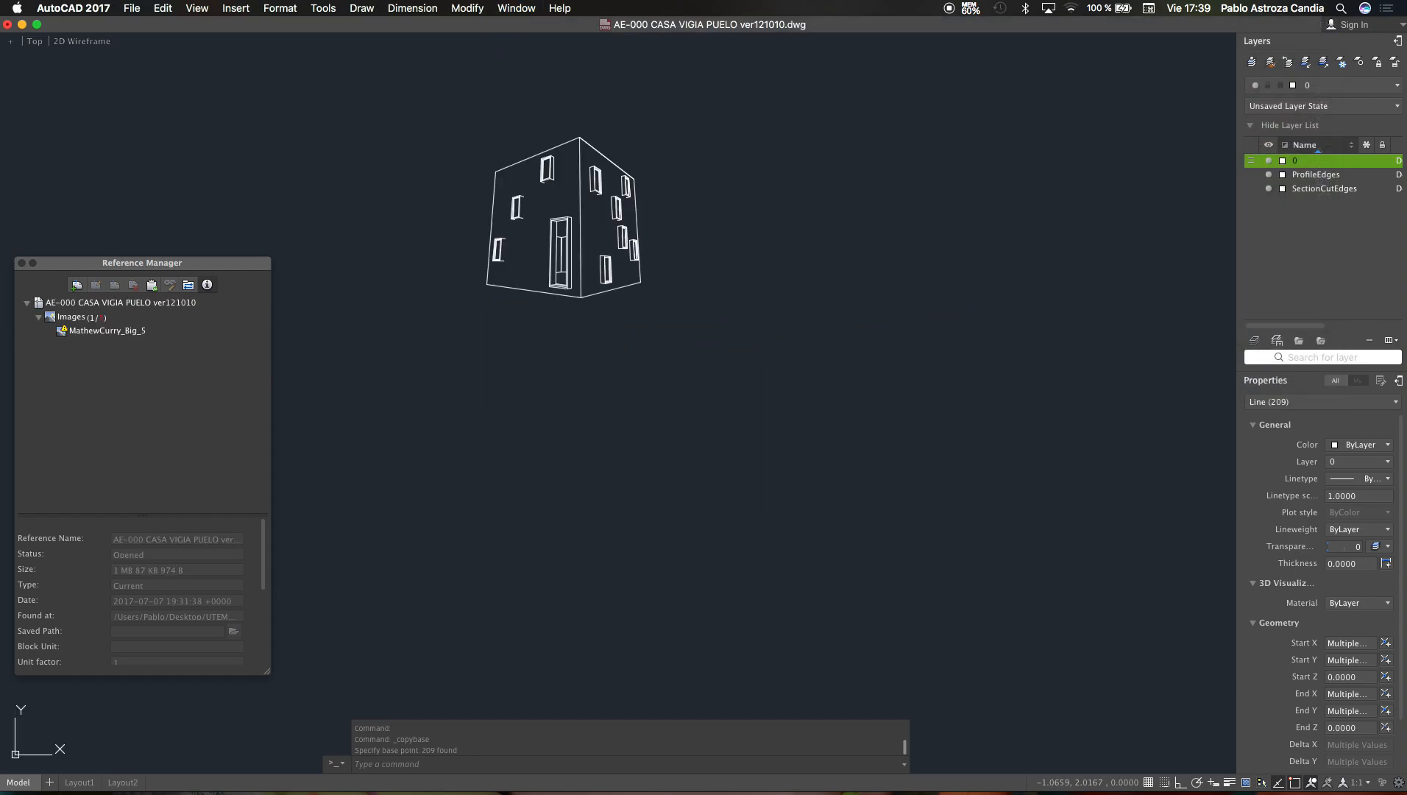
key("super+v")
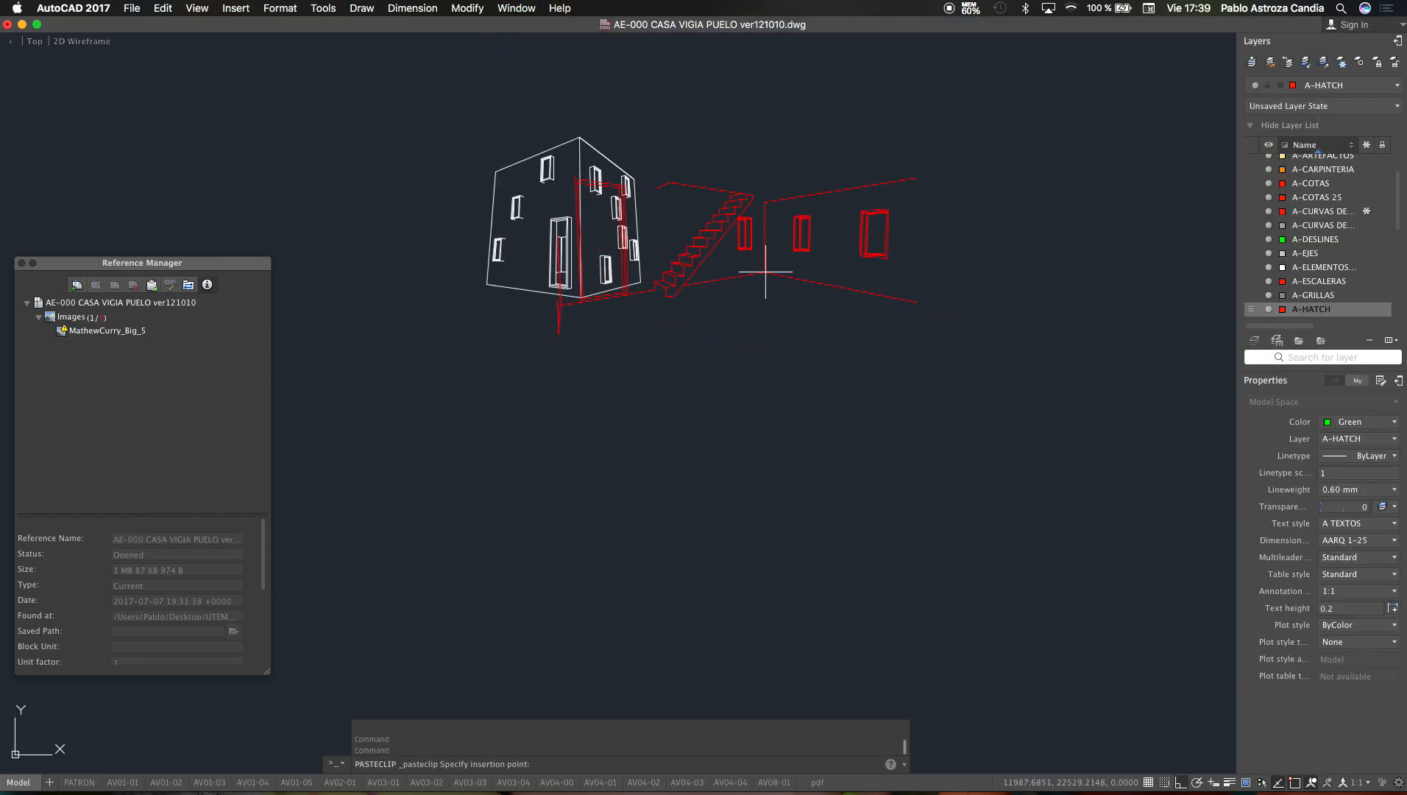
left_click(951, 270)
key("Escape")
Step: Delete the stray vertical lines beside the door at the outer end of the interior perspective
scroll(738, 266, "up", 3)
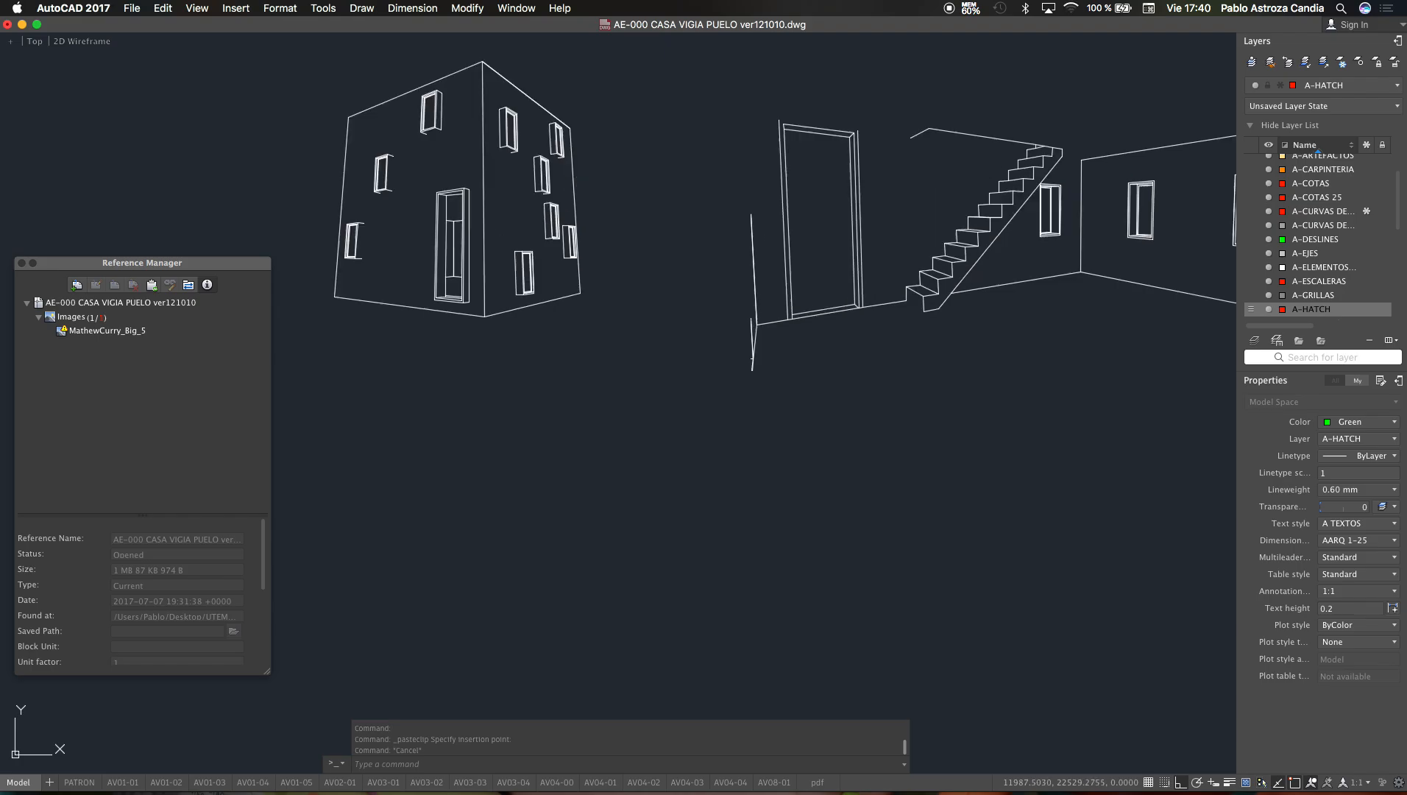
left_click(721, 194)
left_click(777, 410)
key("Delete")
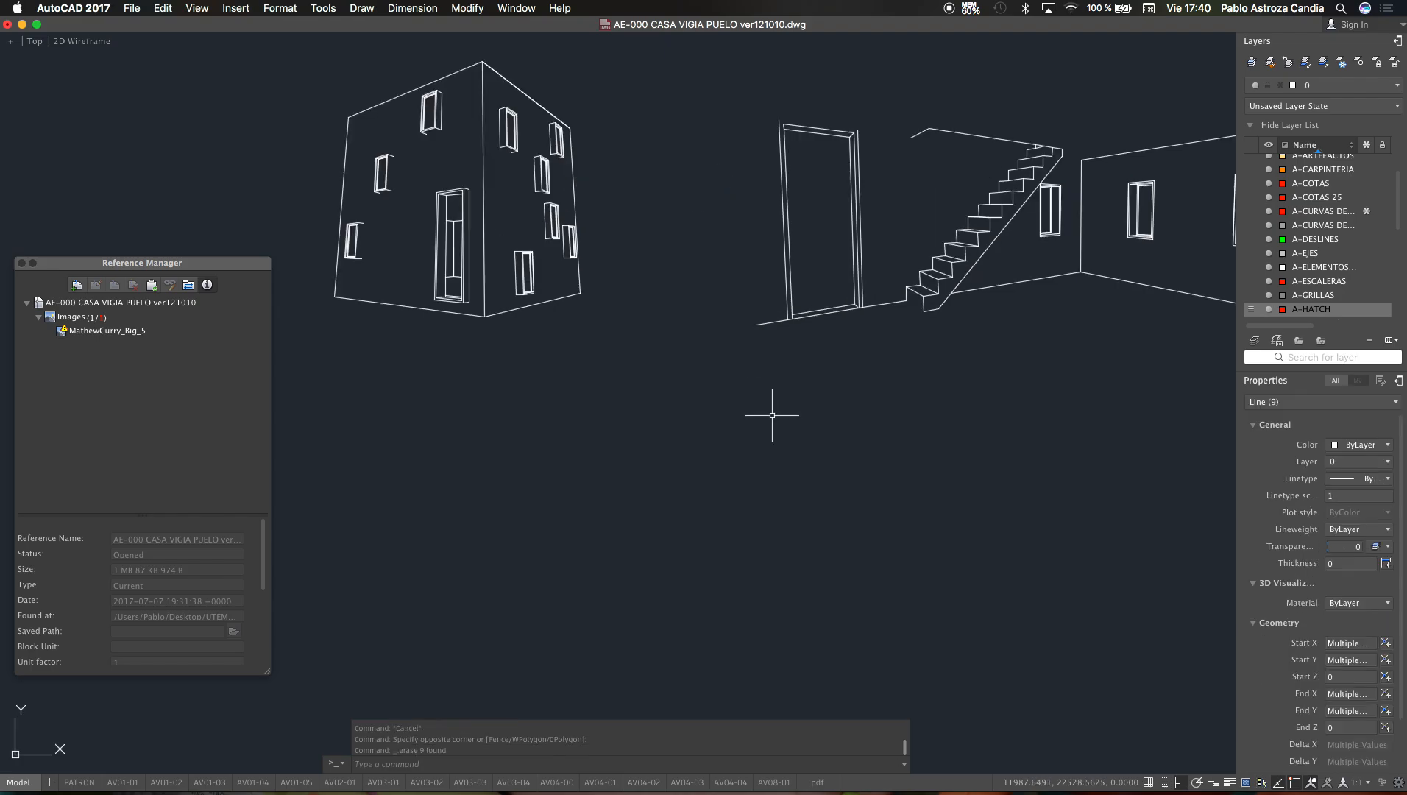
Step: Draw a polyline along the door frame's missing top edge, joining the upper ends of its two outer jamb lines
scroll(806, 224, "up", 4)
key("Escape")
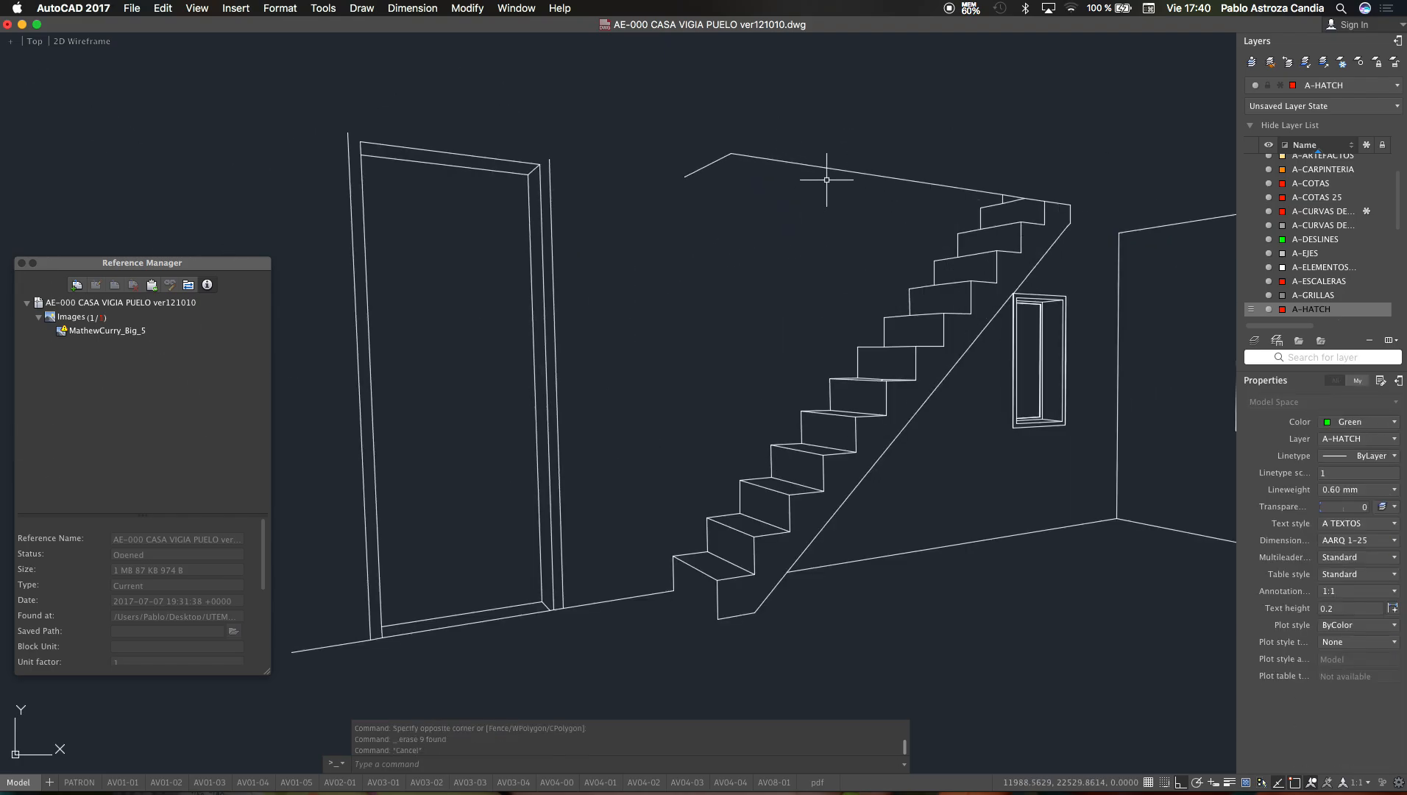
key("Escape")
key("Escape")
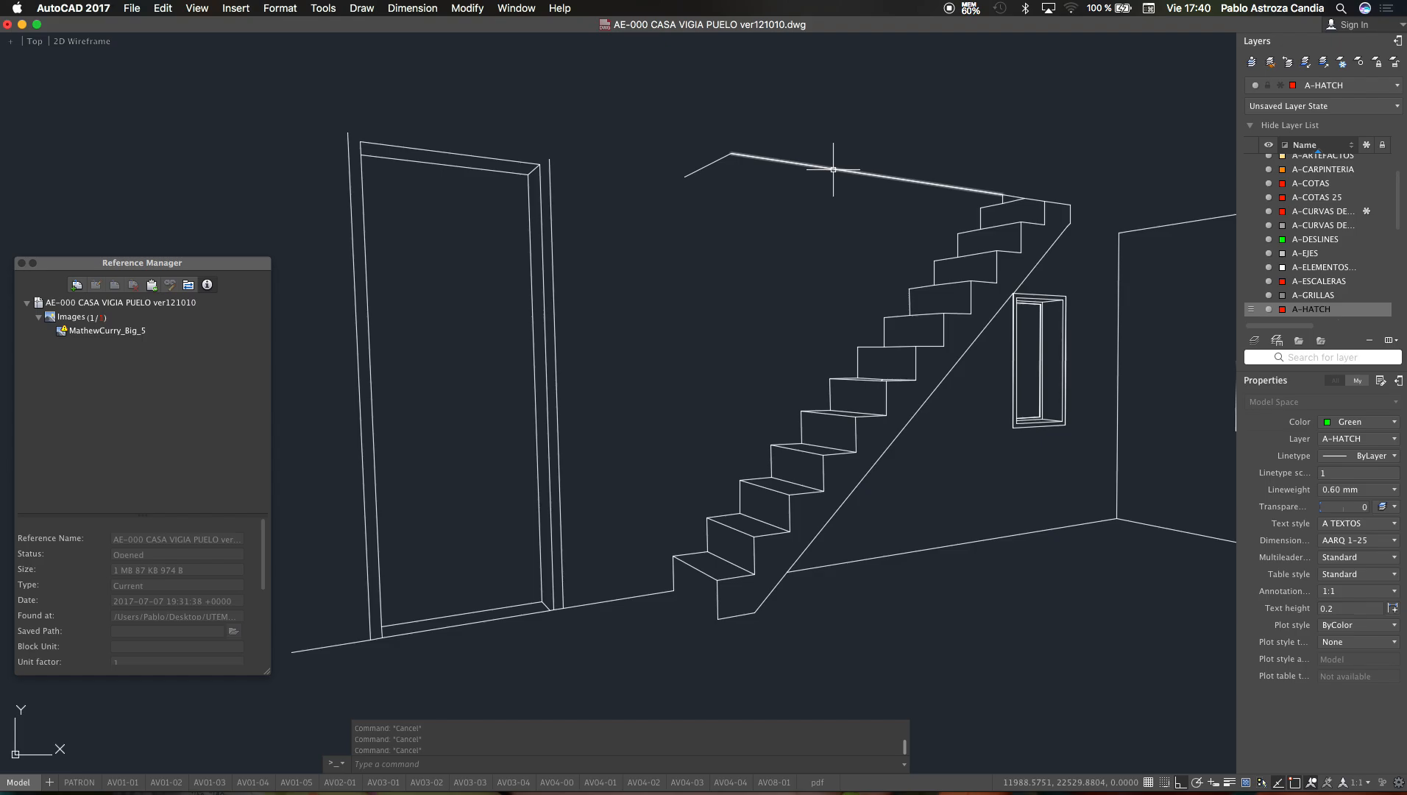
scroll(678, 248, "down", 2)
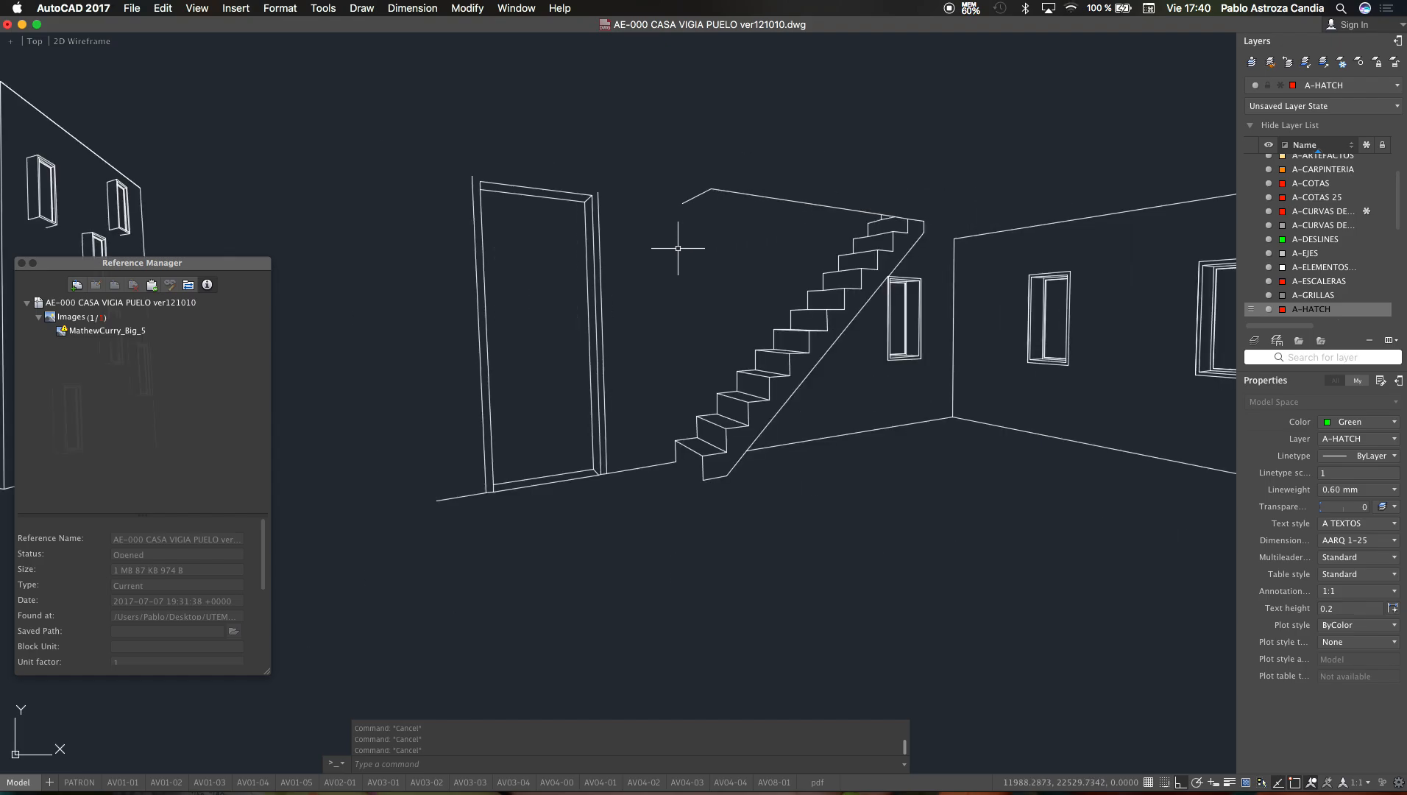
type("pñl")
key("Return")
key("Escape")
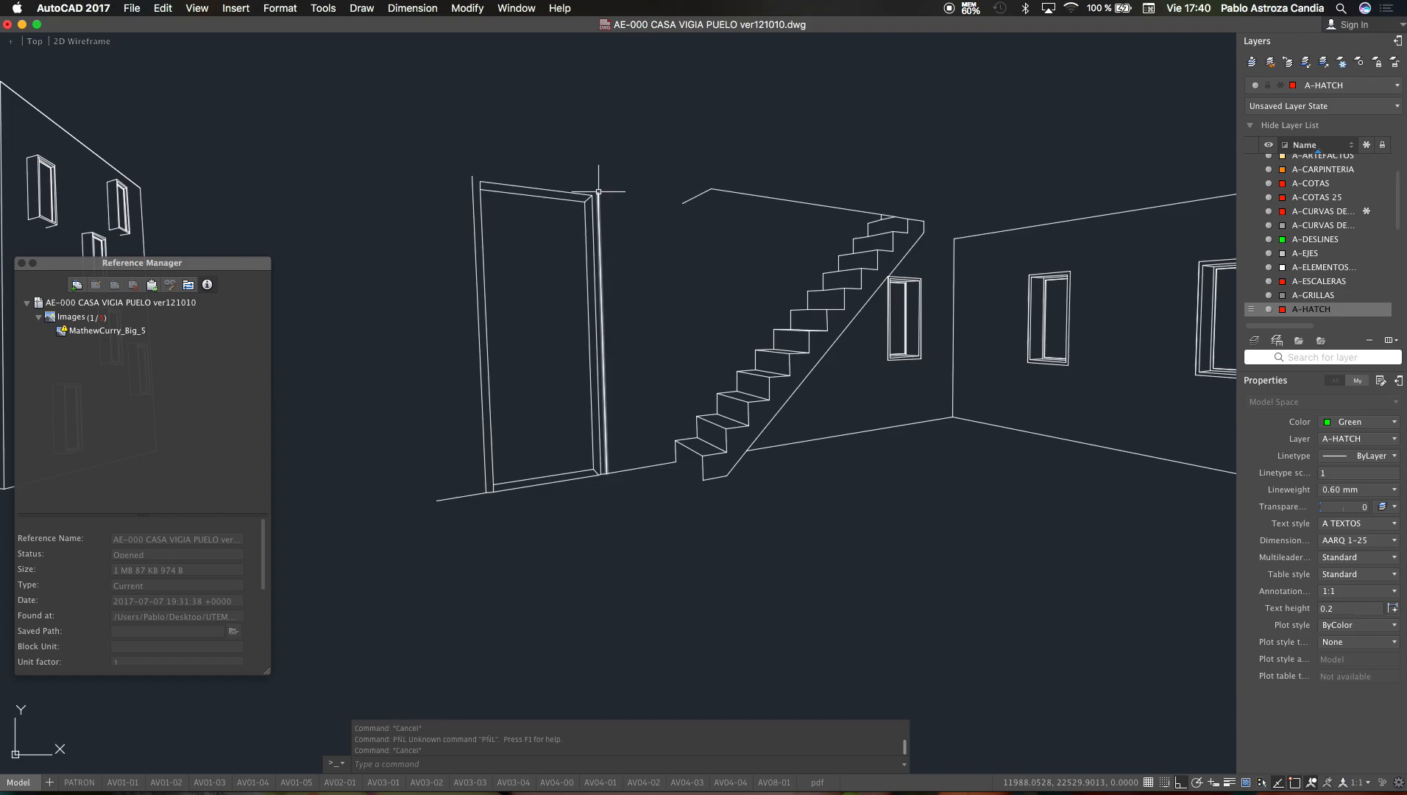
type("pl")
key("Return")
left_click(598, 192)
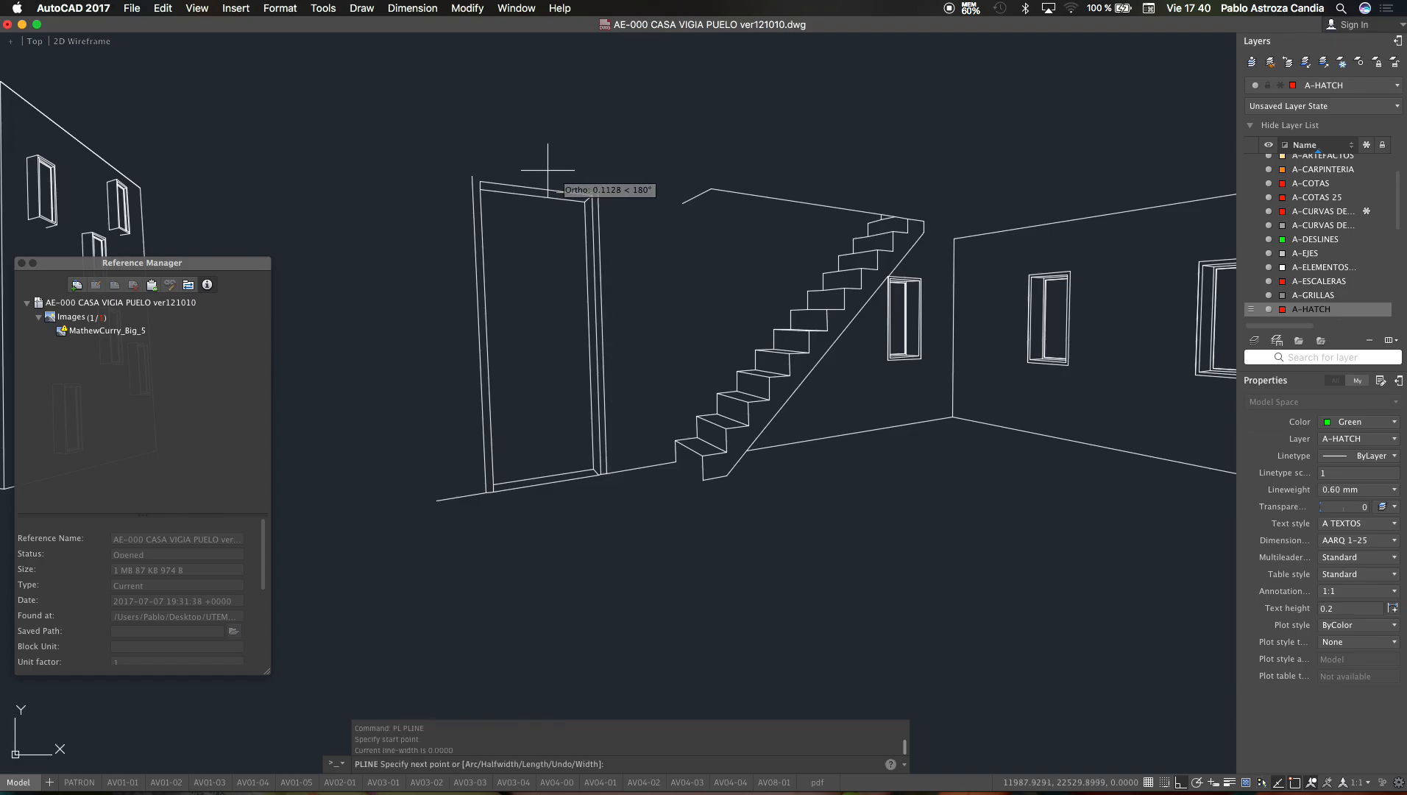
left_click(472, 176)
key("Escape")
scroll(498, 237, "down", 2)
key("Escape")
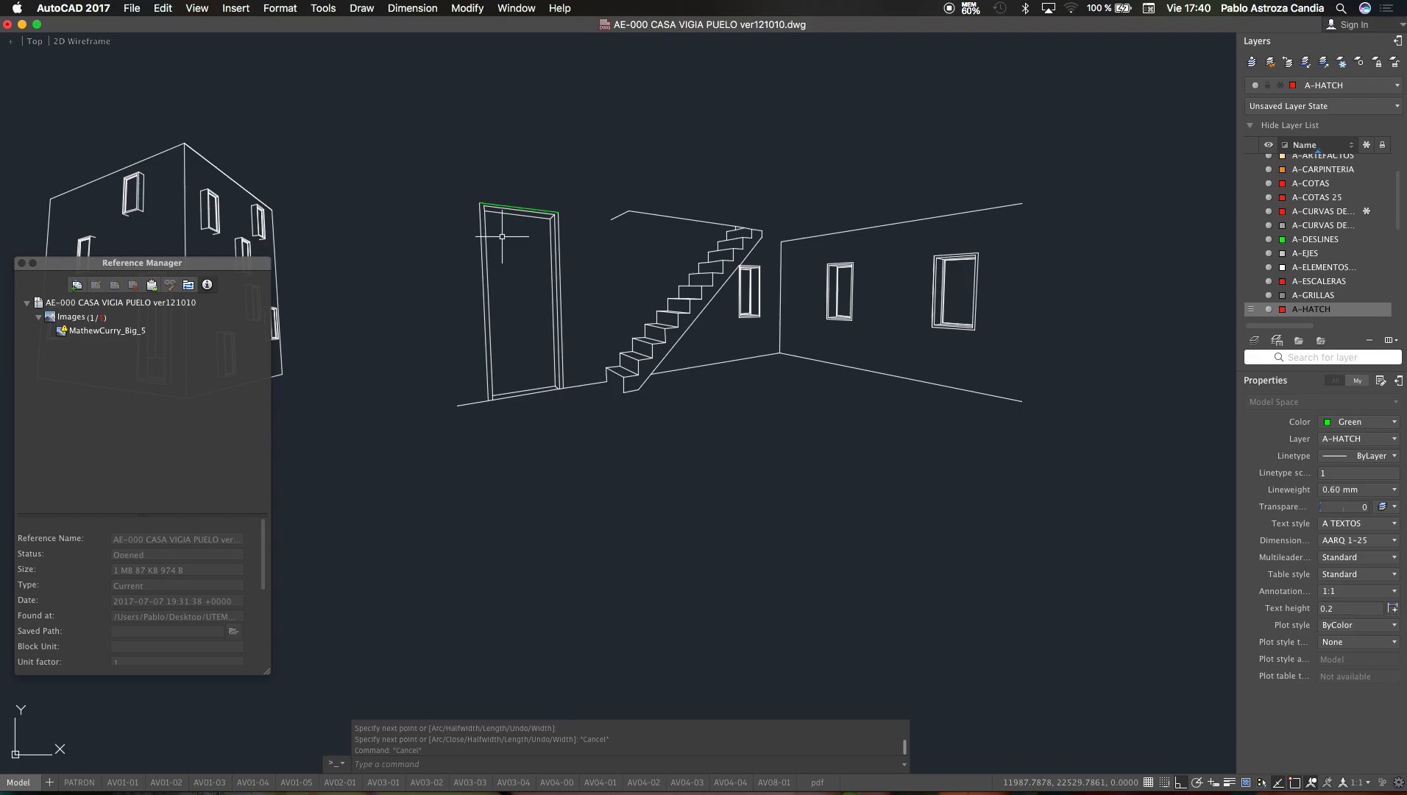
key("Escape")
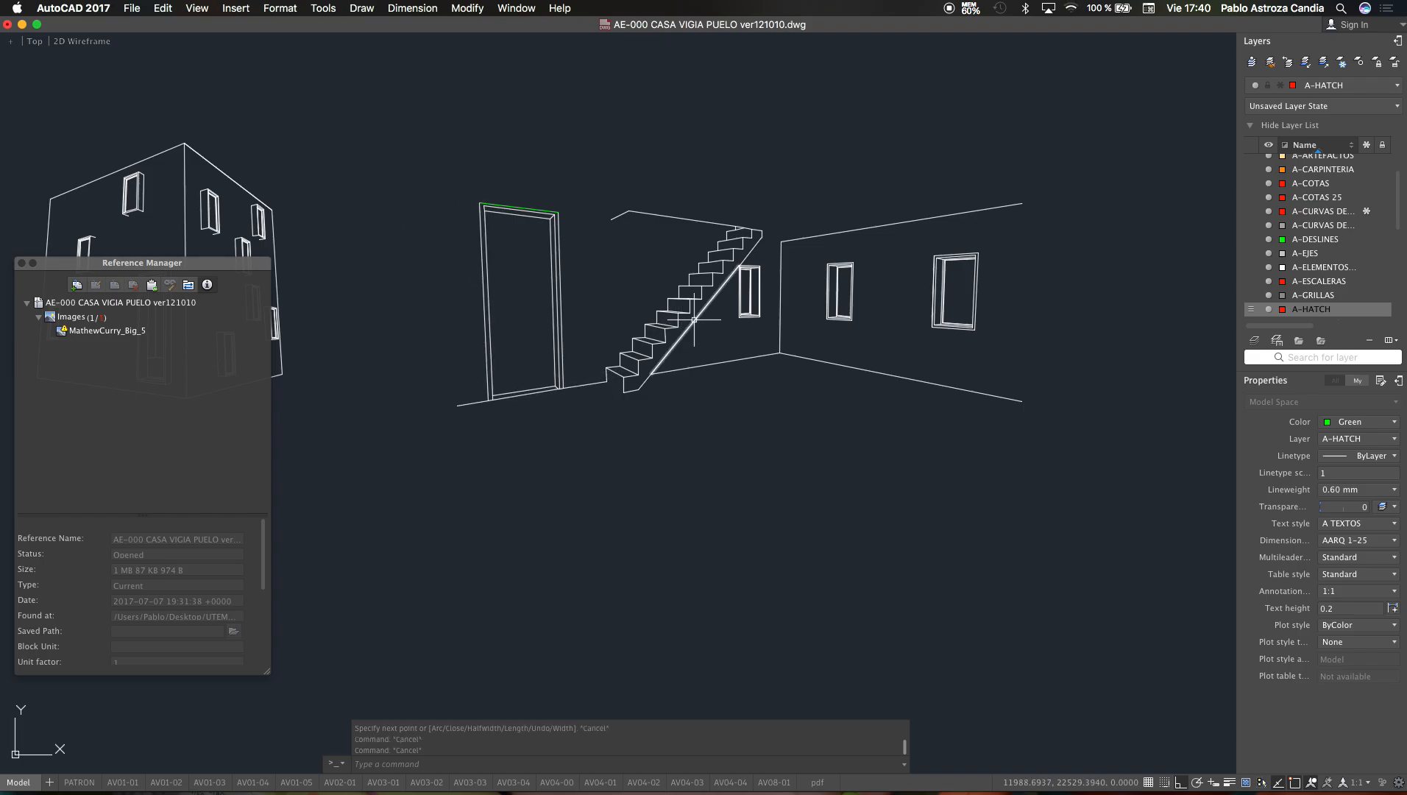
Step: Set the colour of the staircase and adjoining ceiling edge lines to Red, leaving the window behind the stairs out of the selection
left_click(595, 154)
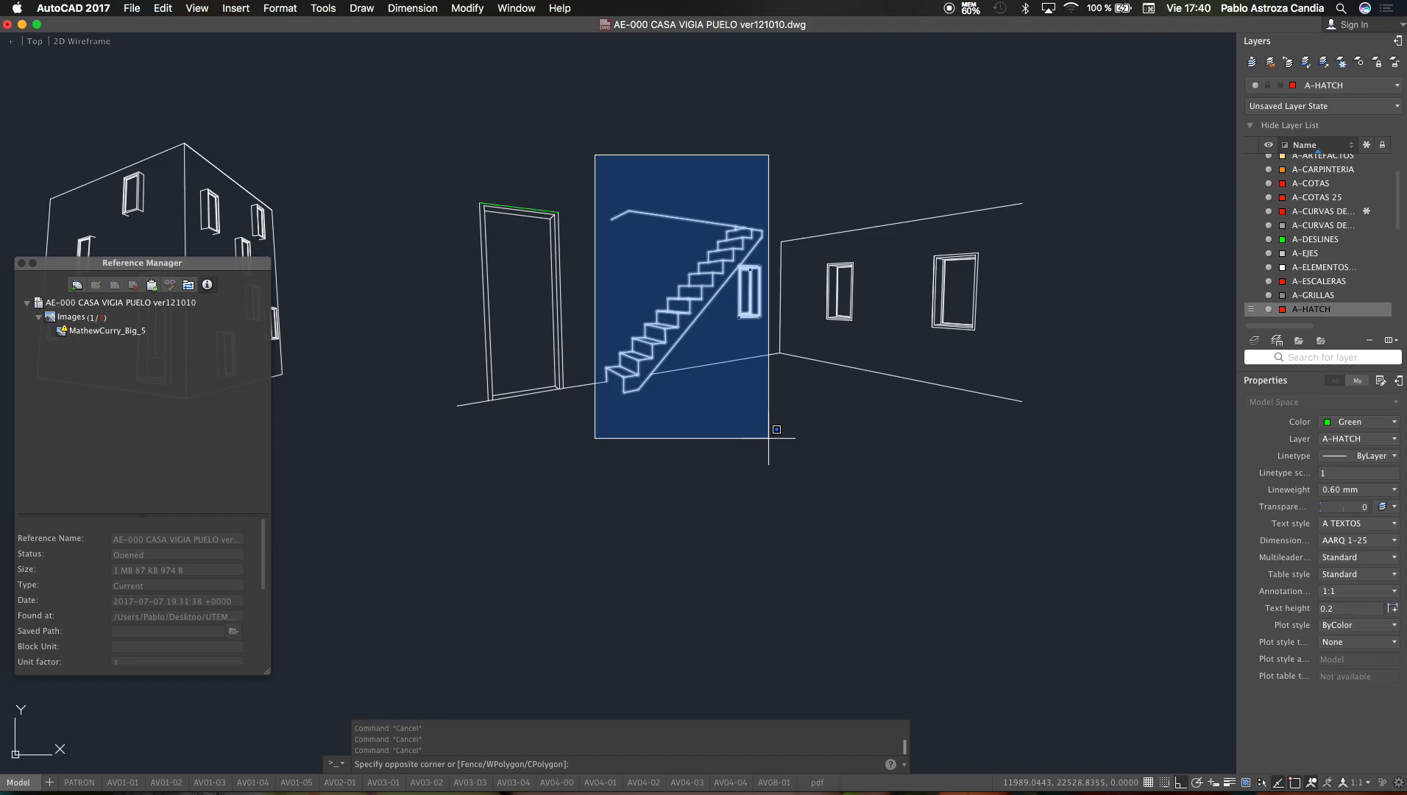
left_click(769, 438)
scroll(757, 313, "up", 5)
left_click(669, 102)
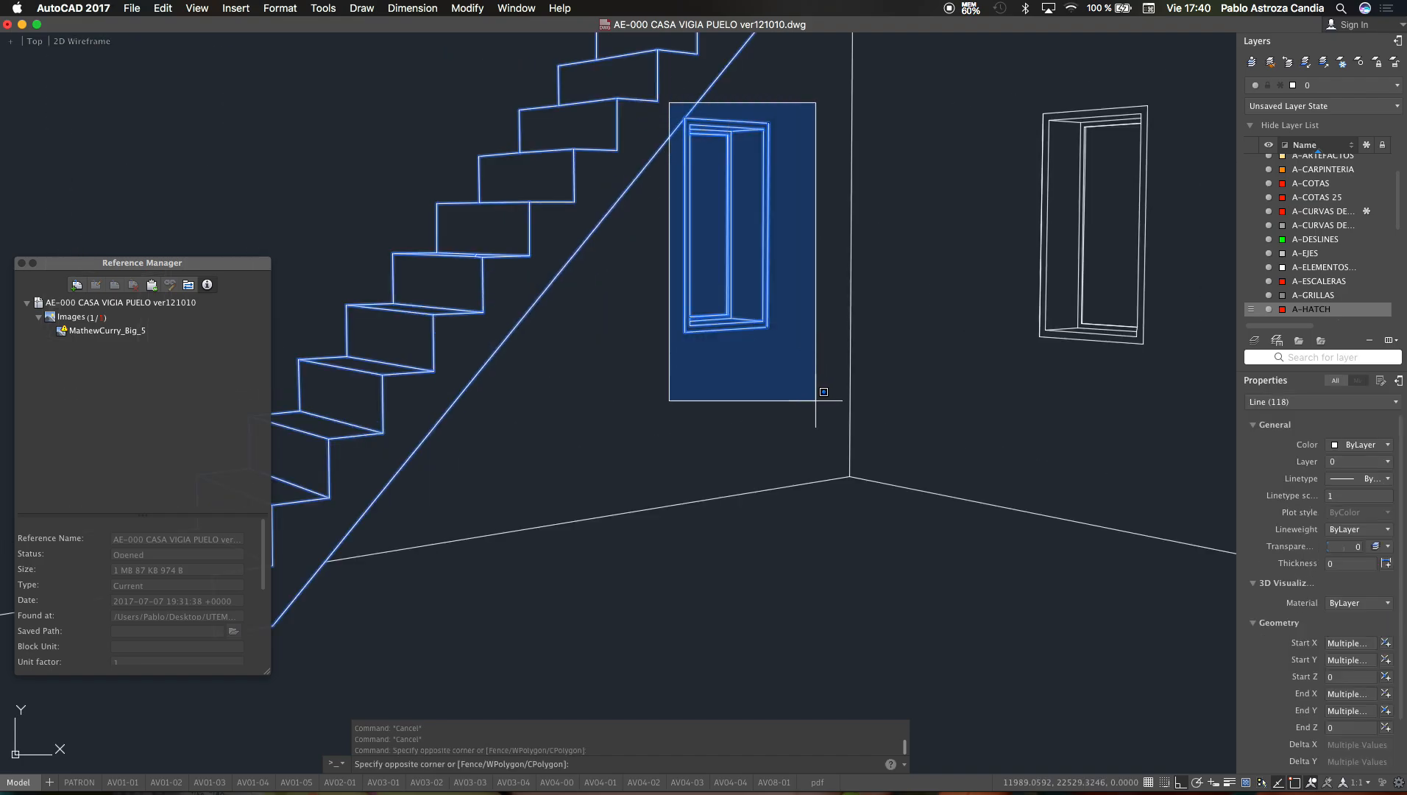
left_click(816, 401, "shift")
left_click(1389, 445)
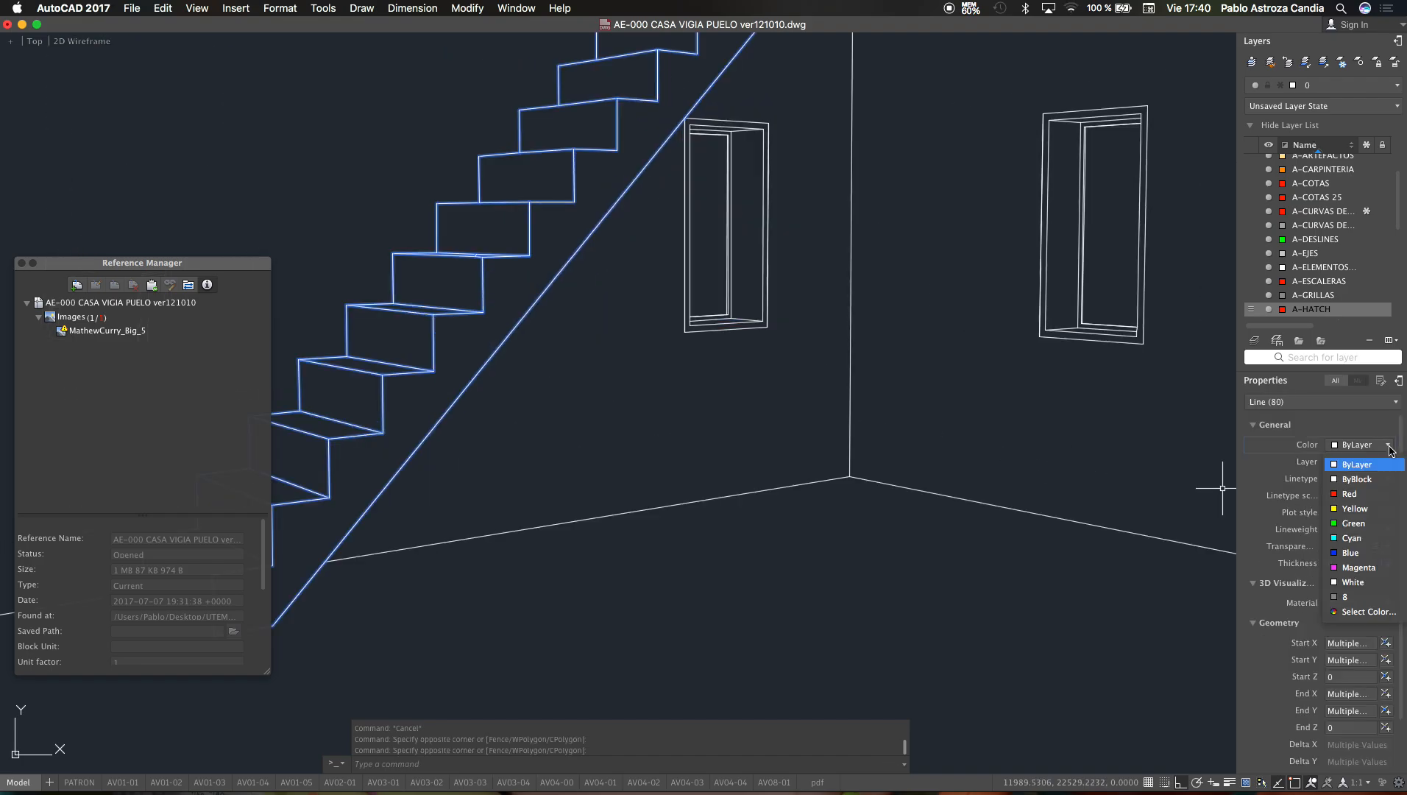
left_click(1369, 495)
key("Escape")
scroll(1058, 454, "down", 5)
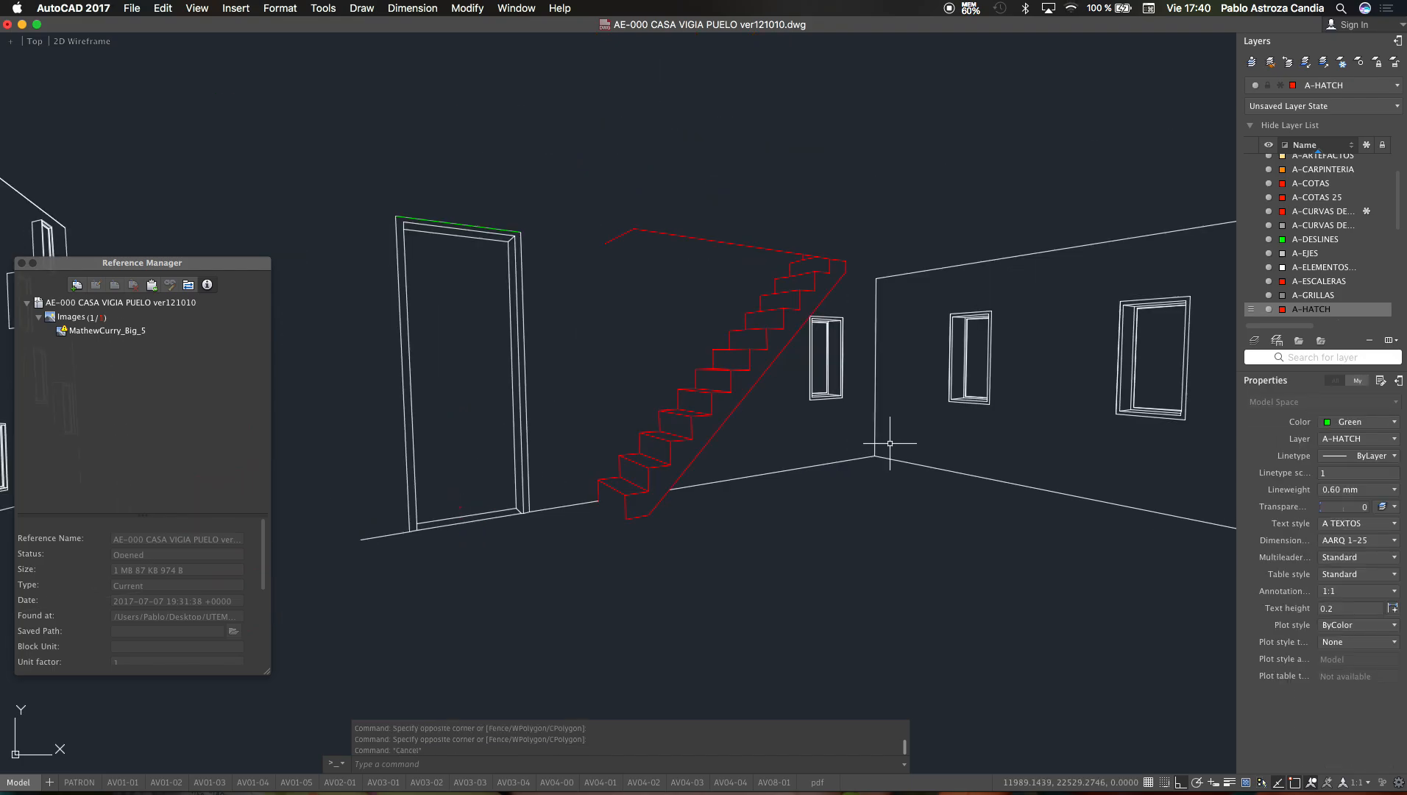
key("Escape")
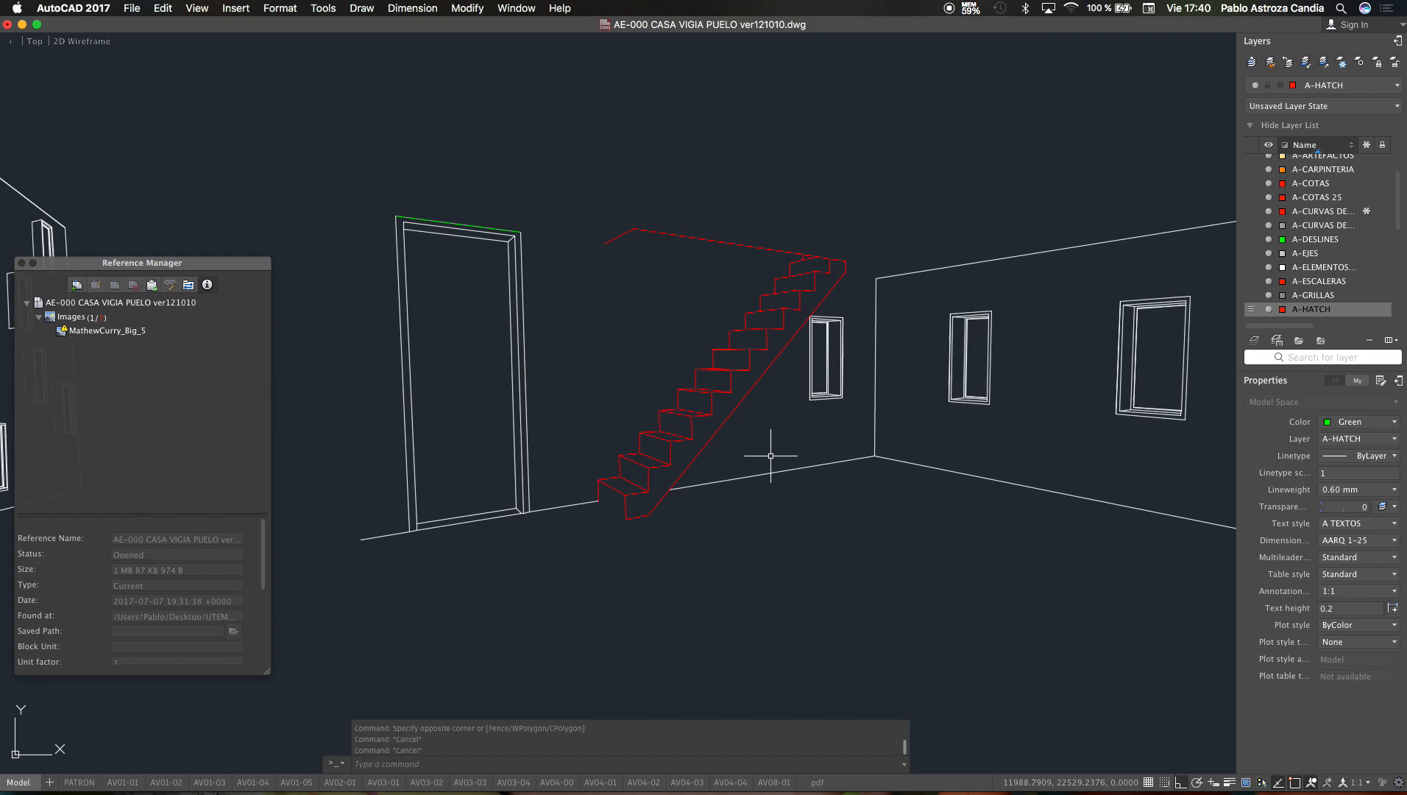
Step: Hatch the side face of the staircase and change its pattern to a solid fill
type("h")
key("Return")
left_click(744, 386)
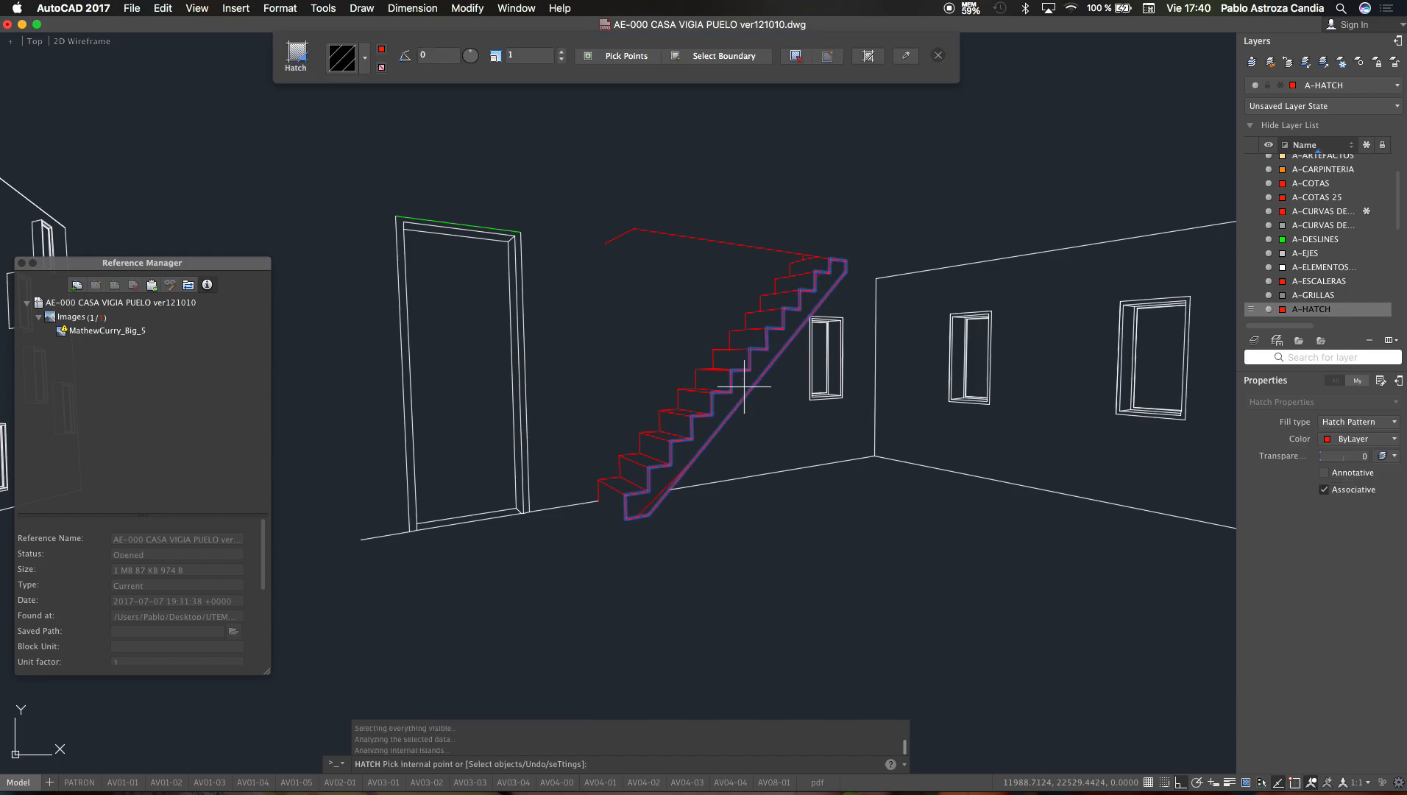
key("Return")
scroll(731, 405, "up", 3)
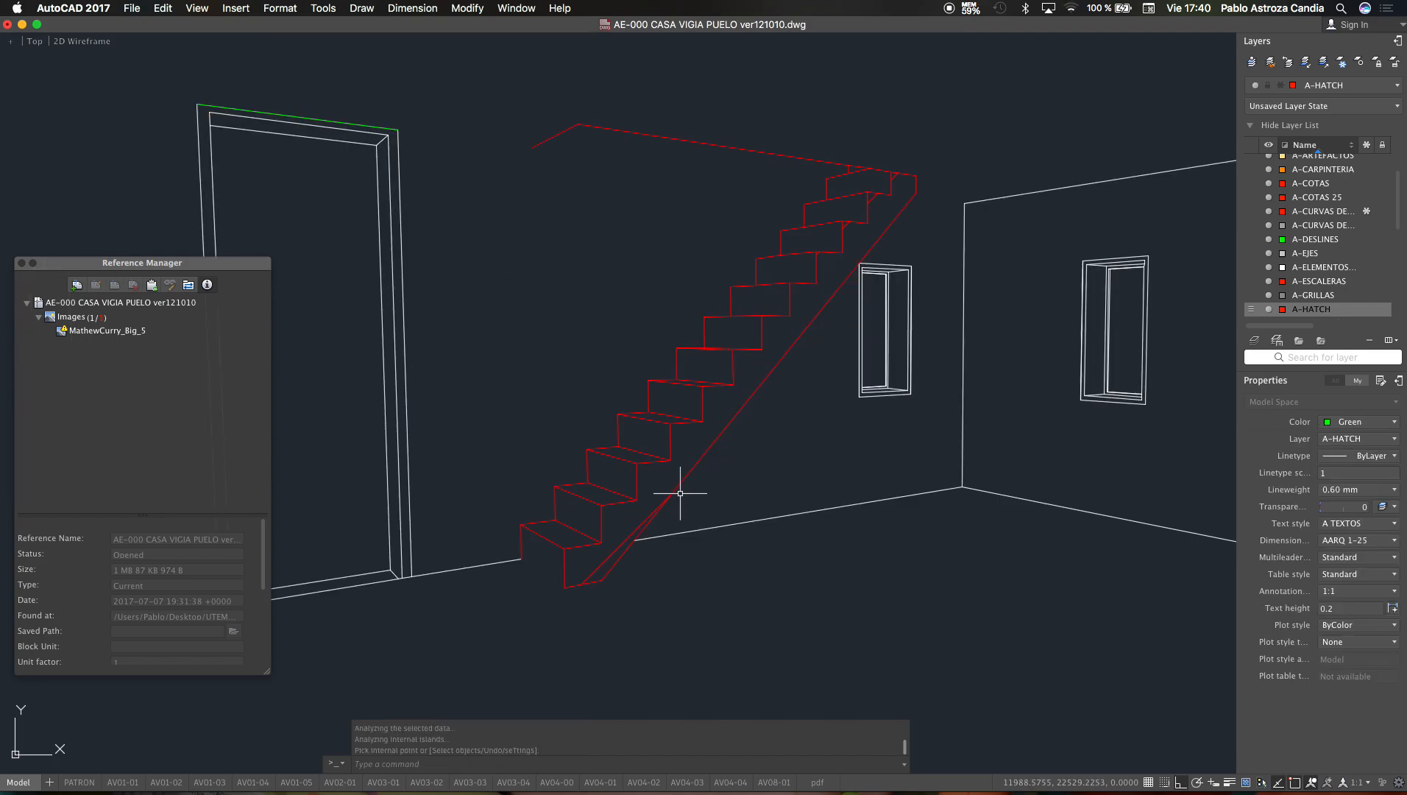
left_click(647, 518)
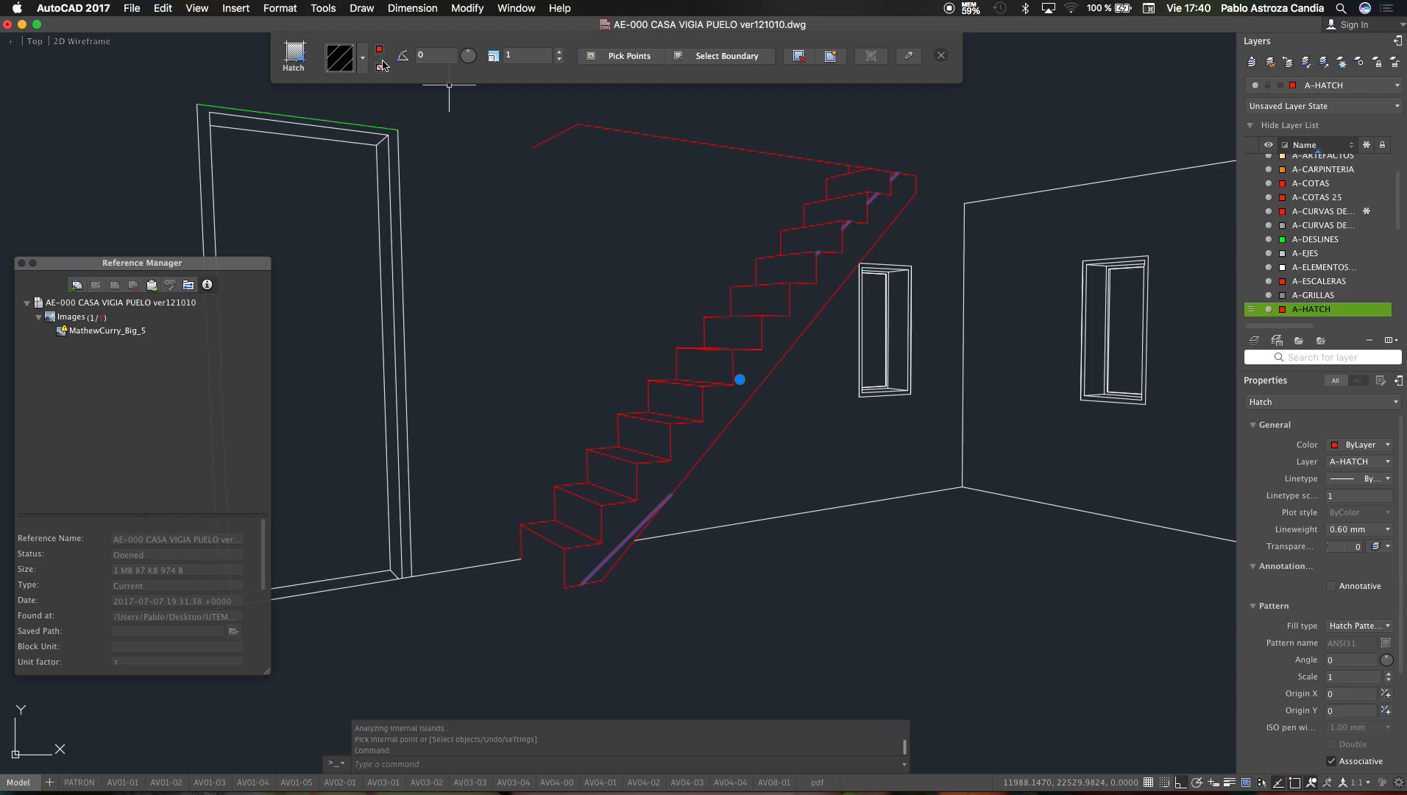
left_click(367, 59)
left_click(351, 122)
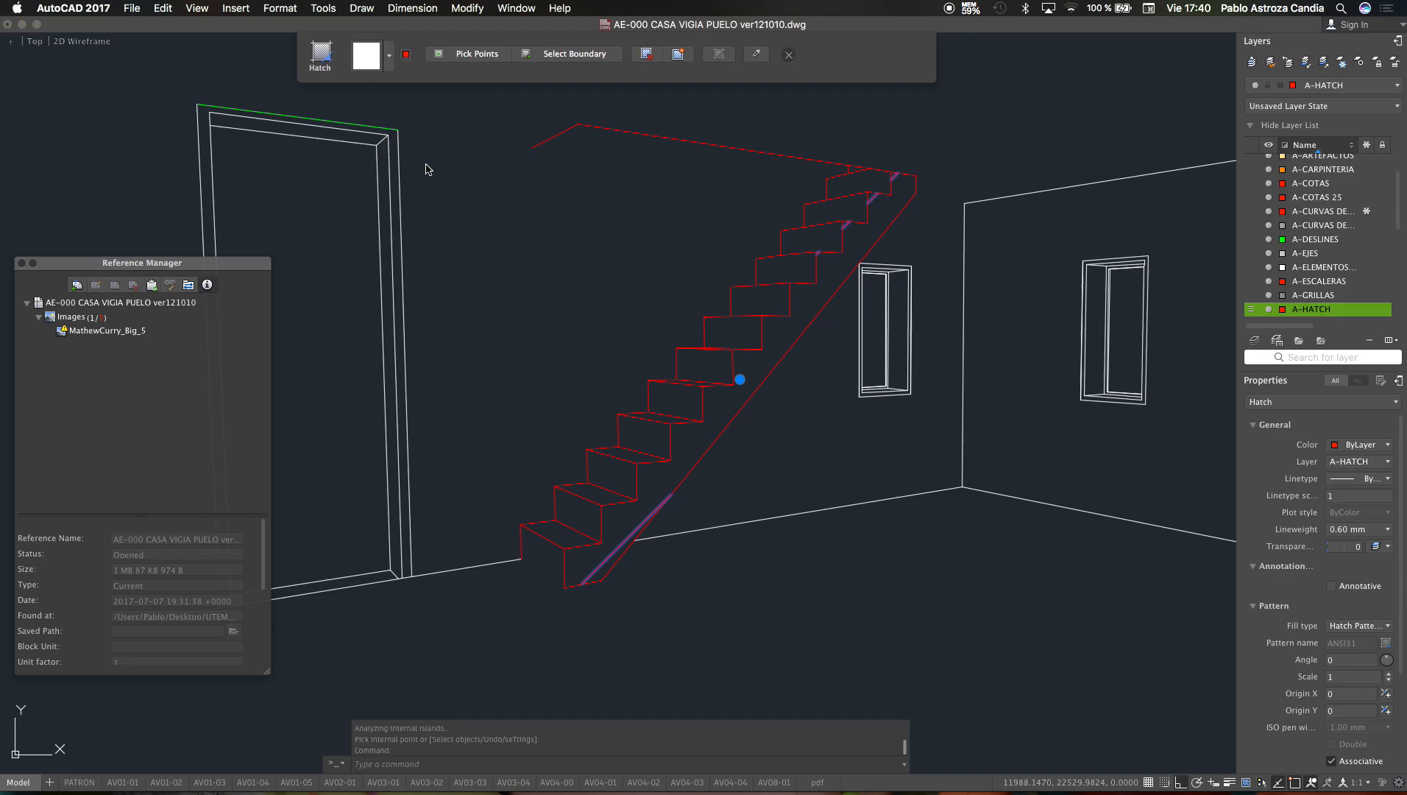
Step: Set the staircase side hatch to a grey true colour with RGB 174,174,174
left_click(468, 54)
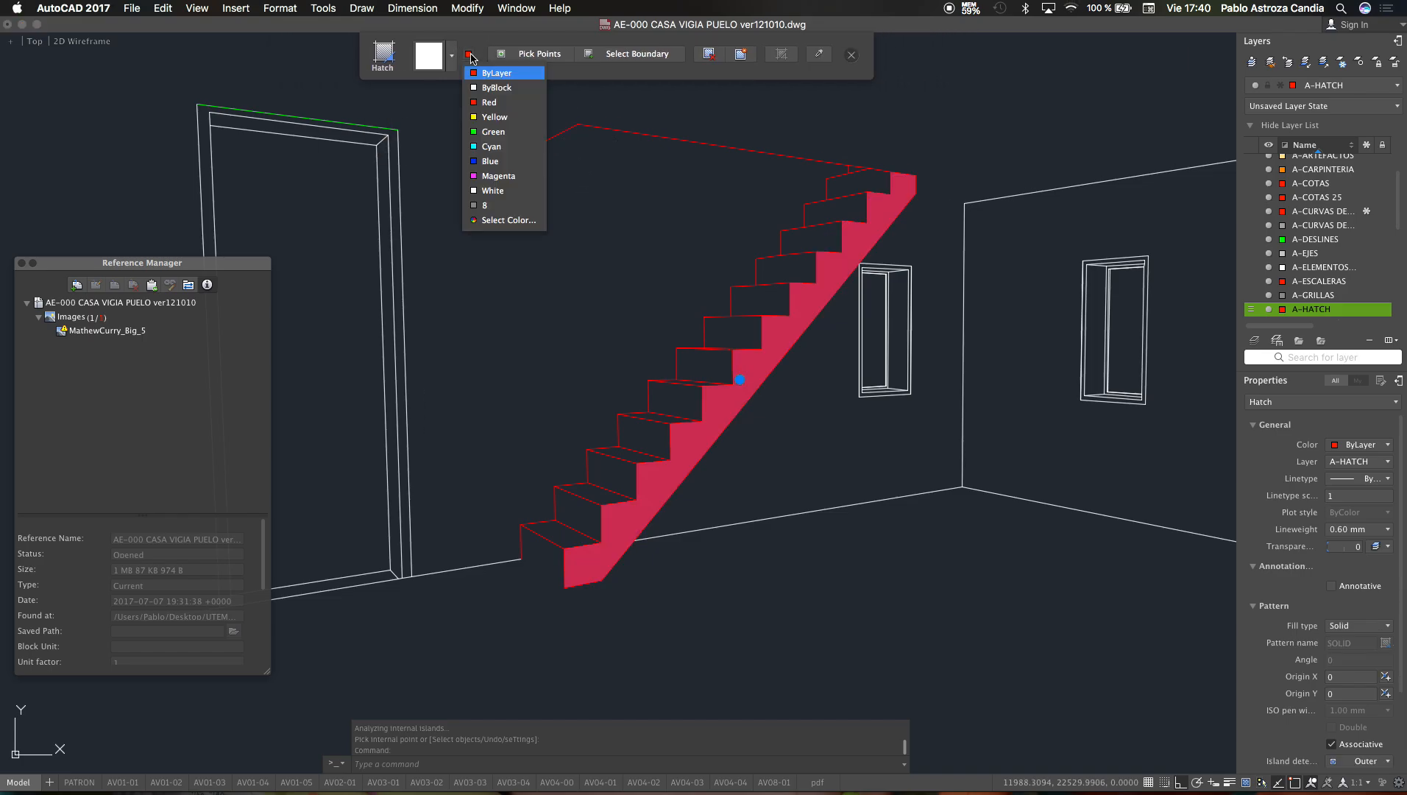
left_click(509, 220)
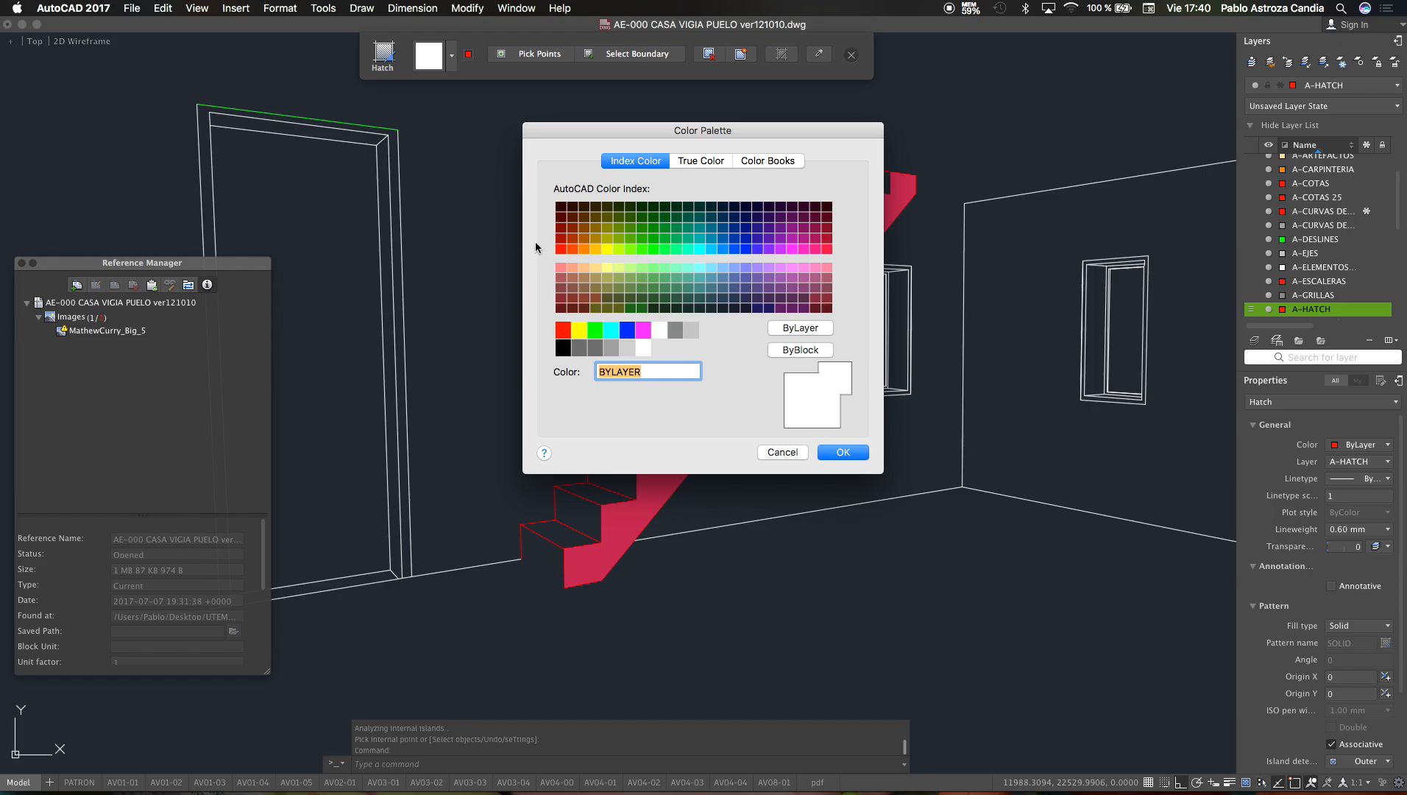
left_click(709, 165)
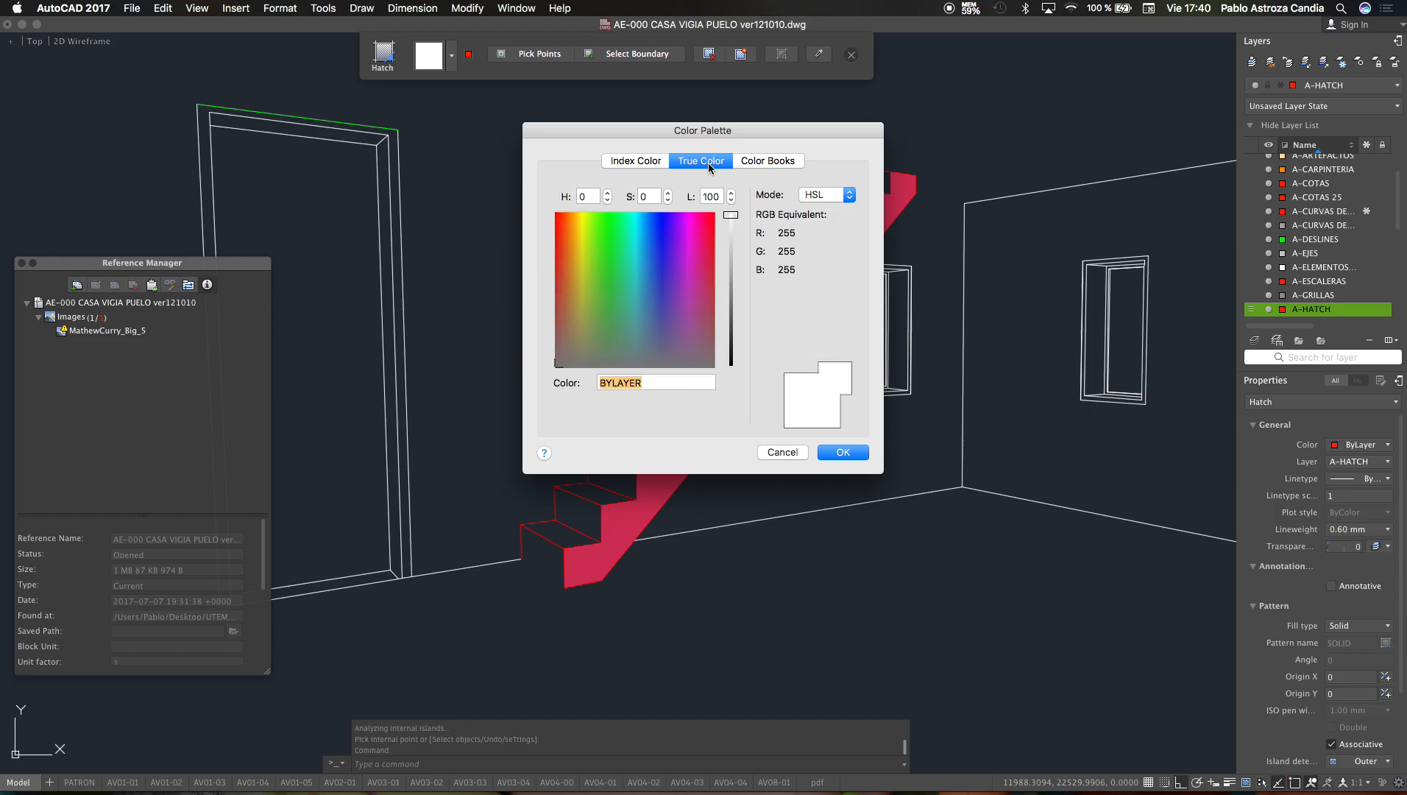
left_click_drag(730, 215, 737, 268)
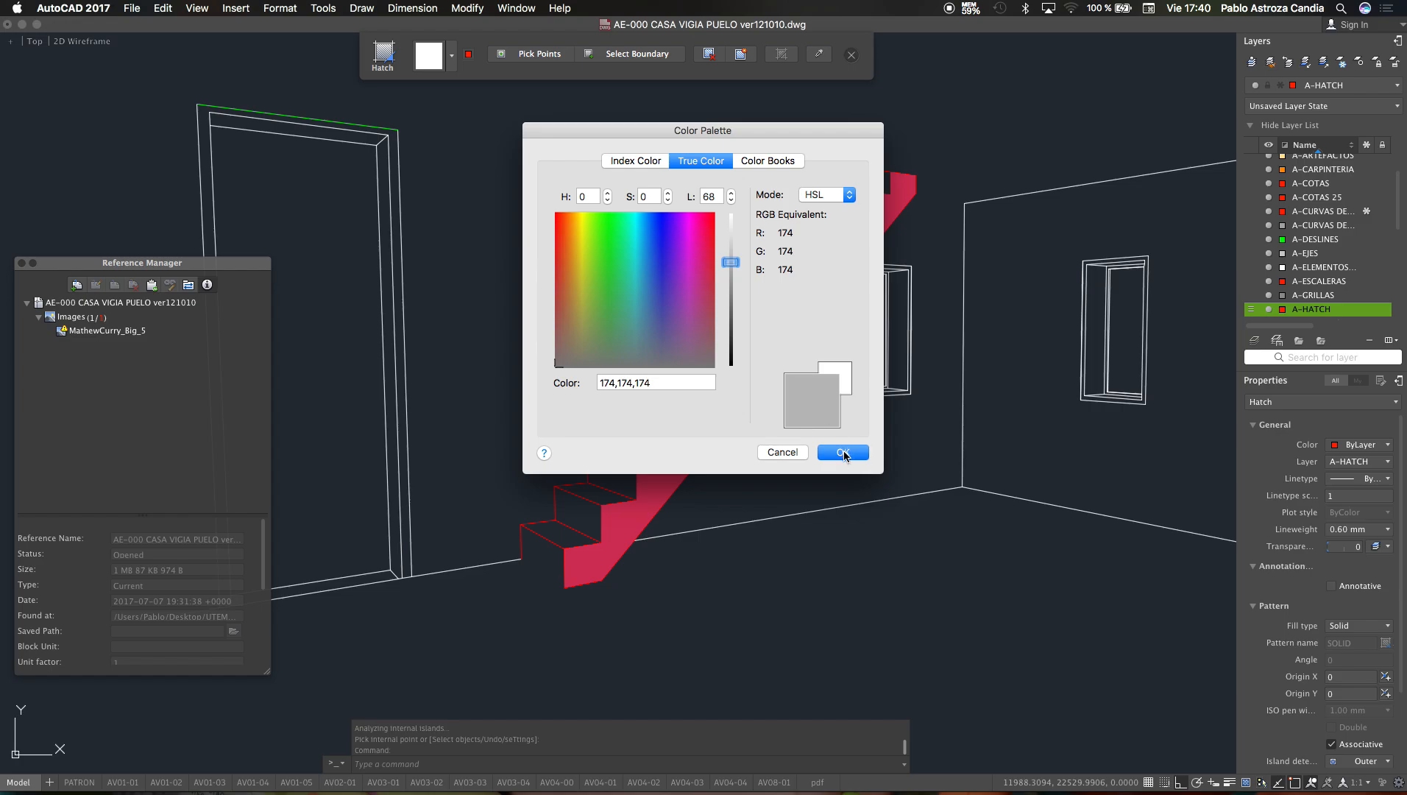
left_click(843, 452)
key("Escape")
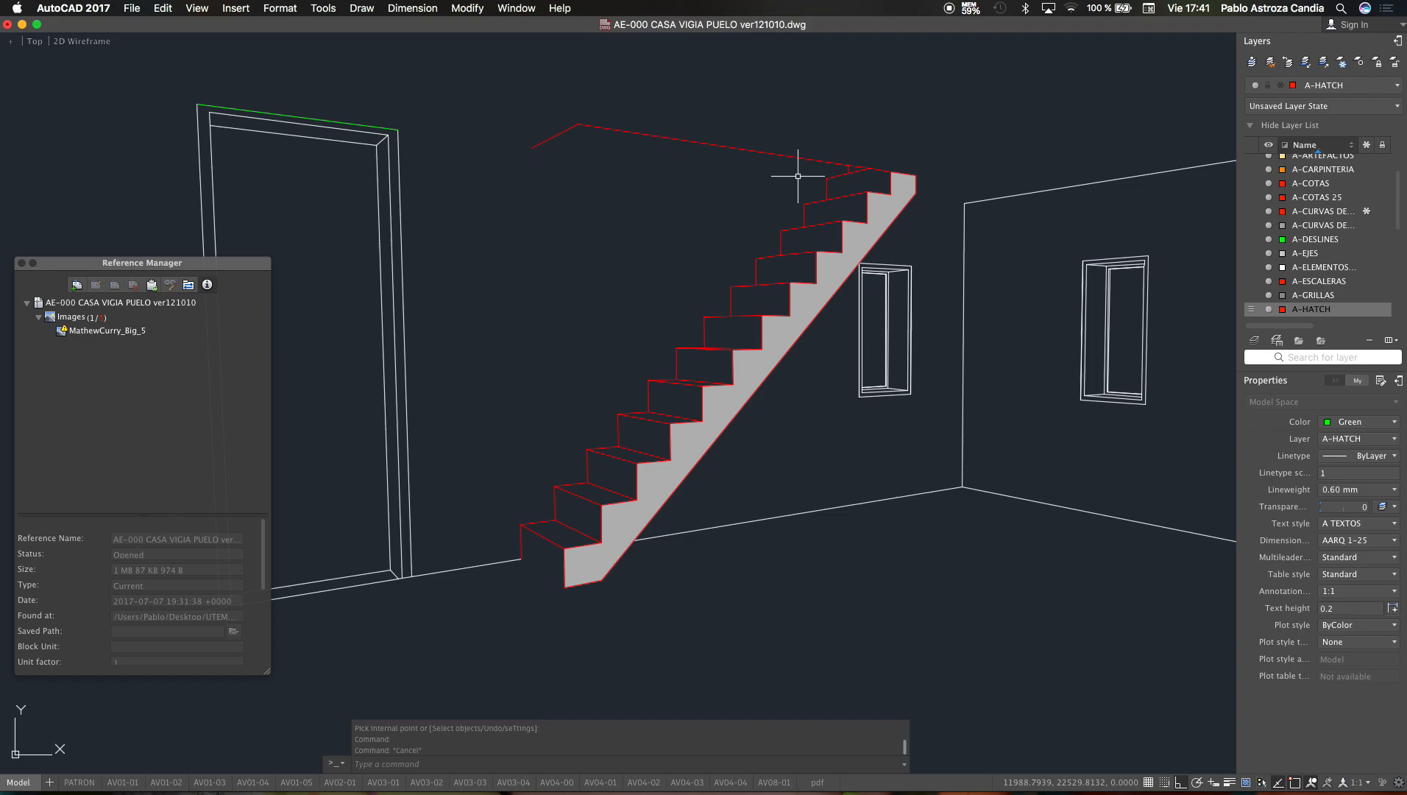
key("Escape")
Step: Draw a polyline from the top of the room's corner line to the open outer end of the red ceiling edge
scroll(810, 116, "down", 4)
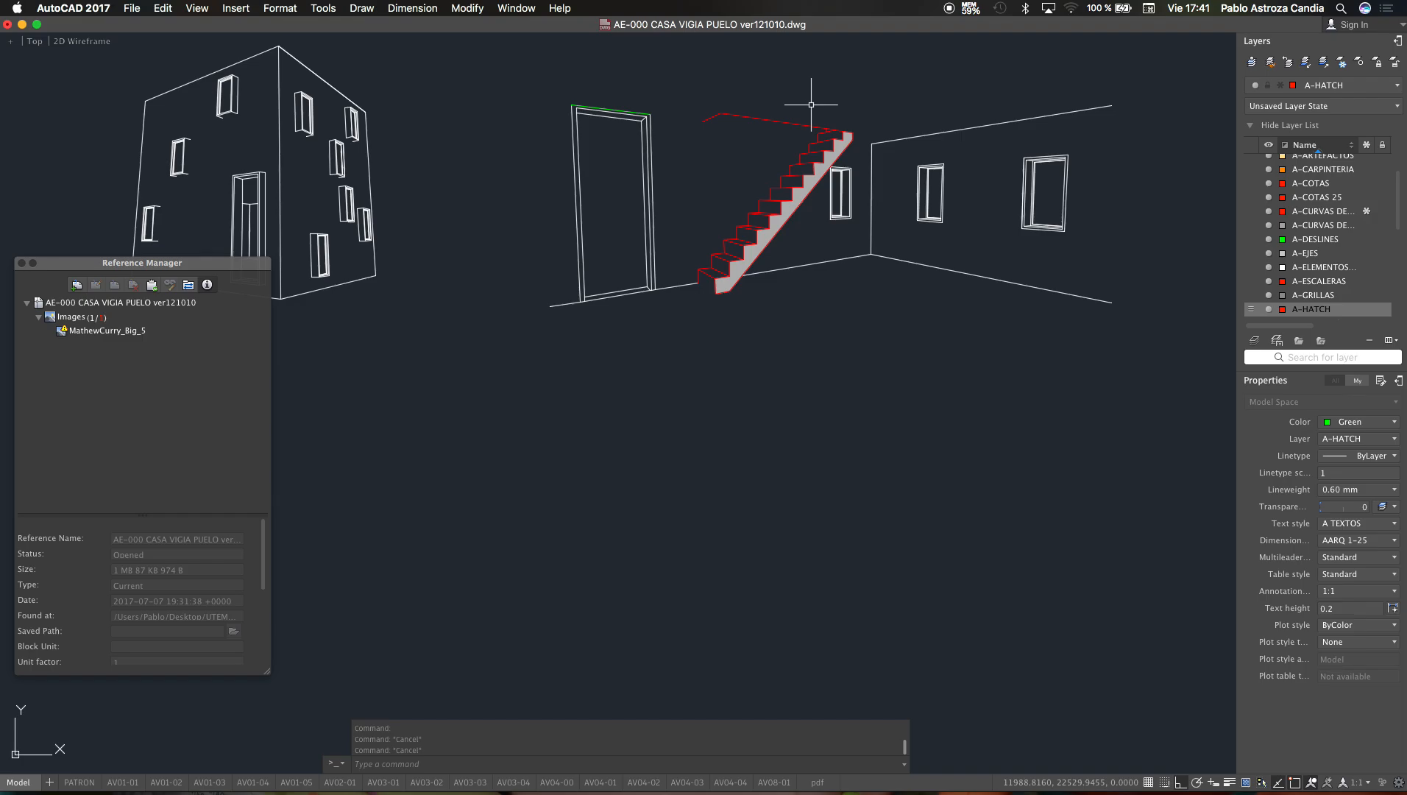
scroll(853, 137, "up", 4)
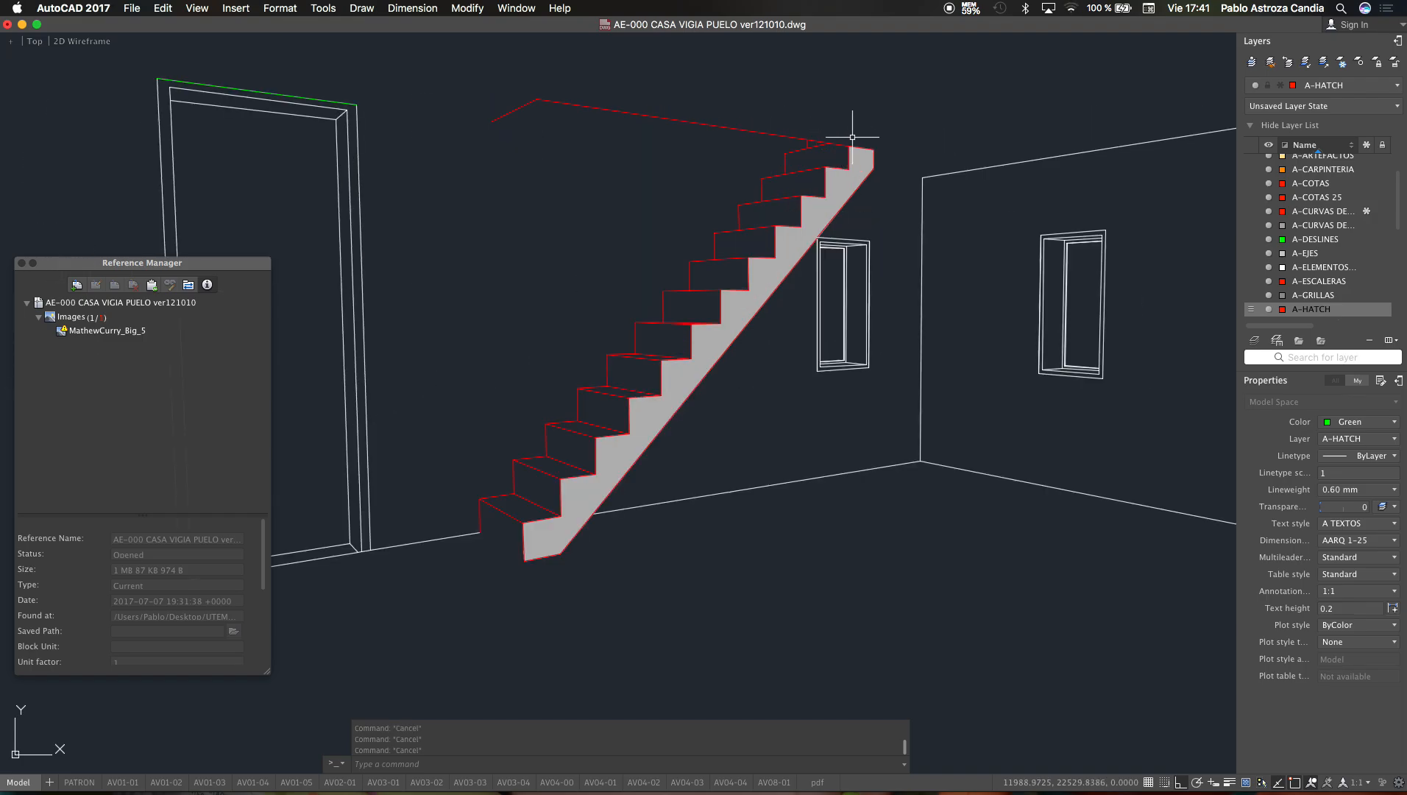
type("pl")
key("Return")
left_click(922, 177)
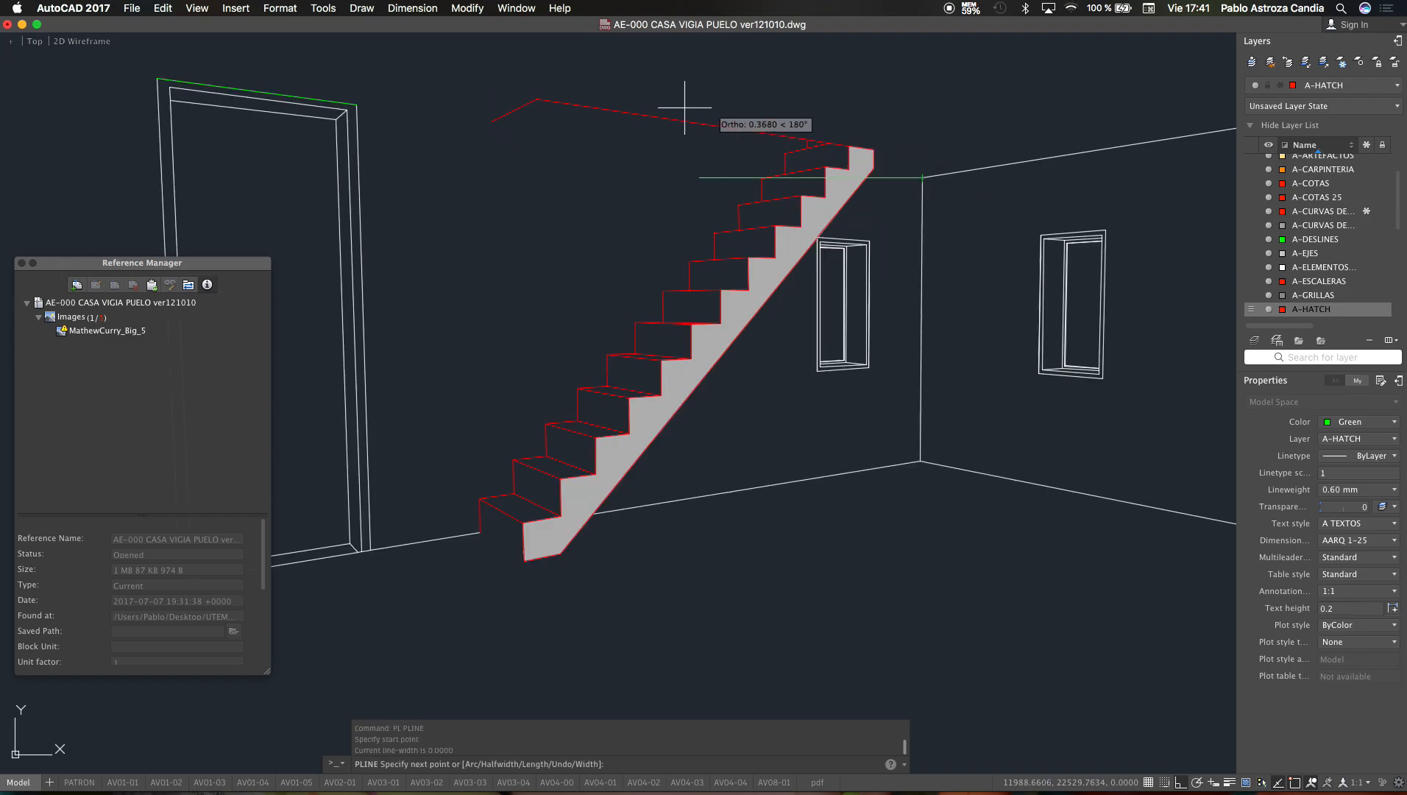
left_click(493, 123)
key("Escape")
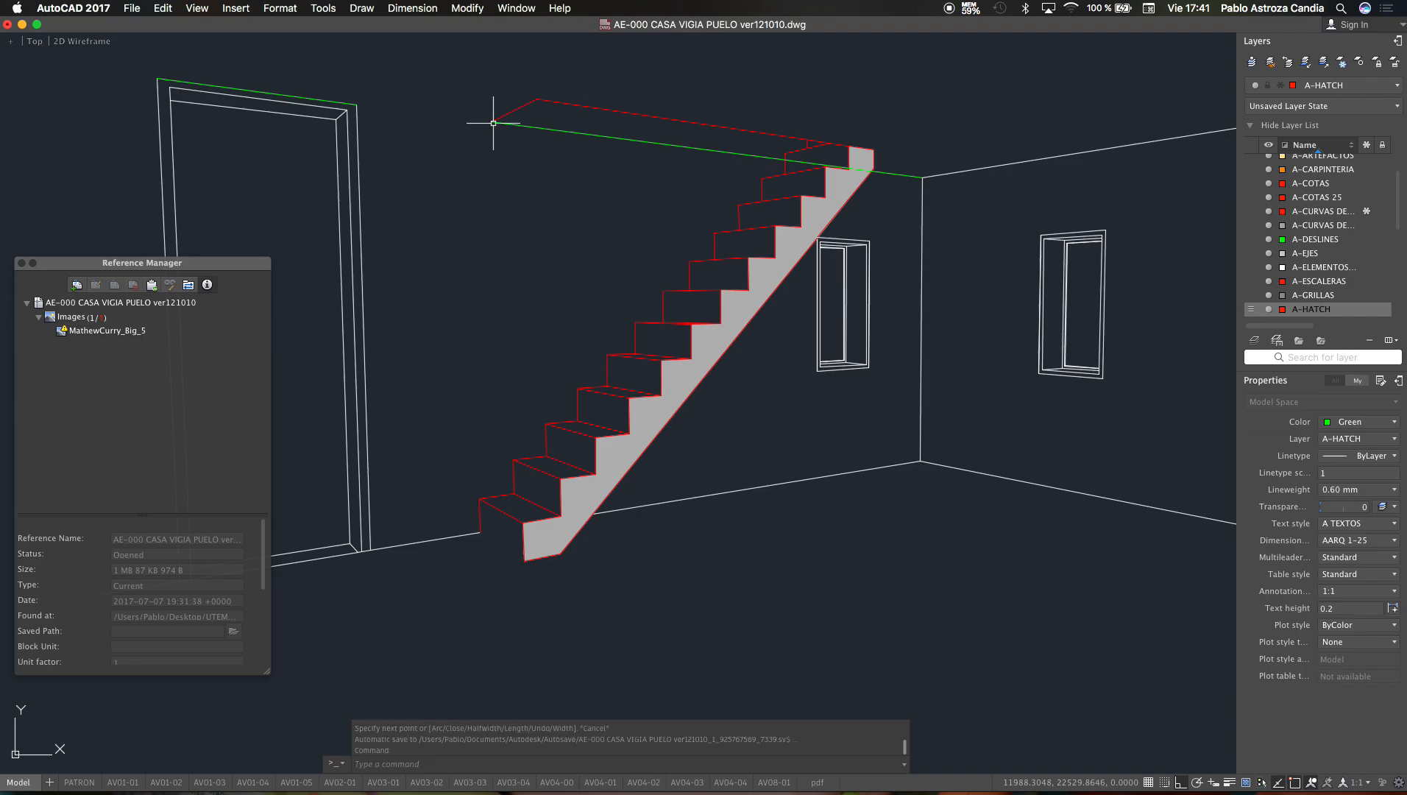
Step: Trim the new ceiling polyline where it crosses the staircase, keeping only the piece between the stair's underside and the room corner
type("tr")
key("Return")
scroll(860, 172, "up", 4)
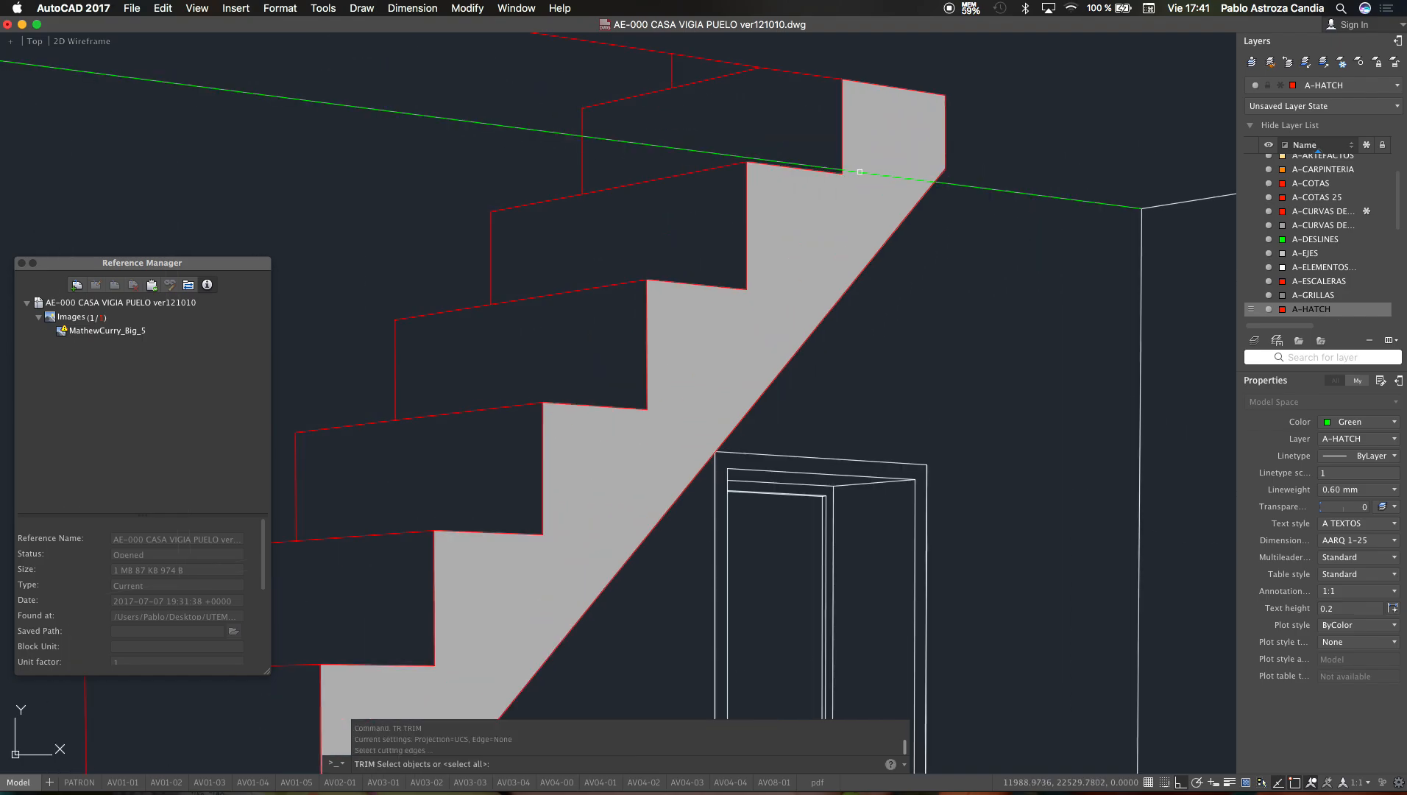
left_click(928, 194)
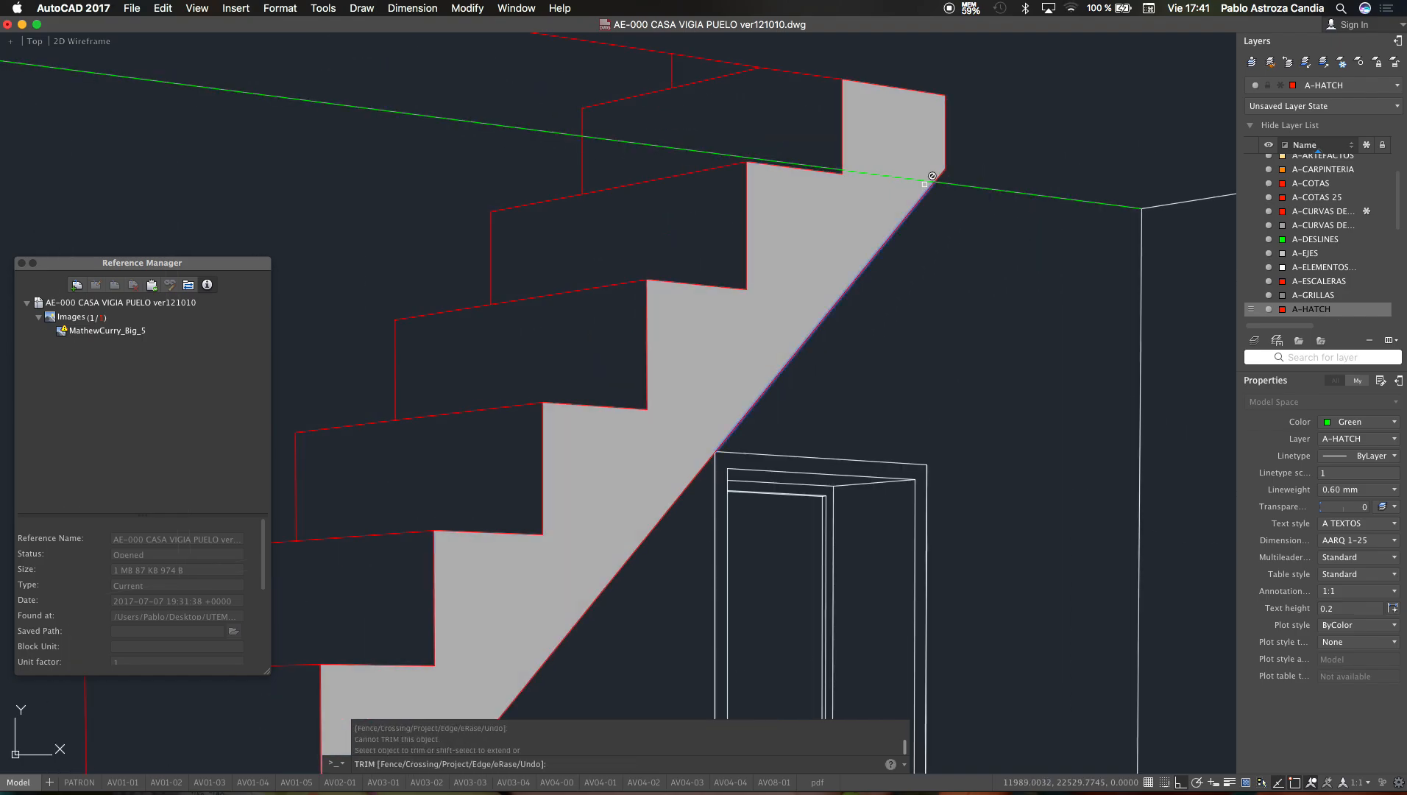
key("Return")
left_click(929, 179)
key("Escape")
key("Escape")
Step: Match the properties of the vertical room corner line onto the remaining ceiling line segment
type("ma")
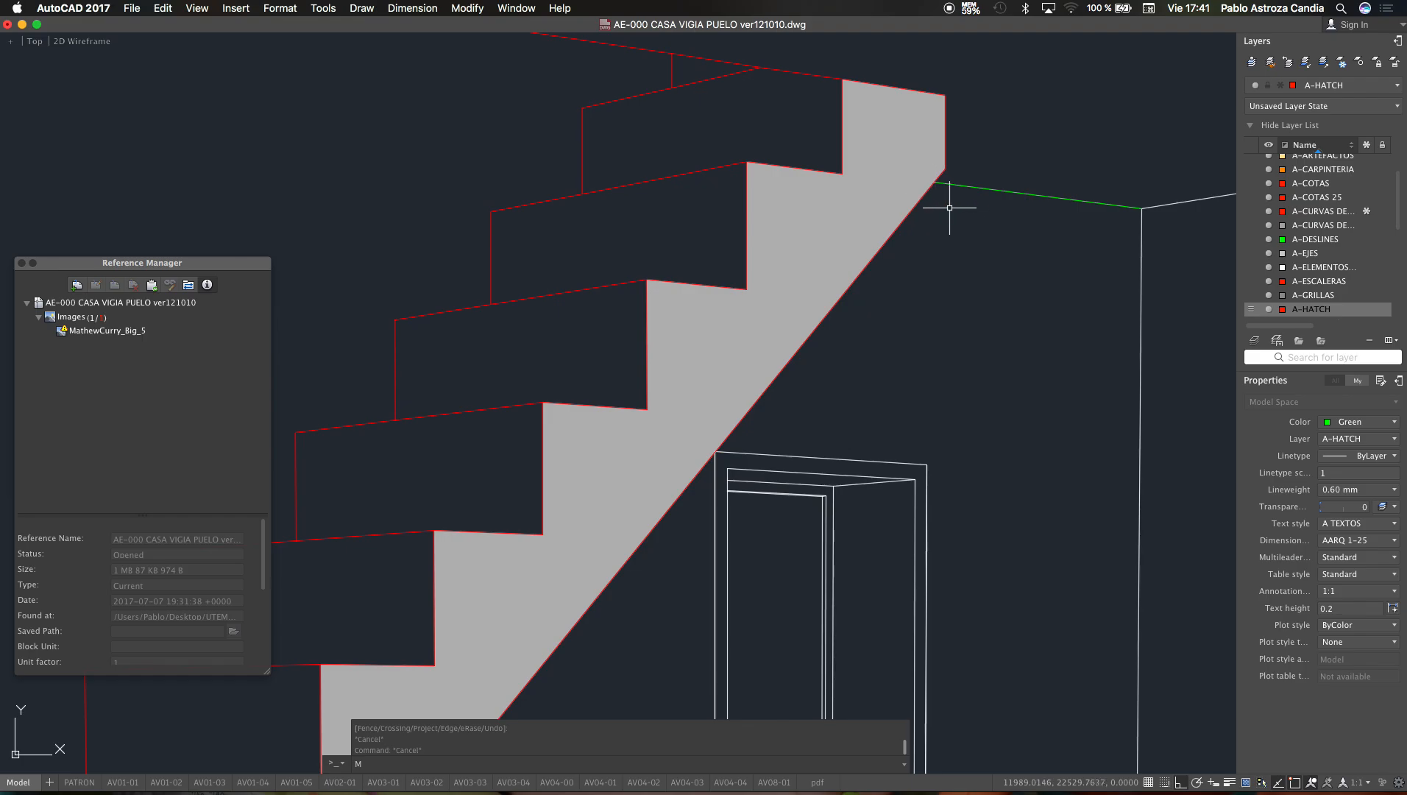
key("Return")
left_click(1140, 221)
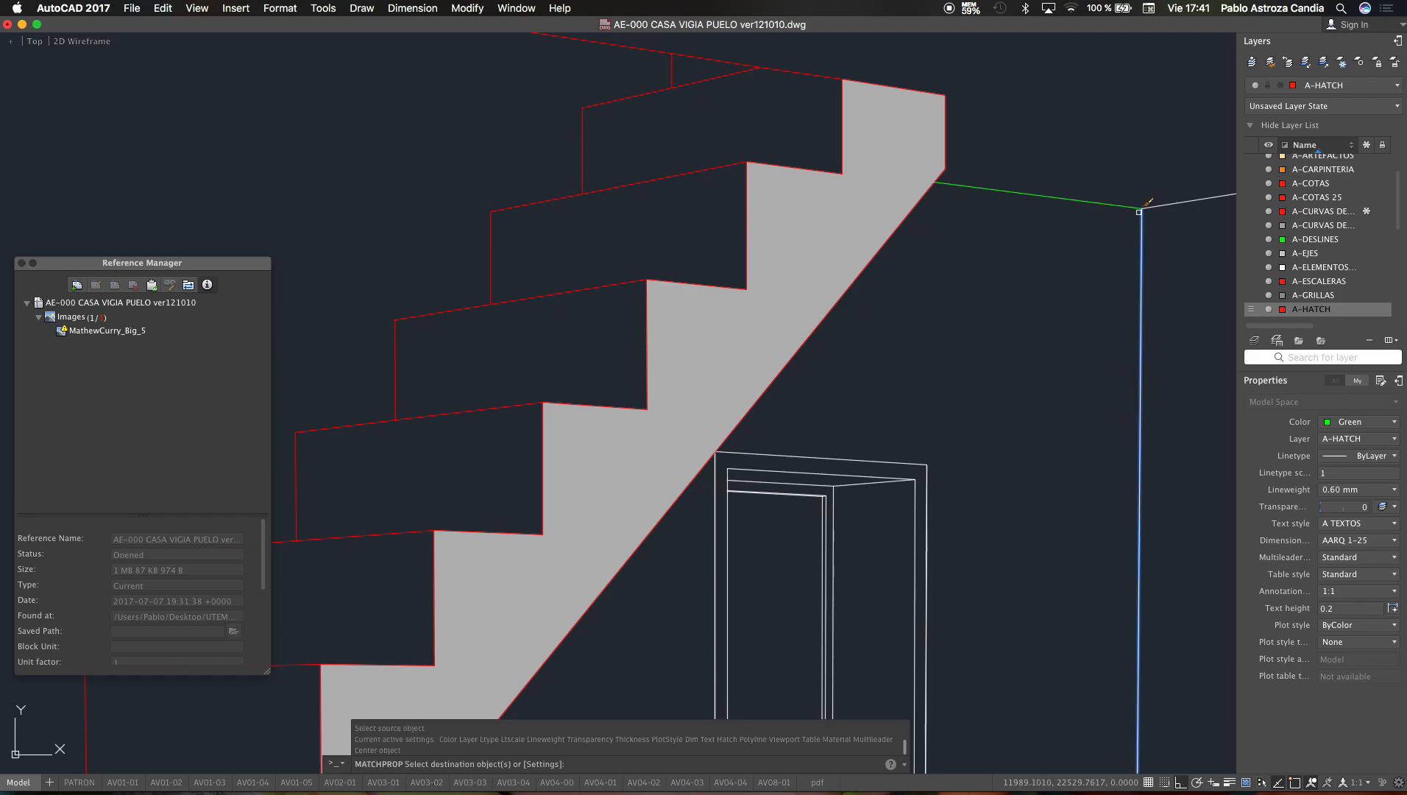
left_click(1103, 205)
key("Escape")
scroll(1137, 214, "down", 5)
scroll(714, 242, "down", 5)
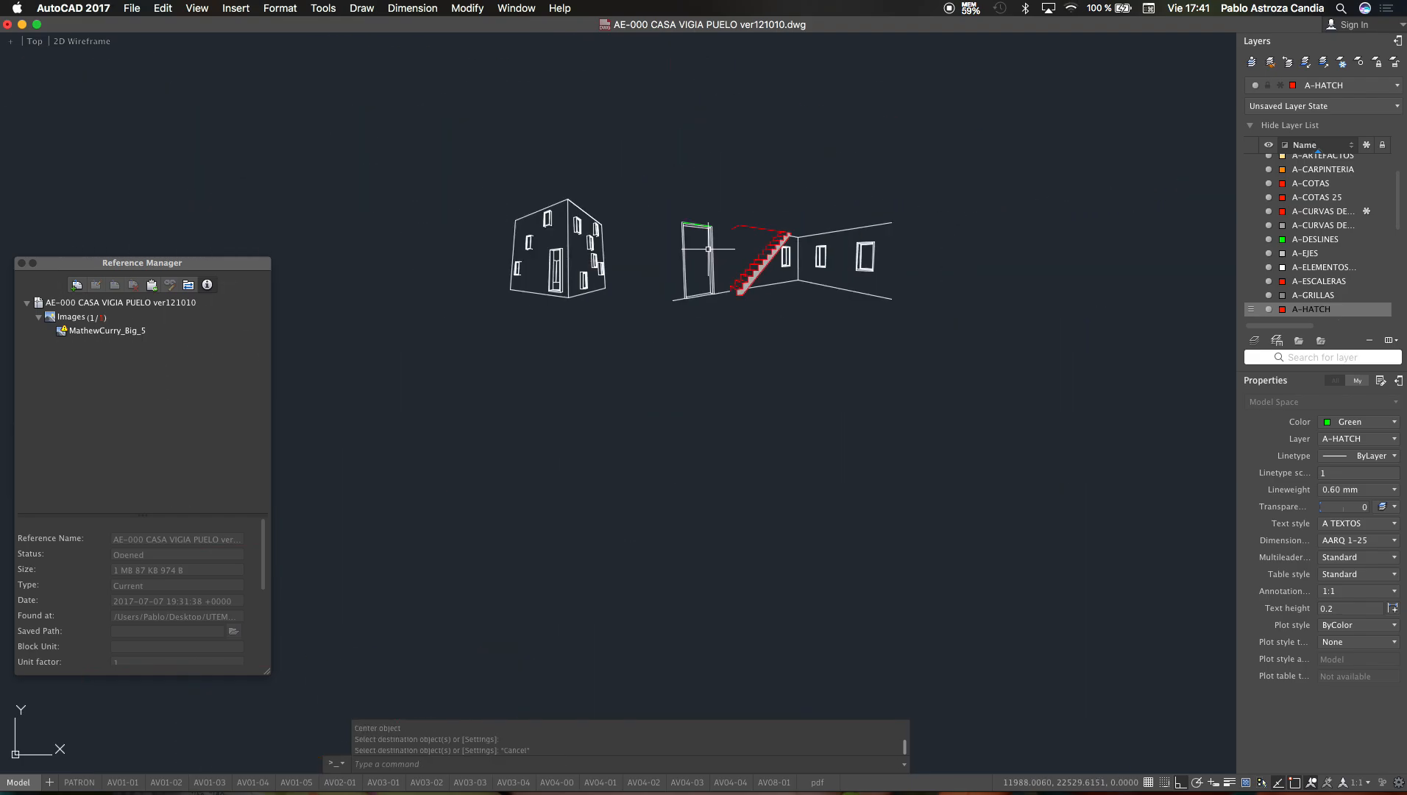
key("Escape")
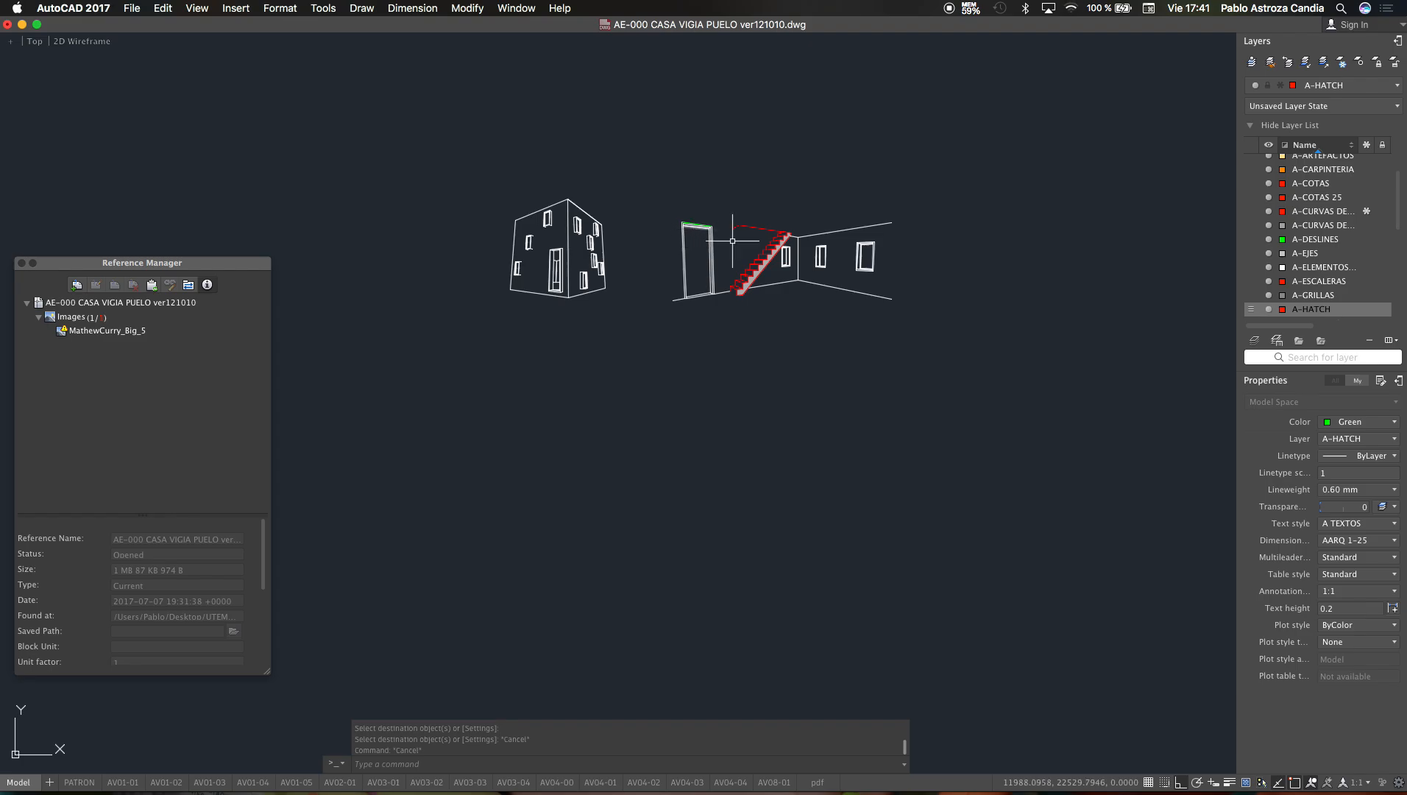
Step: Switch to the CASA ESPIA model in SketchUp and return to the saved Escena1 view
key("ctrl+Up")
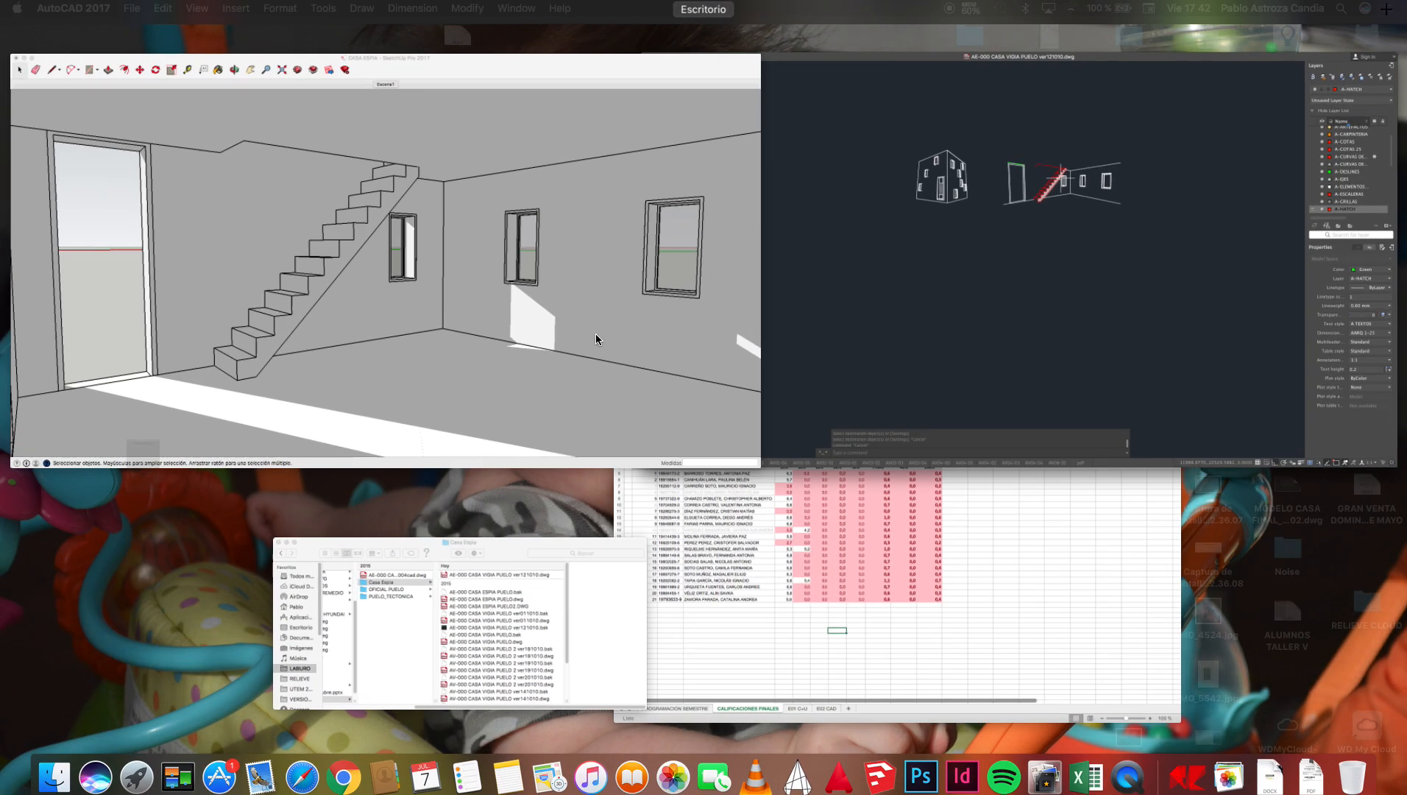
left_click(597, 333)
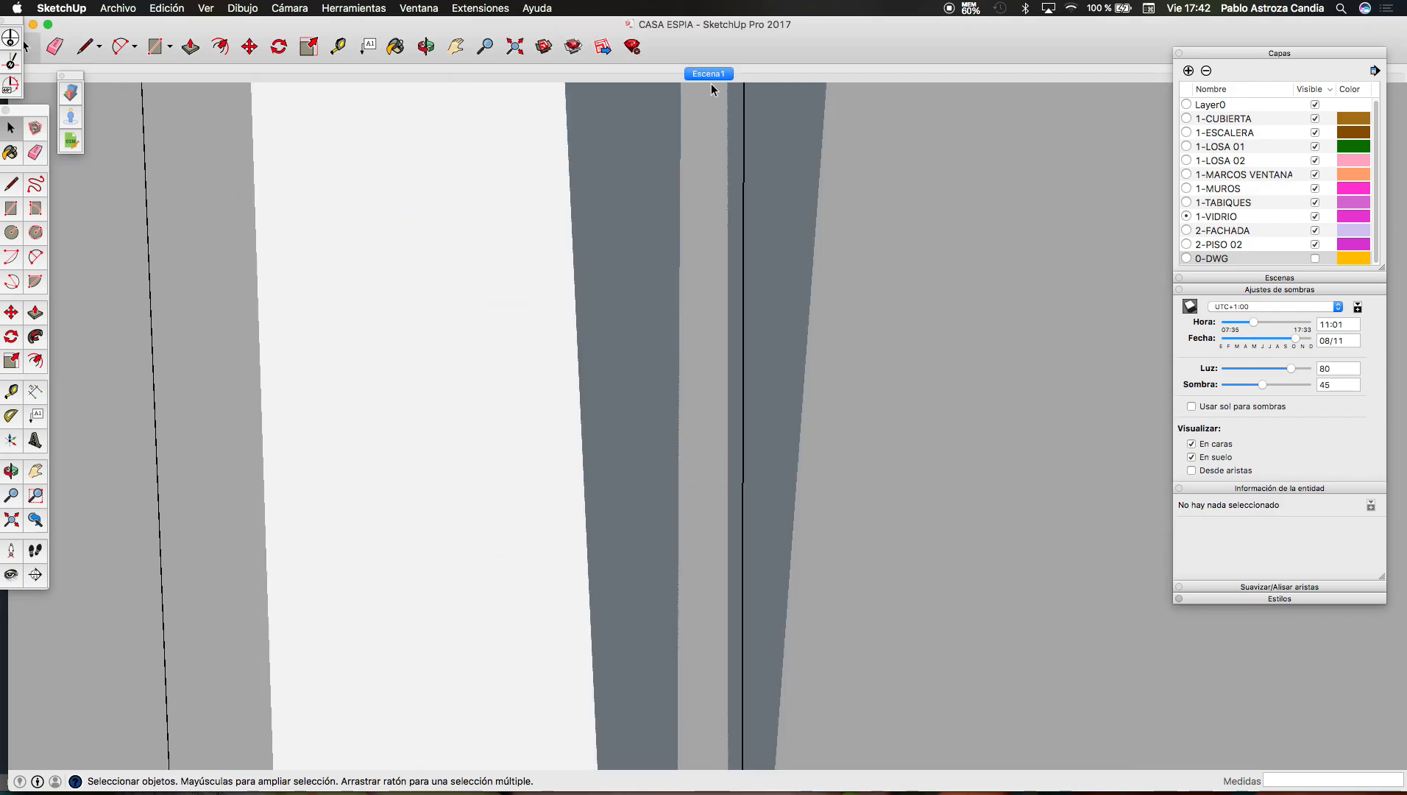
left_click(699, 72)
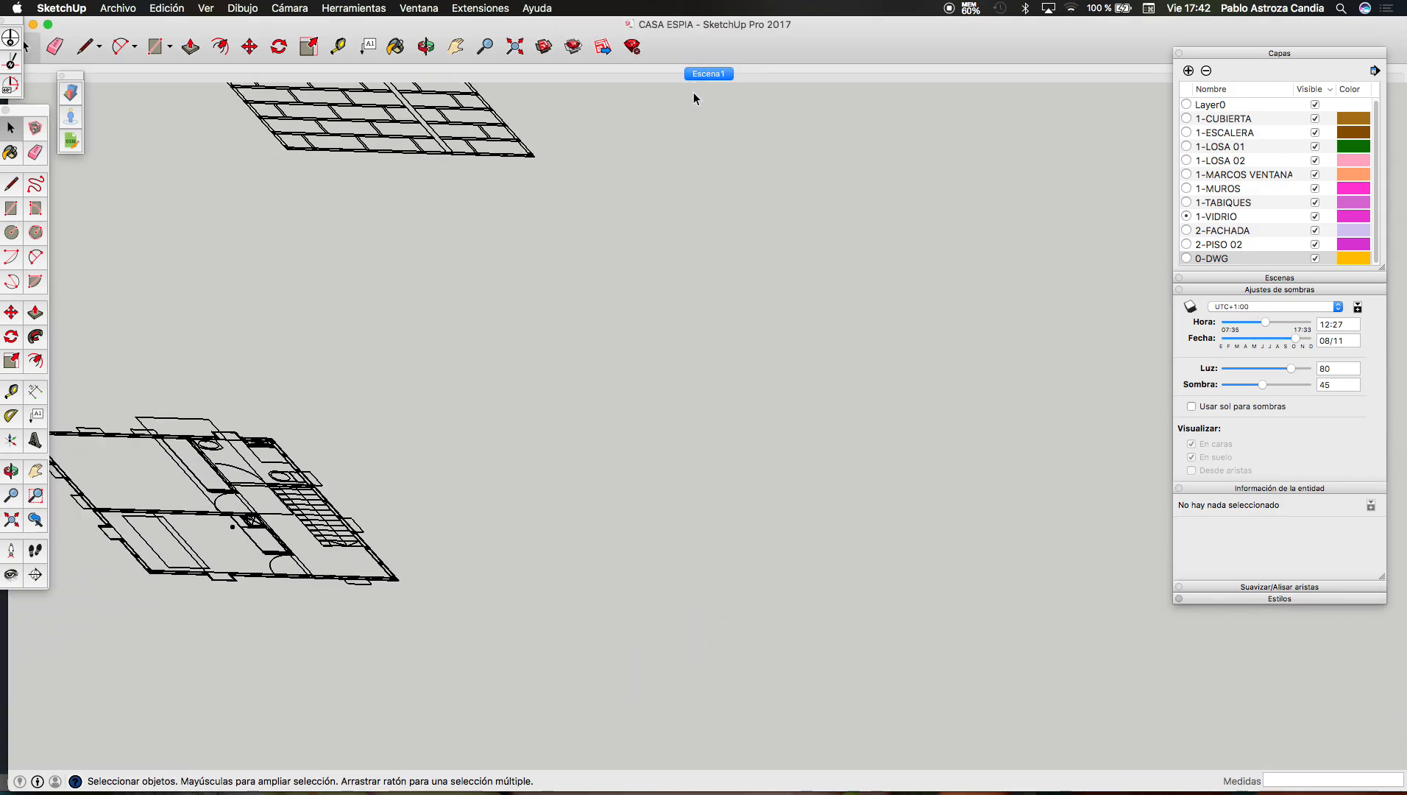
Step: Inside its component, paint the outer face of the wall with the door using the dark grey material from Asfaltado y revestimientos
double_click(714, 416)
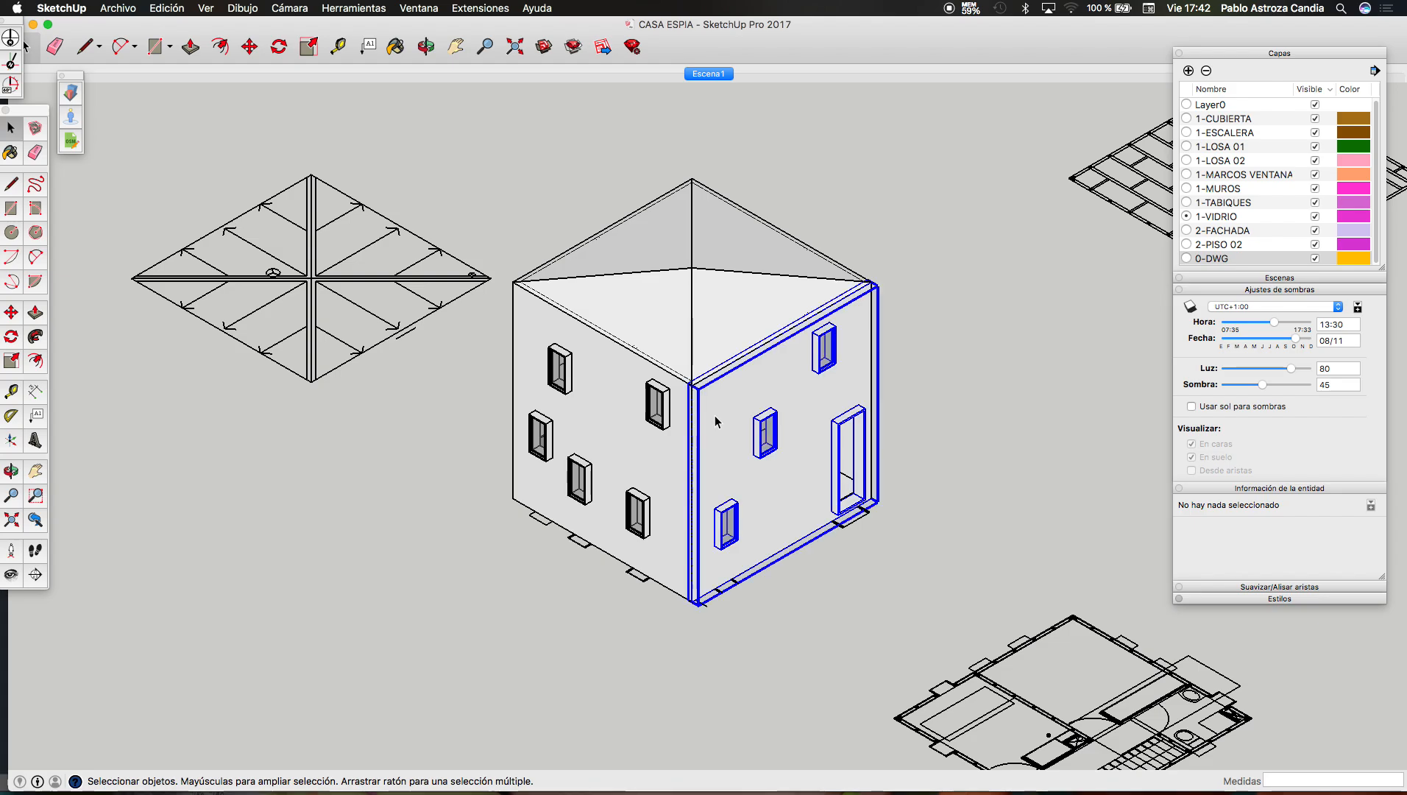
triple_click(718, 413)
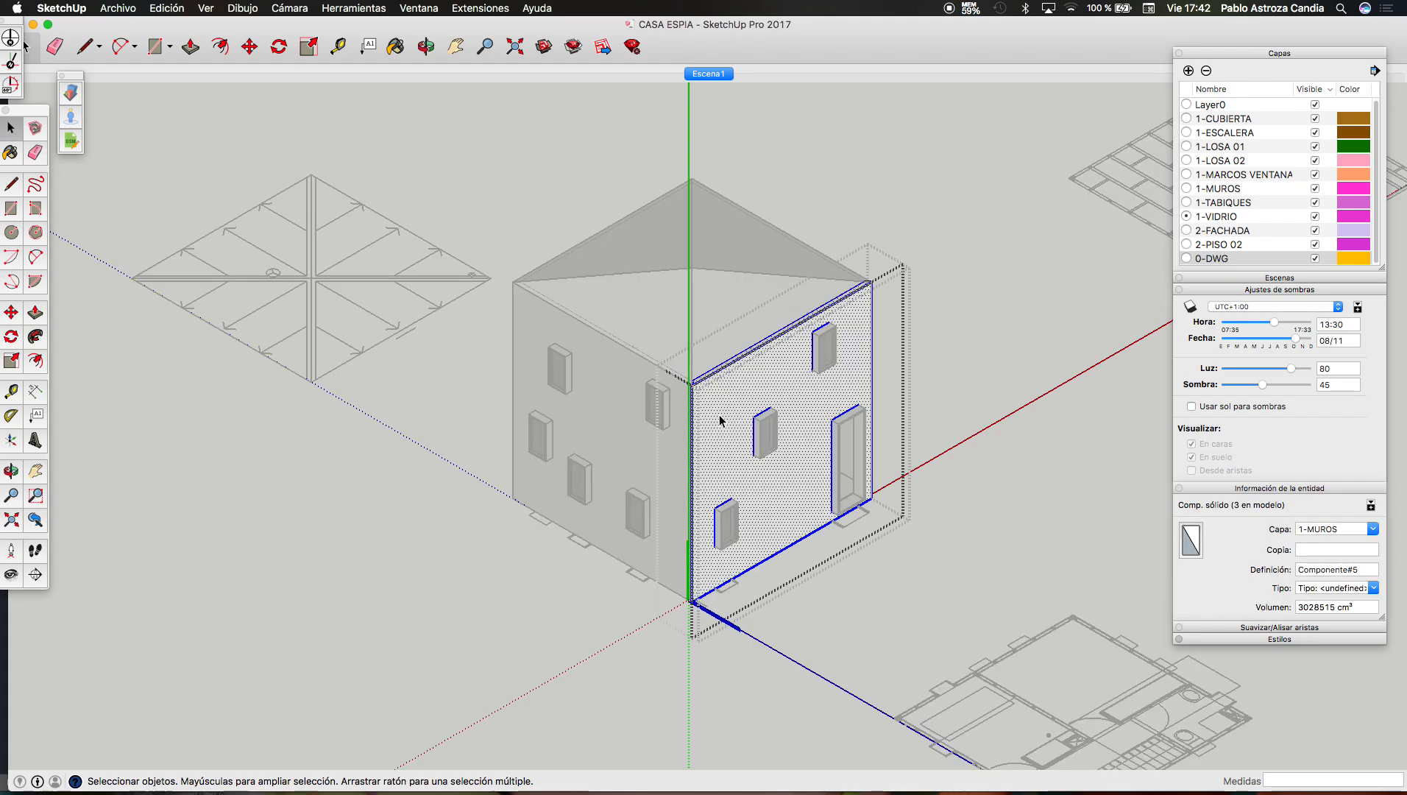
left_click(734, 414)
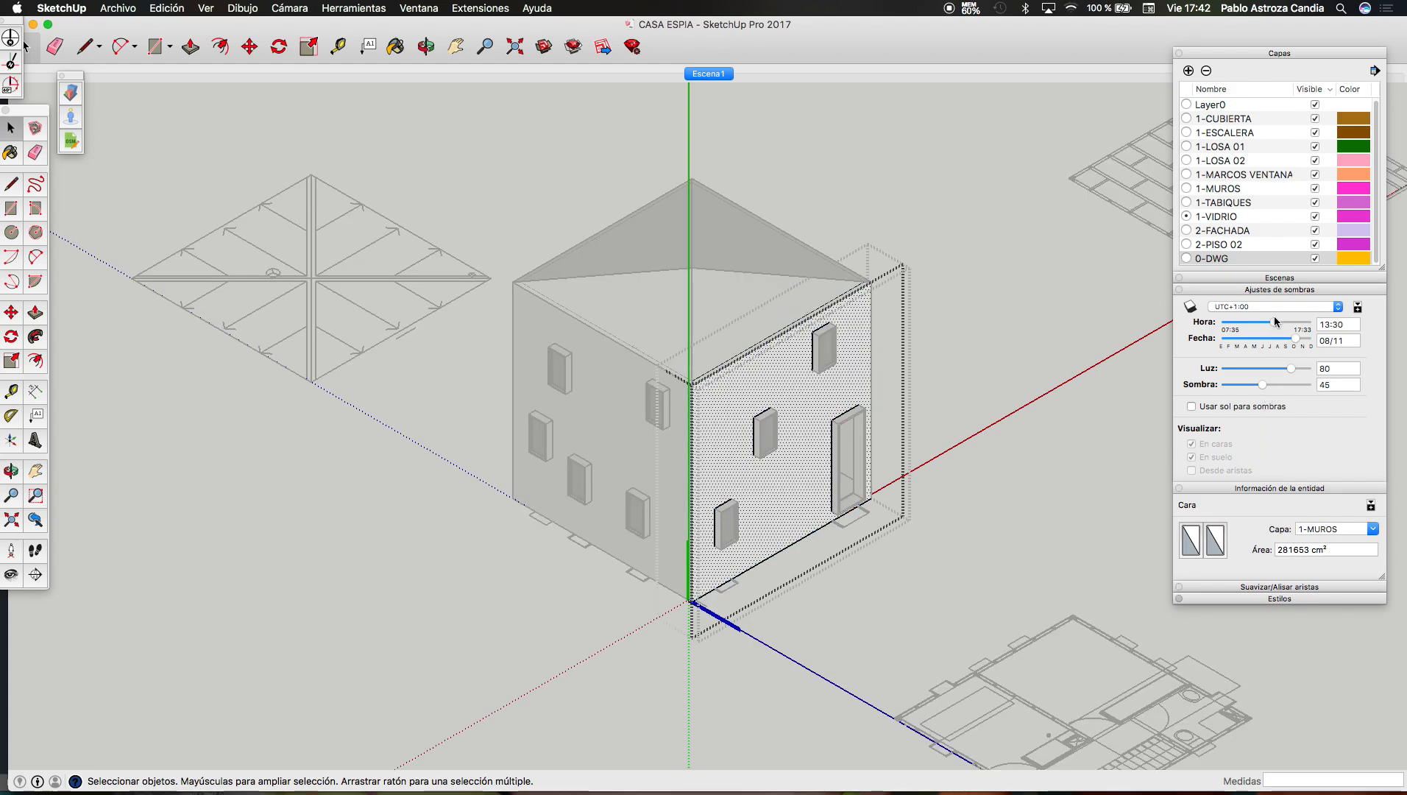
left_click(396, 46)
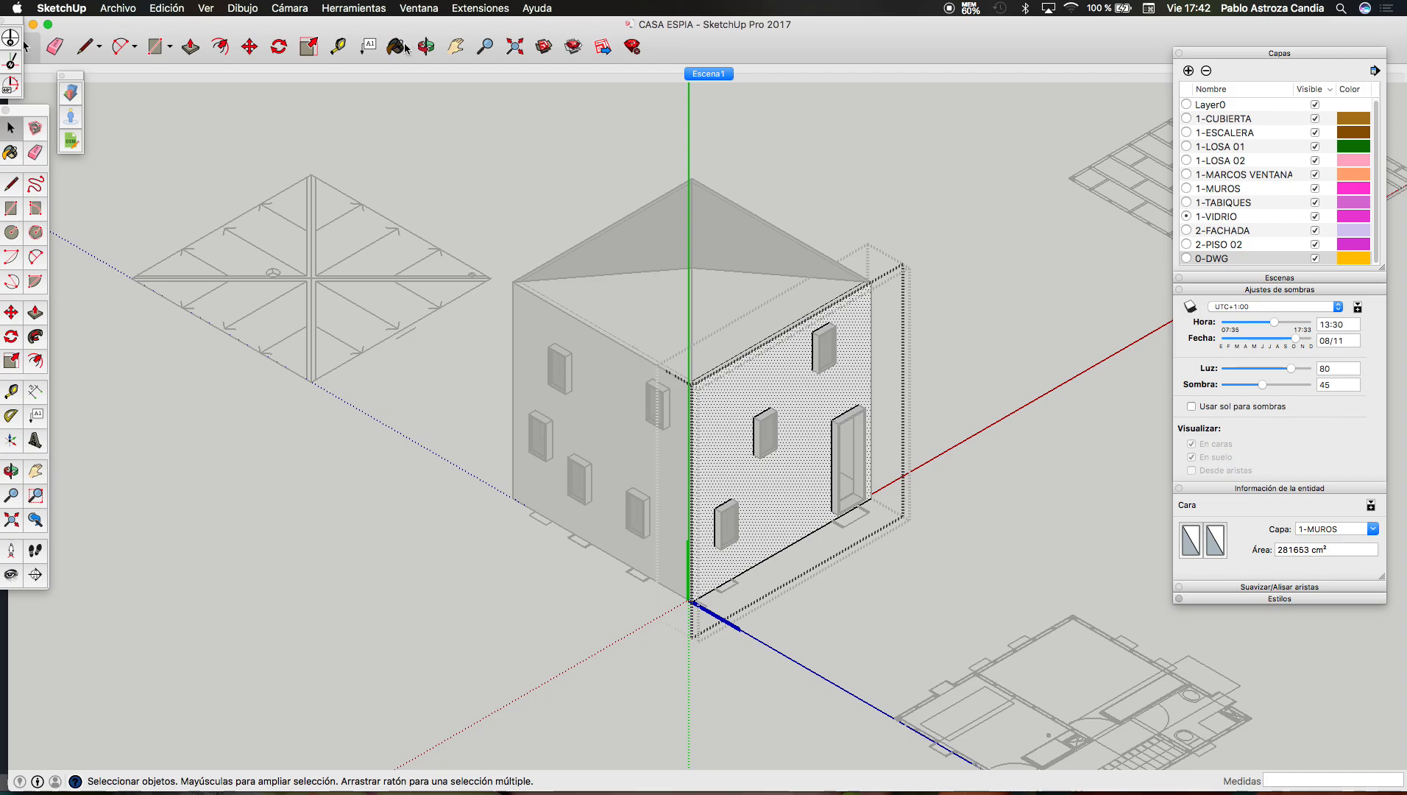
left_click(705, 279)
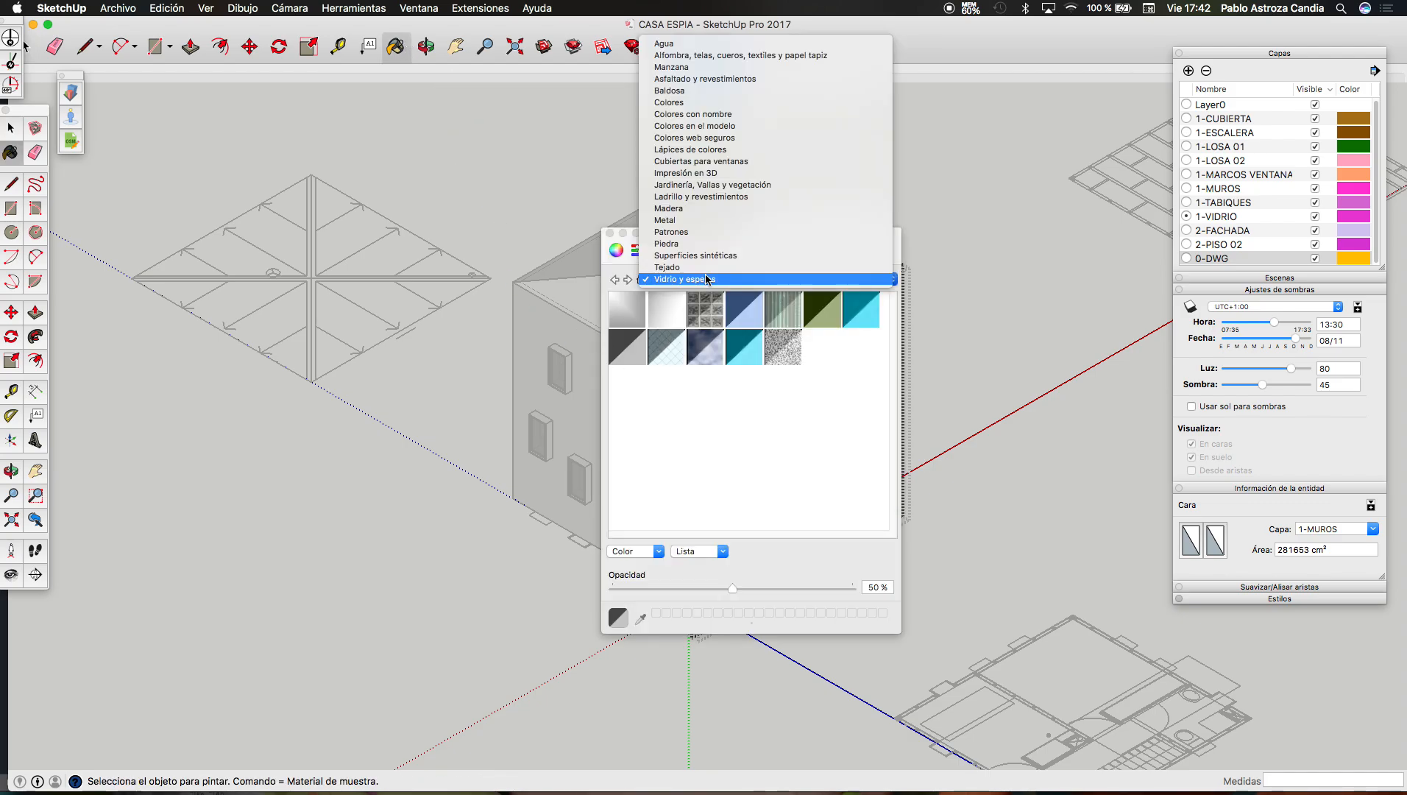
left_click(690, 81)
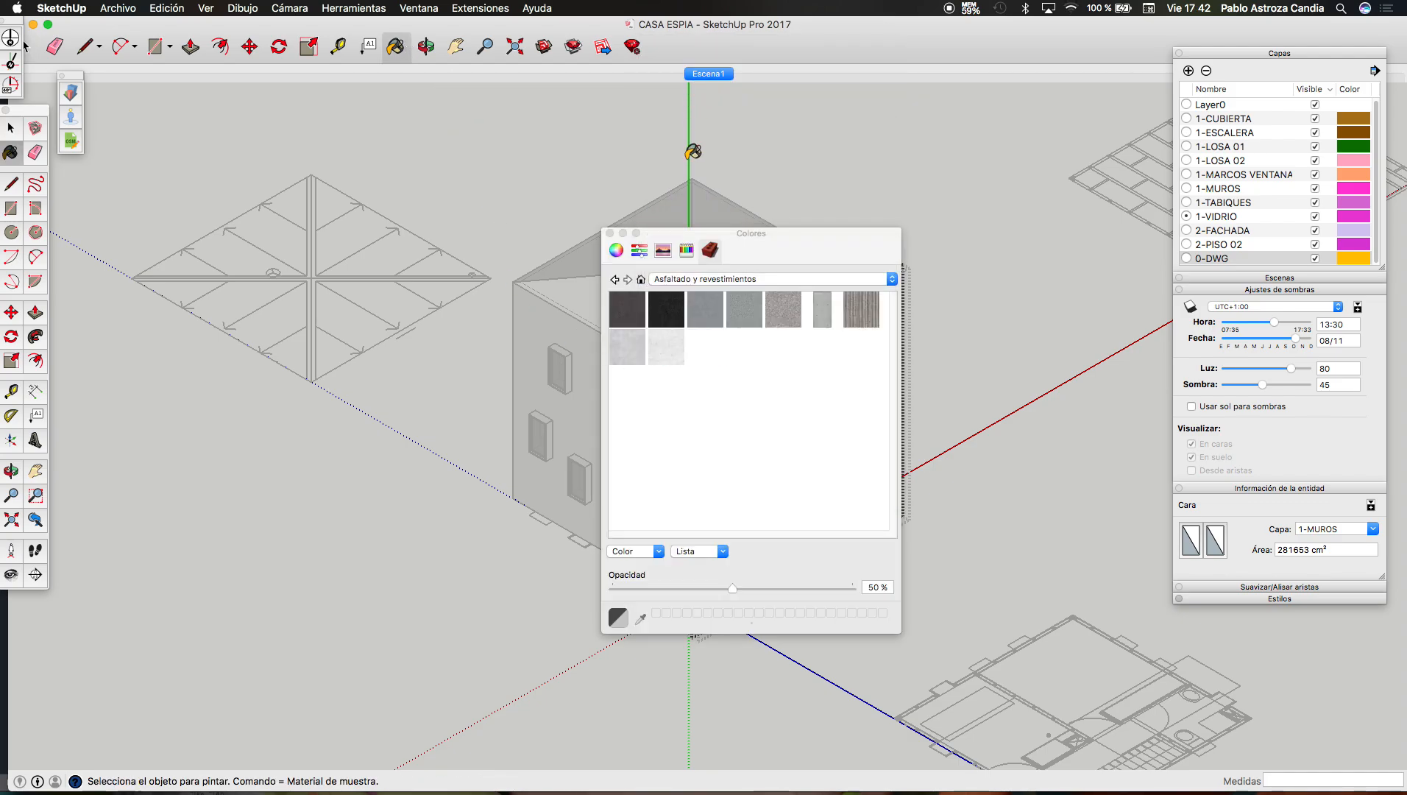
left_click(668, 321)
left_click(643, 319)
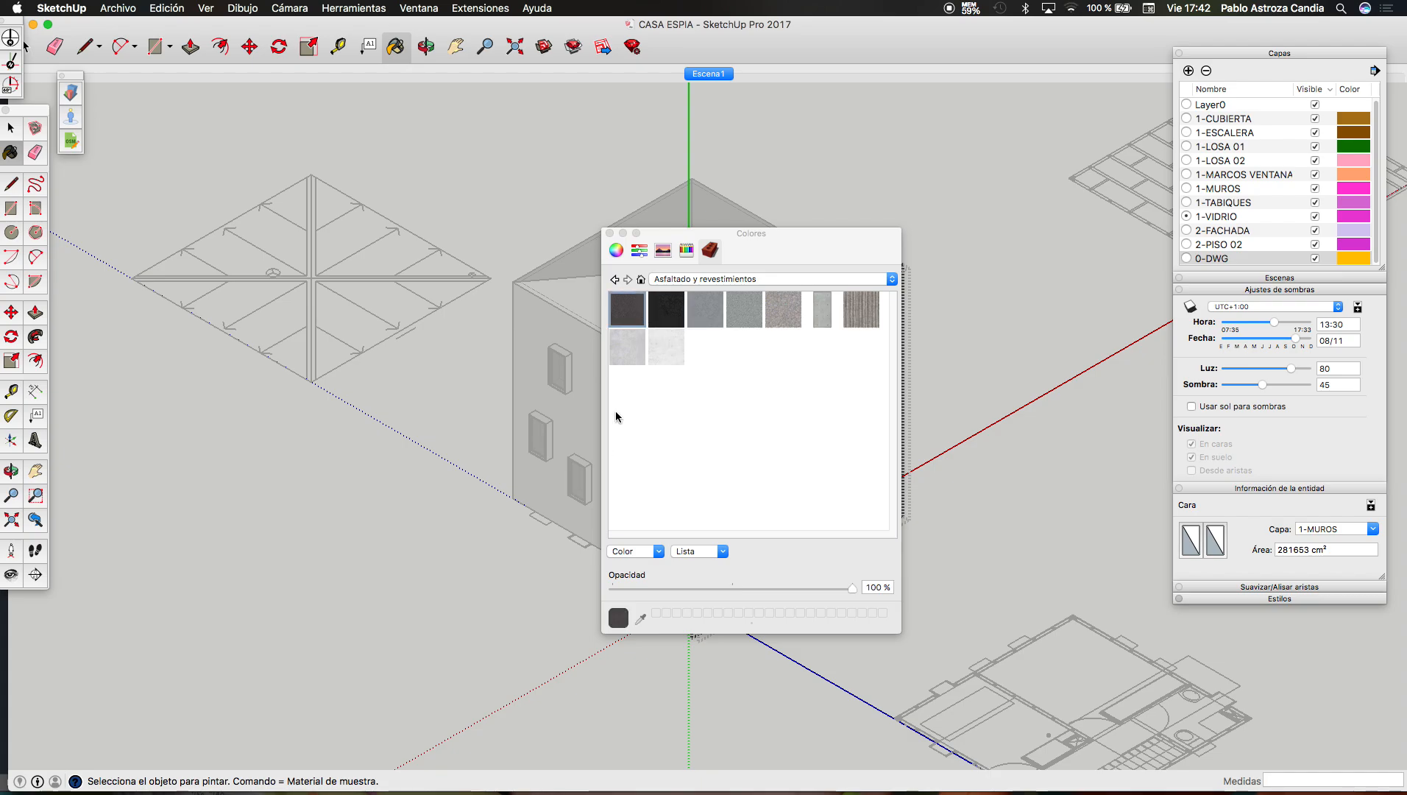
left_click_drag(755, 250, 493, 237)
left_click(852, 401)
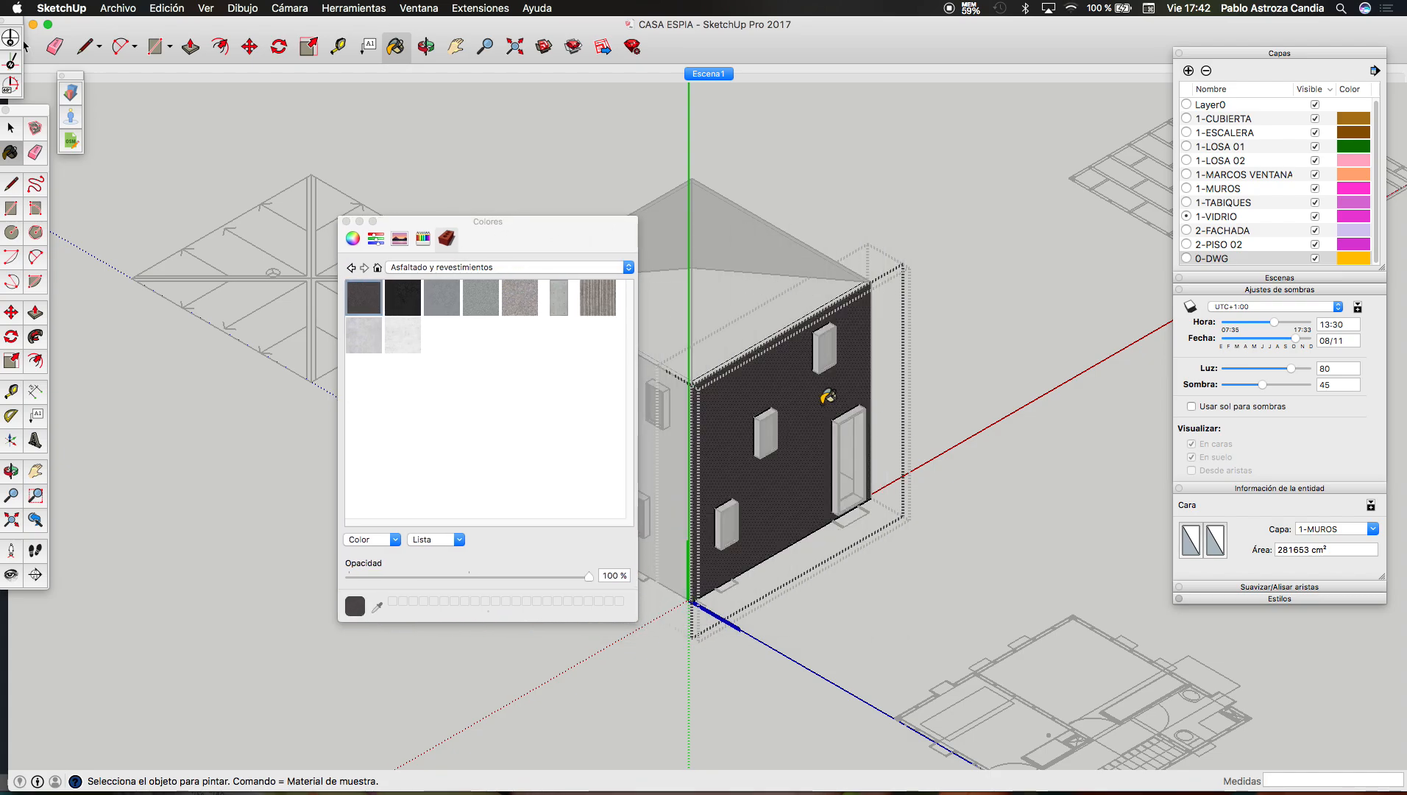
key("space")
left_click(914, 301)
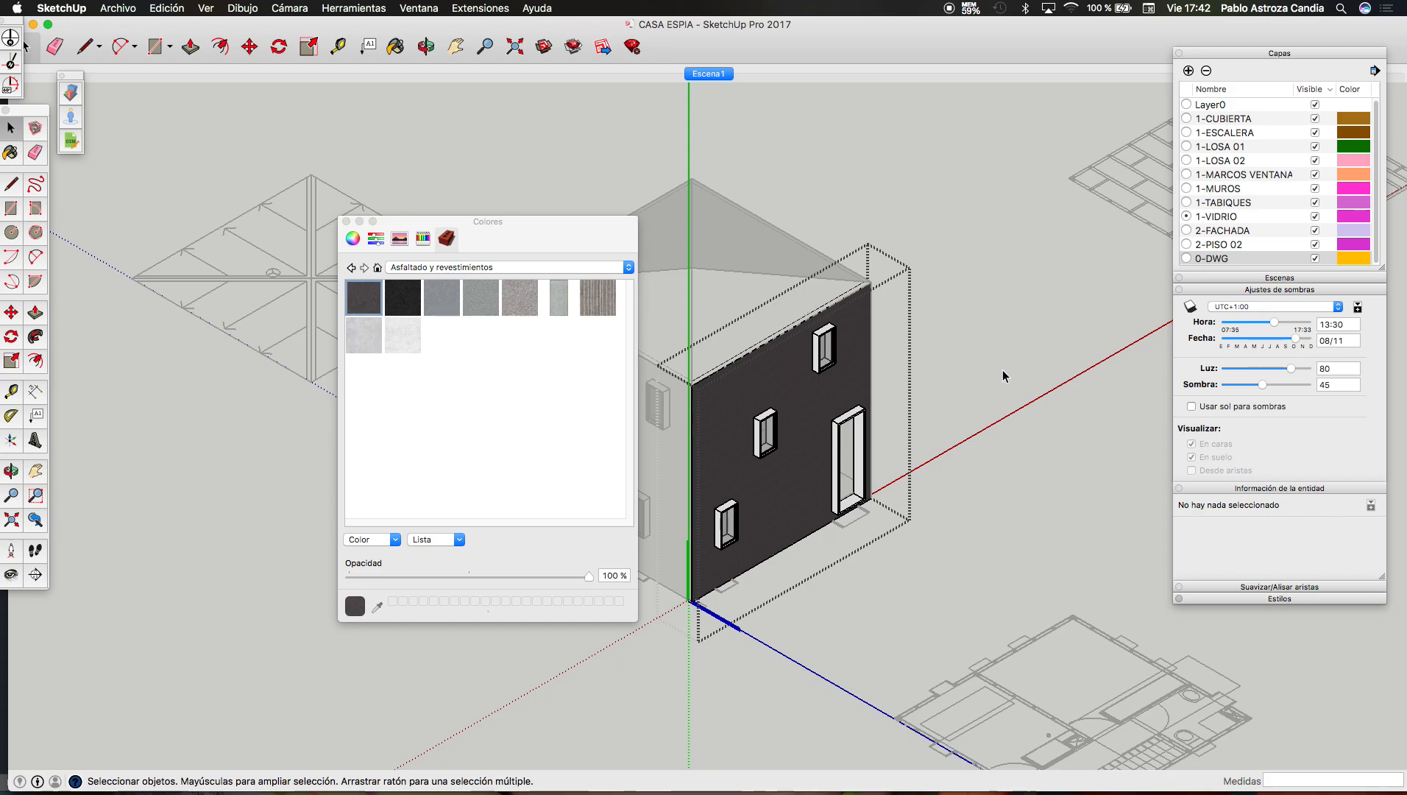
Step: Paint the outer face of the adjacent wall with five windows in the same dark grey material and leave the component
middle_click_drag(1002, 369, 724, 381)
double_click(724, 378)
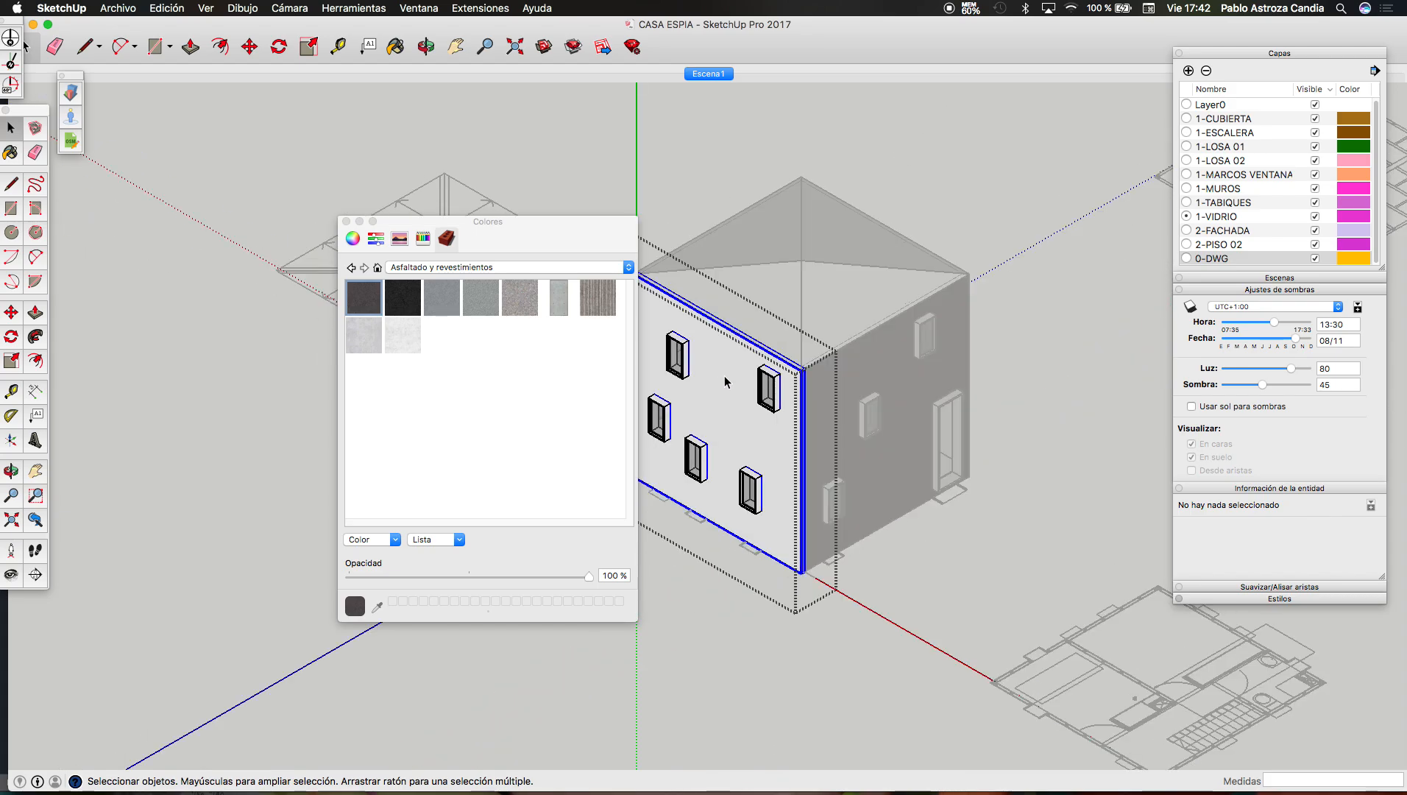
triple_click(725, 376)
left_click(725, 375)
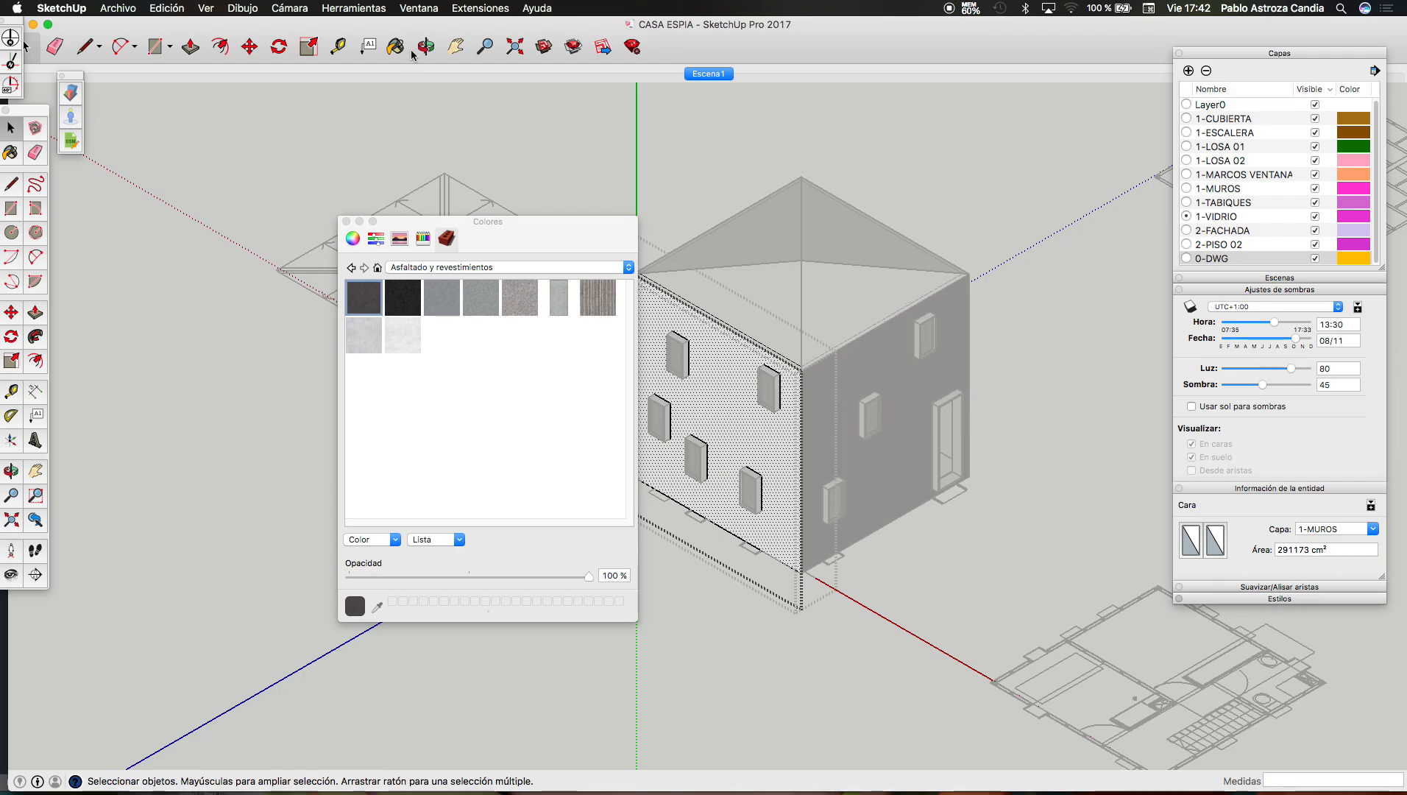
key("b")
left_click(735, 388)
scroll(841, 467, "down", 3)
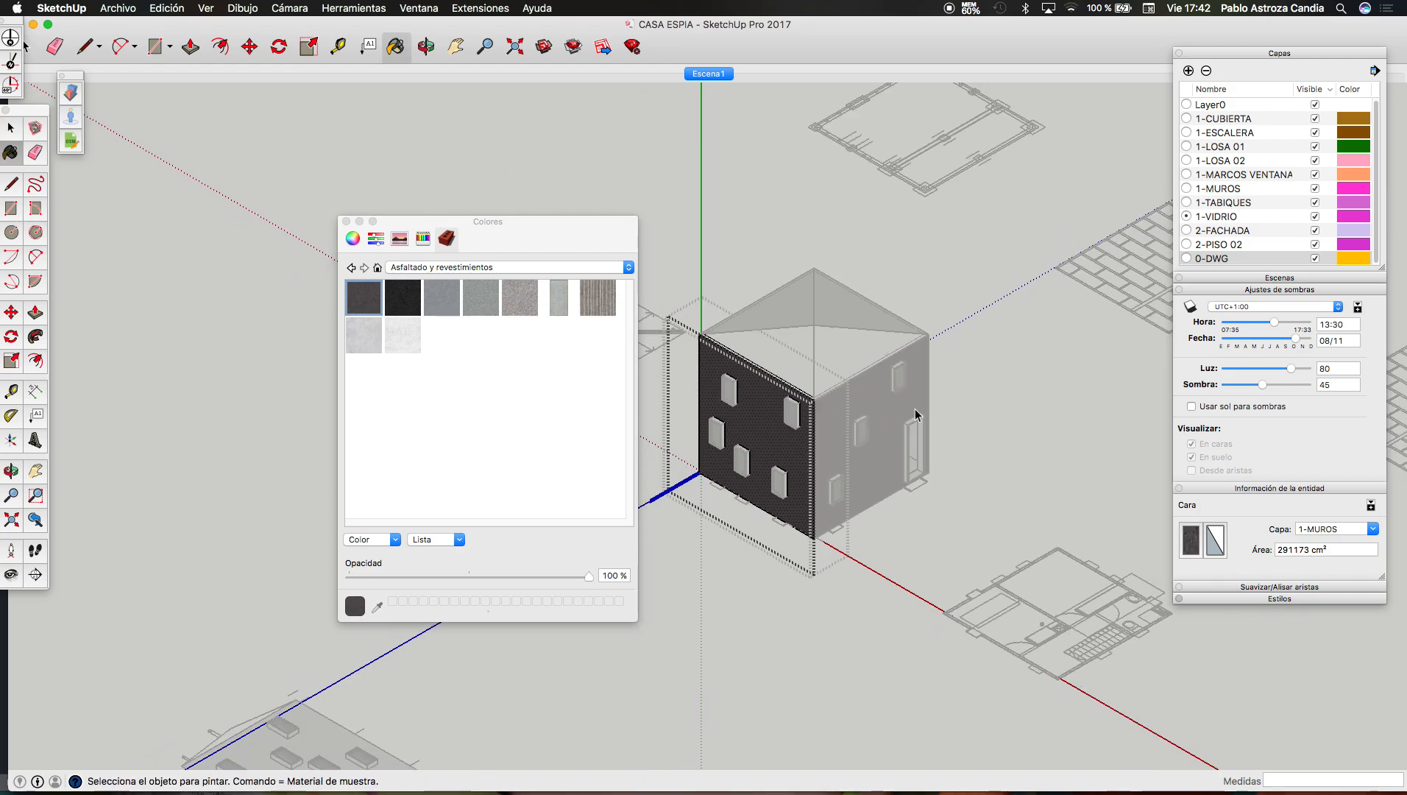
key("space")
left_click(961, 316)
left_click(975, 394)
scroll(774, 444, "up", 4)
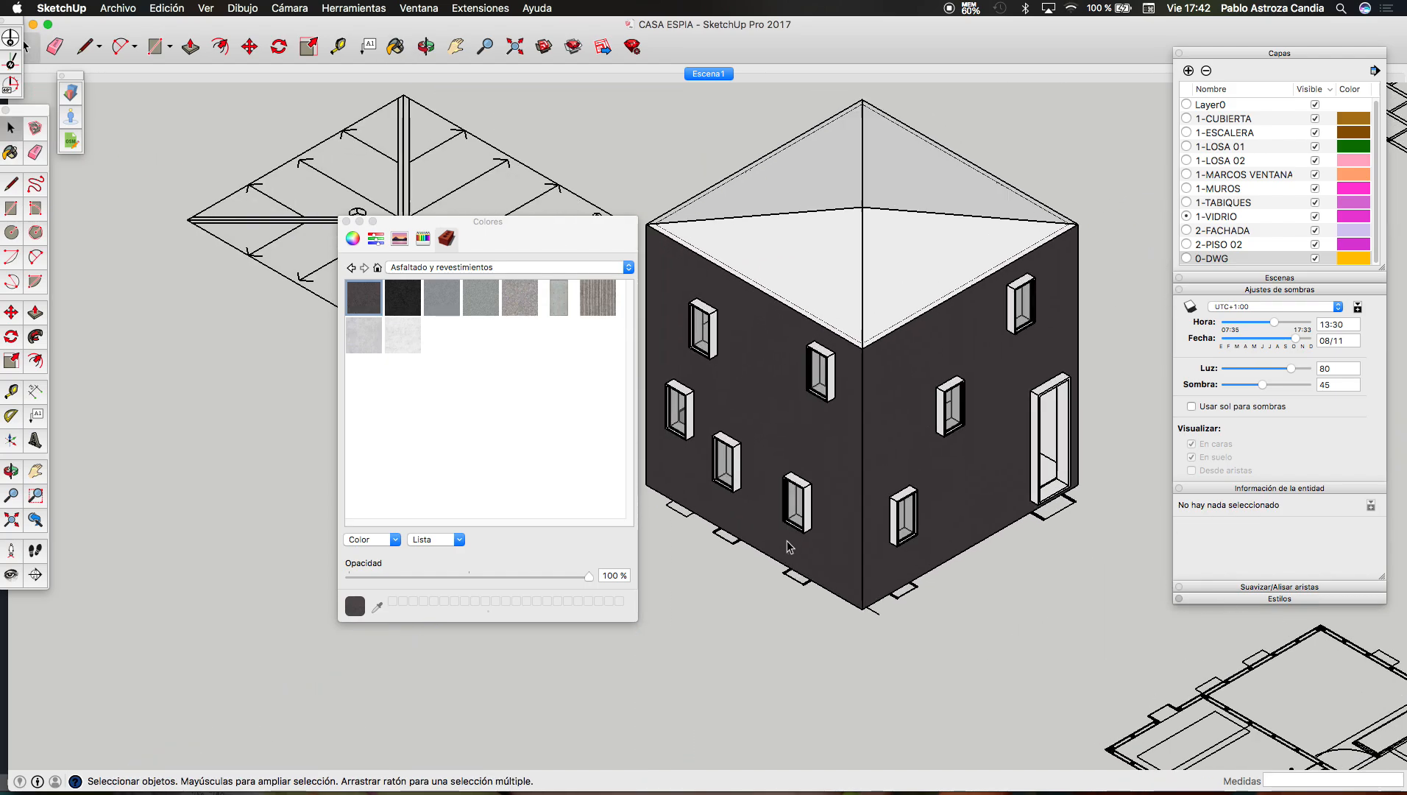
scroll(1037, 503, "down", 1)
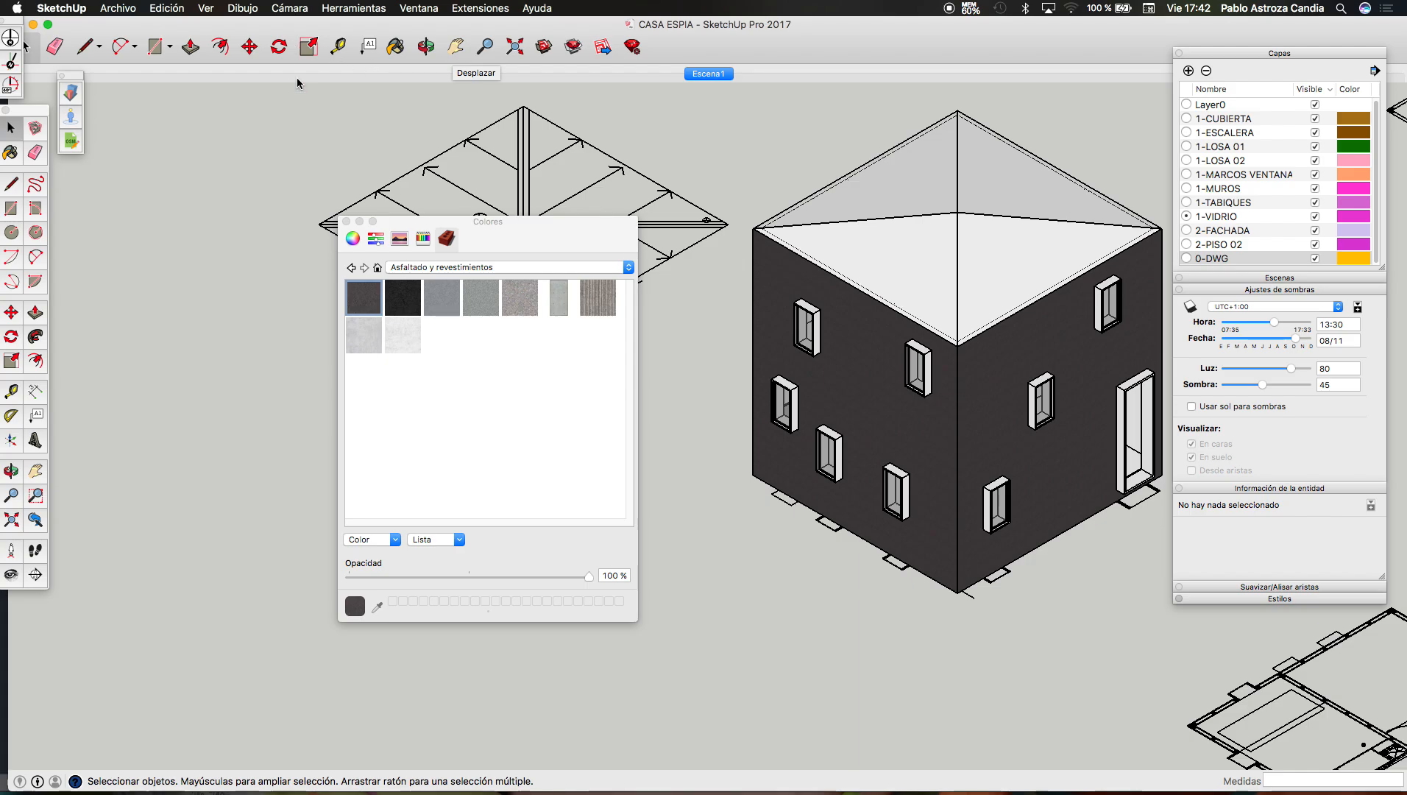
Step: Hide the 1-MUROS layer
left_click(396, 47)
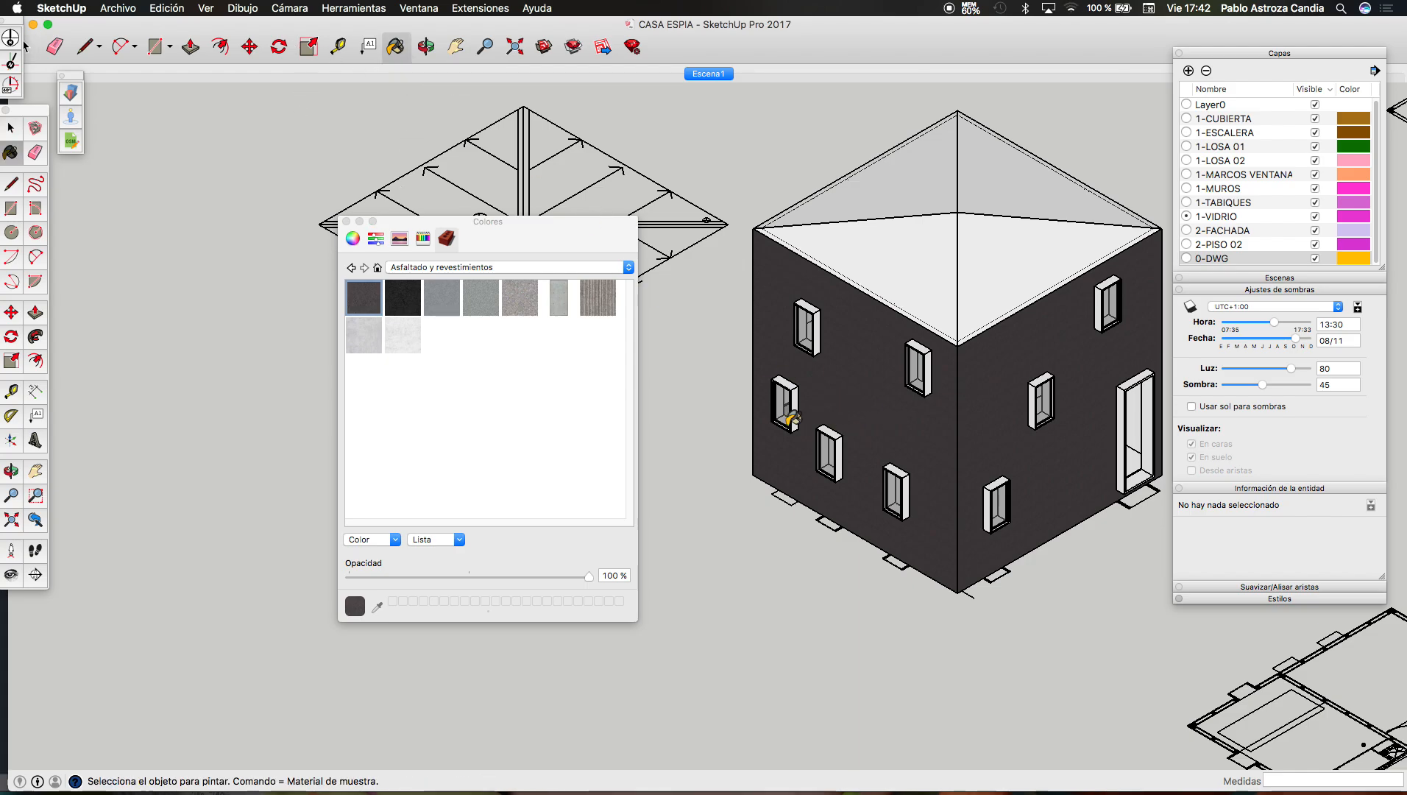
key("super")
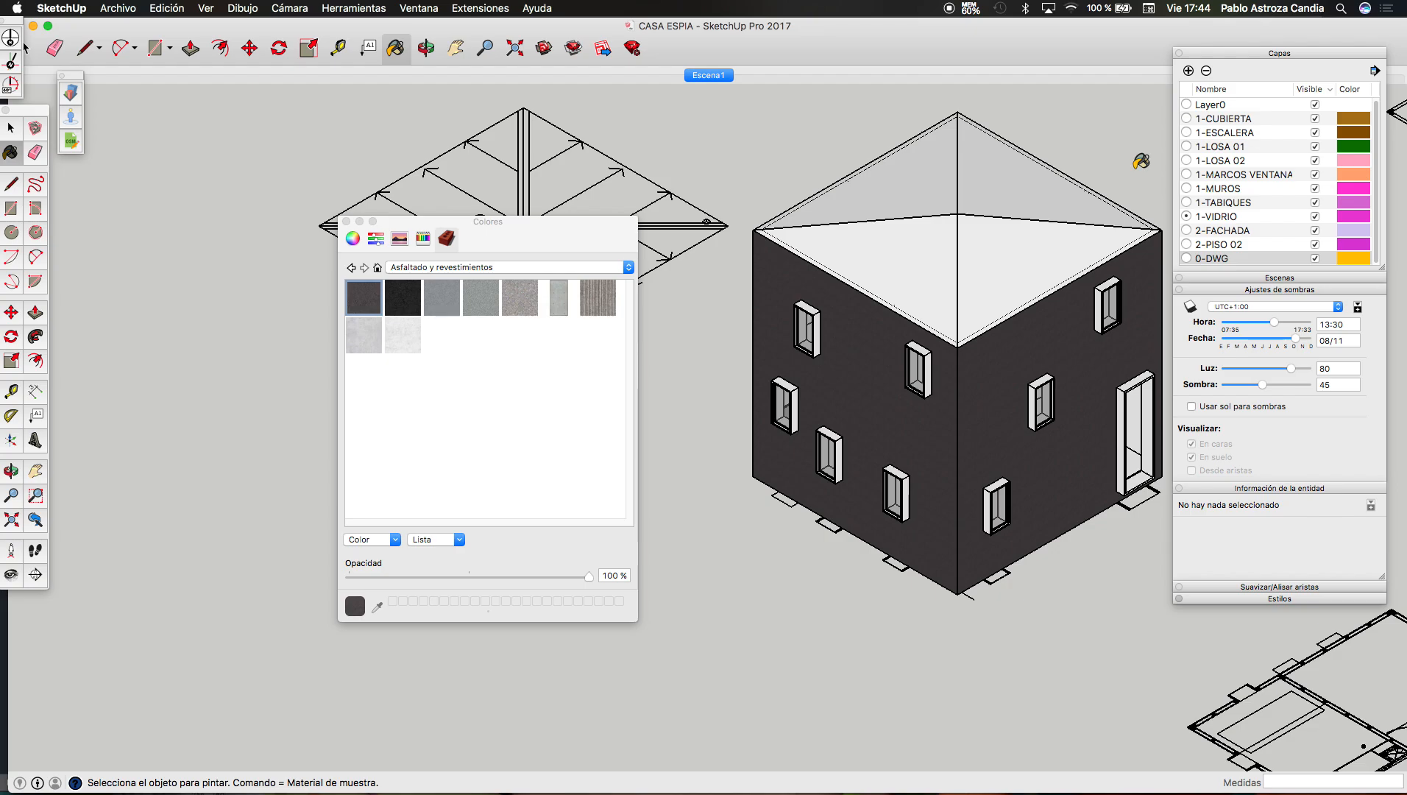
left_click(1316, 190)
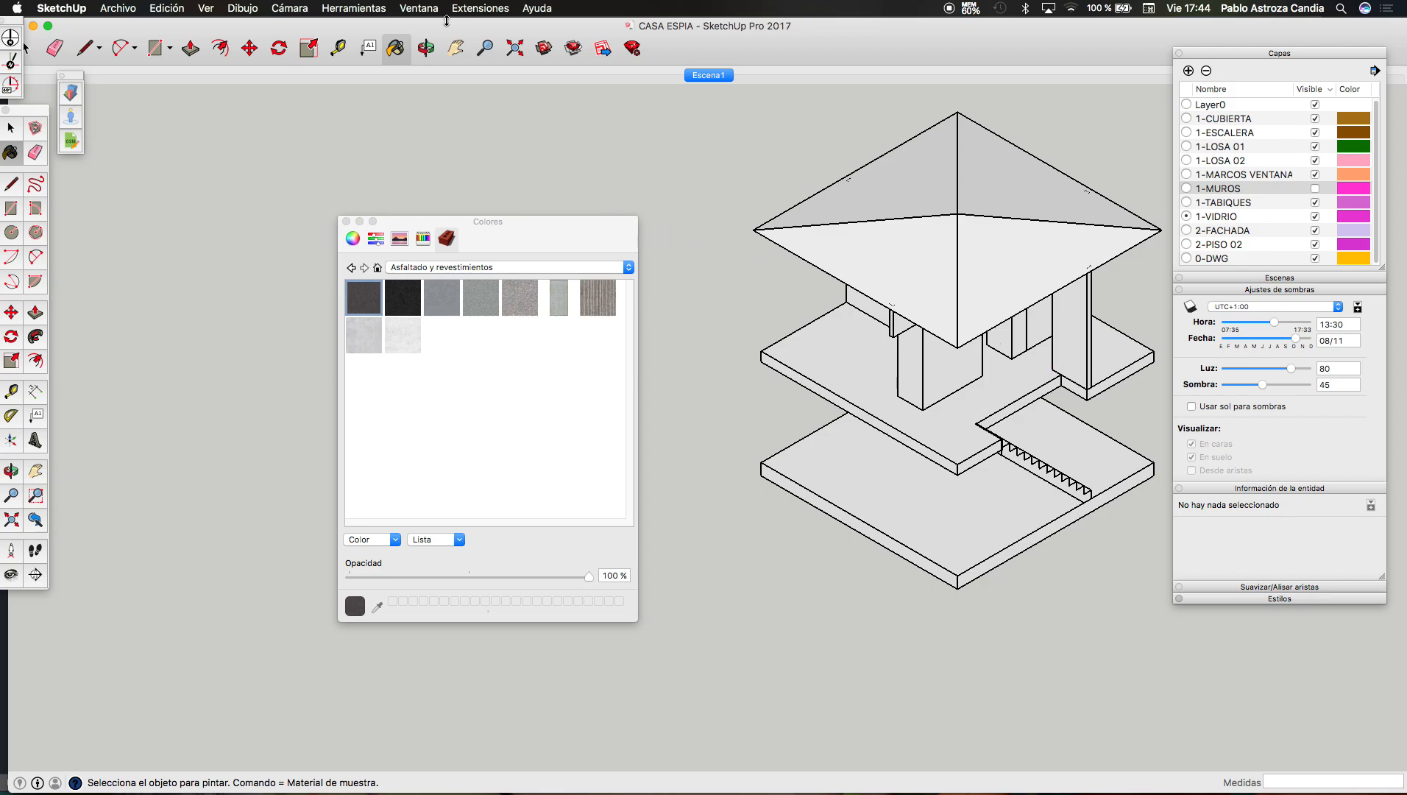
Step: Inspect the house with its walls hidden and make the 1-MUROS layer visible again
left_click(427, 49)
left_click_drag(1039, 474, 995, 381)
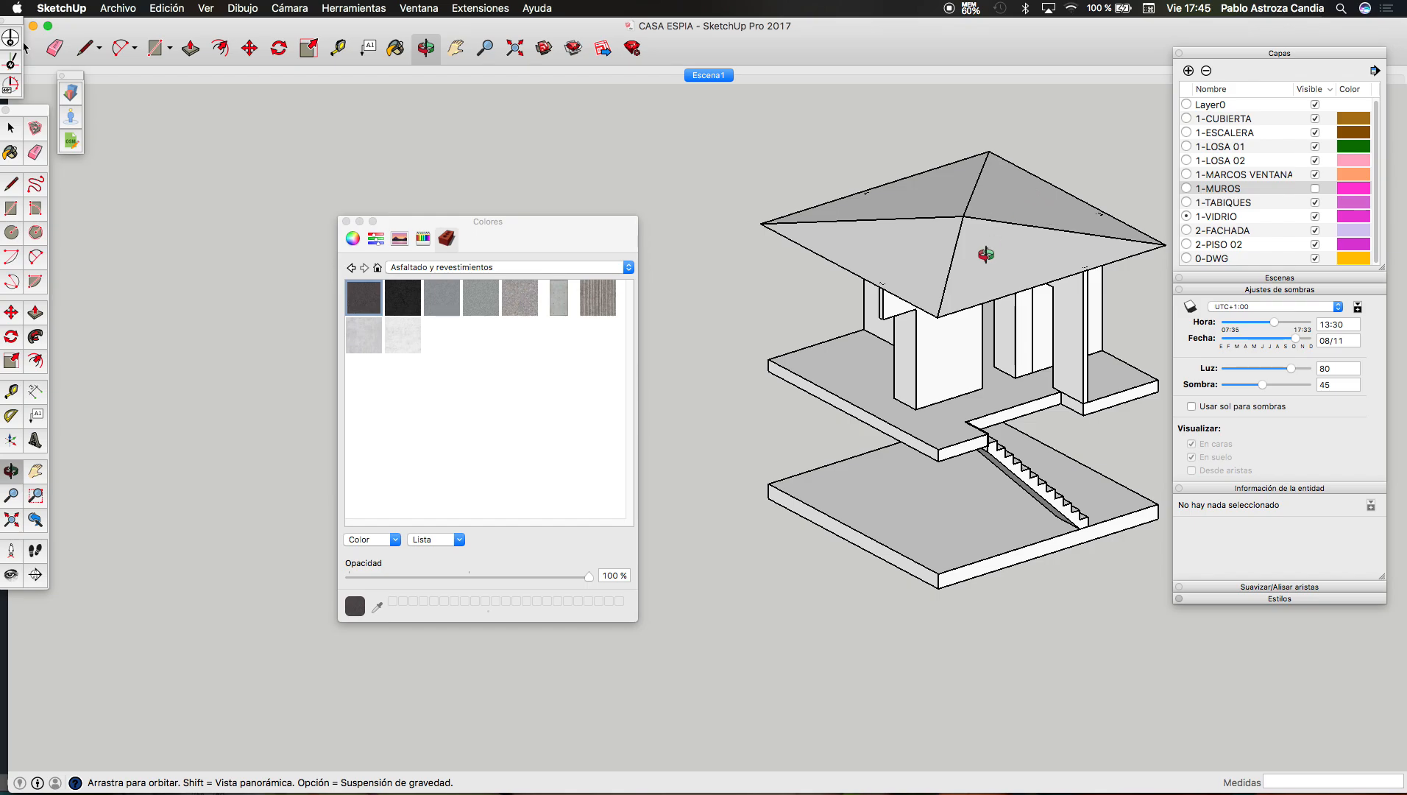
scroll(983, 276, "down", 4)
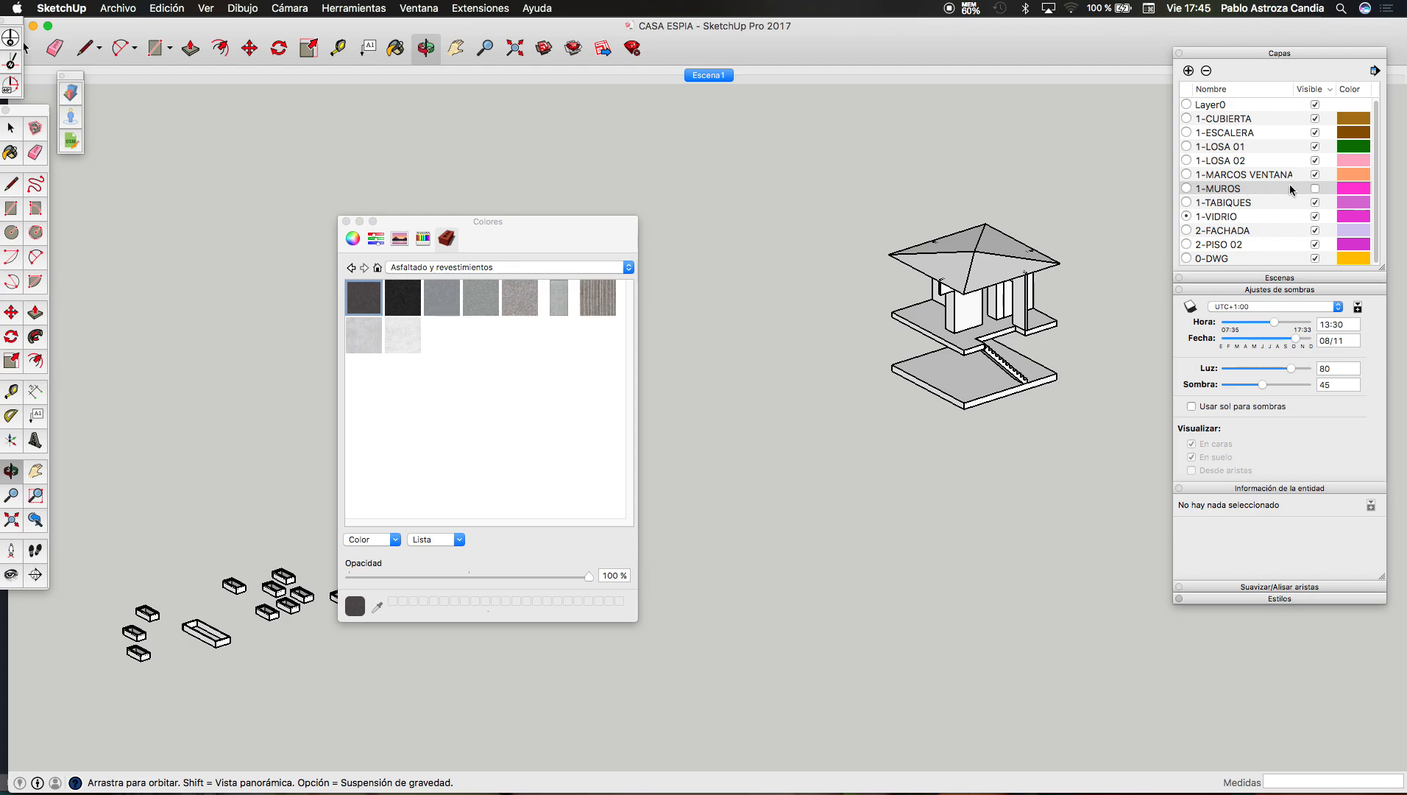
left_click(1315, 189)
left_click_drag(1148, 309, 652, 394)
scroll(699, 471, "up", 5)
key("space")
left_click(773, 471)
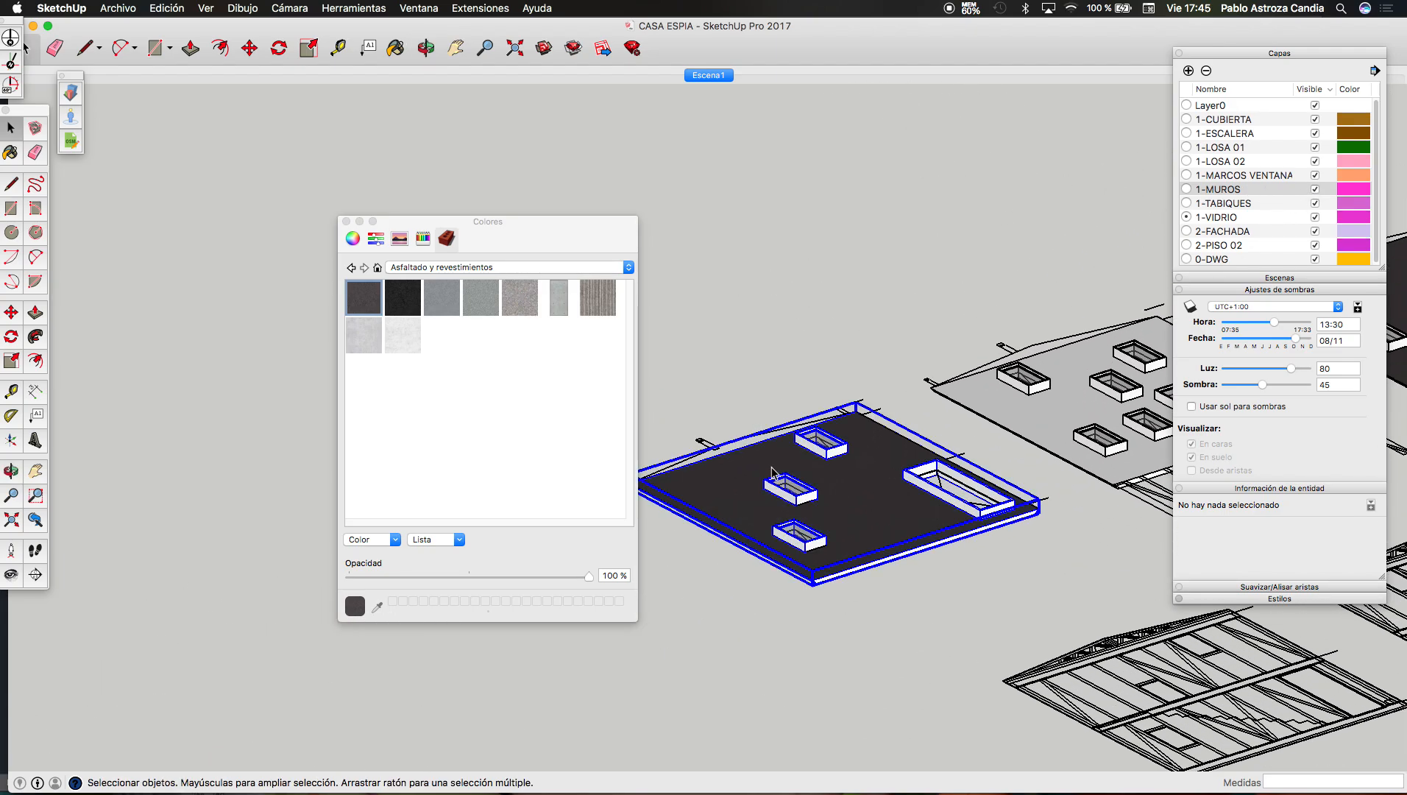
right_click(772, 472)
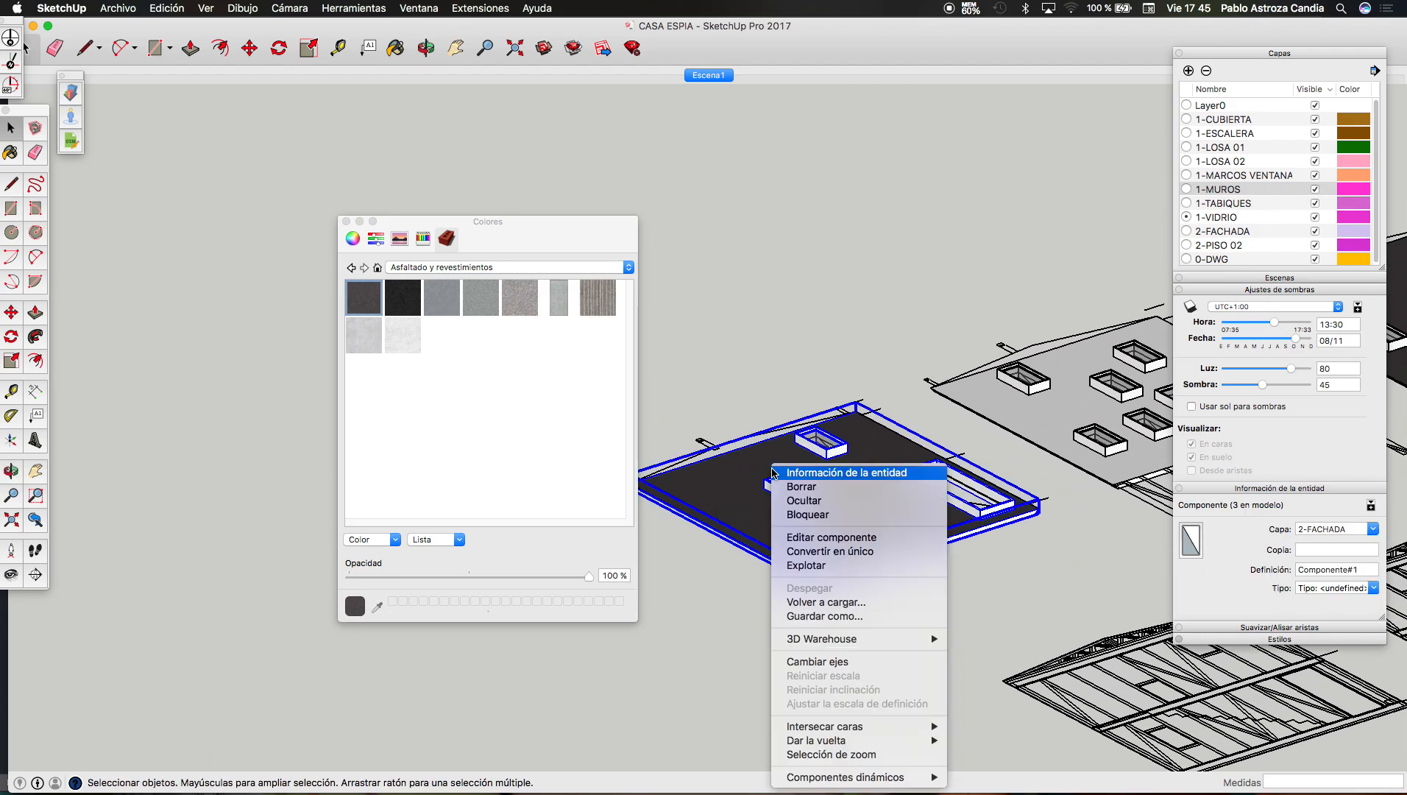
left_click(826, 552)
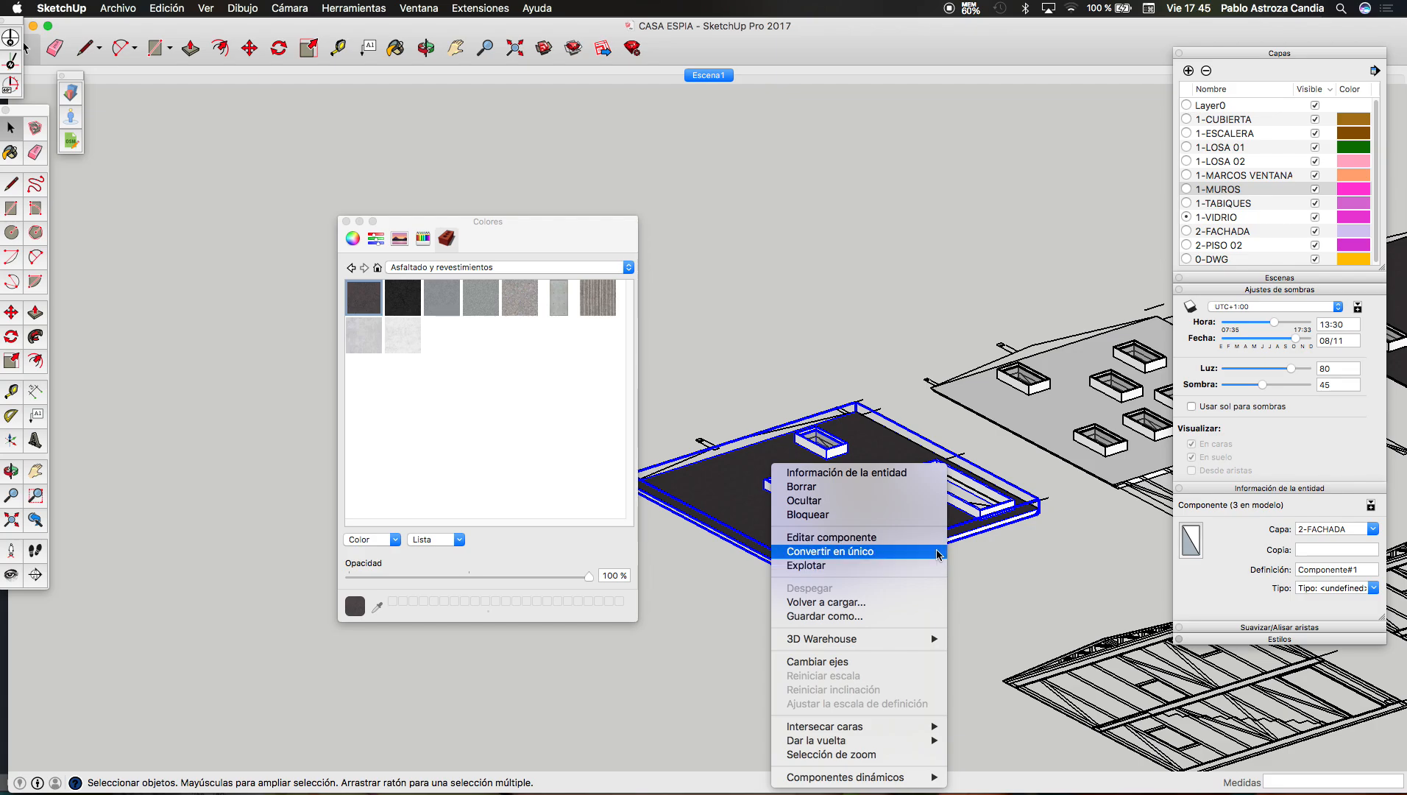
left_click(876, 322)
Step: Copy the dark grey three-window facade component about 1610 cm along the green axis, away from the row of flat facades
scroll(908, 365, "down", 6)
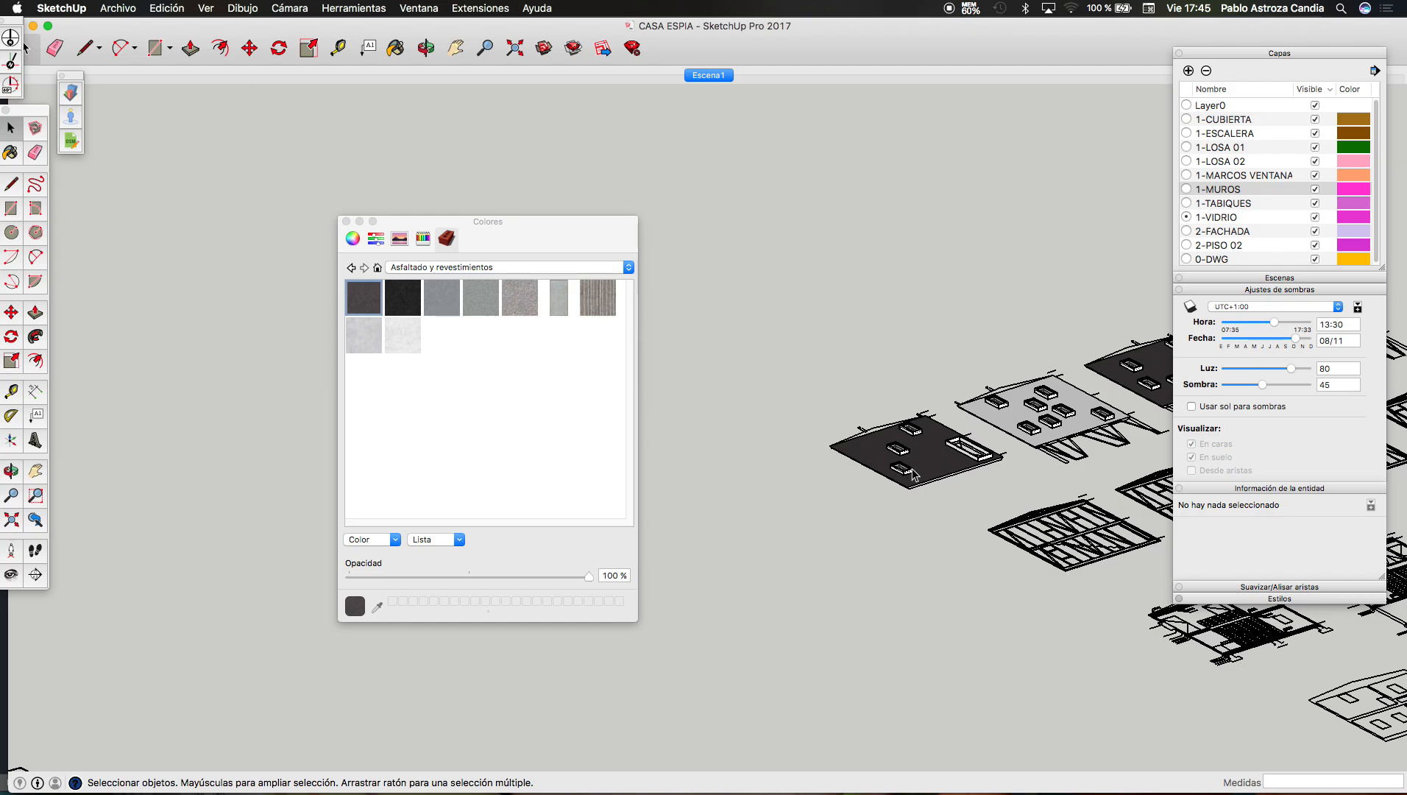
left_click(911, 468)
key("c")
key("space")
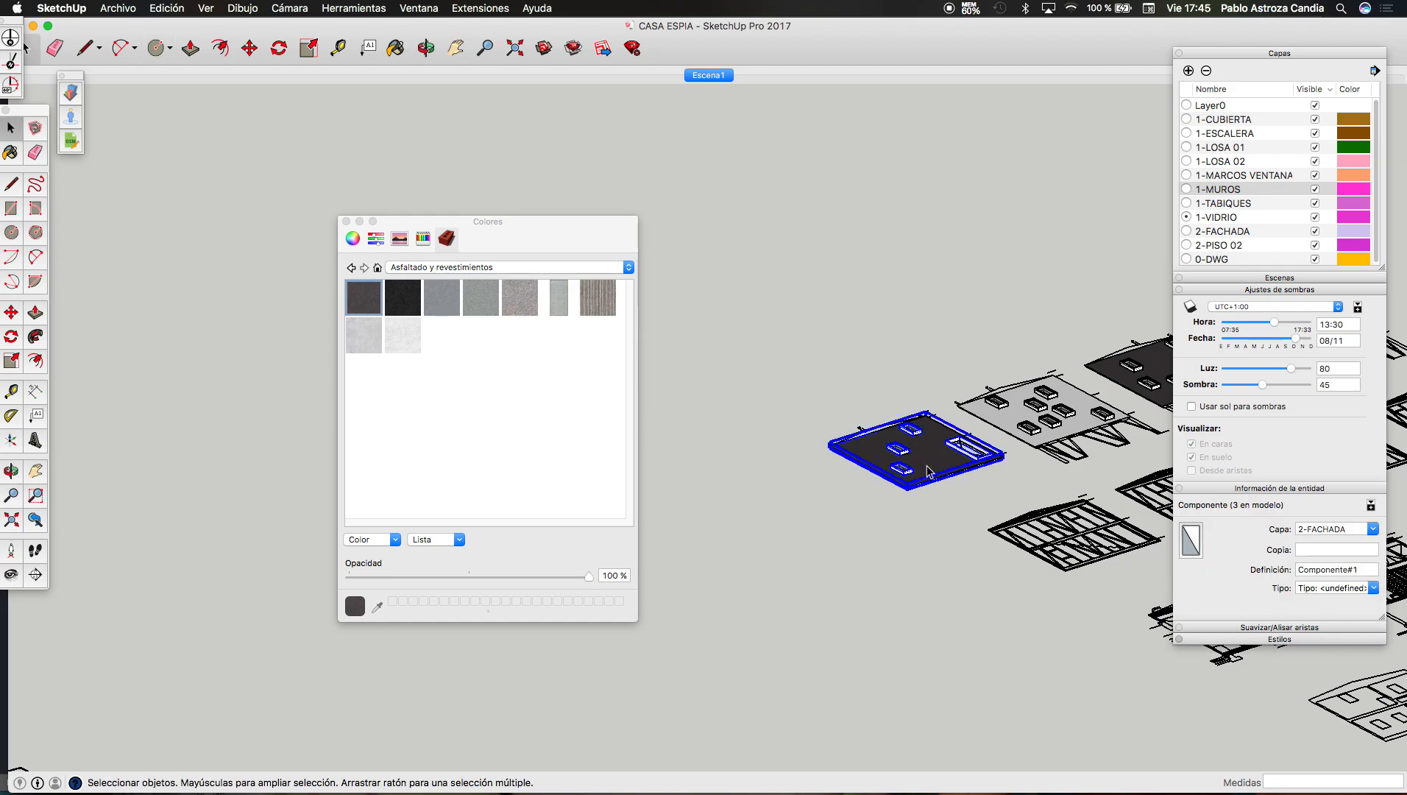
key("c")
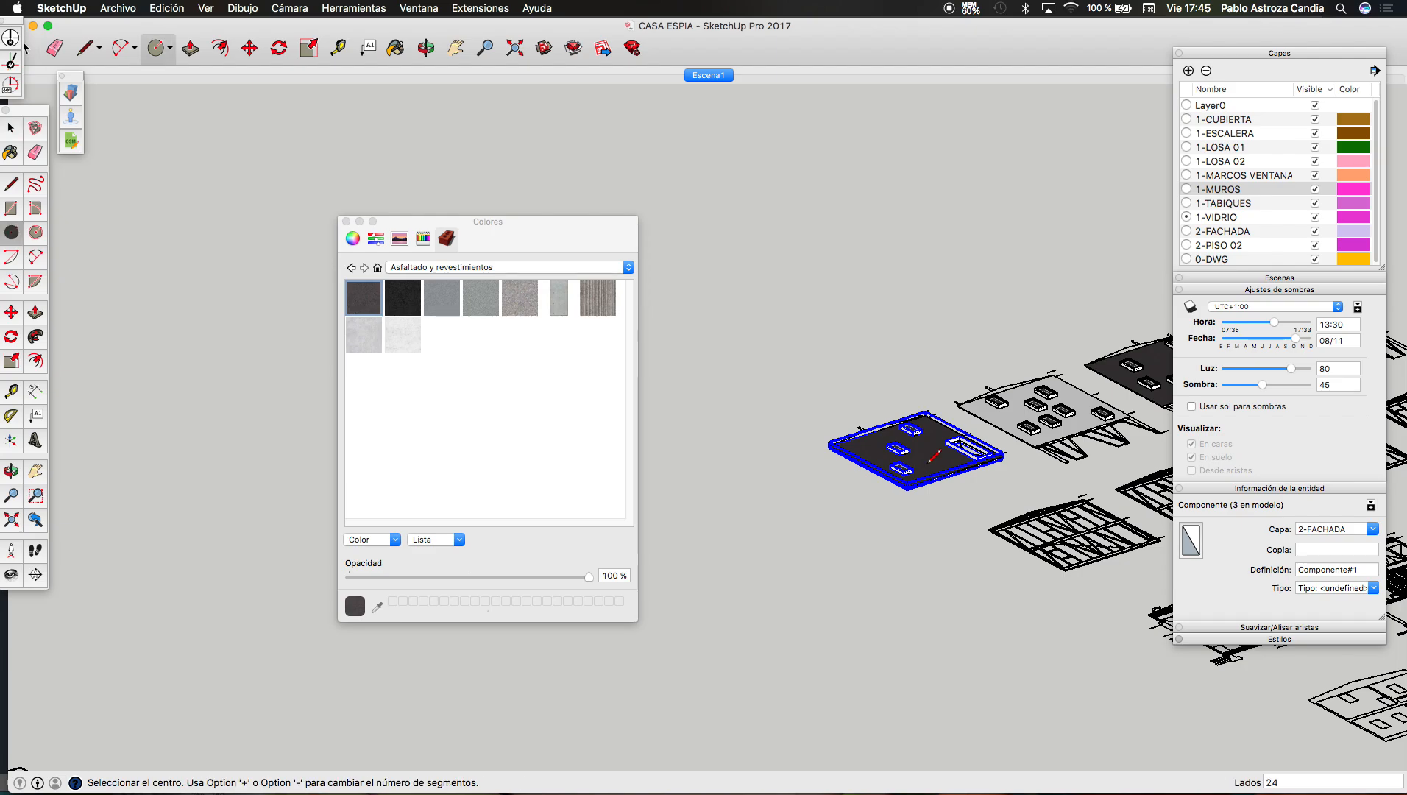
scroll(928, 468, "down", 3)
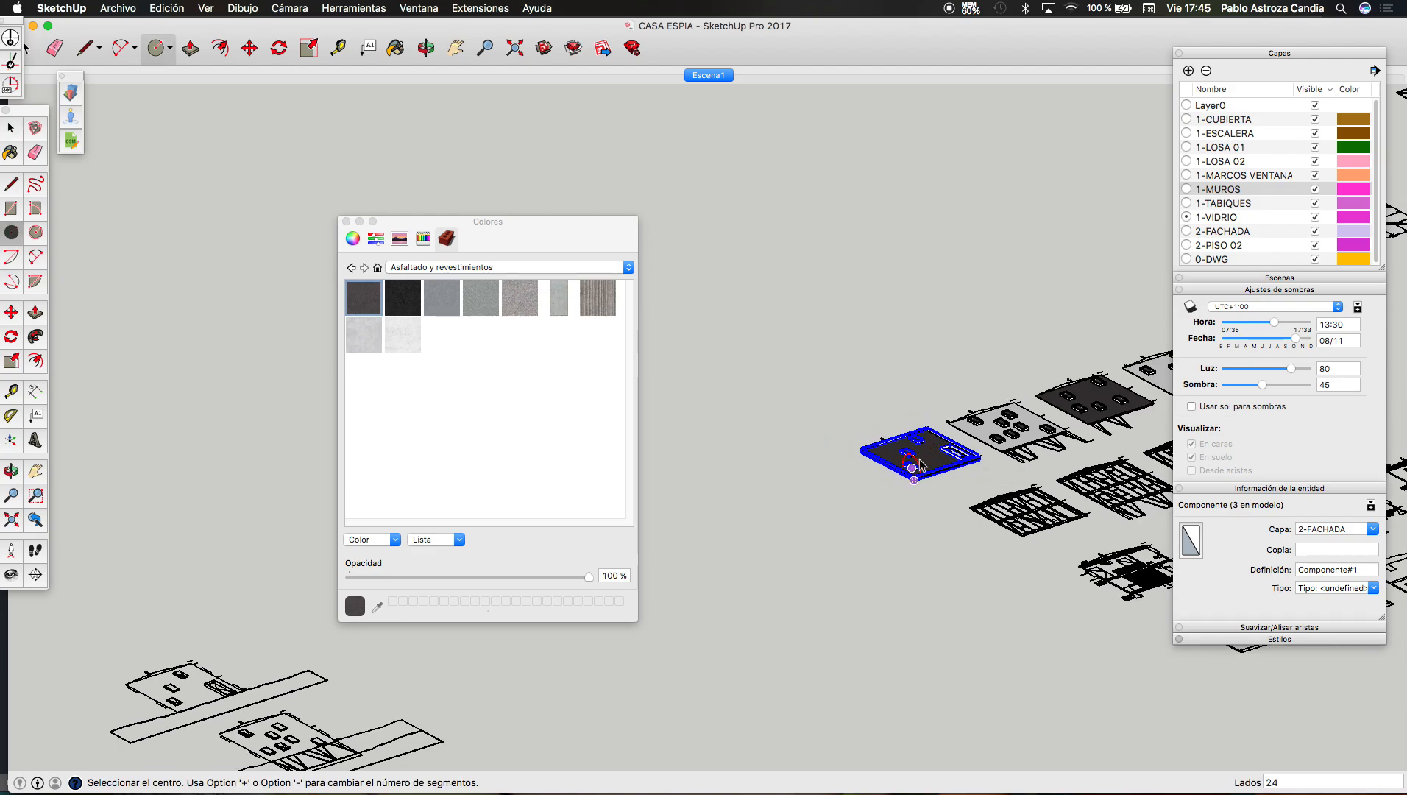
key("space")
key("m")
left_click(920, 459)
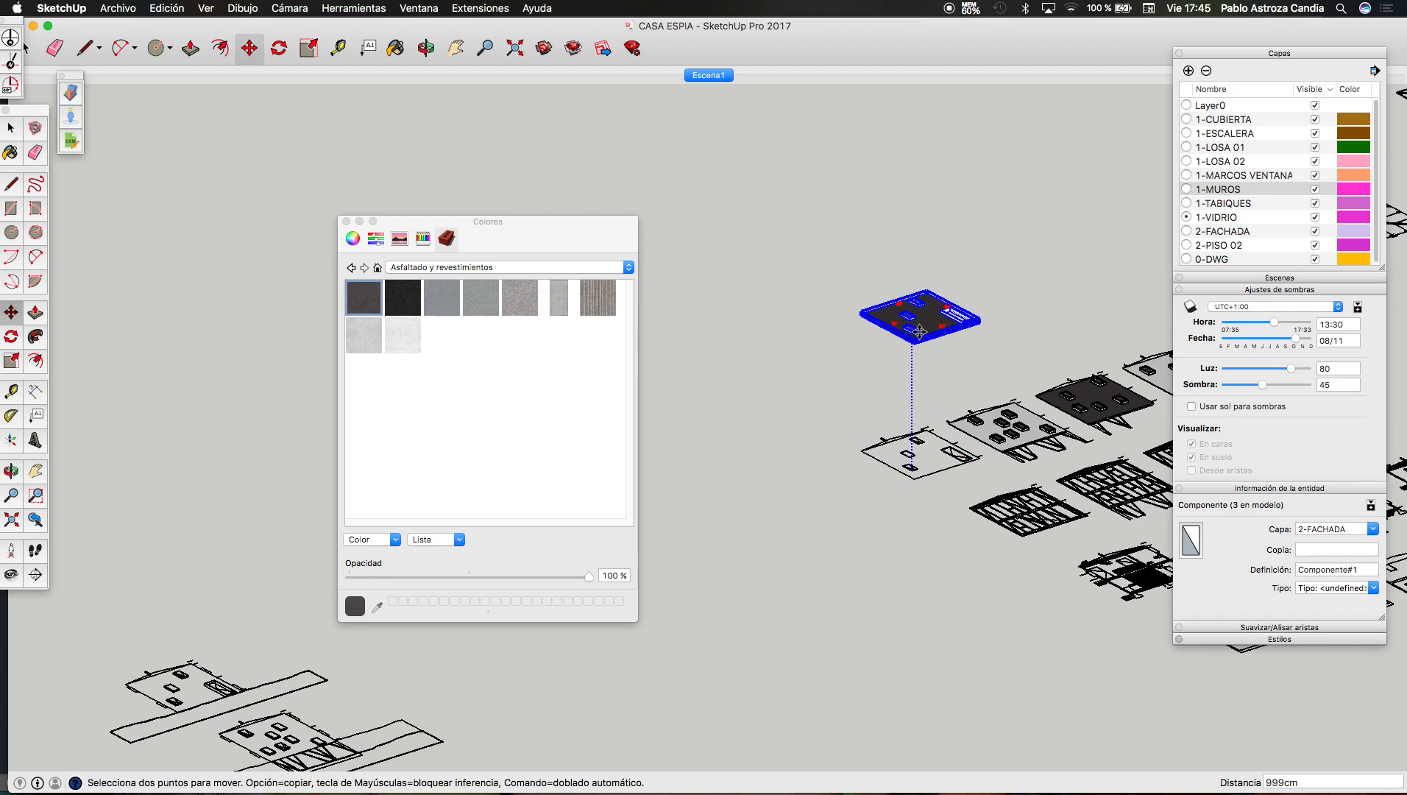
key("alt")
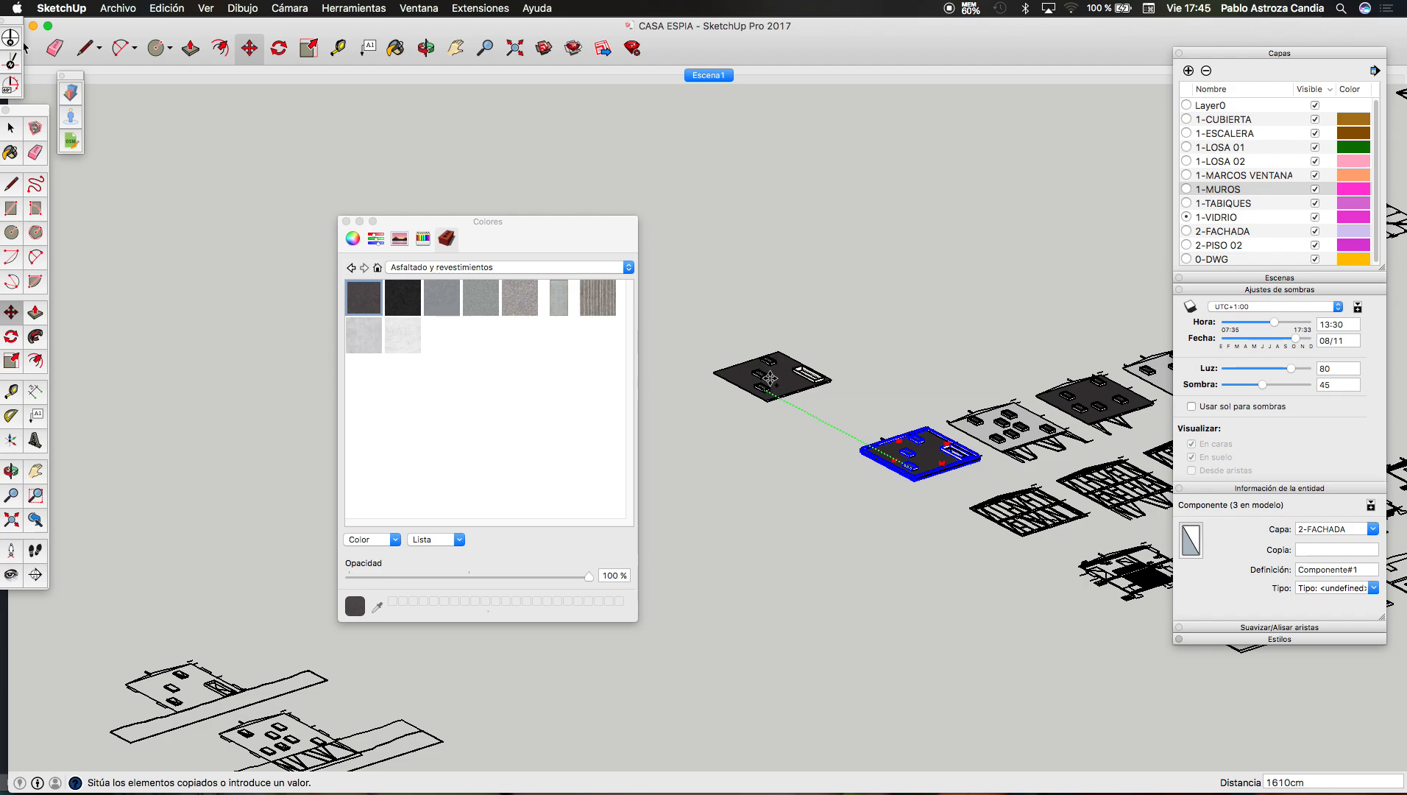
left_click(772, 378)
key("space")
Step: Open the copied facade component for editing, select all its connected geometry to check its link with the other instances, and leave the component
scroll(774, 371, "down", 3)
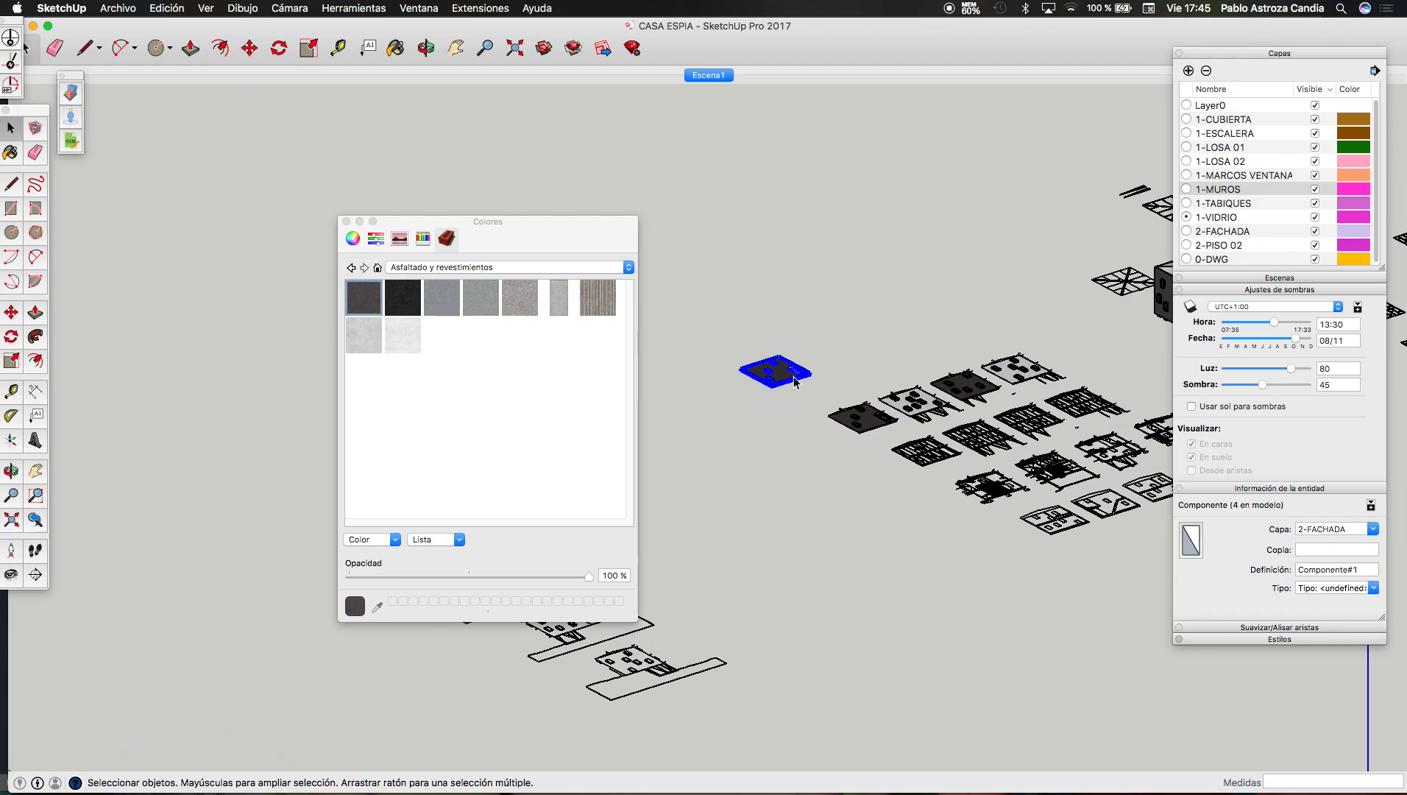
double_click(785, 377)
scroll(786, 379, "up", 2)
triple_click(784, 375)
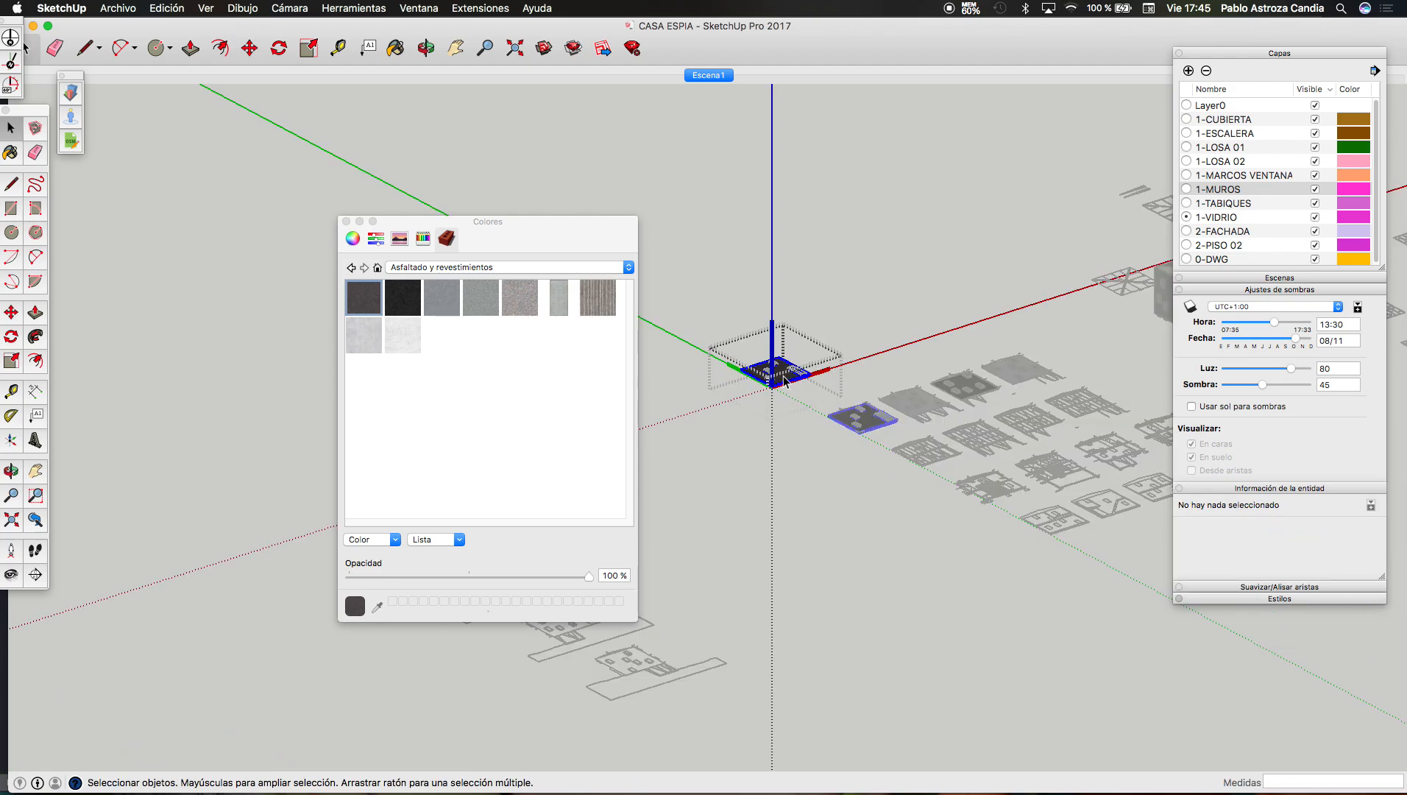
scroll(759, 349, "down", 3)
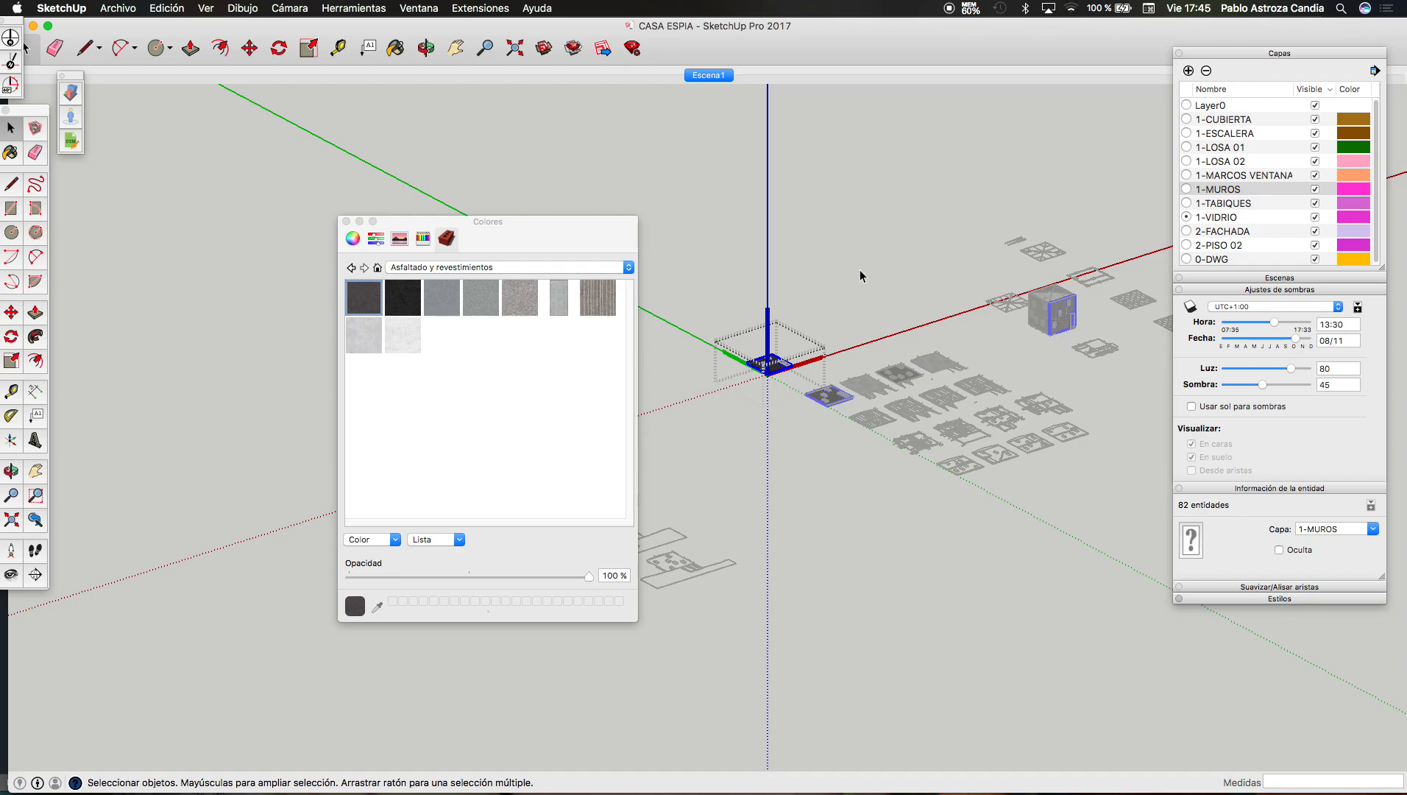
left_click(798, 227)
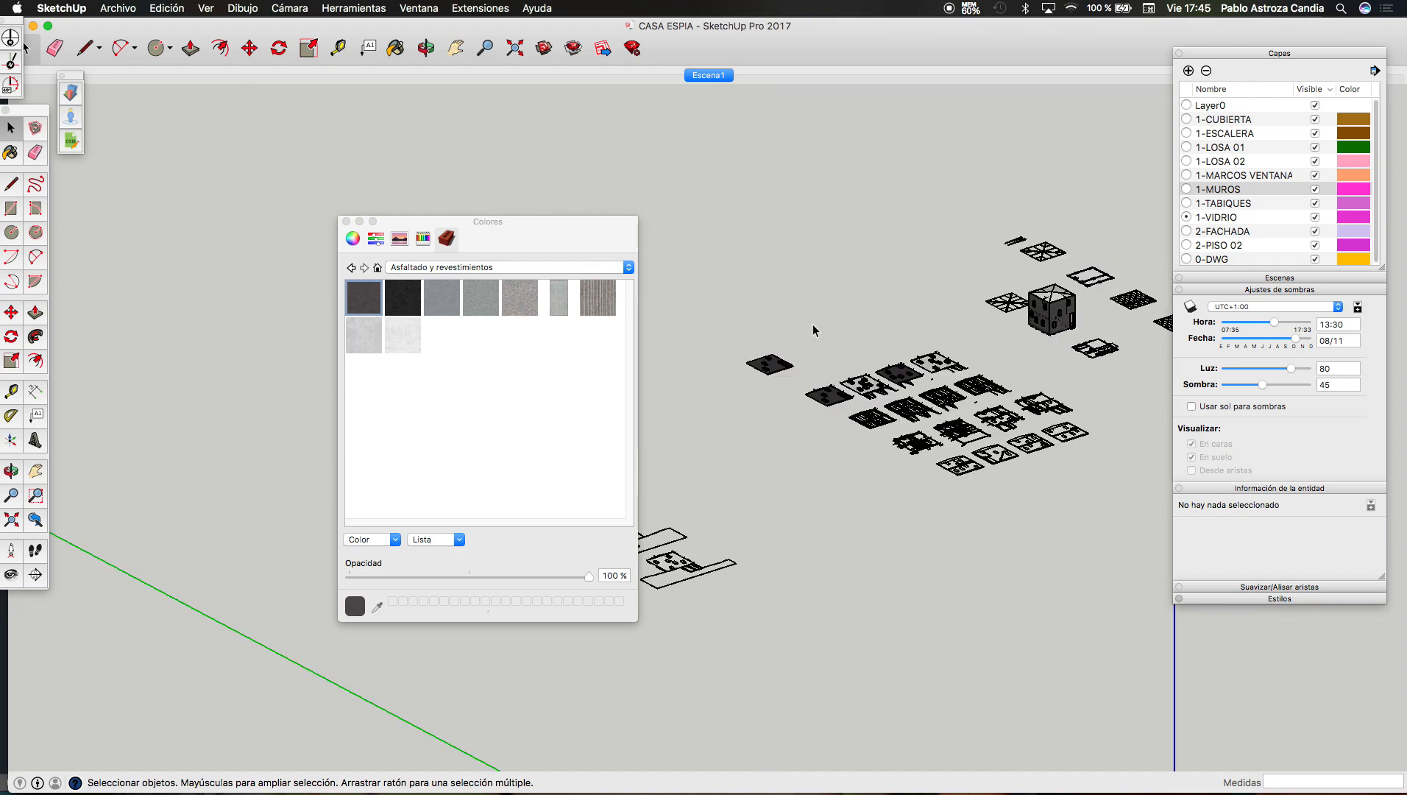
Step: Select the copied facade component and bring up its component options
left_click(775, 359)
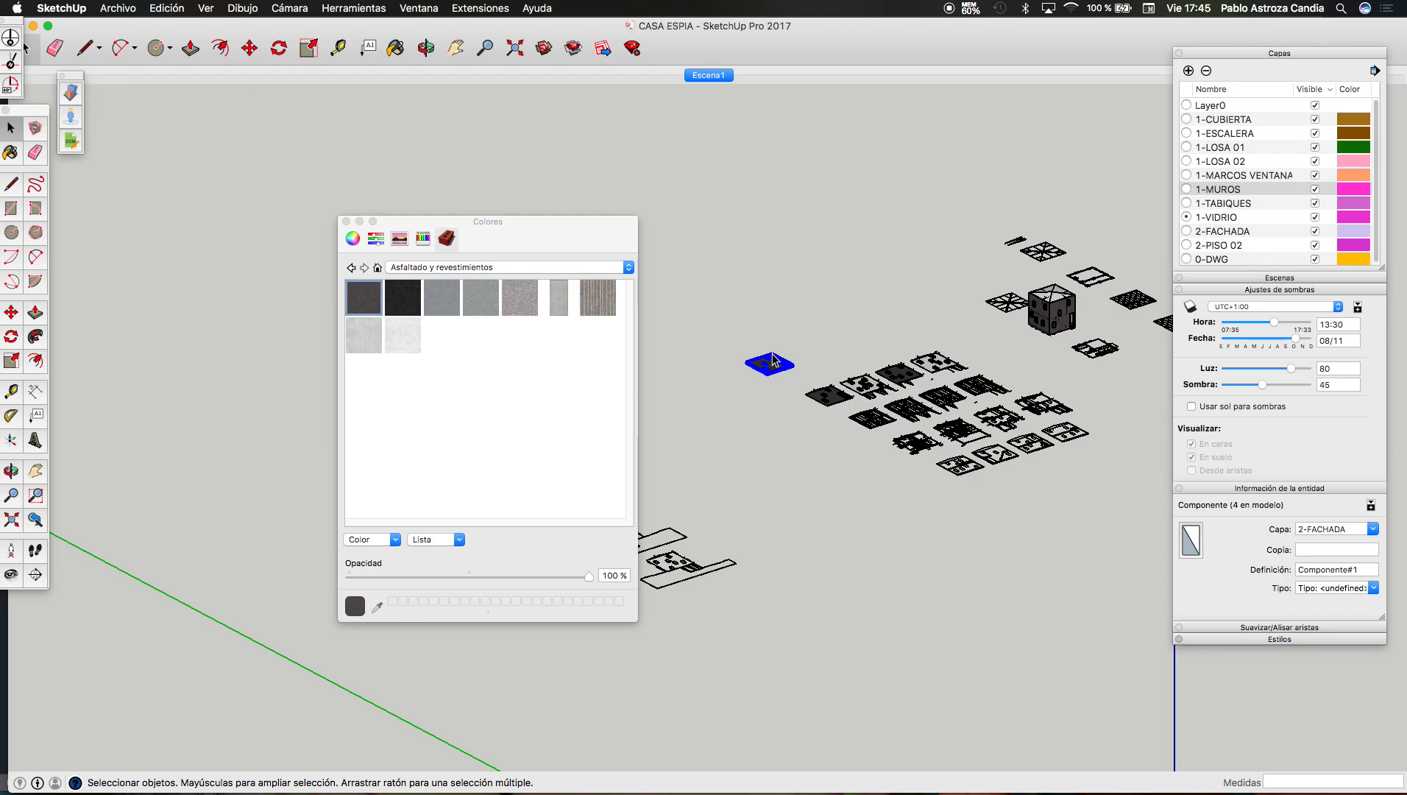
scroll(773, 365, "up", 5)
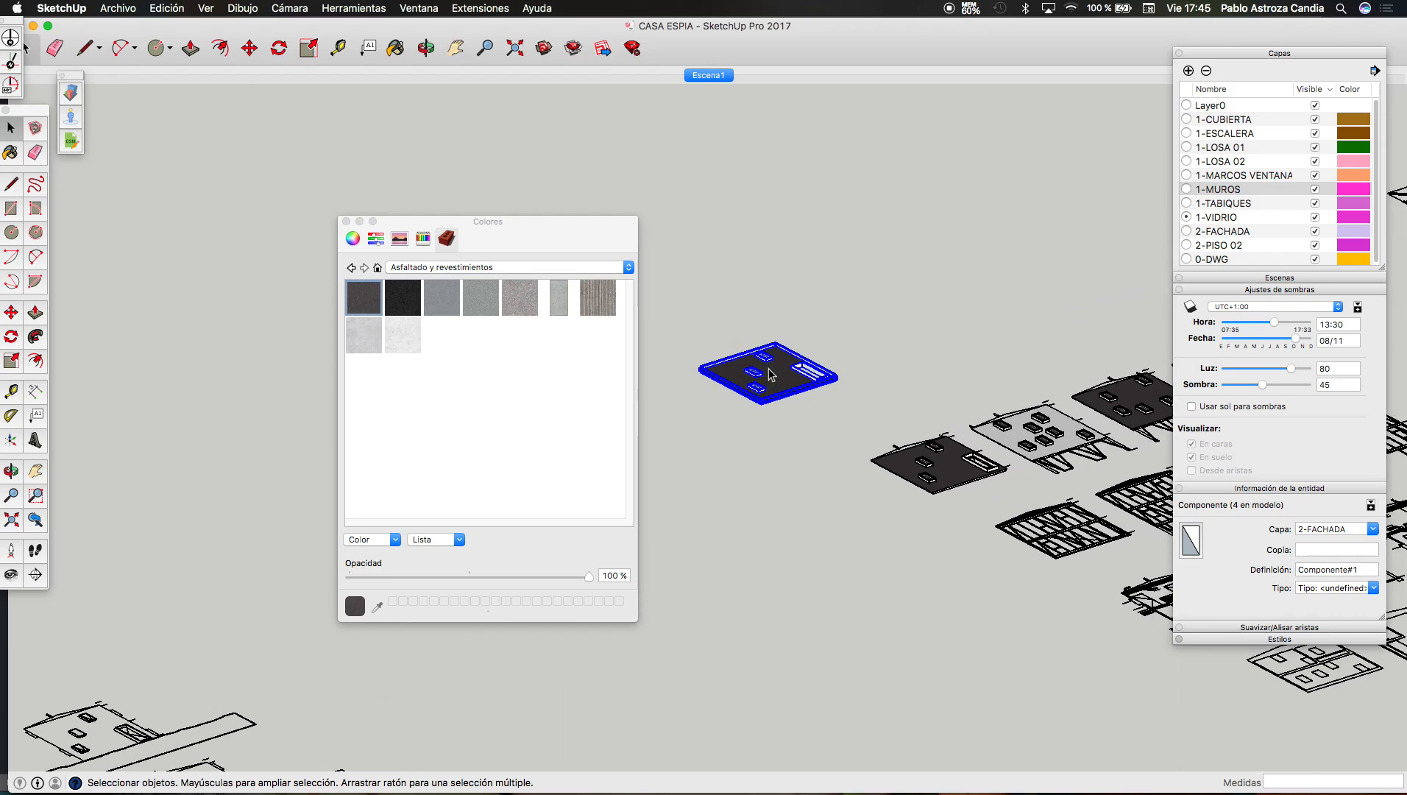
right_click(769, 368)
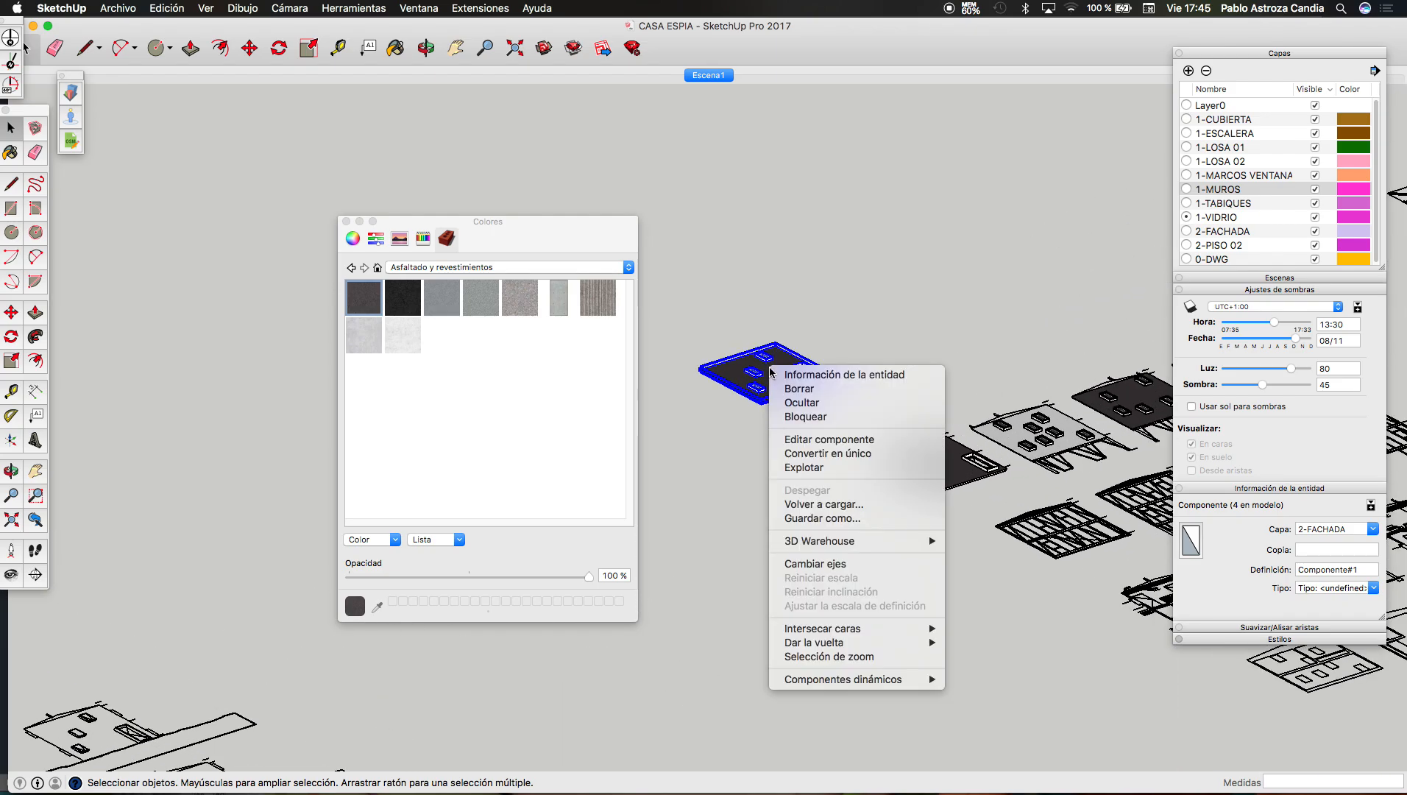